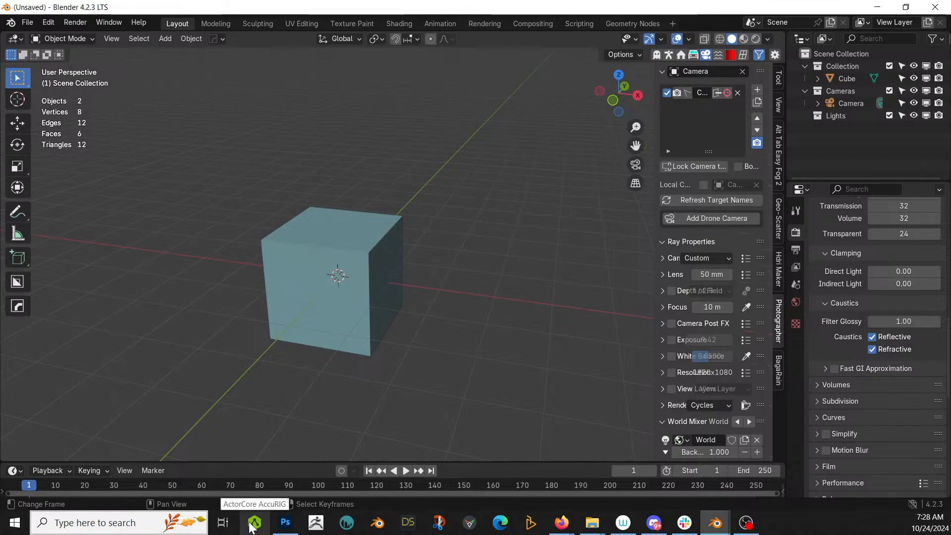
# Delete the default cube from the scene.
pyautogui.moveTo(462, 384); pyautogui.dragTo(490, 383, button='middle')
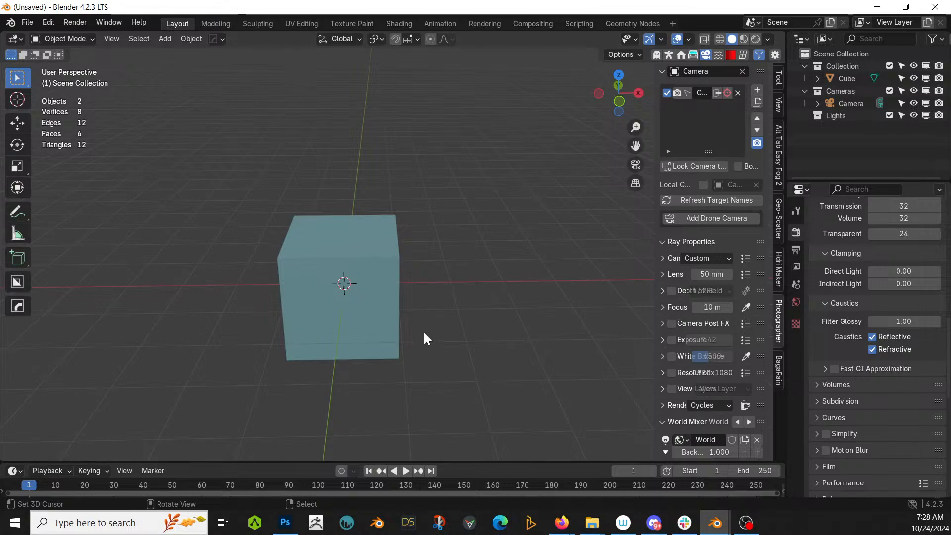
pyautogui.moveTo(424, 337); pyautogui.dragTo(501, 342, button='middle')
pyautogui.click(422, 287)
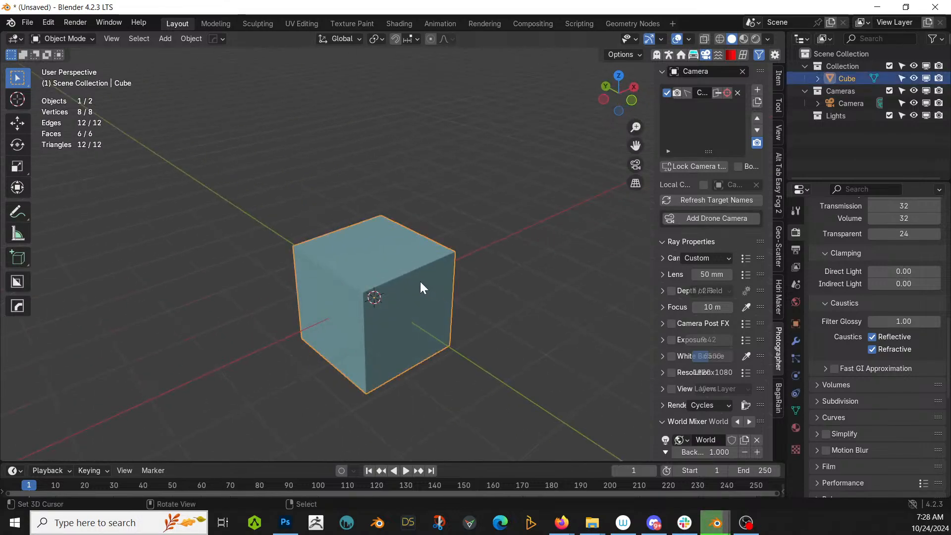
pyautogui.moveTo(420, 283); pyautogui.dragTo(388, 275, button='middle')
pyautogui.press('Delete')
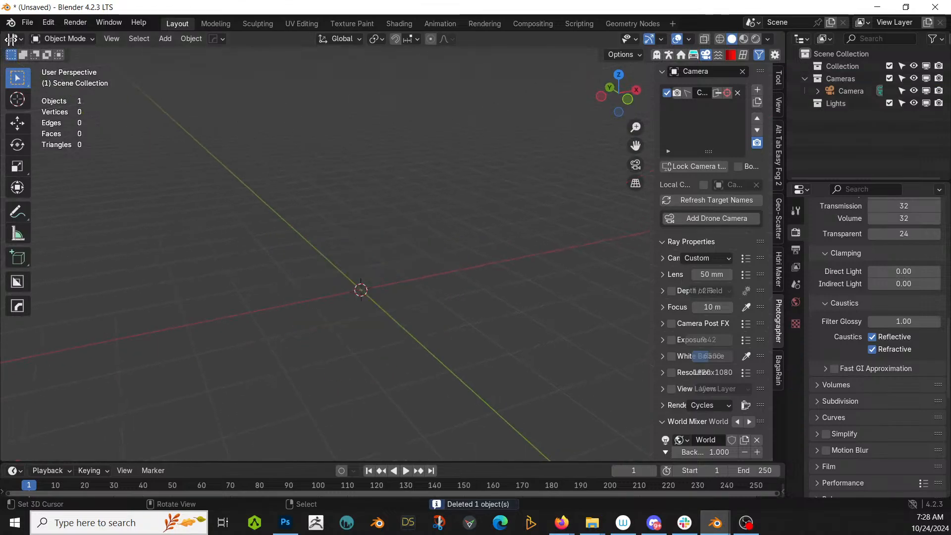
# Open an asset browser beside the 3D viewport and place the horned creature asset 14 from the Cansah_Tezcan library at the scene's centre.
pyautogui.moveTo(6, 39); pyautogui.dragTo(369, 86)
pyautogui.hotkey('shift', 'F1')
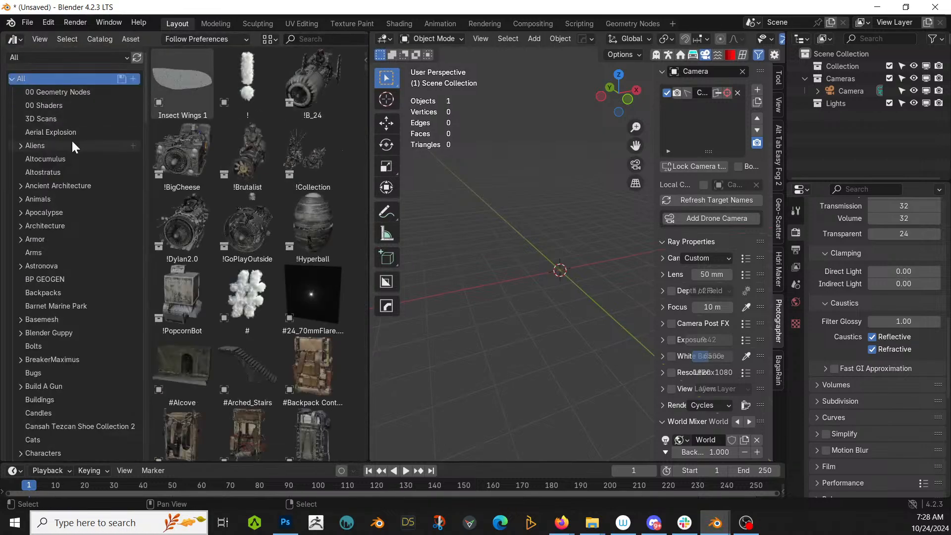
pyautogui.click(46, 58)
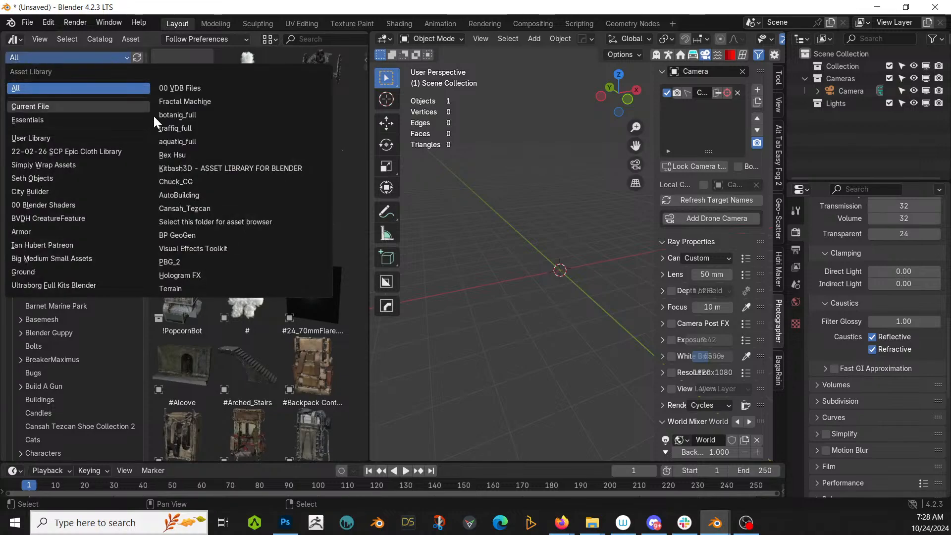
pyautogui.click(207, 208)
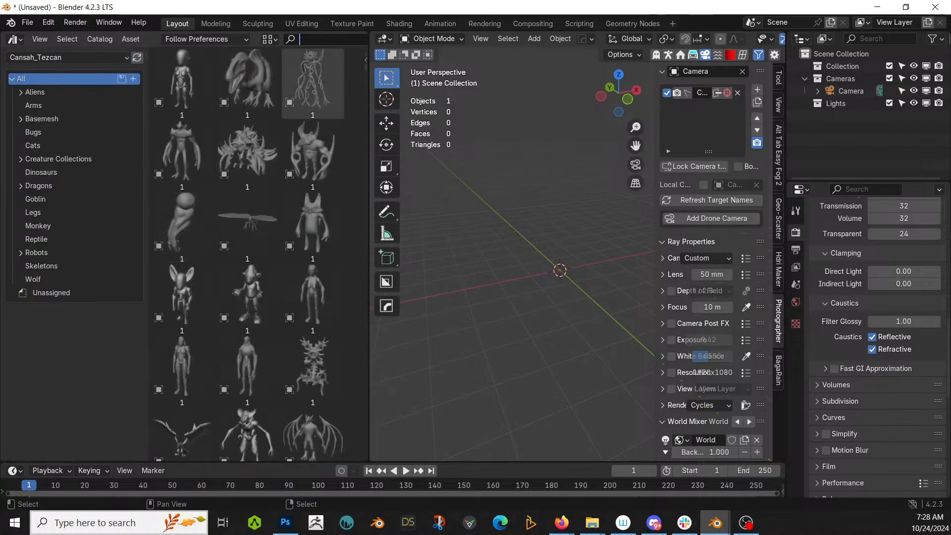
pyautogui.write('14')
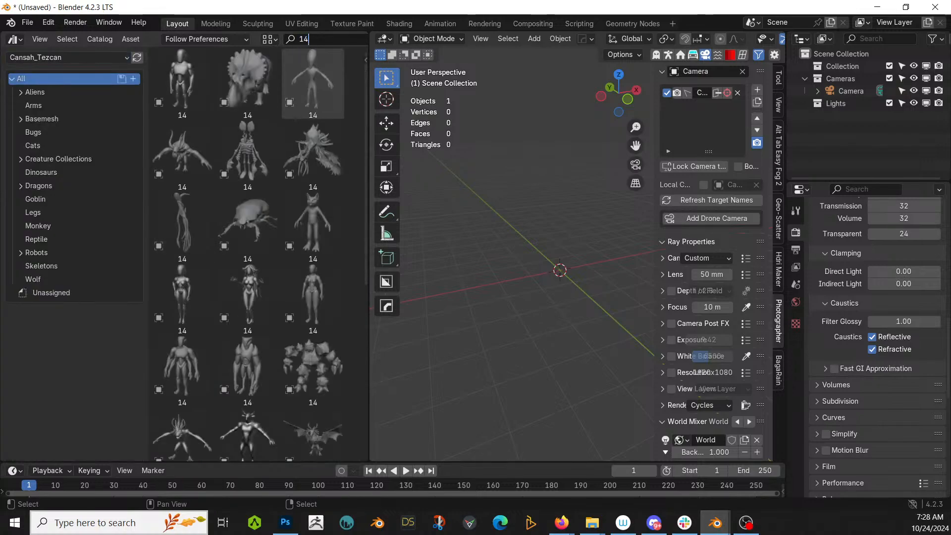
pyautogui.moveTo(178, 153); pyautogui.dragTo(559, 266)
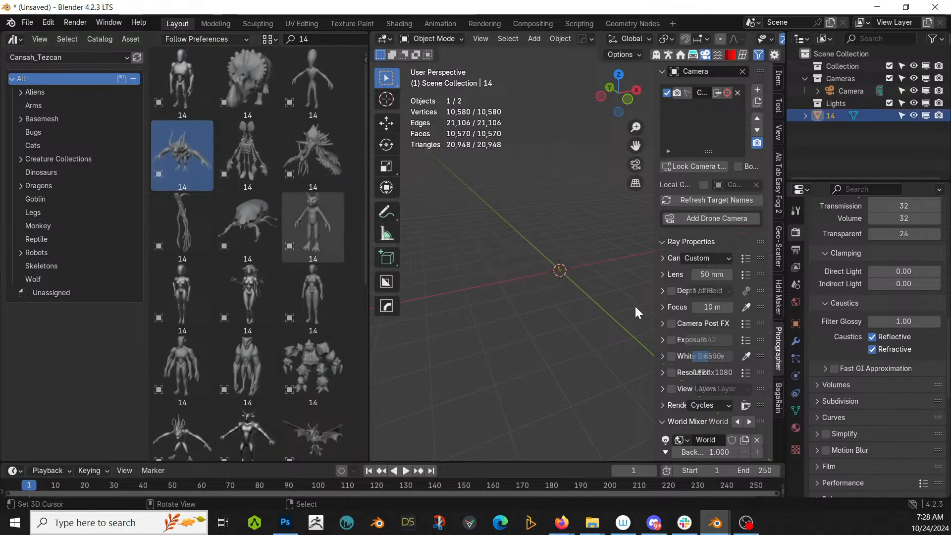
# Close the asset browser area to give its space back to the 3D viewport.
pyautogui.rightClick(148, 37)
pyautogui.click(117, 130)
pyautogui.moveTo(161, 48); pyautogui.dragTo(297, 0)
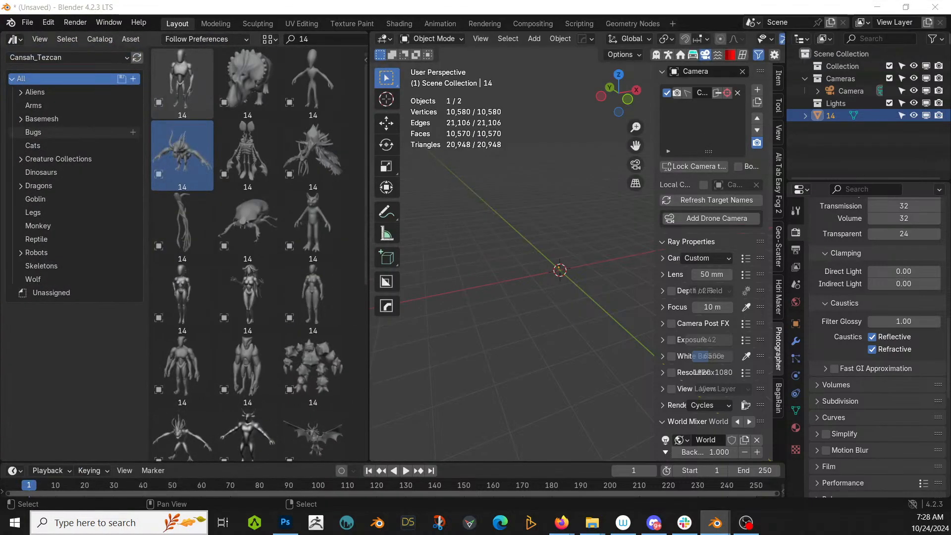
pyautogui.rightClick(147, 35)
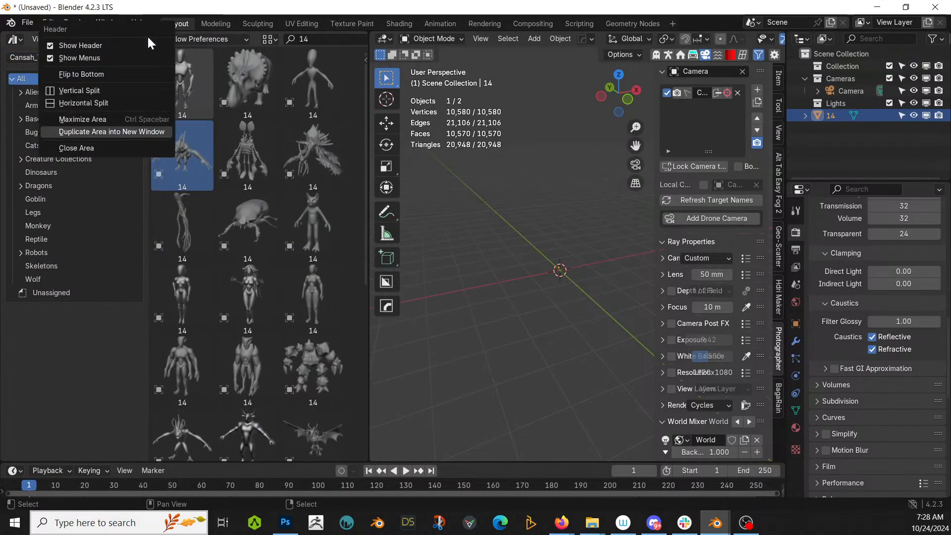
pyautogui.click(99, 150)
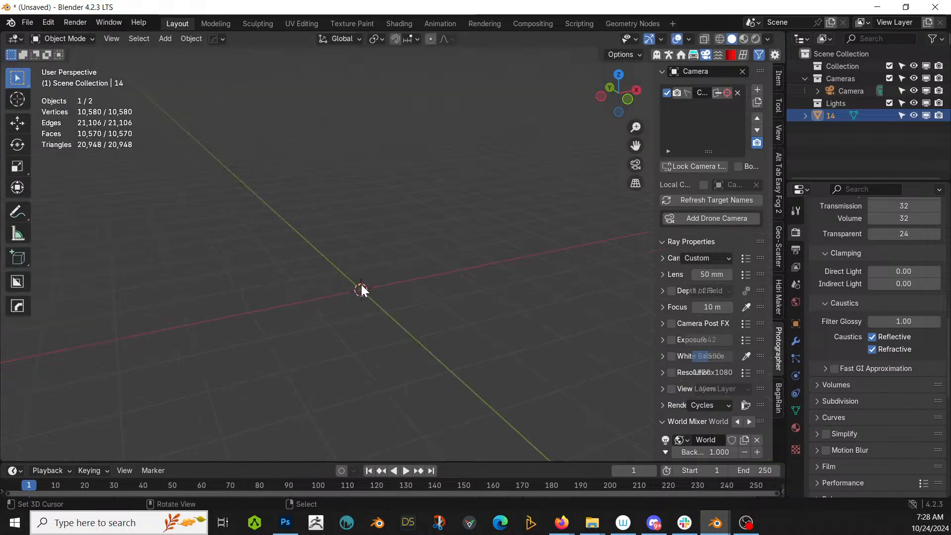
# Clear the imported creature's location and scale it up uniformly by a factor of 100.
pyautogui.click(822, 117)
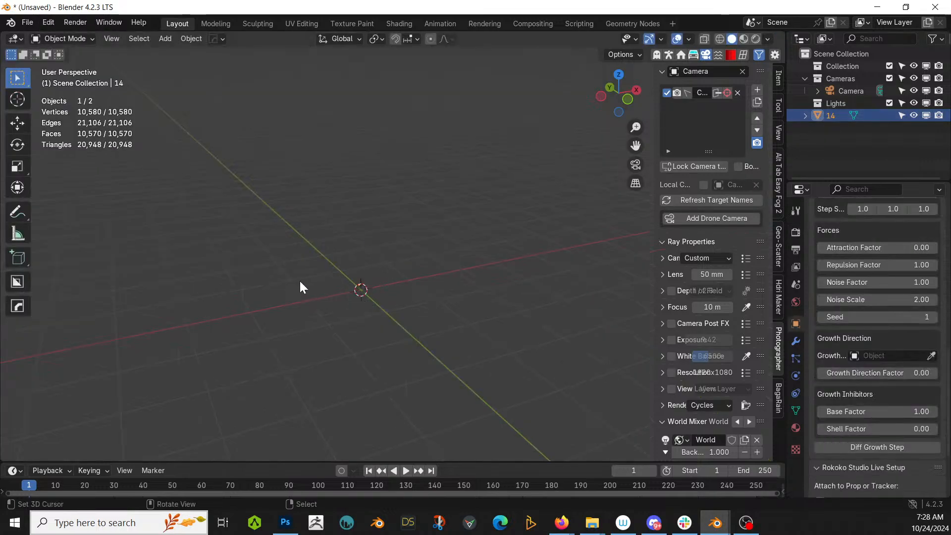
pyautogui.hotkey('alt', 'g')
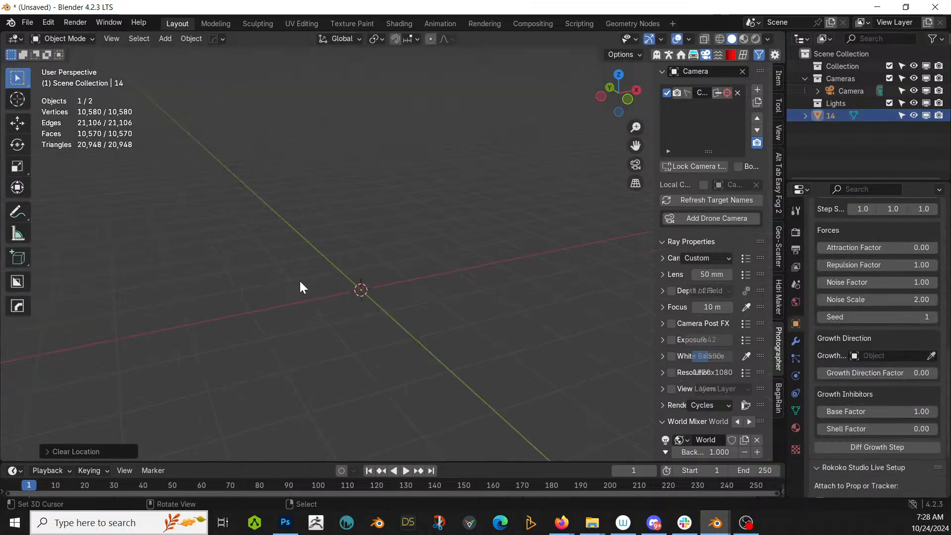
pyautogui.click(777, 77)
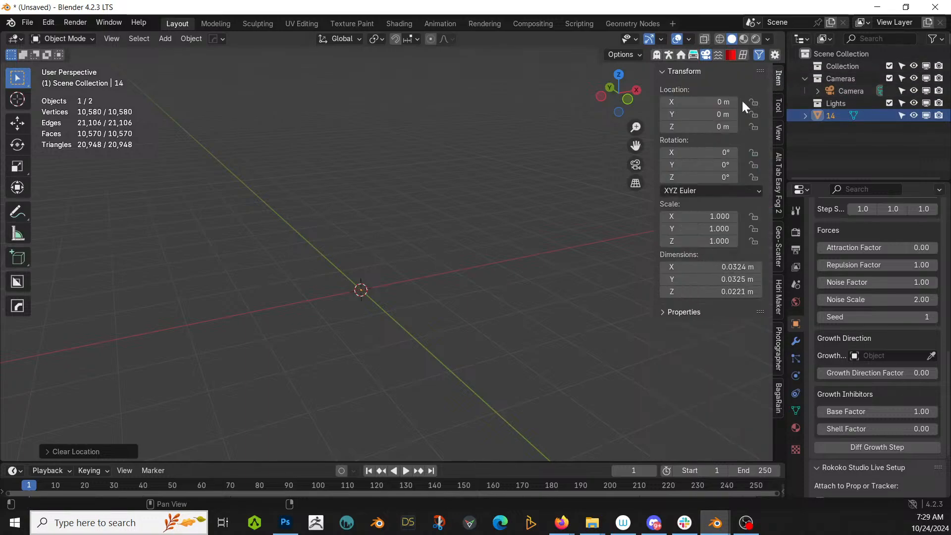
pyautogui.write('s')
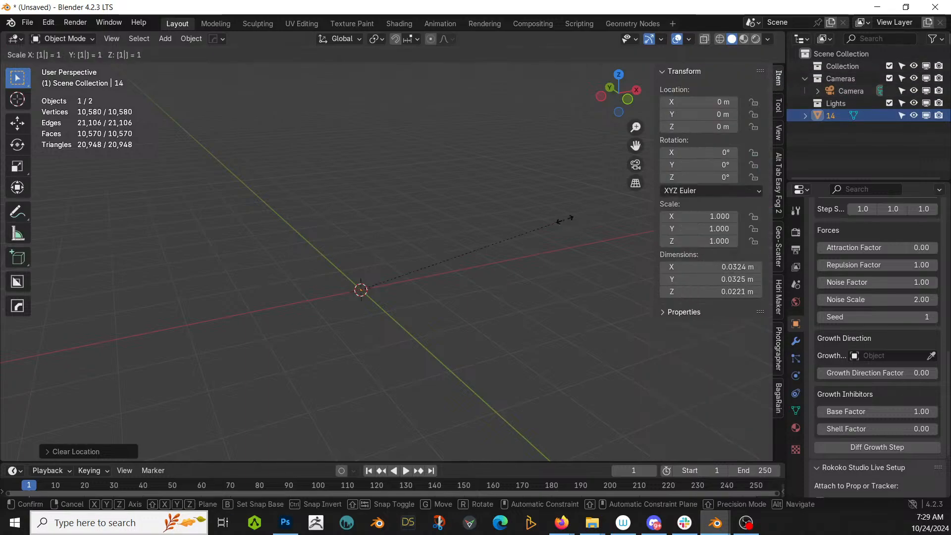
pyautogui.write('100')
pyautogui.press('Return')
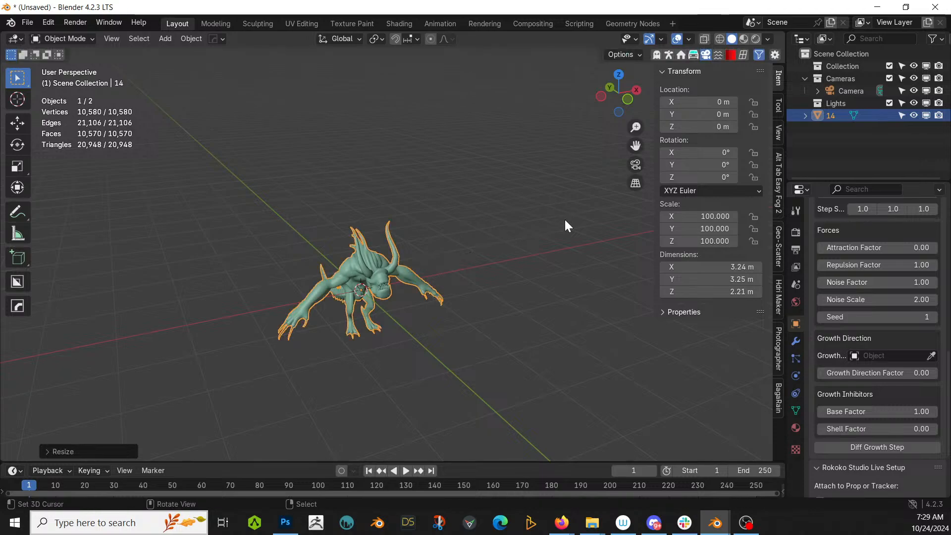
# Apply the creature's rotation and scale.
pyautogui.scroll(5, 565, 221)
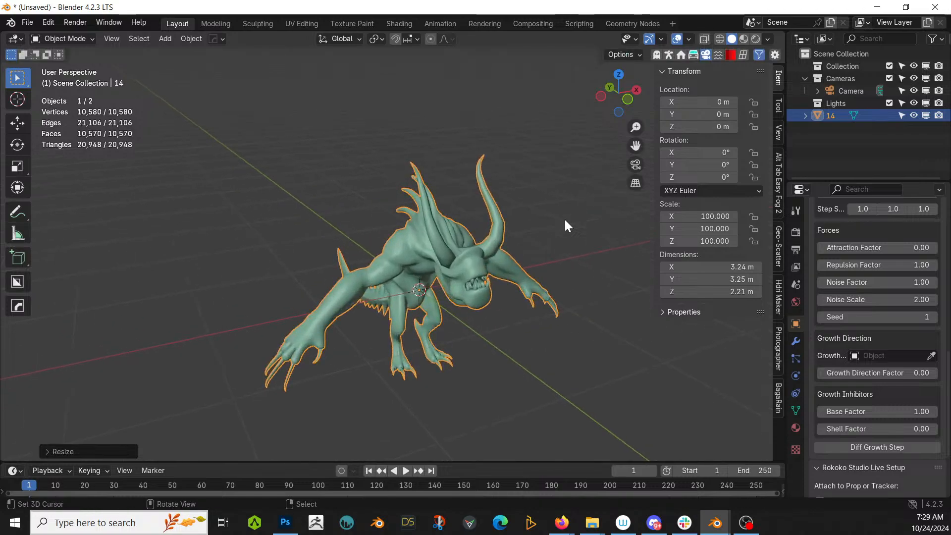
pyautogui.moveTo(525, 230); pyautogui.dragTo(449, 227, button='middle')
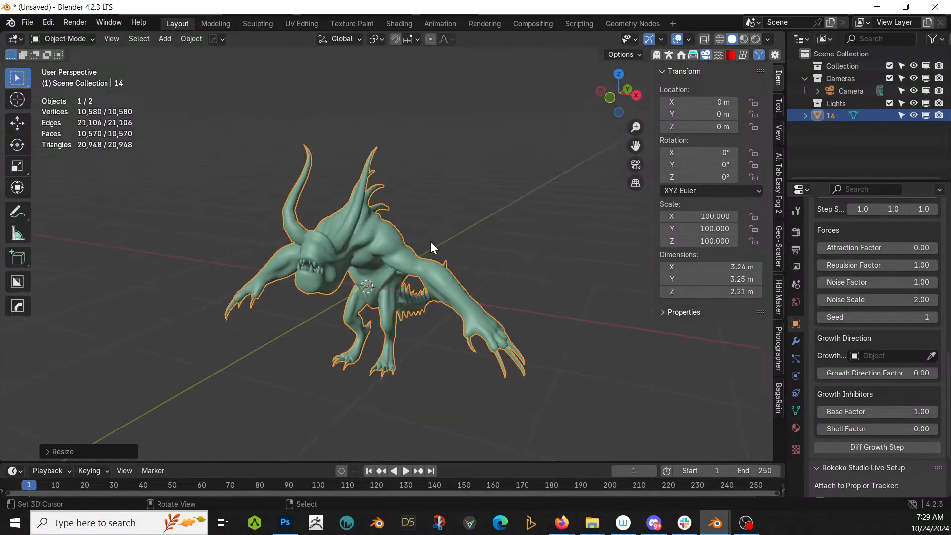
pyautogui.hotkey('ctrl', 'a')
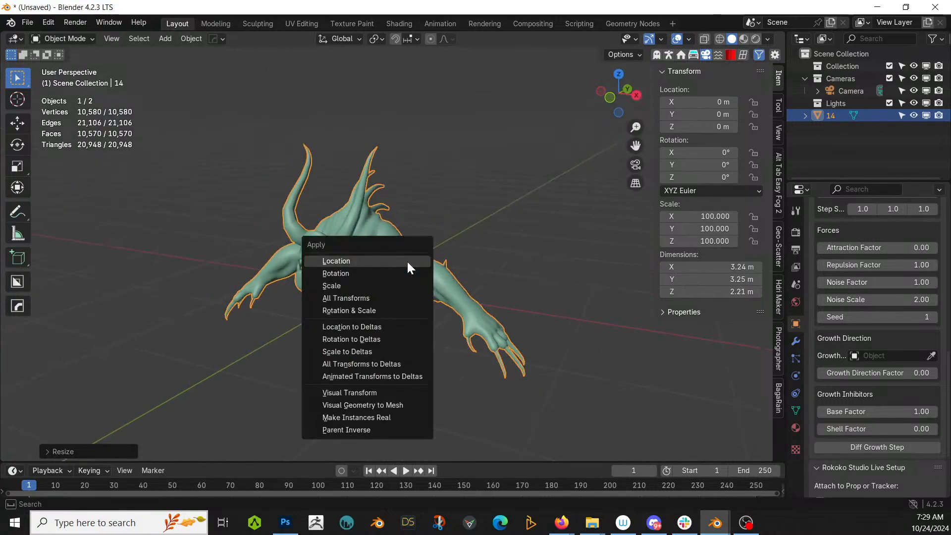
pyautogui.click(362, 308)
# In front view, raise the creature about 0.84 m along Z until its feet rest on the ground line, and apply all transforms.
pyautogui.moveTo(452, 311); pyautogui.dragTo(498, 284, button='middle')
pyautogui.press('KP_1')
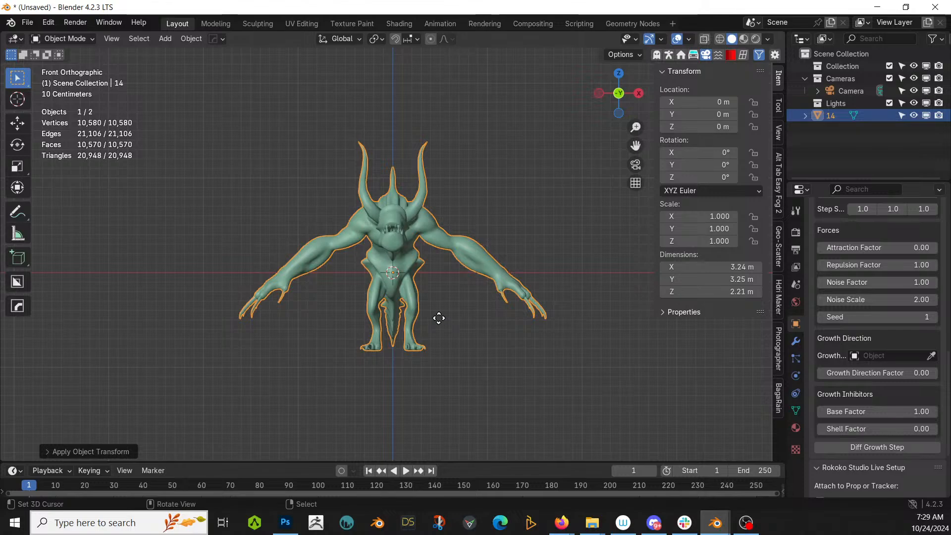
pyautogui.press('g')
pyautogui.press('z')
pyautogui.click(439, 239)
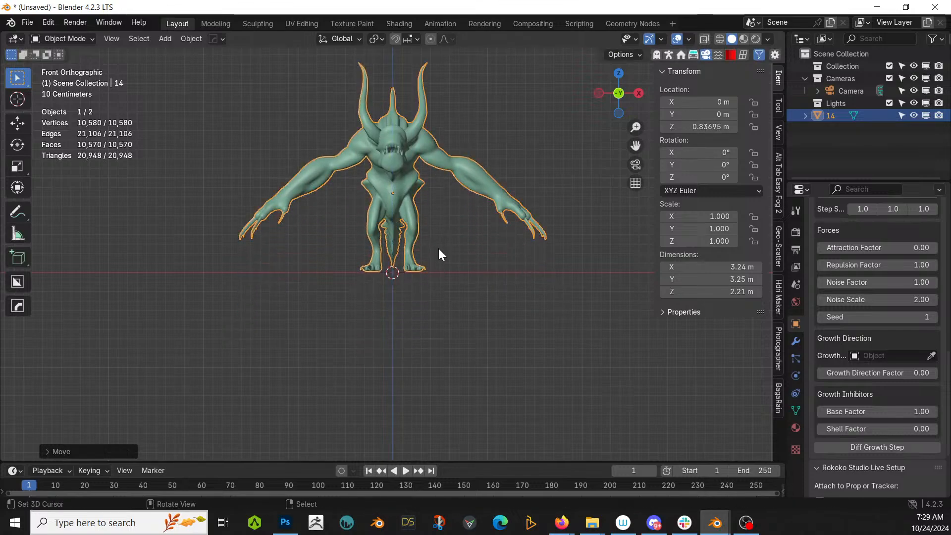
pyautogui.keyDown('shift'); pyautogui.moveTo(437, 247); pyautogui.dragTo(442, 313, button='middle'); pyautogui.keyUp('shift')
pyautogui.hotkey('ctrl', 'a')
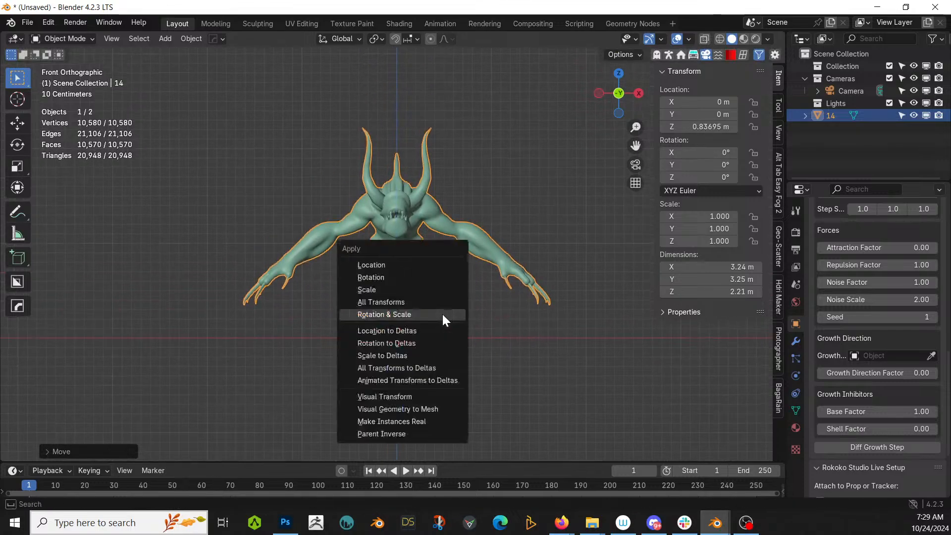
pyautogui.click(403, 303)
# In Edit Mode, select the creature's linked body faces and separate them into their own object, apart from the horns, teeth and claws.
pyautogui.moveTo(439, 280); pyautogui.dragTo(416, 304, button='middle')
pyautogui.press('Tab')
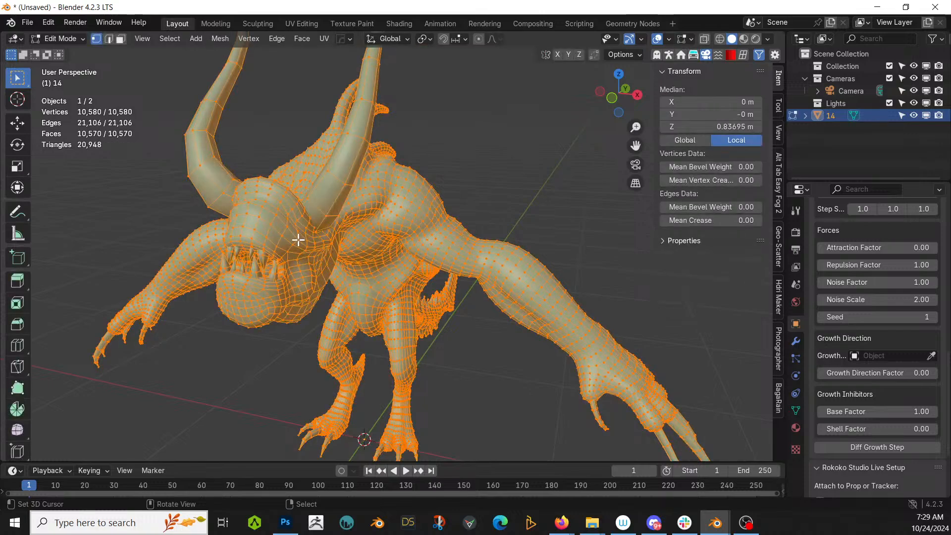
pyautogui.hotkey('alt', 'a')
pyautogui.press('3')
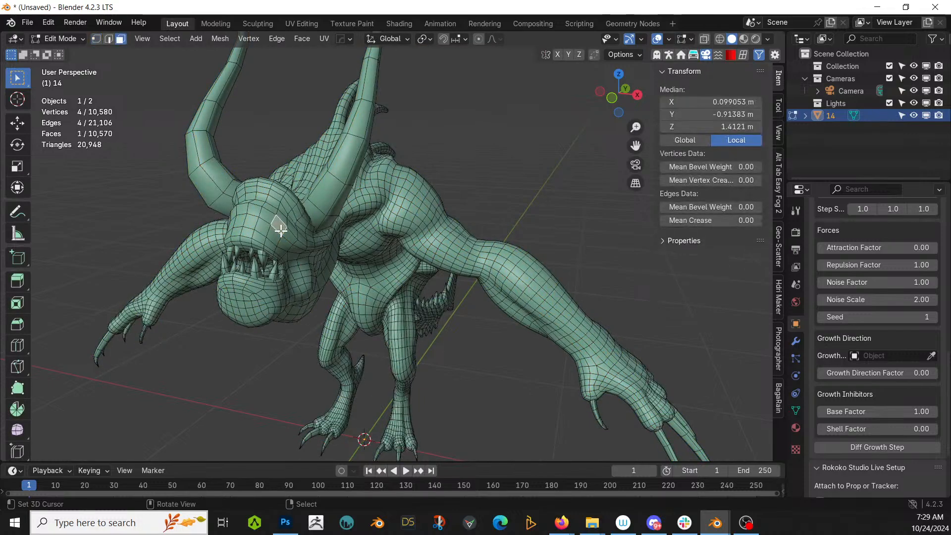
pyautogui.press('l')
pyautogui.scroll(-3, 282, 228)
pyautogui.moveTo(282, 228); pyautogui.dragTo(239, 261, button='middle')
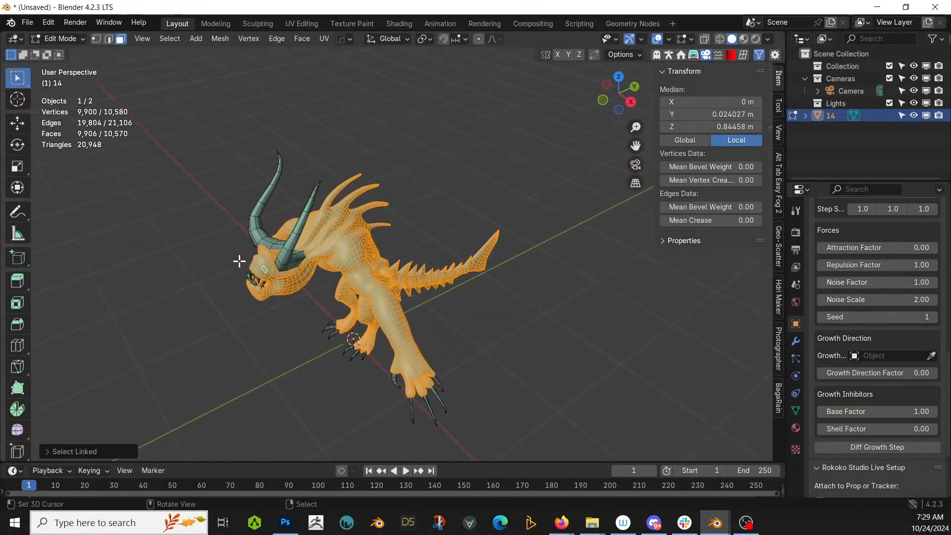
pyautogui.press('p')
pyautogui.click(343, 287)
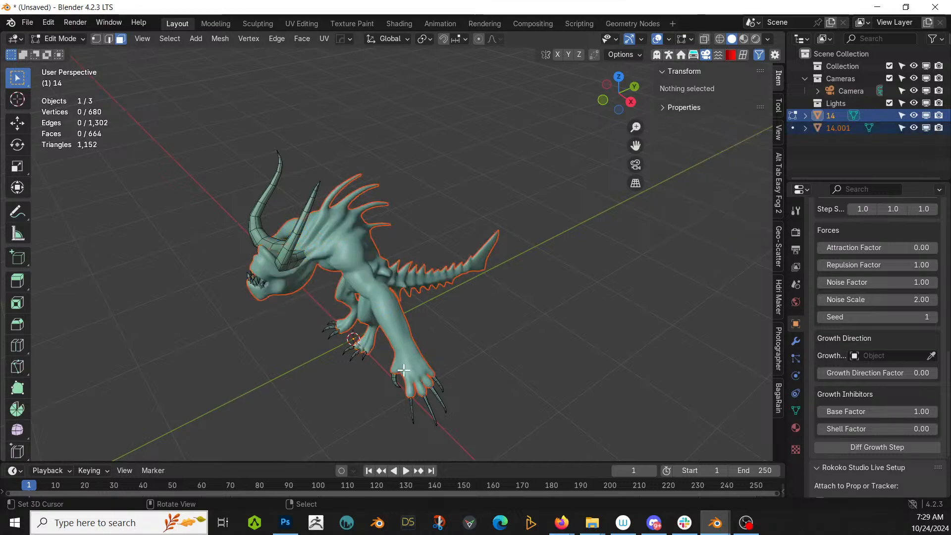
# Return to Object Mode and delete the leftover object containing the horns, teeth and claws.
pyautogui.moveTo(286, 263); pyautogui.dragTo(451, 248, button='middle')
pyautogui.click(333, 257)
pyautogui.press('Tab')
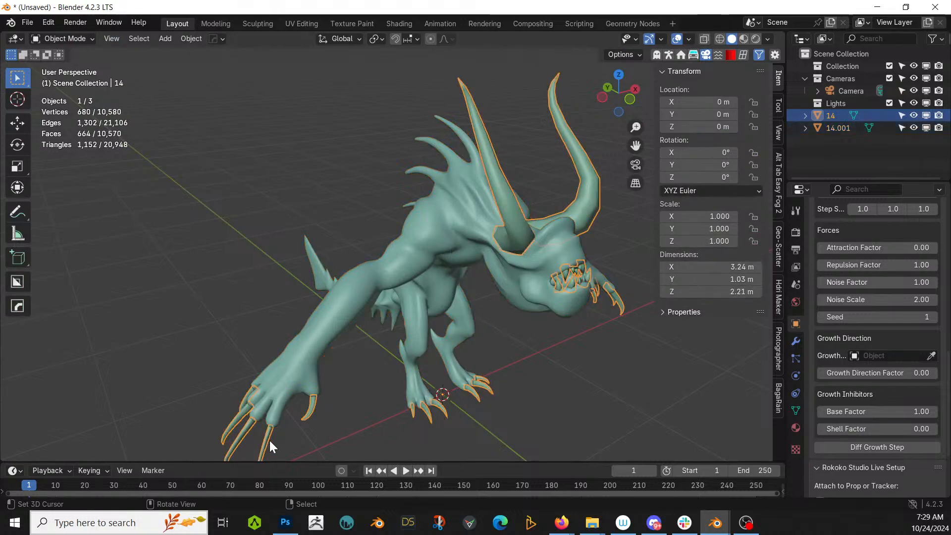
pyautogui.press('Delete')
# Edit the body mesh and delete the face loop around the base of the back spine nearest the head.
pyautogui.moveTo(361, 403); pyautogui.dragTo(441, 379, button='middle')
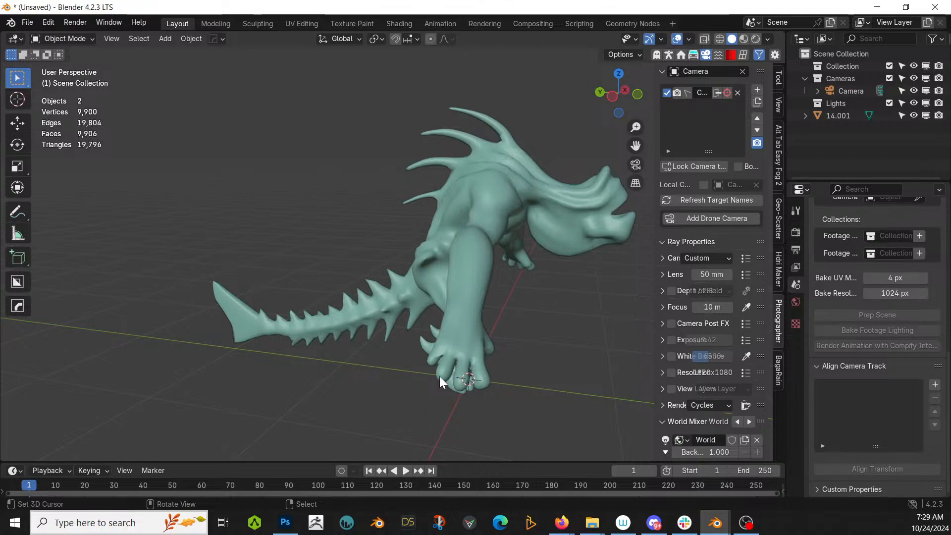
pyautogui.scroll(3, 439, 375)
pyautogui.keyDown('shift'); pyautogui.moveTo(439, 364); pyautogui.dragTo(305, 347, button='middle'); pyautogui.keyUp('shift')
pyautogui.click(412, 168)
pyautogui.press('Tab')
pyautogui.moveTo(414, 168); pyautogui.dragTo(390, 261, button='middle')
pyautogui.scroll(3, 414, 271)
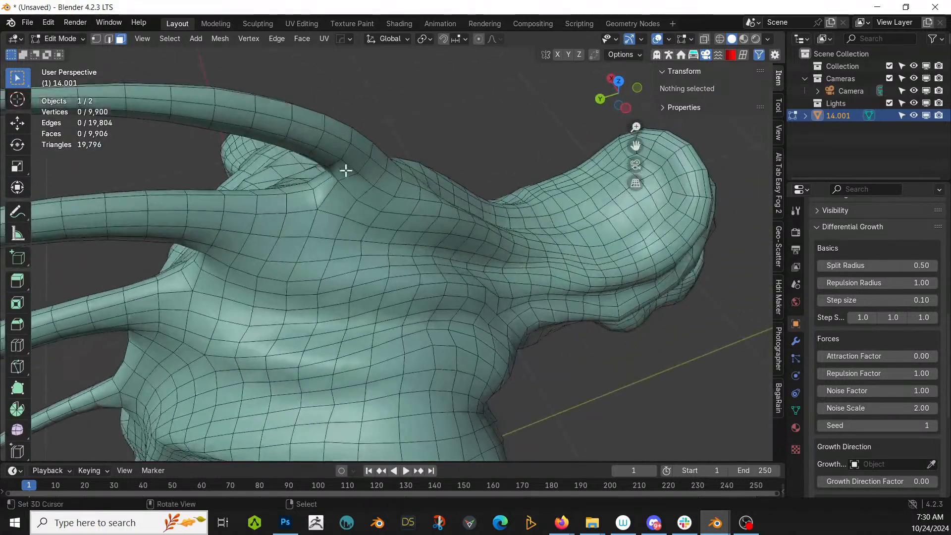
pyautogui.keyDown('alt'); pyautogui.click(332, 147); pyautogui.keyUp('alt')
pyautogui.press('x')
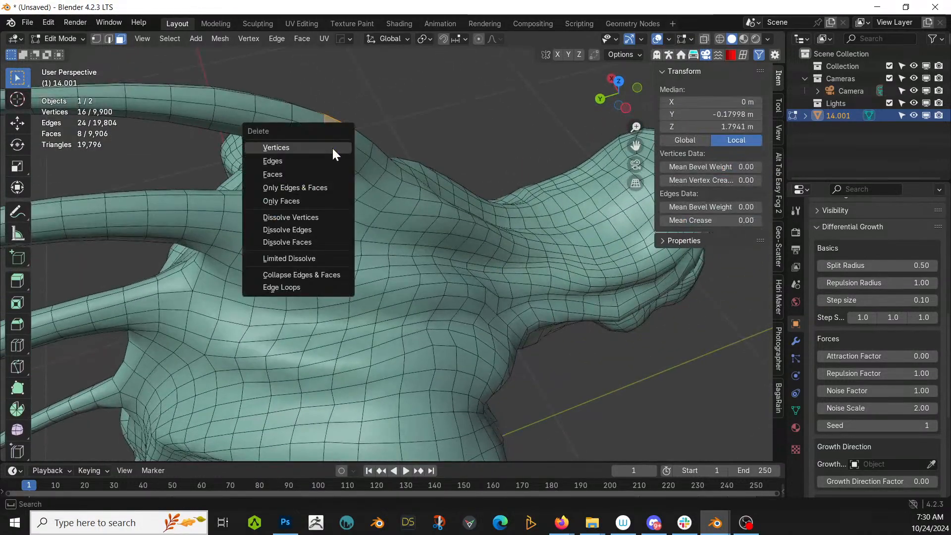
pyautogui.click(314, 171)
# Delete the face loop around the base of the second back spine.
pyautogui.keyDown('shift'); pyautogui.moveTo(314, 171); pyautogui.dragTo(366, 179, button='middle'); pyautogui.keyUp('shift')
pyautogui.moveTo(324, 221); pyautogui.dragTo(315, 171, button='middle')
pyautogui.keyDown('alt'); pyautogui.click(306, 113); pyautogui.keyUp('alt')
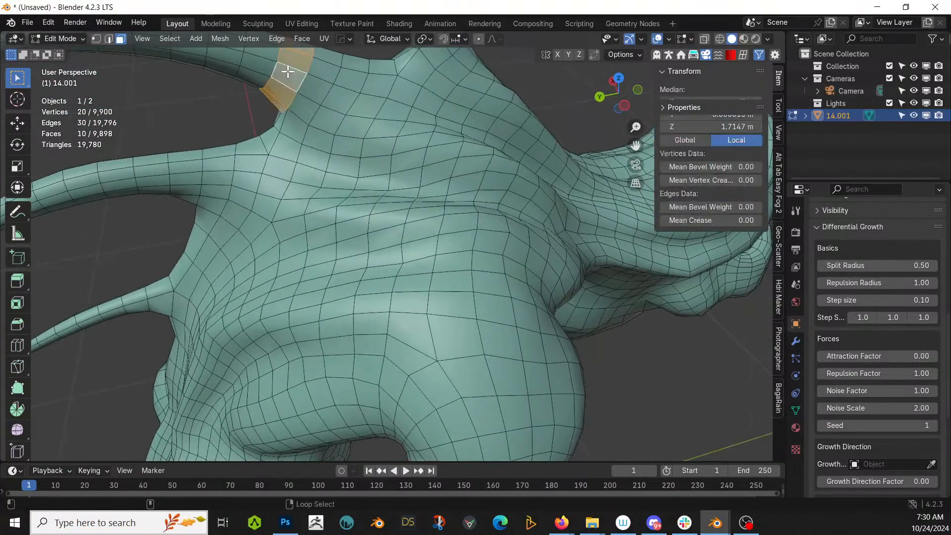
pyautogui.press('x')
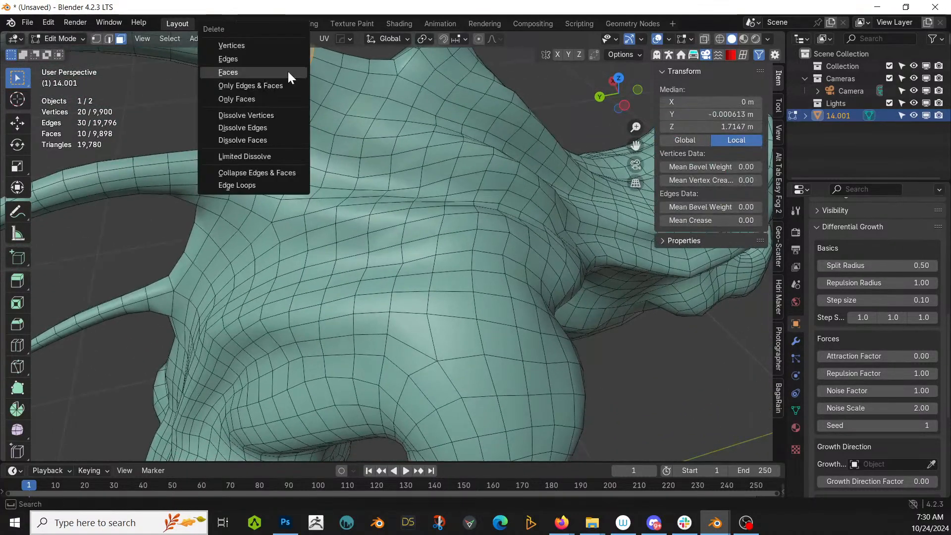
pyautogui.click(244, 72)
# Delete the face loop around the base of the third back spine.
pyautogui.moveTo(243, 72); pyautogui.dragTo(294, 143, button='middle')
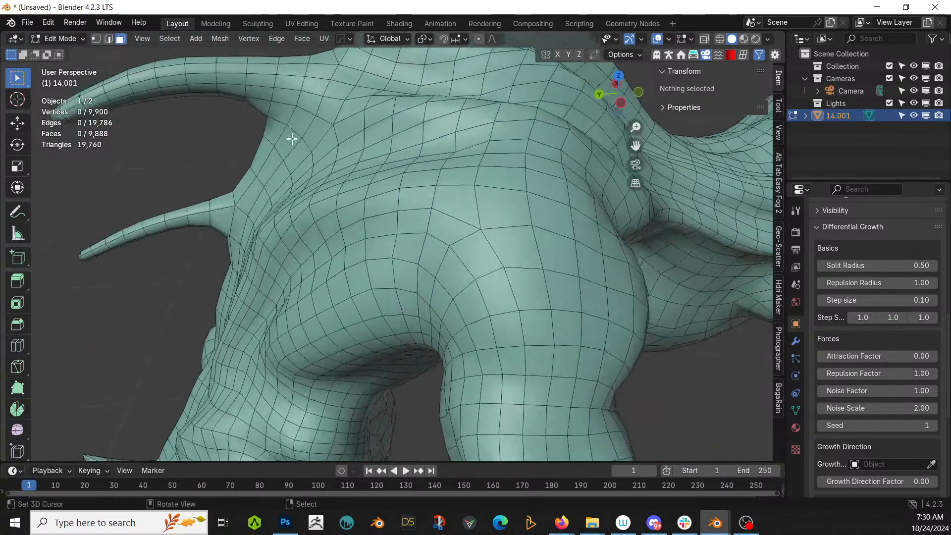
pyautogui.keyDown('alt'); pyautogui.click(266, 77); pyautogui.keyUp('alt')
pyautogui.press('x')
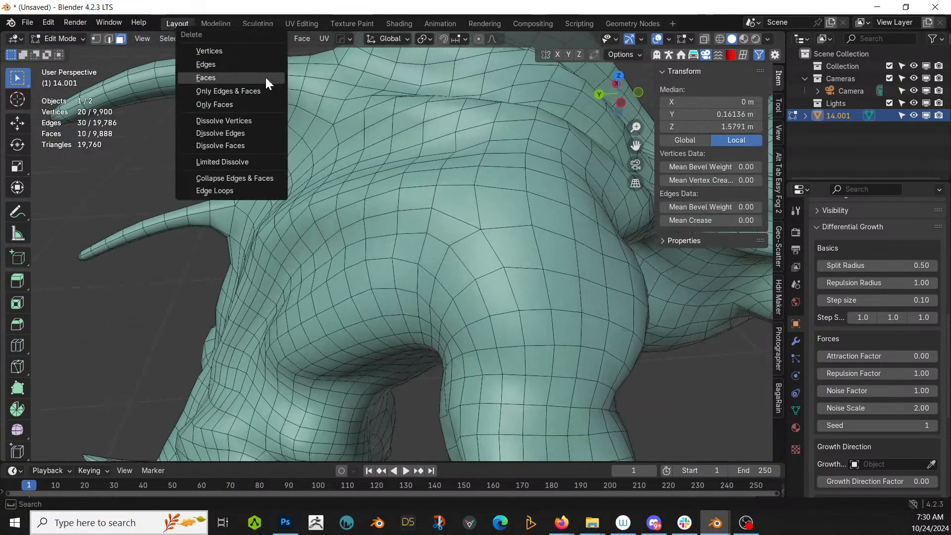
pyautogui.click(266, 76)
# Delete the face loop around the base of the fourth, lowest back spine.
pyautogui.keyDown('alt'); pyautogui.click(225, 210); pyautogui.keyUp('alt')
pyautogui.press('x')
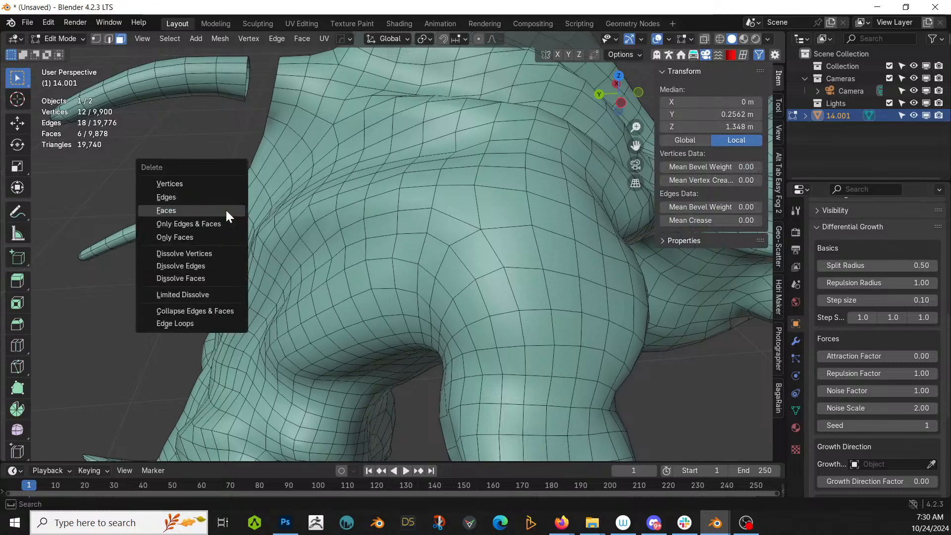
pyautogui.click(225, 209)
# Select all four detached back spines as linked geometry and delete their faces.
pyautogui.moveTo(224, 209); pyautogui.dragTo(255, 308, button='middle')
pyautogui.scroll(-5, 255, 308)
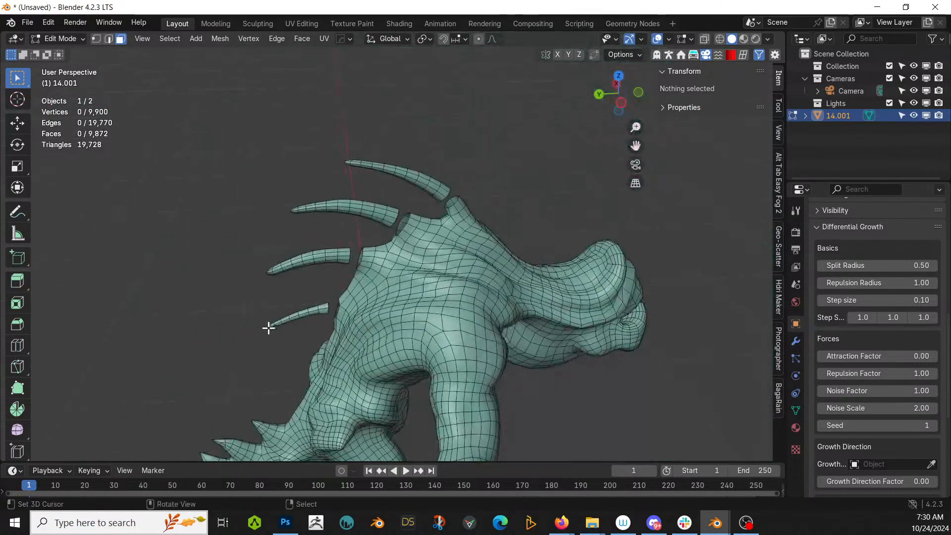
pyautogui.press('l')
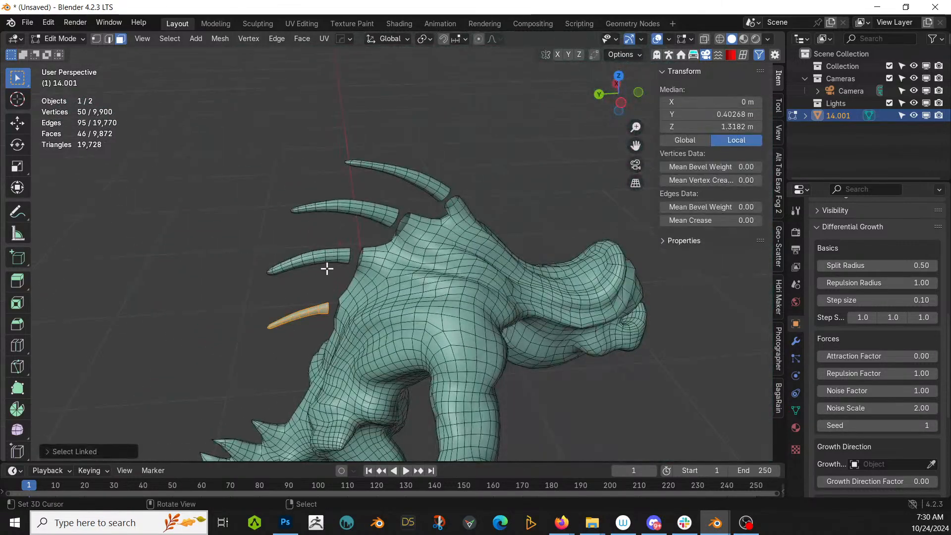
pyautogui.press('l')
pyautogui.press('l')
pyautogui.press('l')
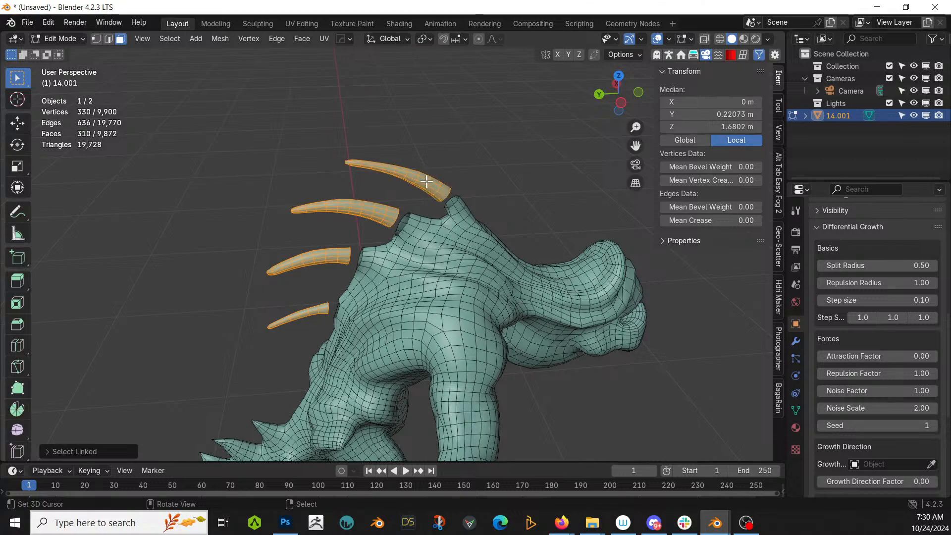
pyautogui.press('x')
pyautogui.click(426, 180)
# Fill the open holes left by the first and second back spines, counted from the head, with faces.
pyautogui.moveTo(426, 181); pyautogui.dragTo(307, 325, button='middle')
pyautogui.scroll(2, 308, 325)
pyautogui.press('2')
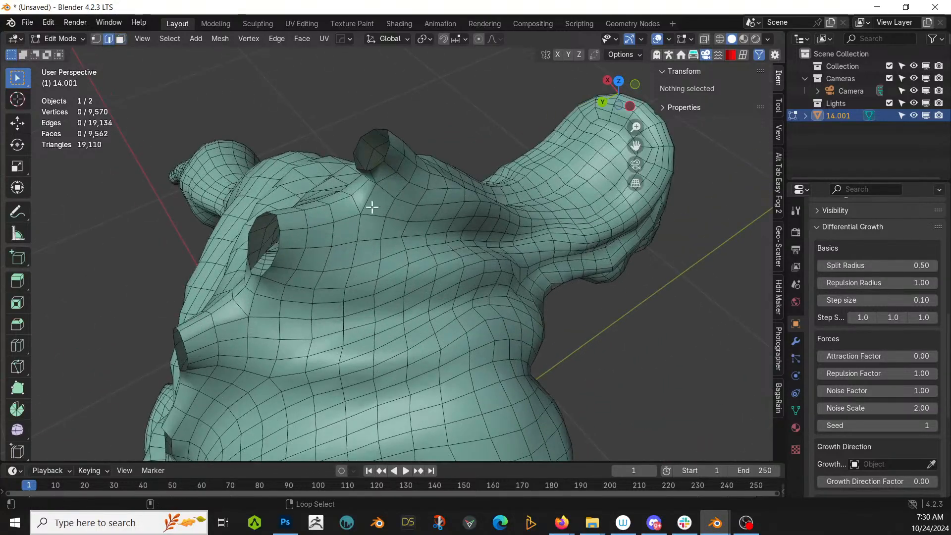
pyautogui.keyDown('alt'); pyautogui.click(378, 169); pyautogui.keyUp('alt')
pyautogui.press('f')
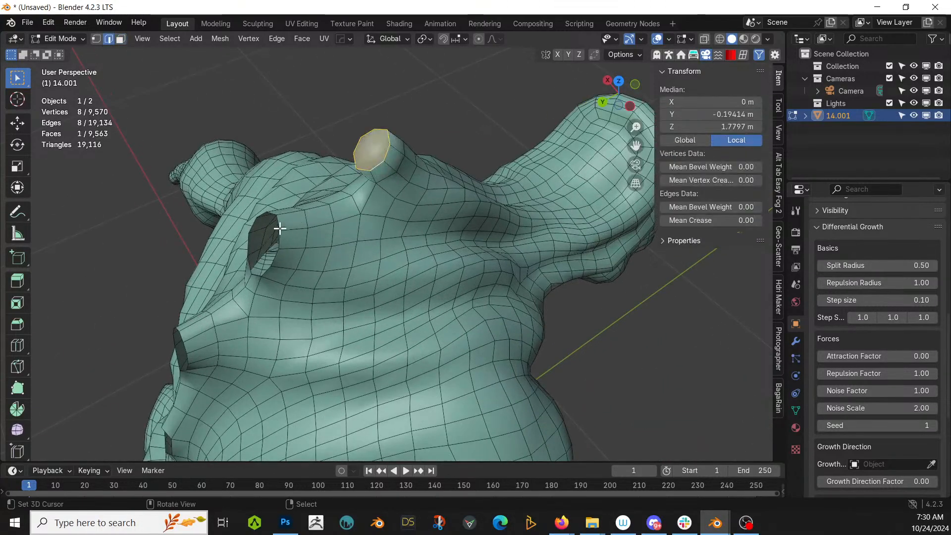
pyautogui.keyDown('alt'); pyautogui.click(278, 221); pyautogui.keyUp('alt')
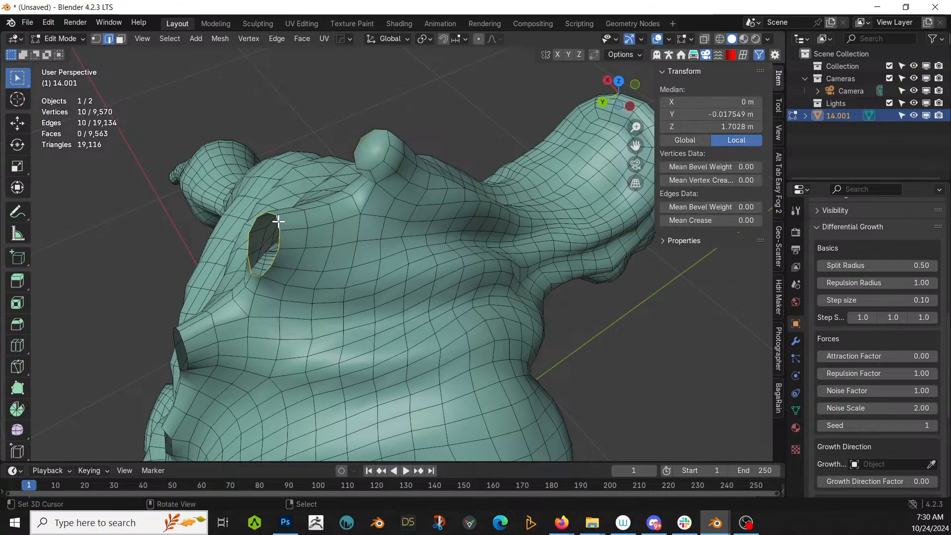
pyautogui.press('f')
# Fill the open holes left by the third and fourth back spines with faces.
pyautogui.moveTo(266, 297); pyautogui.dragTo(320, 278, button='middle')
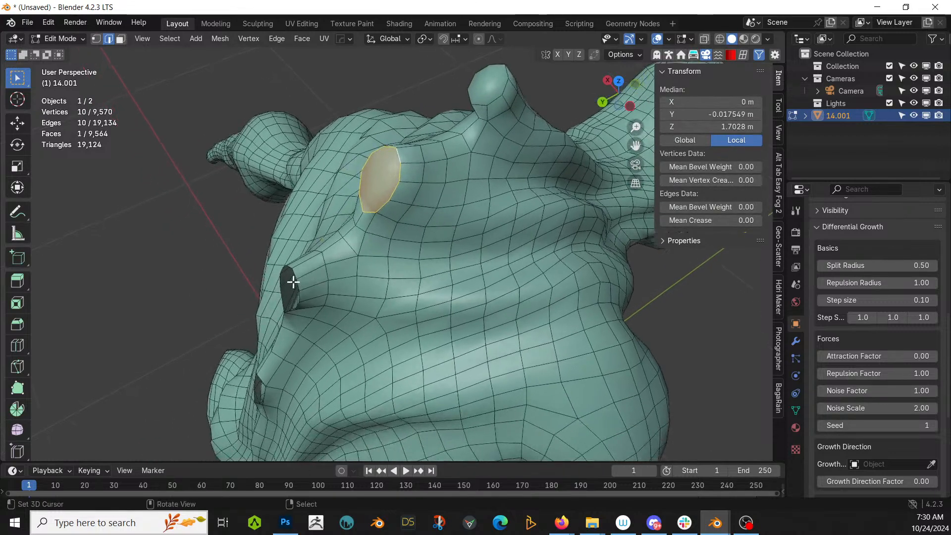
pyautogui.click(297, 283)
pyautogui.keyDown('alt'); pyautogui.click(298, 282); pyautogui.keyUp('alt')
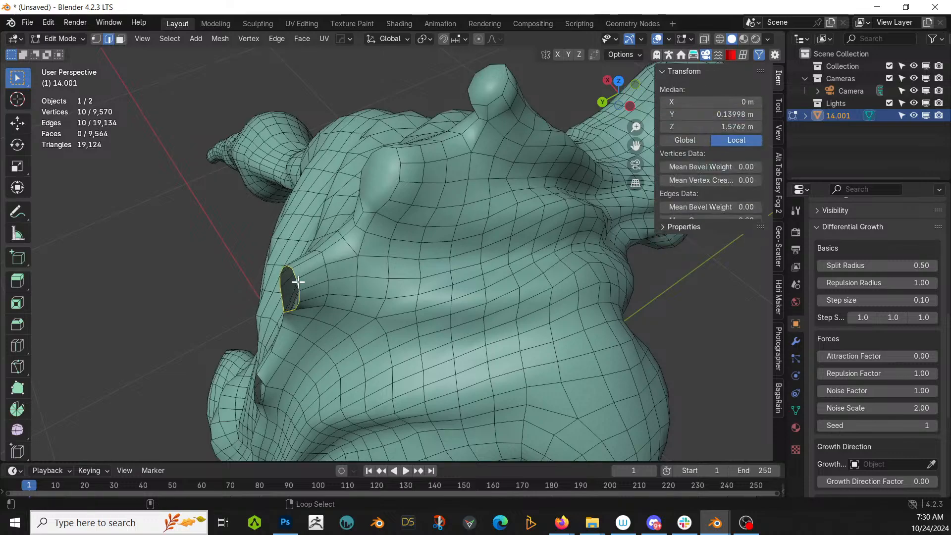
pyautogui.press('f')
pyautogui.moveTo(298, 282); pyautogui.dragTo(312, 262, button='middle')
pyautogui.keyDown('alt'); pyautogui.click(288, 265); pyautogui.keyUp('alt')
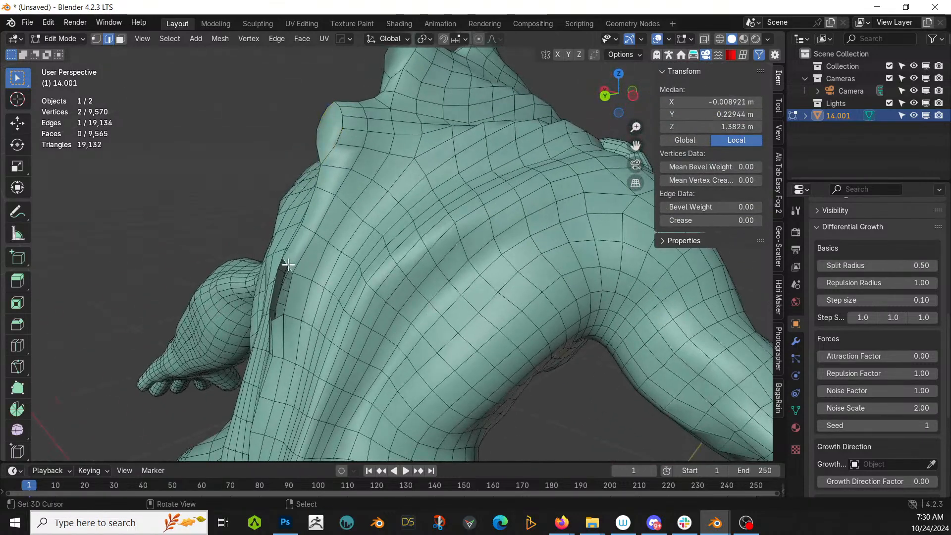
pyautogui.press('f')
# Shorten the spine stump nearest the head by deleting its top face loop and cap, and refill the opening.
pyautogui.moveTo(287, 265); pyautogui.dragTo(472, 245, button='middle')
pyautogui.scroll(8, 472, 245)
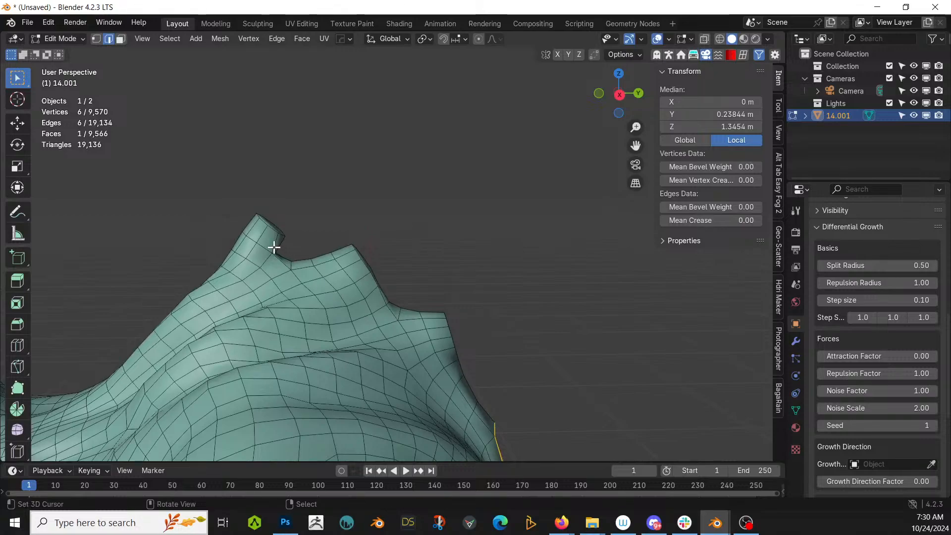
pyautogui.keyDown('alt'); pyautogui.click(257, 228); pyautogui.keyUp('alt')
pyautogui.moveTo(261, 241); pyautogui.dragTo(265, 263, button='middle')
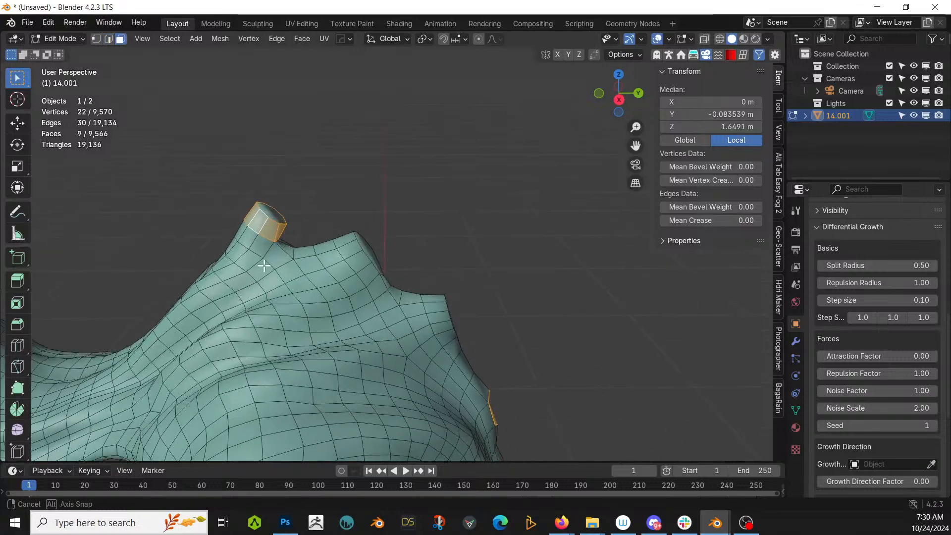
pyautogui.keyDown('shift'); pyautogui.rightClick(273, 215); pyautogui.keyUp('shift')
pyautogui.press('x')
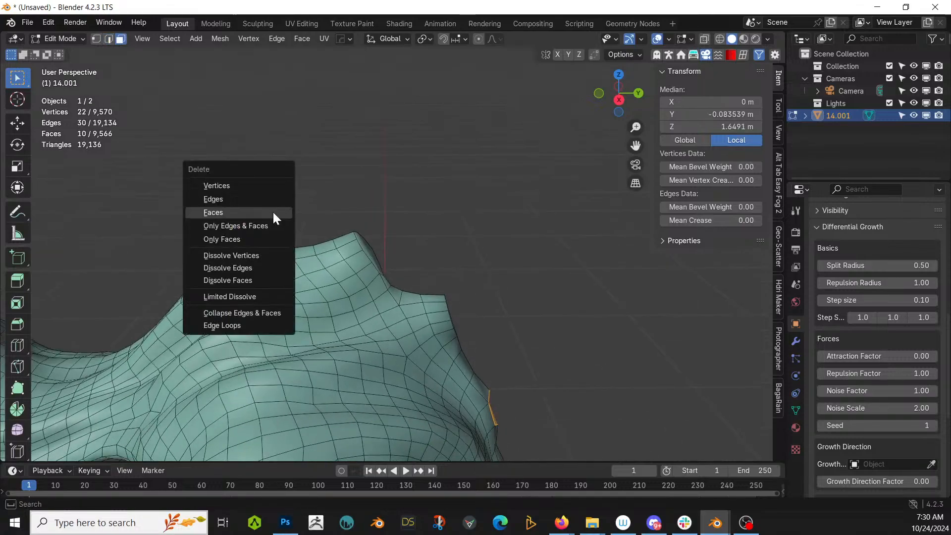
pyautogui.click(273, 212)
pyautogui.keyDown('alt'); pyautogui.click(258, 234); pyautogui.keyUp('alt')
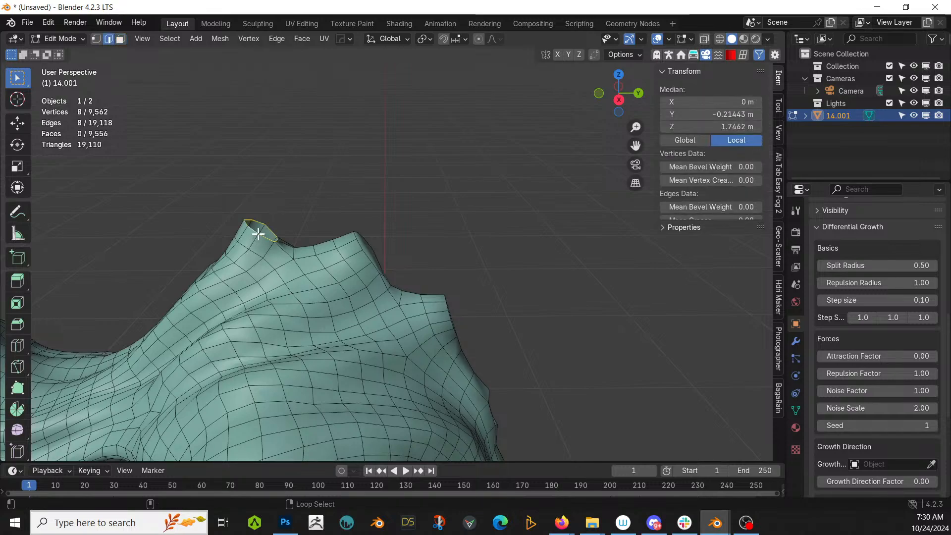
pyautogui.press('f')
pyautogui.scroll(-10, 263, 233)
pyautogui.press('Tab')
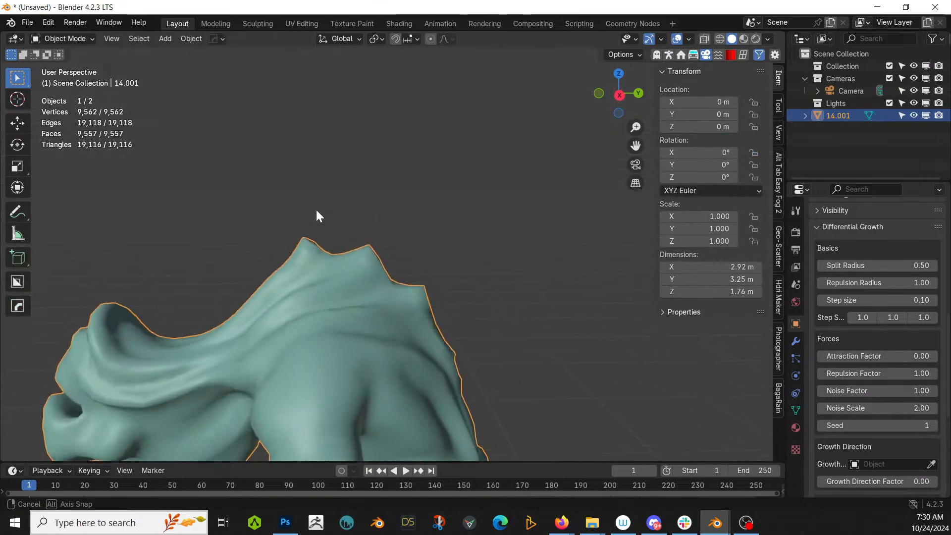
# Select the face loop around the creature's left upper arm, grow the selection six times, and delete those faces.
pyautogui.moveTo(312, 208); pyautogui.dragTo(410, 197, button='middle')
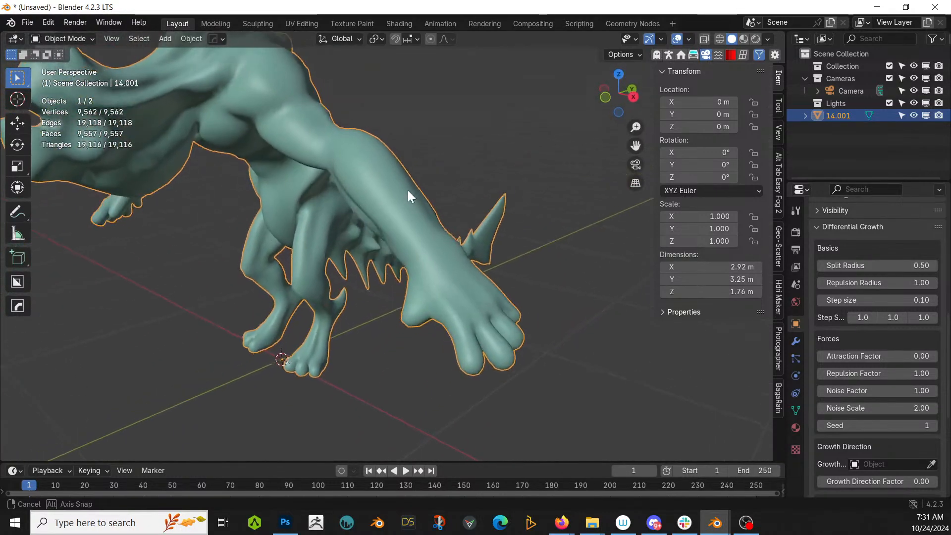
pyautogui.scroll(-4, 409, 193)
pyautogui.moveTo(390, 248)
pyautogui.mouseDown(button='middle')
pyautogui.moveTo(414, 284)
pyautogui.moveTo(464, 216)
pyautogui.moveTo(486, 205)
pyautogui.moveTo(447, 254)
pyautogui.moveTo(387, 295)
pyautogui.moveTo(363, 296)
pyautogui.moveTo(424, 246)
pyautogui.moveTo(367, 263)
pyautogui.moveTo(400, 261)
pyautogui.mouseUp(button='middle')
pyautogui.moveTo(447, 297); pyautogui.dragTo(483, 289, button='middle')
pyautogui.keyDown('shift'); pyautogui.moveTo(422, 249); pyautogui.dragTo(470, 359, button='middle'); pyautogui.keyUp('shift')
pyautogui.press('Tab')
pyautogui.scroll(3, 345, 238)
pyautogui.moveTo(346, 236); pyautogui.dragTo(381, 187, button='middle')
pyautogui.keyDown('alt'); pyautogui.click(388, 193); pyautogui.keyUp('alt')
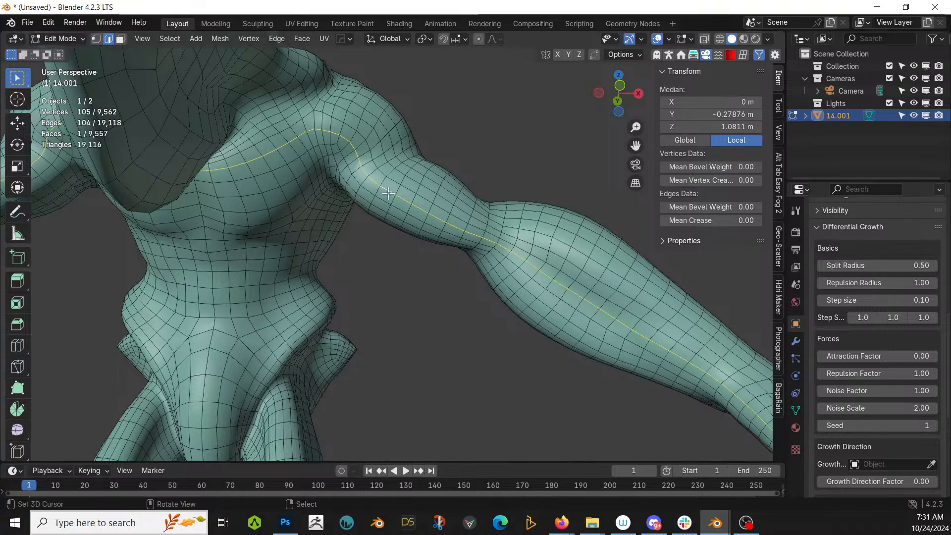
pyautogui.press('3')
pyautogui.click(391, 177)
pyautogui.keyDown('alt'); pyautogui.click(392, 177); pyautogui.keyUp('alt')
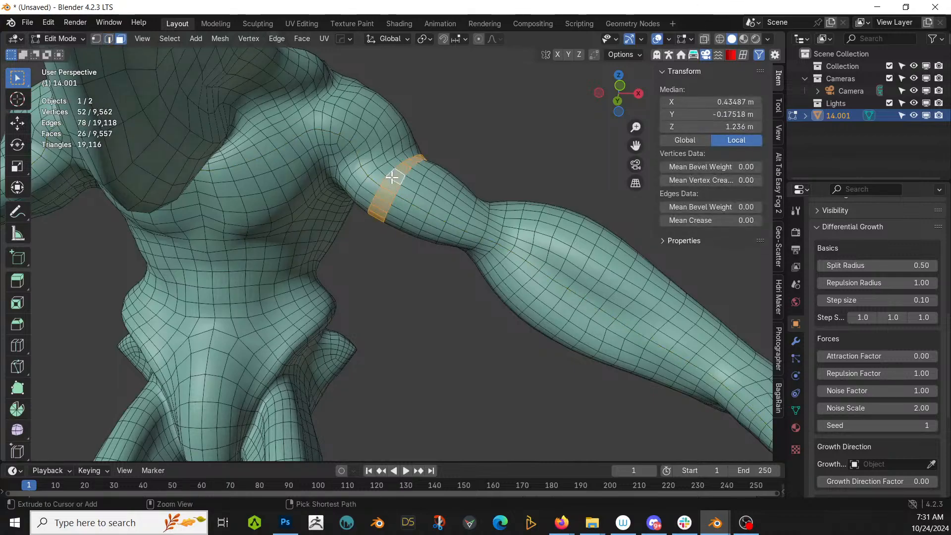
pyautogui.press('ctrl+KP_Add')
pyautogui.press('ctrl+KP_Add')
pyautogui.press('ctrl+KP_Add')
pyautogui.press('ctrl+KP_Add')
pyautogui.press('ctrl+KP_Add')
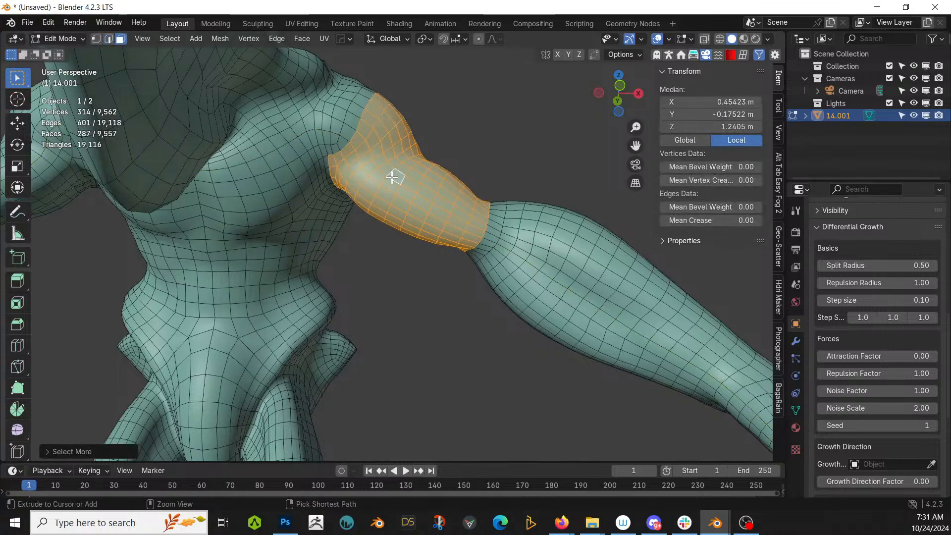
pyautogui.press('ctrl+KP_Add')
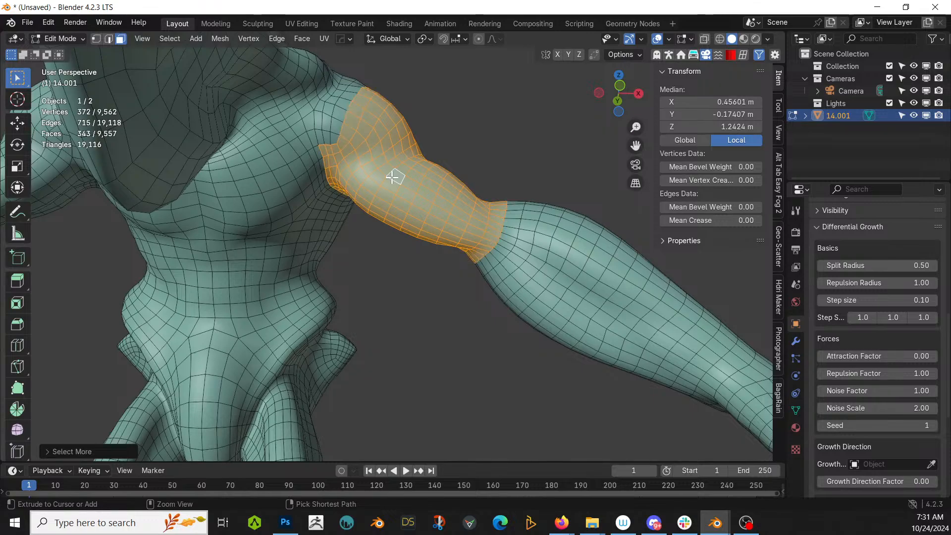
pyautogui.press('x')
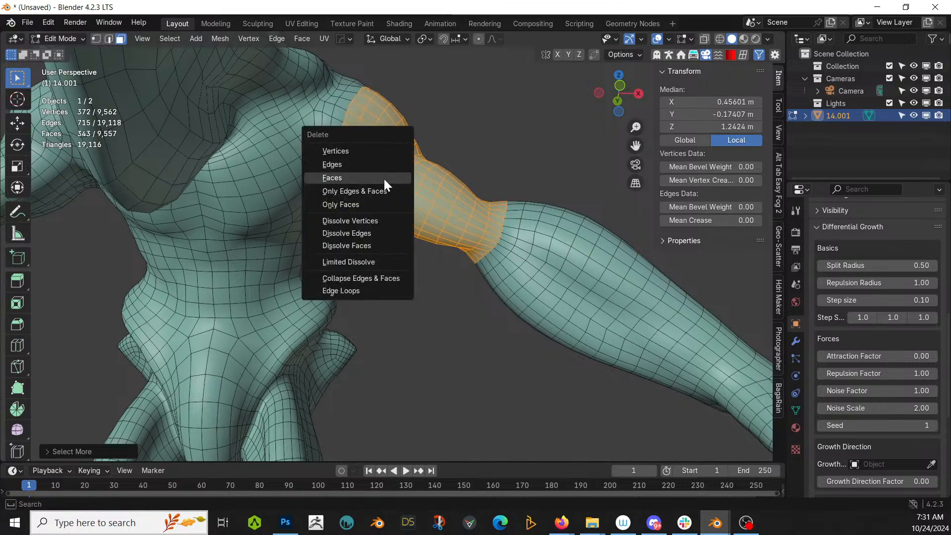
pyautogui.click(385, 180)
# Knife a straight cut across the front of the shoulder stump, from the underarm notch up to the opening's edge.
pyautogui.moveTo(385, 178); pyautogui.dragTo(362, 225, button='middle')
pyautogui.moveTo(333, 235)
pyautogui.mouseDown(button='middle')
pyautogui.moveTo(350, 202)
pyautogui.moveTo(334, 274)
pyautogui.moveTo(314, 310)
pyautogui.moveTo(325, 221)
pyautogui.moveTo(378, 208)
pyautogui.mouseUp(button='middle')
pyautogui.scroll(4, 404, 306)
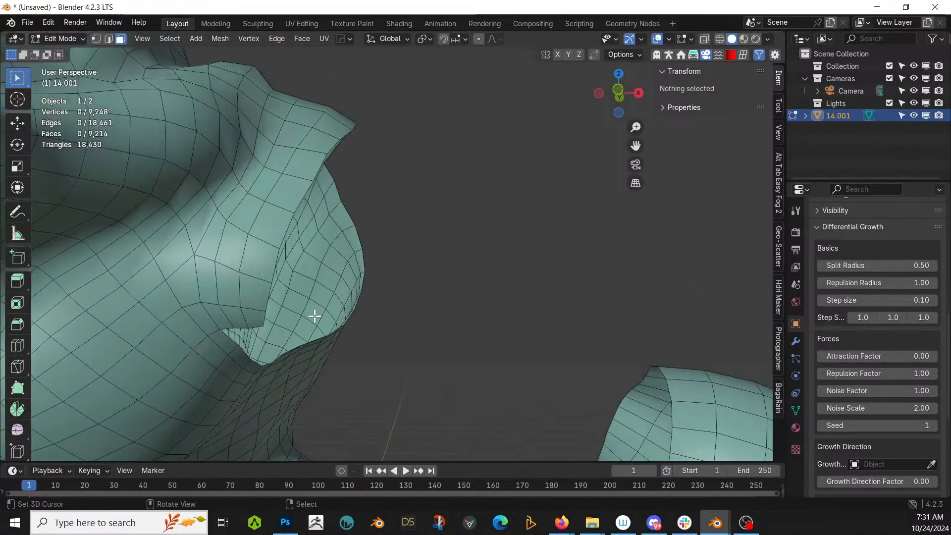
pyautogui.press('k')
pyautogui.click(221, 327)
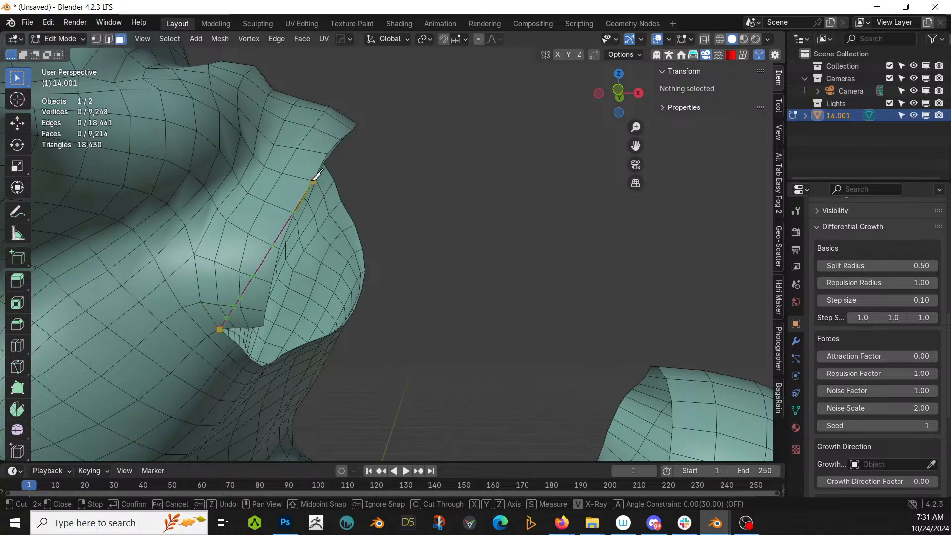
pyautogui.click(295, 213)
pyautogui.press('Return')
# Select the seven leftover faces outside the knife cut at the shoulder opening and delete them.
pyautogui.moveTo(295, 208); pyautogui.dragTo(298, 233, button='middle')
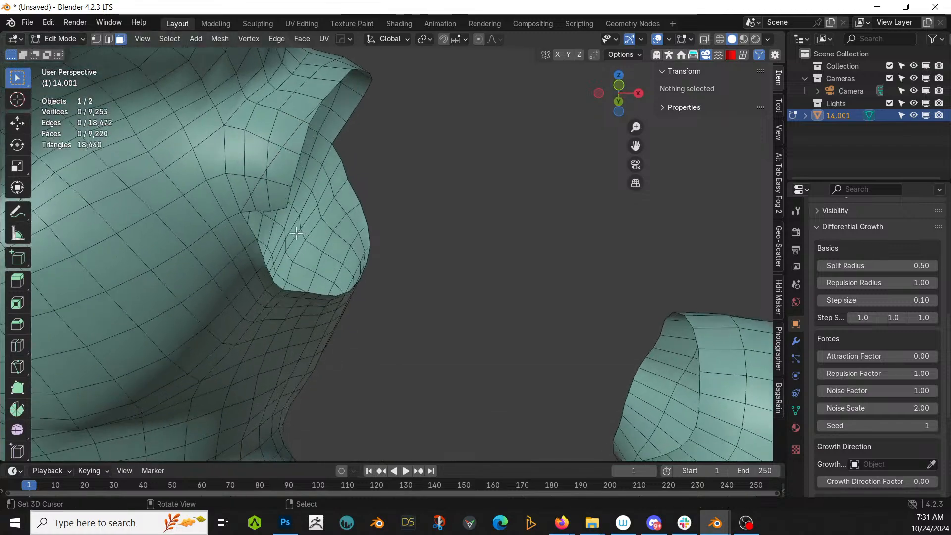
pyautogui.click(249, 205)
pyautogui.keyDown('shift'); pyautogui.click(268, 185); pyautogui.keyUp('shift')
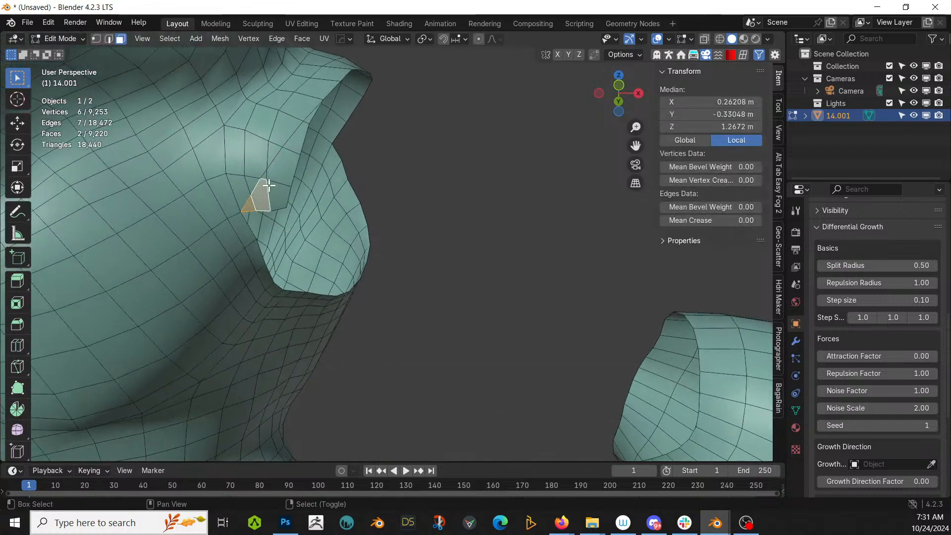
pyautogui.keyDown('shift'); pyautogui.click(265, 176); pyautogui.keyUp('shift')
pyautogui.keyDown('shift'); pyautogui.click(276, 188); pyautogui.keyUp('shift')
pyautogui.keyDown('shift'); pyautogui.click(281, 169); pyautogui.keyUp('shift')
pyautogui.keyDown('shift'); pyautogui.click(299, 141); pyautogui.keyUp('shift')
pyautogui.keyDown('shift'); pyautogui.click(306, 128); pyautogui.keyUp('shift')
pyautogui.press('x')
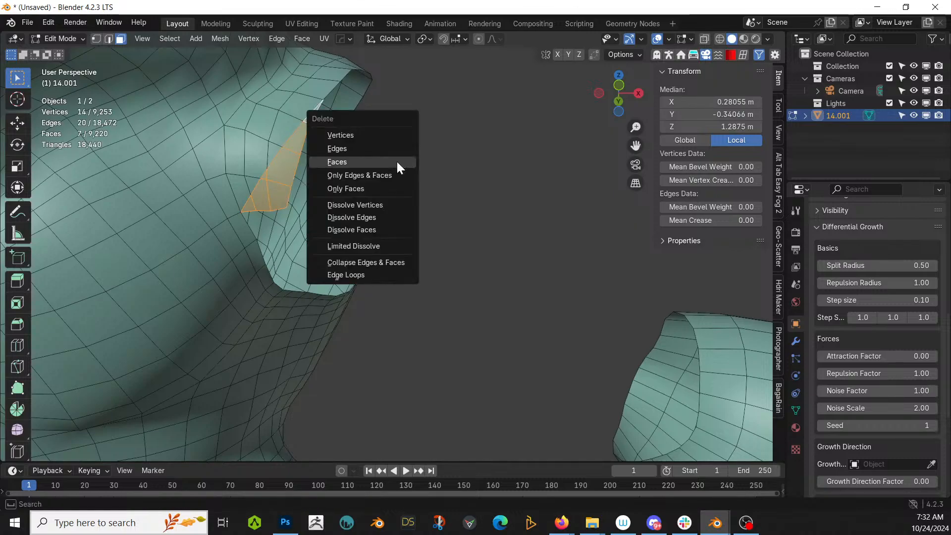
pyautogui.click(396, 159)
# Select the edge loop around the open hole of the lowest back spine and fill it with a face.
pyautogui.moveTo(394, 162); pyautogui.dragTo(413, 307, button='middle')
pyautogui.click(465, 301)
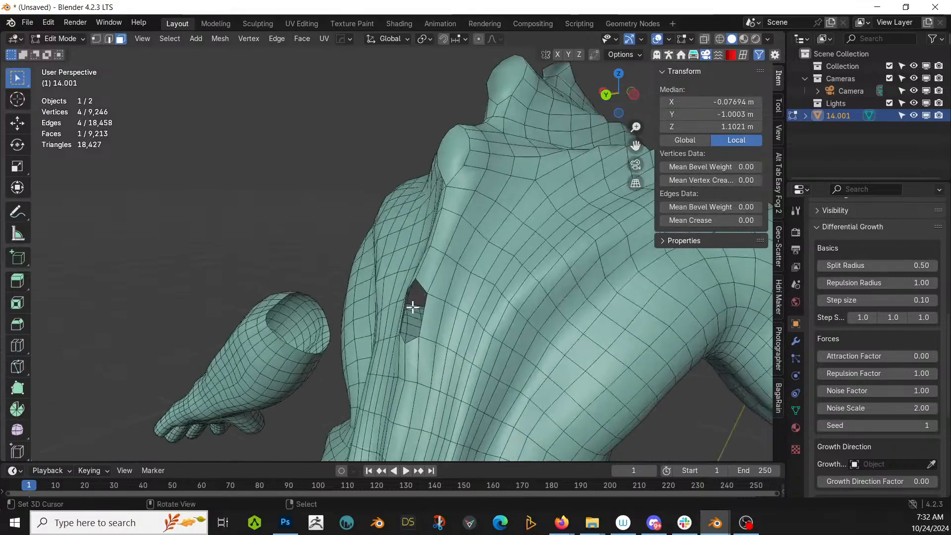
pyautogui.rightClick(400, 317)
pyautogui.press('2')
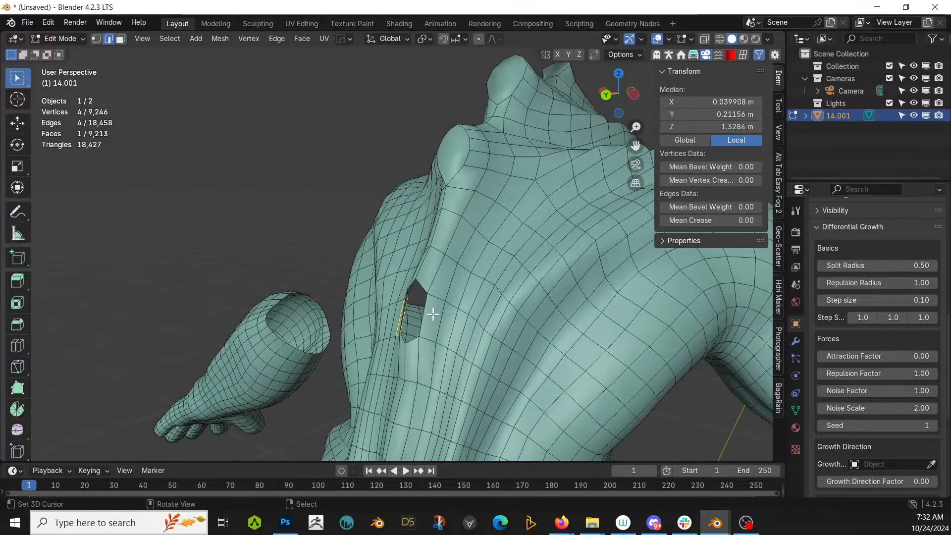
pyautogui.scroll(2, 433, 314)
pyautogui.rightClick(441, 355)
pyautogui.hotkey('alt', 'a')
pyautogui.keyDown('alt'); pyautogui.rightClick(442, 355); pyautogui.keyUp('alt')
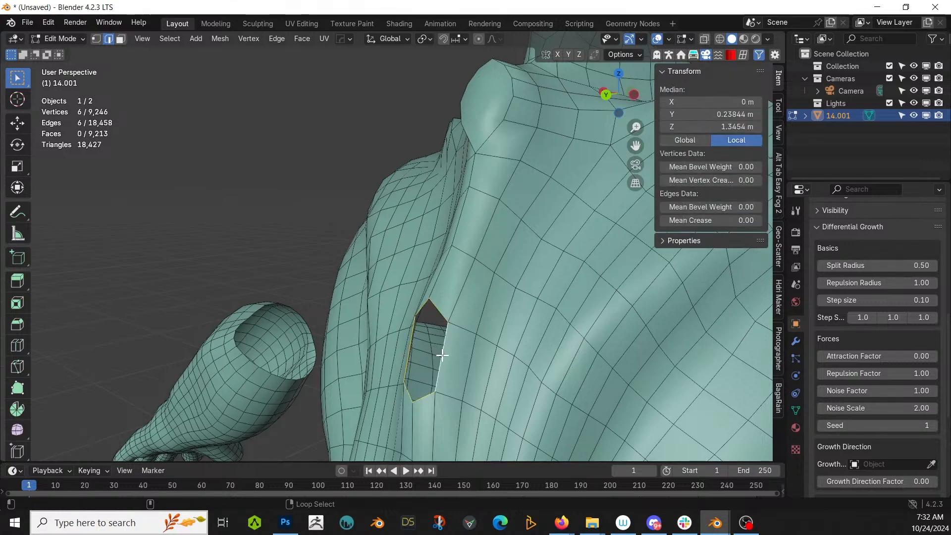
pyautogui.press('f')
# Select the whole detached forearm and hand as linked geometry and delete it.
pyautogui.scroll(-4, 442, 355)
pyautogui.moveTo(442, 355); pyautogui.dragTo(206, 376, button='middle')
pyautogui.rightClick(206, 377)
pyautogui.hotkey('ctrl', 'l')
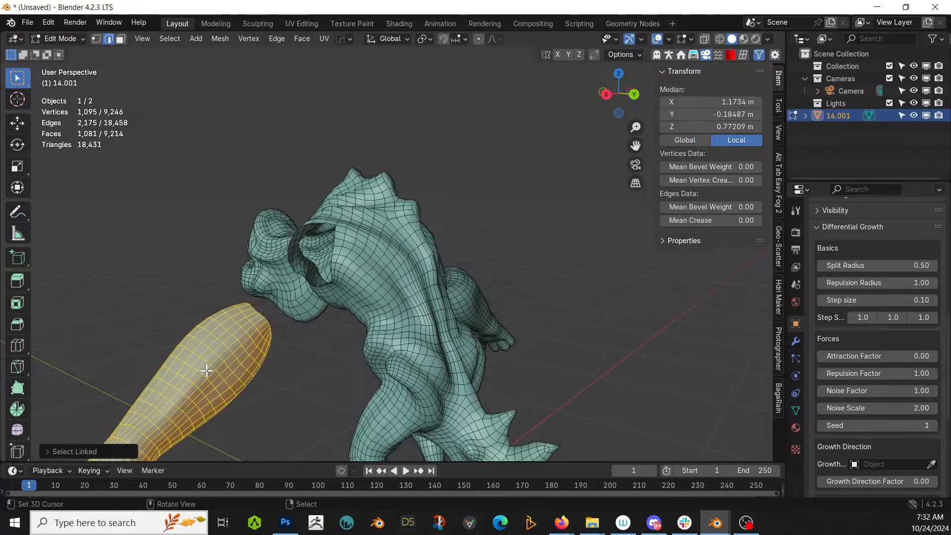
pyautogui.press('x')
pyautogui.click(166, 342)
# Select the edge loop around the open shoulder and fill it with a single face.
pyautogui.moveTo(178, 337); pyautogui.dragTo(401, 315, button='middle')
pyautogui.scroll(2, 384, 314)
pyautogui.scroll(3, 391, 354)
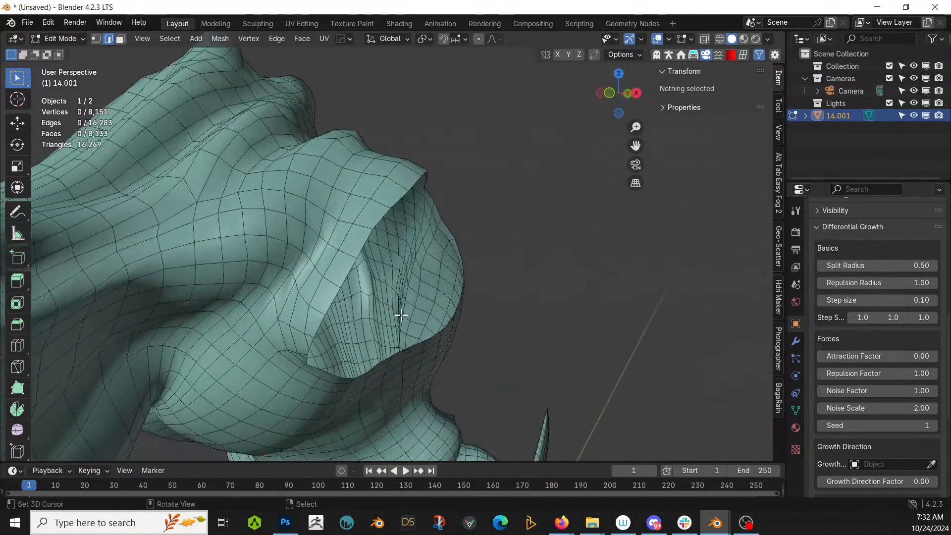
pyautogui.keyDown('alt'); pyautogui.click(317, 327); pyautogui.keyUp('alt')
pyautogui.press('f')
# Apply Poke Faces to the large shoulder face and return to Object Mode.
pyautogui.moveTo(342, 325); pyautogui.dragTo(201, 134, button='middle')
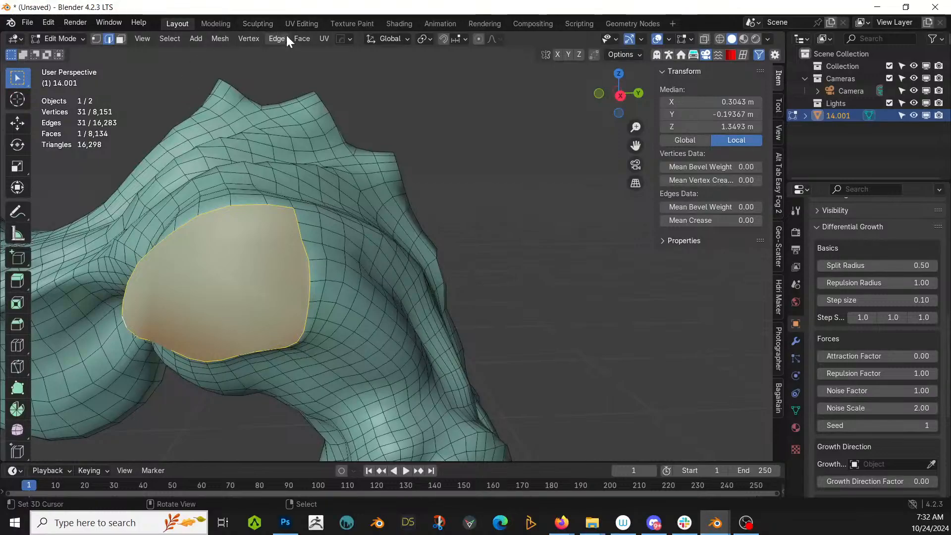
pyautogui.click(301, 38)
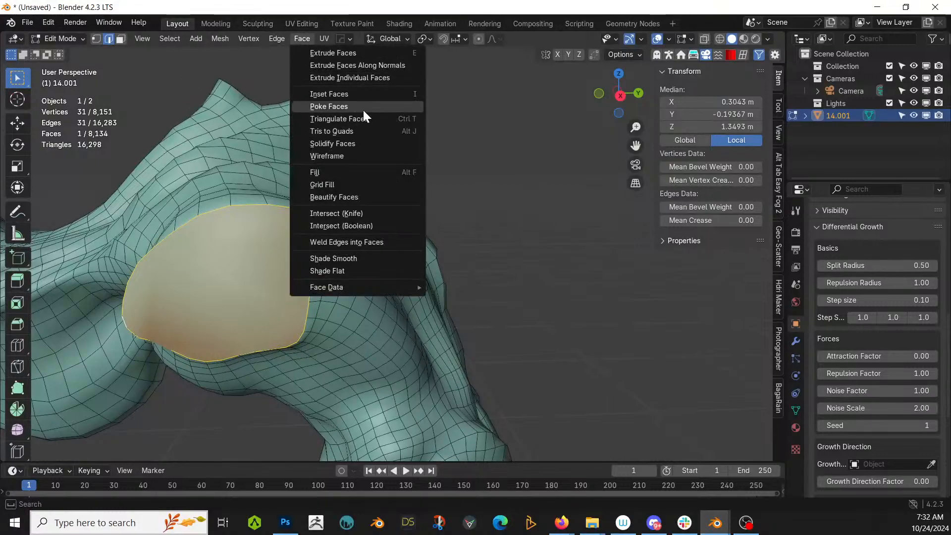
pyautogui.click(363, 108)
pyautogui.moveTo(276, 298); pyautogui.dragTo(515, 285, button='middle')
pyautogui.press('Tab')
# Mirror the body across the X axis with a mirror modifier so the armless side replaces the side with the arm.
pyautogui.scroll(-4, 374, 274)
pyautogui.scroll(-7, 464, 268)
pyautogui.scroll(-1, 514, 286)
pyautogui.hotkey('alt', 'x')
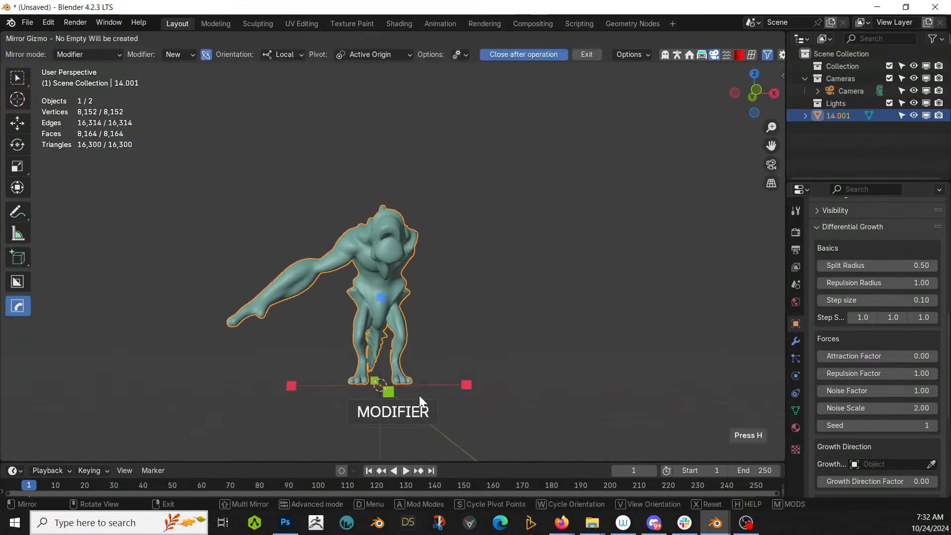
pyautogui.click(462, 383)
pyautogui.moveTo(459, 377); pyautogui.dragTo(420, 362, button='middle')
pyautogui.scroll(2, 421, 364)
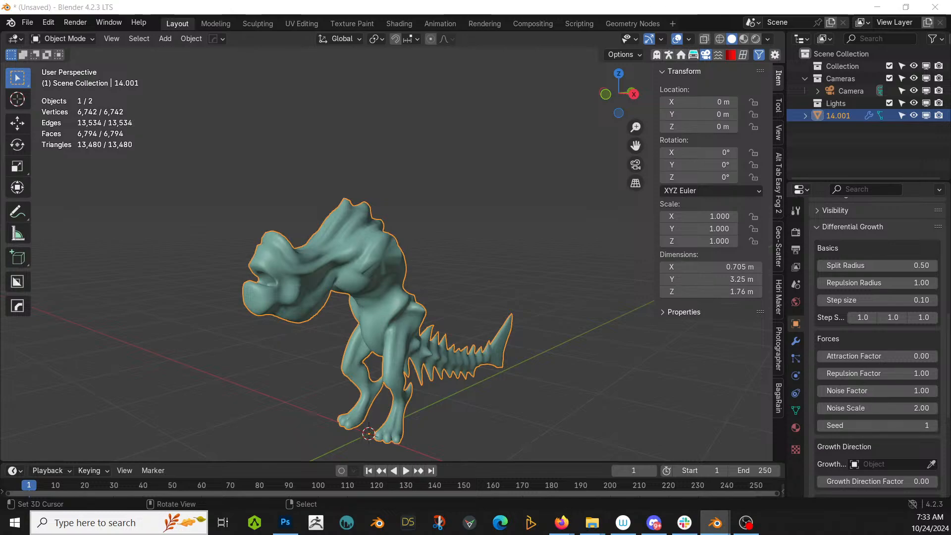
# Bring the bladed arm asset in beside the creature's shoulder, try enlarging it, and reset its scale to 1.
pyautogui.moveTo(603, 277); pyautogui.dragTo(383, 267)
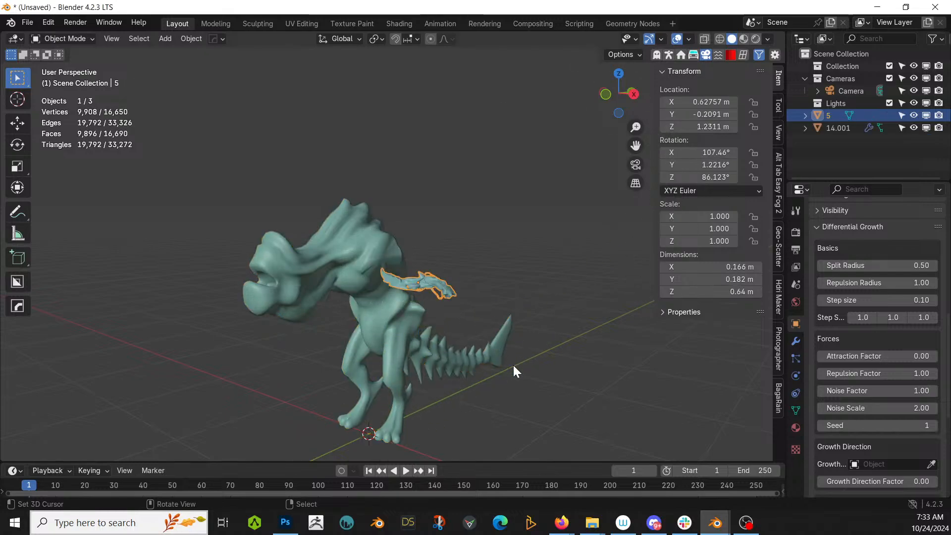
pyautogui.press('s')
pyautogui.click(634, 337)
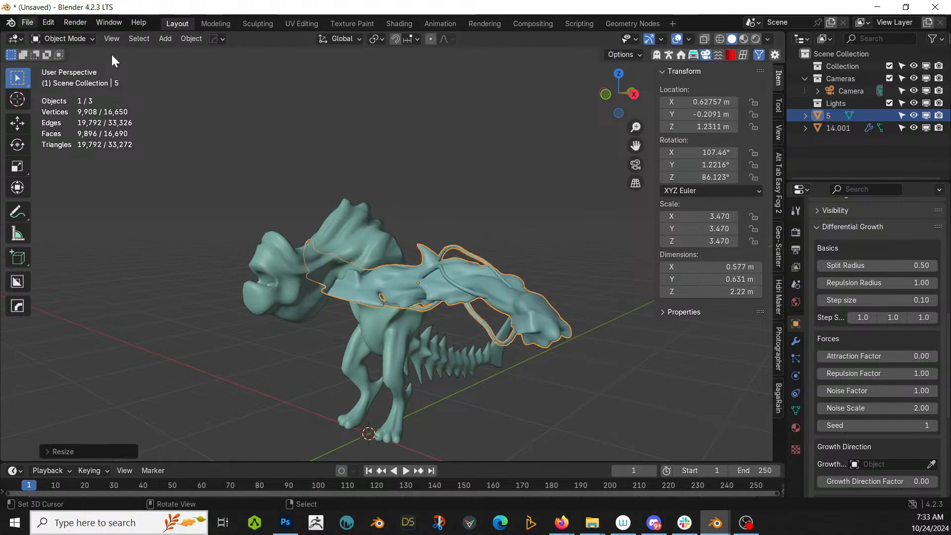
pyautogui.moveTo(633, 337); pyautogui.dragTo(588, 321, button='middle')
pyautogui.hotkey('alt', 's')
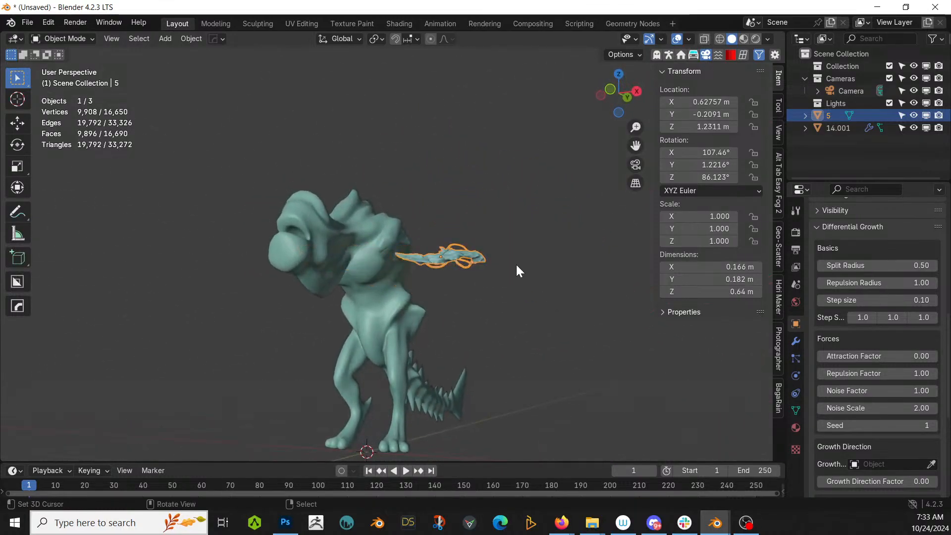
pyautogui.moveTo(173, 163); pyautogui.dragTo(202, 297)
pyautogui.moveTo(261, 295); pyautogui.dragTo(259, 348, button='middle')
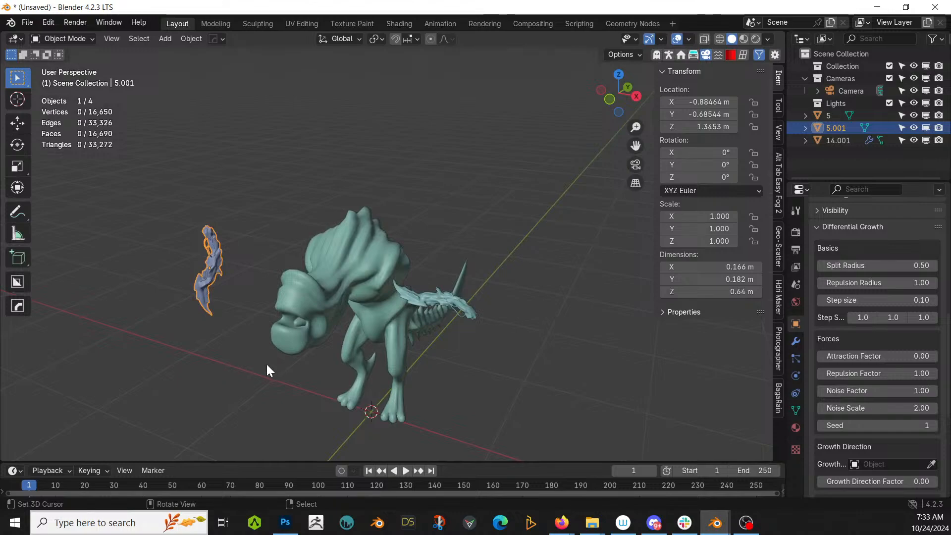
pyautogui.hotkey('ctrl', 'z')
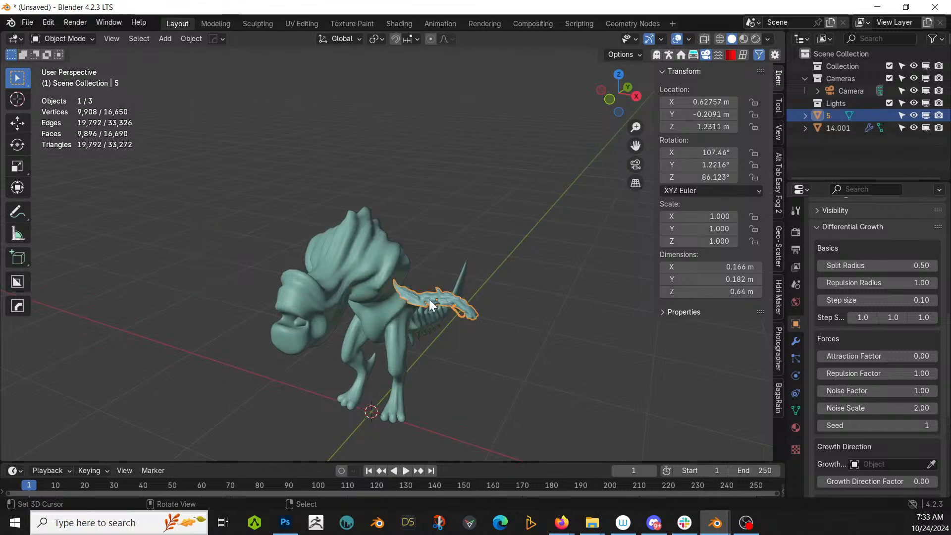
pyautogui.write('rz180')
pyautogui.press('Escape')
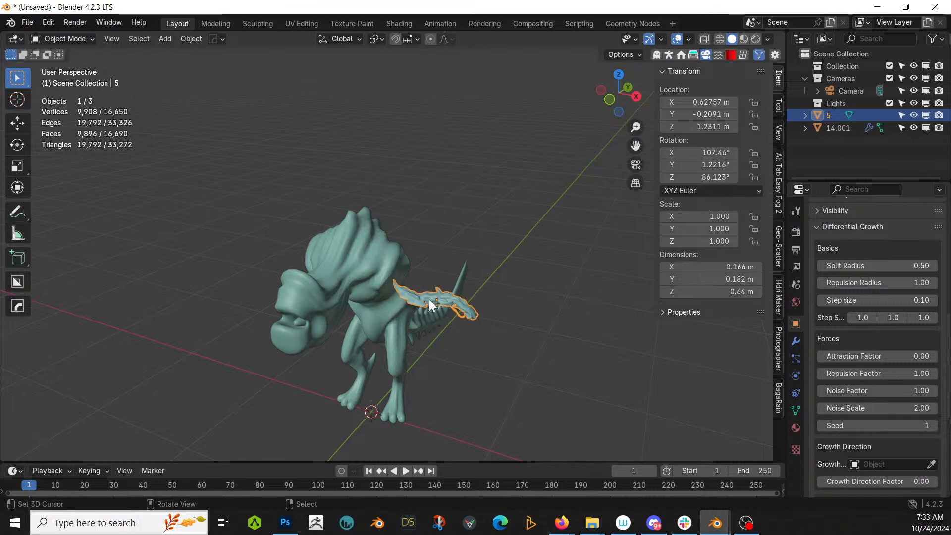
# In the top view, rotate the bladed arm 180° about Z and scale it up to about 2.54.
pyautogui.press('KP_7')
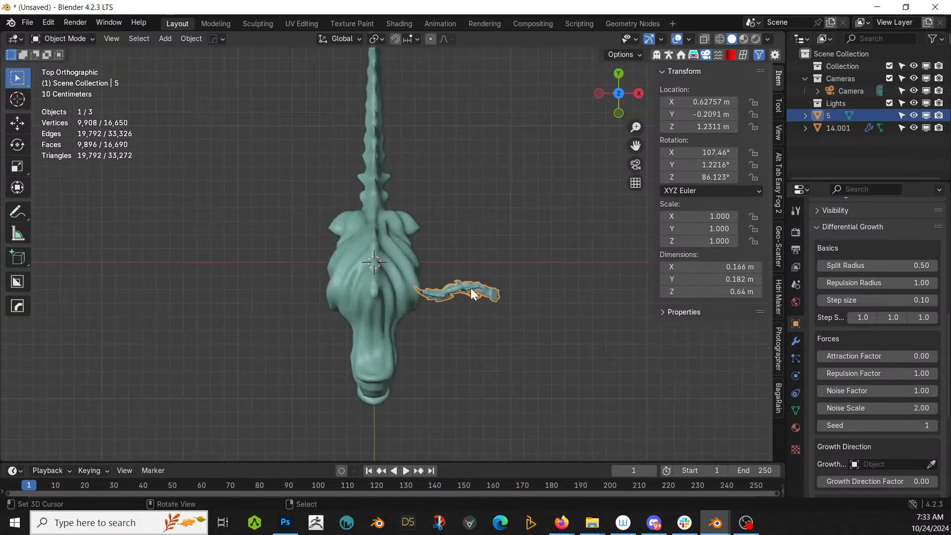
pyautogui.click(18, 187)
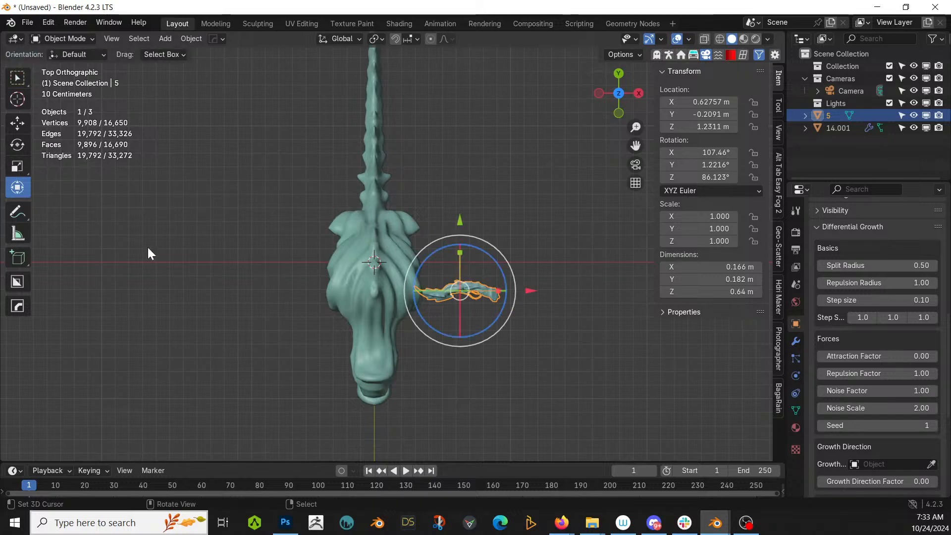
pyautogui.write('rz180')
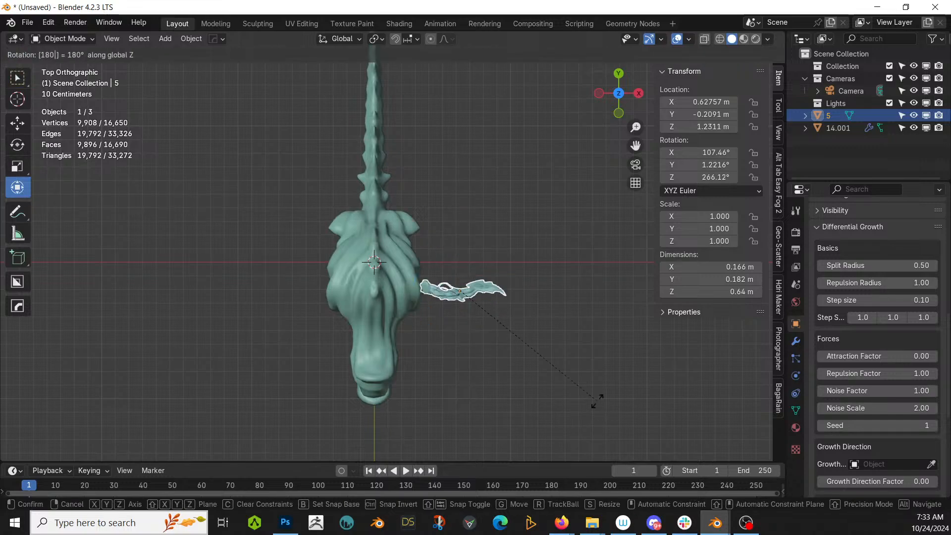
pyautogui.press('Return')
pyautogui.press('s')
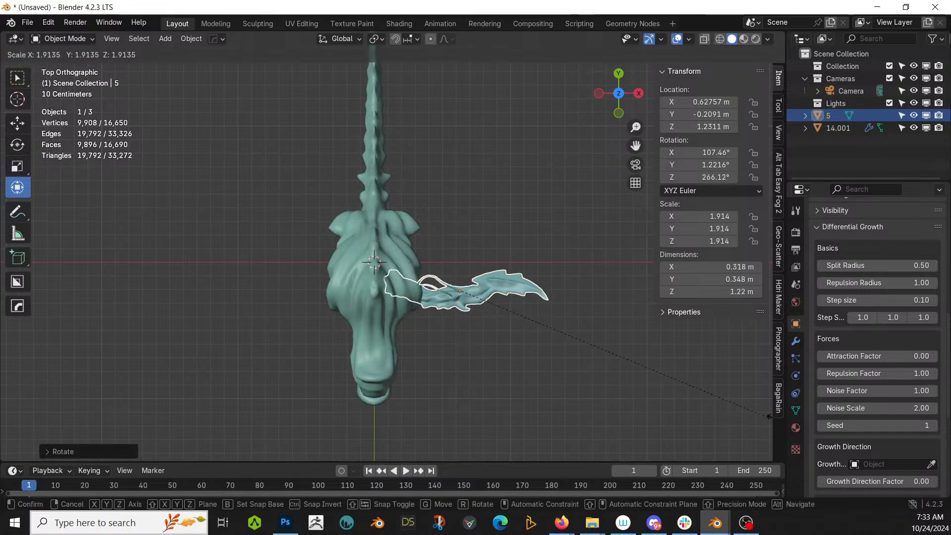
pyautogui.click(102, 426)
# Move the bladed arm outward and raise it along Z so its inner end meets the shoulder.
pyautogui.moveTo(542, 296); pyautogui.dragTo(589, 296)
pyautogui.moveTo(506, 219); pyautogui.dragTo(510, 230)
pyautogui.moveTo(510, 230); pyautogui.dragTo(496, 174, button='middle')
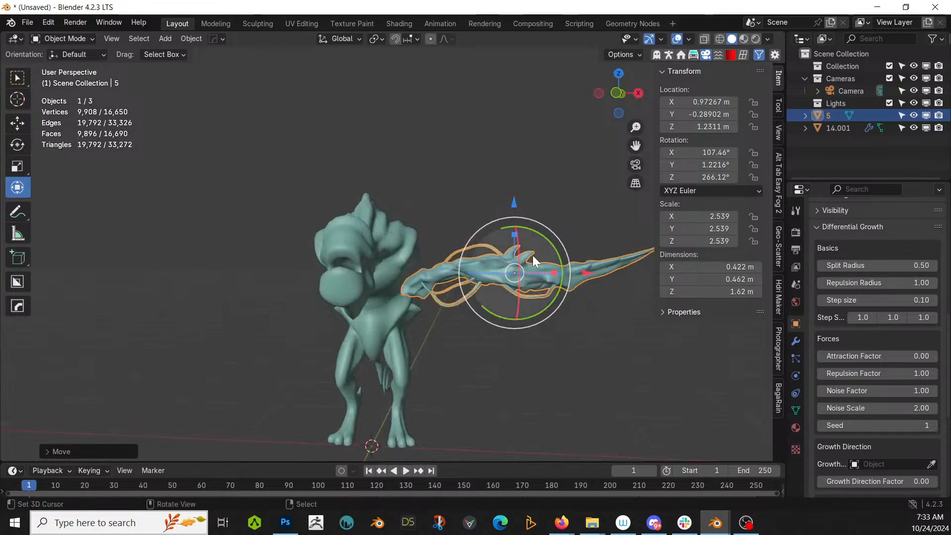
pyautogui.moveTo(519, 226); pyautogui.dragTo(522, 170)
pyautogui.moveTo(522, 170); pyautogui.dragTo(567, 227, button='middle')
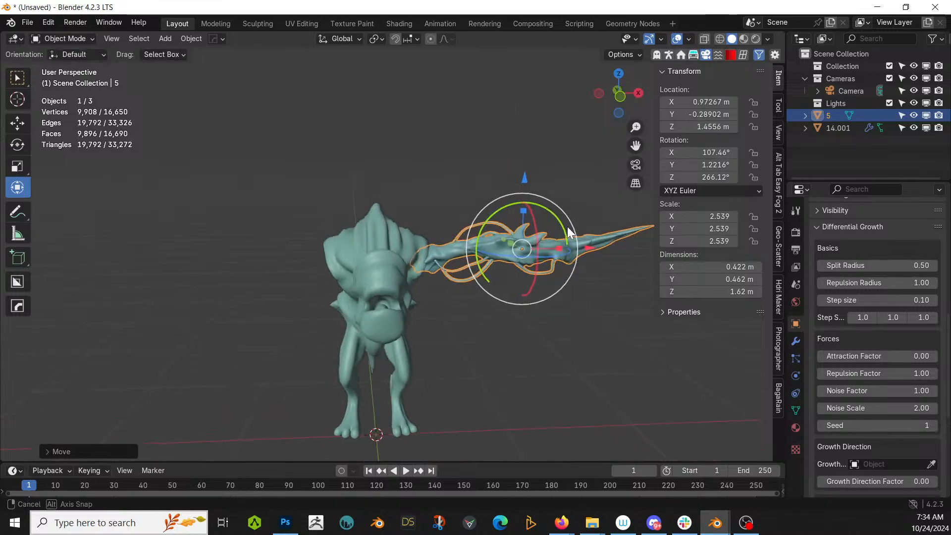
# Place the 3D cursor at the shoulder joint and set the transform pivot point to 3D Cursor.
pyautogui.keyDown('shift'); pyautogui.rightClick(425, 255); pyautogui.keyUp('shift')
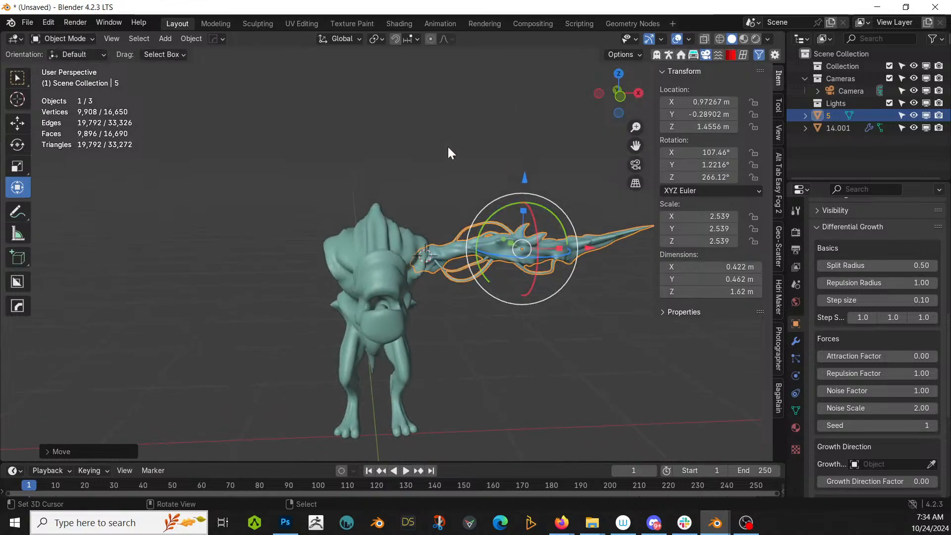
pyautogui.click(383, 40)
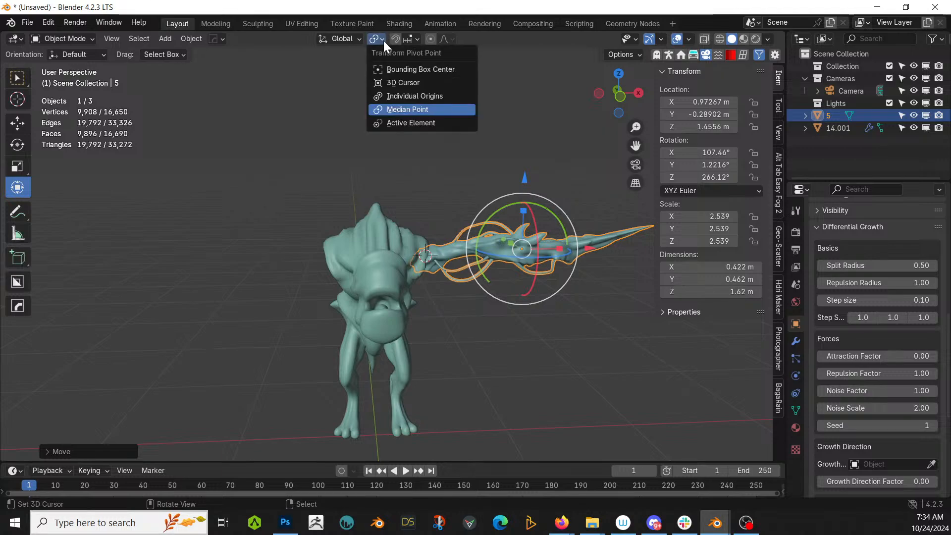
pyautogui.click(400, 82)
# From the front view, rotate the bladed arm downward around the shoulder cursor and check it from the side.
pyautogui.press('KP_1')
pyautogui.moveTo(435, 206); pyautogui.dragTo(439, 233)
pyautogui.moveTo(438, 232); pyautogui.dragTo(518, 174, button='middle')
pyautogui.scroll(3, 313, 310)
pyautogui.scroll(-2, 518, 173)
pyautogui.moveTo(447, 212); pyautogui.dragTo(170, 187, button='middle')
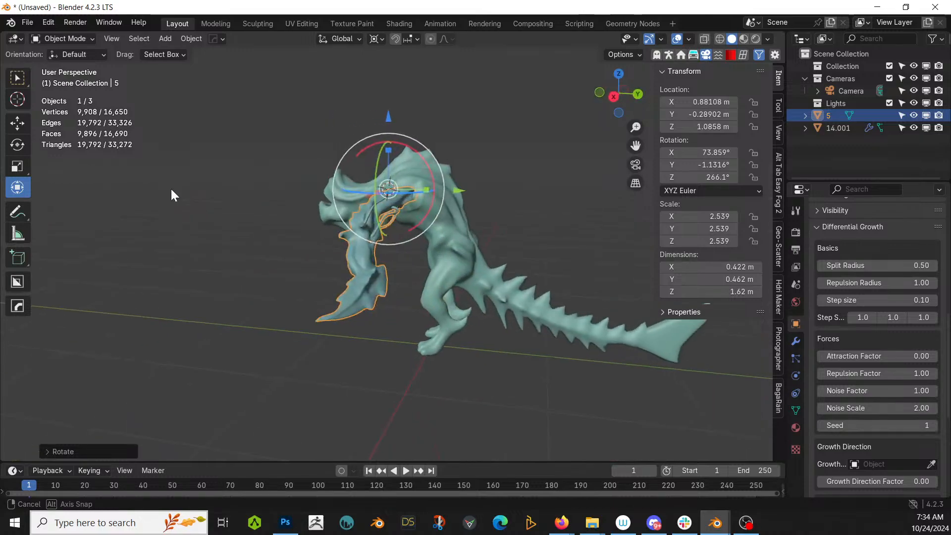
# Try small placement adjustments of the bladed arm at the shoulder, and delete the arm object.
pyautogui.scroll(3, 265, 176)
pyautogui.moveTo(266, 176); pyautogui.dragTo(327, 202, button='middle')
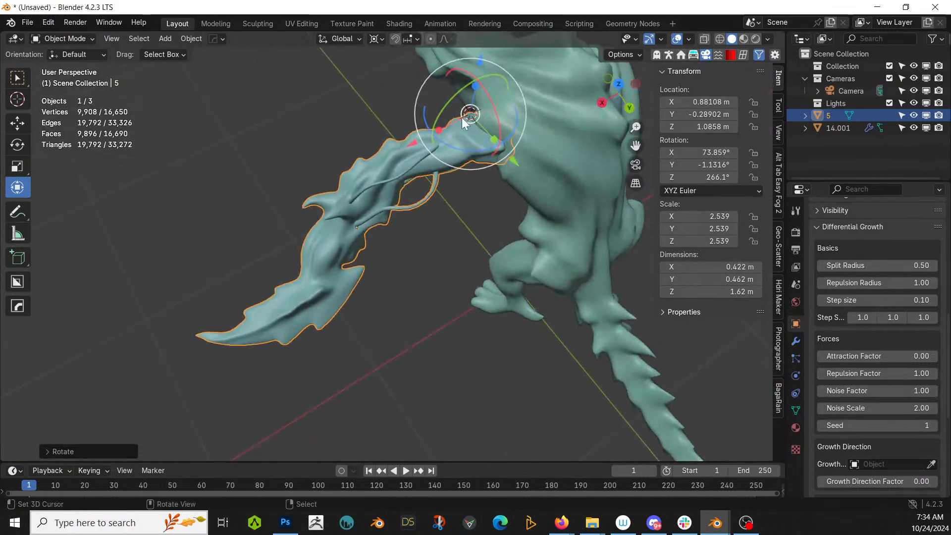
pyautogui.moveTo(418, 138); pyautogui.dragTo(407, 148)
pyautogui.moveTo(517, 159); pyautogui.dragTo(520, 164)
pyautogui.moveTo(521, 163); pyautogui.dragTo(448, 255, button='middle')
pyautogui.press('x')
pyautogui.click(387, 323)
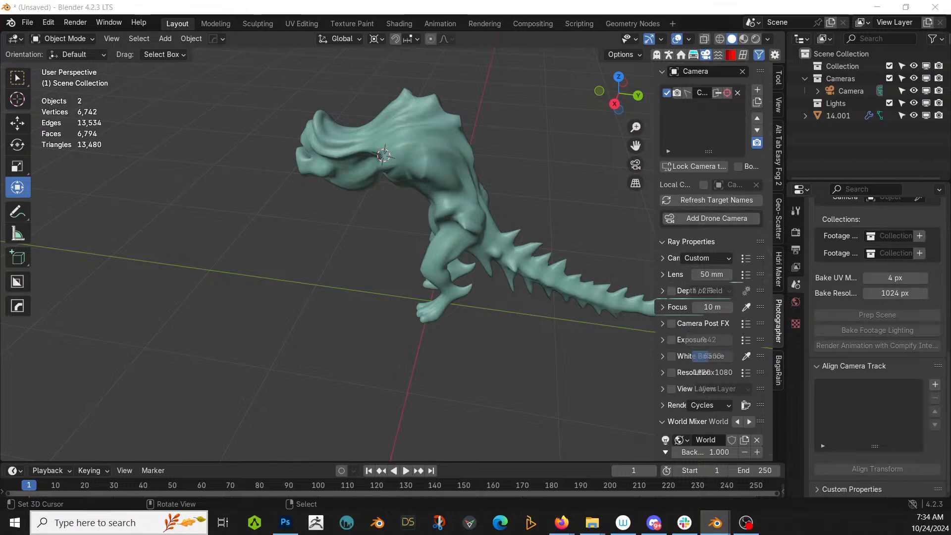
# Bring in the clawed arm asset, clear its location, and scale it up to about 1.34.
pyautogui.moveTo(950, 377); pyautogui.dragTo(358, 328)
pyautogui.moveTo(358, 328); pyautogui.dragTo(491, 318, button='middle')
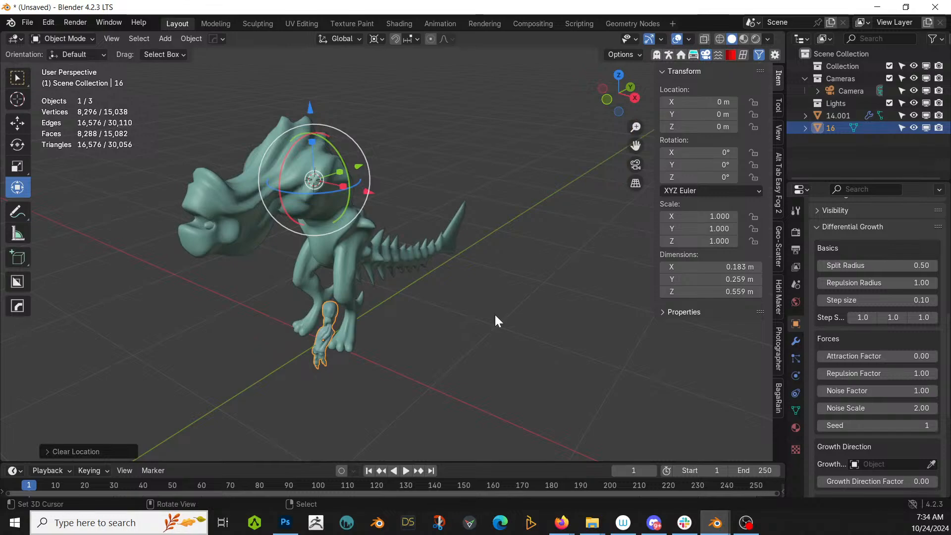
pyautogui.press('KP_1')
pyautogui.press('s')
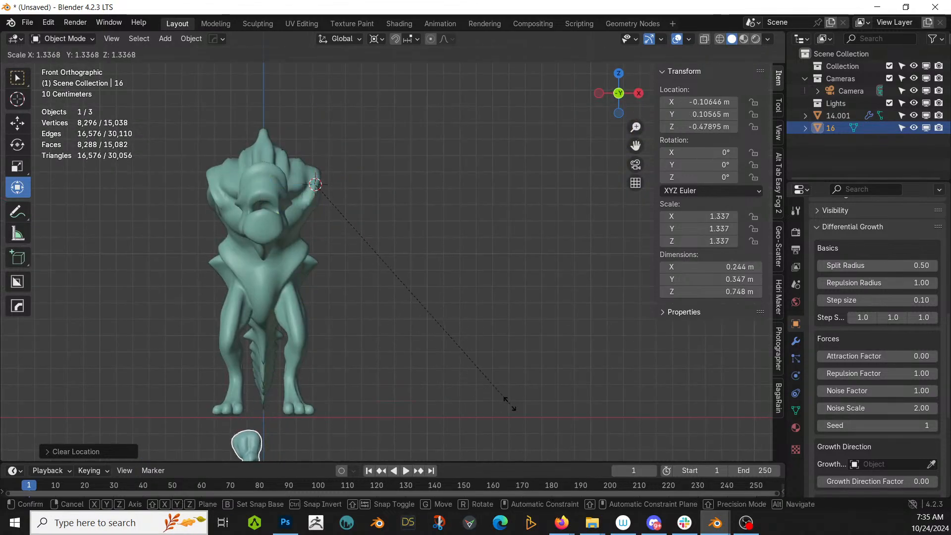
pyautogui.click(505, 399)
# Move the clawed arm up beside the shoulder and scale it to about 2.0.
pyautogui.press('g')
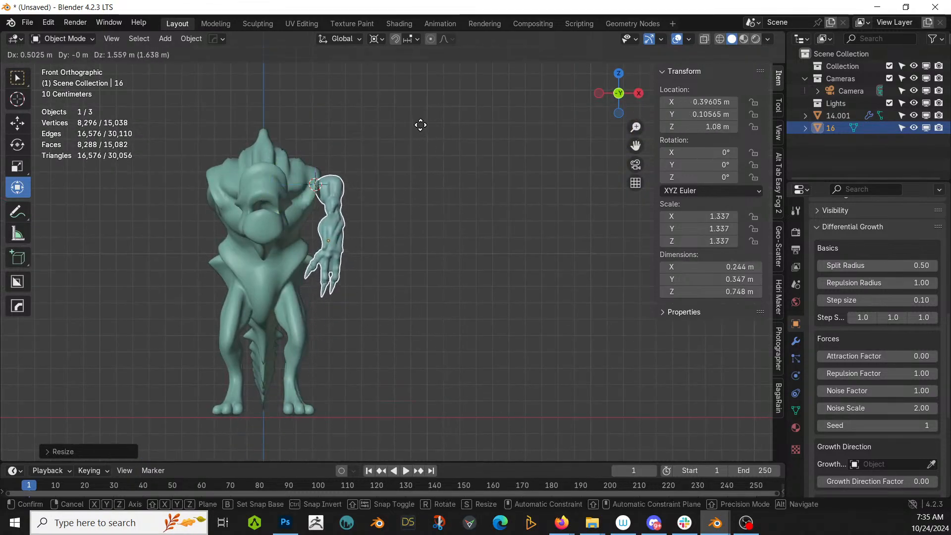
pyautogui.click(412, 124)
pyautogui.press('s')
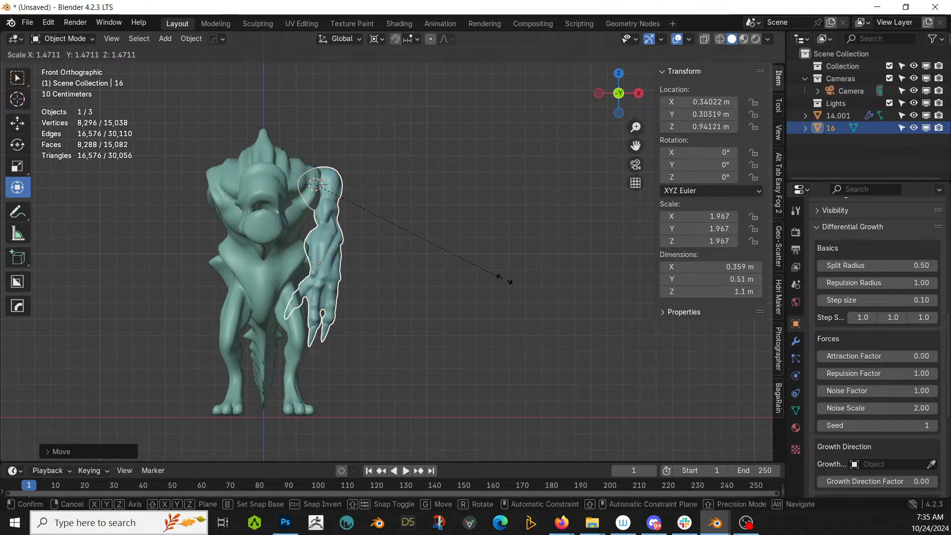
pyautogui.click(482, 282)
# Rotate the clawed arm outward about 57° around Y and move it forward along Y to the shoulder.
pyautogui.moveTo(353, 209); pyautogui.dragTo(385, 151)
pyautogui.moveTo(386, 150); pyautogui.dragTo(275, 210, button='middle')
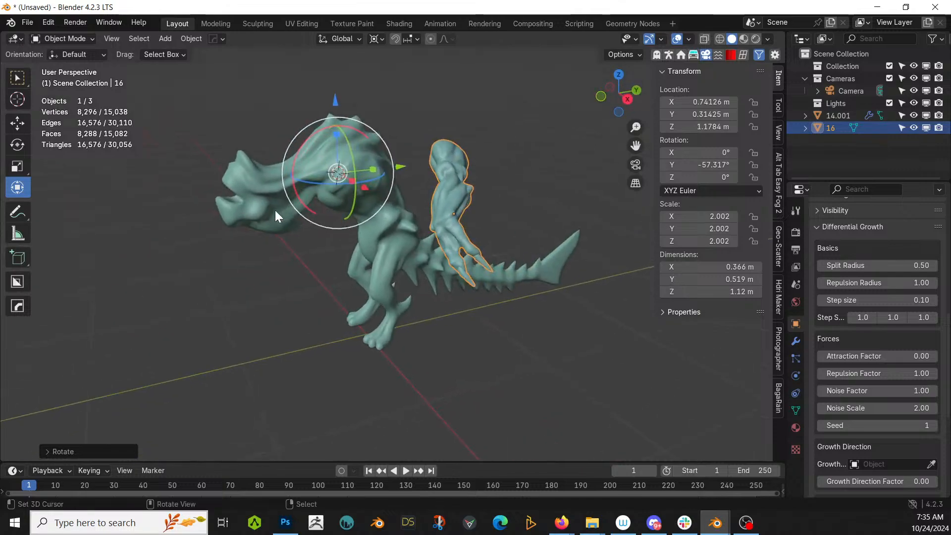
pyautogui.moveTo(414, 166); pyautogui.dragTo(295, 175)
pyautogui.moveTo(296, 175); pyautogui.dragTo(311, 310, button='middle')
# Rotate and nudge the clawed arm from several views until it extends sideways with its upper end seated in the shoulder.
pyautogui.press('KP_7')
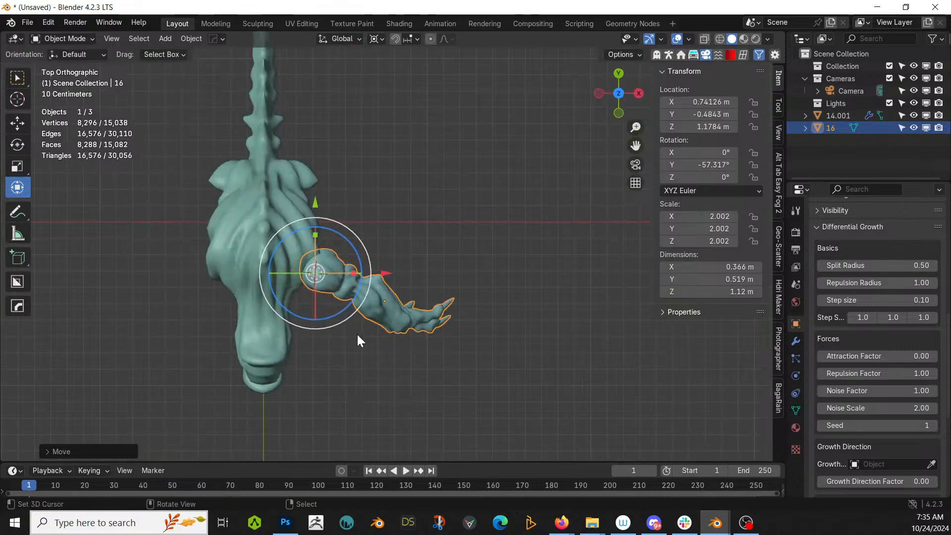
pyautogui.press('g')
pyautogui.click(380, 325)
pyautogui.moveTo(363, 278); pyautogui.dragTo(320, 144, button='middle')
pyautogui.moveTo(328, 139); pyautogui.dragTo(367, 155)
pyautogui.moveTo(367, 156); pyautogui.dragTo(477, 286, button='middle')
pyautogui.moveTo(297, 242); pyautogui.dragTo(403, 271)
pyautogui.moveTo(297, 239); pyautogui.dragTo(299, 243)
pyautogui.moveTo(291, 212); pyautogui.dragTo(277, 105, button='middle')
pyautogui.moveTo(358, 165); pyautogui.dragTo(439, 218, button='middle')
# Add a Smooth modifier to the clawed arm with factor 0.5 and 42 repeats.
pyautogui.scroll(4, 367, 191)
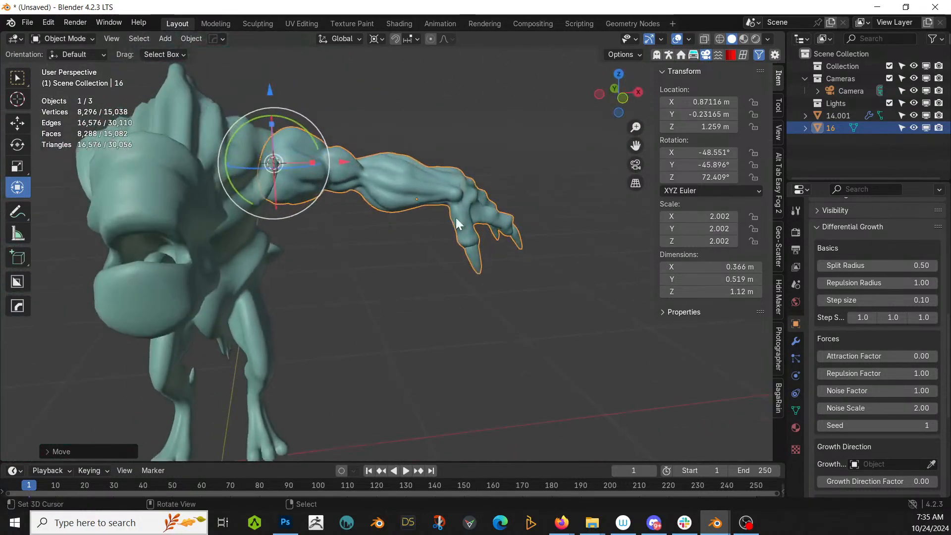
pyautogui.press('q')
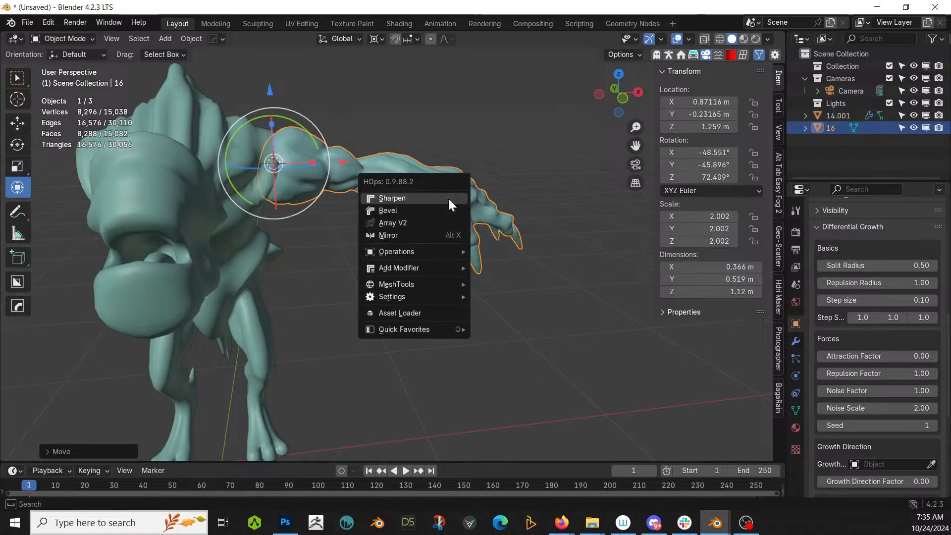
pyautogui.moveTo(412, 270)
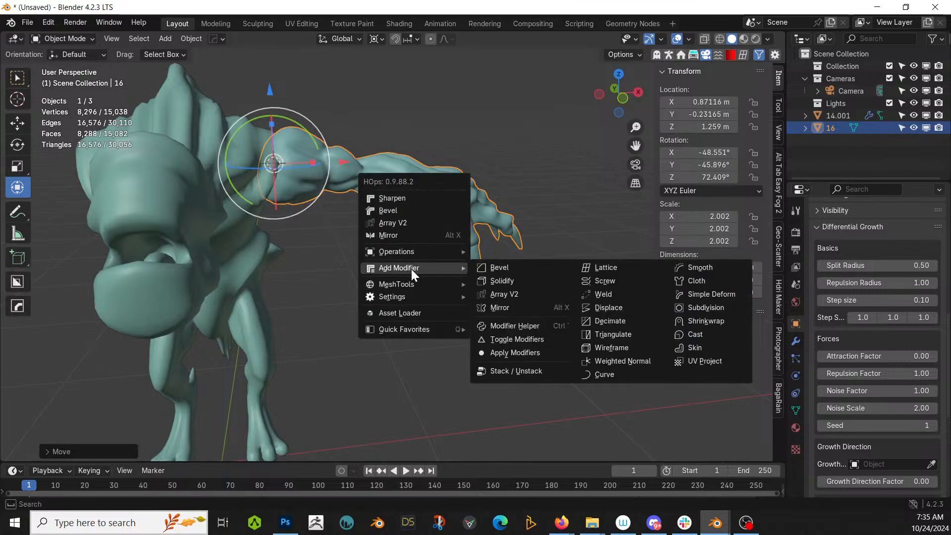
pyautogui.click(712, 266)
pyautogui.scroll(20, 713, 266)
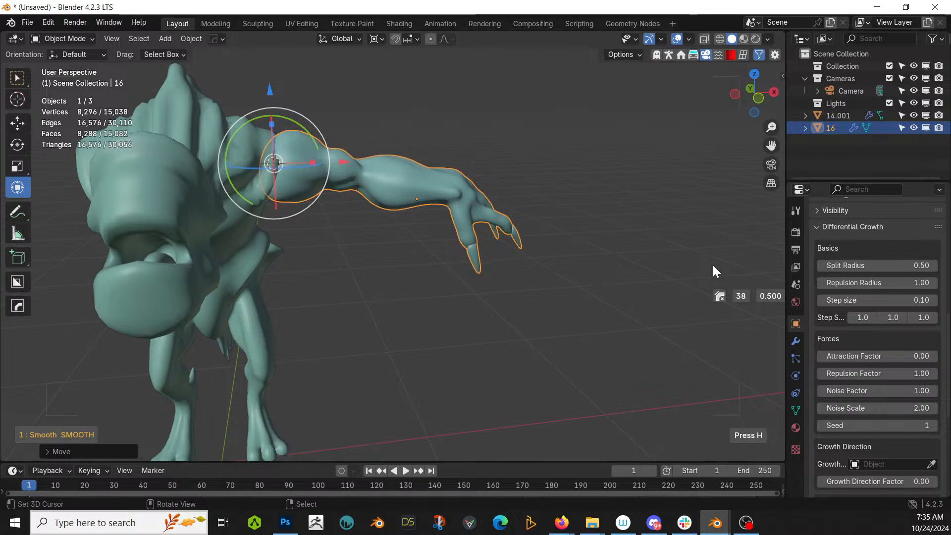
pyautogui.scroll(9, 713, 266)
pyautogui.click(712, 266)
# Apply the Smooth modifier on the clawed arm.
pyautogui.scroll(-3, 543, 304)
pyautogui.moveTo(543, 304); pyautogui.dragTo(539, 246, button='middle')
pyautogui.click(796, 341)
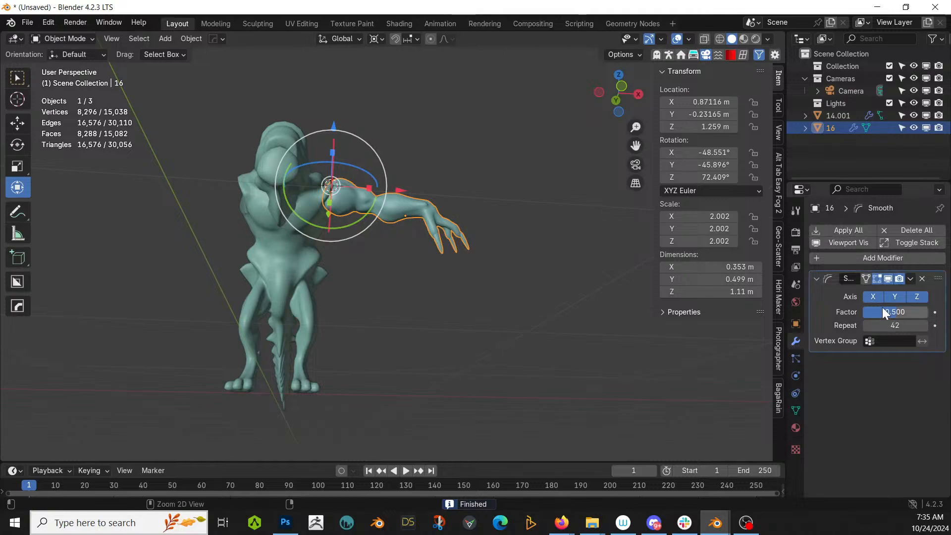
pyautogui.hotkey('ctrl', 'a')
# Mirror the clawed arm across the X axis, using the body as the mirror object.
pyautogui.keyDown('shift'); pyautogui.click(293, 213); pyautogui.keyUp('shift')
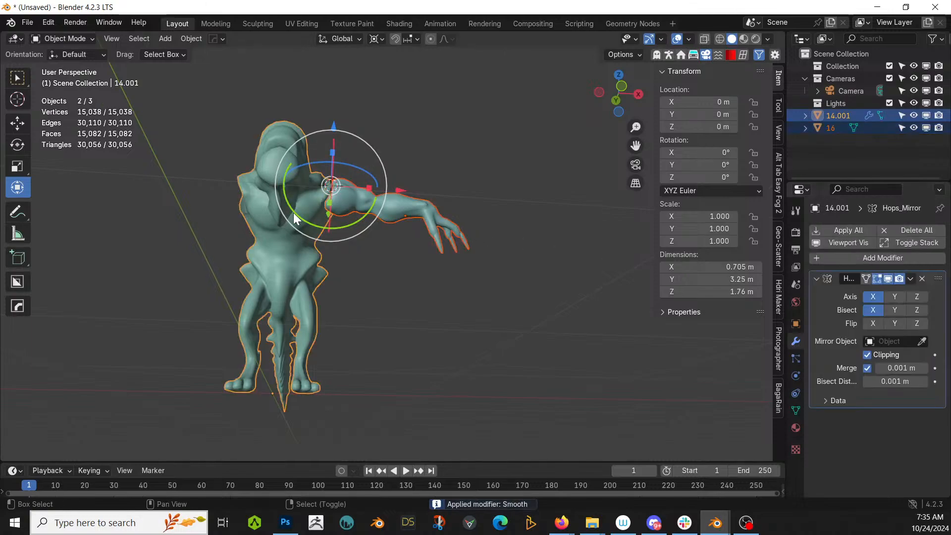
pyautogui.hotkey('alt', 'x')
pyautogui.click(360, 394)
pyautogui.moveTo(391, 319); pyautogui.dragTo(396, 346, button='middle')
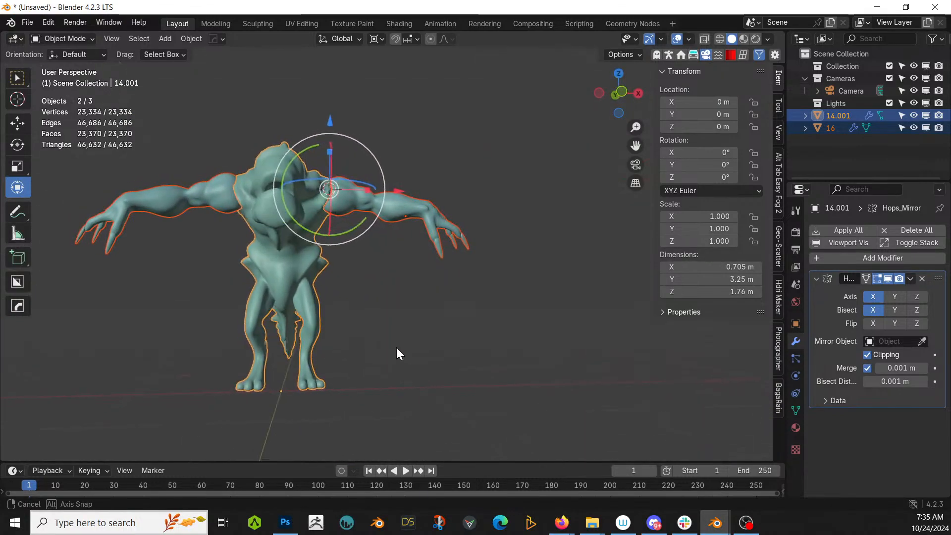
pyautogui.scroll(3, 397, 346)
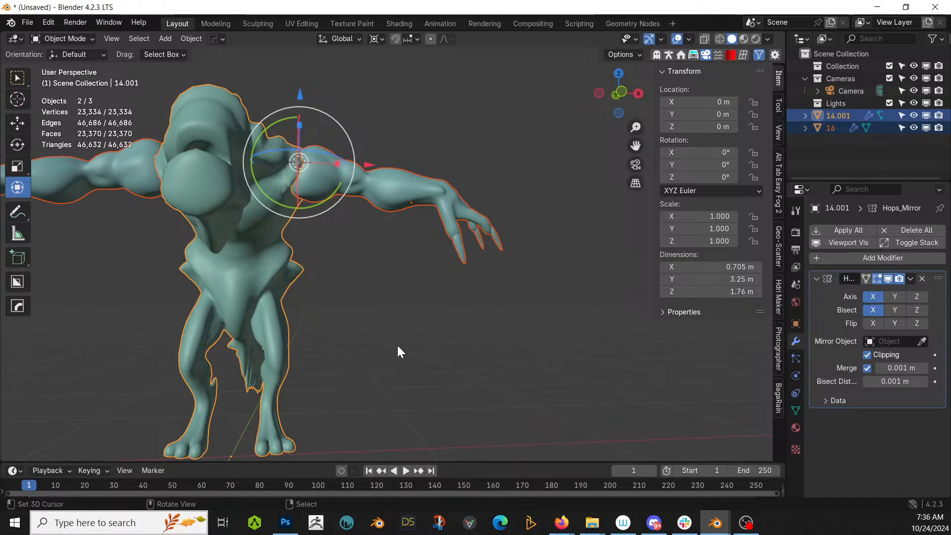
pyautogui.press('KP_1')
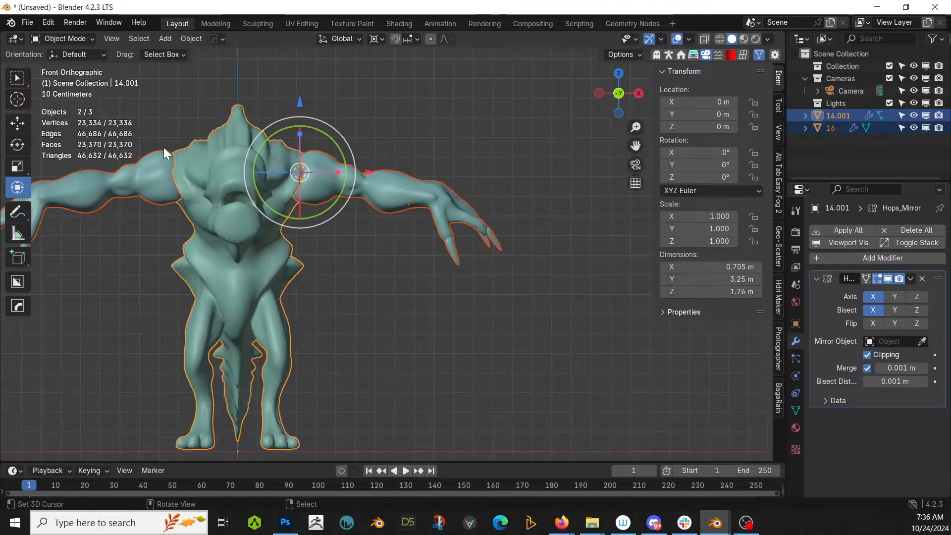
pyautogui.moveTo(340, 199); pyautogui.dragTo(333, 204)
pyautogui.hotkey('ctrl', 'z')
pyautogui.rightClick(381, 182)
pyautogui.hotkey('ctrl', 'z')
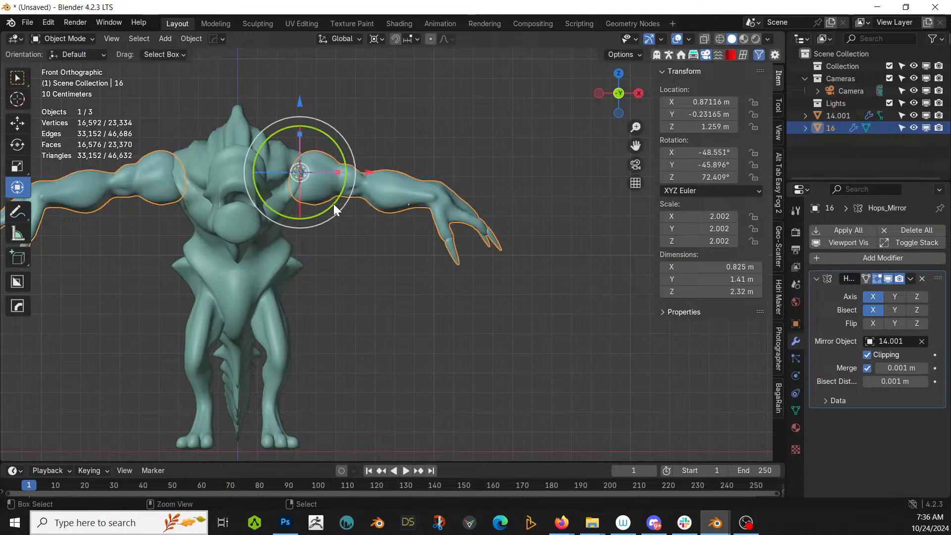
# Rotate the clawed arm downward so it hangs beside the body, and apply its rotation and scale.
pyautogui.moveTo(334, 142); pyautogui.dragTo(330, 163)
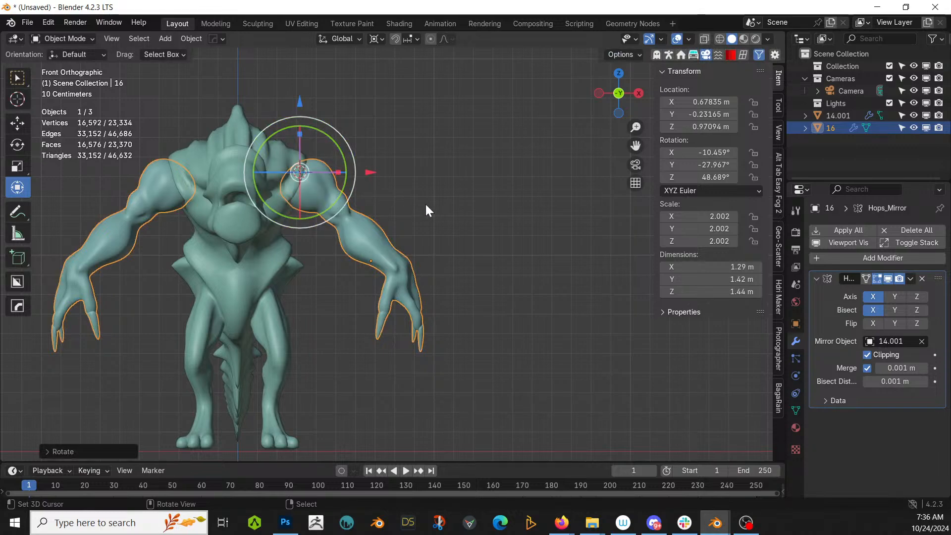
pyautogui.hotkey('ctrl', 'a')
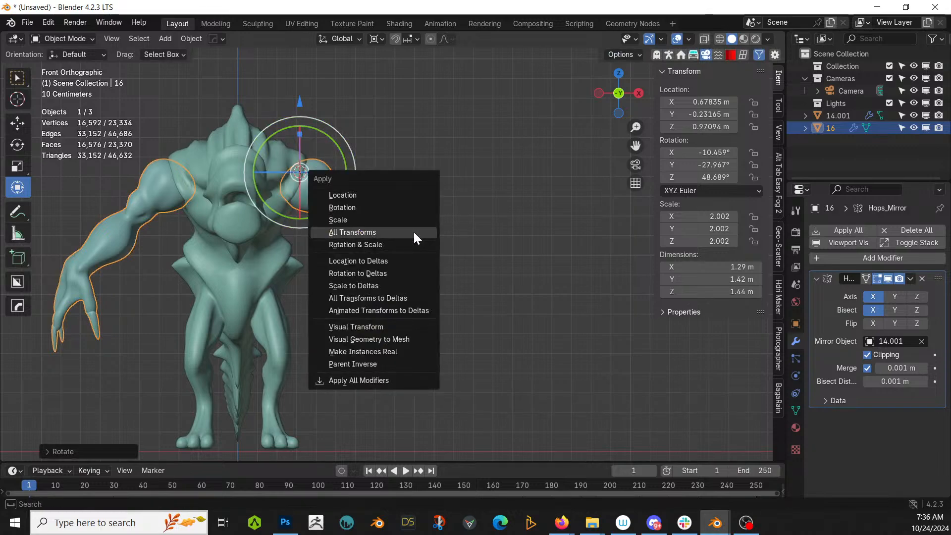
pyautogui.click(397, 244)
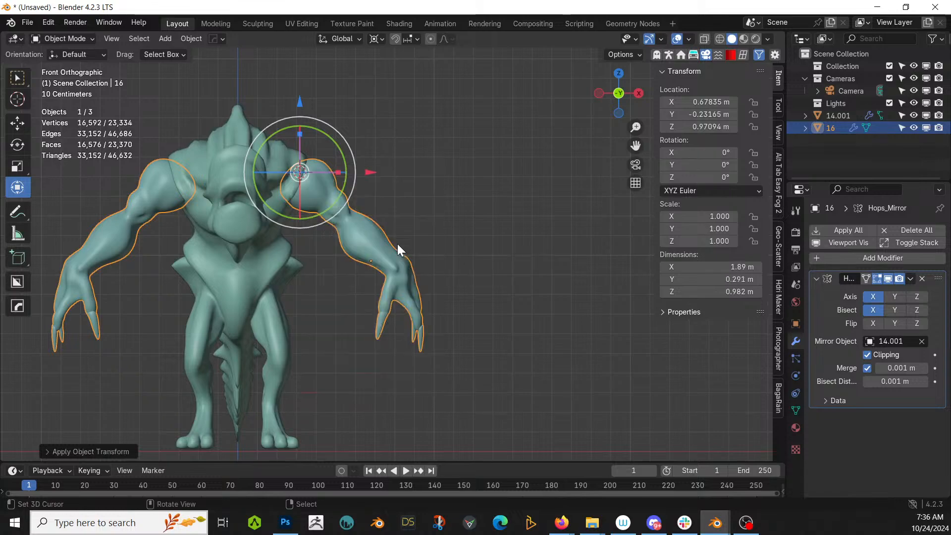
# Start saving the file under a new name and browse to Z:\000 2024 Paintings, with names sorted in descending order.
pyautogui.click(29, 24)
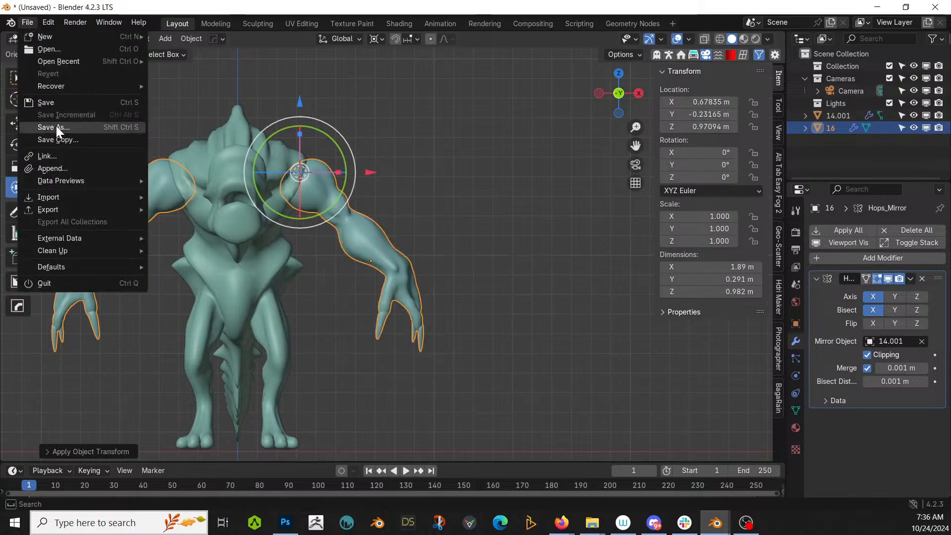
pyautogui.click(55, 126)
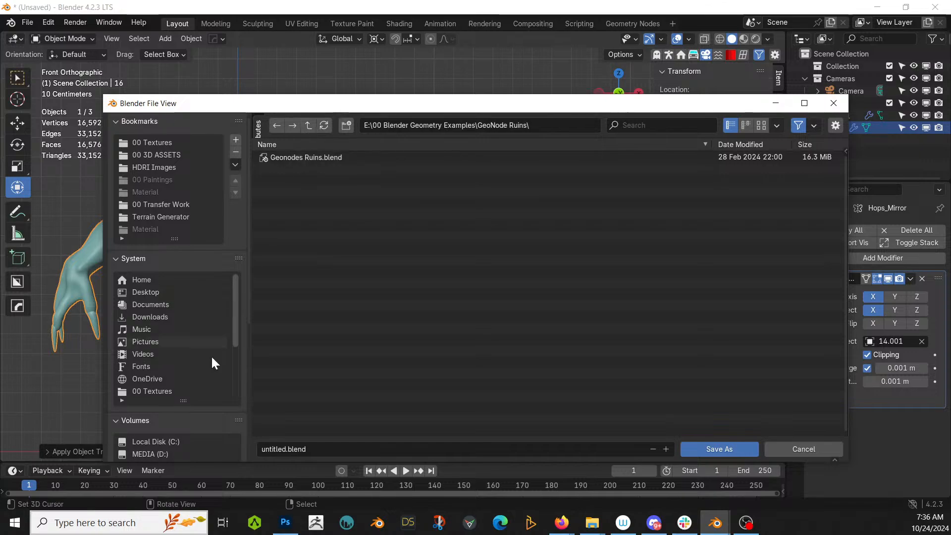
pyautogui.scroll(-2, 156, 450)
pyautogui.scroll(-5, 156, 450)
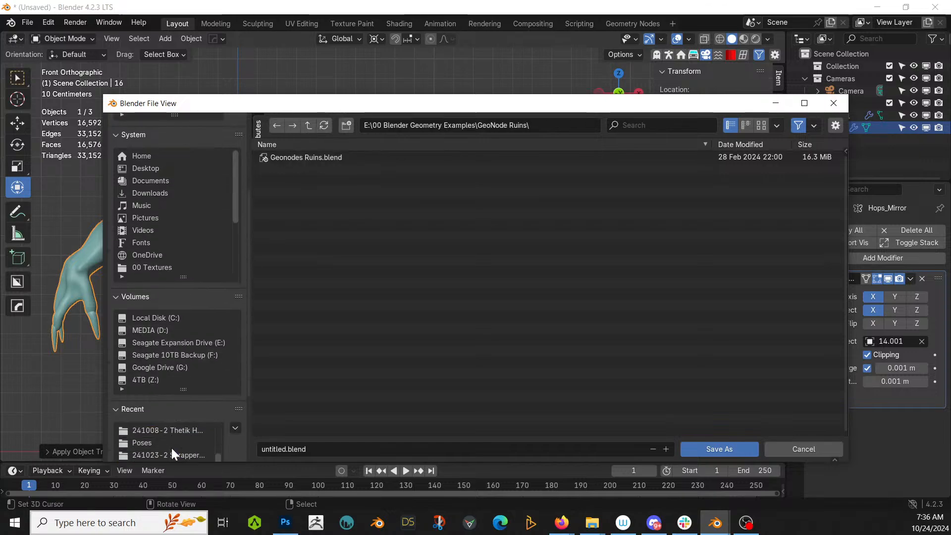
pyautogui.click(177, 431)
pyautogui.click(308, 125)
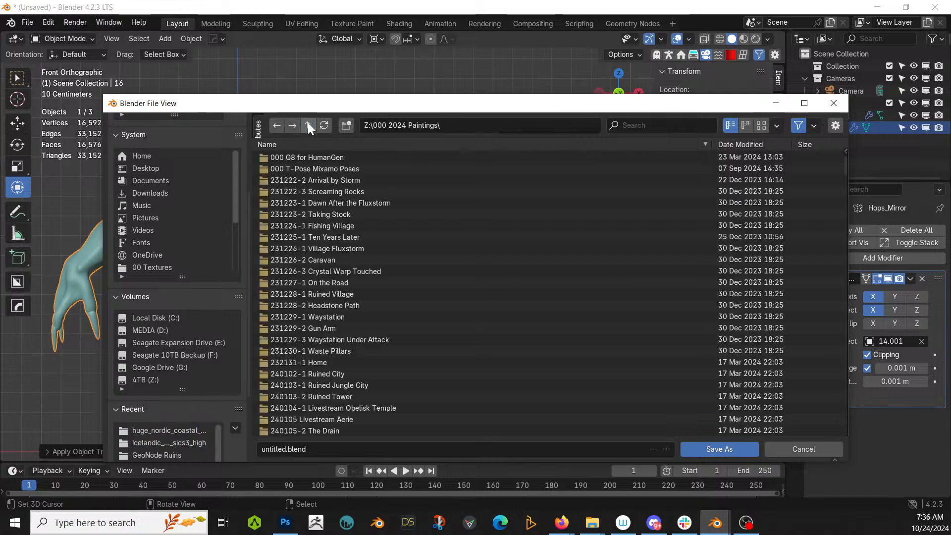
pyautogui.click(357, 145)
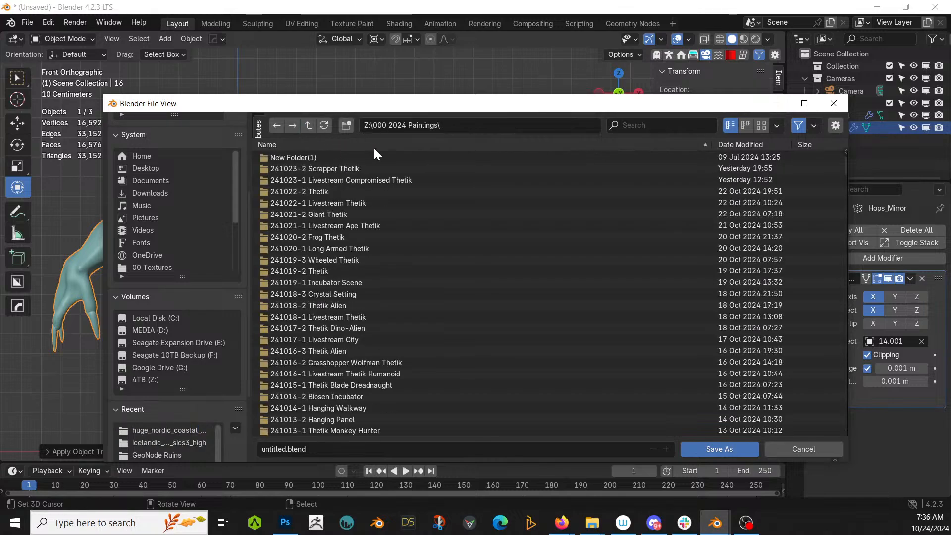
# Create a folder named "241024-1 Livestream Compromised Thetik with Tail".
pyautogui.click(345, 124)
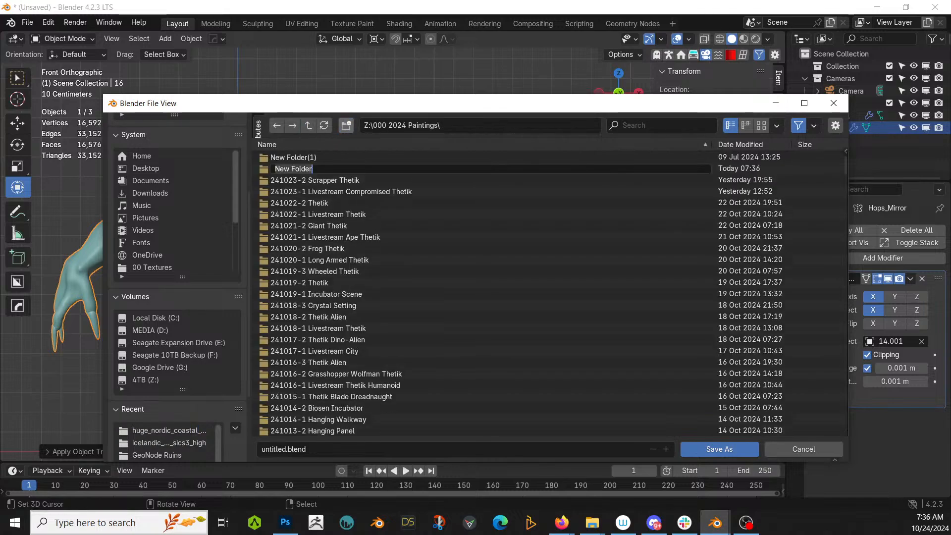
pyautogui.write('241024-1 Livestream')
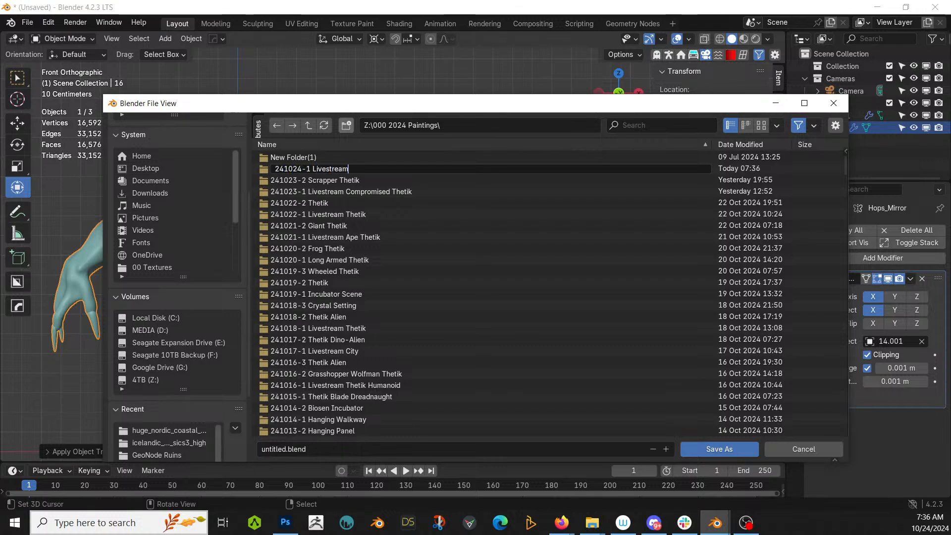
pyautogui.write(' Compromised ')
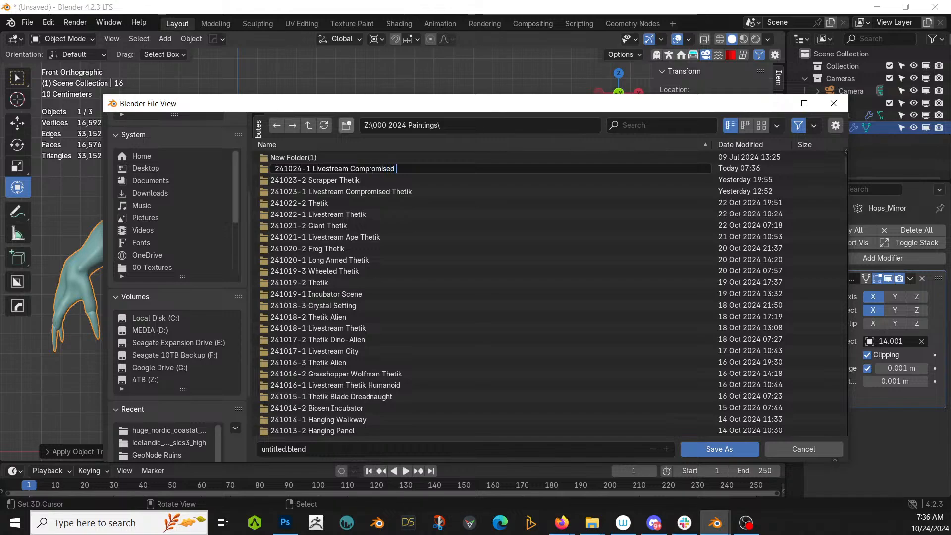
pyautogui.write('Thetik with Tail')
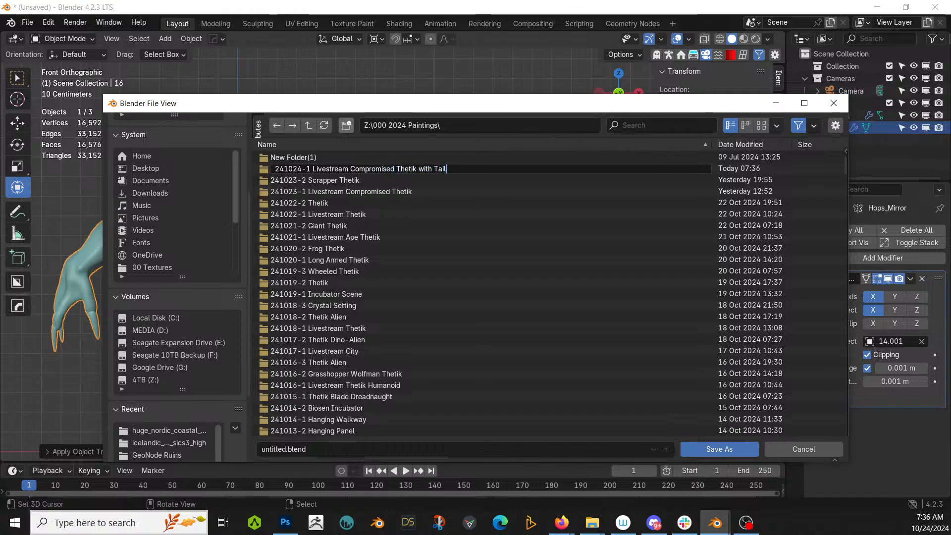
pyautogui.press('Return')
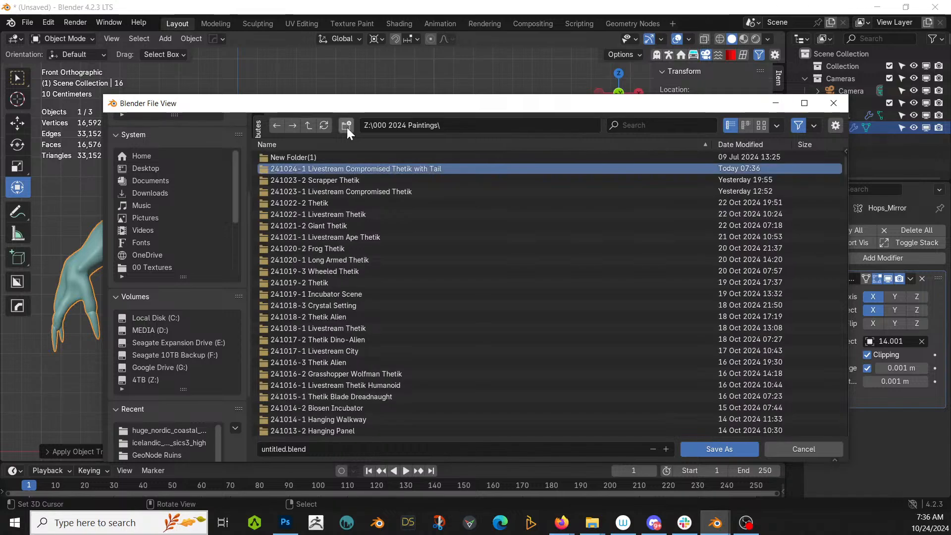
# Save the file inside the new folder as "241024-1 Livestream Compromised Thetik with Tail".
pyautogui.doubleClick(354, 169)
pyautogui.click(335, 449)
pyautogui.write('241024-1 L')
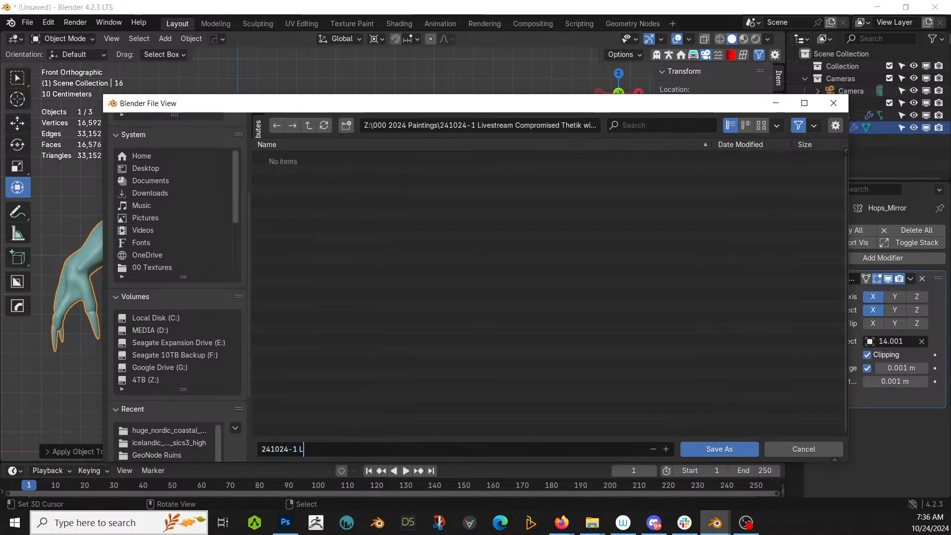
pyautogui.write('ivestream Compromised Thetik with Tail')
pyautogui.press('Return')
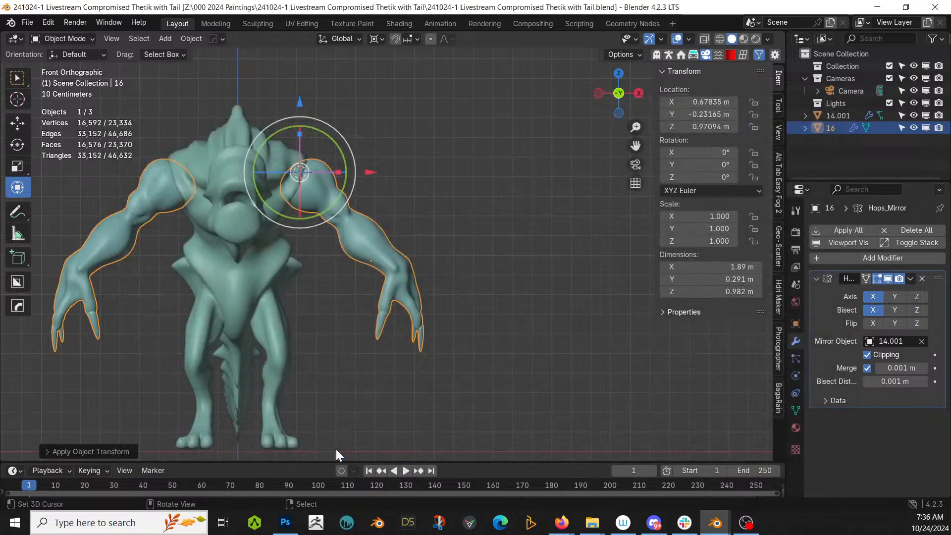
# Open the body mesh for editing around the tail base in face selection mode, with nothing selected.
pyautogui.moveTo(350, 301); pyautogui.dragTo(519, 285, button='middle')
pyautogui.scroll(-3, 455, 305)
pyautogui.scroll(1, 375, 311)
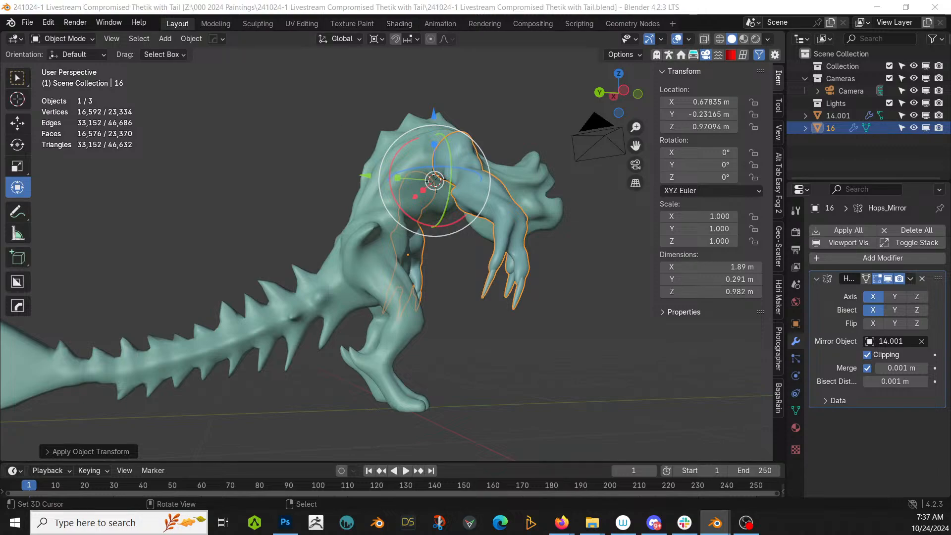
pyautogui.moveTo(343, 197); pyautogui.dragTo(530, 227, button='middle')
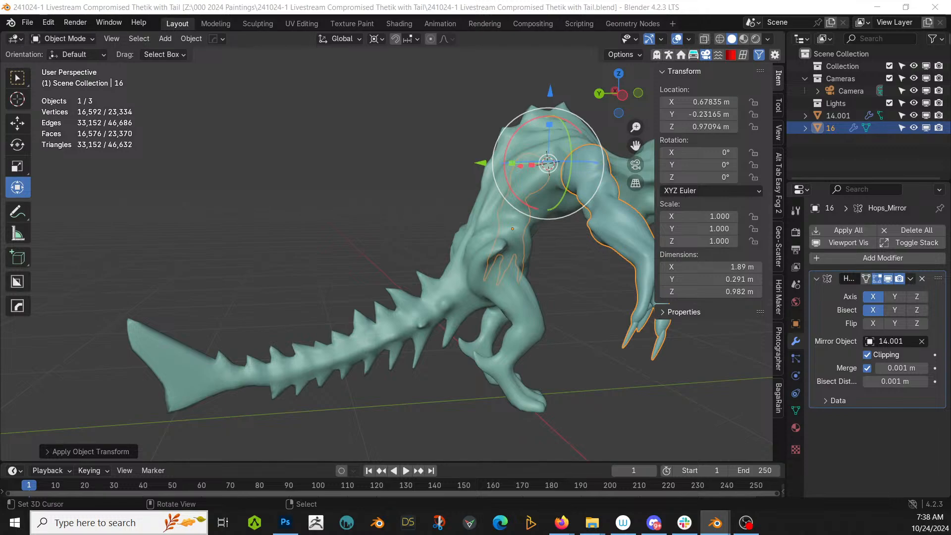
pyautogui.scroll(6, 447, 394)
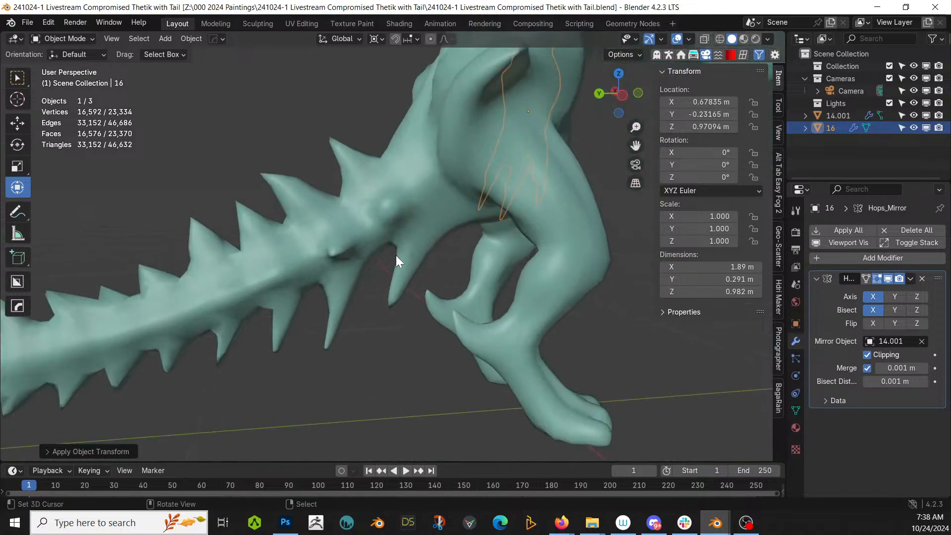
pyautogui.click(412, 184)
pyautogui.press('Tab')
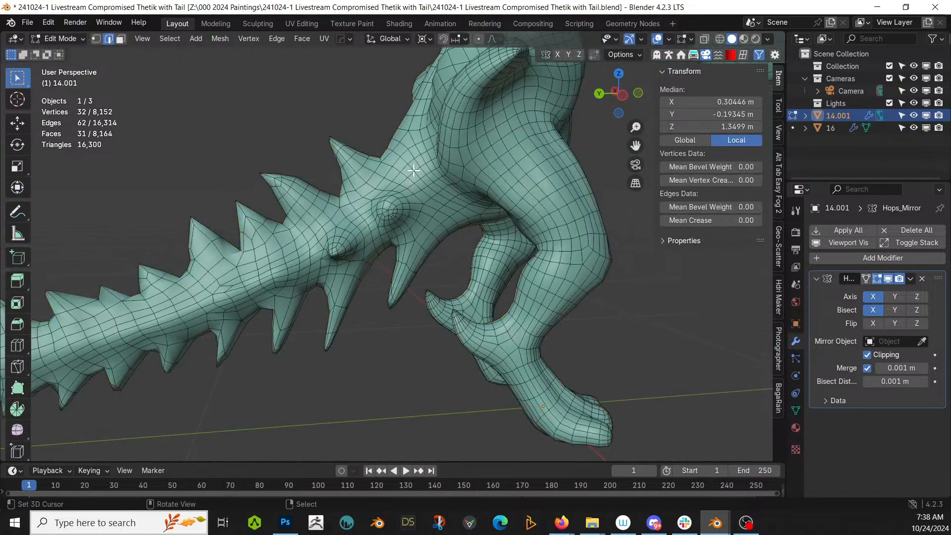
pyautogui.press('3')
pyautogui.hotkey('alt', 'a')
pyautogui.keyDown('alt'); pyautogui.click(411, 164); pyautogui.keyUp('alt')
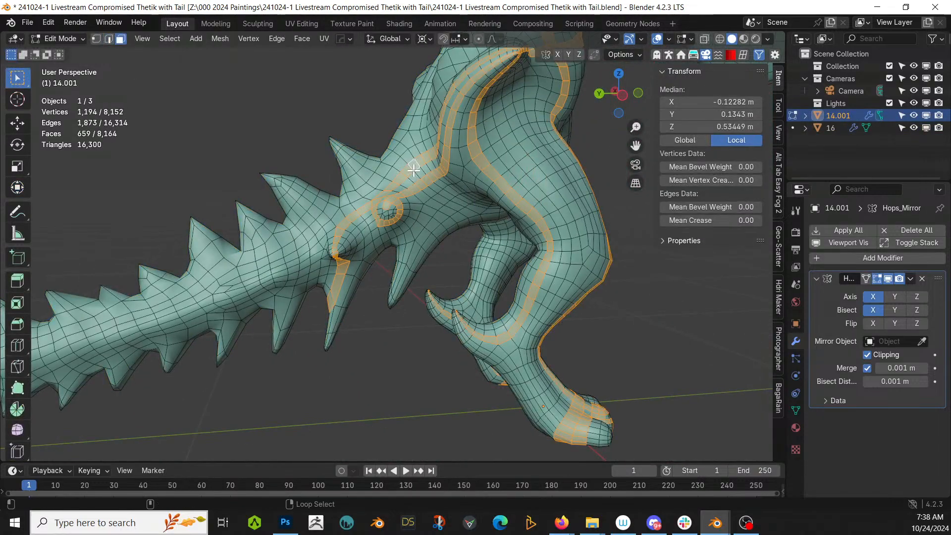
pyautogui.rightClick(411, 164)
pyautogui.rightClick(399, 165)
pyautogui.hotkey('alt', 'a')
# Delete the loop of faces encircling the tail where it joins the body.
pyautogui.keyDown('alt'); pyautogui.rightClick(398, 165); pyautogui.keyUp('alt')
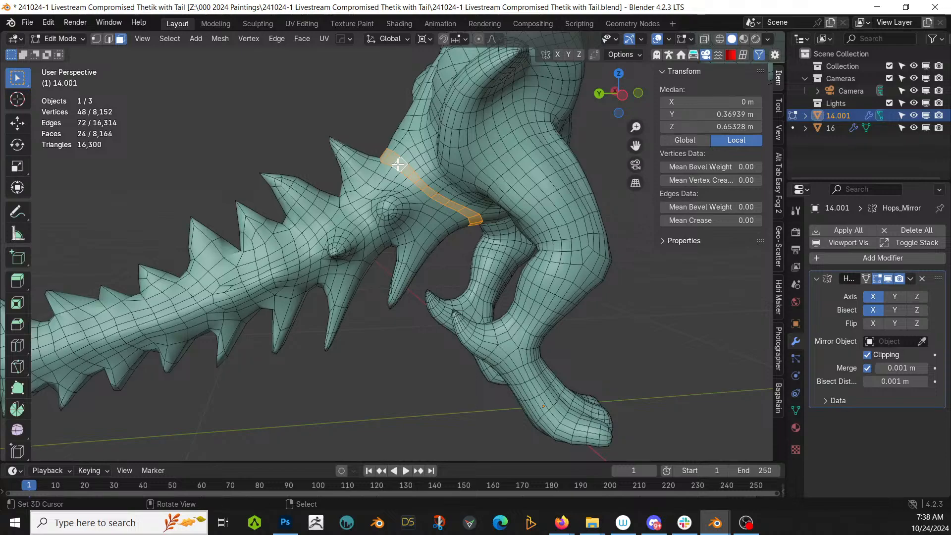
pyautogui.press('x')
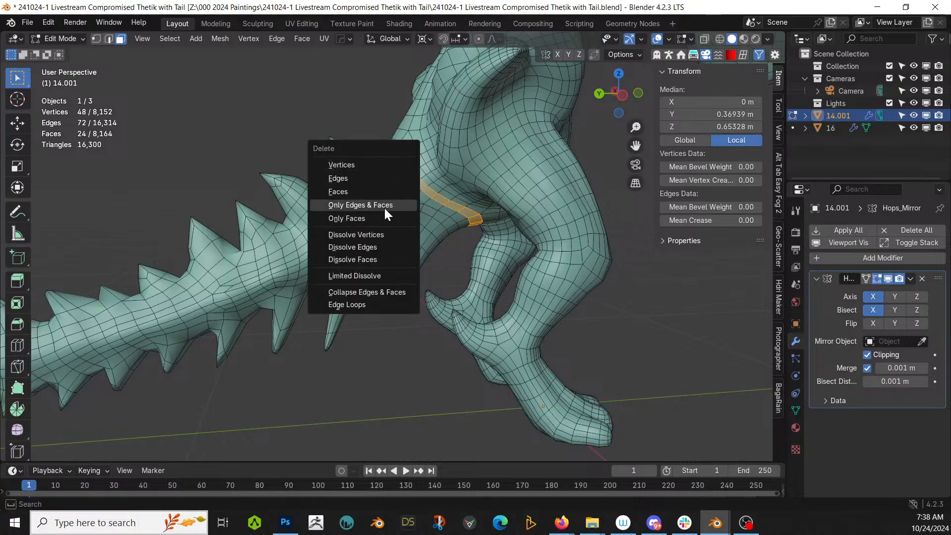
pyautogui.click(373, 192)
# Separate the detached tail geometry into its own object and select it in Object Mode.
pyautogui.click(350, 202)
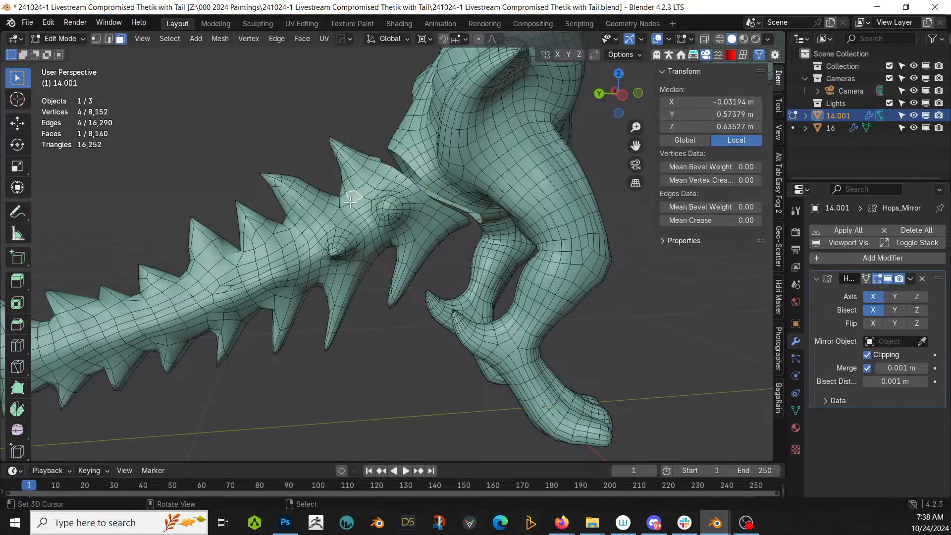
pyautogui.hotkey('ctrl', 'l')
pyautogui.press('p')
pyautogui.click(350, 201)
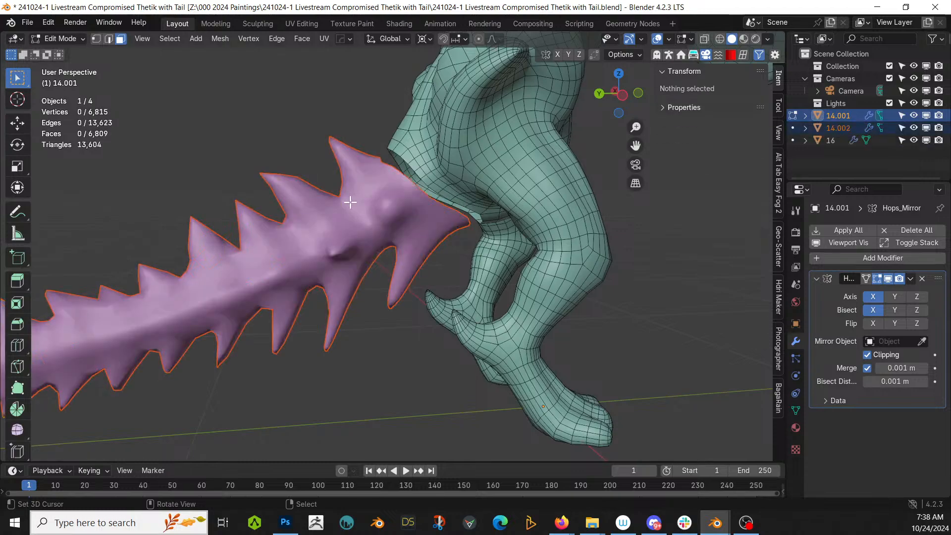
pyautogui.press('Tab')
pyautogui.click(349, 196)
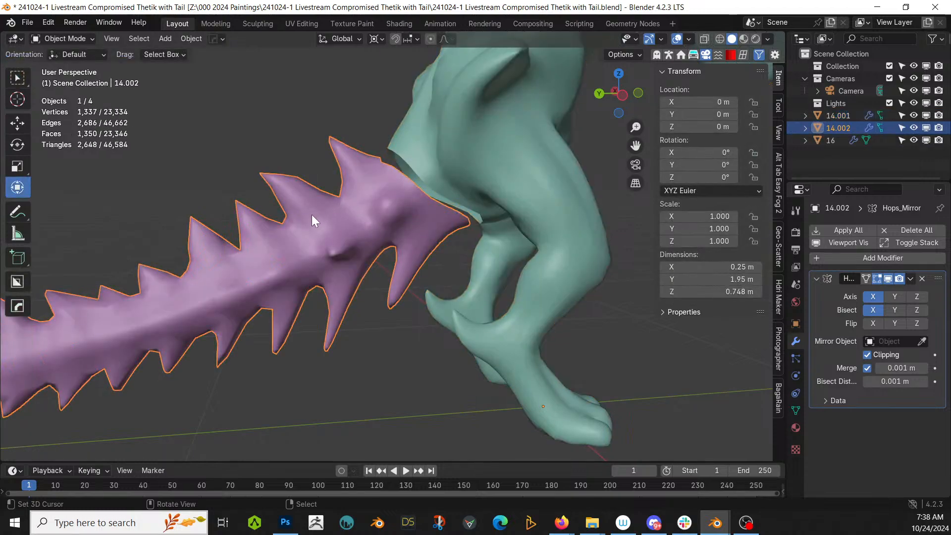
# Add a Smooth modifier to the tail with factor 0.5 and 57 repeats.
pyautogui.moveTo(311, 215); pyautogui.dragTo(360, 245, button='middle')
pyautogui.scroll(-4, 359, 252)
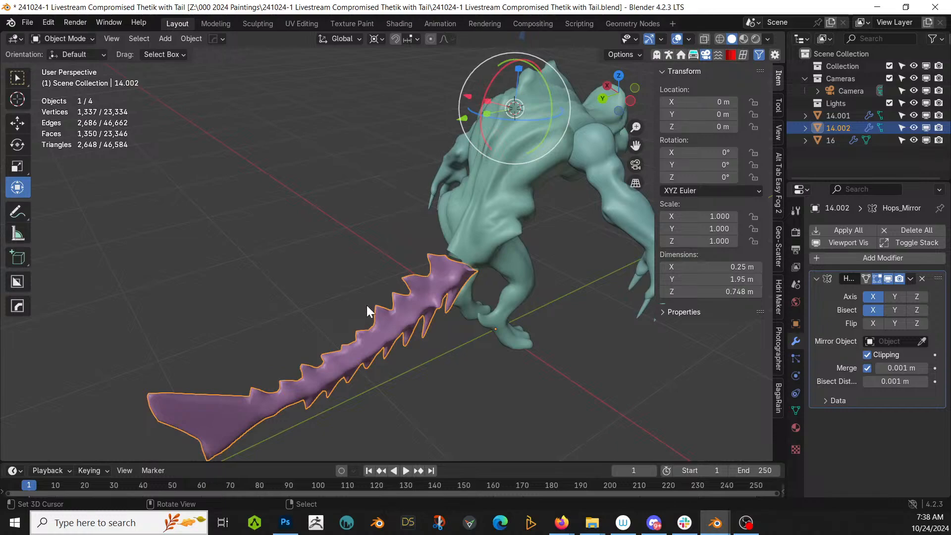
pyautogui.press('q')
pyautogui.moveTo(366, 305)
pyautogui.press('q')
pyautogui.moveTo(448, 334)
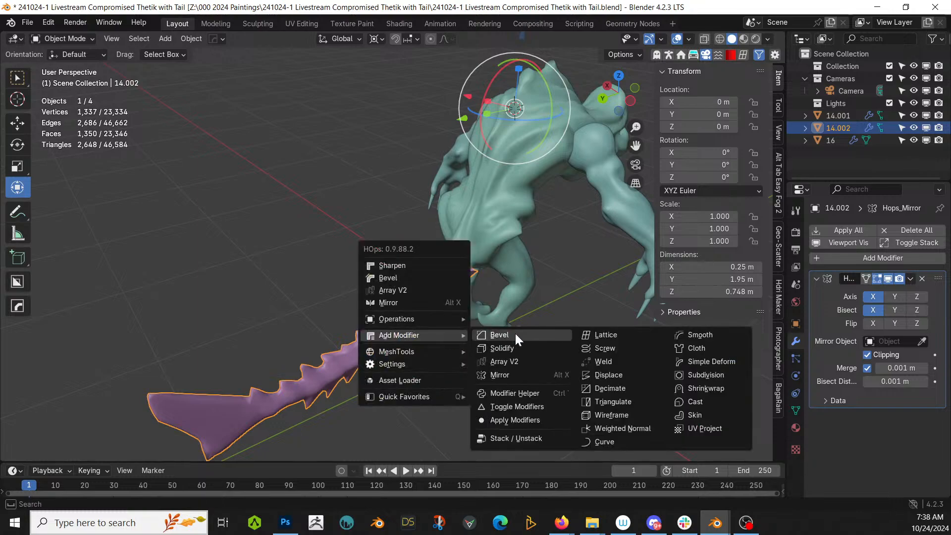
pyautogui.click(689, 336)
pyautogui.scroll(5, 697, 334)
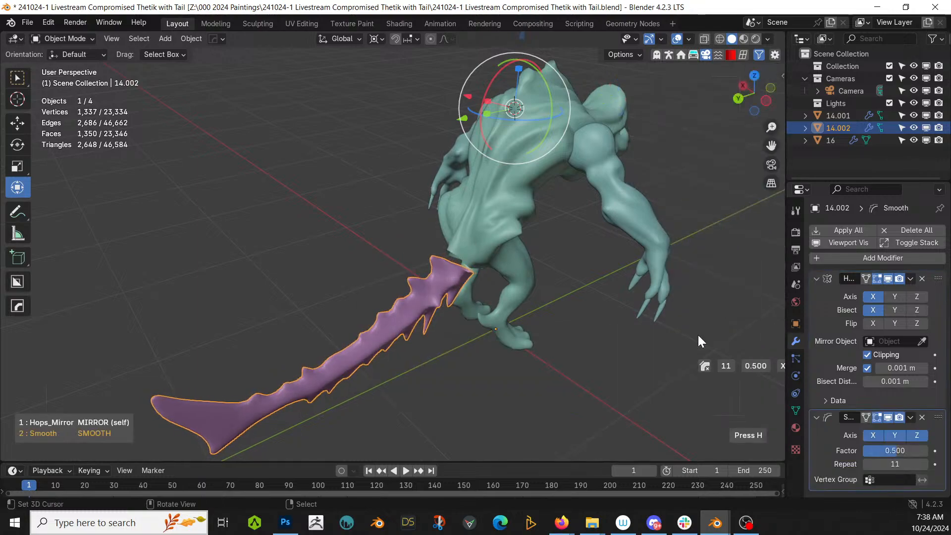
pyautogui.scroll(11, 697, 334)
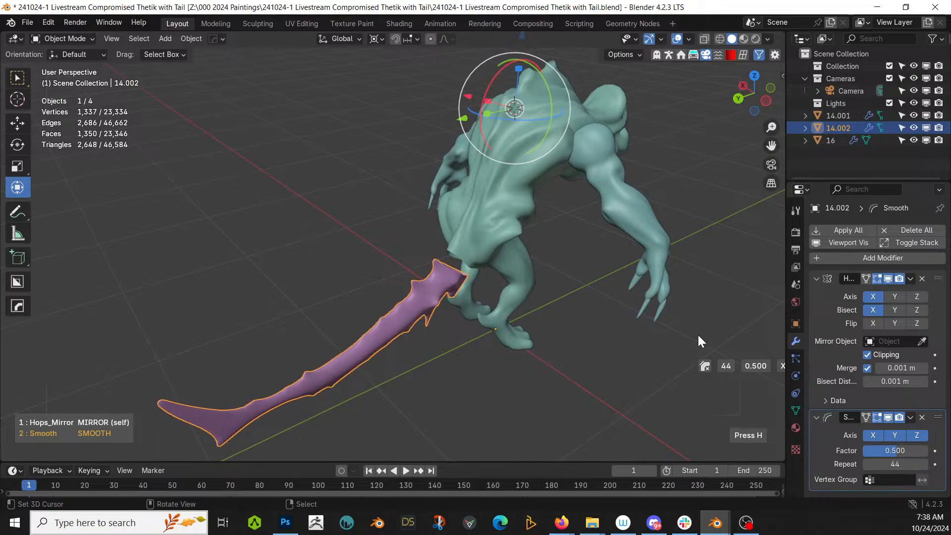
pyautogui.scroll(6, 698, 334)
pyautogui.click(697, 333)
pyautogui.press('n')
# Change the pivot from the 3D cursor to the tail's own origin and widen the tail along X to about 1.896.
pyautogui.moveTo(697, 334); pyautogui.dragTo(456, 351, button='middle')
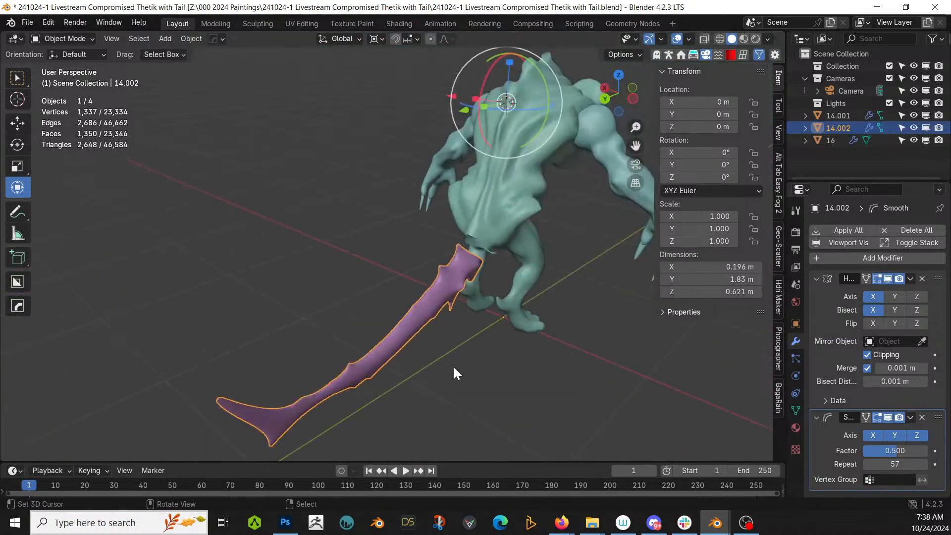
pyautogui.click(381, 39)
pyautogui.click(414, 97)
pyautogui.moveTo(506, 342); pyautogui.dragTo(583, 389, button='middle')
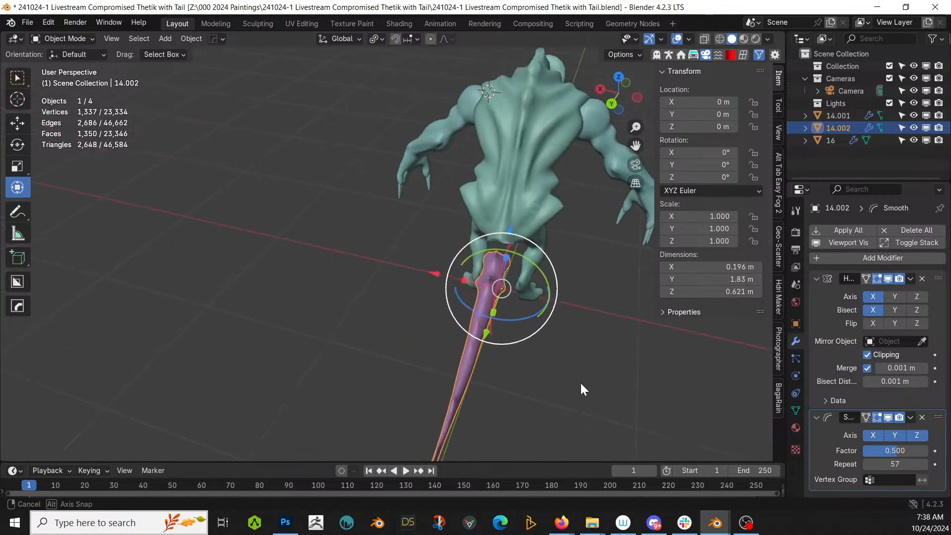
pyautogui.press('s')
pyautogui.press('x')
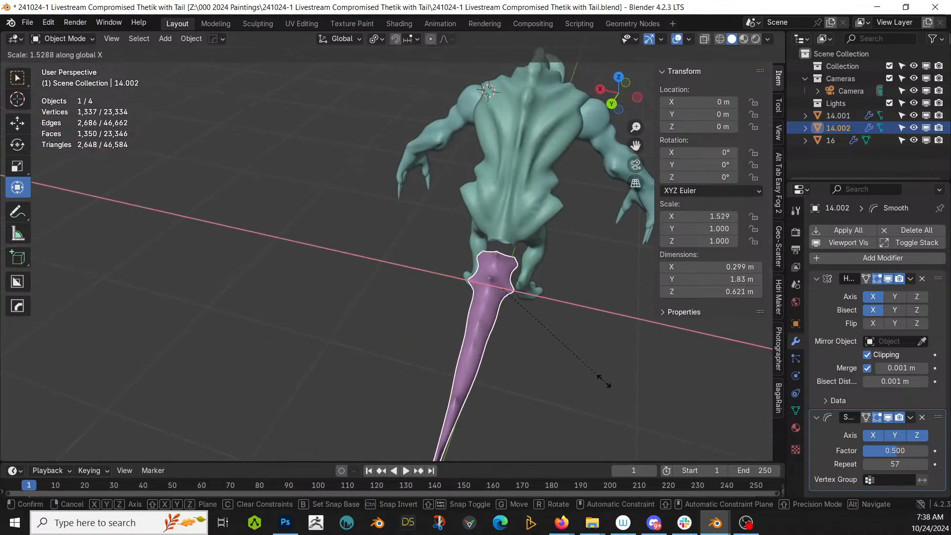
pyautogui.click(646, 380)
# Apply all modifiers on the separated tail.
pyautogui.moveTo(645, 378); pyautogui.dragTo(461, 333, button='middle')
pyautogui.scroll(5, 459, 325)
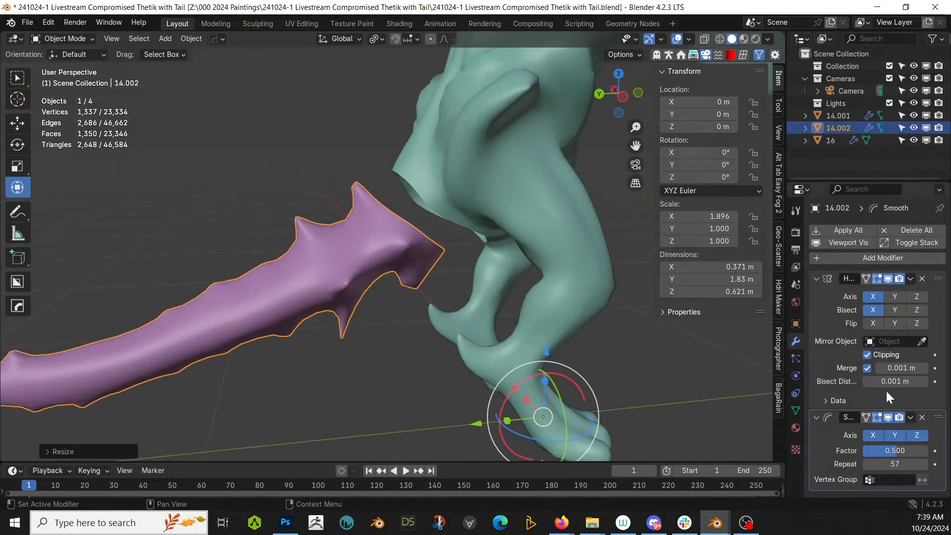
pyautogui.click(852, 231)
# Delete the face loops encircling the two upper spikes near the tail's base in Edit Mode.
pyautogui.press('Tab')
pyautogui.scroll(2, 286, 258)
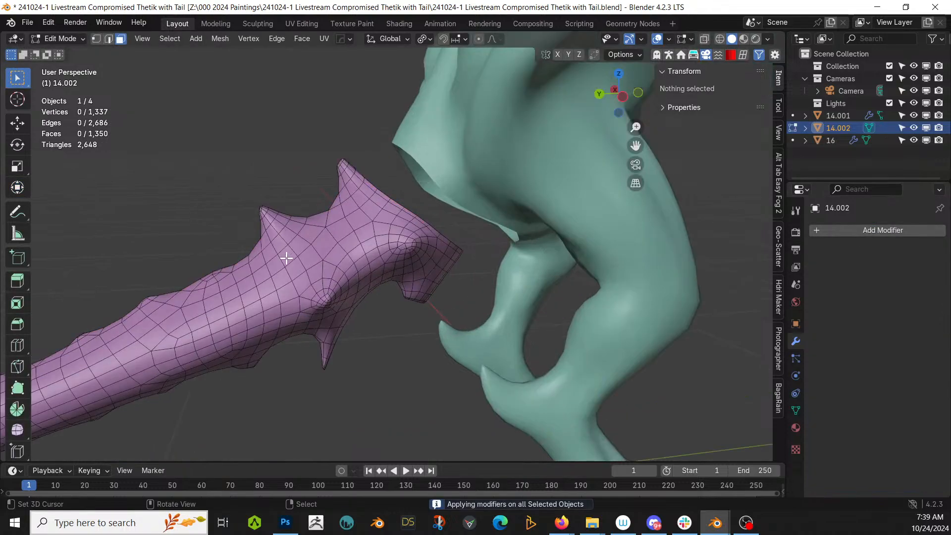
pyautogui.moveTo(286, 258); pyautogui.dragTo(318, 272, button='middle')
pyautogui.scroll(3, 382, 289)
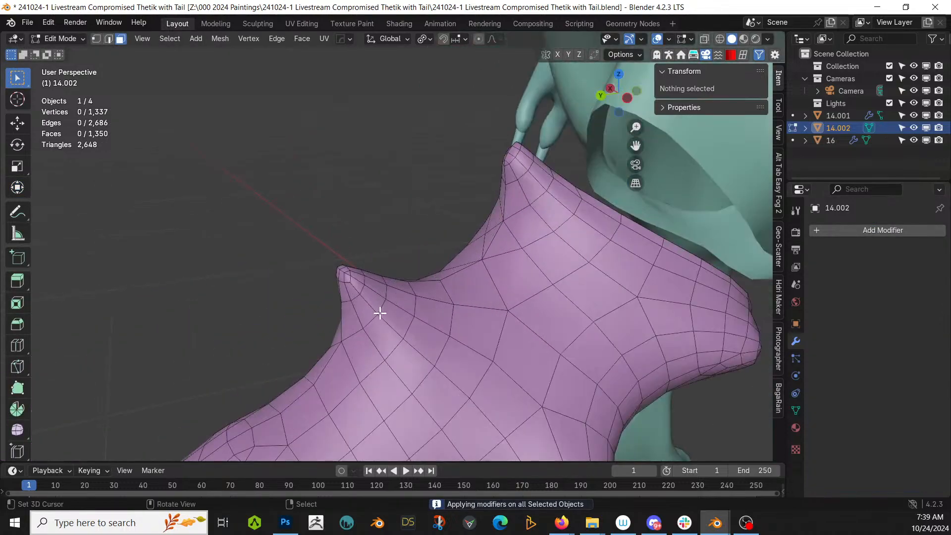
pyautogui.keyDown('alt'); pyautogui.click(375, 313); pyautogui.keyUp('alt')
pyautogui.keyDown('alt'); pyautogui.keyDown('shift'); pyautogui.click(531, 187); pyautogui.keyUp('shift'); pyautogui.keyUp('alt')
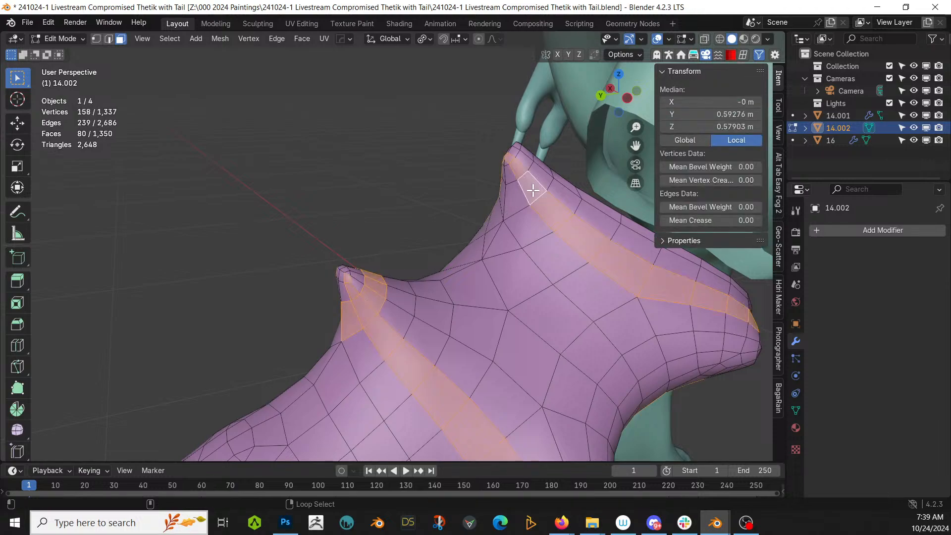
pyautogui.click(533, 188)
pyautogui.keyDown('alt'); pyautogui.keyDown('shift'); pyautogui.click(372, 301); pyautogui.keyUp('shift'); pyautogui.keyUp('alt')
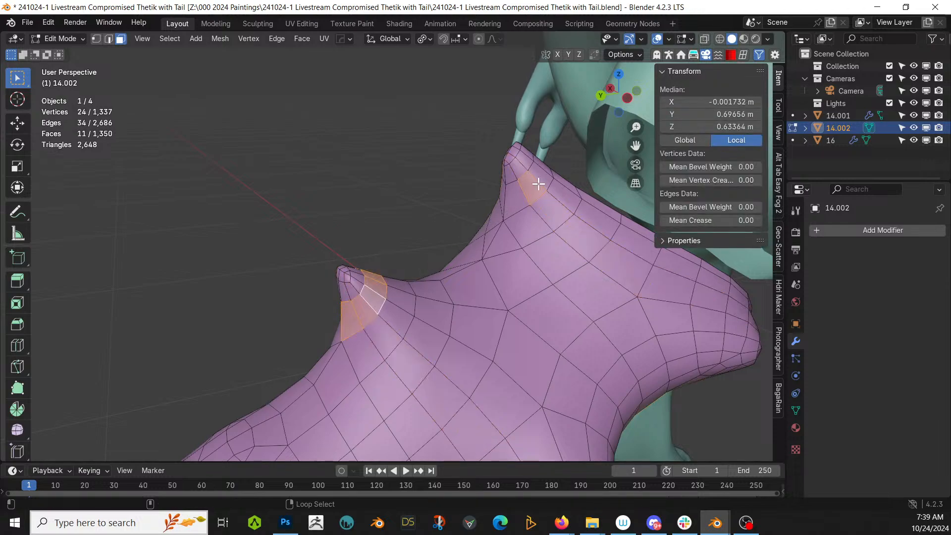
pyautogui.keyDown('alt'); pyautogui.keyDown('shift'); pyautogui.click(529, 187); pyautogui.keyUp('shift'); pyautogui.keyUp('alt')
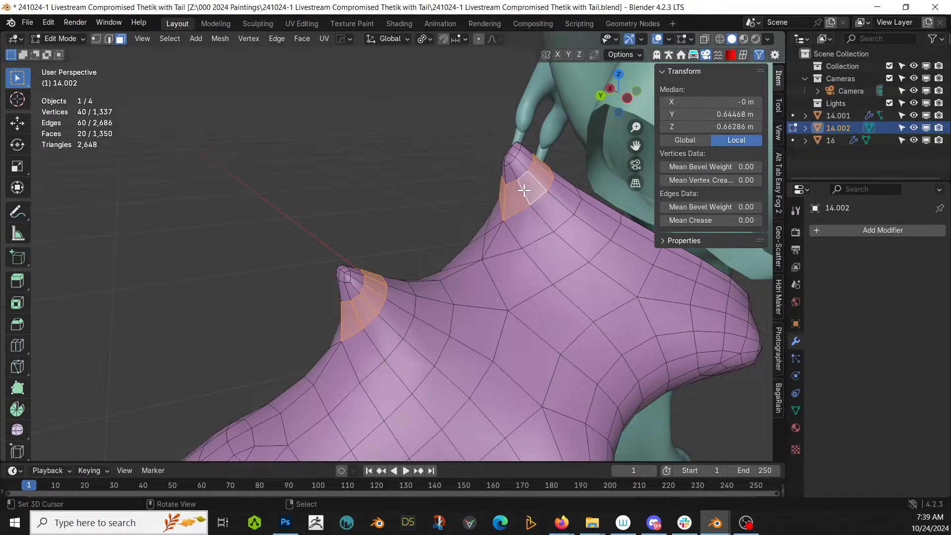
pyautogui.press('x')
pyautogui.click(505, 193)
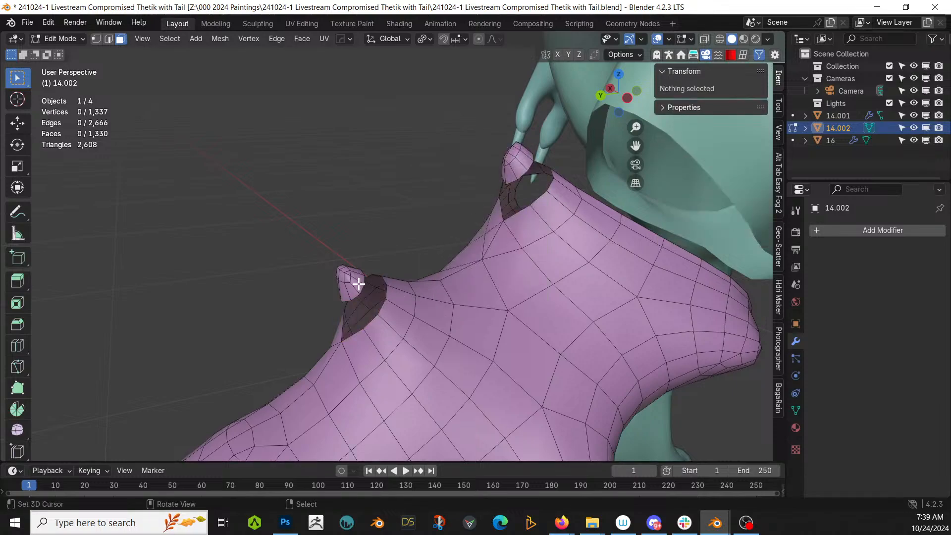
# Delete the faces of the two disconnected spike tips on top of the tail.
pyautogui.press('l')
pyautogui.press('l')
pyautogui.press('x')
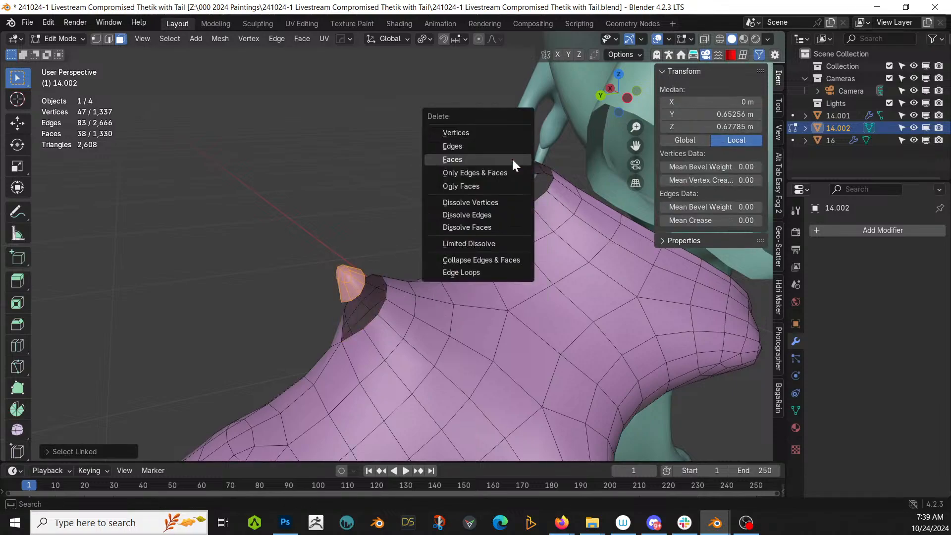
pyautogui.click(512, 158)
# Fill the open edge loops of the two upper tail spikes with a face each.
pyautogui.press('2')
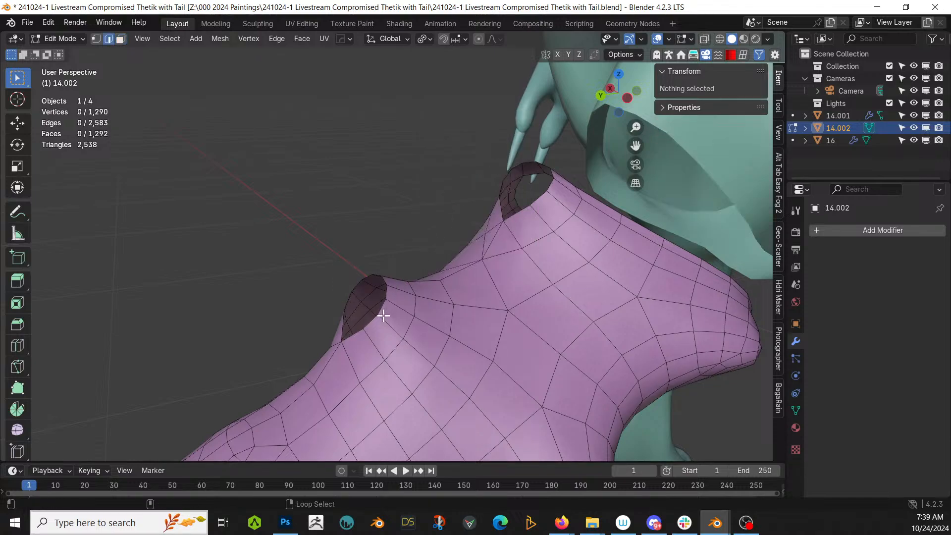
pyautogui.keyDown('alt'); pyautogui.click(382, 305); pyautogui.keyUp('alt')
pyautogui.keyDown('alt'); pyautogui.keyDown('shift'); pyautogui.click(518, 208); pyautogui.keyUp('shift'); pyautogui.keyUp('alt')
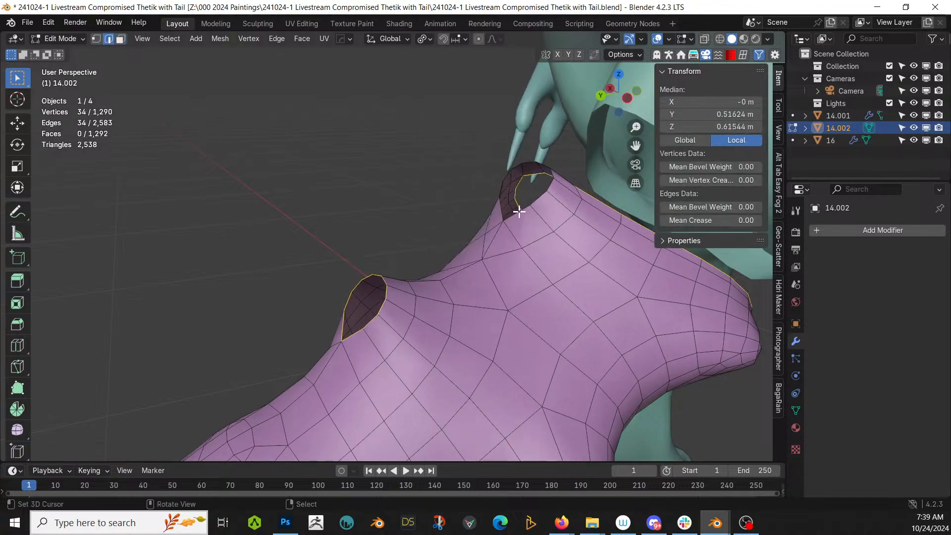
pyautogui.click(392, 228)
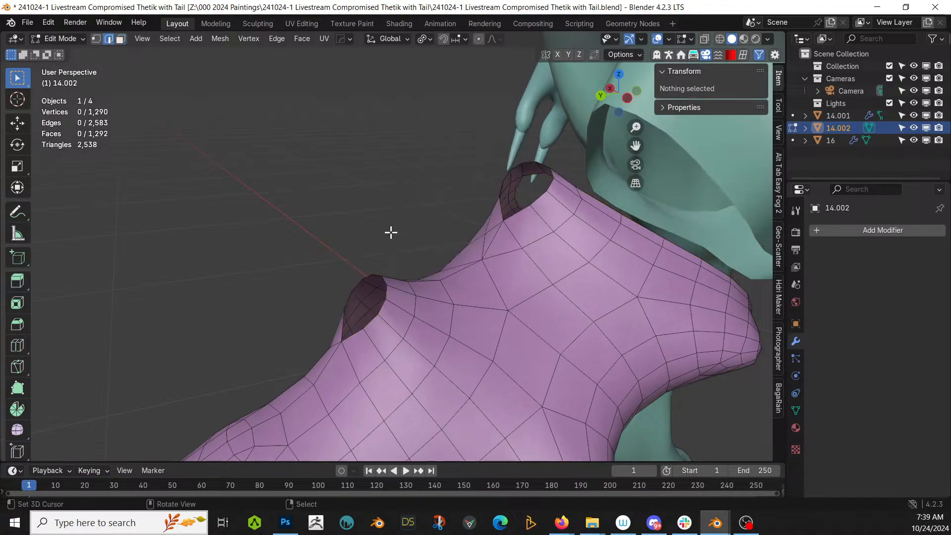
pyautogui.keyDown('alt'); pyautogui.click(385, 281); pyautogui.keyUp('alt')
pyautogui.press('f')
pyautogui.keyDown('alt'); pyautogui.click(517, 209); pyautogui.keyUp('alt')
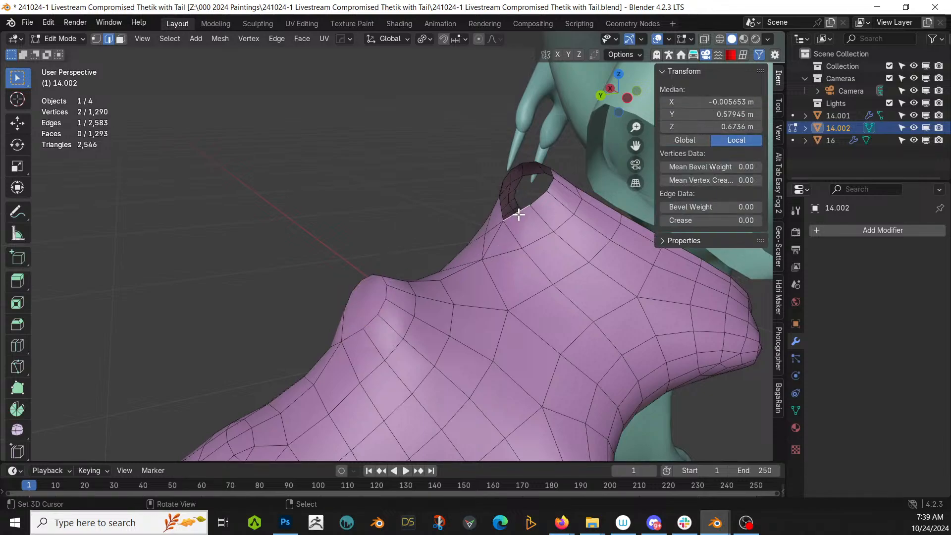
pyautogui.press('f')
# Delete the face loop around the long pointed spike on the tail's underside.
pyautogui.scroll(-9, 518, 214)
pyautogui.moveTo(518, 215); pyautogui.dragTo(452, 200, button='middle')
pyautogui.scroll(3, 481, 216)
pyautogui.scroll(5, 441, 211)
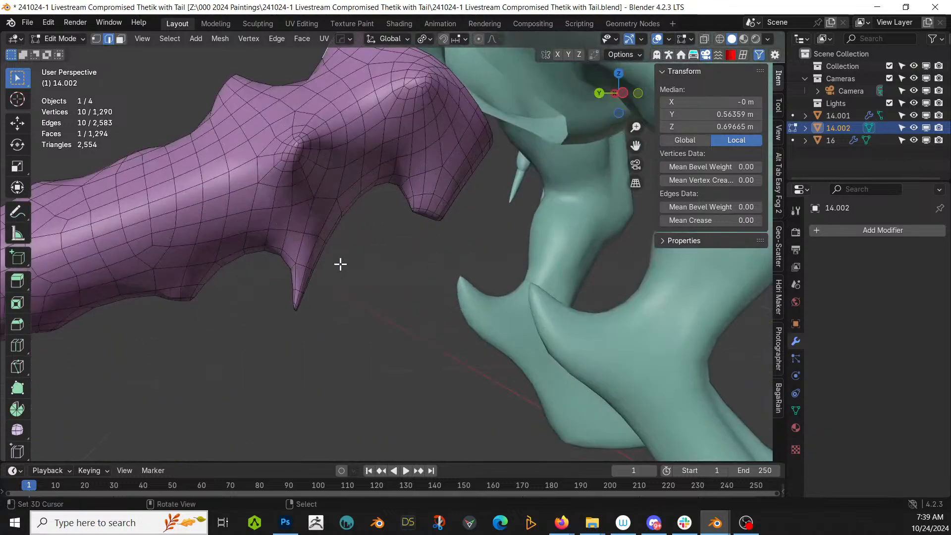
pyautogui.press('3')
pyautogui.click(305, 248)
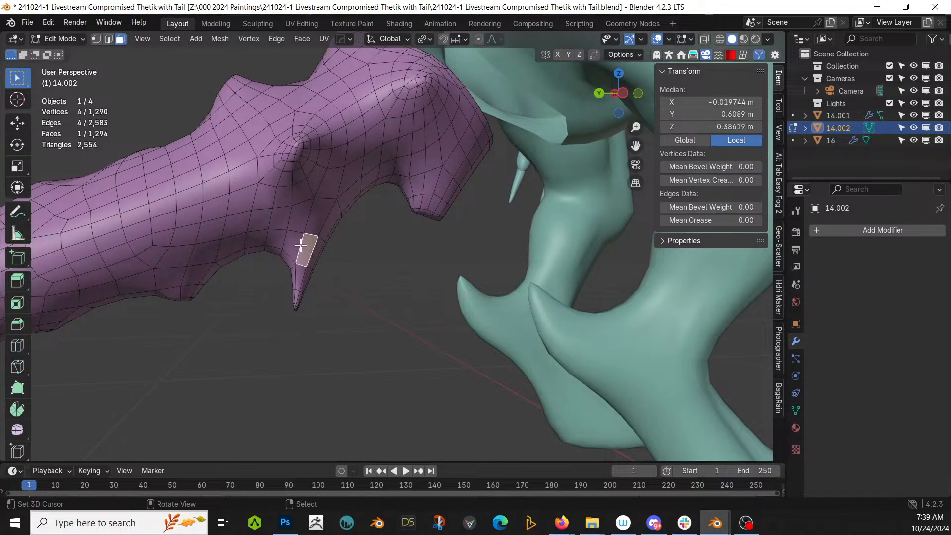
pyautogui.keyDown('shift'); pyautogui.moveTo(304, 249); pyautogui.dragTo(336, 254, button='middle'); pyautogui.keyUp('shift')
pyautogui.rightClick(344, 275)
pyautogui.hotkey('alt', 'a')
pyautogui.keyDown('alt'); pyautogui.rightClick(350, 274); pyautogui.keyUp('alt')
pyautogui.press('x')
pyautogui.click(349, 274)
# Delete the disconnected tip of the underside spike and fill its open edge loop with a face.
pyautogui.rightClick(345, 297)
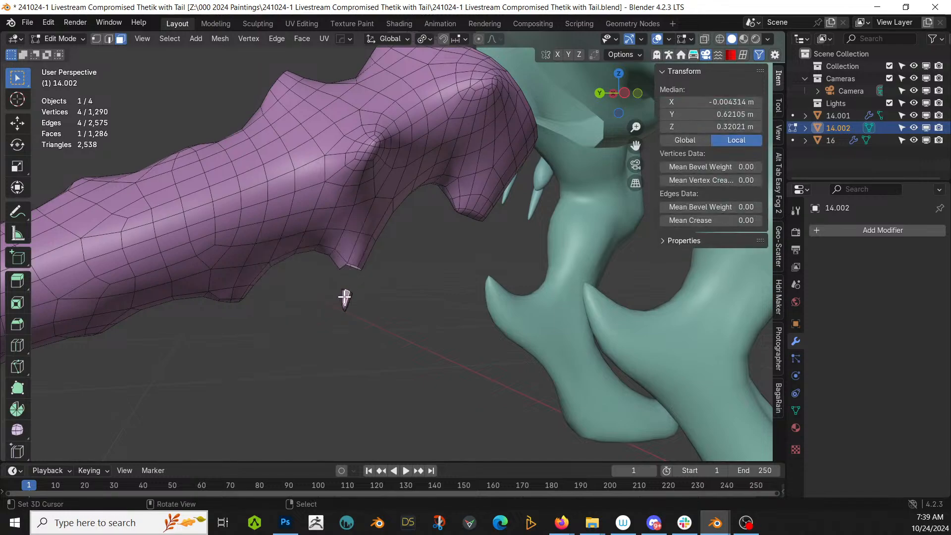
pyautogui.press('l')
pyautogui.press('x')
pyautogui.click(344, 297)
pyautogui.press('2')
pyautogui.keyDown('alt'); pyautogui.rightClick(355, 264); pyautogui.keyUp('alt')
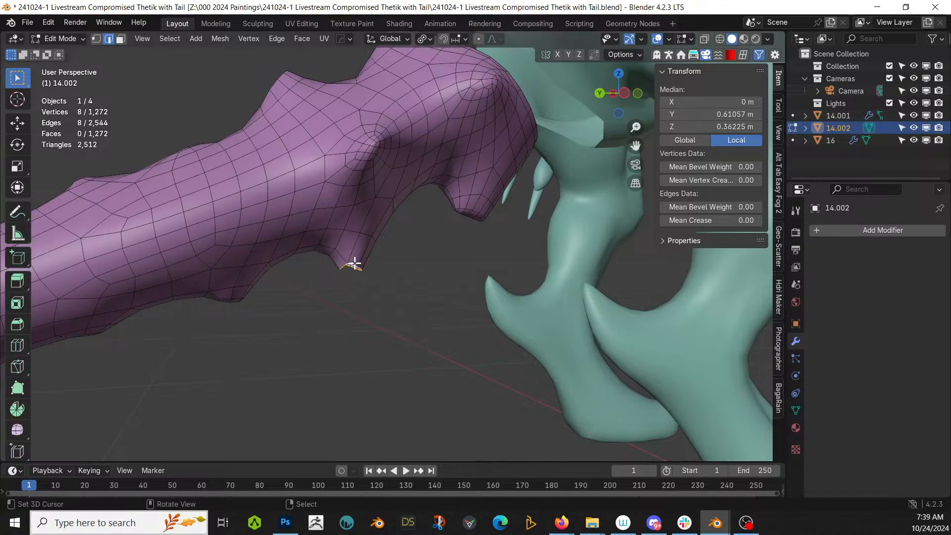
pyautogui.press('f')
# Join the tail with the body as active object and enter Edit Mode on the combined mesh.
pyautogui.moveTo(400, 277); pyautogui.dragTo(418, 323, button='middle')
pyautogui.press('Tab')
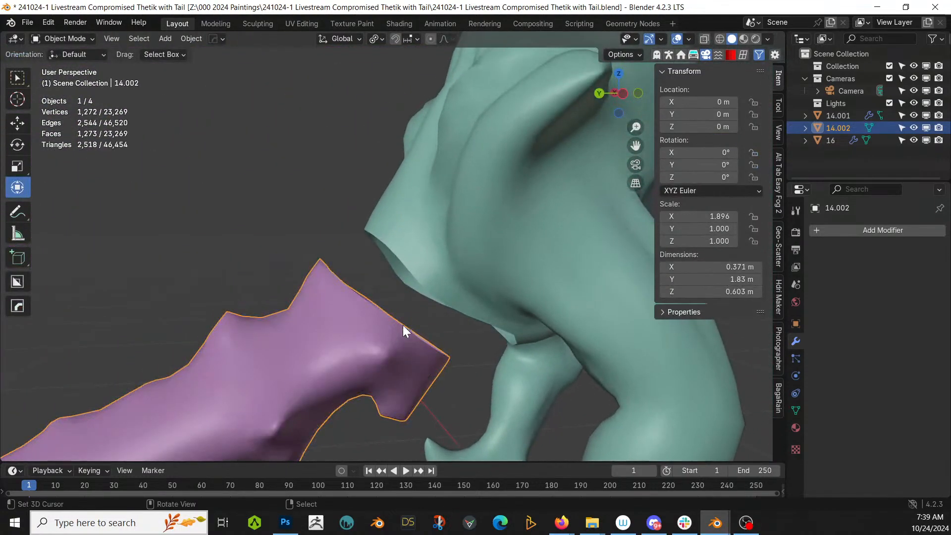
pyautogui.keyDown('shift'); pyautogui.click(422, 246); pyautogui.keyUp('shift')
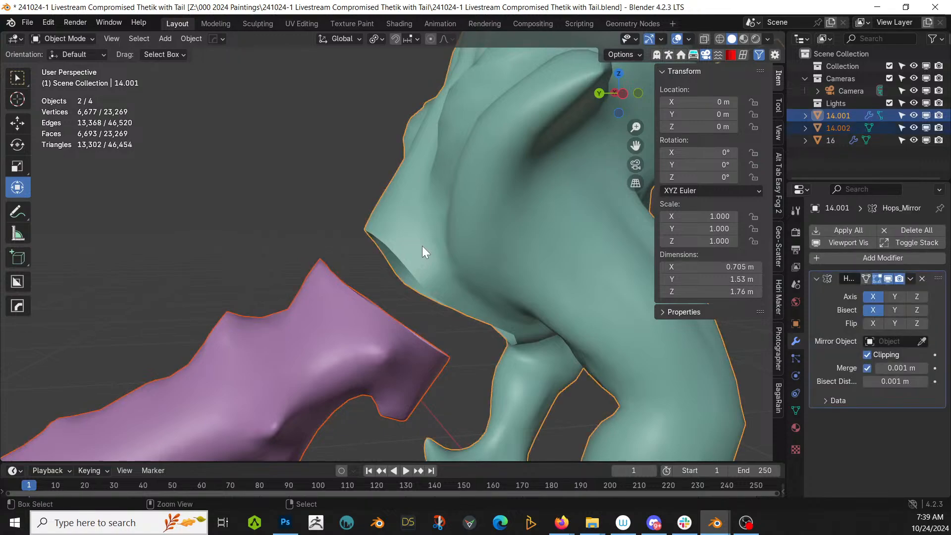
pyautogui.hotkey('ctrl', 'j')
pyautogui.press('Tab')
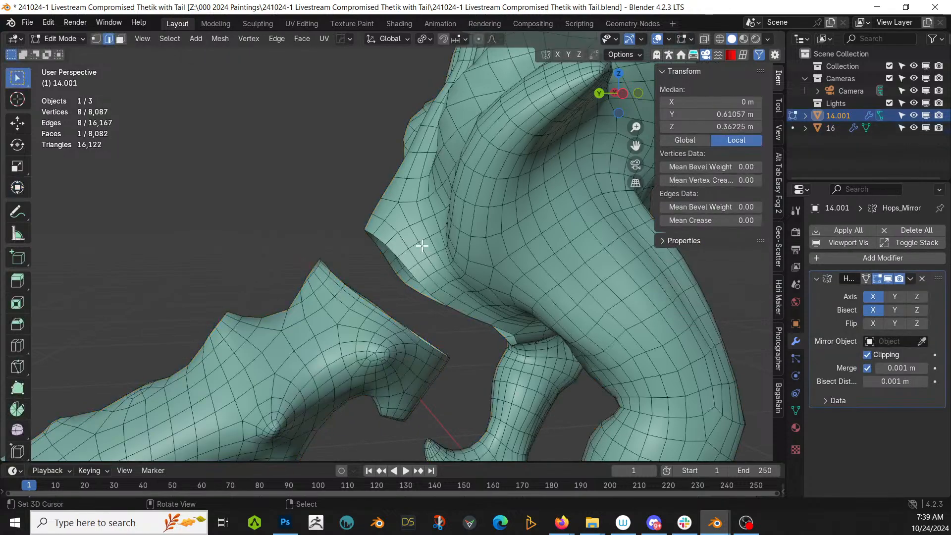
# Select the open edge loop at the tail's base together with the body's matching opening loop.
pyautogui.scroll(4, 377, 254)
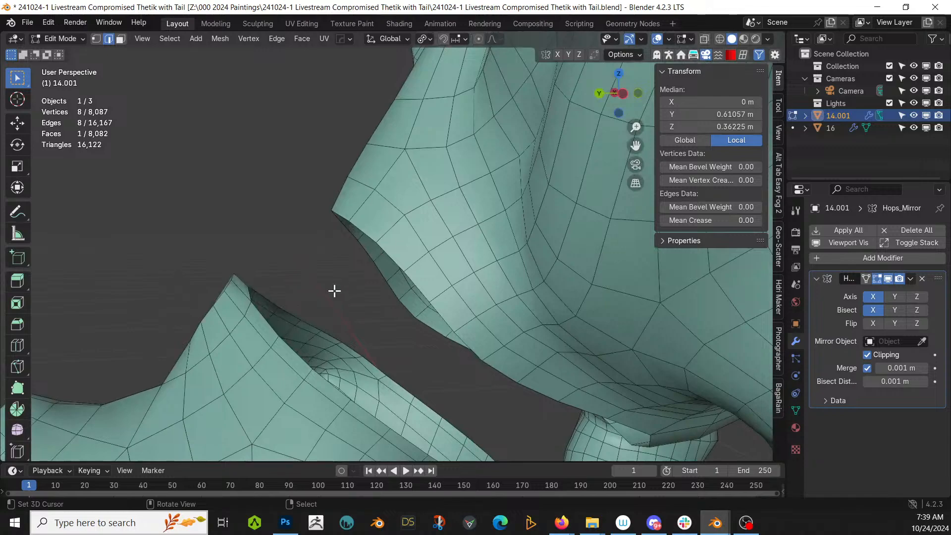
pyautogui.keyDown('alt'); pyautogui.keyDown('shift'); pyautogui.click(309, 349); pyautogui.keyUp('shift'); pyautogui.keyUp('alt')
pyautogui.moveTo(342, 309)
pyautogui.mouseDown(button='middle')
pyautogui.moveTo(324, 327)
pyautogui.moveTo(340, 312)
pyautogui.mouseUp(button='middle')
pyautogui.keyDown('alt'); pyautogui.keyDown('shift'); pyautogui.click(415, 212); pyautogui.keyUp('shift'); pyautogui.keyUp('alt')
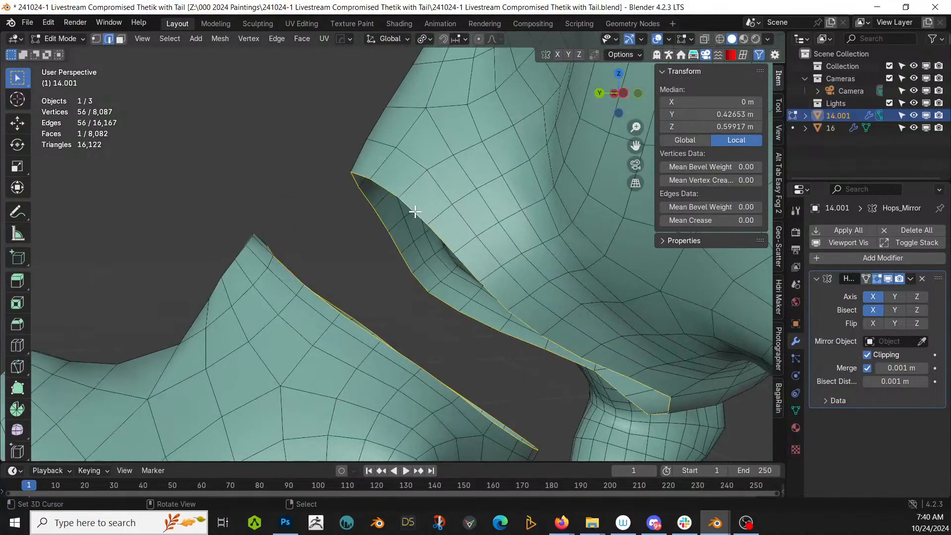
# Try to bridge the selected edge loops between tail and body, inspect the shape, and undo the bridge.
pyautogui.hotkey('ctrl', 'e')
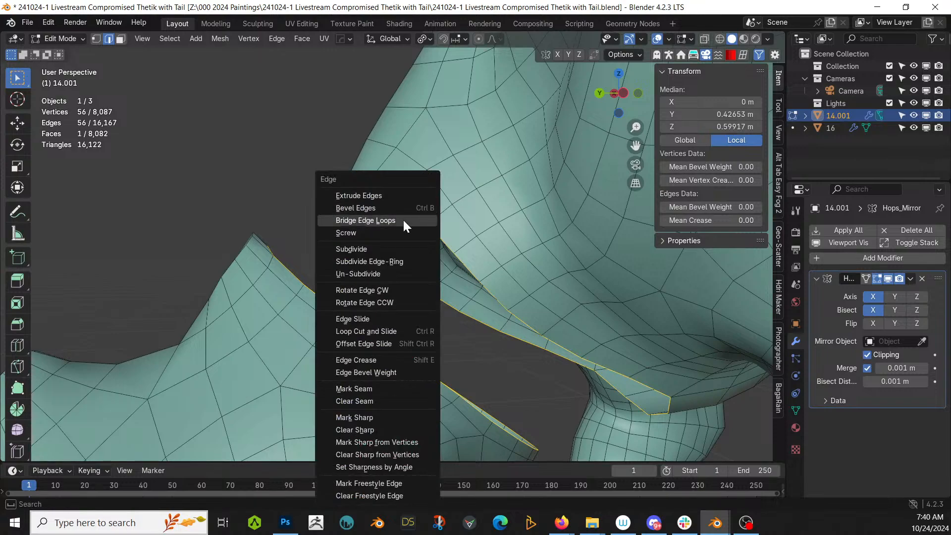
pyautogui.click(403, 220)
pyautogui.scroll(-4, 403, 220)
pyautogui.press('Tab')
pyautogui.moveTo(335, 212); pyautogui.dragTo(310, 151, button='middle')
pyautogui.scroll(-5, 347, 208)
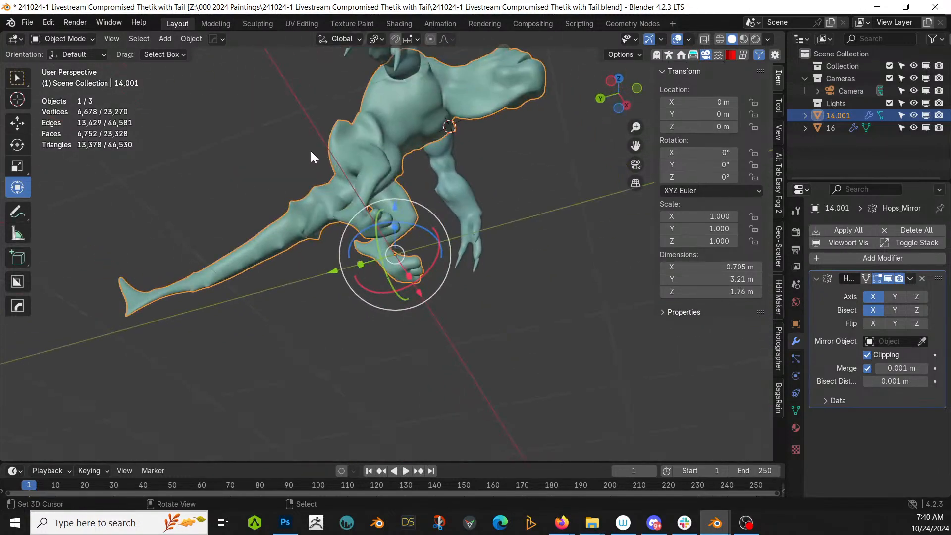
pyautogui.scroll(8, 313, 151)
pyautogui.press('Tab')
pyautogui.hotkey('ctrl', 'z')
# Deselect the extra edges at the tip of the tail's underside spike, keeping only the two opening loops selected.
pyautogui.scroll(2, 277, 270)
pyautogui.keyDown('alt'); pyautogui.keyDown('shift'); pyautogui.rightClick(213, 242); pyautogui.keyUp('shift'); pyautogui.keyUp('alt')
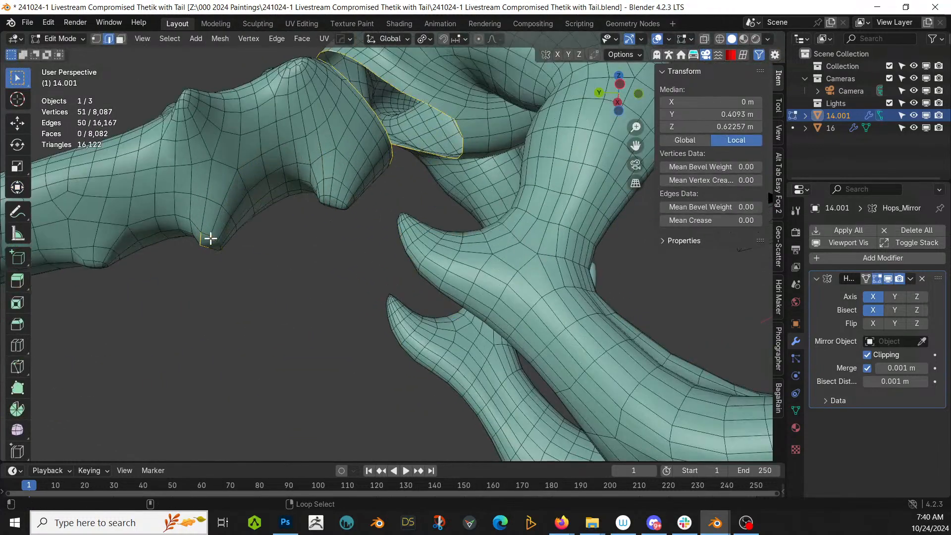
pyautogui.press('c')
pyautogui.middleClick(205, 243)
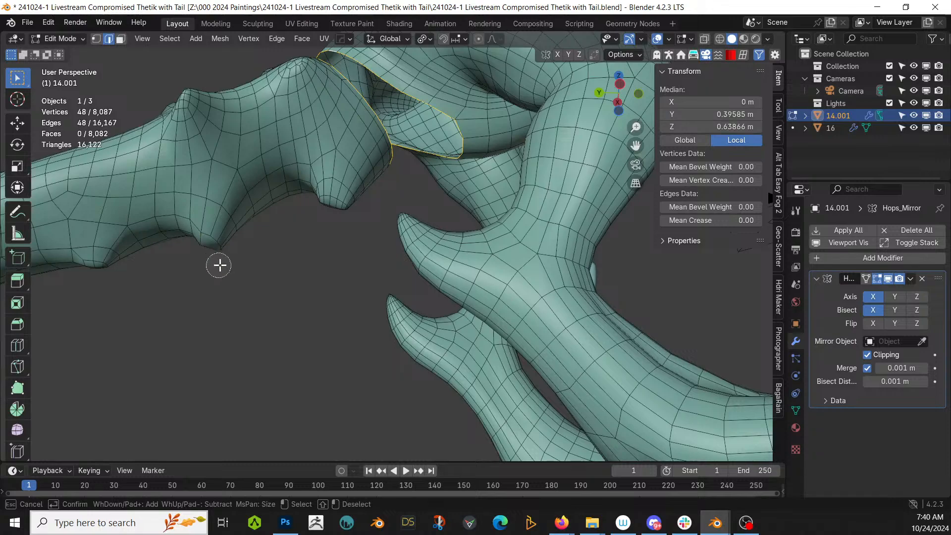
pyautogui.press('Escape')
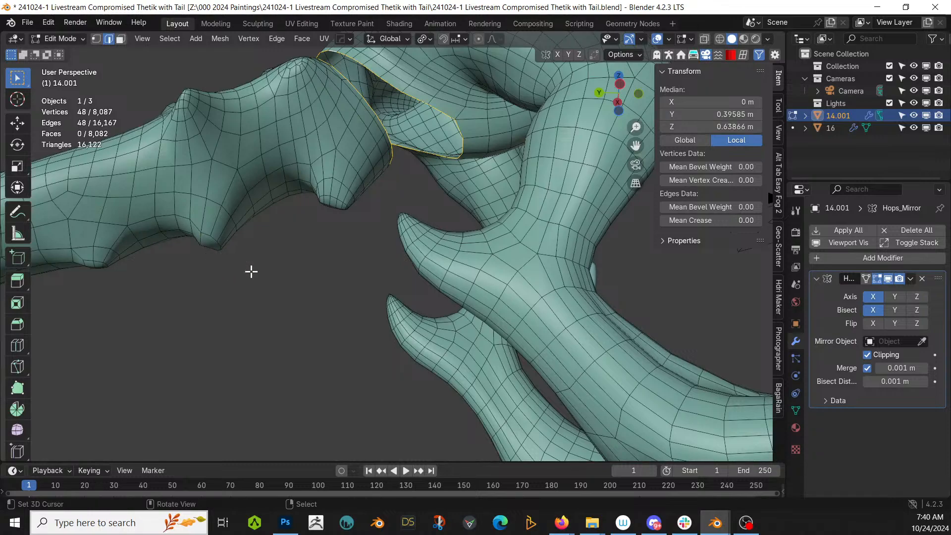
# Bridge the edge loops between the tail and the body, return to Object Mode, and save the file.
pyautogui.hotkey('ctrl', 'e')
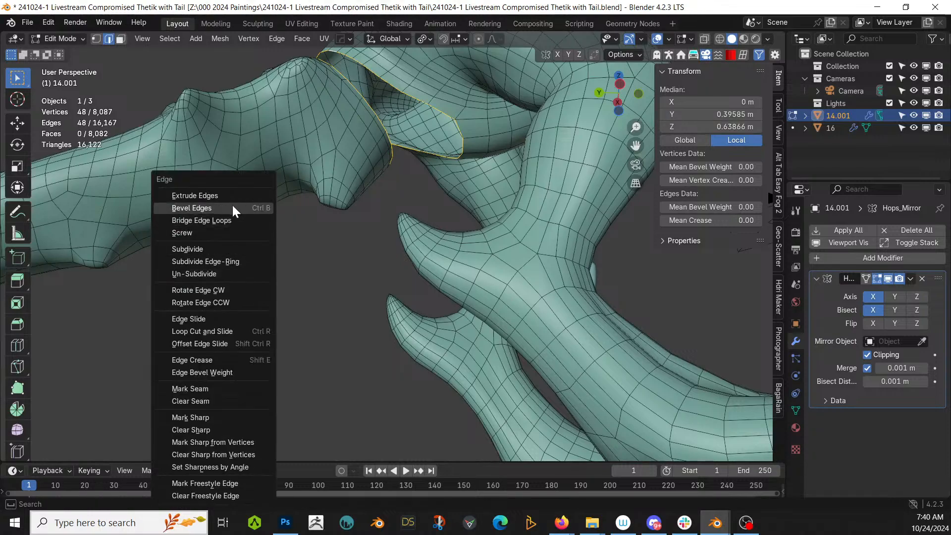
pyautogui.click(234, 219)
pyautogui.press('Tab')
pyautogui.moveTo(274, 255); pyautogui.dragTo(492, 322, button='middle')
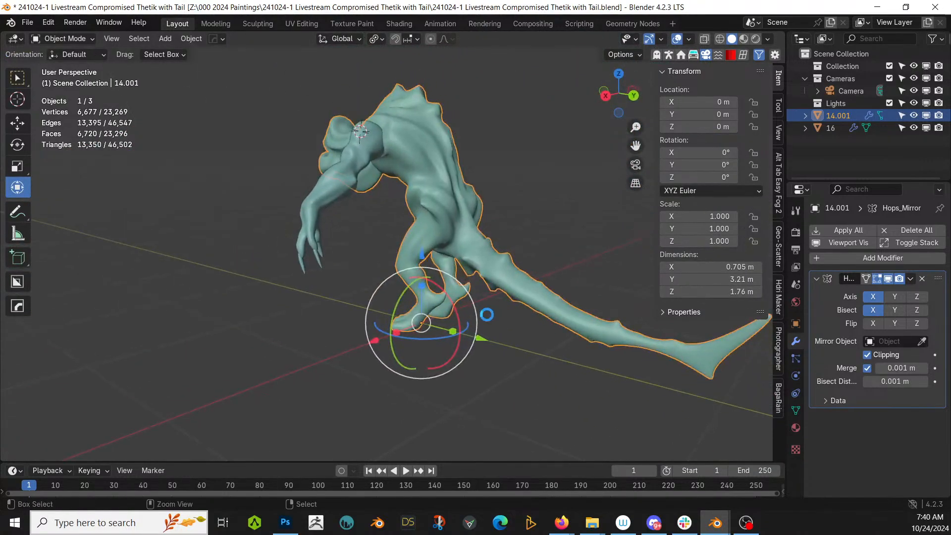
pyautogui.hotkey('ctrl', 's')
# Bring the mechanical helmet object into the scene and clear its location to the world origin.
pyautogui.moveTo(278, 193); pyautogui.dragTo(555, 225, button='middle')
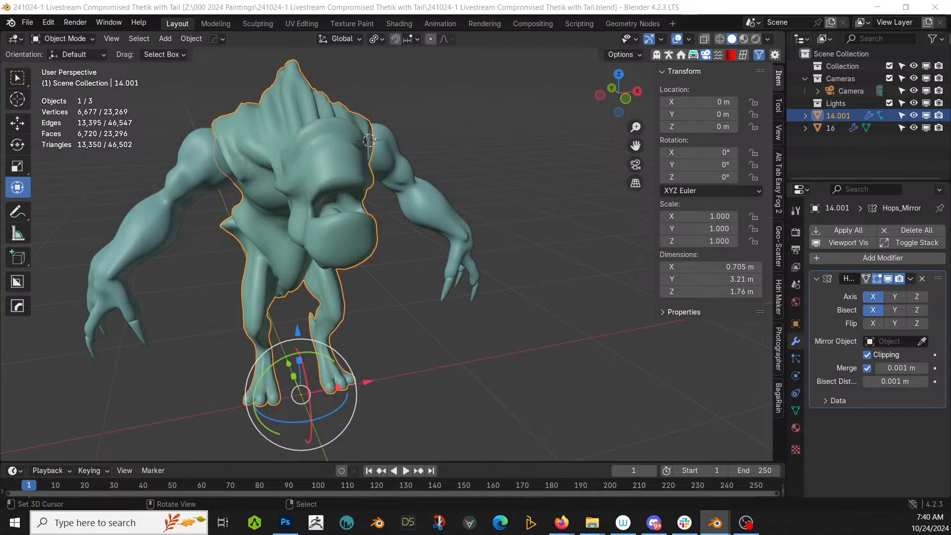
pyautogui.moveTo(493, 15); pyautogui.dragTo(466, 427)
pyautogui.hotkey('alt', 'g')
pyautogui.scroll(-5, 466, 426)
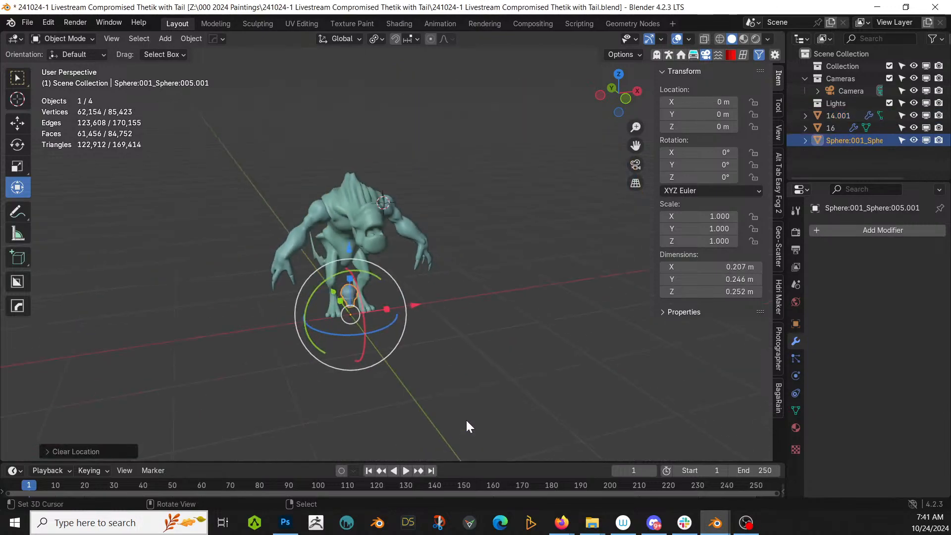
# Raise the helmet along Z to about 1.03 m in front view.
pyautogui.moveTo(466, 423); pyautogui.dragTo(498, 396, button='middle')
pyautogui.press('KP_1')
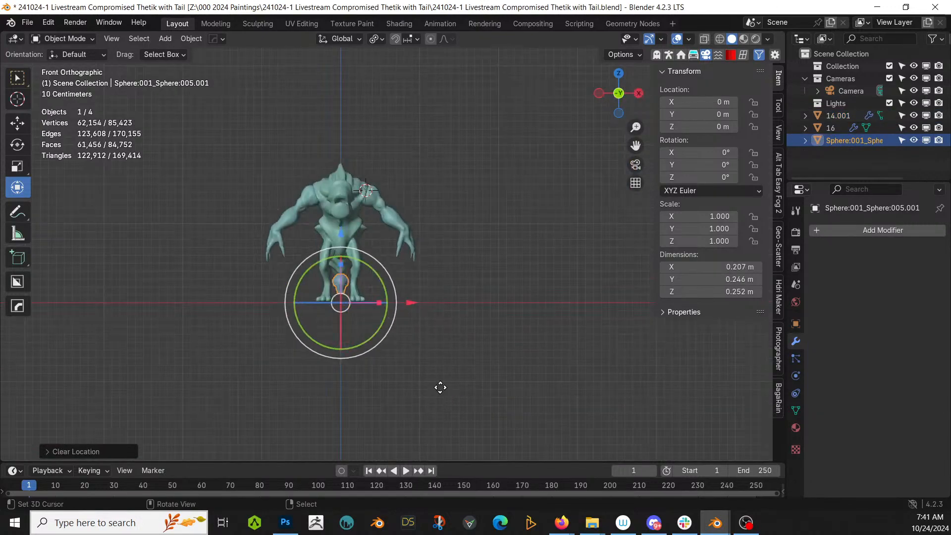
pyautogui.press('g')
pyautogui.press('z')
pyautogui.click(437, 306)
# In right side view, scale the helmet to about 1.623 and move it over the head at about Y -0.986 m, Z 0.885 m.
pyautogui.press('KP_3')
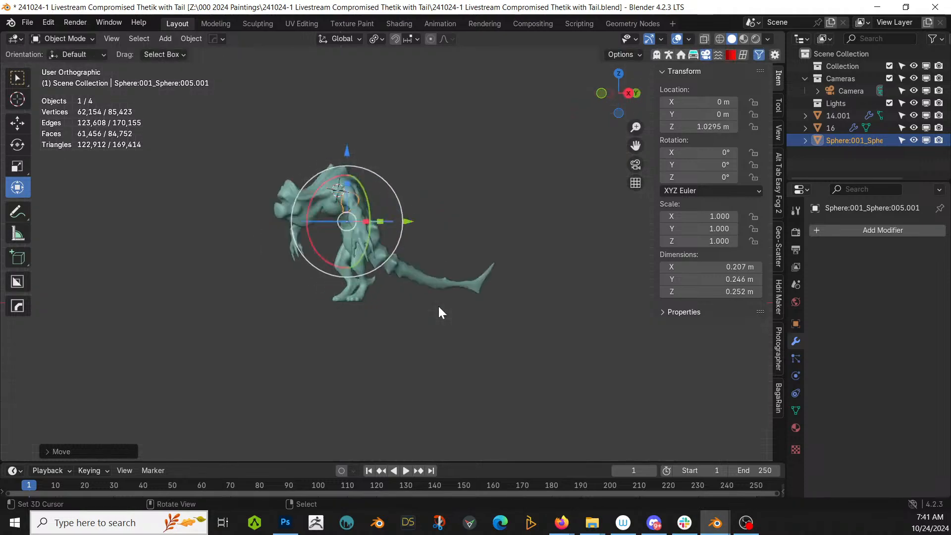
pyautogui.press('s')
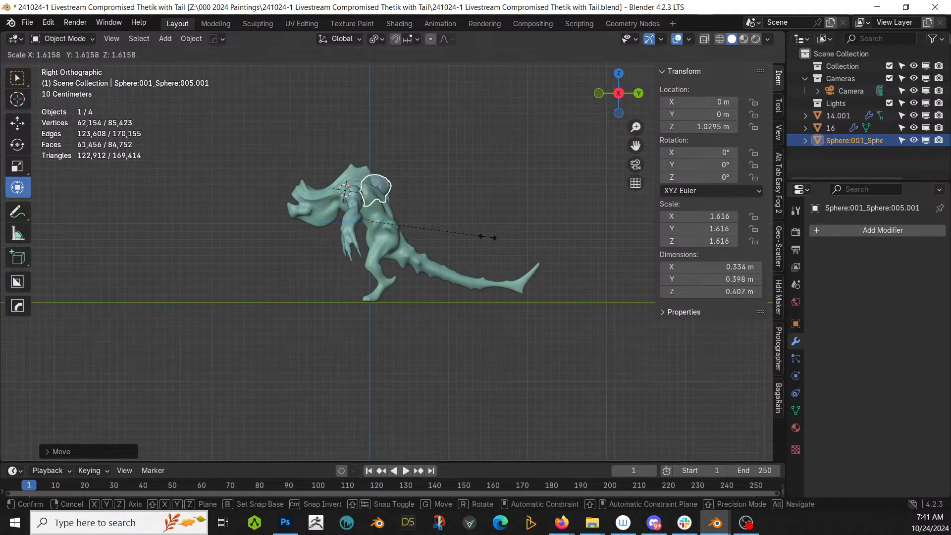
pyautogui.click(484, 238)
pyautogui.moveTo(441, 221); pyautogui.dragTo(347, 221)
pyautogui.press('g')
pyautogui.click(364, 245)
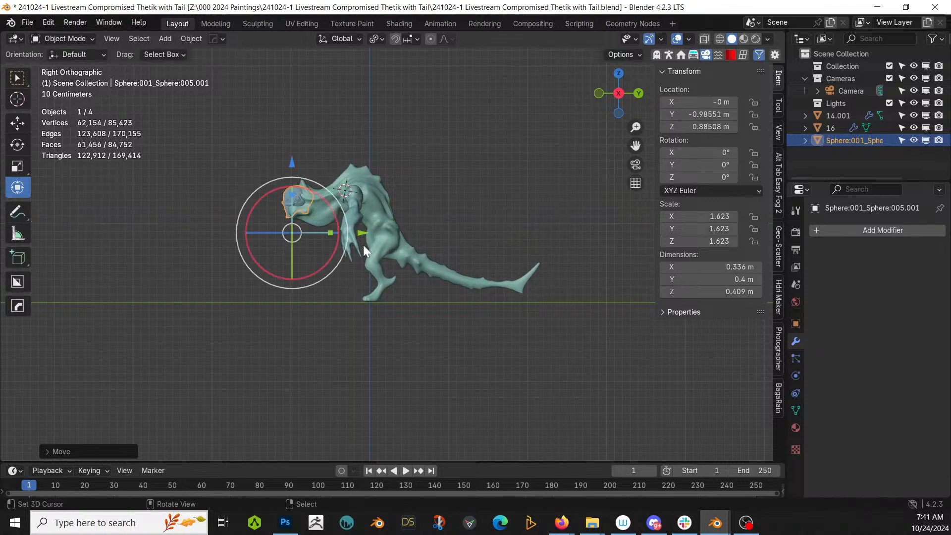
# Move the helmet along Y to about -1.0 m so it sits further forward on the head, and save the file.
pyautogui.press('KP_Decimal')
pyautogui.moveTo(364, 245); pyautogui.dragTo(384, 255, button='middle')
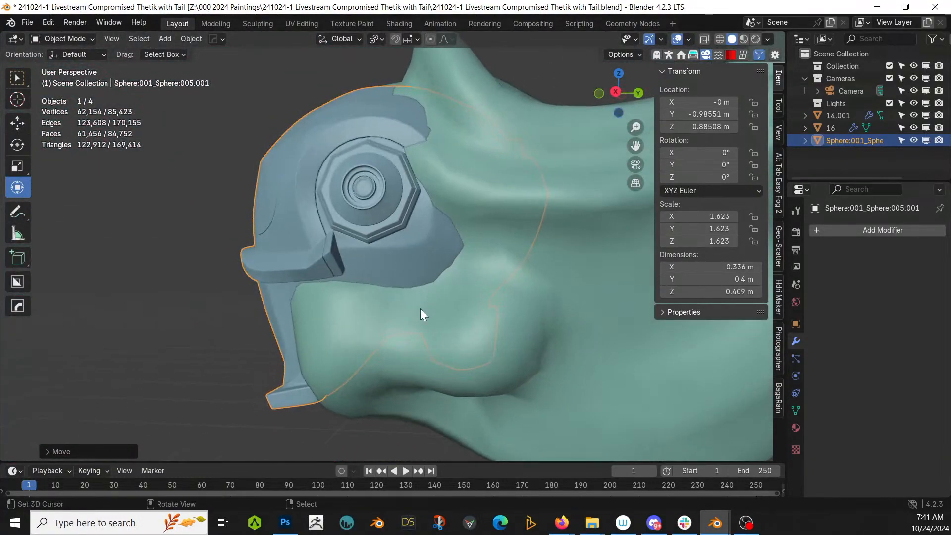
pyautogui.press('g')
pyautogui.press('y')
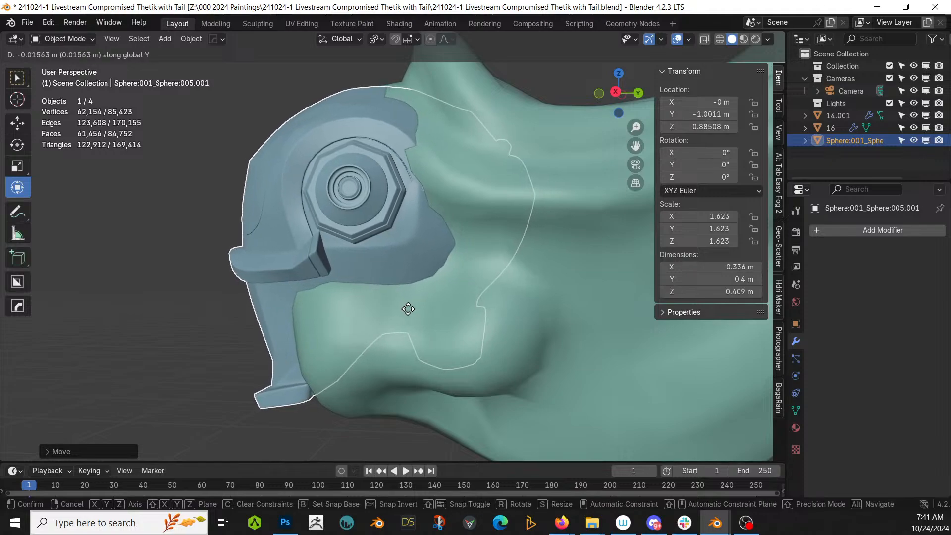
pyautogui.click(409, 308)
pyautogui.moveTo(409, 308); pyautogui.dragTo(667, 307, button='middle')
pyautogui.scroll(-4, 561, 345)
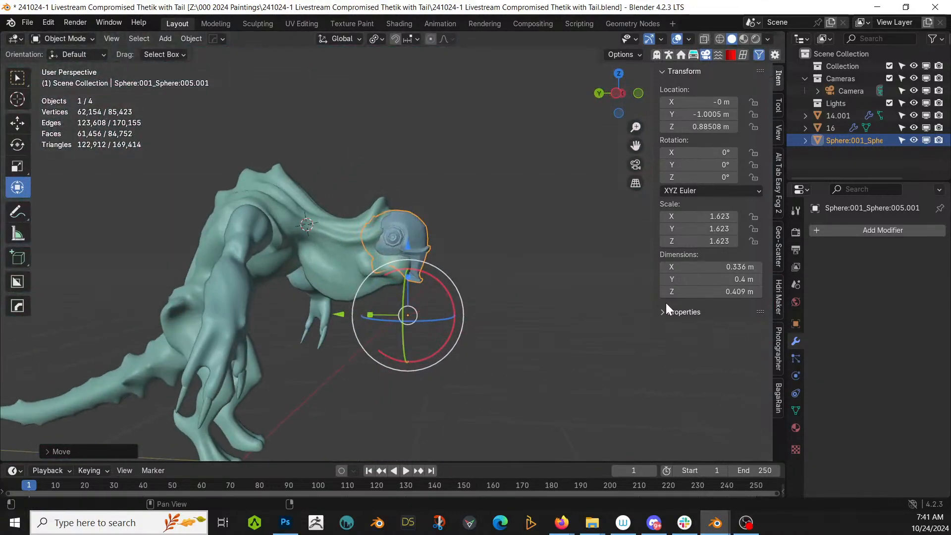
pyautogui.moveTo(518, 278); pyautogui.dragTo(351, 314, button='middle')
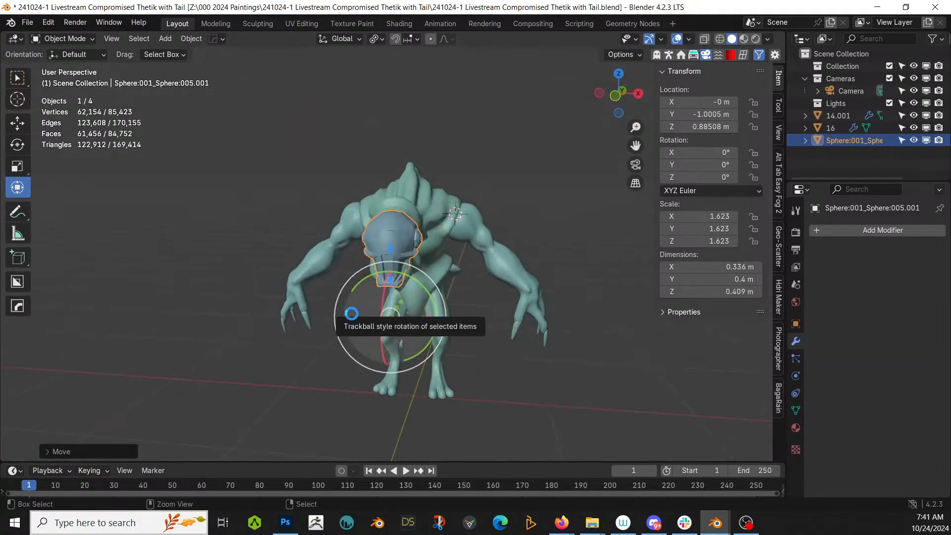
pyautogui.hotkey('ctrl', 's')
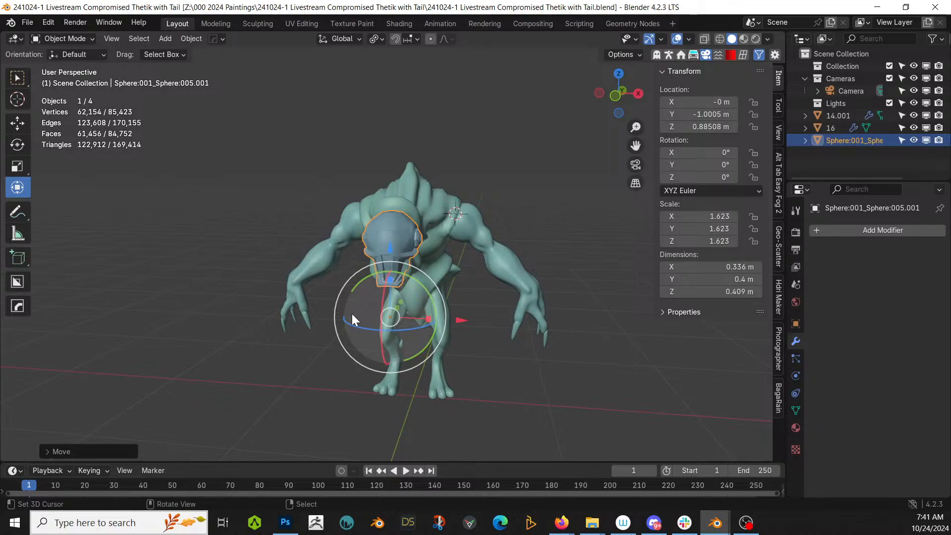
# Select the body and examine its mesh topology in Edit Mode, then isolated in local view.
pyautogui.moveTo(390, 344); pyautogui.dragTo(365, 359, button='middle')
pyautogui.keyDown('ctrl'); pyautogui.moveTo(442, 297); pyautogui.dragTo(490, 211, button='middle'); pyautogui.keyUp('ctrl')
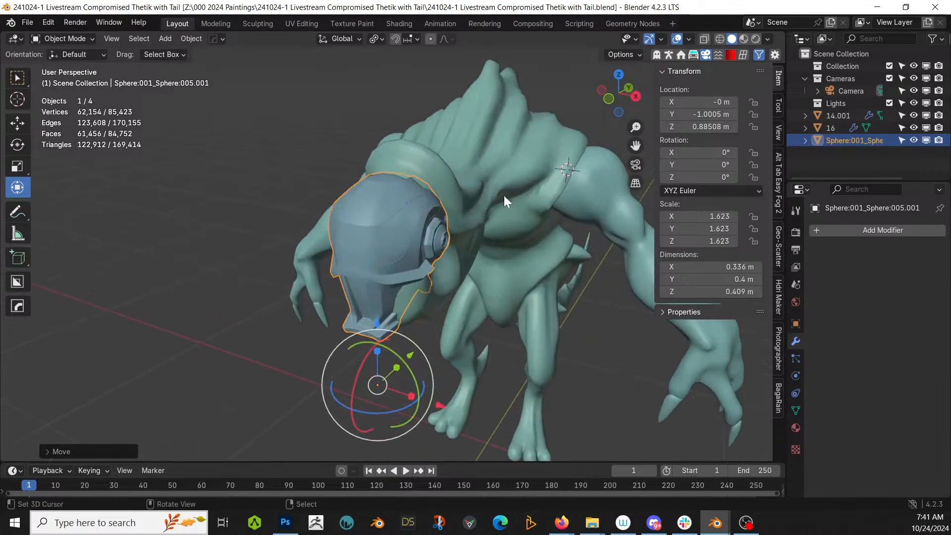
pyautogui.click(527, 170)
pyautogui.press('Tab')
pyautogui.moveTo(527, 171); pyautogui.dragTo(394, 181, button='middle')
pyautogui.scroll(4, 504, 155)
pyautogui.scroll(-5, 448, 221)
pyautogui.press('Tab')
pyautogui.moveTo(448, 221); pyautogui.dragTo(594, 250, button='middle')
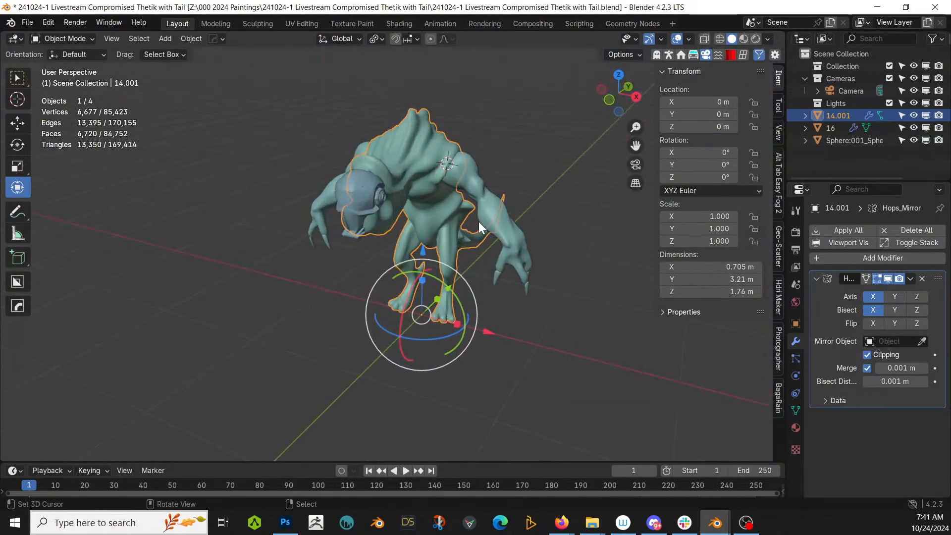
pyautogui.press('KP_Divide')
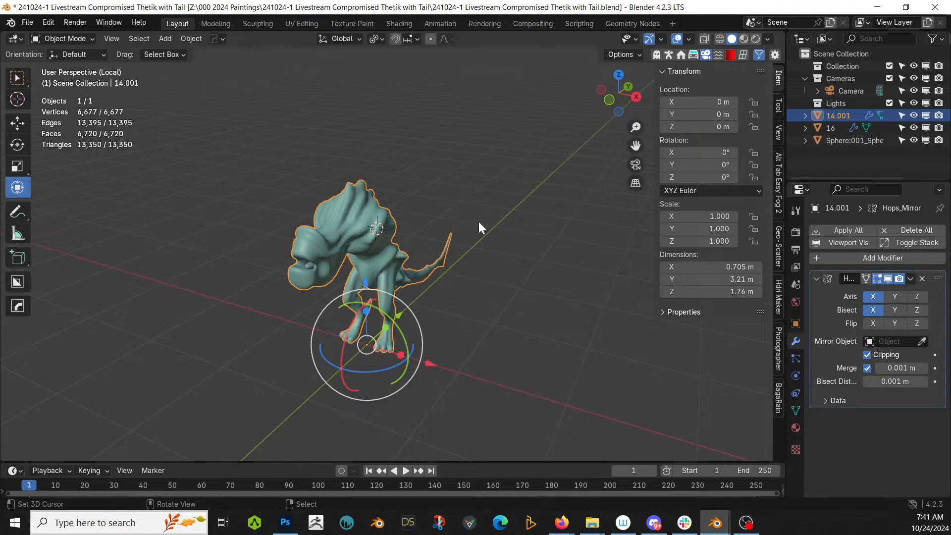
pyautogui.press('KP_Divide')
# Remesh the body with Quad Remesher at a quad count of 14000 and X symmetry enabled.
pyautogui.click(742, 56)
pyautogui.click(743, 55)
pyautogui.click(779, 208)
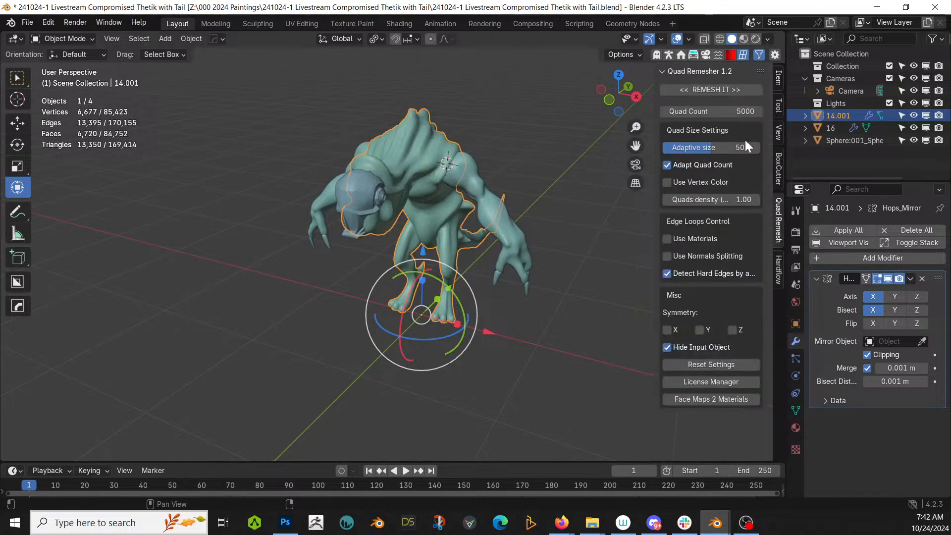
pyautogui.click(694, 111)
pyautogui.write('14')
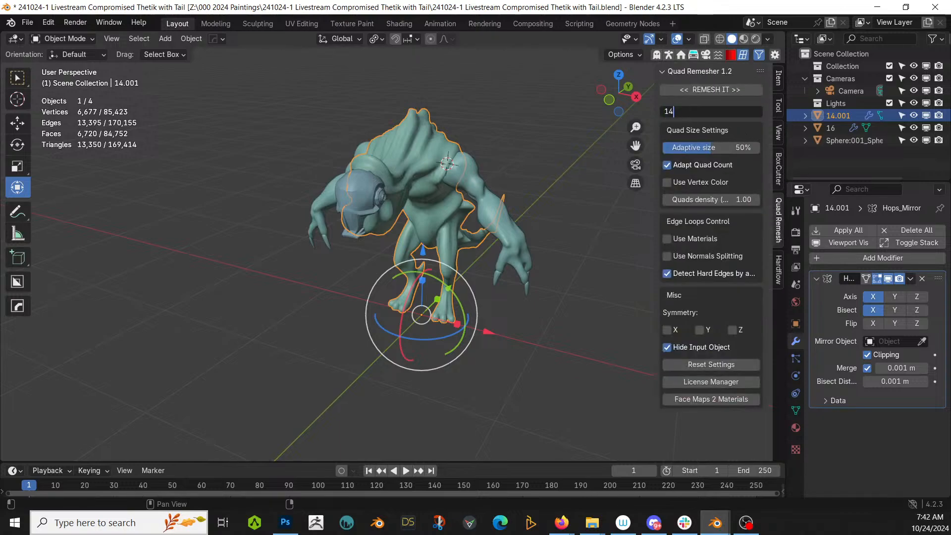
pyautogui.write('000')
pyautogui.press('Return')
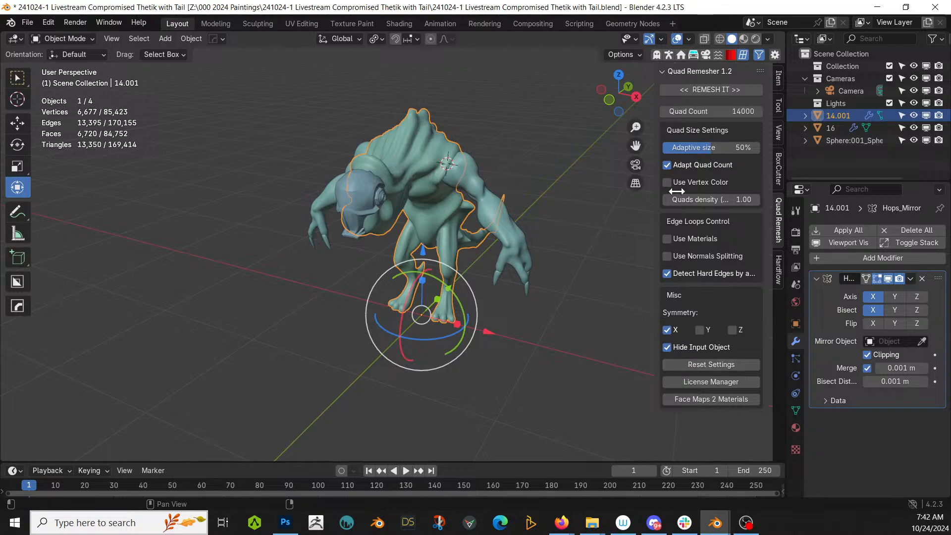
pyautogui.click(705, 89)
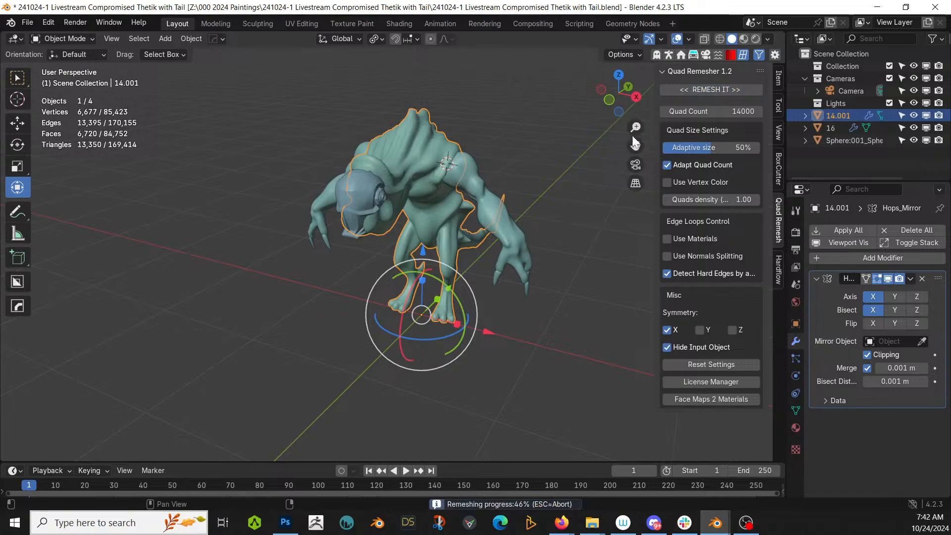
# Clear the sharp marks from all edges of the remeshed body and return to Object Mode.
pyautogui.scroll(3, 505, 220)
pyautogui.press('Tab')
pyautogui.moveTo(505, 220); pyautogui.dragTo(490, 252, button='middle')
pyautogui.click(515, 317)
pyautogui.moveTo(514, 314); pyautogui.dragTo(522, 290, button='middle')
pyautogui.press('a')
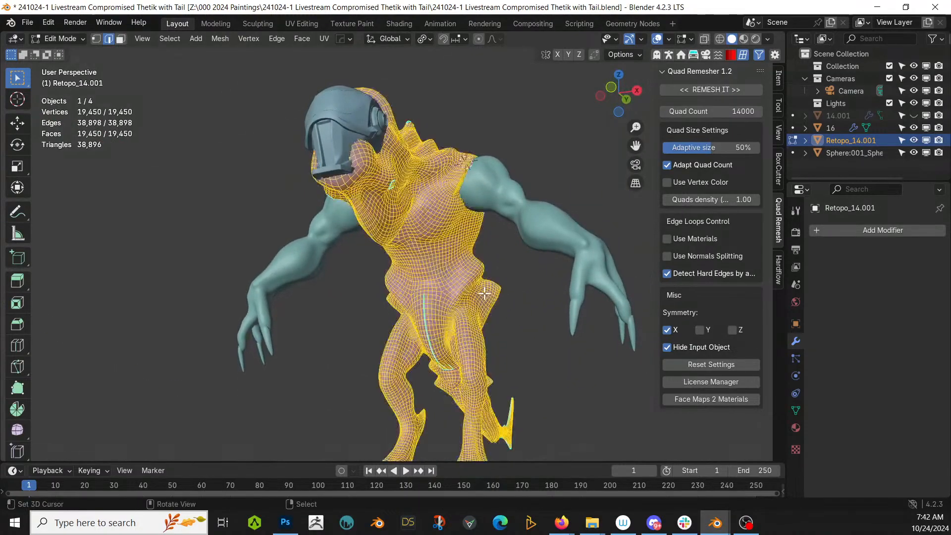
pyautogui.press('q')
pyautogui.click(469, 279)
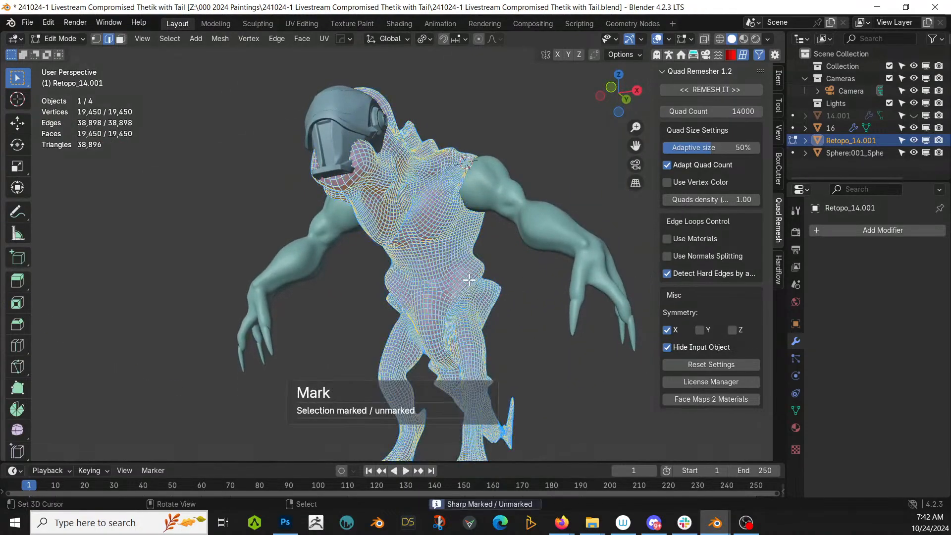
pyautogui.press('q')
pyautogui.click(469, 279)
pyautogui.press('Tab')
# Examine the remeshed body's surface and the arms' mesh topology.
pyautogui.moveTo(525, 342); pyautogui.dragTo(164, 381, button='middle')
pyautogui.scroll(4, 164, 381)
pyautogui.moveTo(267, 334); pyautogui.dragTo(462, 308, button='middle')
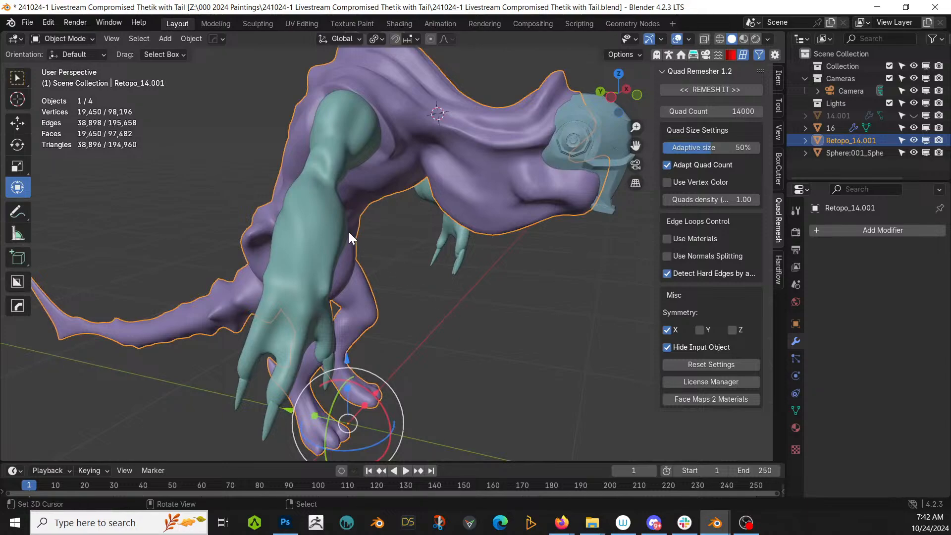
pyautogui.click(316, 219)
pyautogui.press('Tab')
pyautogui.moveTo(321, 225); pyautogui.dragTo(395, 265, button='middle')
pyautogui.press('Tab')
# Inspect the helmet's mesh in Edit Mode and select the linked faces of its upper shell.
pyautogui.scroll(2, 257, 272)
pyautogui.rightClick(188, 86)
pyautogui.press('Tab')
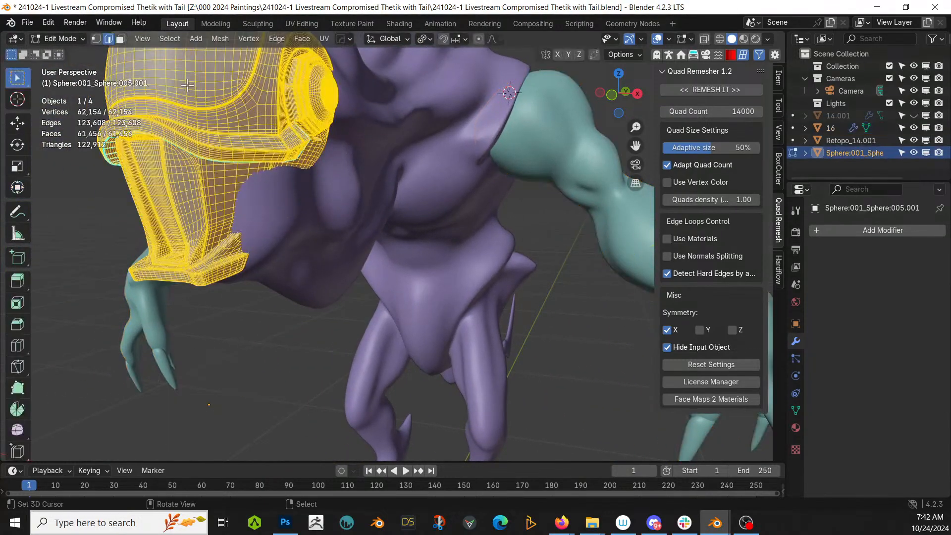
pyautogui.moveTo(286, 233); pyautogui.dragTo(365, 291, button='middle')
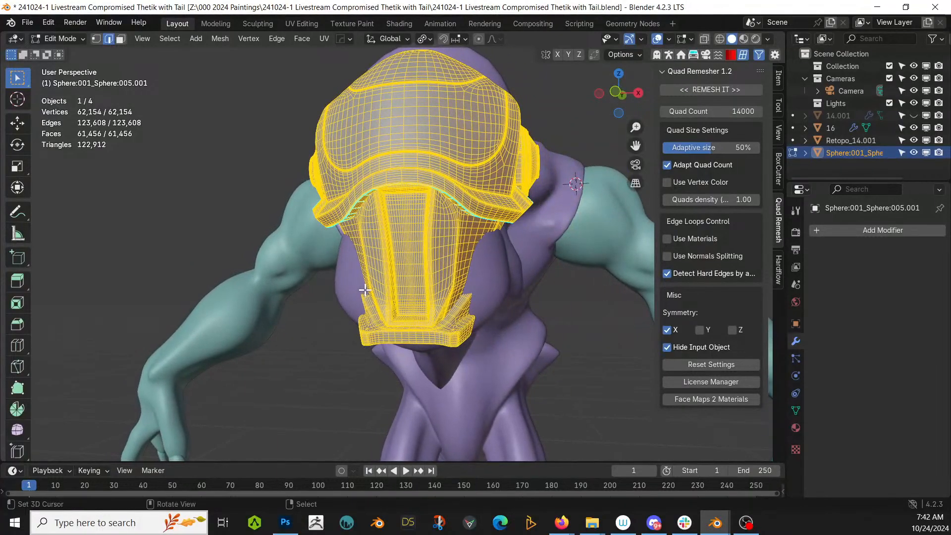
pyautogui.scroll(2, 365, 290)
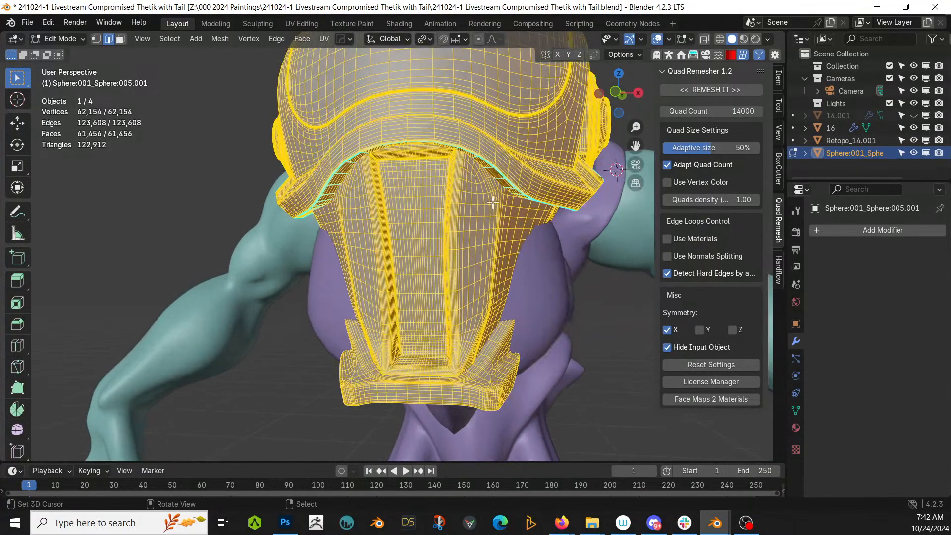
pyautogui.press('3')
pyautogui.click(546, 162)
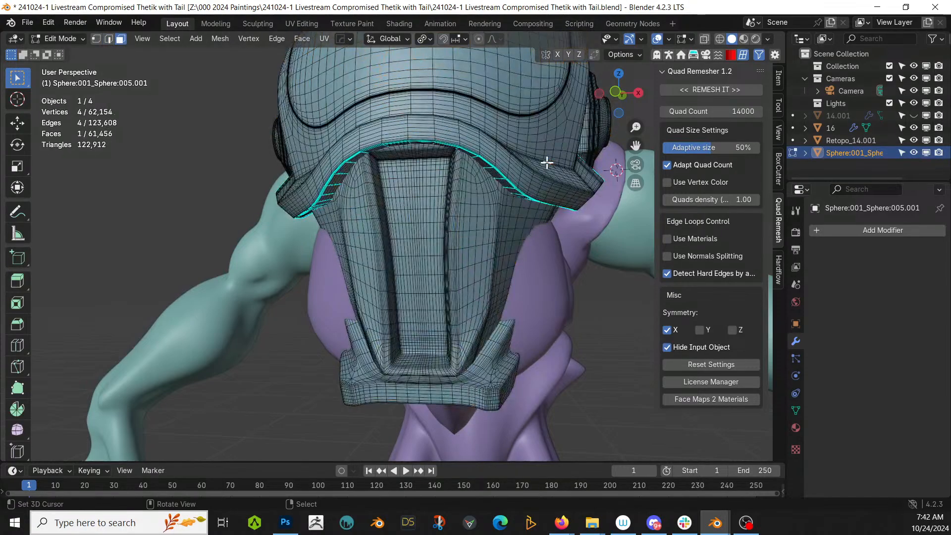
pyautogui.hotkey('ctrl', 'l')
pyautogui.moveTo(545, 159); pyautogui.dragTo(494, 214, button='middle')
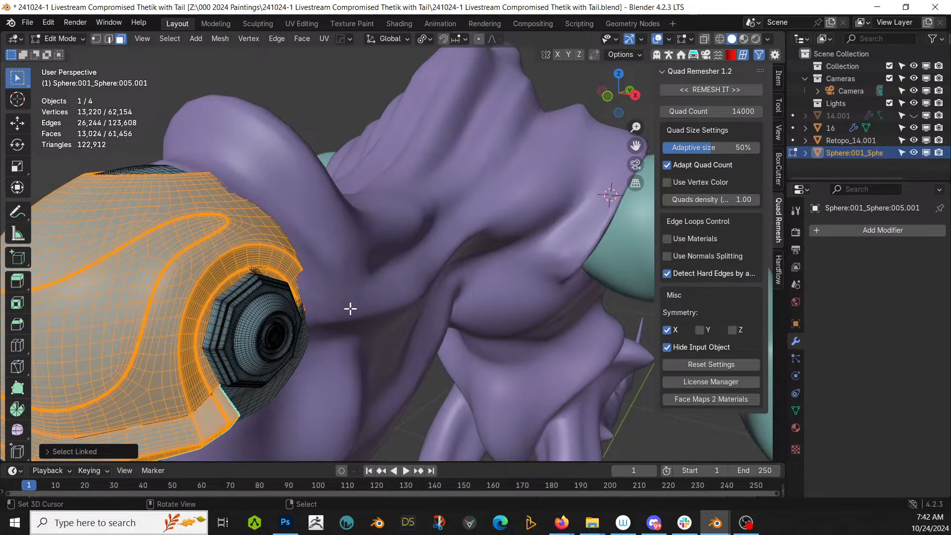
# Separate the whole helmet mesh into individual objects by loose parts and return to Object Mode.
pyautogui.keyDown('shift'); pyautogui.moveTo(350, 309); pyautogui.dragTo(404, 286, button='middle'); pyautogui.keyUp('shift')
pyautogui.press('a')
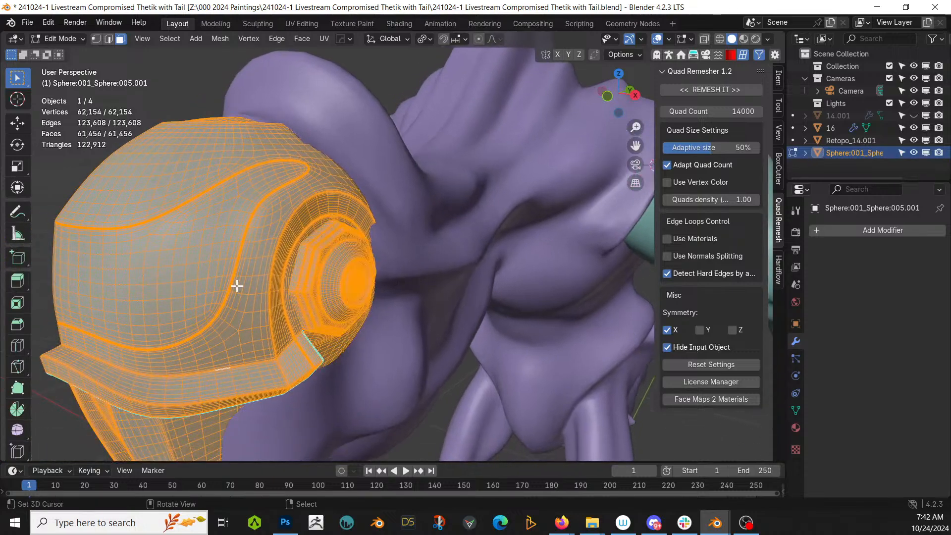
pyautogui.press('p')
pyautogui.click(225, 310)
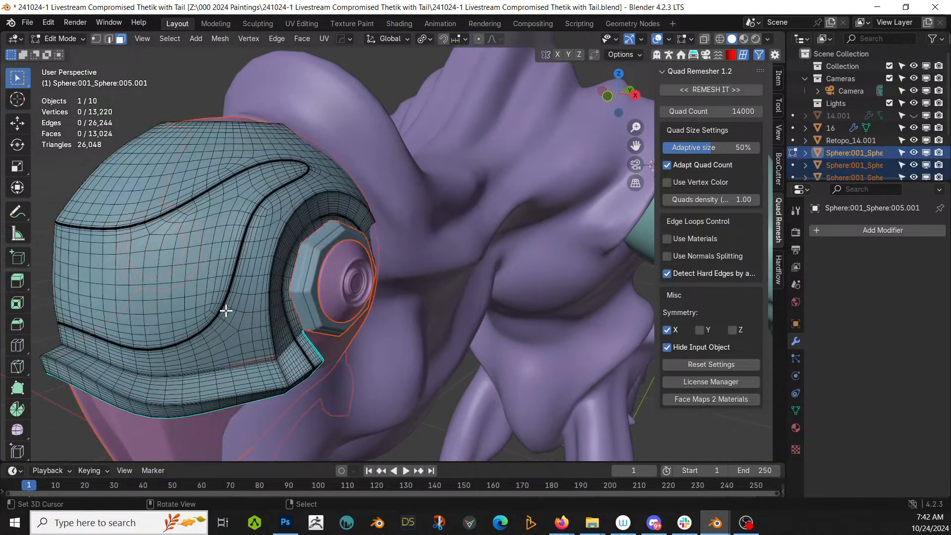
pyautogui.scroll(-5, 862, 135)
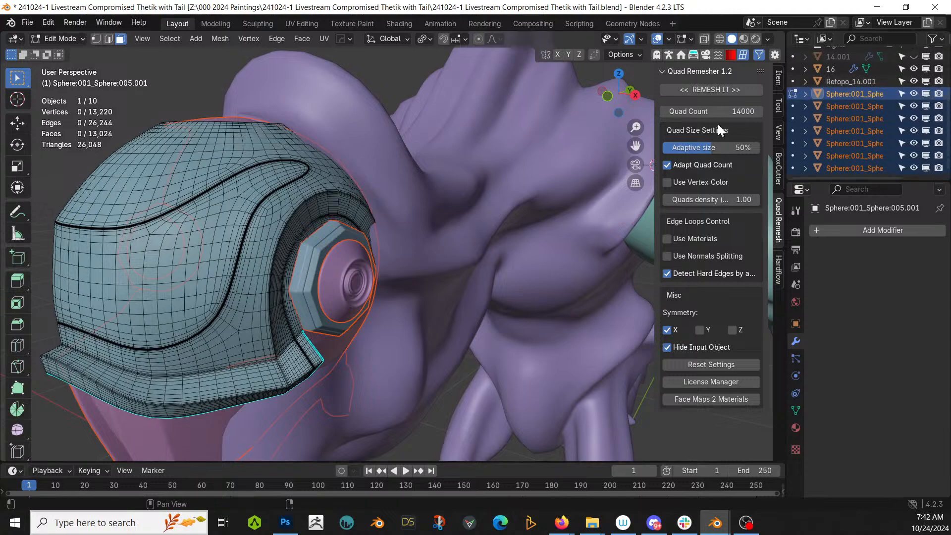
pyautogui.press('Tab')
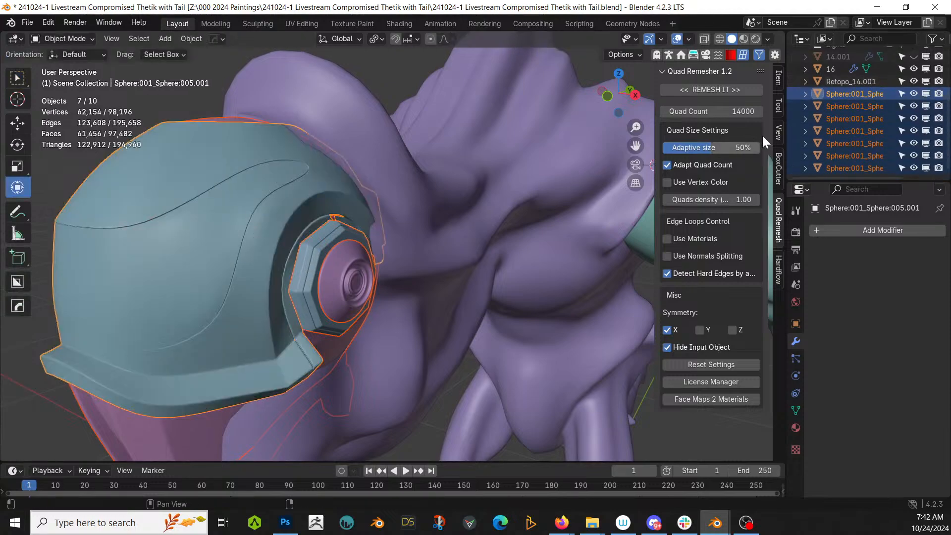
# Isolate the helmet's upper shell and remesh it with a quad count of 5000 and X symmetry.
pyautogui.click(851, 92)
pyautogui.press('KP_1')
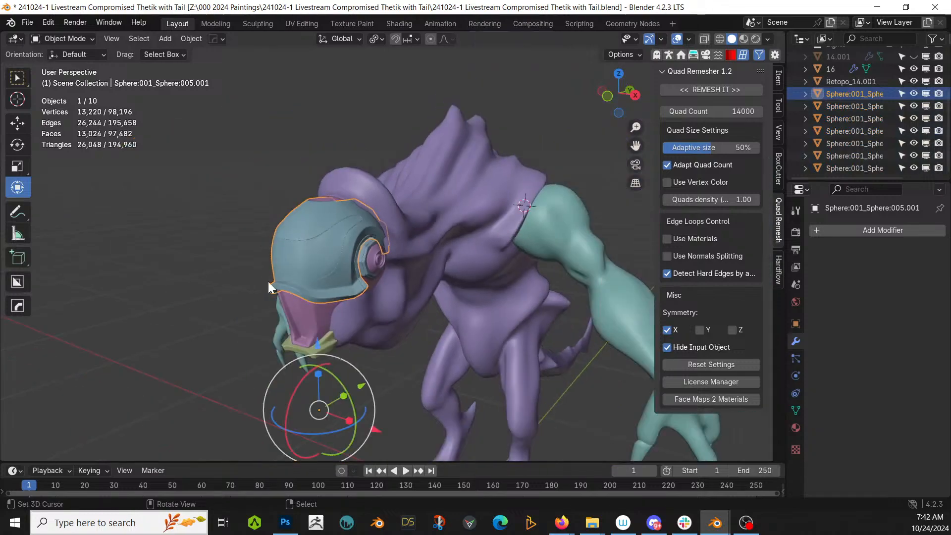
pyautogui.press('KP_Divide')
pyautogui.moveTo(347, 264); pyautogui.dragTo(230, 267, button='middle')
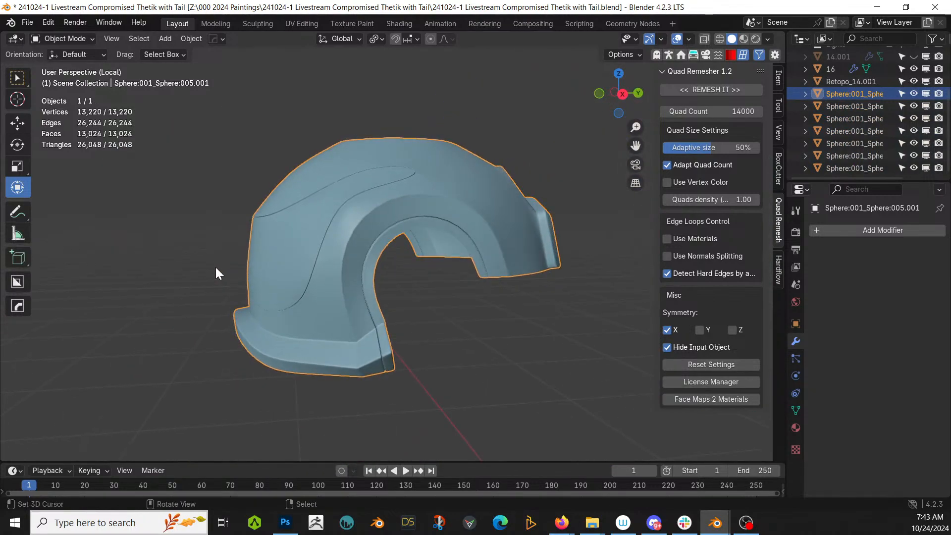
pyautogui.click(734, 110)
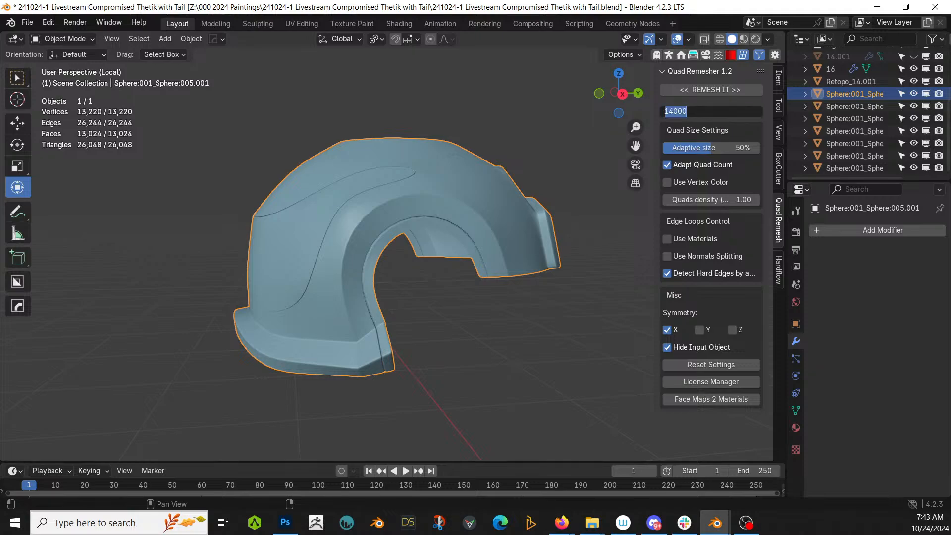
pyautogui.write('5000')
pyautogui.press('Return')
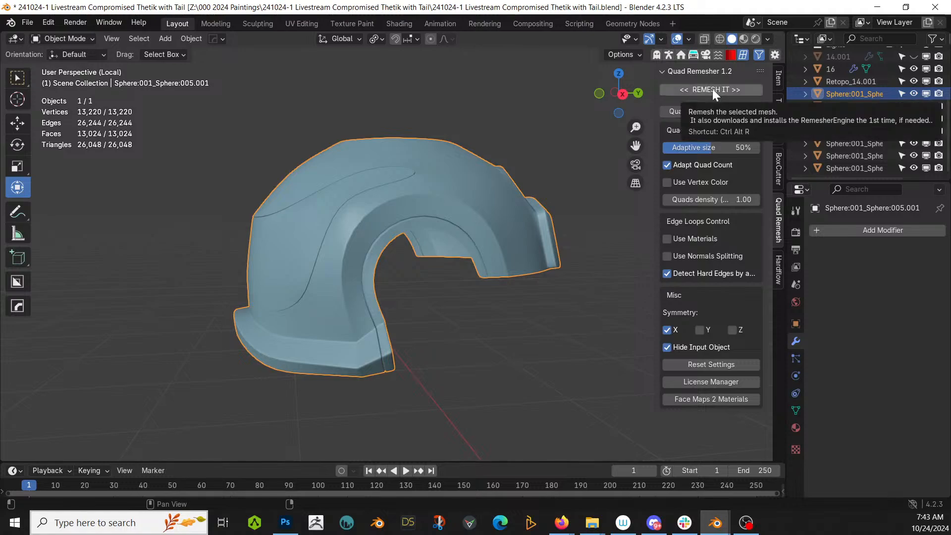
pyautogui.click(712, 90)
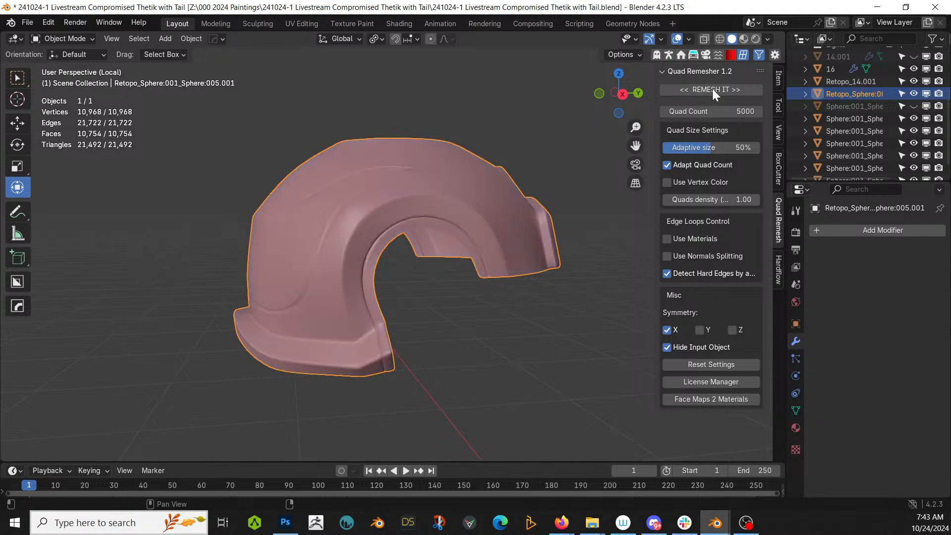
# Delete the hidden original upper shell, check the remeshed shell's topology, and exit local view.
pyautogui.moveTo(395, 267); pyautogui.dragTo(427, 272, button='middle')
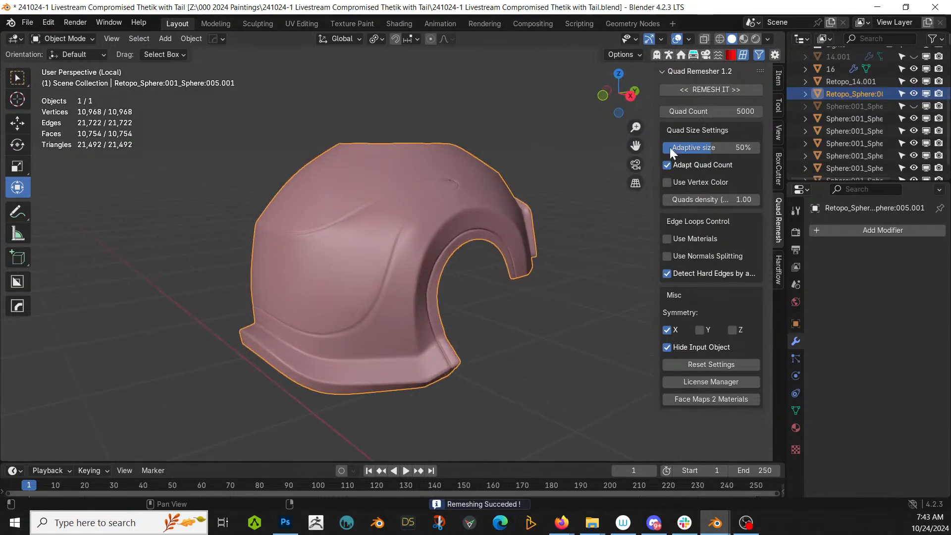
pyautogui.click(837, 106)
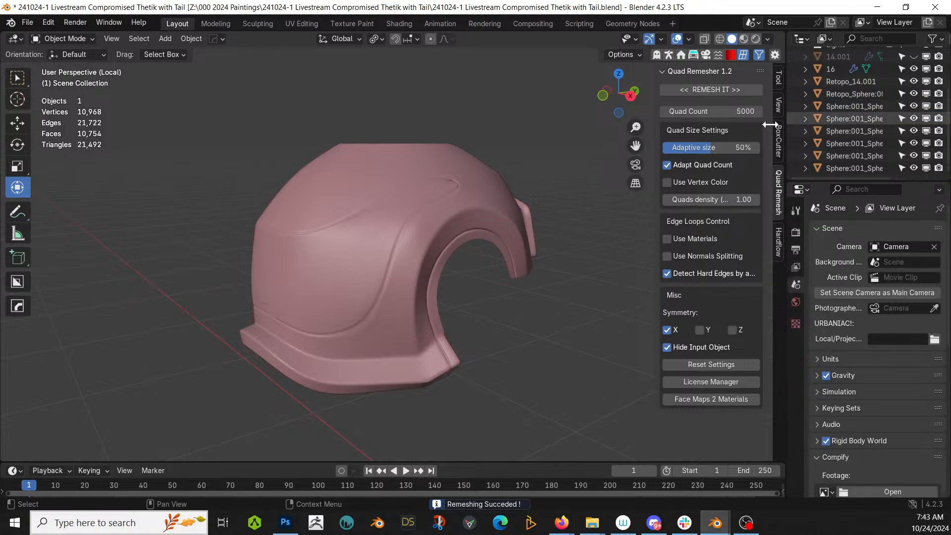
pyautogui.click(852, 94)
pyautogui.press('Tab')
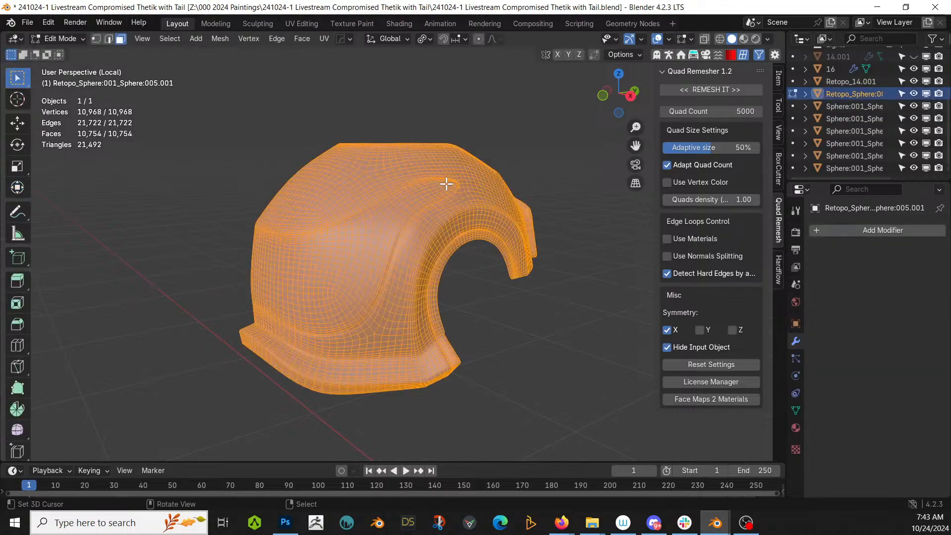
pyautogui.press('Tab')
pyautogui.press('KP_Divide')
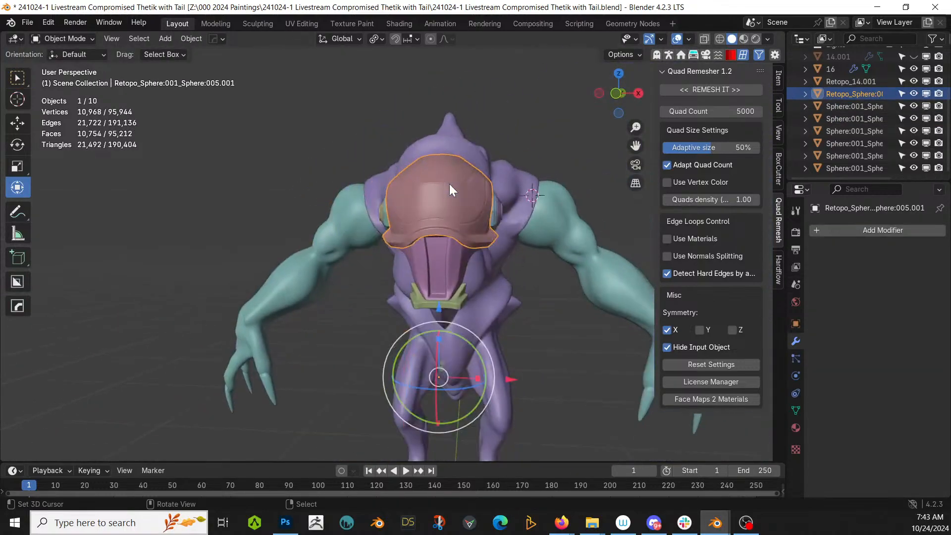
# Isolate the helmet's purple faceplate and remesh it with a quad count of 2000 and X symmetry.
pyautogui.press('KP_Decimal')
pyautogui.click(872, 105)
pyautogui.moveTo(595, 189); pyautogui.dragTo(435, 266, button='middle')
pyautogui.press('KP_Divide')
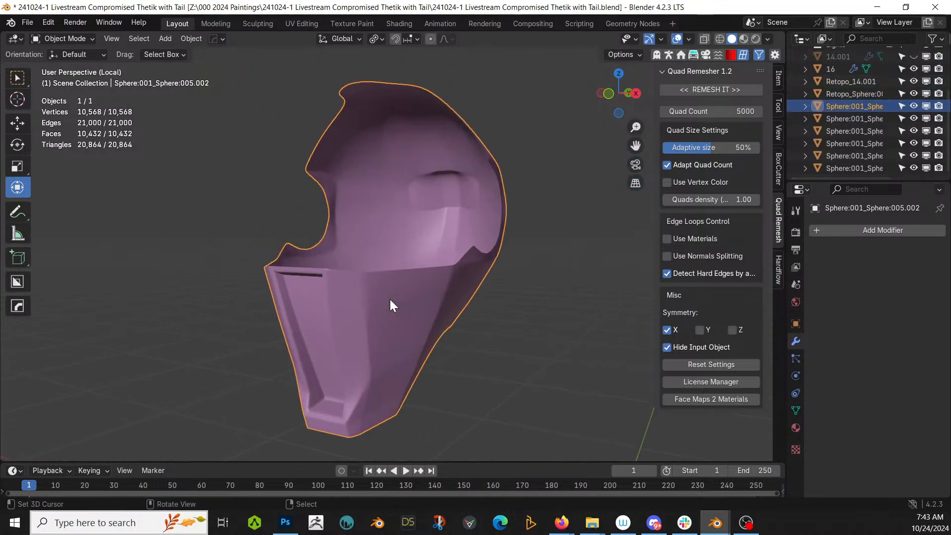
pyautogui.moveTo(390, 299); pyautogui.dragTo(333, 313, button='middle')
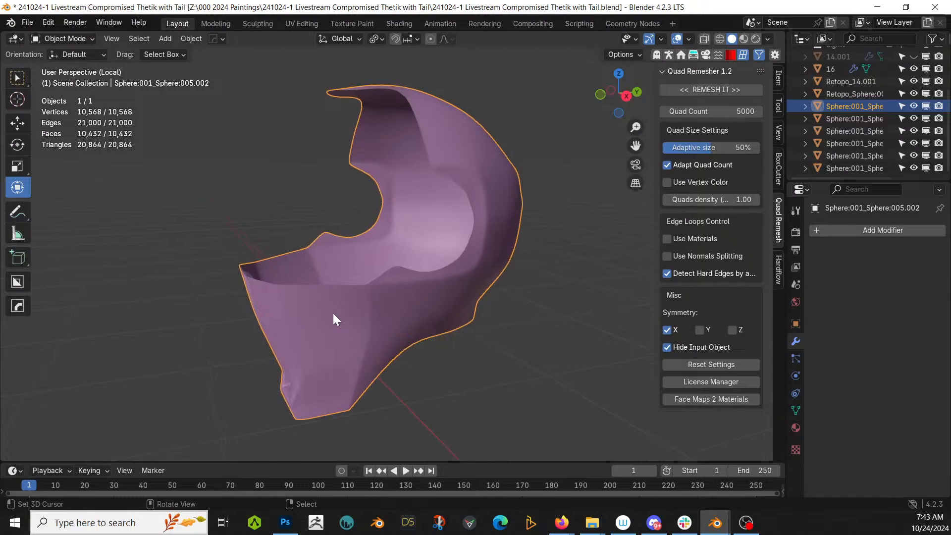
pyautogui.click(733, 110)
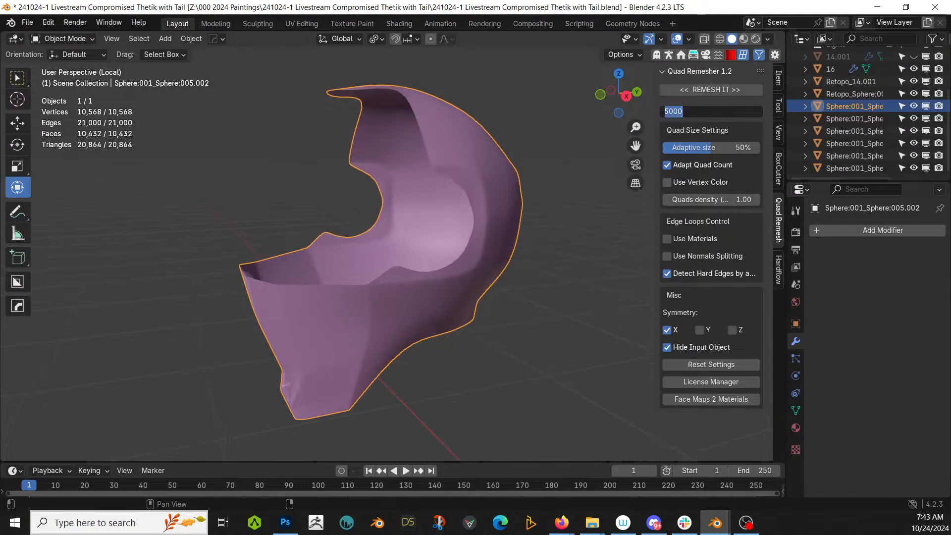
pyautogui.write('2')
pyautogui.click(726, 89)
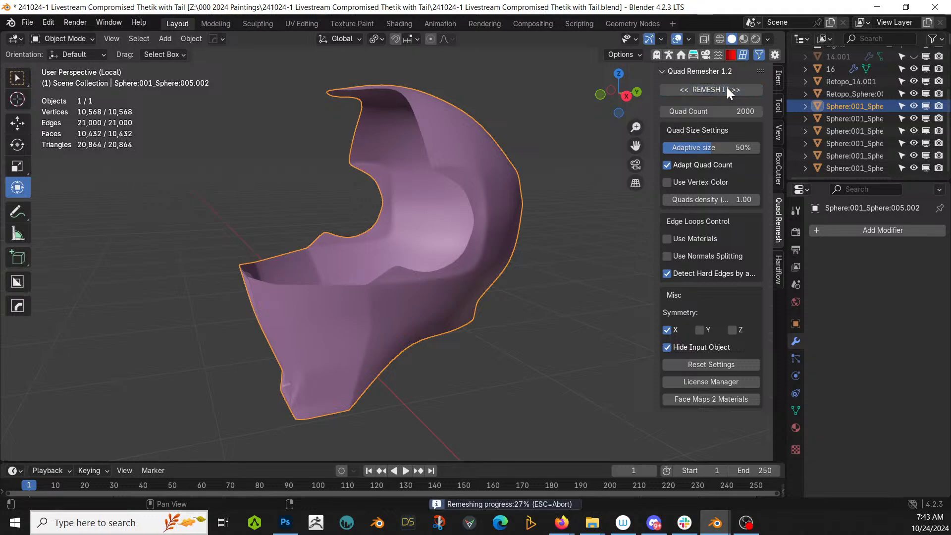
# Delete the faceplate's hidden original and exit local view with the remeshed faceplate selected.
pyautogui.click(836, 118)
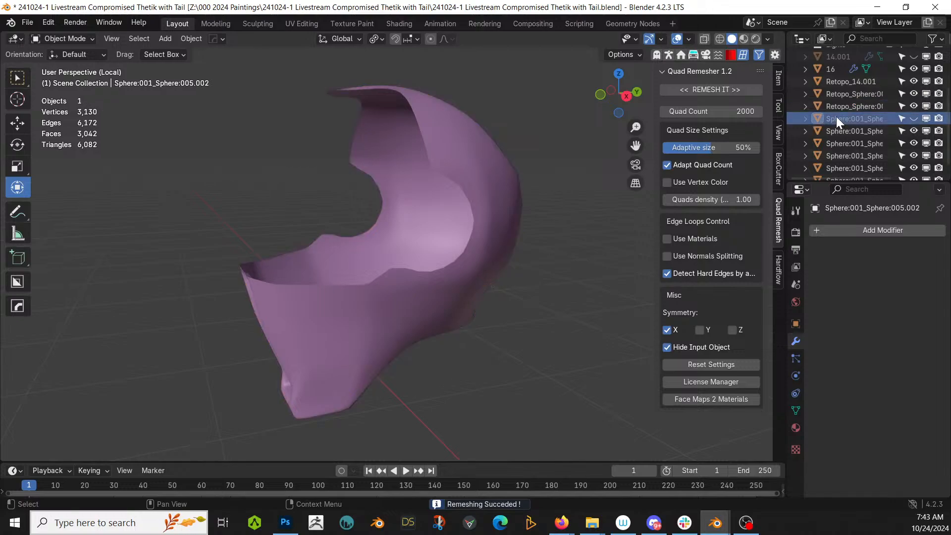
pyautogui.press('x')
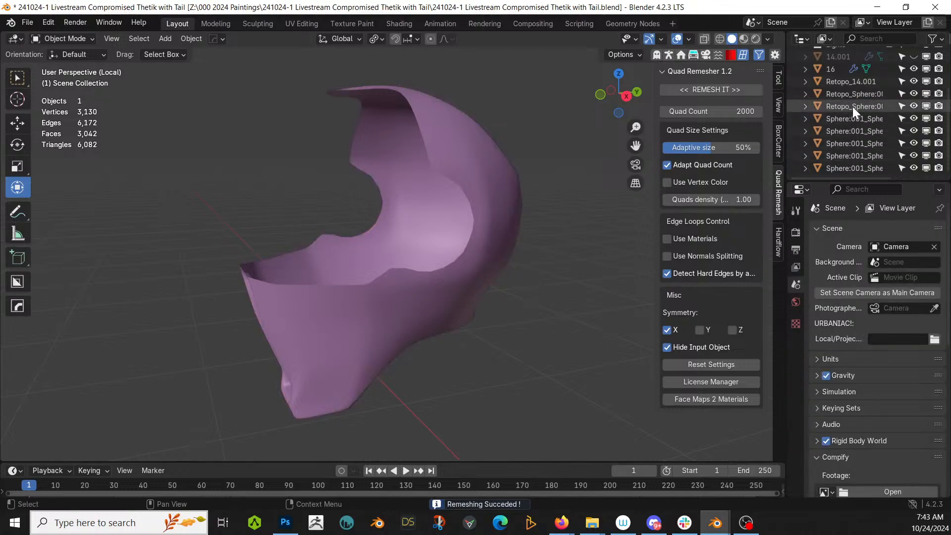
pyautogui.click(852, 106)
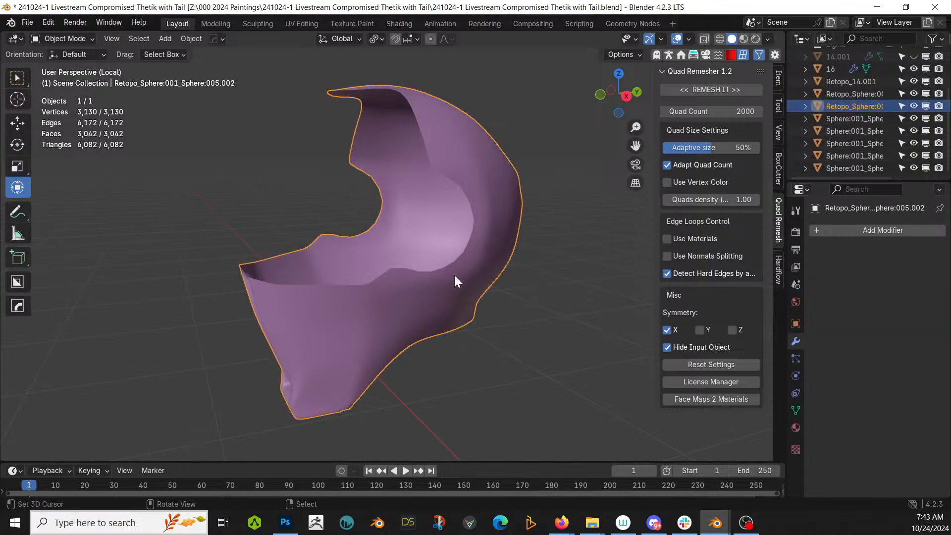
pyautogui.press('KP_Divide')
# Isolate the helmet's green chin guard and remesh it with a quad count of 1000 and X symmetry.
pyautogui.click(845, 117)
pyautogui.press('KP_Divide')
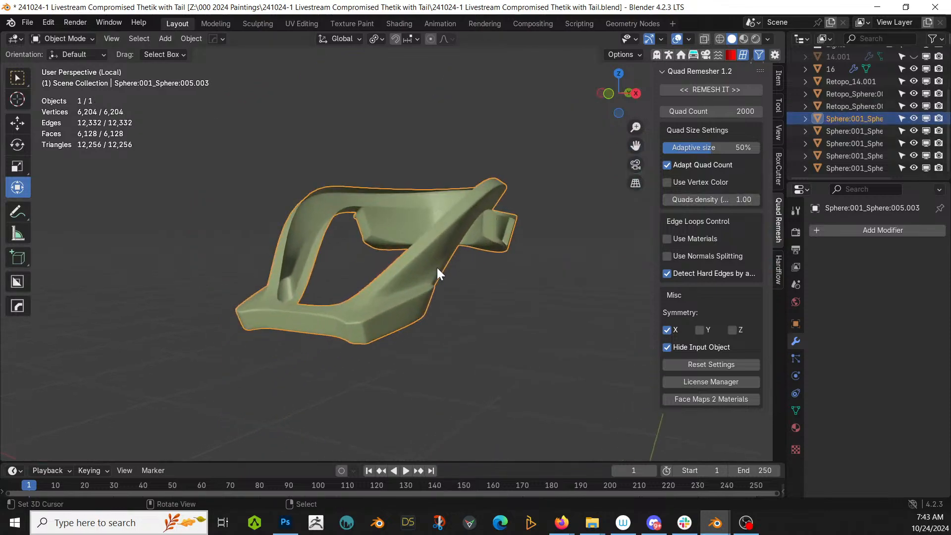
pyautogui.click(724, 113)
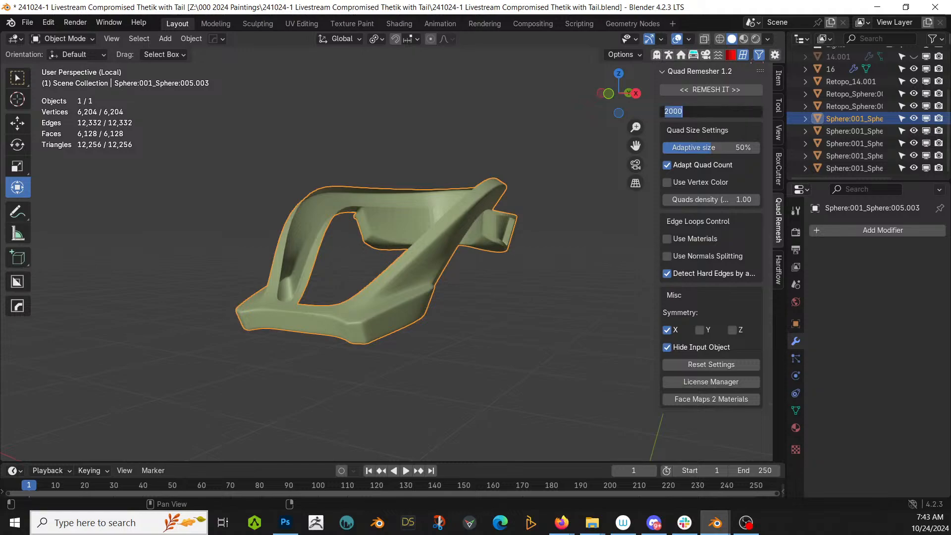
pyautogui.write('1000')
pyautogui.press('Return')
pyautogui.click(719, 89)
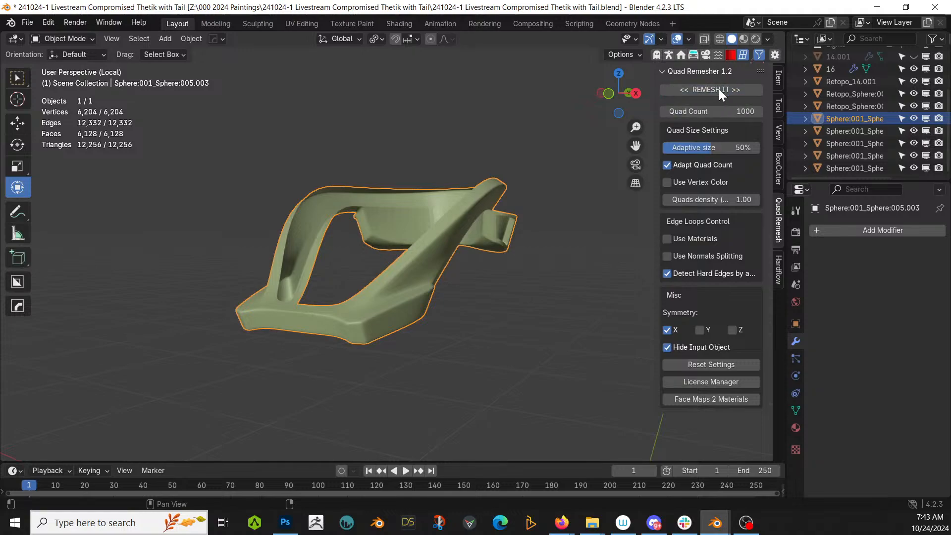
# Delete the chin guard's hidden original and exit local view.
pyautogui.click(854, 132)
pyautogui.press('Delete')
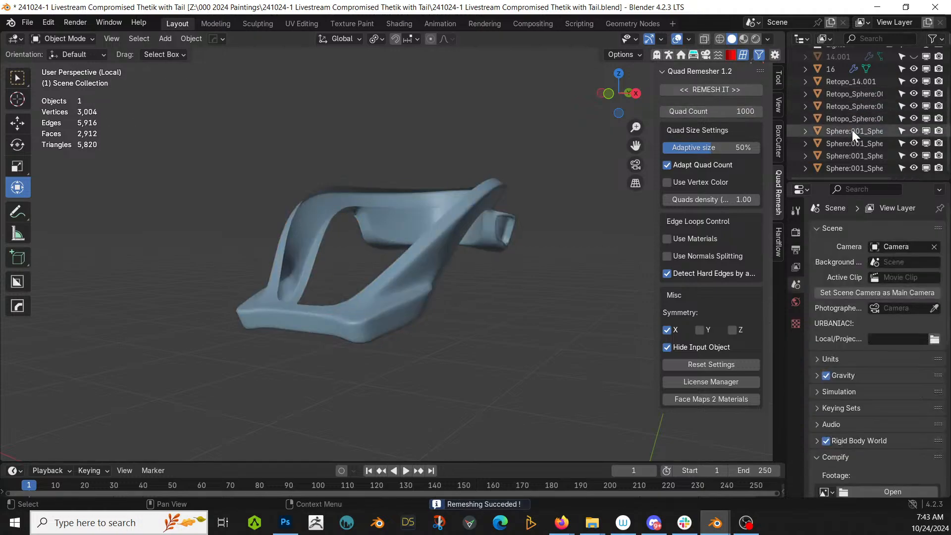
pyautogui.press('KP_Divide')
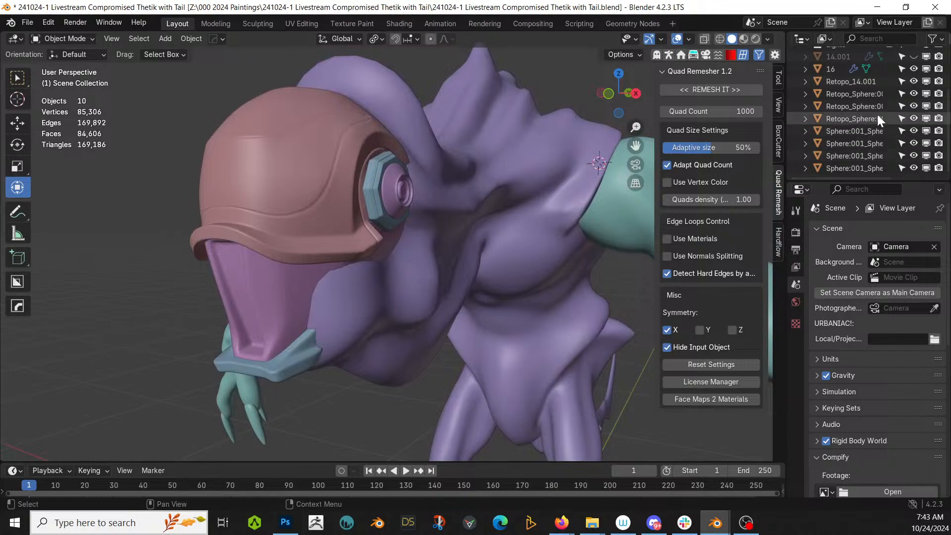
# Isolate the faceted ring on the side of the helmet, inspect its mesh, and try remeshing it at 1000 quads.
pyautogui.click(878, 118)
pyautogui.click(868, 130)
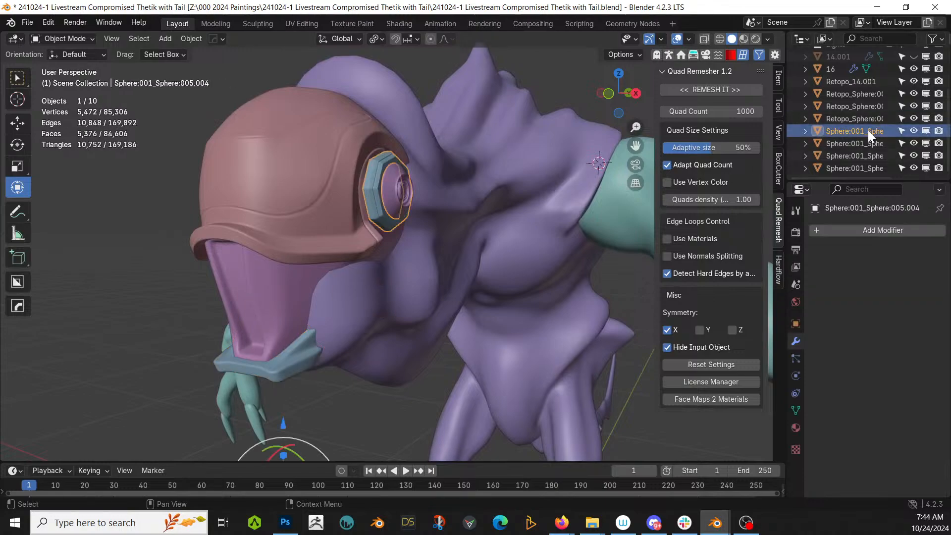
pyautogui.press('KP_Divide')
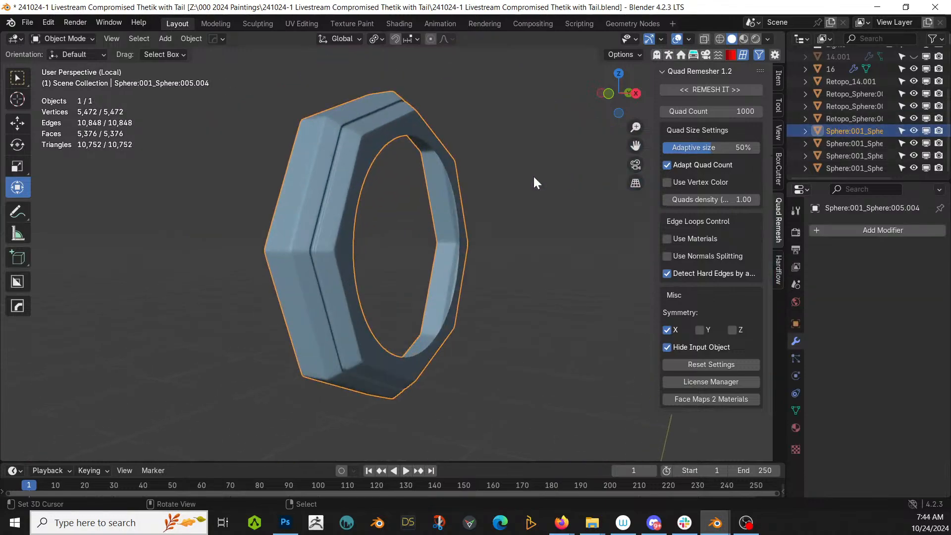
pyautogui.moveTo(491, 204); pyautogui.dragTo(455, 218, button='middle')
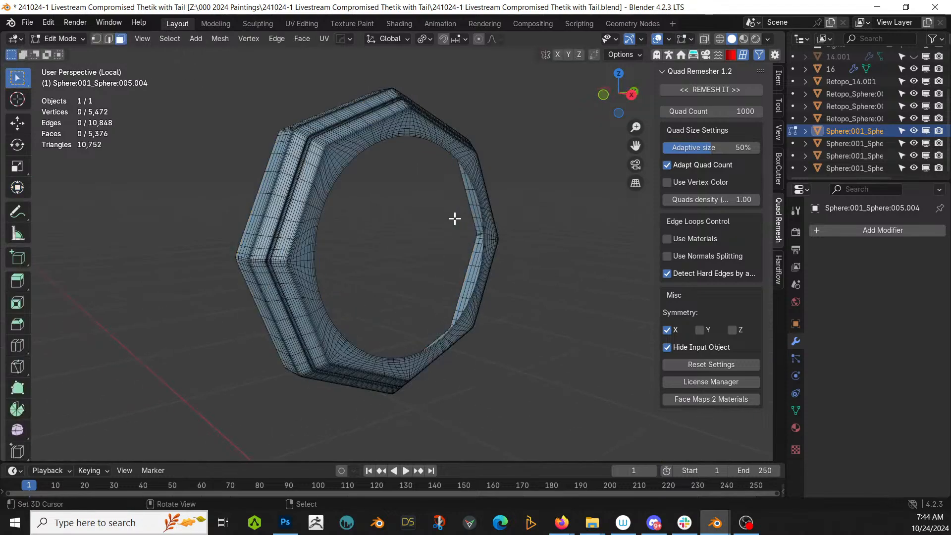
pyautogui.click(718, 89)
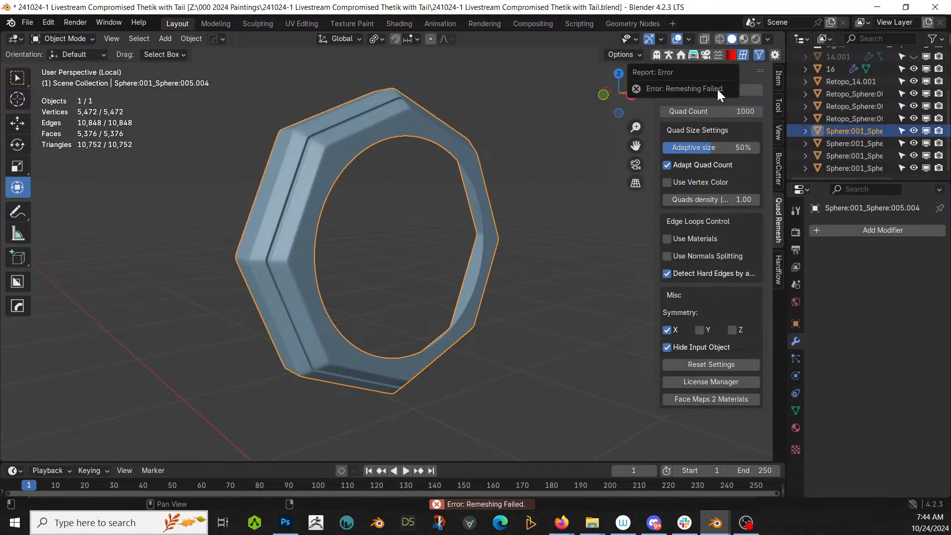
# Select all of the ring's faces in Edit Mode, retry the remesh at 1000 quads, and return to Object Mode.
pyautogui.moveTo(625, 104); pyautogui.dragTo(480, 152)
pyautogui.press('Tab')
pyautogui.press('a')
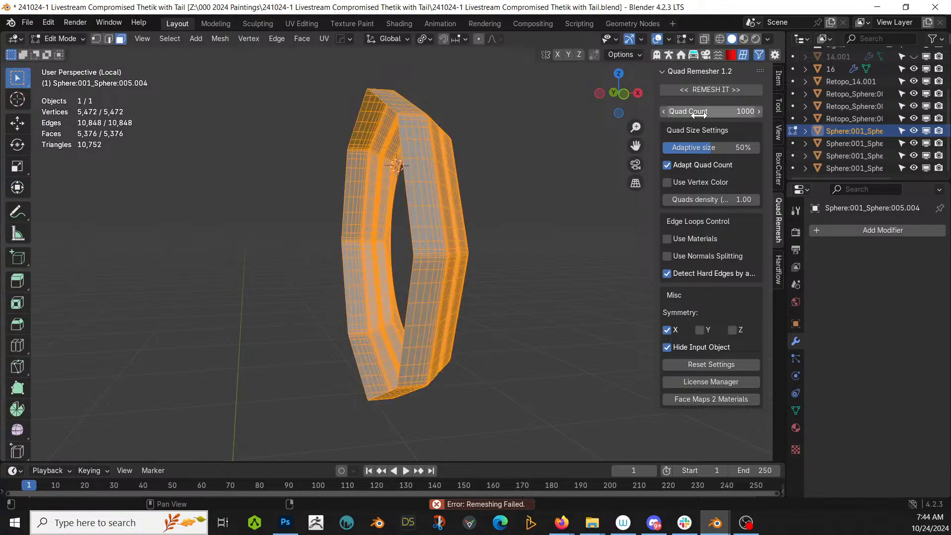
pyautogui.click(723, 90)
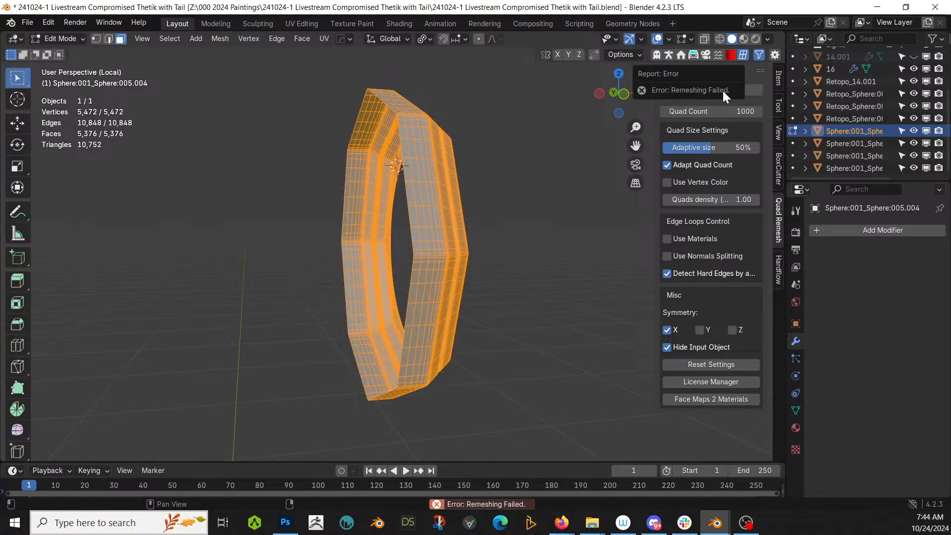
pyautogui.press('Tab')
pyautogui.moveTo(505, 187); pyautogui.dragTo(390, 215, button='middle')
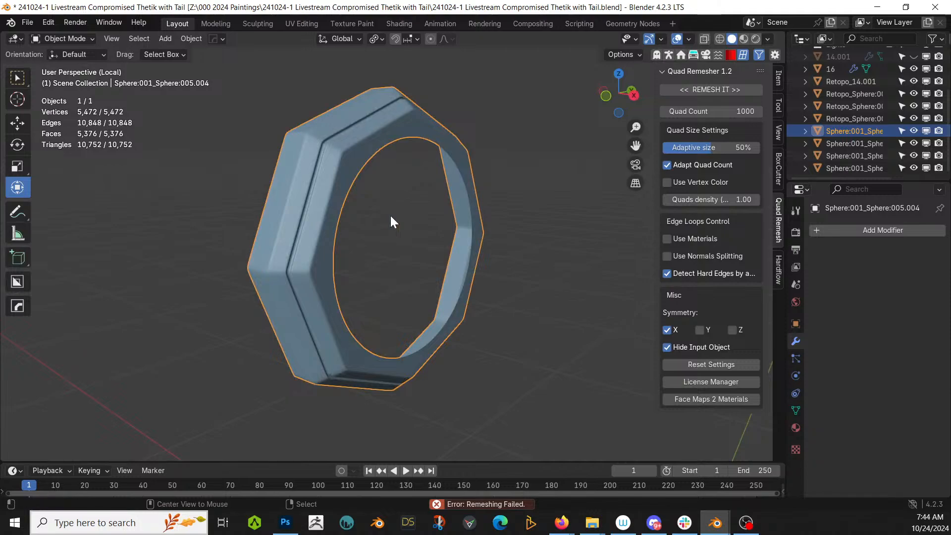
# Show face orientation and examine the ring's normals and open boundaries in Edit Mode.
pyautogui.hotkey('alt', 'v')
pyautogui.click(297, 228)
pyautogui.moveTo(374, 235); pyautogui.dragTo(331, 219, button='middle')
pyautogui.press('Tab')
pyautogui.scroll(3, 369, 242)
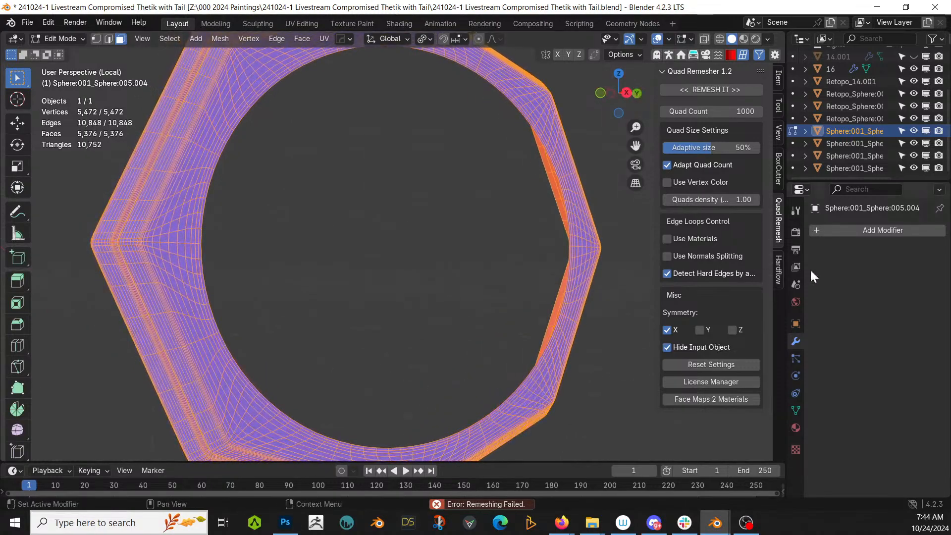
pyautogui.scroll(-2, 619, 298)
pyautogui.scroll(-3, 619, 298)
pyautogui.moveTo(530, 289); pyautogui.dragTo(605, 318, button='middle')
pyautogui.scroll(3, 515, 301)
# Select the boundary edge loop of the ring's octagonal opening and fill it with a face.
pyautogui.press('2')
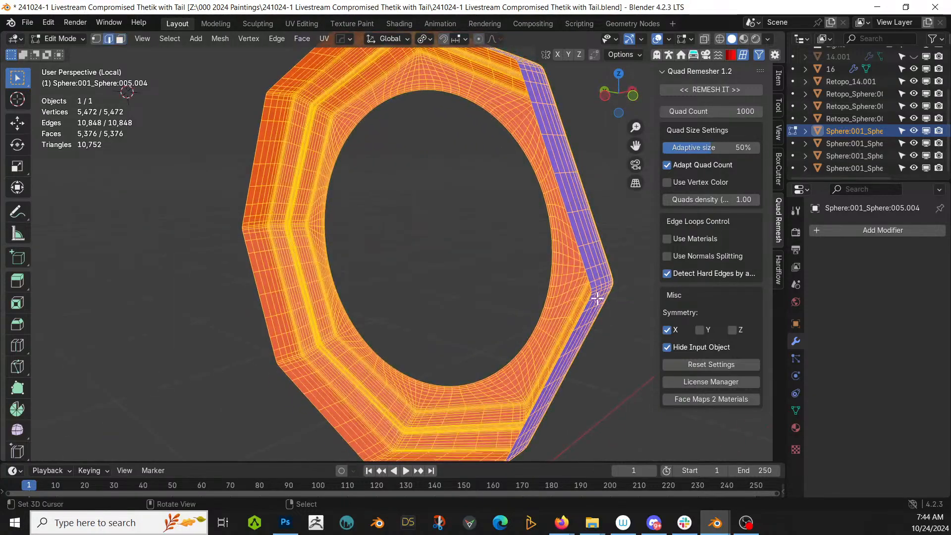
pyautogui.hotkey('alt', 'a')
pyautogui.keyDown('alt'); pyautogui.click(585, 263); pyautogui.keyUp('alt')
pyautogui.press('f')
pyautogui.moveTo(584, 263); pyautogui.dragTo(365, 302, button='middle')
pyautogui.scroll(3, 292, 319)
pyautogui.moveTo(293, 318); pyautogui.dragTo(119, 348, button='middle')
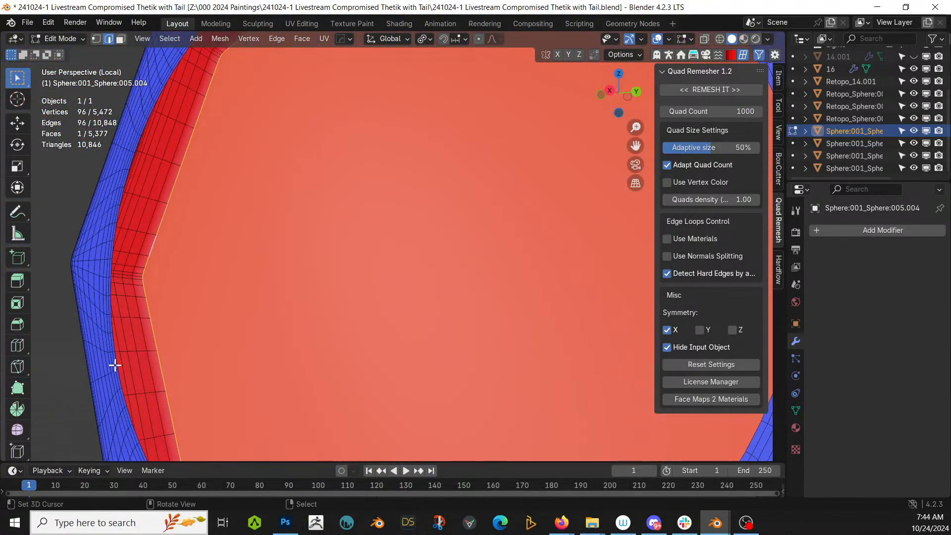
# Select the edge loop around the ring's circular opening and fill it with a face.
pyautogui.click(114, 362)
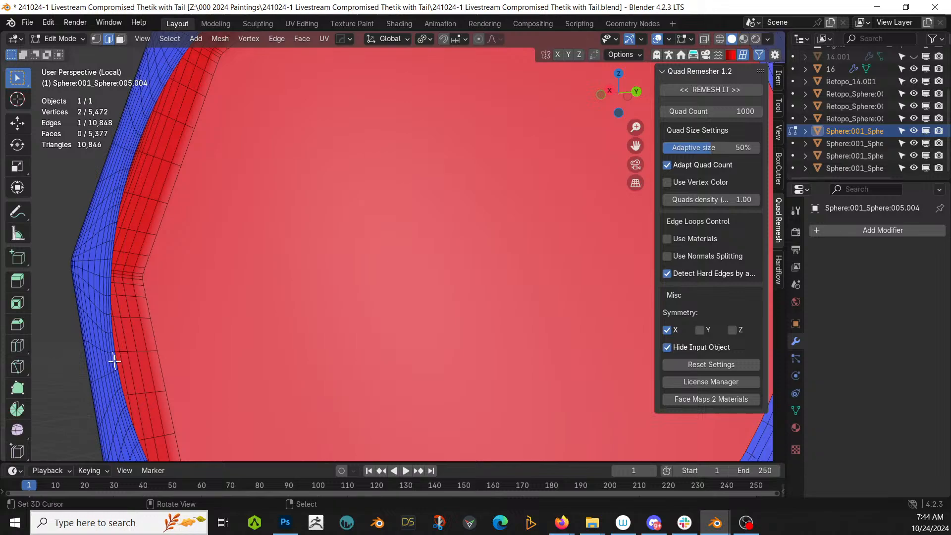
pyautogui.press('KP_Decimal')
pyautogui.keyDown('alt'); pyautogui.click(415, 259); pyautogui.keyUp('alt')
pyautogui.press('f')
pyautogui.scroll(-6, 415, 260)
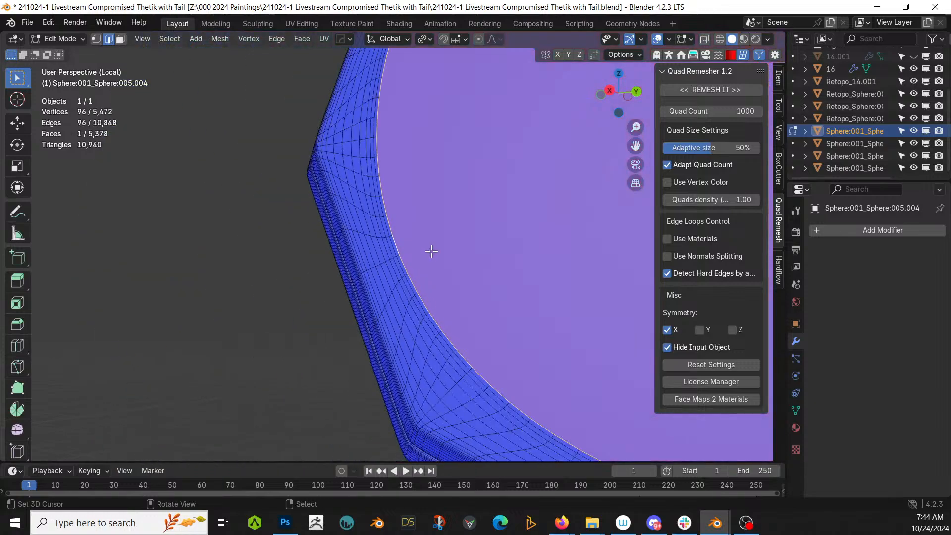
# Return to Object Mode and remesh the capped ring with a quad count of 1000 and X symmetry.
pyautogui.press('Tab')
pyautogui.moveTo(457, 238); pyautogui.dragTo(550, 223, button='middle')
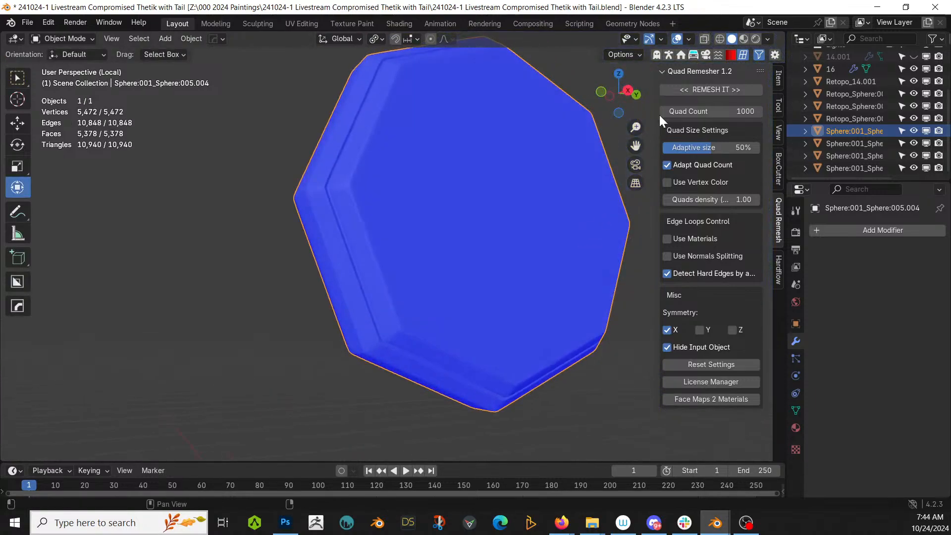
pyautogui.click(680, 89)
pyautogui.moveTo(523, 172); pyautogui.dragTo(530, 207, button='middle')
# Inspect the remeshed ring's topology in Edit Mode, exit local view, and delete the hidden original ring.
pyautogui.press('KP_Divide')
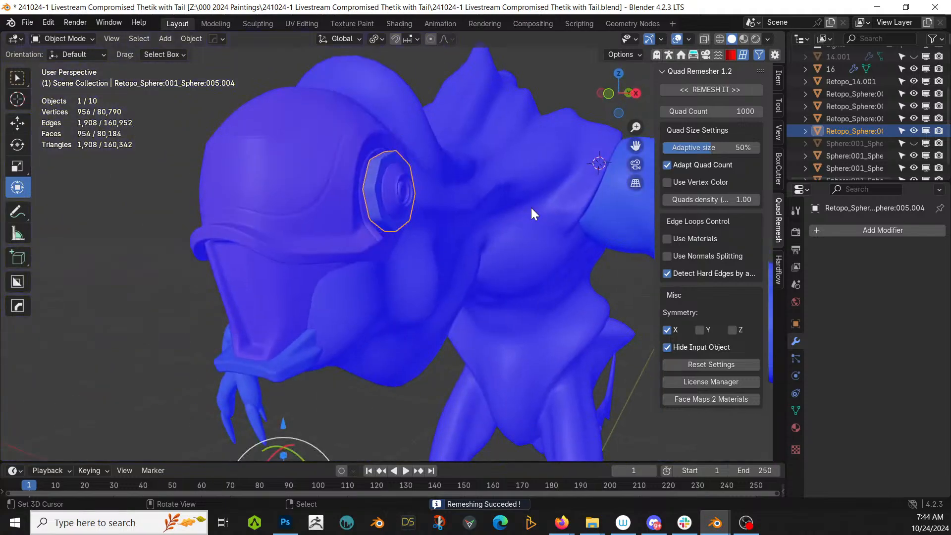
pyautogui.press('KP_Divide')
pyautogui.press('Tab')
pyautogui.moveTo(437, 238); pyautogui.dragTo(420, 254, button='middle')
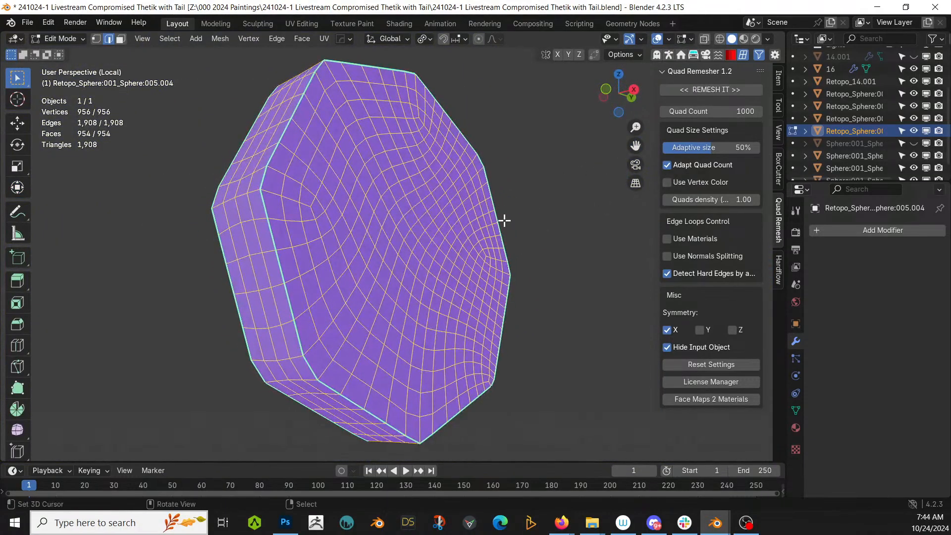
pyautogui.press('KP_Divide')
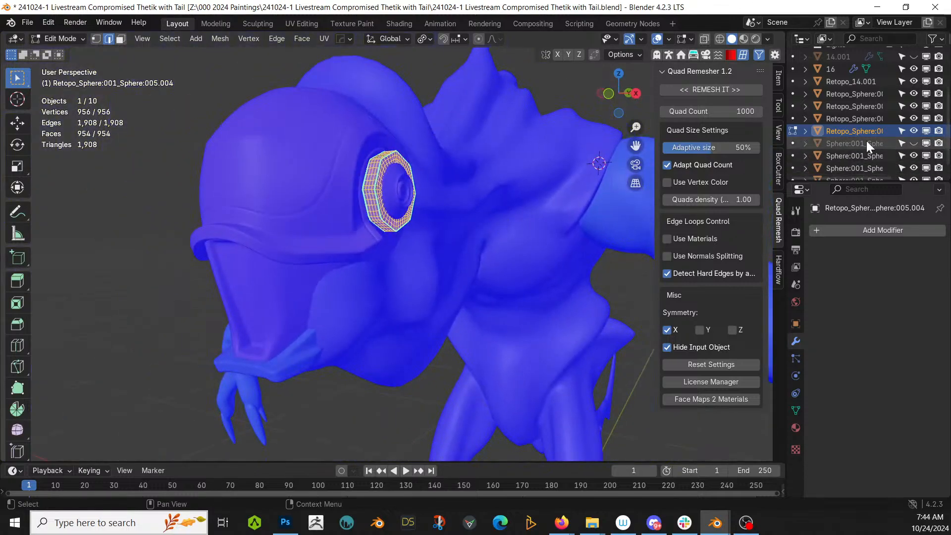
pyautogui.press('Delete')
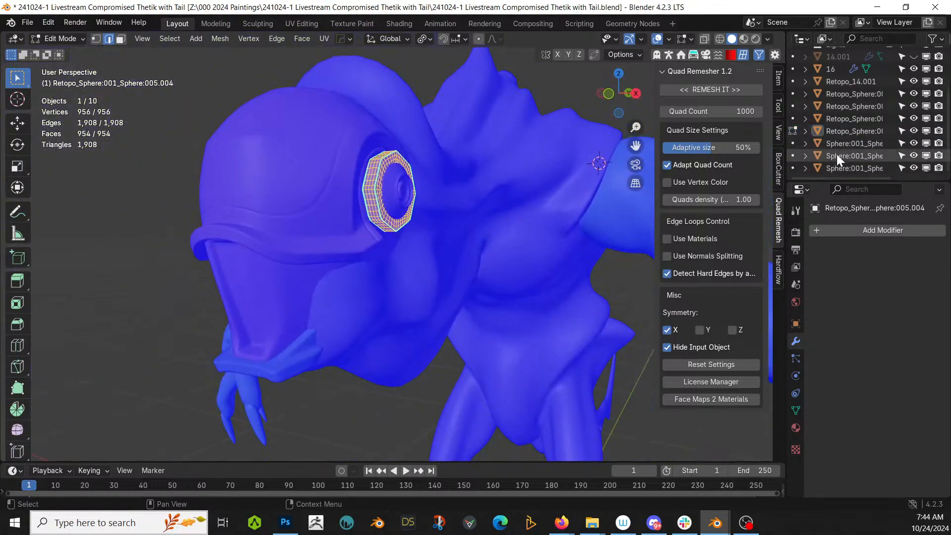
# Switch to Object Mode and delete the original matching ring on the opposite side of the helmet.
pyautogui.click(848, 145)
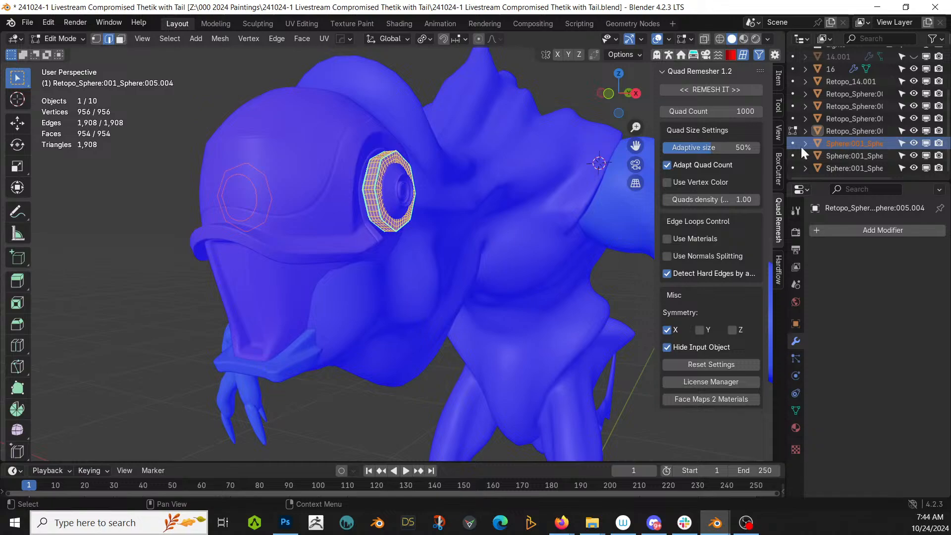
pyautogui.click(825, 144)
pyautogui.press('Tab')
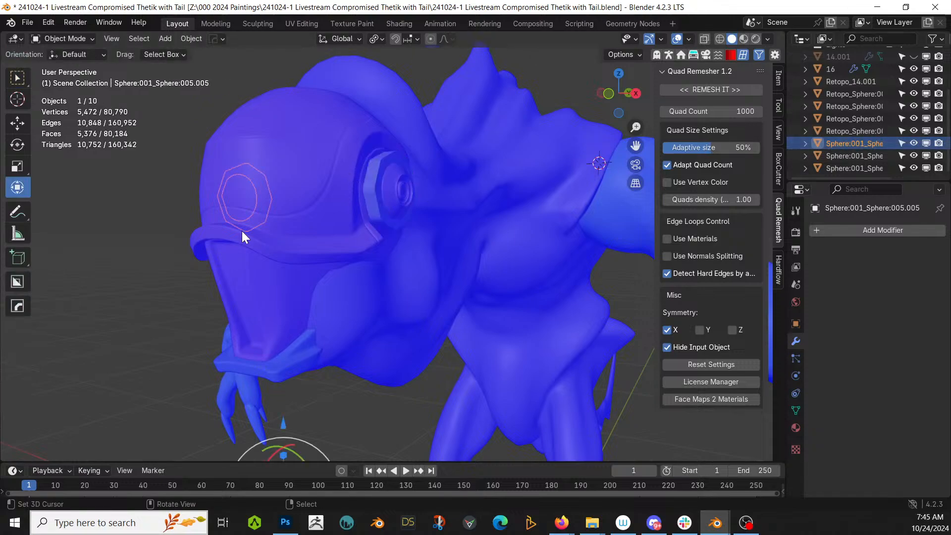
pyautogui.moveTo(387, 174); pyautogui.dragTo(450, 228, button='middle')
pyautogui.press('x')
pyautogui.click(452, 203)
# Mirror the remeshed ring across the X axis using the helmet's upper shell as the mirror reference.
pyautogui.rightClick(487, 254)
pyautogui.keyDown('shift'); pyautogui.rightClick(418, 253); pyautogui.keyUp('shift')
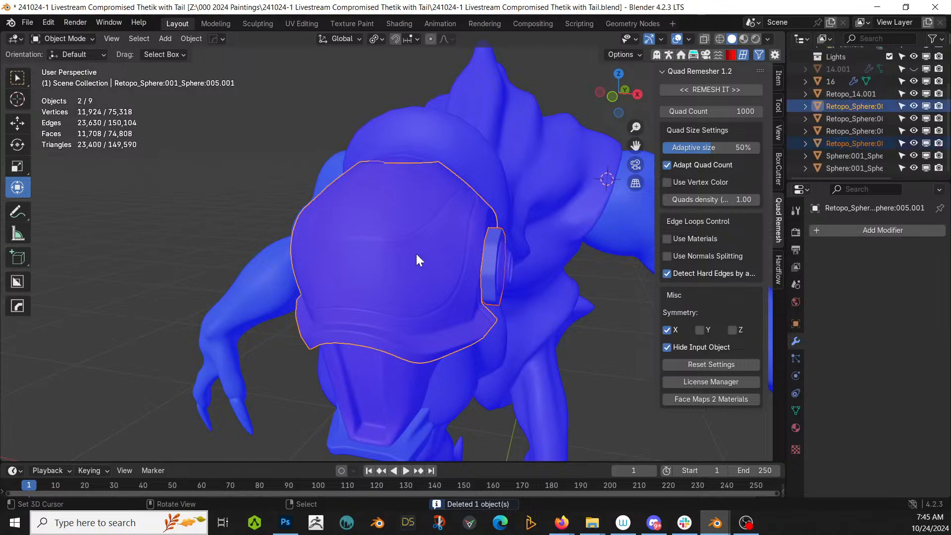
pyautogui.hotkey('alt', 'x')
pyautogui.scroll(-5, 419, 303)
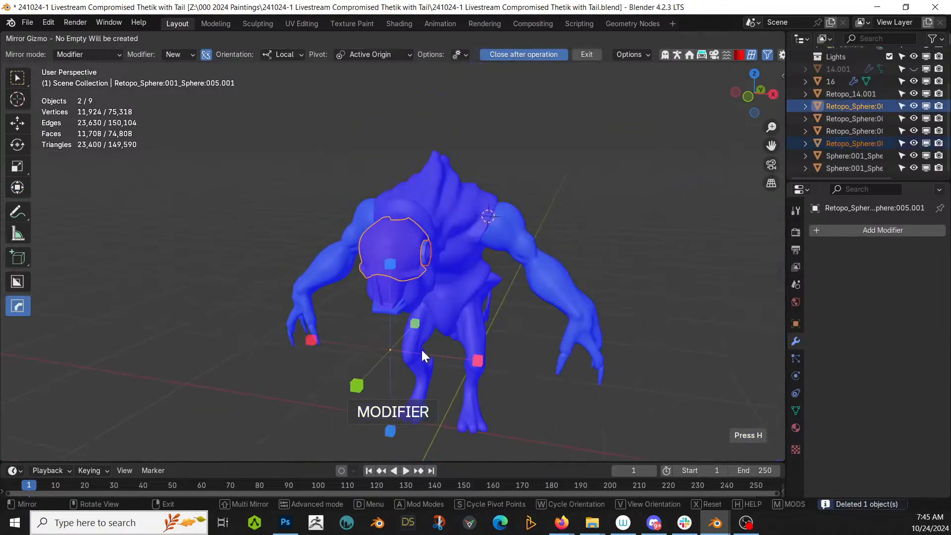
pyautogui.click(478, 362)
# Delete the original round disc on the opposite side of the helmet.
pyautogui.scroll(6, 474, 333)
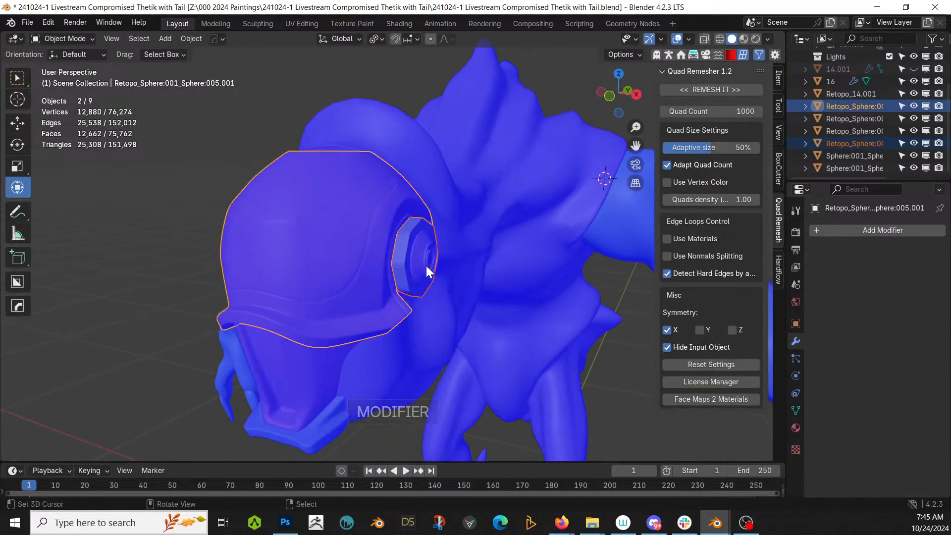
pyautogui.rightClick(420, 252)
pyautogui.moveTo(420, 253); pyautogui.dragTo(463, 254, button='middle')
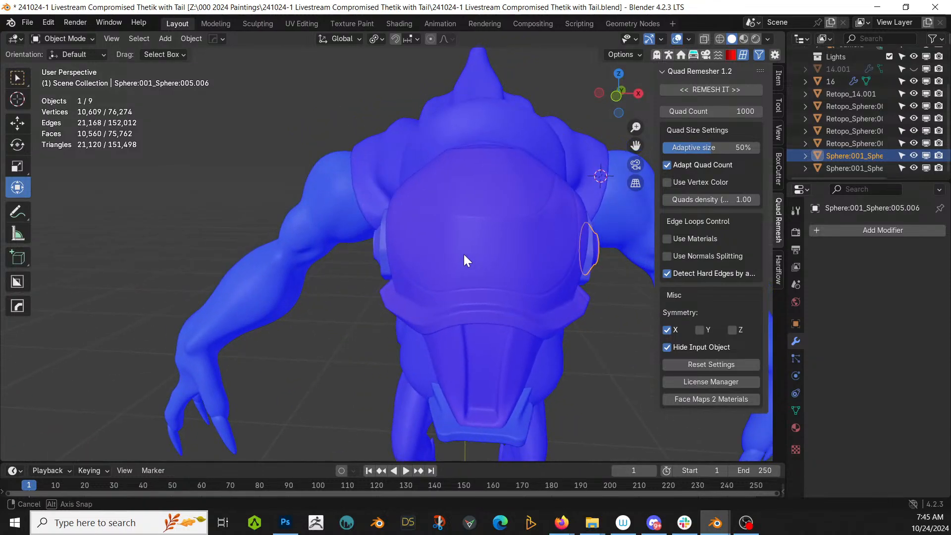
pyautogui.rightClick(372, 246)
pyautogui.press('x')
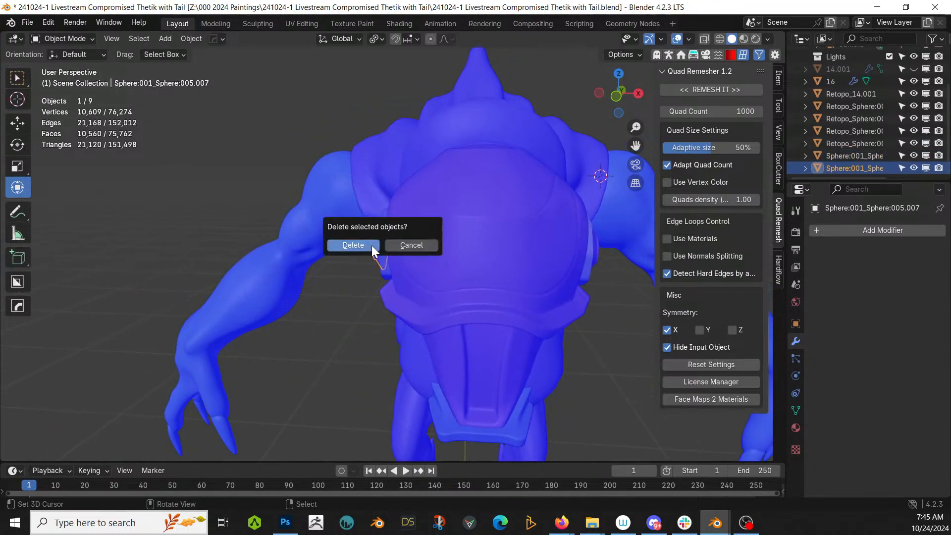
pyautogui.click(353, 245)
# Isolate the remaining side disc in local view and switch the viewport shading to random object colours.
pyautogui.moveTo(446, 251); pyautogui.dragTo(504, 250, button='middle')
pyautogui.rightClick(508, 256)
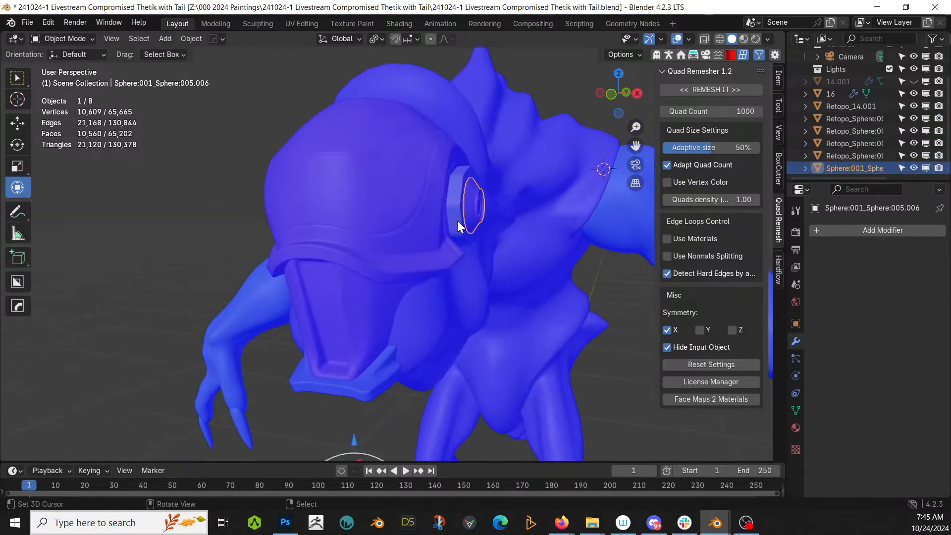
pyautogui.press('KP_Divide')
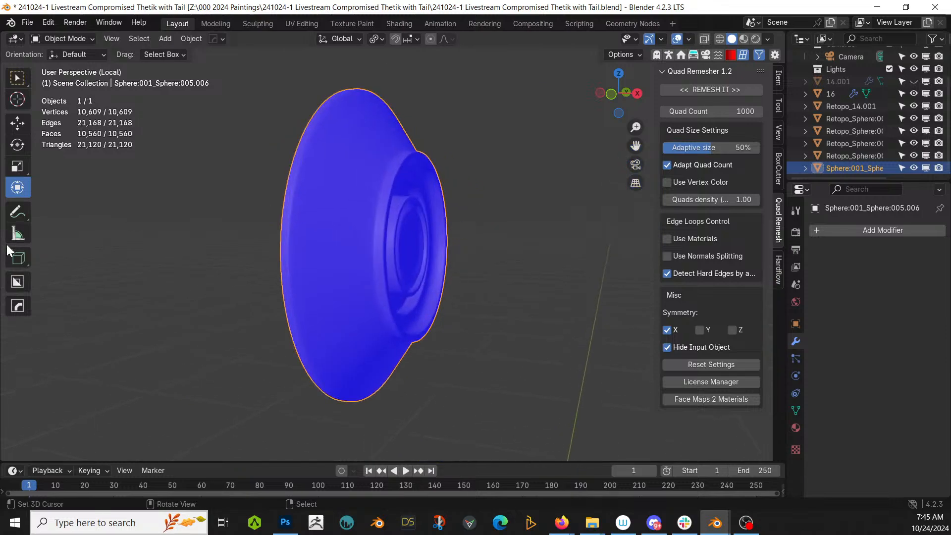
pyautogui.press('q')
pyautogui.click(207, 275)
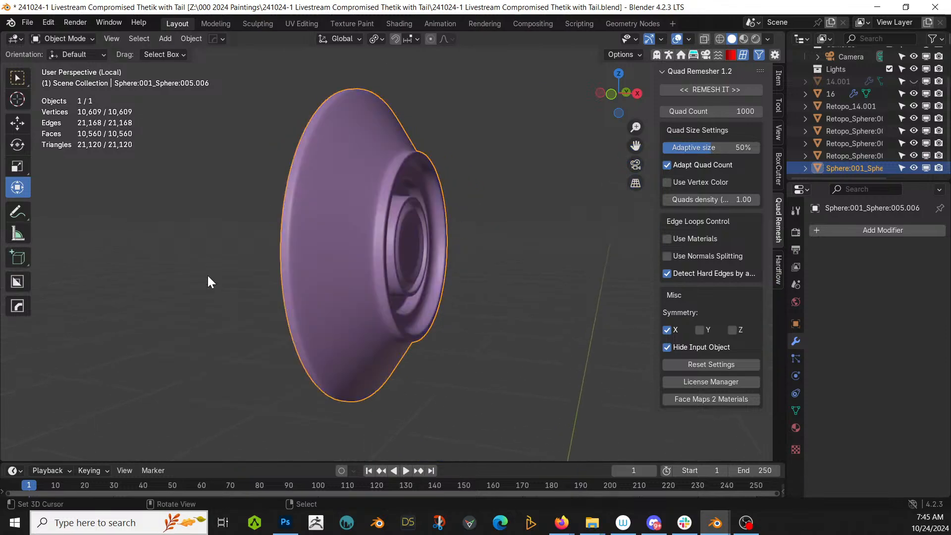
# Try to remesh the disc, and fill its open back boundary loop with a face in Edit Mode.
pyautogui.click(724, 90)
pyautogui.moveTo(297, 237); pyautogui.dragTo(448, 248, button='middle')
pyautogui.press('Tab')
pyautogui.scroll(2, 458, 236)
pyautogui.scroll(1, 449, 248)
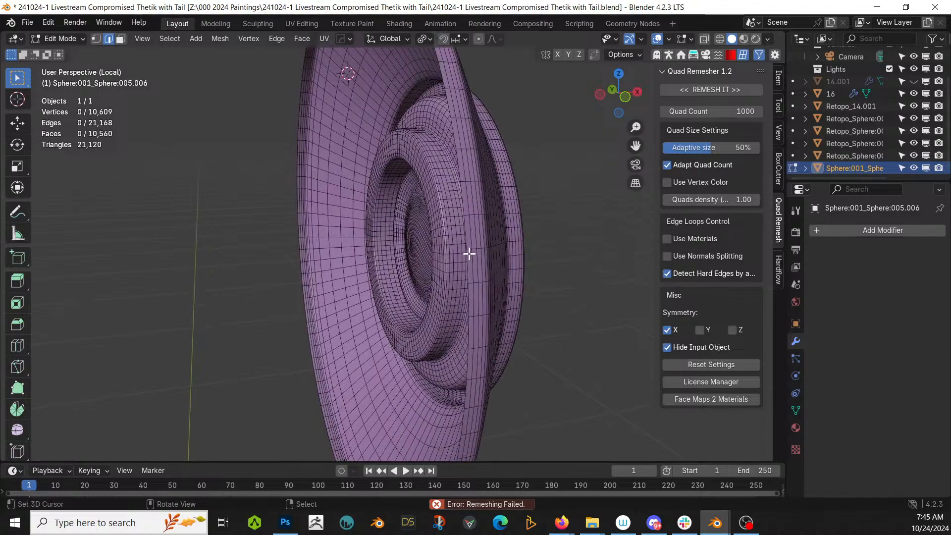
pyautogui.keyDown('alt'); pyautogui.rightClick(466, 243); pyautogui.keyUp('alt')
pyautogui.press('f')
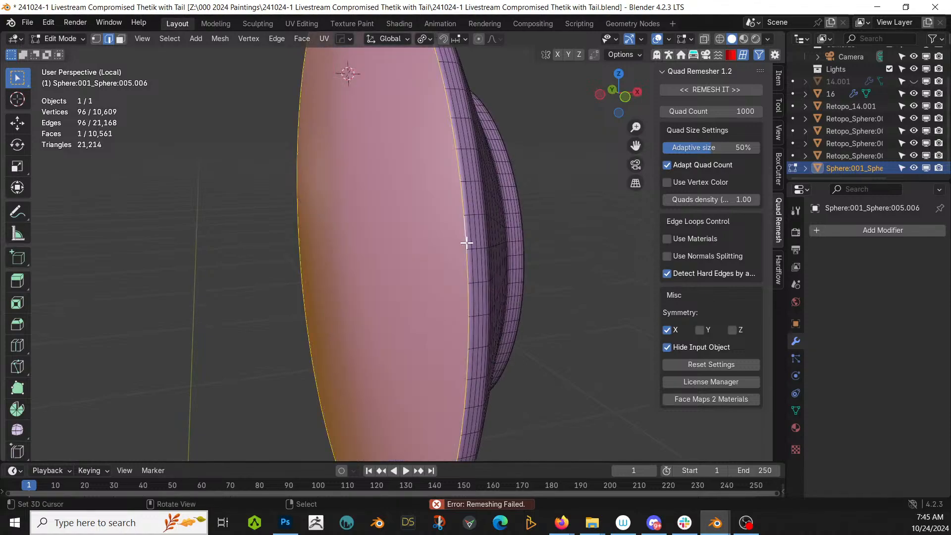
# Try remeshing the capped disc with a quad count of 1000 and X symmetry, and undo the remesh.
pyautogui.press('Tab')
pyautogui.click(707, 89)
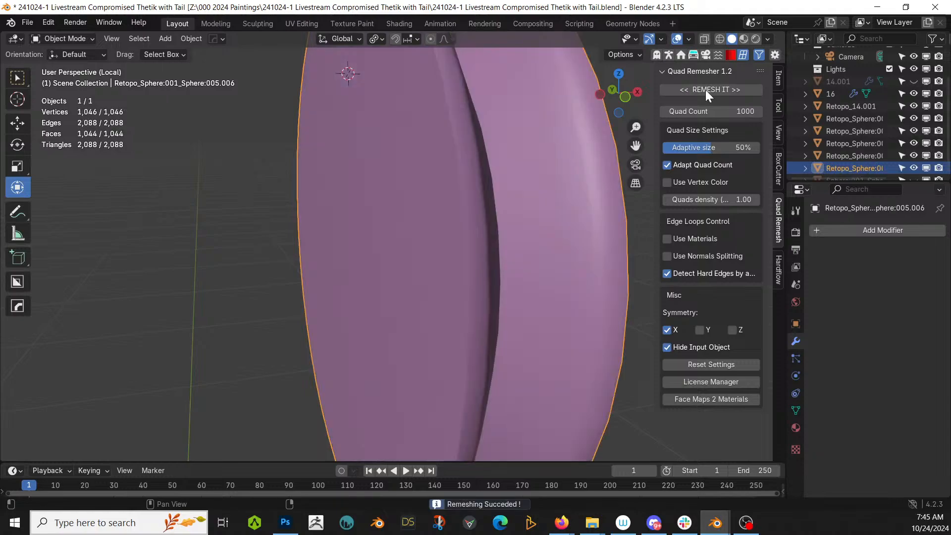
pyautogui.scroll(-4, 395, 215)
pyautogui.moveTo(395, 216); pyautogui.dragTo(358, 225, button='middle')
pyautogui.hotkey('ctrl', 'z')
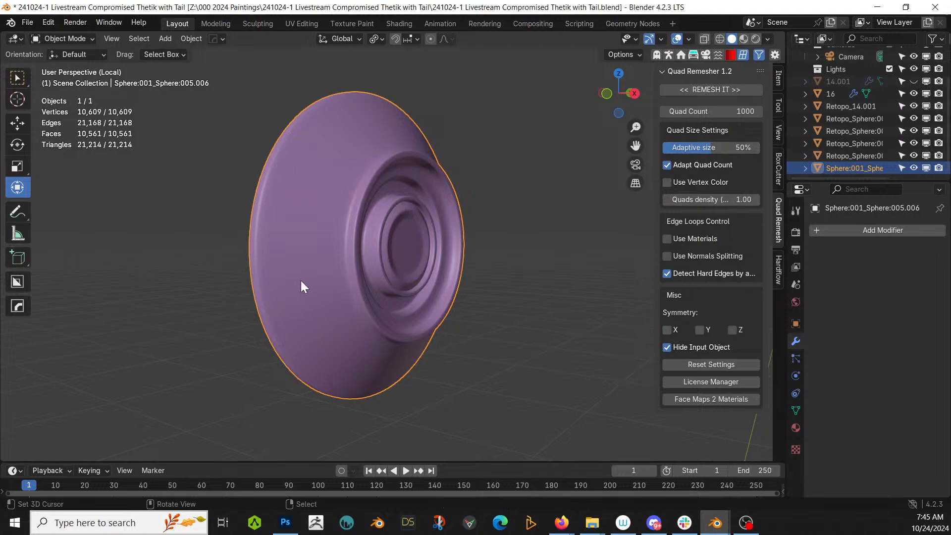
# Remesh the capped disc with a quad count of 1000 and no symmetry, and exit local view.
pyautogui.moveTo(373, 283); pyautogui.dragTo(427, 281, button='middle')
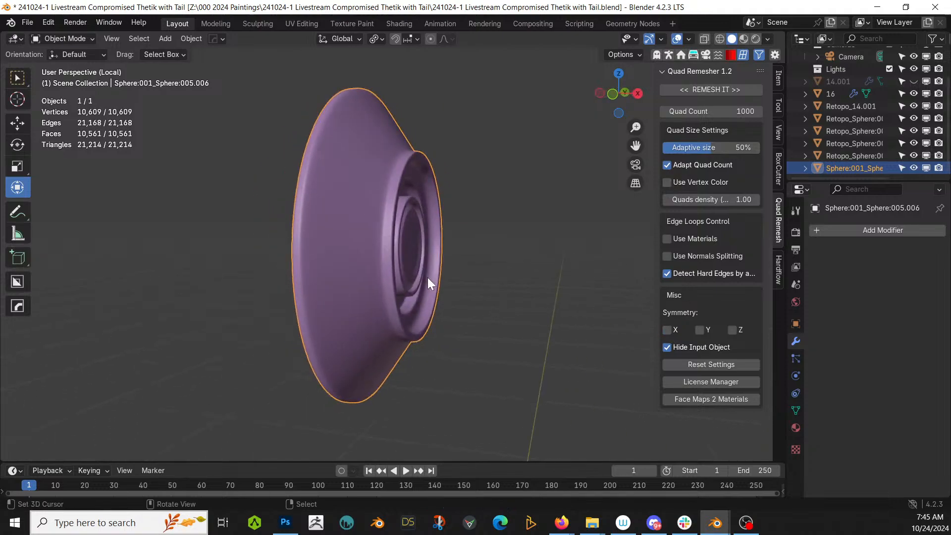
pyautogui.click(691, 90)
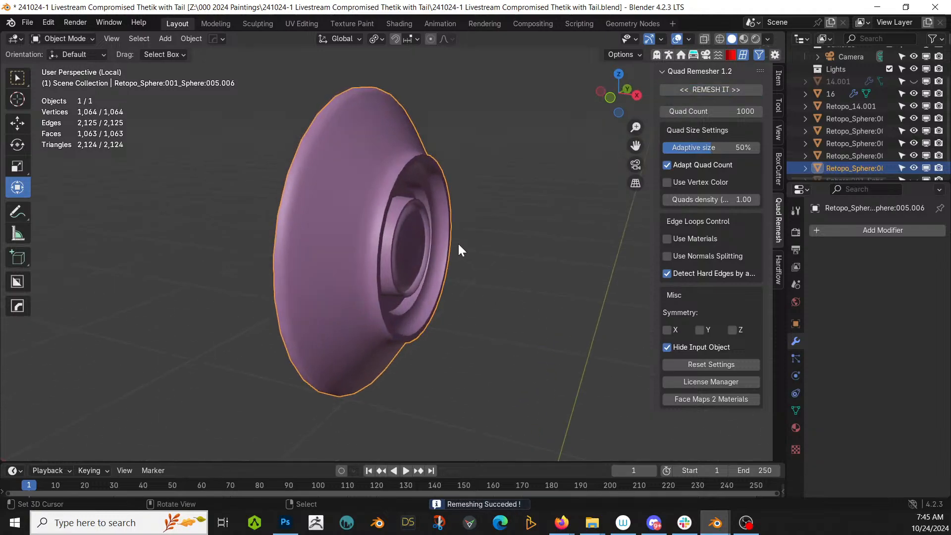
pyautogui.press('KP_Divide')
pyautogui.moveTo(459, 243); pyautogui.dragTo(548, 279, button='middle')
pyautogui.scroll(4, 403, 251)
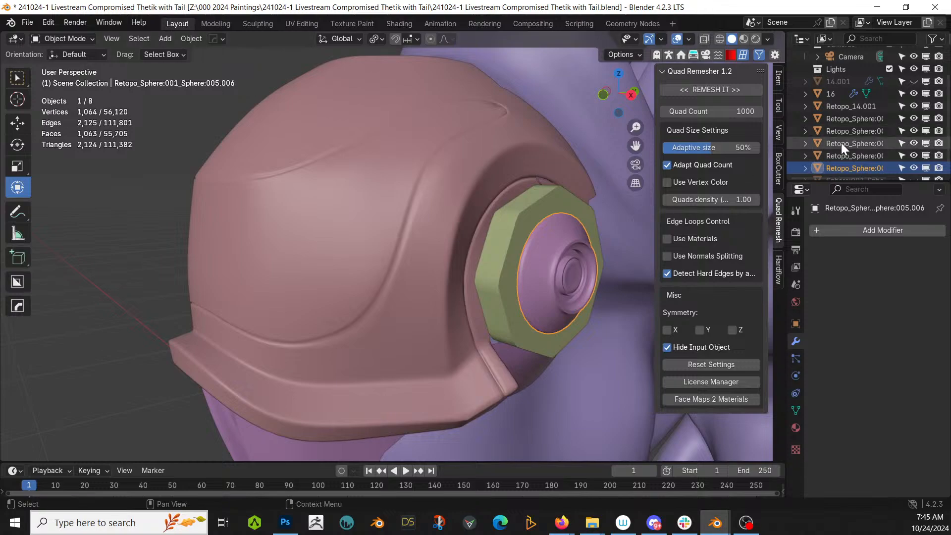
# Delete the hidden original disc and the hidden original body object 14.001 from the scene.
pyautogui.scroll(-1, 842, 138)
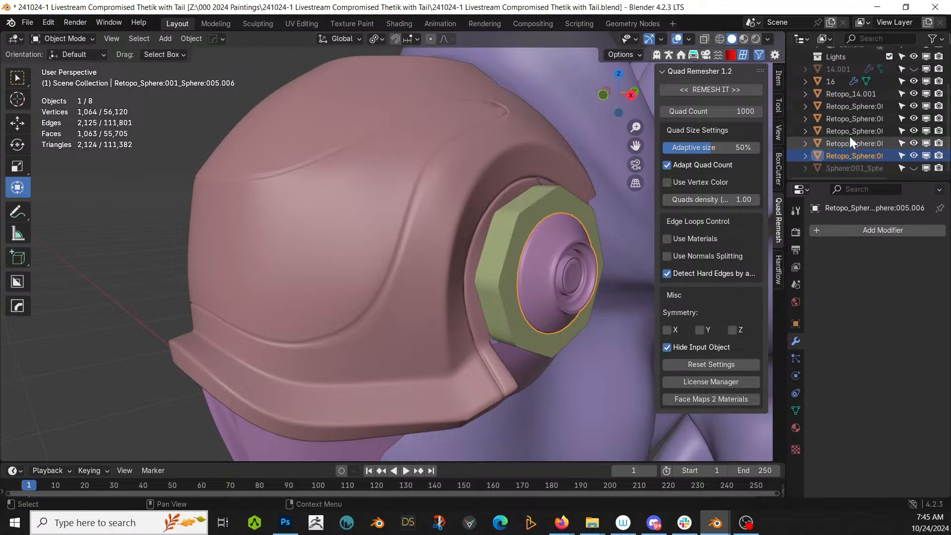
pyautogui.click(846, 168)
pyautogui.scroll(1, 843, 86)
pyautogui.click(841, 81)
pyautogui.press('Delete')
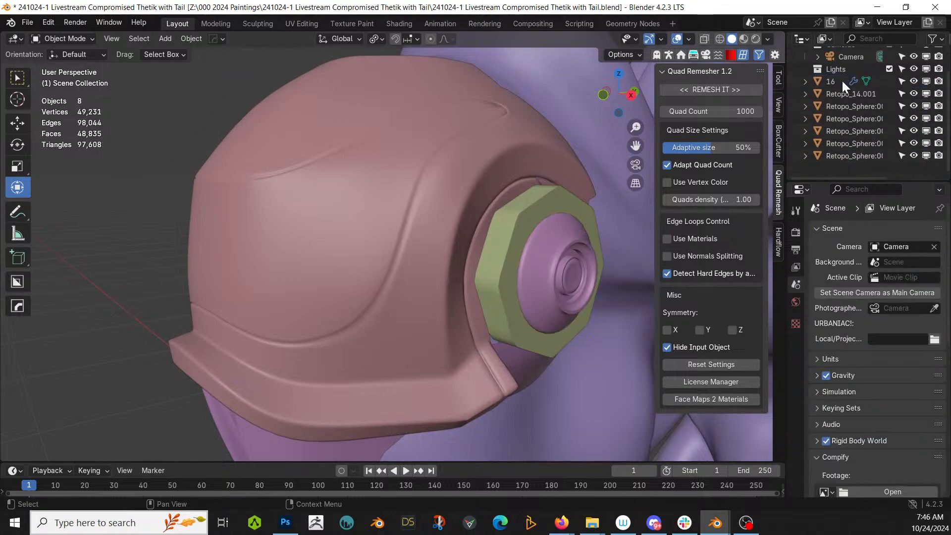
# Mirror the remeshed disc across the X axis using the helmet's upper shell as reference, and save the file.
pyautogui.moveTo(539, 213); pyautogui.dragTo(356, 209, button='middle')
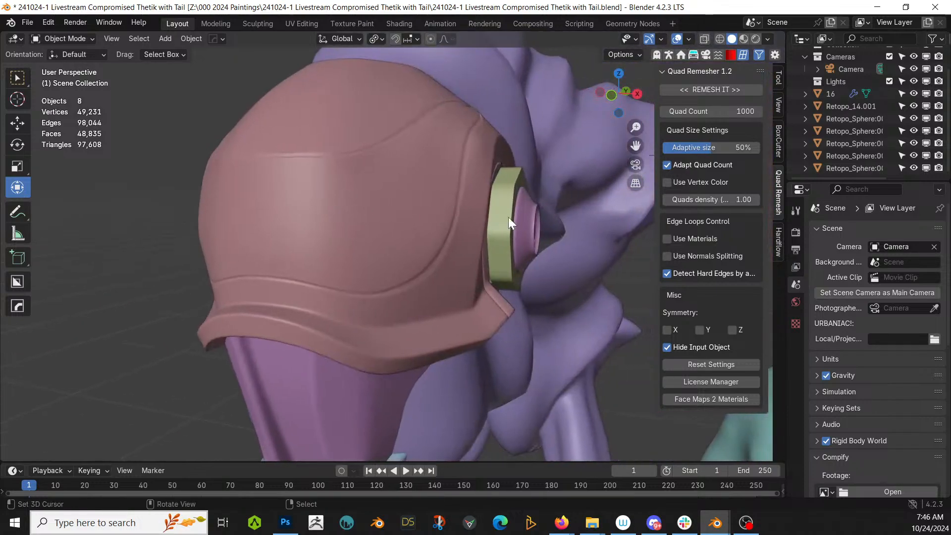
pyautogui.click(525, 222)
pyautogui.keyDown('shift'); pyautogui.click(363, 197); pyautogui.keyUp('shift')
pyautogui.hotkey('alt', 'x')
pyautogui.scroll(-6, 377, 218)
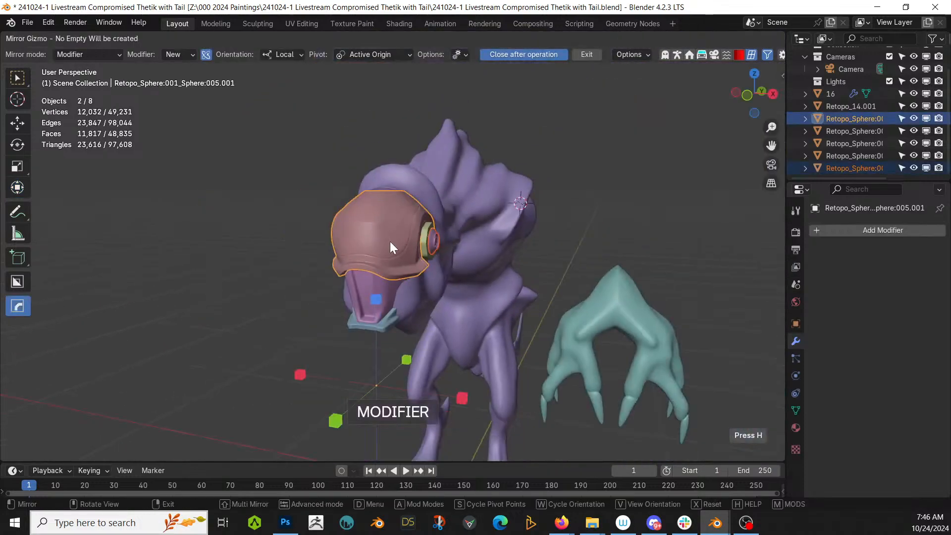
pyautogui.click(461, 397)
pyautogui.moveTo(462, 397); pyautogui.dragTo(420, 309, button='middle')
pyautogui.hotkey('ctrl', 's')
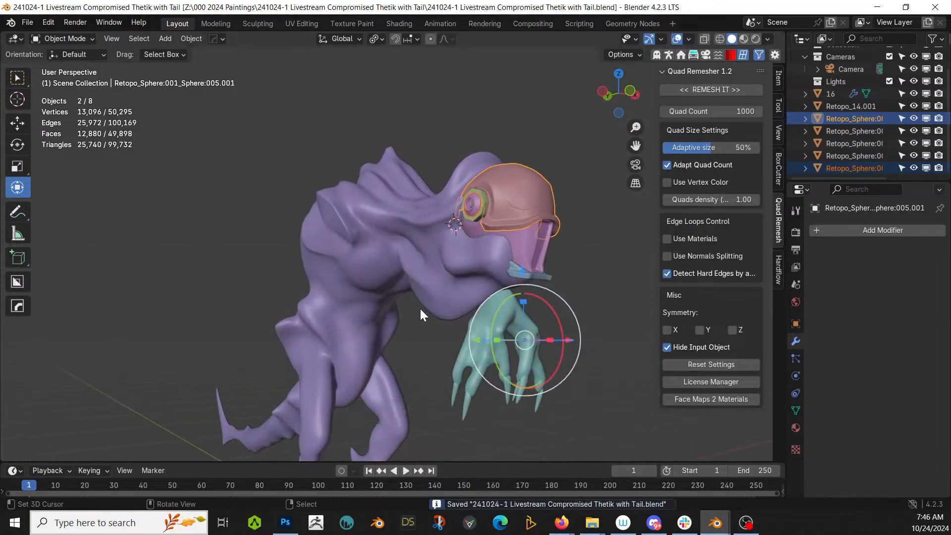
# Set the body as the mirror object of the arm's mirror modifier and save the file.
pyautogui.moveTo(411, 295); pyautogui.dragTo(488, 329, button='middle')
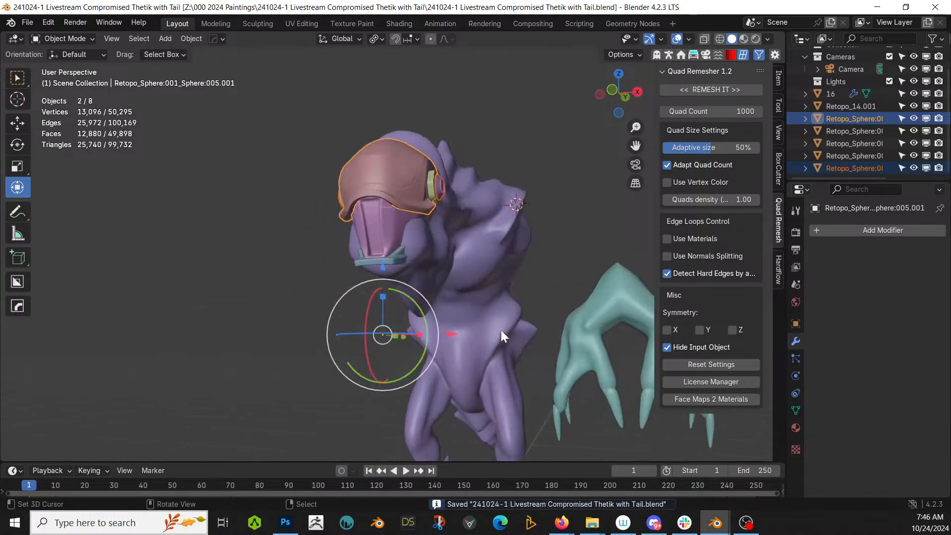
pyautogui.click(629, 307)
pyautogui.click(922, 340)
pyautogui.click(501, 224)
pyautogui.moveTo(501, 224); pyautogui.dragTo(525, 236, button='middle')
pyautogui.hotkey('ctrl', 's')
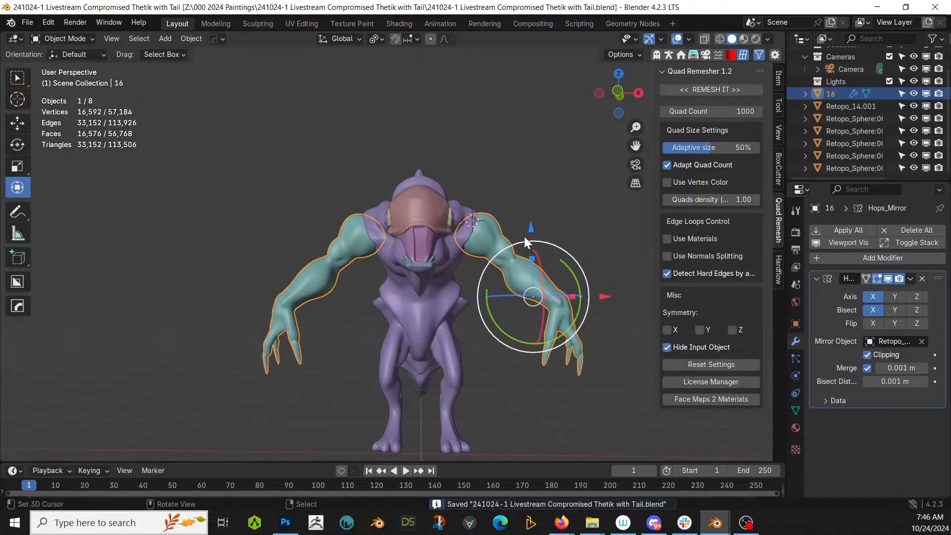
# Isolate the remeshed body in local view and open it in Edit Mode.
pyautogui.moveTo(473, 258); pyautogui.dragTo(435, 188, button='middle')
pyautogui.scroll(6, 424, 245)
pyautogui.moveTo(385, 242); pyautogui.dragTo(779, 158, button='middle')
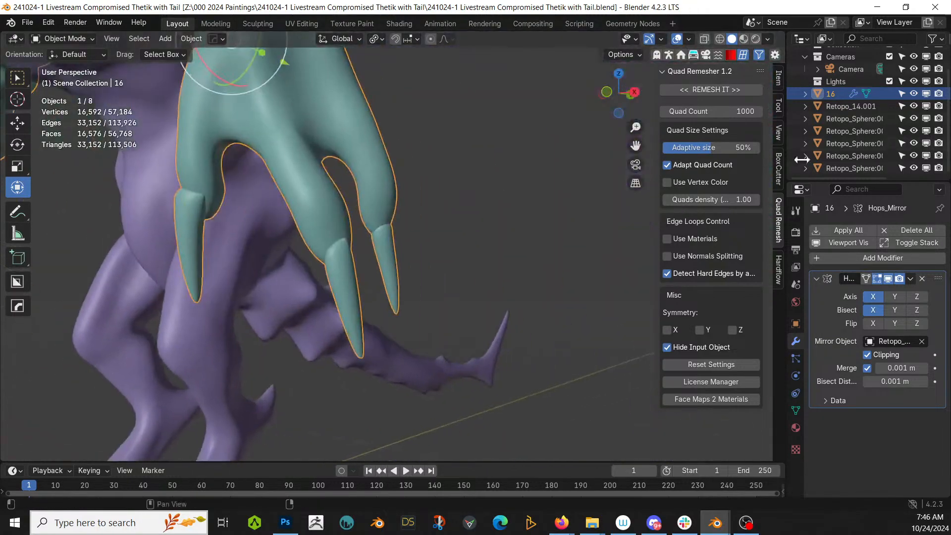
pyautogui.moveTo(329, 194); pyautogui.dragTo(376, 195, button='middle')
pyautogui.keyDown('shift'); pyautogui.moveTo(175, 168); pyautogui.dragTo(354, 200, button='middle'); pyautogui.keyUp('shift')
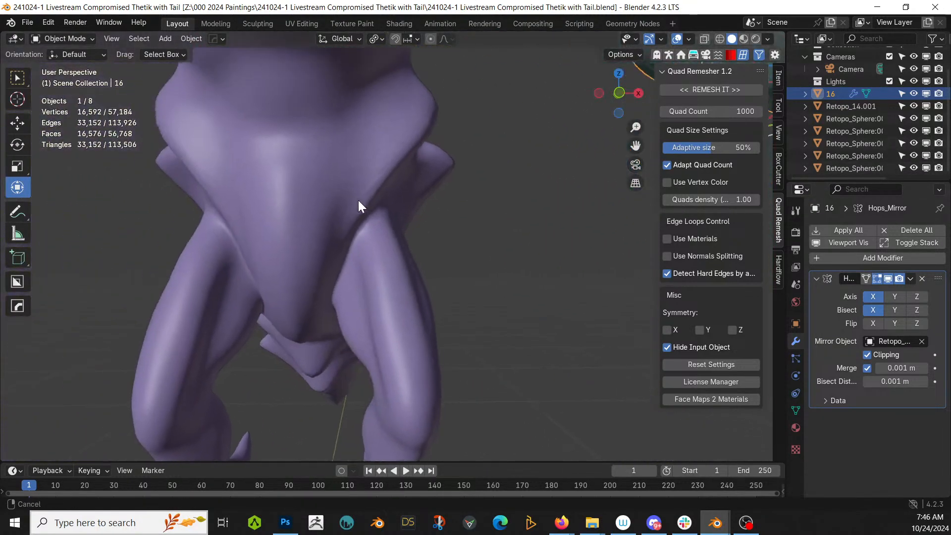
pyautogui.rightClick(341, 198)
pyautogui.press('KP_Divide')
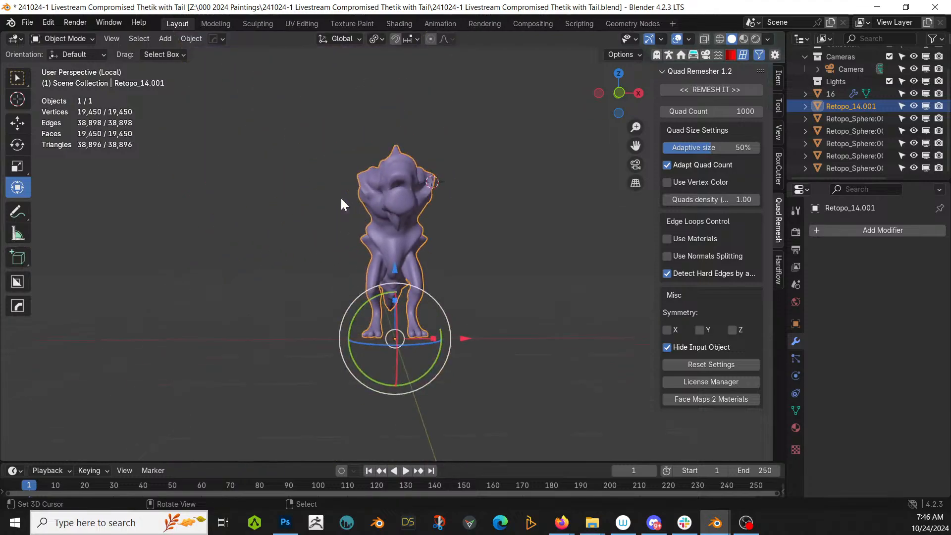
pyautogui.press('Tab')
pyautogui.scroll(5, 316, 196)
pyautogui.moveTo(316, 196); pyautogui.dragTo(384, 232, button='middle')
# Examine how the face loops run around both of the creature's thighs in face select mode.
pyautogui.press('3')
pyautogui.rightClick(421, 262)
pyautogui.keyDown('alt'); pyautogui.rightClick(421, 263); pyautogui.keyUp('alt')
pyautogui.rightClick(411, 263)
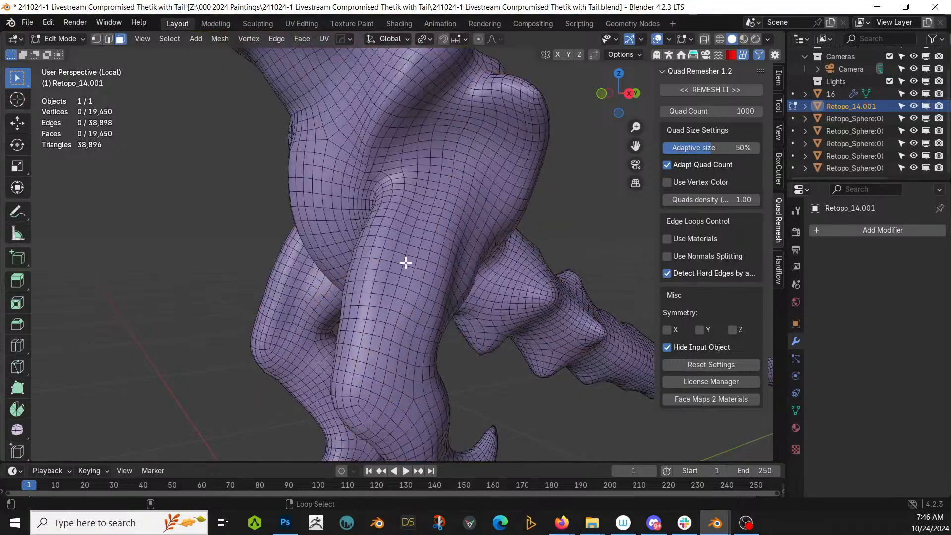
pyautogui.keyDown('alt'); pyautogui.rightClick(405, 259); pyautogui.keyUp('alt')
pyautogui.rightClick(403, 260)
pyautogui.moveTo(404, 261); pyautogui.dragTo(571, 309, button='middle')
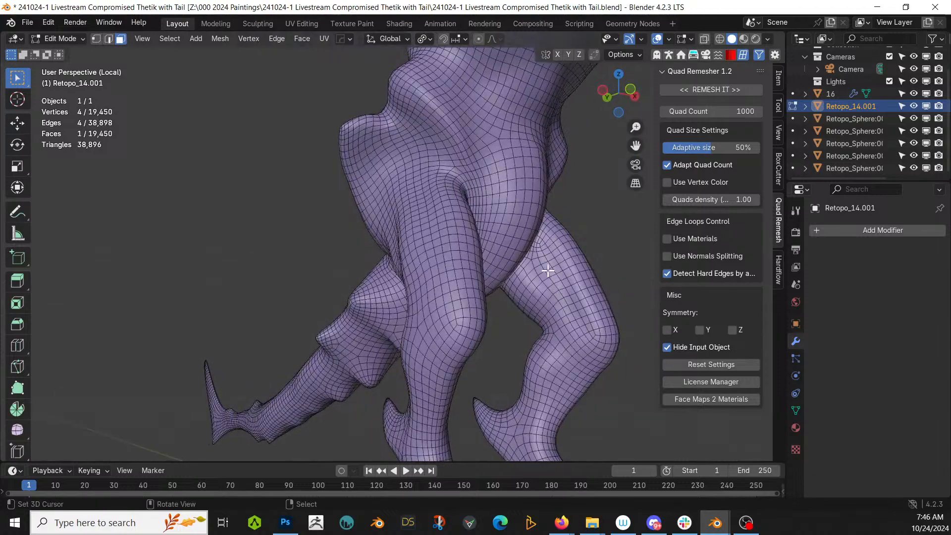
pyautogui.keyDown('alt'); pyautogui.rightClick(538, 266); pyautogui.keyUp('alt')
pyautogui.rightClick(534, 271)
pyautogui.keyDown('alt'); pyautogui.rightClick(542, 276); pyautogui.keyUp('alt')
pyautogui.rightClick(568, 319)
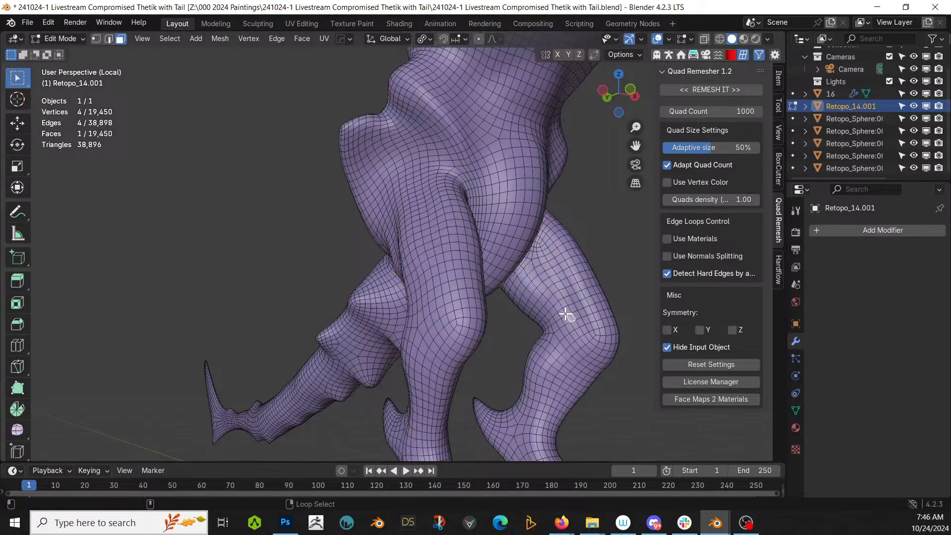
pyautogui.keyDown('alt'); pyautogui.rightClick(564, 309); pyautogui.keyUp('alt')
pyautogui.moveTo(564, 308); pyautogui.dragTo(271, 327, button='middle')
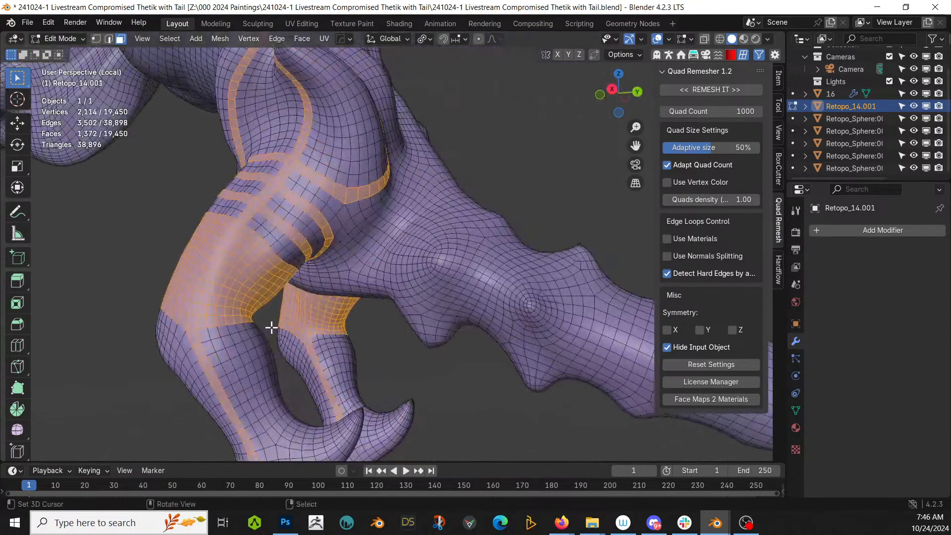
pyautogui.scroll(2, 264, 324)
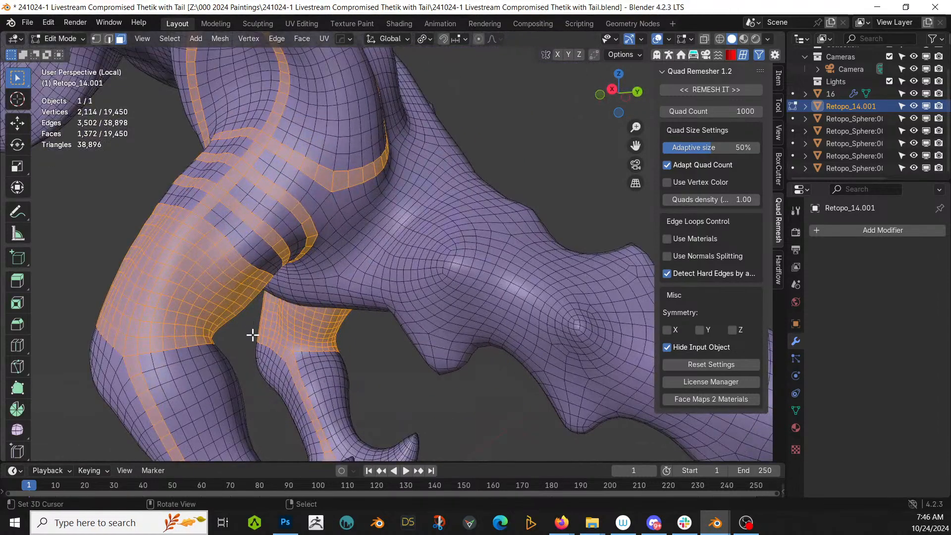
# Check an edge loop on the thigh in edge select mode, return to Object Mode and exit local view.
pyautogui.press('2')
pyautogui.rightClick(242, 336)
pyautogui.keyDown('alt'); pyautogui.keyDown('shift'); pyautogui.click(221, 268); pyautogui.keyUp('shift'); pyautogui.keyUp('alt')
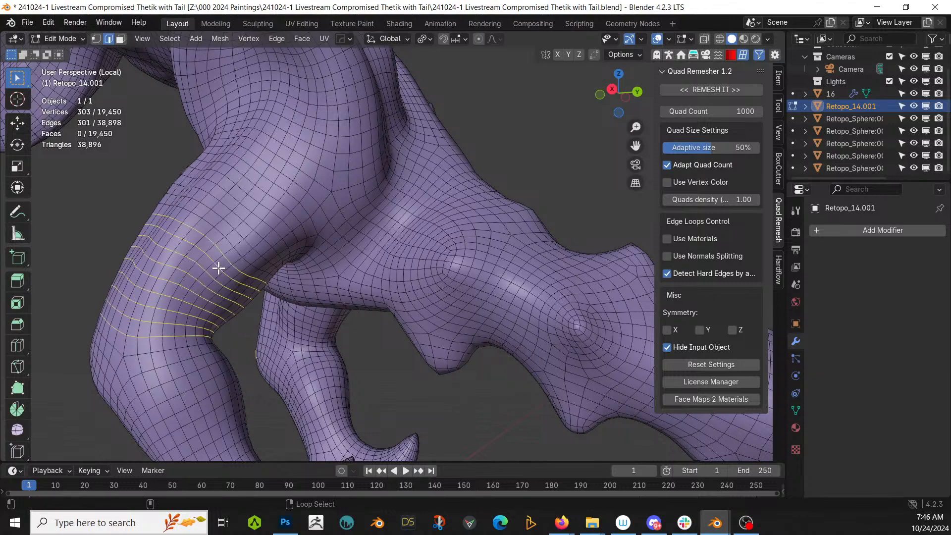
pyautogui.press('Tab')
pyautogui.scroll(-5, 215, 268)
pyautogui.moveTo(216, 269); pyautogui.dragTo(319, 264, button='middle')
pyautogui.press('KP_Divide')
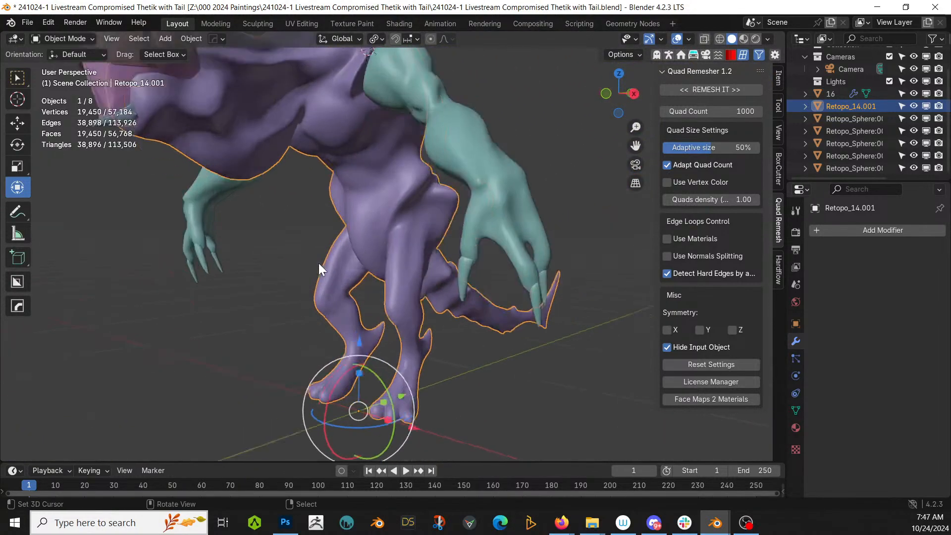
# Add an X-axis mirror modifier with bisect to the creature's body.
pyautogui.scroll(-7, 340, 265)
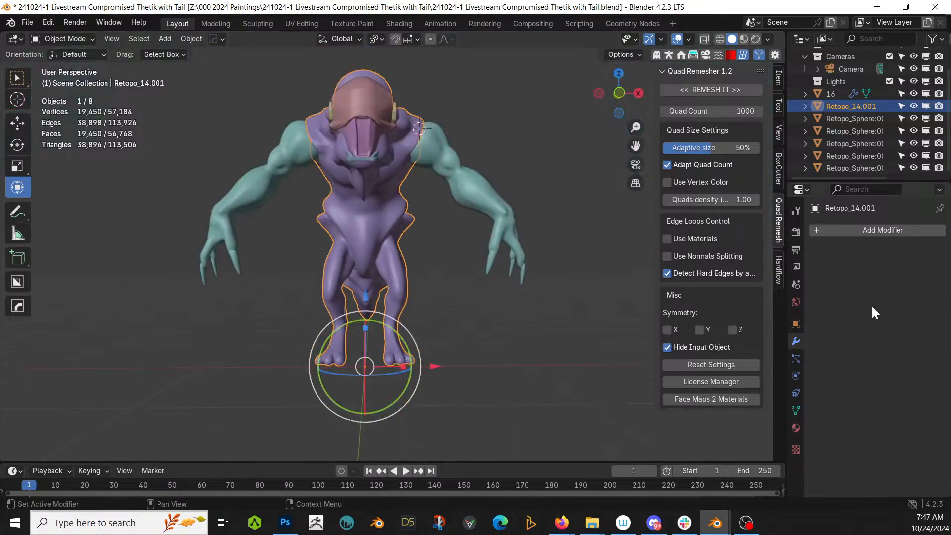
pyautogui.hotkey('alt', 'x')
pyautogui.click(450, 365)
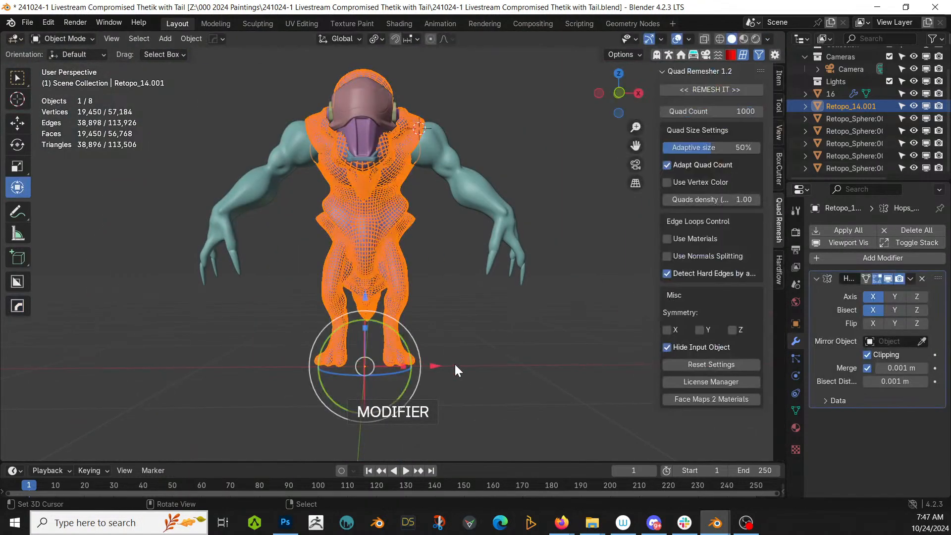
pyautogui.moveTo(443, 330); pyautogui.dragTo(500, 343, button='middle')
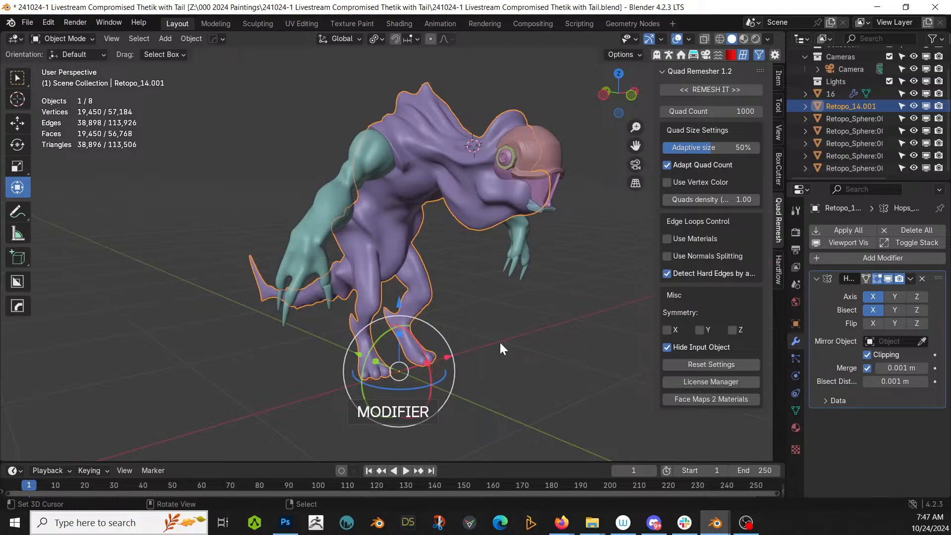
# Turn off Dynamic Scale in the Random Flow settings.
pyautogui.hotkey('shift', 'q')
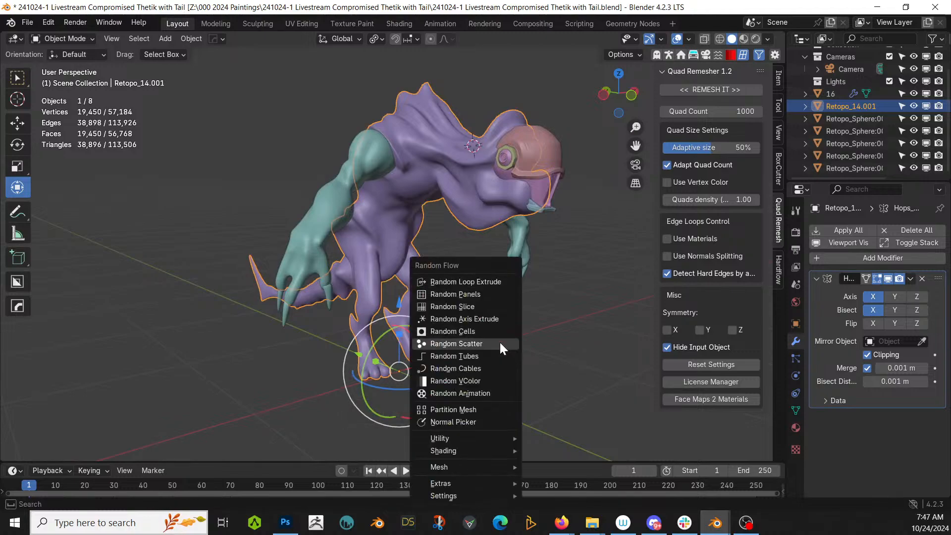
pyautogui.moveTo(477, 495)
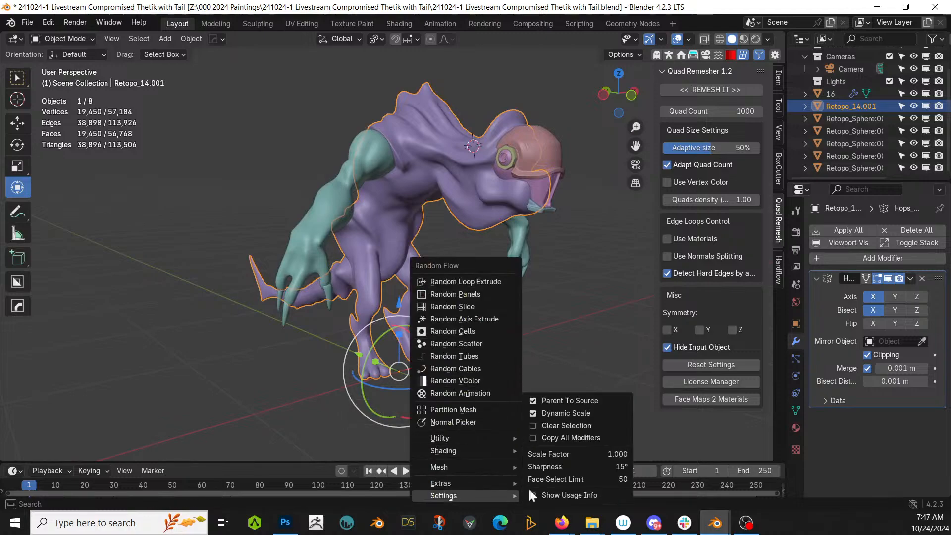
pyautogui.click(576, 412)
# Select all of the body's faces and generate Random Panels on them with the Square solver.
pyautogui.hotkey('shift', 'q')
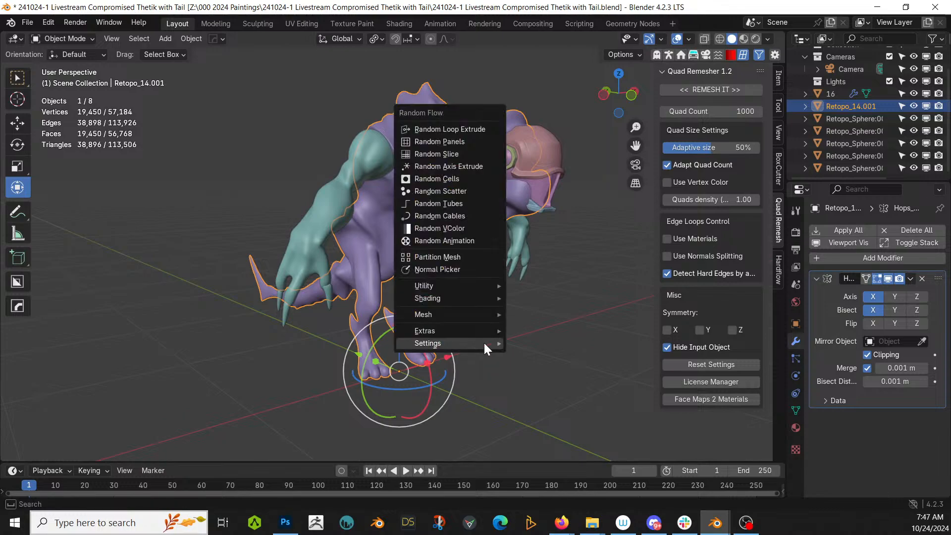
pyautogui.click(466, 136)
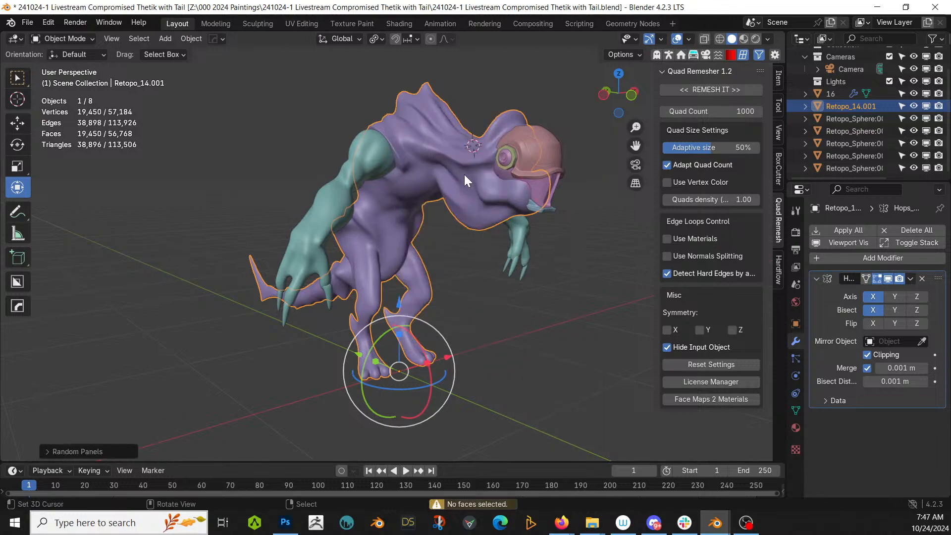
pyautogui.press('Tab')
pyautogui.press('a')
pyautogui.press('Tab')
pyautogui.hotkey('shift', 'q')
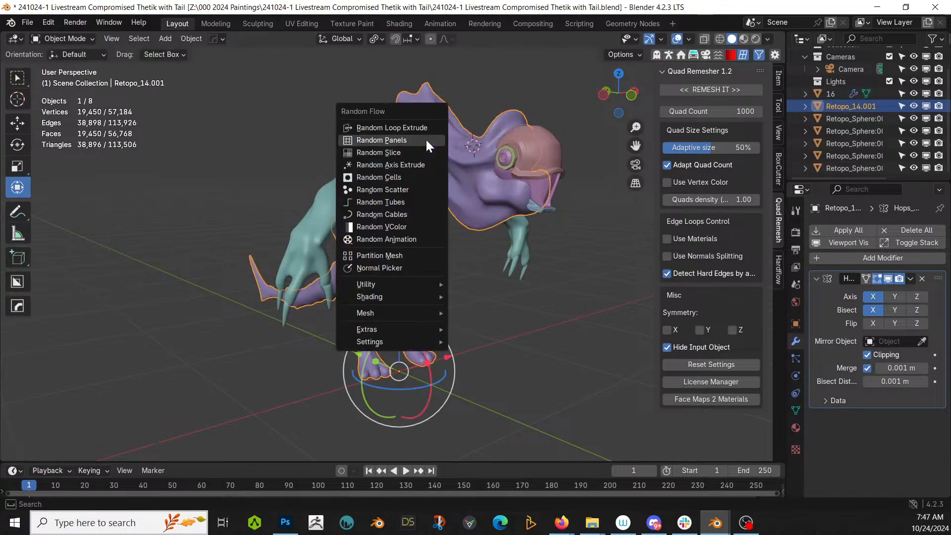
pyautogui.click(427, 141)
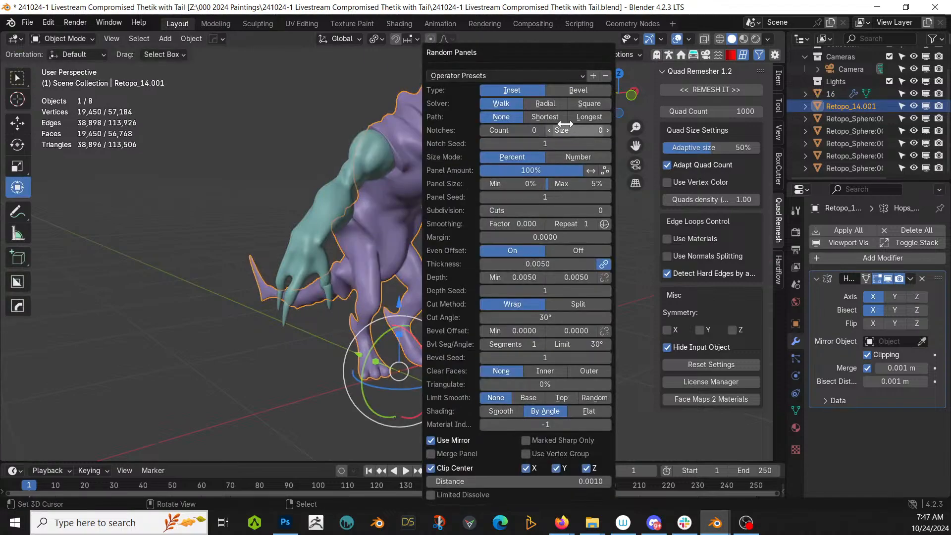
pyautogui.click(596, 102)
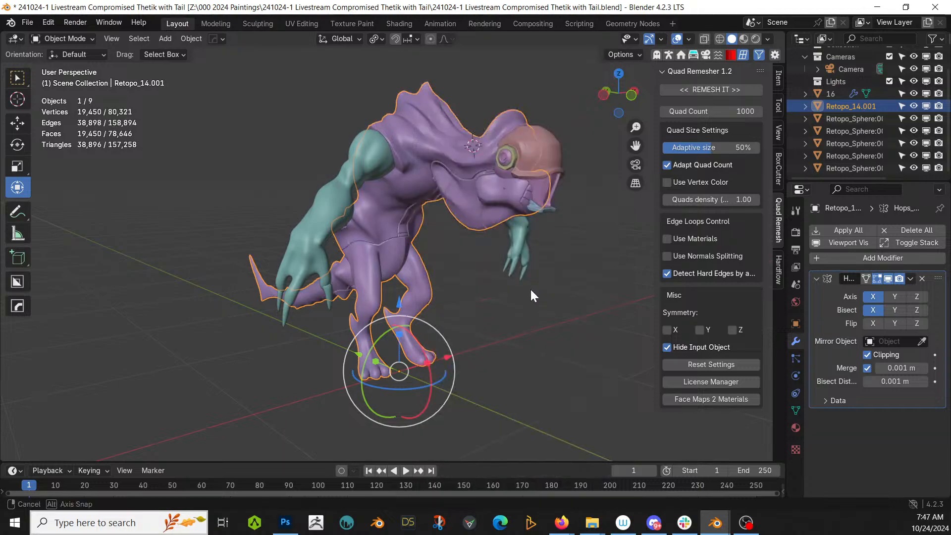
# Turn off even offset for the body's panels and set their thickness to 0.002.
pyautogui.moveTo(537, 290); pyautogui.dragTo(464, 269, button='middle')
pyautogui.scroll(6, 456, 261)
pyautogui.moveTo(503, 395); pyautogui.dragTo(441, 398, button='middle')
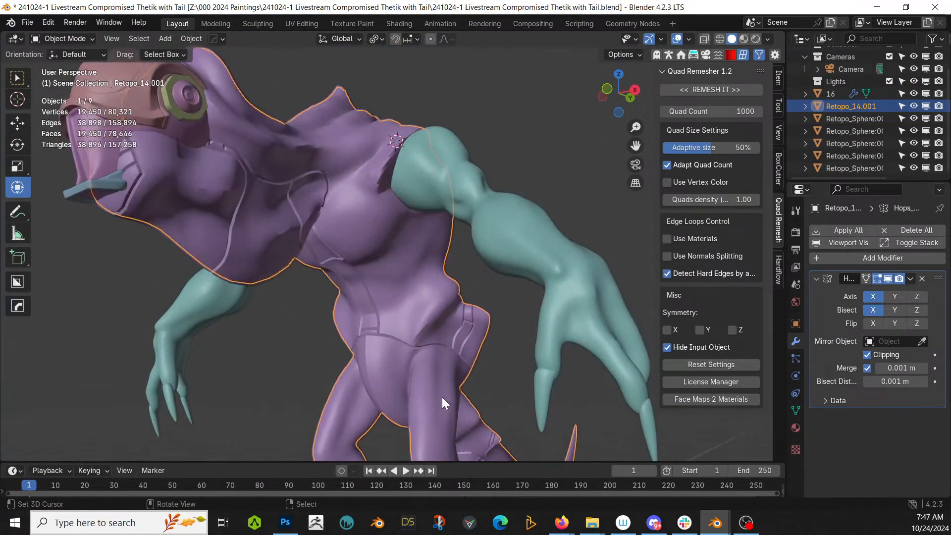
pyautogui.press('F9')
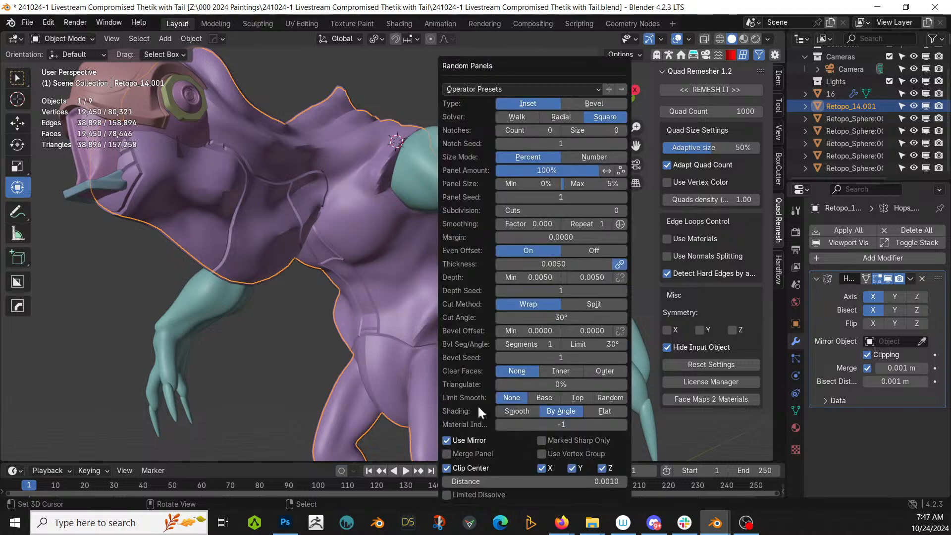
pyautogui.click(601, 250)
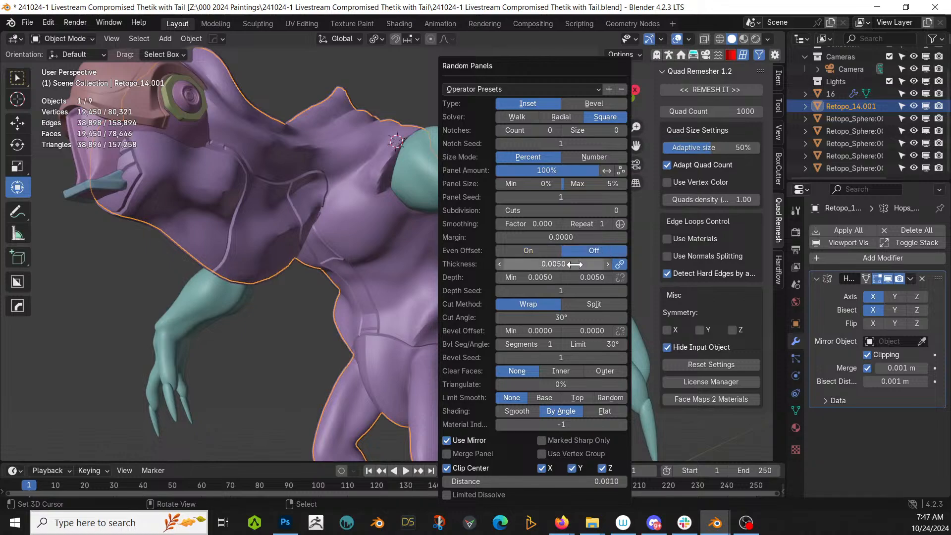
pyautogui.click(594, 264)
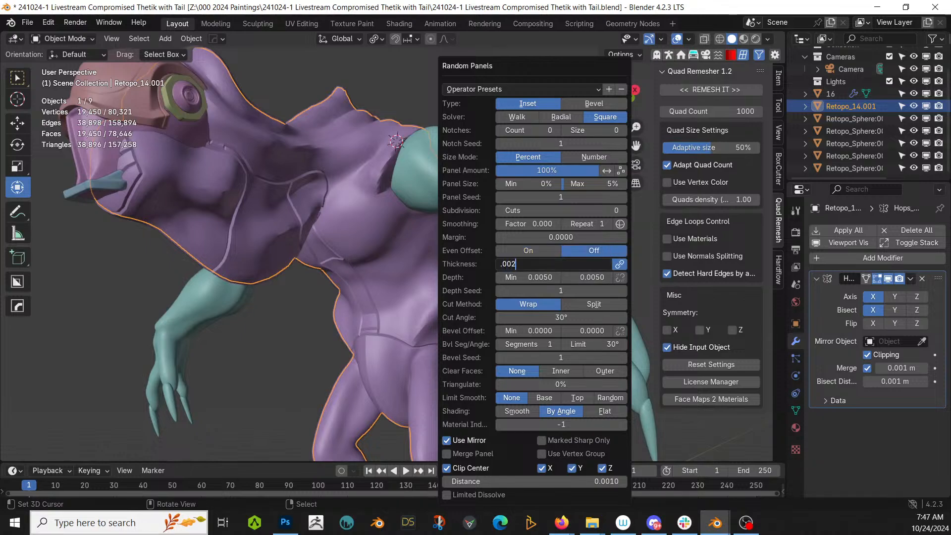
pyautogui.press('Return')
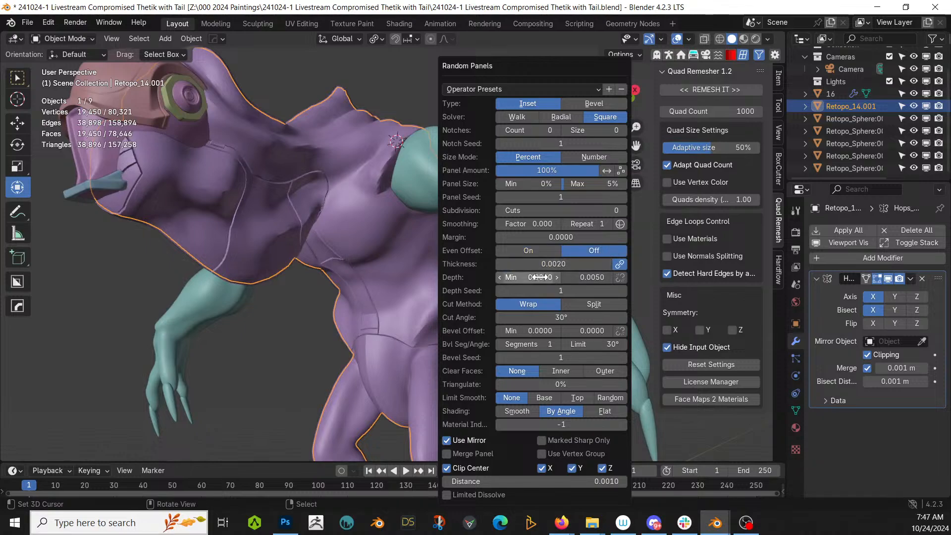
# Set the body panels' maximum depth to 0.01 and their thickness to 0.005.
pyautogui.click(574, 277)
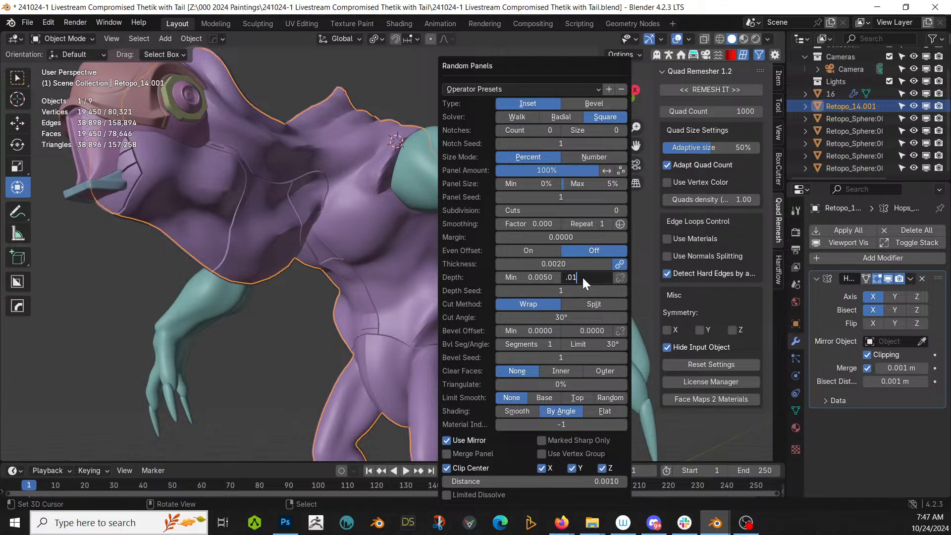
pyautogui.press('Return')
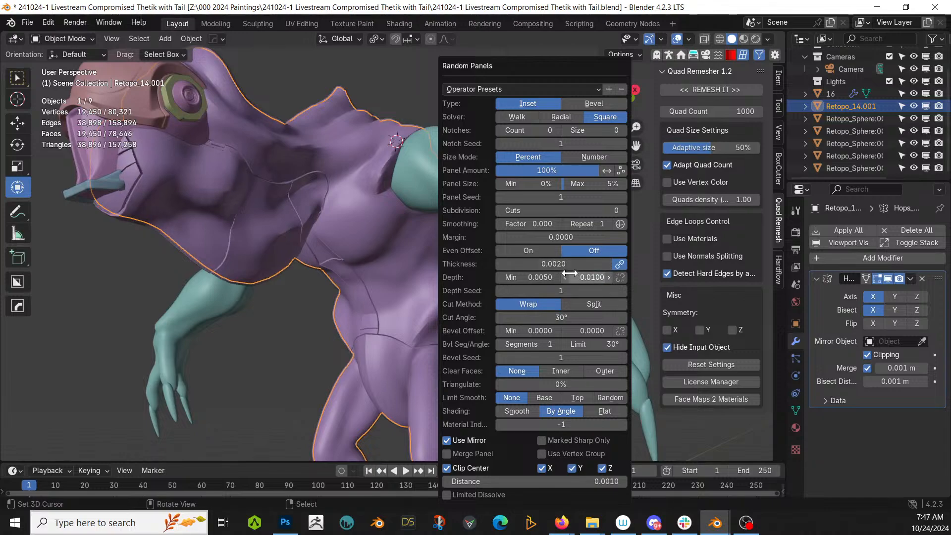
pyautogui.click(553, 263)
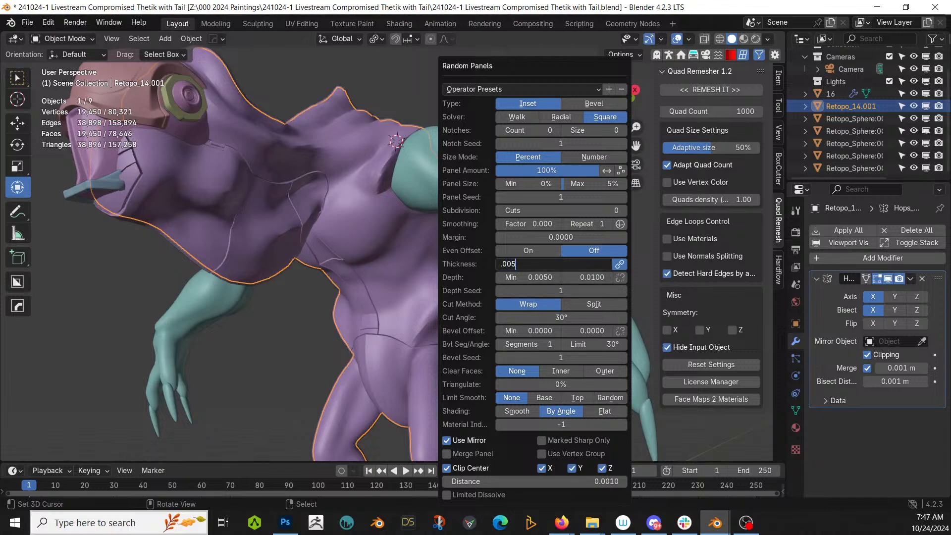
pyautogui.press('Return')
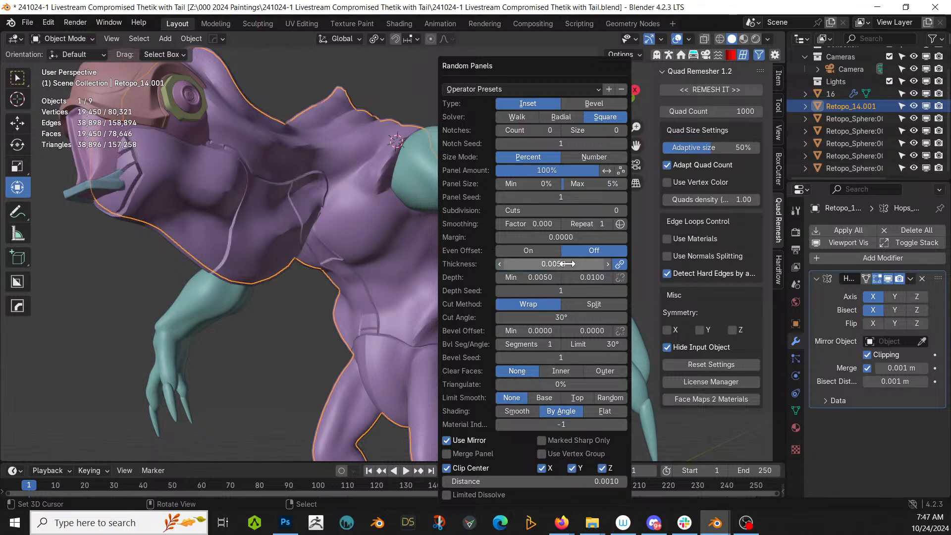
# Switch the body's panels to the Radial solver and check the pattern along the back, legs and tail.
pyautogui.moveTo(346, 339); pyautogui.dragTo(323, 447, button='middle')
pyautogui.press('F9')
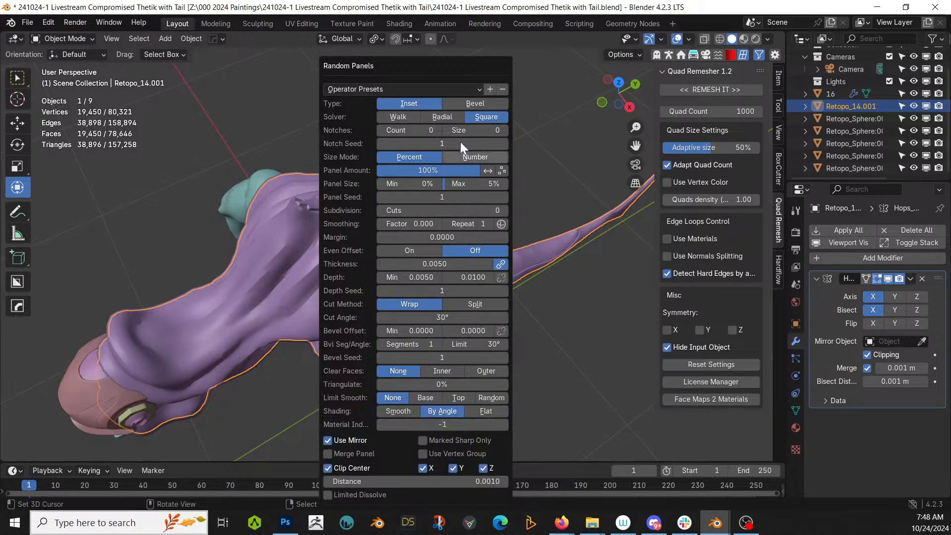
pyautogui.click(442, 117)
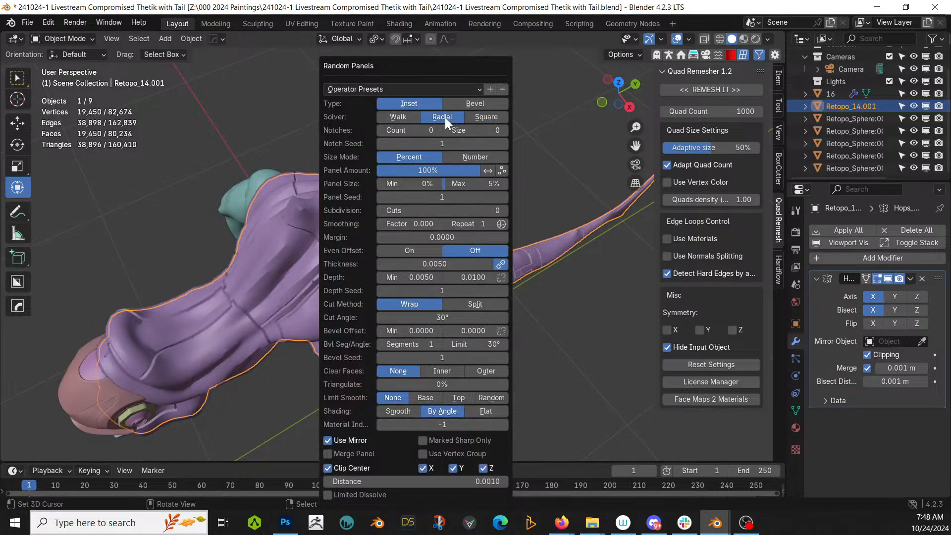
pyautogui.moveTo(327, 362); pyautogui.dragTo(451, 268, button='middle')
pyautogui.moveTo(386, 136); pyautogui.dragTo(178, 220, button='middle')
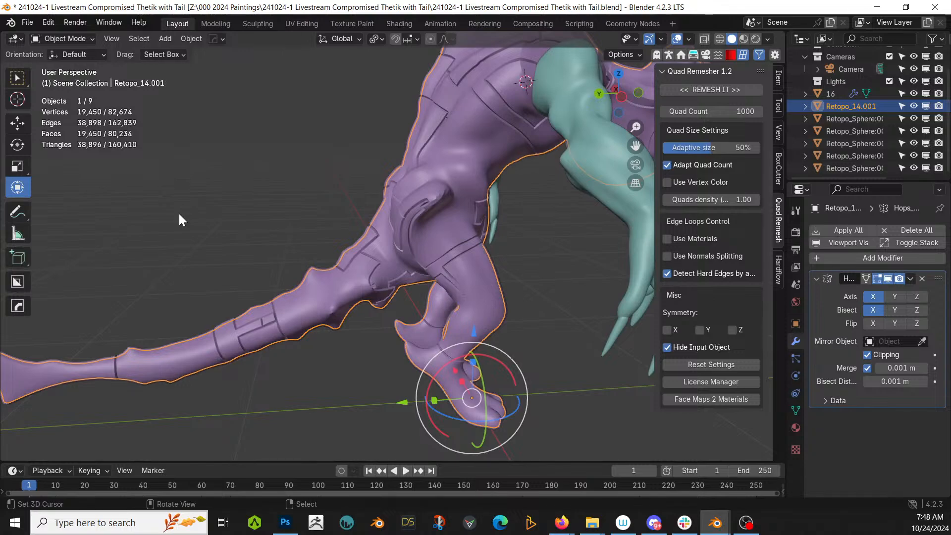
# Select only the connected main arm faces without the claws in face select mode and return to Object Mode.
pyautogui.moveTo(533, 280); pyautogui.dragTo(339, 275, button='middle')
pyautogui.scroll(-5, 421, 283)
pyautogui.scroll(8, 343, 281)
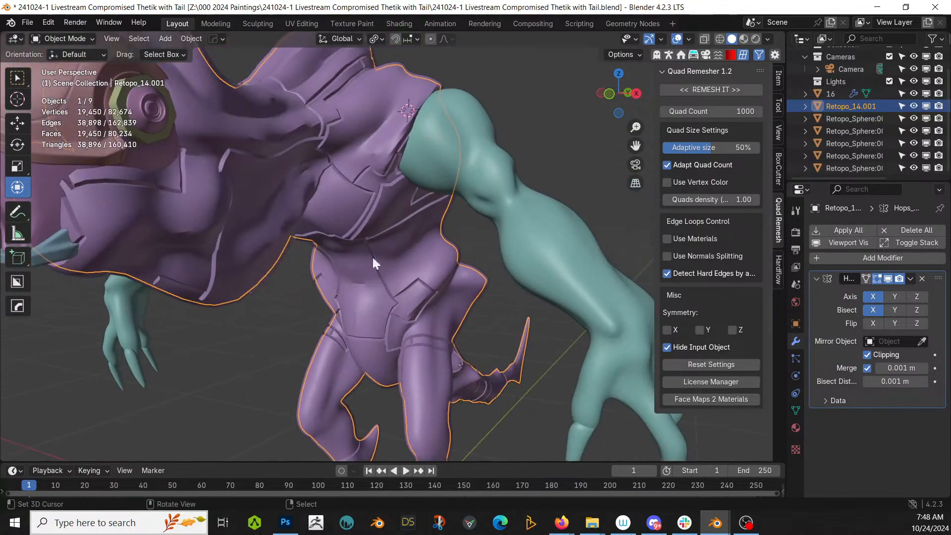
pyautogui.click(458, 144)
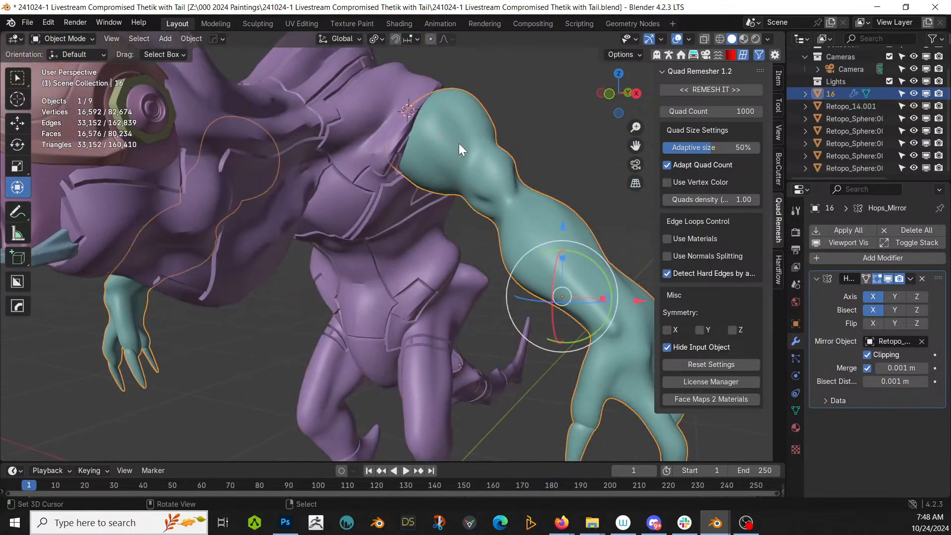
pyautogui.press('Tab')
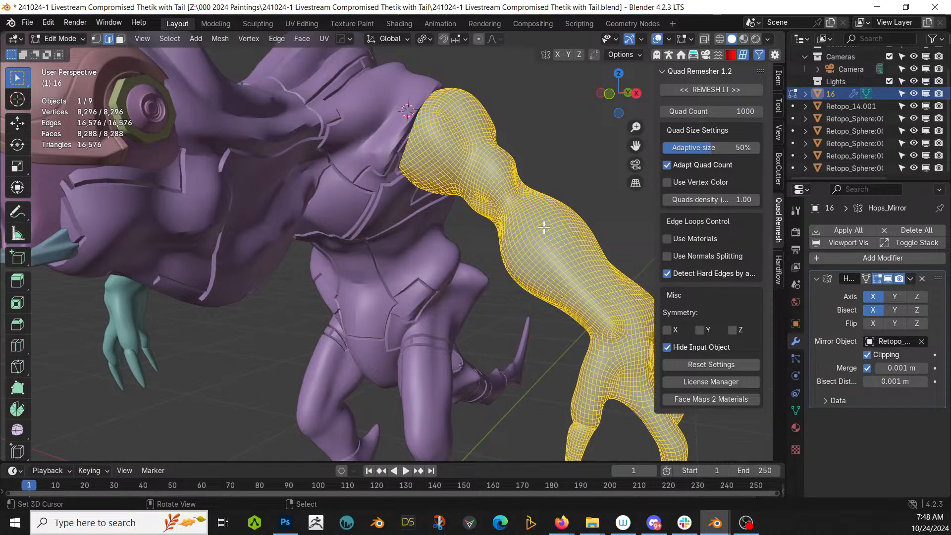
pyautogui.scroll(-3, 543, 227)
pyautogui.press('3')
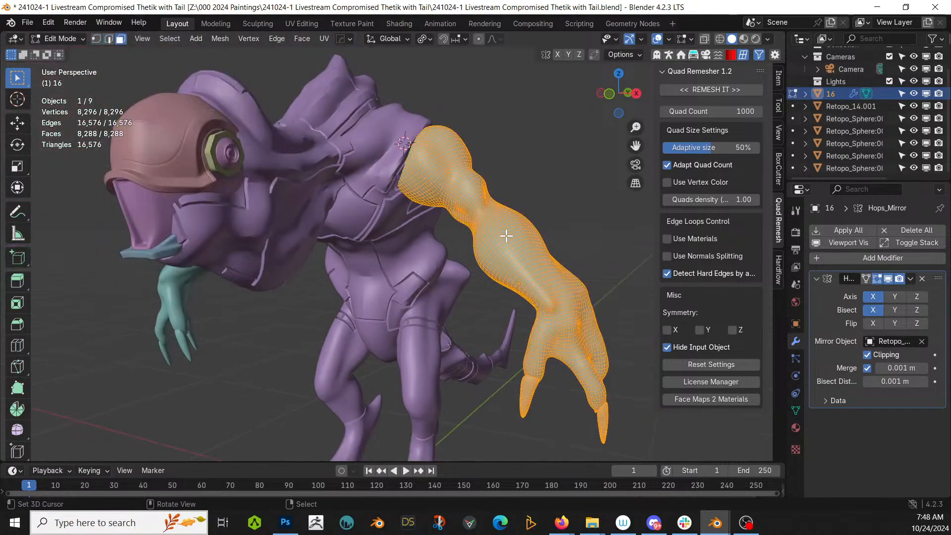
pyautogui.click(527, 244)
pyautogui.hotkey('ctrl', 'l')
pyautogui.moveTo(527, 246); pyautogui.dragTo(469, 210, button='middle')
pyautogui.press('Tab')
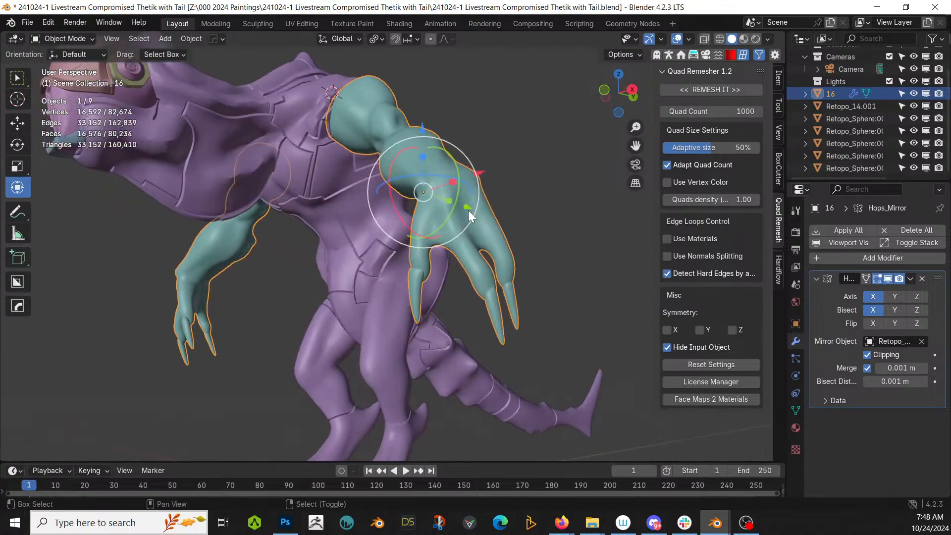
# Generate Random Panels on the selected arm faces with panel seed 2 and the Square solver.
pyautogui.hotkey('shift', 'v')
pyautogui.click(468, 210)
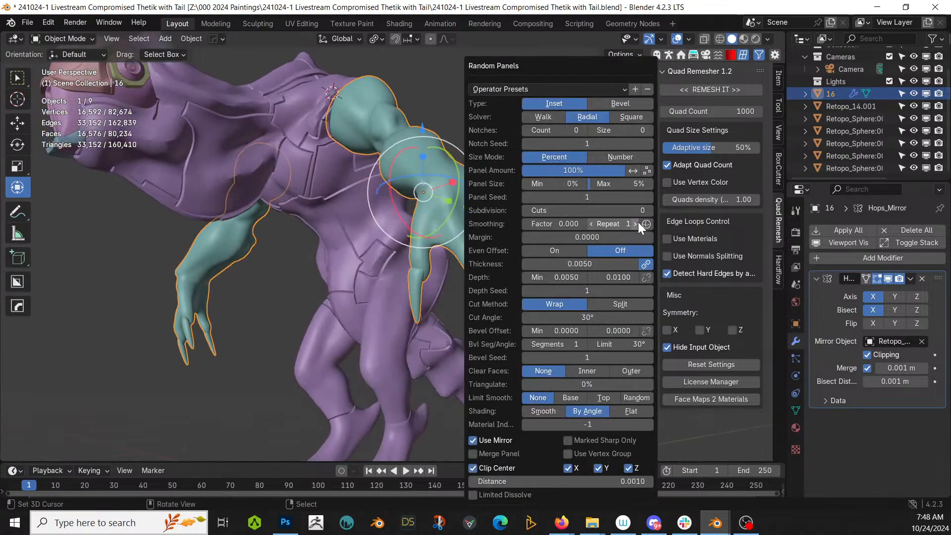
pyautogui.click(651, 195)
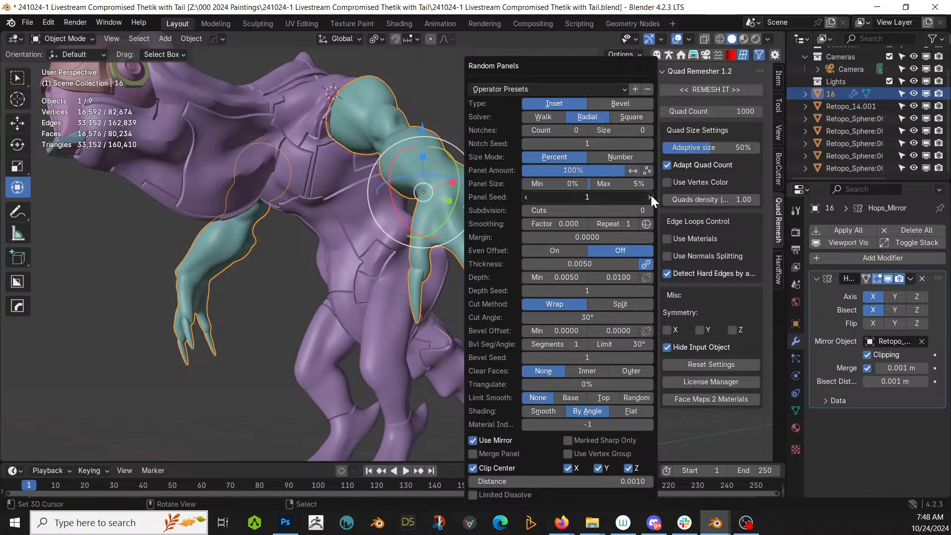
pyautogui.moveTo(316, 248); pyautogui.dragTo(360, 274, button='middle')
pyautogui.press('F9')
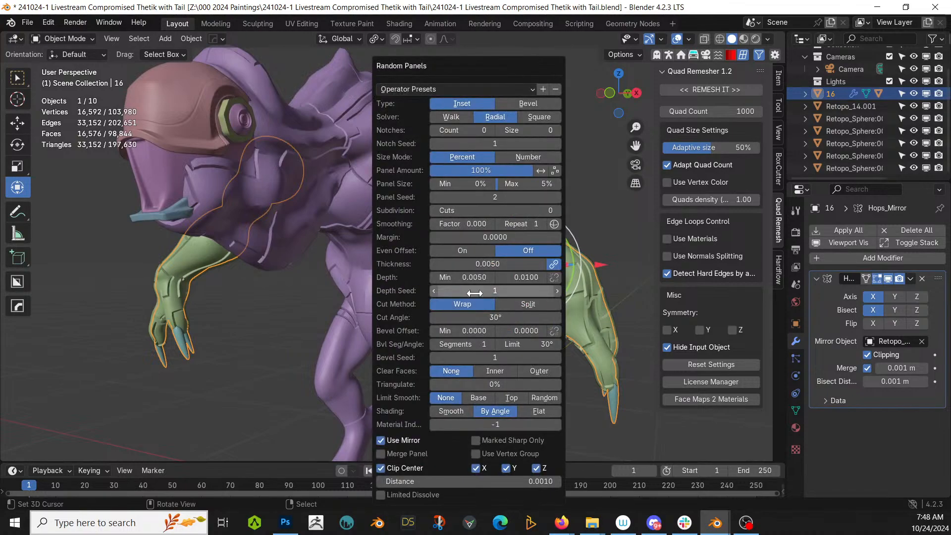
pyautogui.moveTo(493, 60); pyautogui.dragTo(765, 44)
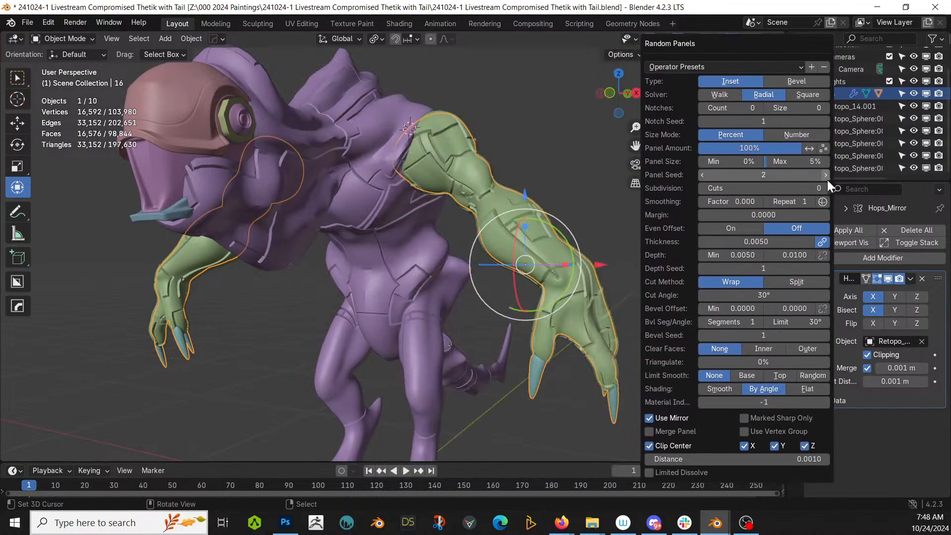
pyautogui.click(802, 94)
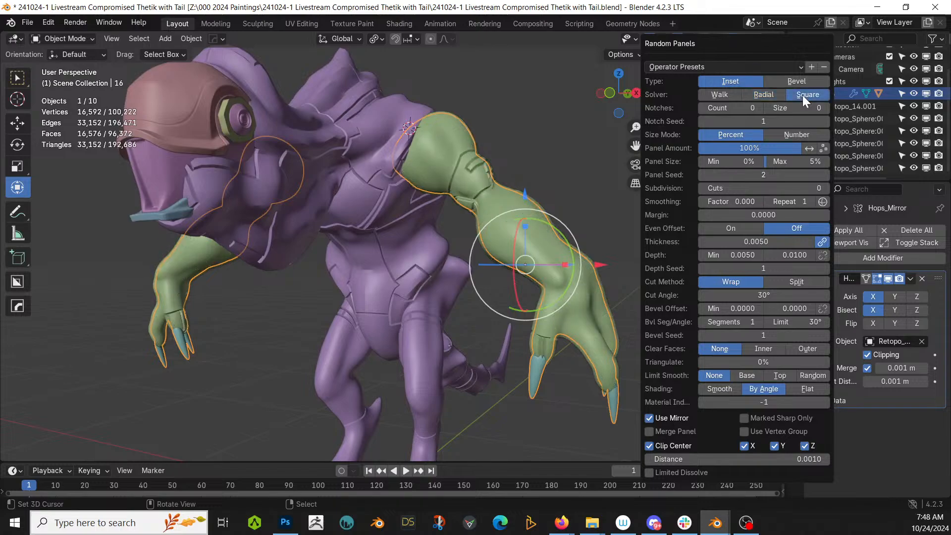
# Set the arm panels' seed to 4, check the result on both arms and clear the selection.
pyautogui.moveTo(535, 204); pyautogui.dragTo(522, 233, button='middle')
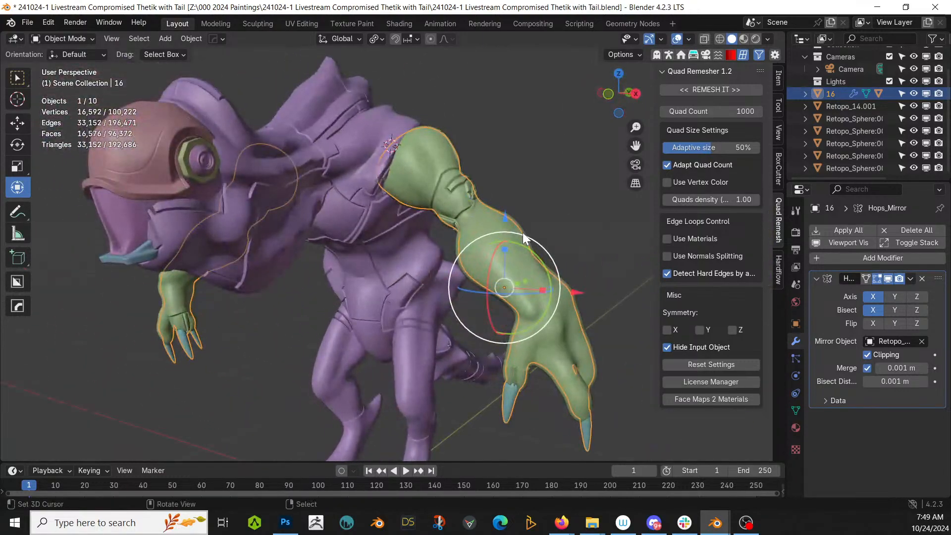
pyautogui.press('F9')
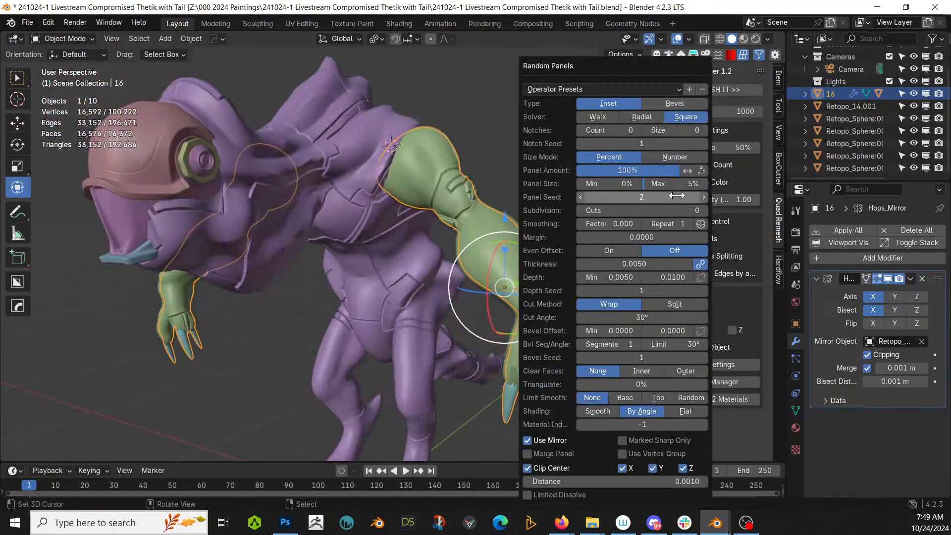
pyautogui.click(703, 197)
pyautogui.click(702, 197)
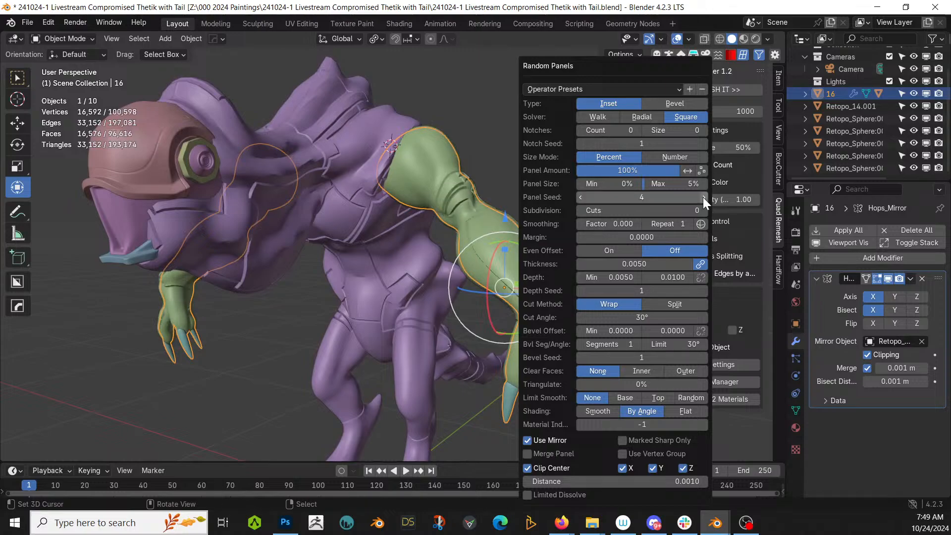
pyautogui.moveTo(312, 258); pyautogui.dragTo(350, 246, button='middle')
pyautogui.scroll(3, 391, 241)
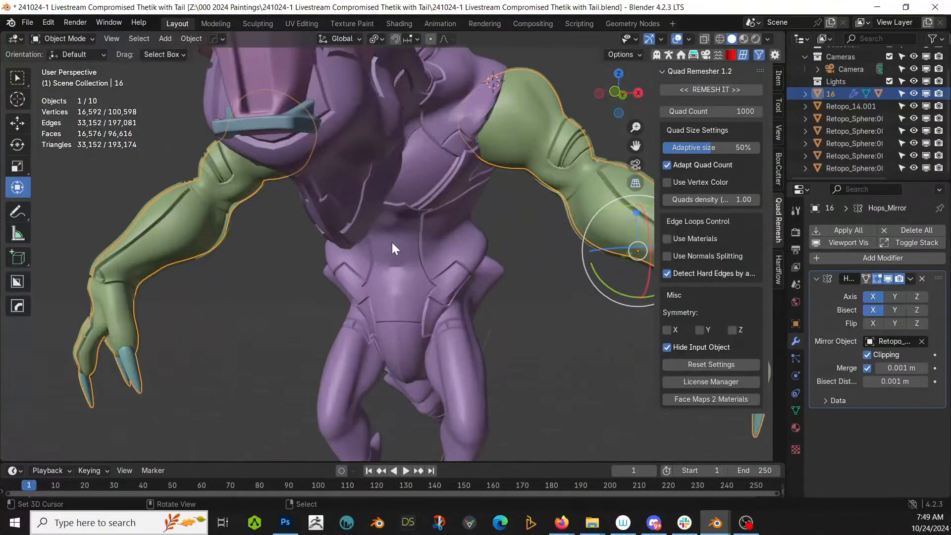
pyautogui.keyDown('shift'); pyautogui.moveTo(410, 246); pyautogui.dragTo(266, 253, button='middle'); pyautogui.keyUp('shift')
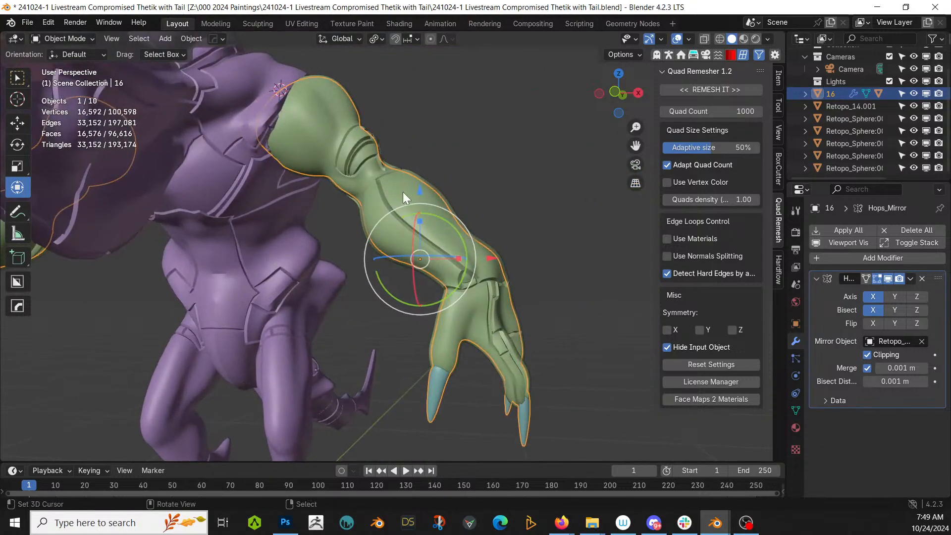
pyautogui.moveTo(474, 174); pyautogui.dragTo(493, 243, button='middle')
pyautogui.click(513, 260)
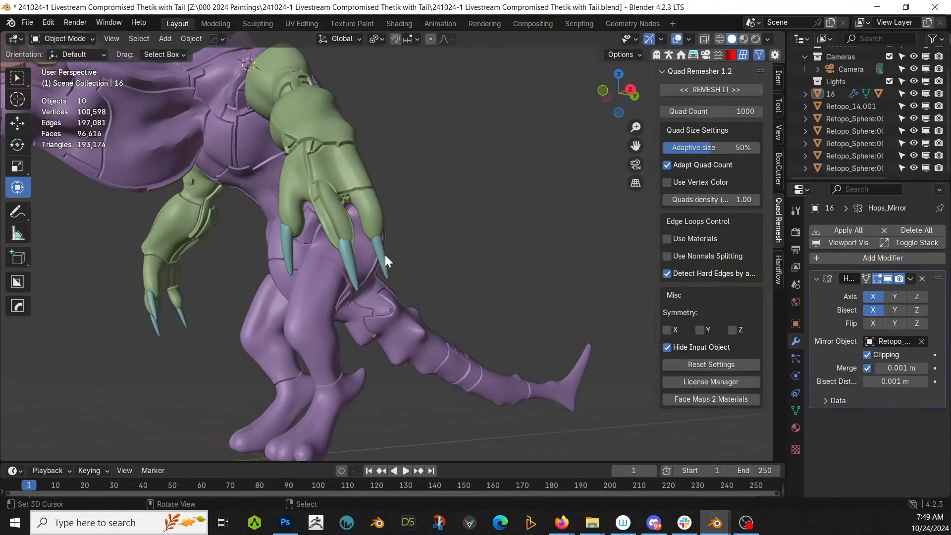
# Select the connected faces of all three claws on the arm and return to Object Mode.
pyautogui.scroll(2, 385, 254)
pyautogui.click(379, 260)
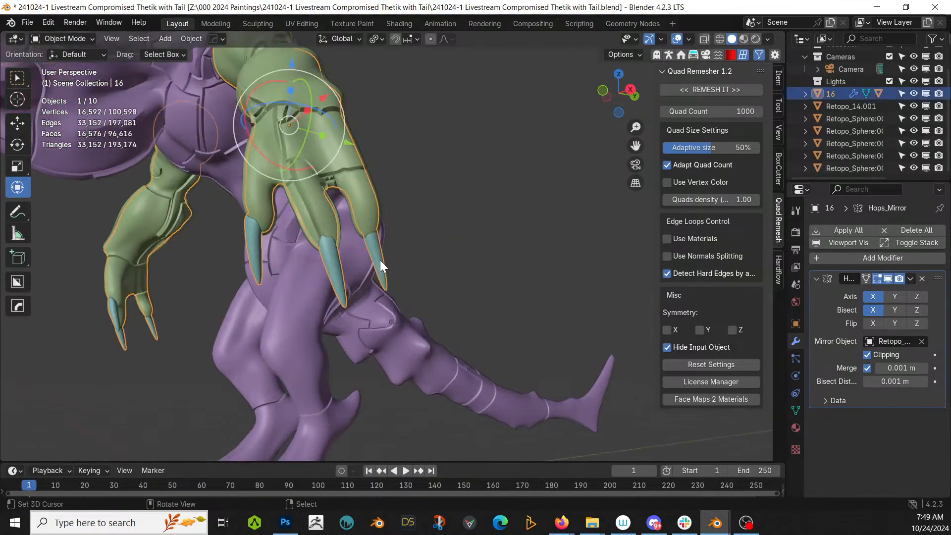
pyautogui.press('Tab')
pyautogui.press('l')
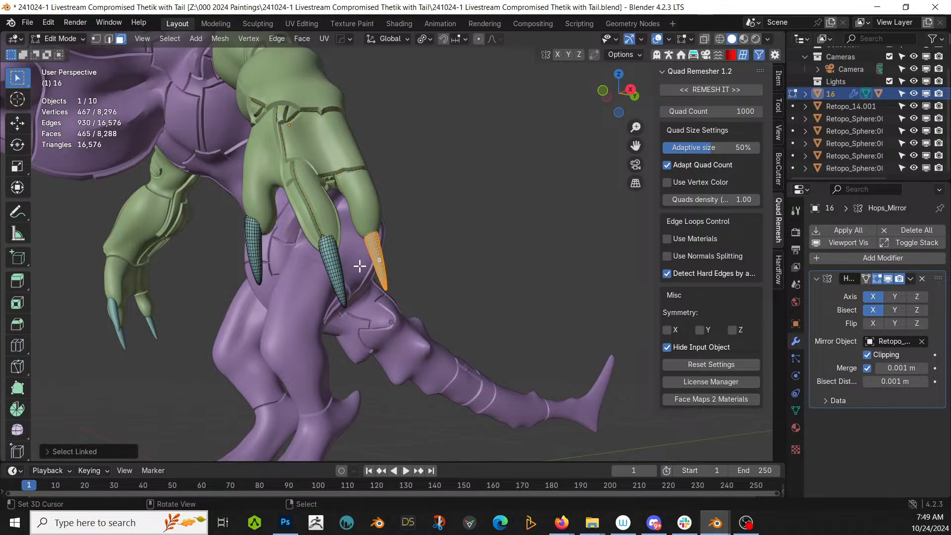
pyautogui.press('l')
pyautogui.press('l')
pyautogui.press('Tab')
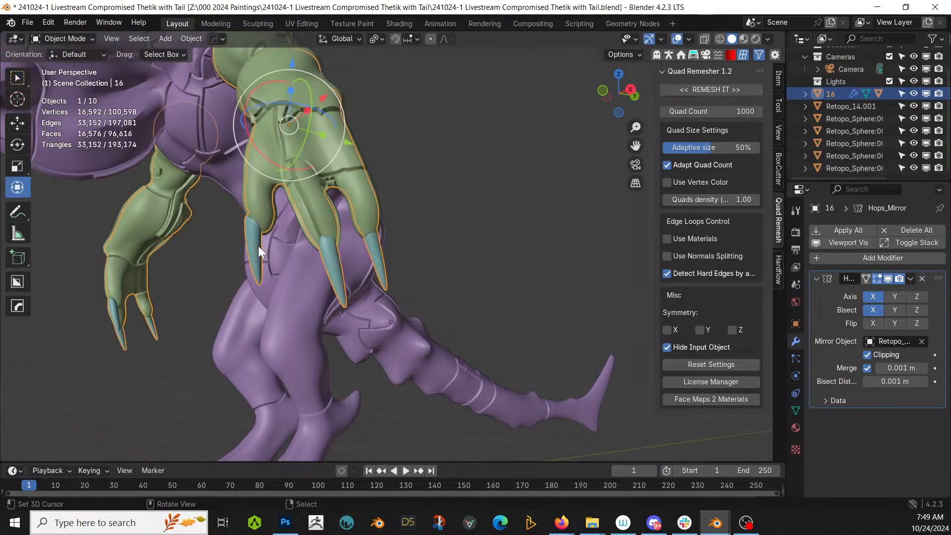
# Generate Random Panels on the selected claw faces with thickness 0.002 and a depth range of 0.001 to 0.003.
pyautogui.hotkey('shift', 'v')
pyautogui.click(258, 245)
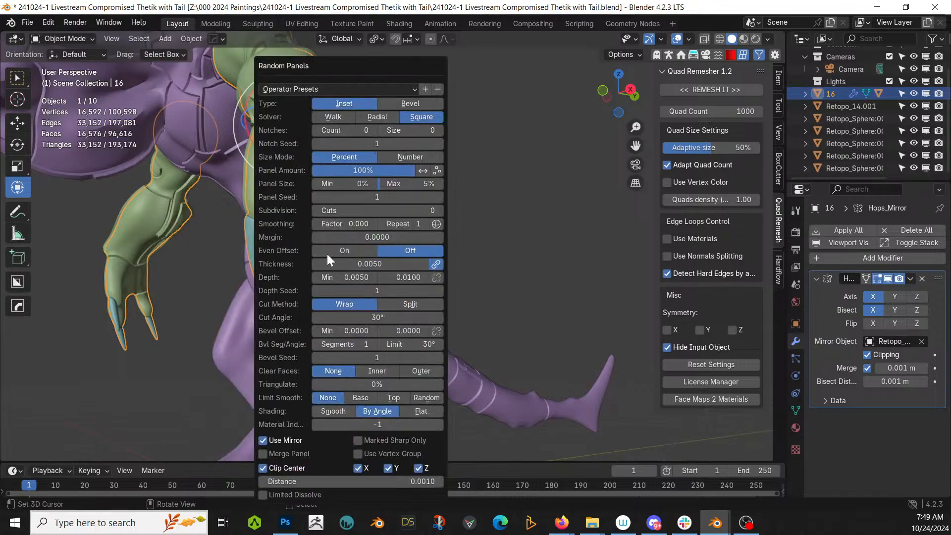
pyautogui.click(408, 258)
pyautogui.write('0.002')
pyautogui.press('Tab')
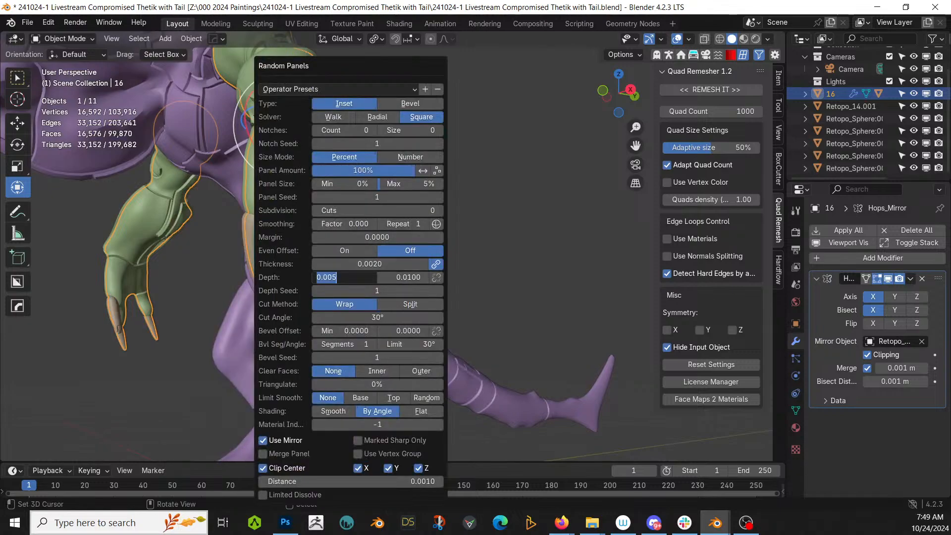
pyautogui.write('0.001')
pyautogui.press('Return')
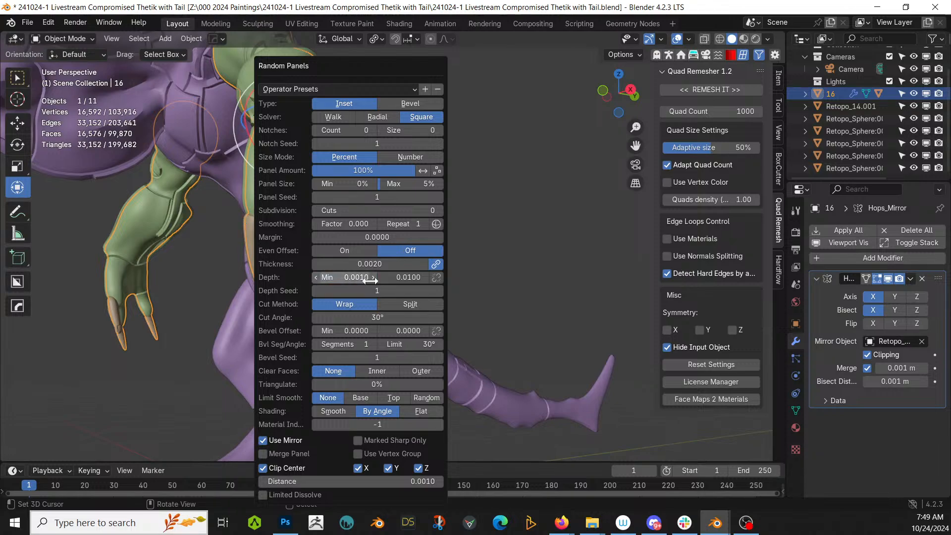
pyautogui.click(407, 278)
pyautogui.write('.00')
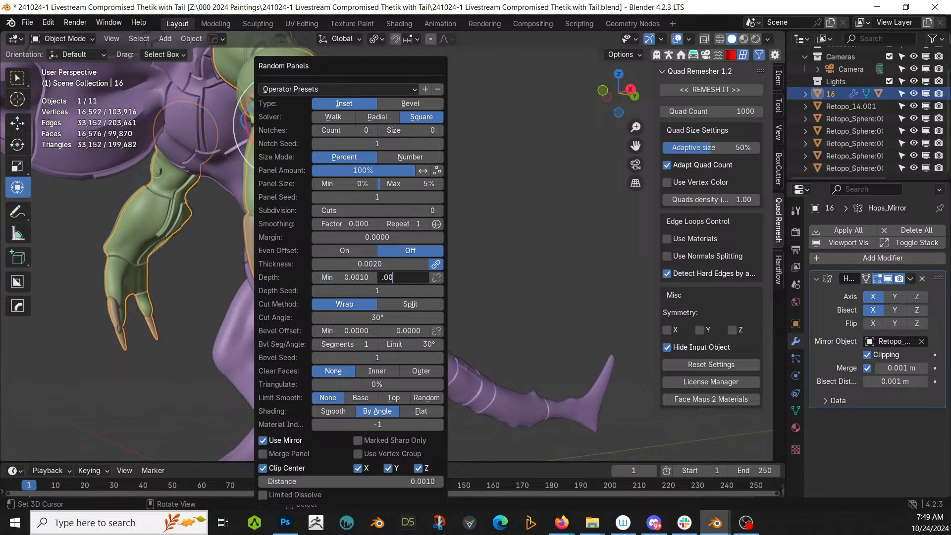
pyautogui.scroll(3, 255, 299)
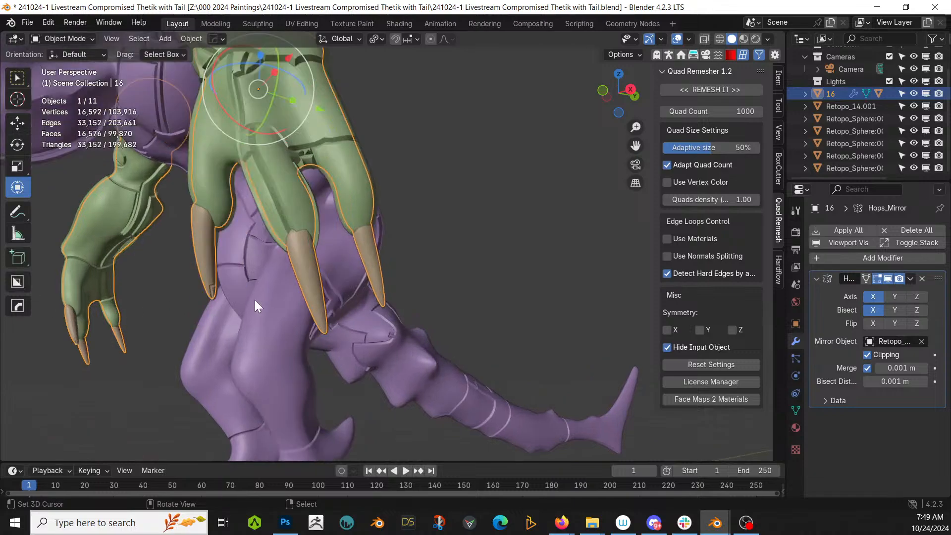
# Switch the claws' panels to the Radial solver and save the file.
pyautogui.press('F9')
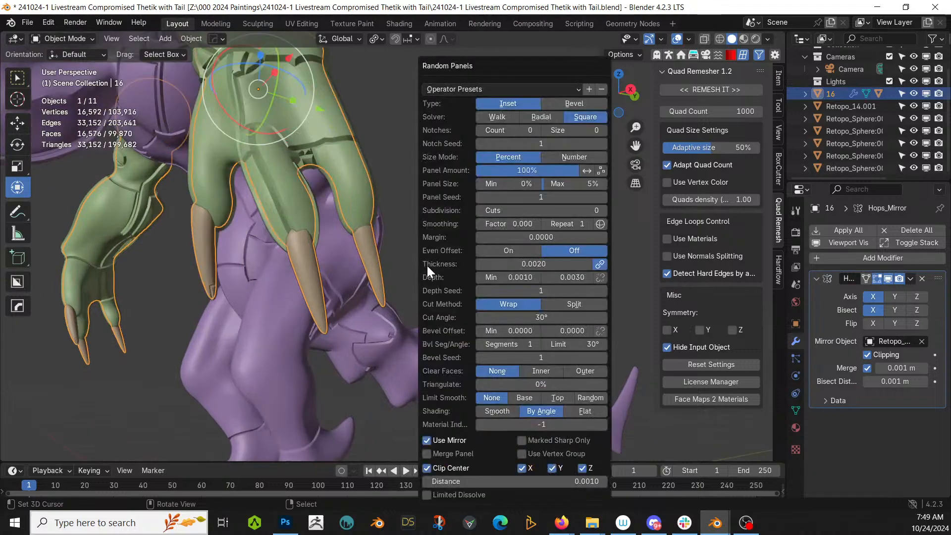
pyautogui.click(547, 120)
pyautogui.moveTo(186, 251); pyautogui.dragTo(507, 270, button='middle')
pyautogui.hotkey('ctrl', 's')
pyautogui.scroll(-5, 444, 254)
pyautogui.scroll(5, 507, 271)
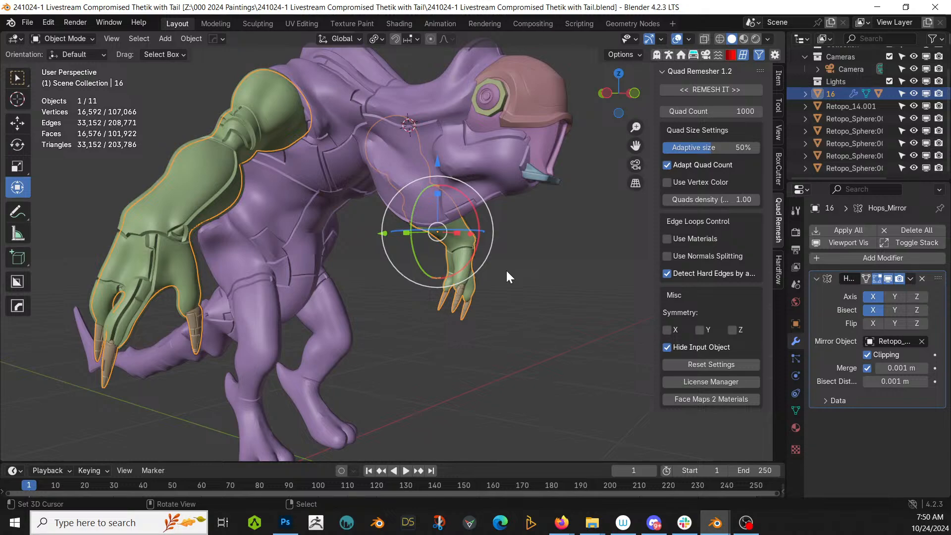
# Generate Random Flow Plate Insets on the helmet shell with a thickness of 0.002.
pyautogui.moveTo(524, 261); pyautogui.dragTo(612, 305, button='middle')
pyautogui.scroll(3, 509, 316)
pyautogui.keyDown('shift'); pyautogui.moveTo(432, 319); pyautogui.dragTo(479, 325, button='middle'); pyautogui.keyUp('shift')
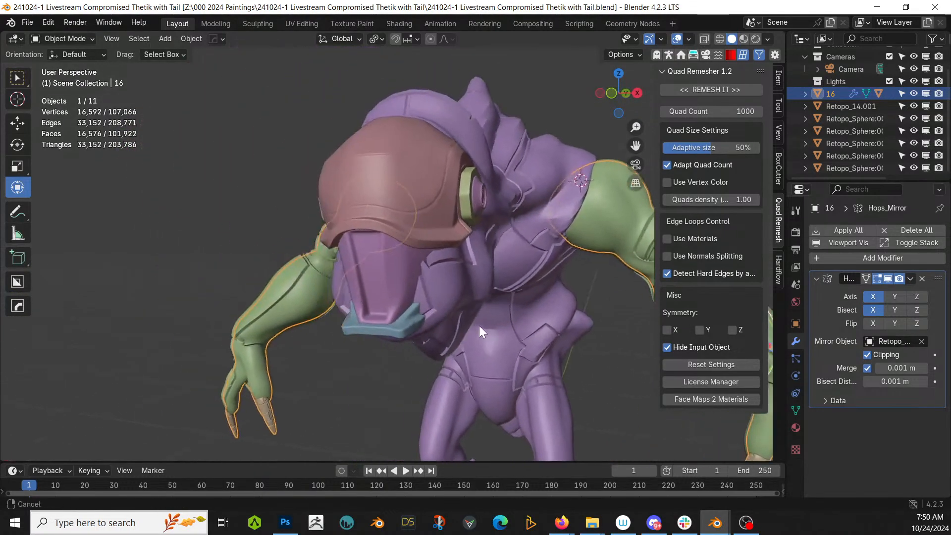
pyautogui.scroll(2, 469, 321)
pyautogui.click(451, 203)
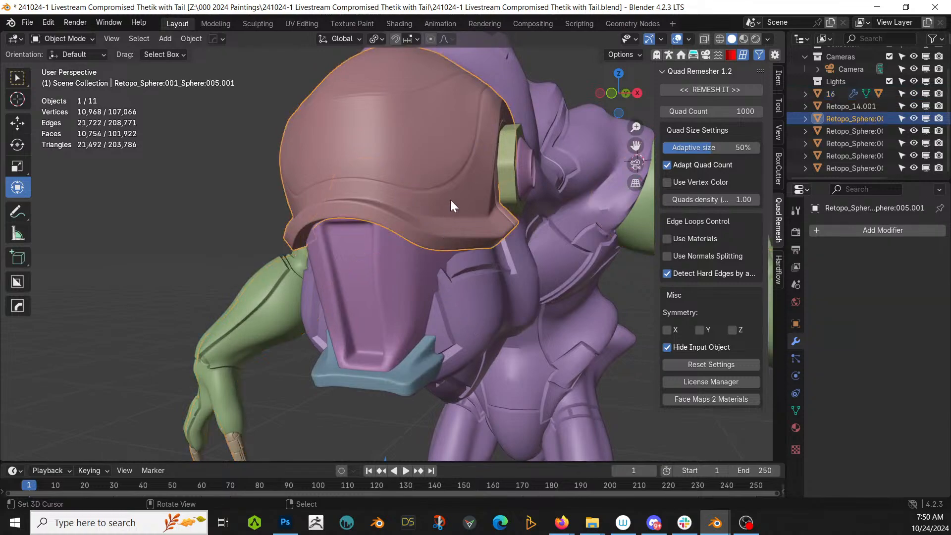
pyautogui.hotkey('shift', 'q')
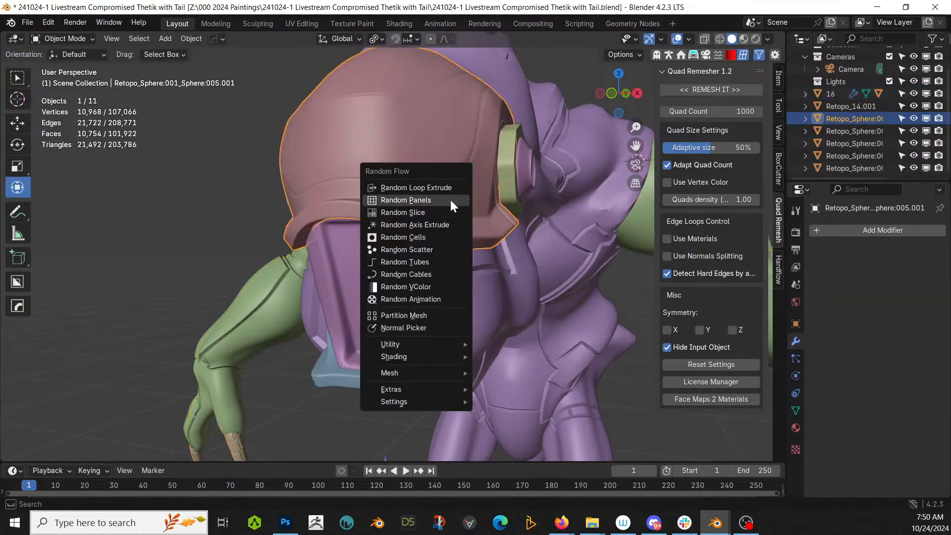
pyautogui.moveTo(428, 347)
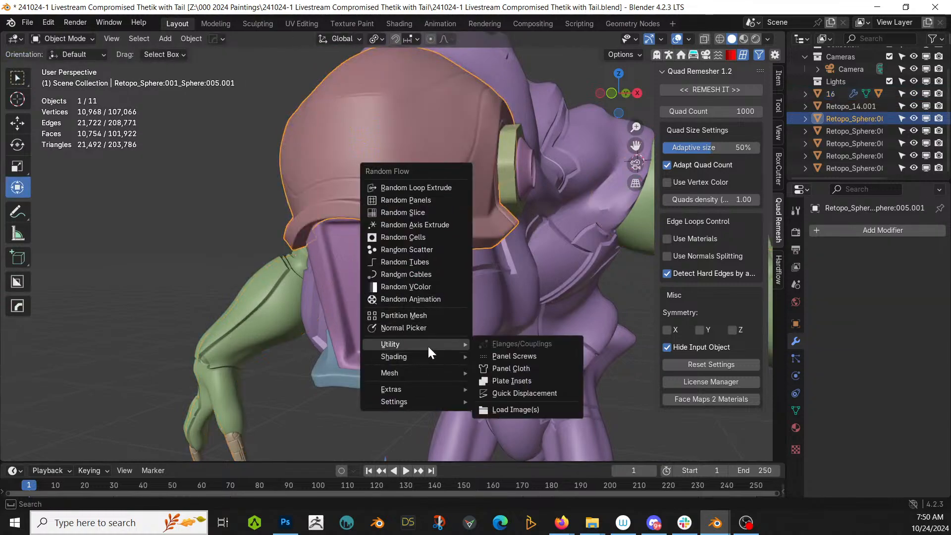
pyautogui.click(527, 382)
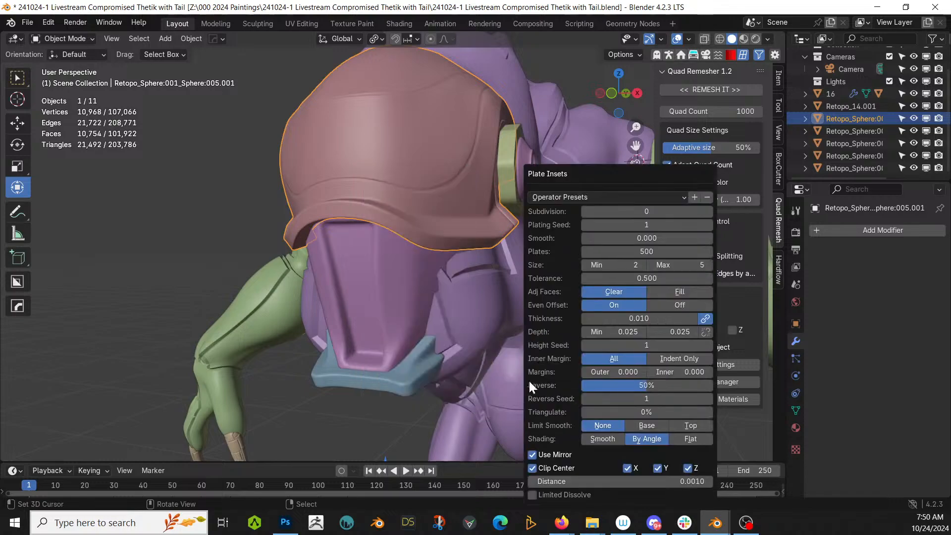
pyautogui.click(646, 320)
pyautogui.write('.00')
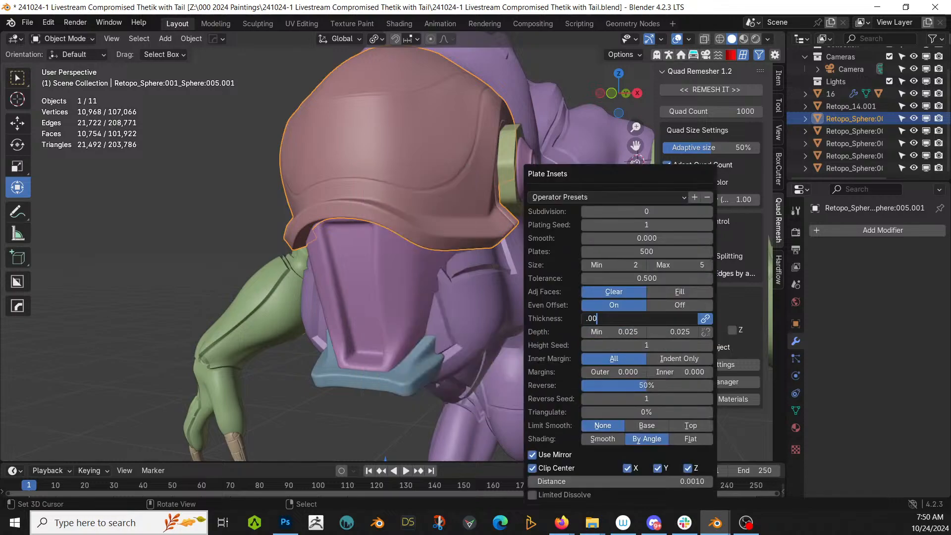
pyautogui.write('2')
pyautogui.press('Return')
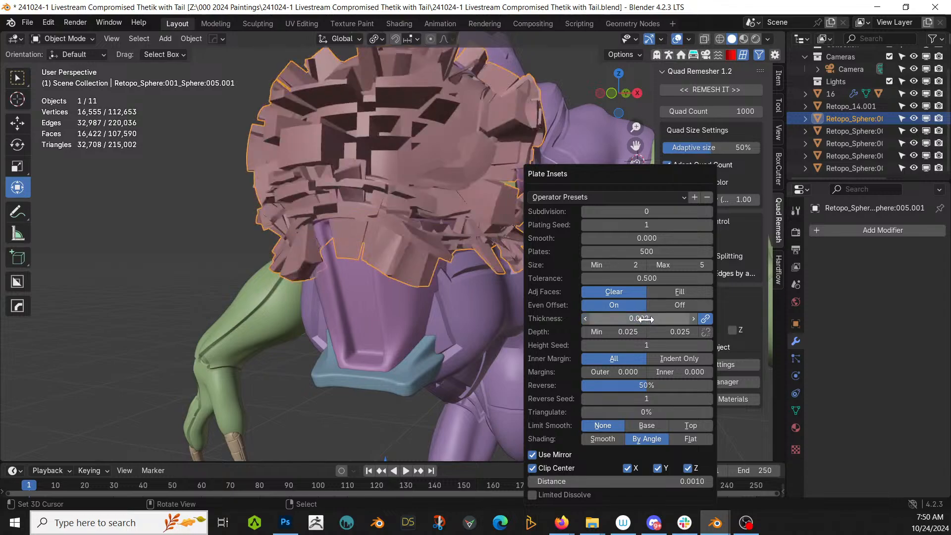
# Set the helmet plates' depth range to a minimum of 0.002 and a maximum of 0.005.
pyautogui.click(617, 331)
pyautogui.write('.00')
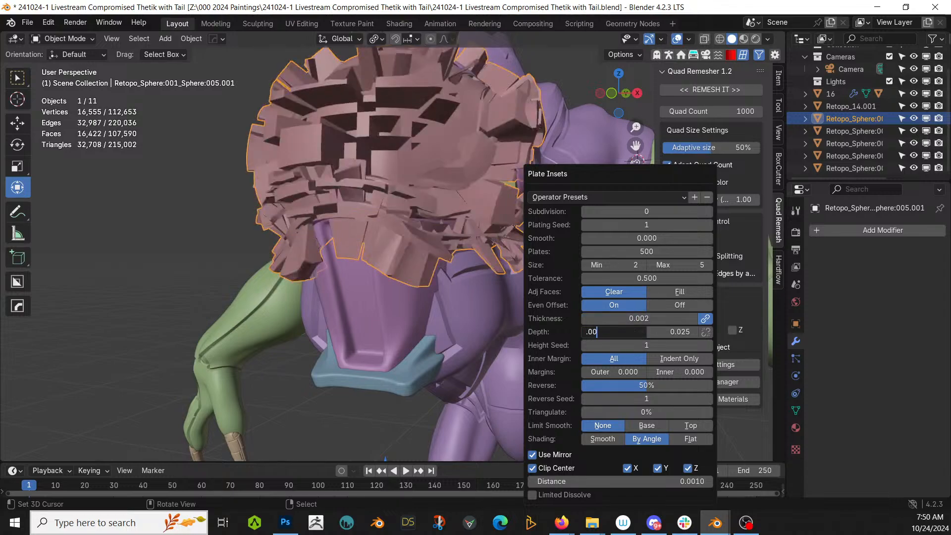
pyautogui.write('2')
pyautogui.press('Tab')
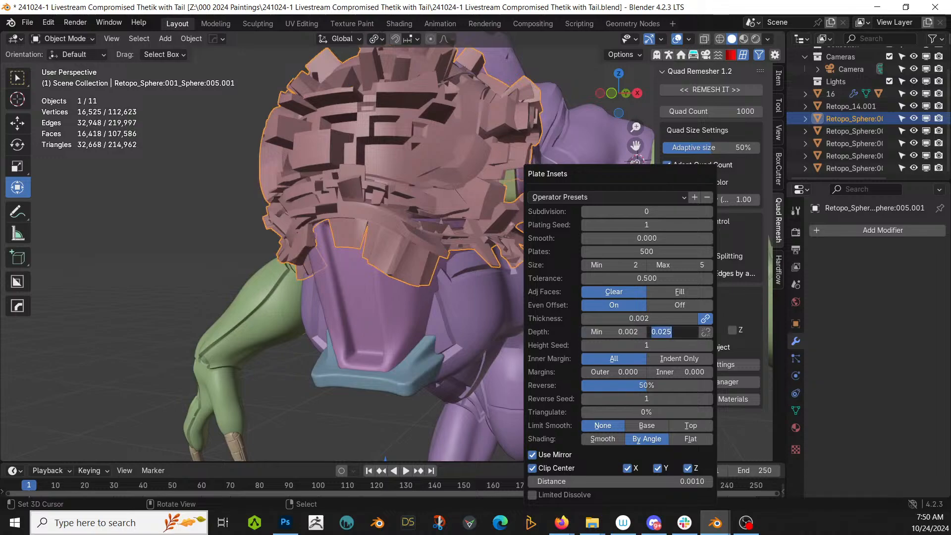
pyautogui.write('.00')
pyautogui.press('Return')
# Set the helmet plates' size range to a minimum of 10 and a maximum of 25.
pyautogui.click(627, 268)
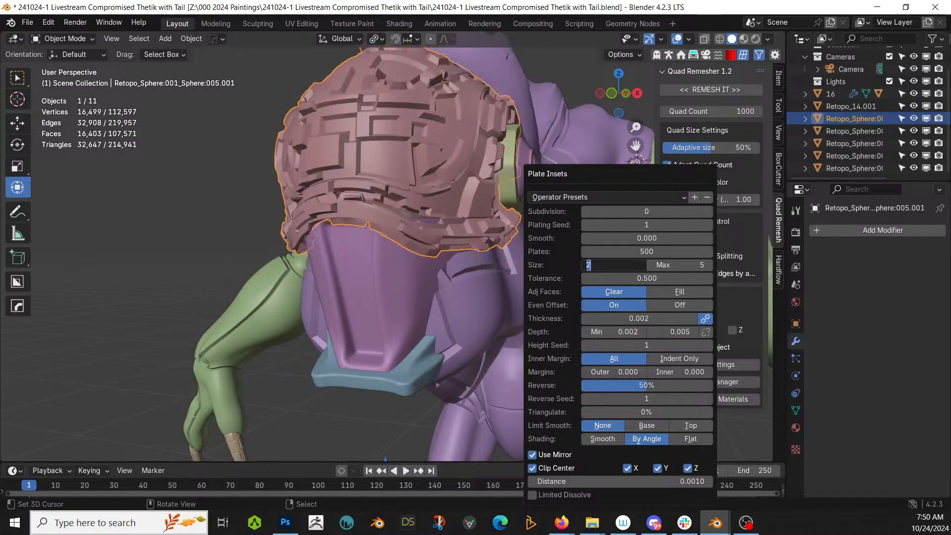
pyautogui.write('10')
pyautogui.press('Tab')
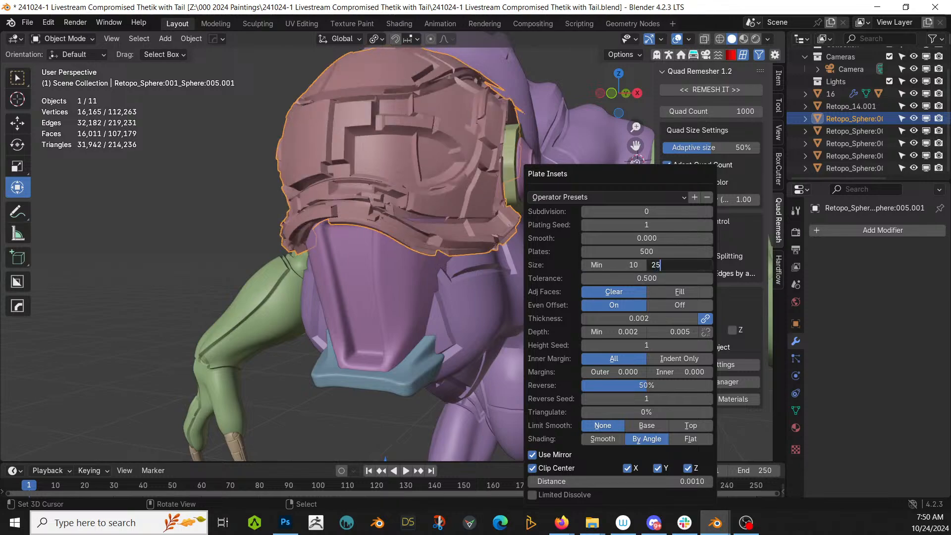
pyautogui.press('Return')
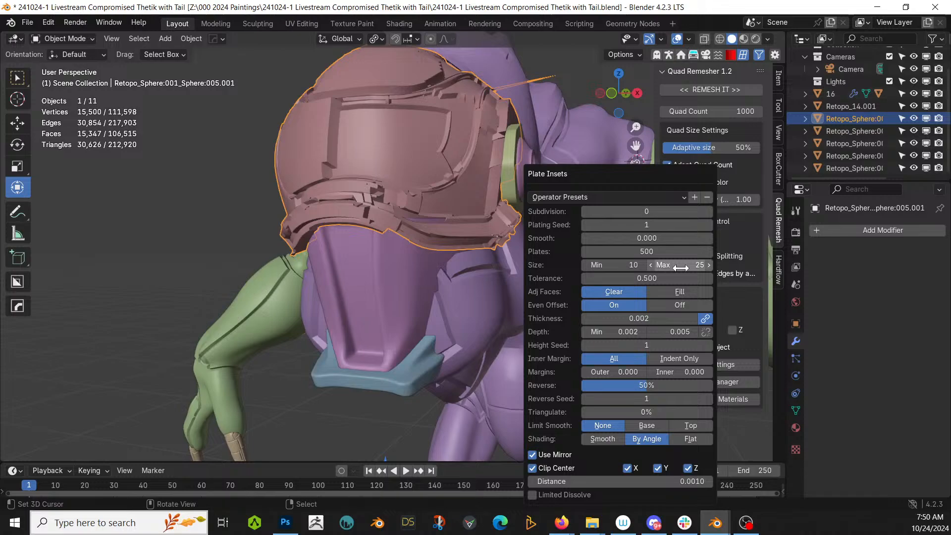
# Undo the helmet's plate insets and mirror the helmet shell across the X axis with a bisecting mirror modifier.
pyautogui.moveTo(421, 278); pyautogui.dragTo(415, 302, button='middle')
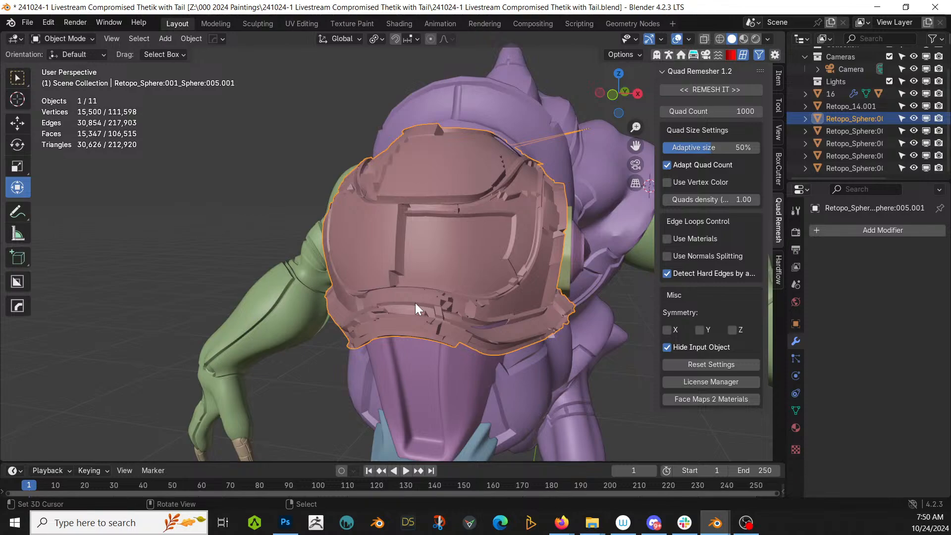
pyautogui.hotkey('ctrl', 'z')
pyautogui.scroll(-1, 456, 279)
pyautogui.hotkey('alt', 'x')
pyautogui.scroll(-4, 477, 300)
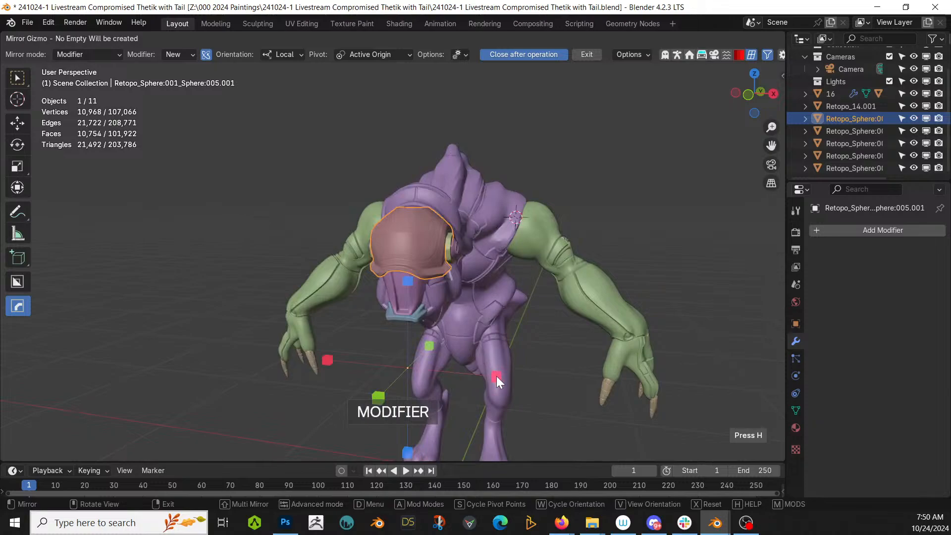
pyautogui.click(497, 374)
pyautogui.press('KP_Decimal')
pyautogui.press('Tab')
pyautogui.press('Tab')
pyautogui.hotkey('ctrl', 'alt', 'x')
# Generate Plate Insets on the mirrored helmet with plating seed 2 and check the pattern from the front and side.
pyautogui.moveTo(477, 346)
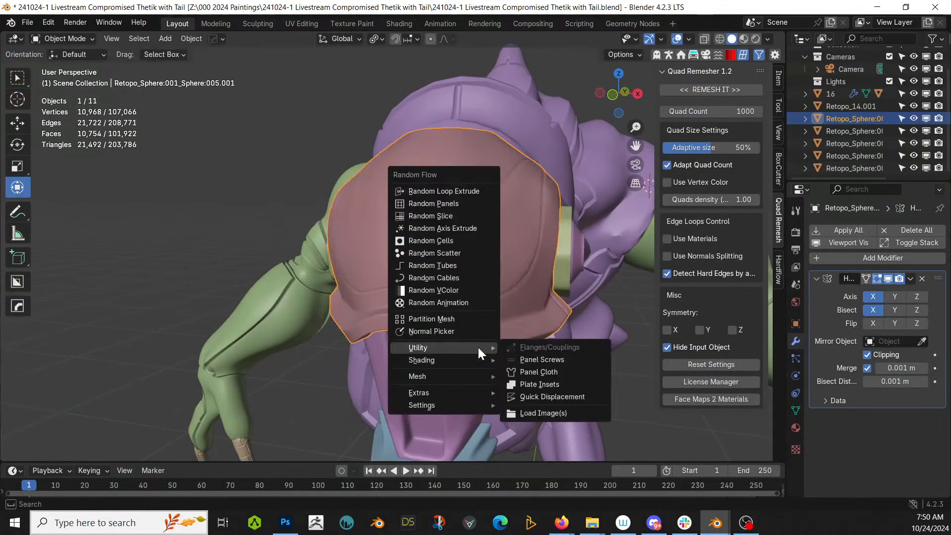
pyautogui.click(563, 382)
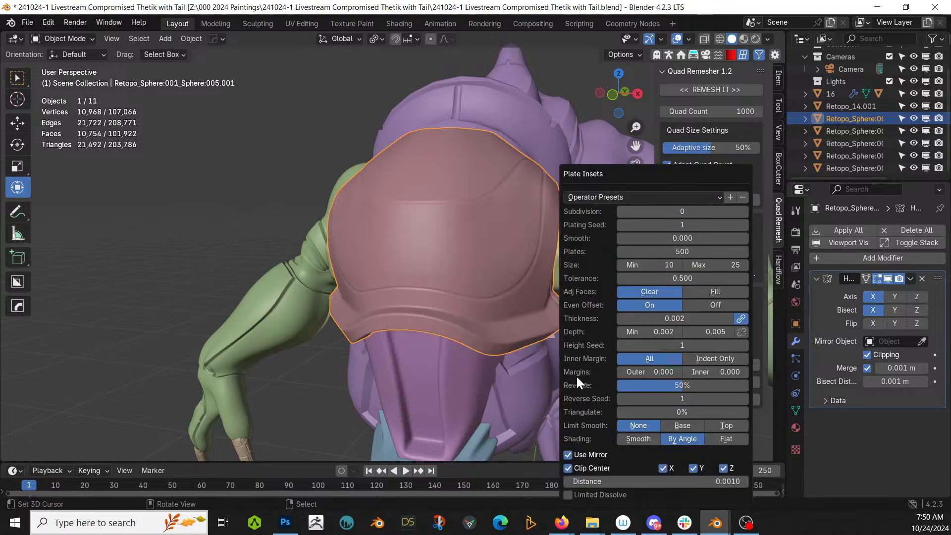
pyautogui.click(745, 224)
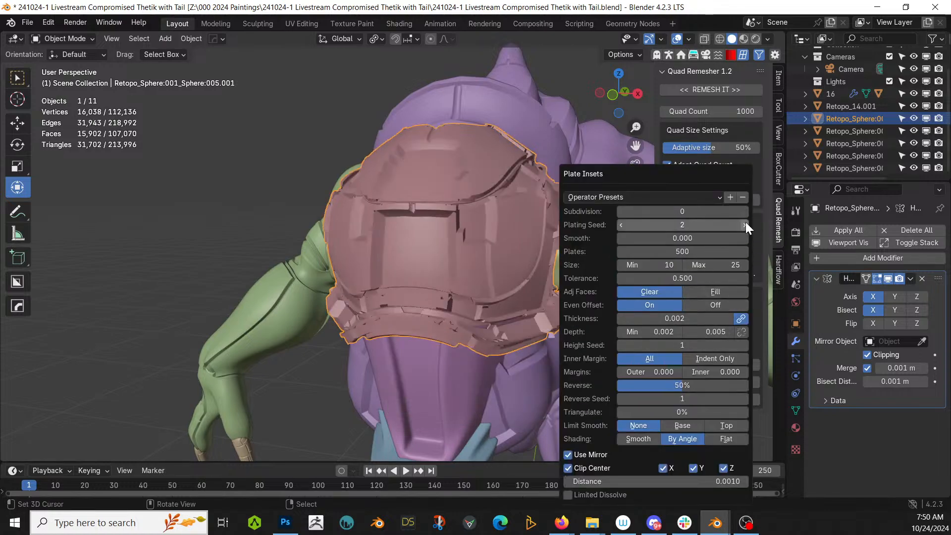
pyautogui.moveTo(525, 260); pyautogui.dragTo(476, 282, button='middle')
pyautogui.moveTo(385, 300)
pyautogui.mouseDown(button='middle')
pyautogui.moveTo(477, 279)
pyautogui.moveTo(368, 297)
pyautogui.mouseUp(button='middle')
pyautogui.scroll(3, 379, 295)
pyautogui.scroll(-3, 368, 297)
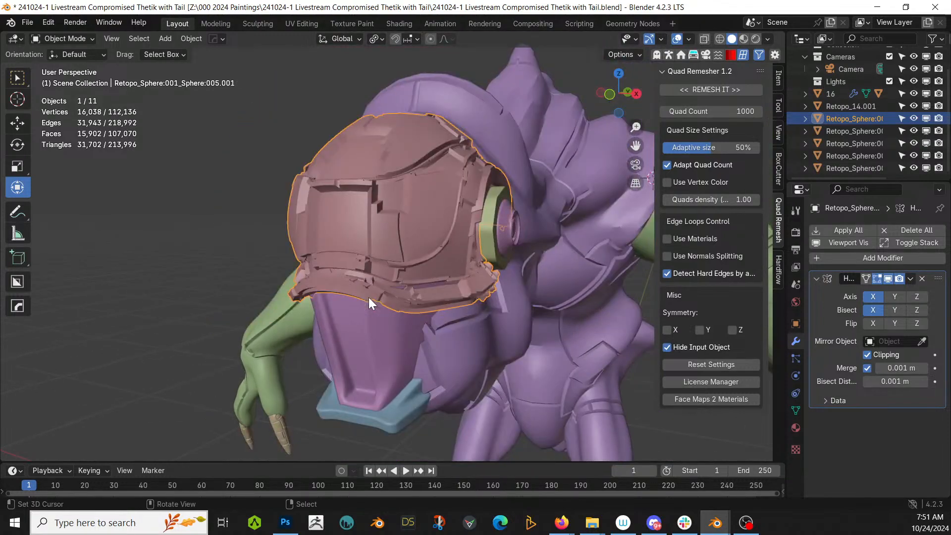
# Reduce the number of plates in the helmet's Plate Insets settings to 100.
pyautogui.press('F9')
pyautogui.moveTo(435, 179); pyautogui.dragTo(706, 129)
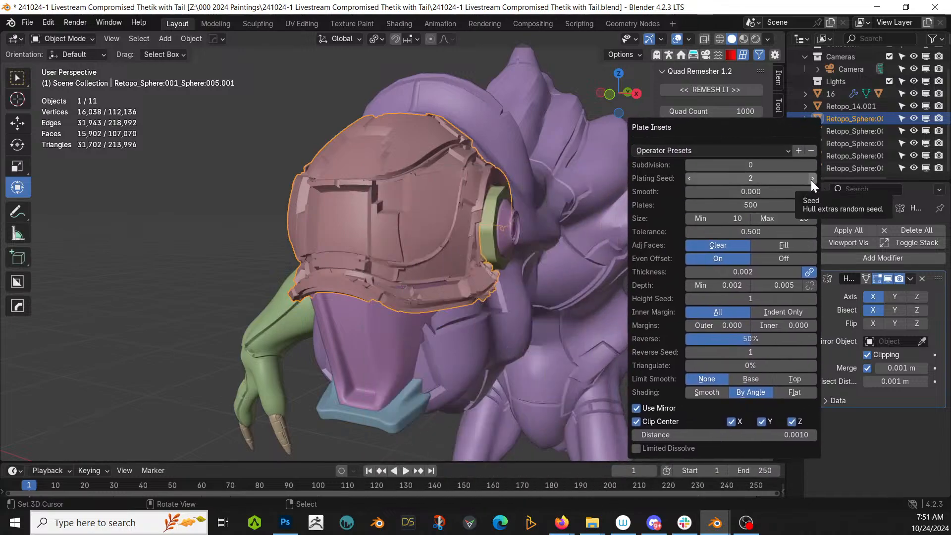
pyautogui.click(768, 201)
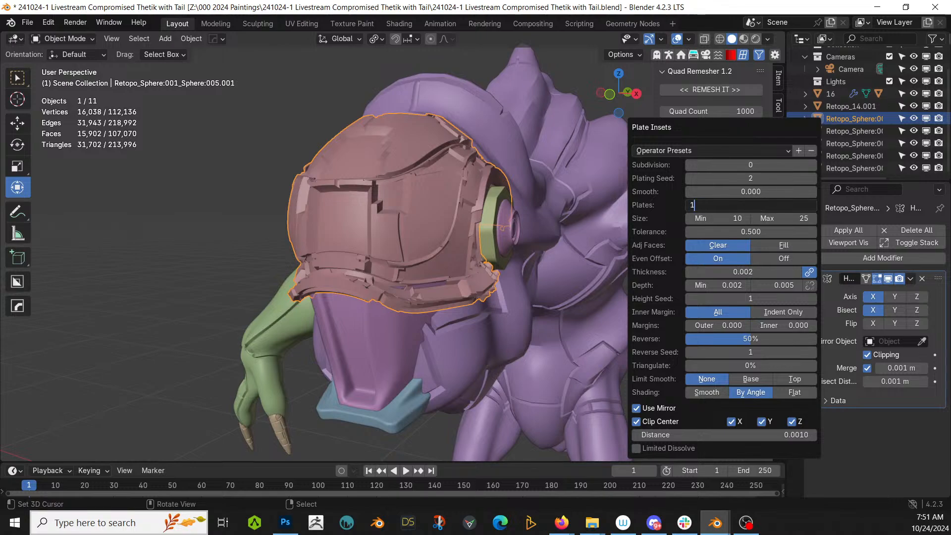
pyautogui.press('Return')
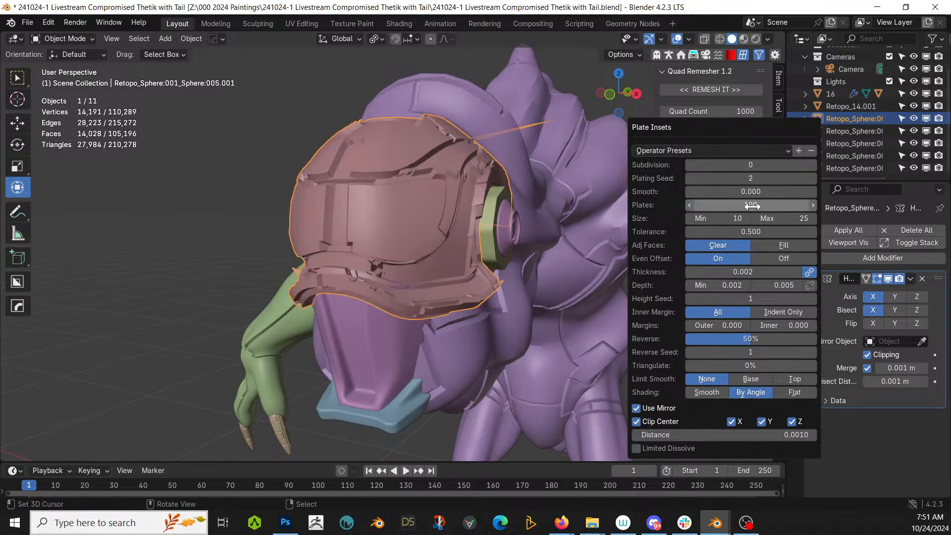
# Set the helmet's plating seed to 4 and turn Even Offset off, checking the shell from the side.
pyautogui.click(813, 179)
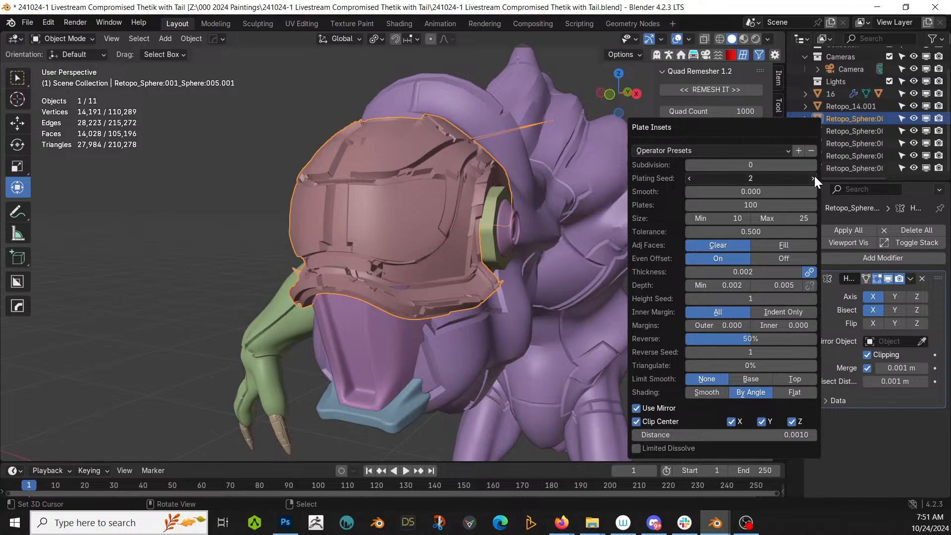
pyautogui.click(813, 178)
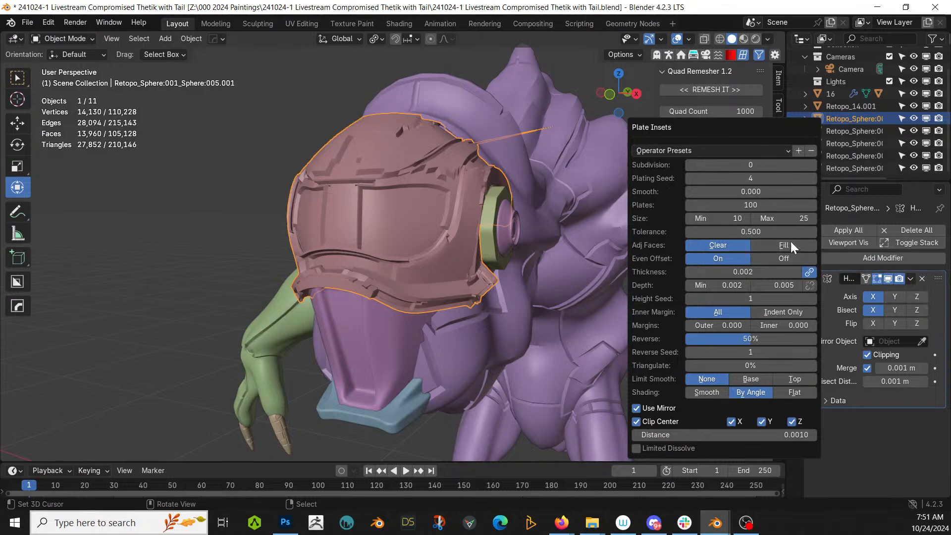
pyautogui.click(787, 258)
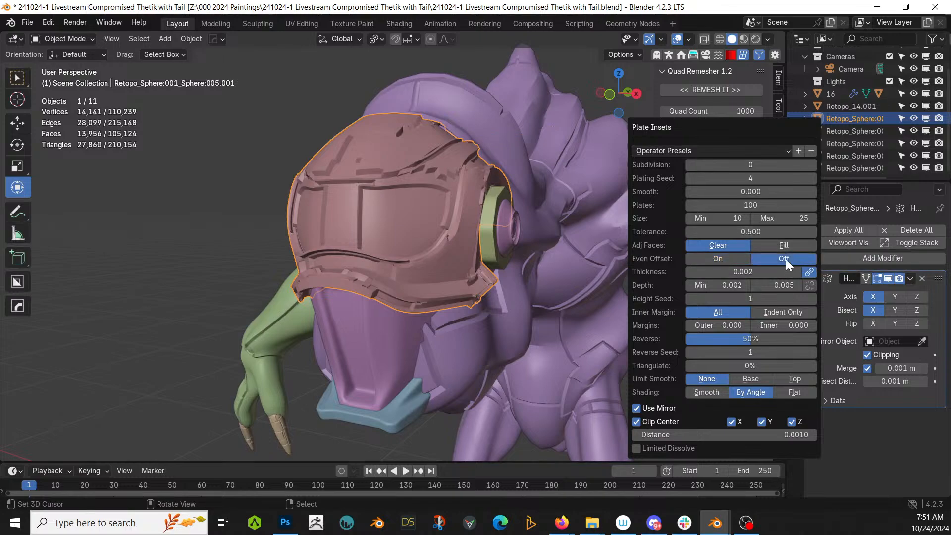
pyautogui.moveTo(569, 258); pyautogui.dragTo(473, 254, button='middle')
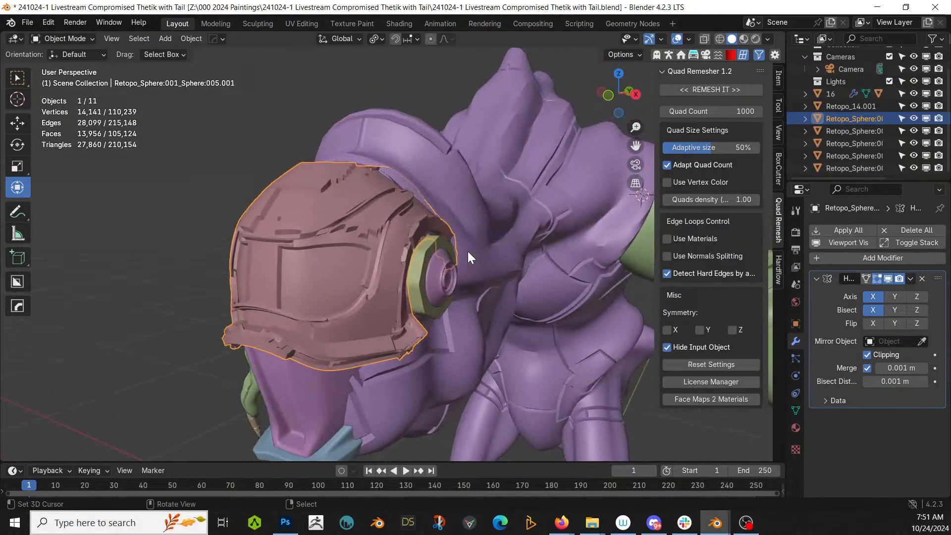
# Save the file and mirror the face guard below the helmet across the X axis with a bisecting mirror modifier.
pyautogui.hotkey('ctrl', 's')
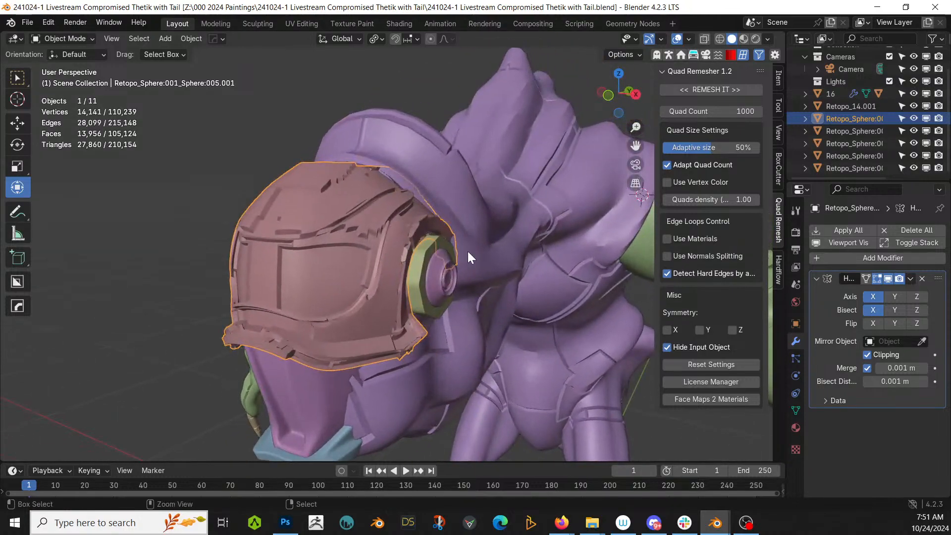
pyautogui.keyDown('shift'); pyautogui.moveTo(408, 294); pyautogui.dragTo(423, 210, button='middle'); pyautogui.keyUp('shift')
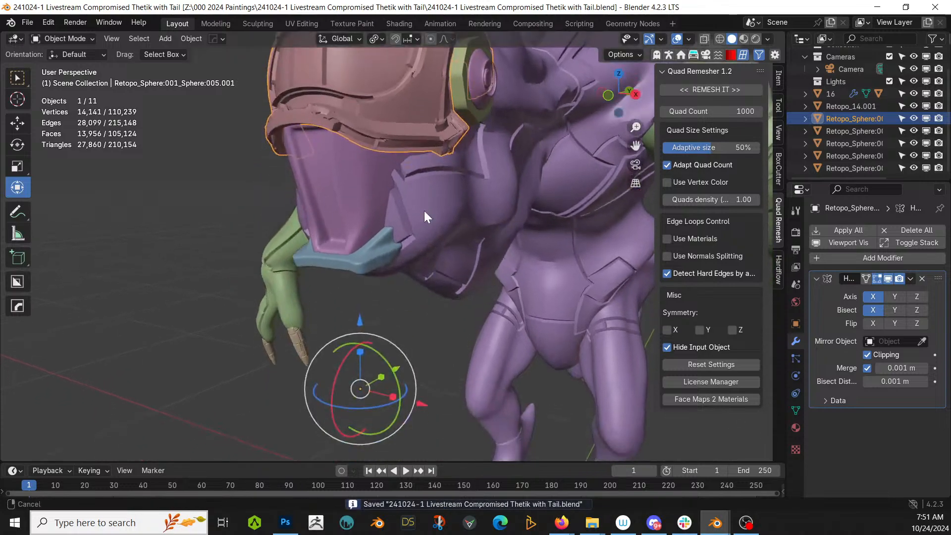
pyautogui.click(350, 193)
pyautogui.press('Tab')
pyautogui.press('Tab')
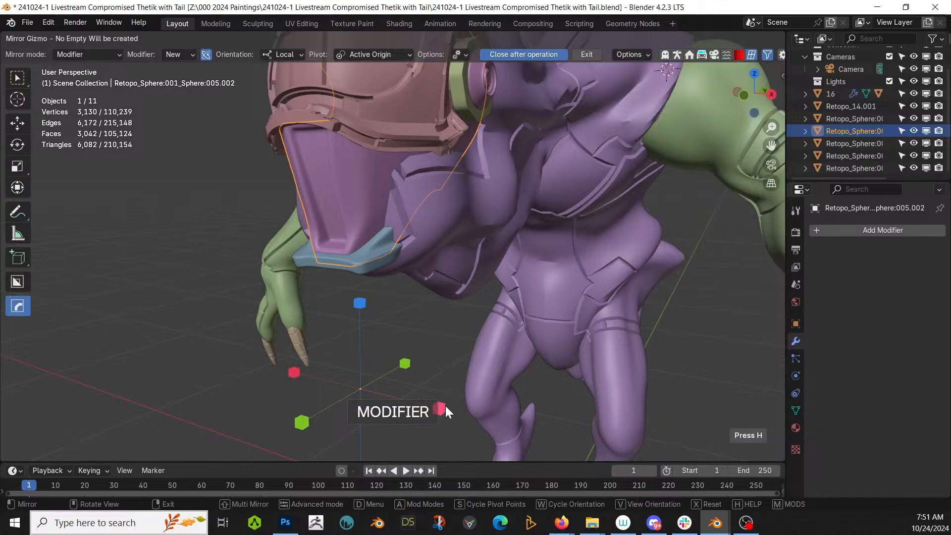
pyautogui.click(445, 406)
pyautogui.press('Tab')
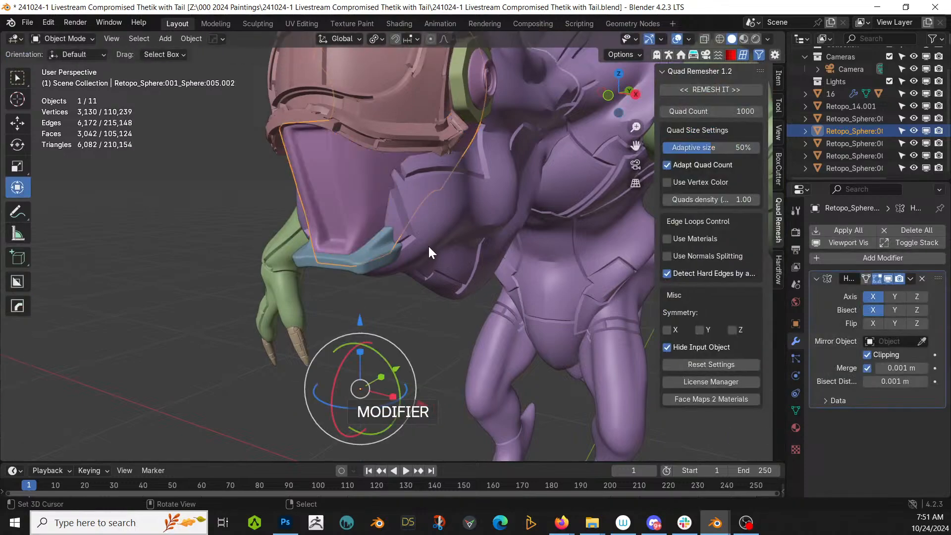
# Generate Plate Insets on the mirrored face guard with a maximum depth of 0.01.
pyautogui.hotkey('shift', 'v')
pyautogui.moveTo(429, 246)
pyautogui.click(520, 283)
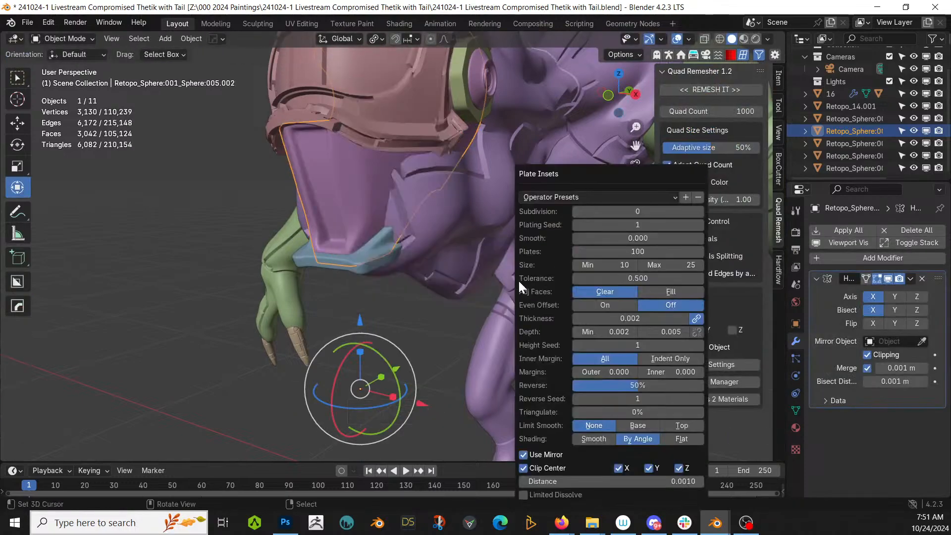
pyautogui.click(664, 331)
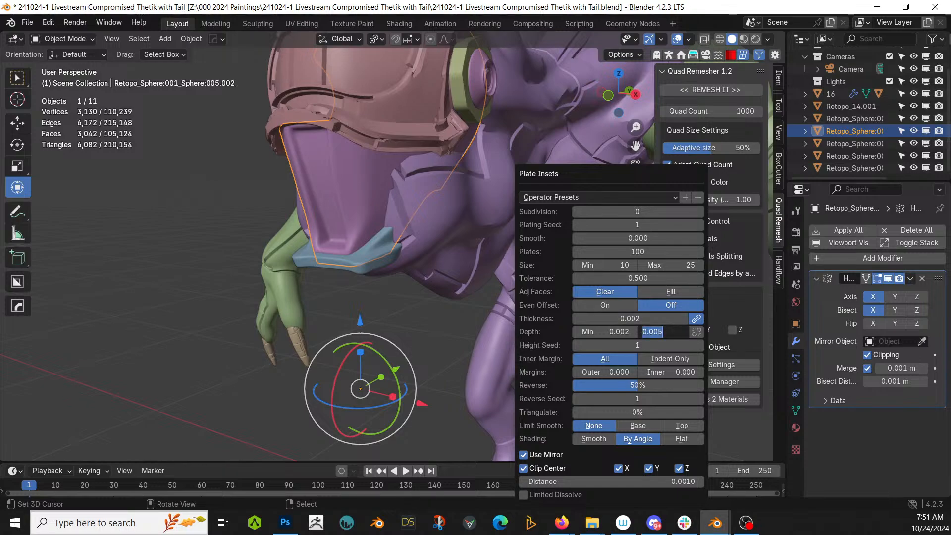
pyautogui.write('.01')
pyautogui.press('Return')
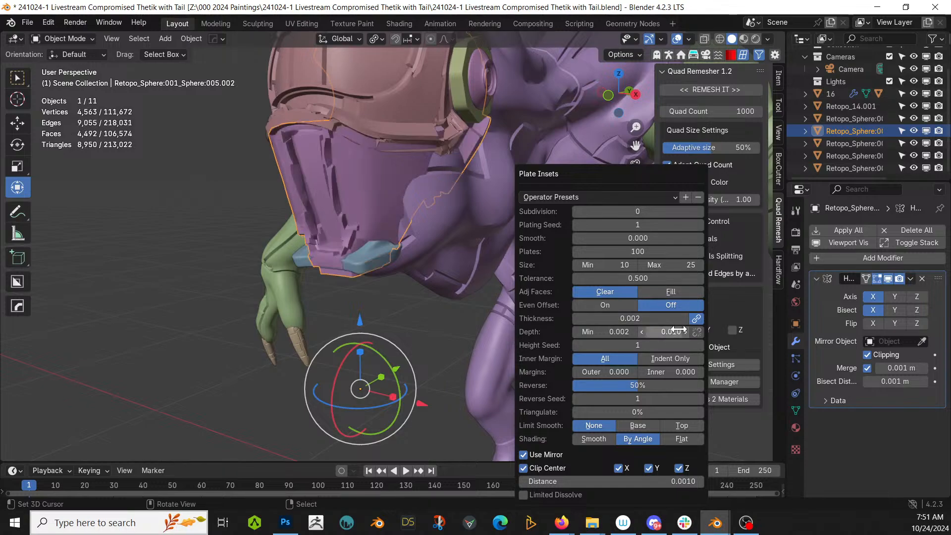
# Set the face guard's plate size to a minimum of 5 and a maximum of 10, checking the pattern from the front.
pyautogui.click(599, 264)
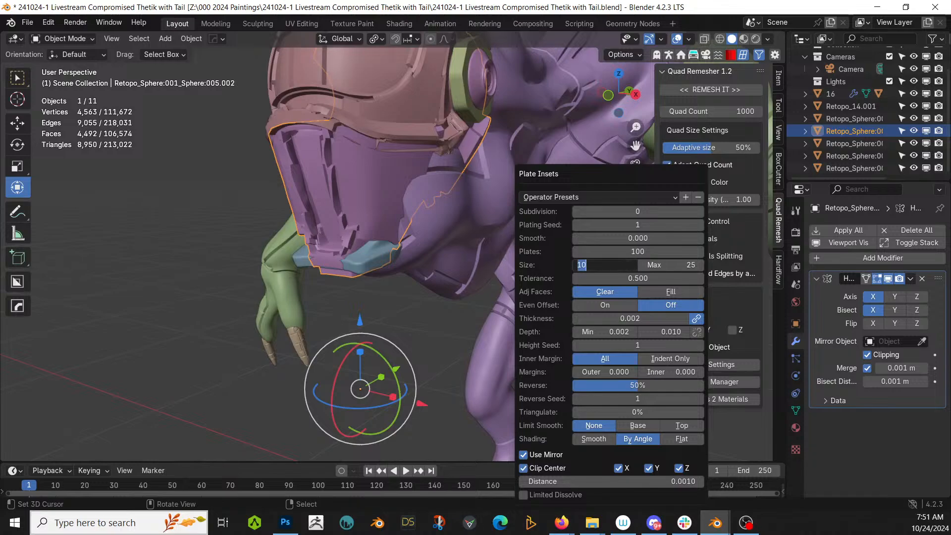
pyautogui.press('Return')
pyautogui.click(644, 266)
pyautogui.write('10')
pyautogui.press('Return')
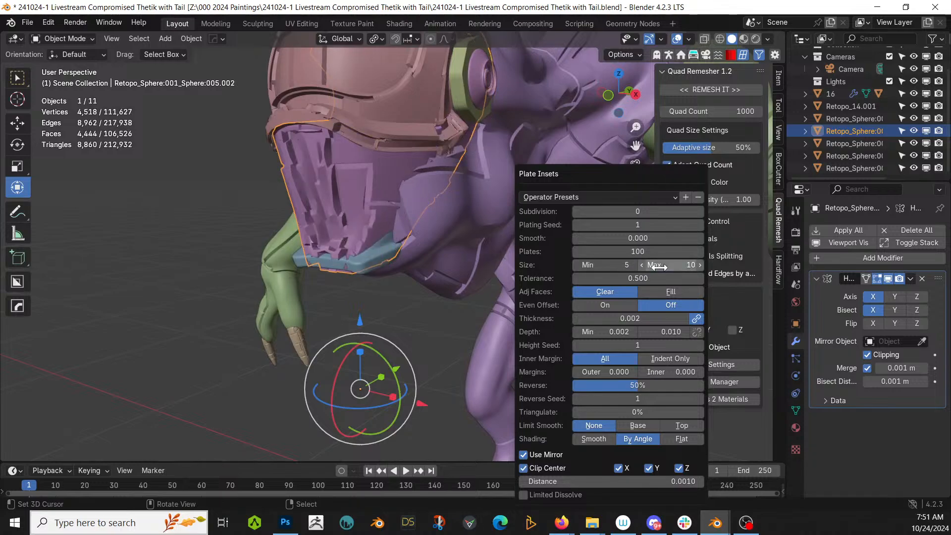
pyautogui.moveTo(247, 250); pyautogui.dragTo(328, 313, button='middle')
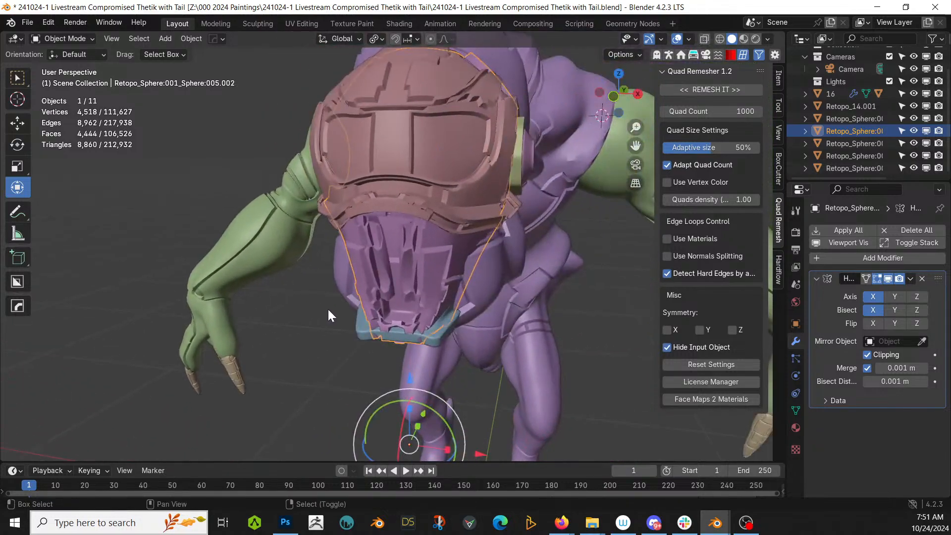
# Set the face guard's maximum plate depth to 0.005 and its thickness to 0.001, checking the insets up close.
pyautogui.press('F9')
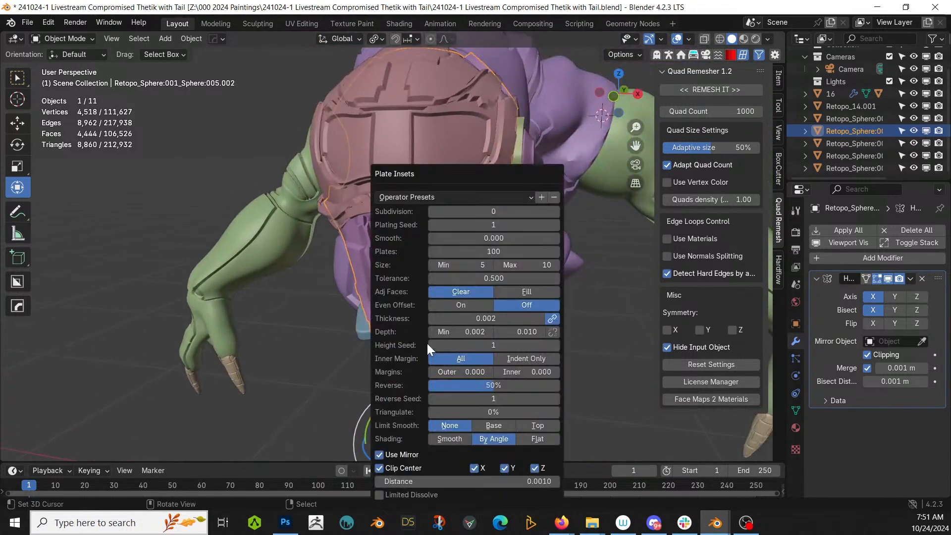
pyautogui.click(519, 331)
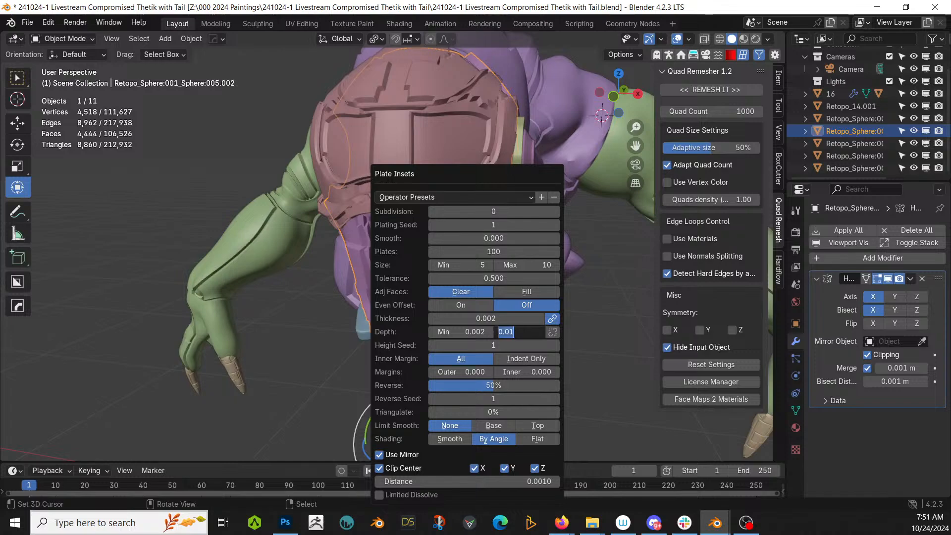
pyautogui.press('Return')
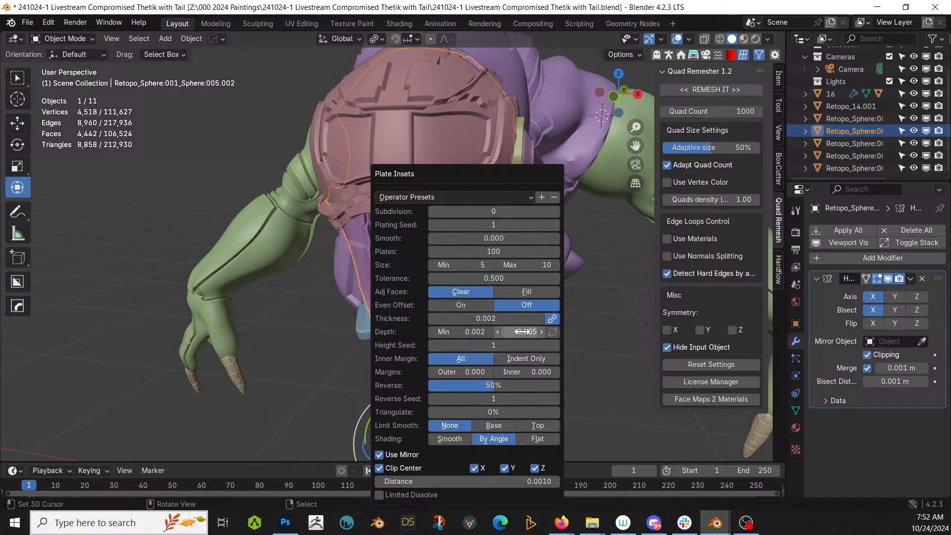
pyautogui.moveTo(477, 173); pyautogui.dragTo(738, 118)
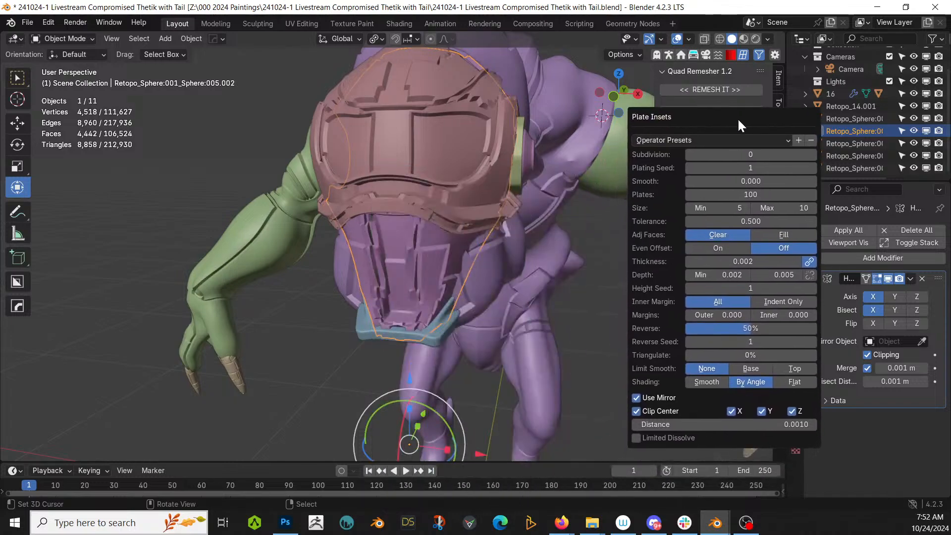
pyautogui.click(754, 261)
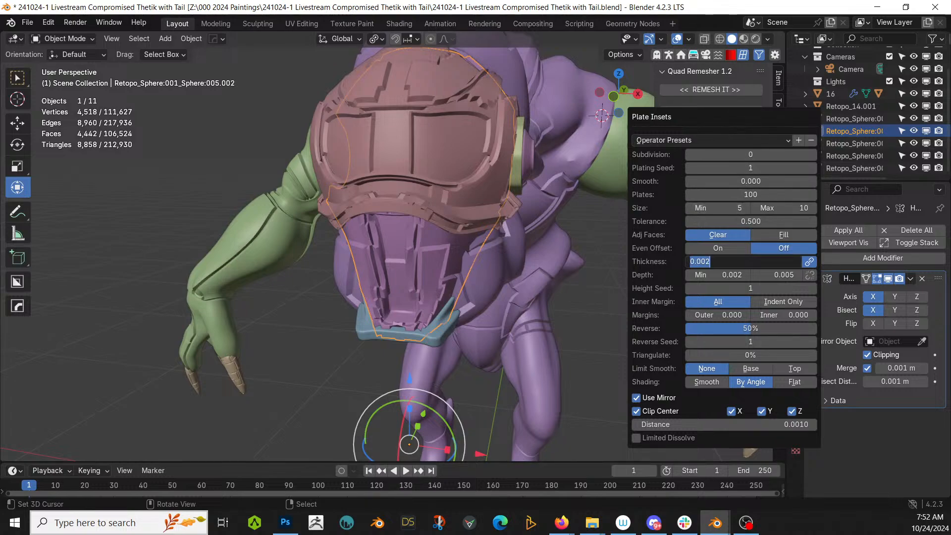
pyautogui.press('Return')
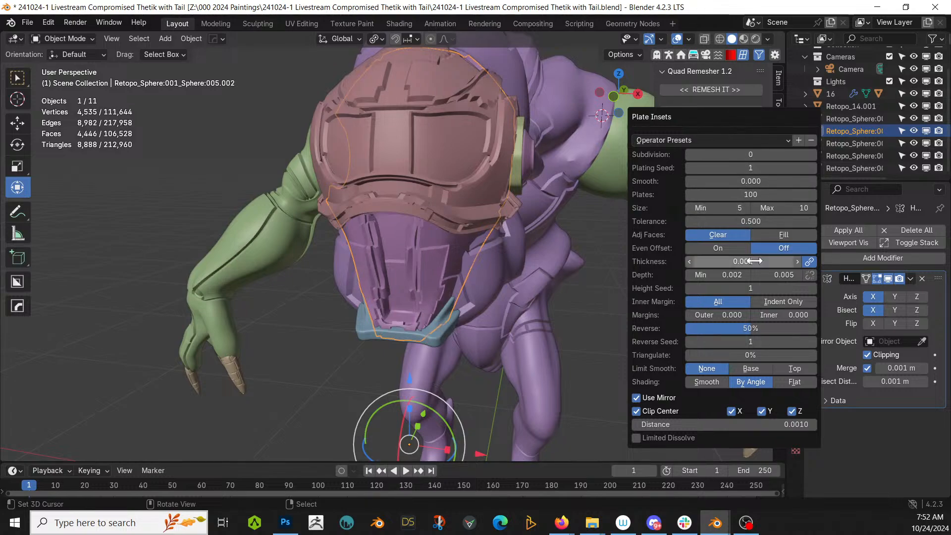
pyautogui.moveTo(428, 319)
pyautogui.mouseDown(button='middle')
pyautogui.moveTo(423, 300)
pyautogui.moveTo(410, 312)
pyautogui.mouseUp(button='middle')
pyautogui.scroll(1, 409, 312)
pyautogui.keyDown('shift'); pyautogui.moveTo(280, 350); pyautogui.dragTo(396, 361, button='middle'); pyautogui.keyUp('shift')
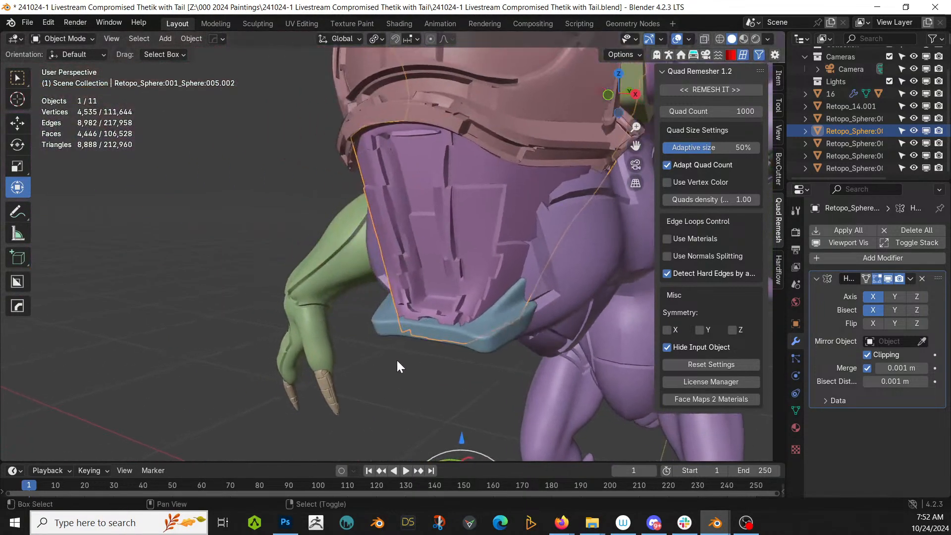
# Step the face guard's plating seed up to 6 and check the pattern from a slightly different angle.
pyautogui.press('F9')
pyautogui.moveTo(472, 168); pyautogui.dragTo(146, 148)
pyautogui.click(269, 193)
pyautogui.click(269, 192)
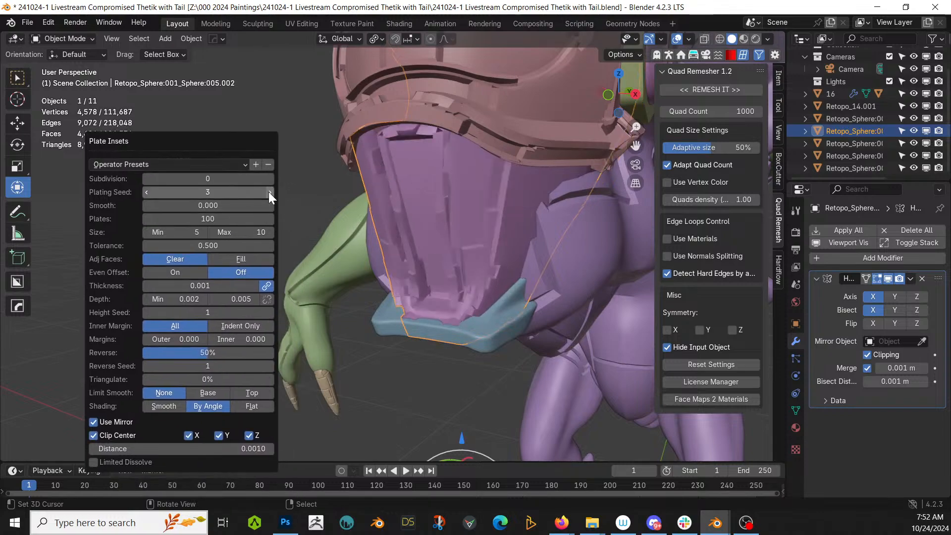
pyautogui.click(269, 192)
pyautogui.click(269, 192)
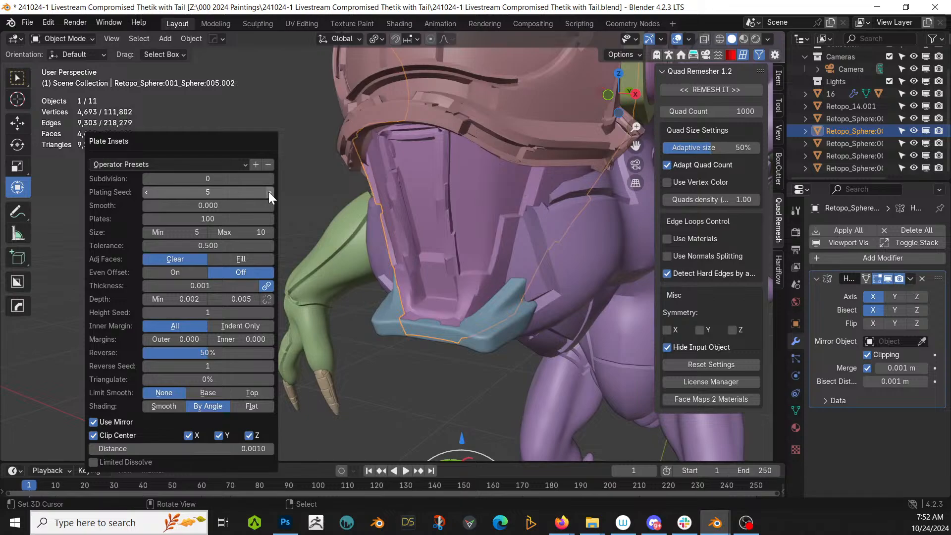
pyautogui.click(269, 192)
pyautogui.moveTo(369, 275); pyautogui.dragTo(390, 281, button='middle')
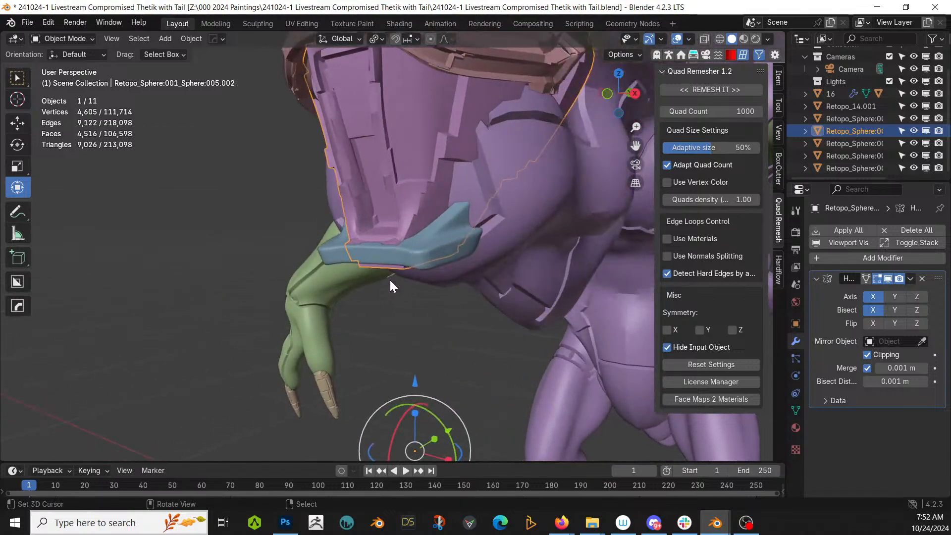
# Reopen the face guard's Plate Insets settings and step the plating seed up to 9.
pyautogui.press('F9')
pyautogui.moveTo(475, 174); pyautogui.dragTo(200, 119)
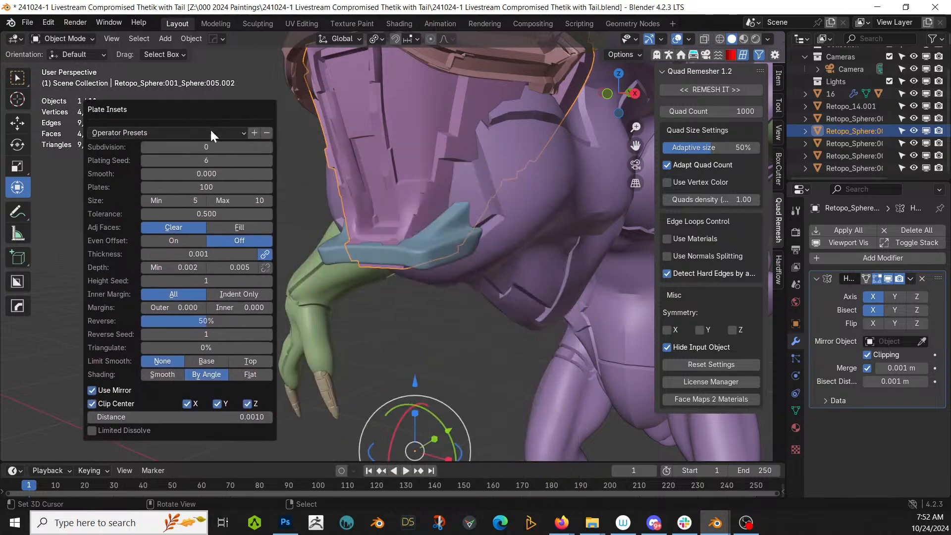
pyautogui.click(269, 161)
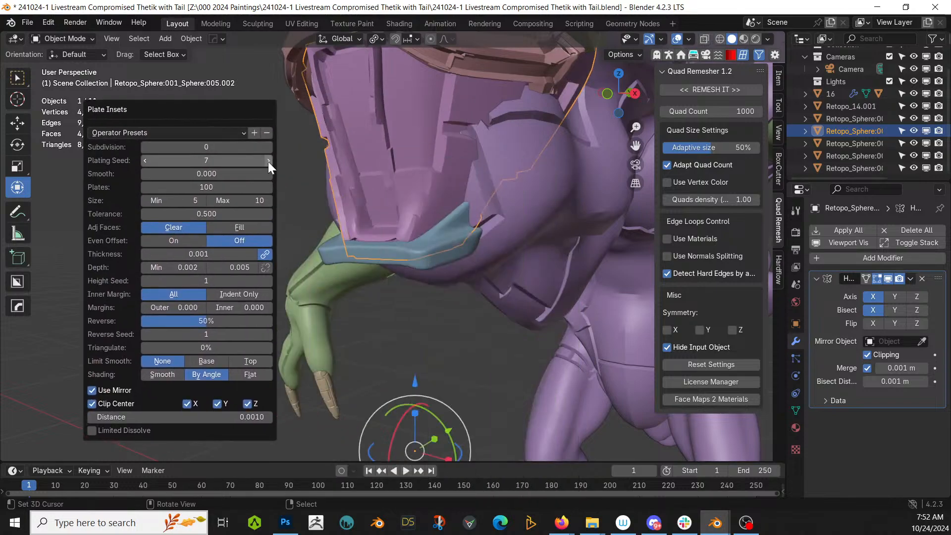
pyautogui.click(268, 161)
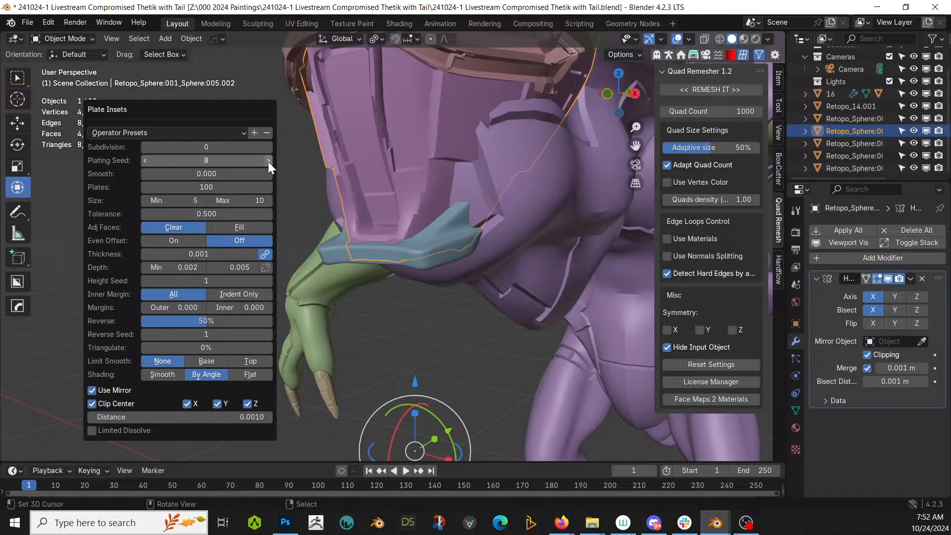
pyautogui.click(269, 162)
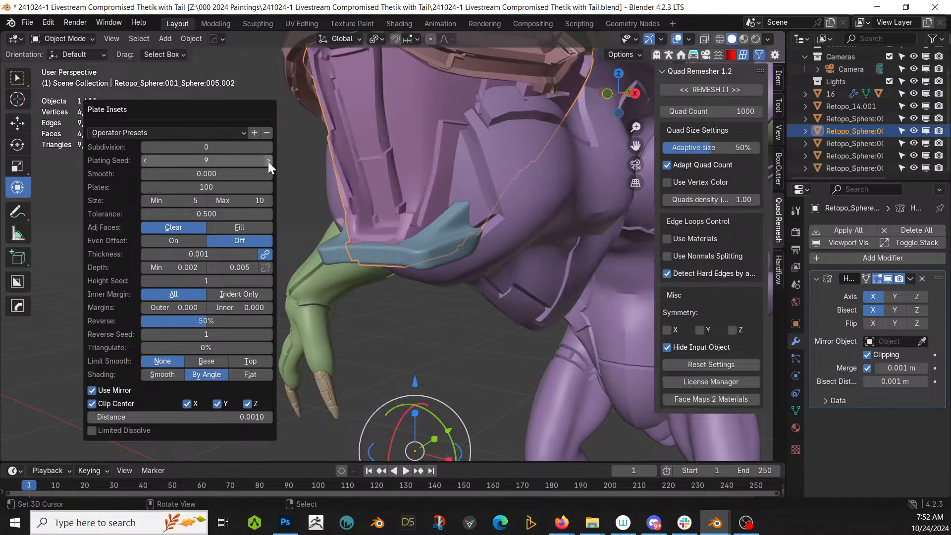
# Set the face guard's plate size to a minimum of 3 and a maximum of 8.
pyautogui.click(174, 200)
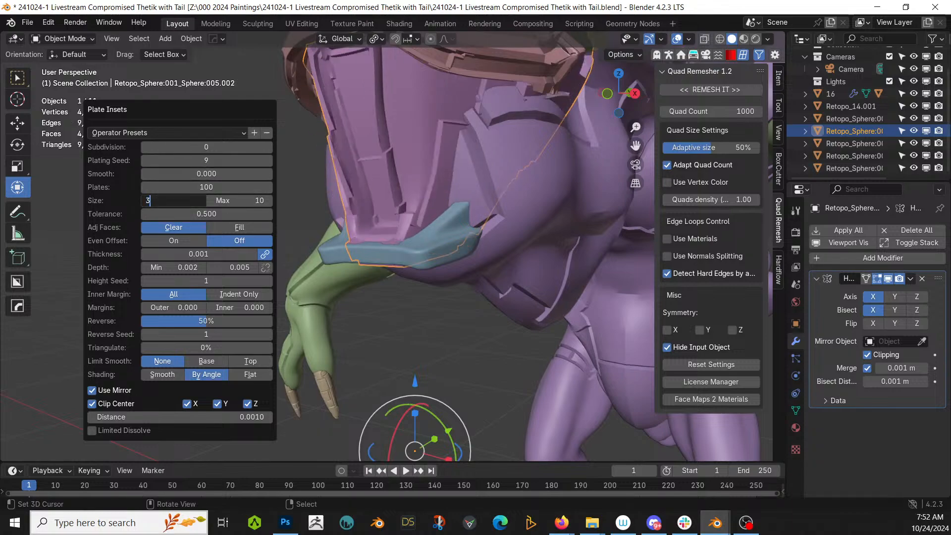
pyautogui.write('3')
pyautogui.press('Return')
pyautogui.click(239, 200)
pyautogui.write('8')
pyautogui.press('Return')
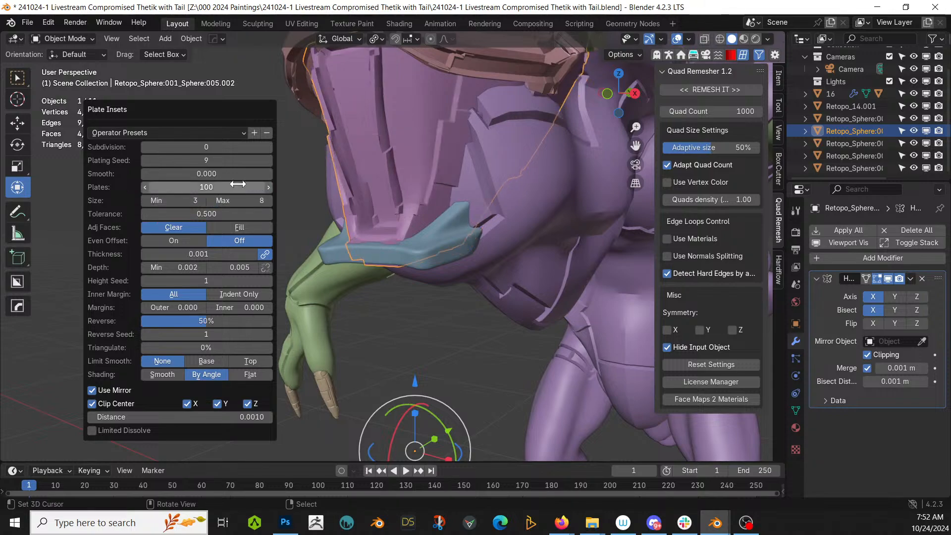
# Step the face guard's plating seed up to 13, comparing the plate patterns.
pyautogui.click(269, 160)
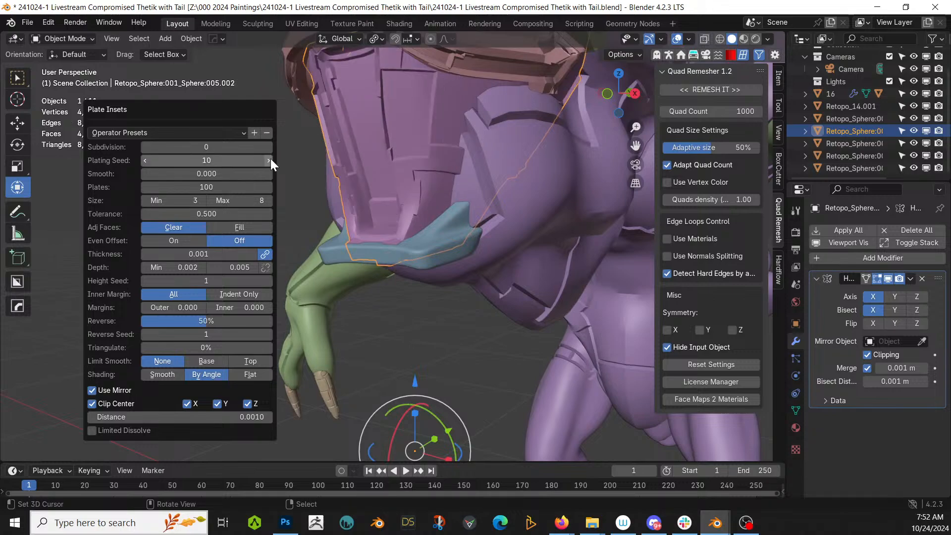
pyautogui.click(269, 159)
pyautogui.click(269, 160)
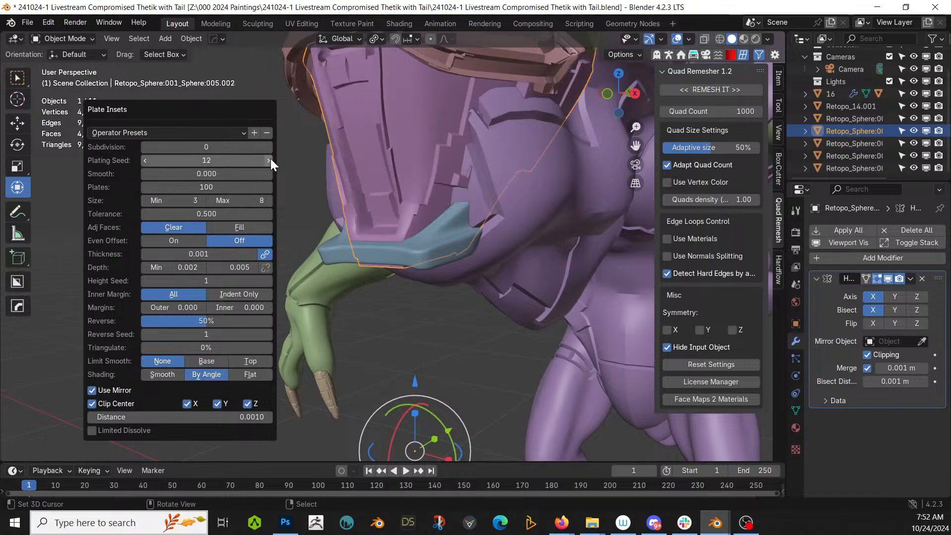
pyautogui.click(269, 160)
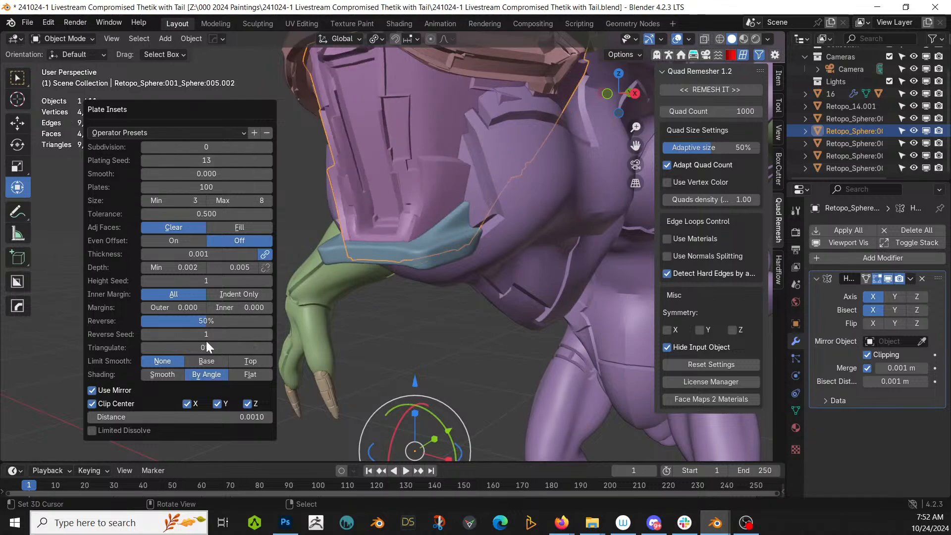
# Set Triangulate to 25% for the muzzle's plate insets and step the plating seed up to get a different plate pattern.
pyautogui.doubleClick(206, 348)
pyautogui.press('Return')
pyautogui.click(269, 160)
pyautogui.click(269, 160)
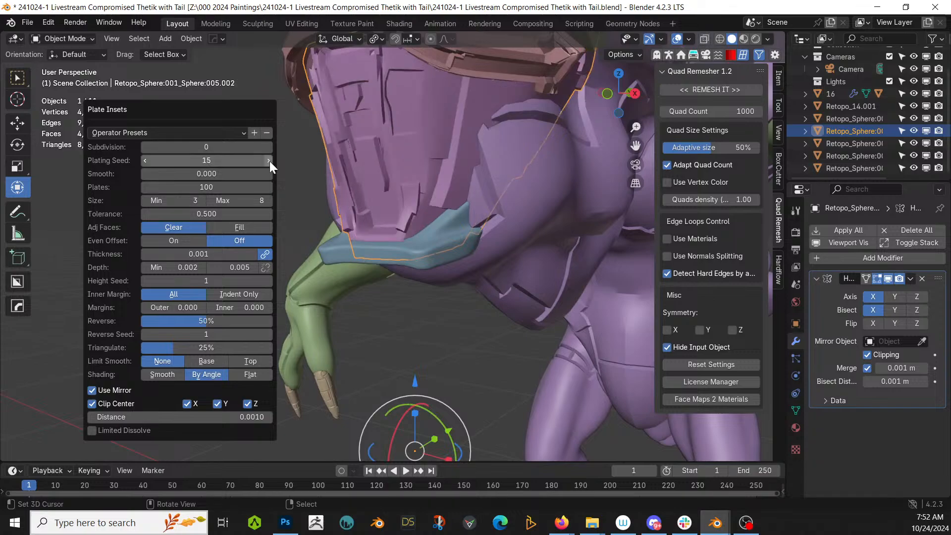
pyautogui.click(269, 160)
pyautogui.moveTo(598, 257); pyautogui.dragTo(456, 293, button='middle')
pyautogui.scroll(-4, 537, 264)
pyautogui.scroll(4, 439, 240)
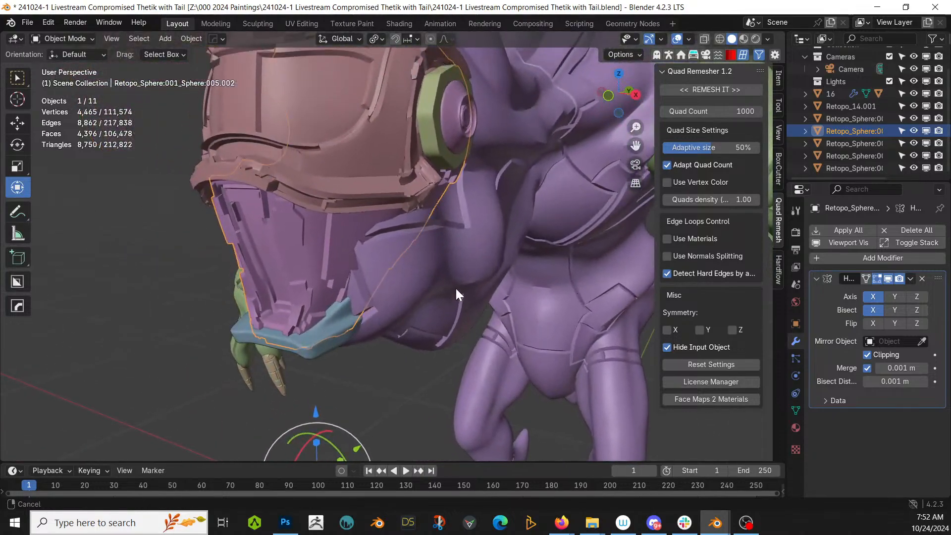
# Mirror the blue chin piece across the X axis with bisect enabled.
pyautogui.rightClick(314, 343)
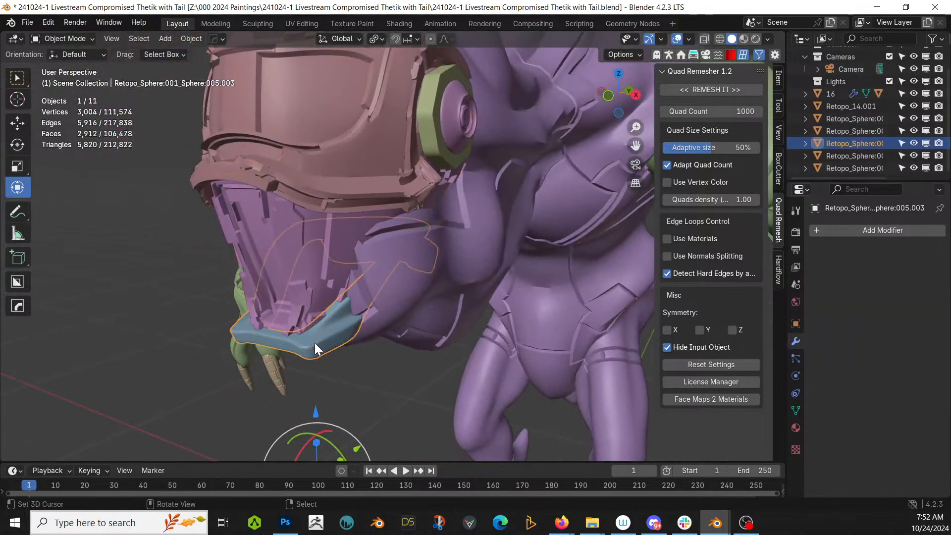
pyautogui.hotkey('alt', 'x')
pyautogui.scroll(-5, 314, 343)
pyautogui.click(442, 351)
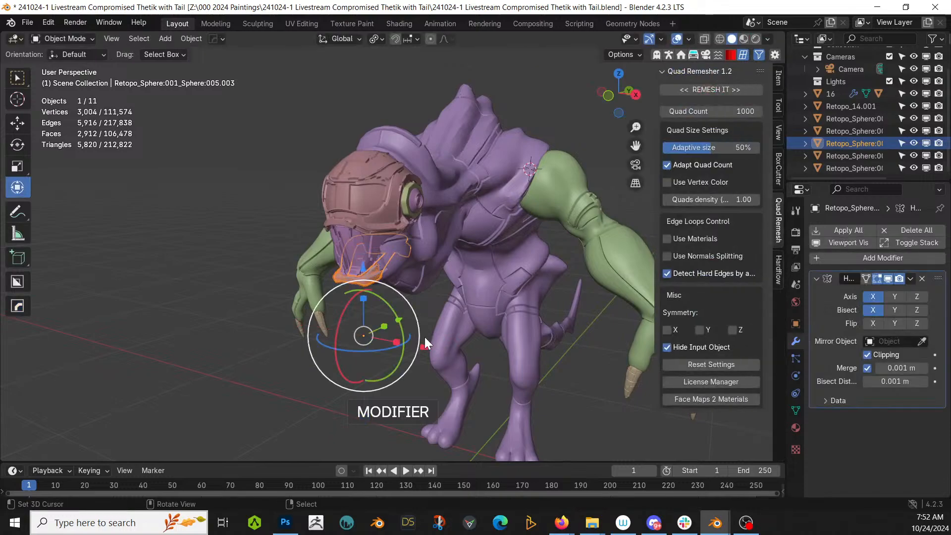
pyautogui.scroll(4, 424, 337)
# Add Random Flow Plate Insets to the mirrored blue chin piece and advance the plating seed for a new pattern.
pyautogui.press('Tab')
pyautogui.press('Tab')
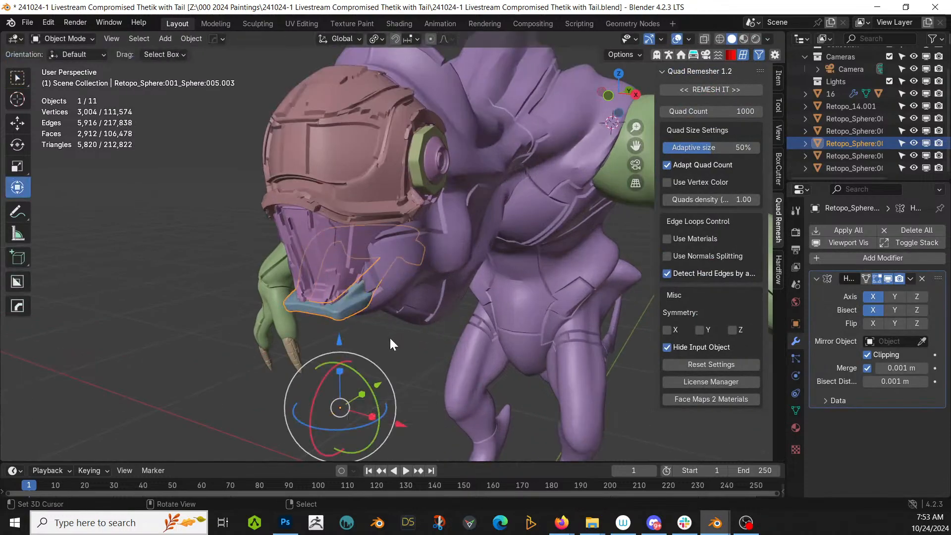
pyautogui.hotkey('shift', 'alt', 'f')
pyautogui.moveTo(365, 373)
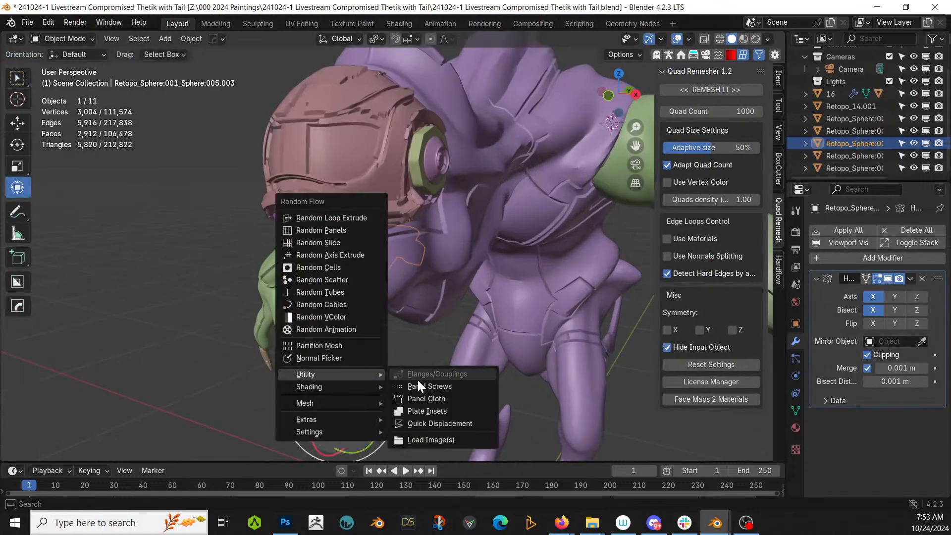
pyautogui.click(453, 405)
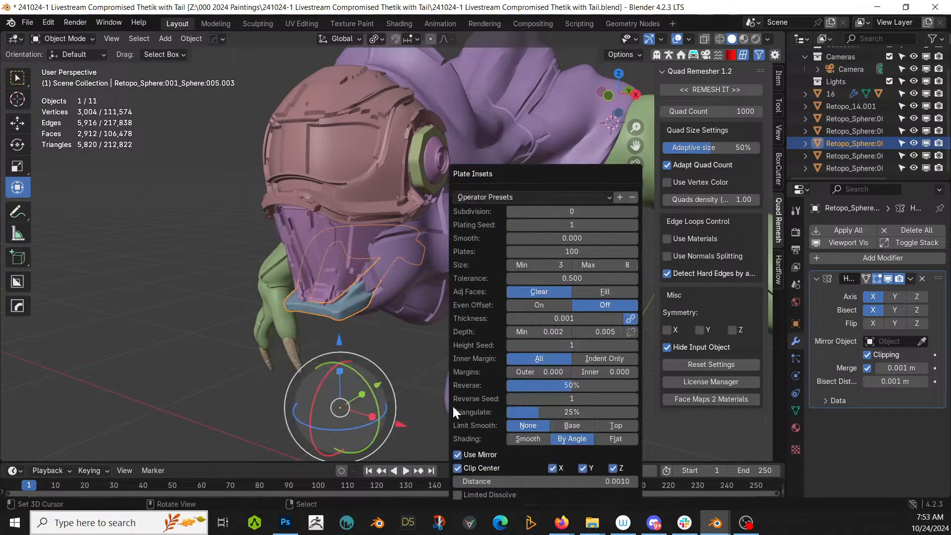
pyautogui.click(633, 225)
pyautogui.scroll(6, 368, 351)
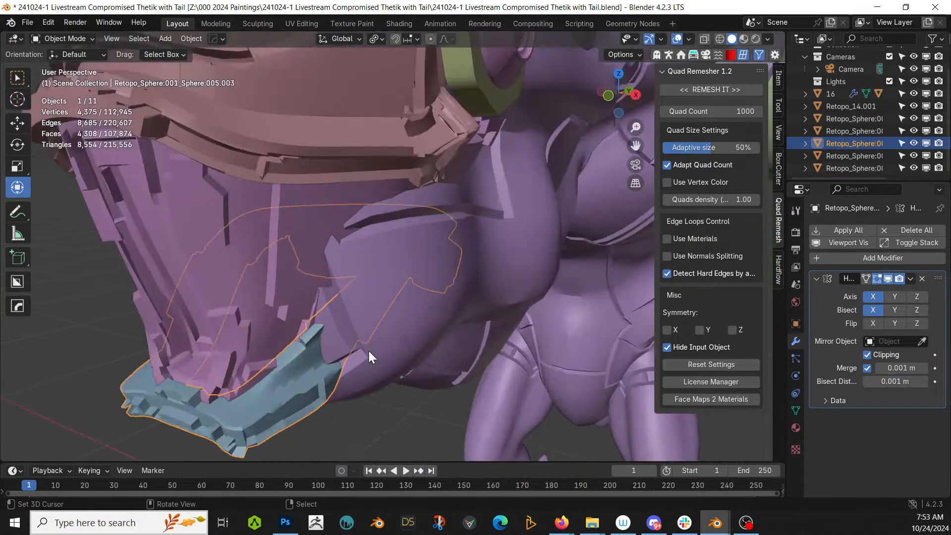
pyautogui.scroll(-8, 369, 351)
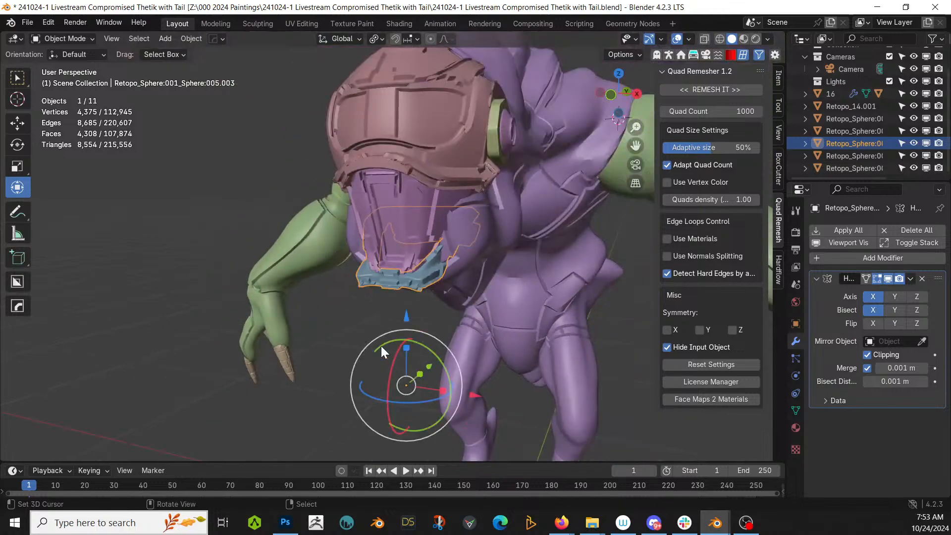
pyautogui.scroll(5, 382, 345)
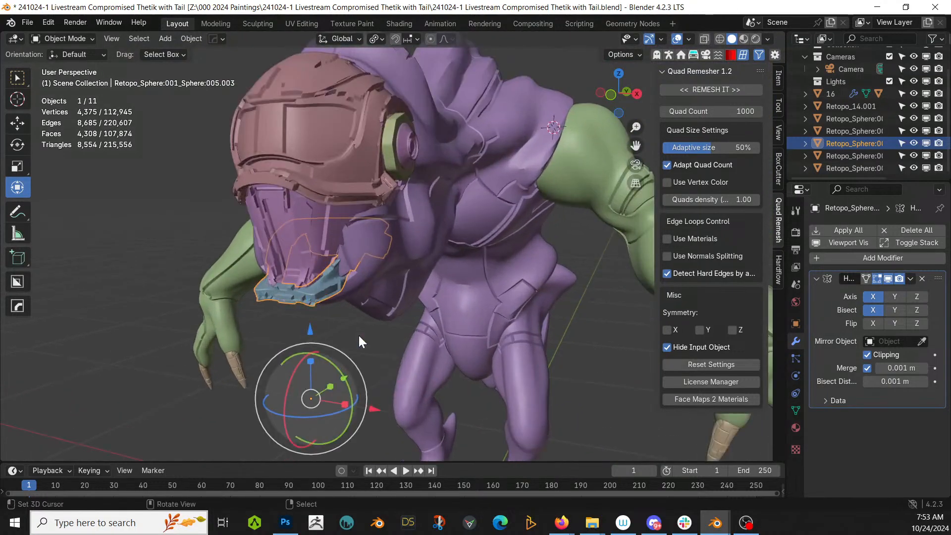
# Add Random Flow Plate Insets to the green ring around the eyepiece with plating seed 2.
pyautogui.click(387, 144)
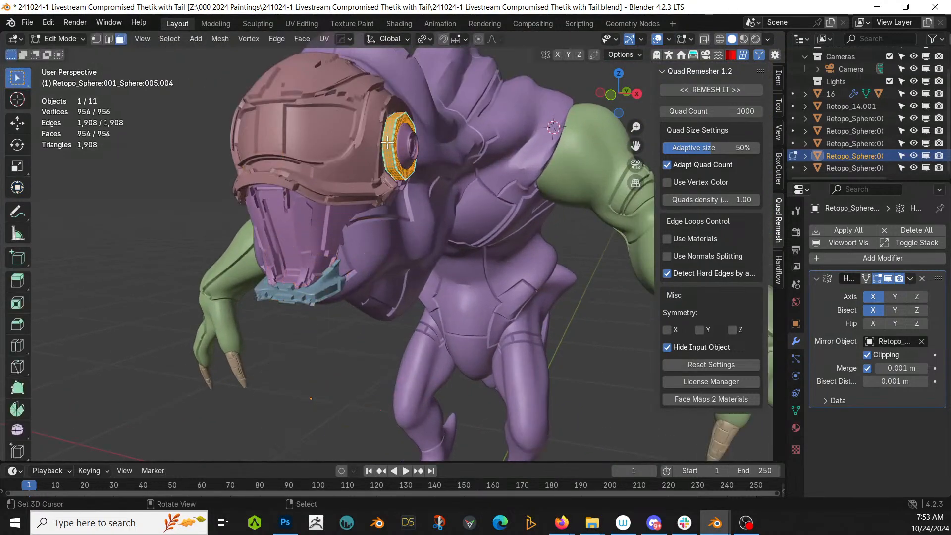
pyautogui.hotkey('shift', 'q')
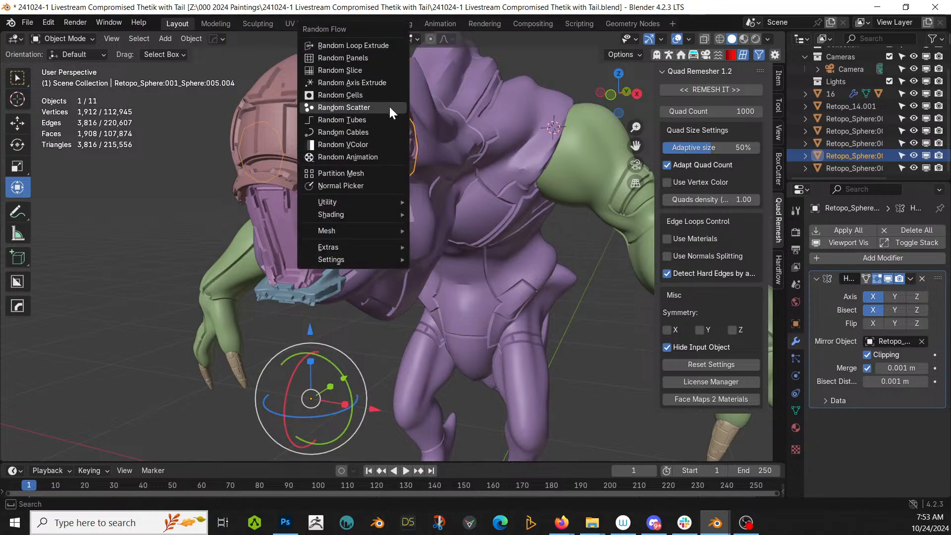
pyautogui.moveTo(379, 200)
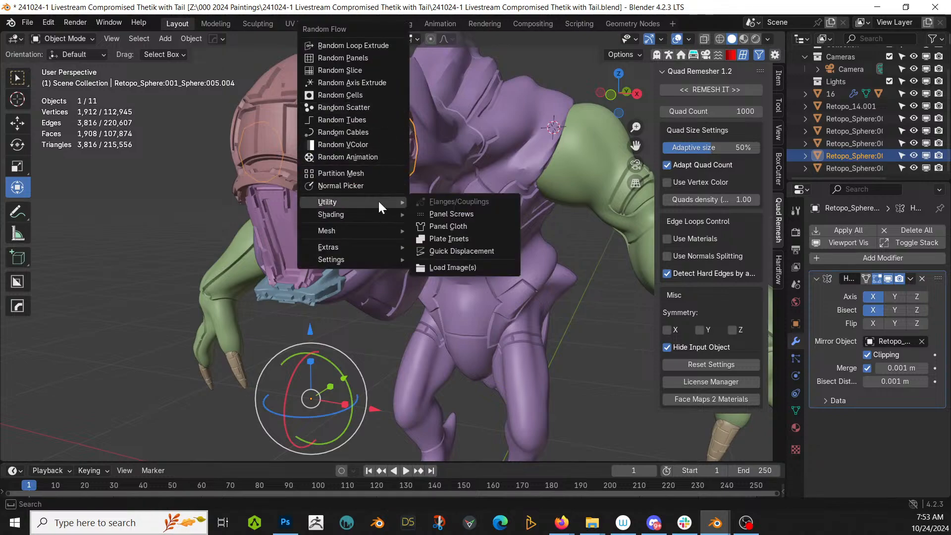
pyautogui.click(481, 238)
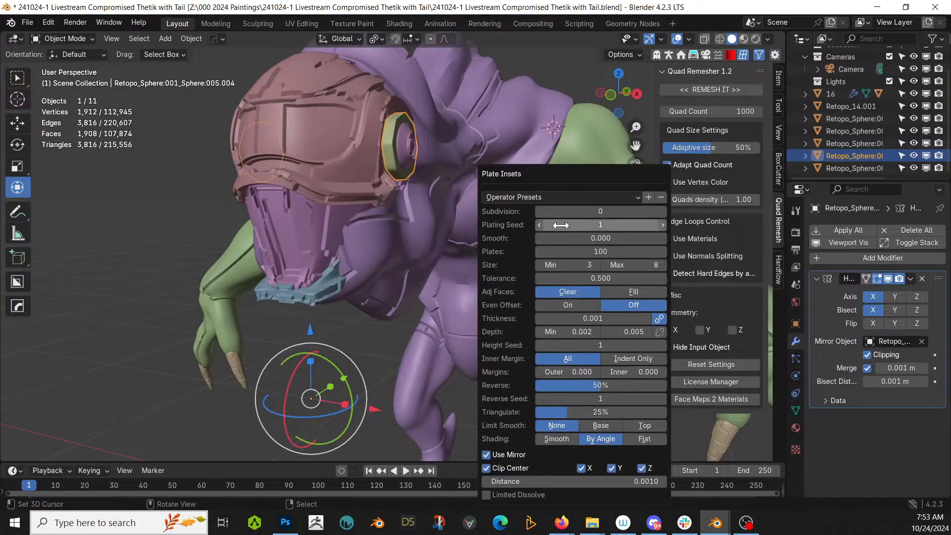
pyautogui.click(661, 225)
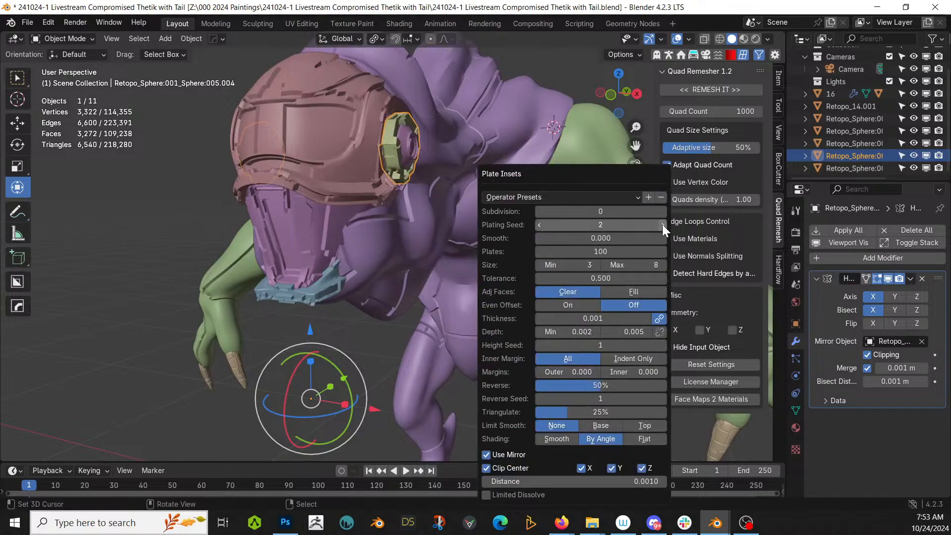
pyautogui.moveTo(345, 231); pyautogui.dragTo(360, 277, button='middle')
# Add Random Flow Plate Insets to the purple disc inside the green ring, setting the maximum depth to 0.002 and adjusting the minimum depth.
pyautogui.click(280, 203)
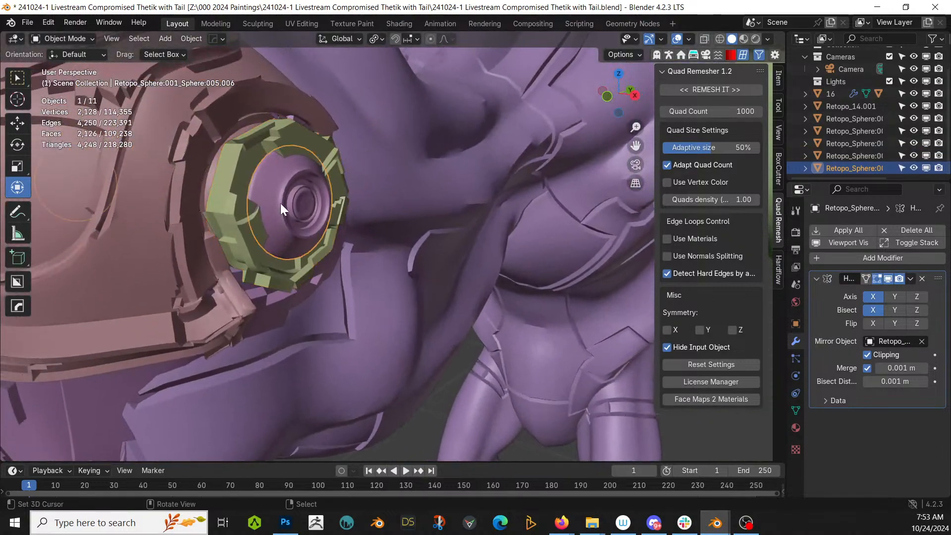
pyautogui.press('Tab')
pyautogui.press('Tab')
pyautogui.hotkey('shift', 'v')
pyautogui.moveTo(281, 203)
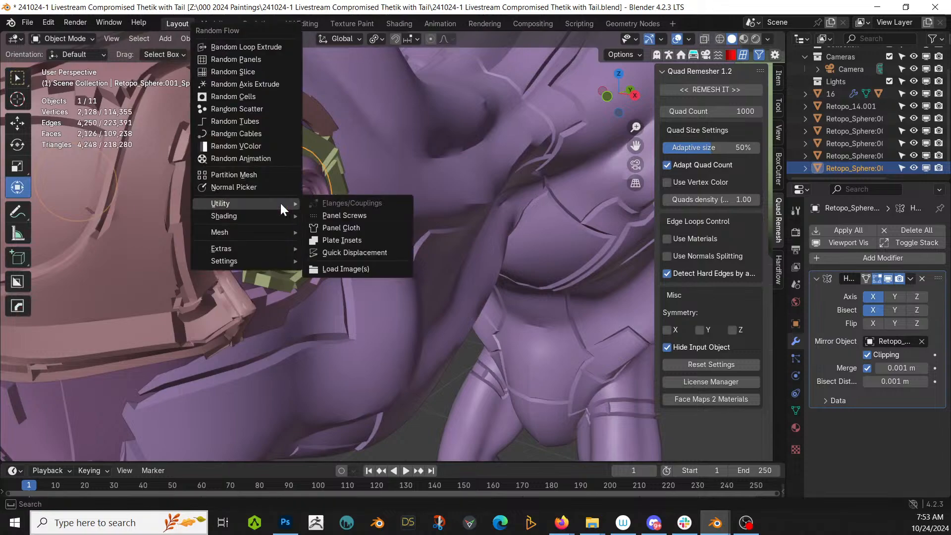
pyautogui.click(373, 239)
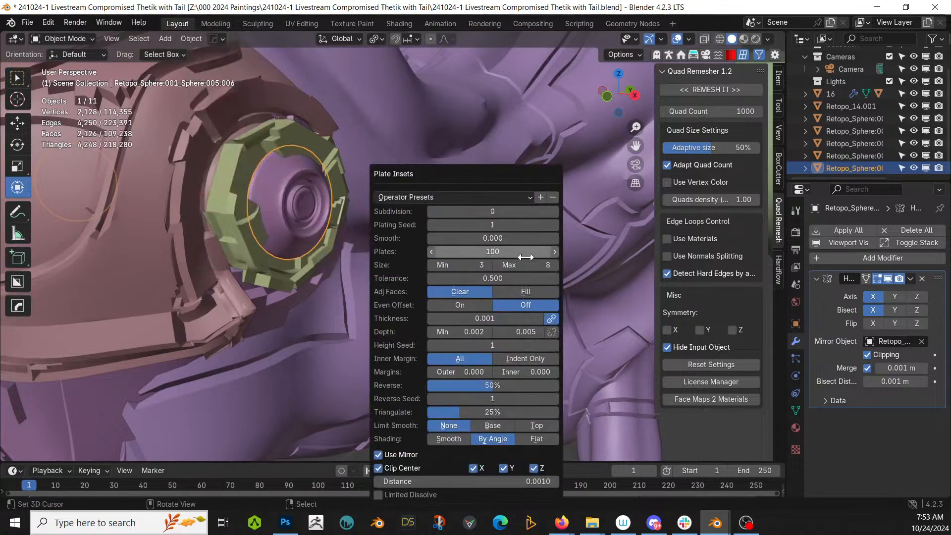
pyautogui.click(525, 331)
pyautogui.write('.002')
pyautogui.press('Return')
pyautogui.click(460, 332)
pyautogui.press('Return')
# Deselect everything, inspect the plated head up close and from a distance, and save the file.
pyautogui.scroll(-8, 213, 184)
pyautogui.moveTo(212, 184); pyautogui.dragTo(332, 166, button='middle')
pyautogui.click(511, 370)
pyautogui.moveTo(510, 367); pyautogui.dragTo(319, 380, button='middle')
pyautogui.scroll(8, 319, 380)
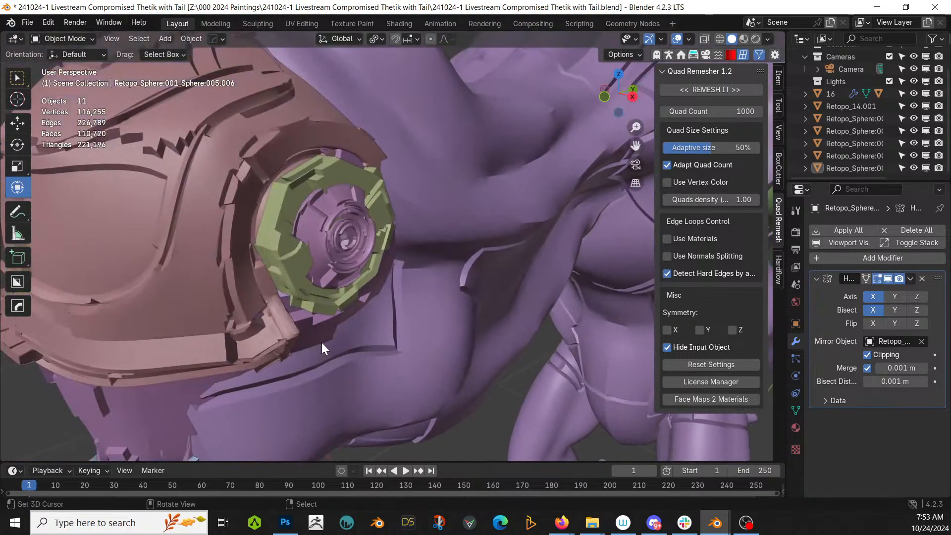
pyautogui.scroll(-6, 322, 343)
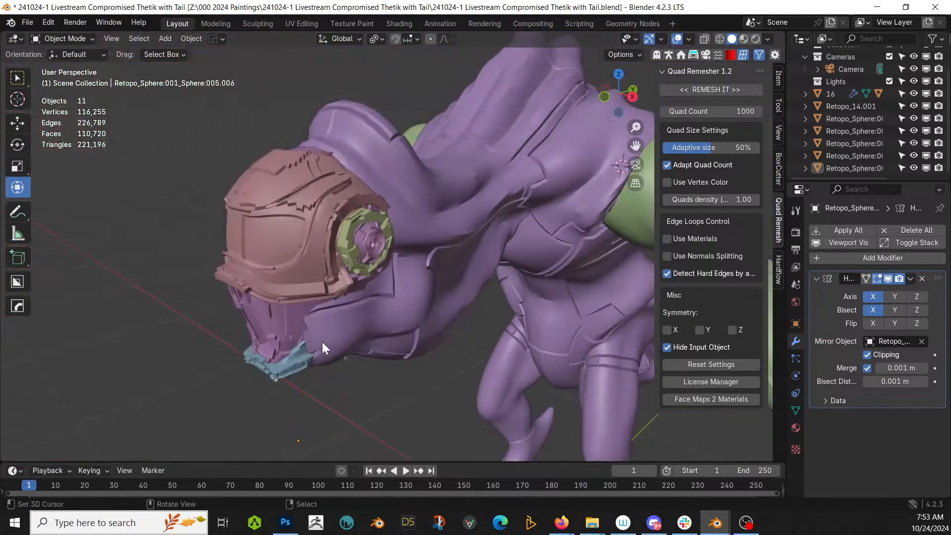
pyautogui.scroll(-5, 322, 342)
pyautogui.moveTo(322, 341); pyautogui.dragTo(261, 356, button='middle')
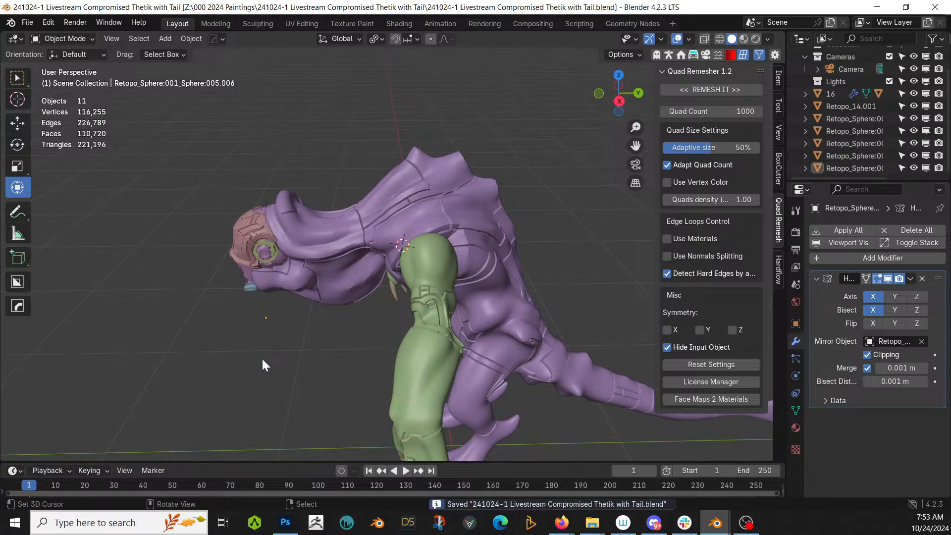
# Create a Cablerator cable from the purple disc's centre to the green ring with a width of 0.004.
pyautogui.moveTo(263, 365); pyautogui.dragTo(284, 362, button='middle')
pyautogui.scroll(5, 397, 318)
pyautogui.scroll(3, 284, 363)
pyautogui.keyDown('shift'); pyautogui.moveTo(203, 286); pyautogui.dragTo(239, 295, button='middle'); pyautogui.keyUp('shift')
pyautogui.hotkey('shift', 'alt', 'c')
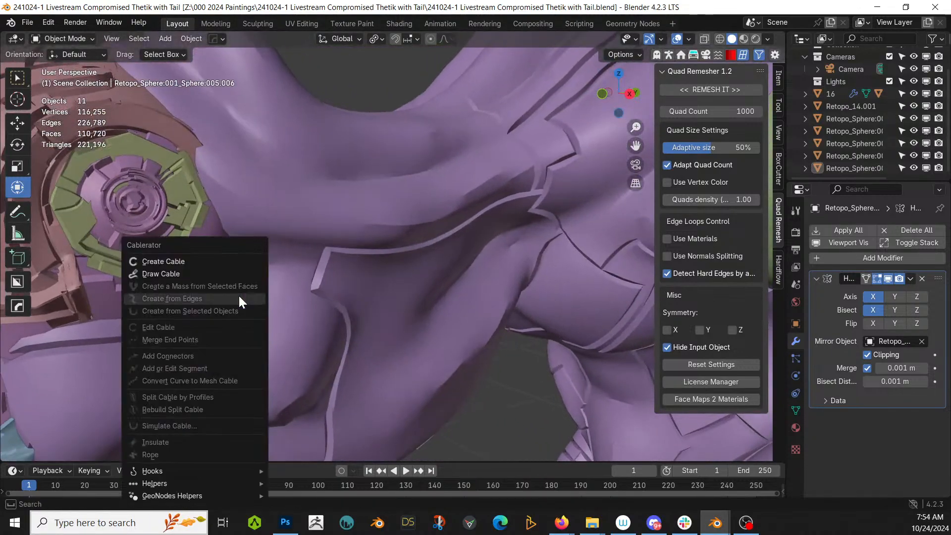
pyautogui.click(203, 259)
pyautogui.keyDown('shift'); pyautogui.moveTo(305, 281); pyautogui.dragTo(425, 286, button='middle'); pyautogui.keyUp('shift')
pyautogui.scroll(2, 438, 289)
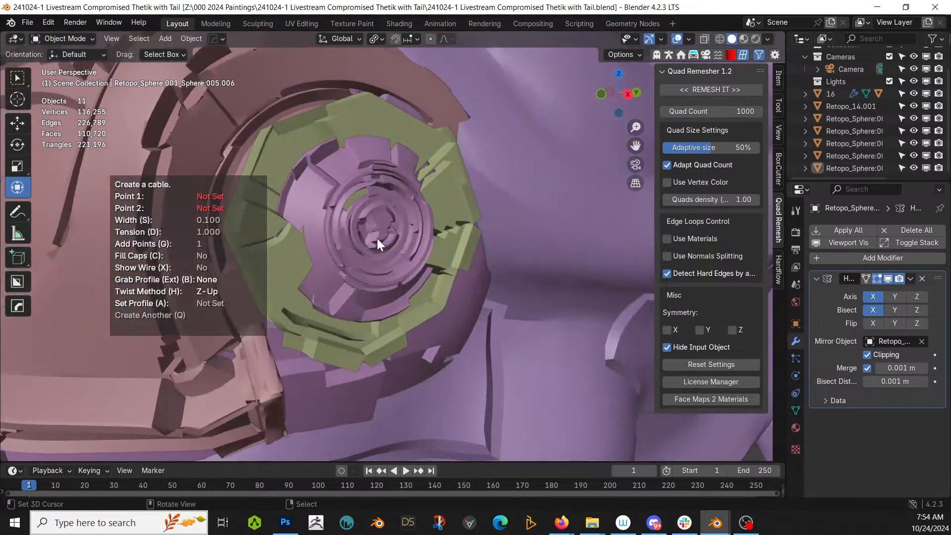
pyautogui.click(456, 198)
pyautogui.press('s')
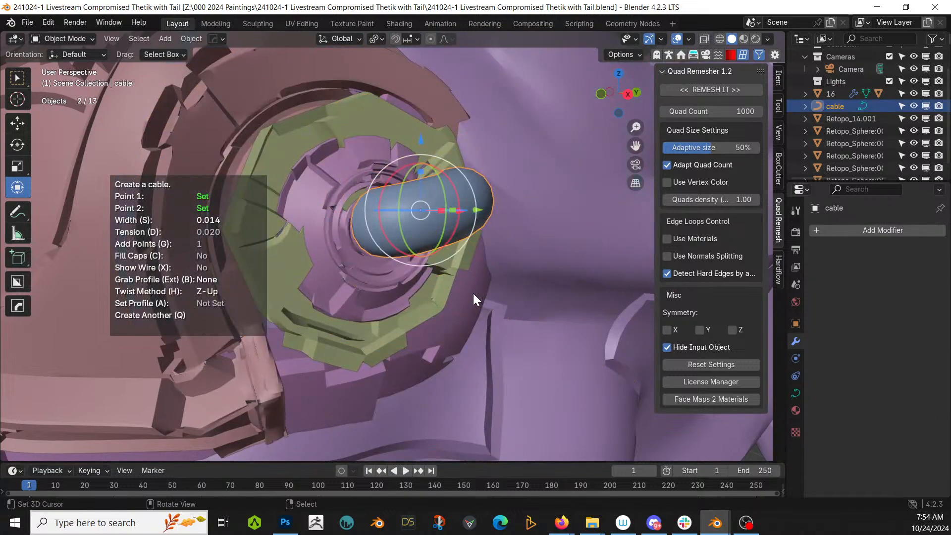
pyautogui.click(452, 280)
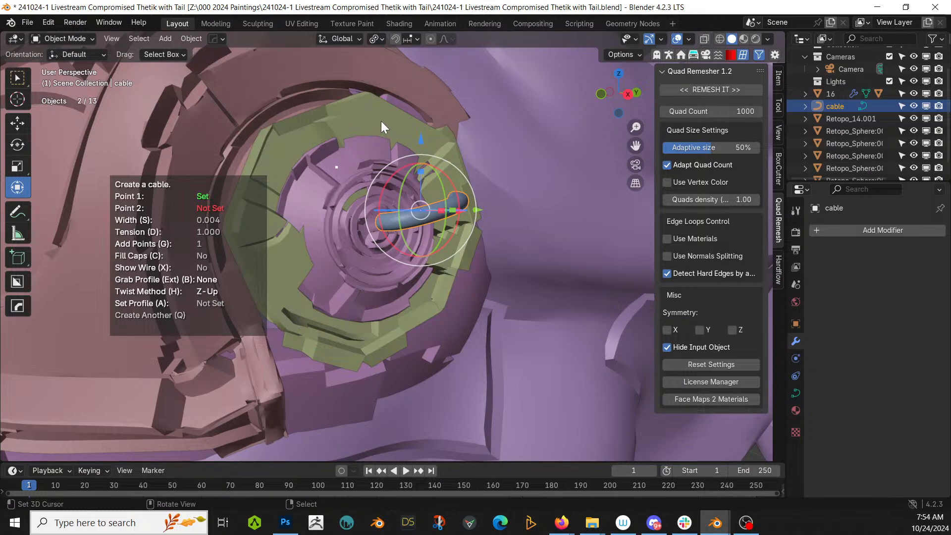
# Add three more 0.004-wide cables linking the purple disc to the upper and front parts of the green ring.
pyautogui.click(397, 148)
pyautogui.press('q')
pyautogui.click(308, 201)
pyautogui.click(277, 163)
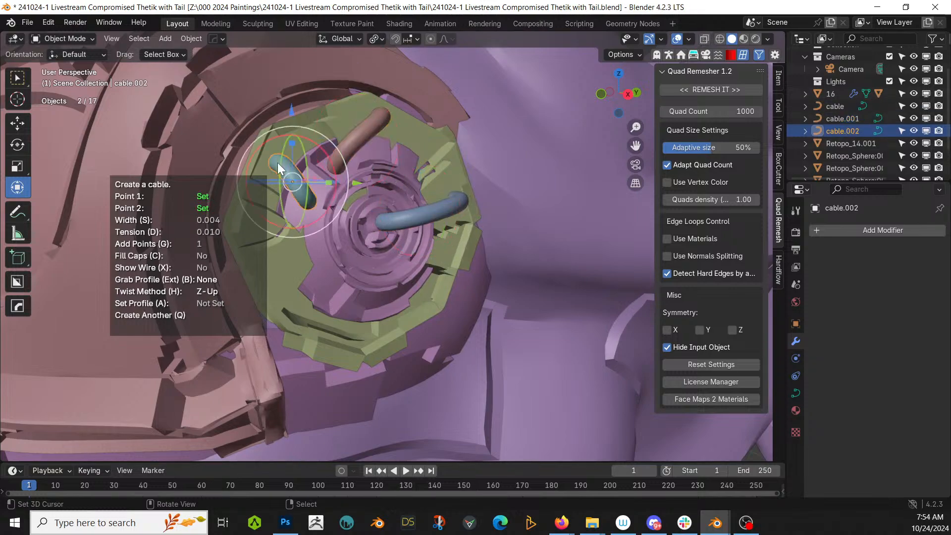
pyautogui.press('q')
pyautogui.click(323, 274)
pyautogui.click(278, 275)
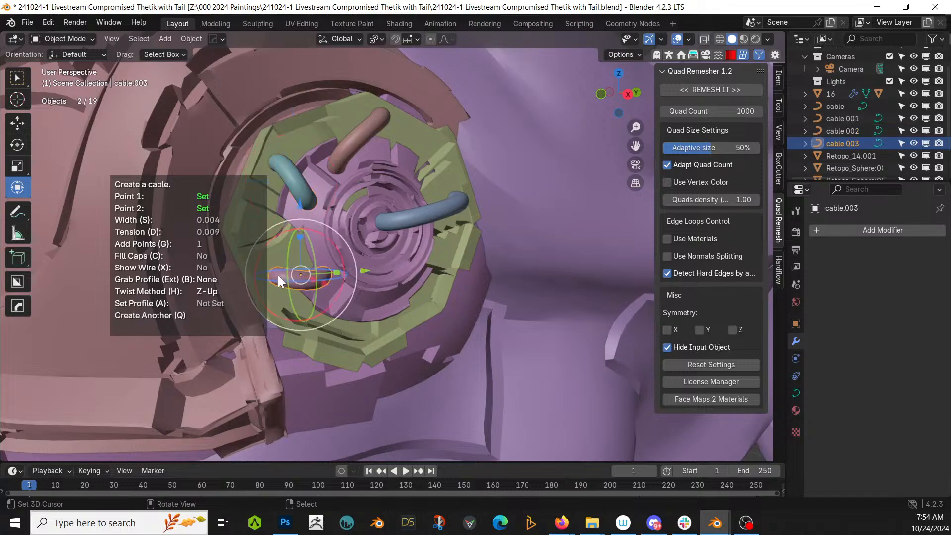
# Add a cable from the purple disc's lower edge down to the housing below the green ring, with a width of 0.006.
pyautogui.moveTo(379, 313); pyautogui.dragTo(430, 340, button='middle')
pyautogui.press('q')
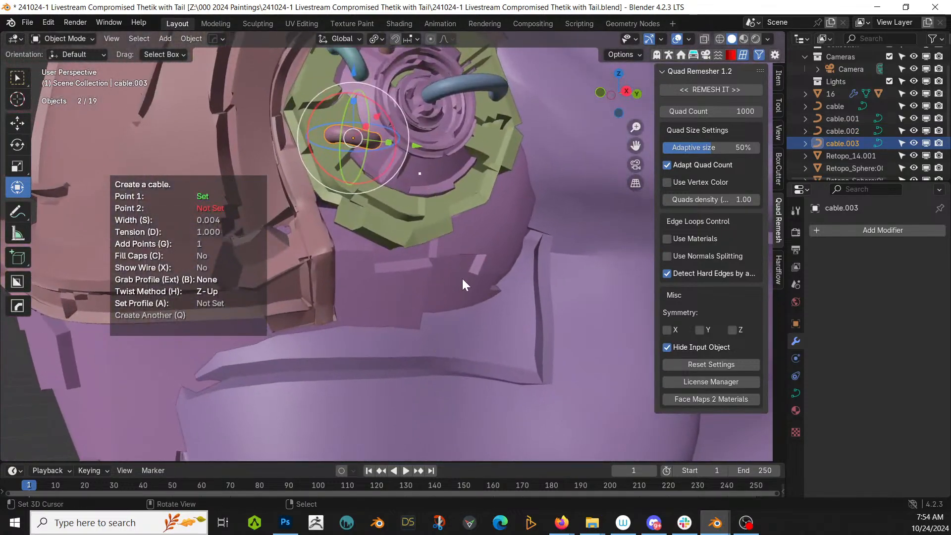
pyautogui.click(461, 293)
pyautogui.press('s')
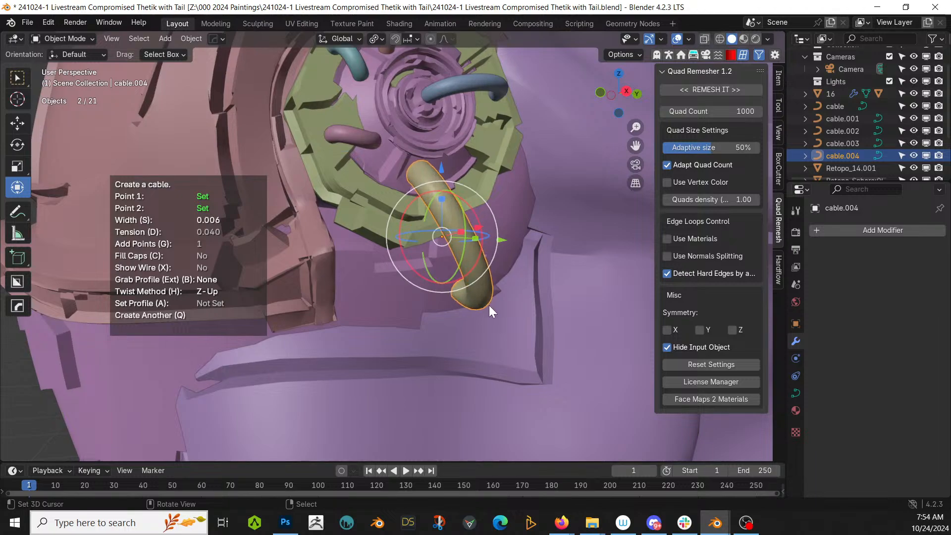
# Add another 0.006-wide cable looping from the eyepiece disc to the purple housing behind the green ring.
pyautogui.press('q')
pyautogui.moveTo(492, 298); pyautogui.dragTo(386, 309, button='middle')
pyautogui.click(412, 320)
# Add two 0.006-wide cables connecting the front edge of the green ring to the helmet rim, one above the other.
pyautogui.press('q')
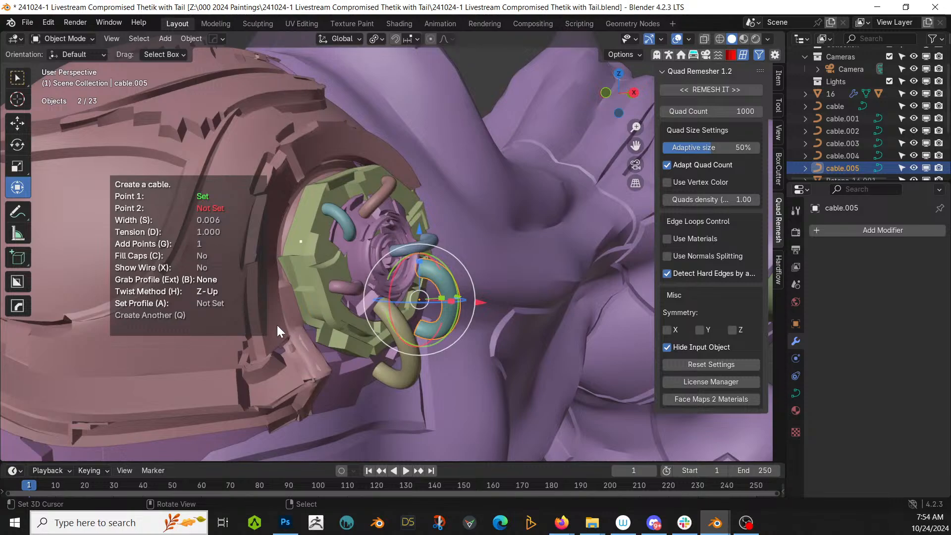
pyautogui.moveTo(308, 291); pyautogui.dragTo(384, 257, button='middle')
pyautogui.click(393, 210)
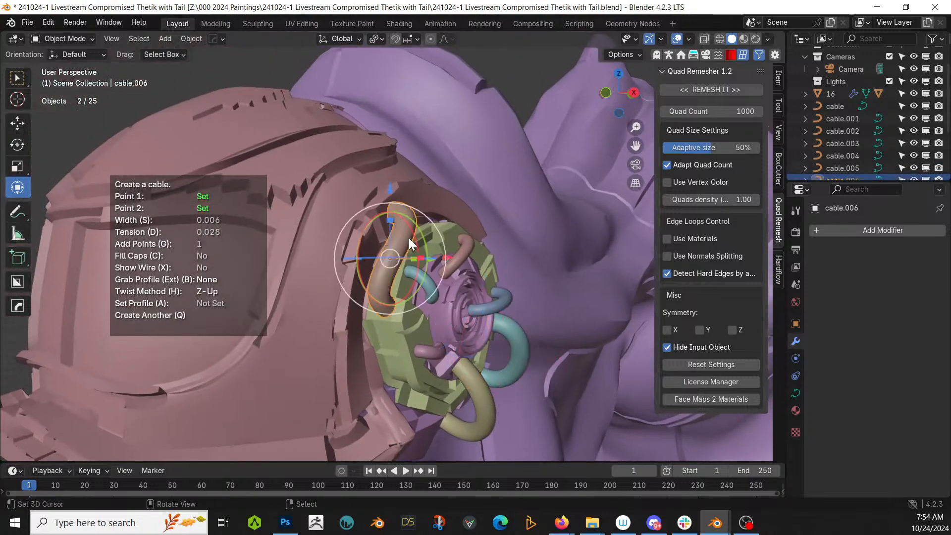
pyautogui.keyDown('shift'); pyautogui.scroll(-5, 421, 352); pyautogui.keyUp('shift')
pyautogui.press('q')
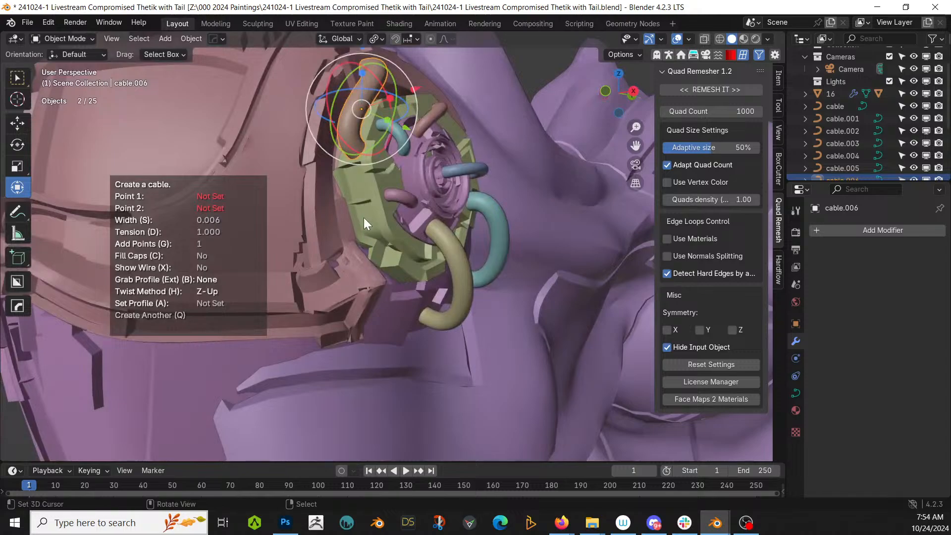
pyautogui.click(357, 187)
pyautogui.click(329, 240)
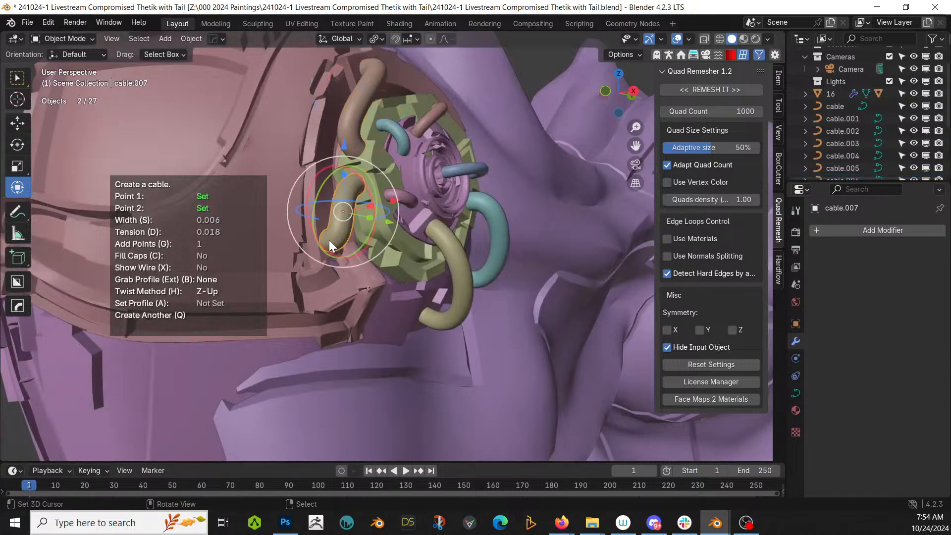
# Add a short 0.006-wide cable from the green ring's lower edge to the purple housing beneath it.
pyautogui.scroll(-4, 422, 289)
pyautogui.moveTo(423, 289); pyautogui.dragTo(467, 286, button='middle')
pyautogui.scroll(5, 456, 281)
pyautogui.press('q')
pyautogui.scroll(-3, 533, 283)
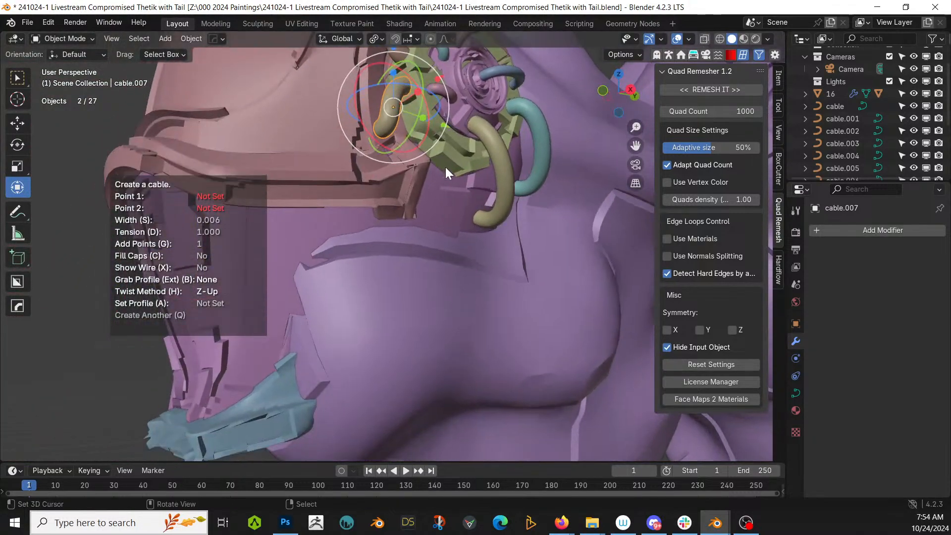
pyautogui.click(449, 219)
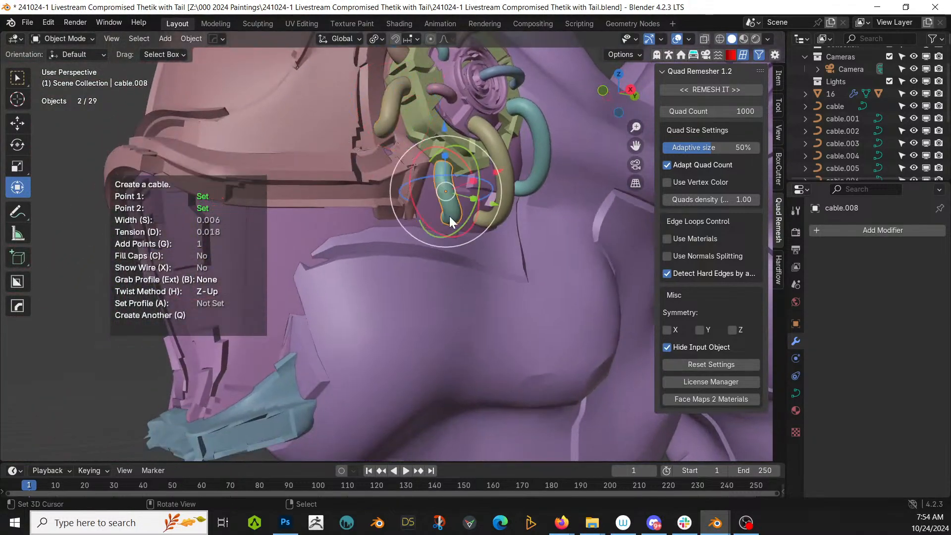
# Add a 0.006-wide cable from the green ring's upper edge to the rear of the helmet rim.
pyautogui.keyDown('shift'); pyautogui.moveTo(509, 263); pyautogui.dragTo(416, 324, button='middle'); pyautogui.keyUp('shift')
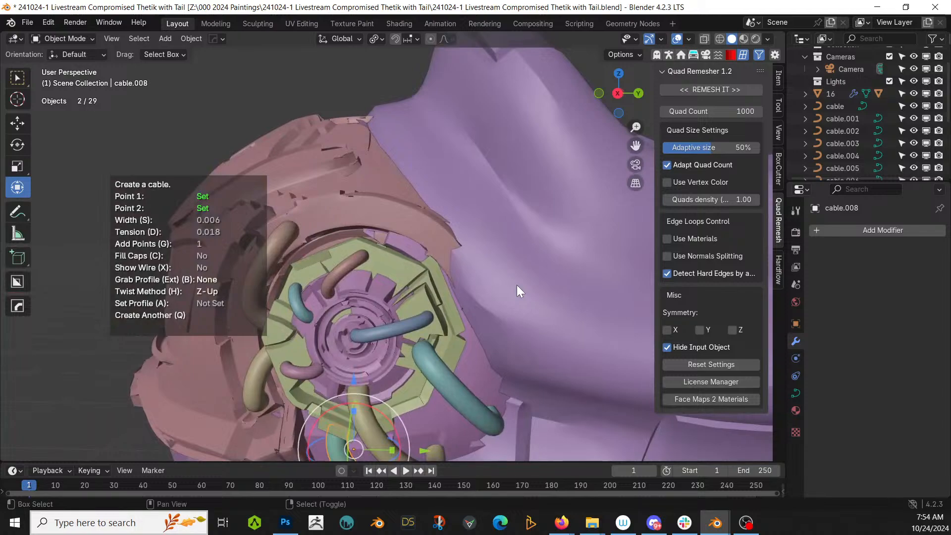
pyautogui.moveTo(477, 281)
pyautogui.keyDown('shift'); pyautogui.mouseDown(button='middle')
pyautogui.moveTo(411, 277)
pyautogui.moveTo(492, 280)
pyautogui.mouseUp(button='middle'); pyautogui.keyUp('shift')
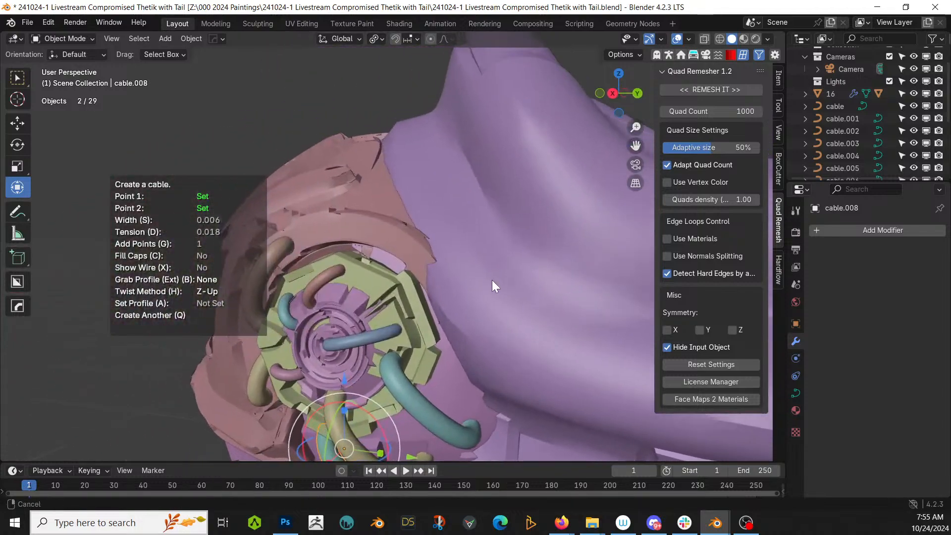
pyautogui.press('q')
pyautogui.click(368, 281)
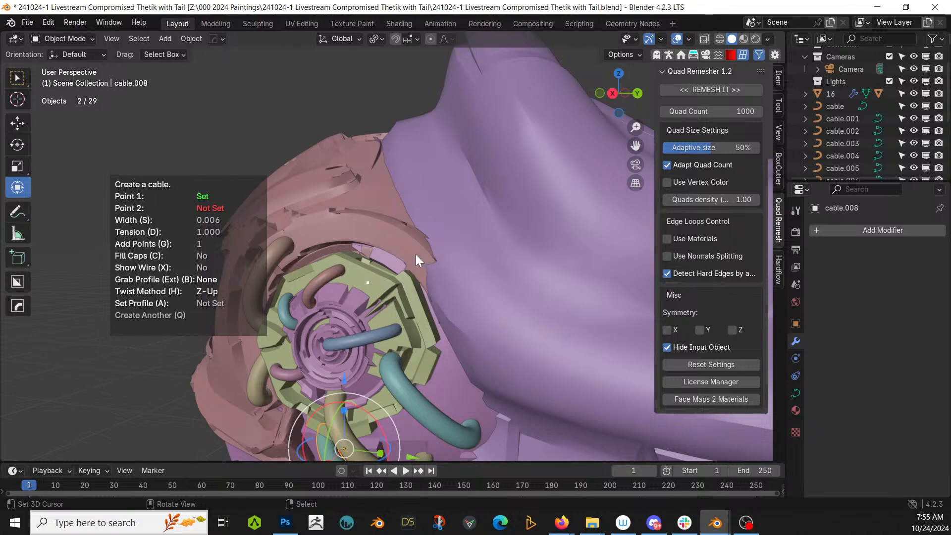
pyautogui.click(415, 254)
# Add a short 0.006-wide cable bridging the face plate's lower side edge and the purple cheek beside the blue jaw piece.
pyautogui.scroll(-4, 456, 281)
pyautogui.moveTo(456, 281); pyautogui.dragTo(411, 265, button='middle')
pyautogui.scroll(3, 459, 247)
pyautogui.click(424, 306)
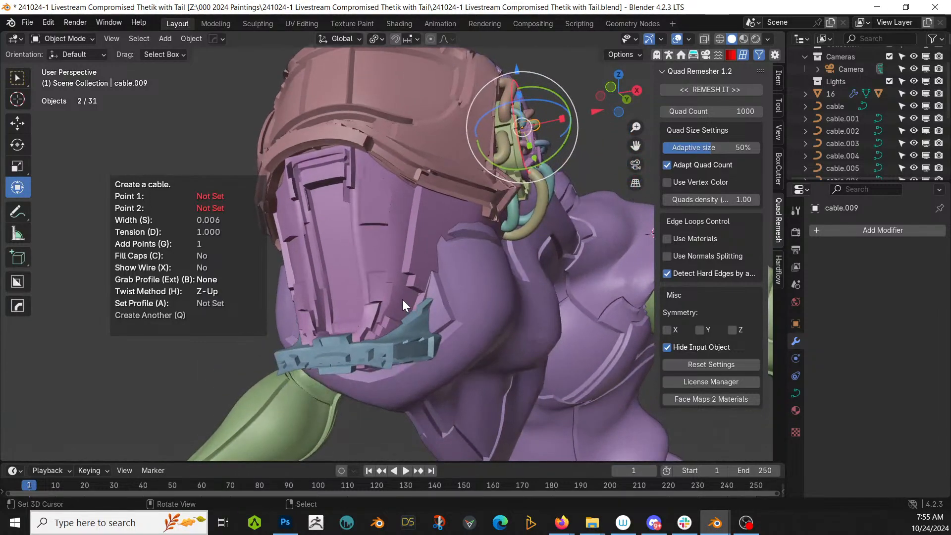
pyautogui.click(402, 299)
pyautogui.click(439, 316)
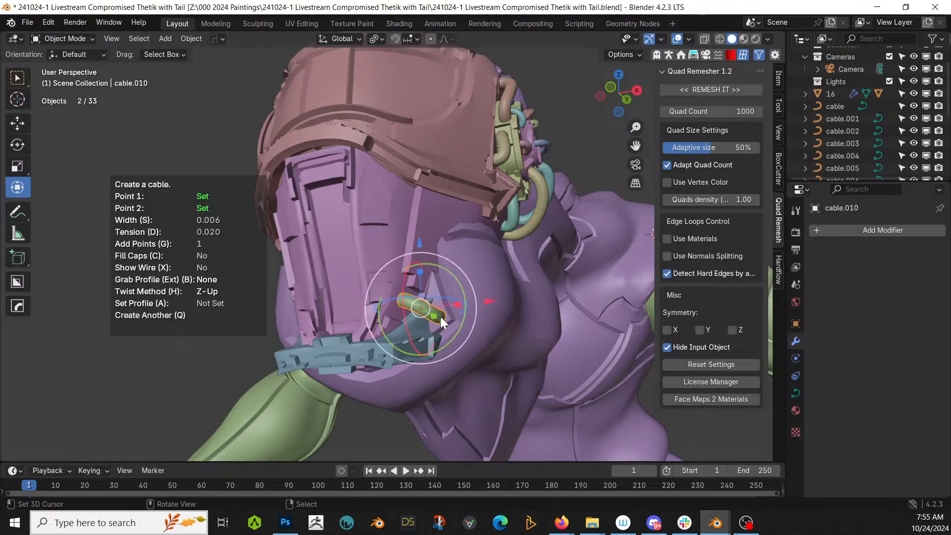
pyautogui.moveTo(398, 275); pyautogui.dragTo(415, 261, button='middle')
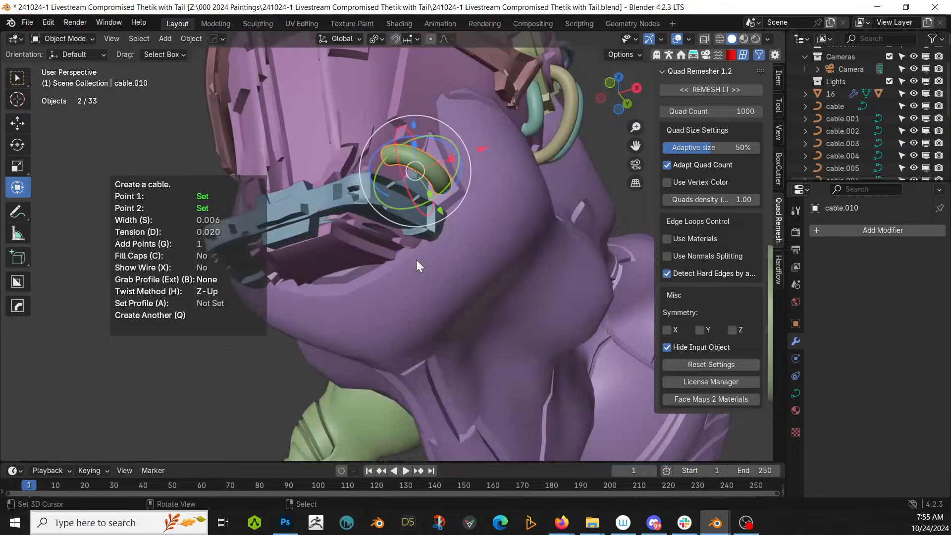
pyautogui.click(420, 212)
pyautogui.click(359, 258)
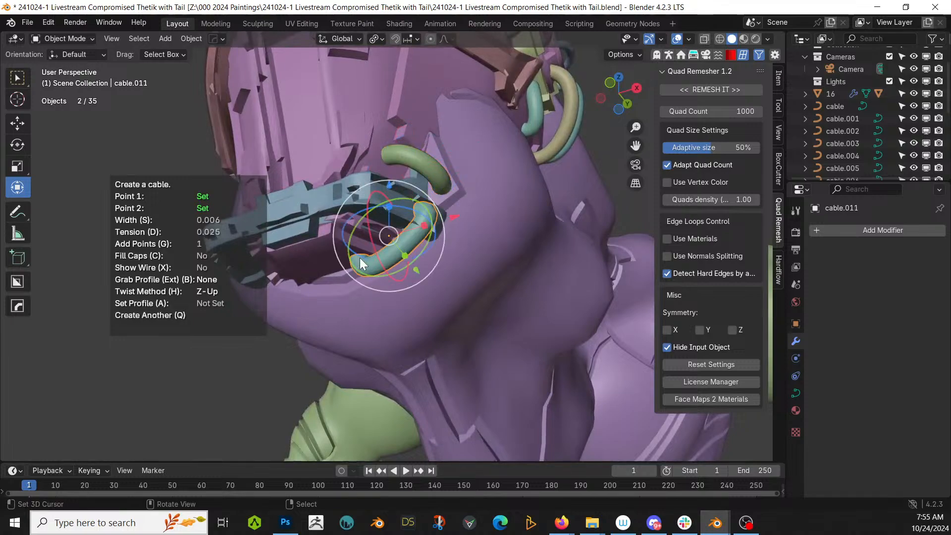
pyautogui.click(381, 192)
pyautogui.click(332, 242)
pyautogui.moveTo(349, 243); pyautogui.dragTo(413, 284, button='middle')
pyautogui.press('Escape')
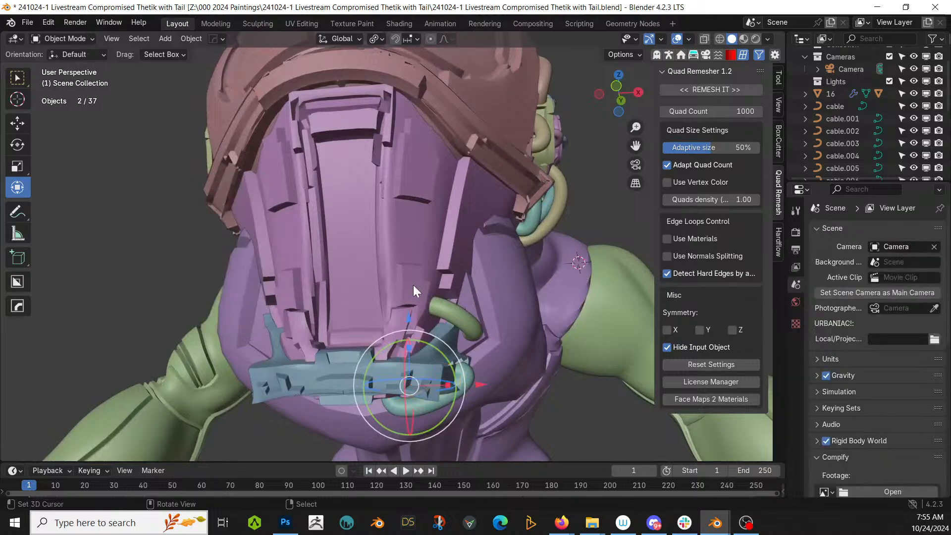
pyautogui.click(468, 374)
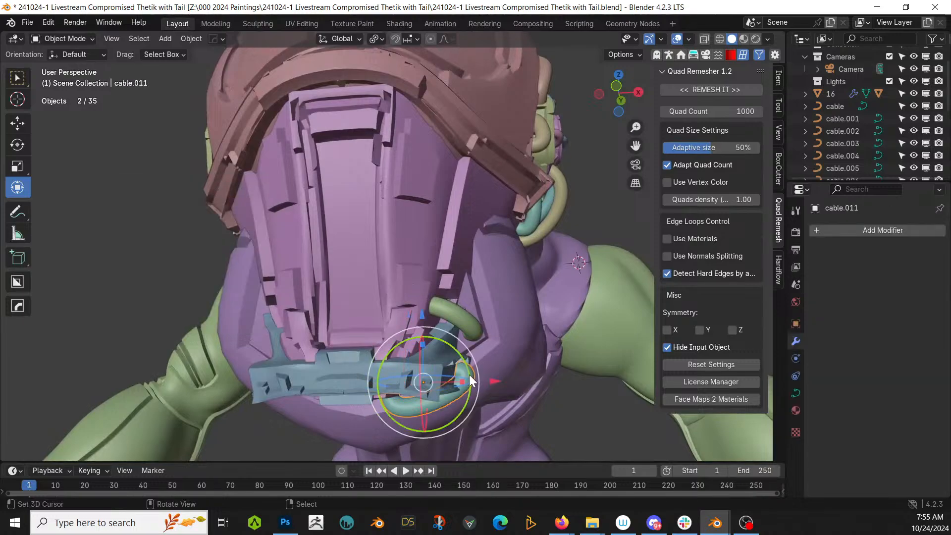
pyautogui.press('Delete')
# Create a 0.003-wide cable along the side of the blue jaw piece.
pyautogui.moveTo(468, 374); pyautogui.dragTo(380, 308, button='middle')
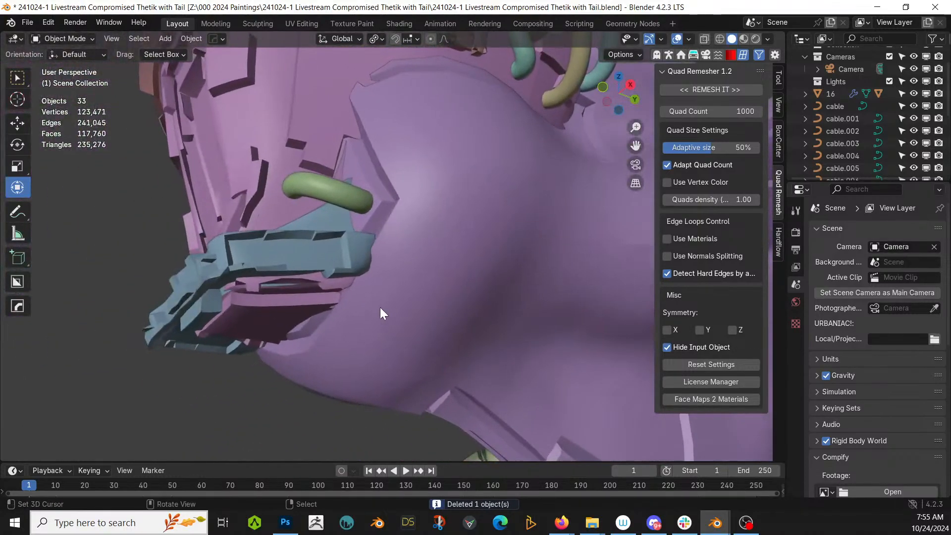
pyautogui.hotkey('shift', 'alt', 'c')
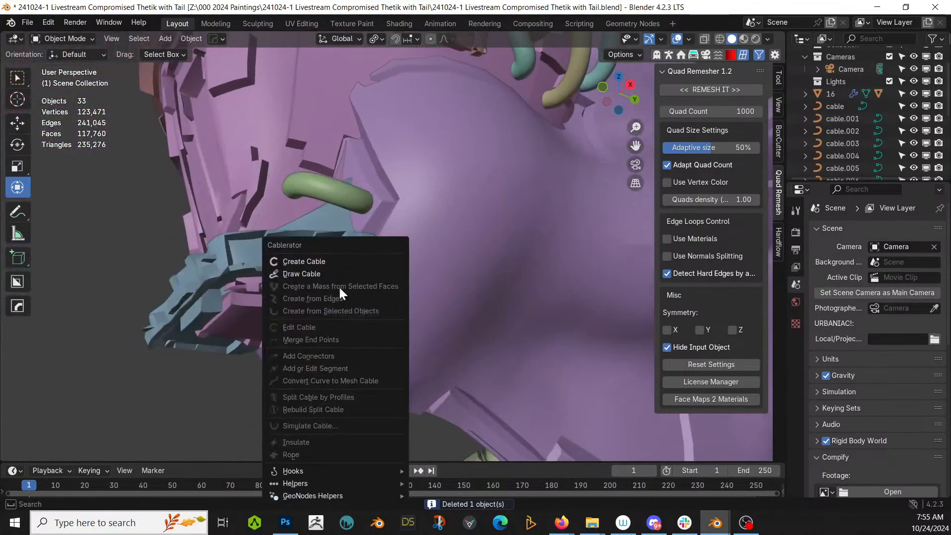
pyautogui.click(317, 260)
pyautogui.click(242, 251)
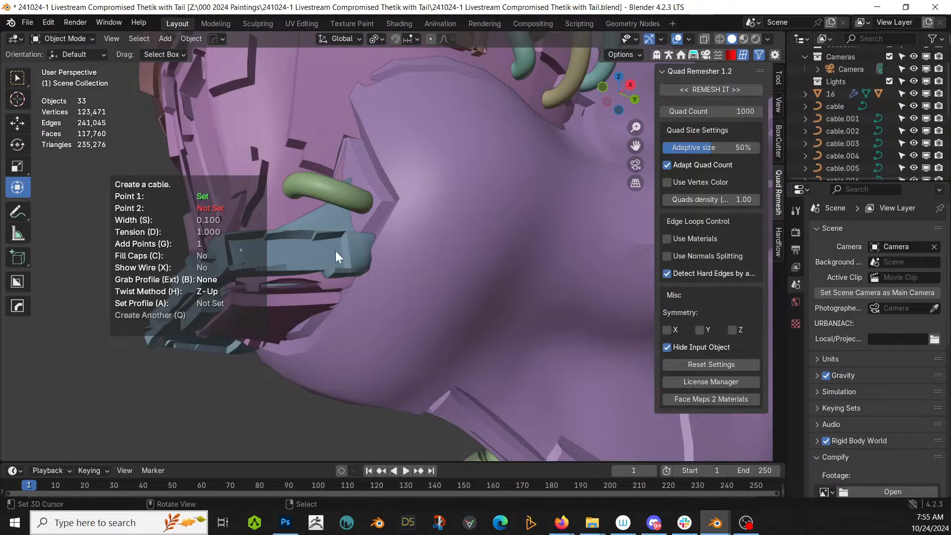
pyautogui.click(336, 252)
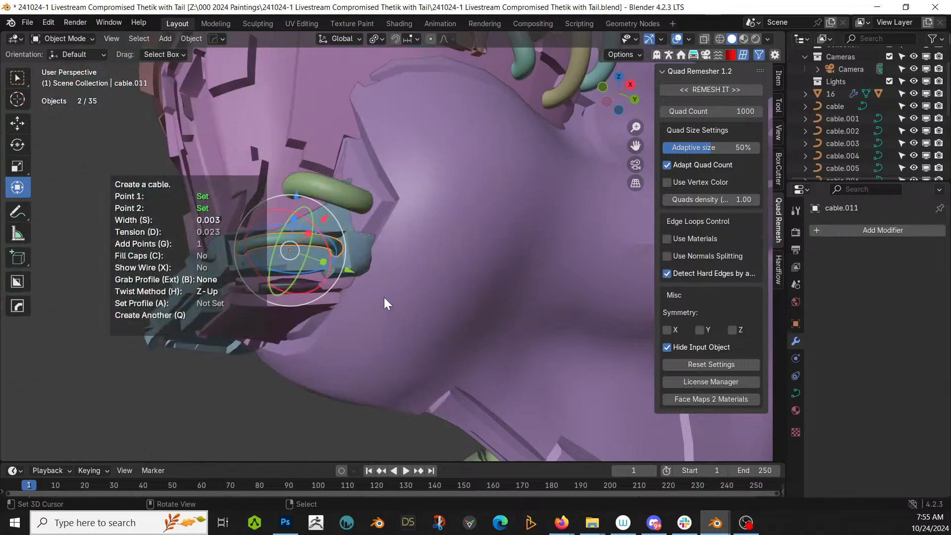
# Run the cable simulation on the thin jaw cable with the default options.
pyautogui.moveTo(385, 298); pyautogui.dragTo(354, 284, button='middle')
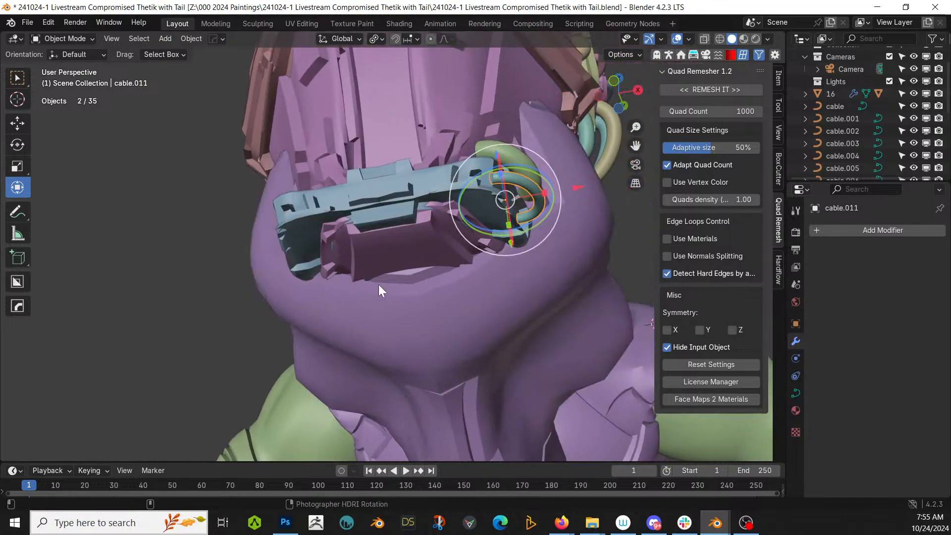
pyautogui.hotkey('shift', 'alt', 'c')
pyautogui.click(314, 425)
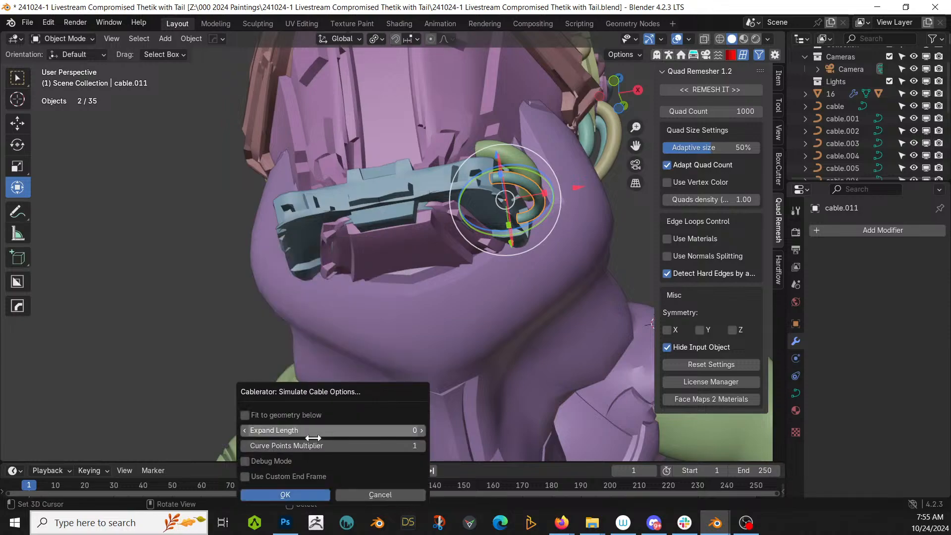
pyautogui.click(298, 495)
# Add two 0.011-wide cables joining the torso to the green shoulder, one under the arm and one at the front.
pyautogui.moveTo(409, 320)
pyautogui.mouseDown(button='middle')
pyautogui.moveTo(282, 333)
pyautogui.moveTo(365, 297)
pyautogui.moveTo(325, 322)
pyautogui.moveTo(312, 346)
pyautogui.moveTo(370, 353)
pyautogui.moveTo(379, 350)
pyautogui.moveTo(159, 329)
pyautogui.moveTo(278, 317)
pyautogui.moveTo(324, 296)
pyautogui.moveTo(264, 261)
pyautogui.moveTo(293, 233)
pyautogui.moveTo(307, 316)
pyautogui.moveTo(336, 345)
pyautogui.moveTo(347, 289)
pyautogui.moveTo(338, 272)
pyautogui.moveTo(398, 275)
pyautogui.moveTo(391, 320)
pyautogui.mouseUp(button='middle')
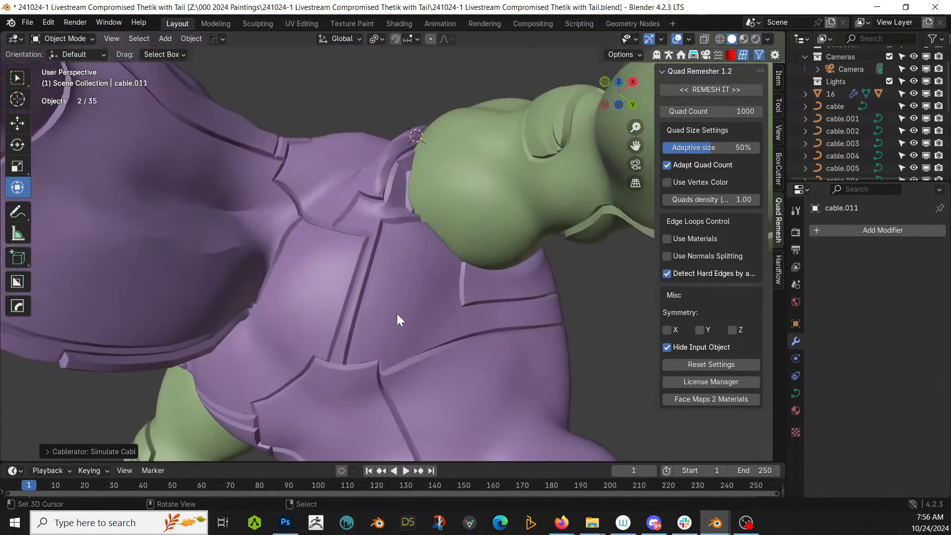
pyautogui.hotkey('shift', 'alt', 'c')
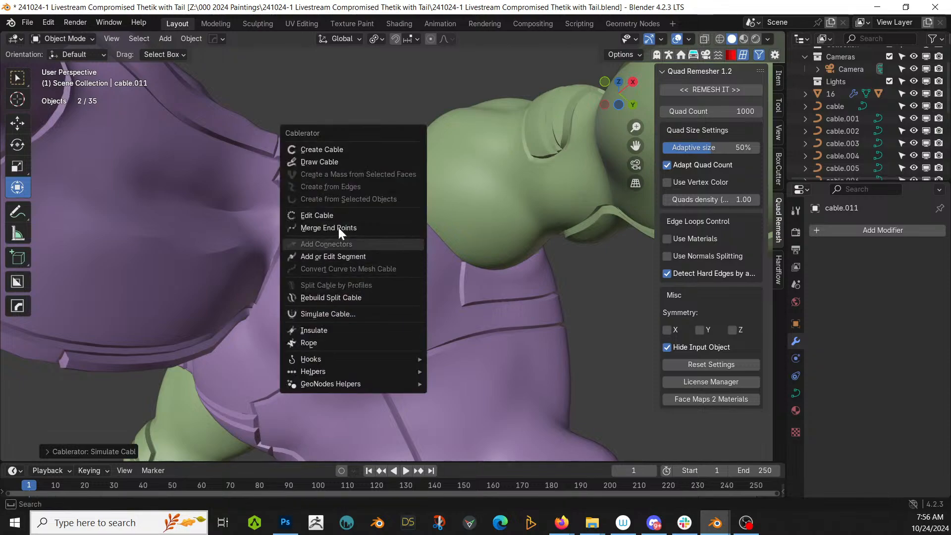
pyautogui.click(339, 152)
pyautogui.click(477, 287)
pyautogui.click(474, 241)
pyautogui.press('s')
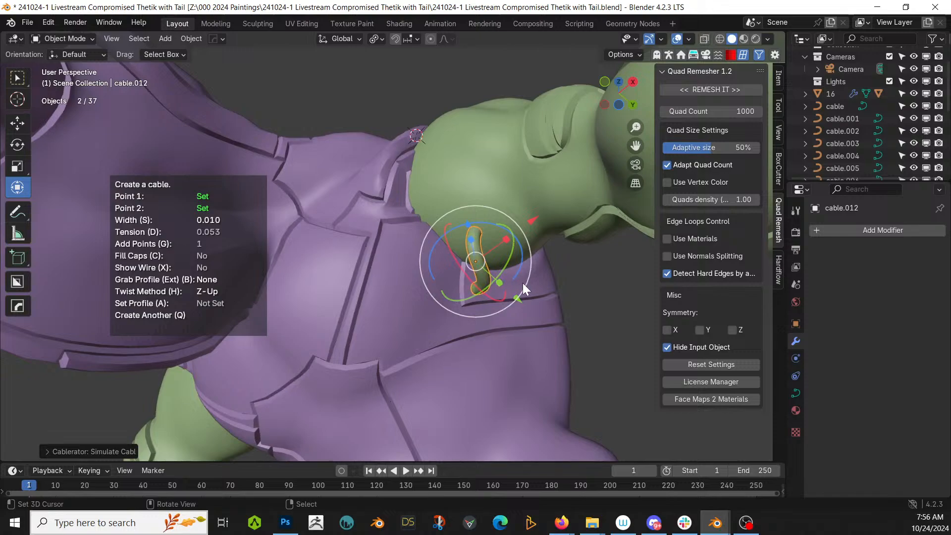
pyautogui.click(399, 195)
pyautogui.click(425, 187)
# Add two 0.011-wide cables from the purple upper back to the rear of the green shoulder, one below the other.
pyautogui.moveTo(439, 194); pyautogui.dragTo(303, 317, button='middle')
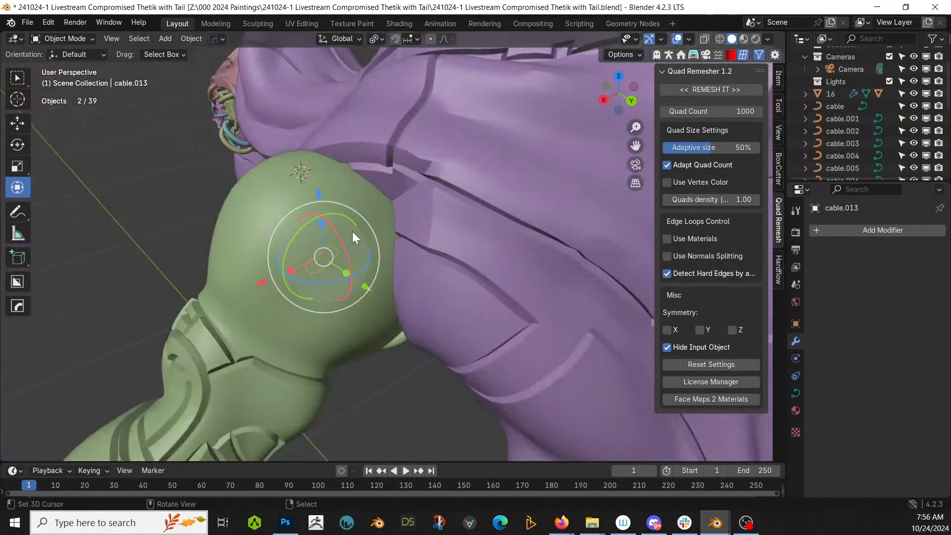
pyautogui.moveTo(352, 231); pyautogui.dragTo(341, 231)
pyautogui.moveTo(364, 223)
pyautogui.mouseDown(button='middle')
pyautogui.moveTo(426, 209)
pyautogui.moveTo(499, 168)
pyautogui.moveTo(409, 212)
pyautogui.moveTo(347, 217)
pyautogui.mouseUp(button='middle')
pyautogui.hotkey('shift', 'alt', 'c')
pyautogui.click(367, 215)
pyautogui.click(414, 162)
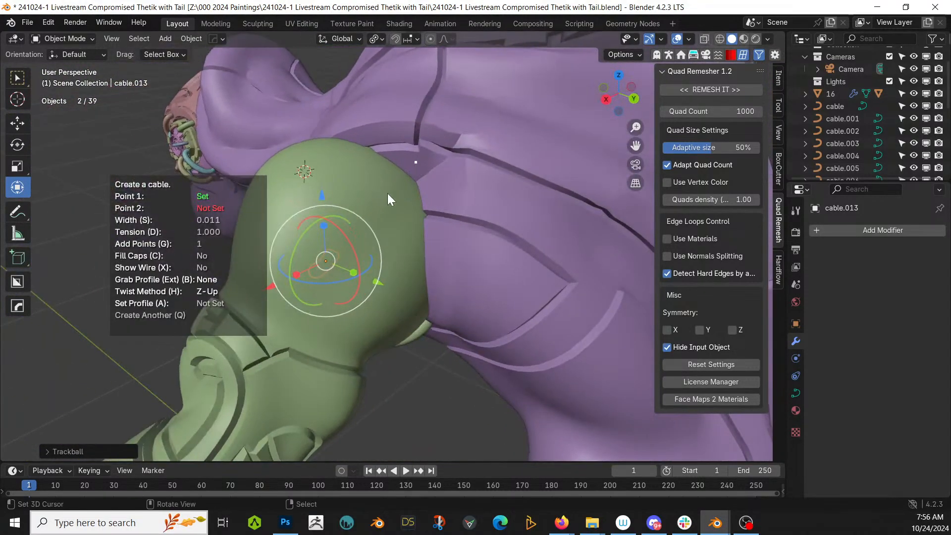
pyautogui.click(388, 195)
pyautogui.press('q')
pyautogui.click(433, 193)
pyautogui.click(391, 258)
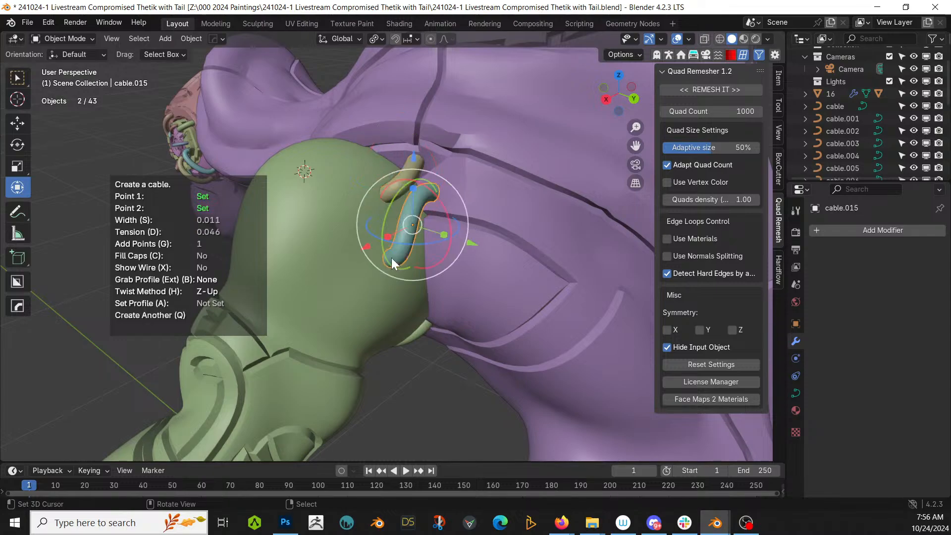
# Add a 0.011-wide cable across the elbow, from the curved upper-arm plate to the forearm.
pyautogui.moveTo(459, 270); pyautogui.dragTo(296, 289, button='middle')
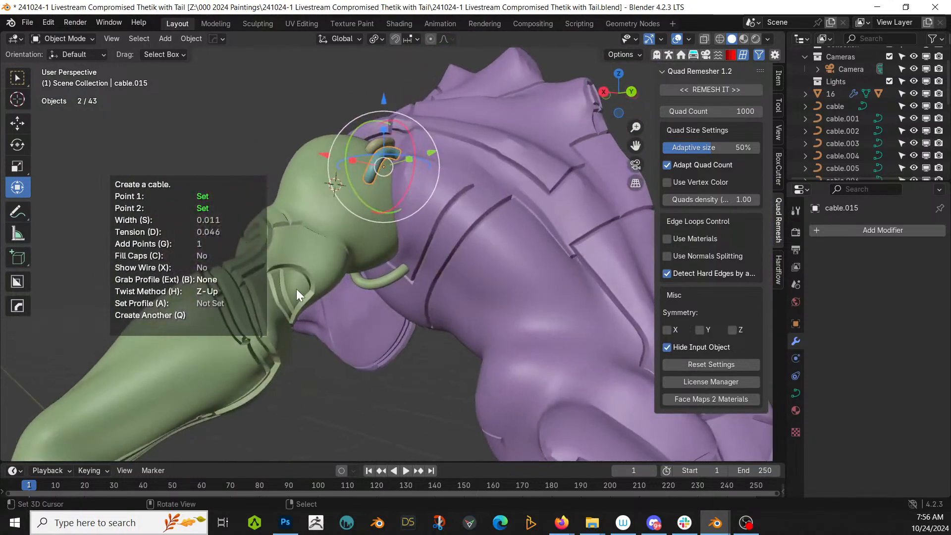
pyautogui.click(293, 295)
pyautogui.keyDown('shift'); pyautogui.rightClick(251, 374); pyautogui.keyUp('shift')
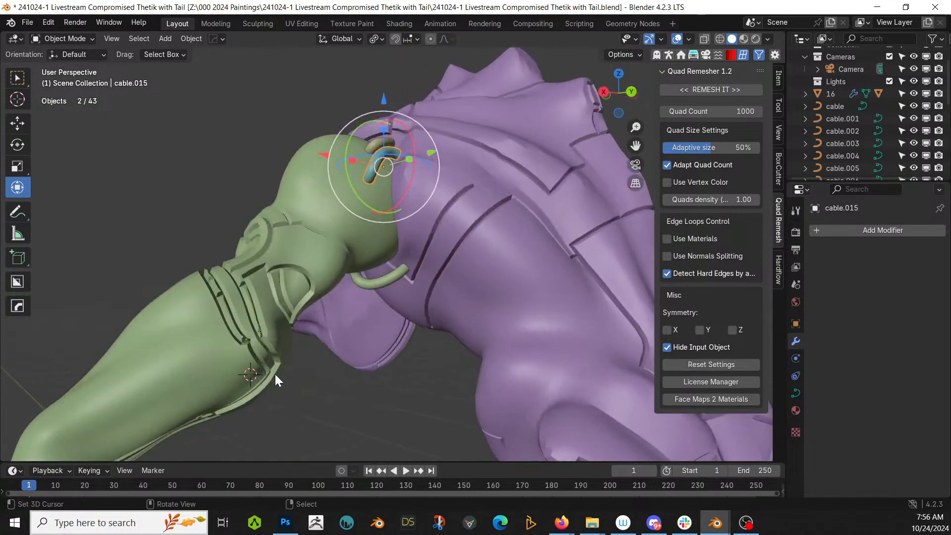
pyautogui.hotkey('alt', 'shift', 'c')
pyautogui.click(244, 265)
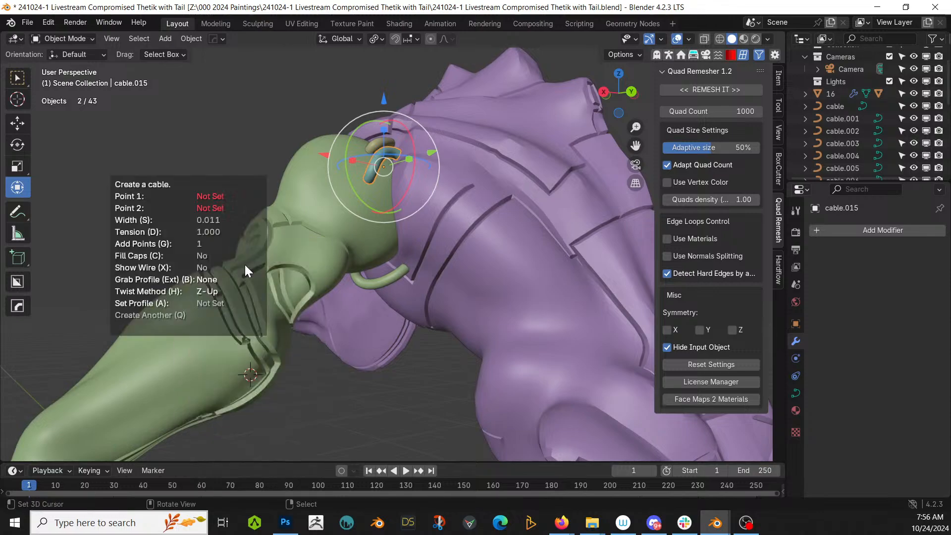
pyautogui.click(297, 289)
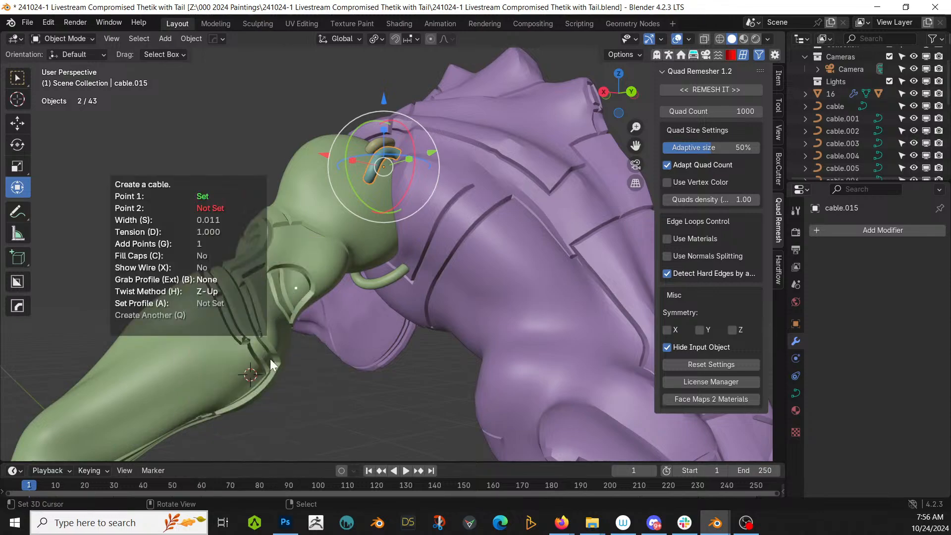
pyautogui.click(253, 379)
# Add another 0.011-wide cable from the front of the upper arm's ridged armor to the forearm.
pyautogui.moveTo(358, 394); pyautogui.dragTo(566, 352, button='middle')
pyautogui.press('q')
pyautogui.keyDown('shift'); pyautogui.moveTo(513, 319); pyautogui.dragTo(412, 316, button='middle'); pyautogui.keyUp('shift')
pyautogui.scroll(2, 412, 317)
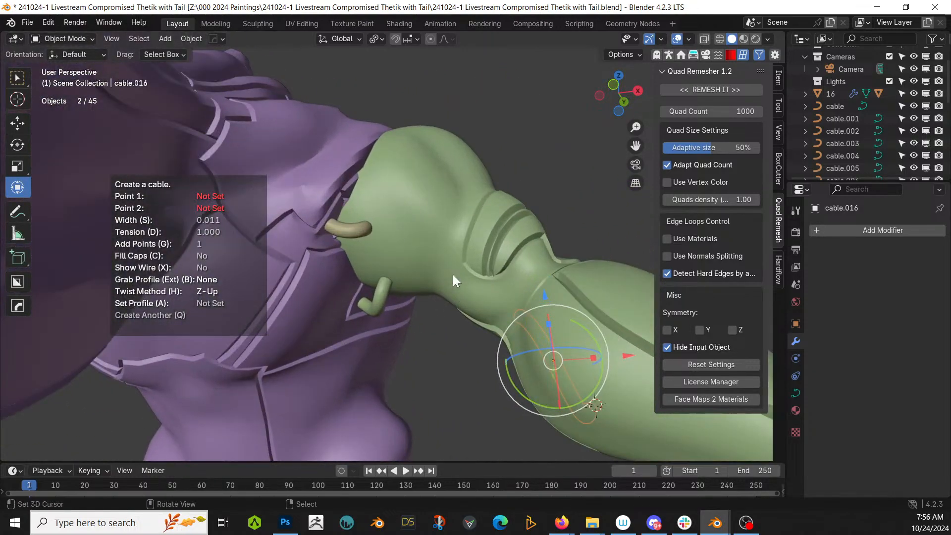
pyautogui.click(472, 257)
pyautogui.click(548, 296)
# Add a long 0.011-wide cable hanging from the side of the purple neck to the chest plate near the shoulder.
pyautogui.moveTo(561, 319); pyautogui.dragTo(489, 285, button='middle')
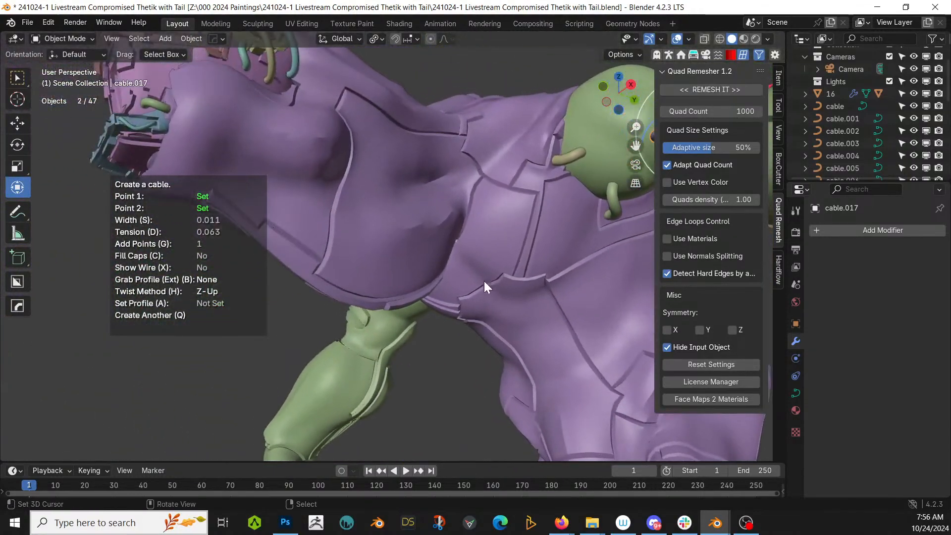
pyautogui.press('q')
pyautogui.click(323, 148)
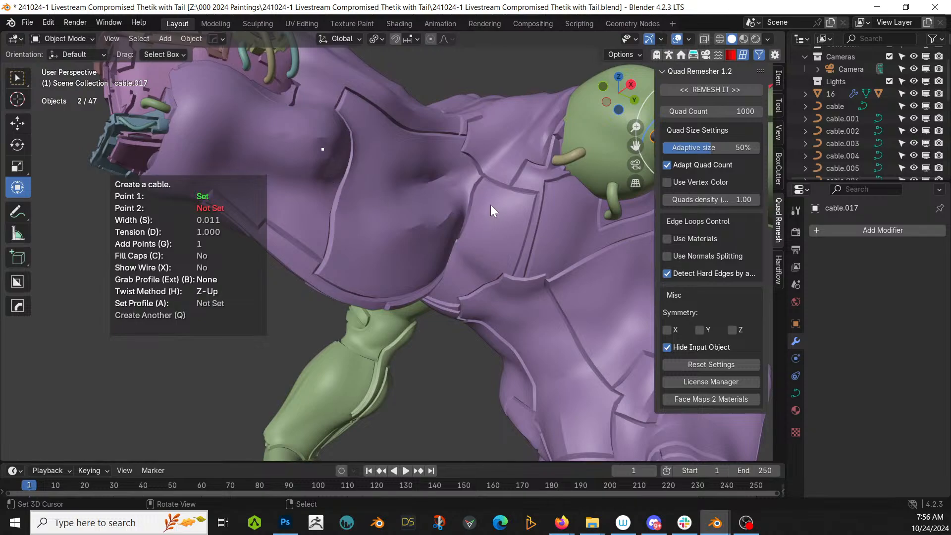
pyautogui.click(531, 177)
pyautogui.moveTo(527, 192); pyautogui.dragTo(555, 266, button='middle')
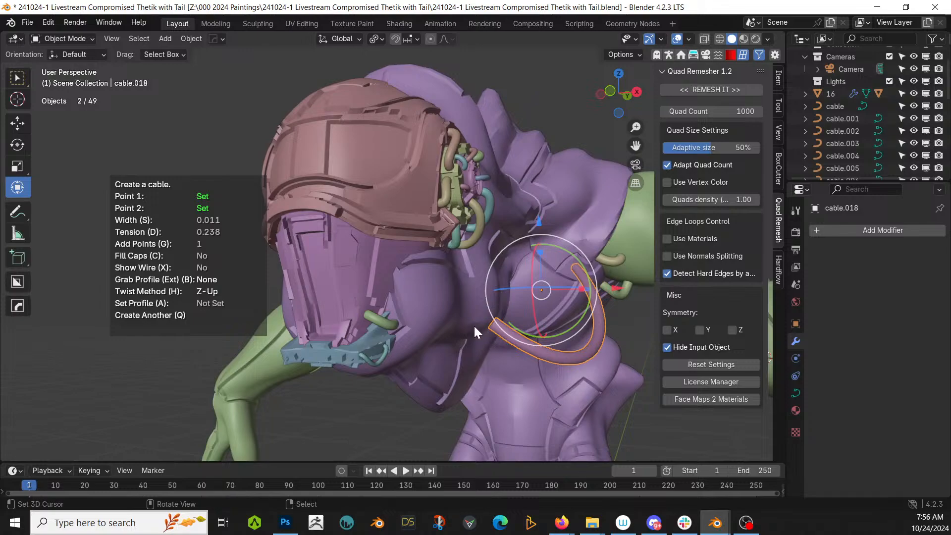
# Simulate the long neck-to-chest cable with the default options and save the file.
pyautogui.click(117, 346)
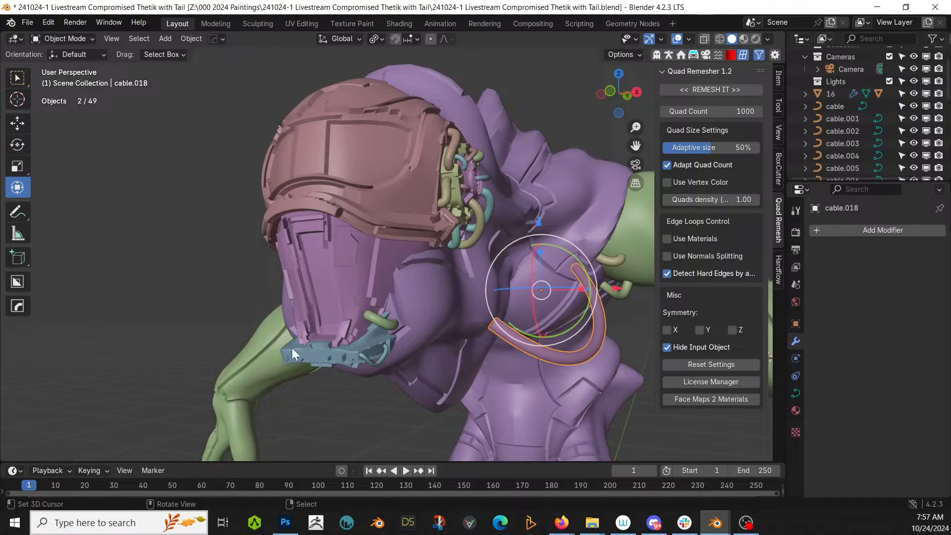
pyautogui.hotkey('shift', 'alt', 'c')
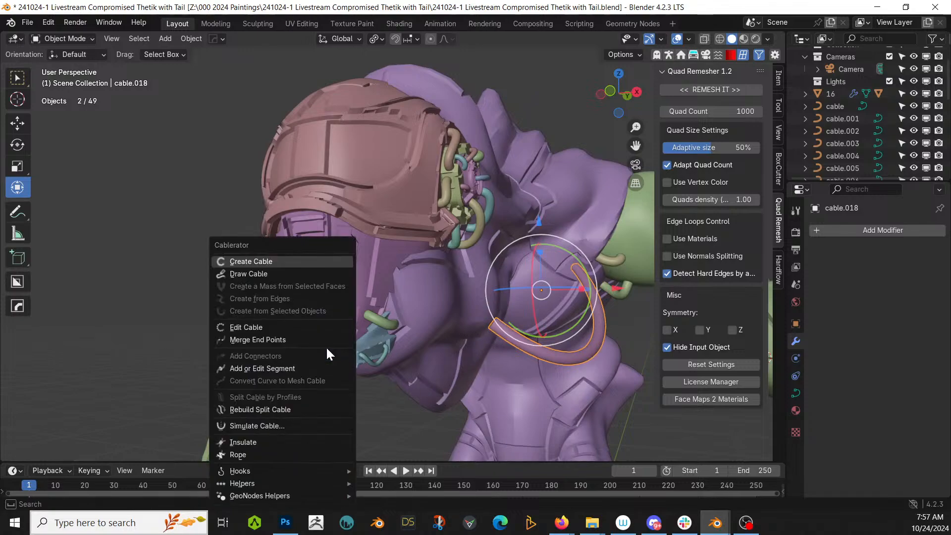
pyautogui.click(284, 425)
pyautogui.click(277, 491)
pyautogui.moveTo(277, 492); pyautogui.dragTo(331, 405, button='middle')
pyautogui.hotkey('ctrl', 's')
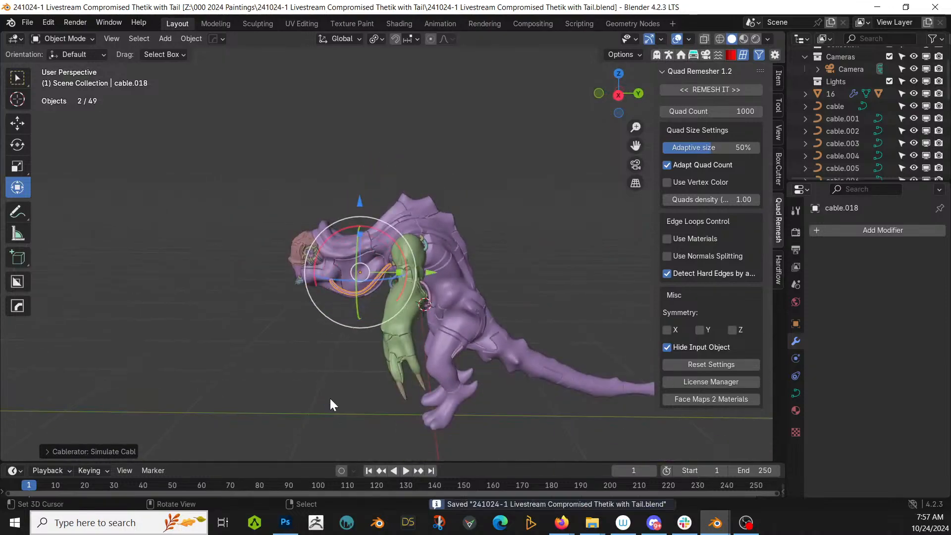
# Select all the cable objects from cable through cable.018 and join them into one object.
pyautogui.moveTo(480, 394); pyautogui.dragTo(553, 387, button='middle')
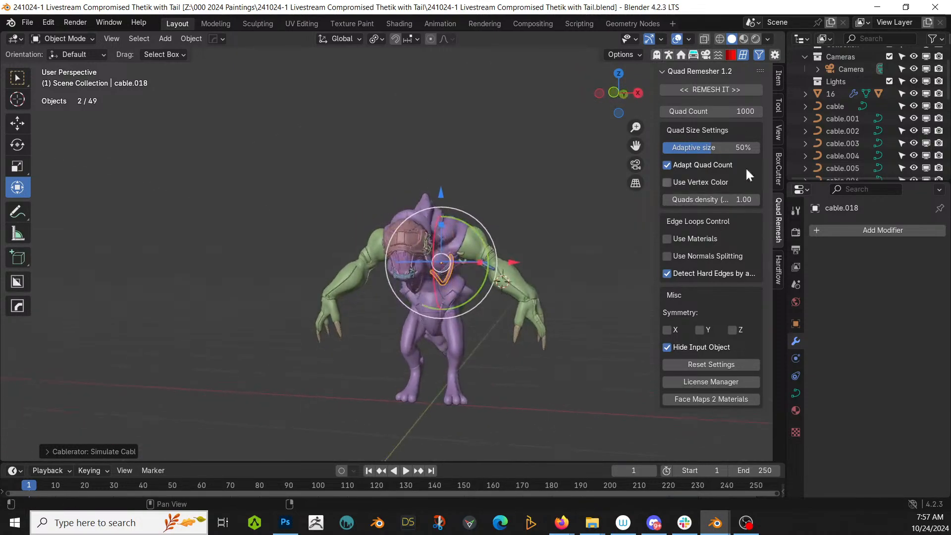
pyautogui.click(844, 106)
pyautogui.scroll(-4, 844, 109)
pyautogui.scroll(-4, 846, 113)
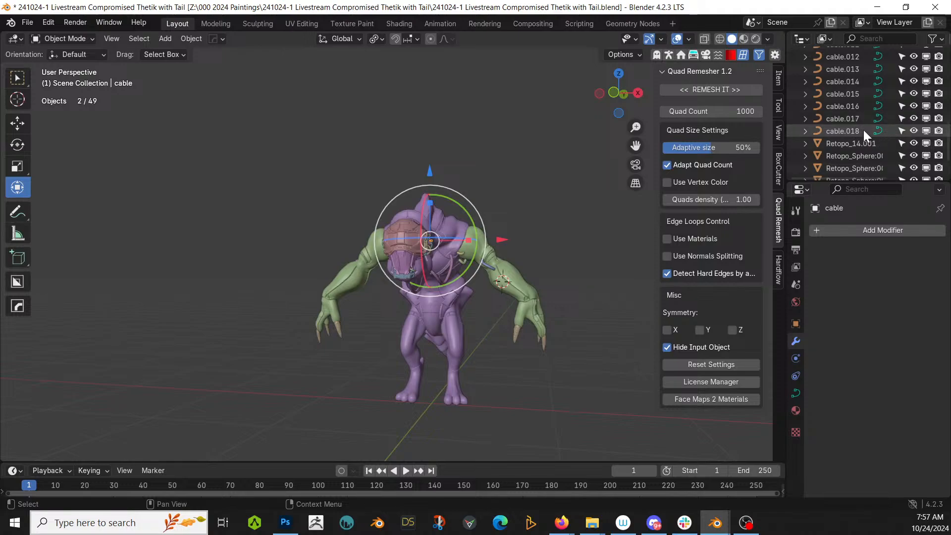
pyautogui.keyDown('shift'); pyautogui.click(860, 130); pyautogui.keyUp('shift')
pyautogui.hotkey('ctrl', 'j')
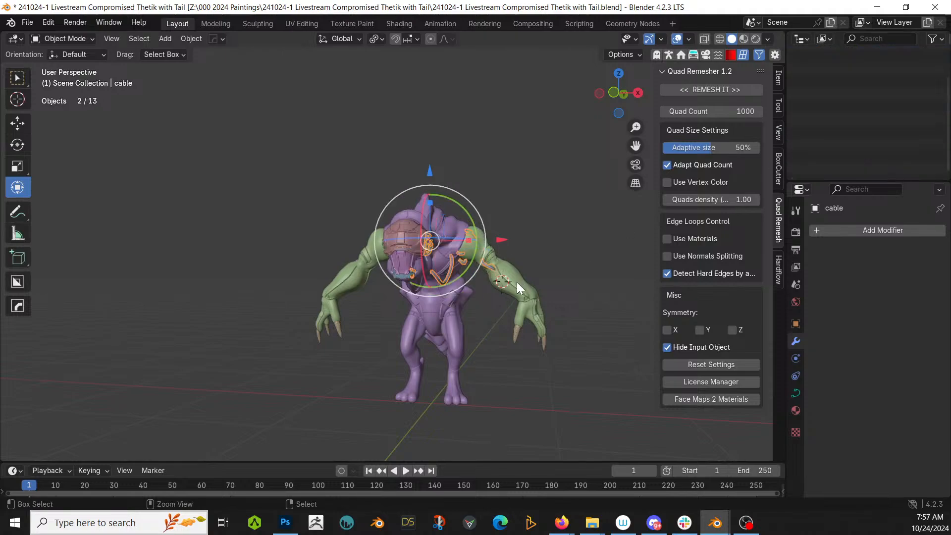
# Mirror the joined cables across the X axis, using the purple body as the mirror object.
pyautogui.scroll(2, 516, 282)
pyautogui.keyDown('shift'); pyautogui.click(442, 339); pyautogui.keyUp('shift')
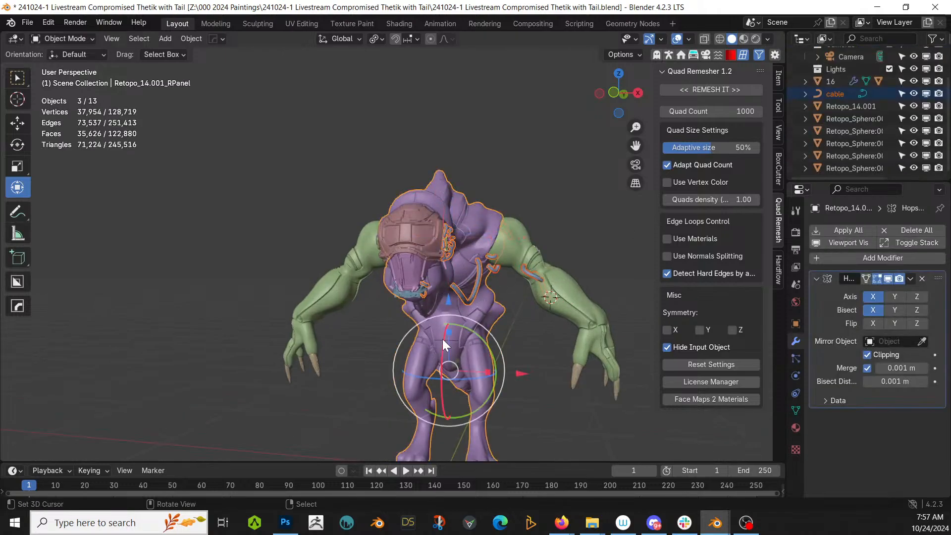
pyautogui.hotkey('alt', 'x')
pyautogui.click(522, 408)
pyautogui.moveTo(522, 408); pyautogui.dragTo(239, 290, button='middle')
pyautogui.scroll(2, 509, 357)
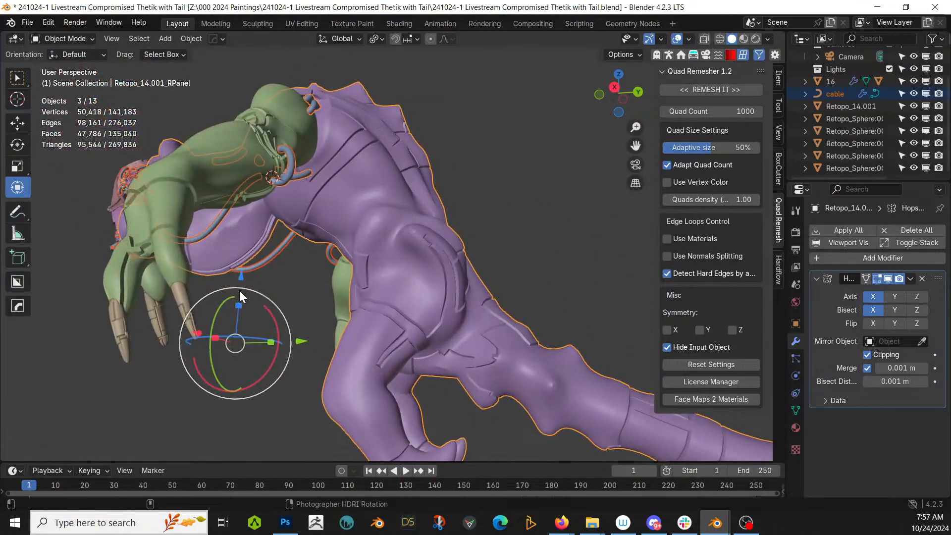
# Add a 0.008-wide cable across the rear of the purple thigh, ending beside the thigh's slots.
pyautogui.hotkey('shift', 'alt', 'c')
pyautogui.click(171, 129)
pyautogui.moveTo(366, 232); pyautogui.dragTo(423, 260, button='middle')
pyautogui.scroll(3, 431, 272)
pyautogui.moveTo(494, 355); pyautogui.dragTo(425, 289, button='middle')
pyautogui.click(439, 362)
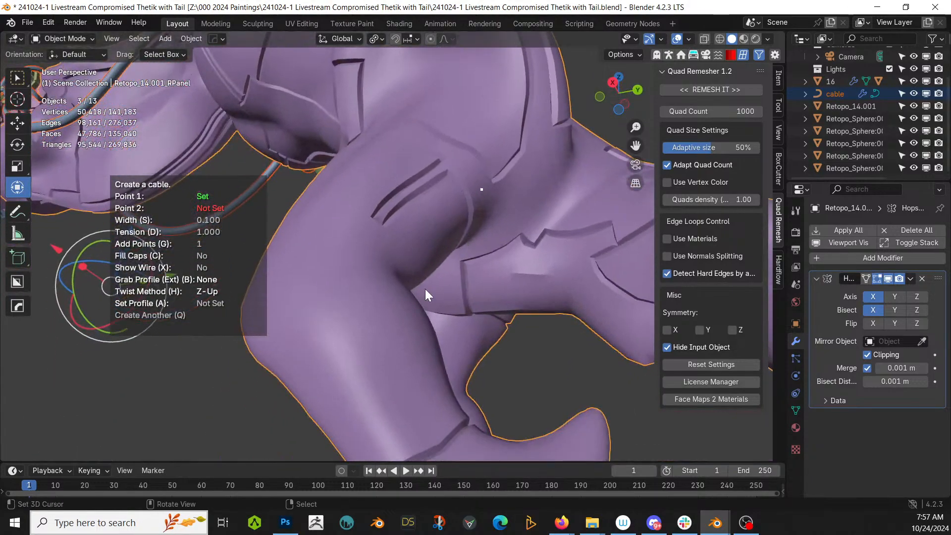
pyautogui.click(376, 243)
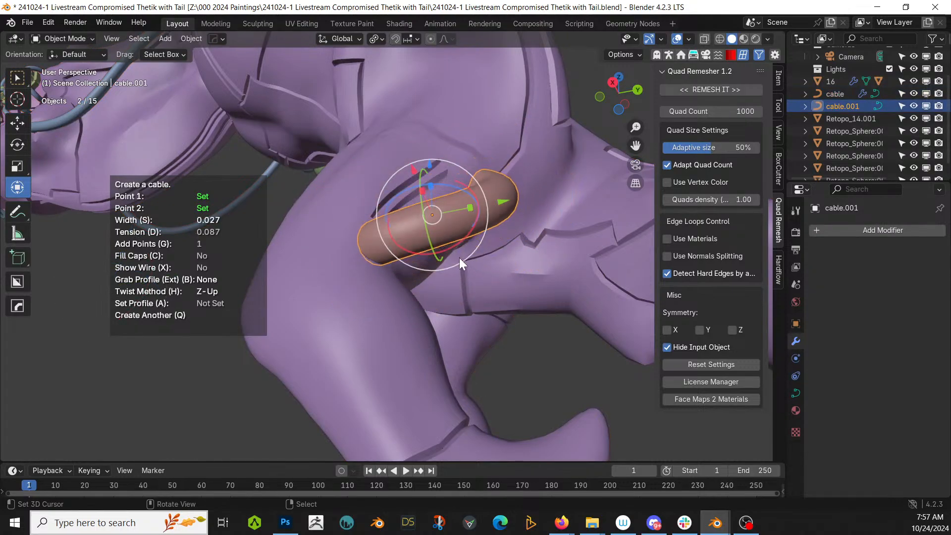
pyautogui.moveTo(442, 250); pyautogui.dragTo(516, 189, button='middle')
pyautogui.scroll(2, 516, 189)
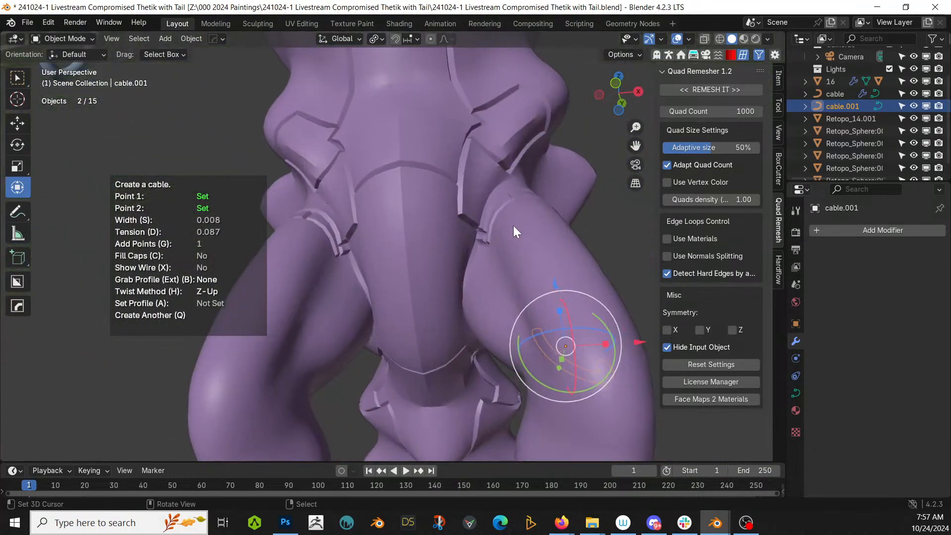
# Add another 0.008-wide cable from the edge of the front pelvis plate to the inner thigh.
pyautogui.press('q')
pyautogui.click(468, 203)
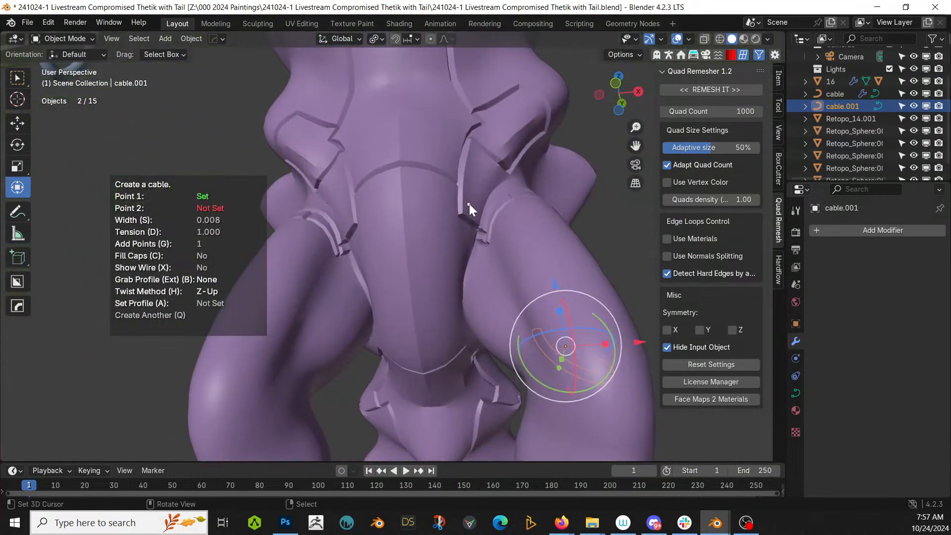
pyautogui.click(478, 280)
pyautogui.moveTo(477, 278); pyautogui.dragTo(297, 282, button='middle')
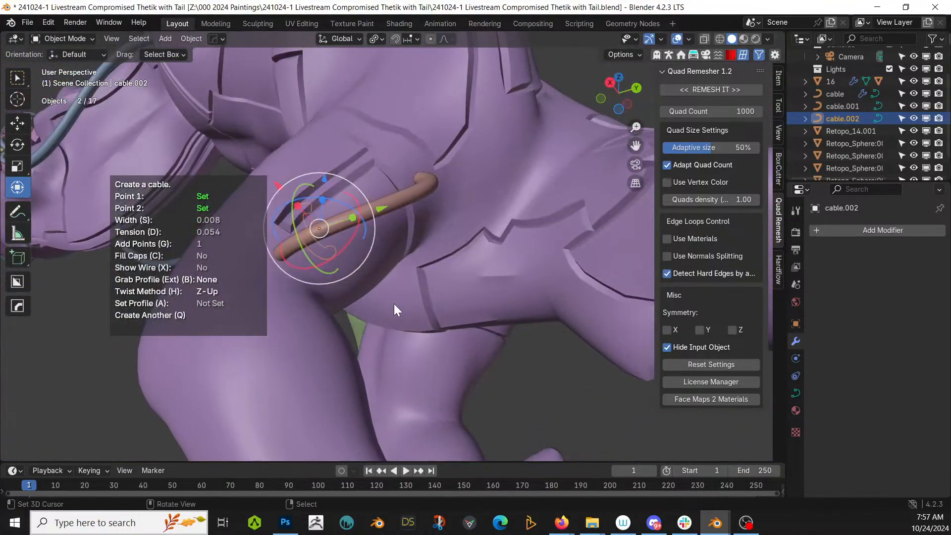
# Add a 0.008-wide cable from the side of the tail base to the back of the thigh.
pyautogui.press('q')
pyautogui.click(436, 275)
pyautogui.moveTo(436, 275); pyautogui.dragTo(396, 257, button='middle')
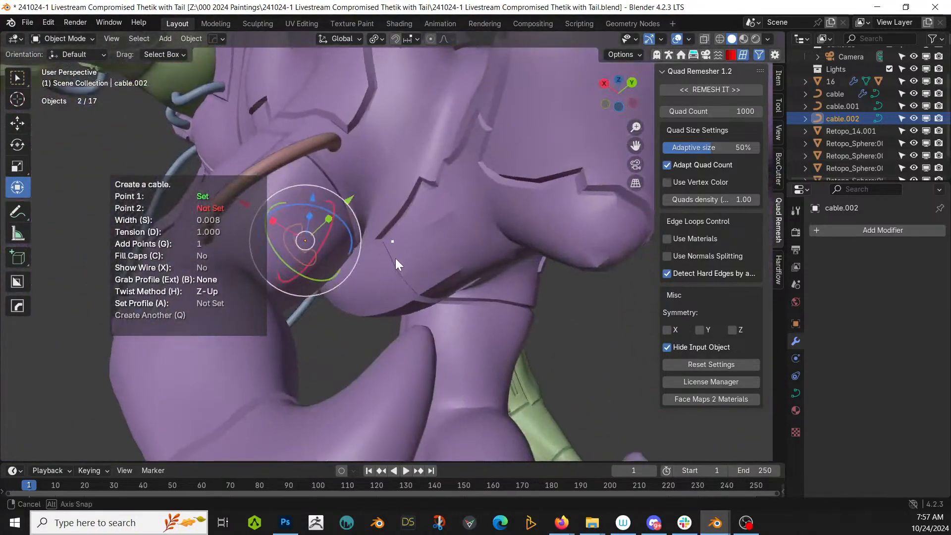
pyautogui.click(328, 272)
pyautogui.moveTo(327, 272); pyautogui.dragTo(309, 362, button='middle')
# Add a 0.008-wide cable hanging from the hip's ridged plate to the side of the tail base.
pyautogui.press('q')
pyautogui.click(439, 227)
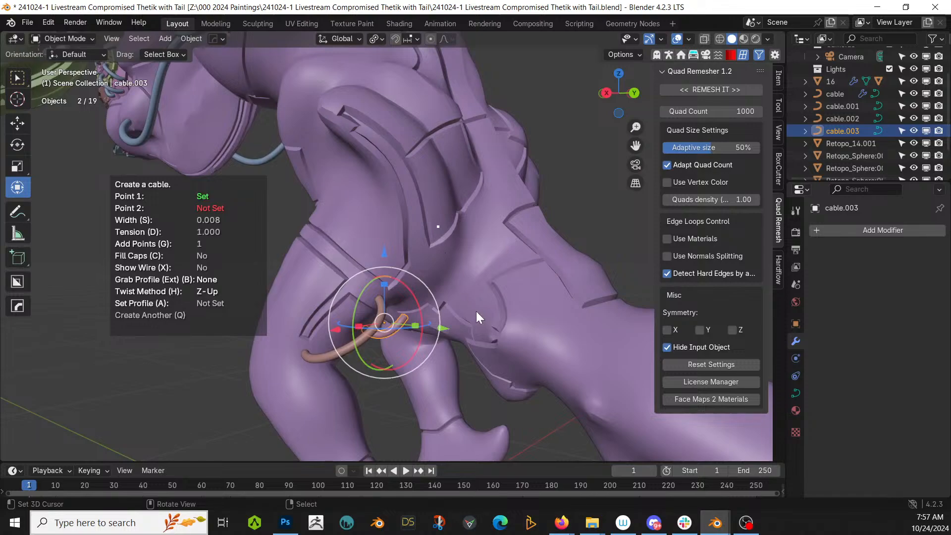
pyautogui.click(480, 311)
# Add a 0.008-wide cable from the lower back plate to the armor plate on the tail base.
pyautogui.press('q')
pyautogui.moveTo(480, 311); pyautogui.dragTo(435, 331, button='middle')
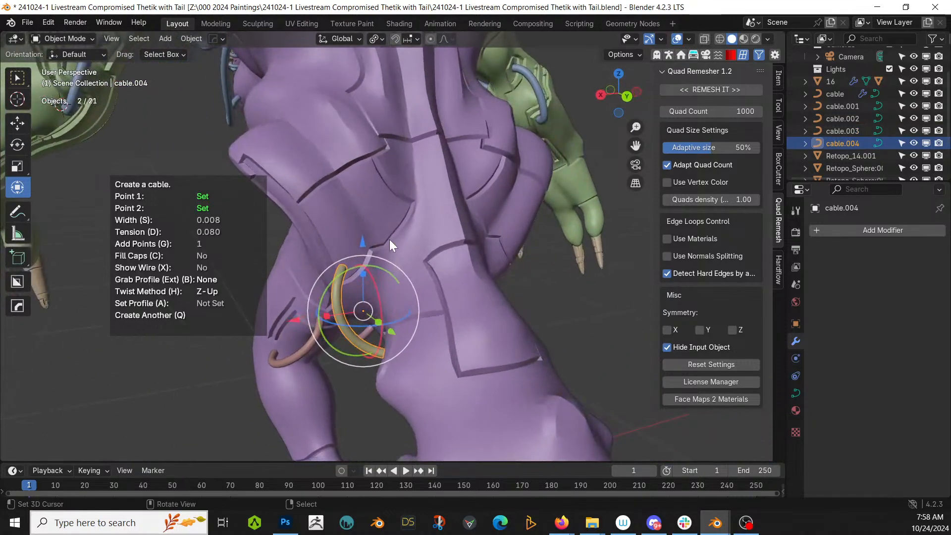
pyautogui.click(391, 218)
pyautogui.click(430, 303)
pyautogui.moveTo(429, 301); pyautogui.dragTo(482, 286, button='middle')
pyautogui.moveTo(415, 238); pyautogui.dragTo(489, 290, button='middle')
# Add a 0.008-wide cable between the waist plate's corner and the side of the front hip plate.
pyautogui.press('q')
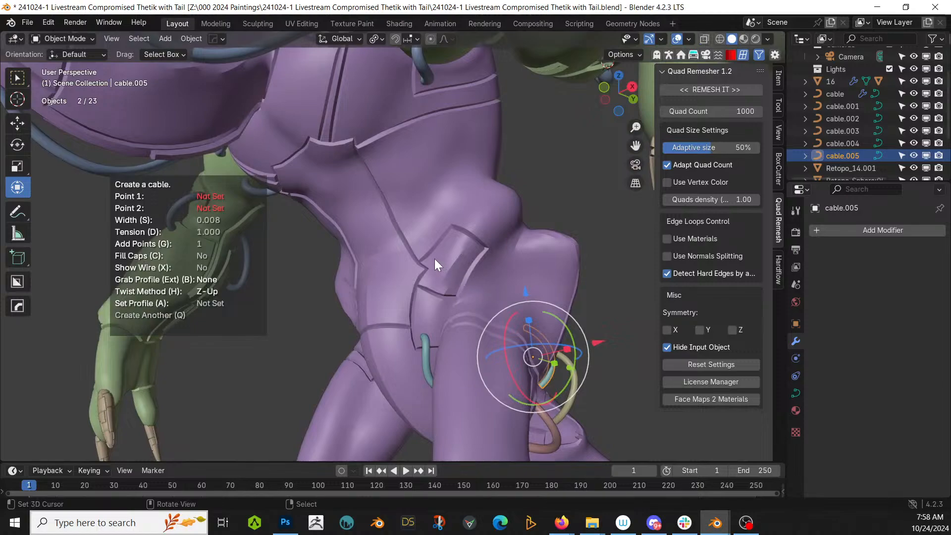
pyautogui.click(434, 264)
pyautogui.click(420, 307)
pyautogui.moveTo(420, 307); pyautogui.dragTo(384, 355, button='middle')
# Select cable.001 through cable.006 with the mirrored cable object active, and join them into it.
pyautogui.click(537, 339)
pyautogui.keyDown('shift'); pyautogui.click(429, 356); pyautogui.keyUp('shift')
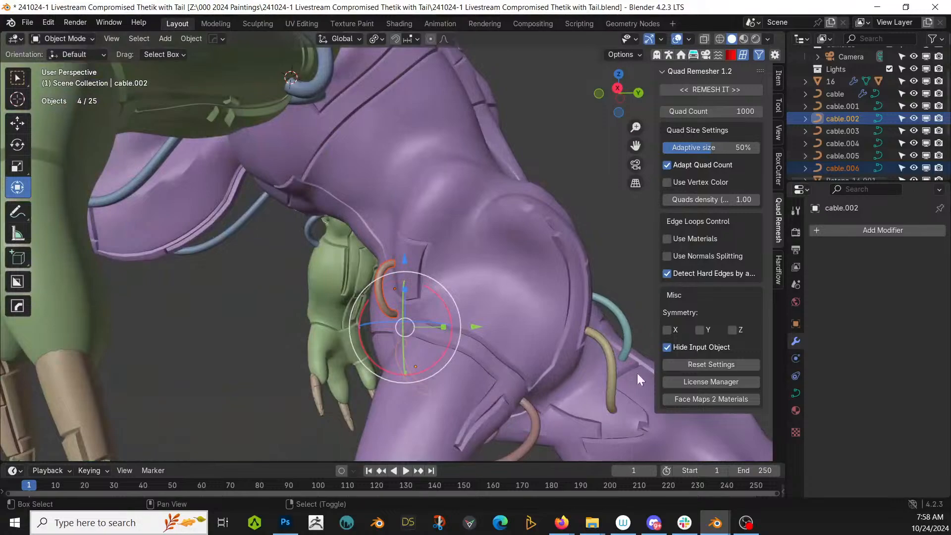
pyautogui.click(851, 169)
pyautogui.keyDown('shift'); pyautogui.click(846, 105); pyautogui.keyUp('shift')
pyautogui.keyDown('ctrl'); pyautogui.click(830, 95); pyautogui.keyUp('ctrl')
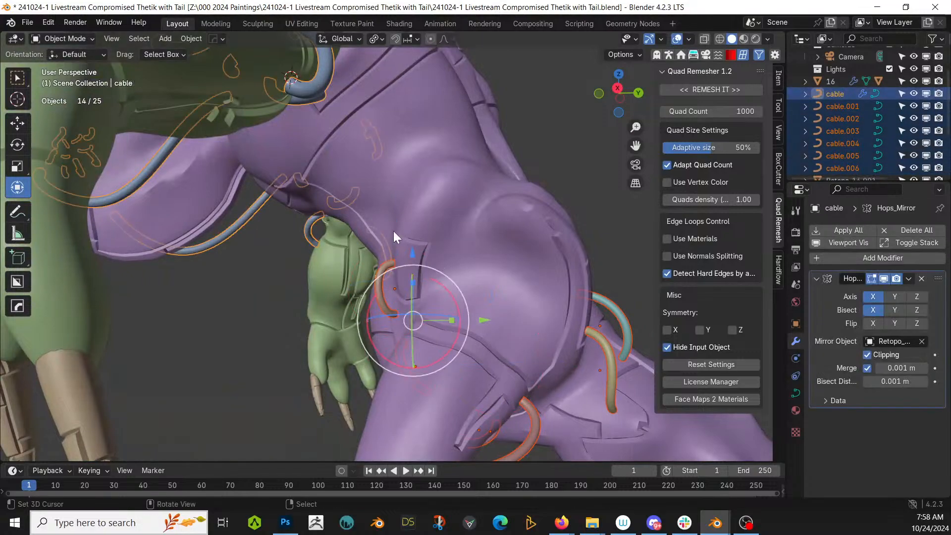
pyautogui.hotkey('ctrl', 'j')
# Deselect the cables, save the file and inspect the creature from several angles.
pyautogui.moveTo(393, 230); pyautogui.dragTo(465, 288, button='middle')
pyautogui.scroll(-4, 442, 269)
pyautogui.rightClick(495, 334)
pyautogui.scroll(-3, 496, 335)
pyautogui.moveTo(495, 334); pyautogui.dragTo(582, 360, button='middle')
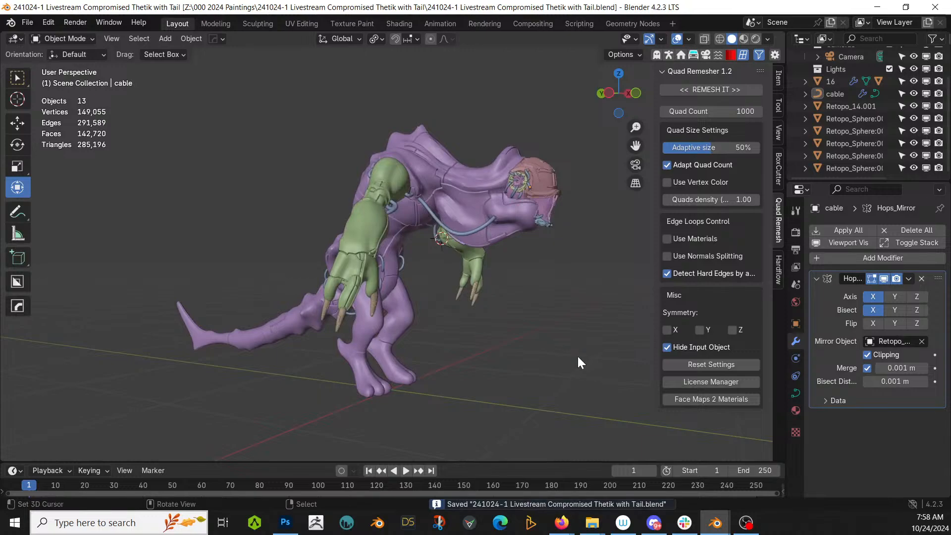
pyautogui.scroll(5, 570, 356)
pyautogui.moveTo(570, 356); pyautogui.dragTo(420, 286, button='middle')
pyautogui.moveTo(341, 181); pyautogui.dragTo(323, 202, button='middle')
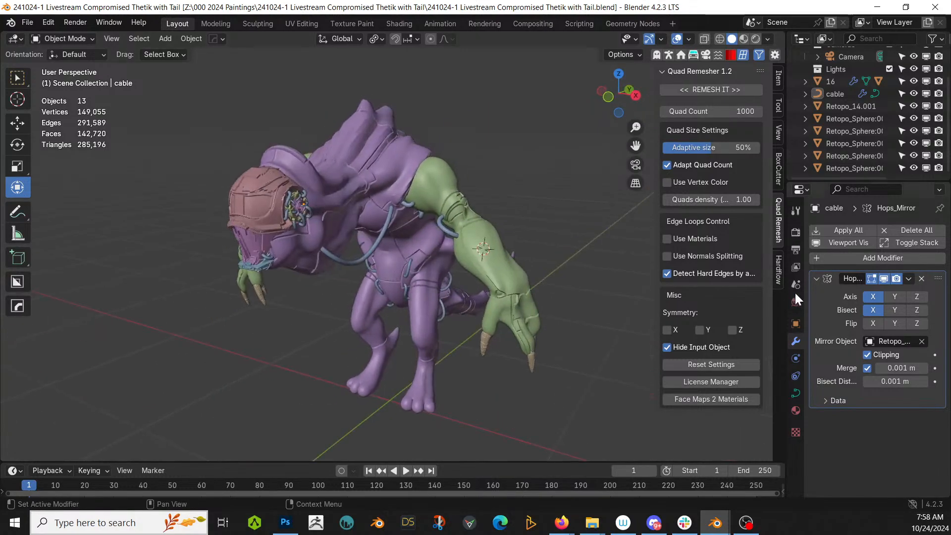
# Open KIT OPS and choose the cylinoid1 insert from the HardOps-Inserts pack.
pyautogui.click(728, 56)
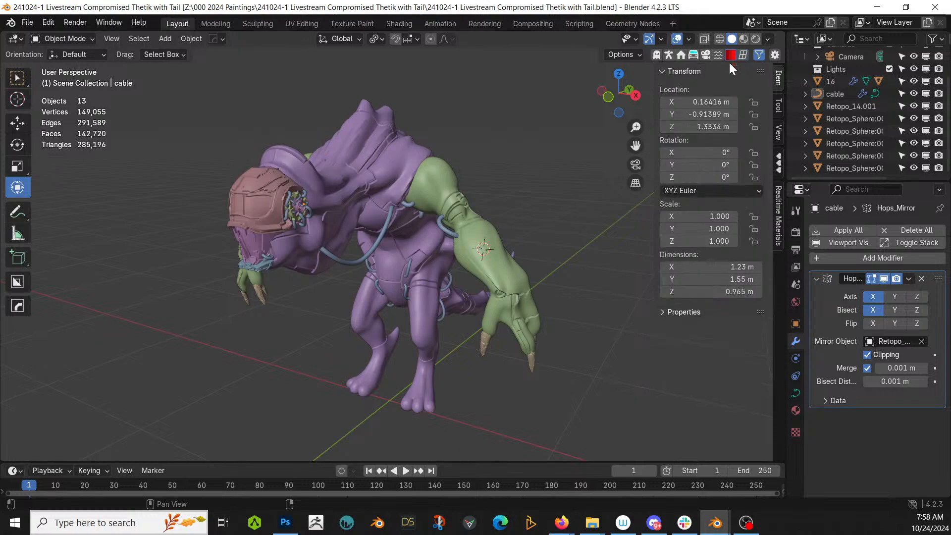
pyautogui.click(777, 161)
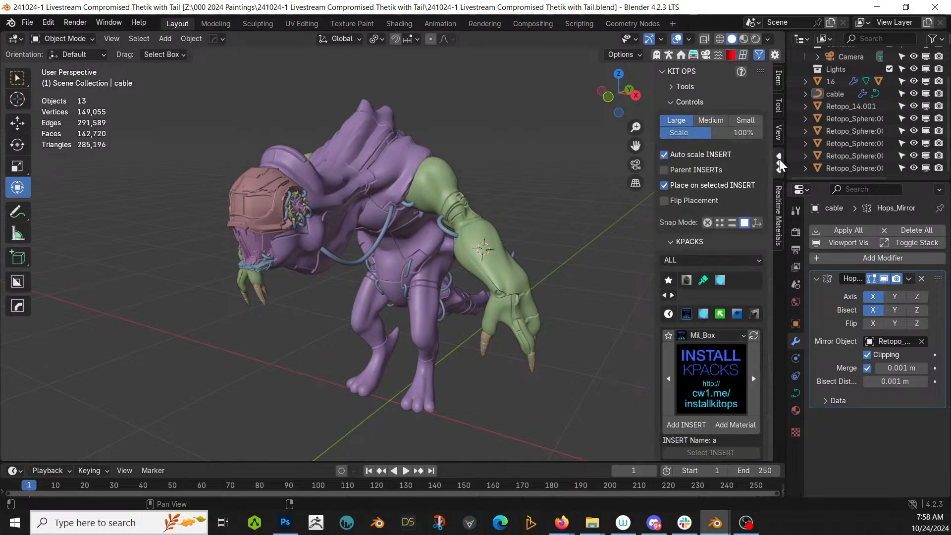
pyautogui.click(710, 336)
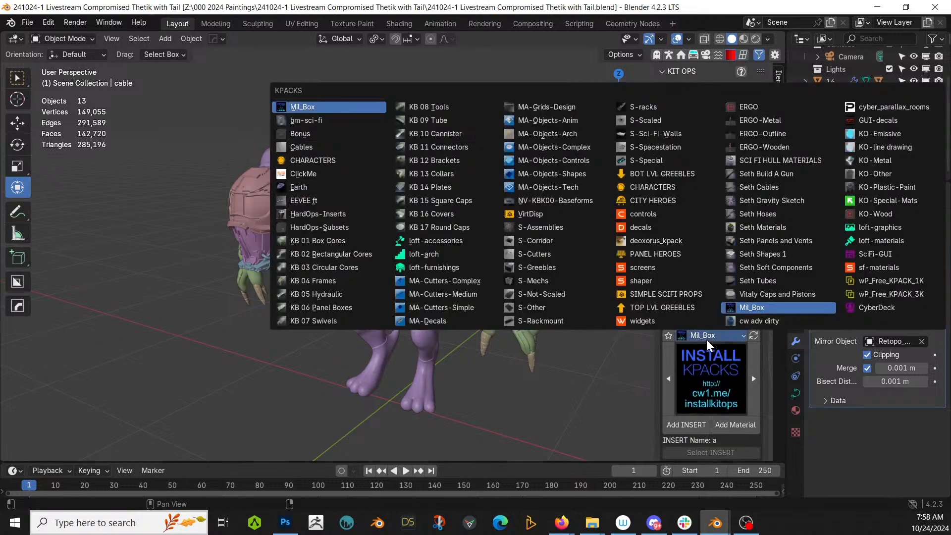
pyautogui.click(336, 216)
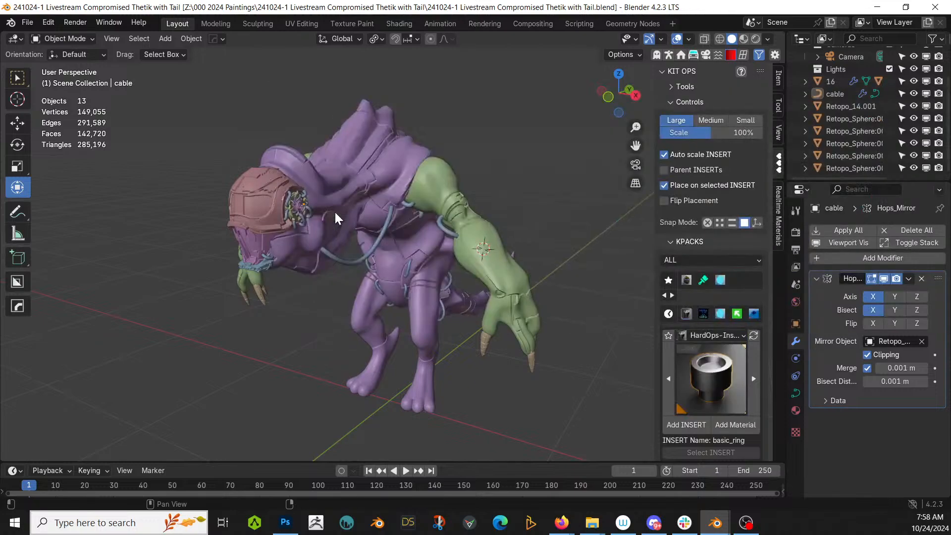
pyautogui.click(695, 375)
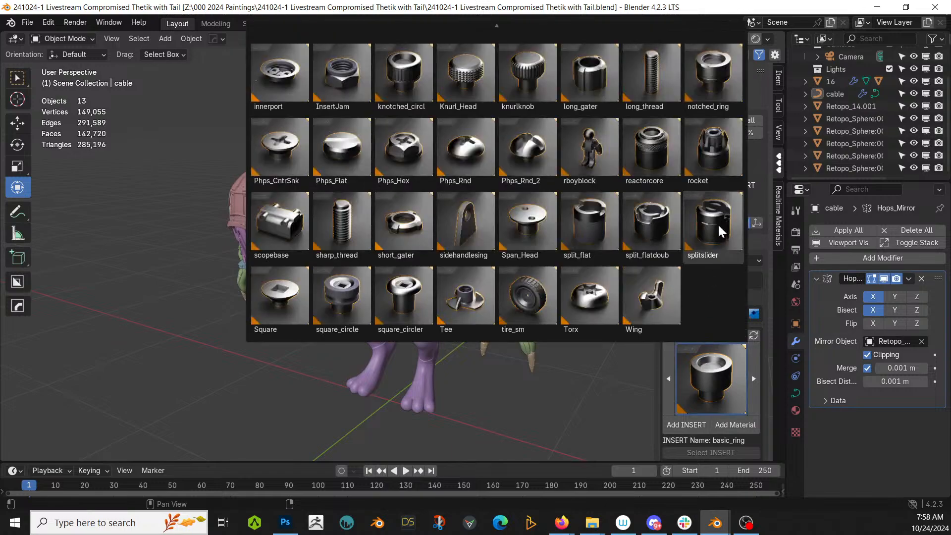
pyautogui.moveTo(689, 19)
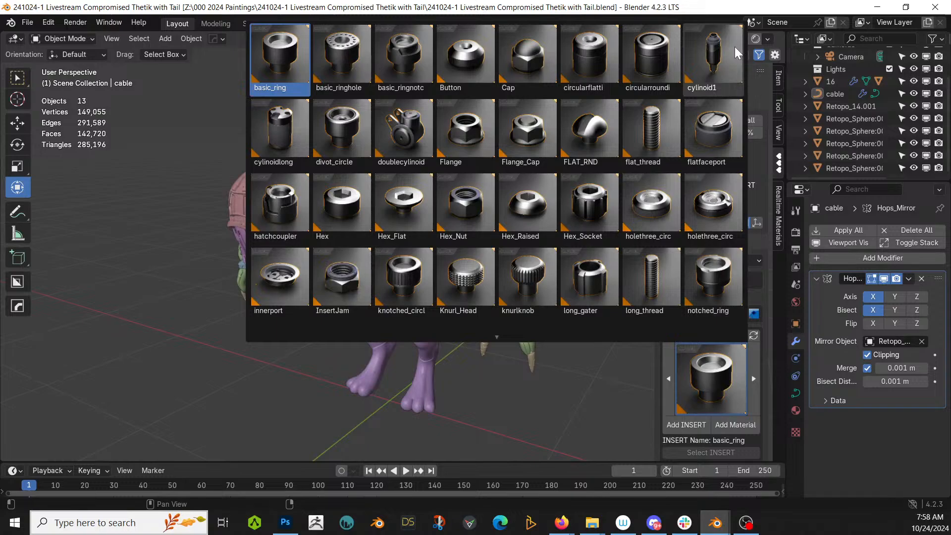
pyautogui.click(719, 60)
# Add the cylinoid1 insert to the purple body, placing it on the upper back beside the spine.
pyautogui.moveTo(604, 226); pyautogui.dragTo(584, 287, button='middle')
pyautogui.click(336, 252)
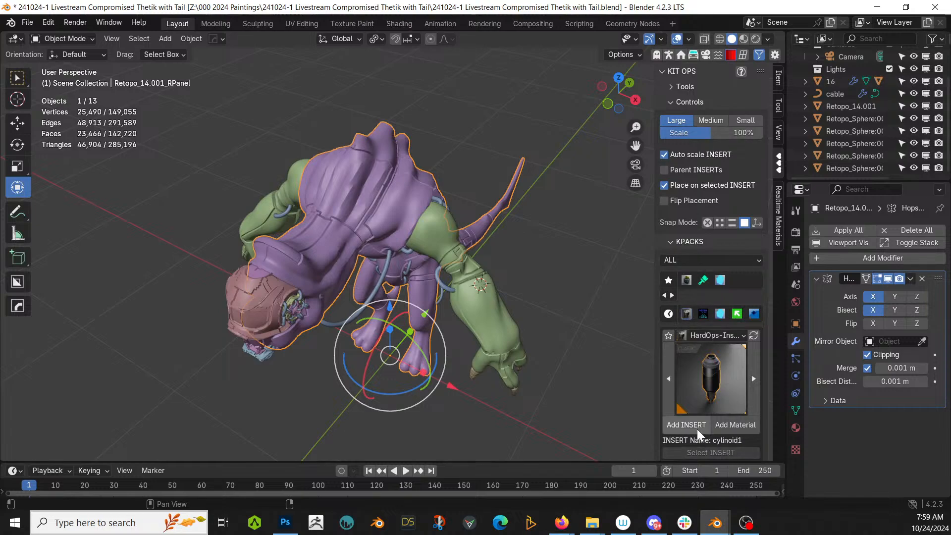
pyautogui.click(683, 422)
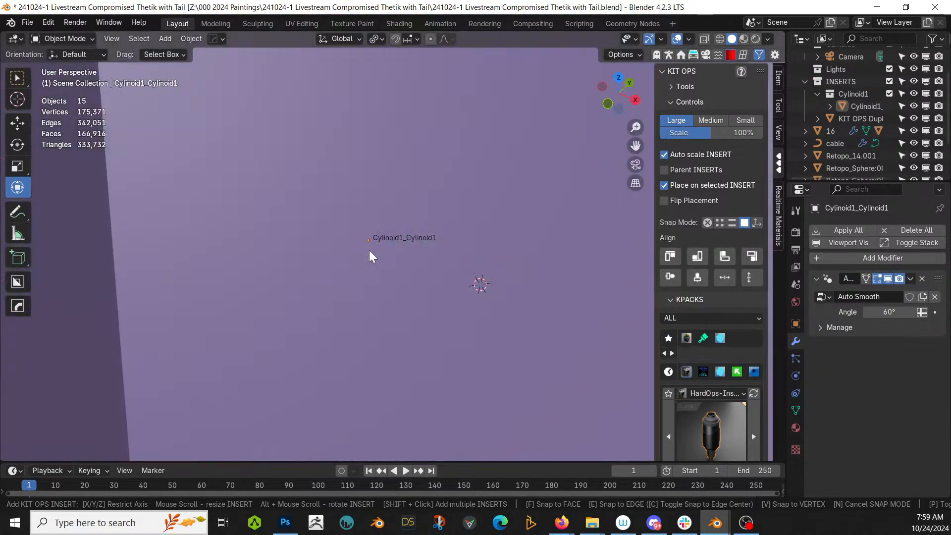
pyautogui.click(368, 250)
# Scale the oversized cylinder insert down to a small fitting on the creature's back.
pyautogui.scroll(-4, 380, 248)
pyautogui.moveTo(384, 247); pyautogui.dragTo(466, 217, button='middle')
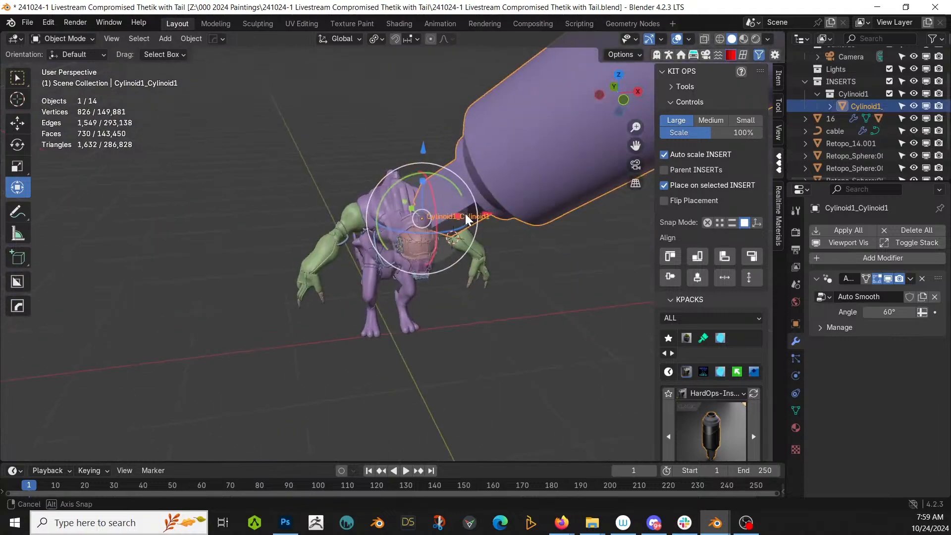
pyautogui.press('s')
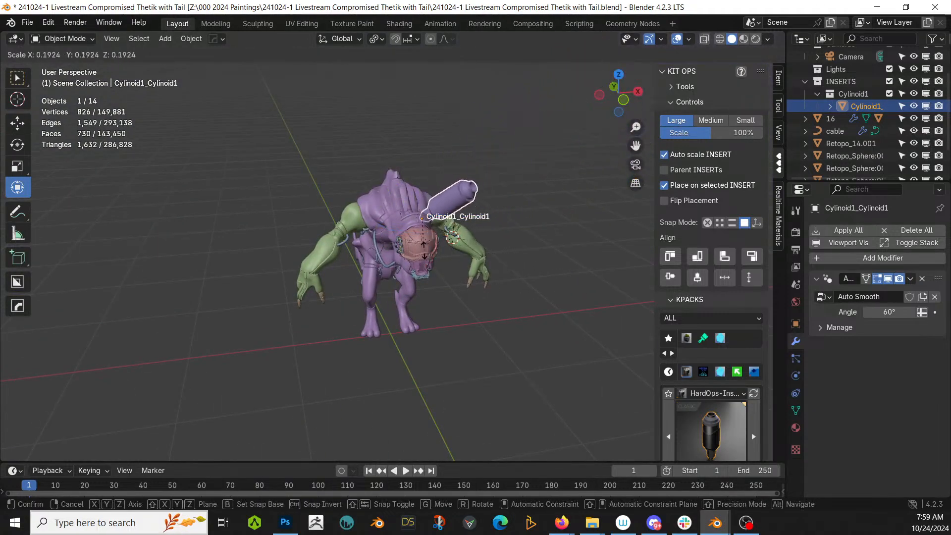
pyautogui.click(426, 232)
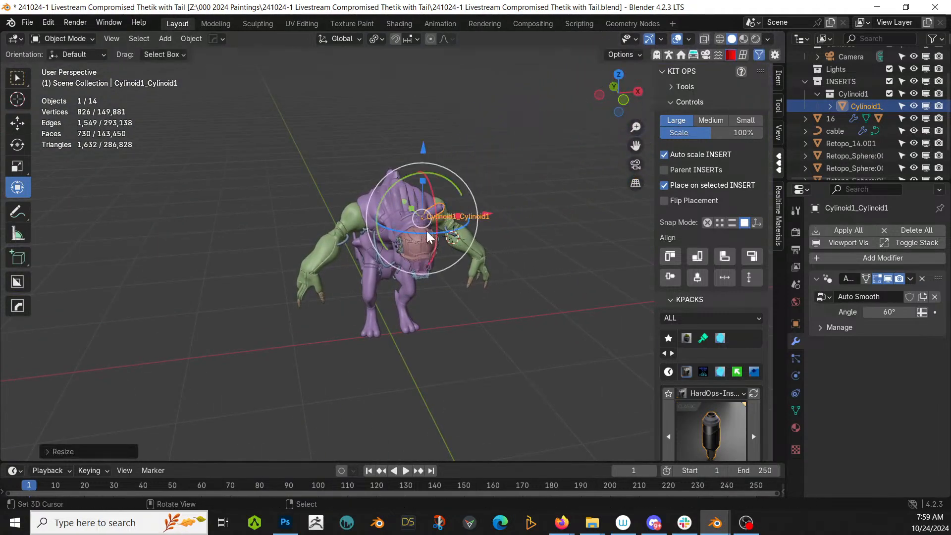
# Move the cylinder insert along the global axes to seat its base on the shoulder-side back plate.
pyautogui.press('KP_Decimal')
pyautogui.moveTo(468, 295); pyautogui.dragTo(416, 314, button='middle')
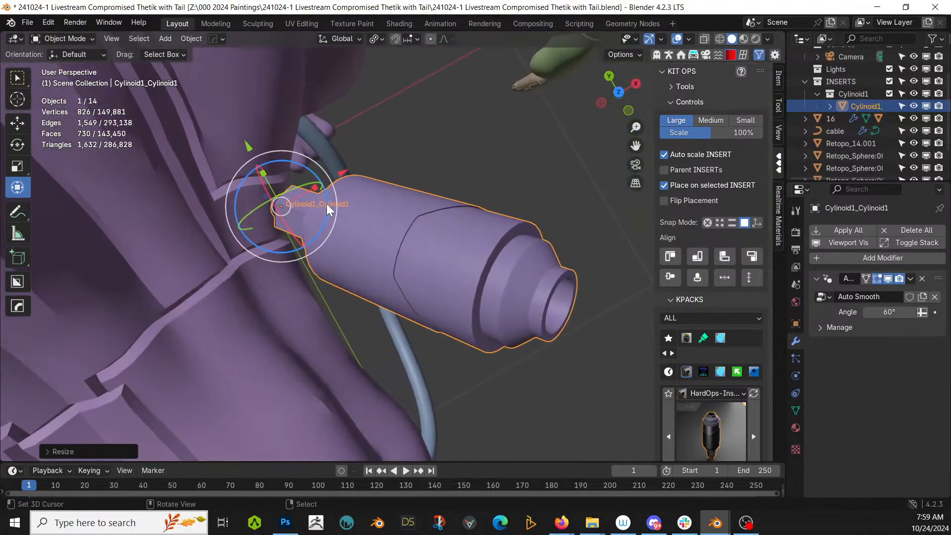
pyautogui.moveTo(328, 204); pyautogui.dragTo(326, 157)
pyautogui.moveTo(299, 212); pyautogui.dragTo(222, 64, button='middle')
pyautogui.moveTo(360, 281); pyautogui.dragTo(360, 252)
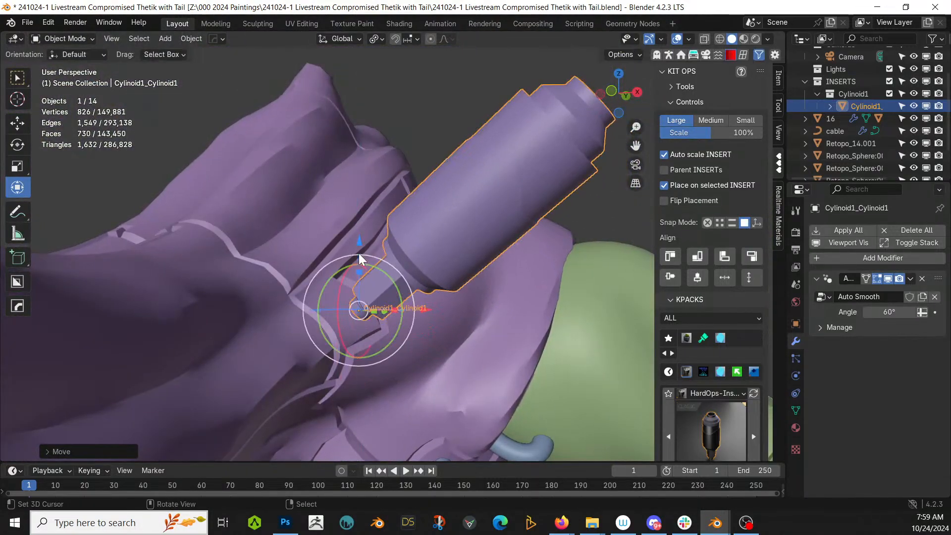
pyautogui.moveTo(426, 314)
pyautogui.mouseDown()
pyautogui.moveTo(407, 311)
pyautogui.moveTo(431, 315)
pyautogui.mouseUp()
# Set the transform orientation to Local, then sink the cylinder insert slightly into the back and adjust its tilt.
pyautogui.click(341, 39)
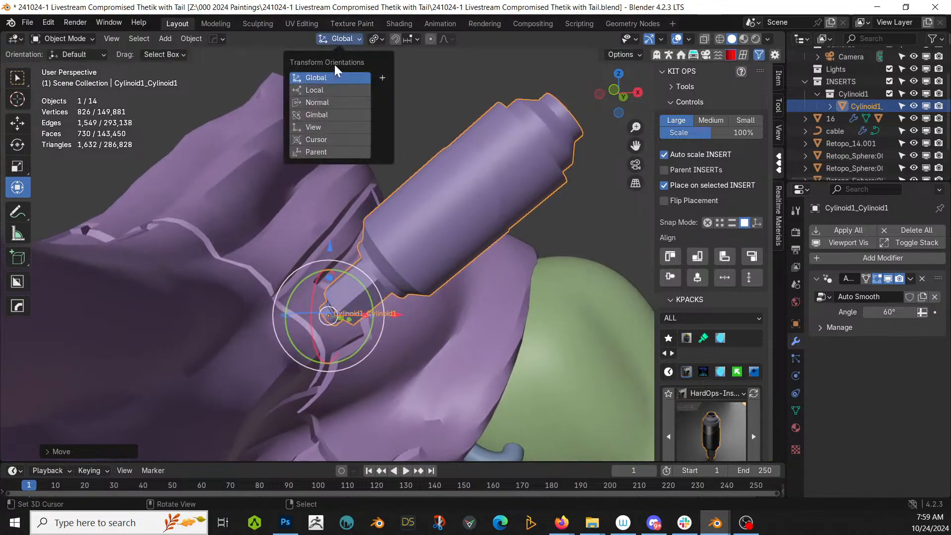
pyautogui.click(329, 90)
pyautogui.moveTo(380, 270); pyautogui.dragTo(377, 274)
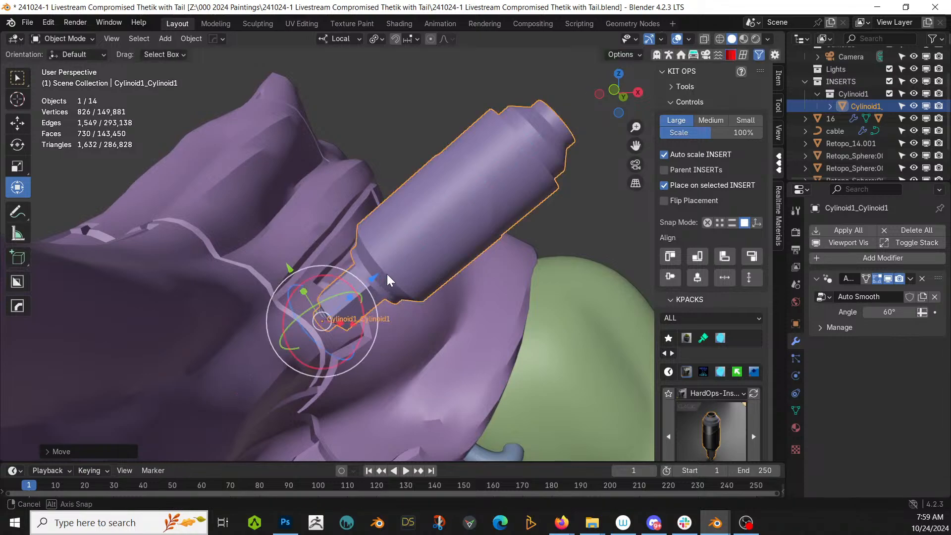
pyautogui.moveTo(387, 275); pyautogui.dragTo(405, 262, button='middle')
pyautogui.moveTo(336, 297); pyautogui.dragTo(330, 291)
pyautogui.scroll(-2, 319, 310)
pyautogui.moveTo(319, 309); pyautogui.dragTo(225, 339, button='middle')
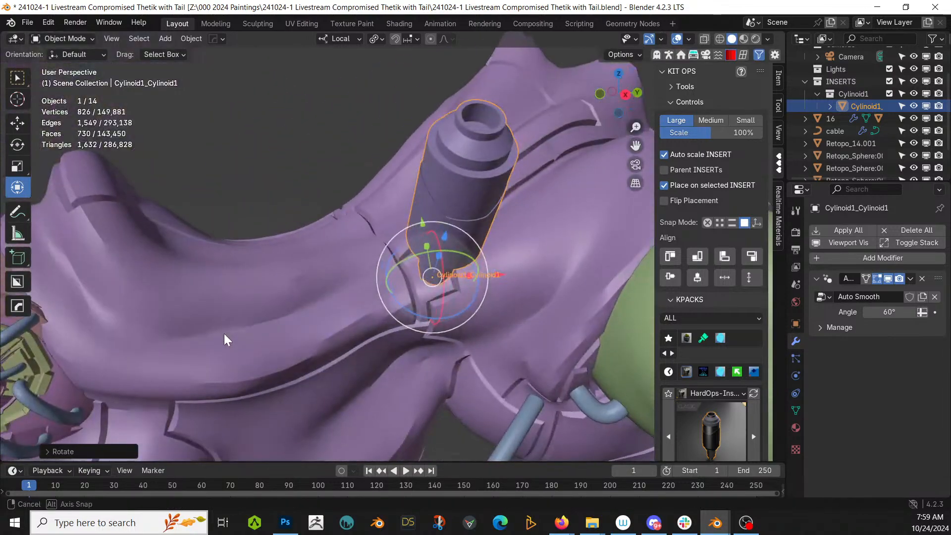
pyautogui.moveTo(419, 254); pyautogui.dragTo(428, 250)
# Mirror the cylinder insert across X with the KIT OPS modifiers and check both sides of the back.
pyautogui.scroll(-4, 441, 251)
pyautogui.moveTo(455, 249); pyautogui.dragTo(590, 361, button='middle')
pyautogui.scroll(-3, 728, 409)
pyautogui.scroll(-6, 727, 405)
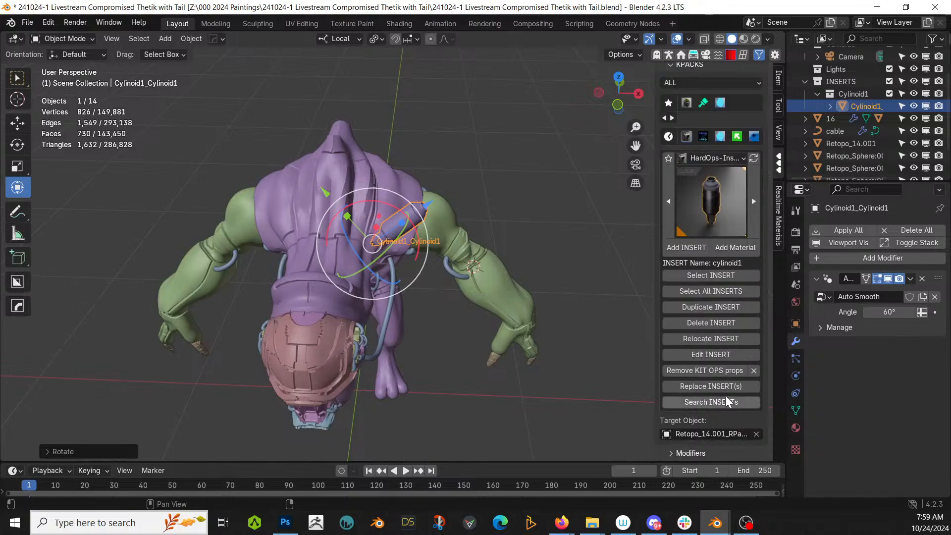
pyautogui.click(672, 453)
pyautogui.scroll(-3, 698, 422)
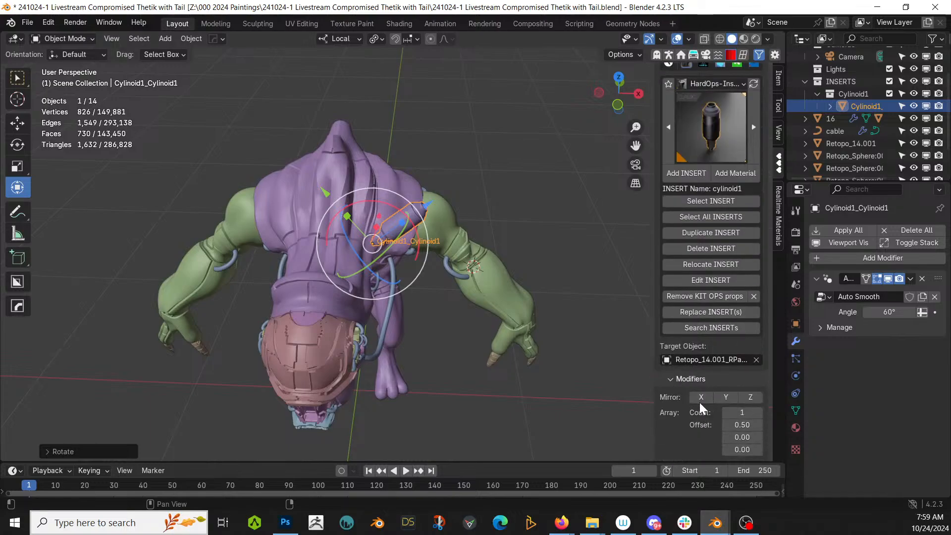
pyautogui.click(700, 397)
pyautogui.moveTo(520, 317); pyautogui.dragTo(429, 330, button='middle')
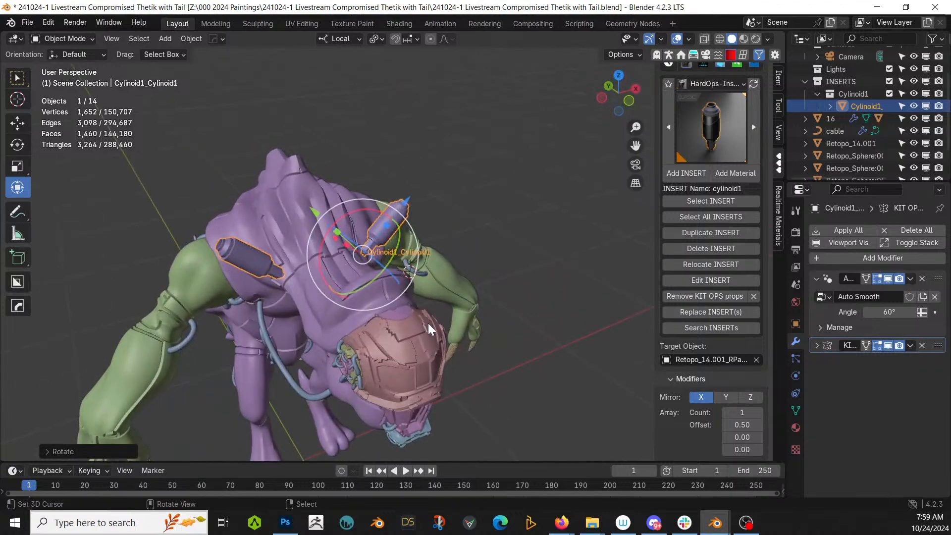
pyautogui.moveTo(439, 295); pyautogui.dragTo(357, 361, button='middle')
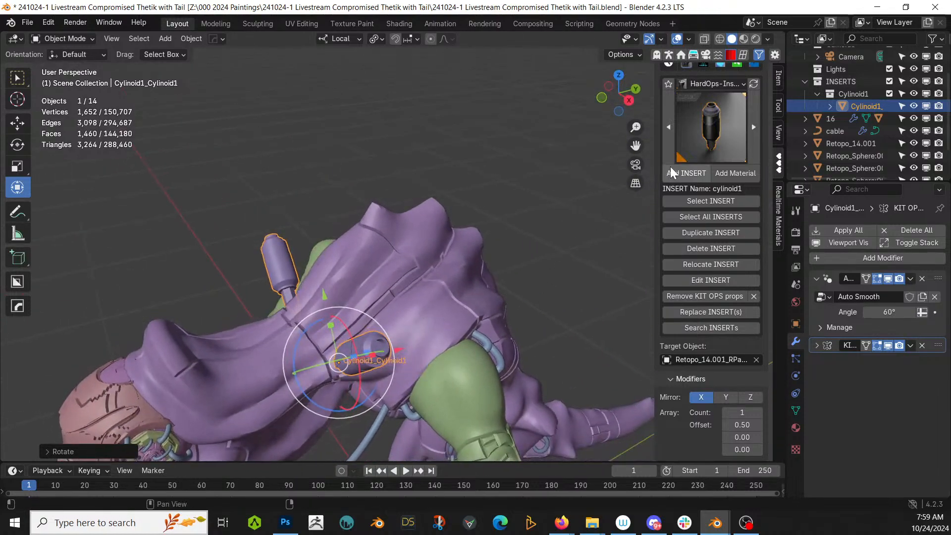
# Add another cylinoid1 insert from HardOps-Inserts on the creature's upper back hump and scale it down to about a tenth of its size.
pyautogui.click(402, 247)
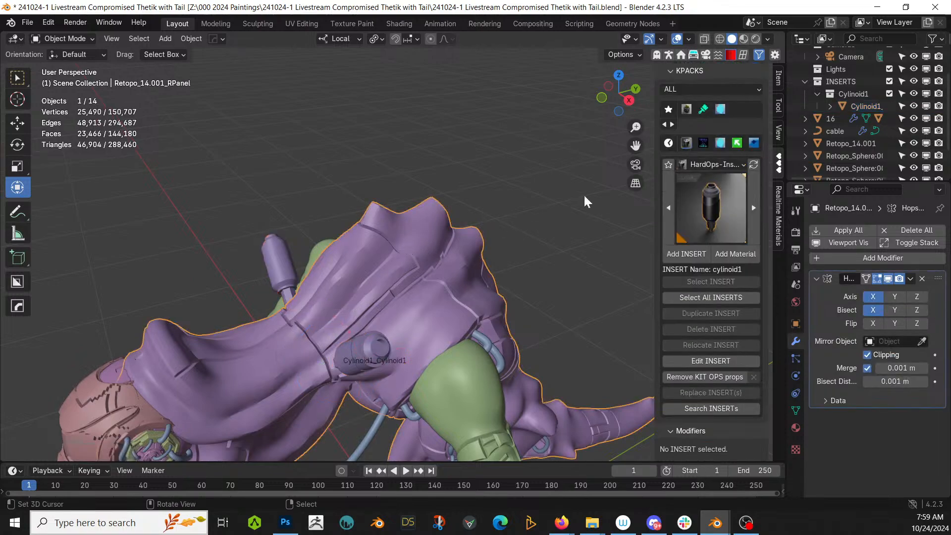
pyautogui.click(688, 255)
pyautogui.click(419, 233)
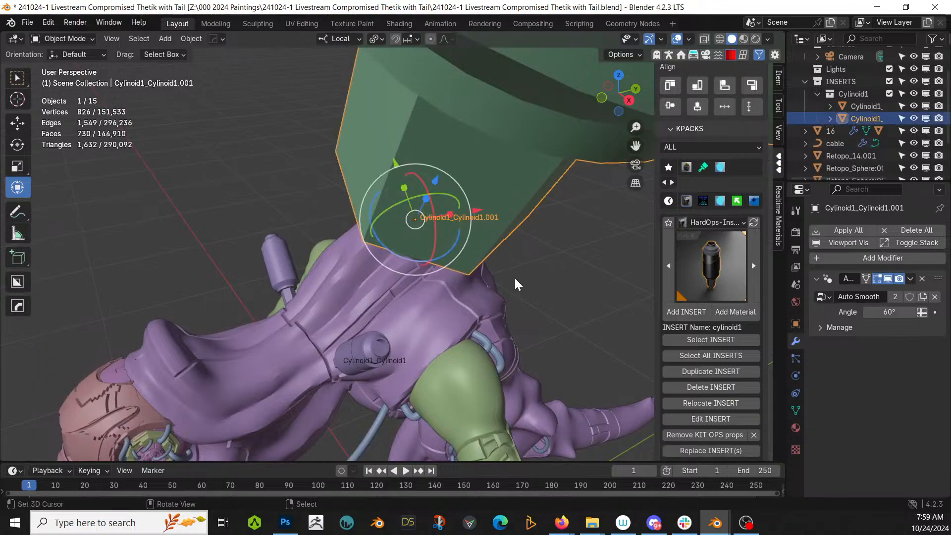
pyautogui.press('s')
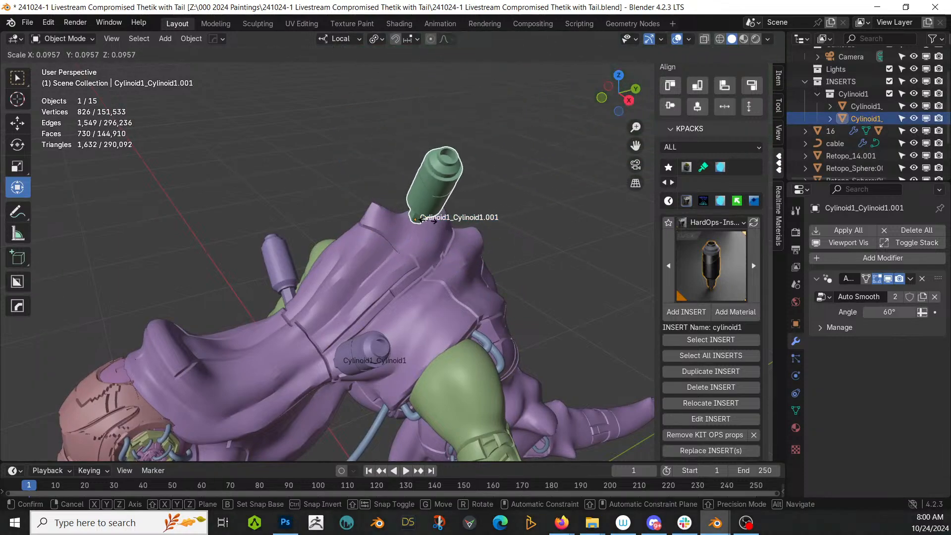
pyautogui.click(441, 228)
# Move the upper-back cylinder along its local axes to seat its base beside the spine ridge, and tilt it outward.
pyautogui.moveTo(440, 227); pyautogui.dragTo(395, 187, button='middle')
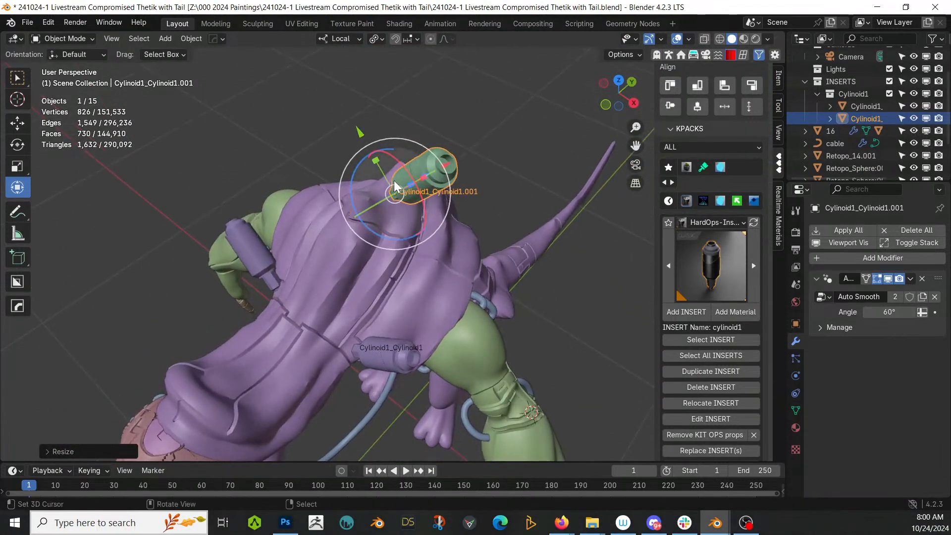
pyautogui.moveTo(447, 164); pyautogui.dragTo(415, 183)
pyautogui.moveTo(415, 183); pyautogui.dragTo(370, 158, button='middle')
pyautogui.moveTo(304, 198); pyautogui.dragTo(315, 207)
pyautogui.scroll(5, 333, 251)
pyautogui.moveTo(329, 261); pyautogui.dragTo(386, 372, button='middle')
pyautogui.moveTo(483, 344); pyautogui.dragTo(668, 313, button='middle')
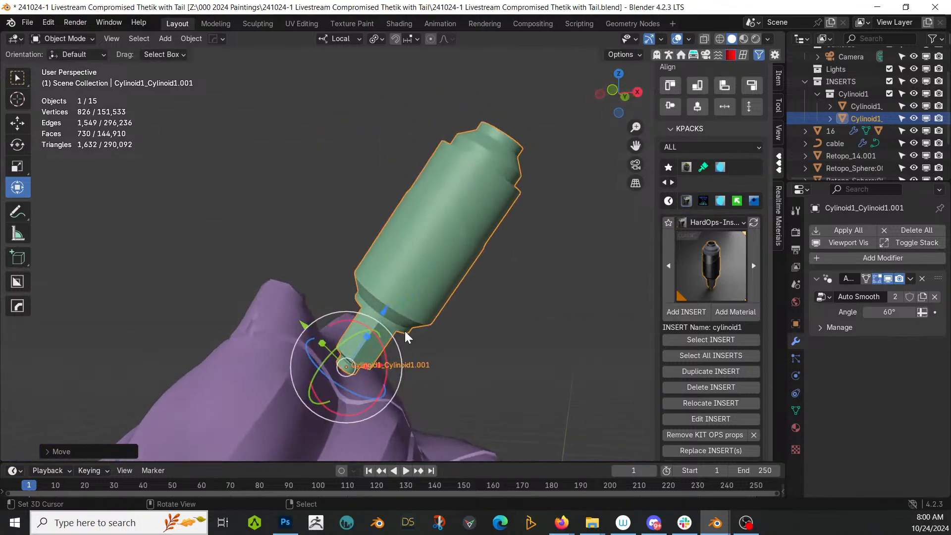
pyautogui.moveTo(378, 328)
pyautogui.mouseDown()
pyautogui.moveTo(391, 338)
pyautogui.moveTo(387, 329)
pyautogui.moveTo(371, 338)
pyautogui.mouseUp()
pyautogui.scroll(-3, 416, 336)
pyautogui.moveTo(417, 341); pyautogui.dragTo(660, 405, button='middle')
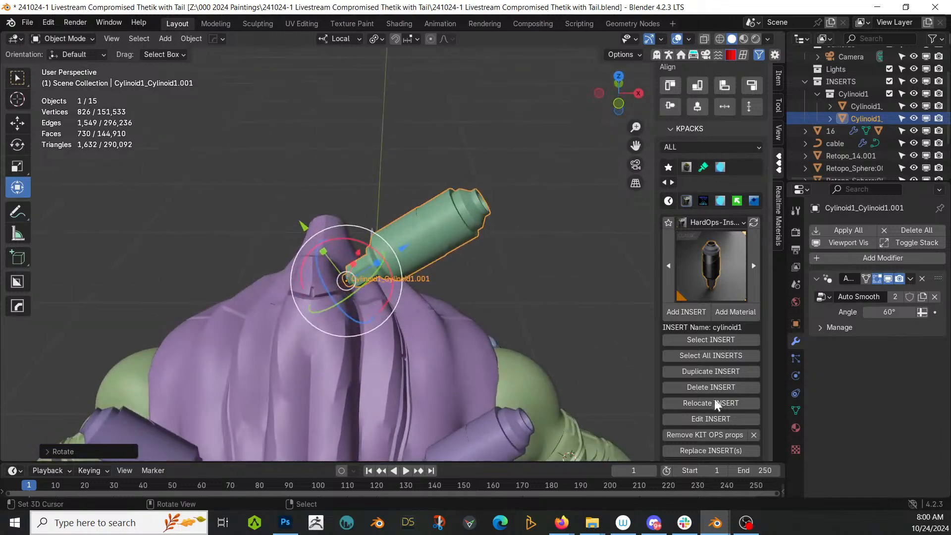
# Mirror the upper-back cylinder insert across X with the KIT OPS modifiers and check the pair from several sides.
pyautogui.scroll(-6, 711, 414)
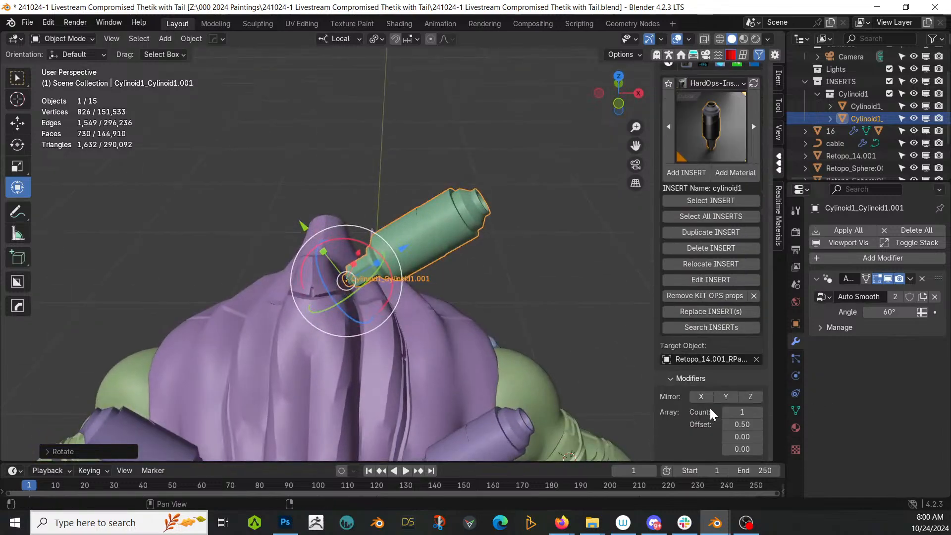
pyautogui.click(700, 397)
pyautogui.moveTo(445, 346); pyautogui.dragTo(708, 293, button='middle')
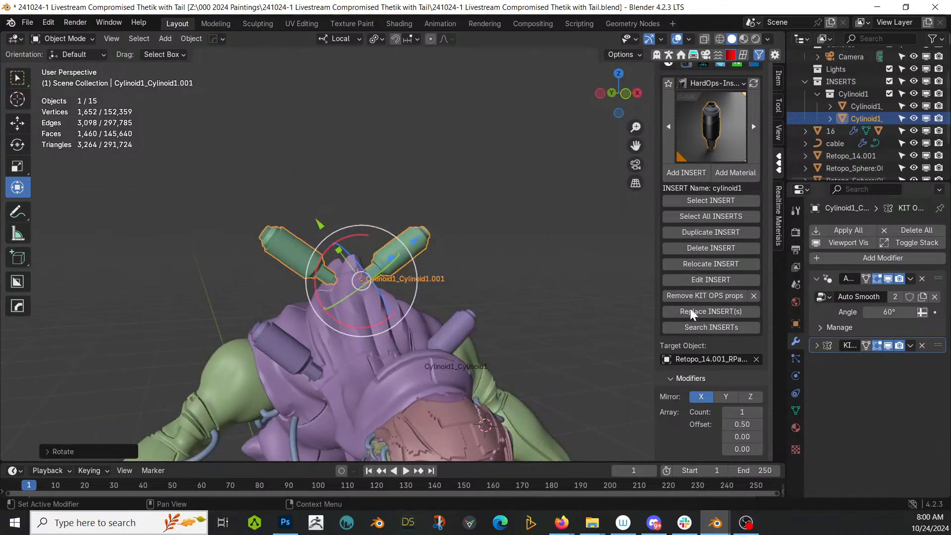
pyautogui.scroll(-5, 583, 282)
pyautogui.moveTo(608, 265); pyautogui.dragTo(570, 277, button='middle')
pyautogui.scroll(3, 515, 293)
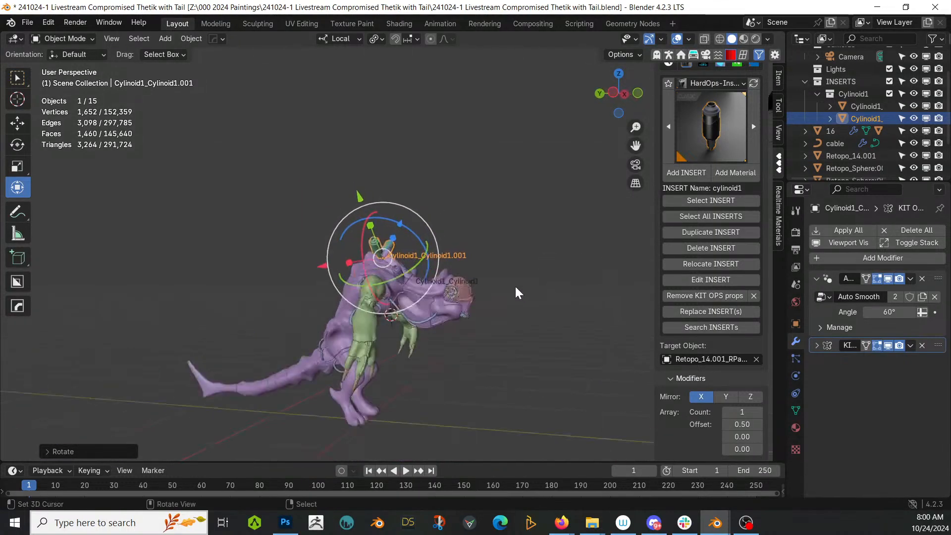
pyautogui.moveTo(516, 293); pyautogui.dragTo(611, 316, button='middle')
pyautogui.scroll(3, 555, 319)
pyautogui.moveTo(539, 321); pyautogui.dragTo(566, 300, button='middle')
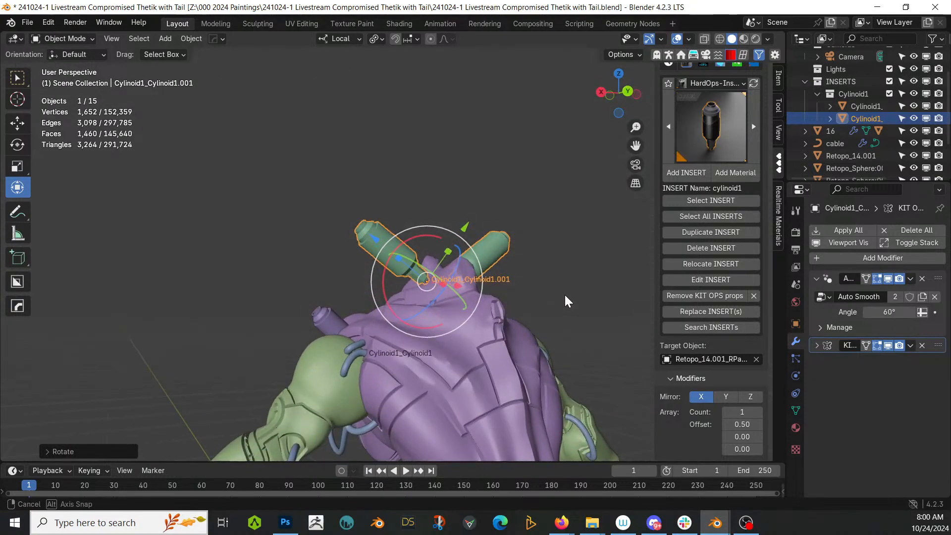
# Add a third cylinoid1 insert on the creature's lower back and scale it down to a small fitting.
pyautogui.click(478, 402)
pyautogui.click(698, 255)
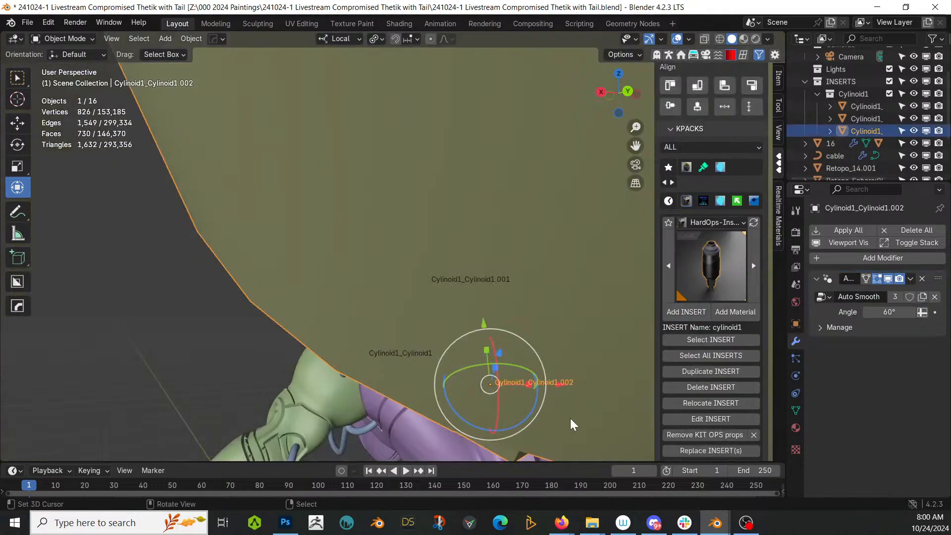
pyautogui.press('s')
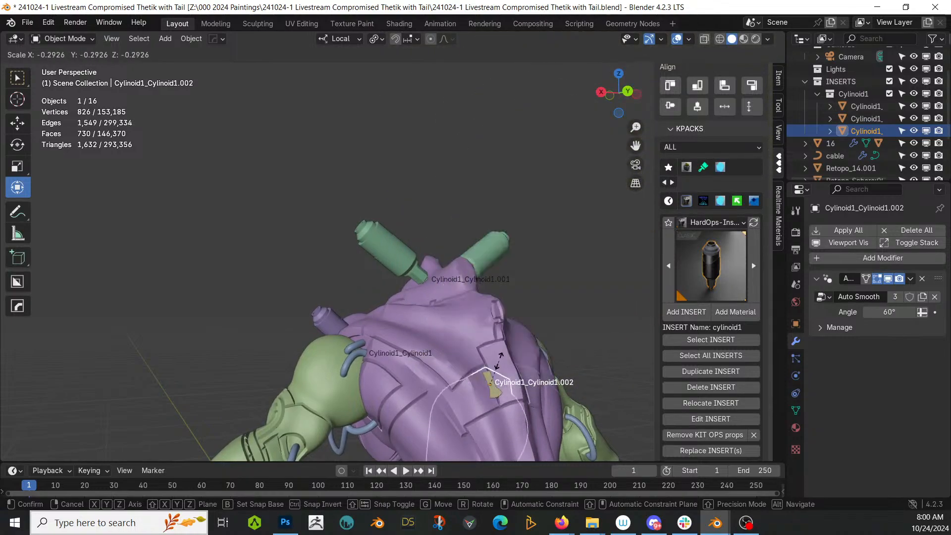
pyautogui.click(505, 375)
pyautogui.moveTo(502, 375); pyautogui.dragTo(436, 345, button='middle')
pyautogui.press('s')
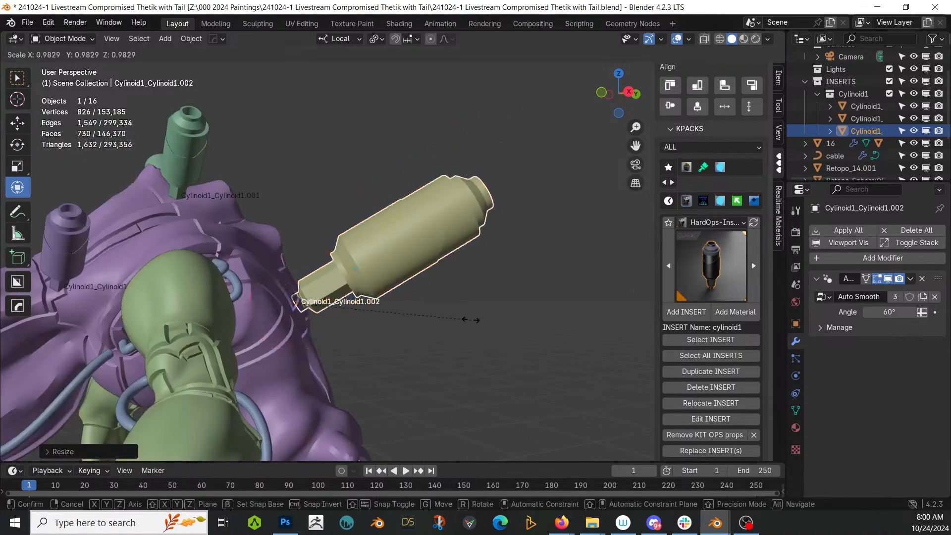
pyautogui.click(400, 287)
# Shift the lower-back cylinder sideways off the spine, seat its base in the body, and adjust its tilt.
pyautogui.moveTo(399, 293); pyautogui.dragTo(456, 322, button='middle')
pyautogui.press('g')
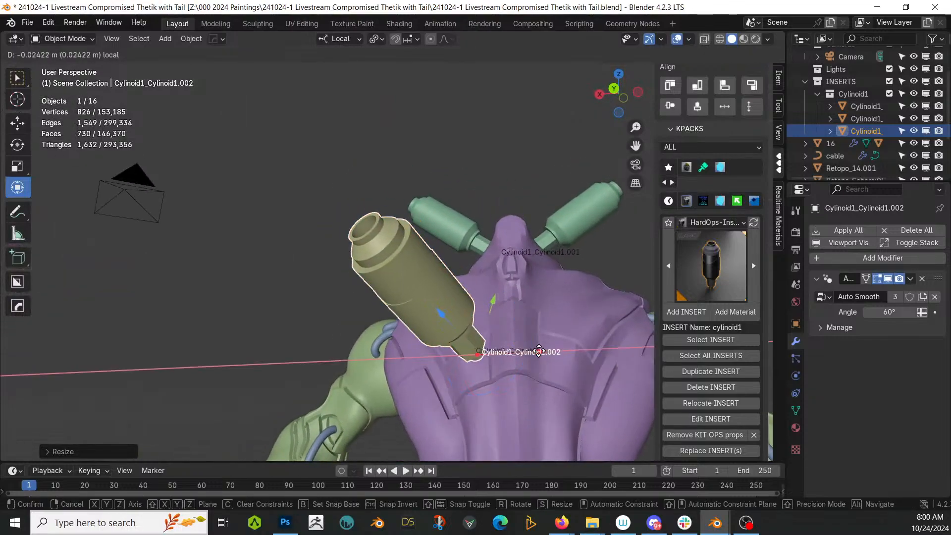
pyautogui.click(535, 358)
pyautogui.moveTo(485, 300); pyautogui.dragTo(483, 312)
pyautogui.moveTo(461, 298); pyautogui.dragTo(379, 348, button='middle')
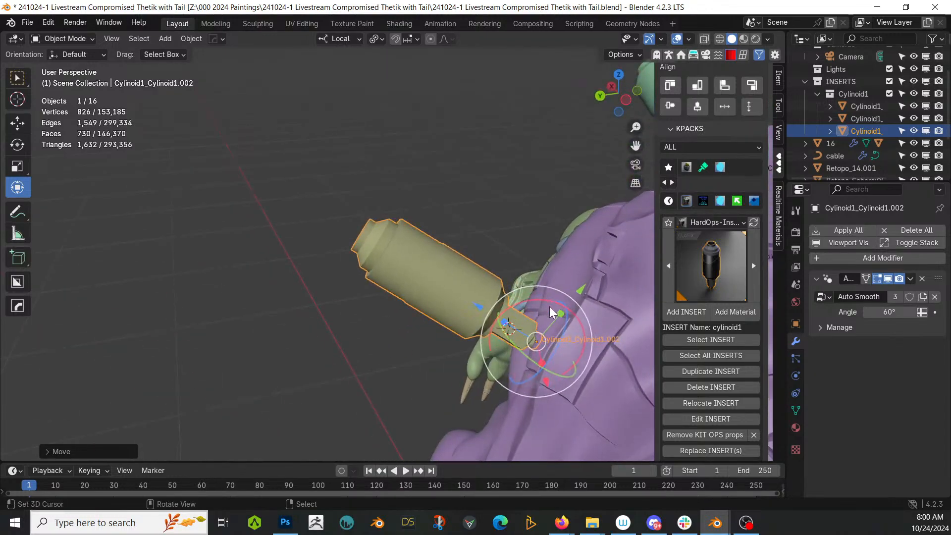
pyautogui.moveTo(548, 306); pyautogui.dragTo(532, 307)
pyautogui.moveTo(532, 307); pyautogui.dragTo(58, 364, button='middle')
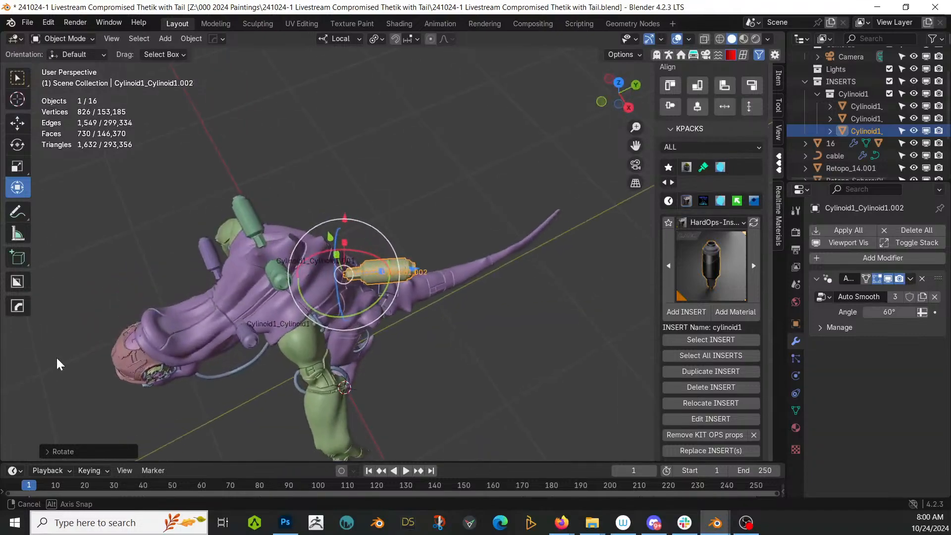
# Mirror the lower-back cylinder insert across X with the KIT OPS modifiers and check the whole creature.
pyautogui.scroll(-5, 712, 391)
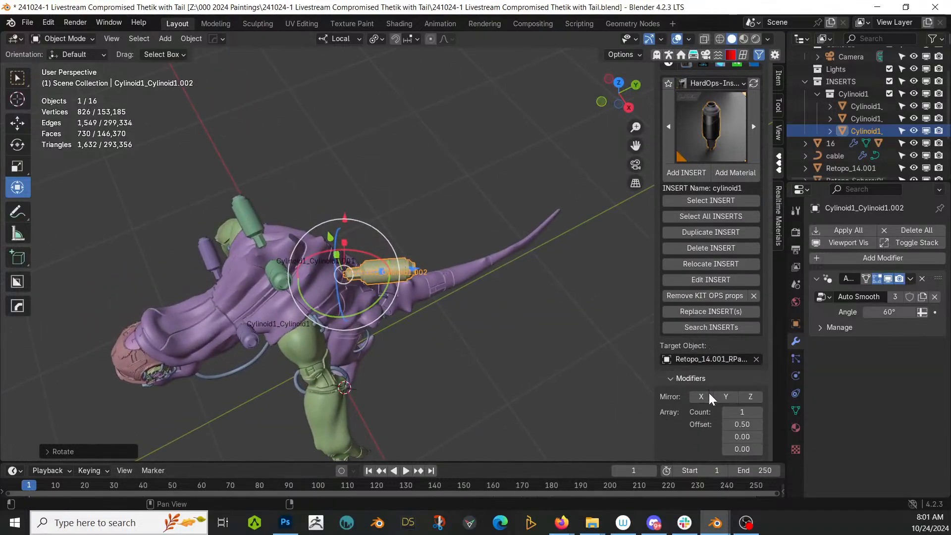
pyautogui.click(701, 399)
pyautogui.moveTo(658, 393); pyautogui.dragTo(418, 247, button='middle')
pyautogui.scroll(-3, 475, 290)
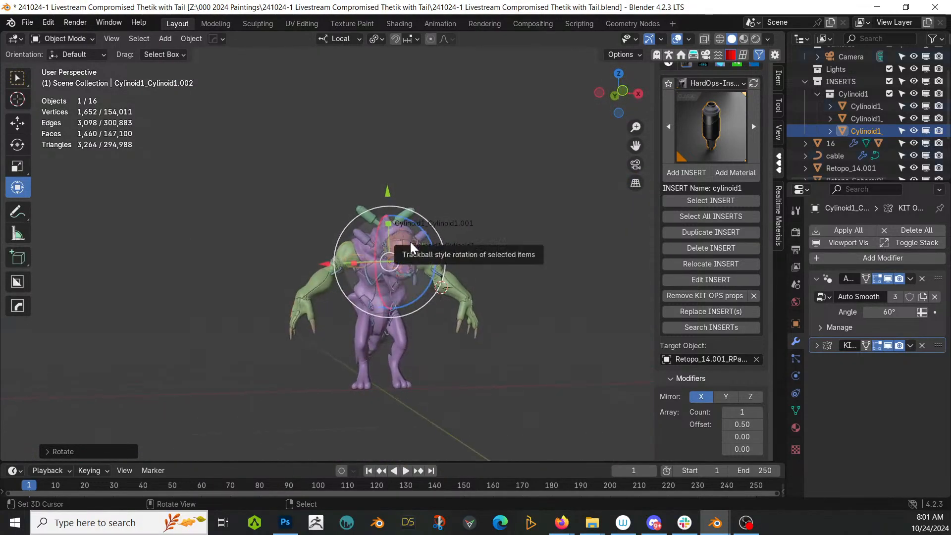
# Convert all objects in the scene to meshes, save the file, and clear the selection.
pyautogui.press('a')
pyautogui.click(197, 38)
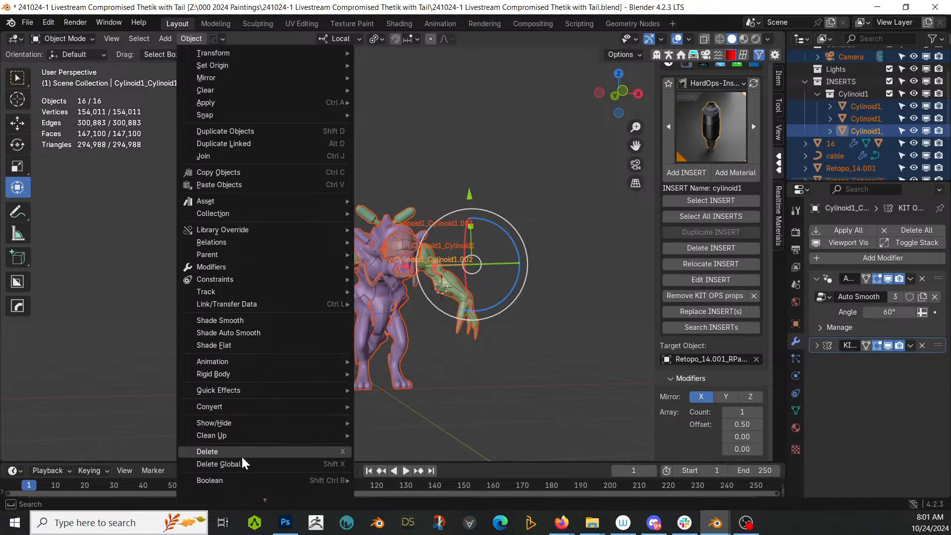
pyautogui.moveTo(253, 412)
pyautogui.click(389, 407)
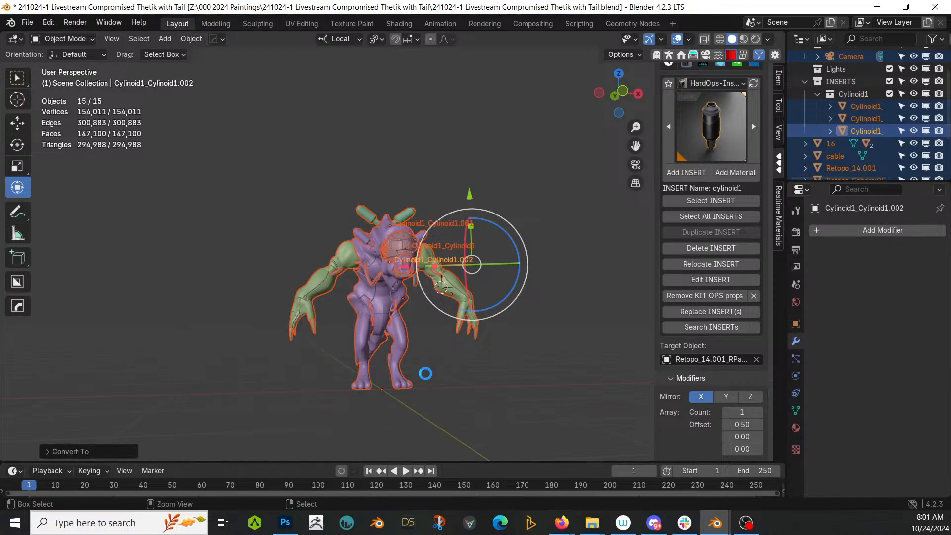
pyautogui.hotkey('ctrl', 's')
pyautogui.moveTo(388, 395); pyautogui.dragTo(301, 400, button='middle')
pyautogui.hotkey('alt', 'a')
# Isolate the panelled body in local view to inspect it, and return to the full scene.
pyautogui.scroll(6, 464, 383)
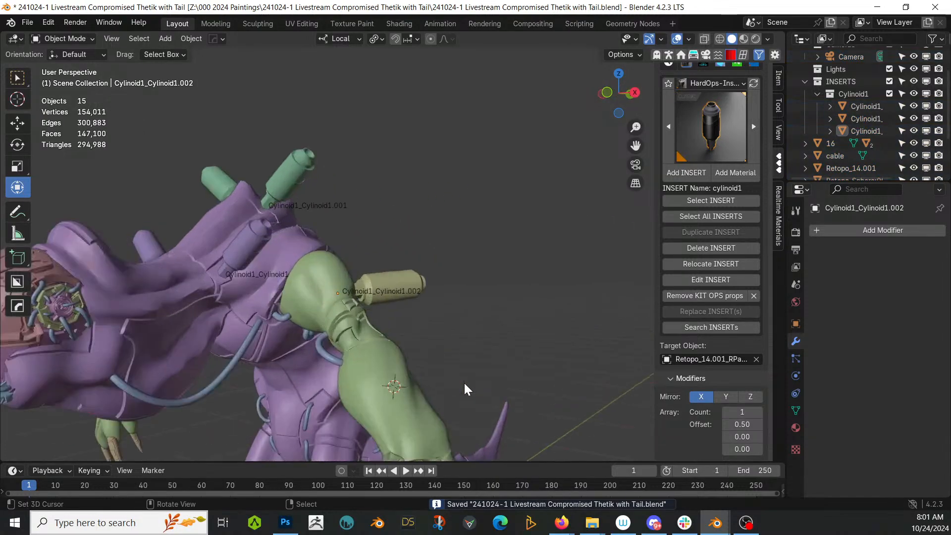
pyautogui.click(149, 286)
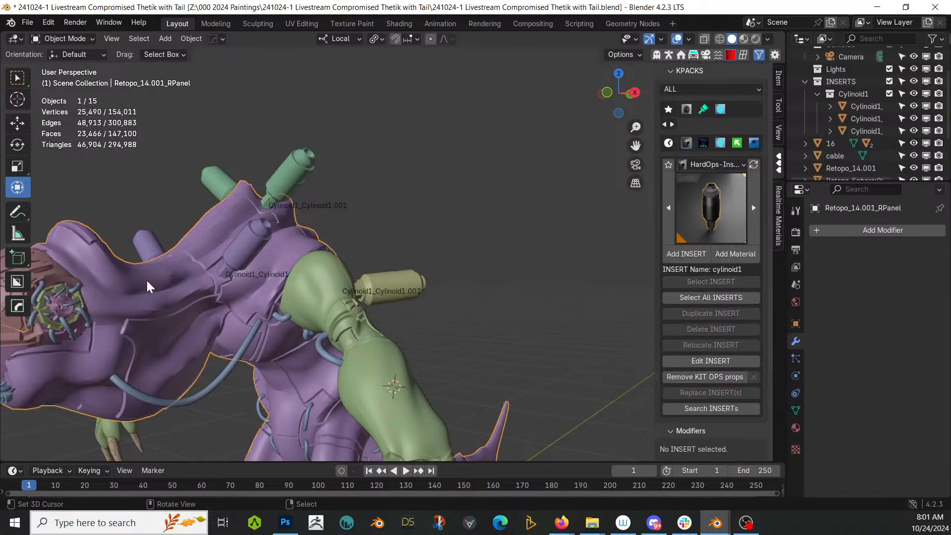
pyautogui.scroll(-3, 192, 295)
pyautogui.moveTo(194, 295); pyautogui.dragTo(231, 281, button='middle')
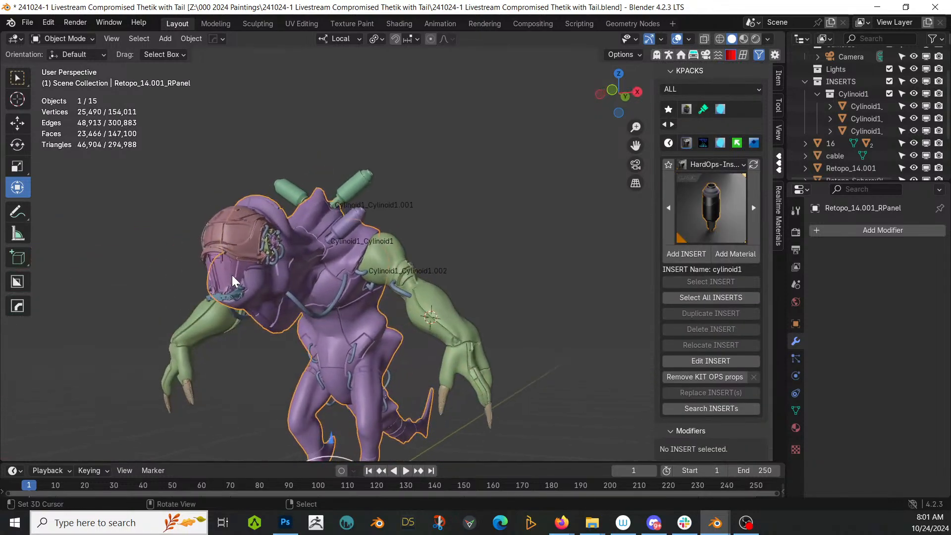
pyautogui.press('KP_Divide')
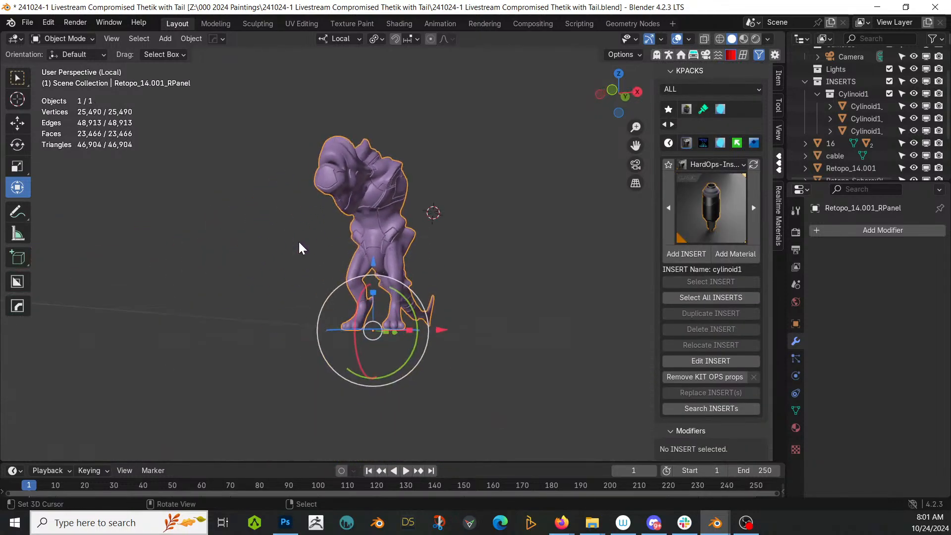
pyautogui.moveTo(300, 247); pyautogui.dragTo(304, 291, button='middle')
pyautogui.scroll(4, 302, 292)
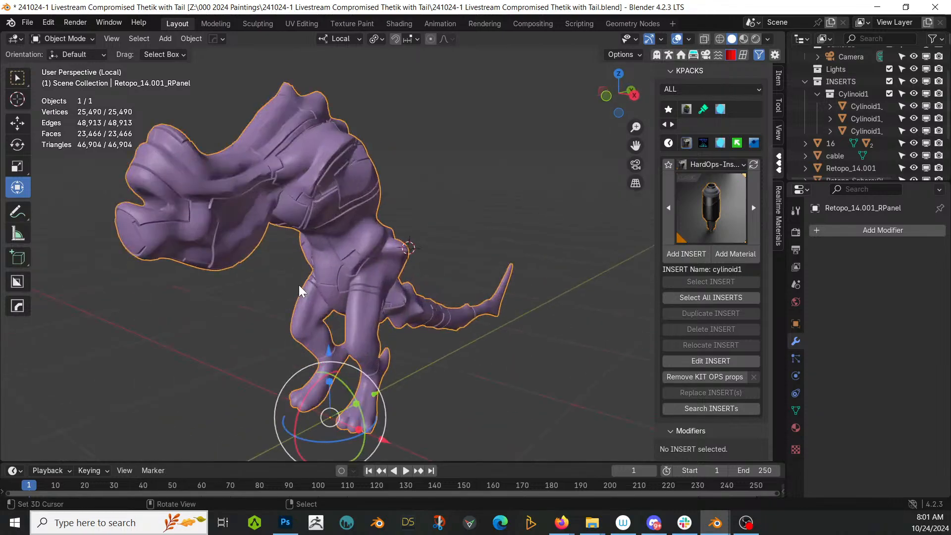
pyautogui.press('KP_Divide')
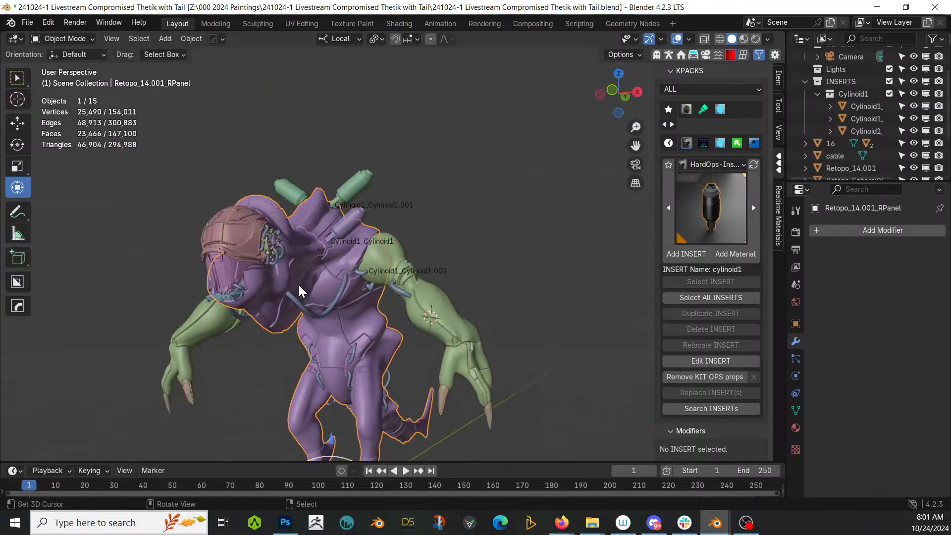
# Delete the original body and arm meshes left beneath the panelled versions, and save the file.
pyautogui.click(329, 259)
pyautogui.press('x')
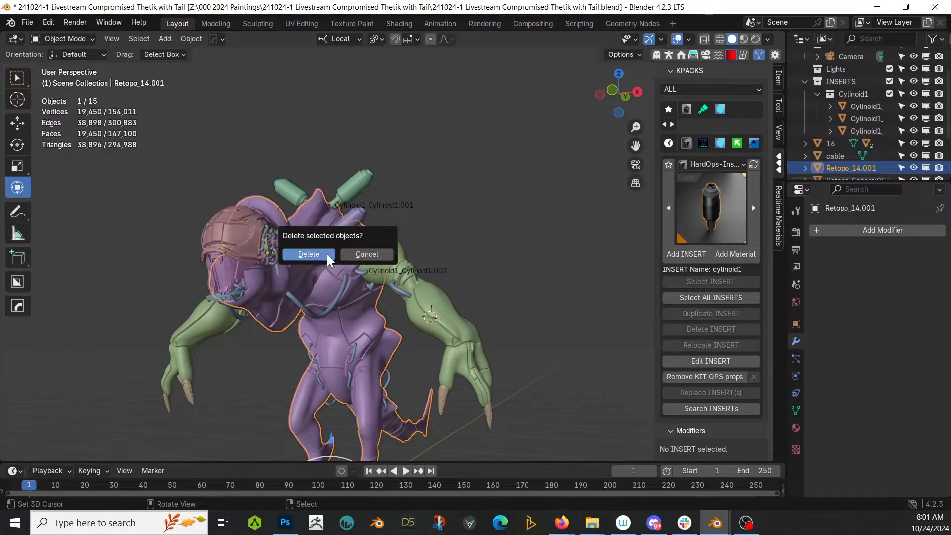
pyautogui.click(308, 253)
pyautogui.moveTo(329, 260); pyautogui.dragTo(438, 324, button='middle')
pyautogui.click(475, 307)
pyautogui.press('x')
pyautogui.click(470, 307)
pyautogui.moveTo(471, 307)
pyautogui.mouseDown(button='middle')
pyautogui.moveTo(476, 317)
pyautogui.moveTo(496, 302)
pyautogui.moveTo(444, 310)
pyautogui.moveTo(429, 323)
pyautogui.moveTo(471, 314)
pyautogui.mouseUp(button='middle')
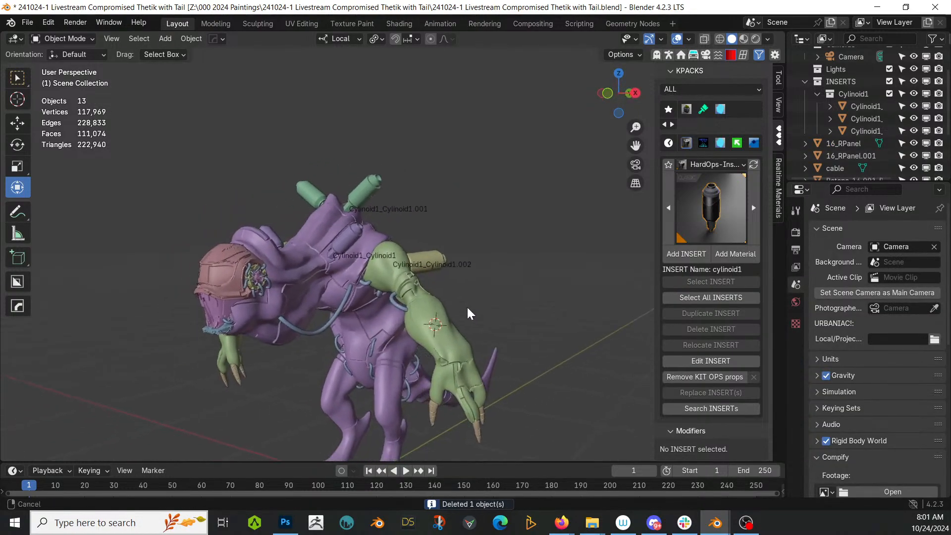
pyautogui.scroll(2, 383, 321)
pyautogui.moveTo(429, 312)
pyautogui.mouseDown(button='middle')
pyautogui.moveTo(383, 339)
pyautogui.moveTo(324, 341)
pyautogui.moveTo(354, 346)
pyautogui.moveTo(359, 373)
pyautogui.moveTo(434, 297)
pyautogui.mouseUp(button='middle')
pyautogui.hotkey('ctrl', 's')
pyautogui.moveTo(434, 297)
pyautogui.mouseDown(button='middle')
pyautogui.moveTo(351, 253)
pyautogui.moveTo(495, 276)
pyautogui.moveTo(370, 284)
pyautogui.moveTo(299, 373)
pyautogui.moveTo(250, 403)
pyautogui.moveTo(246, 418)
pyautogui.moveTo(277, 378)
pyautogui.moveTo(291, 403)
pyautogui.moveTo(329, 329)
pyautogui.moveTo(393, 325)
pyautogui.moveTo(480, 394)
pyautogui.moveTo(503, 394)
pyautogui.moveTo(515, 407)
pyautogui.moveTo(531, 400)
pyautogui.moveTo(539, 376)
pyautogui.moveTo(385, 336)
pyautogui.moveTo(301, 289)
pyautogui.moveTo(254, 284)
pyautogui.moveTo(298, 276)
pyautogui.moveTo(433, 303)
pyautogui.mouseUp(button='middle')
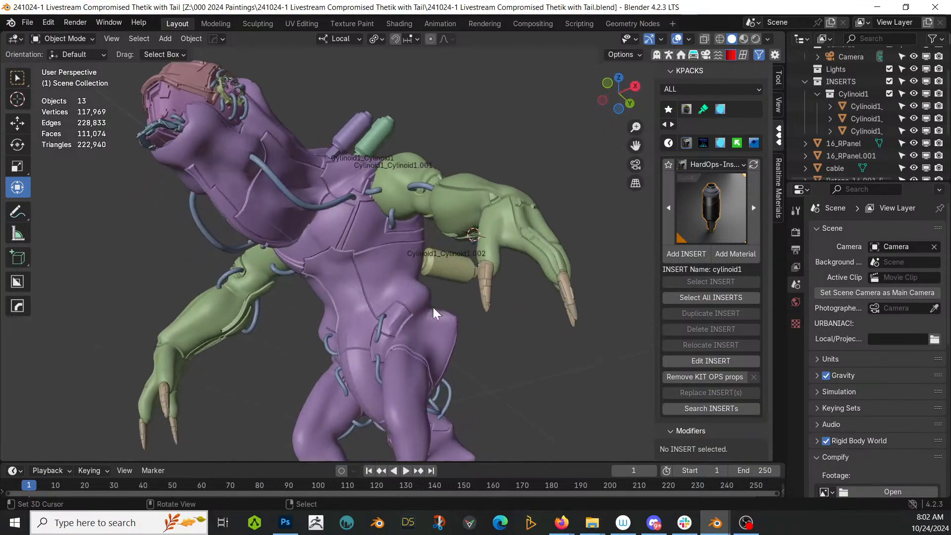
# Select the panelled body and browse the inserts in the MA-Objects-Shapes KPACK.
pyautogui.click(385, 278)
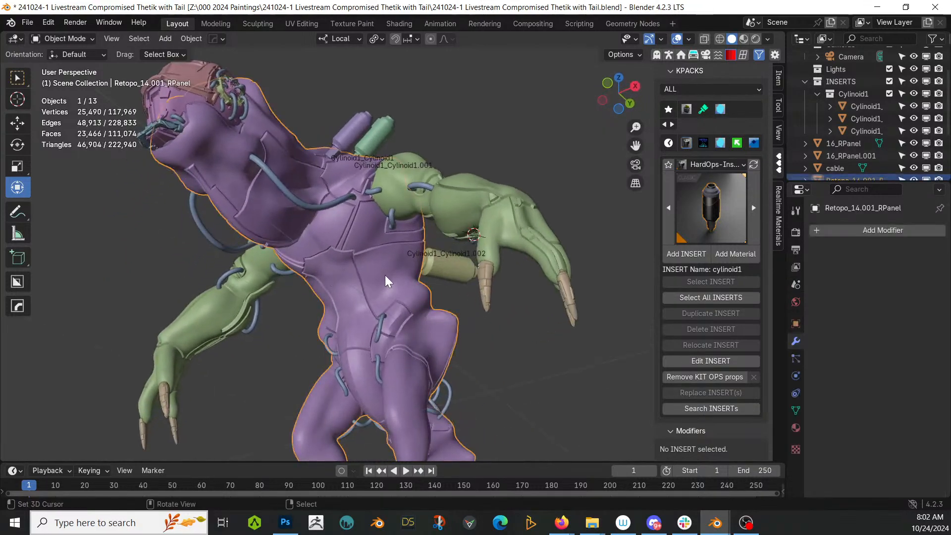
pyautogui.click(709, 164)
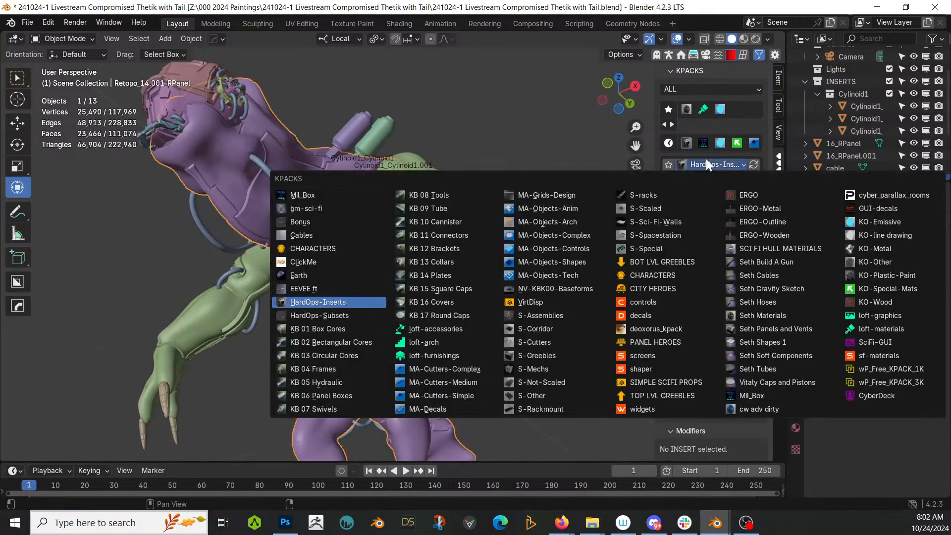
pyautogui.click(577, 263)
pyautogui.click(710, 218)
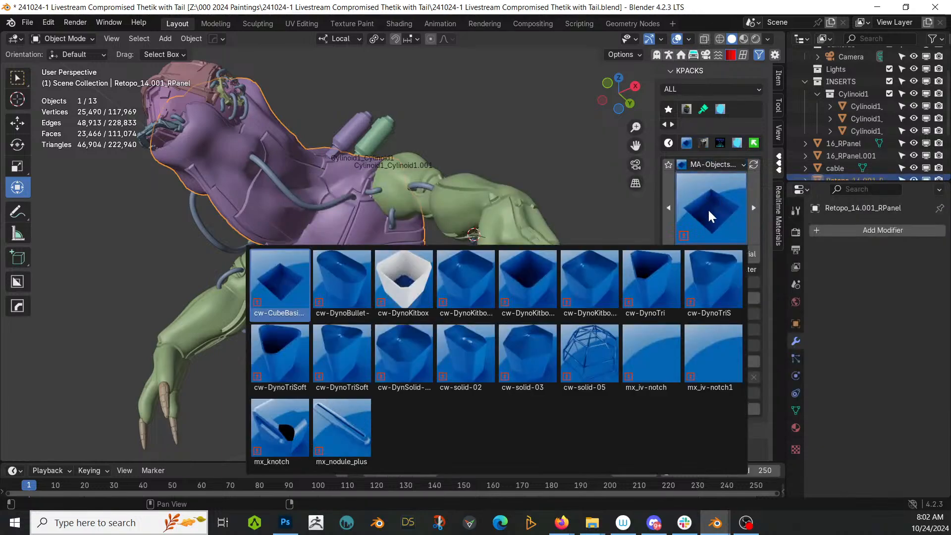
# Choose the cyl_004 insert from the NV-KBK00-Baseforms KPACK.
pyautogui.click(718, 165)
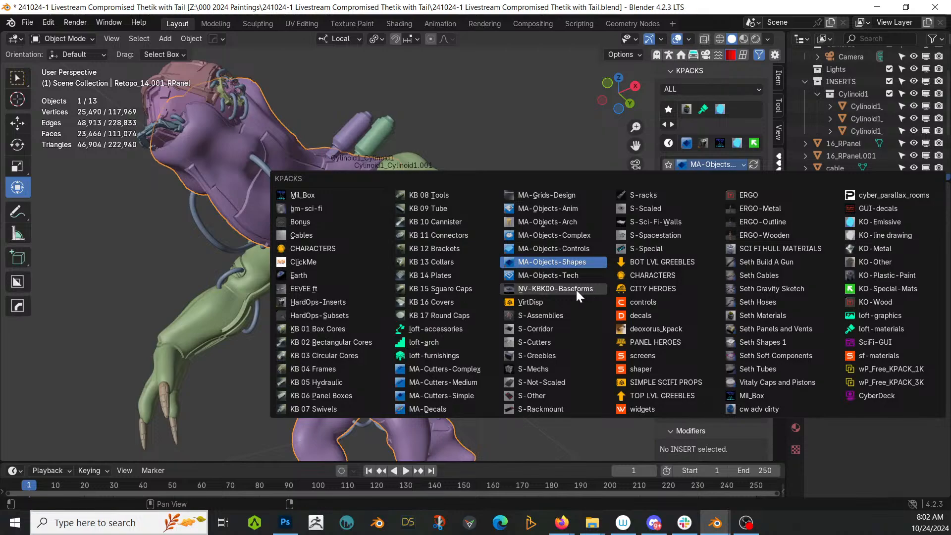
pyautogui.press('Return')
pyautogui.click(711, 209)
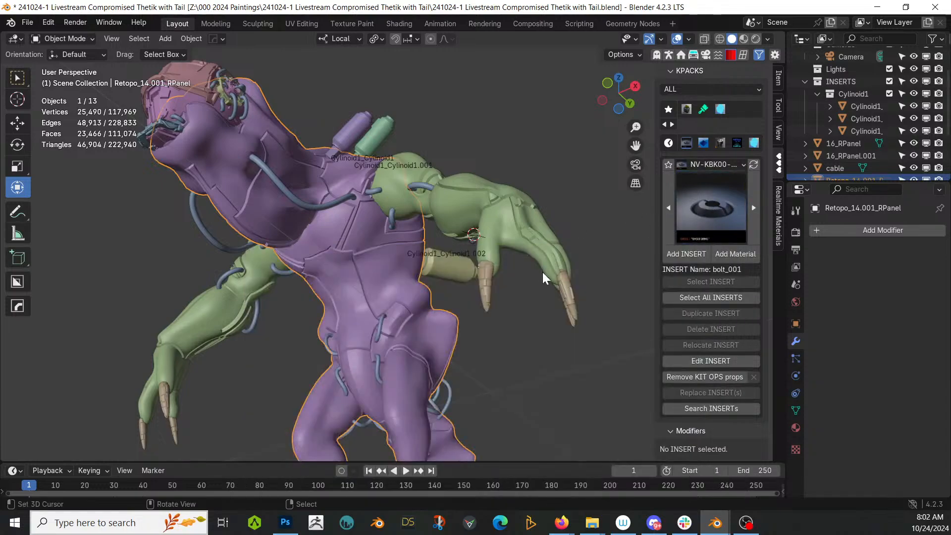
pyautogui.click(713, 218)
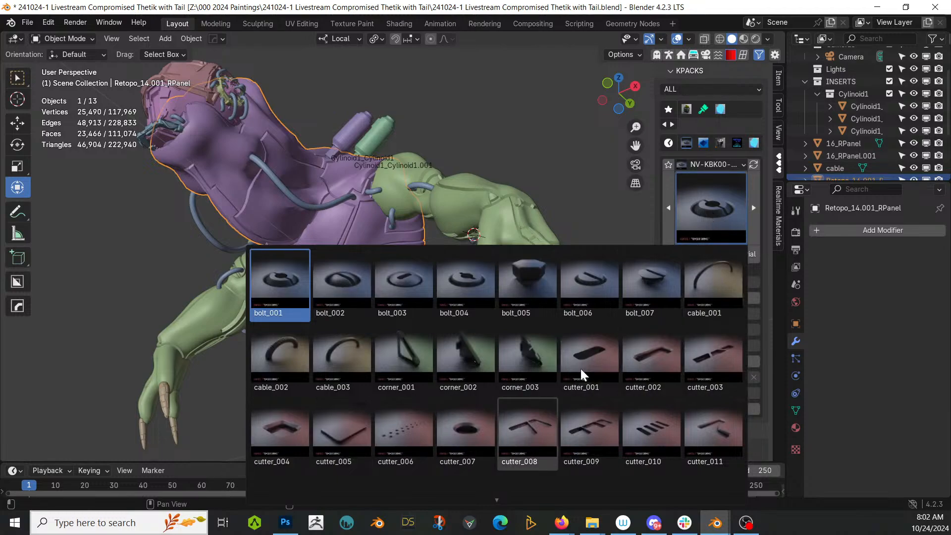
pyautogui.scroll(-2, 580, 374)
pyautogui.scroll(-1, 582, 374)
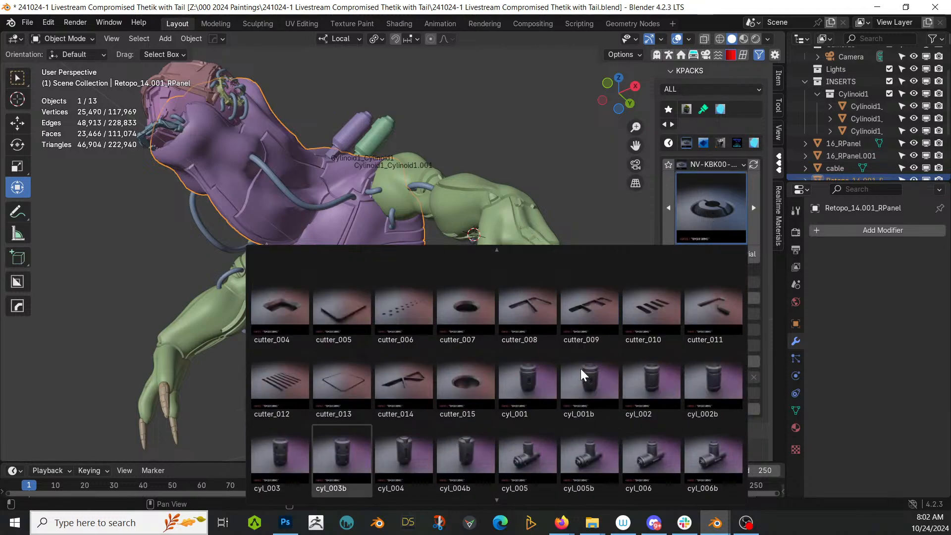
pyautogui.scroll(-3, 583, 374)
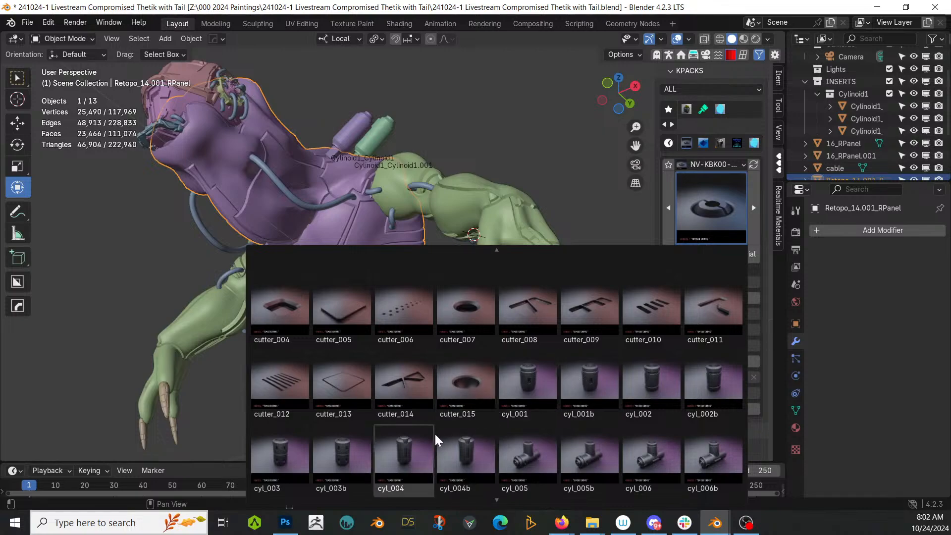
pyautogui.click(400, 457)
# Place the cyl_004 insert on the side of the creature's waist and scale it down to about 0.05.
pyautogui.moveTo(540, 342); pyautogui.dragTo(590, 357, button='middle')
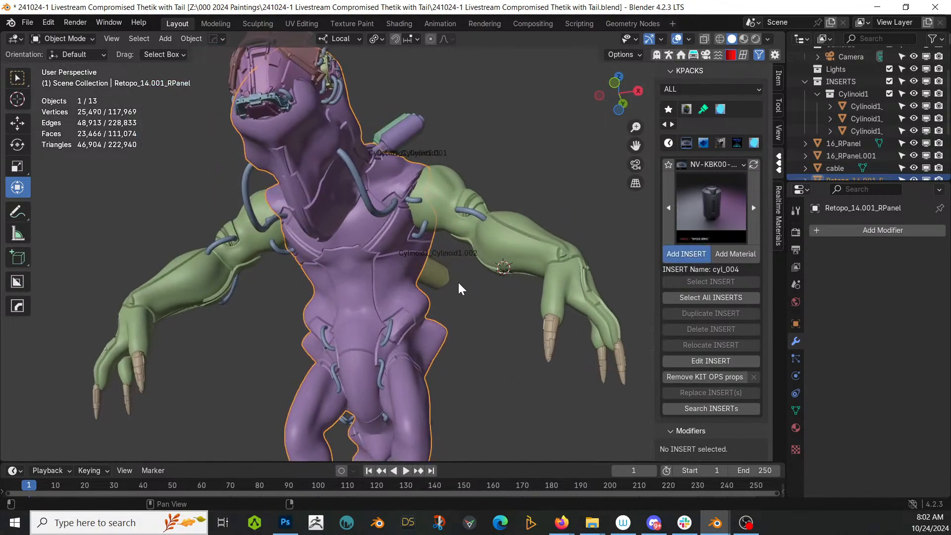
pyautogui.click(407, 297)
pyautogui.press('s')
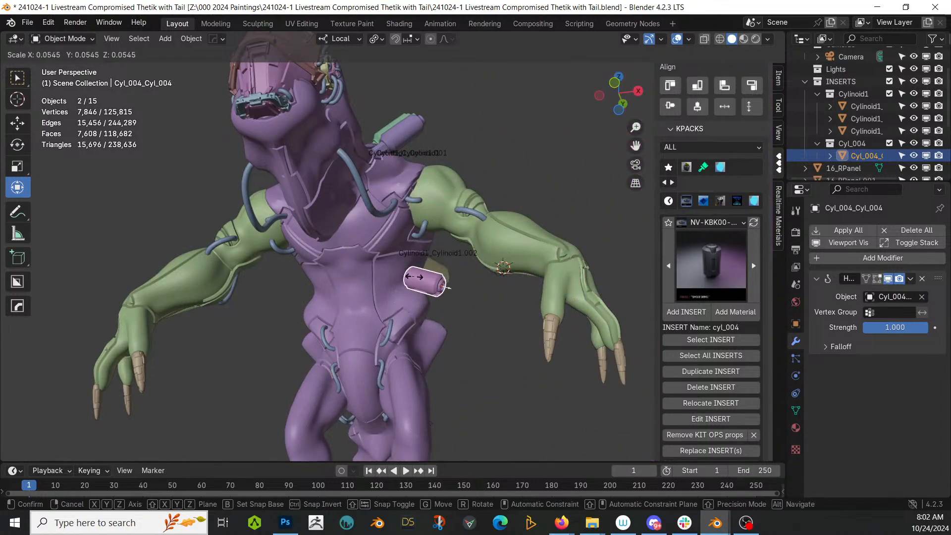
pyautogui.click(415, 282)
# Reposition the cylinder insert against the side of the waist and fine-tune its overall size.
pyautogui.moveTo(455, 298); pyautogui.dragTo(380, 317, button='middle')
pyautogui.moveTo(383, 277); pyautogui.dragTo(395, 254)
pyautogui.moveTo(395, 254); pyautogui.dragTo(540, 208, button='middle')
pyautogui.press('s')
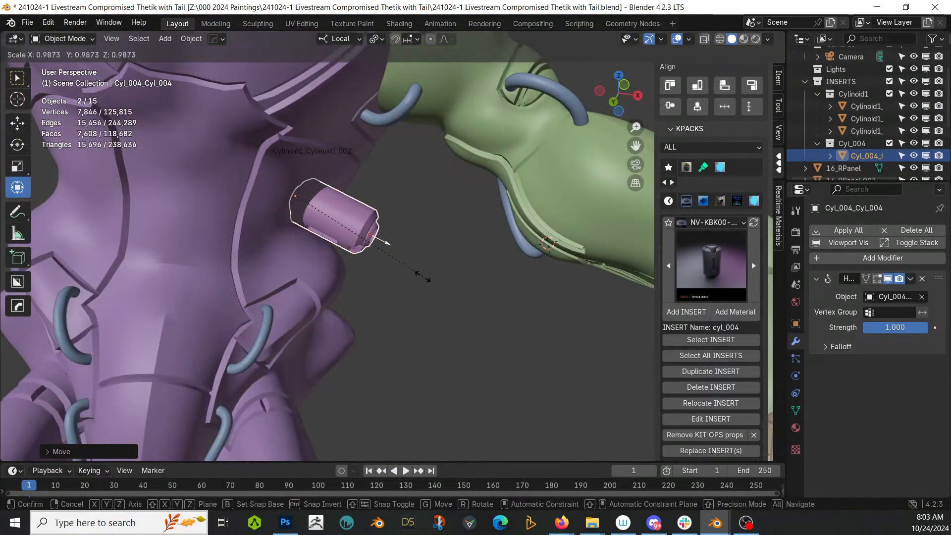
pyautogui.click(382, 260)
pyautogui.scroll(-7, 379, 258)
pyautogui.moveTo(380, 259); pyautogui.dragTo(267, 278, button='middle')
pyautogui.scroll(8, 353, 275)
pyautogui.moveTo(354, 274)
pyautogui.mouseDown(button='middle')
pyautogui.moveTo(211, 329)
pyautogui.moveTo(369, 278)
pyautogui.mouseUp(button='middle')
pyautogui.click(401, 251)
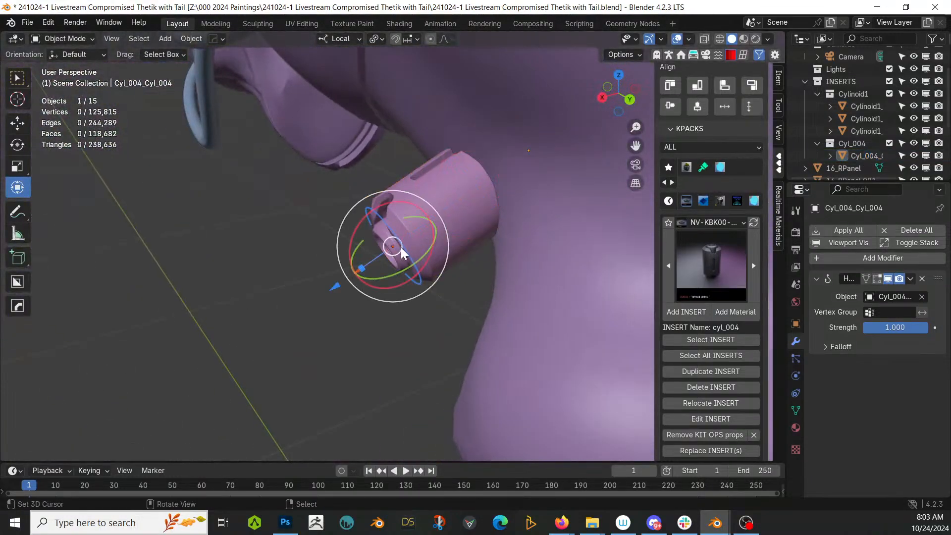
pyautogui.moveTo(341, 287); pyautogui.dragTo(328, 290)
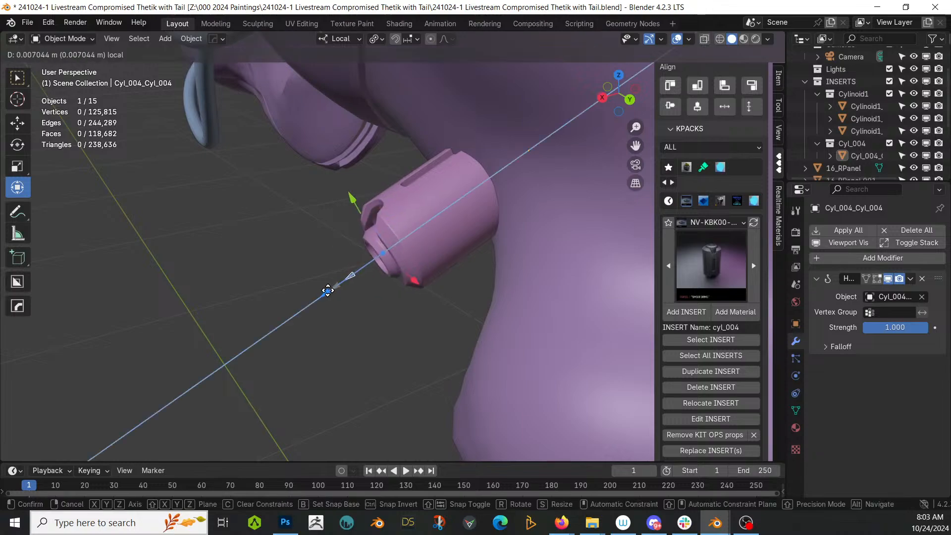
pyautogui.moveTo(277, 316); pyautogui.dragTo(197, 318)
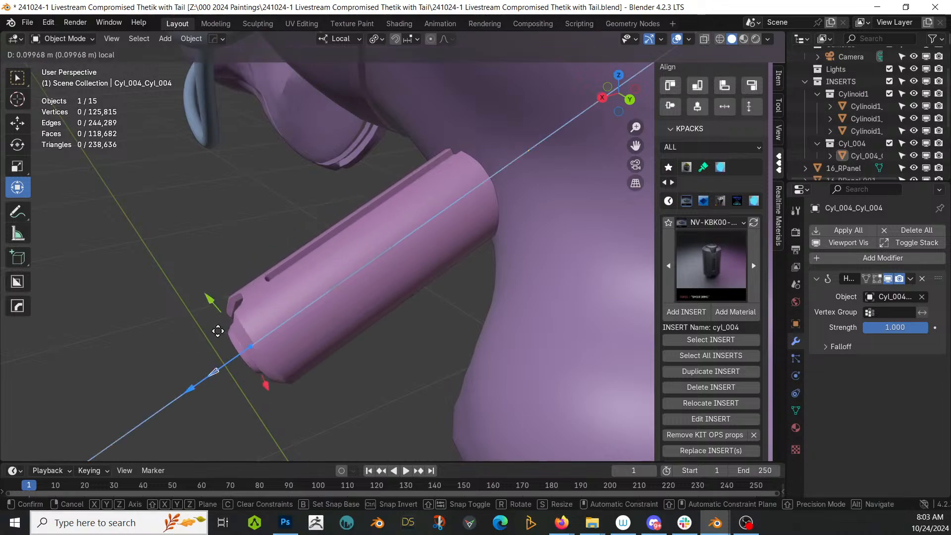
pyautogui.press('Escape')
# Shift the whole waist cylinder insert outward along its axis and mirror it across X.
pyautogui.keyDown('shift'); pyautogui.click(398, 260); pyautogui.keyUp('shift')
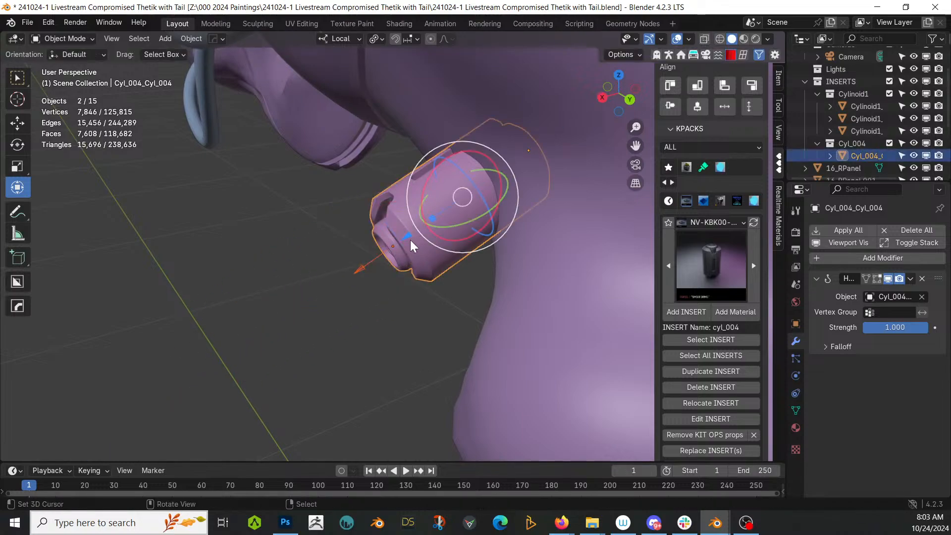
pyautogui.moveTo(414, 246); pyautogui.dragTo(386, 261)
pyautogui.moveTo(386, 262); pyautogui.dragTo(679, 148, button='middle')
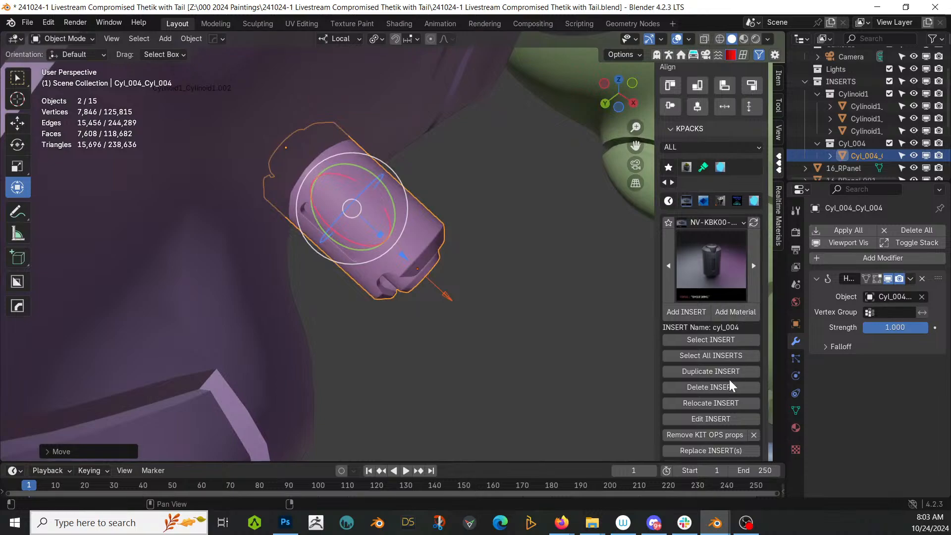
pyautogui.scroll(-6, 726, 396)
pyautogui.click(704, 397)
pyautogui.scroll(-12, 560, 357)
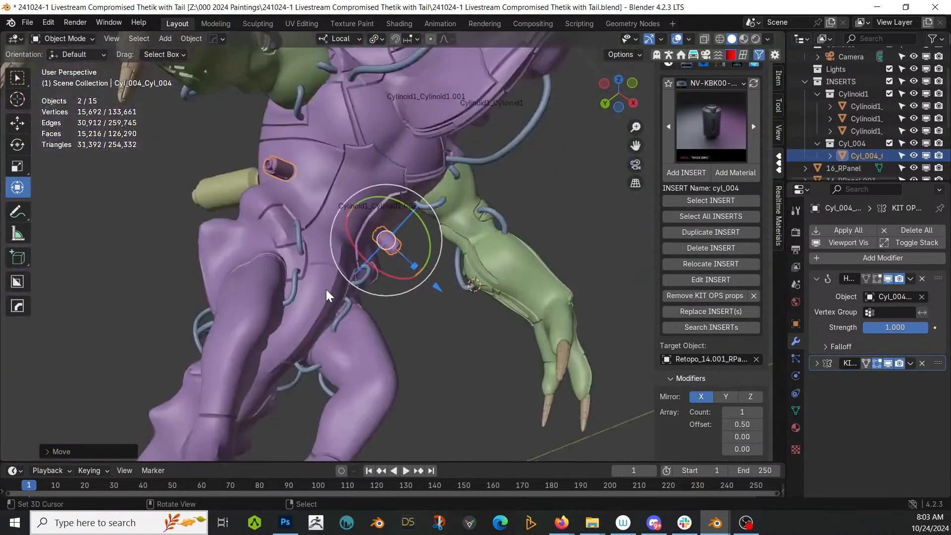
# Select the panelled body again and save the file.
pyautogui.moveTo(329, 295); pyautogui.dragTo(357, 382, button='middle')
pyautogui.click(398, 361)
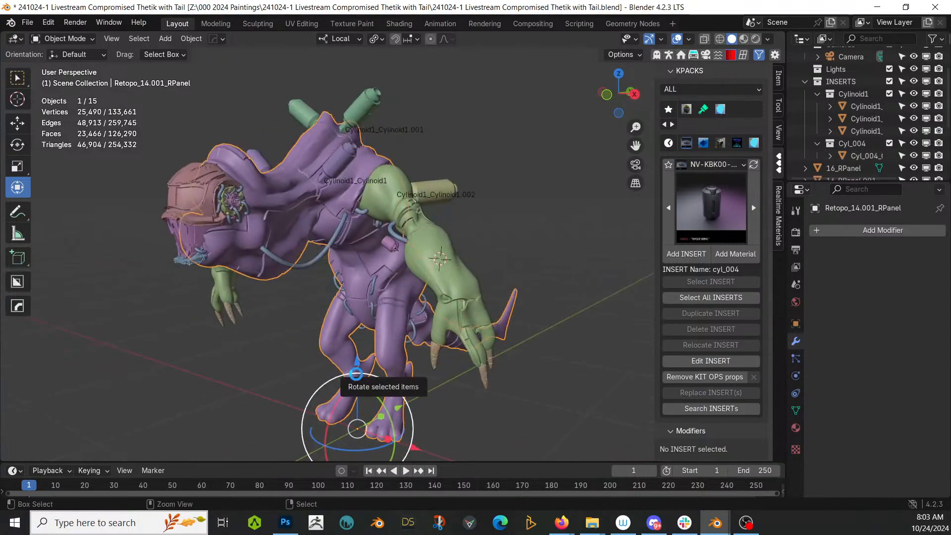
pyautogui.hotkey('ctrl', 's')
# Choose the adv_cube4_1 cutter from the MA-Cutters KPACK for the creature's hip.
pyautogui.click(713, 166)
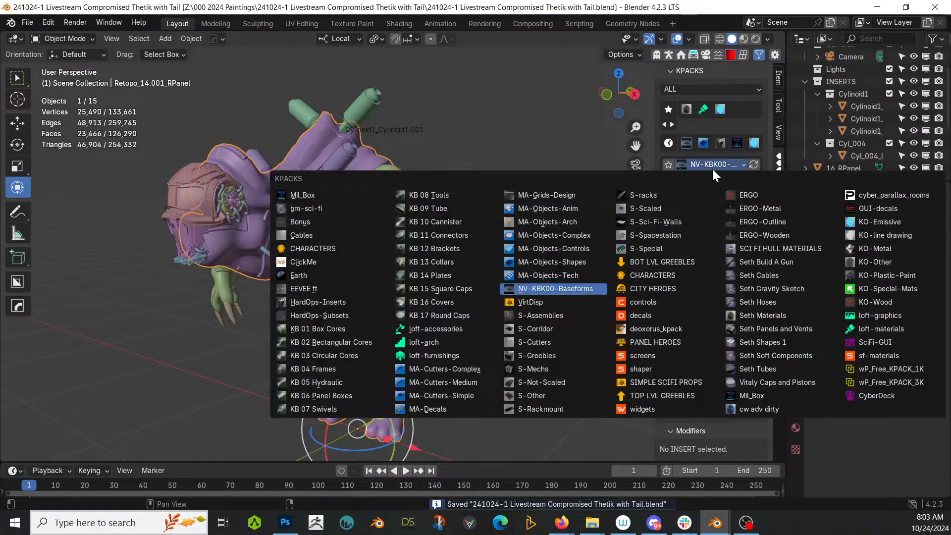
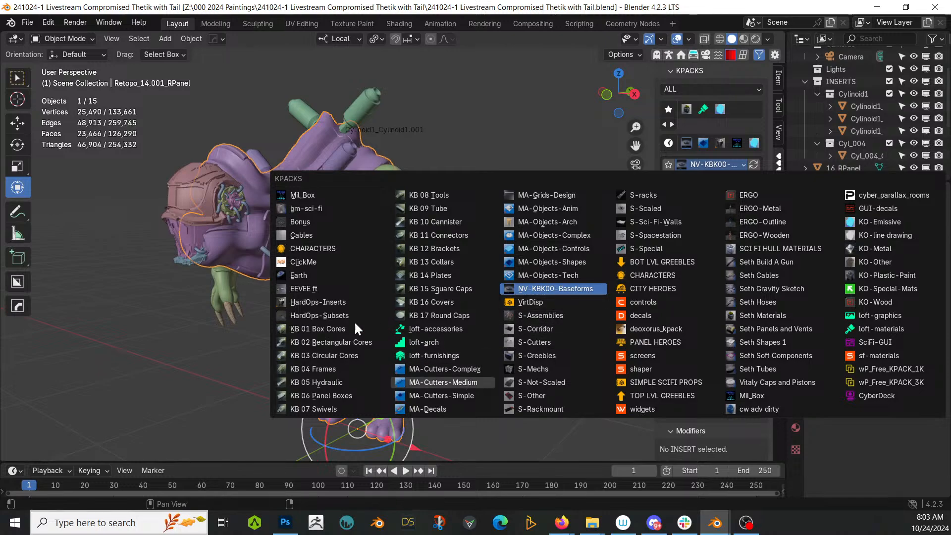
pyautogui.click(440, 373)
pyautogui.scroll(3, 336, 325)
pyautogui.moveTo(337, 324); pyautogui.dragTo(470, 339, button='middle')
pyautogui.scroll(4, 386, 253)
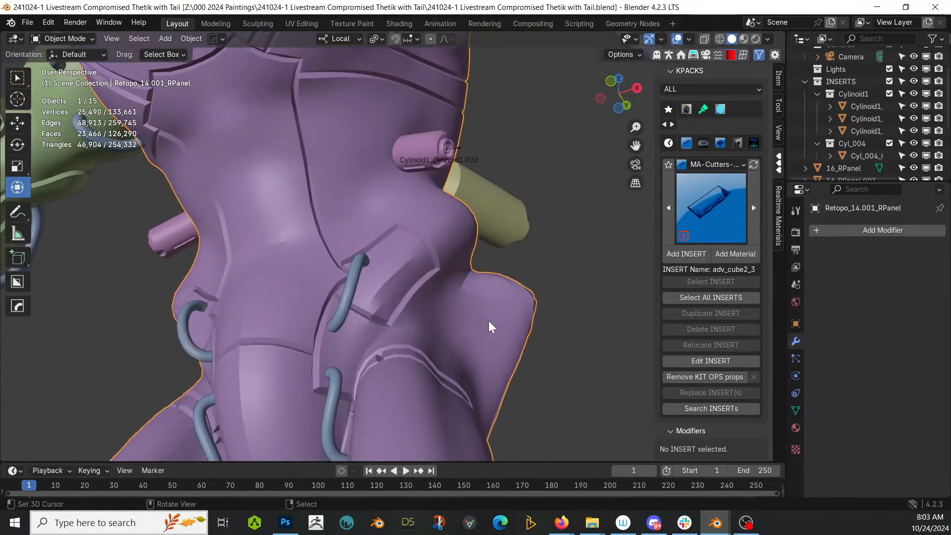
pyautogui.click(737, 201)
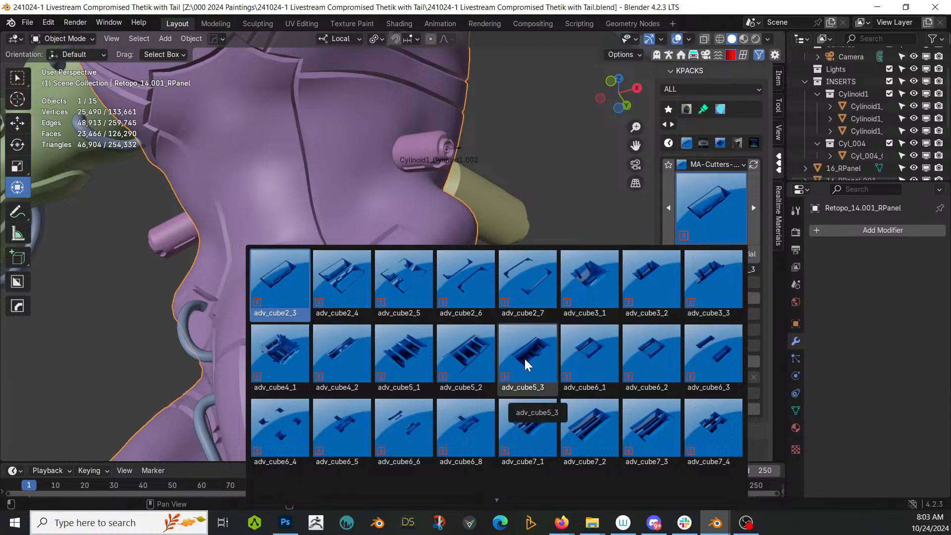
pyautogui.click(280, 355)
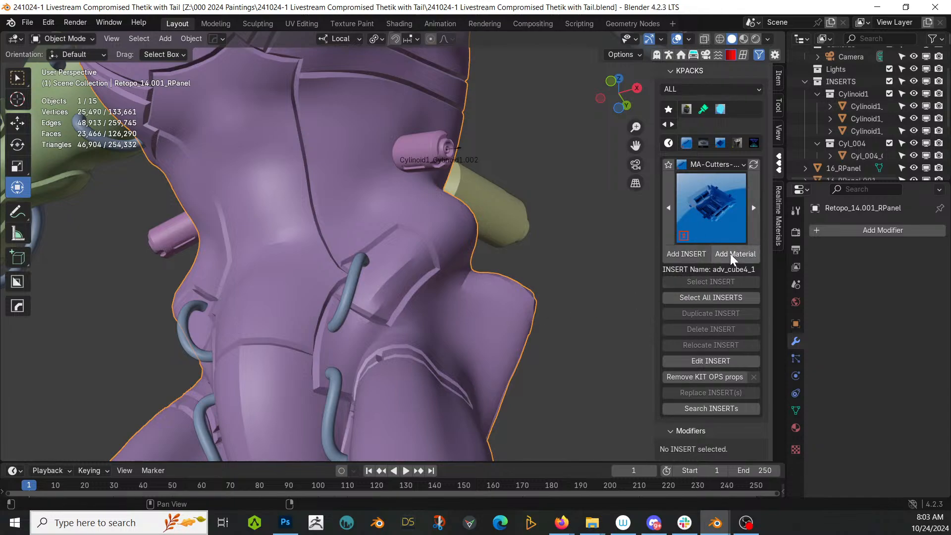
# Place the adv_cube4_1 cutter on the rounded hip bulge, scale it by 0.1, and shrink it further by about 0.3.
pyautogui.click(683, 256)
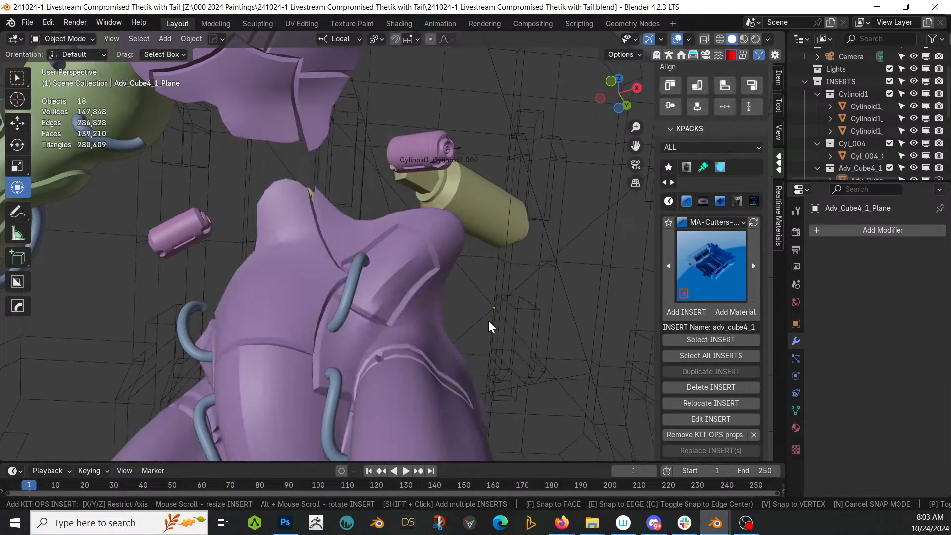
pyautogui.click(489, 322)
pyautogui.write('s.1')
pyautogui.press('Return')
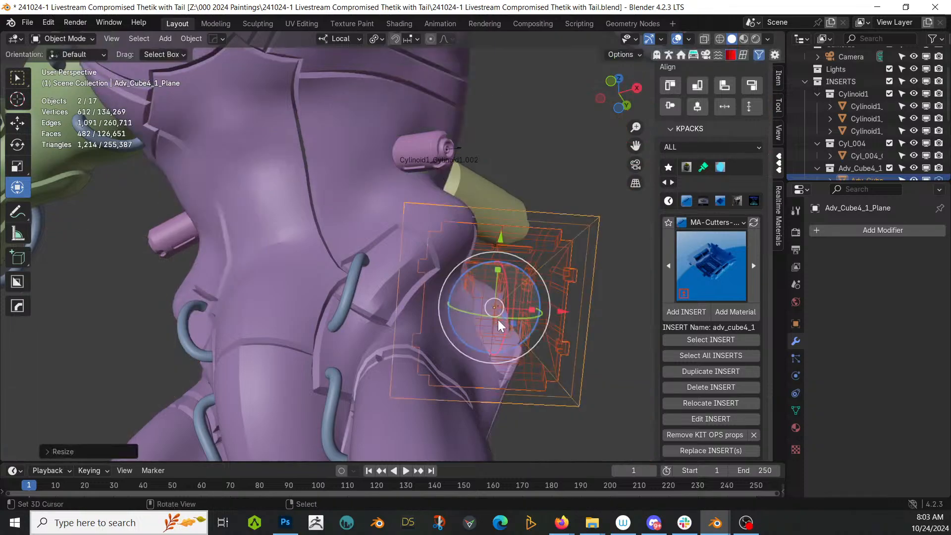
pyautogui.press('s')
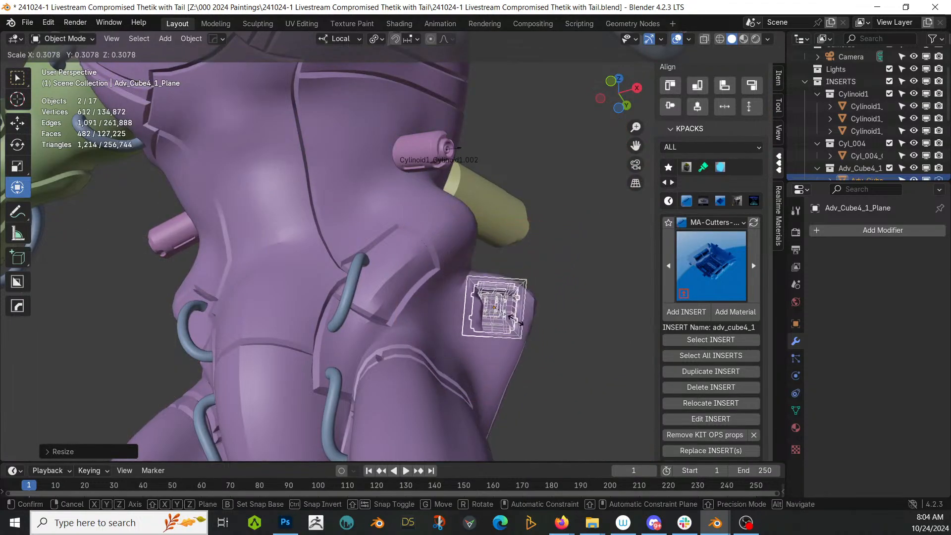
pyautogui.click(512, 316)
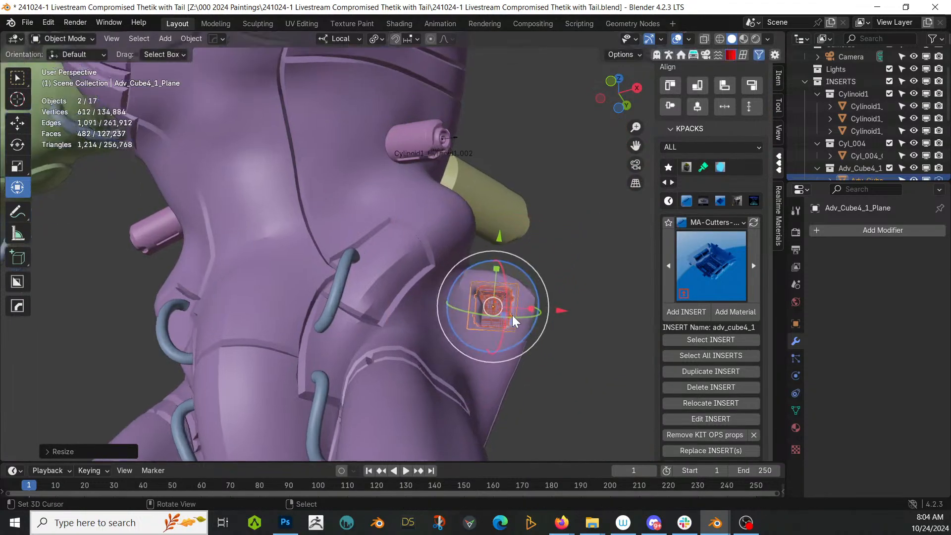
# Reposition the cutter against the hip bulge and enlarge it by about 1.4.
pyautogui.press('KP_Decimal')
pyautogui.moveTo(478, 356); pyautogui.dragTo(416, 368, button='middle')
pyautogui.moveTo(330, 189); pyautogui.dragTo(378, 264)
pyautogui.moveTo(421, 279); pyautogui.dragTo(378, 308, button='middle')
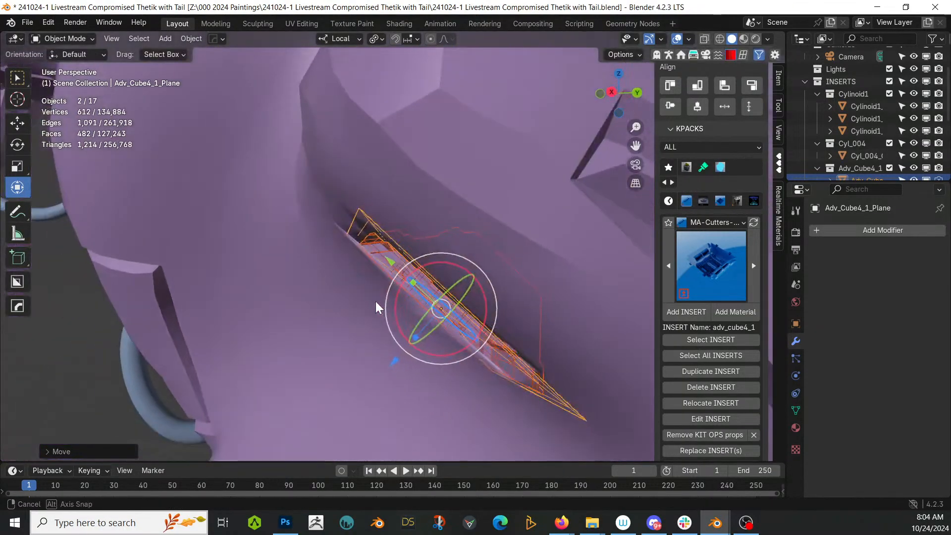
pyautogui.moveTo(471, 317); pyautogui.dragTo(515, 251, button='middle')
pyautogui.press('s')
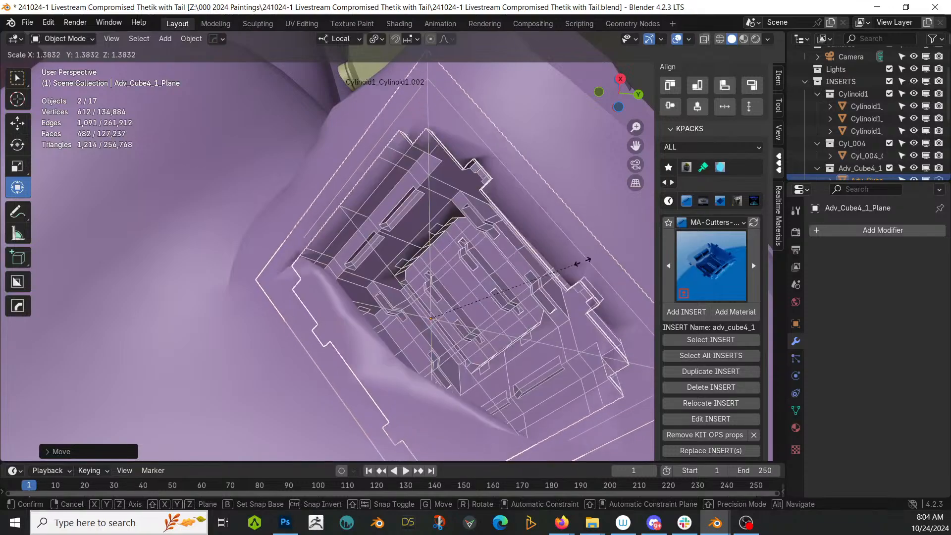
pyautogui.click(596, 259)
# Adjust the enlarged cutter's depth in the hip along its local Z axis.
pyautogui.moveTo(520, 278); pyautogui.dragTo(456, 330, button='middle')
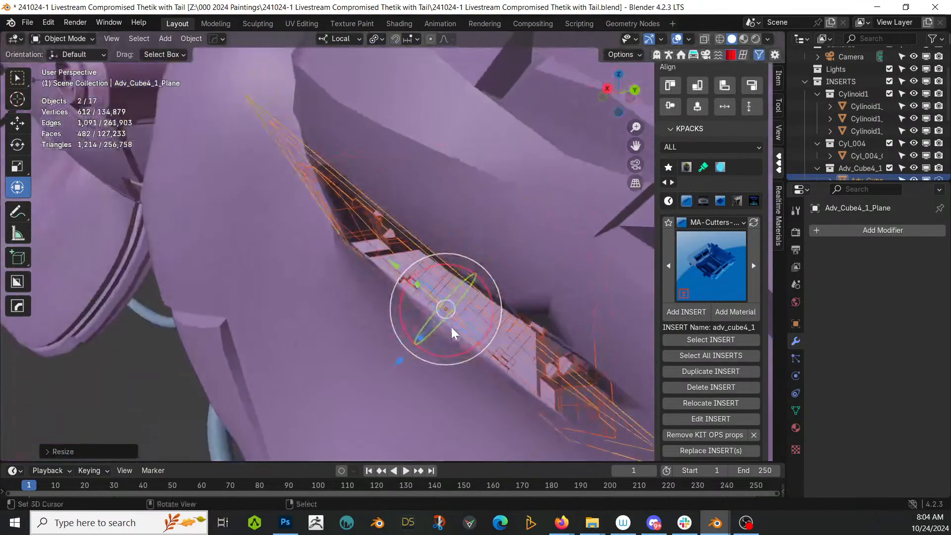
pyautogui.moveTo(399, 362); pyautogui.dragTo(386, 370)
pyautogui.moveTo(397, 364); pyautogui.dragTo(454, 397, button='middle')
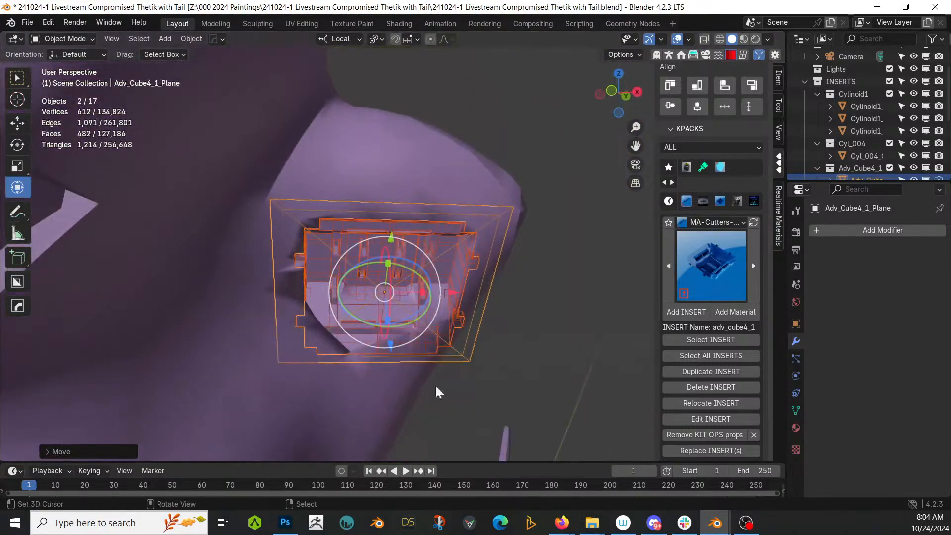
pyautogui.moveTo(391, 348); pyautogui.dragTo(392, 353)
pyautogui.moveTo(393, 352)
pyautogui.mouseDown(button='middle')
pyautogui.moveTo(352, 365)
pyautogui.moveTo(340, 405)
pyautogui.moveTo(402, 396)
pyautogui.moveTo(400, 346)
pyautogui.mouseUp(button='middle')
# Undo the first tilt of the hip cutter, change the transform pivot point, and rotate the cutter to follow the surface.
pyautogui.moveTo(401, 323); pyautogui.dragTo(415, 328)
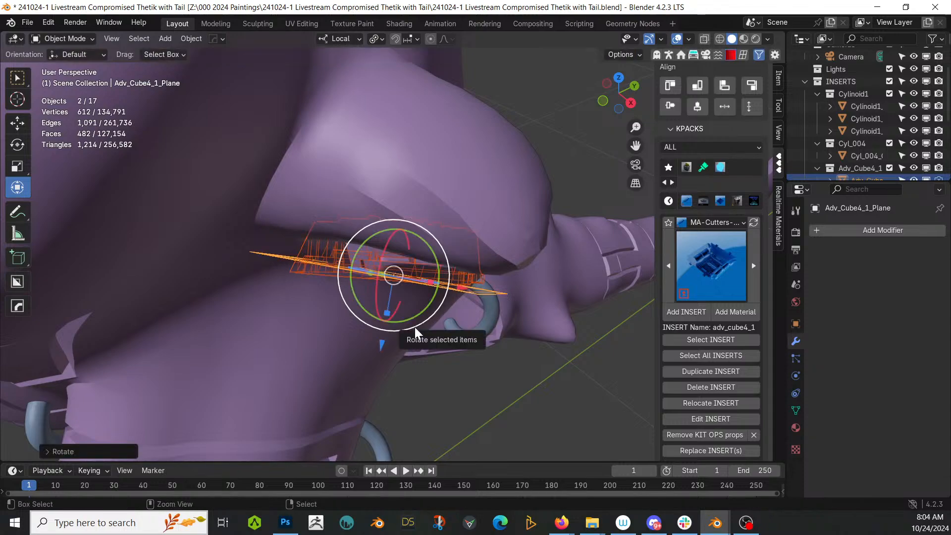
pyautogui.hotkey('ctrl', 'z')
pyautogui.click(377, 39)
pyautogui.click(396, 118)
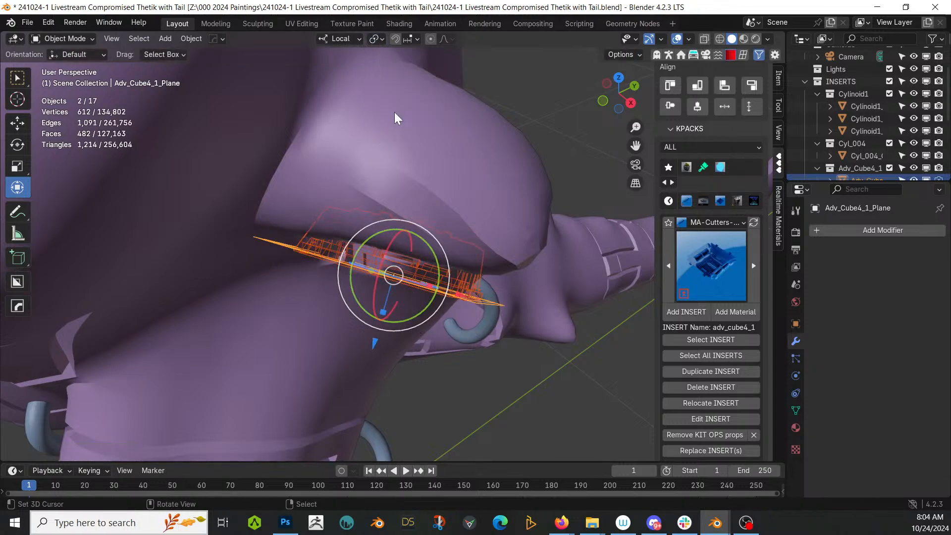
pyautogui.moveTo(415, 329); pyautogui.dragTo(420, 328)
pyautogui.moveTo(420, 327); pyautogui.dragTo(376, 334, button='middle')
# Nudge the tilted cutter in small moves until its recess sits properly in the hip surface.
pyautogui.moveTo(365, 350); pyautogui.dragTo(371, 349)
pyautogui.moveTo(372, 349); pyautogui.dragTo(442, 377, button='middle')
pyautogui.moveTo(402, 355); pyautogui.dragTo(411, 361)
pyautogui.moveTo(411, 361); pyautogui.dragTo(363, 355, button='middle')
pyautogui.moveTo(382, 341); pyautogui.dragTo(373, 361)
pyautogui.moveTo(373, 361); pyautogui.dragTo(286, 357, button='middle')
pyautogui.moveTo(350, 364); pyautogui.dragTo(365, 361)
pyautogui.moveTo(365, 361); pyautogui.dragTo(433, 340, button='middle')
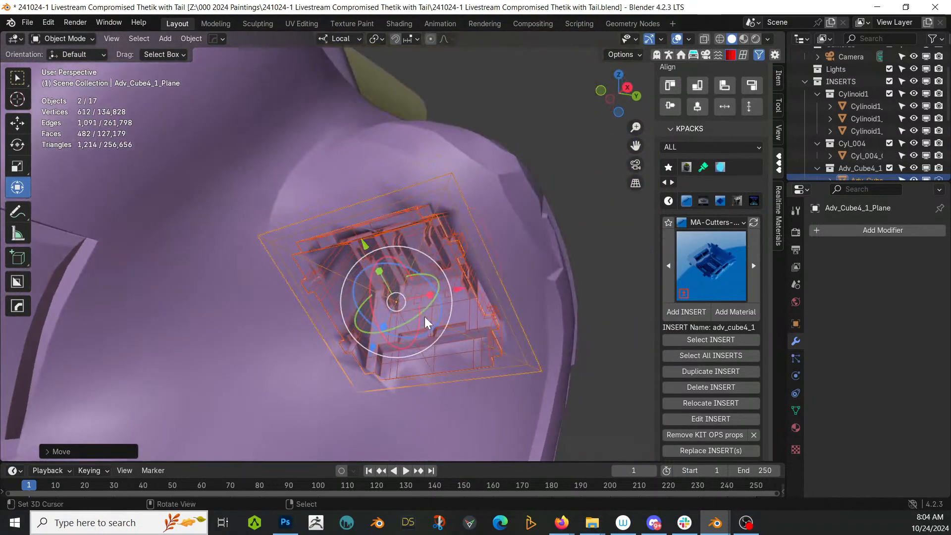
# Rotate the hip cutter slightly about its local Y axis to align it with the surface.
pyautogui.press('r')
pyautogui.press('y')
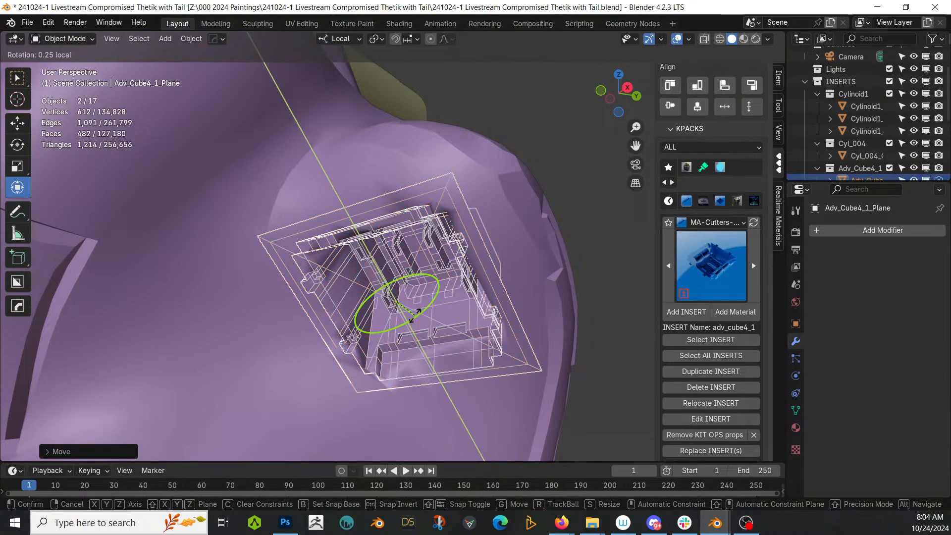
pyautogui.click(419, 311)
pyautogui.moveTo(418, 310); pyautogui.dragTo(426, 232, button='middle')
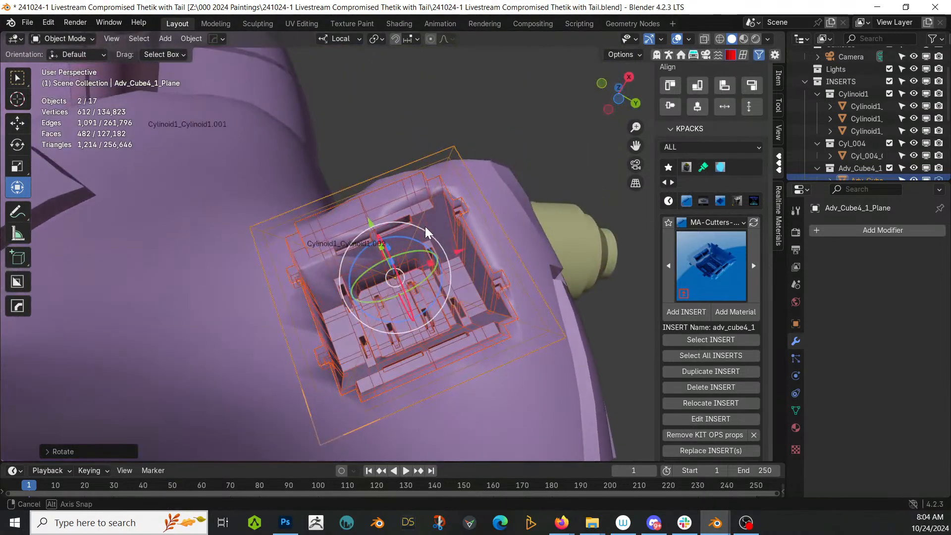
# Mirror the hip cutter across the X axis with KIT OPS so both hips get the recess.
pyautogui.scroll(-6, 712, 396)
pyautogui.click(700, 397)
pyautogui.scroll(-5, 374, 403)
pyautogui.moveTo(374, 403); pyautogui.dragTo(402, 318, button='middle')
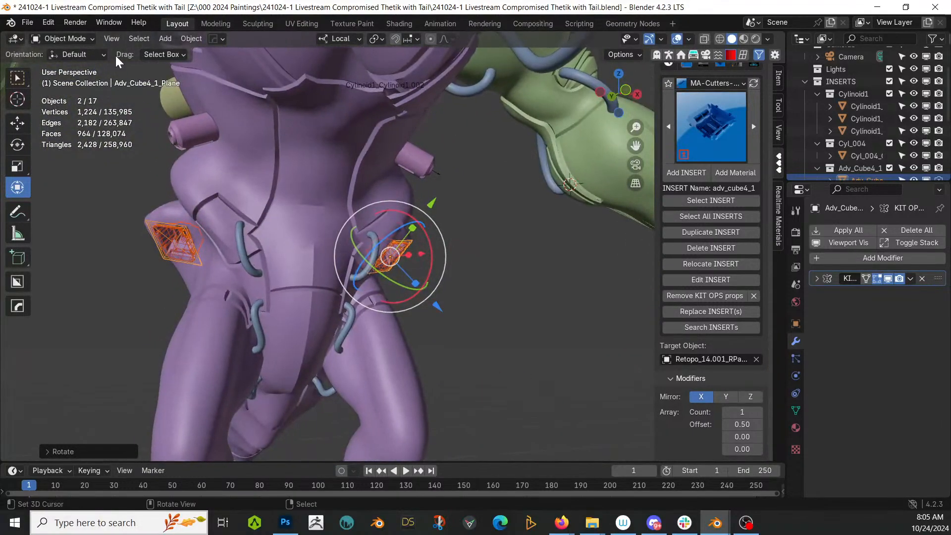
# Select all objects in the scene and convert them to meshes.
pyautogui.press('a')
pyautogui.click(191, 39)
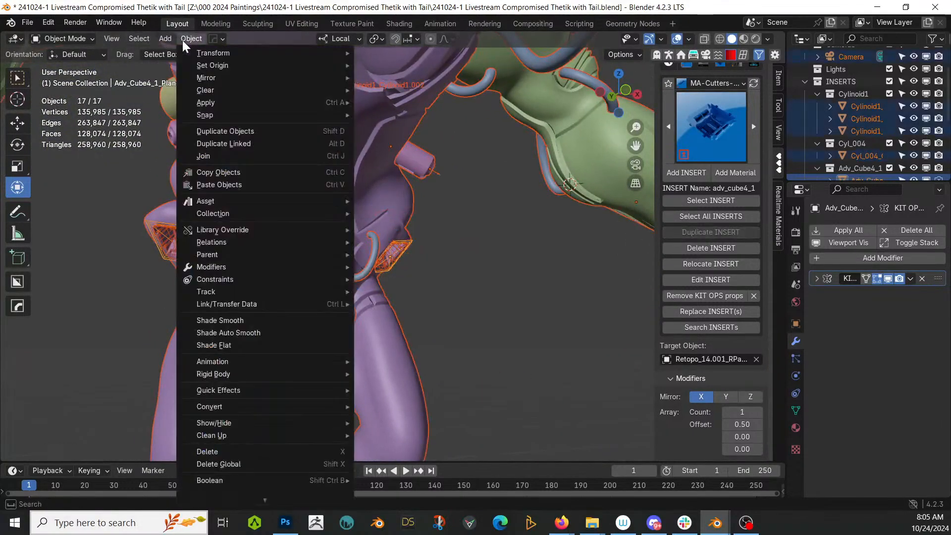
pyautogui.moveTo(274, 409)
pyautogui.click(389, 415)
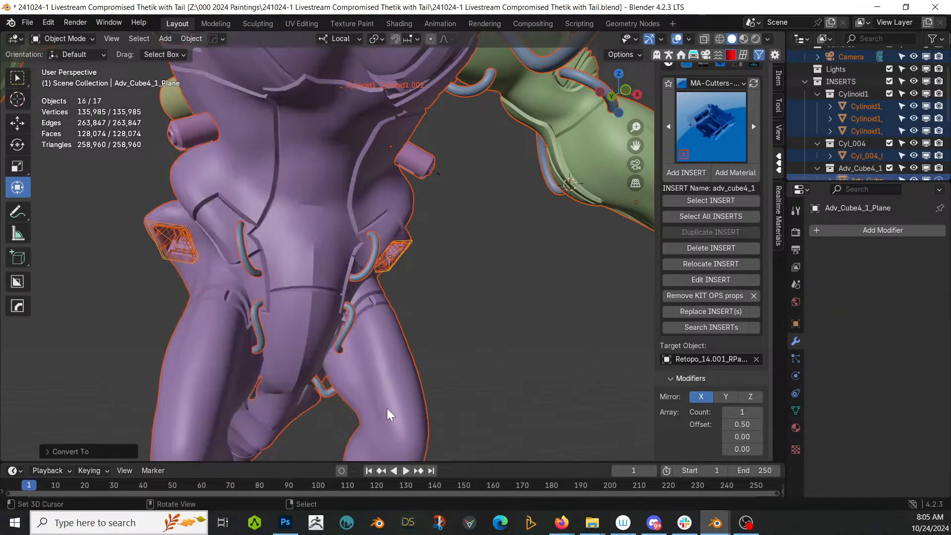
# Delete the two leftover cutter objects covering the hip recesses.
pyautogui.moveTo(455, 317); pyautogui.dragTo(405, 288, button='middle')
pyautogui.scroll(2, 405, 288)
pyautogui.rightClick(401, 268)
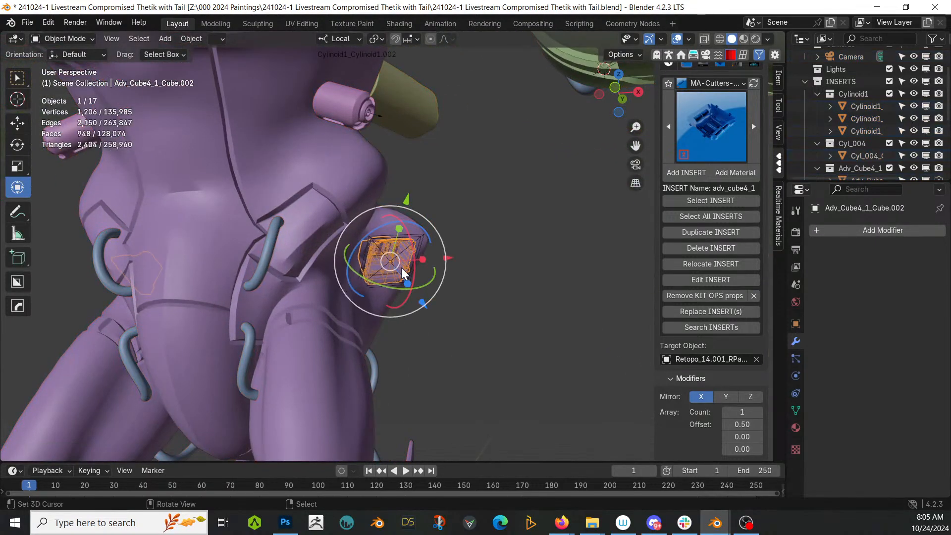
pyautogui.press('Delete')
pyautogui.scroll(3, 399, 282)
pyautogui.rightClick(409, 307)
pyautogui.press('Delete')
pyautogui.moveTo(411, 310); pyautogui.dragTo(388, 288, button='middle')
# Sharpen the creature's body mesh with Hard Ops and save the file.
pyautogui.rightClick(307, 273)
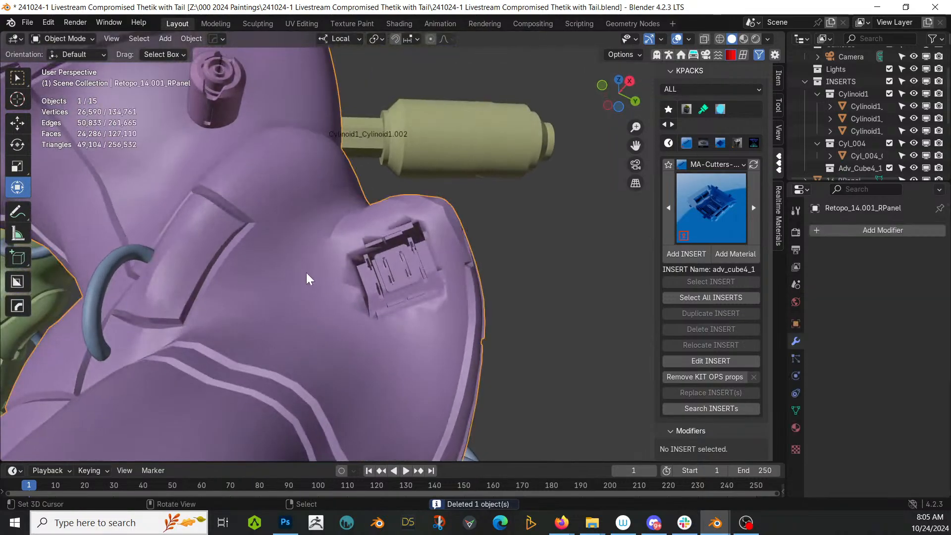
pyautogui.press('q')
pyautogui.click(306, 272)
pyautogui.moveTo(306, 272); pyautogui.dragTo(299, 229, button='middle')
pyautogui.moveTo(400, 197); pyautogui.dragTo(487, 368, button='middle')
pyautogui.scroll(-5, 449, 329)
pyautogui.scroll(-3, 462, 336)
pyautogui.scroll(-3, 462, 336)
pyautogui.scroll(3, 570, 382)
pyautogui.scroll(4, 412, 372)
pyautogui.scroll(-4, 374, 389)
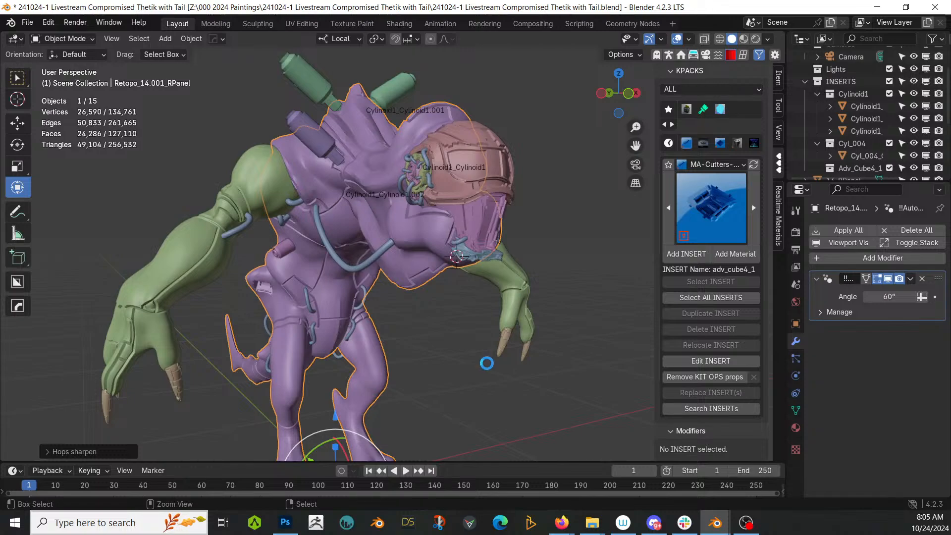
pyautogui.hotkey('ctrl', 's')
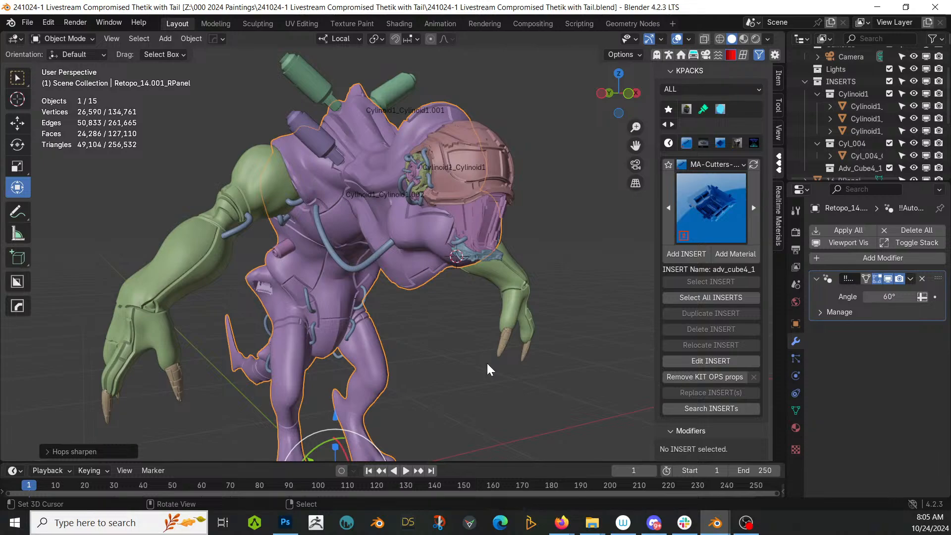
# Start appending data from 241017-2 Thetik Dino-Alien.blend and open its Material category.
pyautogui.press('F4')
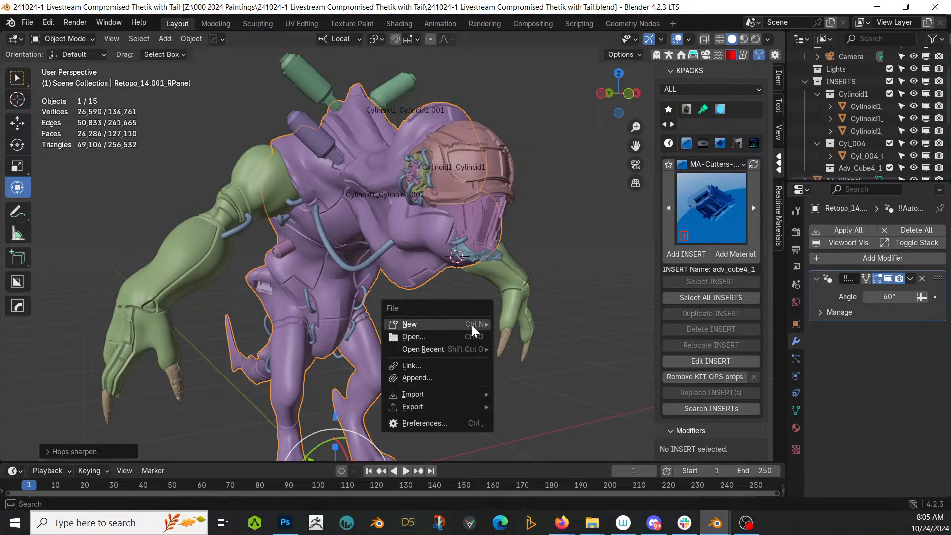
pyautogui.click(470, 378)
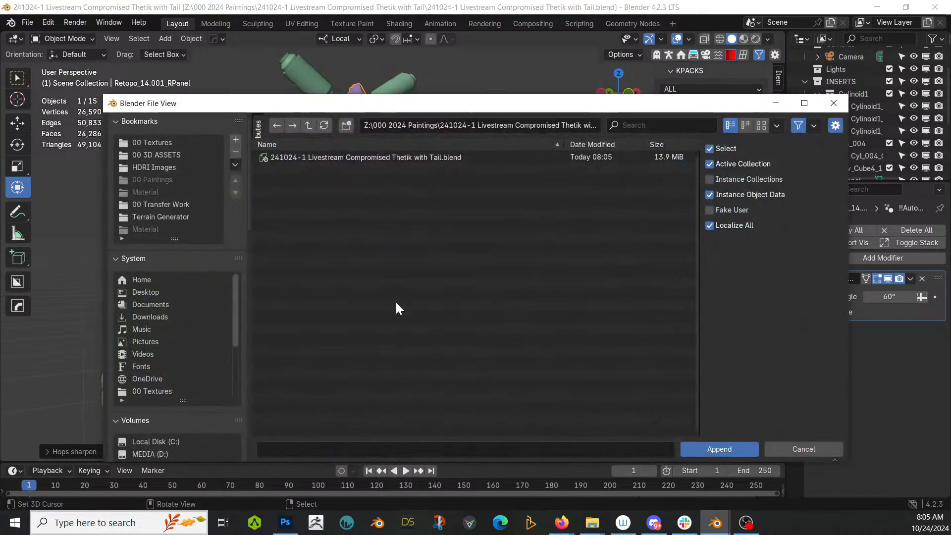
pyautogui.click(311, 126)
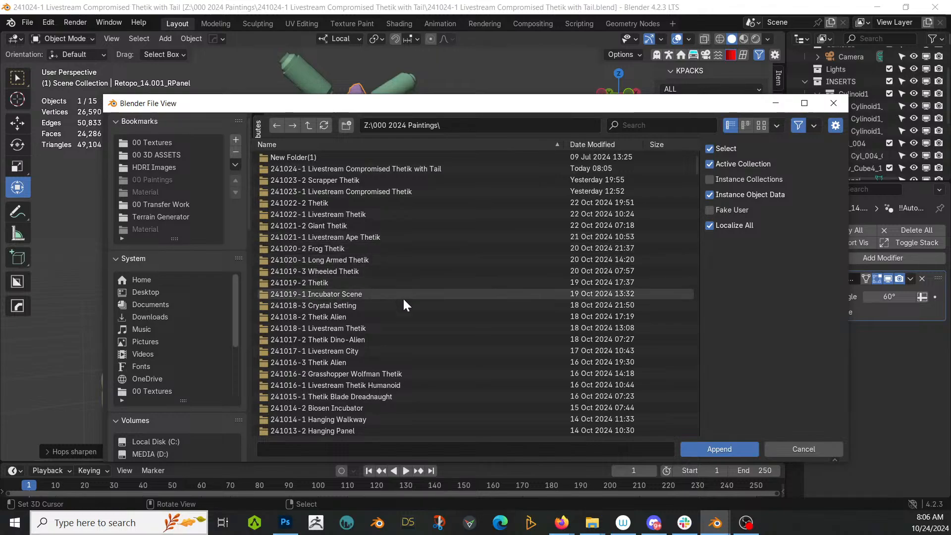
pyautogui.click(372, 339)
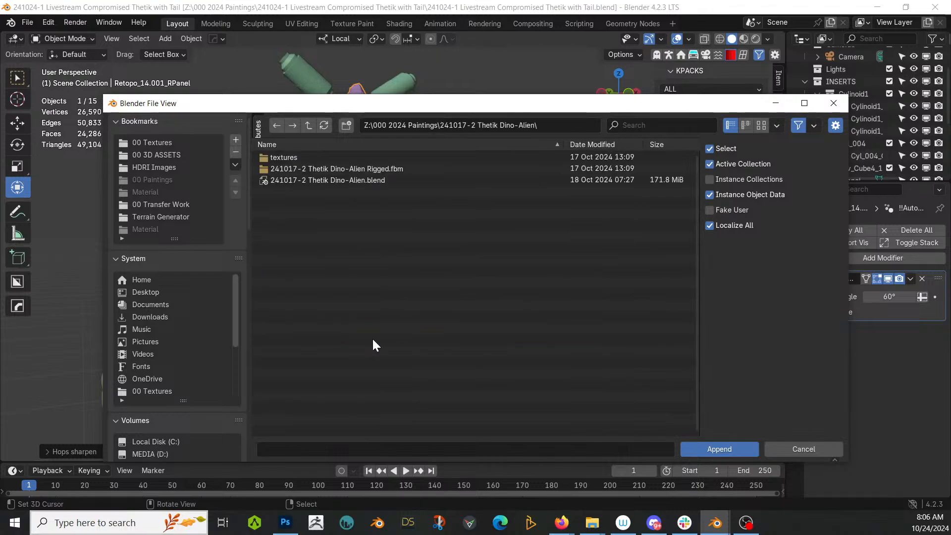
pyautogui.click(364, 182)
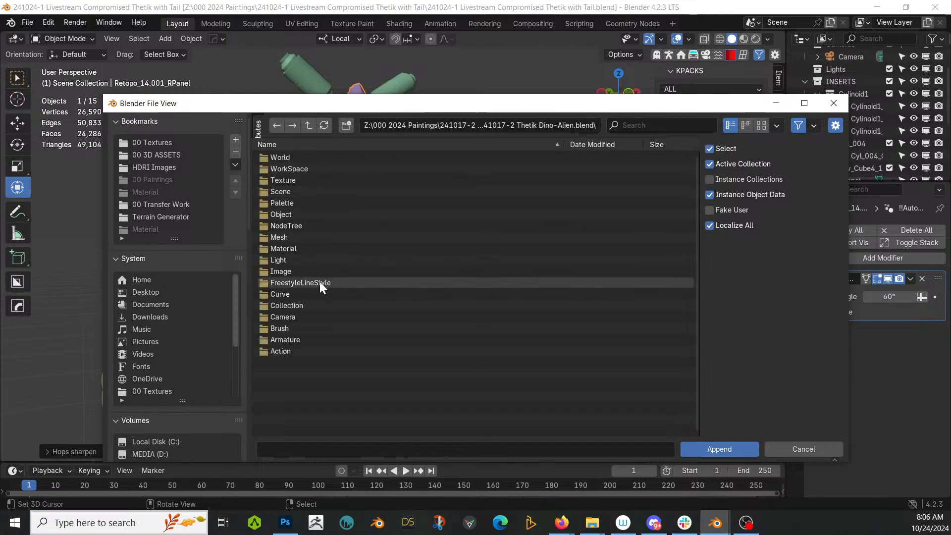
pyautogui.click(295, 247)
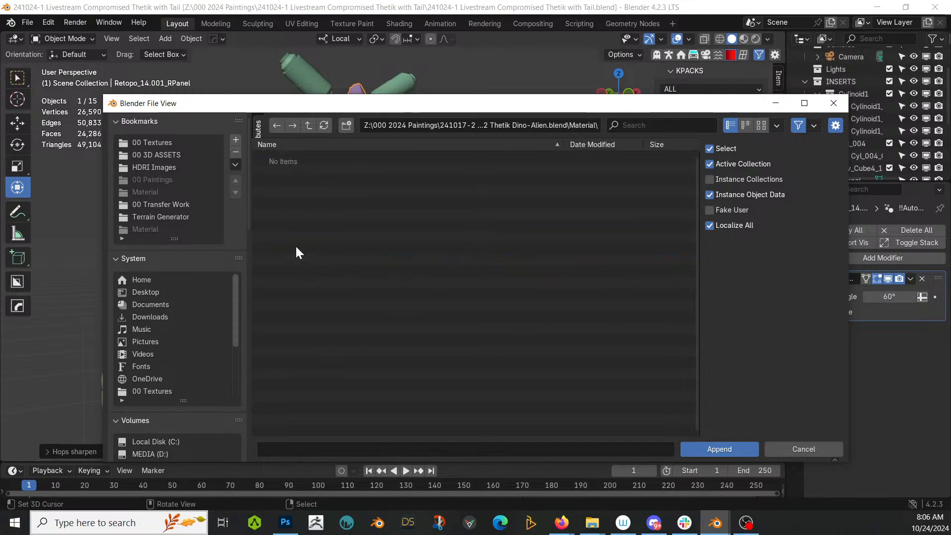
# Filter the materials by "armo" and append White Armor, Blood Rust Armor and Black Armor.
pyautogui.click(654, 126)
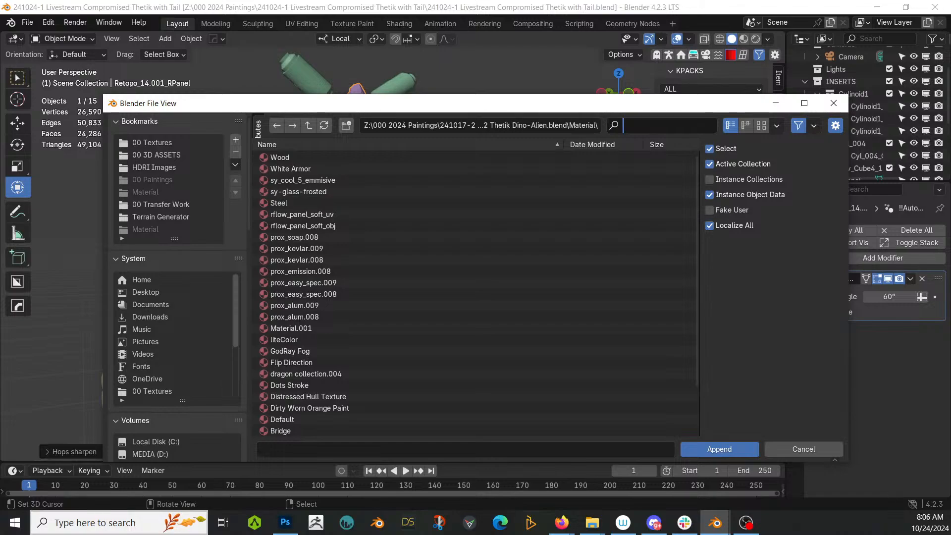
pyautogui.write('armo')
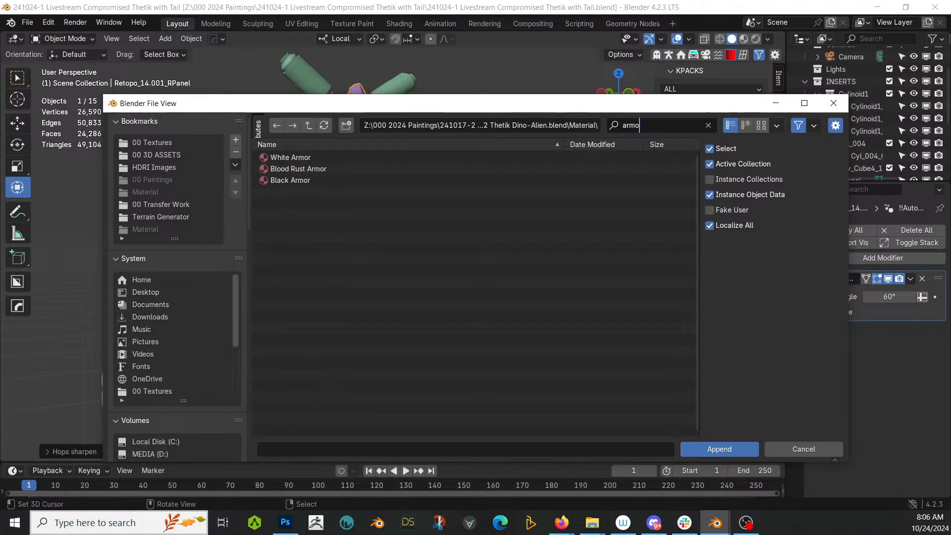
pyautogui.moveTo(292, 156); pyautogui.dragTo(291, 180)
pyautogui.click(721, 448)
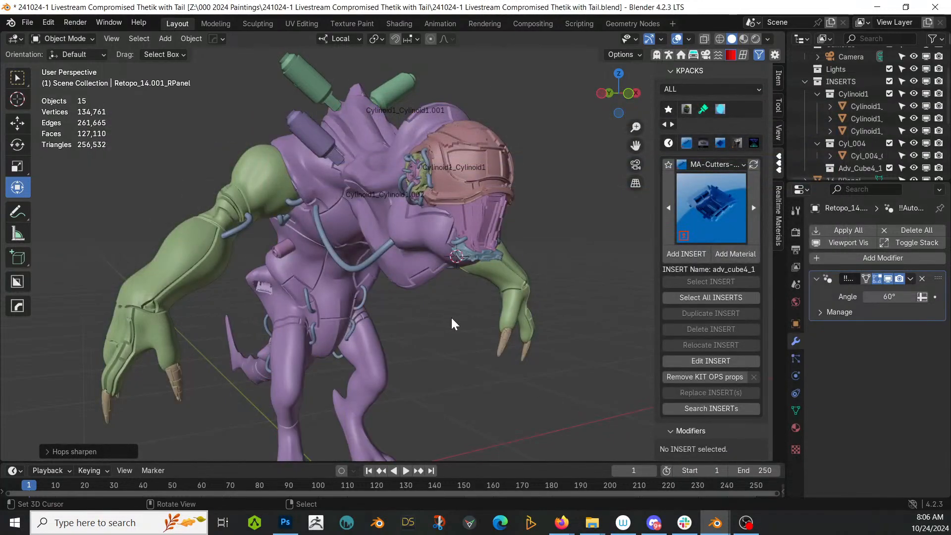
# Assign the Blood Rust Armor material to the creature's body.
pyautogui.moveTo(452, 320); pyautogui.dragTo(475, 319, button='middle')
pyautogui.scroll(3, 520, 319)
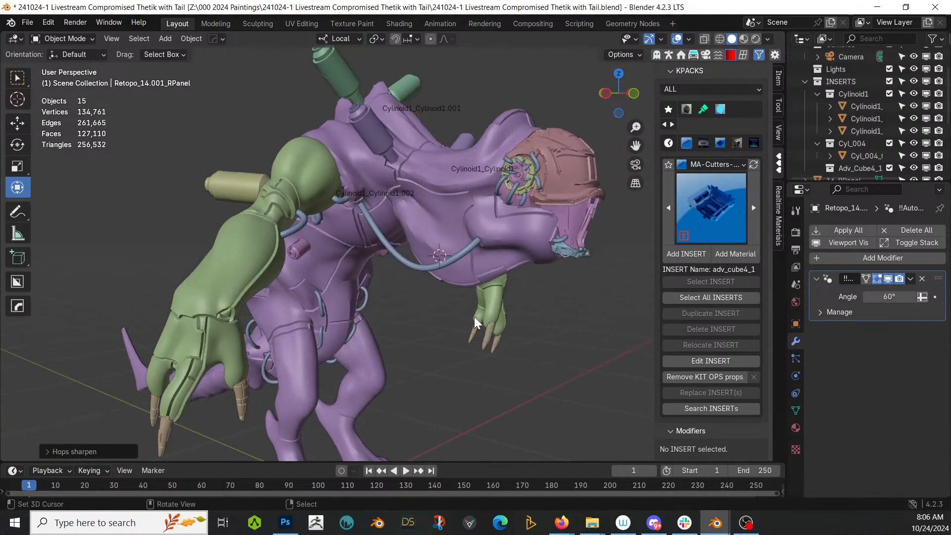
pyautogui.click(434, 209)
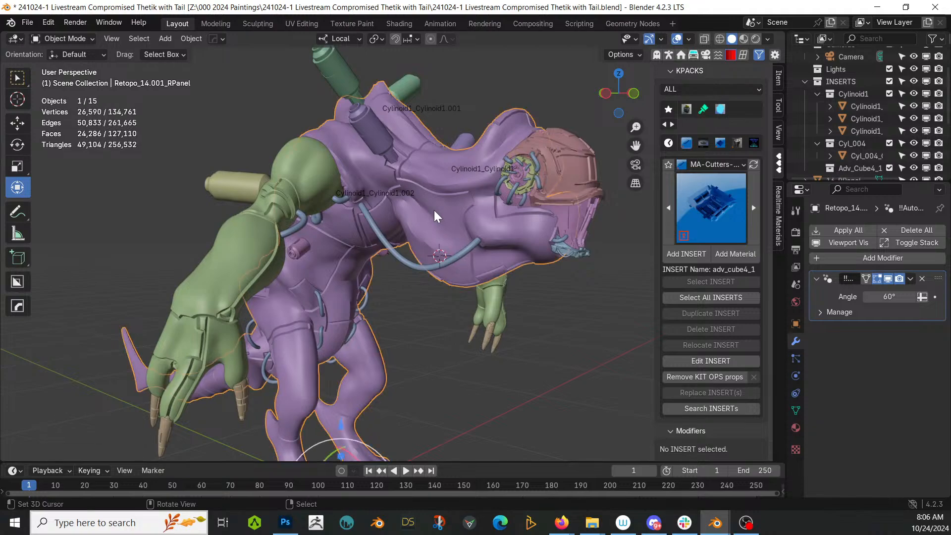
pyautogui.click(795, 427)
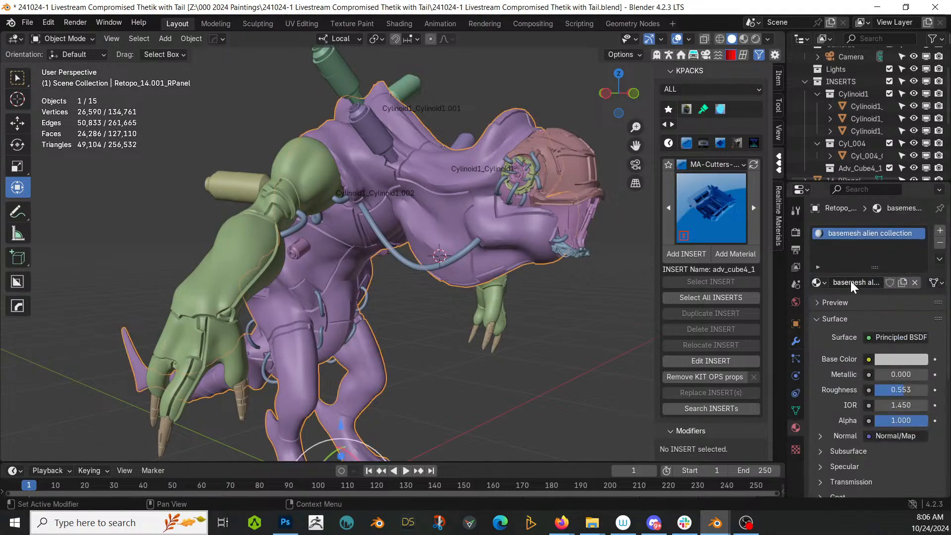
pyautogui.click(818, 282)
pyautogui.write('bl')
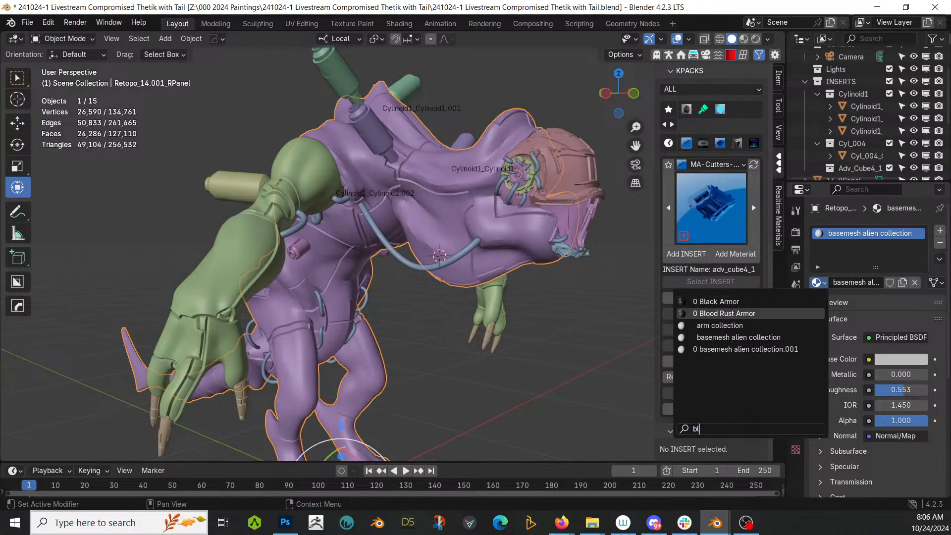
pyautogui.click(743, 312)
# Link the body's Blood Rust Armor material to the arms.
pyautogui.click(212, 256)
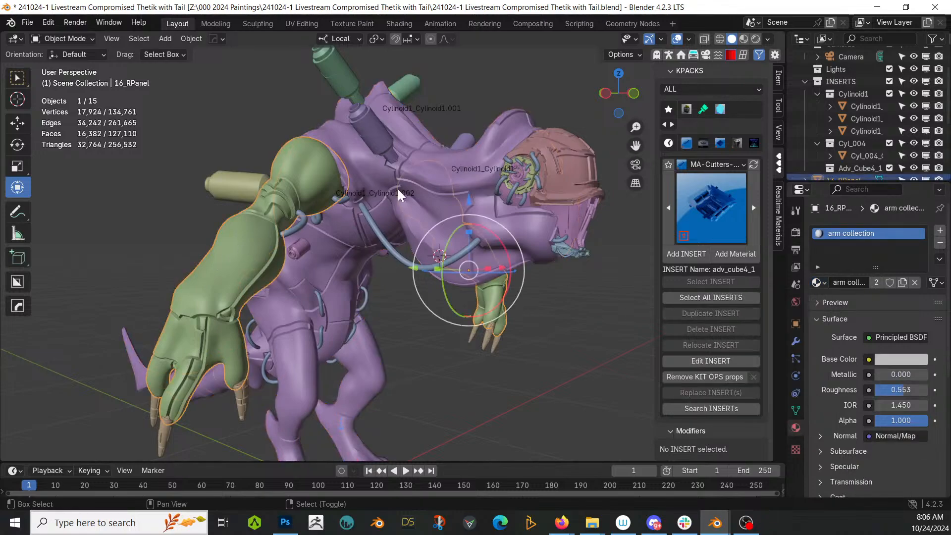
pyautogui.keyDown('shift'); pyautogui.click(423, 210); pyautogui.keyUp('shift')
pyautogui.hotkey('ctrl', 'l')
pyautogui.moveTo(423, 213)
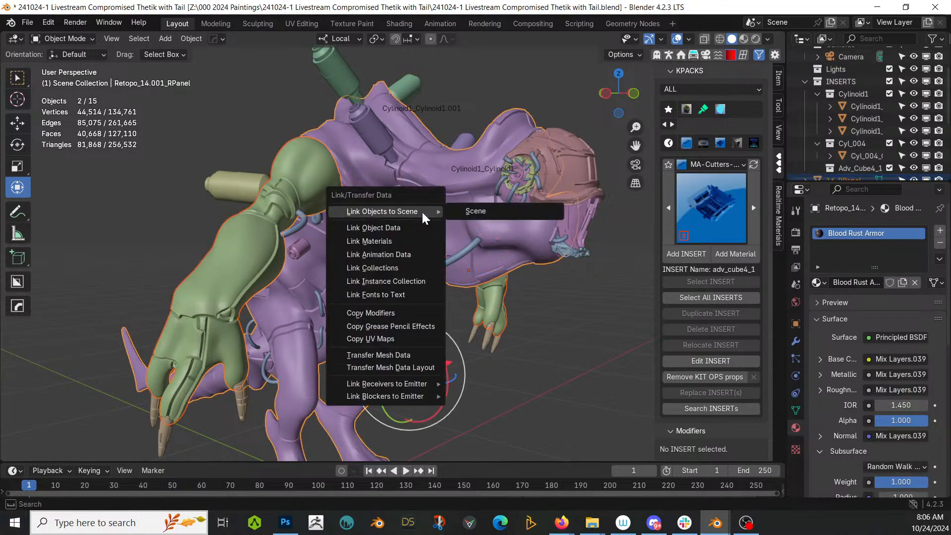
pyautogui.click(394, 241)
pyautogui.scroll(-3, 395, 242)
pyautogui.moveTo(394, 242)
pyautogui.mouseDown(button='middle')
pyautogui.moveTo(372, 246)
pyautogui.moveTo(367, 230)
pyautogui.mouseUp(button='middle')
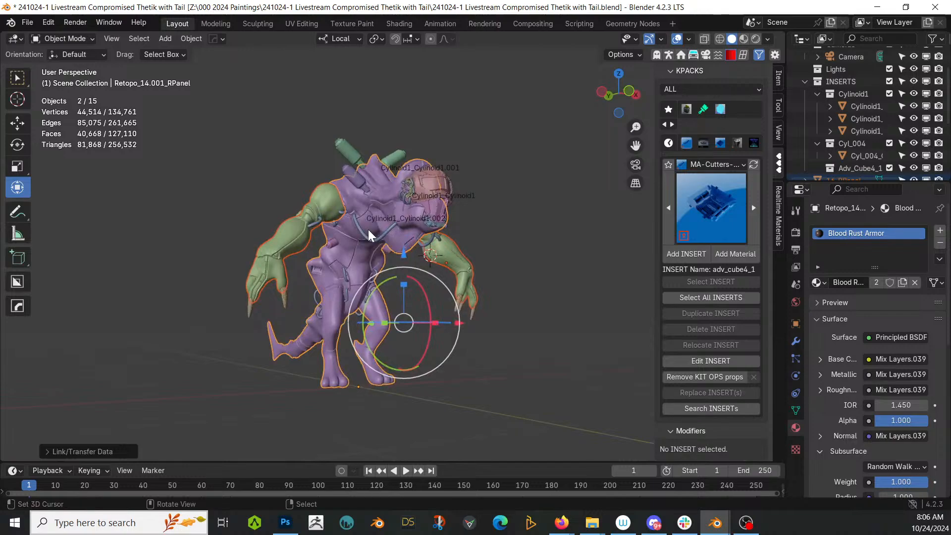
# Switch the viewport to rendered shading and save the file.
pyautogui.press('z')
pyautogui.press('8')
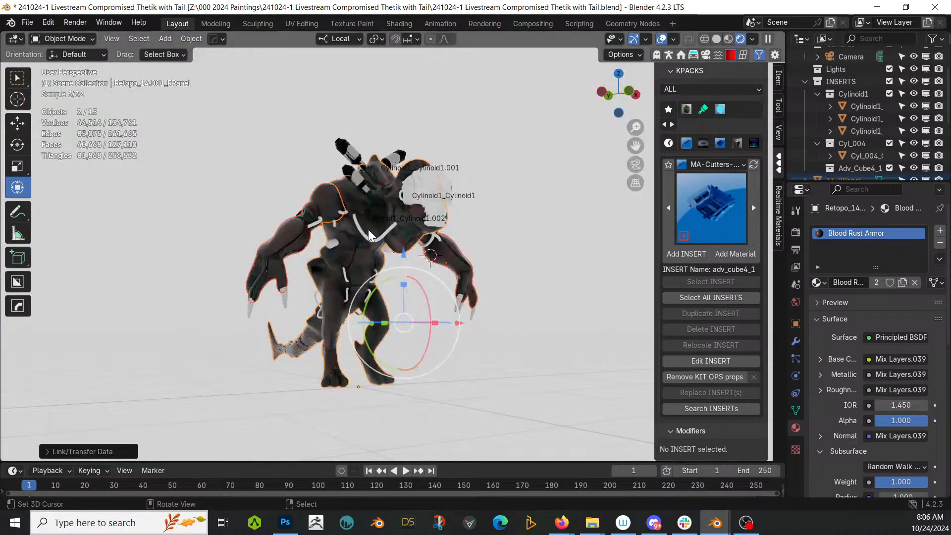
pyautogui.hotkey('ctrl', 's')
# Assign the Black Armor material to the claws on both hands.
pyautogui.moveTo(368, 230); pyautogui.dragTo(346, 275, button='middle')
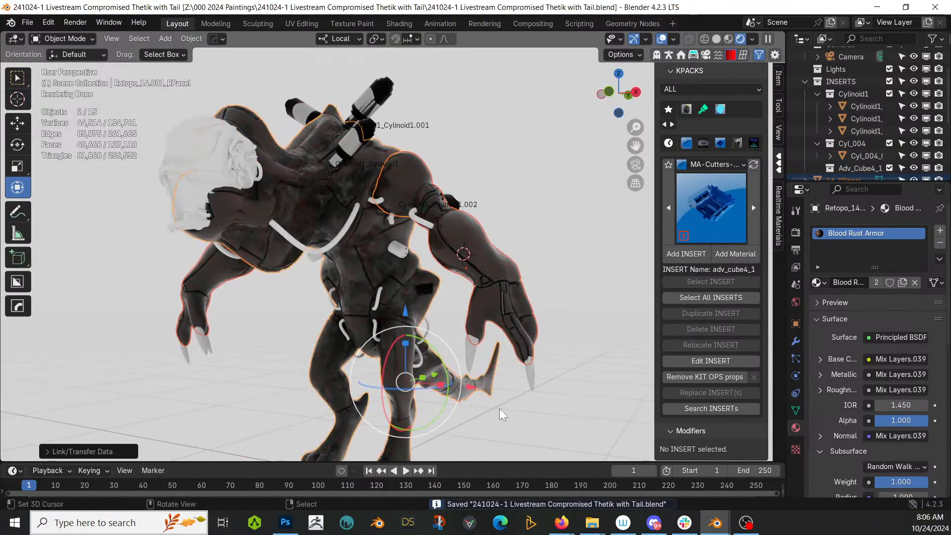
pyautogui.click(472, 348)
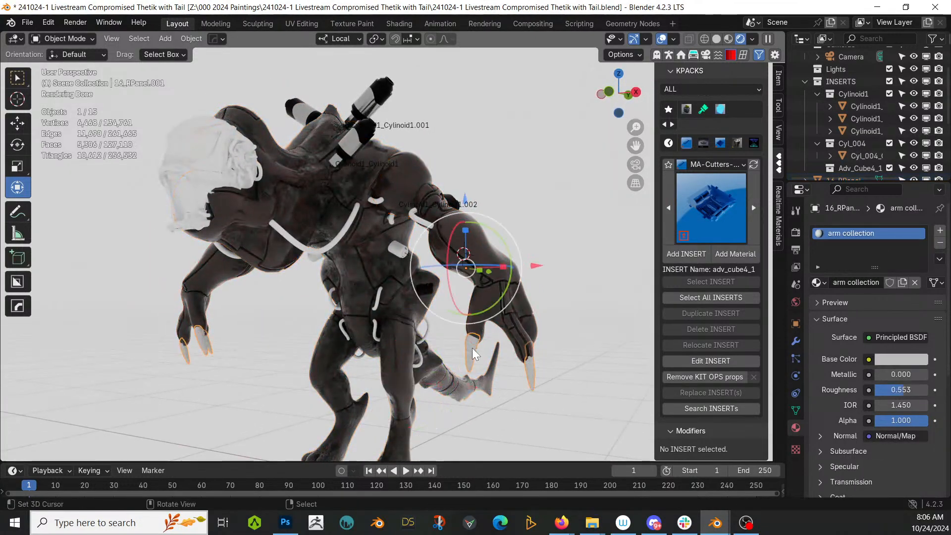
pyautogui.click(825, 283)
pyautogui.write('blac')
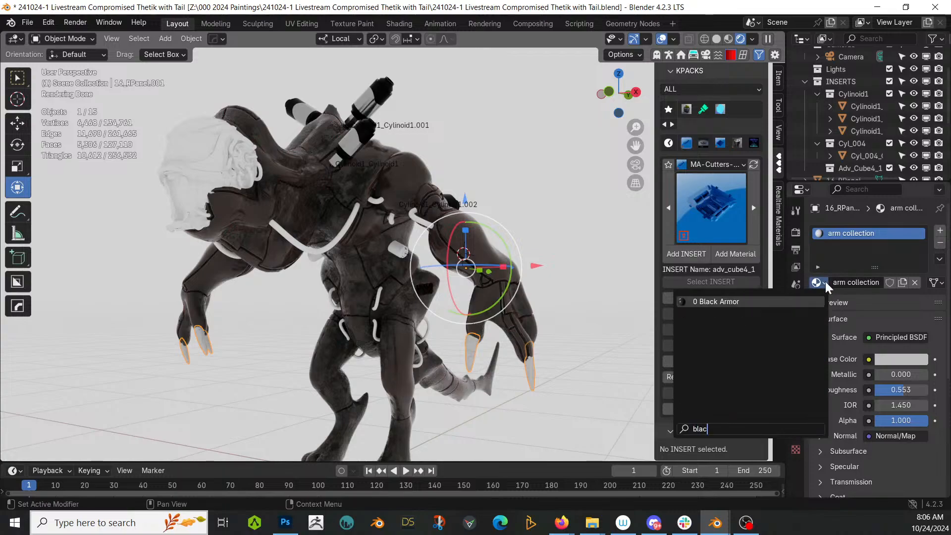
pyautogui.press('Return')
# Assign the Black Armor material to the mirrored cables and clear the selection.
pyautogui.moveTo(483, 381); pyautogui.dragTo(498, 314, button='middle')
pyautogui.scroll(3, 509, 373)
pyautogui.scroll(-3, 498, 314)
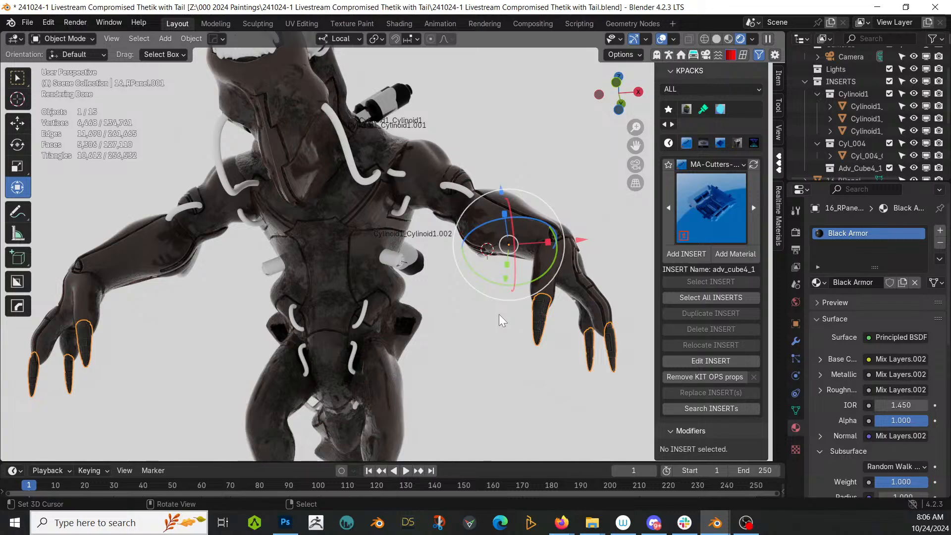
pyautogui.moveTo(351, 168); pyautogui.dragTo(369, 189, button='middle')
pyautogui.click(370, 189)
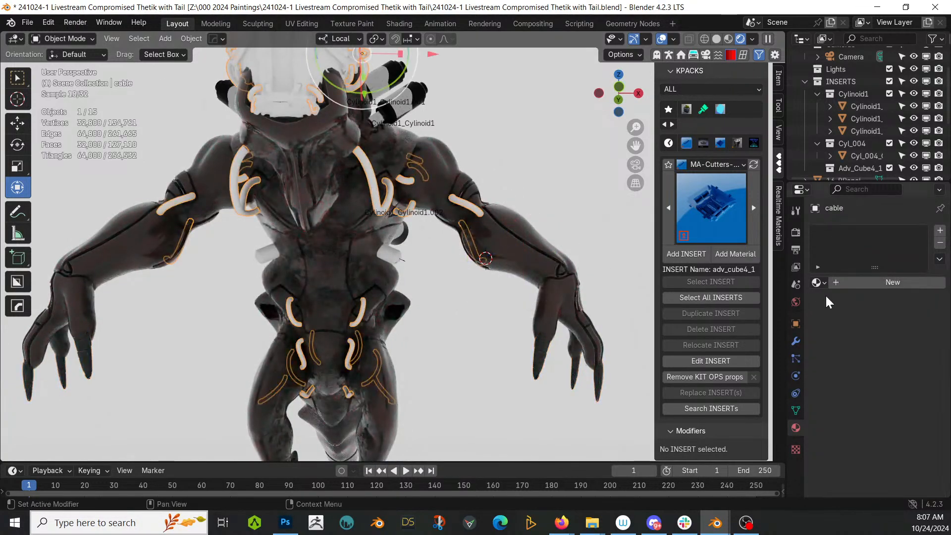
pyautogui.click(819, 283)
pyautogui.write('blac')
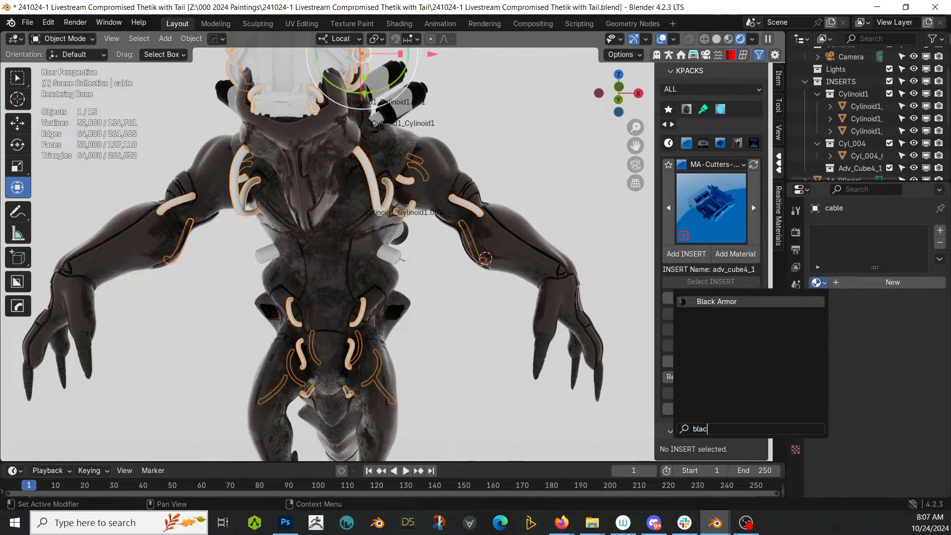
pyautogui.press('Return')
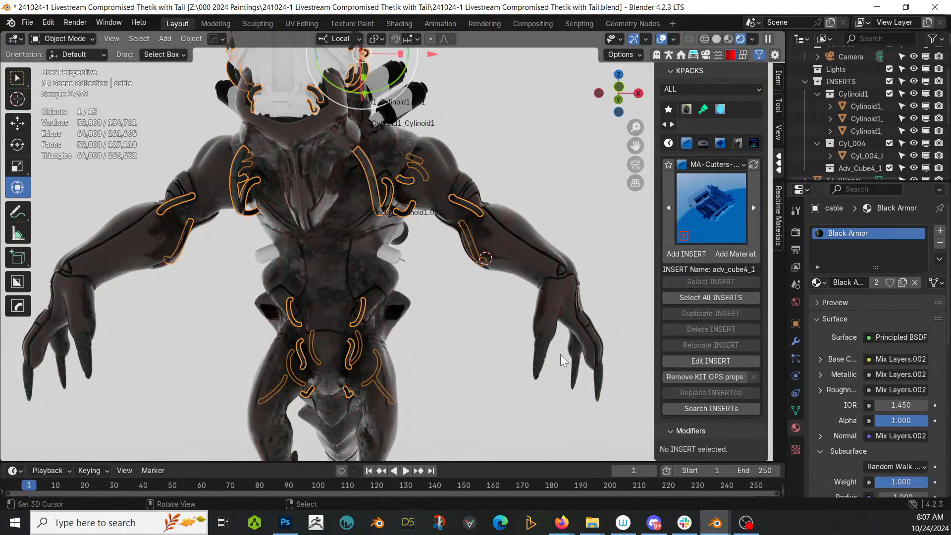
pyautogui.click(504, 347)
# Replace the upper head shell's material with White Armor.
pyautogui.moveTo(504, 347); pyautogui.dragTo(499, 402, button='middle')
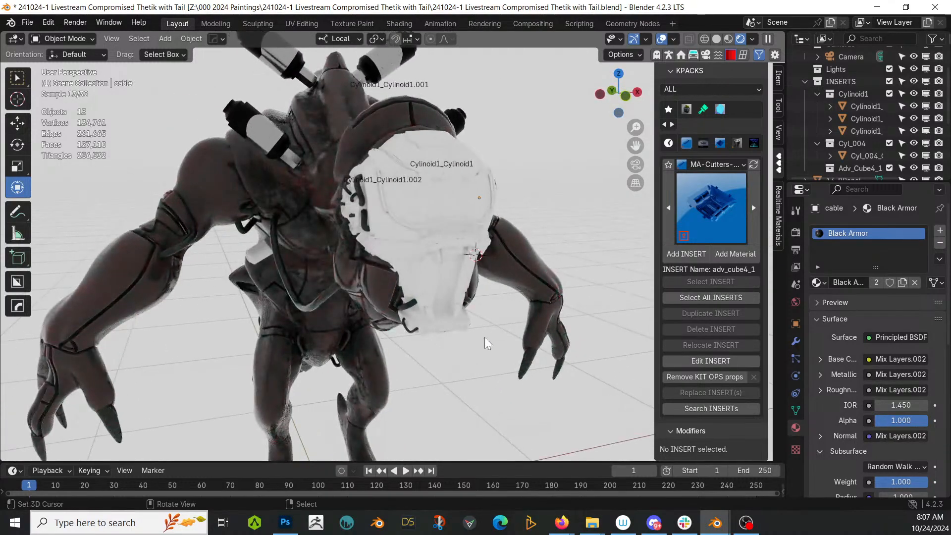
pyautogui.scroll(6, 445, 317)
pyautogui.moveTo(409, 331); pyautogui.dragTo(453, 326, button='middle')
pyautogui.click(453, 325)
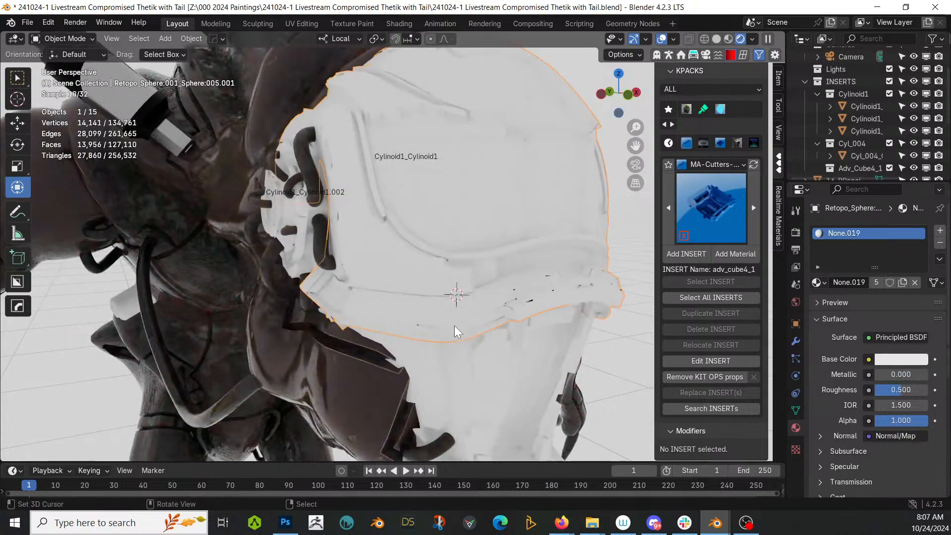
pyautogui.click(822, 282)
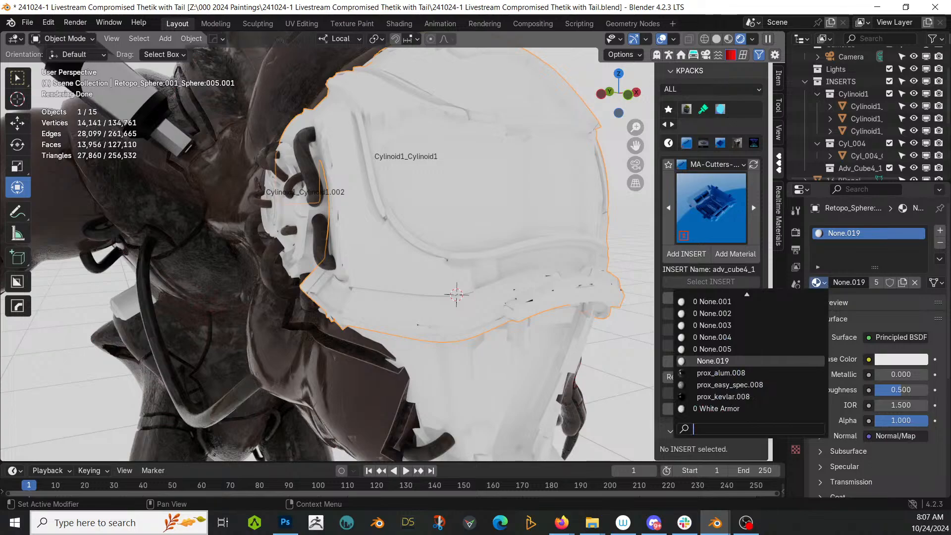
pyautogui.write('white')
pyautogui.press('Return')
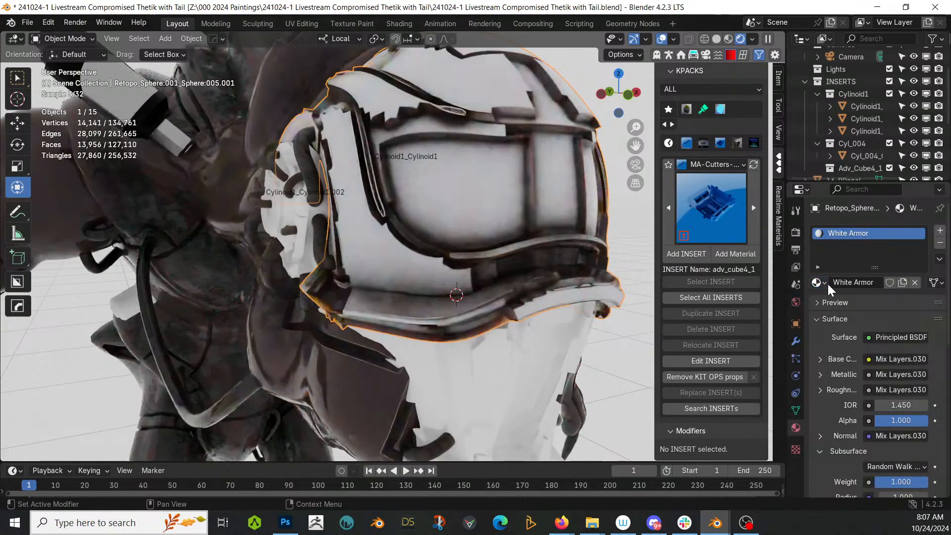
# Link the head shell's White Armor material to the face mask below the visor.
pyautogui.scroll(-5, 537, 230)
pyautogui.moveTo(527, 234); pyautogui.dragTo(495, 230, button='middle')
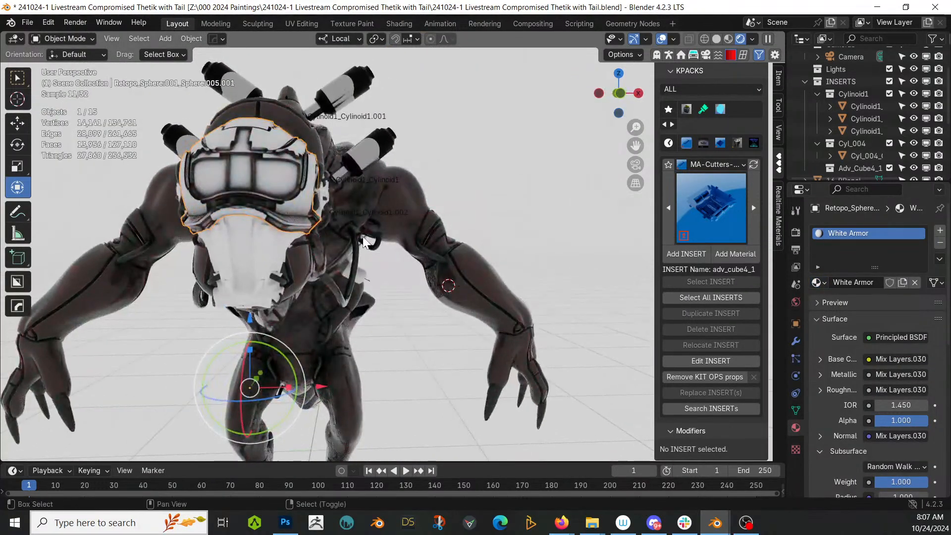
pyautogui.scroll(4, 360, 247)
pyautogui.click(307, 251)
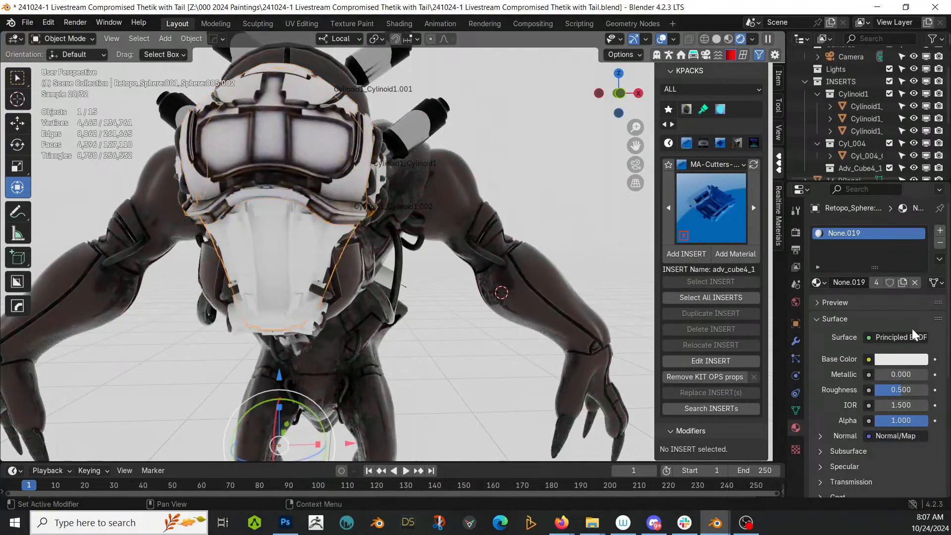
pyautogui.keyDown('shift'); pyautogui.click(308, 125); pyautogui.keyUp('shift')
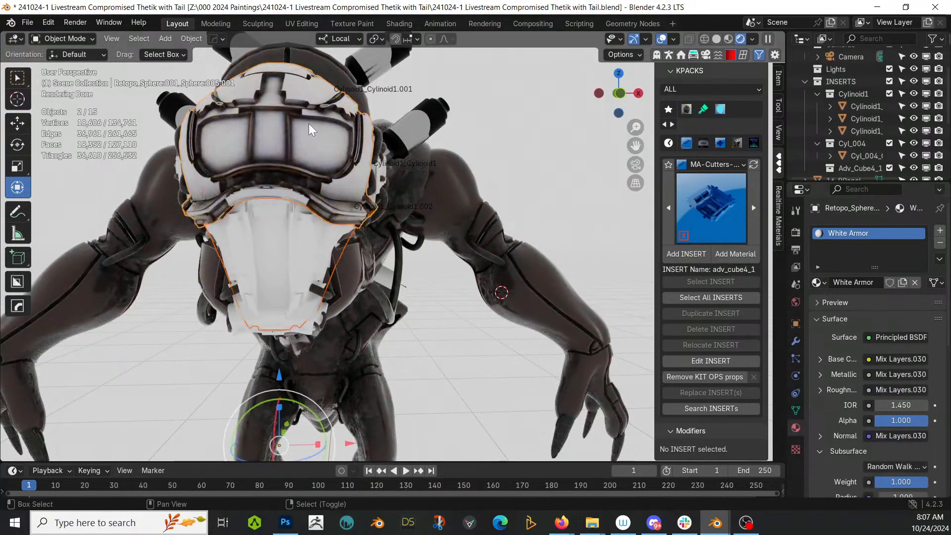
pyautogui.hotkey('ctrl', 'l')
pyautogui.click(308, 128)
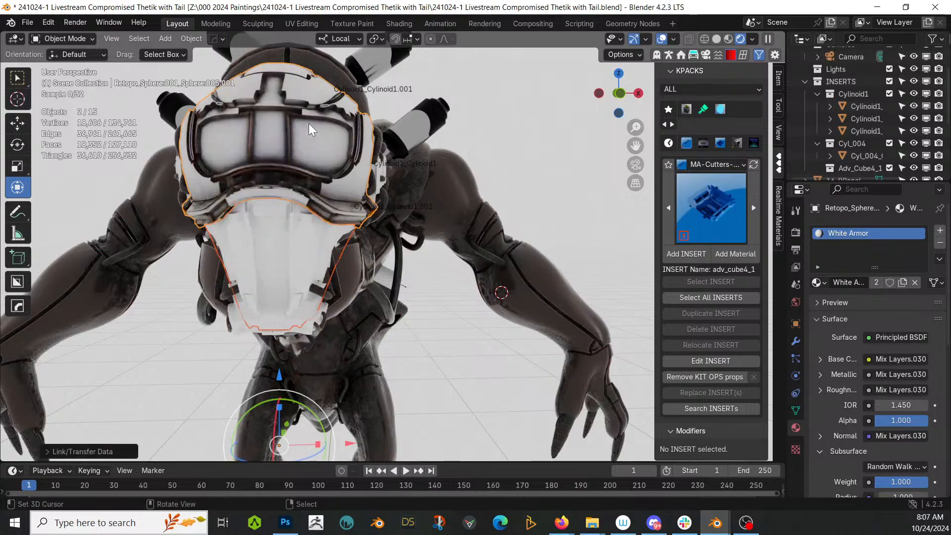
# Link the face mask's White Armor material to the chin piece at the mask's lower end.
pyautogui.moveTo(352, 254); pyautogui.dragTo(446, 280, button='middle')
pyautogui.scroll(2, 446, 279)
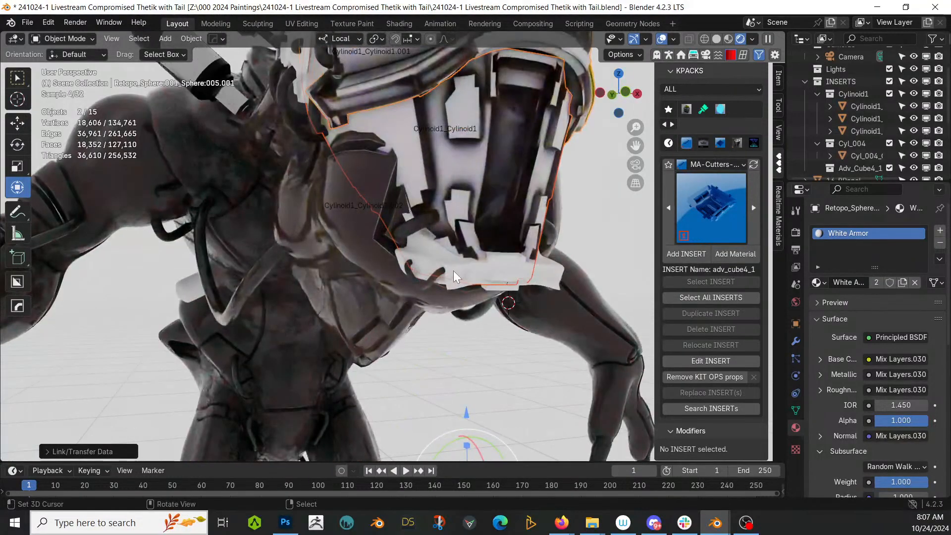
pyautogui.click(454, 265)
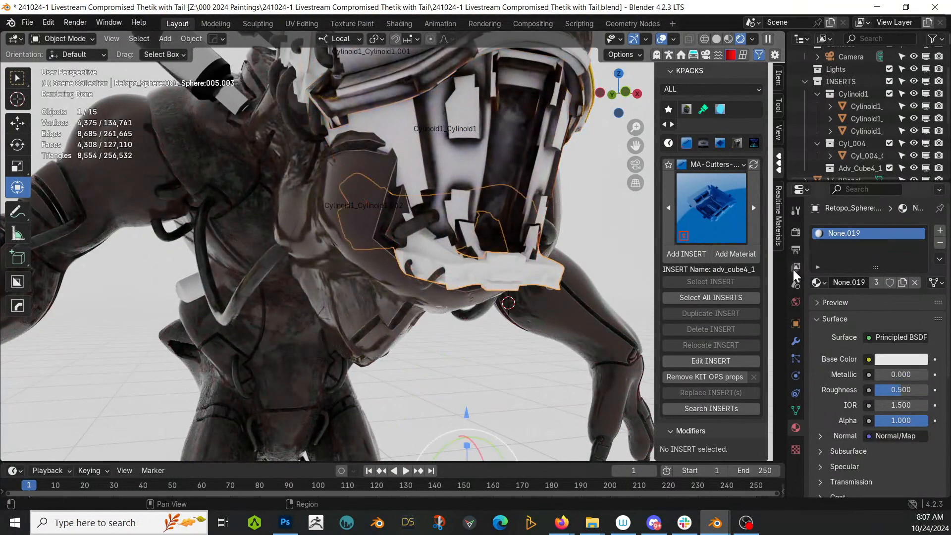
pyautogui.keyDown('shift'); pyautogui.click(458, 154); pyautogui.keyUp('shift')
pyautogui.hotkey('ctrl', 'l')
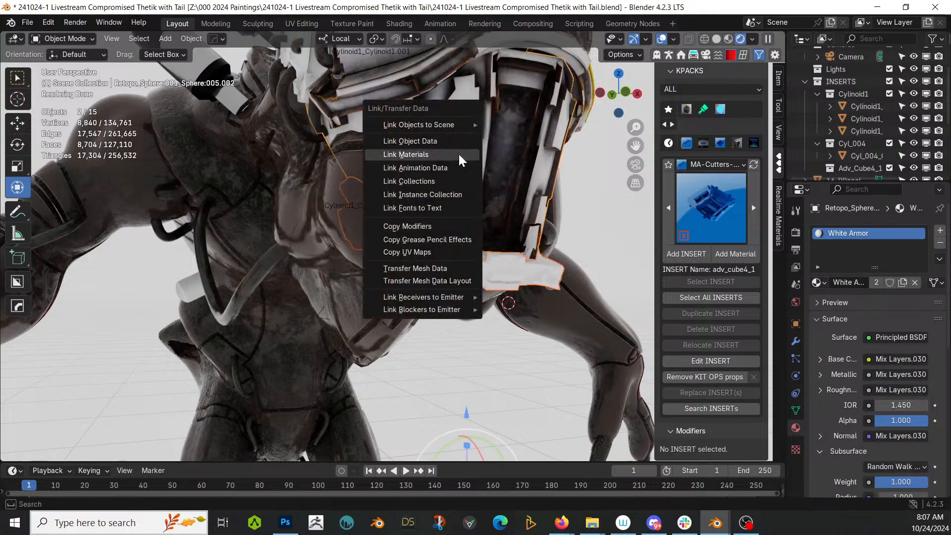
pyautogui.click(458, 153)
# Link the body's Blood Rust Armor material to the mechanical piece on the side of the head.
pyautogui.scroll(-5, 500, 305)
pyautogui.moveTo(500, 305)
pyautogui.mouseDown(button='middle')
pyautogui.moveTo(449, 317)
pyautogui.moveTo(387, 295)
pyautogui.moveTo(515, 296)
pyautogui.mouseUp(button='middle')
pyautogui.scroll(4, 387, 295)
pyautogui.scroll(4, 515, 296)
pyautogui.click(356, 172)
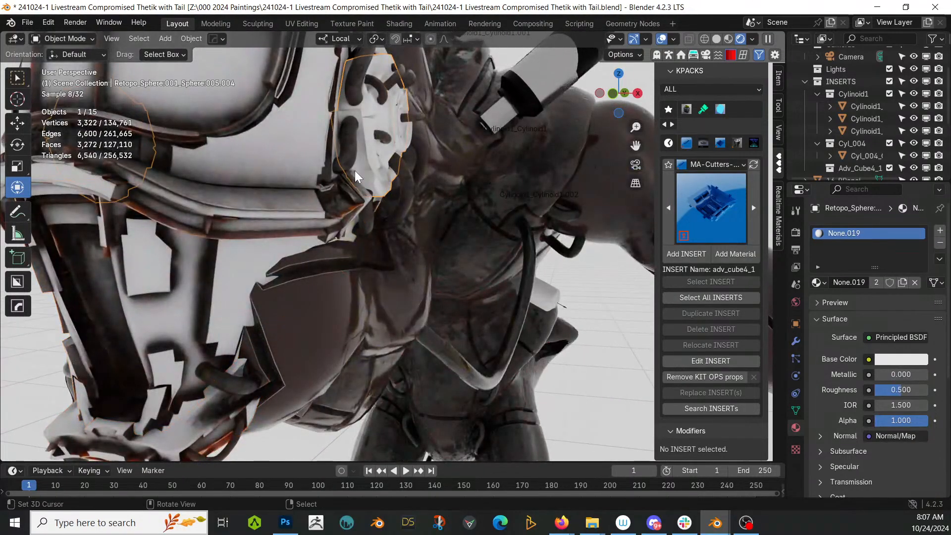
pyautogui.keyDown('shift'); pyautogui.click(508, 177); pyautogui.keyUp('shift')
pyautogui.hotkey('ctrl', 'l')
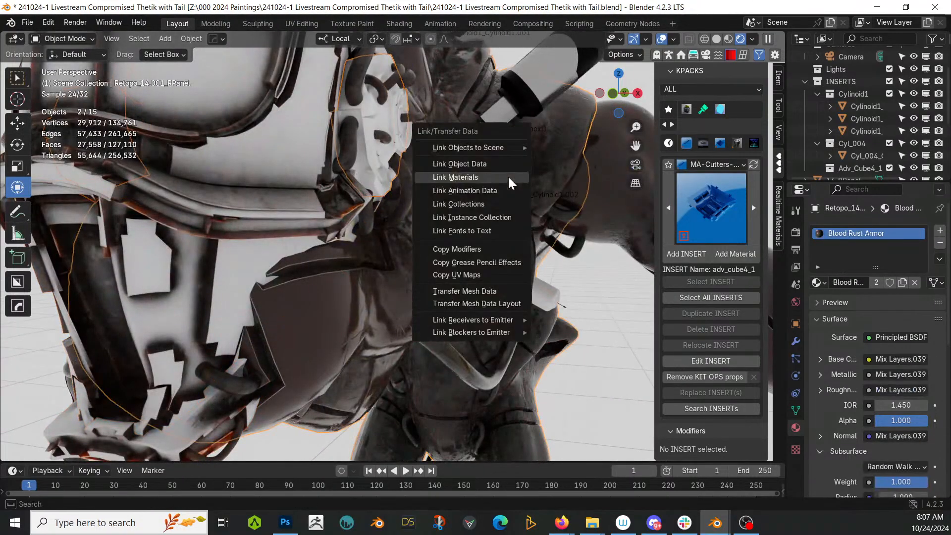
pyautogui.click(507, 175)
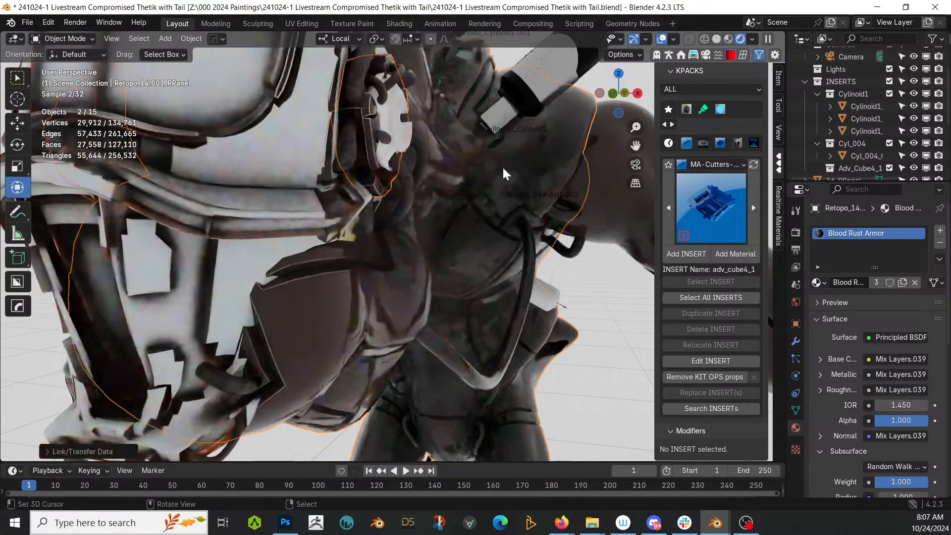
# Link the cables' Black Armor material to the remaining white part inside the mechanical piece on the side of the head.
pyautogui.click(396, 113)
pyautogui.keyDown('shift'); pyautogui.click(522, 327); pyautogui.keyUp('shift')
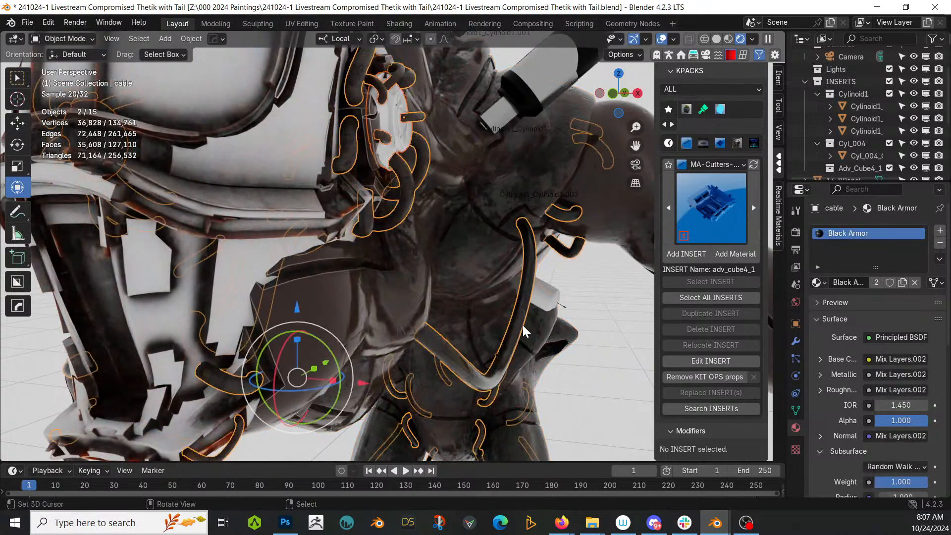
pyautogui.hotkey('ctrl', 'l')
pyautogui.click(522, 323)
pyautogui.moveTo(522, 322); pyautogui.dragTo(510, 277, button='middle')
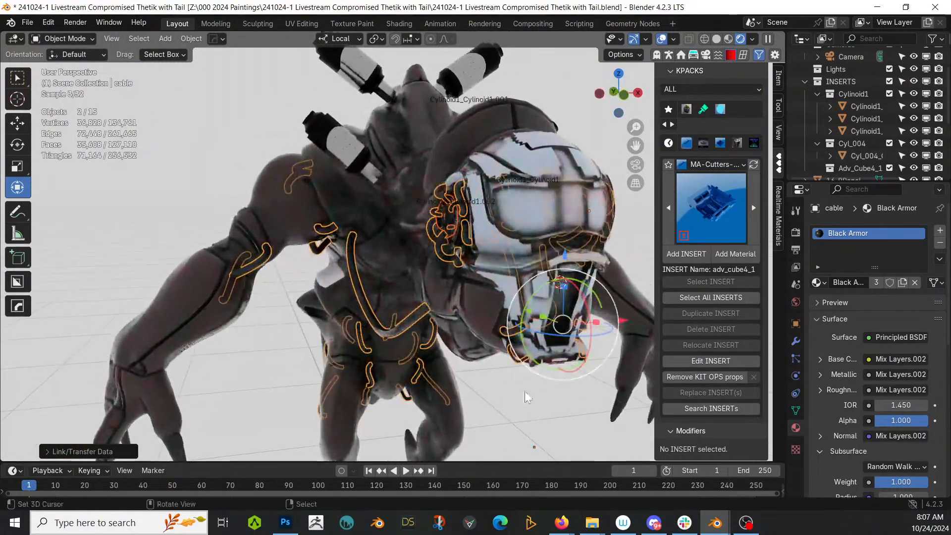
# Clear the selection, check the textured head and body from the front, and save the file.
pyautogui.rightClick(520, 412)
pyautogui.scroll(-4, 513, 396)
pyautogui.moveTo(513, 395); pyautogui.dragTo(457, 369, button='middle')
pyautogui.scroll(3, 450, 369)
pyautogui.scroll(1, 450, 369)
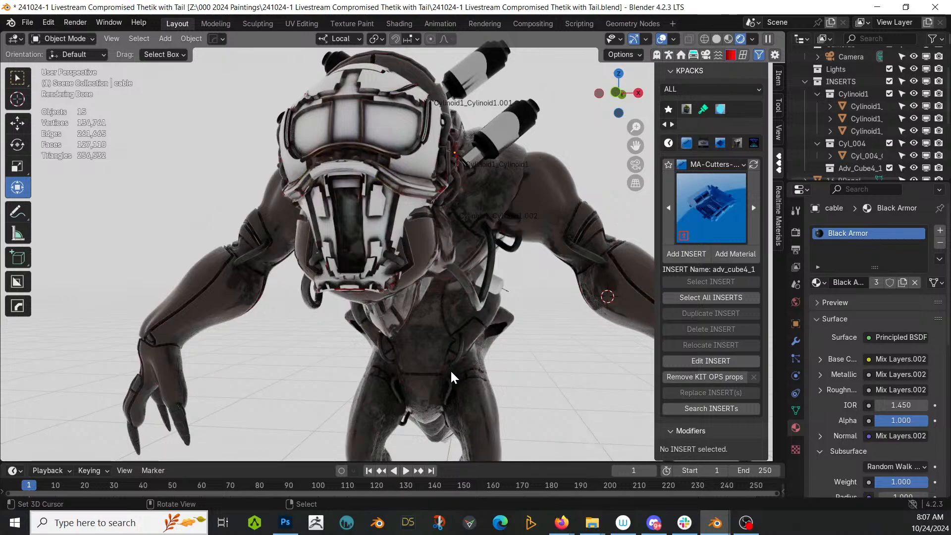
pyautogui.hotkey('ctrl', 's')
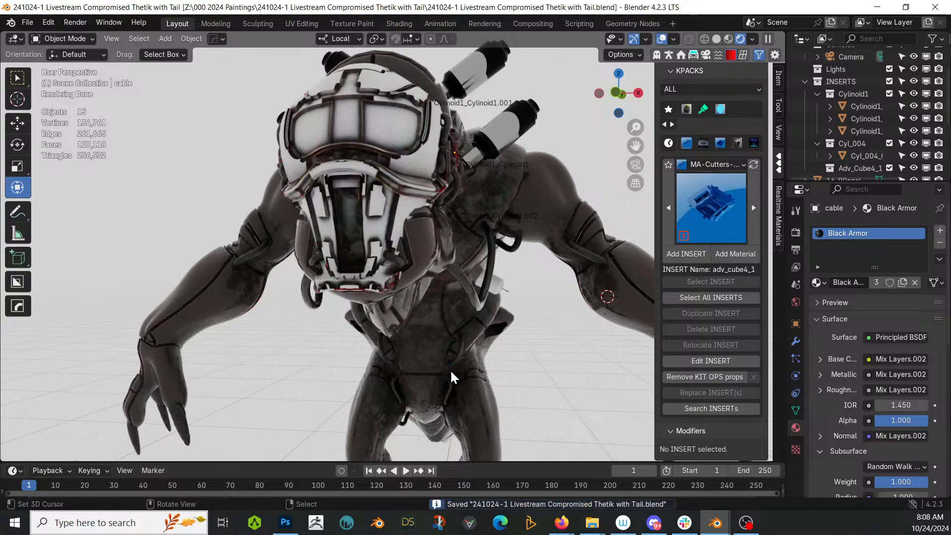
# In solid shading, edit the head shell's mesh and select the +X side visor panel's linked faces, delimited by Sharp.
pyautogui.scroll(5, 405, 314)
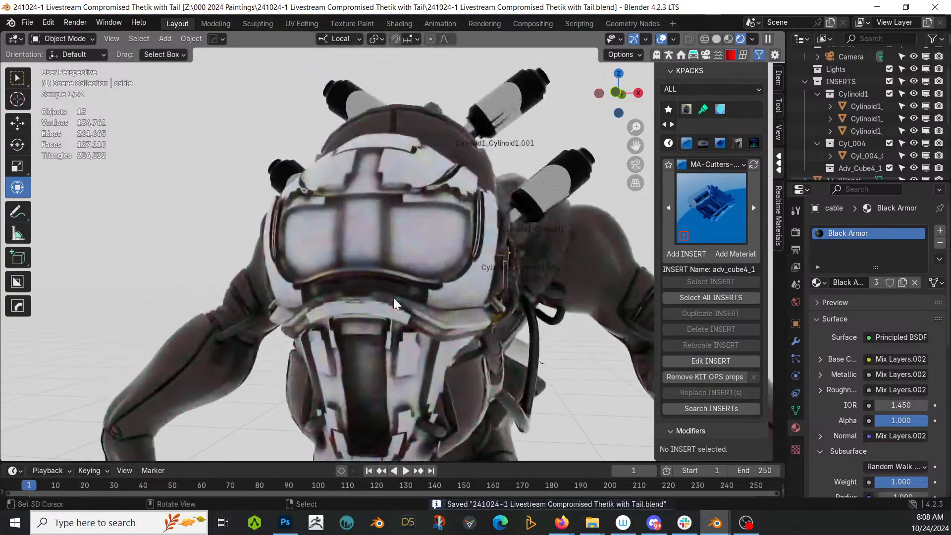
pyautogui.press('z')
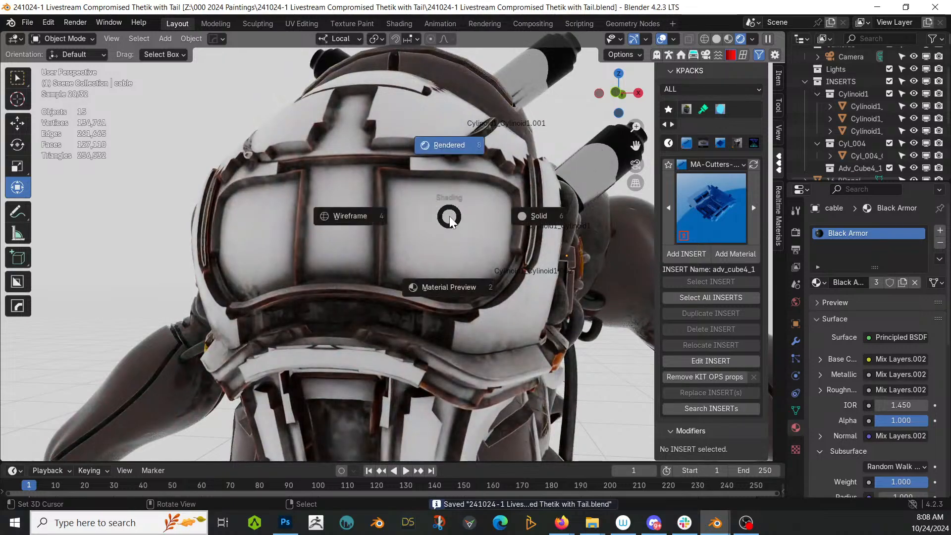
pyautogui.press('6')
pyautogui.click(447, 219)
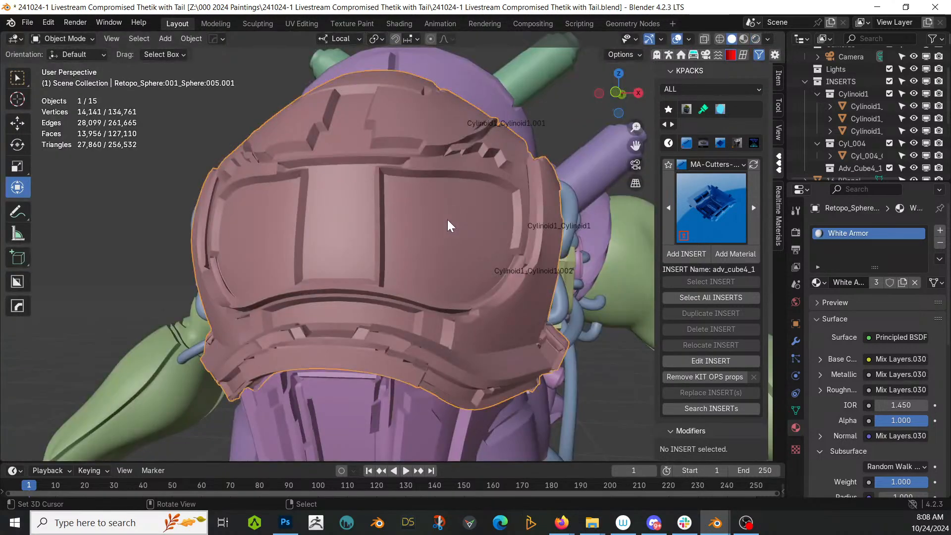
pyautogui.press('Tab')
pyautogui.click(444, 223)
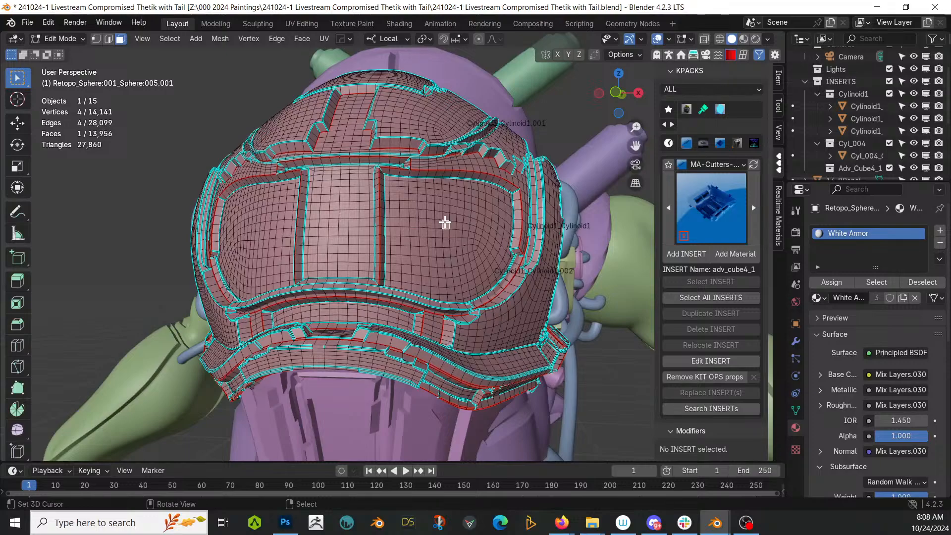
pyautogui.hotkey('ctrl', 'l')
pyautogui.press('KP_Decimal')
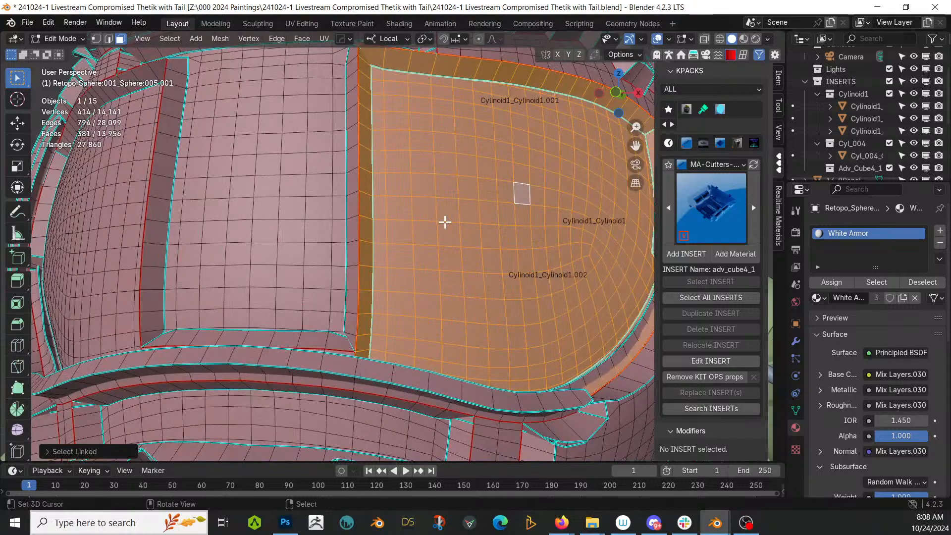
pyautogui.click(53, 450)
pyautogui.click(128, 434)
# Hide the selected visor panel to examine the geometry behind it, and reveal it again.
pyautogui.scroll(-8, 278, 352)
pyautogui.scroll(7, 278, 351)
pyautogui.scroll(-3, 278, 351)
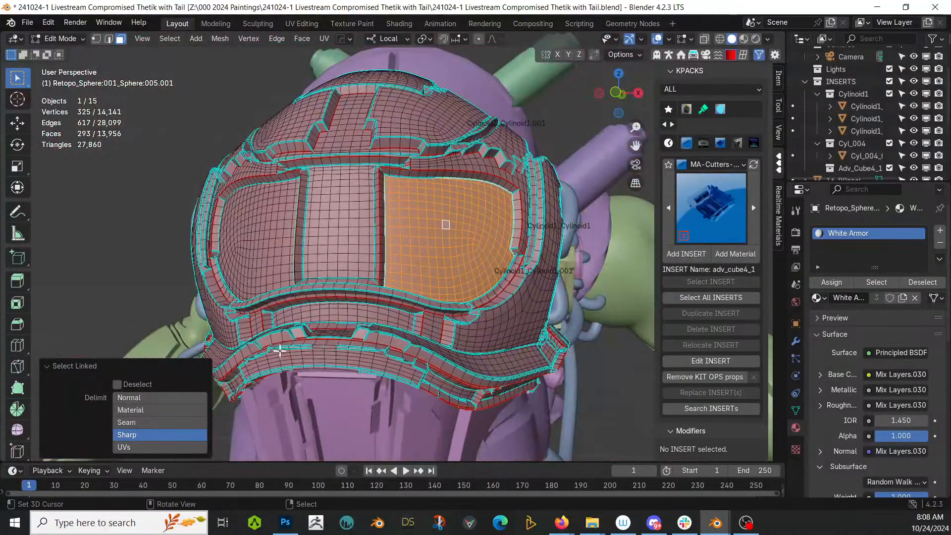
pyautogui.scroll(6, 312, 332)
pyautogui.scroll(-3, 312, 331)
pyautogui.keyDown('shift'); pyautogui.moveTo(454, 322); pyautogui.dragTo(357, 343, button='middle'); pyautogui.keyUp('shift')
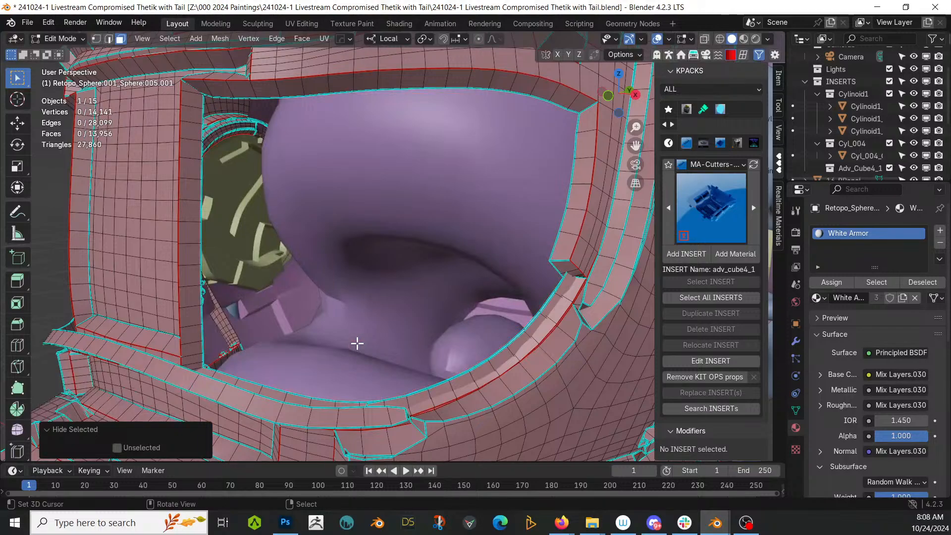
pyautogui.hotkey('alt', 'h')
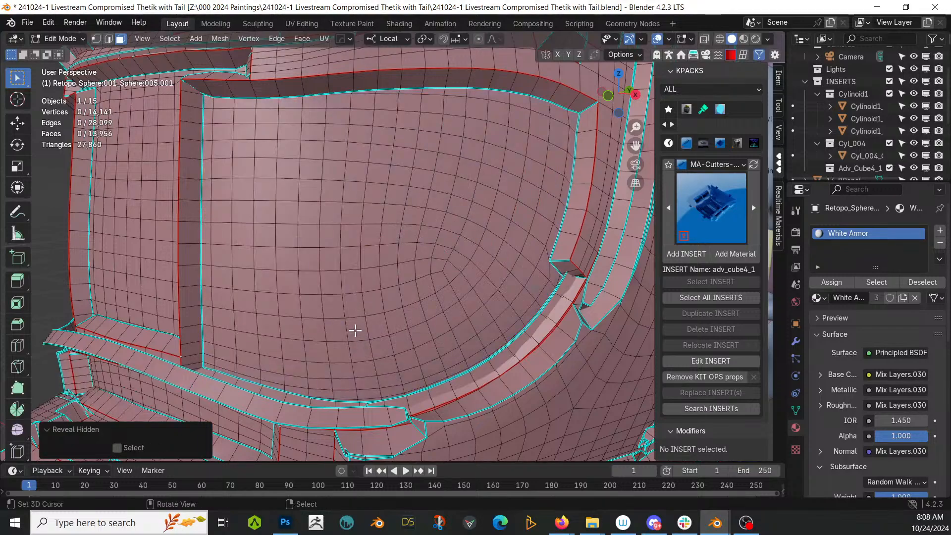
# Select the +X side visor panel's faces up to the sharp edges and extrude them inward into the head.
pyautogui.click(362, 306)
pyautogui.hotkey('ctrl', 'l')
pyautogui.moveTo(361, 305); pyautogui.dragTo(321, 313, button='middle')
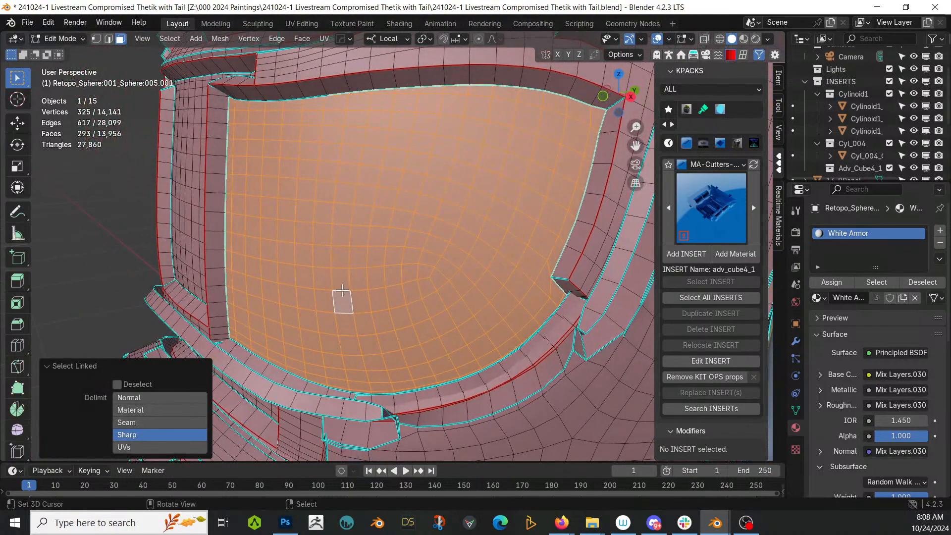
pyautogui.press('e')
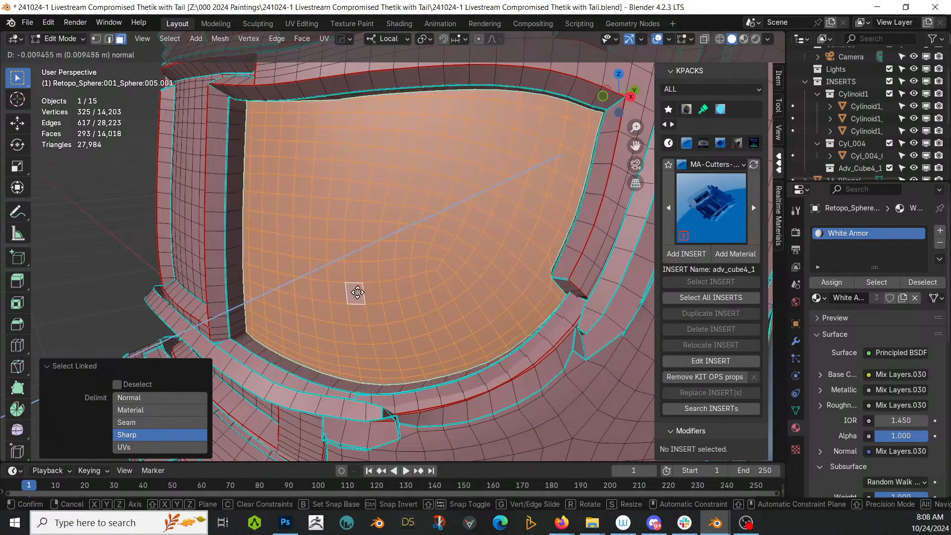
pyautogui.click(393, 286)
# Add one centred loop cut around the recess wall of the visor opening and fill the loop with a face.
pyautogui.moveTo(390, 284); pyautogui.dragTo(340, 312, button='middle')
pyautogui.click(339, 311)
pyautogui.hotkey('ctrl', 'r')
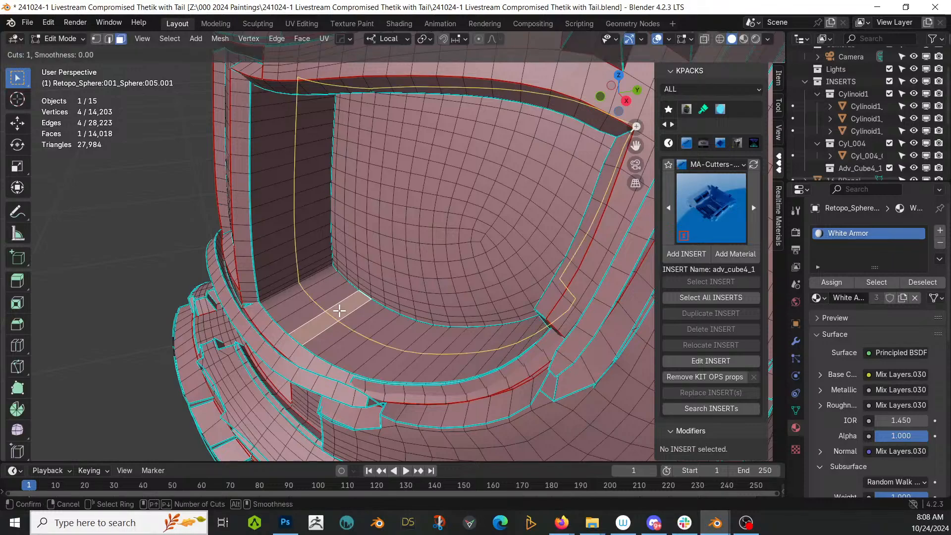
pyautogui.click(339, 311)
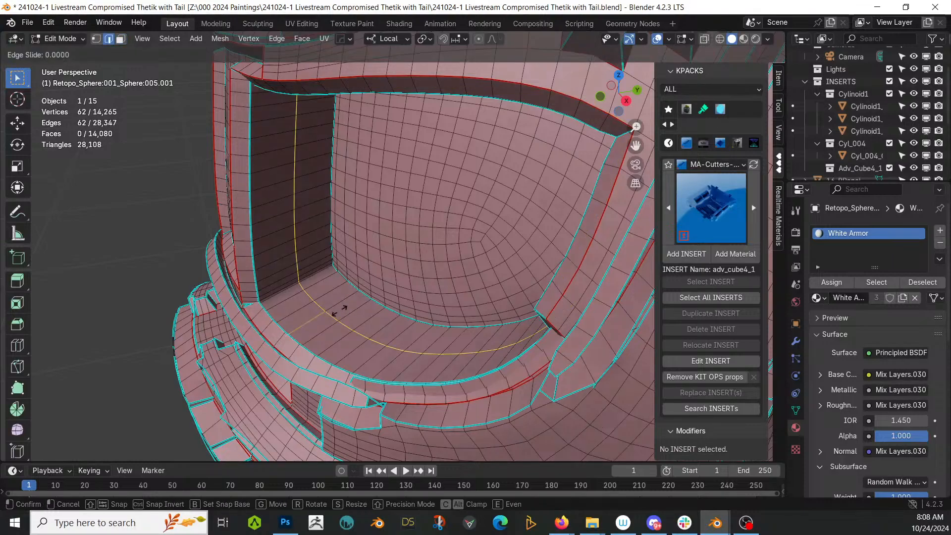
pyautogui.rightClick(339, 311)
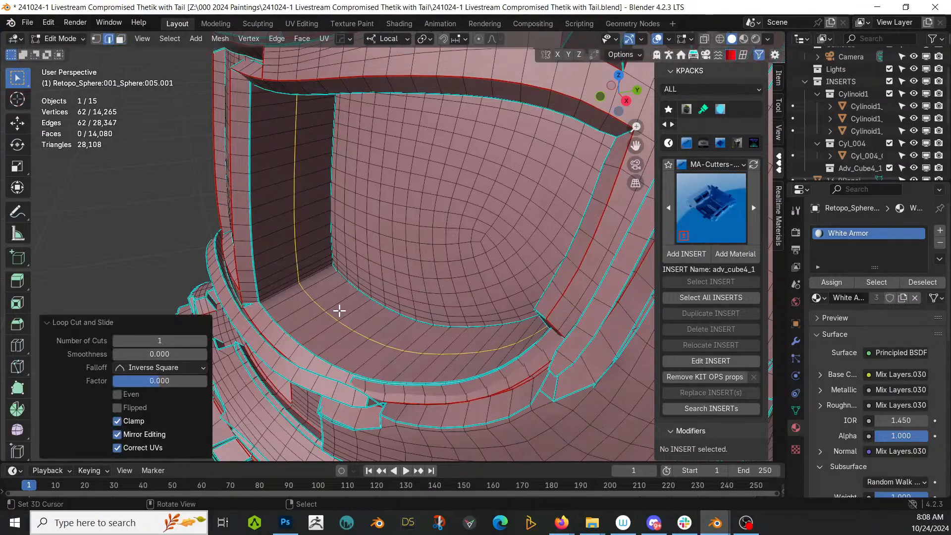
pyautogui.press('f')
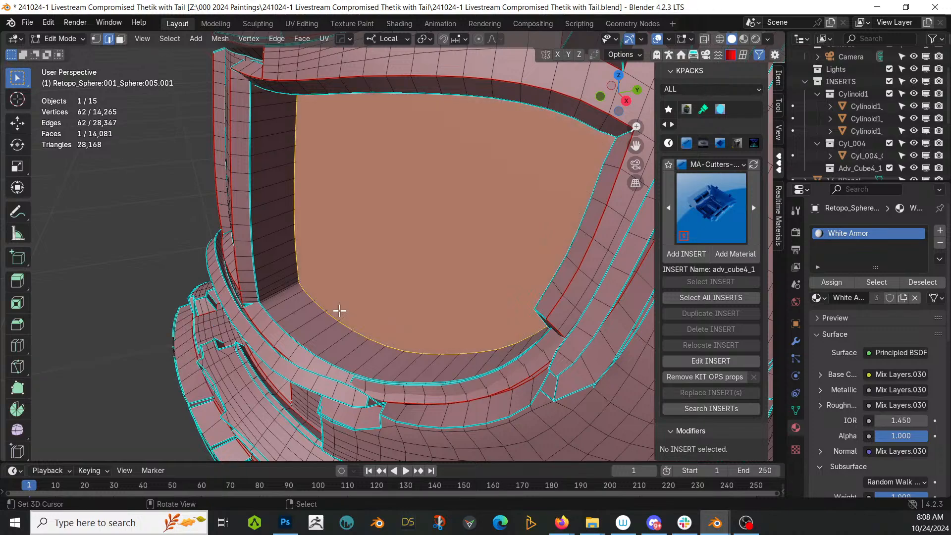
# Add another loop cut nearer the visor opening's rim, fill it with a second face, and return to Object Mode.
pyautogui.click(341, 342)
pyautogui.hotkey('ctrl', 'r')
pyautogui.click(340, 342)
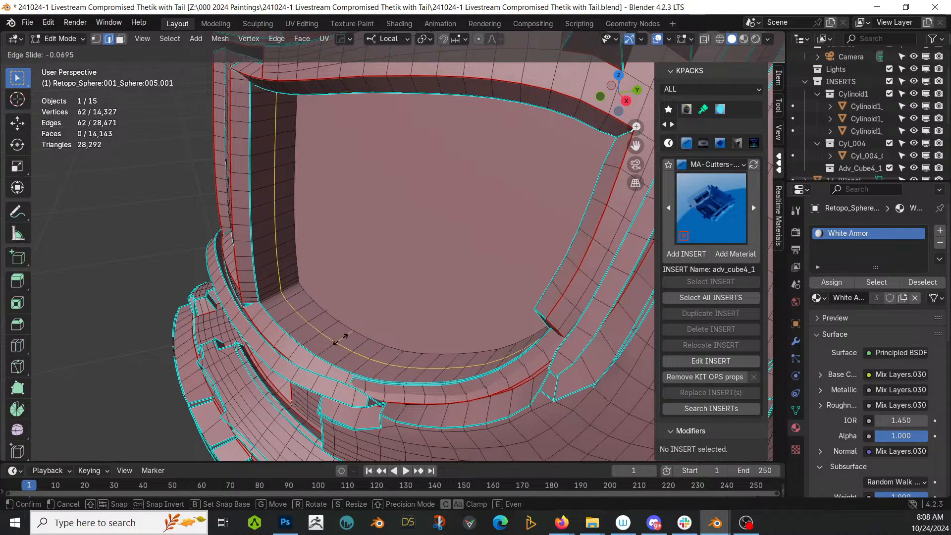
pyautogui.click(341, 339)
pyautogui.press('f')
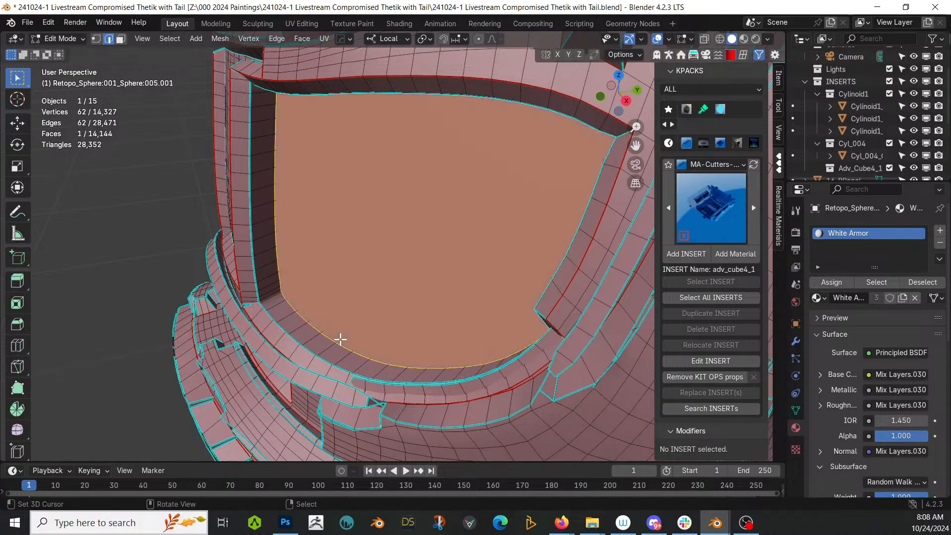
pyautogui.press('Tab')
pyautogui.moveTo(340, 340)
pyautogui.mouseDown(button='middle')
pyautogui.moveTo(518, 295)
pyautogui.moveTo(485, 290)
pyautogui.mouseUp(button='middle')
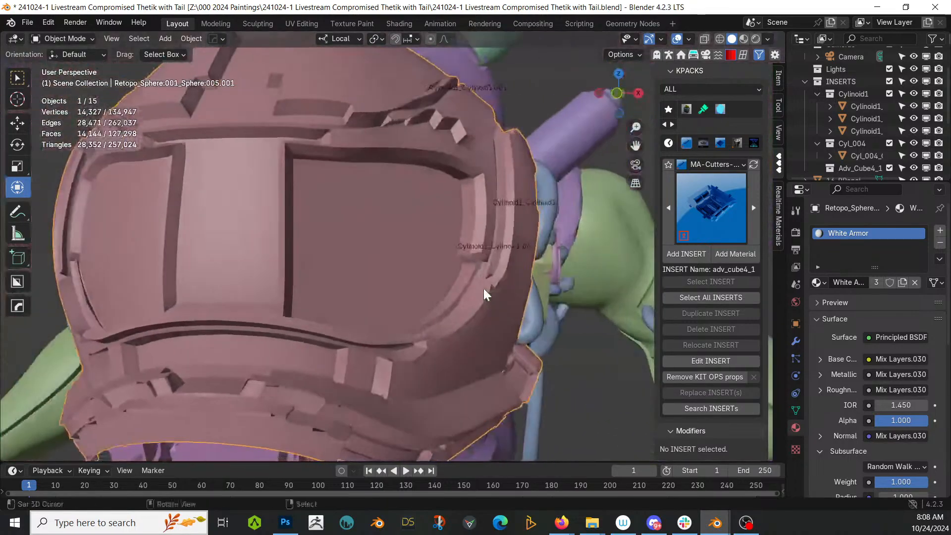
# Apply the sy-glass-frosted material from the KO-Special-Mats KPACK to the head mesh.
pyautogui.press('Tab')
pyautogui.click(723, 164)
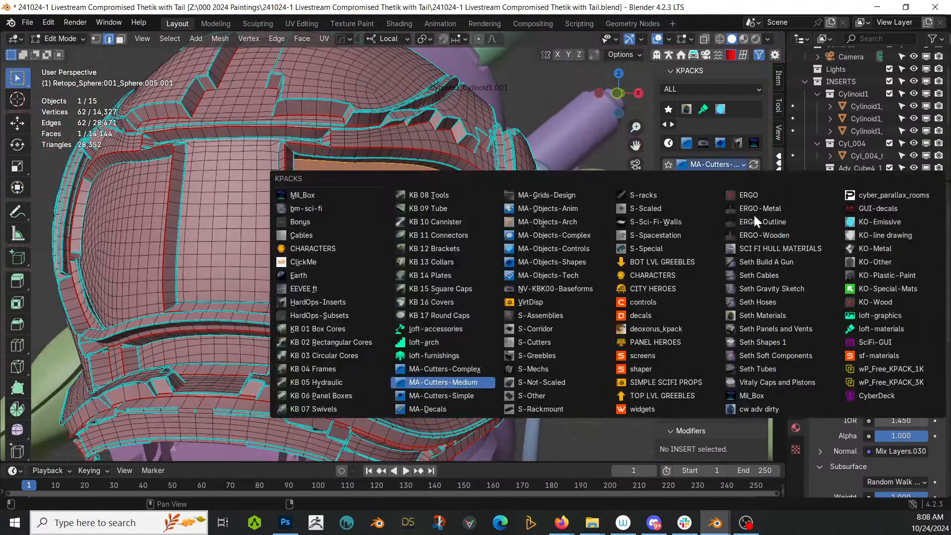
pyautogui.click(881, 289)
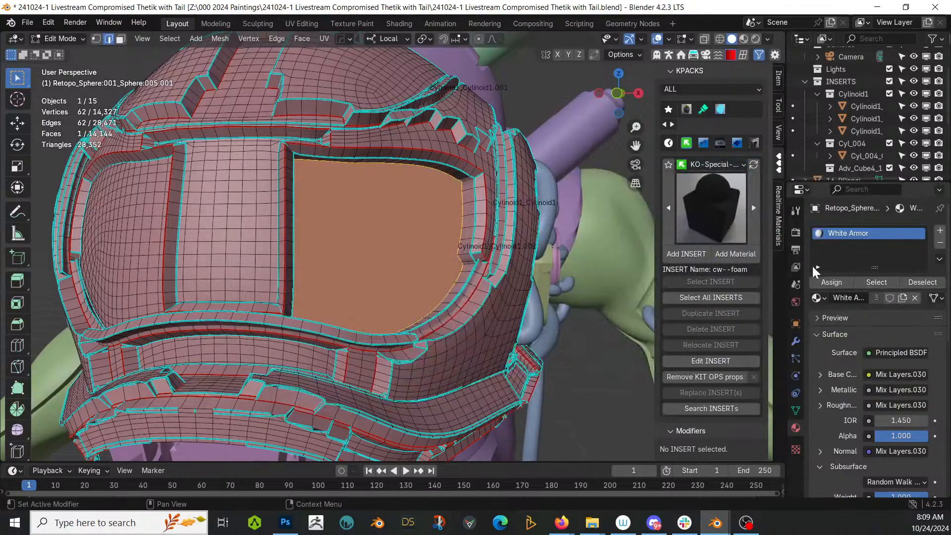
pyautogui.click(713, 210)
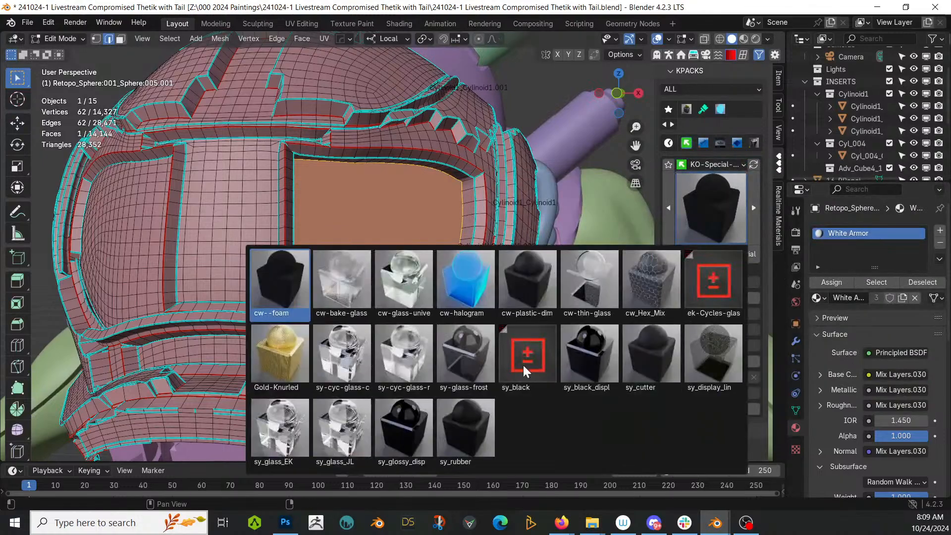
pyautogui.click(461, 349)
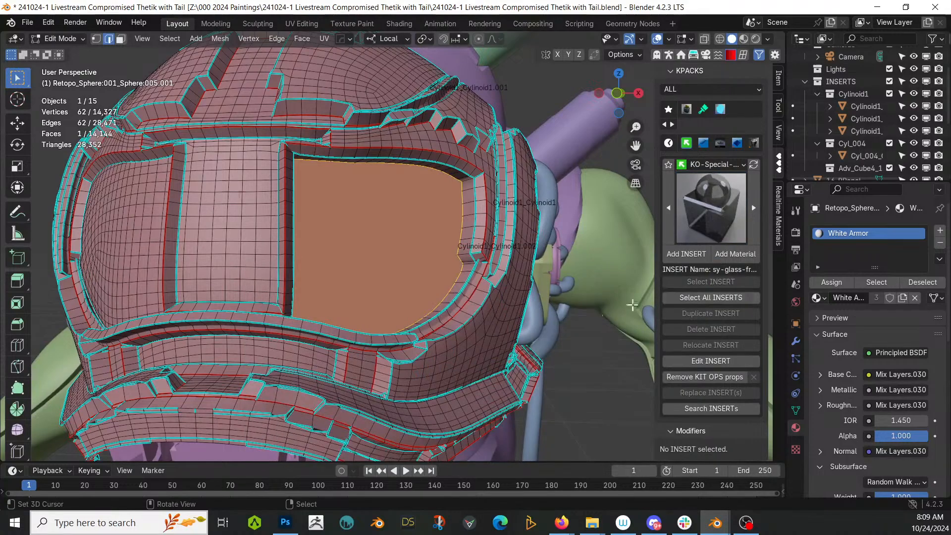
pyautogui.click(730, 252)
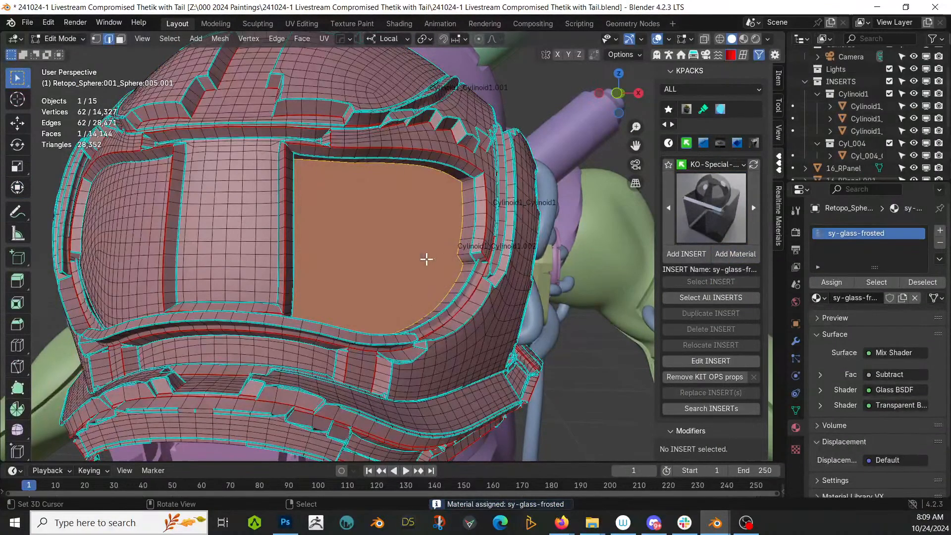
# Hide the two filled faces across the visor opening and select one face of the recessed panel behind them.
pyautogui.hotkey('alt', 'a')
pyautogui.moveTo(391, 255); pyautogui.dragTo(322, 310, button='middle')
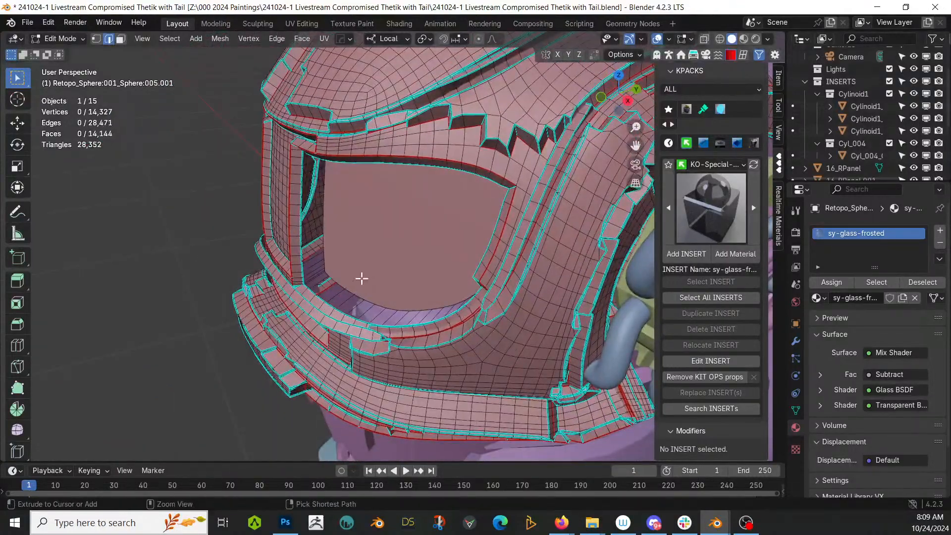
pyautogui.keyDown('ctrl'); pyautogui.click(367, 276); pyautogui.keyUp('ctrl')
pyautogui.press('3')
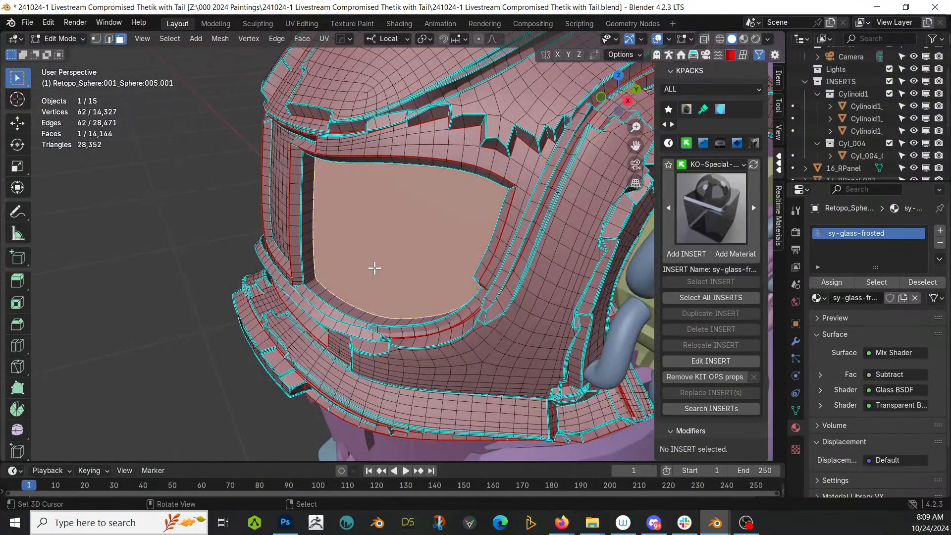
pyautogui.press('h')
pyautogui.hotkey('ctrl', 'z')
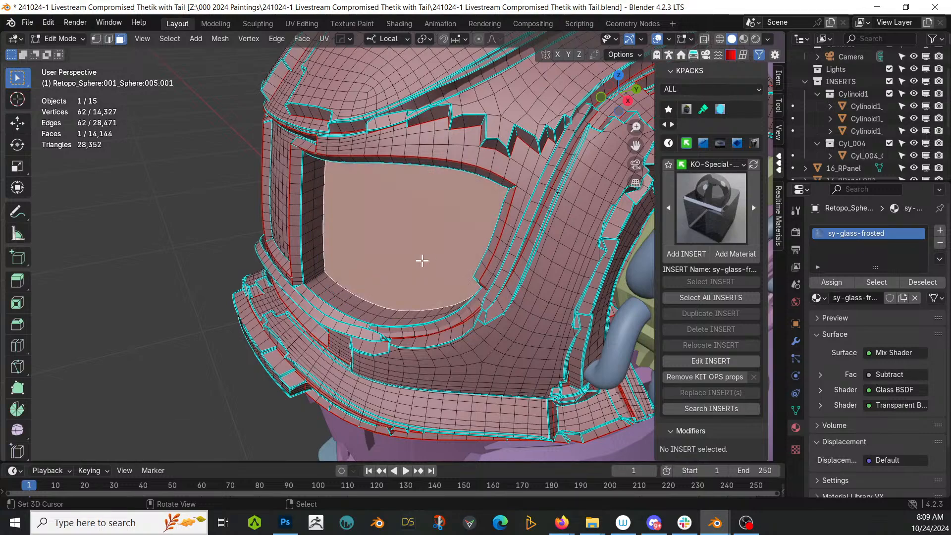
pyautogui.press('h')
pyautogui.click(396, 259)
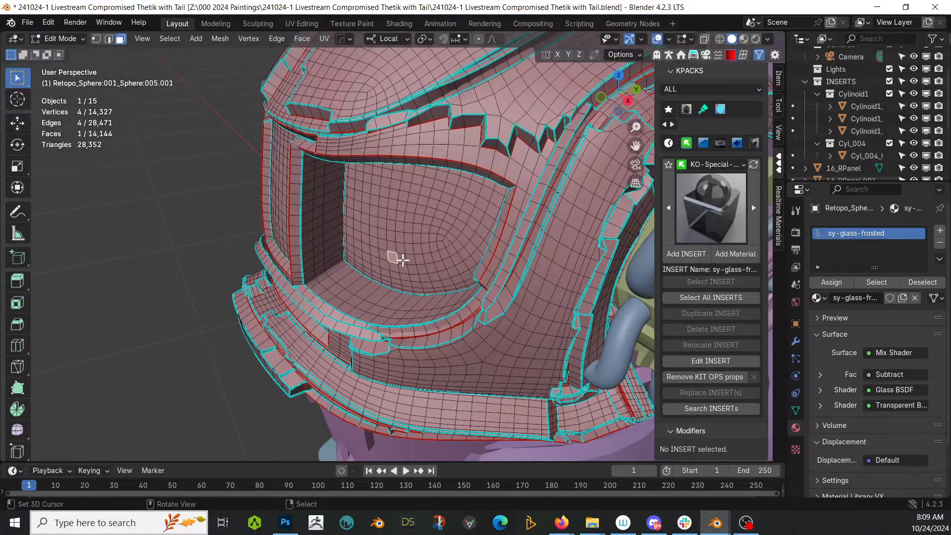
# Set the head mesh's material slot back to White Armor.
pyautogui.press('Tab')
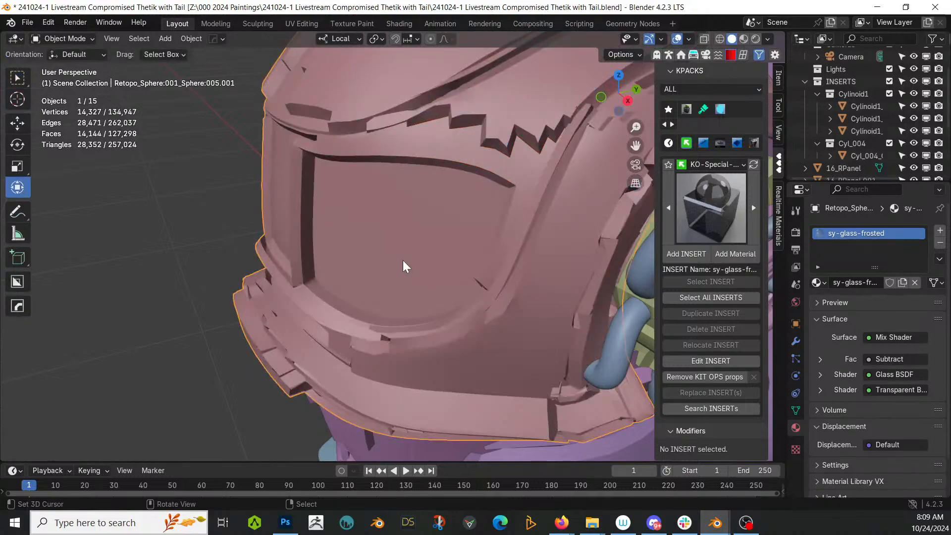
pyautogui.click(825, 282)
pyautogui.write('white')
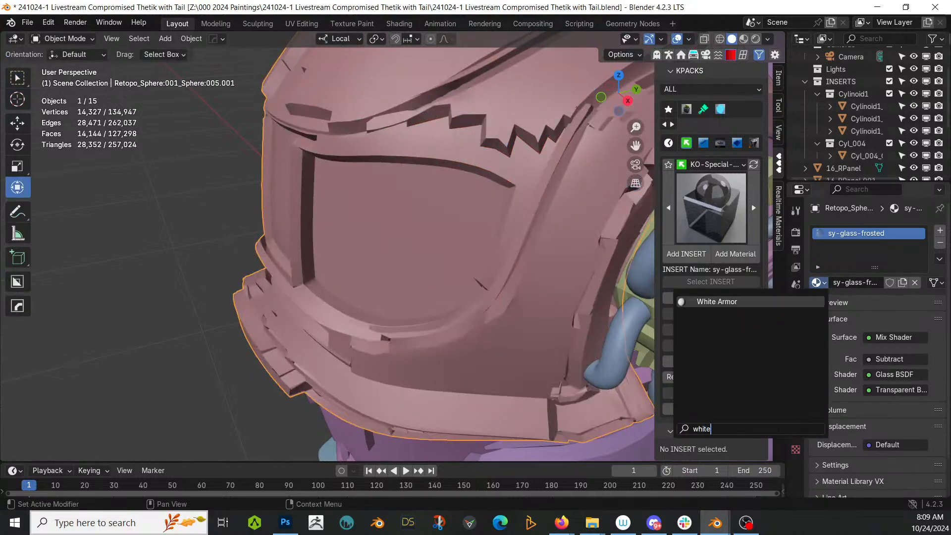
pyautogui.press('Return')
# Select the recessed visor panel up to its sharp edges and give it sy_yellow_5_emmisive from KO-Emissive in a new material slot.
pyautogui.press('Tab')
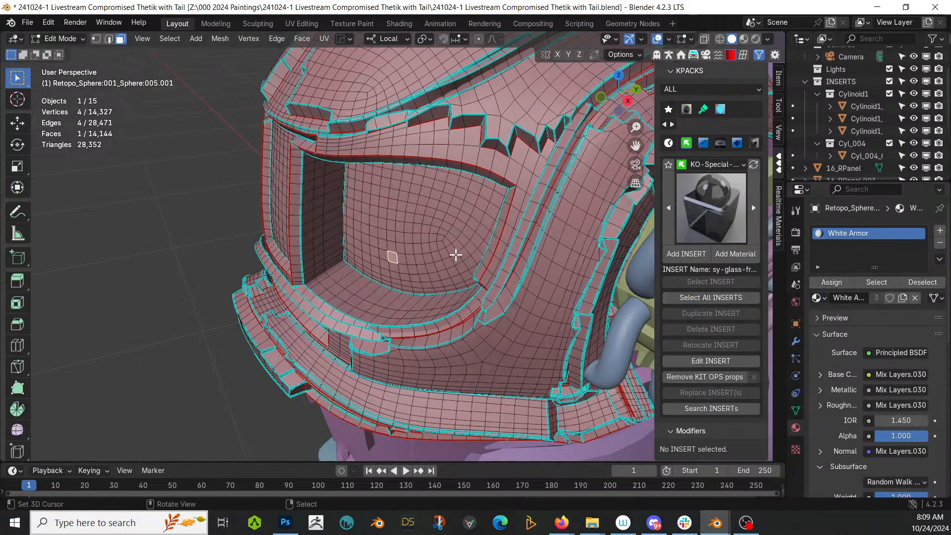
pyautogui.hotkey('ctrl', 'l')
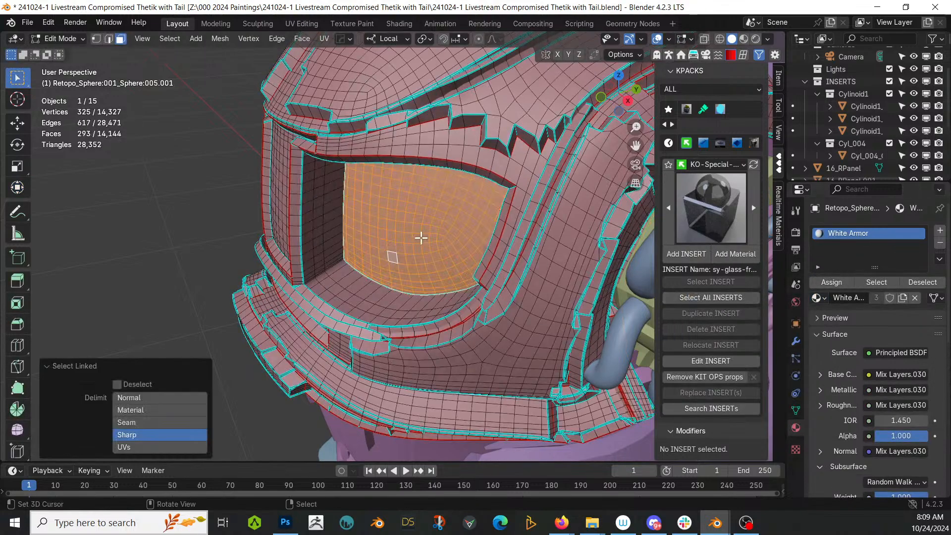
pyautogui.click(940, 231)
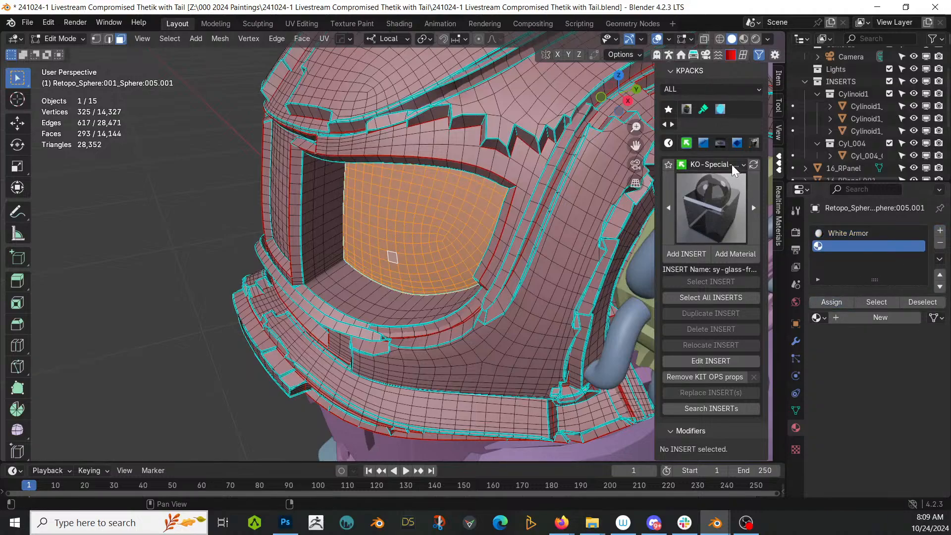
pyautogui.click(720, 109)
pyautogui.click(714, 213)
pyautogui.click(721, 273)
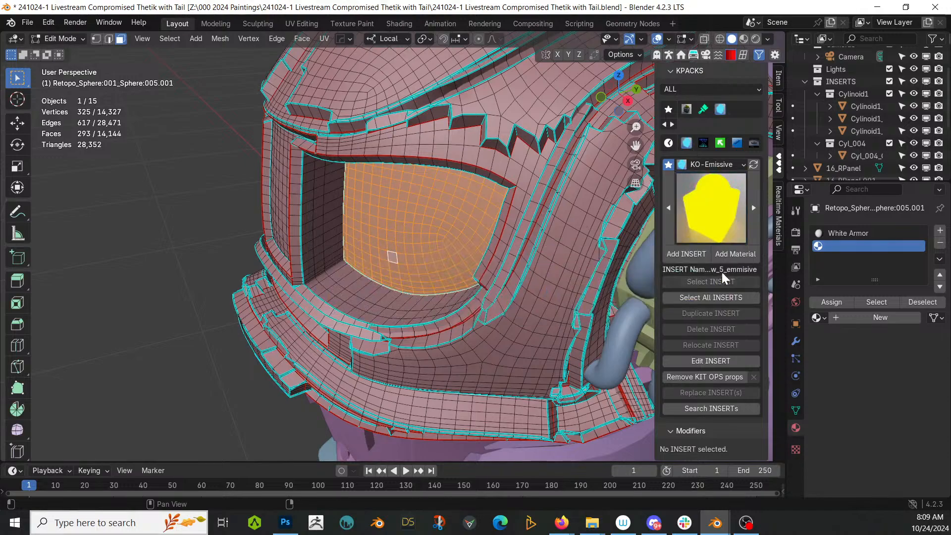
pyautogui.click(726, 256)
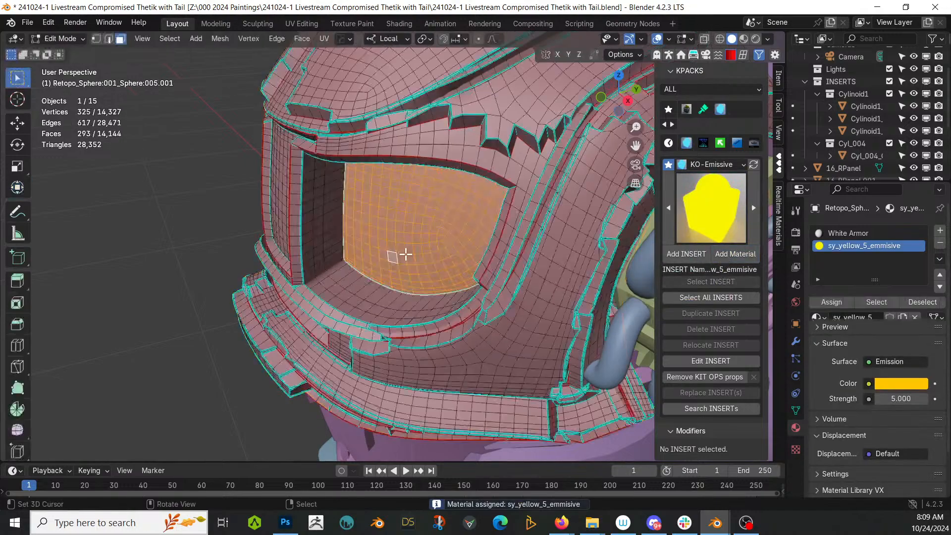
# Reveal the hidden visor faces, select the outermost one, and add a third material slot containing sy-glass-frosted.
pyautogui.hotkey('alt', 'h')
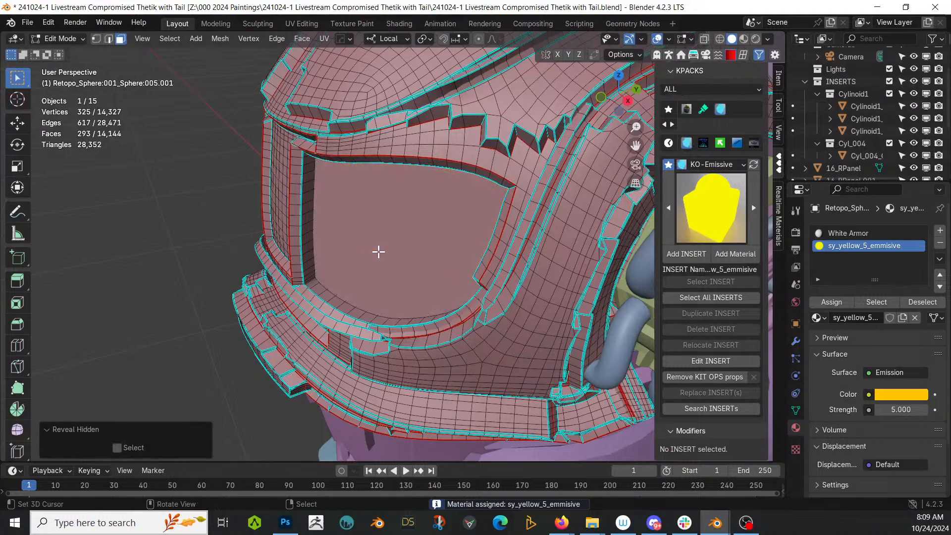
pyautogui.rightClick(375, 253)
pyautogui.click(938, 232)
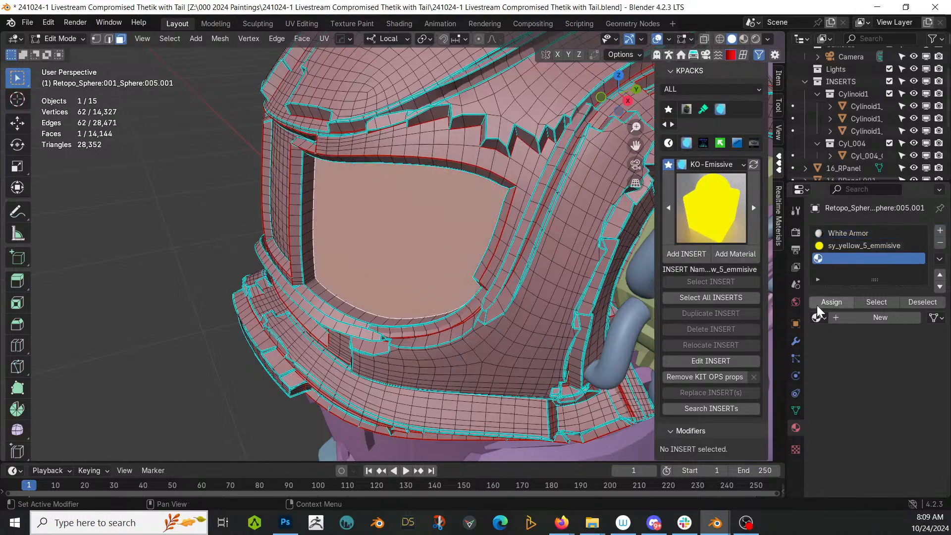
pyautogui.click(817, 317)
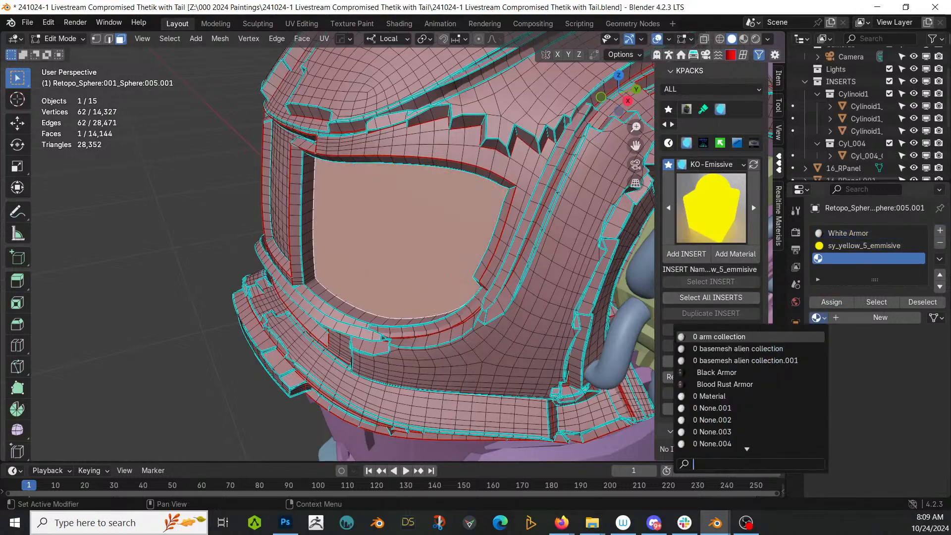
pyautogui.write('glas')
pyautogui.press('Return')
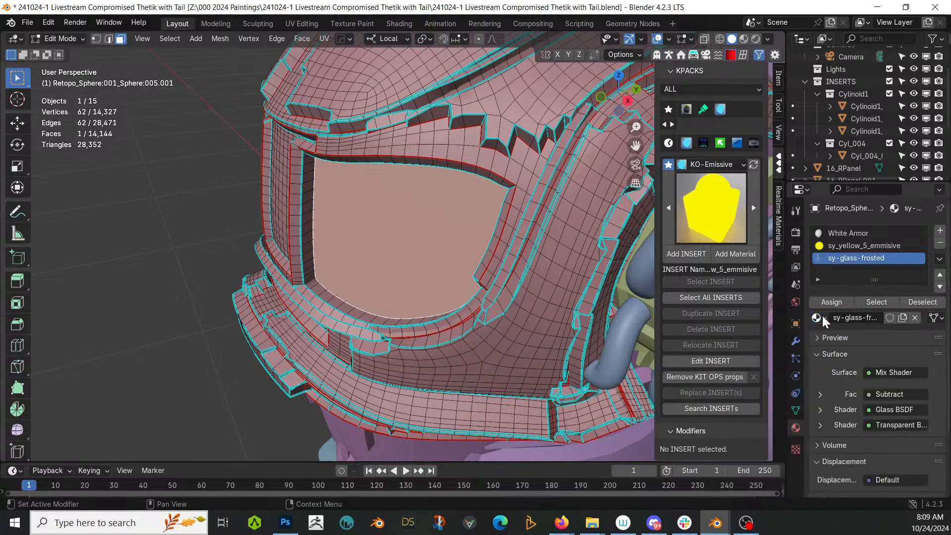
# Hide the outermost visor face and assign sy-glass-frosted to the second filled face behind it.
pyautogui.press('h')
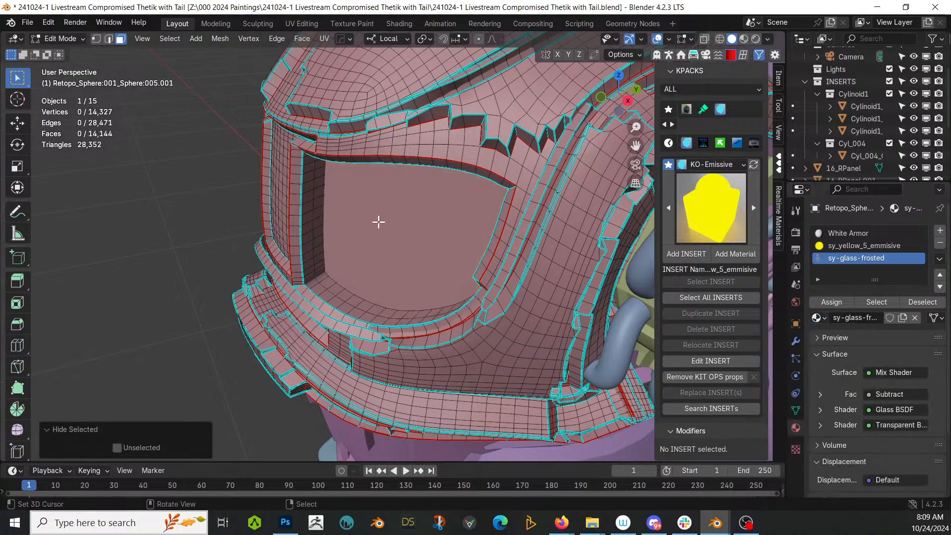
pyautogui.rightClick(378, 227)
pyautogui.click(866, 258)
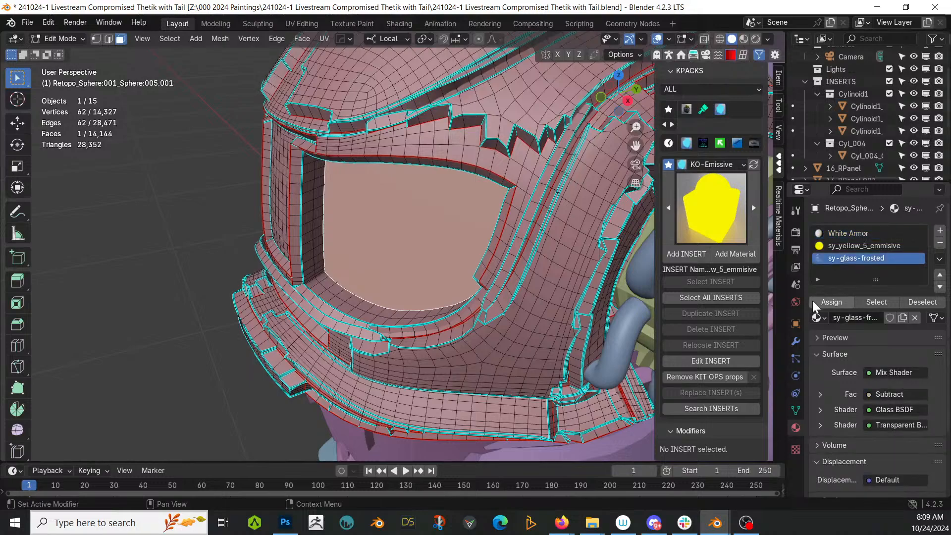
pyautogui.click(820, 301)
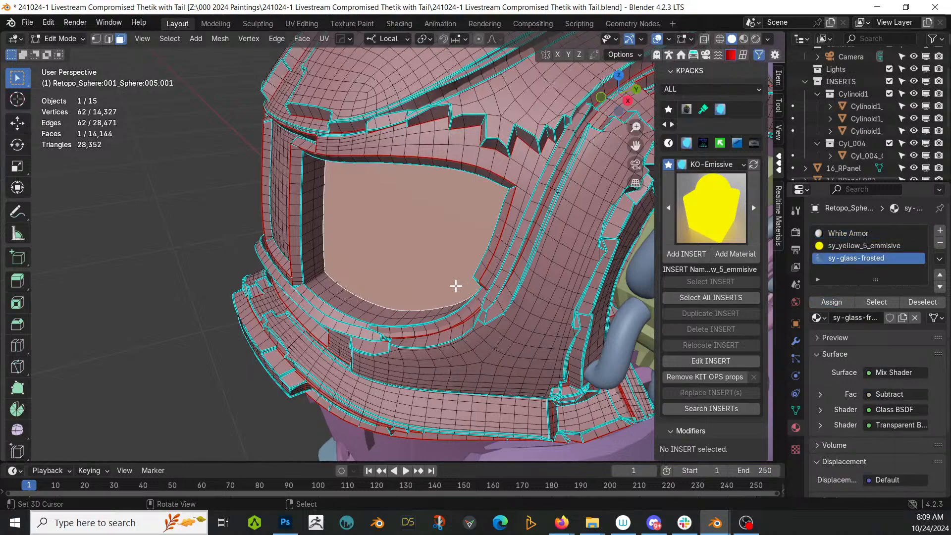
# Clear the selection, return to Object Mode and display the creature in Rendered shading.
pyautogui.hotkey('alt', 'a')
pyautogui.press('Tab')
pyautogui.press('z')
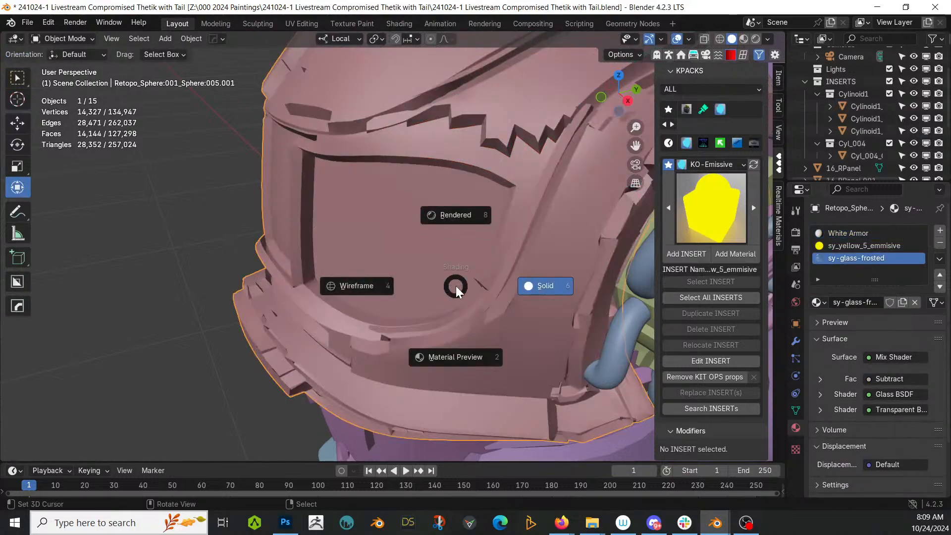
pyautogui.press('8')
pyautogui.moveTo(453, 299)
pyautogui.mouseDown(button='middle')
pyautogui.moveTo(506, 296)
pyautogui.moveTo(595, 247)
pyautogui.moveTo(484, 288)
pyautogui.mouseUp(button='middle')
pyautogui.scroll(-2, 470, 285)
# Mirror the head mesh across its local X axis with a Mirror modifier and save the file.
pyautogui.hotkey('alt', 'x')
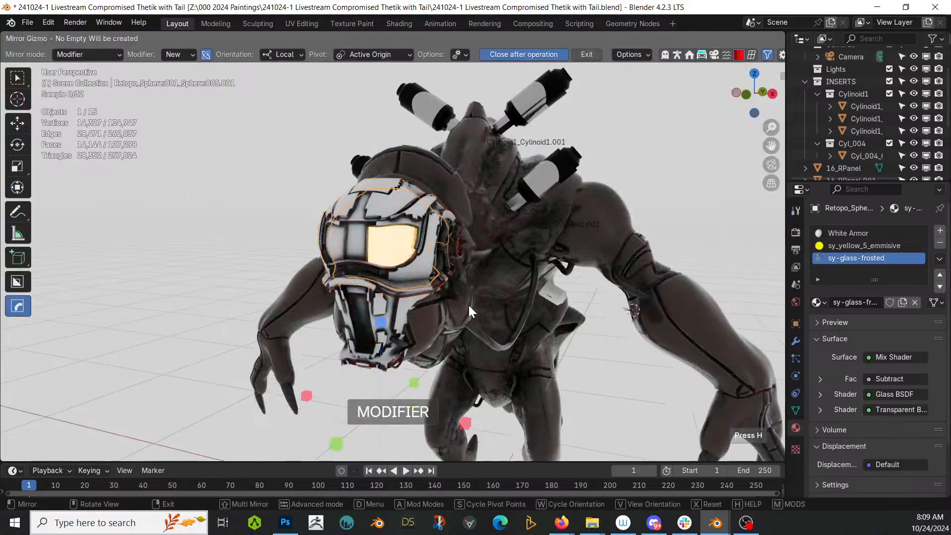
pyautogui.scroll(-2, 469, 307)
pyautogui.rightClick(468, 372)
pyautogui.moveTo(468, 373); pyautogui.dragTo(519, 343, button='middle')
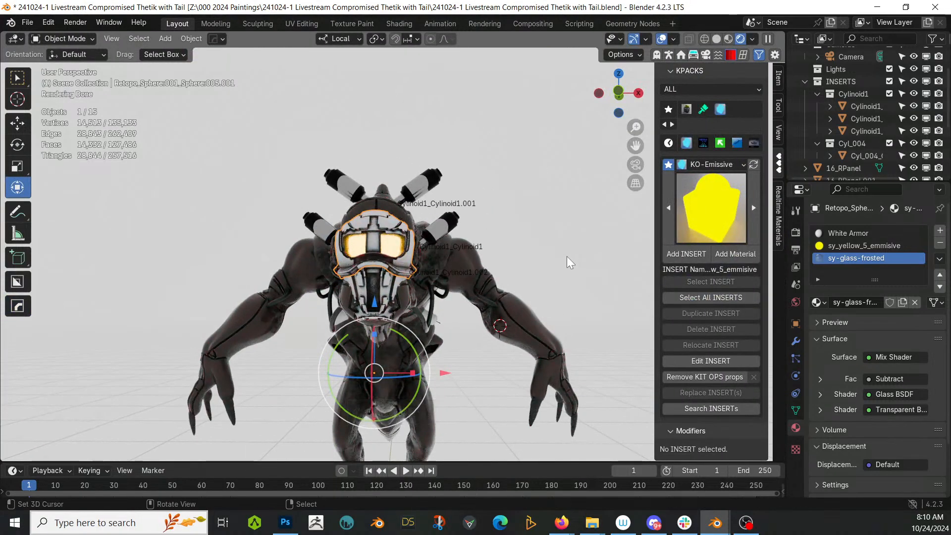
pyautogui.hotkey('ctrl', 's')
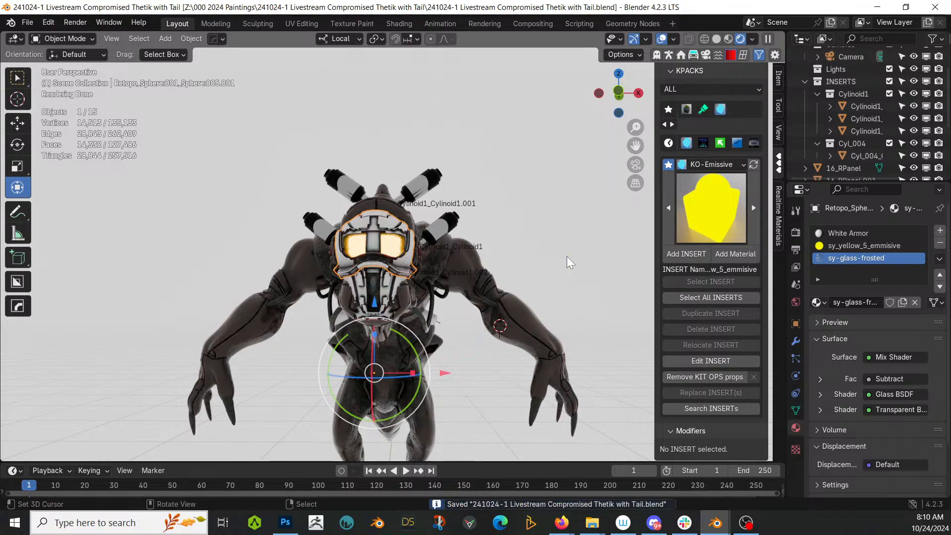
# Select all objects, convert them to meshes, and join the creature's parts into a single object.
pyautogui.moveTo(581, 253); pyautogui.dragTo(576, 327, button='middle')
pyautogui.scroll(3, 490, 317)
pyautogui.keyDown('shift'); pyautogui.moveTo(465, 337); pyautogui.dragTo(586, 303, button='middle'); pyautogui.keyUp('shift')
pyautogui.scroll(-2, 586, 303)
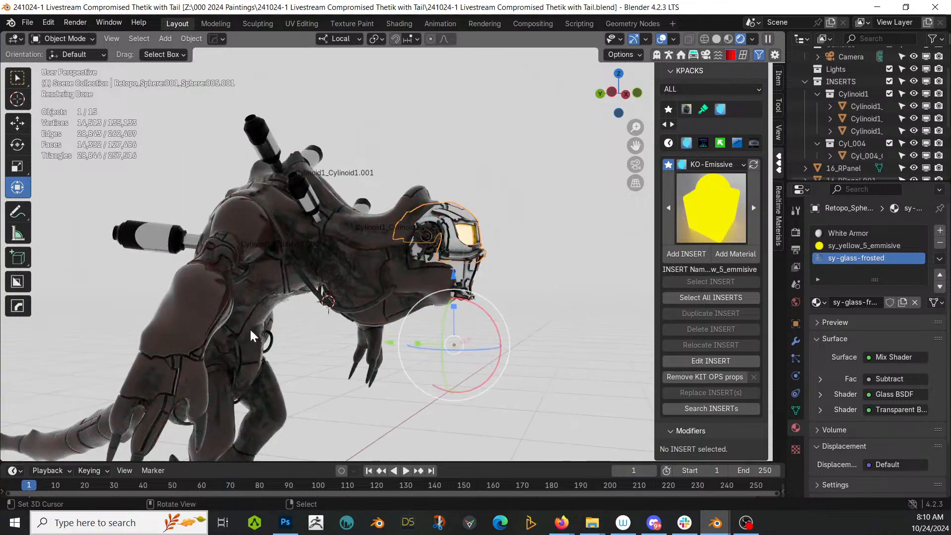
pyautogui.press('a')
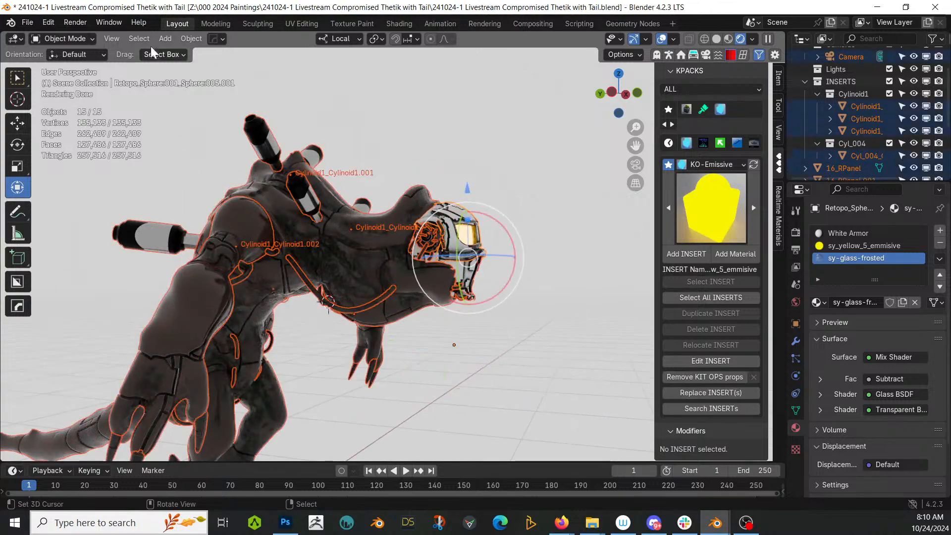
pyautogui.click(190, 39)
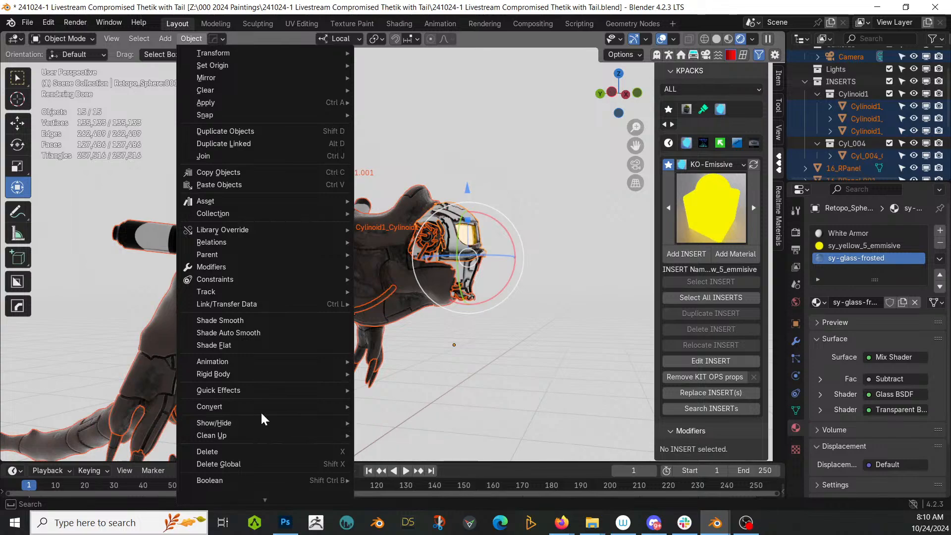
pyautogui.moveTo(261, 409)
pyautogui.click(390, 407)
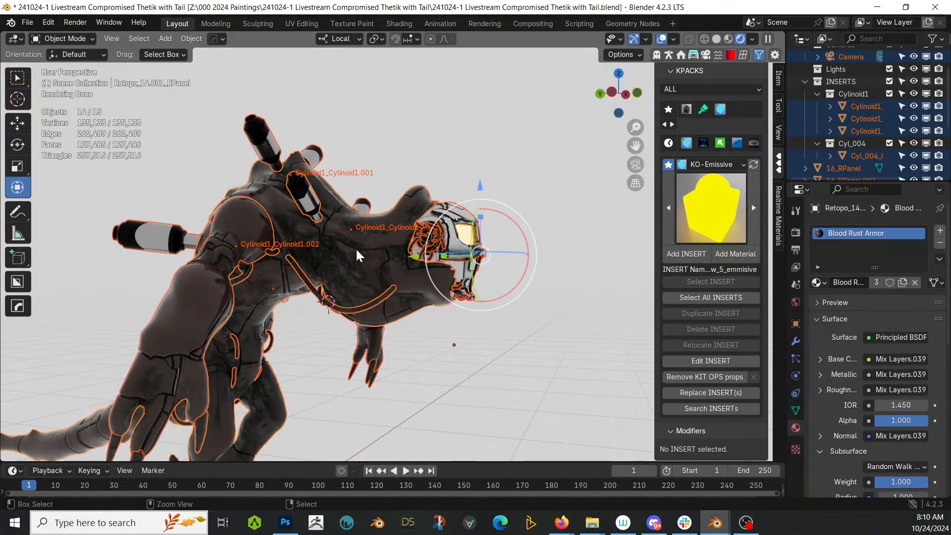
pyautogui.hotkey('ctrl', 'j')
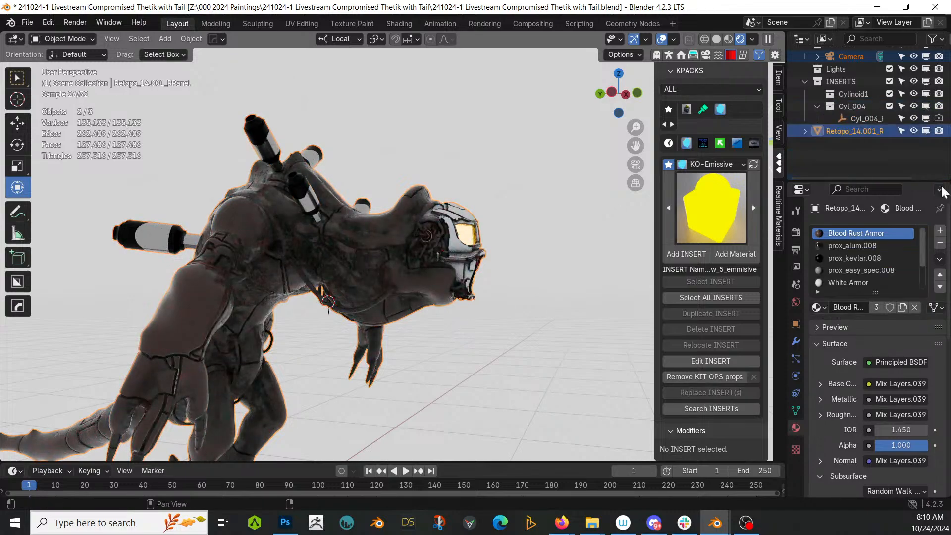
# Remove the unused material slots from the joined creature mesh and make the prox_alum.008 slot active.
pyautogui.click(940, 258)
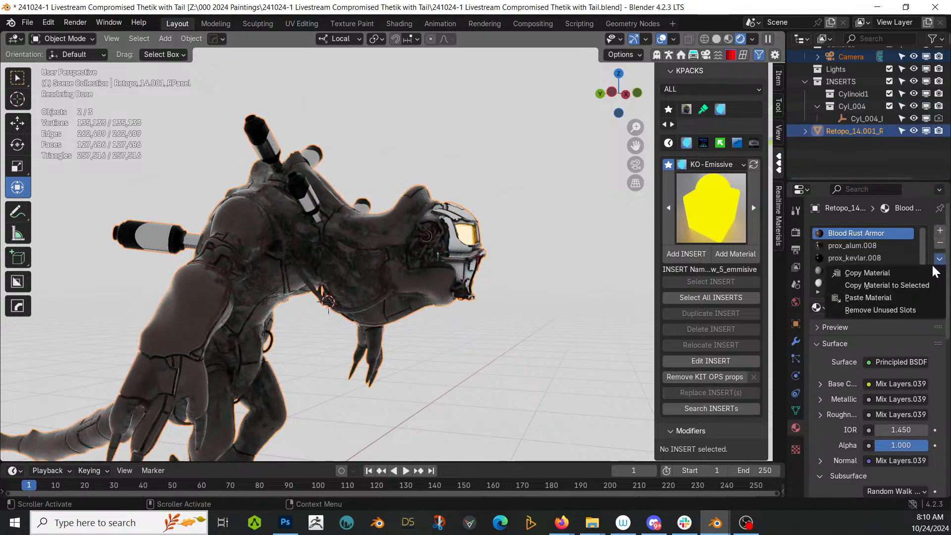
pyautogui.click(902, 310)
pyautogui.moveTo(429, 300); pyautogui.dragTo(326, 248, button='middle')
pyautogui.scroll(4, 377, 264)
pyautogui.scroll(2, 325, 248)
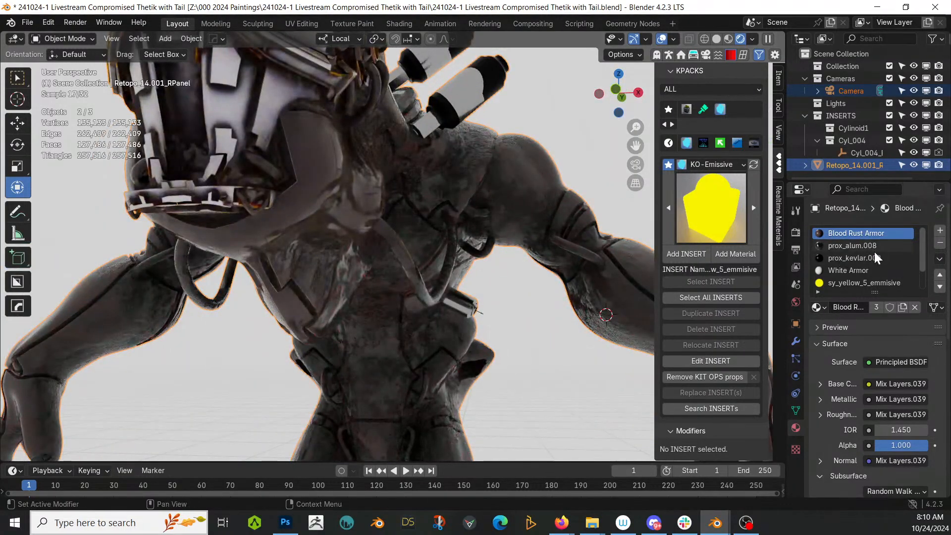
pyautogui.click(857, 245)
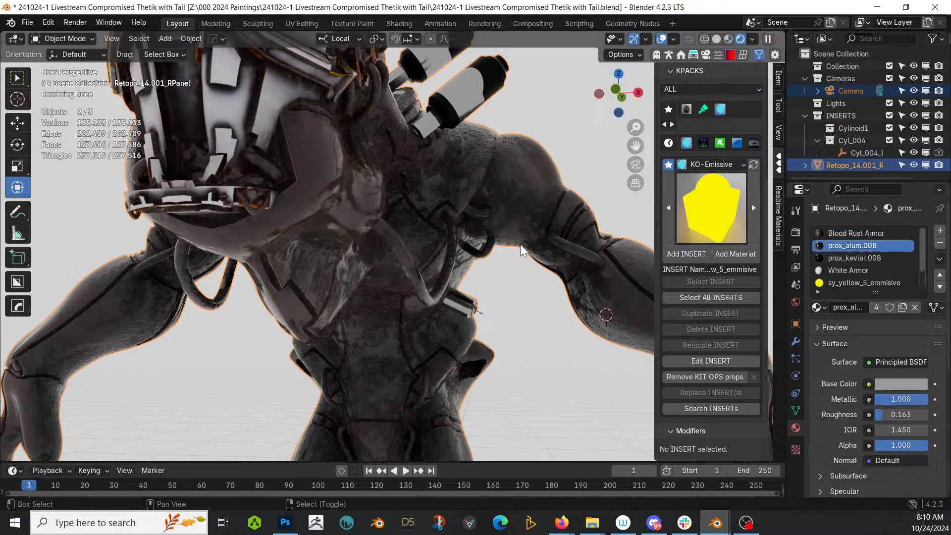
# Replace the prox_alum.008 material in the creature's active slot with Black Armor.
pyautogui.moveTo(521, 242); pyautogui.dragTo(489, 322, button='middle')
pyautogui.click(816, 307)
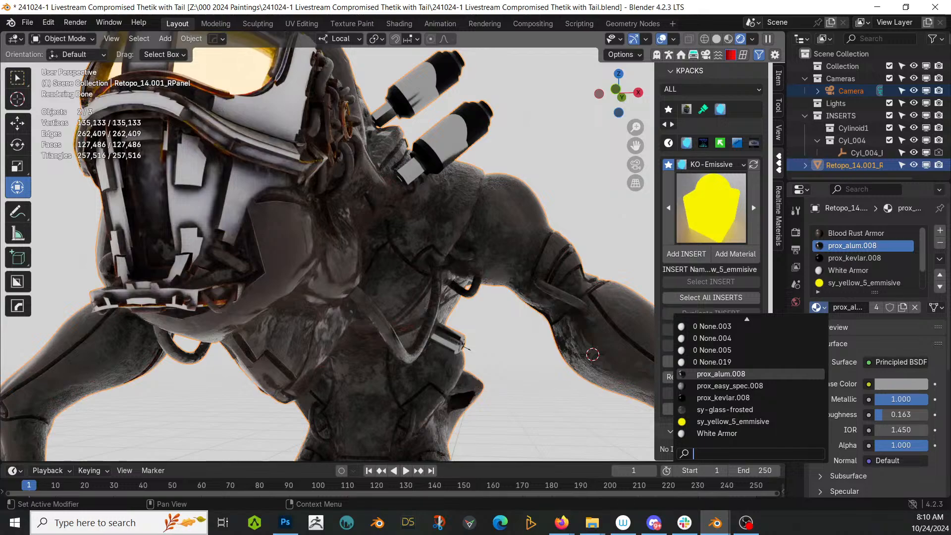
pyautogui.write('blac')
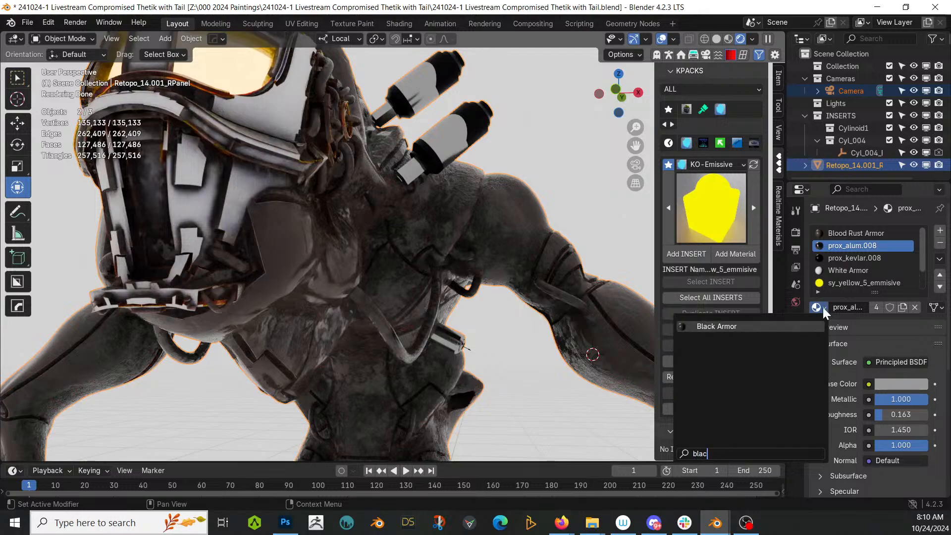
pyautogui.press('Return')
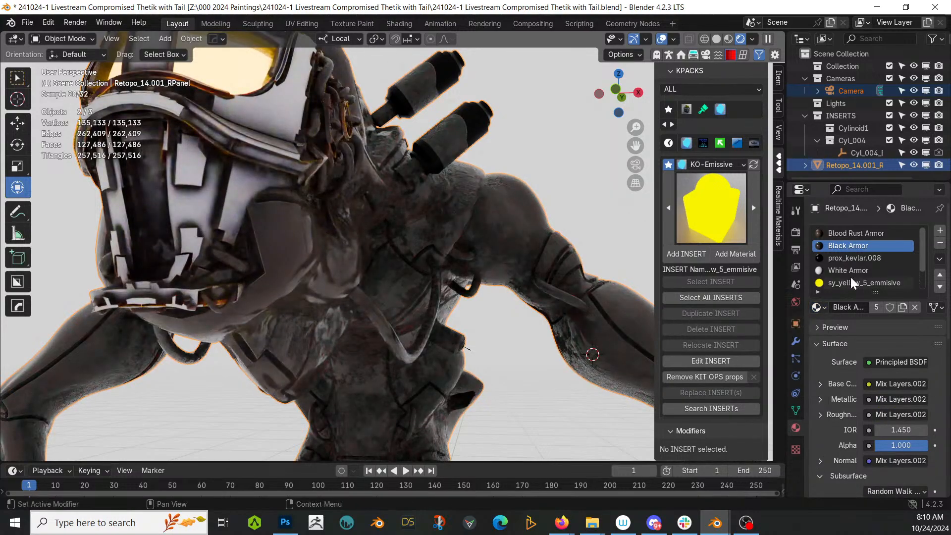
# Replace the material in the prox_kevlar.008 slot with Blood Rust Armor and save the file.
pyautogui.click(860, 258)
pyautogui.click(819, 307)
pyautogui.write('red')
pyautogui.press('BackSpace')
pyautogui.press('BackSpace')
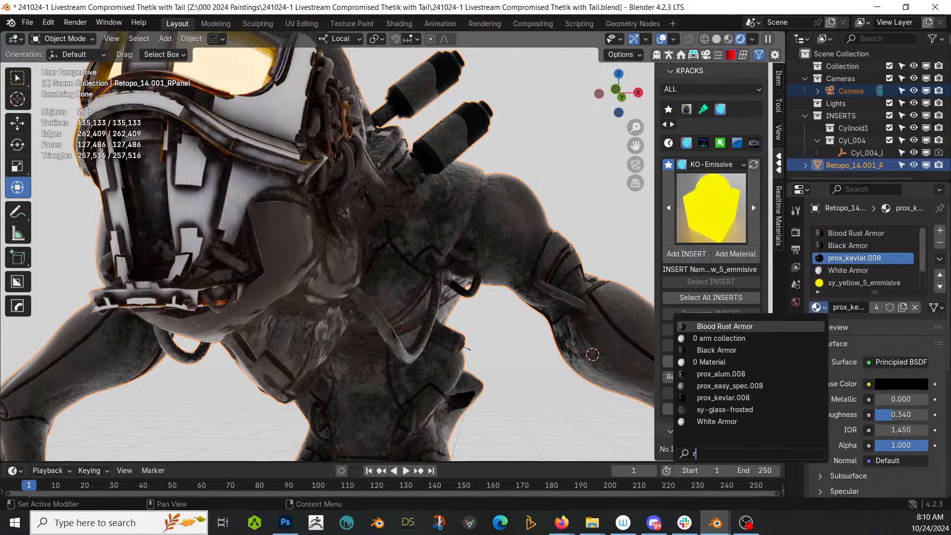
pyautogui.write('ust')
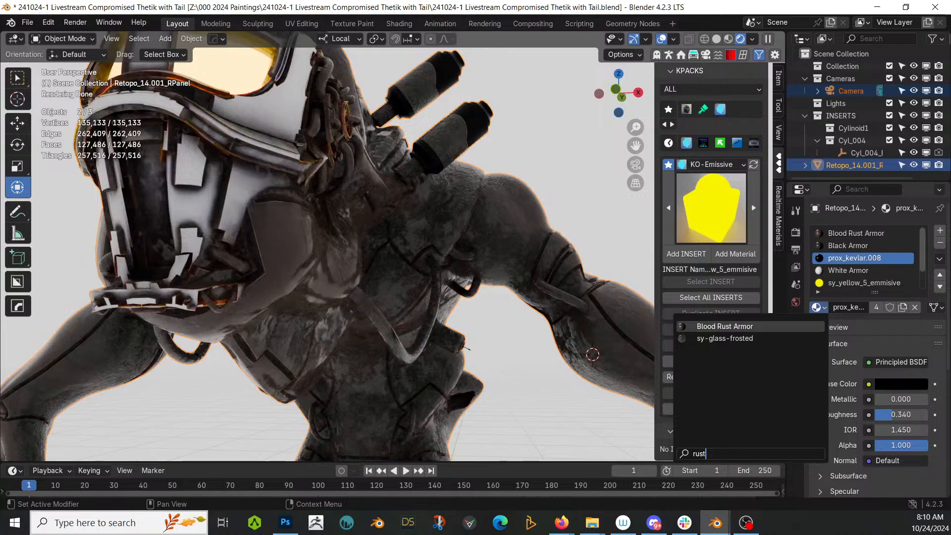
pyautogui.click(741, 325)
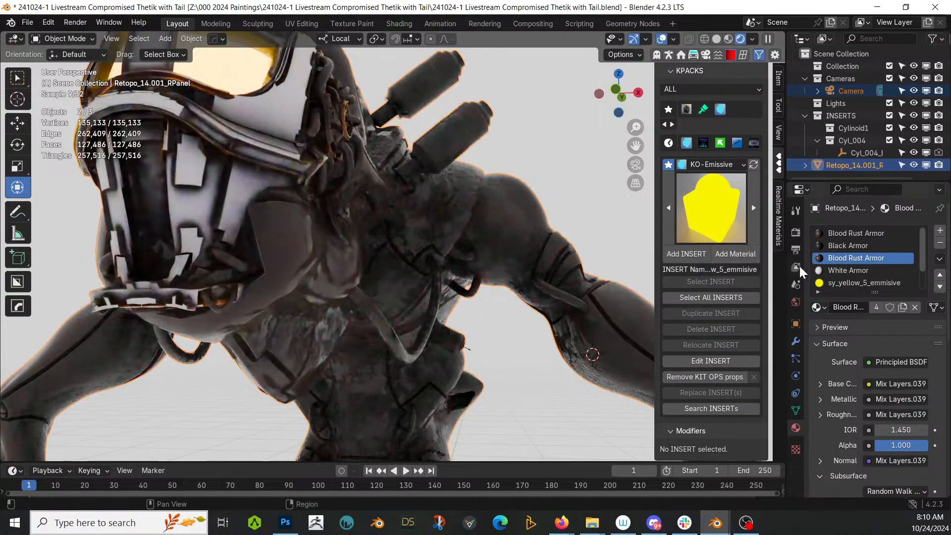
pyautogui.scroll(-2, 887, 259)
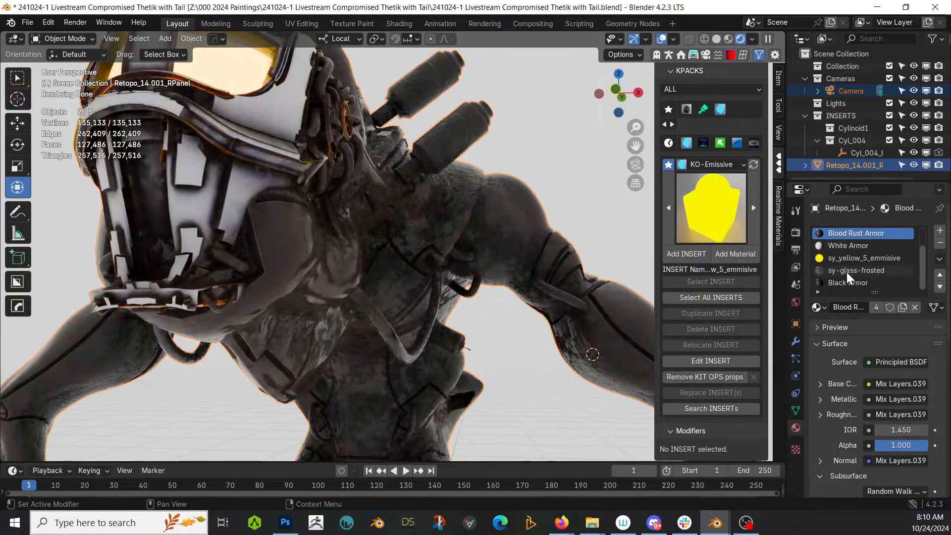
pyautogui.scroll(2, 846, 272)
pyautogui.moveTo(446, 392); pyautogui.dragTo(391, 295, button='middle')
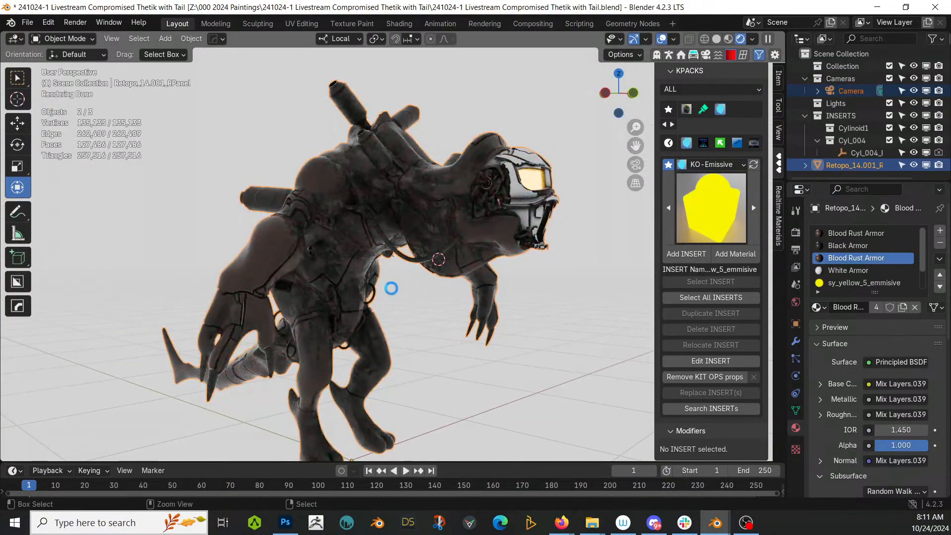
pyautogui.hotkey('ctrl', 's')
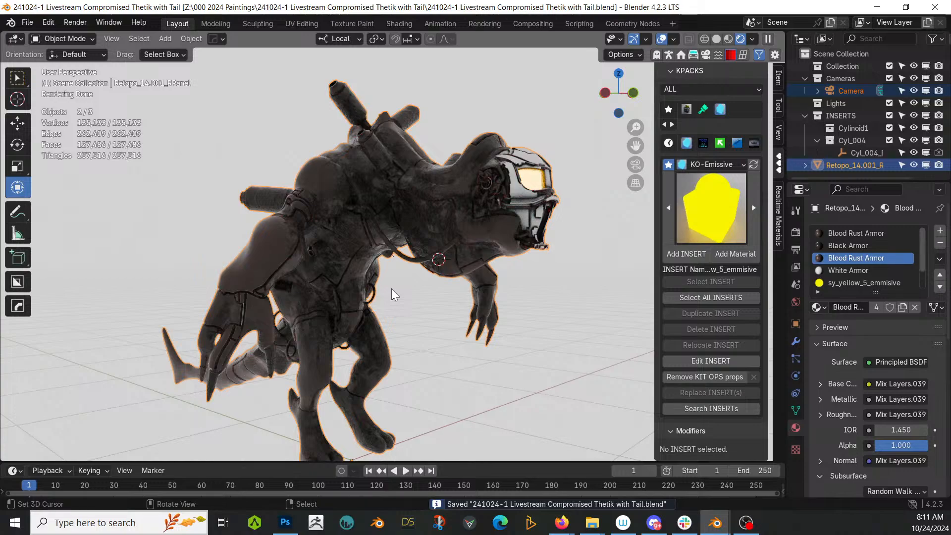
# Switch to Solid shading, merge all of the creature's vertices by distance in Edit Mode, and return to Object Mode.
pyautogui.scroll(-2, 376, 295)
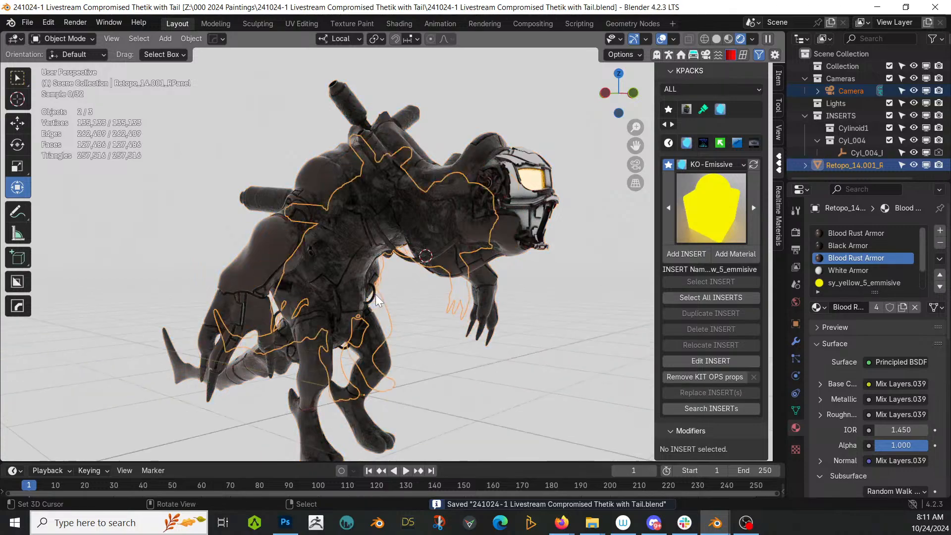
pyautogui.press('z')
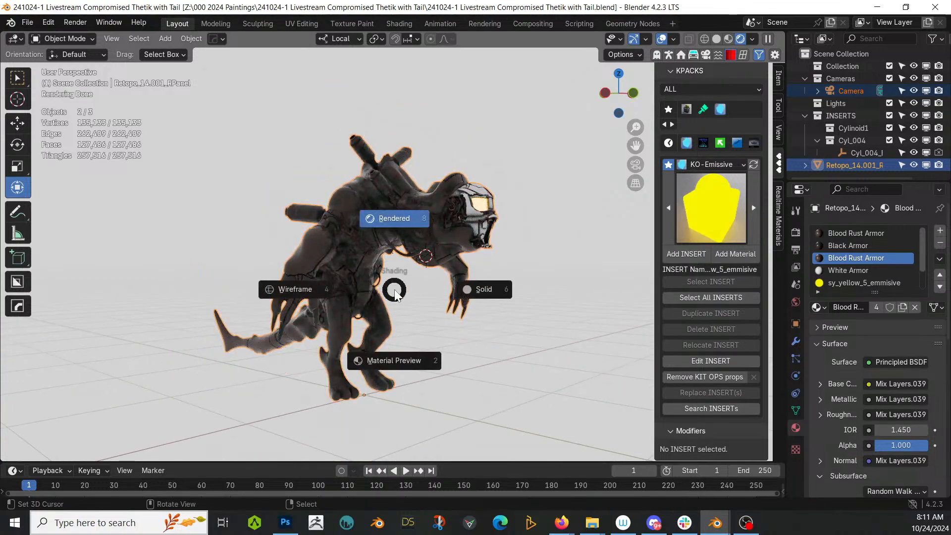
pyautogui.press('6')
pyautogui.press('Tab')
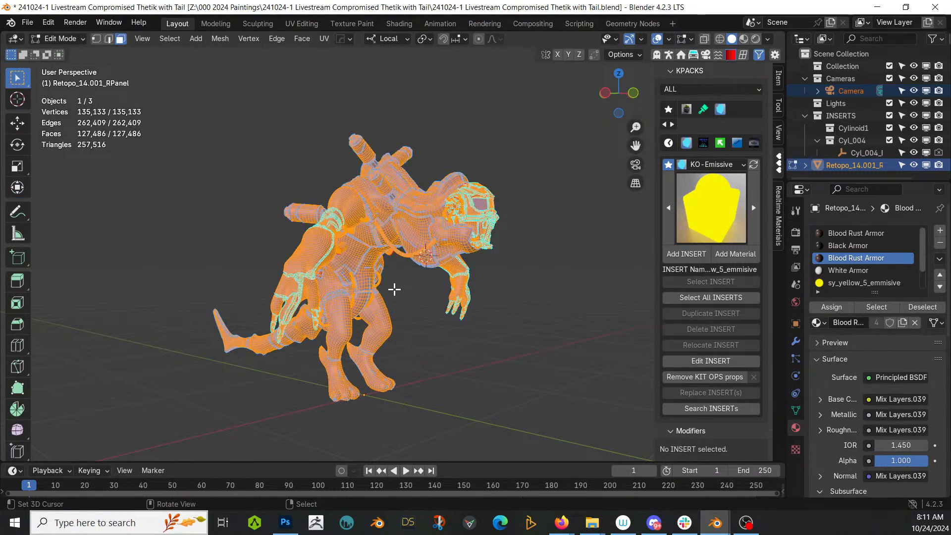
pyautogui.press('m')
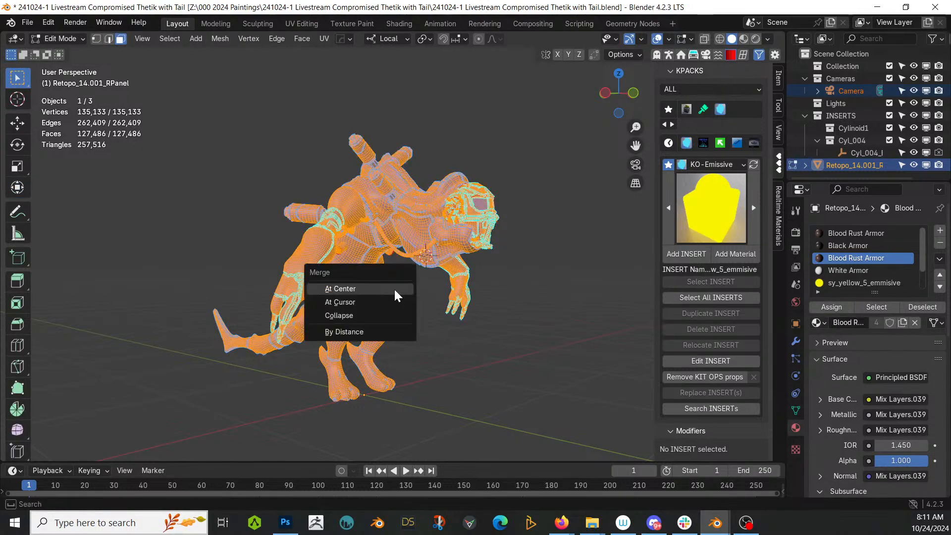
pyautogui.click(375, 344)
pyautogui.scroll(3, 374, 340)
pyautogui.press('Tab')
pyautogui.moveTo(373, 339); pyautogui.dragTo(256, 337, button='middle')
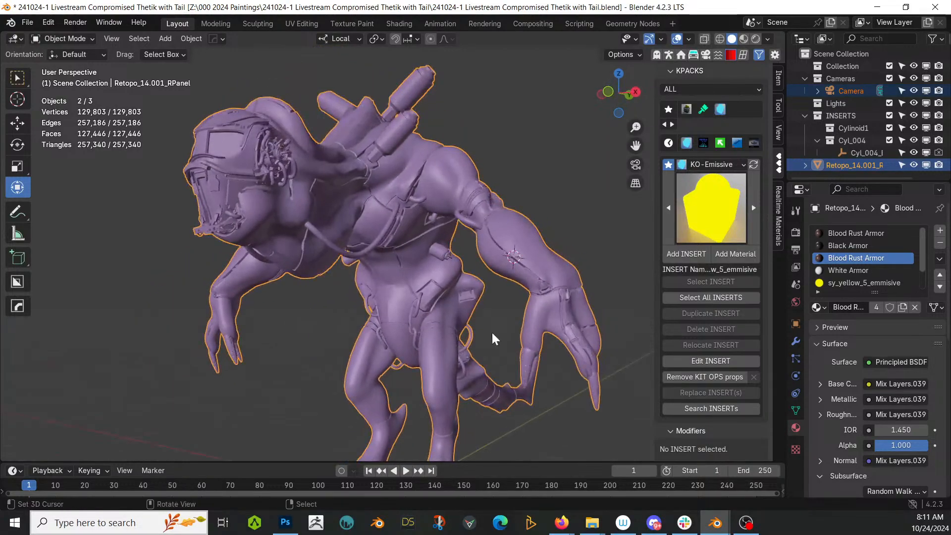
# Add a Decimate modifier with a ratio of 0.99 to the creature, apply it, and save the file.
pyautogui.click(793, 340)
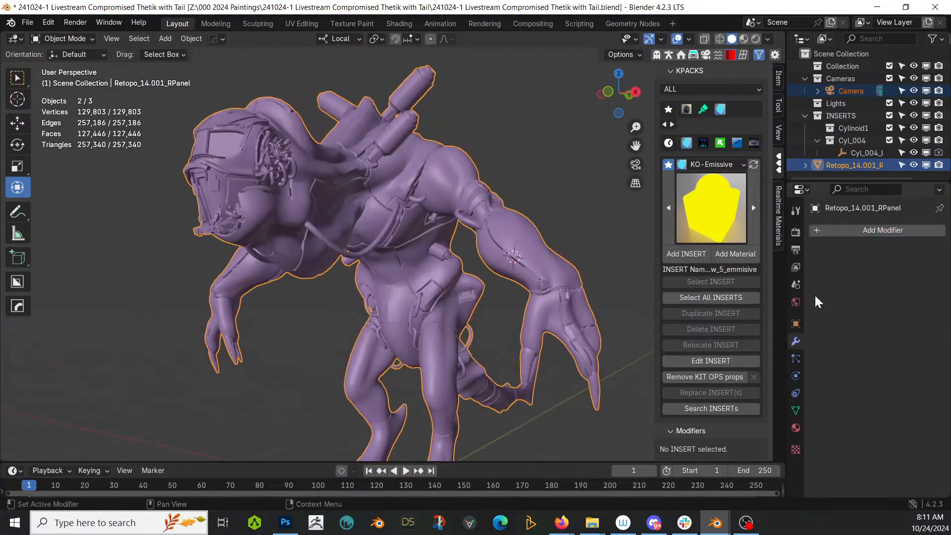
pyautogui.click(860, 233)
pyautogui.moveTo(813, 275)
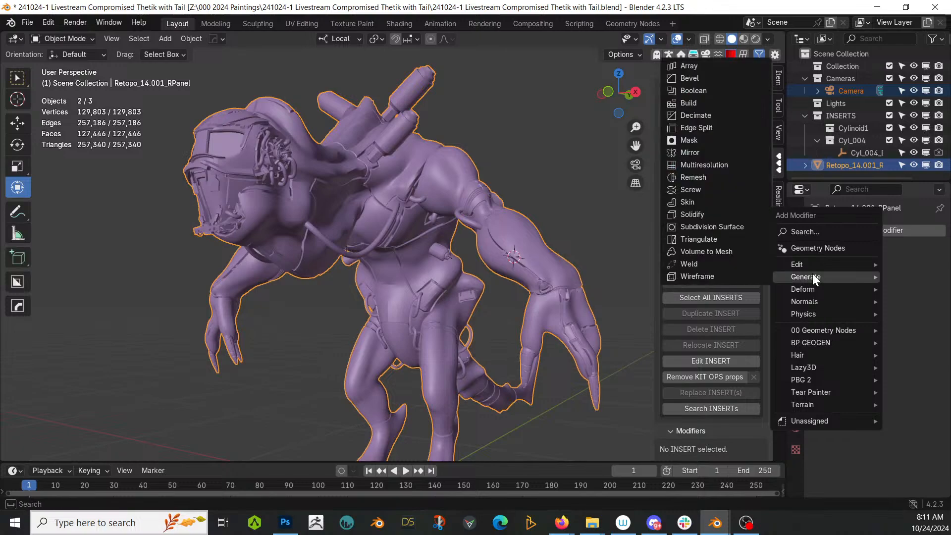
pyautogui.click(704, 115)
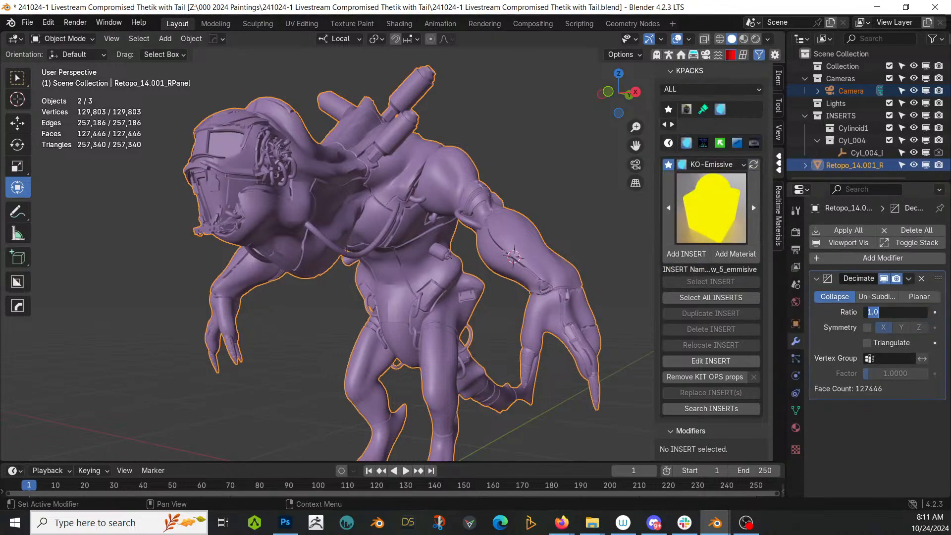
pyautogui.write('.99')
pyautogui.press('Return')
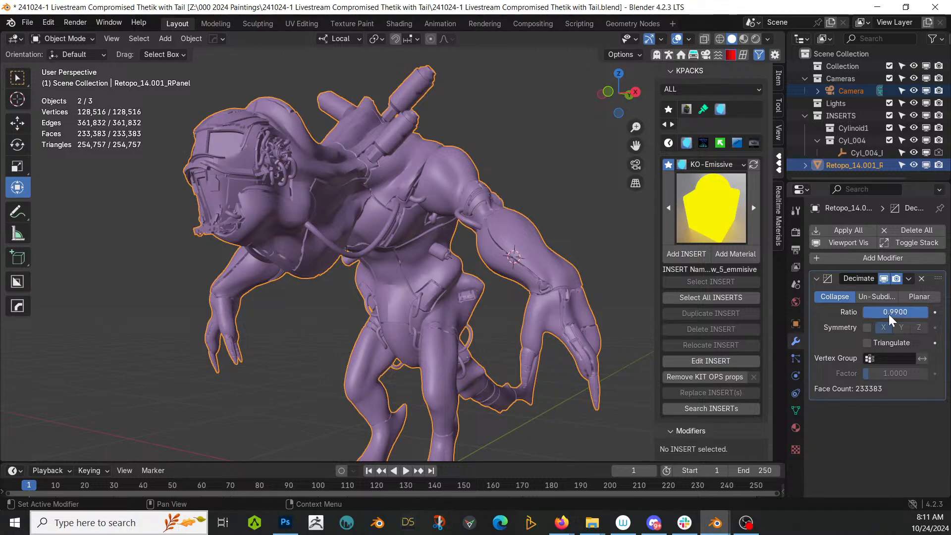
pyautogui.moveTo(324, 316); pyautogui.dragTo(445, 317, button='middle')
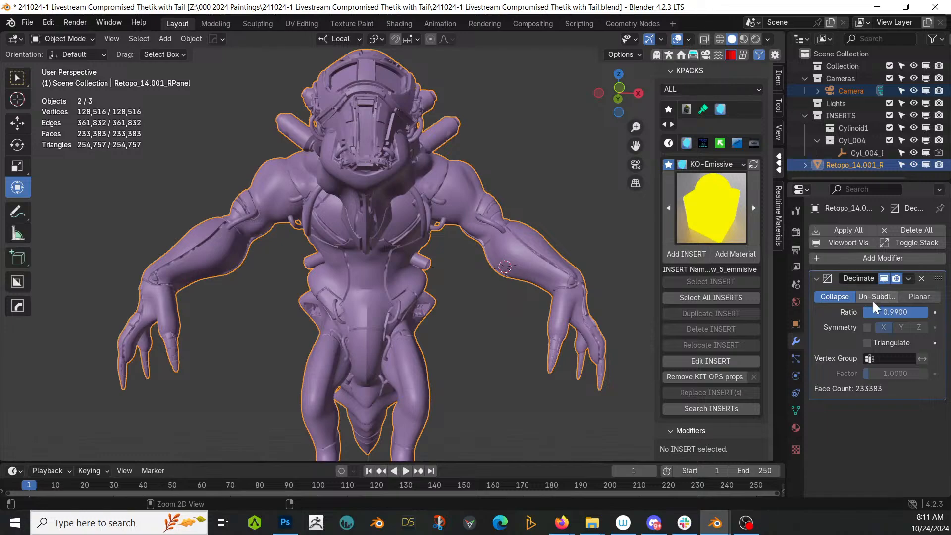
pyautogui.hotkey('ctrl', 'a')
pyautogui.hotkey('ctrl', 's')
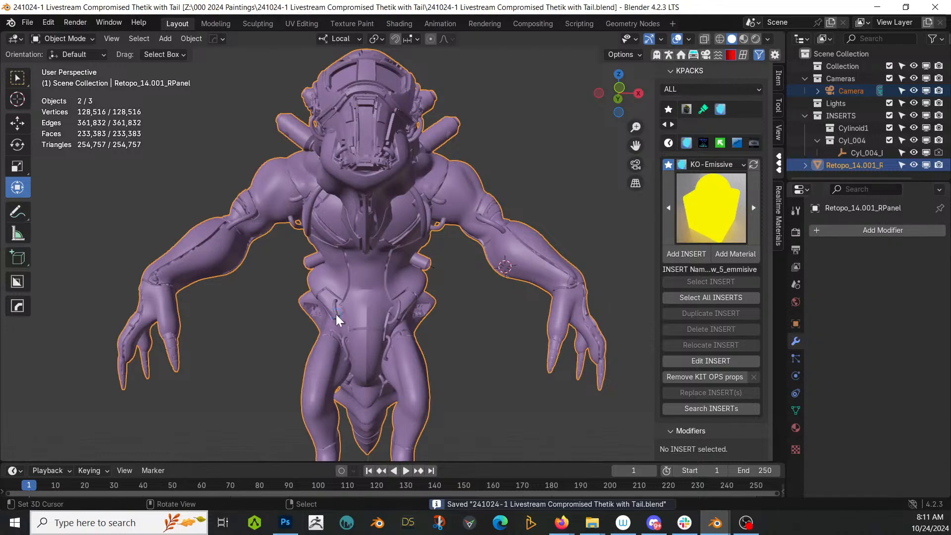
# Display the whole creature in Rendered shading to check its materials after the decimation.
pyautogui.press('z')
pyautogui.press('8')
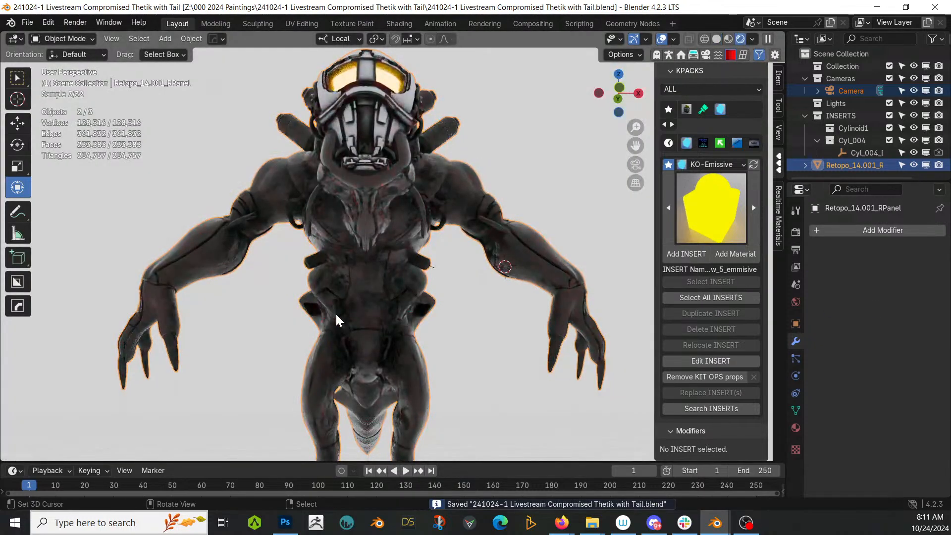
pyautogui.scroll(-3, 336, 321)
pyautogui.moveTo(335, 307)
pyautogui.mouseDown(button='middle')
pyautogui.moveTo(454, 333)
pyautogui.moveTo(486, 359)
pyautogui.moveTo(314, 293)
pyautogui.moveTo(319, 307)
pyautogui.mouseUp(button='middle')
# Export the scene as a Wavefront OBJ named "241024-1 Livestream Compromised Thetik with Tail for Rigging.obj".
pyautogui.click(27, 23)
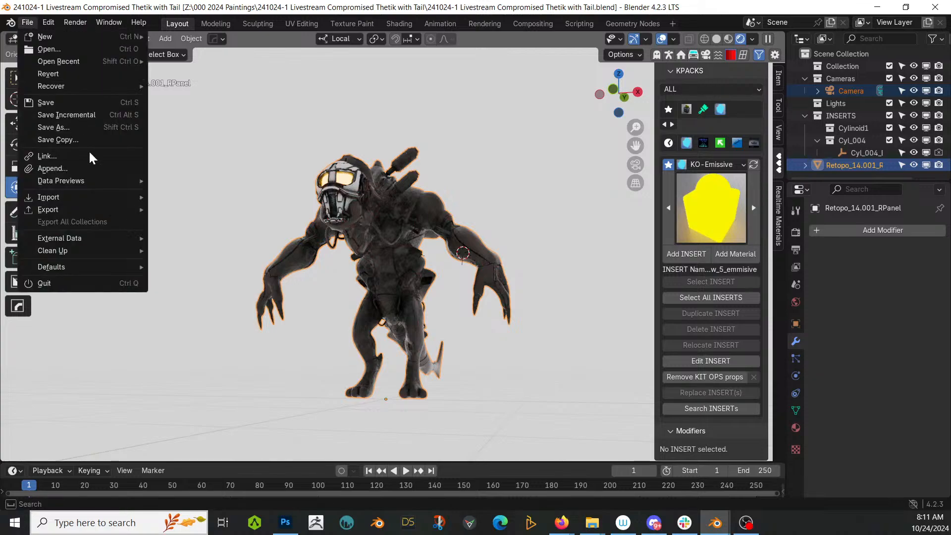
pyautogui.moveTo(99, 212)
pyautogui.click(232, 270)
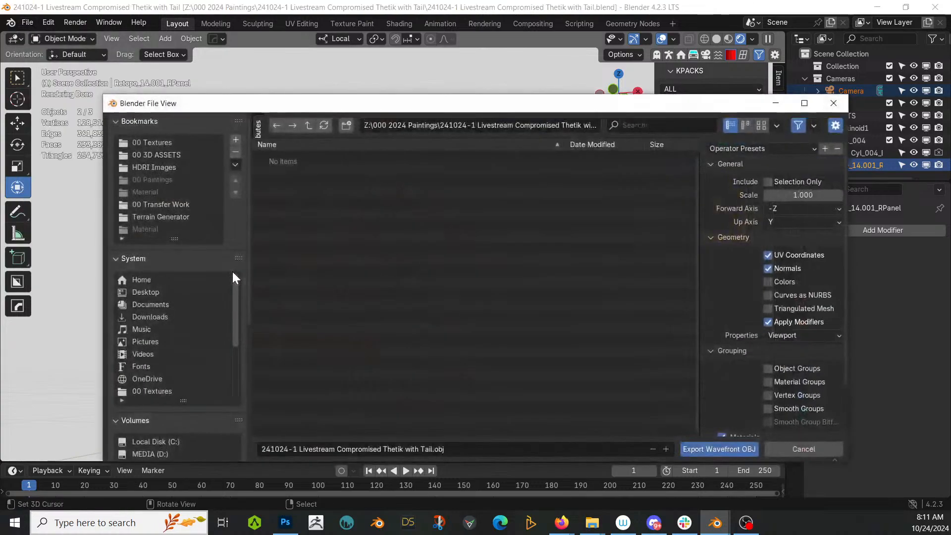
pyautogui.click(391, 447)
pyautogui.press('End')
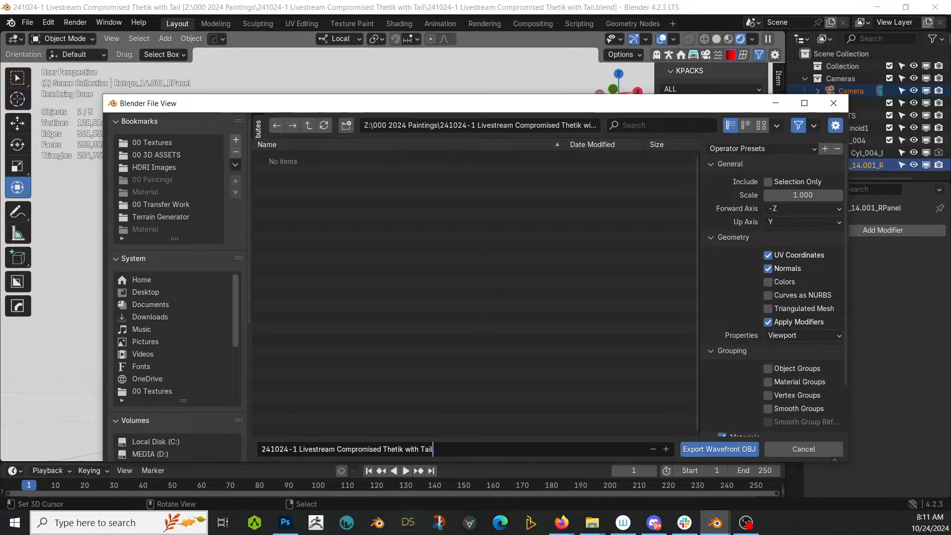
pyautogui.write('for Rigging.obj')
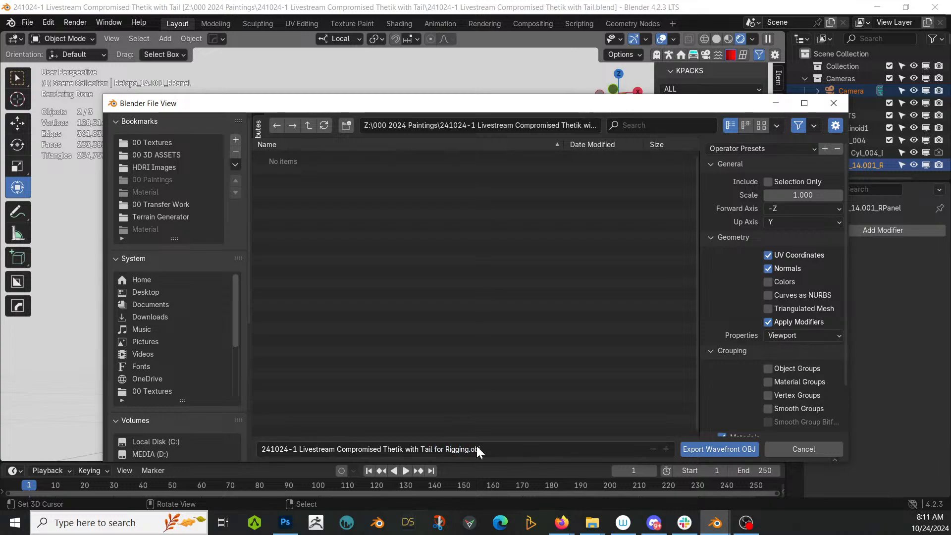
pyautogui.press('Return')
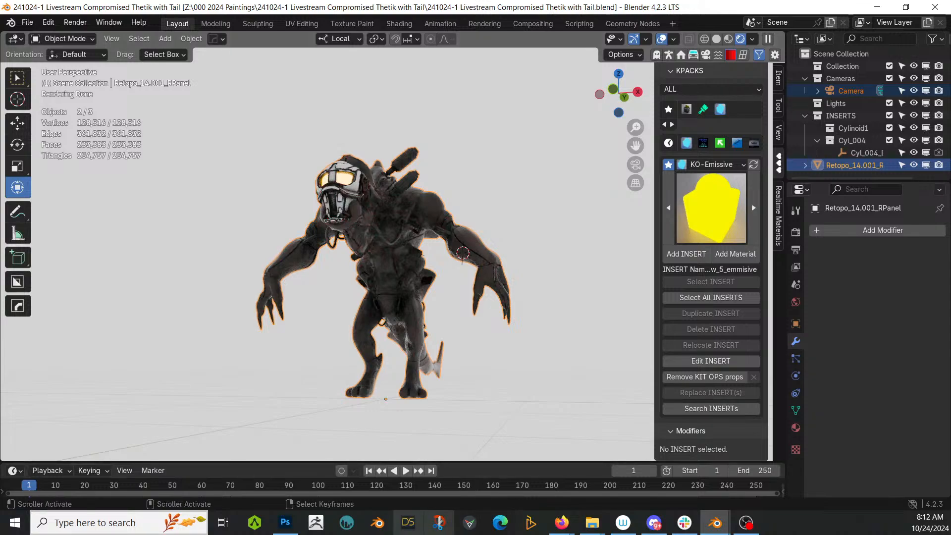
# Switch to AccuRIG and load "241024-1 Livestream Compromised Thetik with Tail for Rigging" from its project folder in 000 2024 Paintings.
pyautogui.click(255, 522)
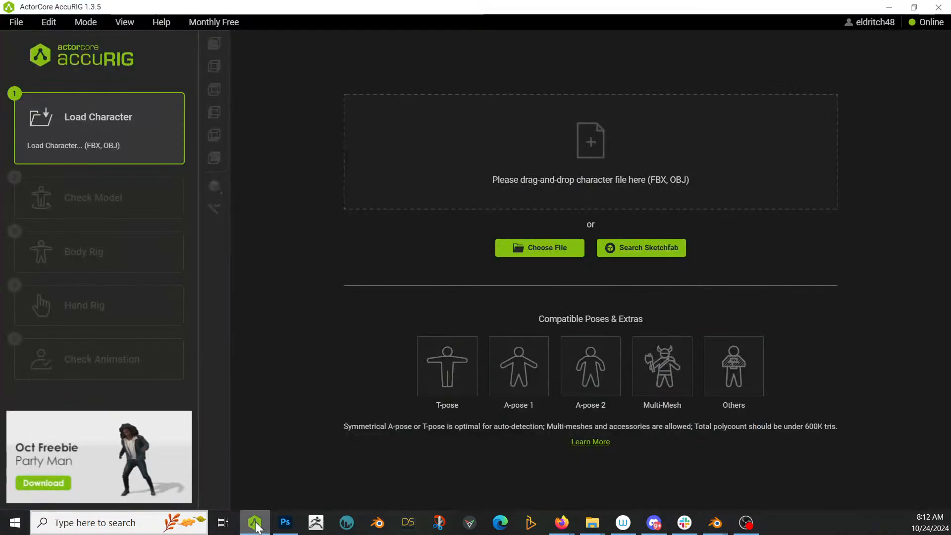
pyautogui.click(541, 253)
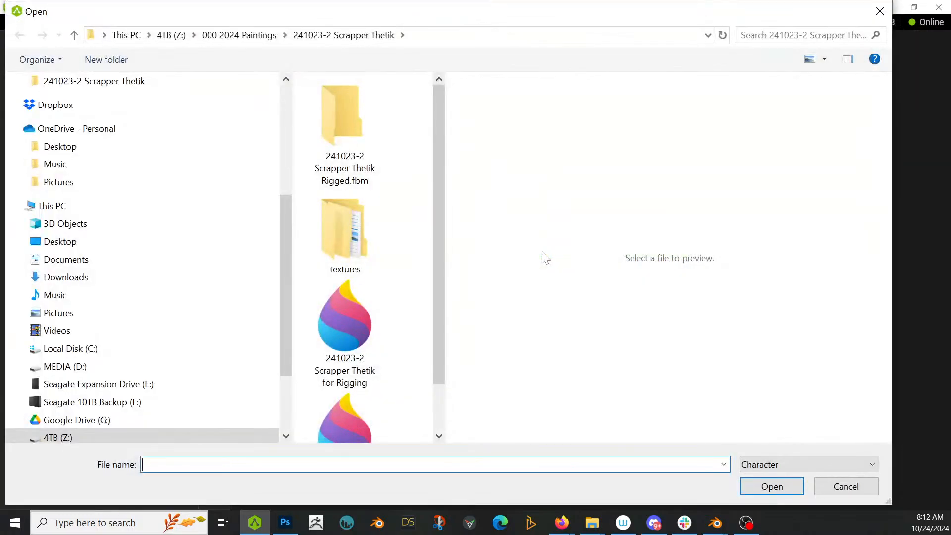
pyautogui.click(254, 36)
pyautogui.doubleClick(385, 122)
pyautogui.click(386, 106)
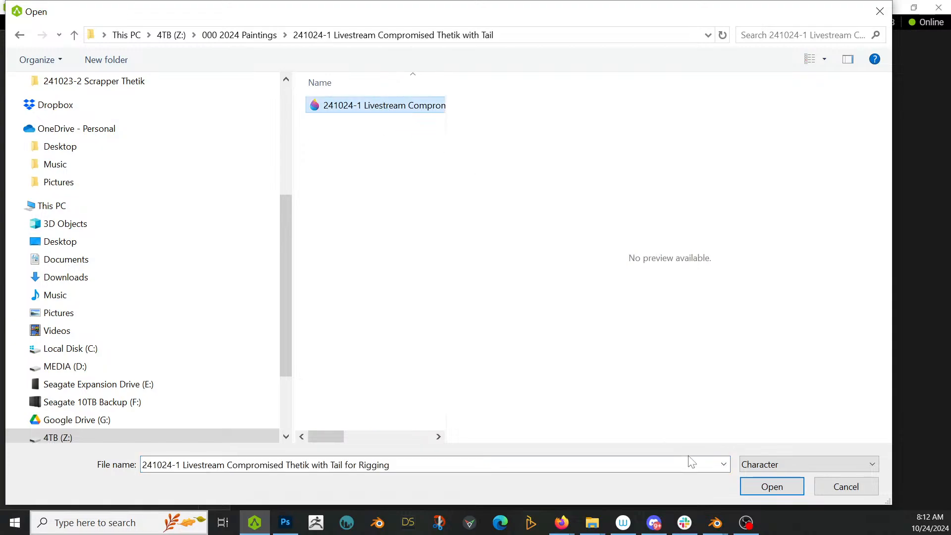
pyautogui.click(786, 483)
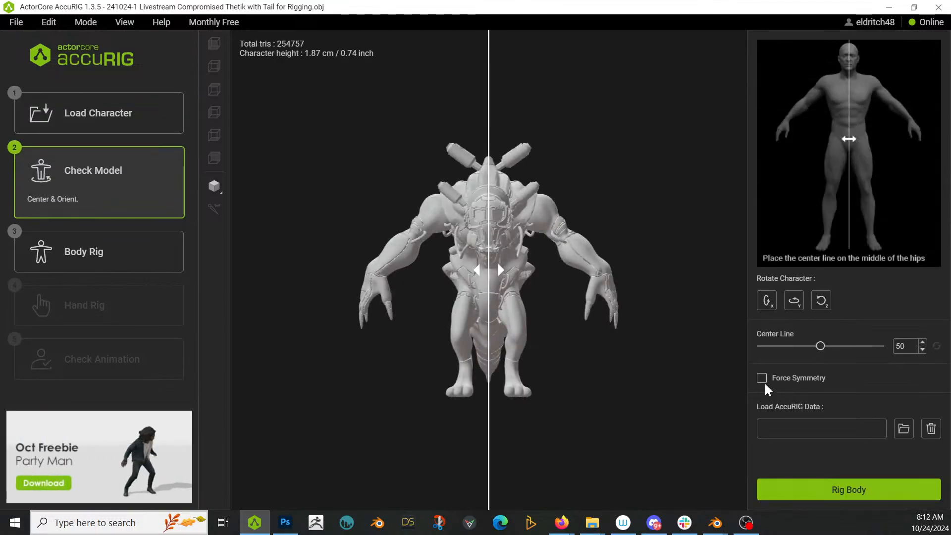
# Turn on Force Symmetry for the loaded character and generate its body rig joints.
pyautogui.click(764, 380)
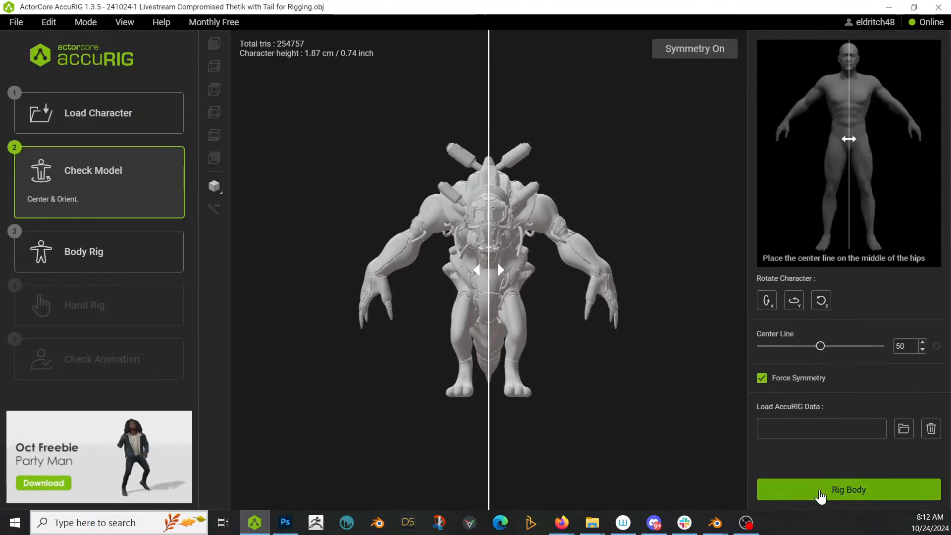
pyautogui.click(819, 490)
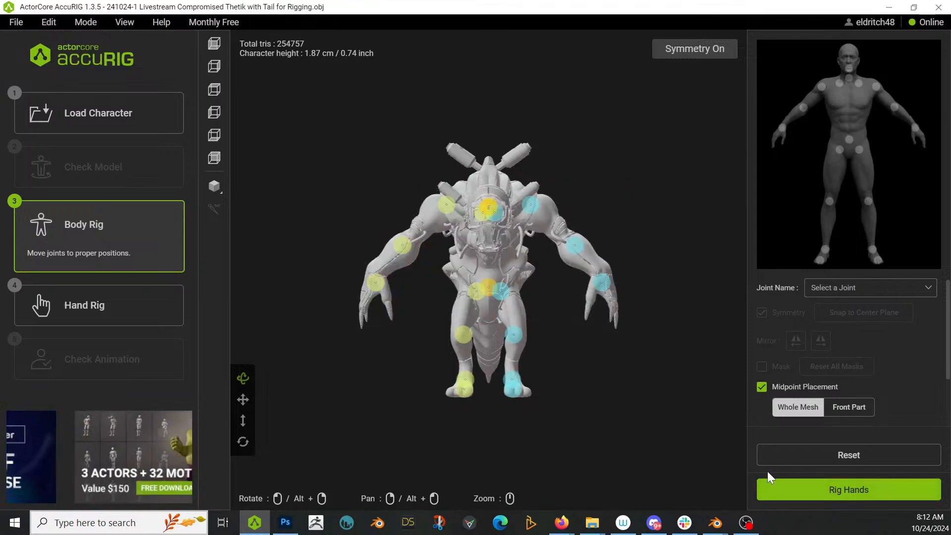
# Reposition the wrist, elbow, shoulder, clavicle, hip and knee joints symmetrically to match the creature's anatomy in the front view.
pyautogui.scroll(4, 524, 409)
pyautogui.moveTo(642, 296); pyautogui.dragTo(644, 278)
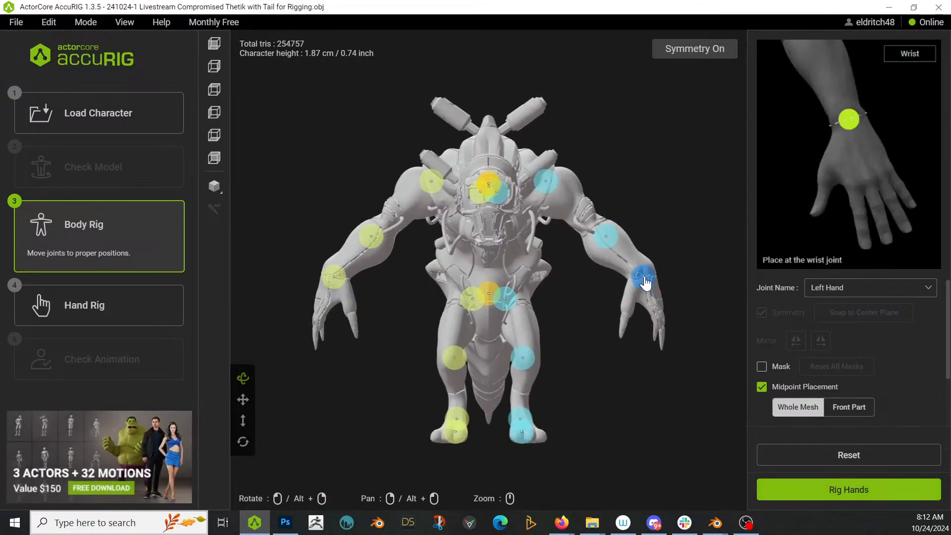
pyautogui.moveTo(606, 236); pyautogui.dragTo(593, 228)
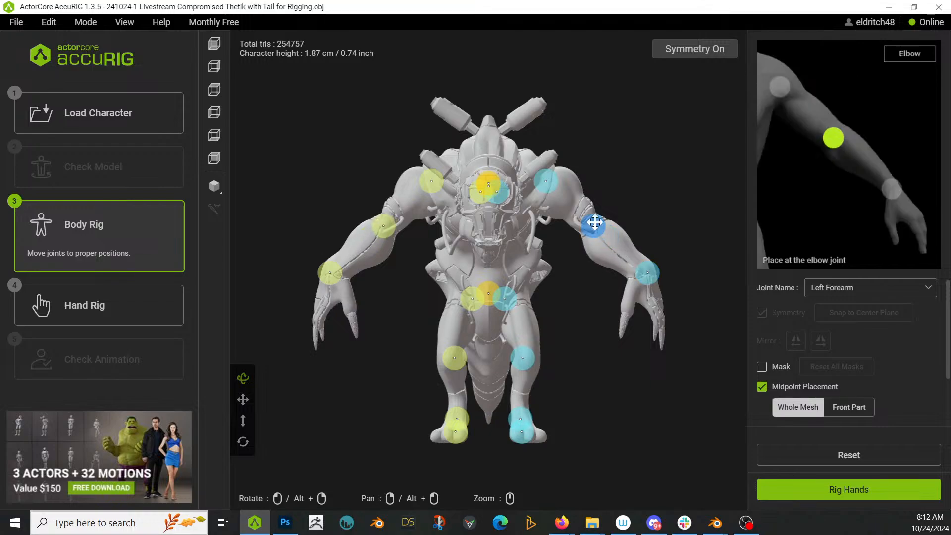
pyautogui.moveTo(523, 358); pyautogui.dragTo(532, 358)
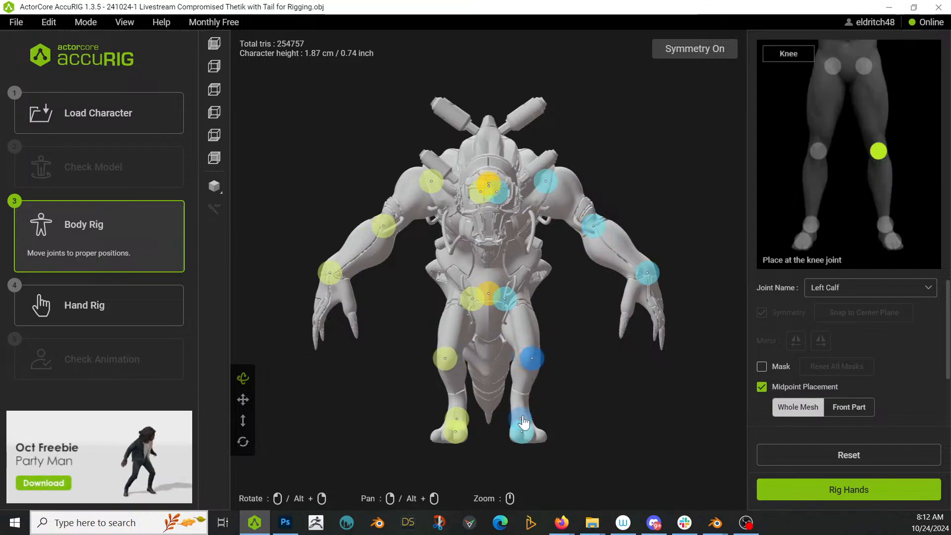
pyautogui.moveTo(439, 188); pyautogui.dragTo(464, 196)
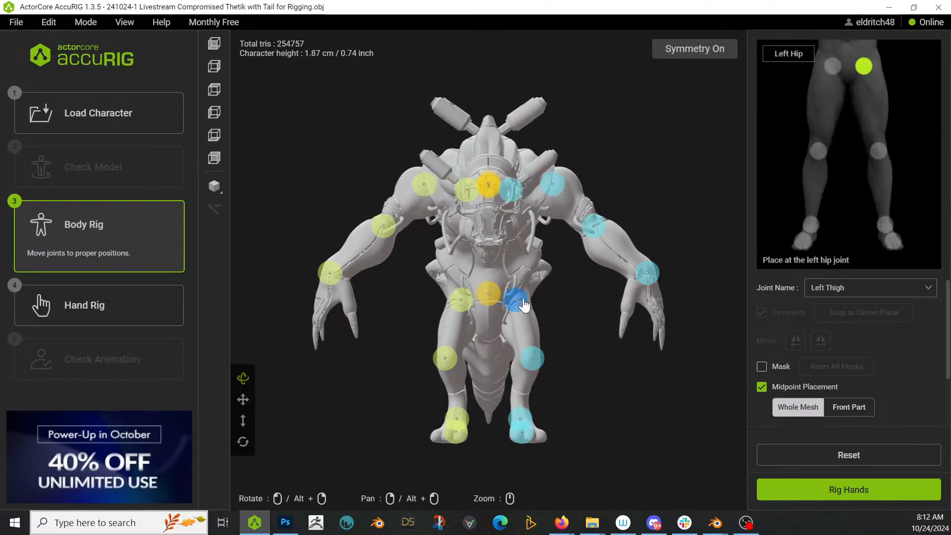
# In the side view, move the pelvis joint into the lower torso and the head and neck joints forward along the neck.
pyautogui.click(216, 68)
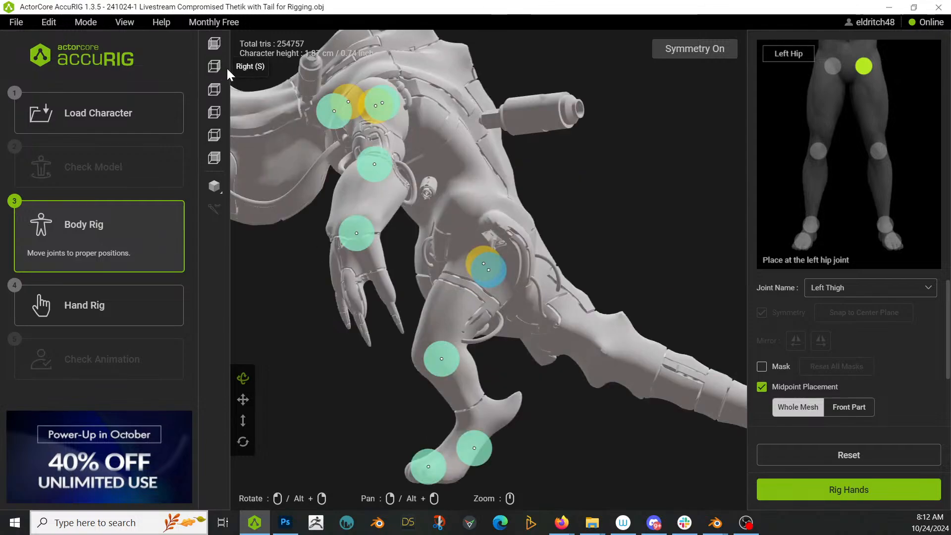
pyautogui.moveTo(474, 259); pyautogui.dragTo(447, 231)
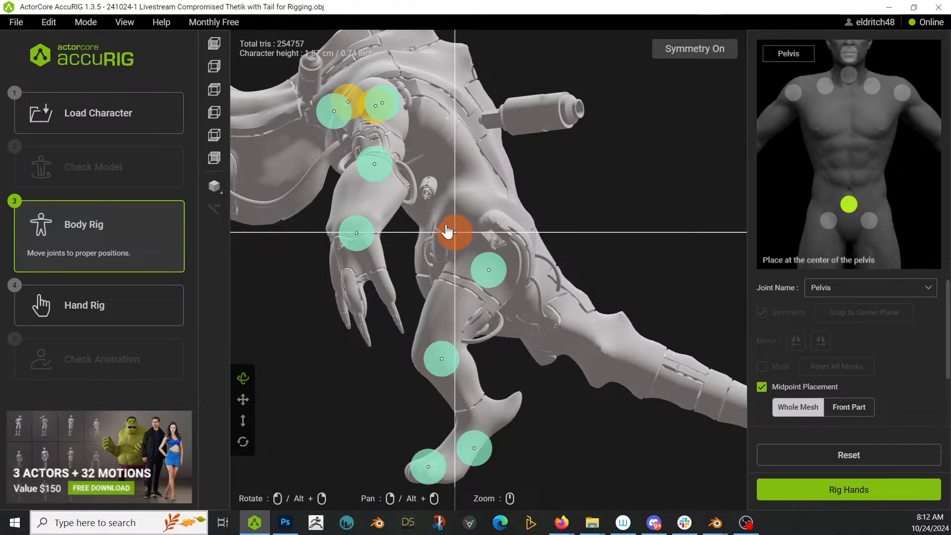
pyautogui.scroll(-3, 335, 480)
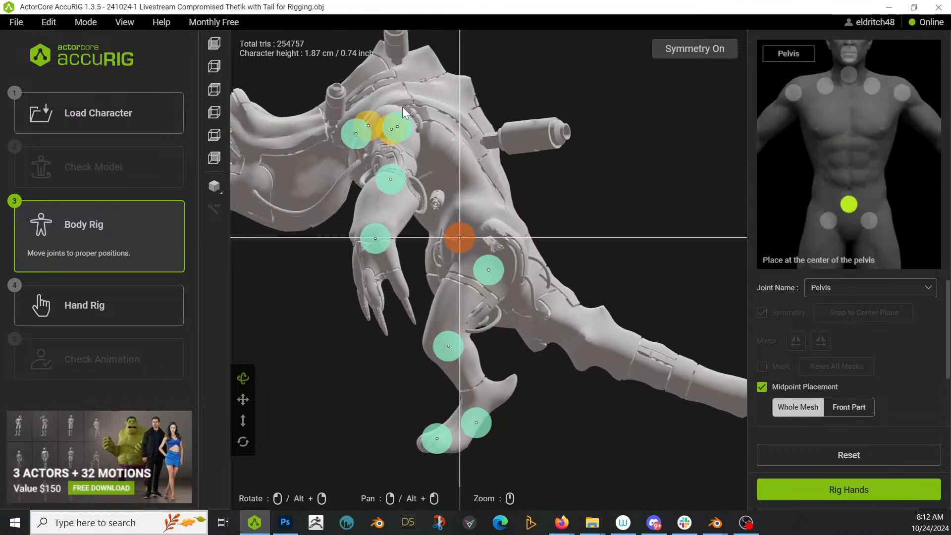
pyautogui.scroll(-2, 338, 323)
pyautogui.moveTo(391, 153); pyautogui.dragTo(281, 187)
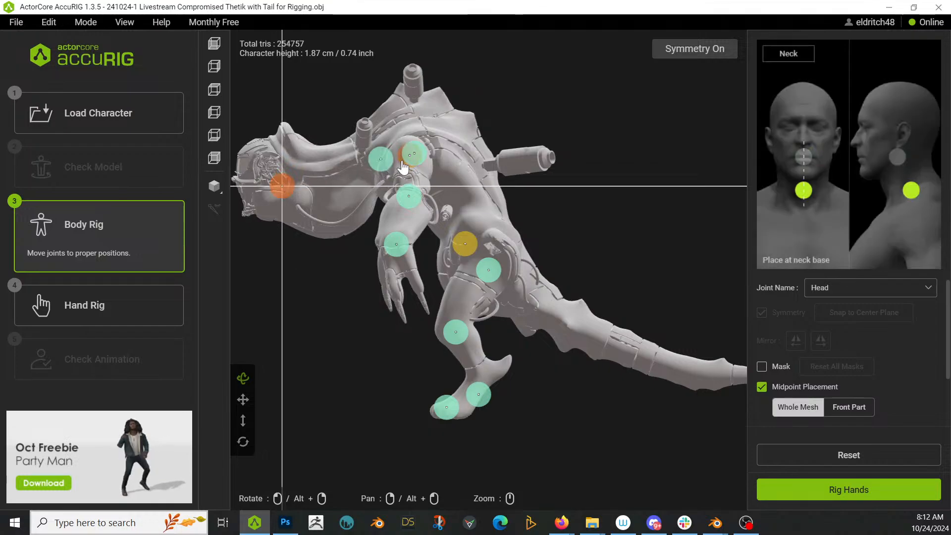
pyautogui.moveTo(405, 166); pyautogui.dragTo(376, 175)
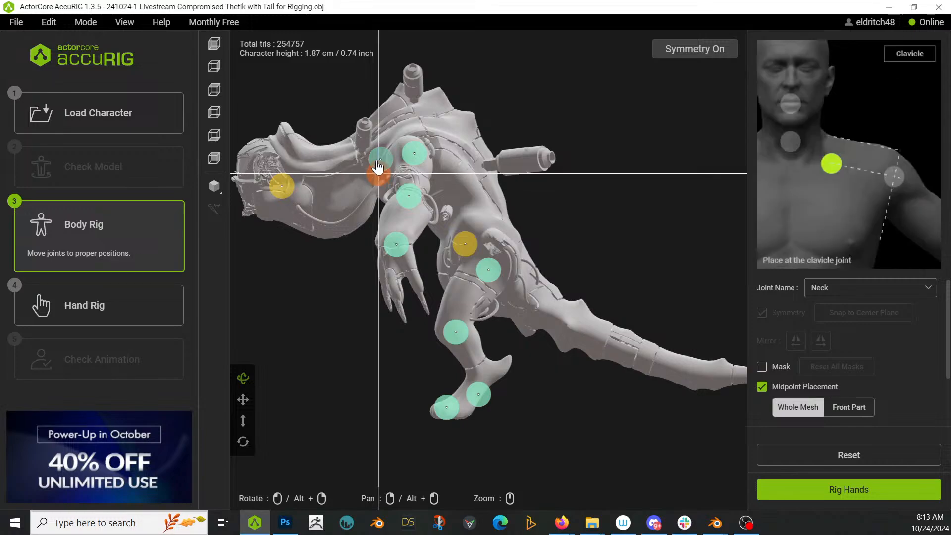
pyautogui.click(380, 162)
# Inspect the body joints from several angles, then generate the hand rig with 3 fingers.
pyautogui.moveTo(360, 170); pyautogui.dragTo(357, 337)
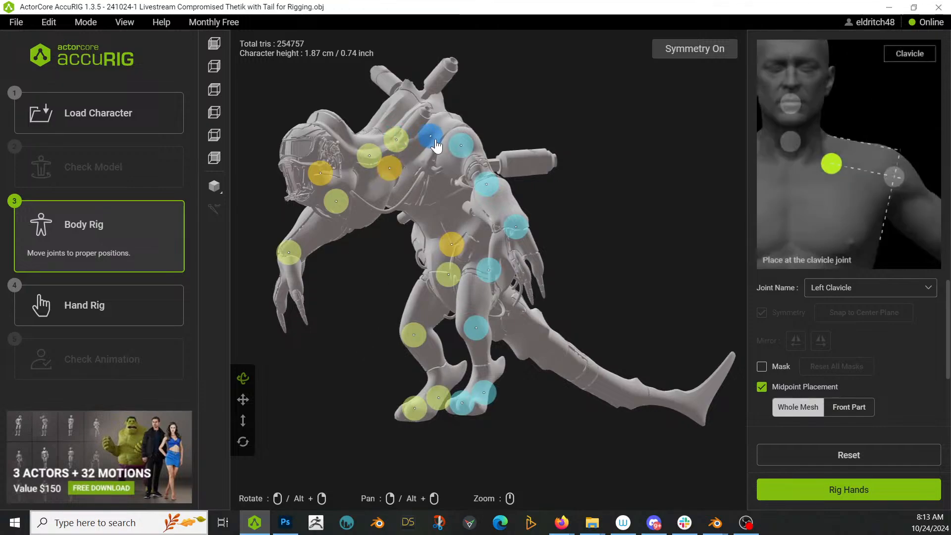
pyautogui.moveTo(276, 373); pyautogui.dragTo(341, 403)
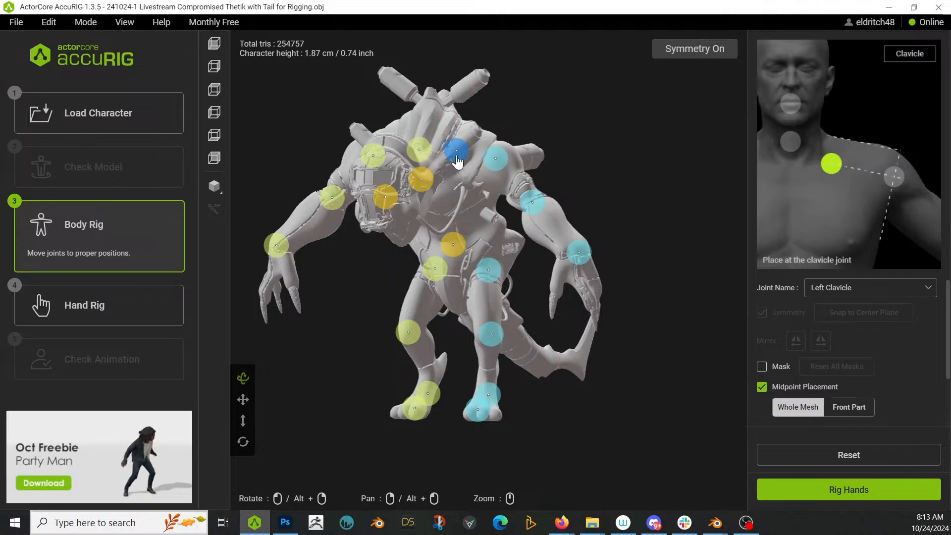
pyautogui.moveTo(308, 352); pyautogui.dragTo(371, 363)
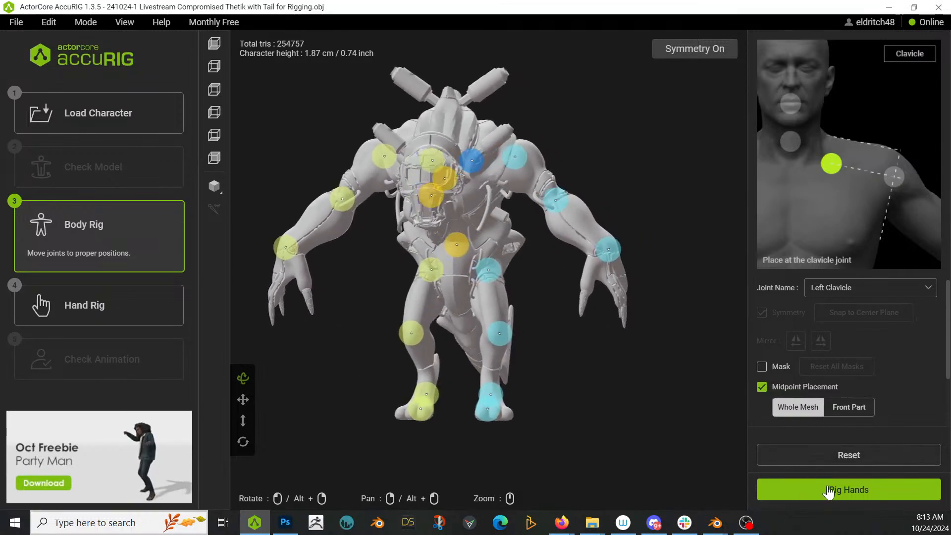
pyautogui.moveTo(667, 444); pyautogui.dragTo(558, 406)
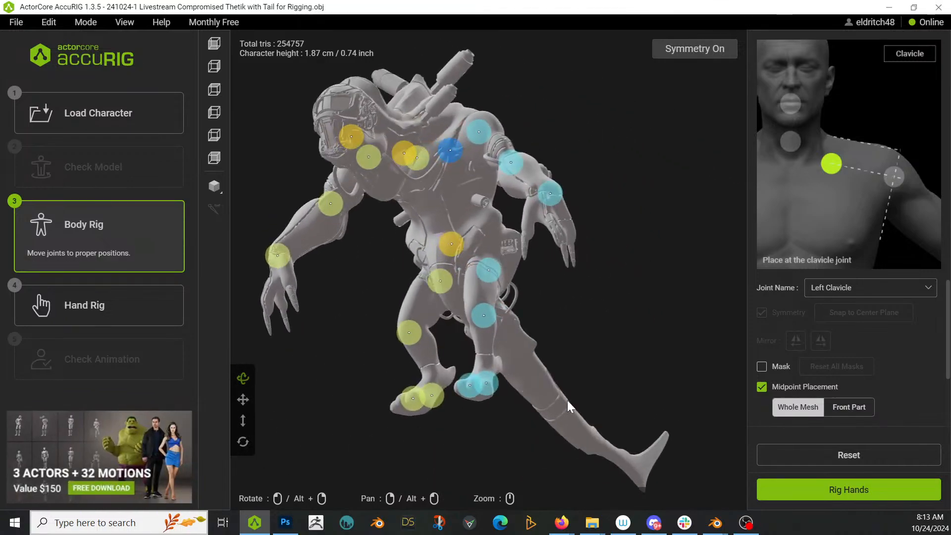
pyautogui.click(856, 489)
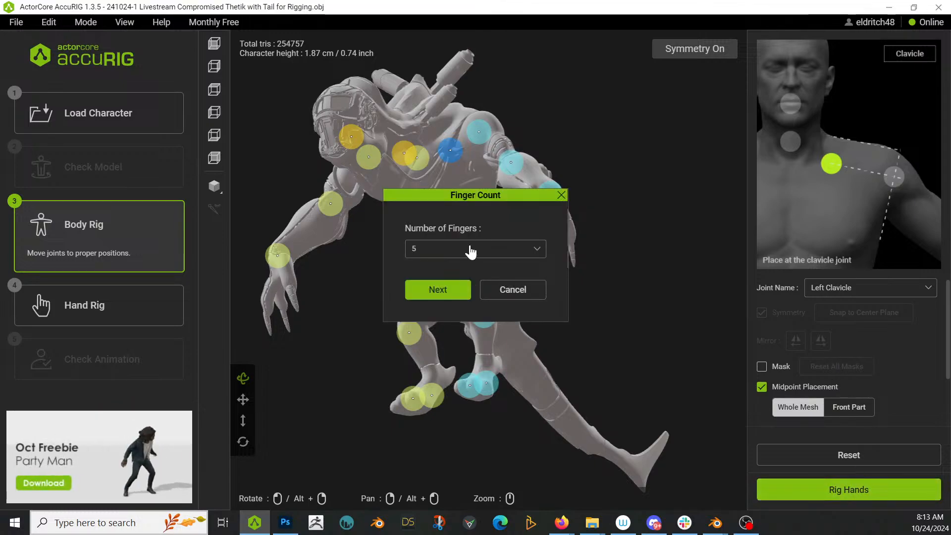
pyautogui.click(535, 250)
pyautogui.click(448, 296)
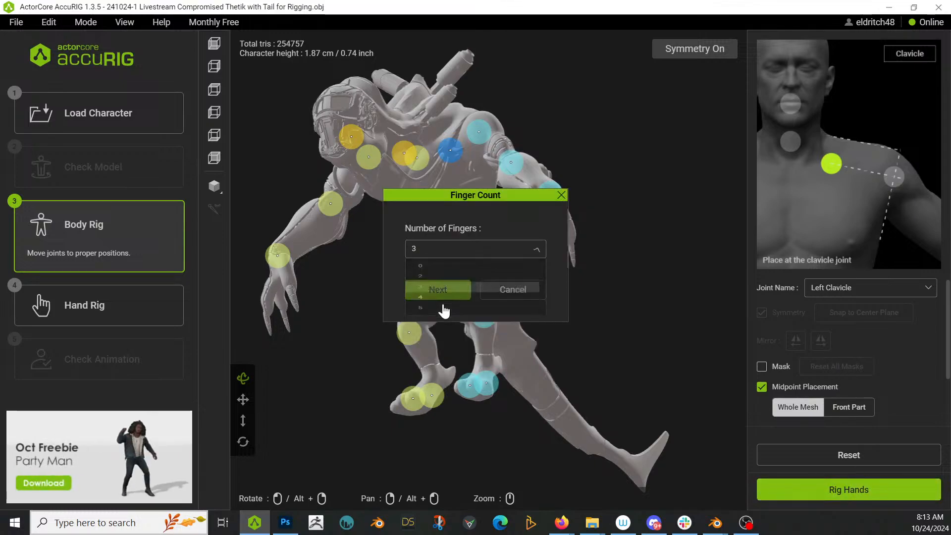
pyautogui.click(436, 290)
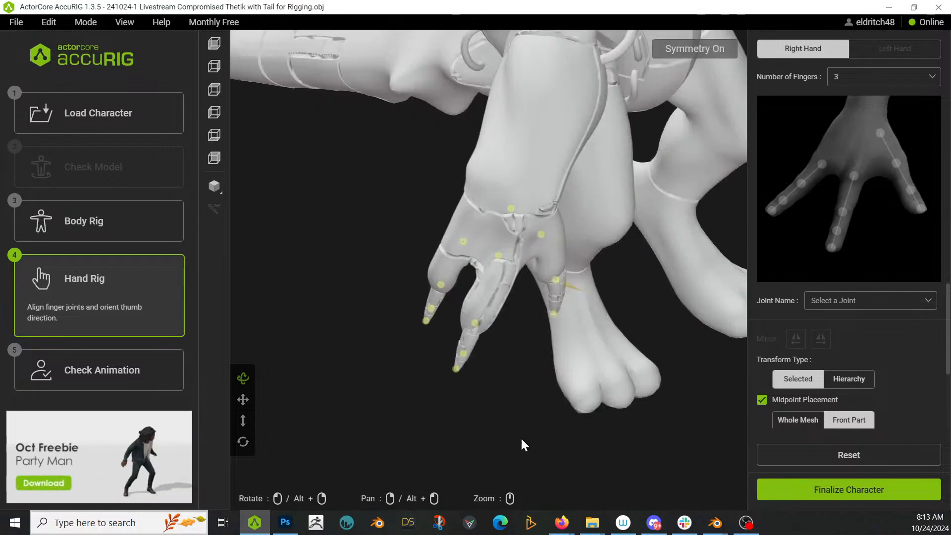
# Shift the right hand's thumb base joints toward the inner wrist and adjust the Pinky Finger 1 and index finger joints.
pyautogui.moveTo(500, 439); pyautogui.dragTo(492, 342)
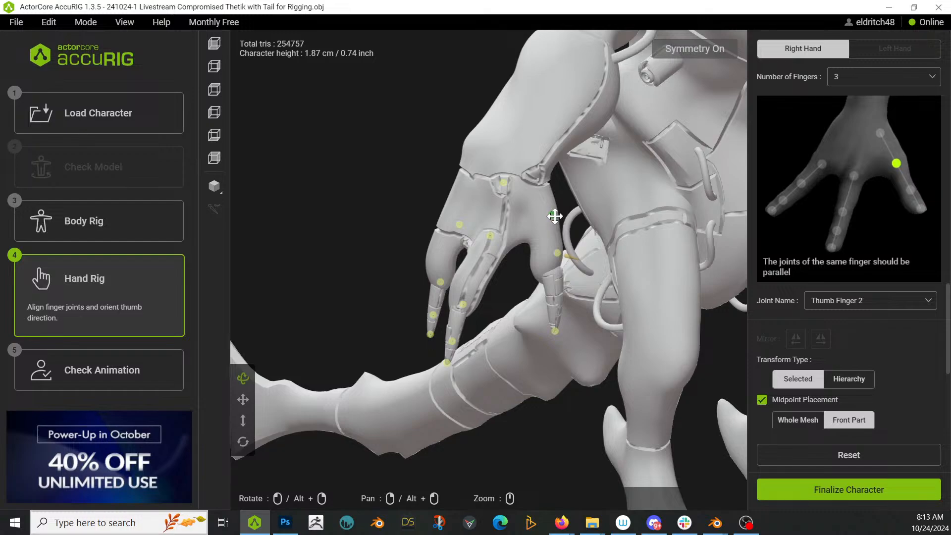
pyautogui.moveTo(503, 188)
pyautogui.mouseDown()
pyautogui.moveTo(537, 179)
pyautogui.moveTo(515, 187)
pyautogui.mouseUp()
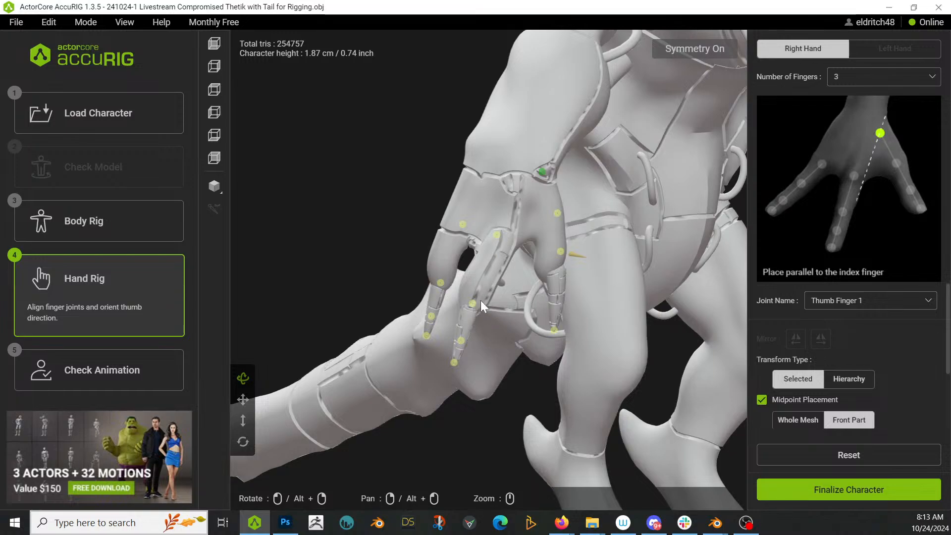
pyautogui.click(448, 235)
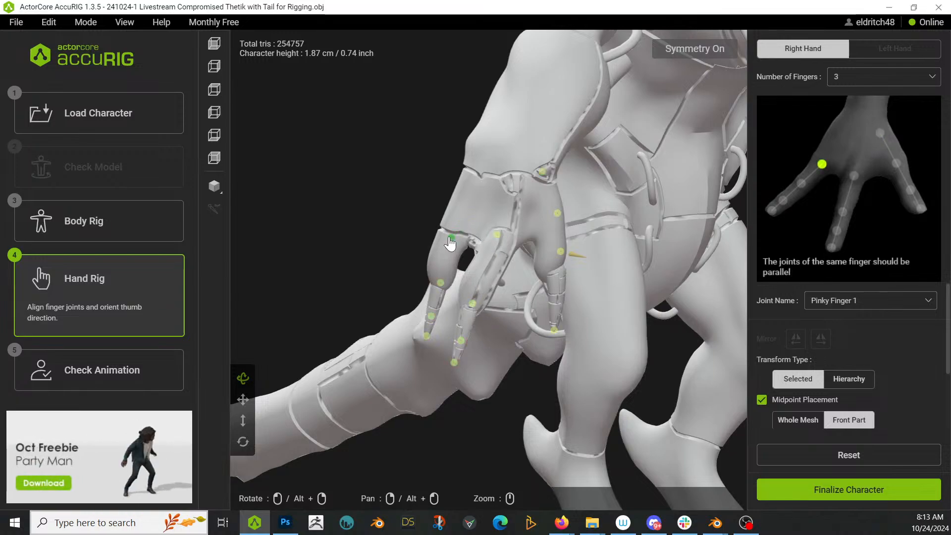
pyautogui.moveTo(482, 317); pyautogui.dragTo(516, 275)
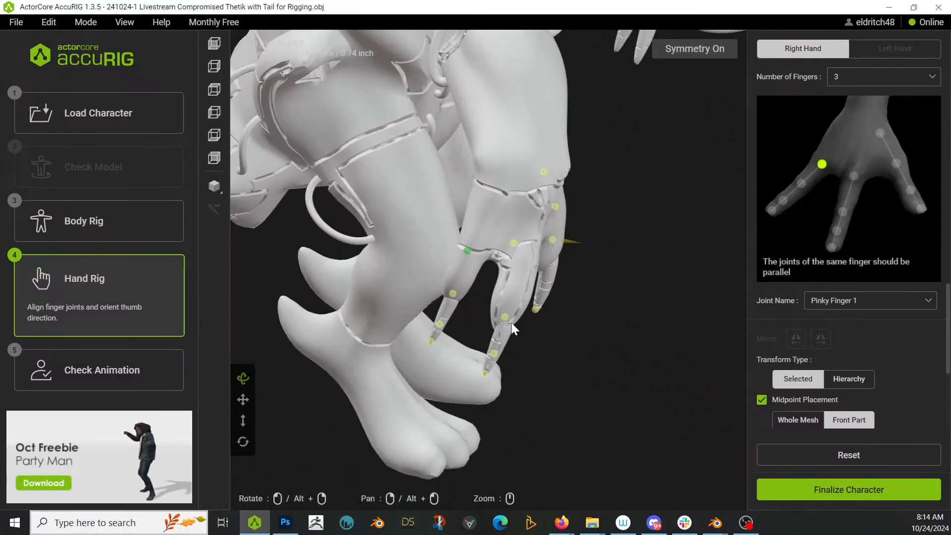
pyautogui.click(521, 300)
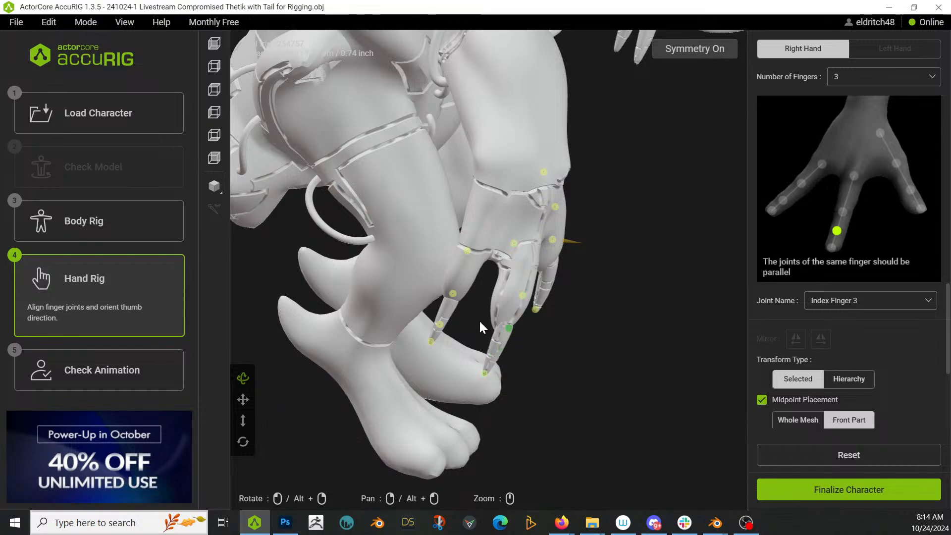
# Move the first three pinky joints of the right hand up toward the palm and finalize the character.
pyautogui.click(468, 250)
pyautogui.moveTo(471, 249); pyautogui.dragTo(483, 234)
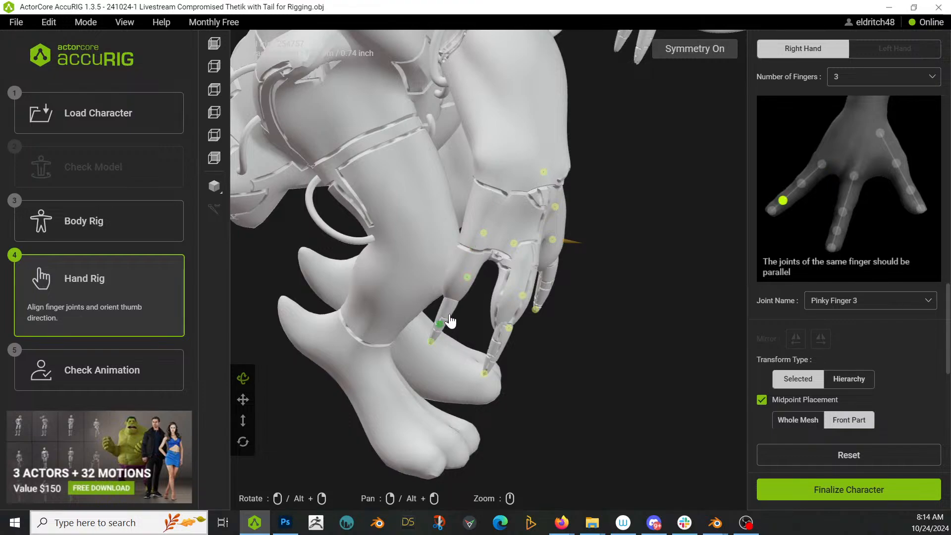
pyautogui.click(467, 277)
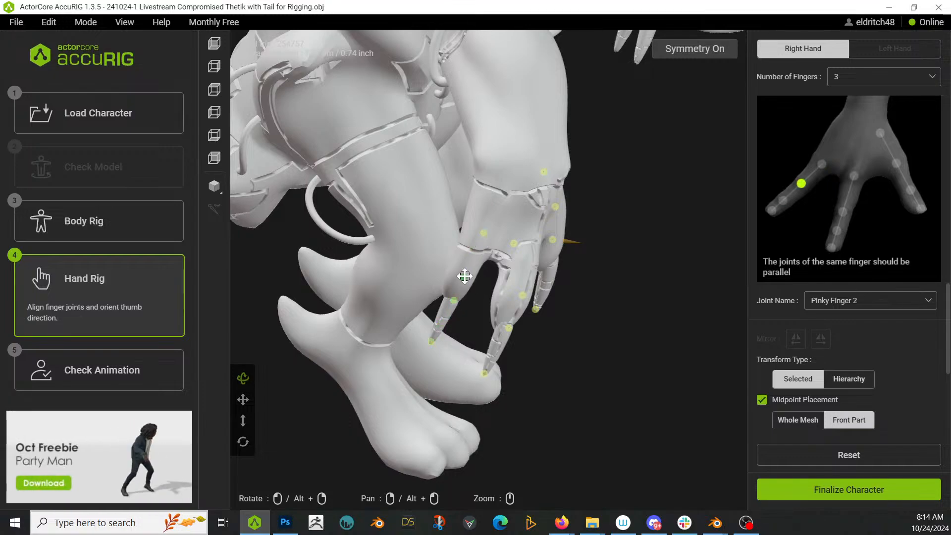
pyautogui.moveTo(582, 394); pyautogui.dragTo(548, 365)
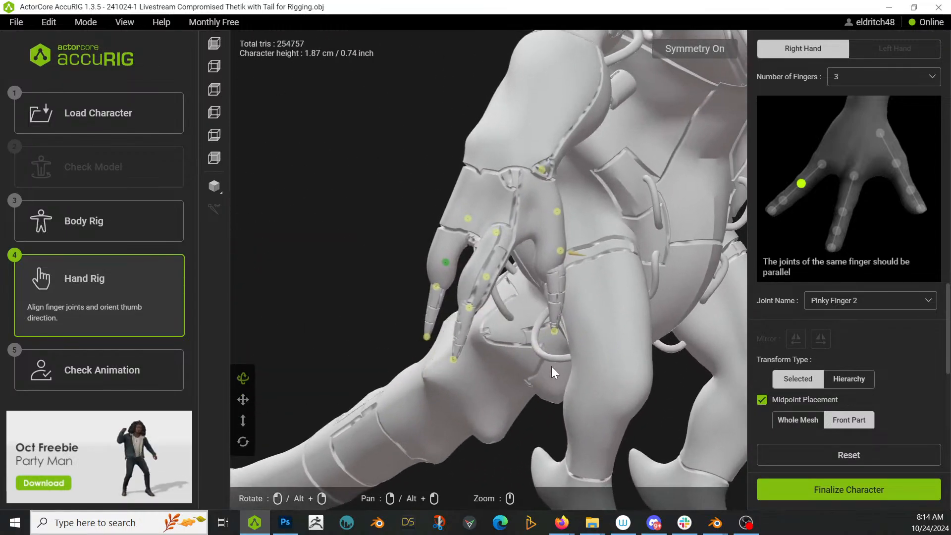
pyautogui.click(837, 490)
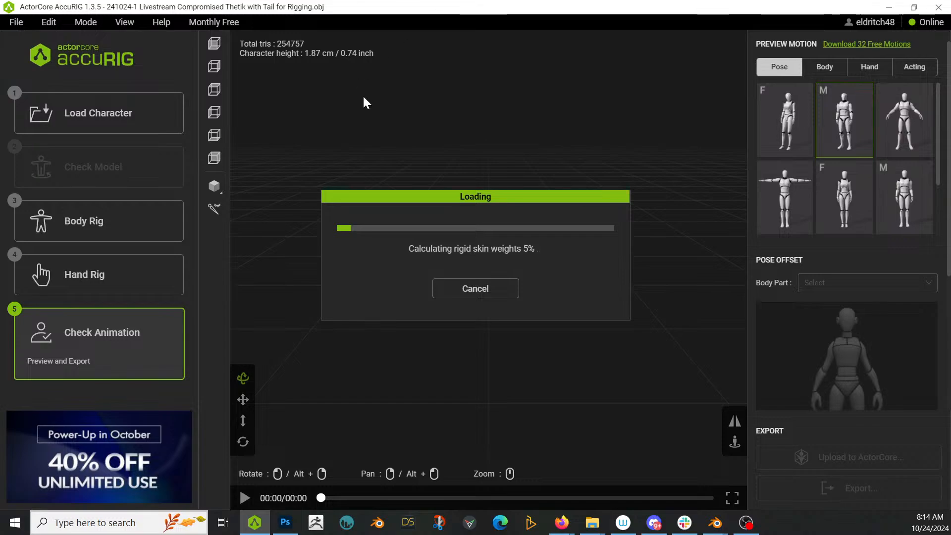
# Switch to Blender and delete the INSERTS collection together with everything inside it.
pyautogui.hotkey('alt', 'Tab')
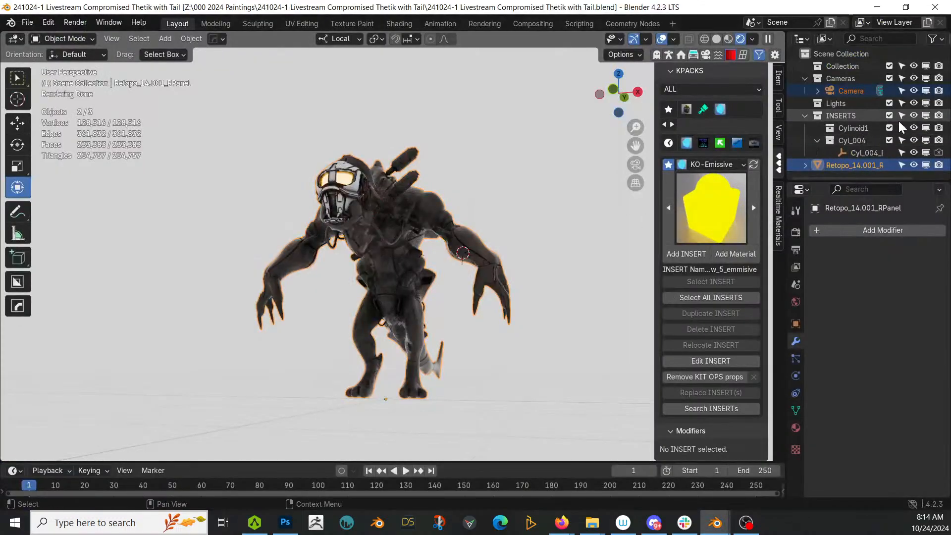
pyautogui.click(843, 119)
pyautogui.rightClick(843, 118)
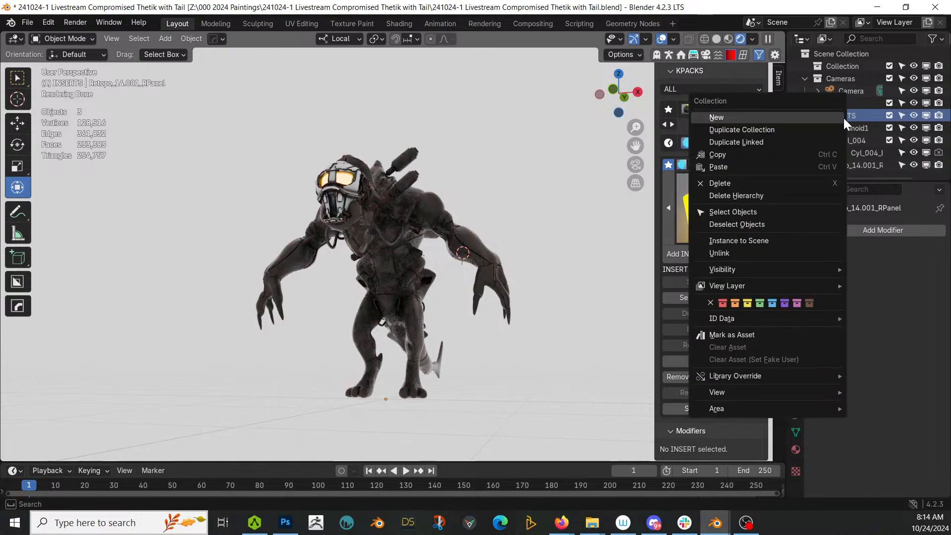
pyautogui.click(762, 196)
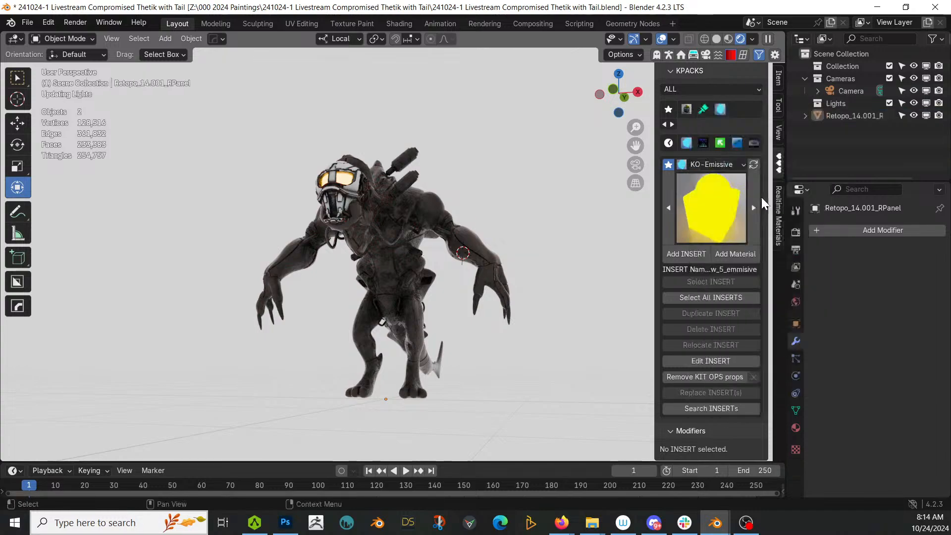
# Move the creature mesh into a new collection named "Unrigged".
pyautogui.click(366, 192)
pyautogui.press('m')
pyautogui.click(322, 187)
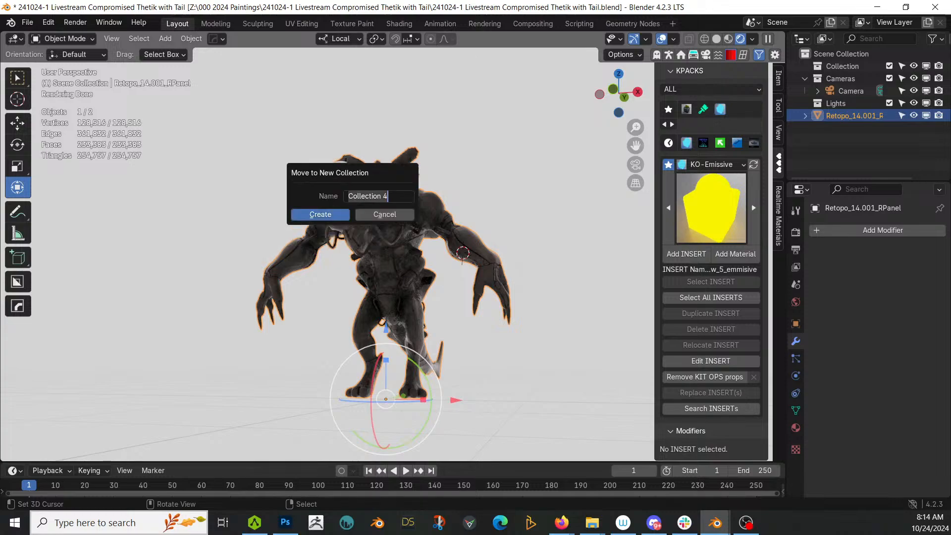
pyautogui.write('Unrigged')
pyautogui.press('Return')
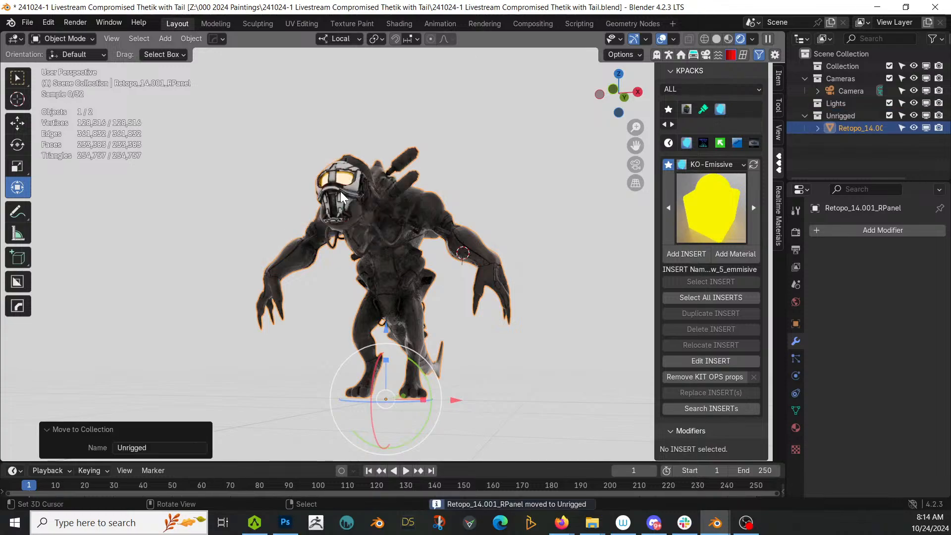
# Exclude the Unrigged collection from the view layer and return the 3D cursor to the world origin.
pyautogui.click(888, 116)
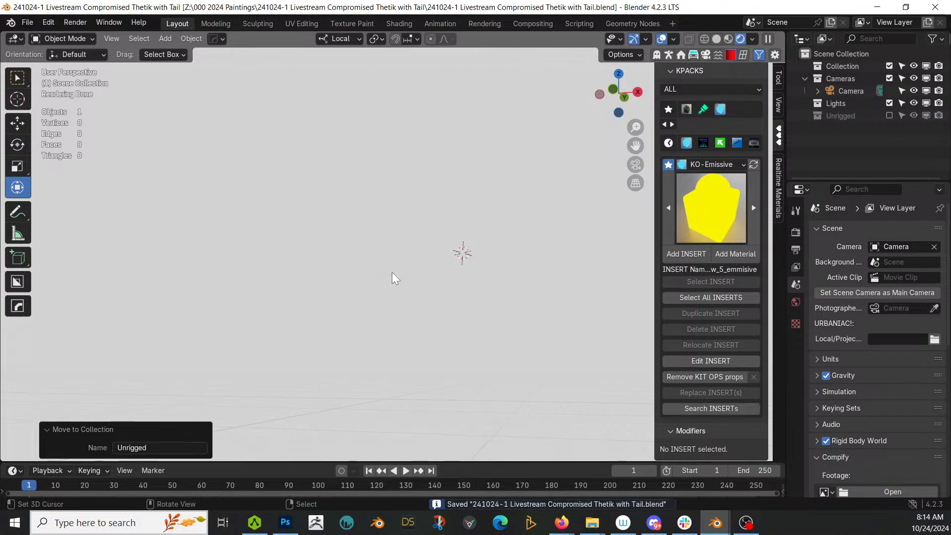
pyautogui.hotkey('shift', 'c')
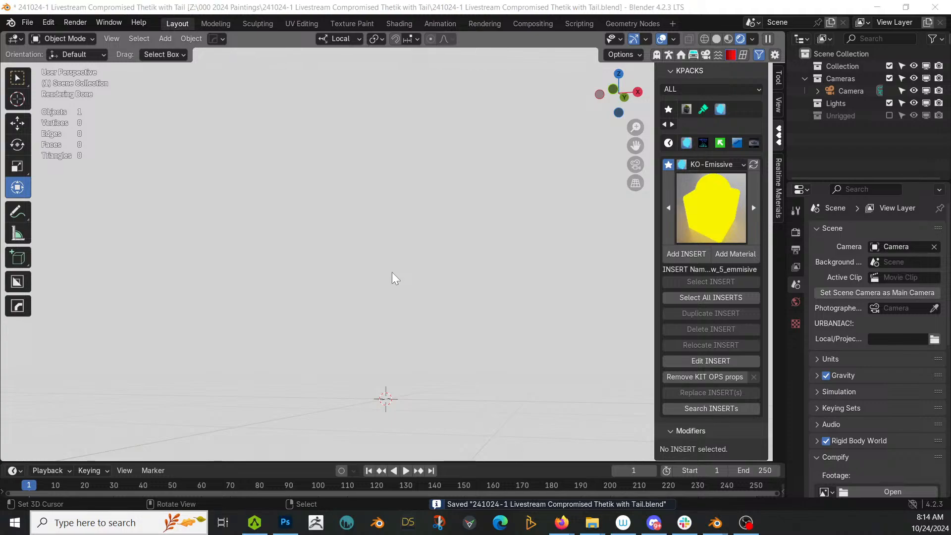
# Switch to AccuRIG and preview the rigged creature with the last male Acting motion, viewing it from behind.
pyautogui.hotkey('alt', 'Tab')
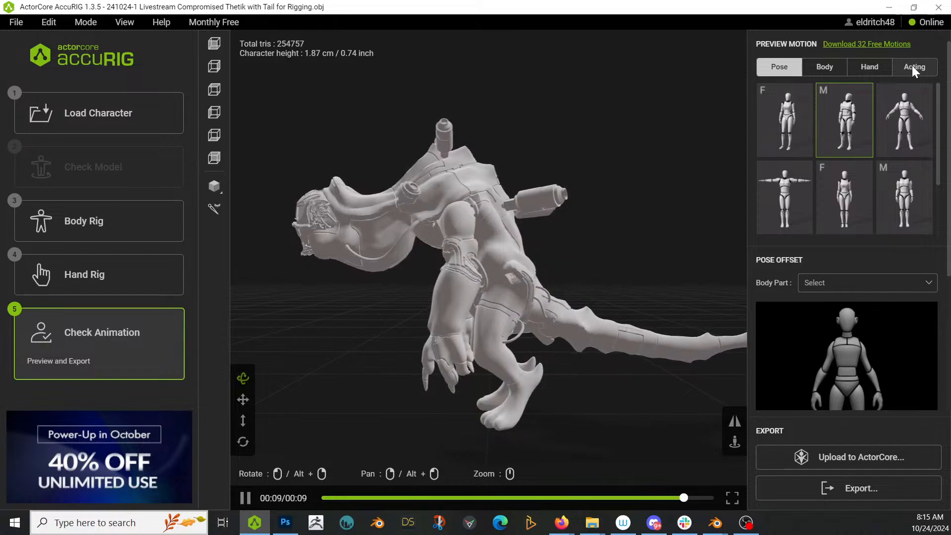
pyautogui.click(912, 66)
pyautogui.click(846, 197)
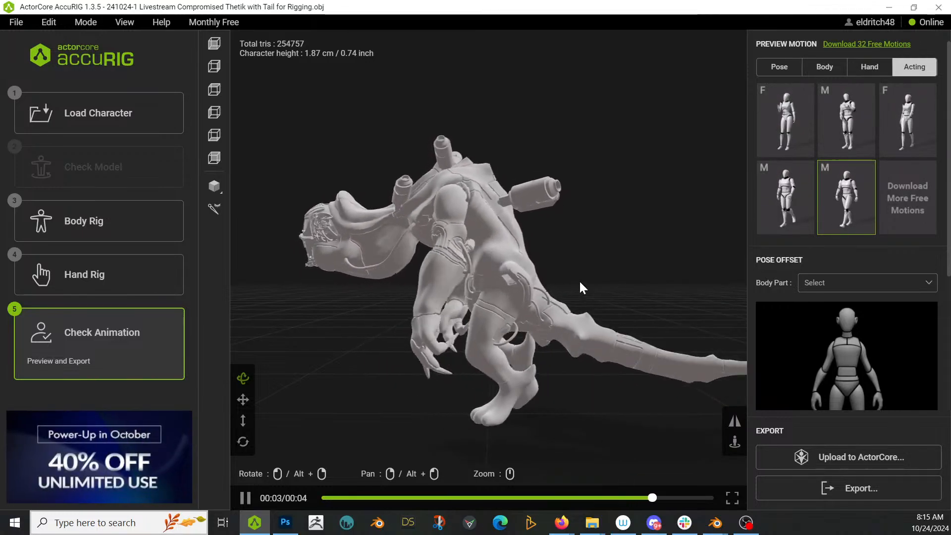
pyautogui.moveTo(583, 313); pyautogui.dragTo(415, 379)
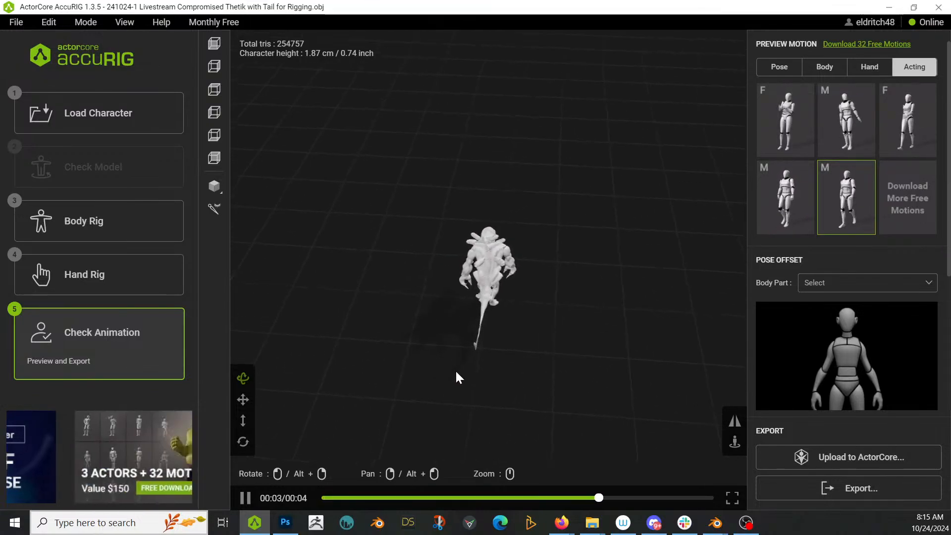
# Pause the motion preview and start an FBX export of the rigged creature with Blender as the target application.
pyautogui.click(245, 497)
pyautogui.click(845, 487)
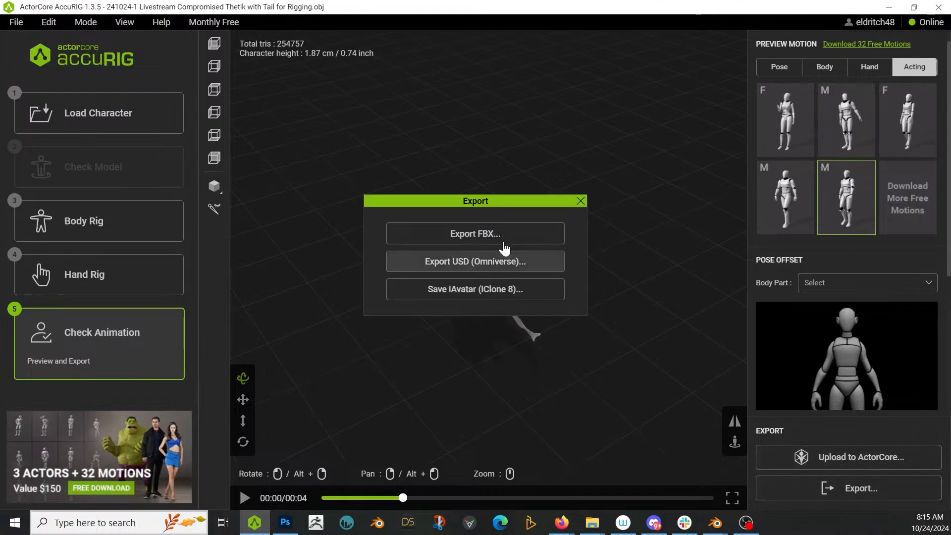
pyautogui.click(461, 234)
pyautogui.click(443, 160)
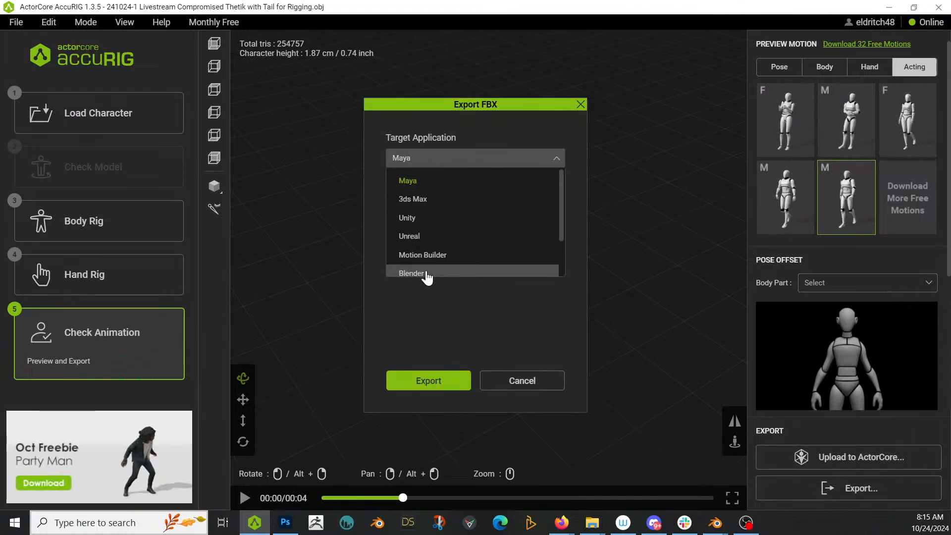
pyautogui.click(424, 271)
pyautogui.click(430, 381)
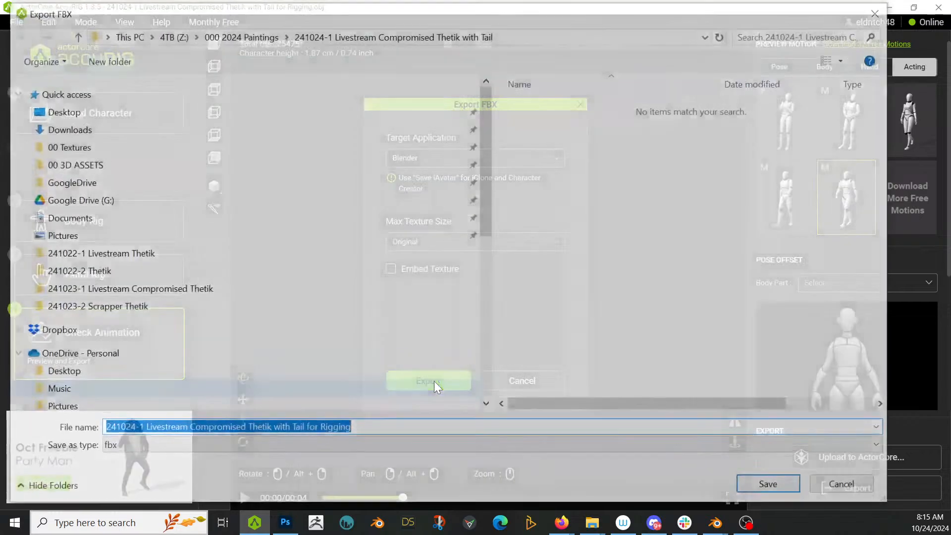
# Save the FBX export under the name "241024-1 Livestream Compromised Thetik with Tail Rigged".
pyautogui.click(308, 429)
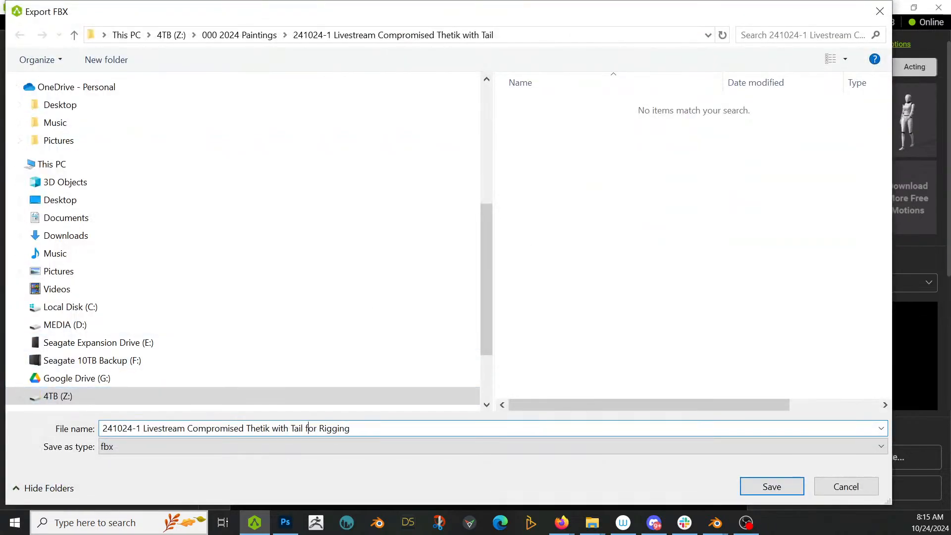
pyautogui.hotkey('shift', 'End')
pyautogui.write('R')
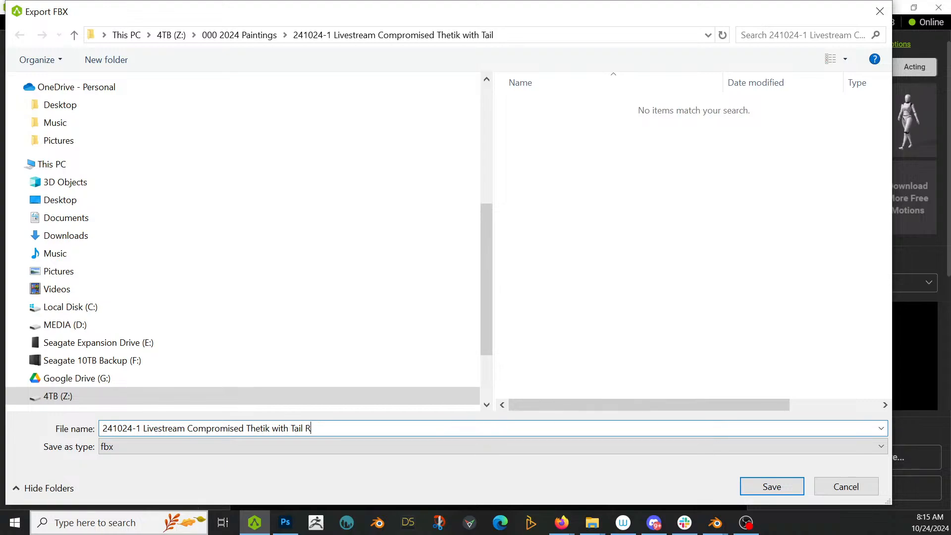
pyautogui.write('igged')
pyautogui.press('Return')
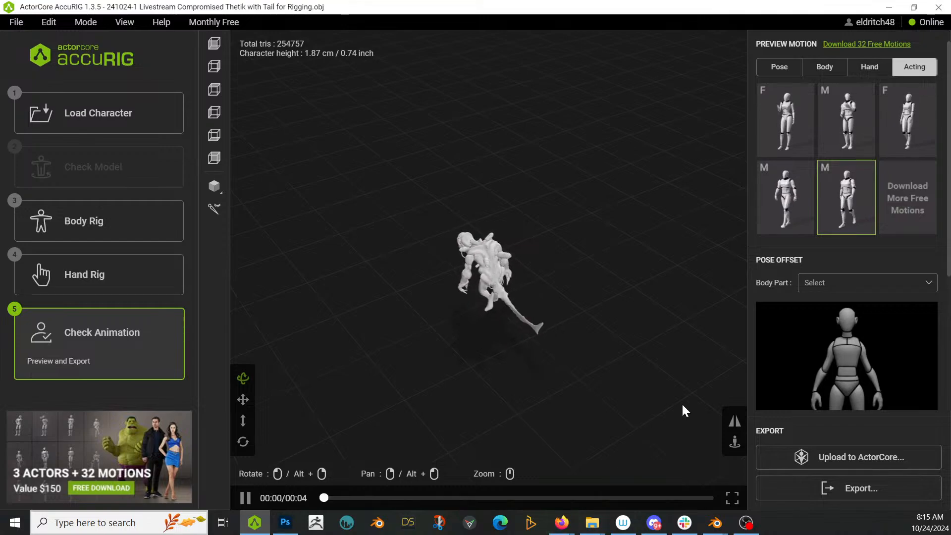
# Switch to the Blender window of the Compromised Thetik with Tail scene and set the viewport to Solid shading.
pyautogui.click(715, 523)
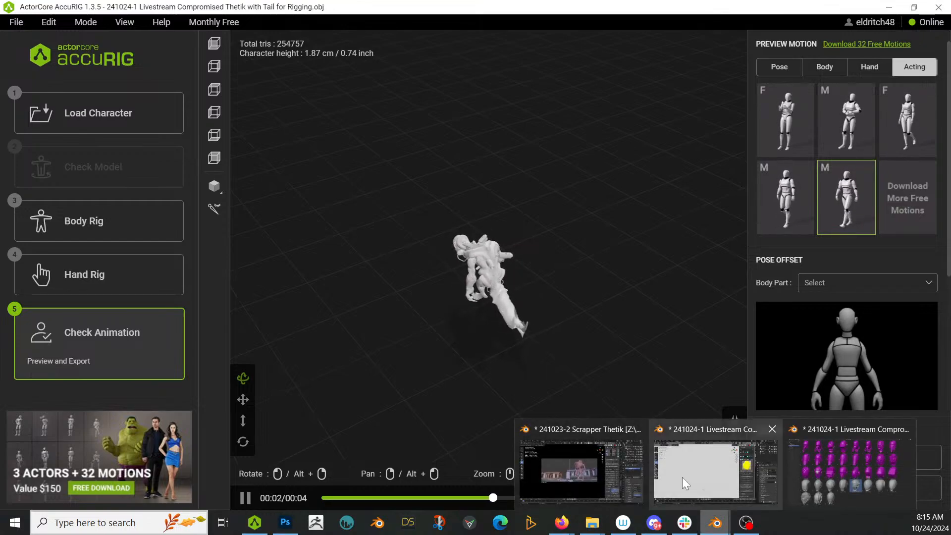
pyautogui.click(697, 476)
pyautogui.press('z')
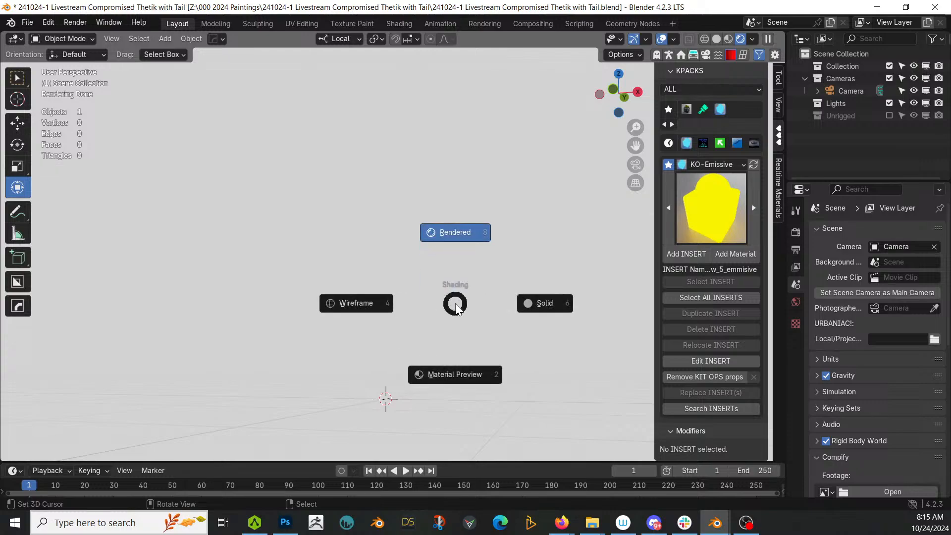
pyautogui.press('s')
pyautogui.moveTo(429, 304); pyautogui.dragTo(465, 344, button='middle')
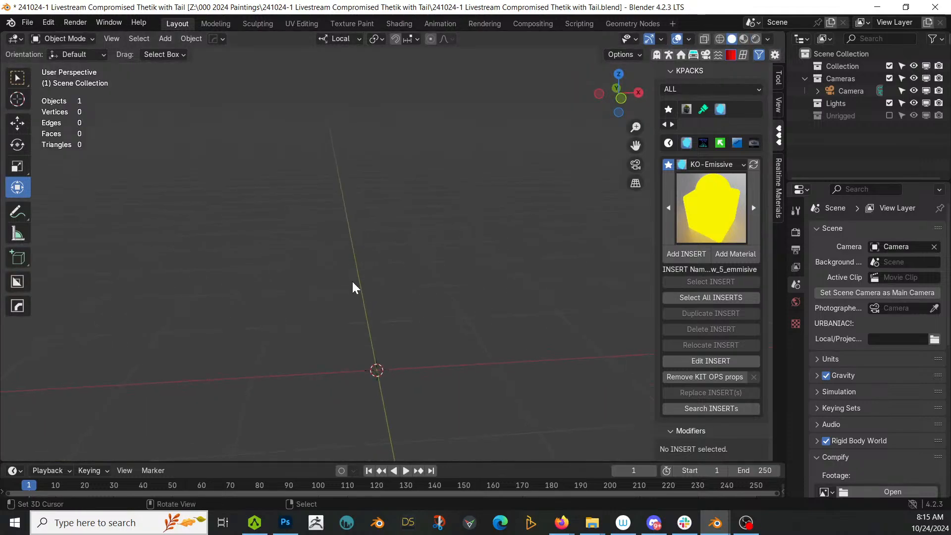
pyautogui.press('F4')
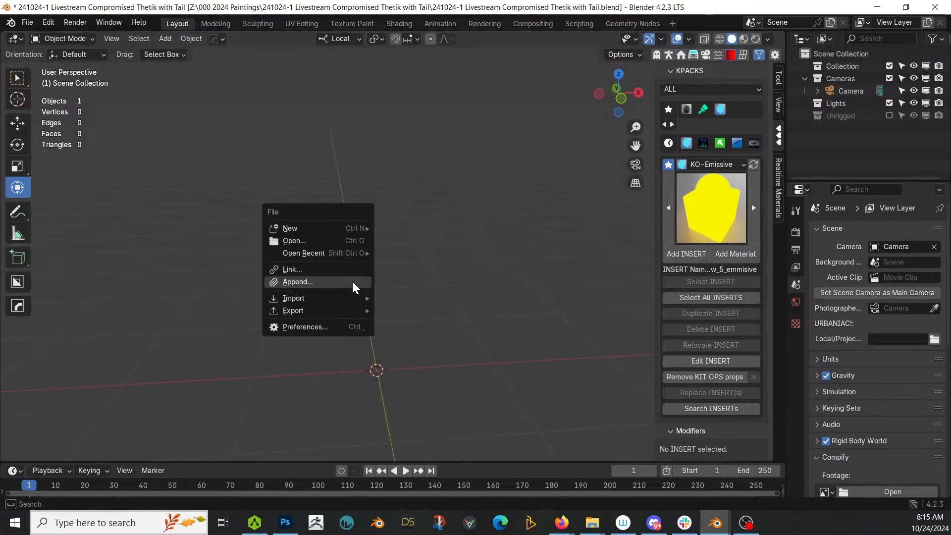
pyautogui.click(352, 282)
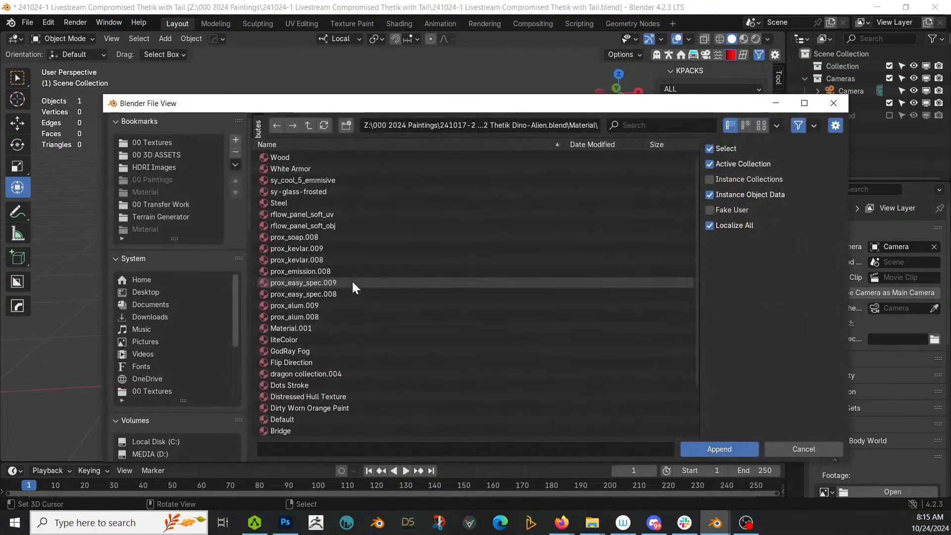
pyautogui.press('Escape')
# Import the FBX file "241024-1 Livestream Compromised Thetik with Tail Rigged.fbx" into the scene.
pyautogui.press('F4')
pyautogui.moveTo(322, 297)
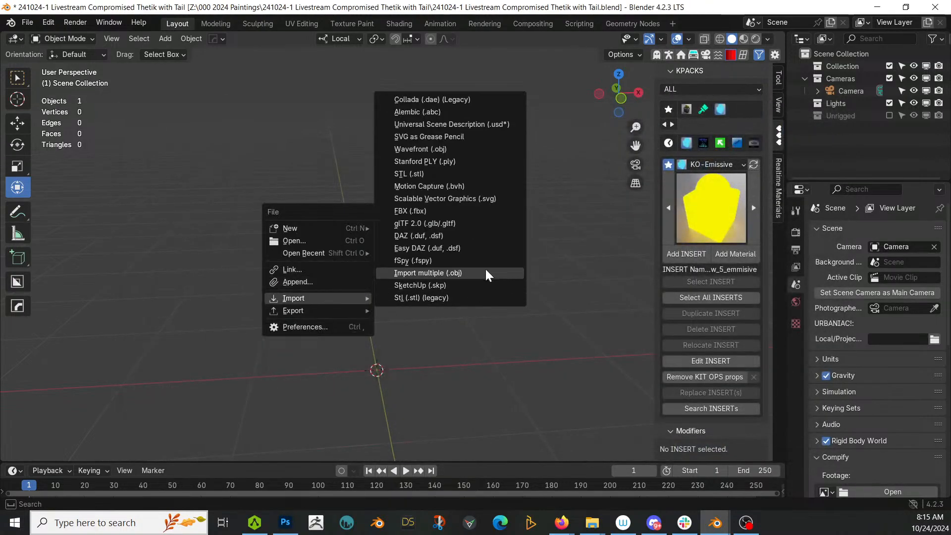
pyautogui.click(461, 210)
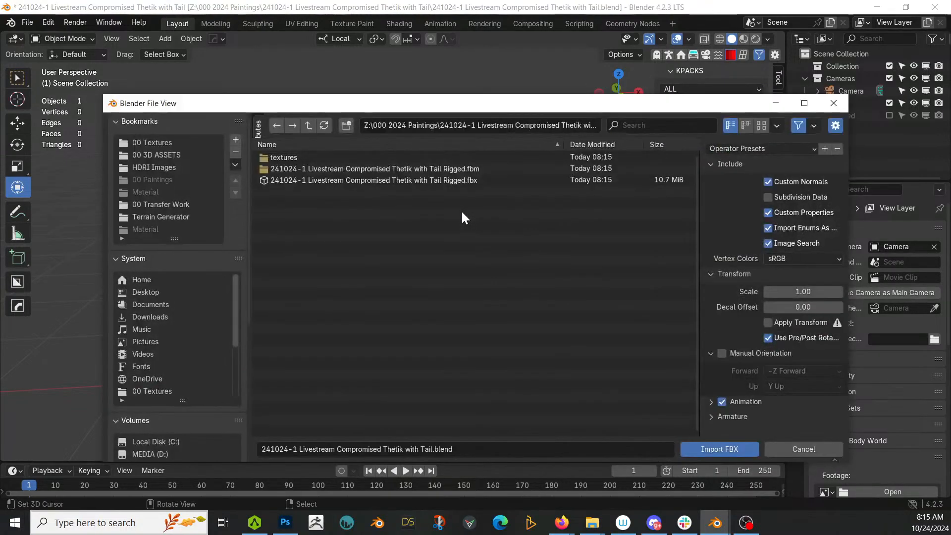
pyautogui.doubleClick(460, 179)
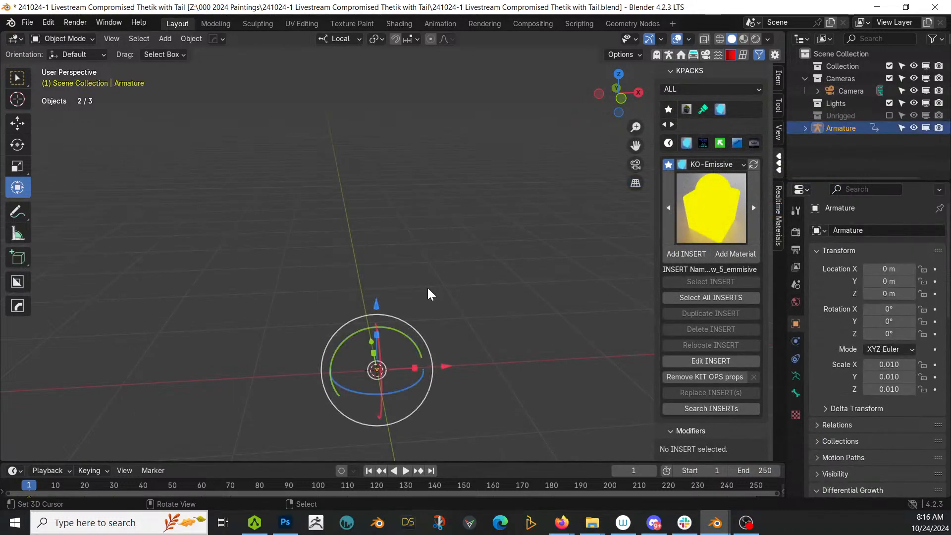
# Clear the scale of the imported creature armature and view the model from the front.
pyautogui.hotkey('alt', 's')
pyautogui.scroll(2, 429, 294)
pyautogui.moveTo(429, 294); pyautogui.dragTo(404, 331, button='middle')
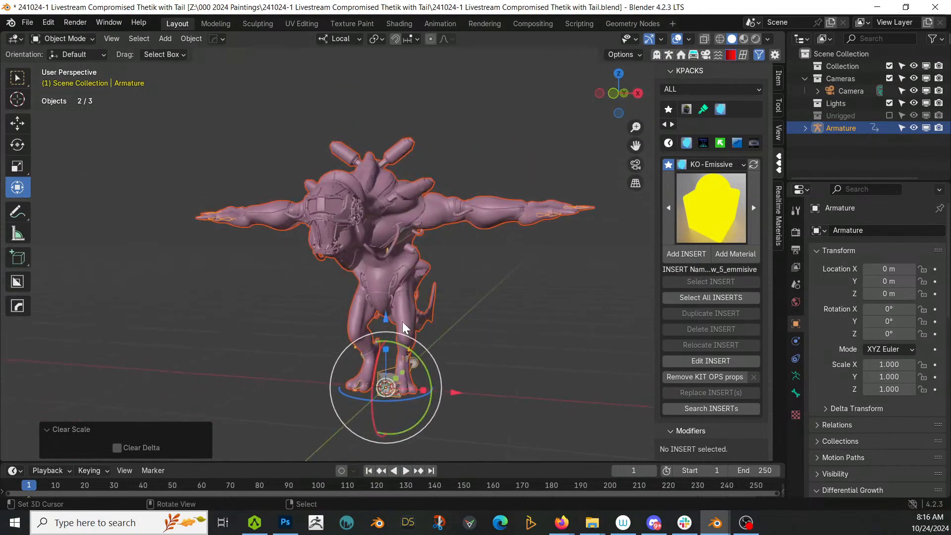
# Import the pose file "Standing Death Forward 02.fbx" from the Poses folder inside "000 G8 for HumanGen".
pyautogui.press('F4')
pyautogui.moveTo(406, 328)
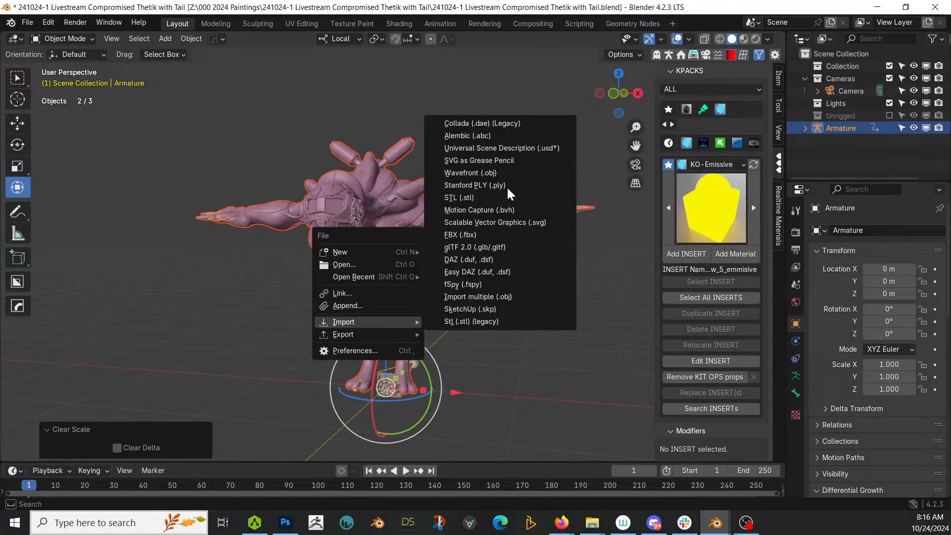
pyautogui.click(504, 235)
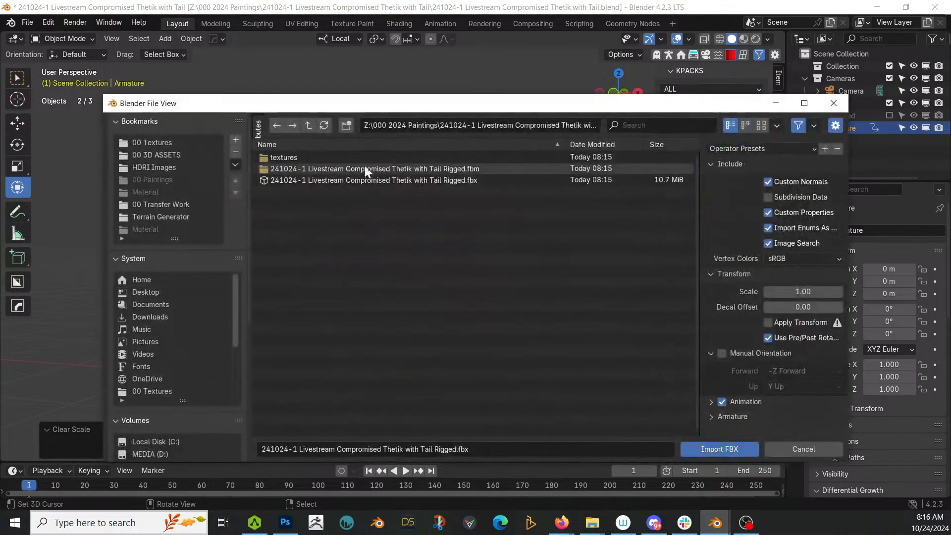
pyautogui.click(309, 124)
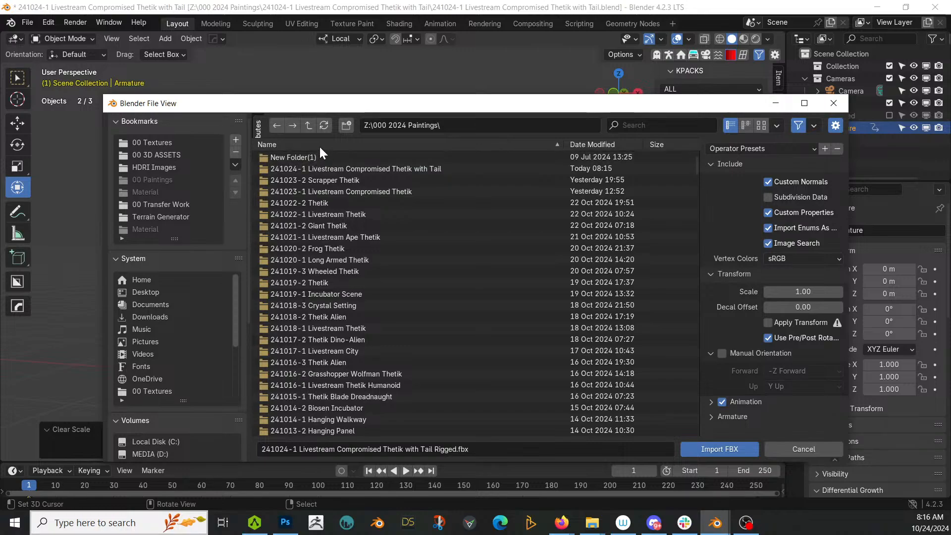
pyautogui.click(319, 144)
pyautogui.click(327, 159)
pyautogui.doubleClick(327, 159)
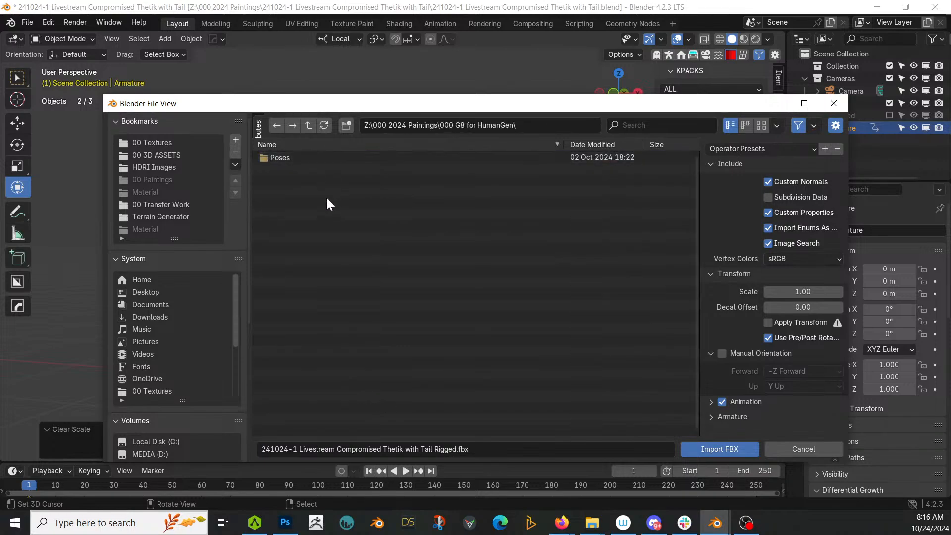
pyautogui.doubleClick(283, 157)
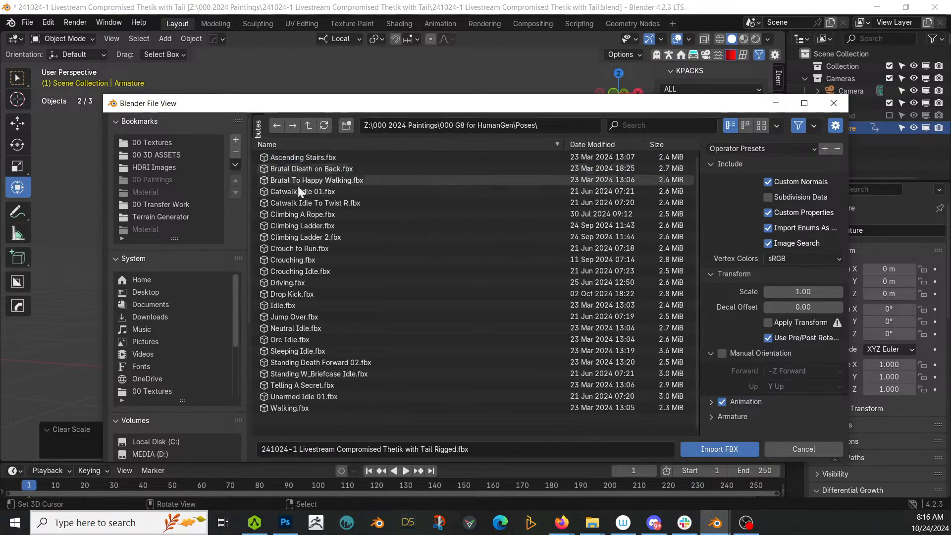
pyautogui.doubleClick(310, 362)
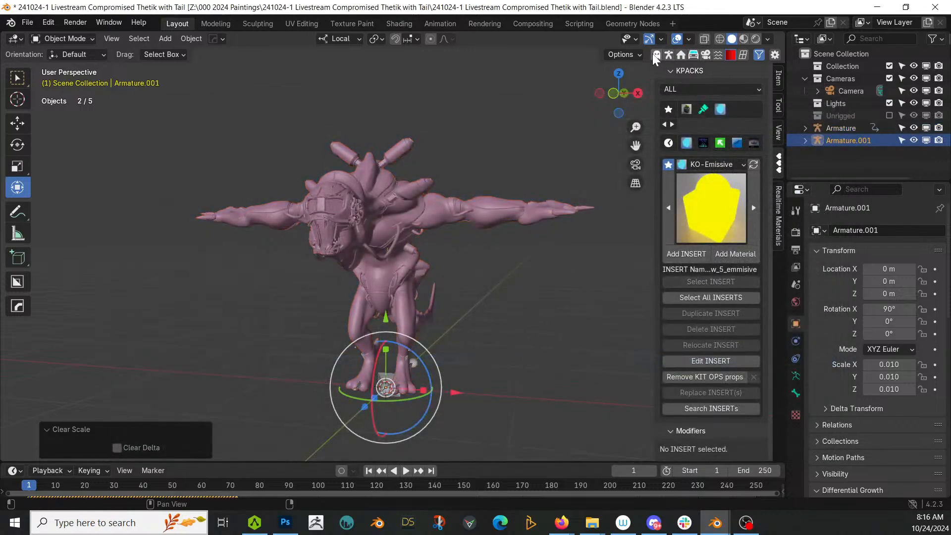
# In Rokoko retargeting, set Armature.001 as the source and Armature as the target.
pyautogui.click(667, 56)
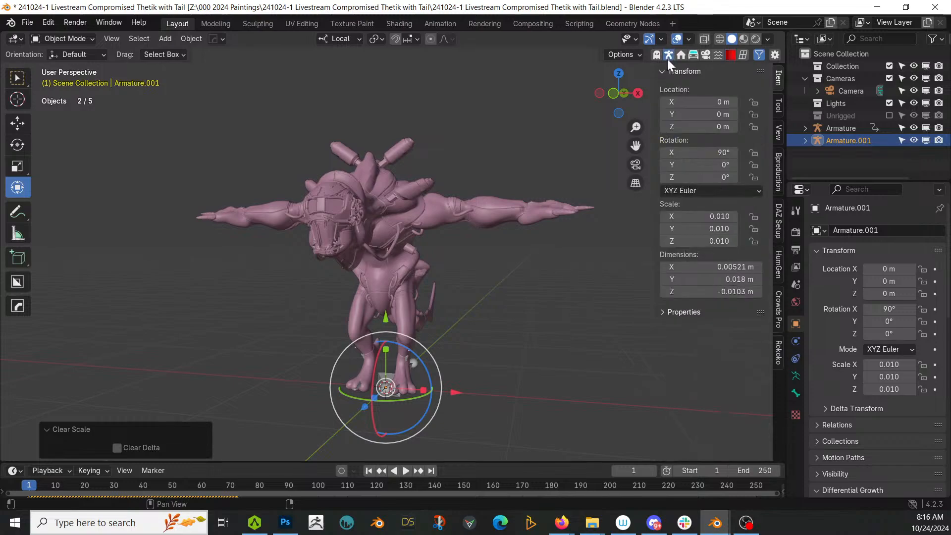
pyautogui.click(778, 352)
pyautogui.click(667, 433)
pyautogui.scroll(-3, 678, 421)
pyautogui.click(713, 397)
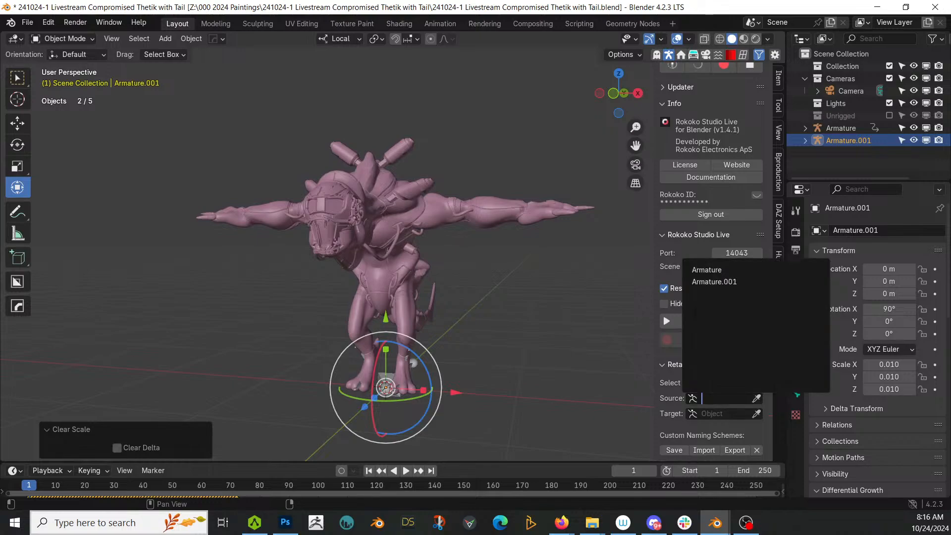
pyautogui.click(713, 282)
pyautogui.click(716, 413)
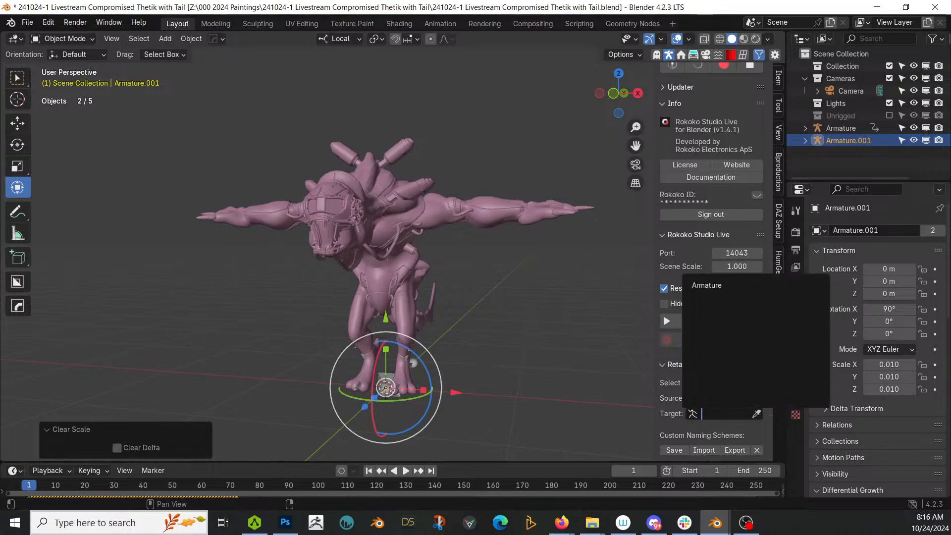
pyautogui.click(713, 286)
# Build the bone list and retarget the imported animation onto the creature's armature, using the rest pose with Auto Scale.
pyautogui.click(703, 431)
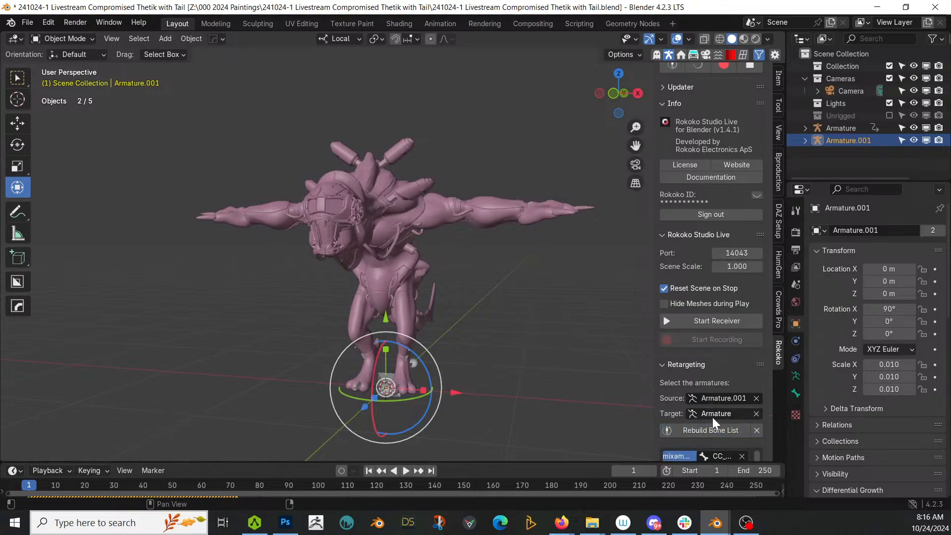
pyautogui.scroll(-3, 718, 401)
pyautogui.scroll(-6, 768, 406)
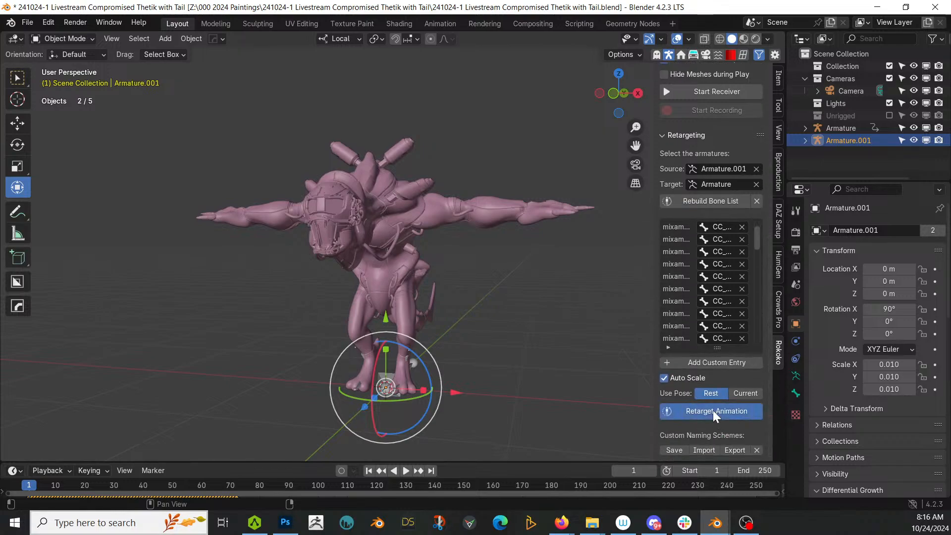
pyautogui.click(712, 410)
pyautogui.moveTo(464, 366); pyautogui.dragTo(497, 397, button='middle')
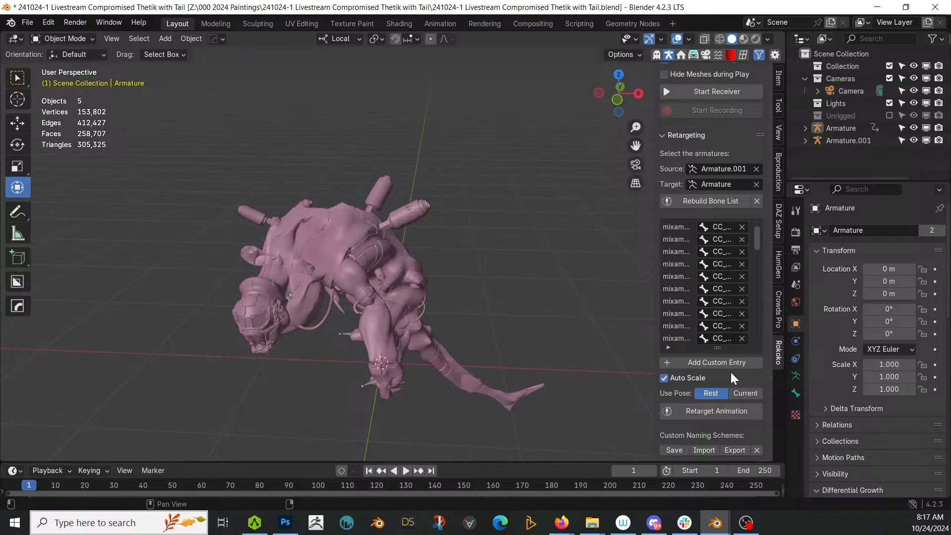
# Delete the Armature.001 hierarchy and clear the animation data from the remaining Armature.
pyautogui.rightClick(841, 143)
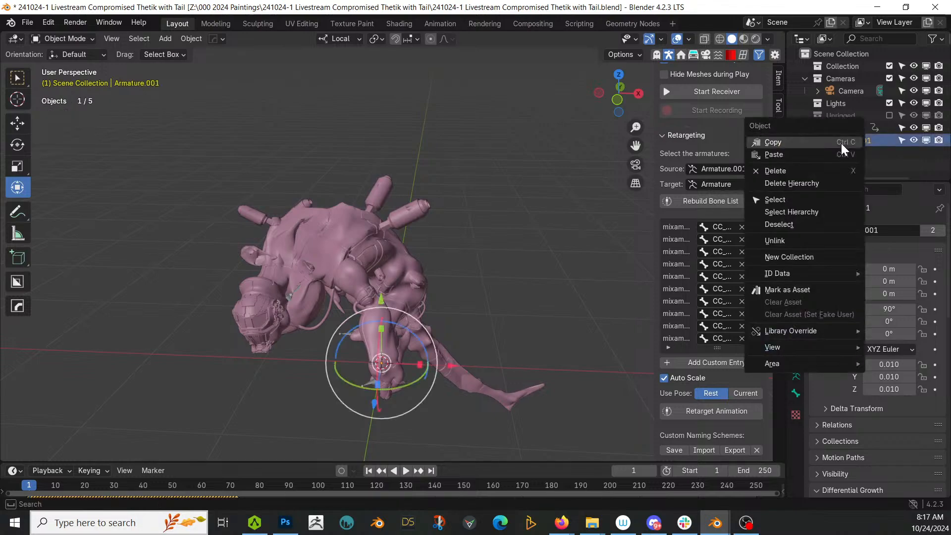
pyautogui.click(809, 183)
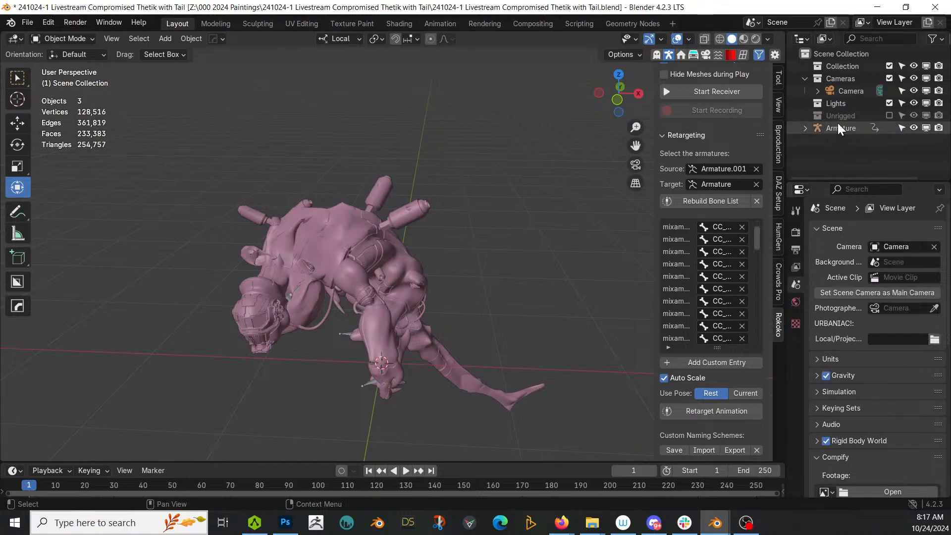
pyautogui.click(806, 127)
pyautogui.click(833, 138)
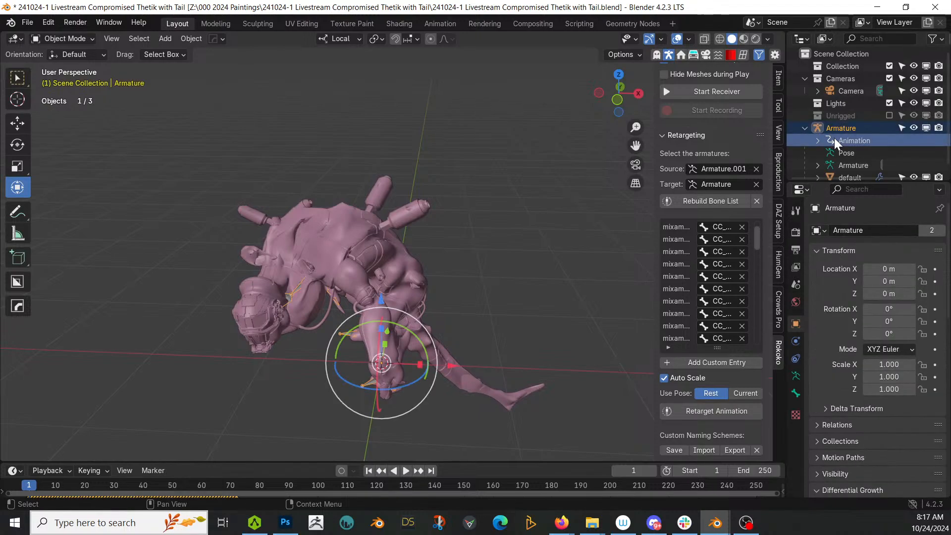
pyautogui.rightClick(833, 138)
pyautogui.click(813, 137)
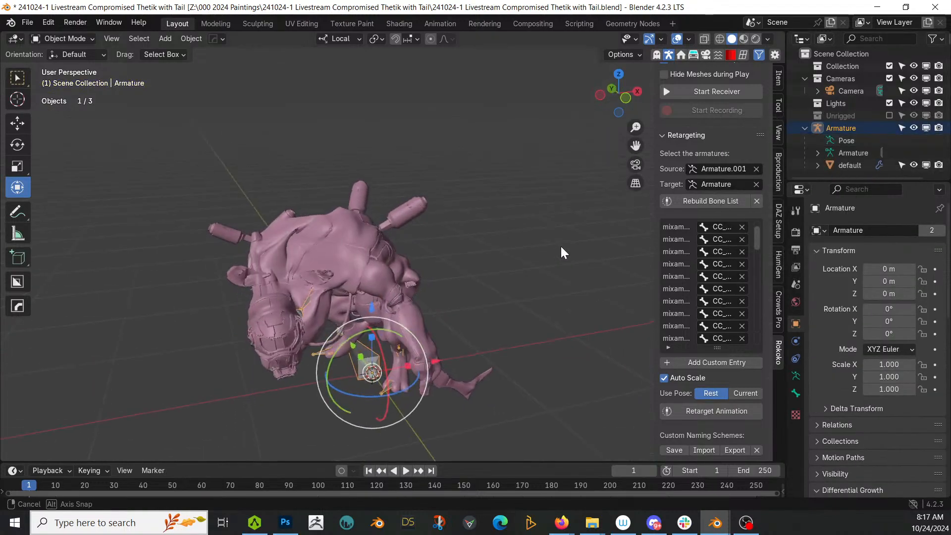
# Set the Armature to Rest Position and isolate it in local view.
pyautogui.click(796, 377)
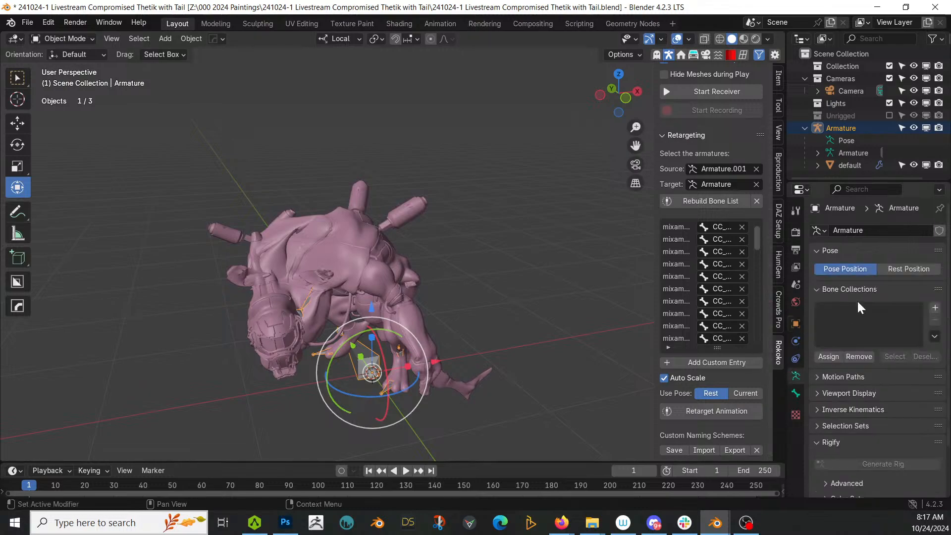
pyautogui.click(898, 267)
pyautogui.moveTo(370, 264); pyautogui.dragTo(552, 251, button='middle')
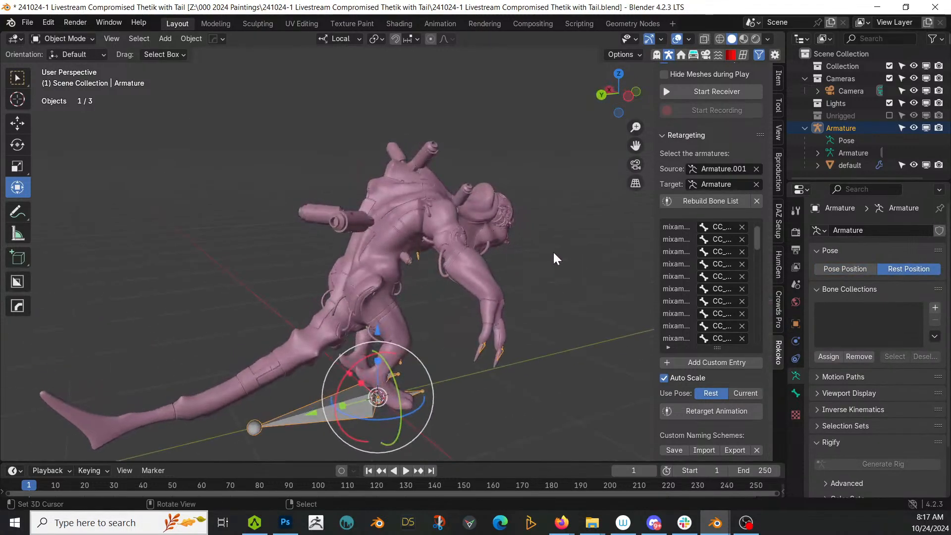
pyautogui.press('KP_Divide')
pyautogui.moveTo(417, 218); pyautogui.dragTo(155, 87, button='middle')
# In Pose Mode, invert the bone selection, hide the unselected bones and keep all visible bones selected.
pyautogui.click(81, 40)
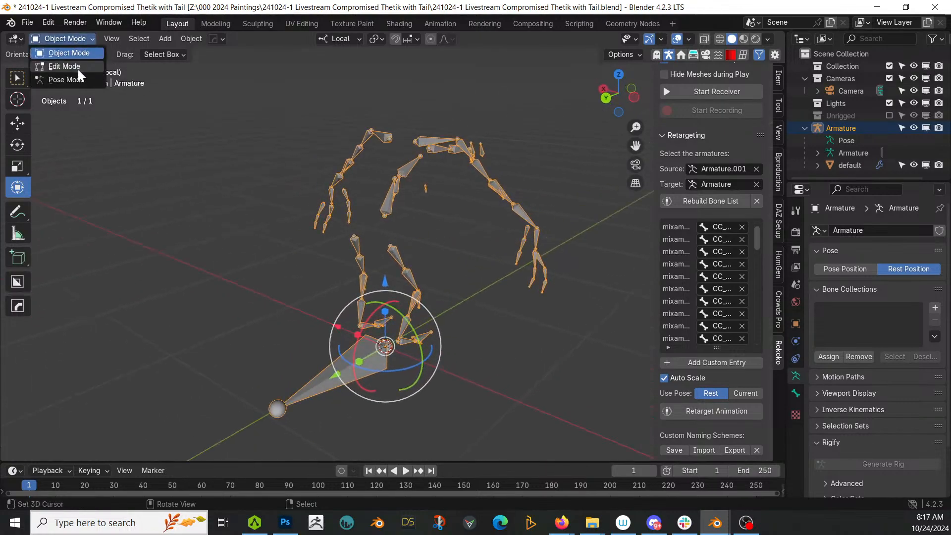
pyautogui.click(76, 83)
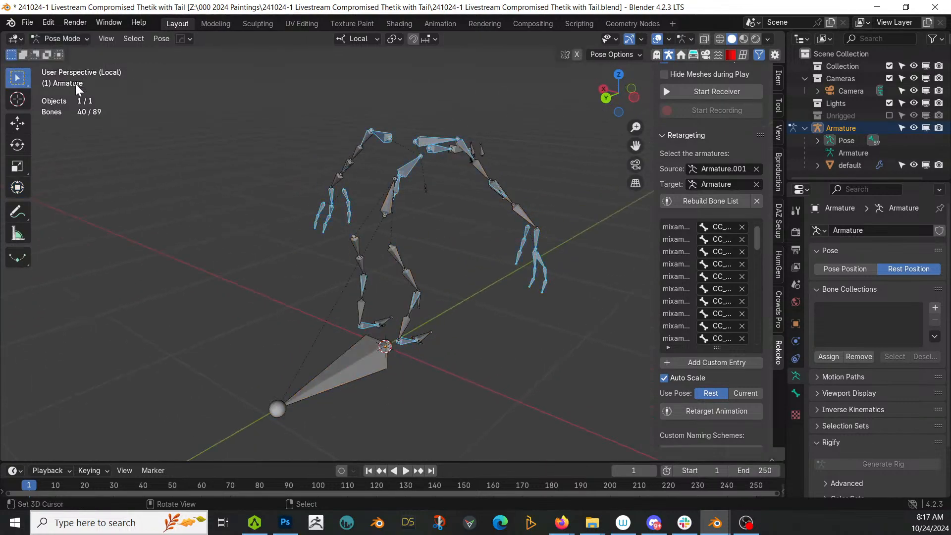
pyautogui.hotkey('ctrl', 'i')
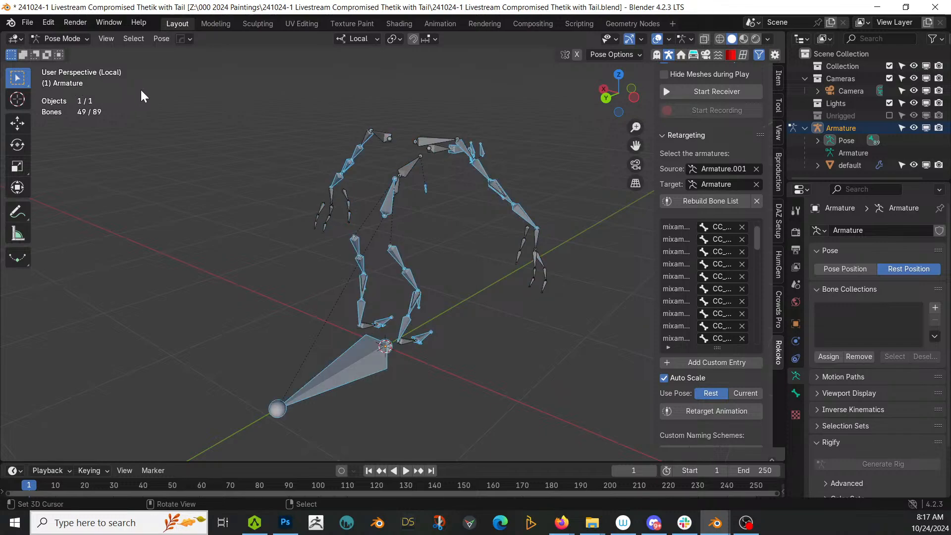
pyautogui.moveTo(139, 89); pyautogui.dragTo(198, 105, button='middle')
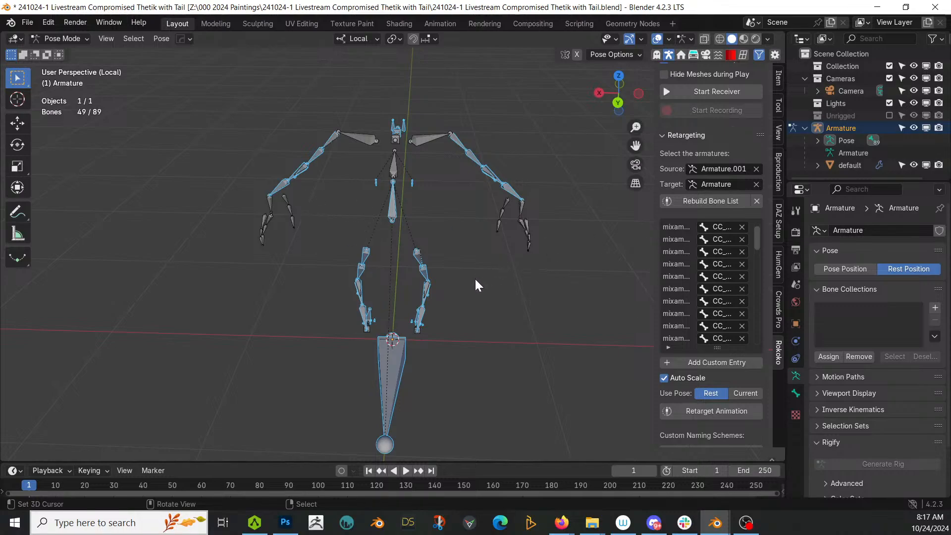
pyautogui.moveTo(380, 257); pyautogui.dragTo(434, 274, button='middle')
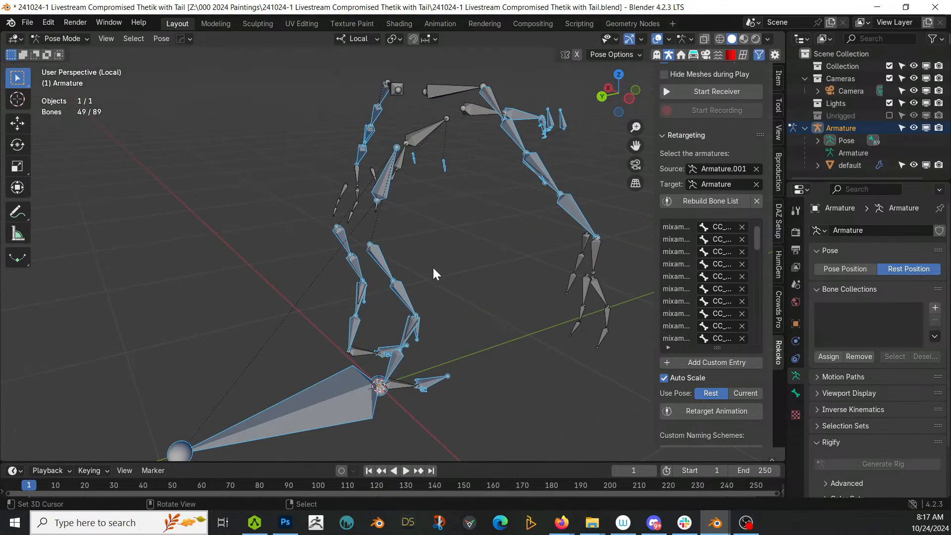
pyautogui.hotkey('shift', 'h')
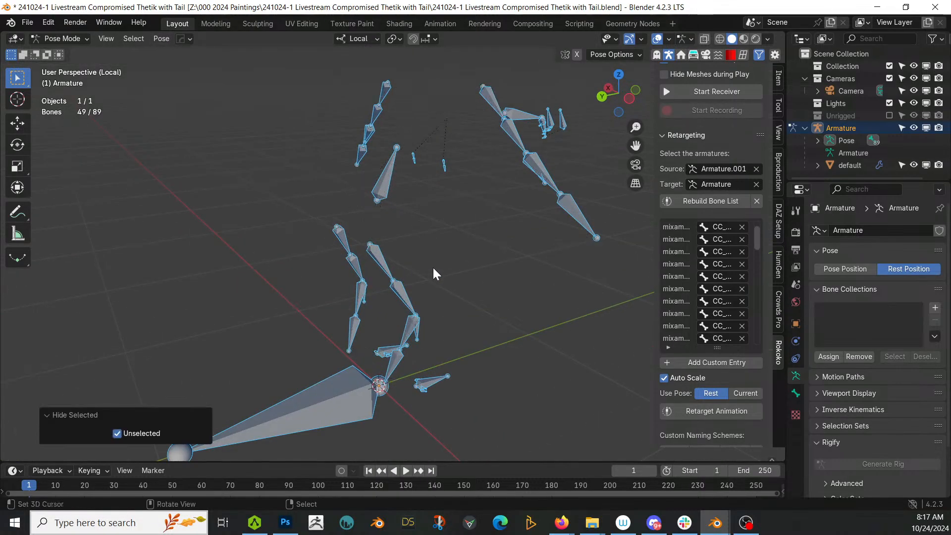
pyautogui.click(347, 391)
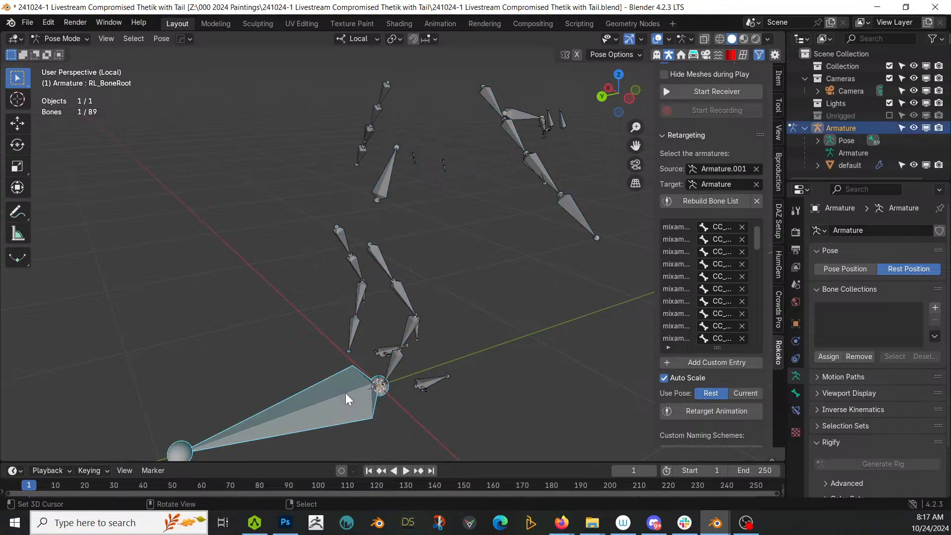
pyautogui.press('a')
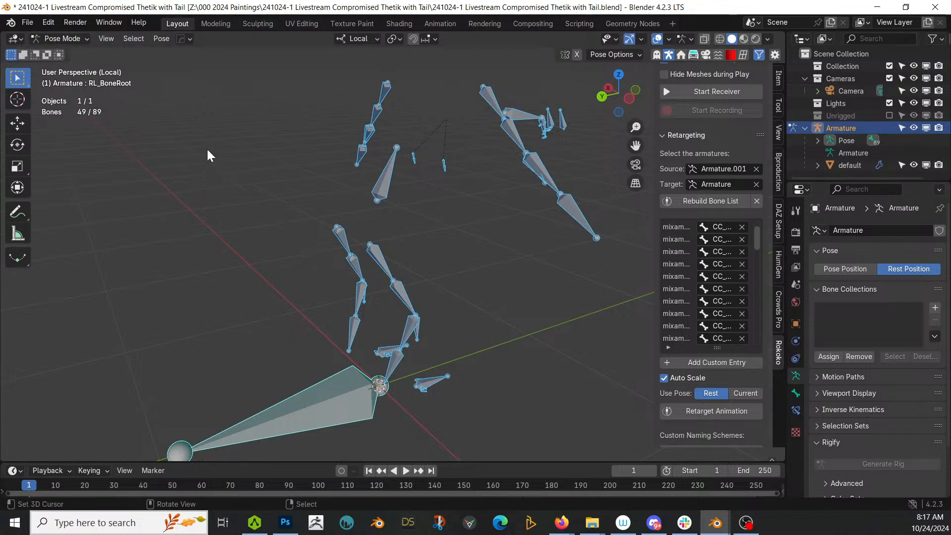
# In Edit Mode, hide the unselected bones and delete the selected bones.
pyautogui.click(80, 40)
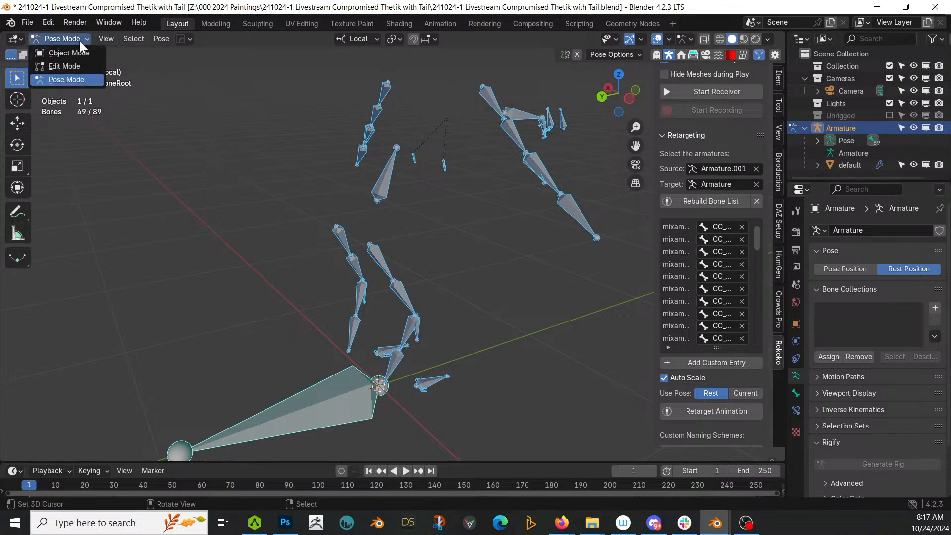
pyautogui.click(73, 67)
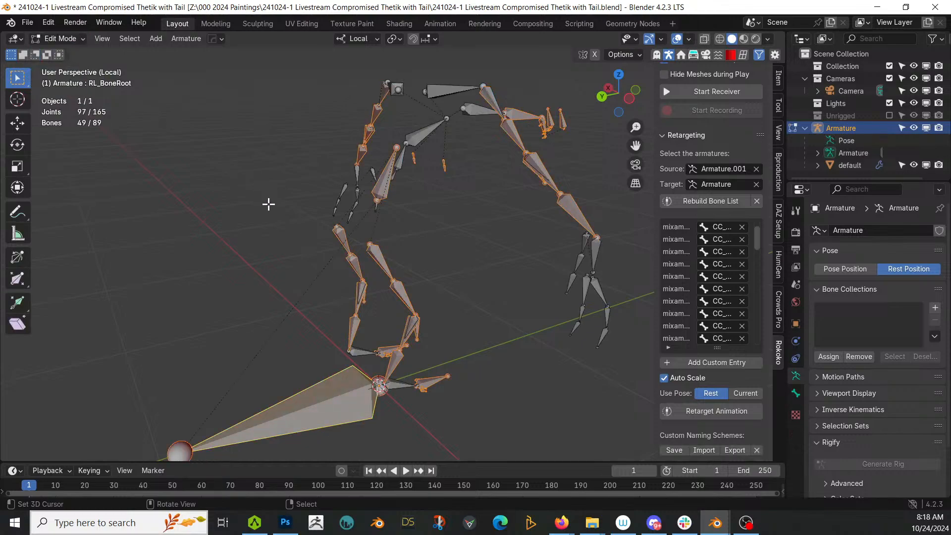
pyautogui.hotkey('shift', 'h')
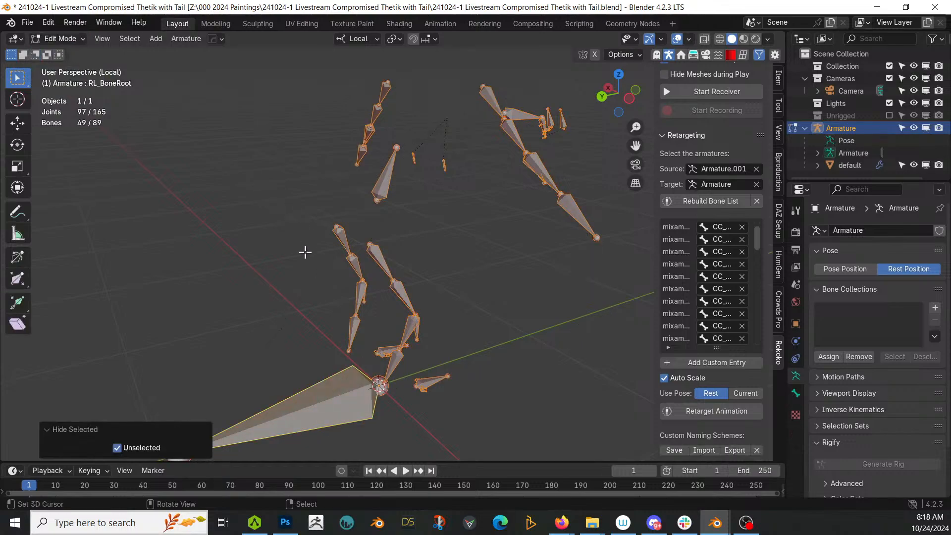
pyautogui.press('x')
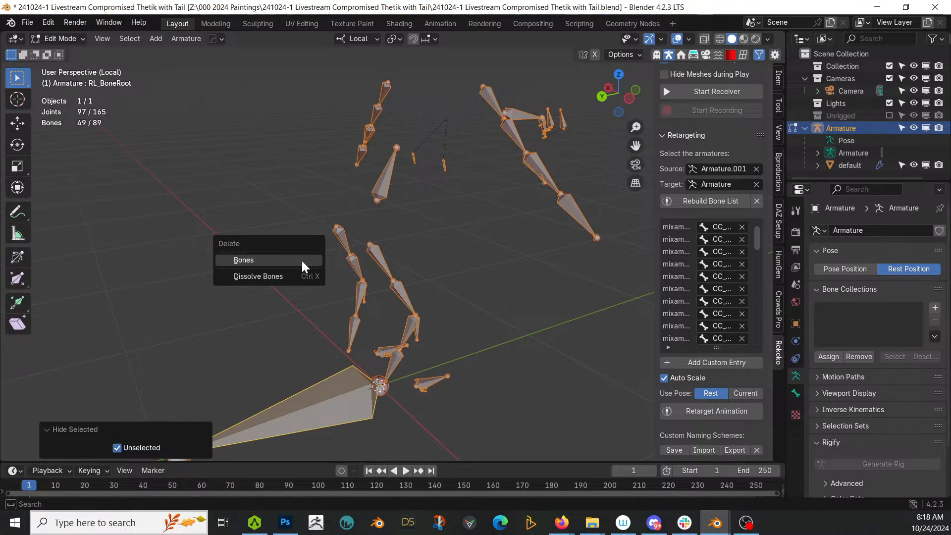
pyautogui.click(301, 260)
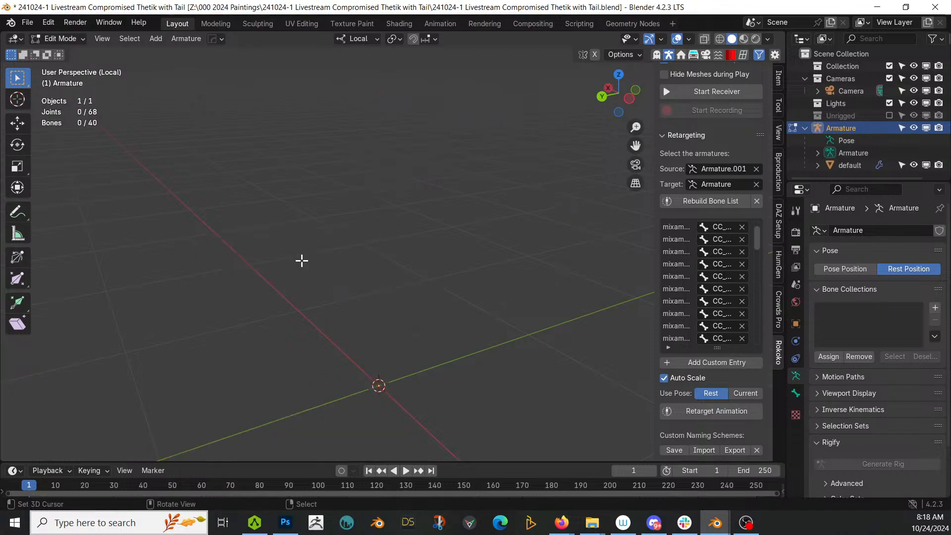
# Reveal the hidden bones and exit local view to bring back the character mesh.
pyautogui.hotkey('alt', 'h')
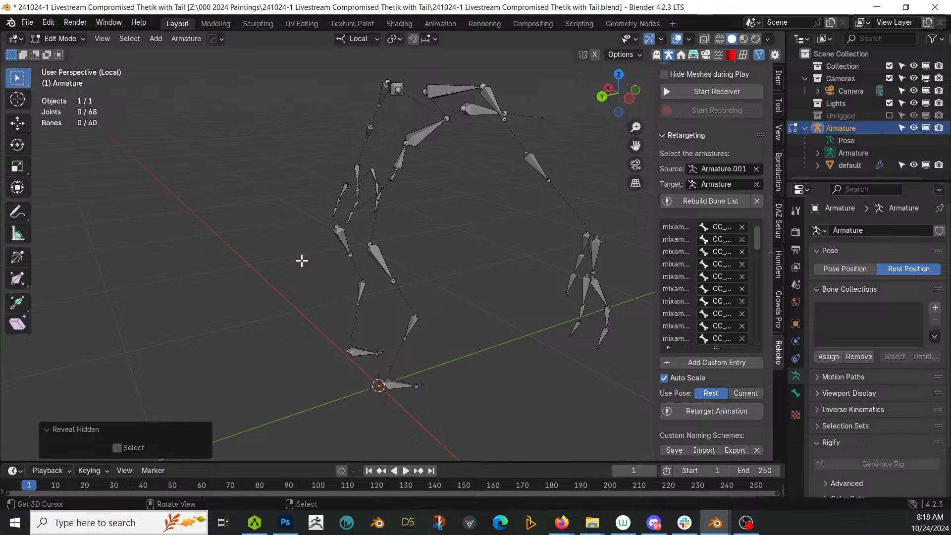
pyautogui.moveTo(358, 309); pyautogui.dragTo(452, 282, button='middle')
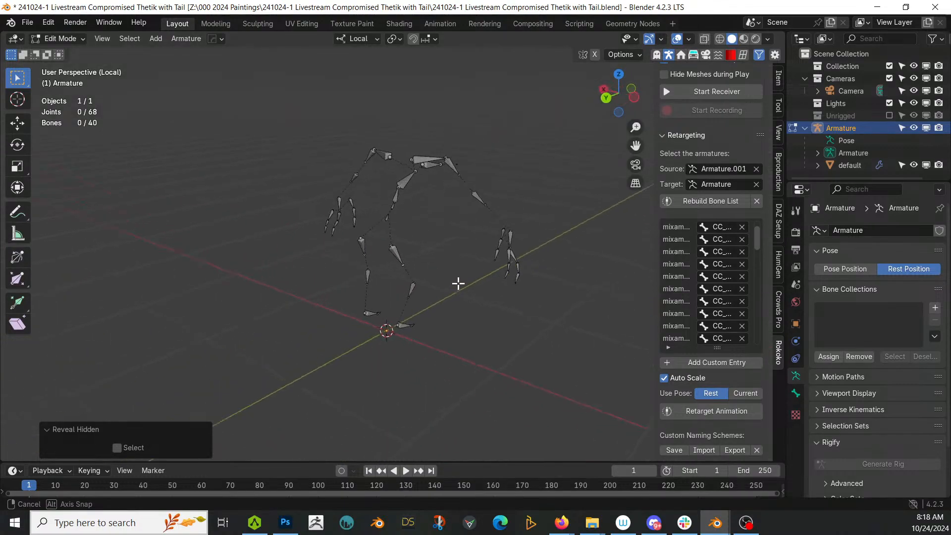
pyautogui.scroll(4, 461, 283)
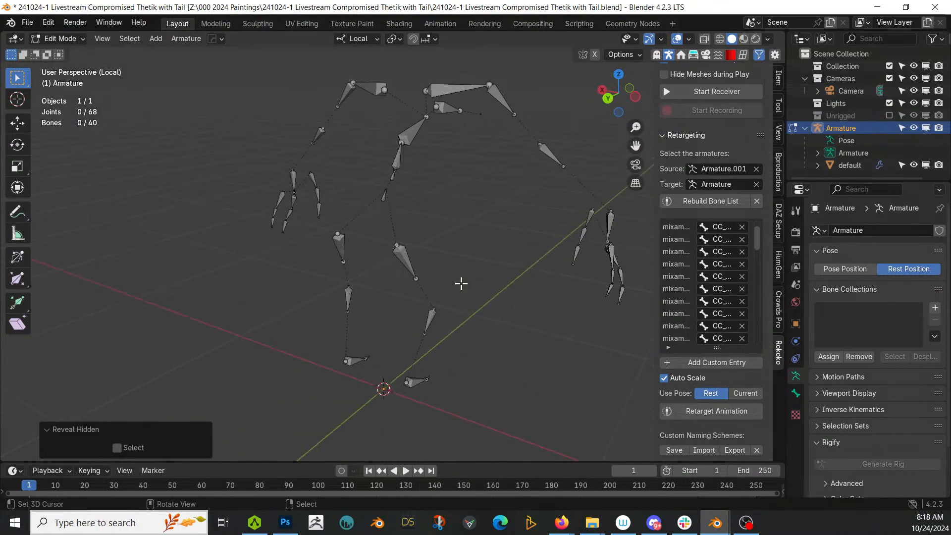
pyautogui.press('KP_Divide')
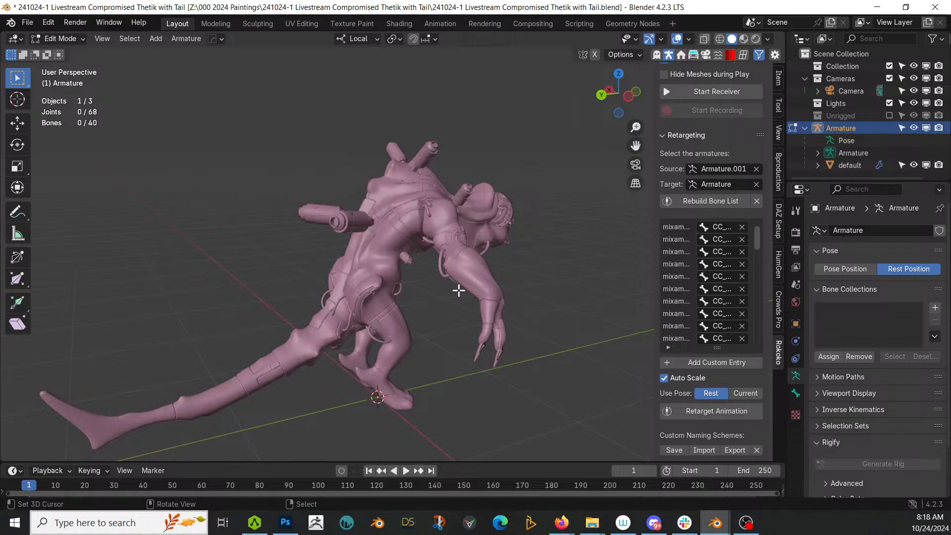
# Return to Object Mode and compare the character's deformation in Pose Position and Rest Position.
pyautogui.click(845, 271)
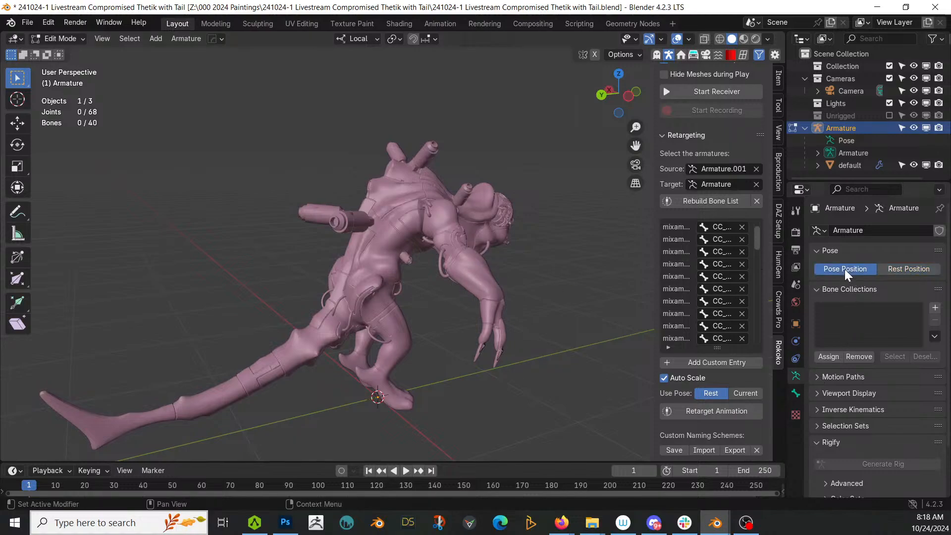
pyautogui.moveTo(535, 272); pyautogui.dragTo(426, 249, button='middle')
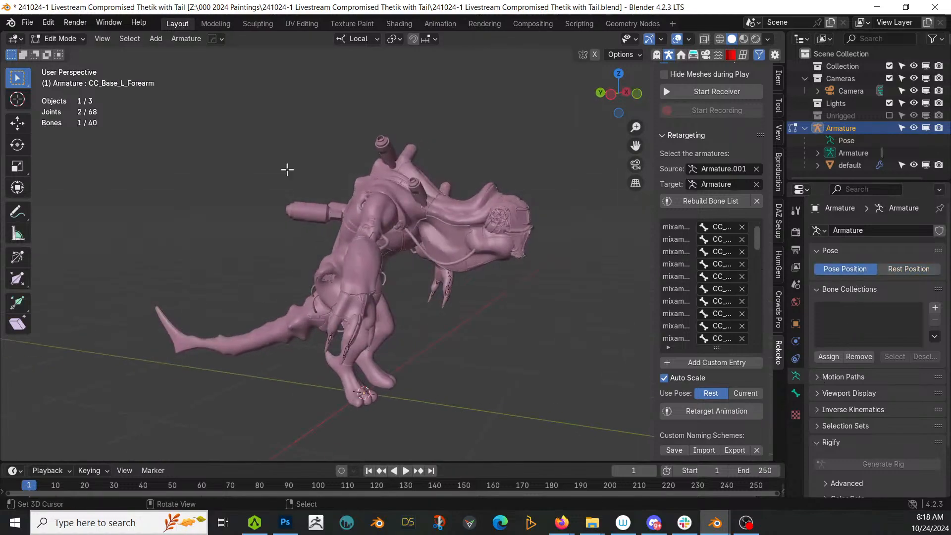
pyautogui.click(67, 39)
pyautogui.click(65, 52)
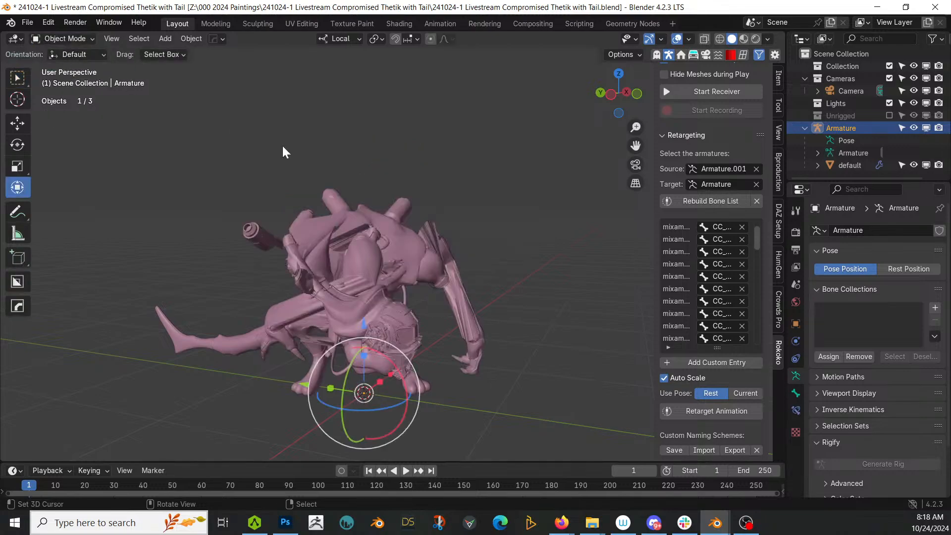
pyautogui.moveTo(511, 252); pyautogui.dragTo(436, 304, button='middle')
pyautogui.click(913, 272)
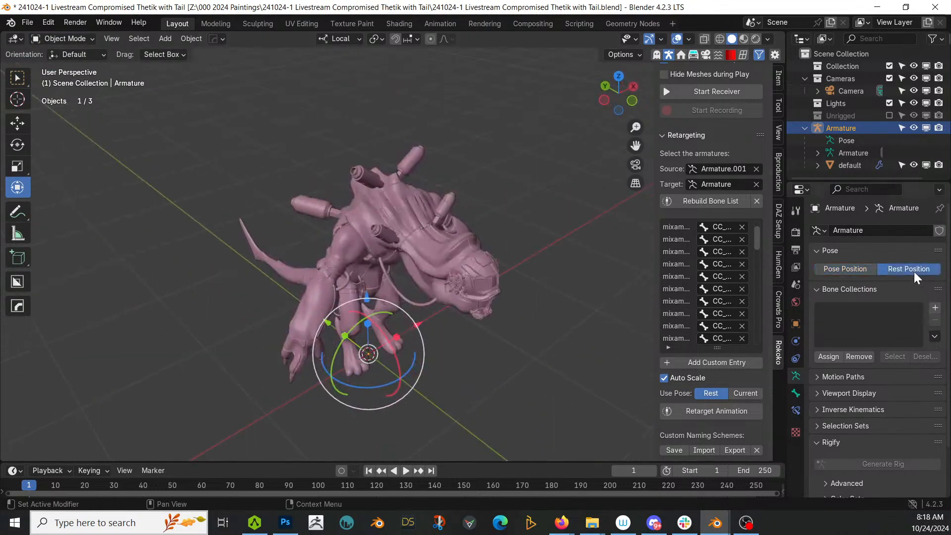
pyautogui.click(854, 268)
# Undo back through the mode and pose changes and the bone deletion.
pyautogui.hotkey('ctrl', 'z')
pyautogui.hotkey('ctrl', 'z')
pyautogui.hotkey('ctrl', 'z')
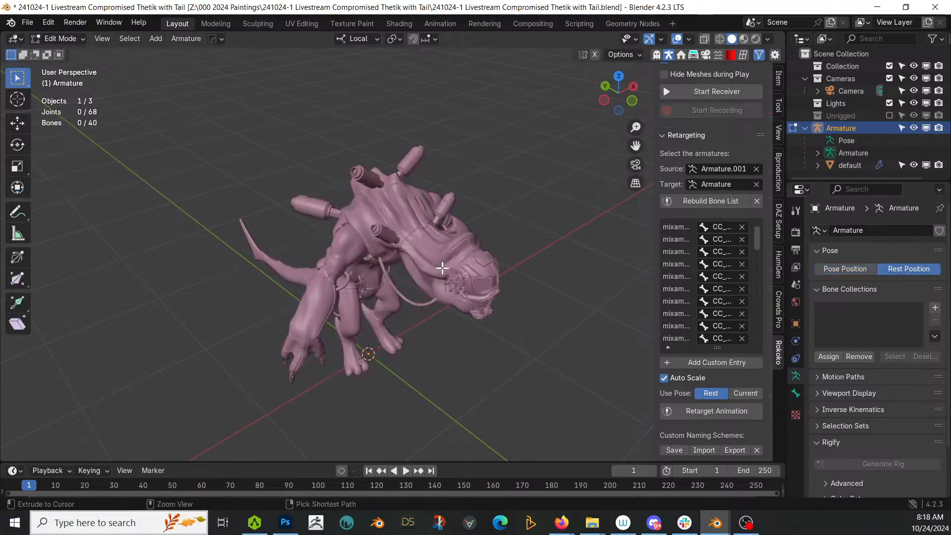
pyautogui.hotkey('ctrl', 'z')
pyautogui.moveTo(415, 279); pyautogui.dragTo(495, 267, button='middle')
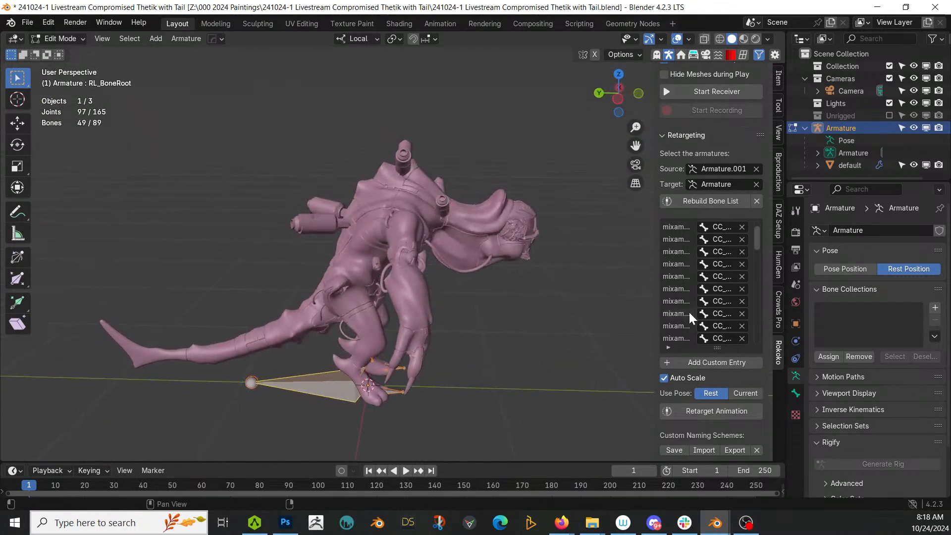
# Set the Armature to Pose Position and return to Object Mode.
pyautogui.click(851, 272)
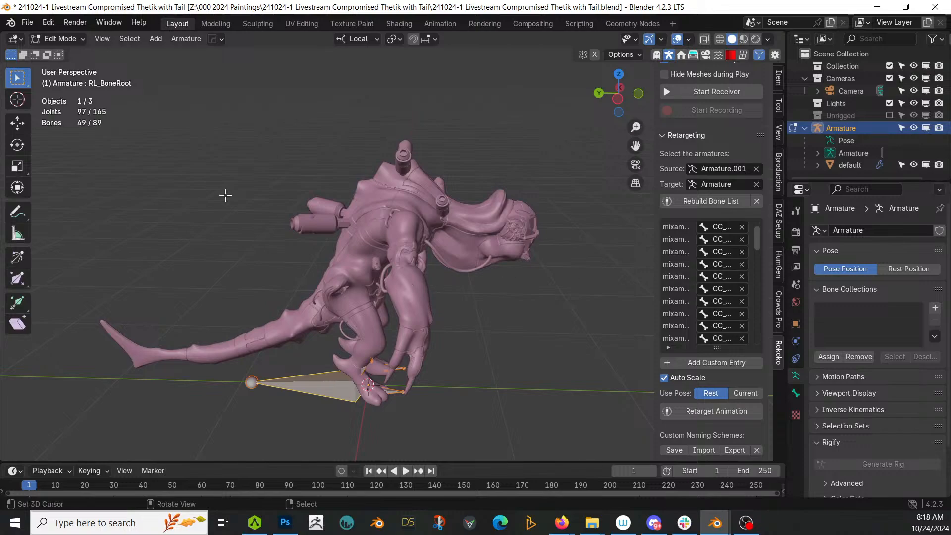
pyautogui.click(70, 38)
pyautogui.click(70, 52)
pyautogui.moveTo(252, 156); pyautogui.dragTo(294, 232, button='middle')
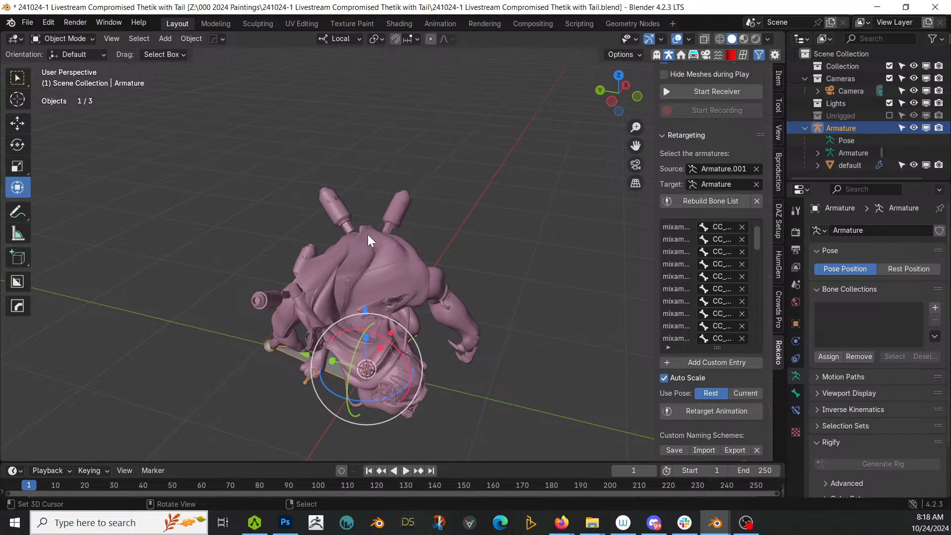
# In Pose Mode, hide the unselected bones and the selected bones of the armature.
pyautogui.click(76, 39)
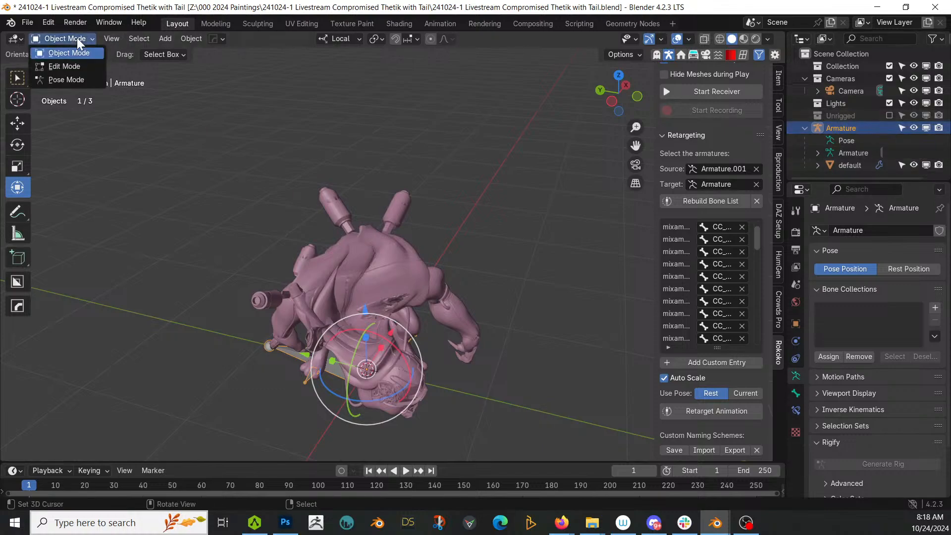
pyautogui.click(70, 78)
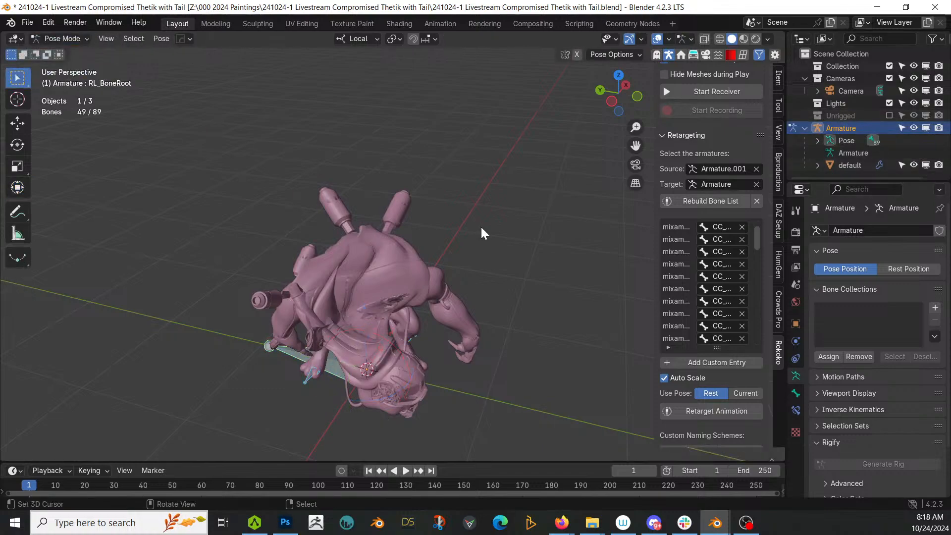
pyautogui.hotkey('shift', 'h')
pyautogui.moveTo(446, 266); pyautogui.dragTo(391, 212, button='middle')
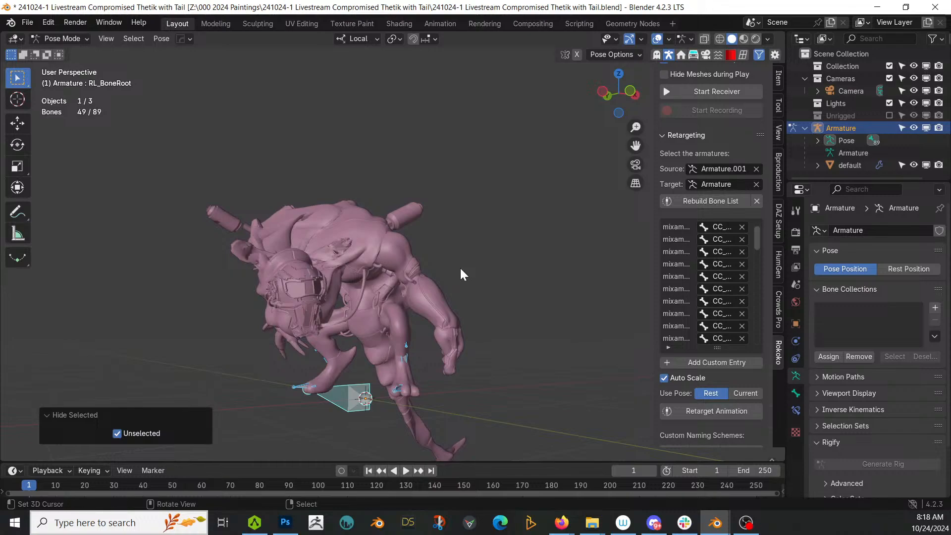
pyautogui.press('h')
pyautogui.moveTo(456, 272); pyautogui.dragTo(443, 303, button='middle')
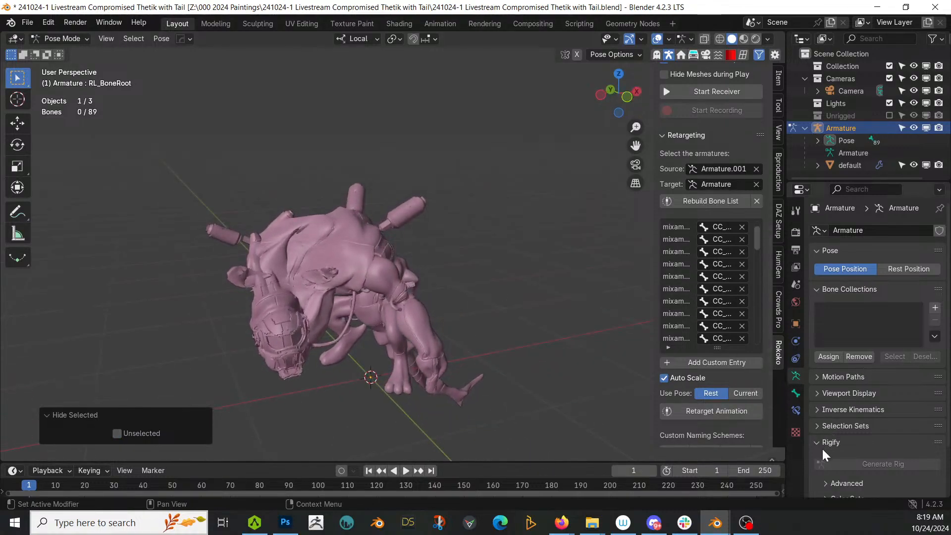
# Turn on In Front display for the armature and roll the scene back to Clear Animation Data in the undo history.
pyautogui.click(819, 391)
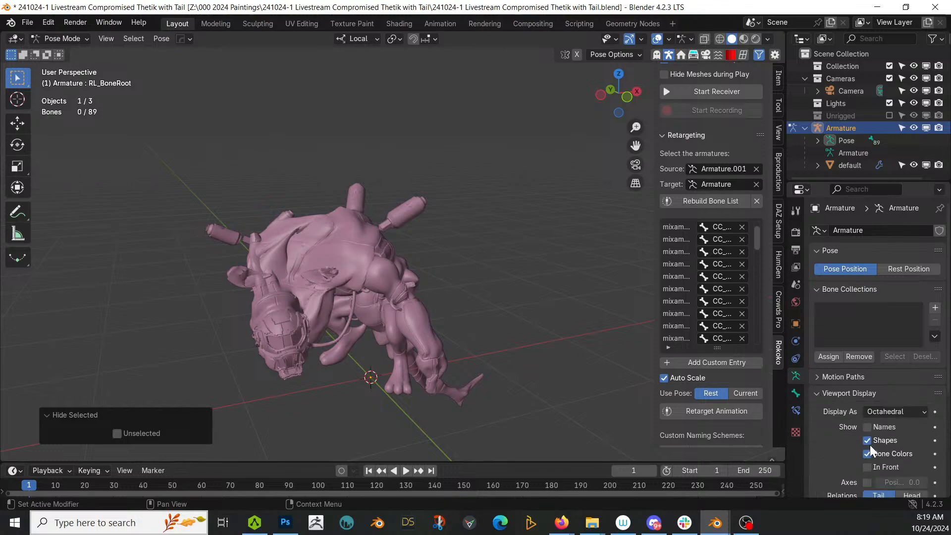
pyautogui.moveTo(492, 310); pyautogui.dragTo(436, 282, button='middle')
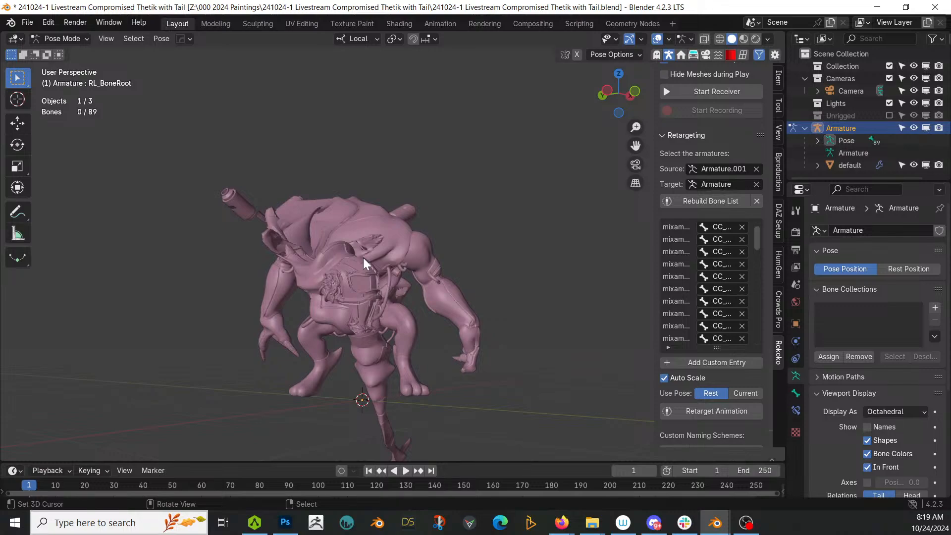
pyautogui.click(45, 23)
pyautogui.moveTo(94, 61)
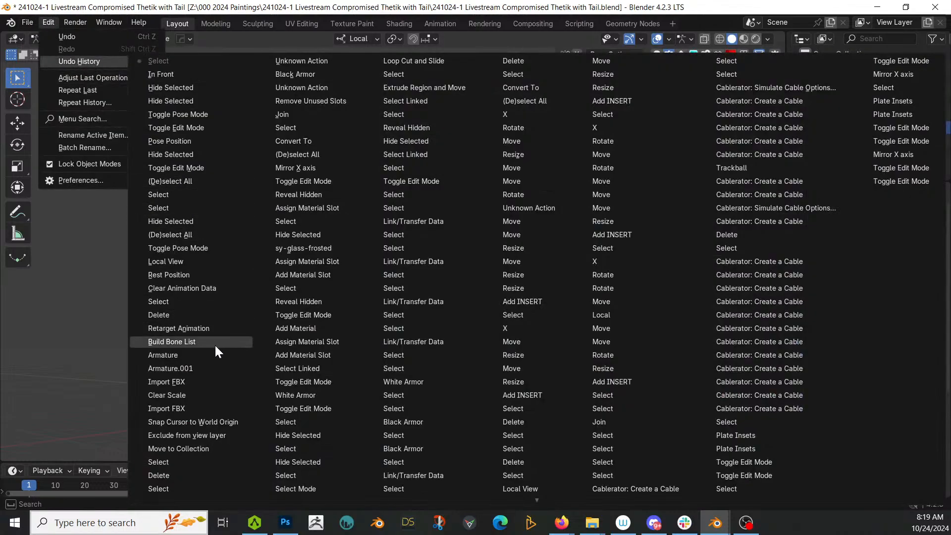
pyautogui.click(184, 287)
# Isolate the armature in Pose Mode to hide its unselected bones, and bring the creature mesh back into view.
pyautogui.moveTo(305, 302); pyautogui.dragTo(272, 227, button='middle')
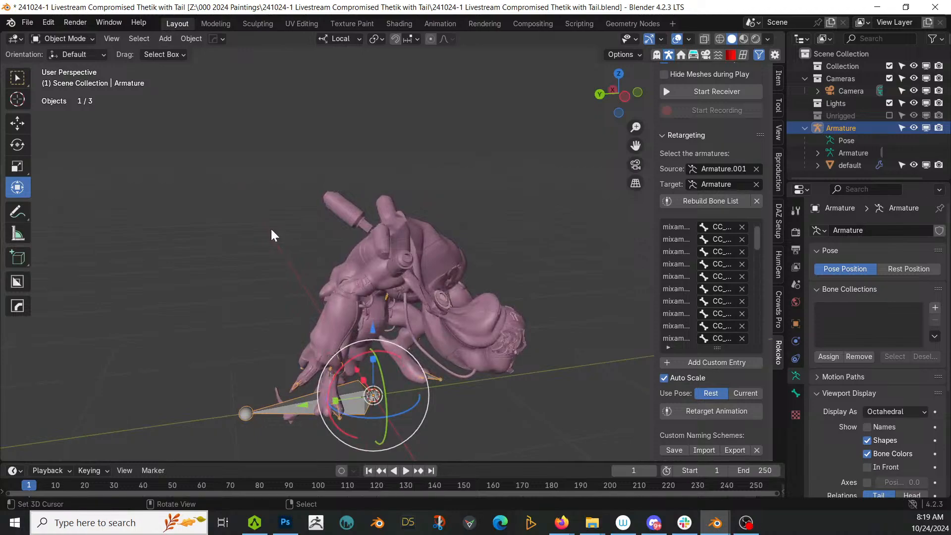
pyautogui.press('KP_Divide')
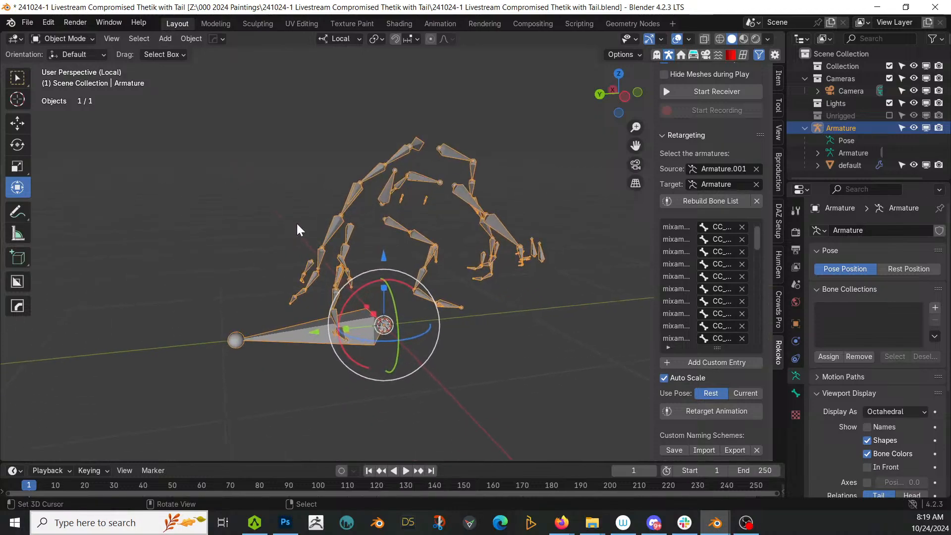
pyautogui.click(75, 41)
pyautogui.click(76, 79)
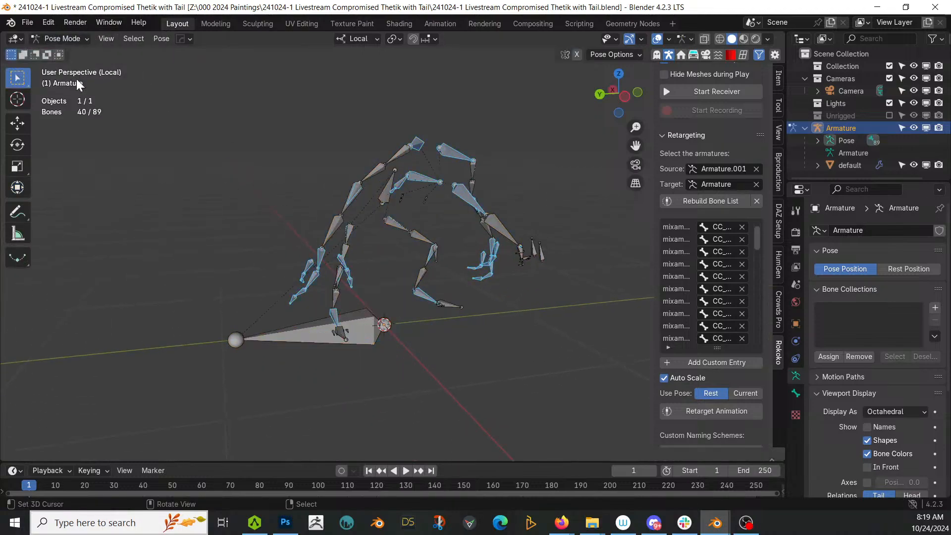
pyautogui.hotkey('shift', 'h')
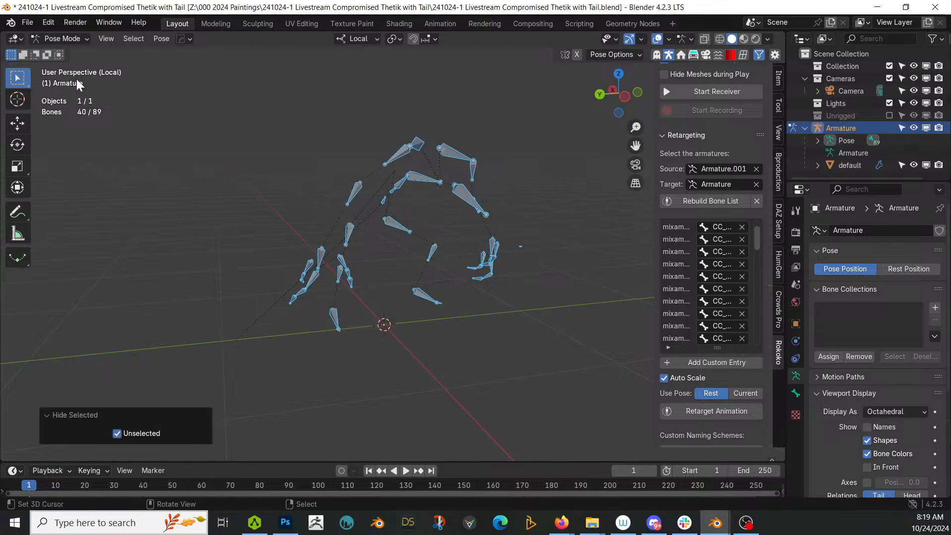
pyautogui.moveTo(132, 87); pyautogui.dragTo(273, 128, button='middle')
pyautogui.press('KP_Divide')
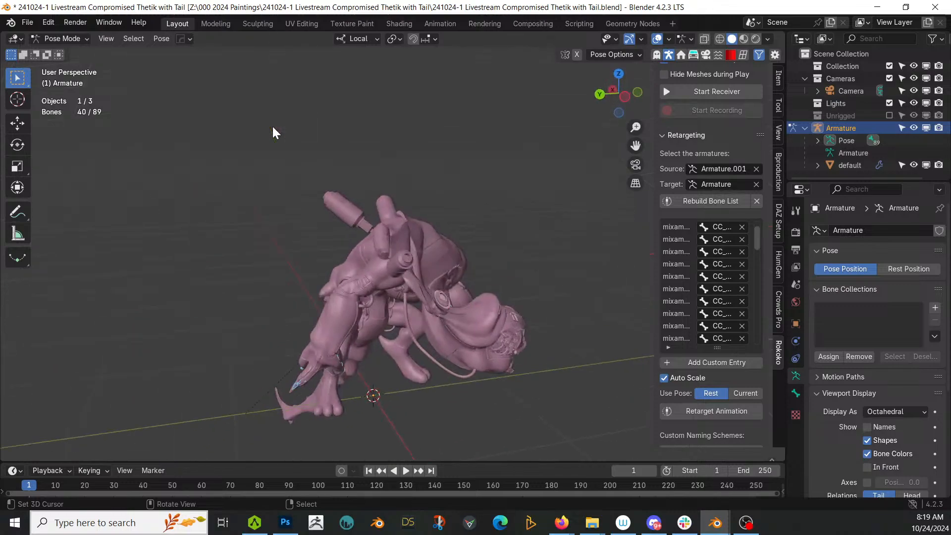
# Display the armature In Front of the mesh and select the neck twist and head bones to inspect their placement.
pyautogui.click(867, 467)
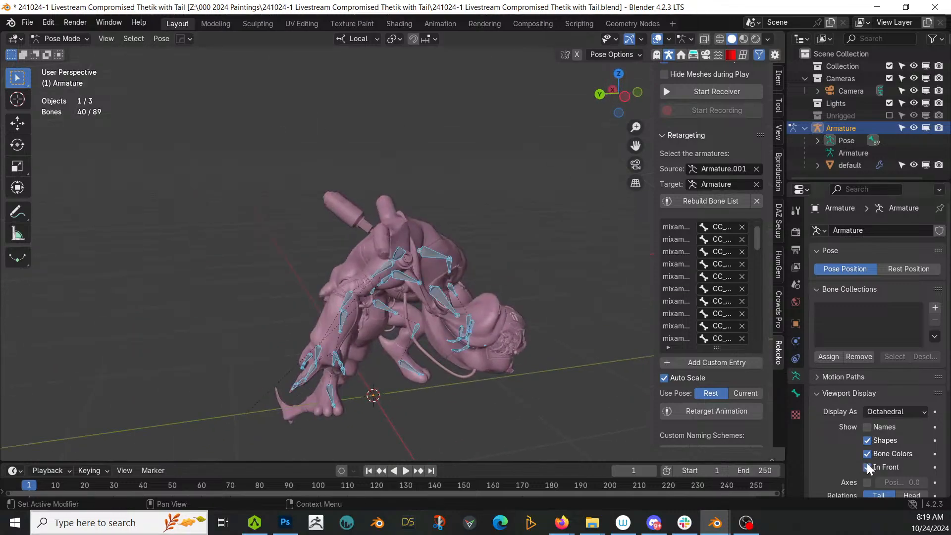
pyautogui.moveTo(468, 290); pyautogui.dragTo(443, 263, button='middle')
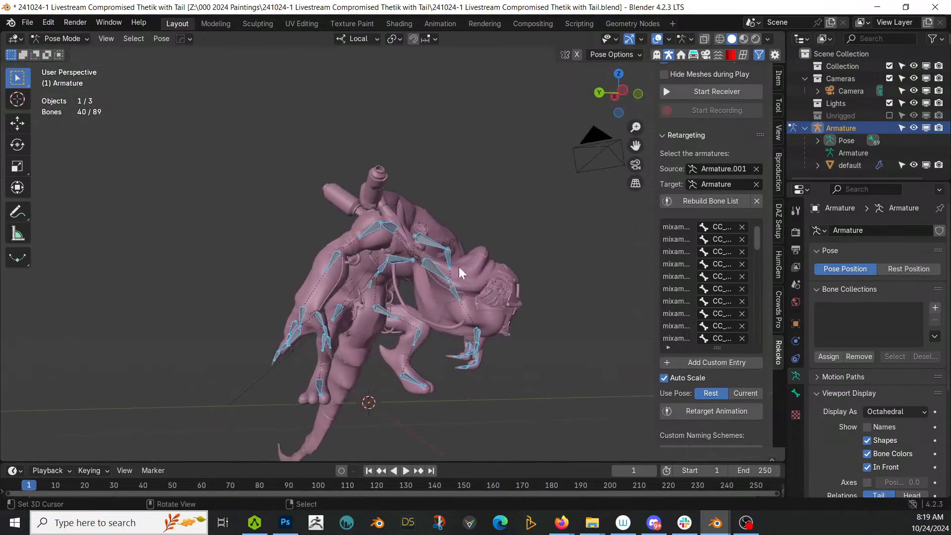
pyautogui.scroll(3, 530, 294)
pyautogui.moveTo(530, 294); pyautogui.dragTo(545, 319, button='middle')
pyautogui.click(530, 316)
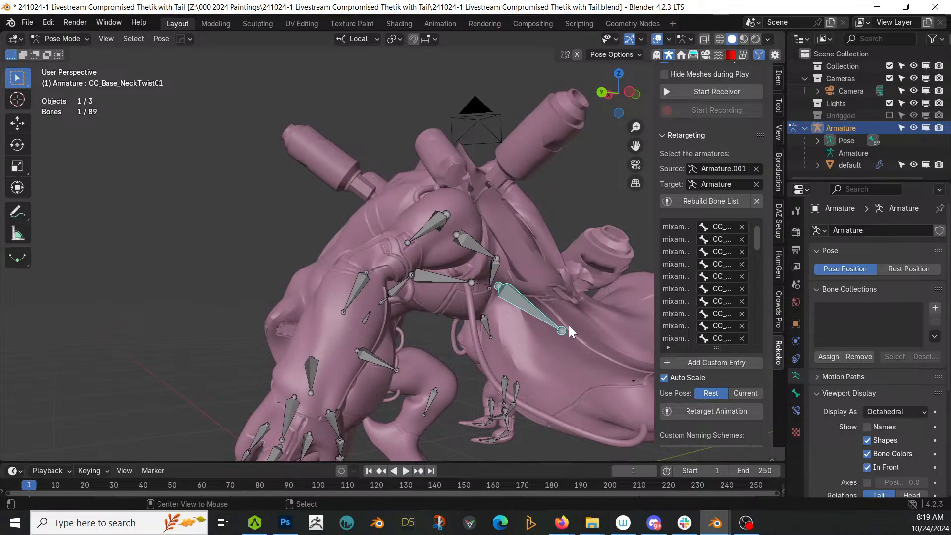
pyautogui.moveTo(568, 326); pyautogui.dragTo(480, 240, button='middle')
pyautogui.click(575, 312)
pyautogui.moveTo(586, 320); pyautogui.dragTo(523, 321, button='middle')
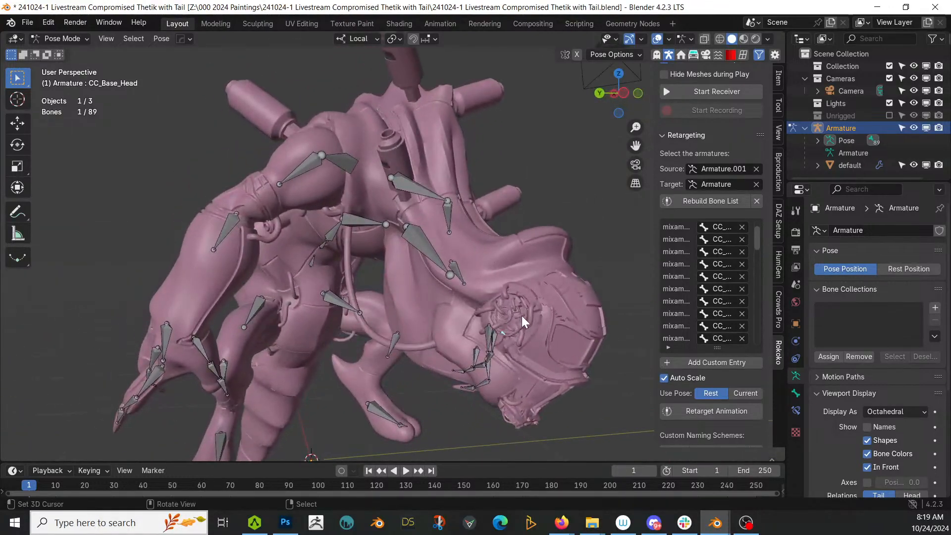
pyautogui.scroll(-3, 367, 266)
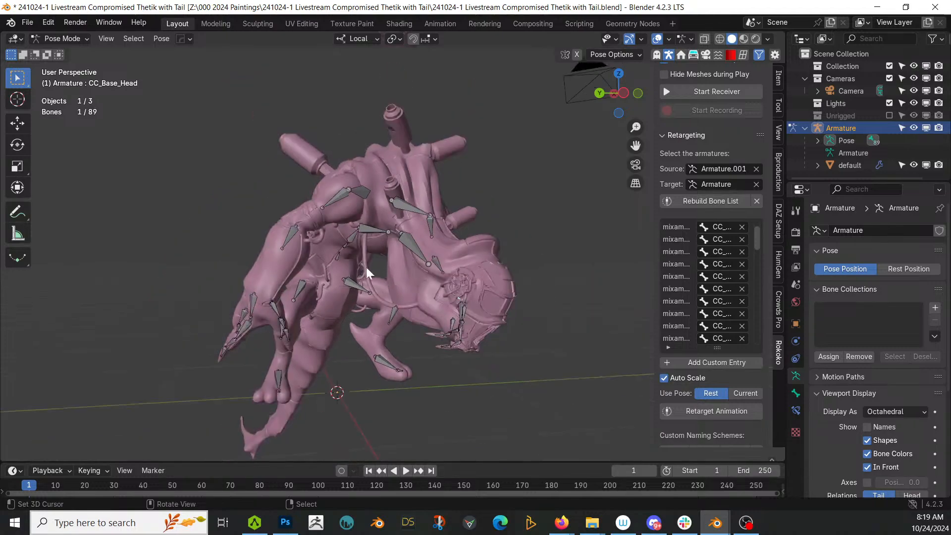
# Compare the armature and the creature's shape in Edit Mode and Pose Mode.
pyautogui.click(59, 35)
pyautogui.click(67, 64)
pyautogui.moveTo(356, 247); pyautogui.dragTo(328, 248, button='middle')
pyautogui.click(70, 39)
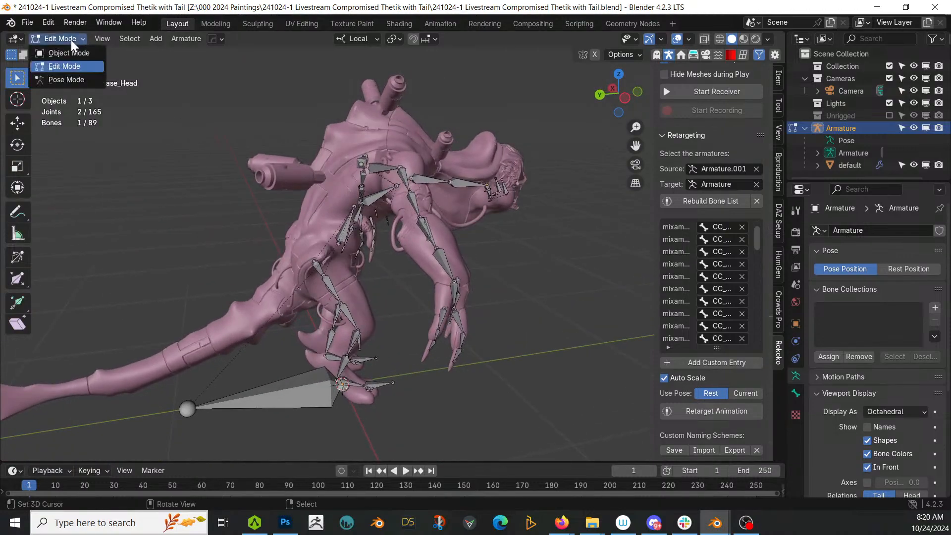
pyautogui.click(72, 81)
pyautogui.moveTo(157, 117); pyautogui.dragTo(371, 247, button='middle')
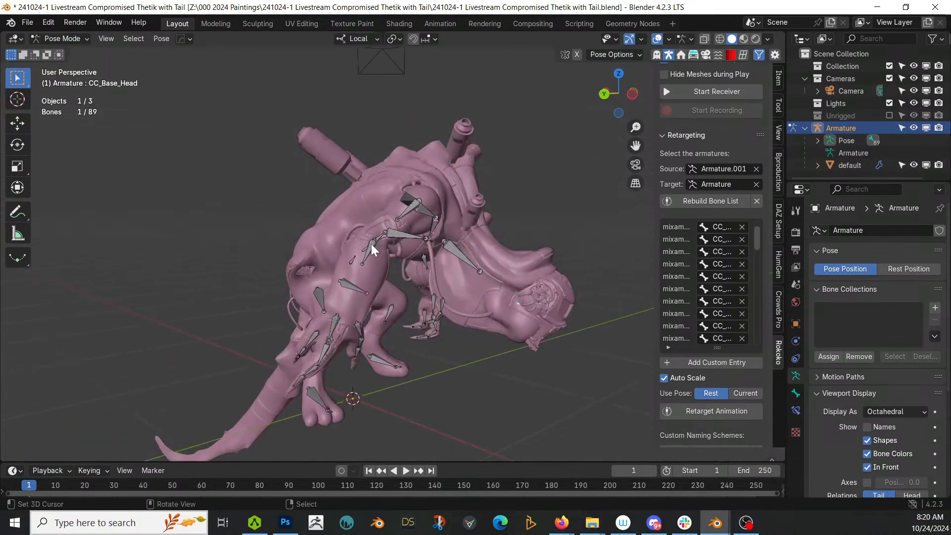
# Select all visible pose bones and invert that bone selection in Edit Mode.
pyautogui.press('a')
pyautogui.click(70, 38)
pyautogui.click(70, 68)
pyautogui.moveTo(71, 68); pyautogui.dragTo(185, 102, button='middle')
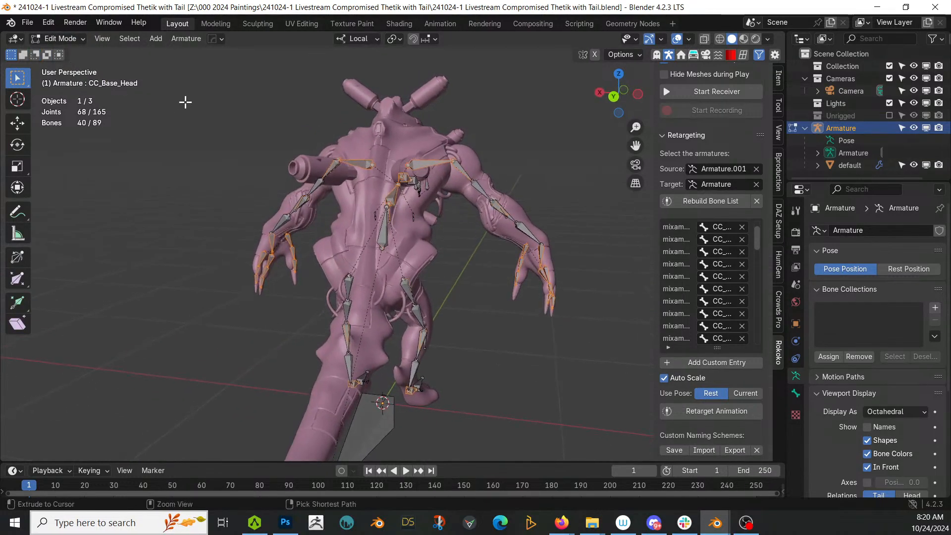
pyautogui.press('ctrl+KP_Add')
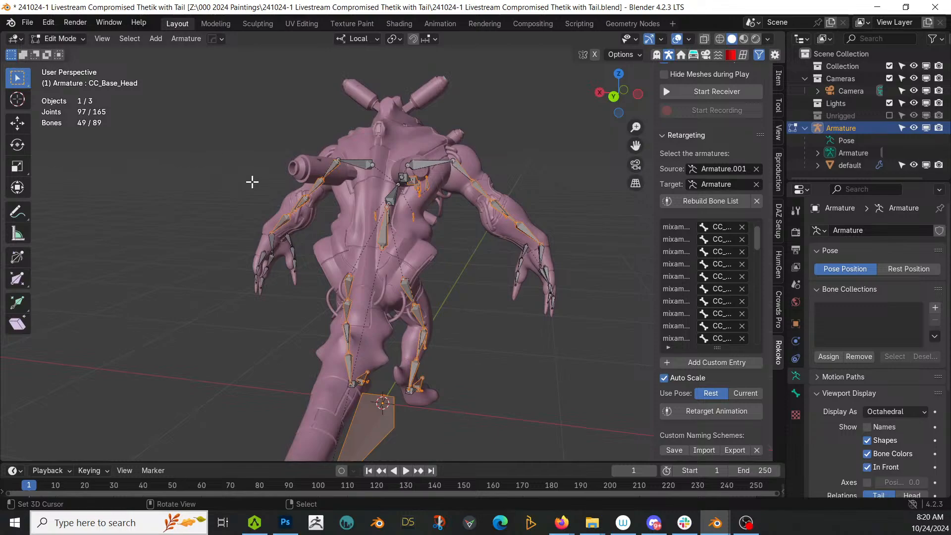
pyautogui.press('x')
pyautogui.click(233, 196)
pyautogui.hotkey('ctrl', 'z')
# Delete the selected bones from the armature.
pyautogui.press('x')
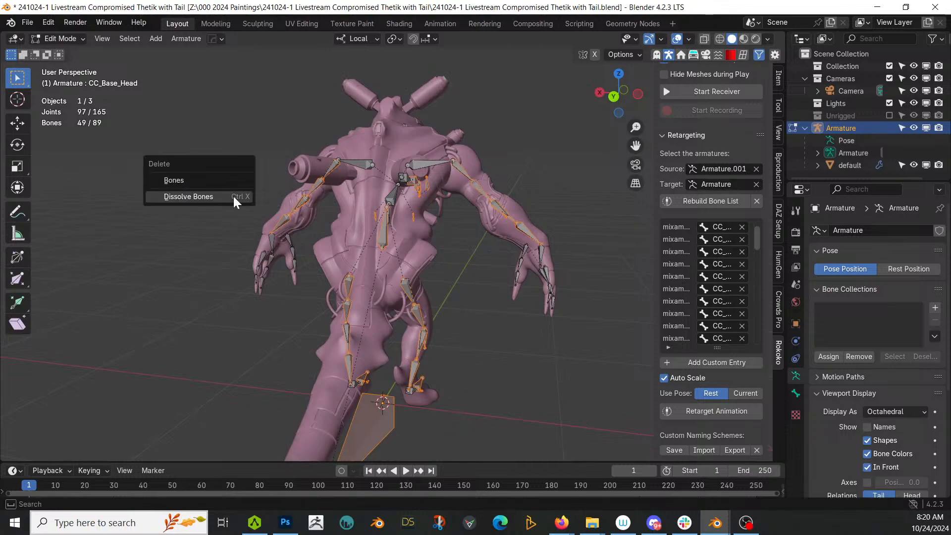
pyautogui.click(198, 186)
pyautogui.moveTo(267, 196); pyautogui.dragTo(246, 194, button='middle')
# Check the creature's deformation in Object Mode and undo back to before the bone deletion in Edit Mode.
pyautogui.click(68, 38)
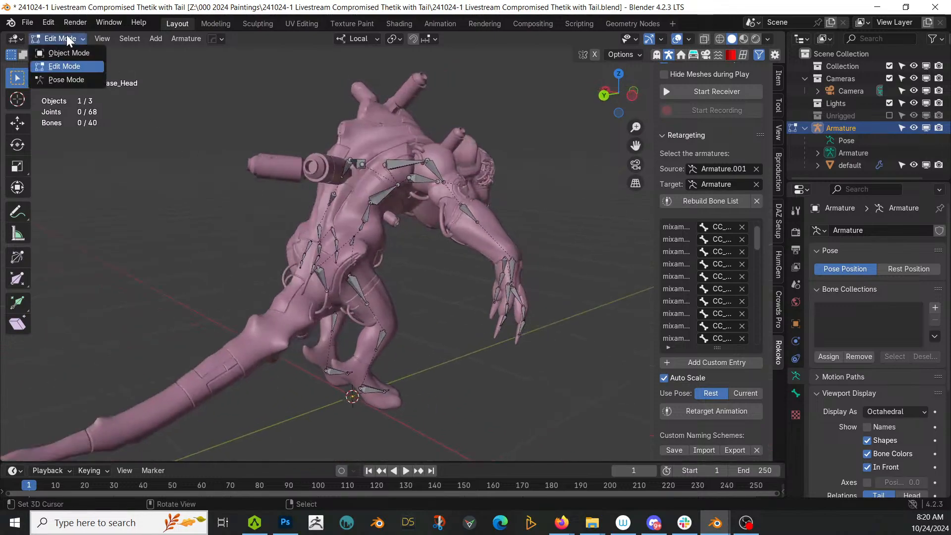
pyautogui.click(63, 55)
pyautogui.moveTo(141, 75); pyautogui.dragTo(253, 101, button='middle')
pyautogui.press('Tab')
pyautogui.hotkey('ctrl', 'z')
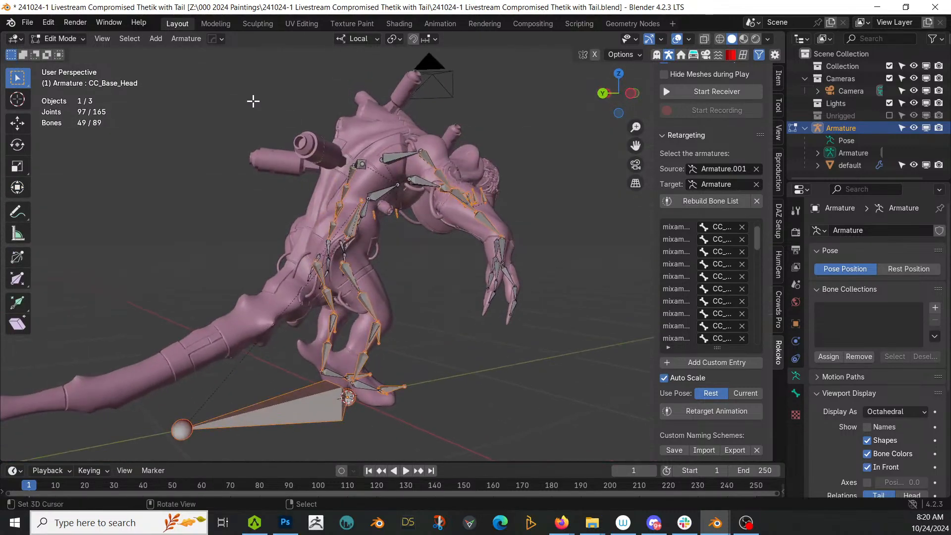
pyautogui.hotkey('shift', 'h')
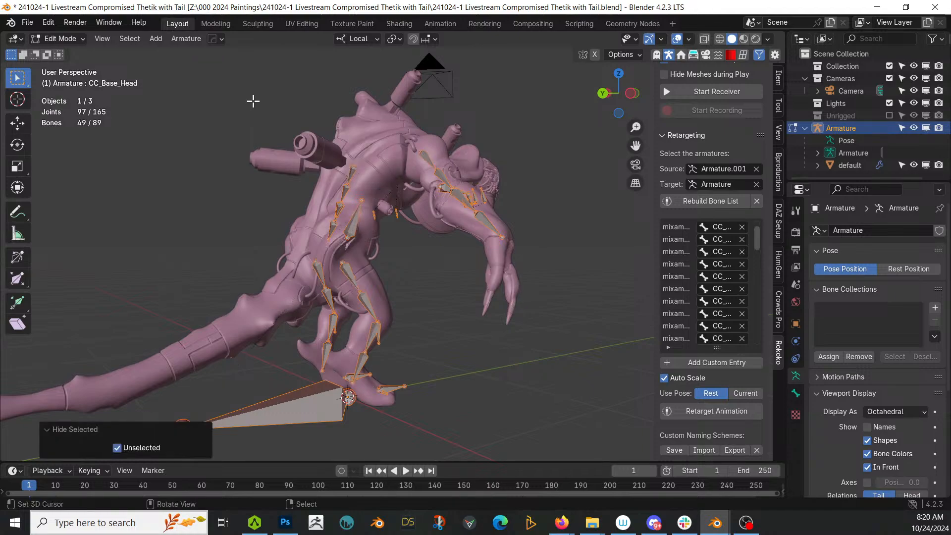
pyautogui.press('z')
pyautogui.hotkey('ctrl', 'z')
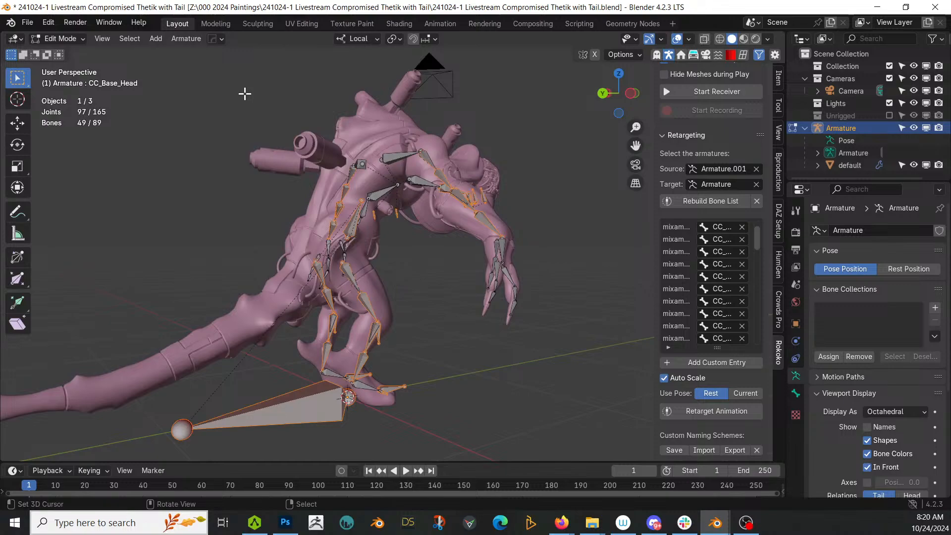
# Invert the bone selection in Edit Mode and hide the unselected bones.
pyautogui.hotkey('ctrl', 'i')
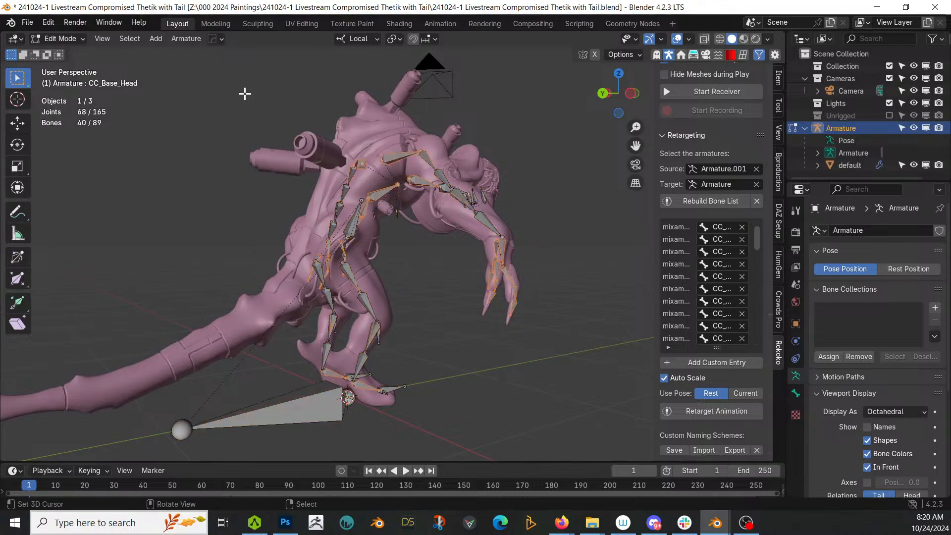
pyautogui.hotkey('shift', 'h')
pyautogui.moveTo(273, 106); pyautogui.dragTo(297, 124, button='middle')
pyautogui.moveTo(371, 141); pyautogui.dragTo(386, 161, button='middle')
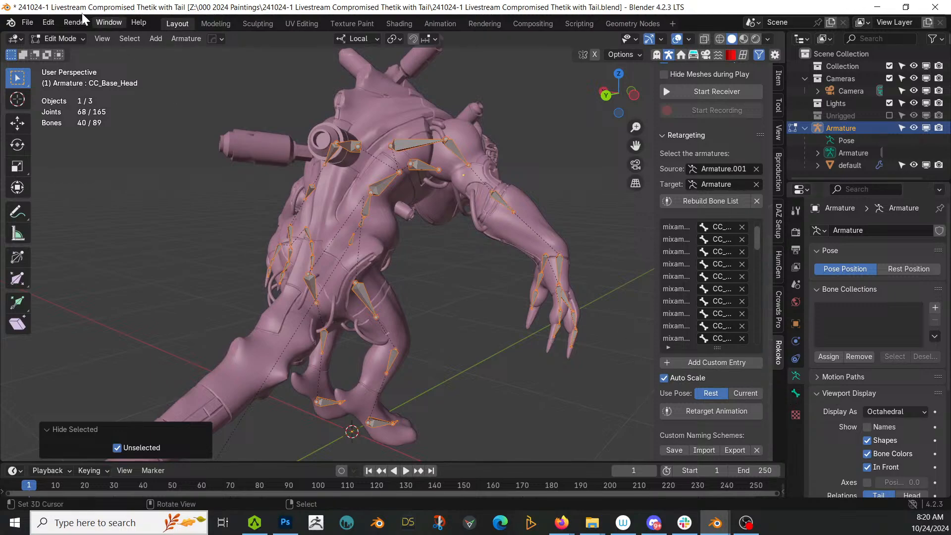
# Set the armature to Rest Position in Object Mode and return to Edit Mode.
pyautogui.click(64, 37)
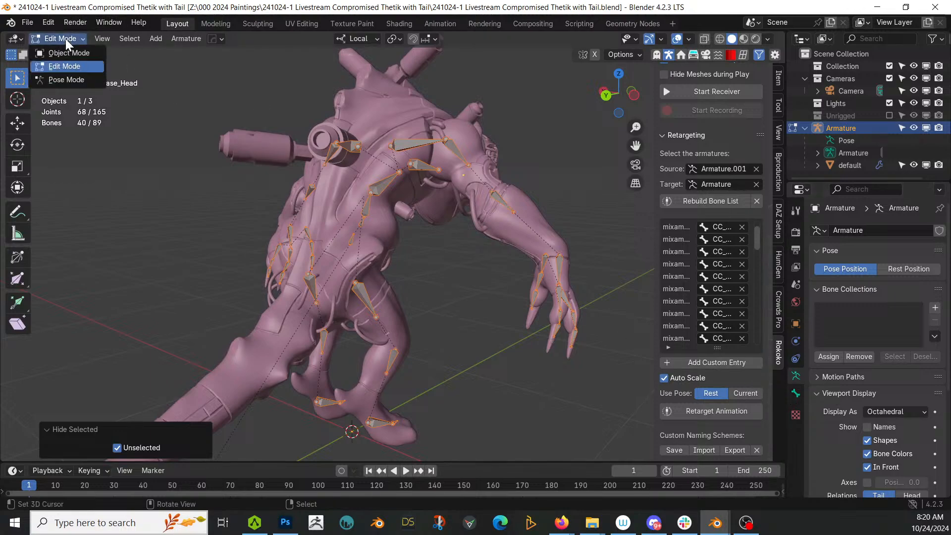
pyautogui.click(70, 57)
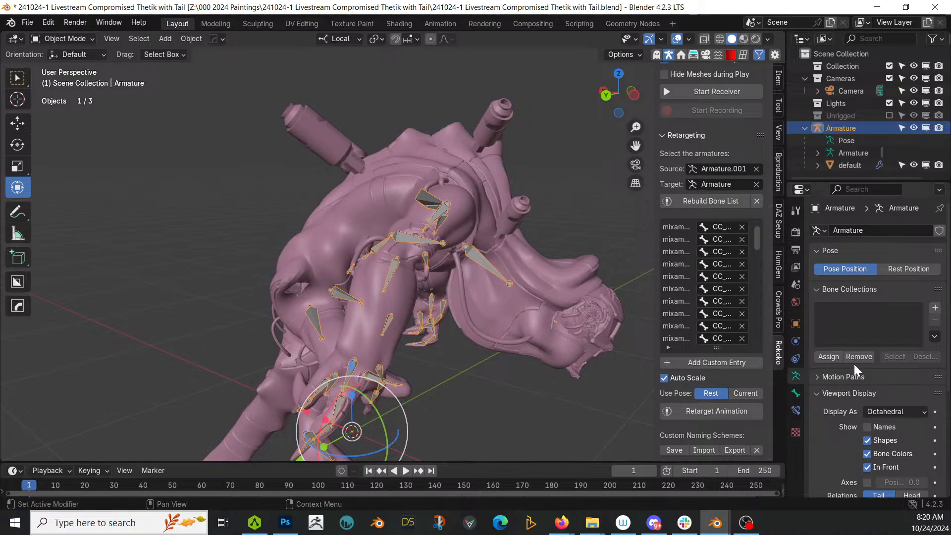
pyautogui.click(910, 268)
pyautogui.moveTo(537, 258); pyautogui.dragTo(601, 262, button='middle')
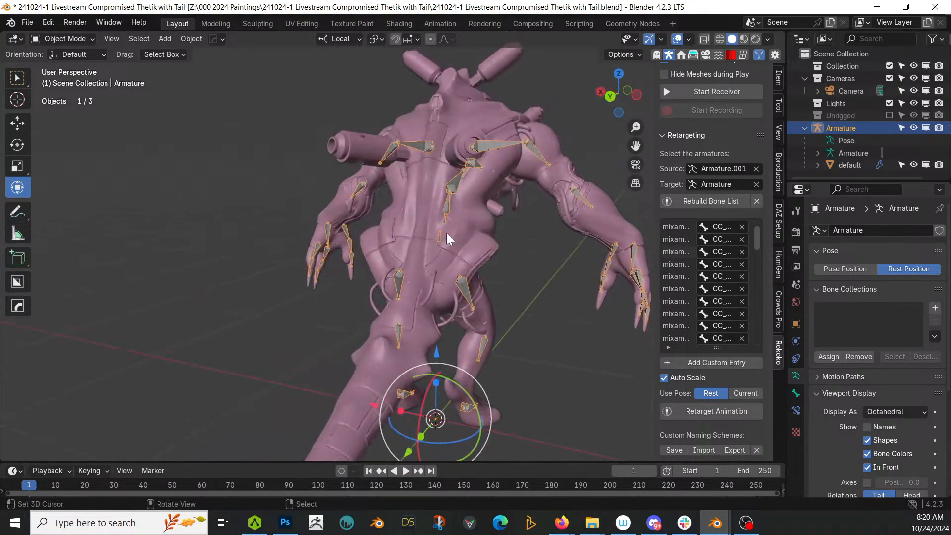
pyautogui.click(61, 40)
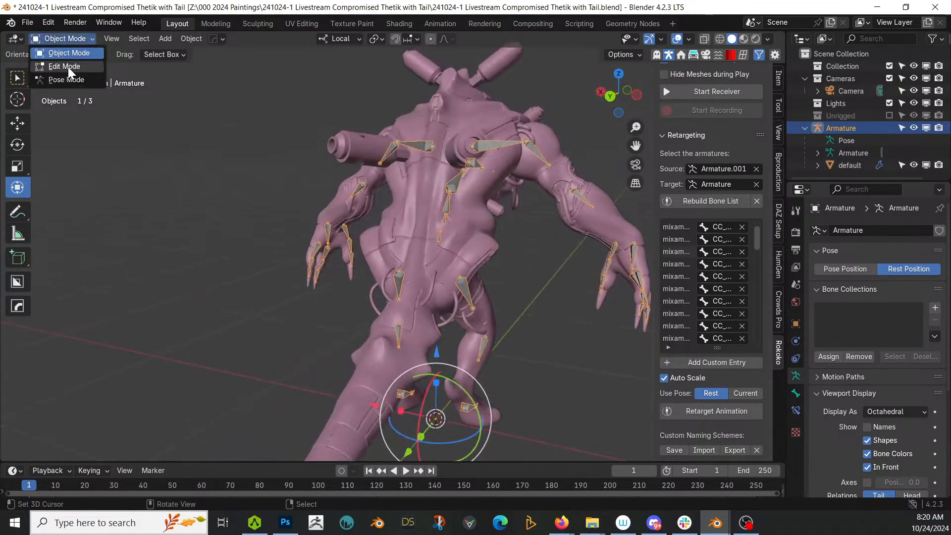
pyautogui.click(67, 67)
# Select the CC_Base_Hip bone and show the armature in the Right Orthographic view.
pyautogui.moveTo(347, 211); pyautogui.dragTo(322, 200, button='middle')
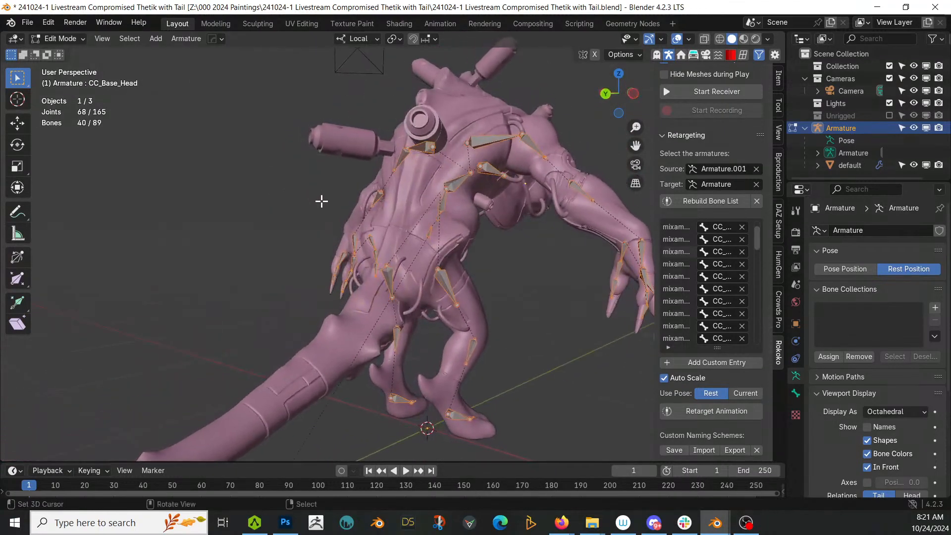
pyautogui.rightClick(430, 230)
pyautogui.scroll(3, 458, 242)
pyautogui.moveTo(457, 241); pyautogui.dragTo(369, 256, button='middle')
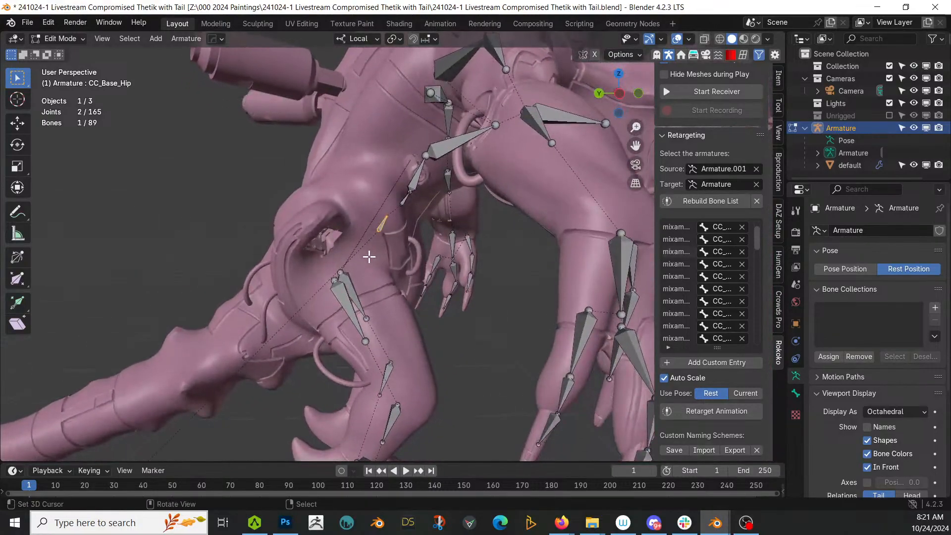
pyautogui.press('KP_3')
pyautogui.press('e')
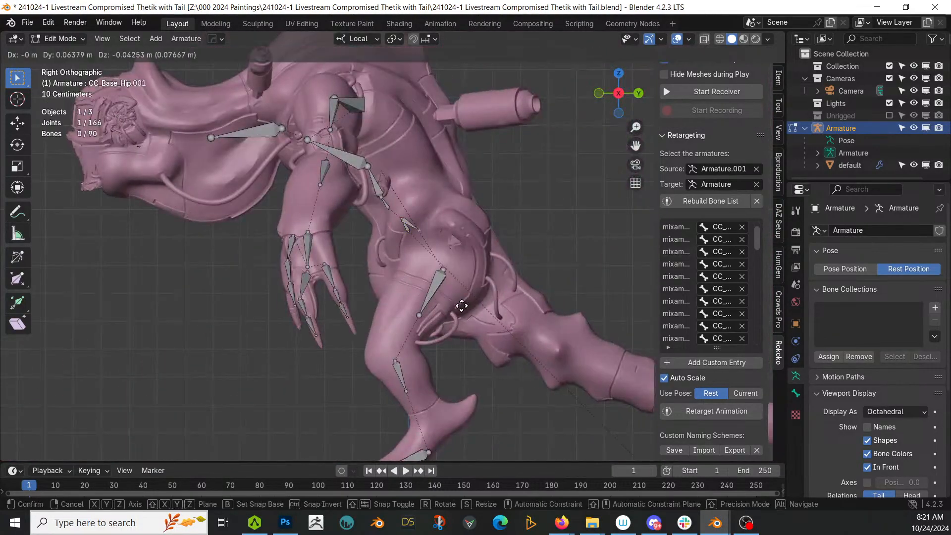
pyautogui.rightClick(497, 330)
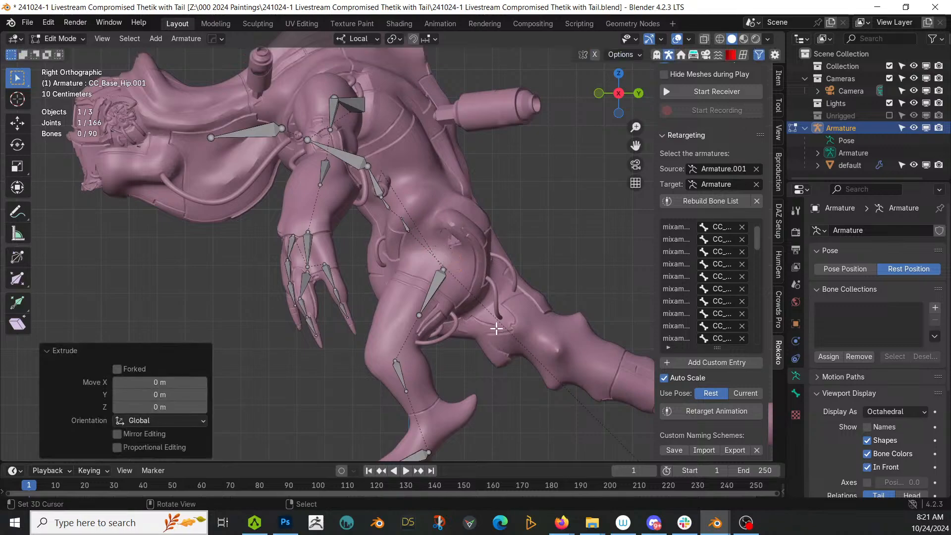
pyautogui.scroll(2, 438, 271)
pyautogui.hotkey('ctrl', 'z')
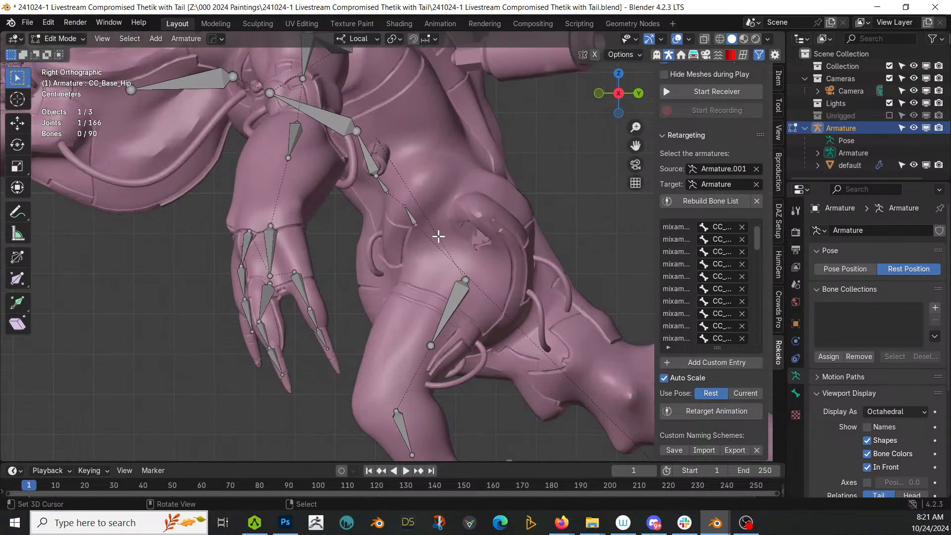
# Extrude three bones in a chain from the hip joint along the thick tail base, about 0.29, 0.38 and 0.33 m long.
pyautogui.press('e')
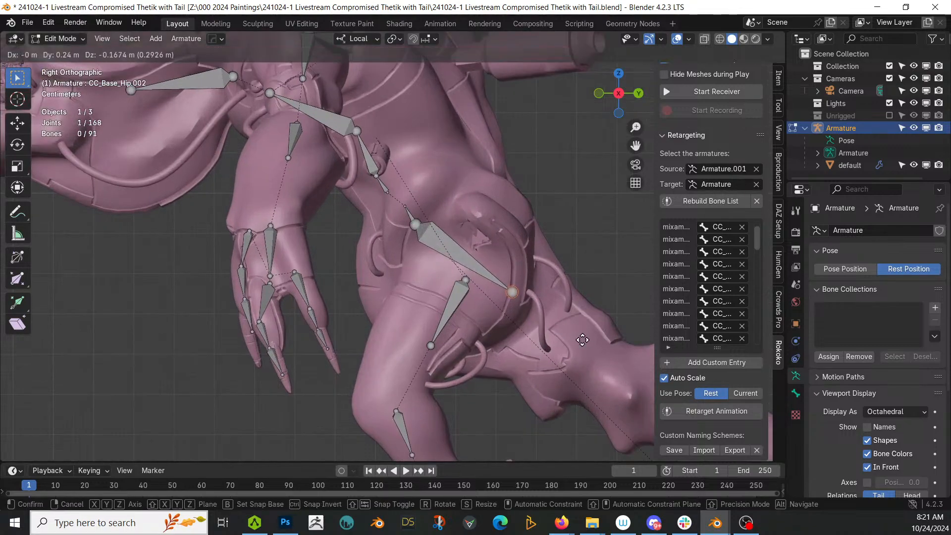
pyautogui.click(580, 343)
pyautogui.keyDown('shift'); pyautogui.moveTo(580, 340); pyautogui.dragTo(331, 192, button='middle'); pyautogui.keyUp('shift')
pyautogui.press('e')
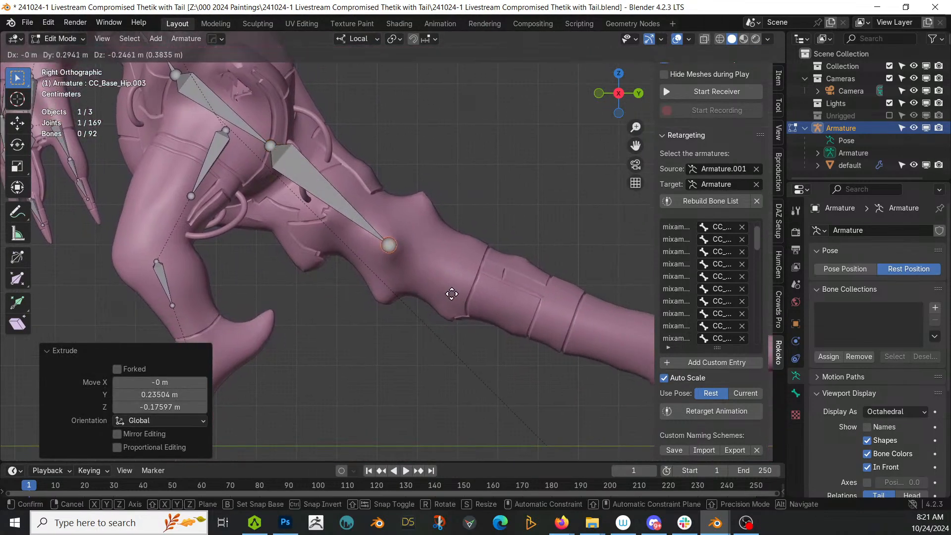
pyautogui.click(450, 284)
pyautogui.keyDown('shift'); pyautogui.moveTo(495, 301); pyautogui.dragTo(322, 216, button='middle'); pyautogui.keyUp('shift')
pyautogui.press('e')
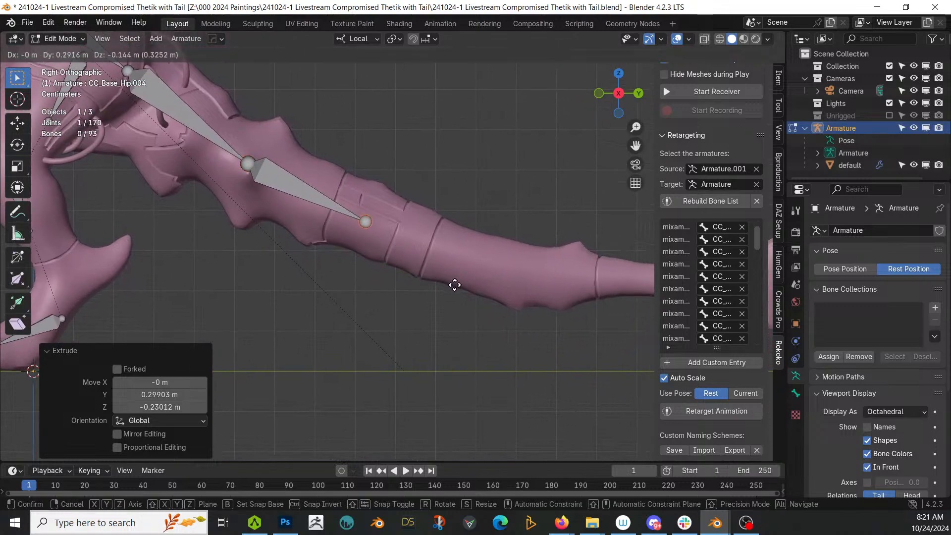
pyautogui.click(463, 283)
# Extrude four more bones along the thinner tail section, ending at the base of the tail fin, the last about 0.22 m long.
pyautogui.press('e')
pyautogui.click(580, 324)
pyautogui.press('e')
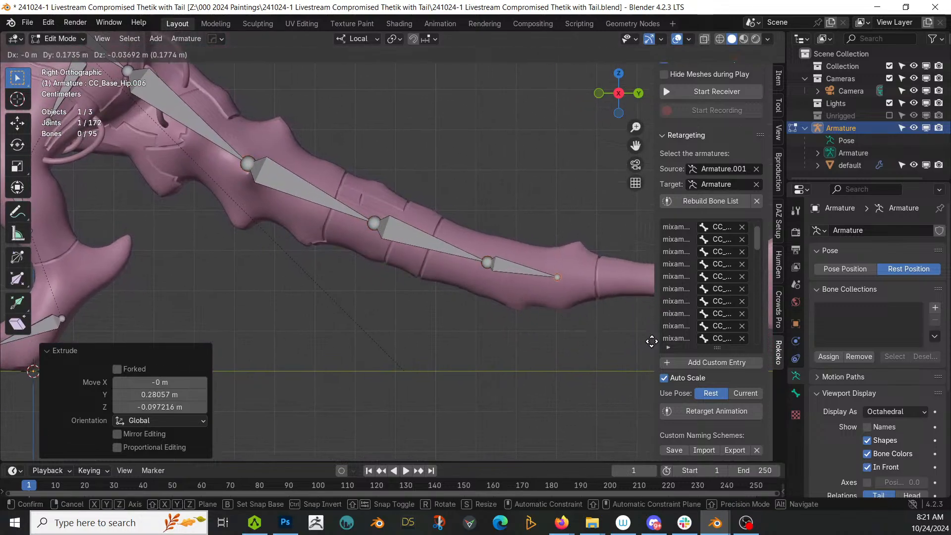
pyautogui.click(656, 339)
pyautogui.keyDown('shift'); pyautogui.moveTo(541, 356); pyautogui.dragTo(337, 349, button='middle'); pyautogui.keyUp('shift')
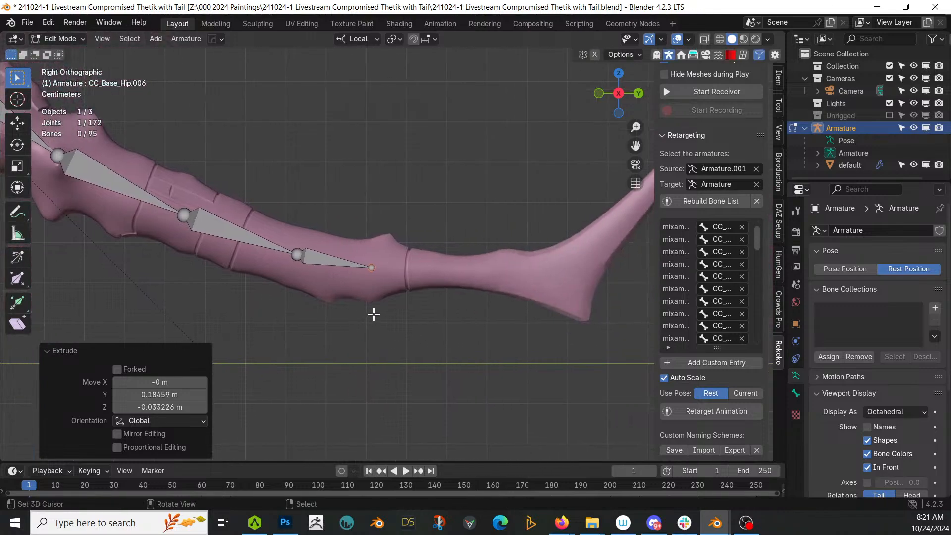
pyautogui.press('e')
pyautogui.click(464, 313)
pyautogui.press('e')
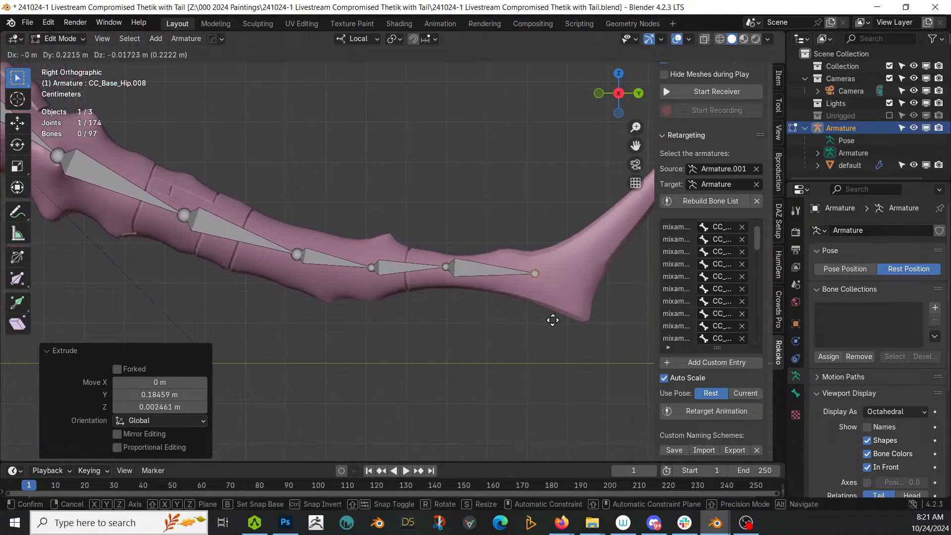
pyautogui.click(552, 321)
# Switch to Object Mode and examine how the tail bone chain sits inside the creature's mesh from several angles.
pyautogui.moveTo(552, 319); pyautogui.dragTo(327, 388, button='middle')
pyautogui.scroll(-5, 365, 363)
pyautogui.moveTo(382, 324); pyautogui.dragTo(248, 291, button='middle')
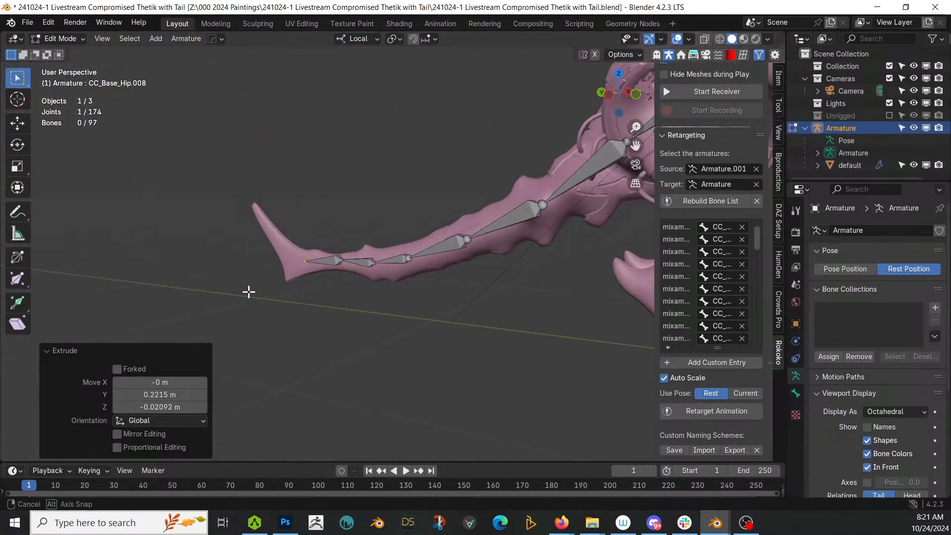
pyautogui.scroll(-4, 335, 297)
pyautogui.click(53, 40)
pyautogui.click(63, 54)
pyautogui.moveTo(223, 208); pyautogui.dragTo(605, 304, button='middle')
pyautogui.scroll(4, 433, 326)
pyautogui.scroll(-4, 324, 278)
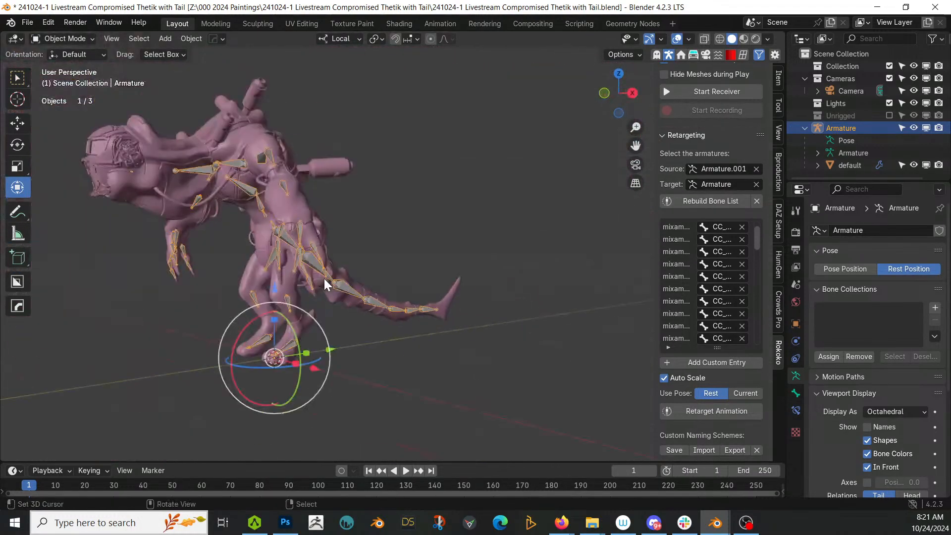
pyautogui.moveTo(324, 278); pyautogui.dragTo(389, 282, button='middle')
pyautogui.scroll(-2, 388, 277)
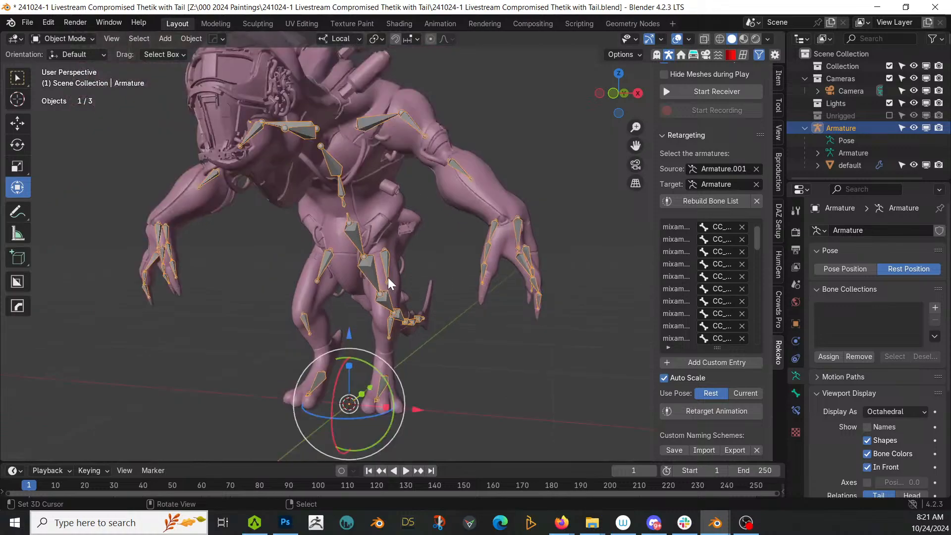
# Reveal the hidden bones in Edit Mode and delete them, keeping the main body and tail bones.
pyautogui.click(68, 37)
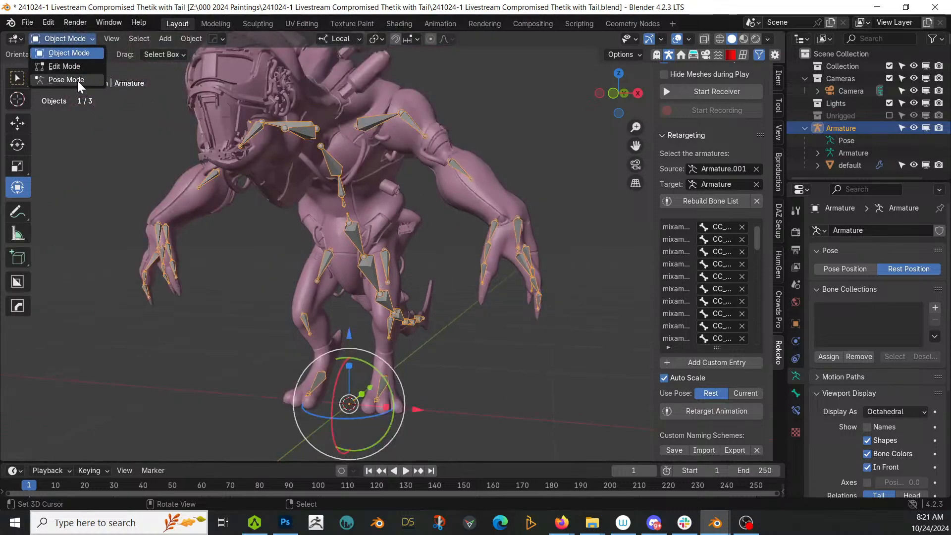
pyautogui.click(75, 67)
pyautogui.moveTo(314, 242); pyautogui.dragTo(341, 244, button='middle')
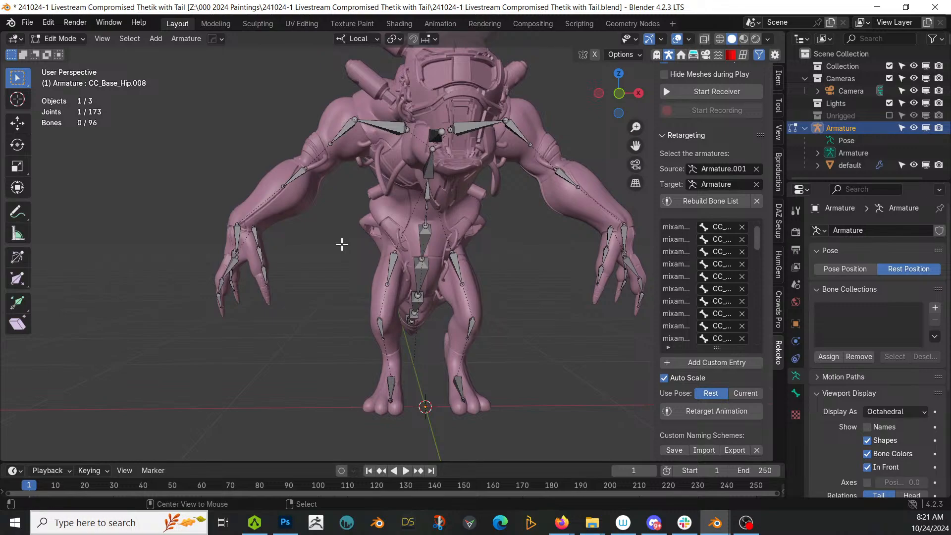
pyautogui.hotkey('alt', 'h')
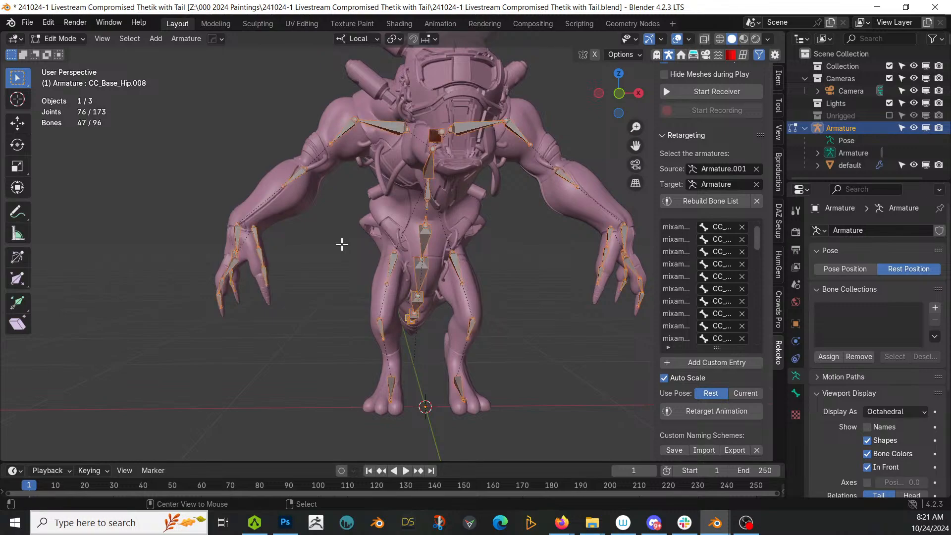
pyautogui.hotkey('ctrl', 'i')
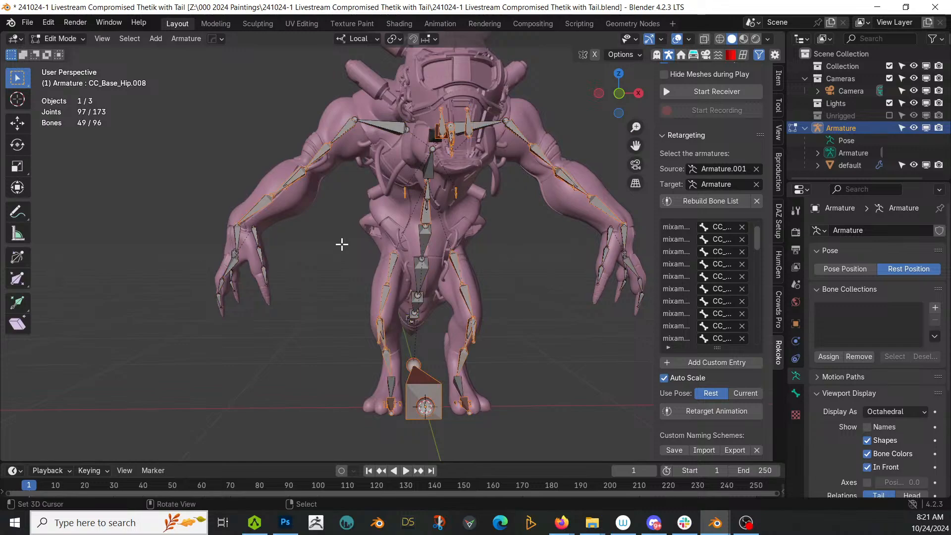
pyautogui.press('x')
pyautogui.click(337, 243)
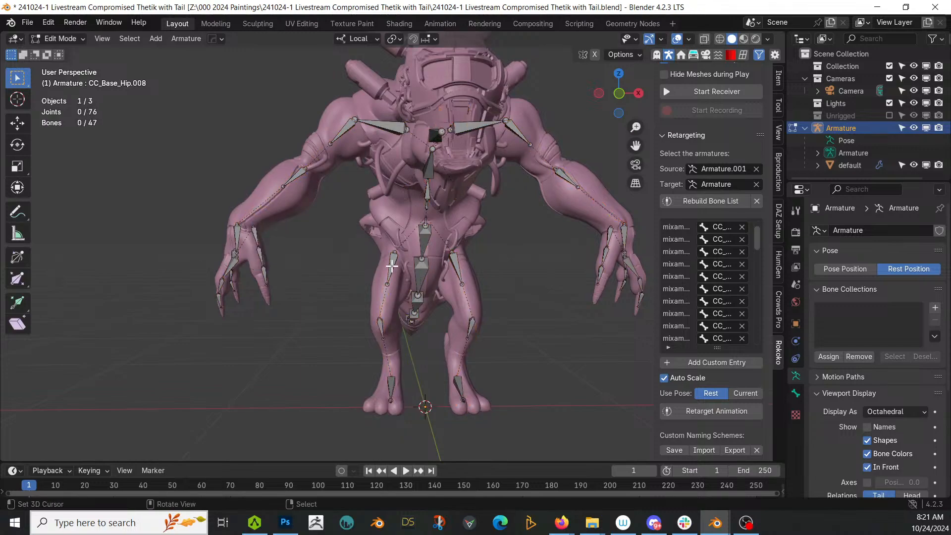
# Remove the Armature modifier from the creature mesh in Object Mode and save the file.
pyautogui.press('Tab')
pyautogui.moveTo(432, 273); pyautogui.dragTo(382, 310, button='middle')
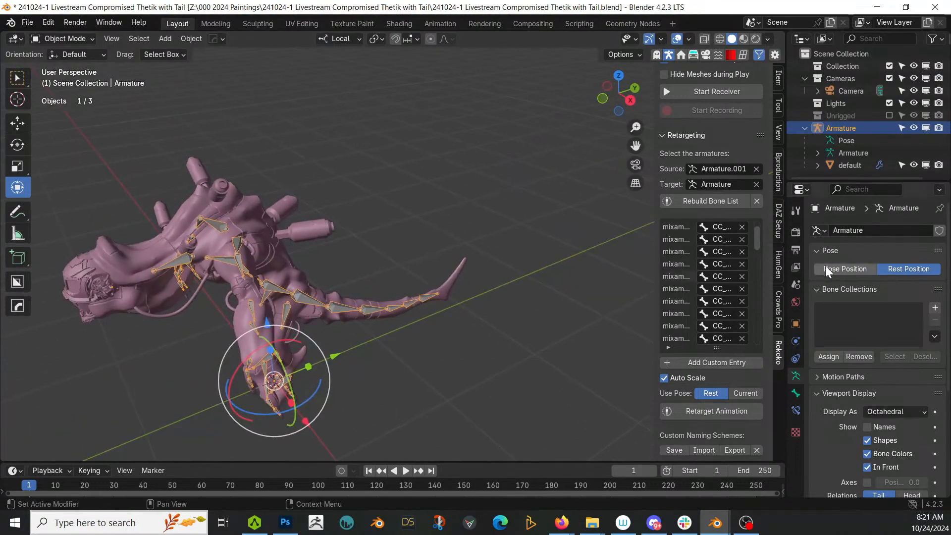
pyautogui.click(211, 192)
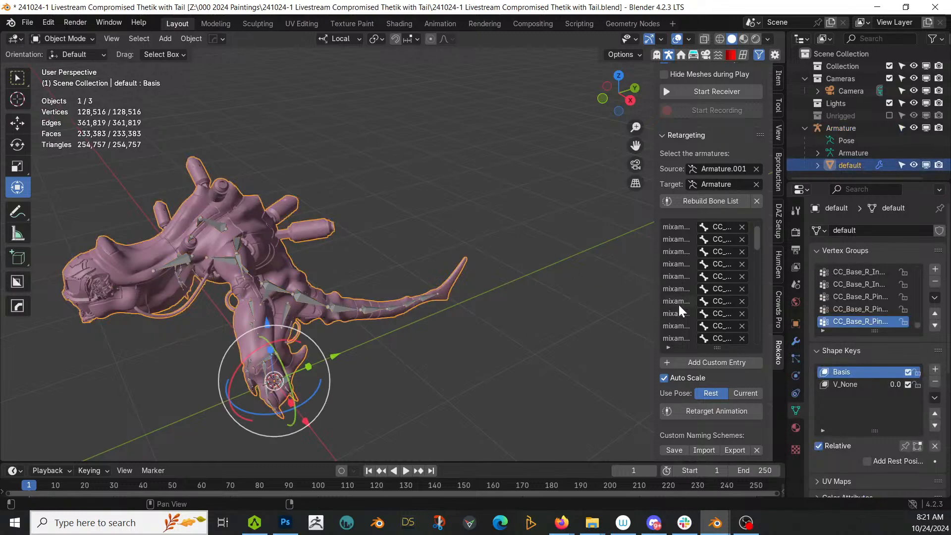
pyautogui.click(795, 342)
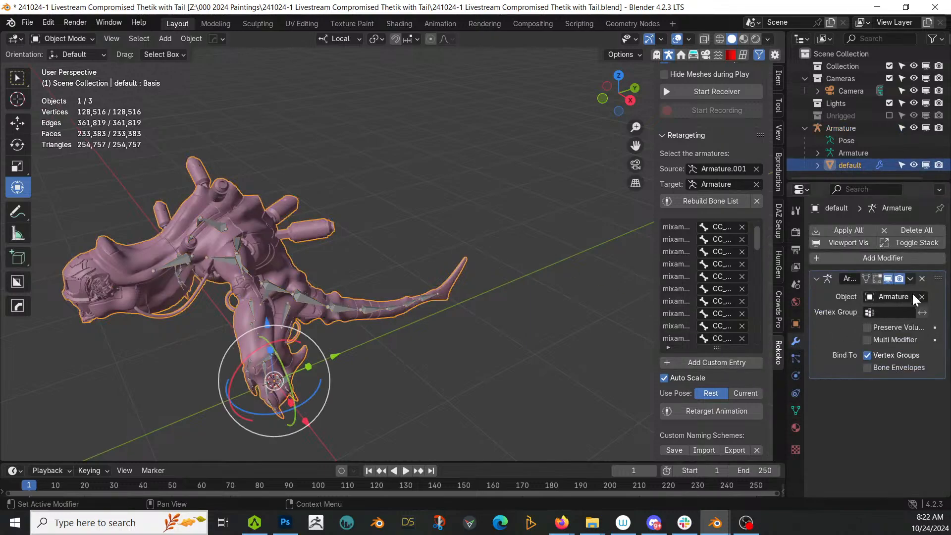
pyautogui.click(921, 279)
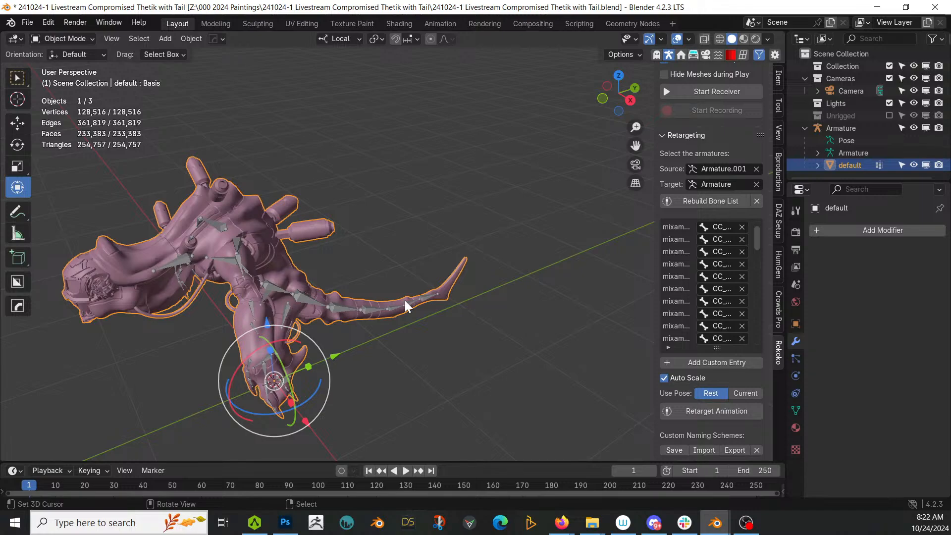
pyautogui.hotkey('ctrl', 's')
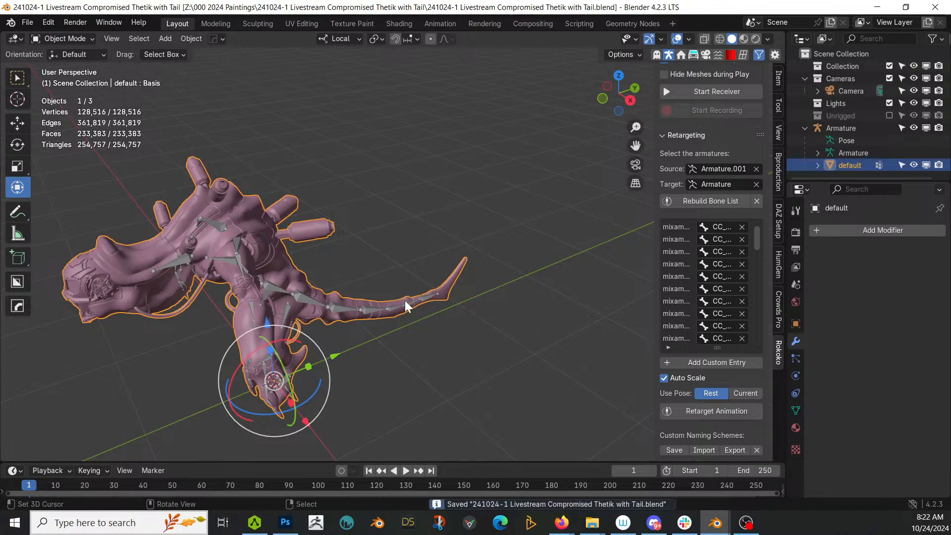
# Try to parent the creature mesh to the armature with automatic weights.
pyautogui.moveTo(553, 269); pyautogui.dragTo(448, 220, button='middle')
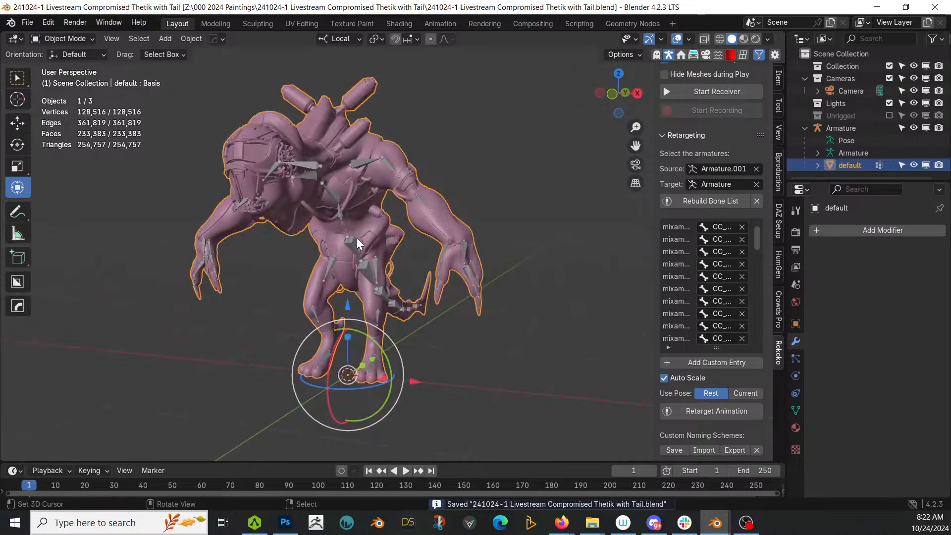
pyautogui.moveTo(343, 182); pyautogui.dragTo(430, 191, button='middle')
pyautogui.scroll(2, 430, 191)
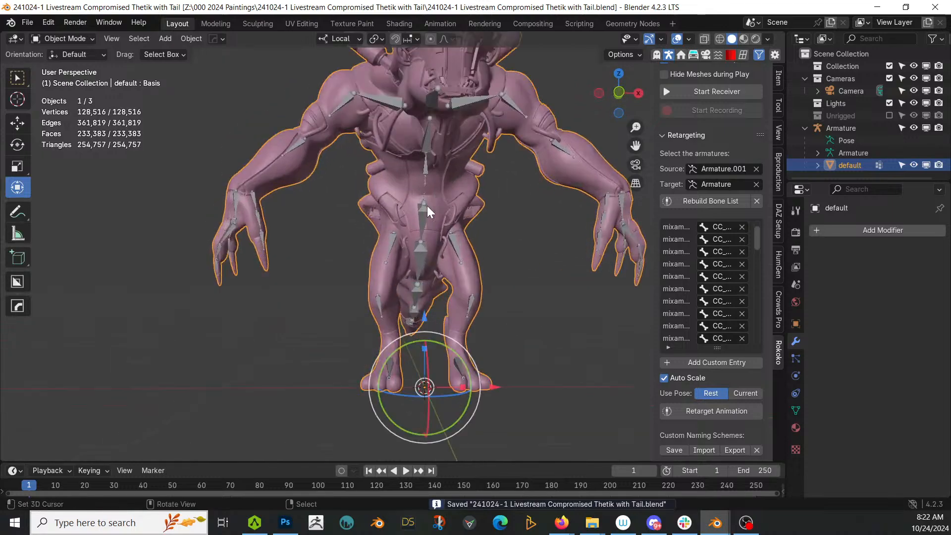
pyautogui.keyDown('shift'); pyautogui.click(469, 102); pyautogui.keyUp('shift')
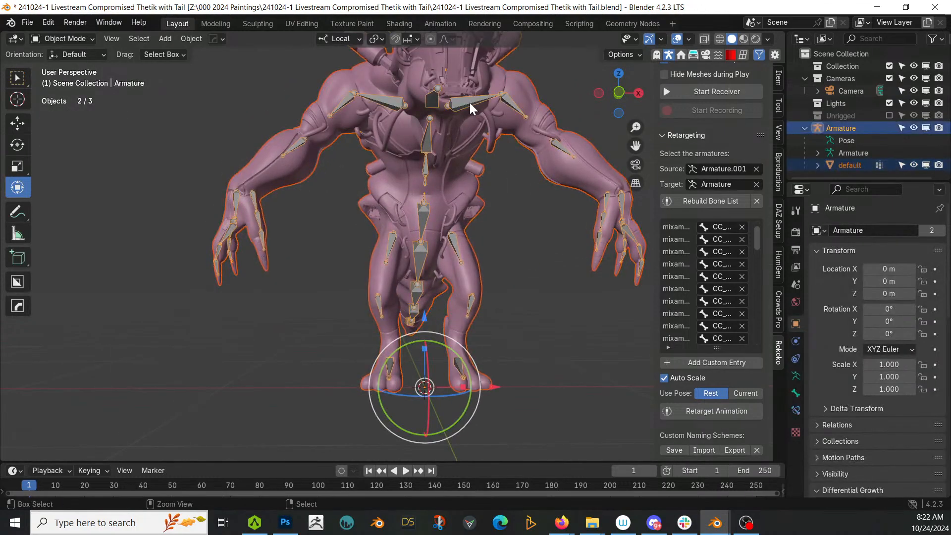
pyautogui.hotkey('ctrl', 'p')
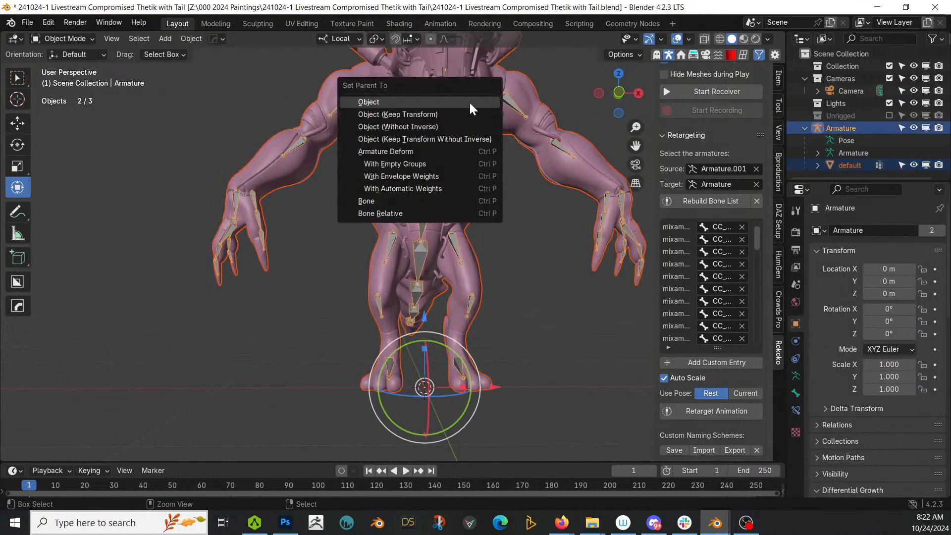
pyautogui.click(424, 188)
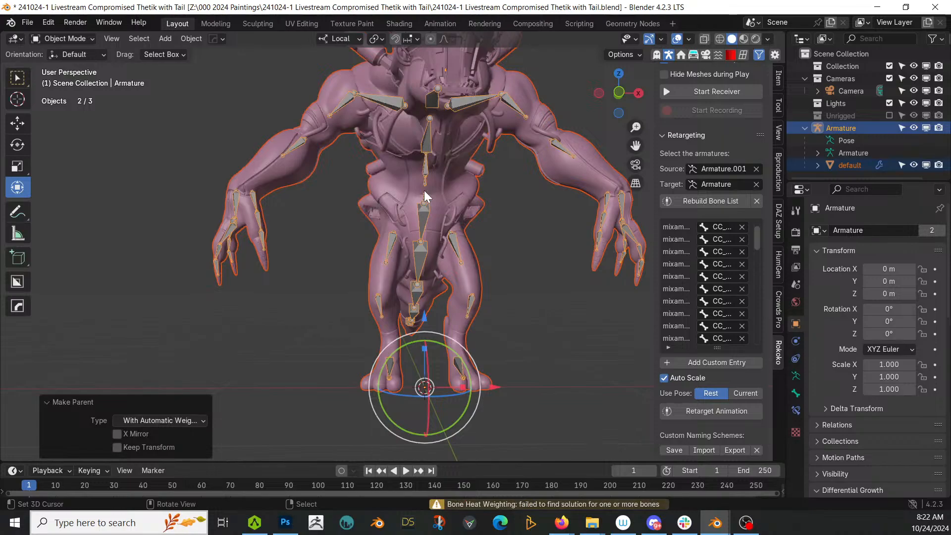
# Scale the creature mesh and armature together by 10 and apply their rotation and scale.
pyautogui.moveTo(430, 252); pyautogui.dragTo(424, 294, button='middle')
pyautogui.write('s')
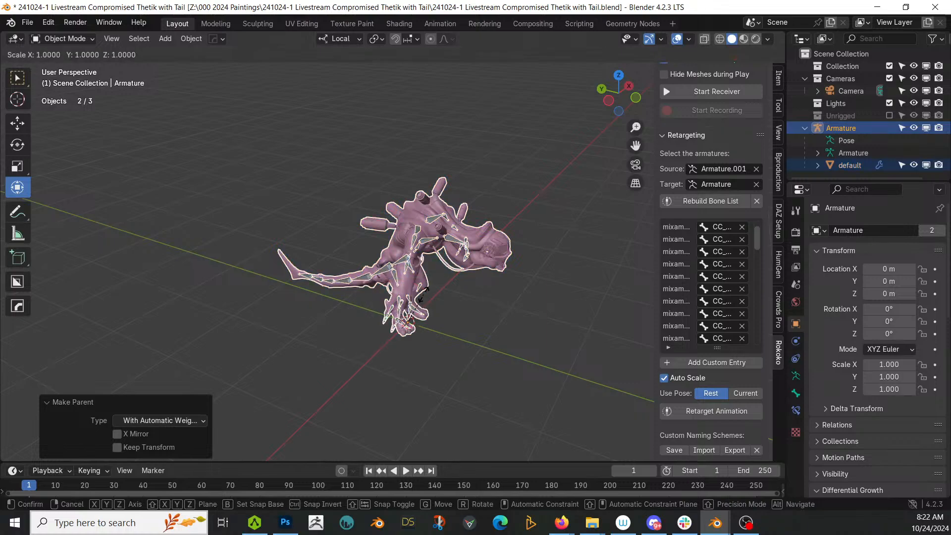
pyautogui.write('10')
pyautogui.press('Return')
pyautogui.hotkey('ctrl', 'a')
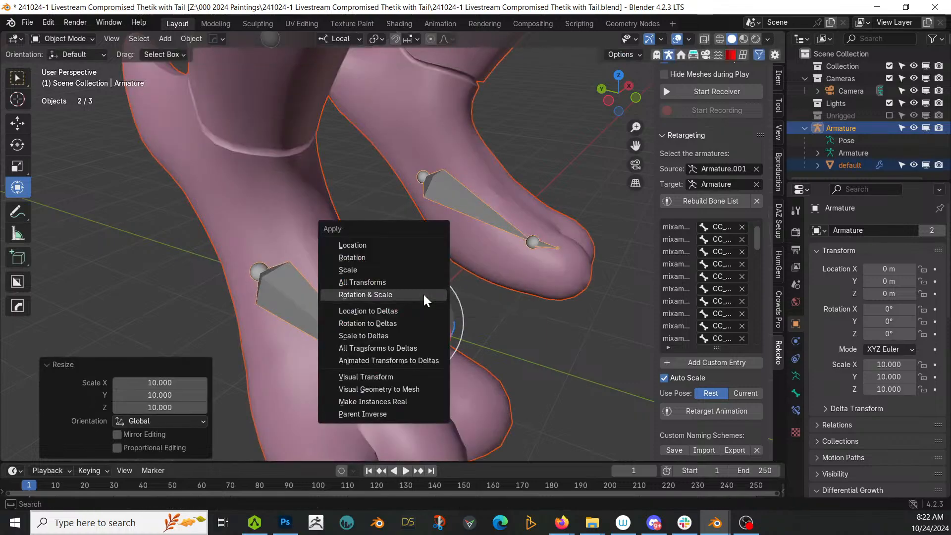
pyautogui.click(423, 292)
pyautogui.scroll(-2, 423, 294)
pyautogui.moveTo(423, 294); pyautogui.dragTo(414, 333, button='middle')
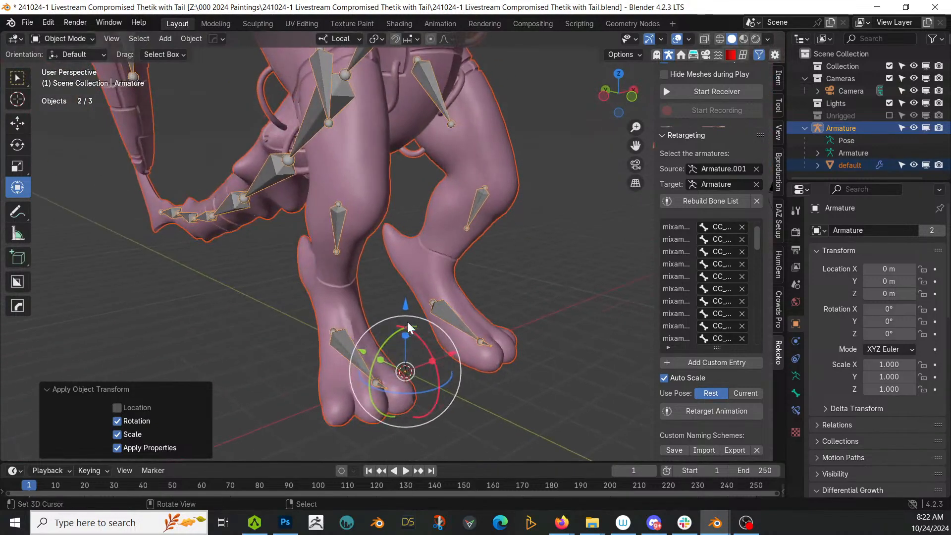
# Parent the enlarged creature mesh to the armature with automatic weights and select the mesh.
pyautogui.hotkey('ctrl', 'p')
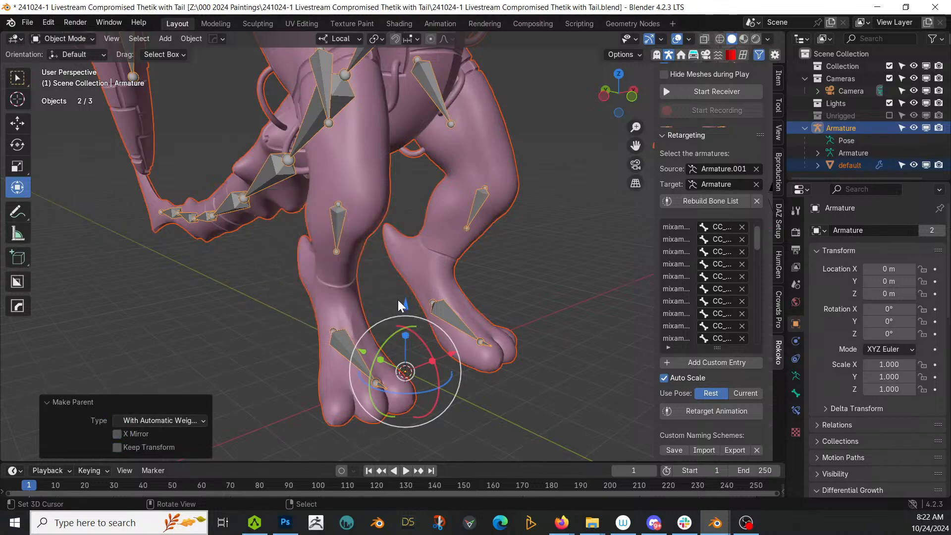
pyautogui.moveTo(401, 304); pyautogui.dragTo(420, 261, button='middle')
pyautogui.click(417, 242)
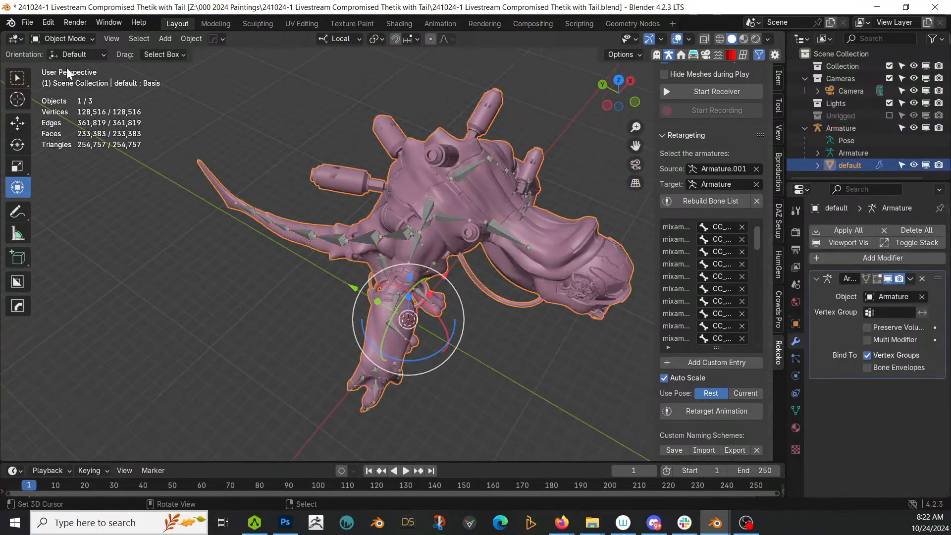
# Put the armature in Pose Mode and try to rotate the CC_Base_R_Upperarm bone with the Transform tool.
pyautogui.click(424, 209)
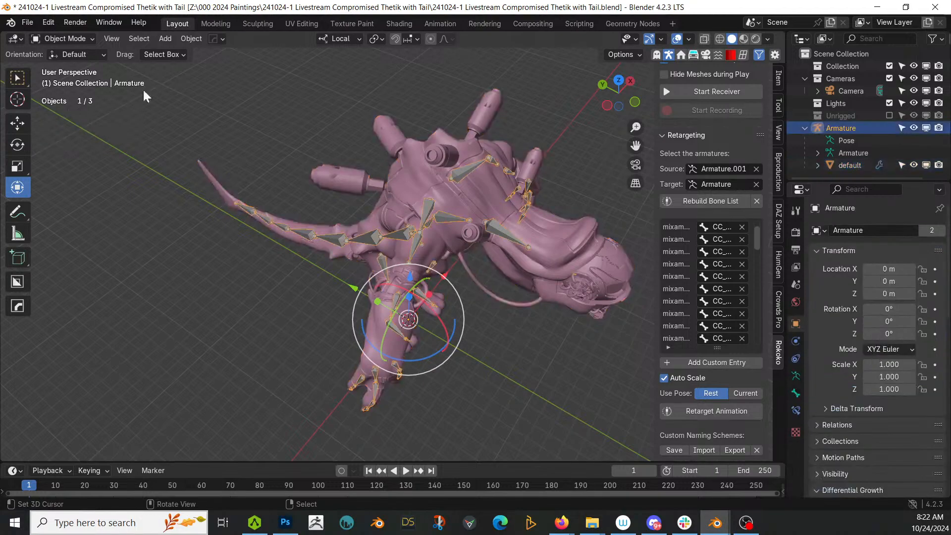
pyautogui.click(64, 39)
pyautogui.click(71, 76)
pyautogui.click(417, 245)
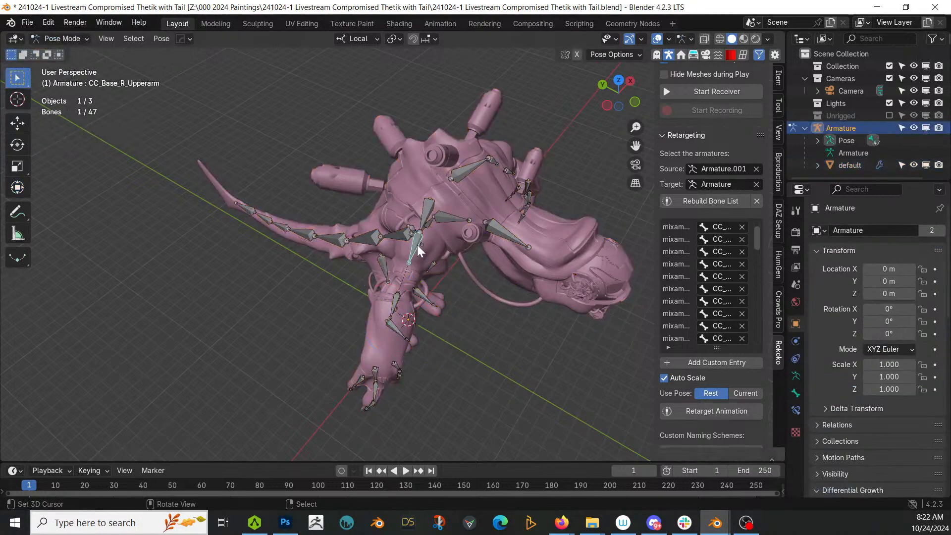
pyautogui.click(17, 187)
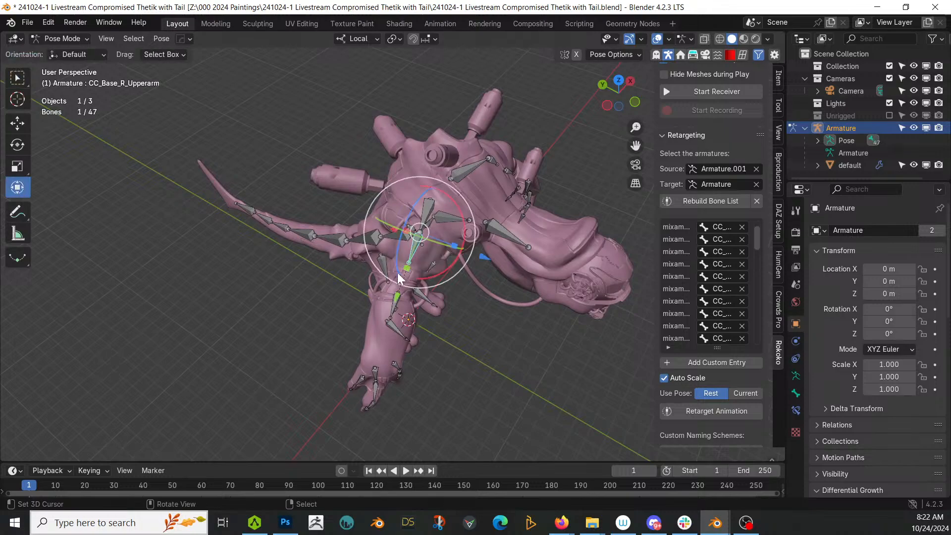
pyautogui.click(435, 275)
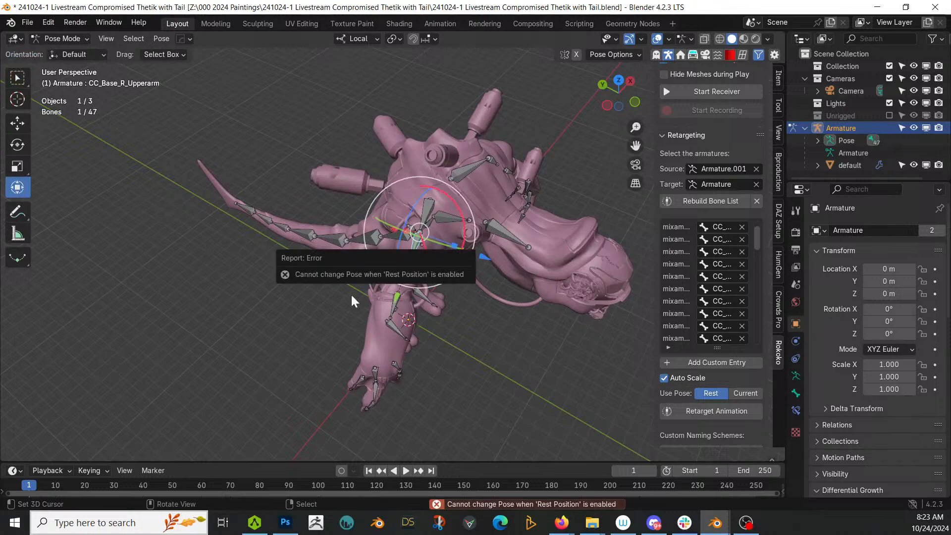
# Check the creature with the armature set to Pose Position, undo the switch and deselect the bones.
pyautogui.click(795, 375)
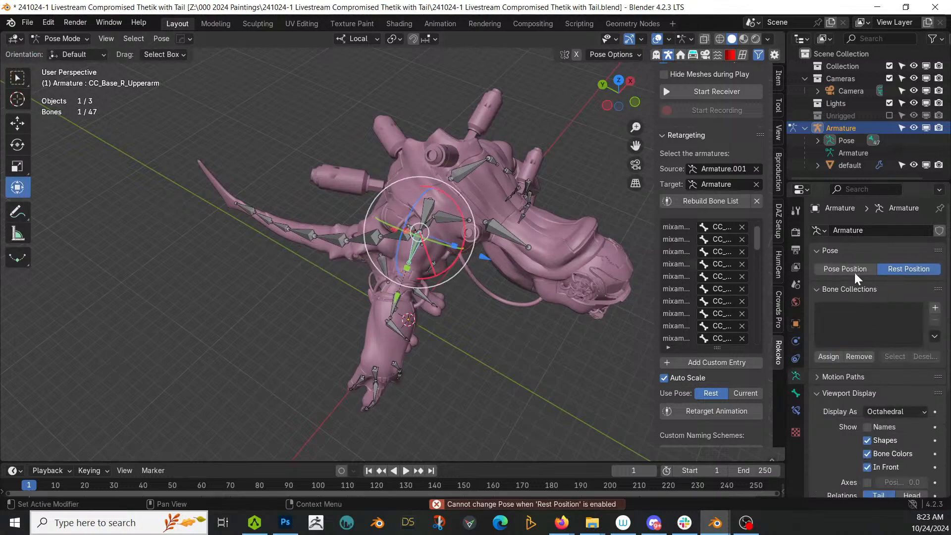
pyautogui.click(837, 270)
pyautogui.moveTo(643, 269); pyautogui.dragTo(504, 202, button='middle')
pyautogui.hotkey('ctrl', 'z')
pyautogui.click(399, 89)
pyautogui.moveTo(403, 90); pyautogui.dragTo(483, 102, button='middle')
pyautogui.moveTo(480, 160); pyautogui.dragTo(445, 160, button='middle')
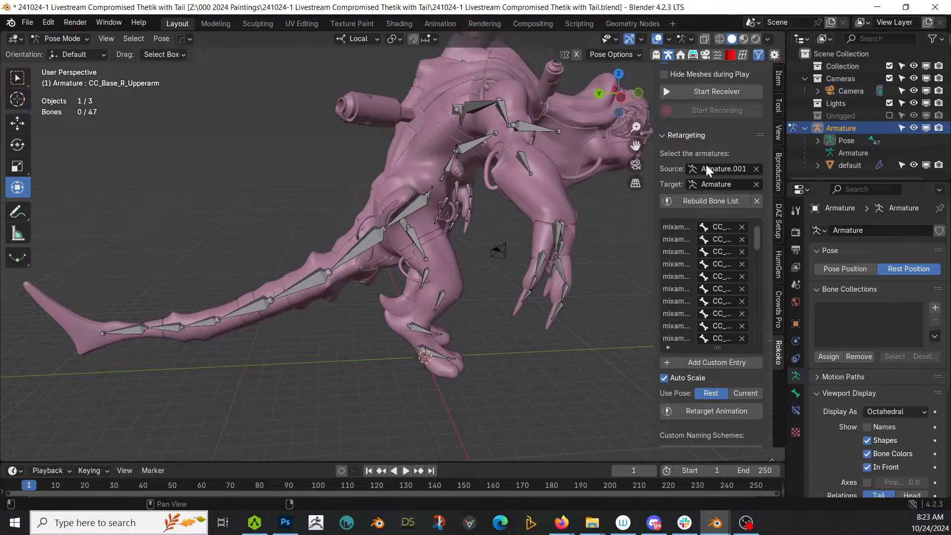
# Isolate the creature mesh in local view and switch to Object Mode.
pyautogui.click(849, 165)
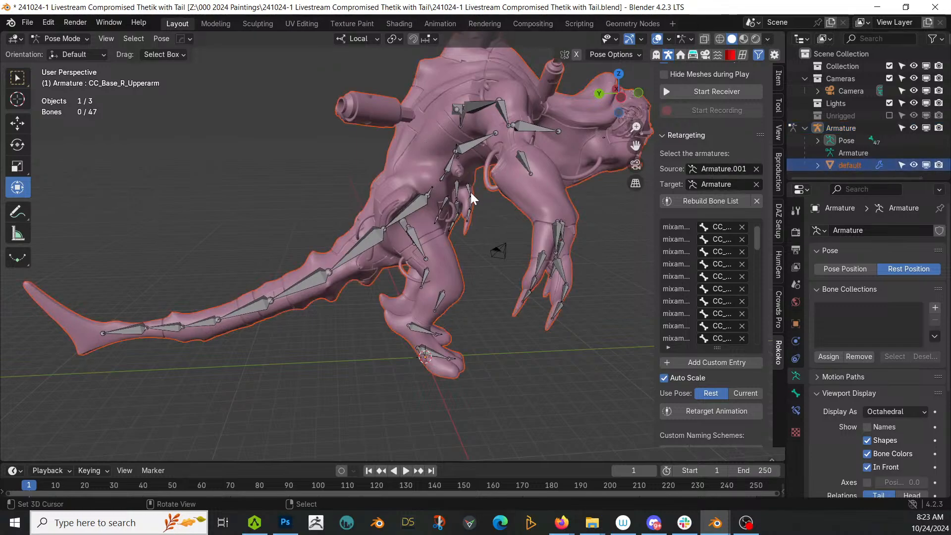
pyautogui.press('/')
pyautogui.moveTo(465, 190); pyautogui.dragTo(335, 198, button='middle')
pyautogui.scroll(2, 337, 200)
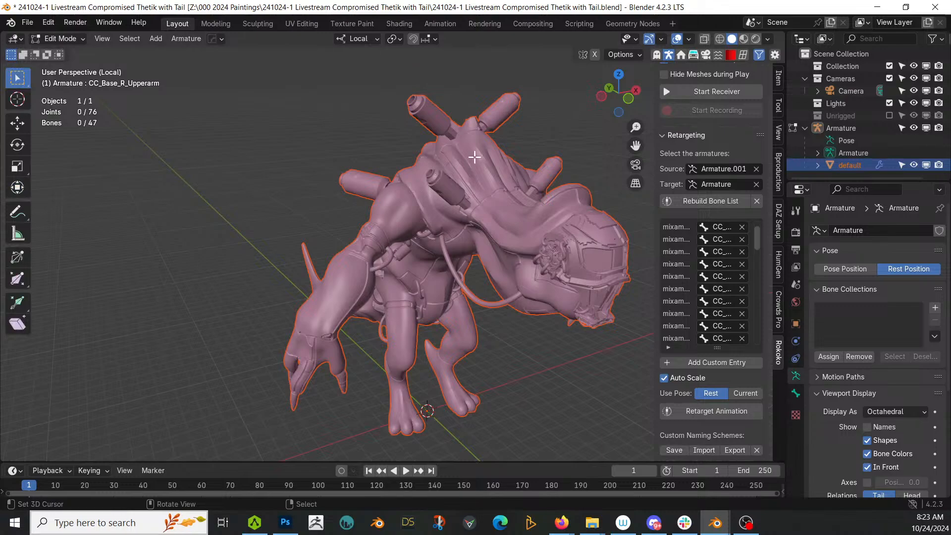
pyautogui.click(54, 38)
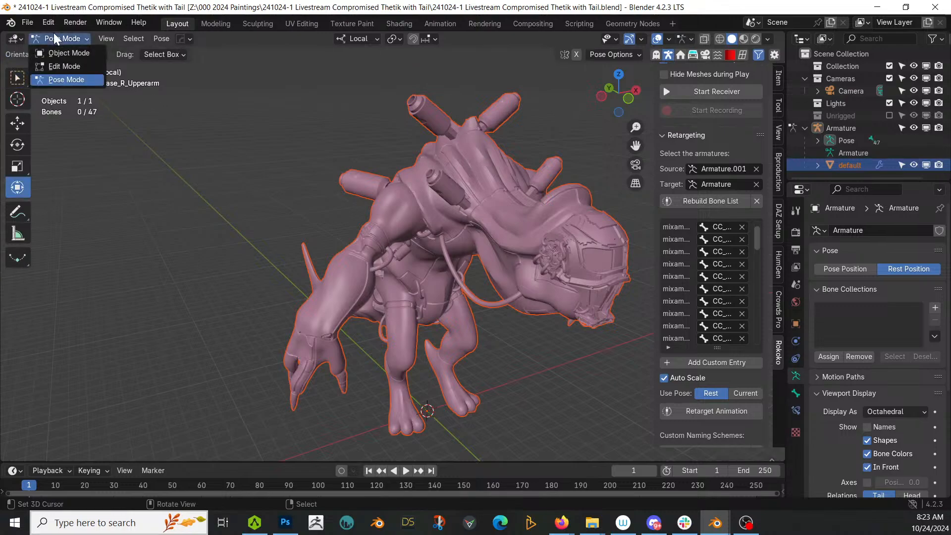
pyautogui.click(63, 52)
# Merge all of the creature mesh's vertices by a distance of 0.0001 m and return to Object Mode with local view off.
pyautogui.click(491, 160)
pyautogui.press('Tab')
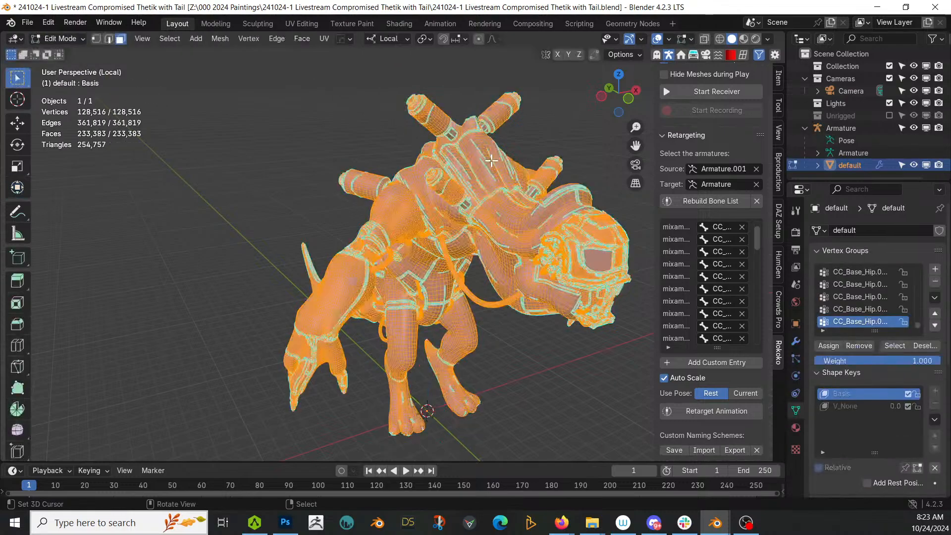
pyautogui.press('m')
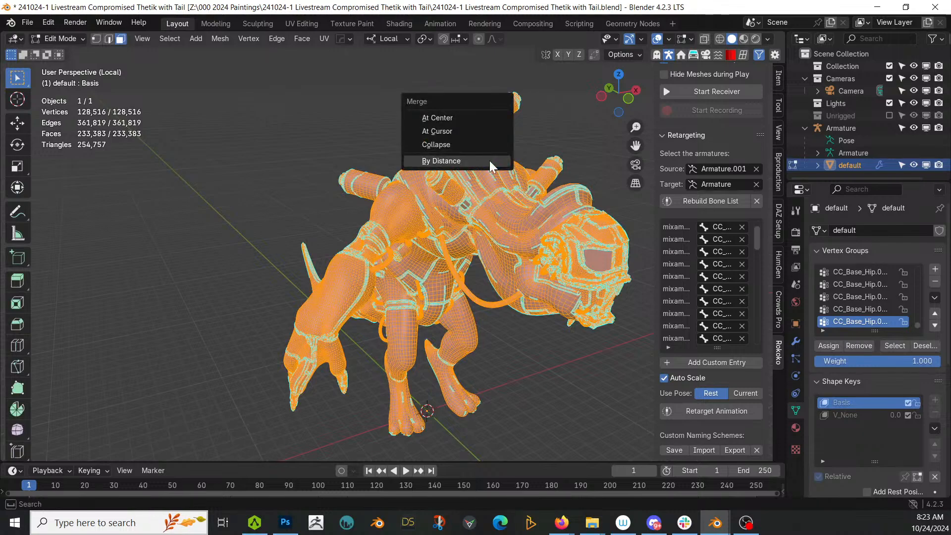
pyautogui.click(489, 160)
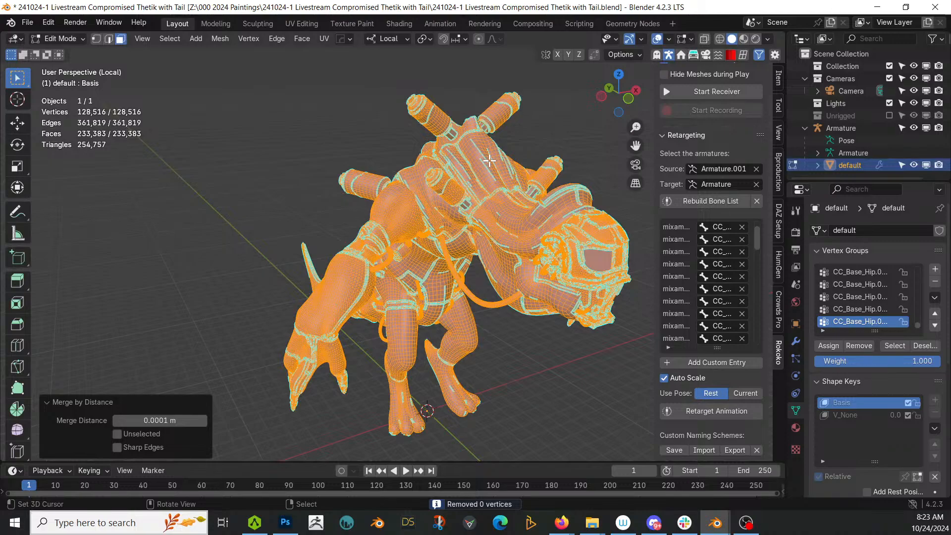
pyautogui.moveTo(478, 152); pyautogui.dragTo(440, 183, button='middle')
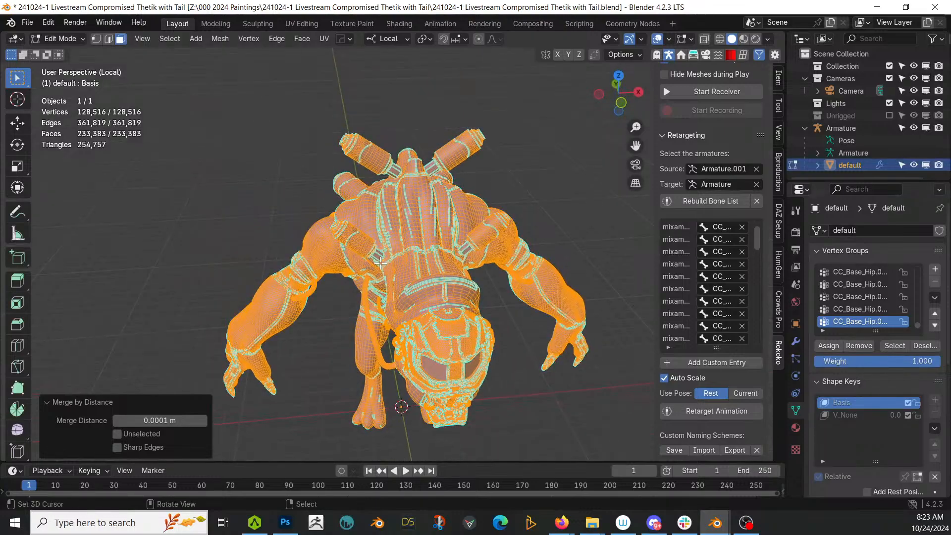
pyautogui.press('Tab')
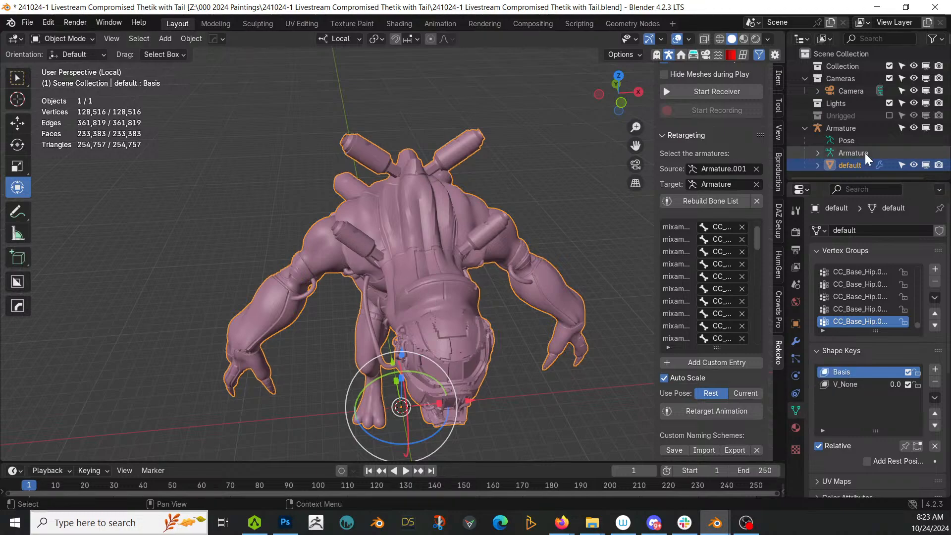
pyautogui.press('KP_Divide')
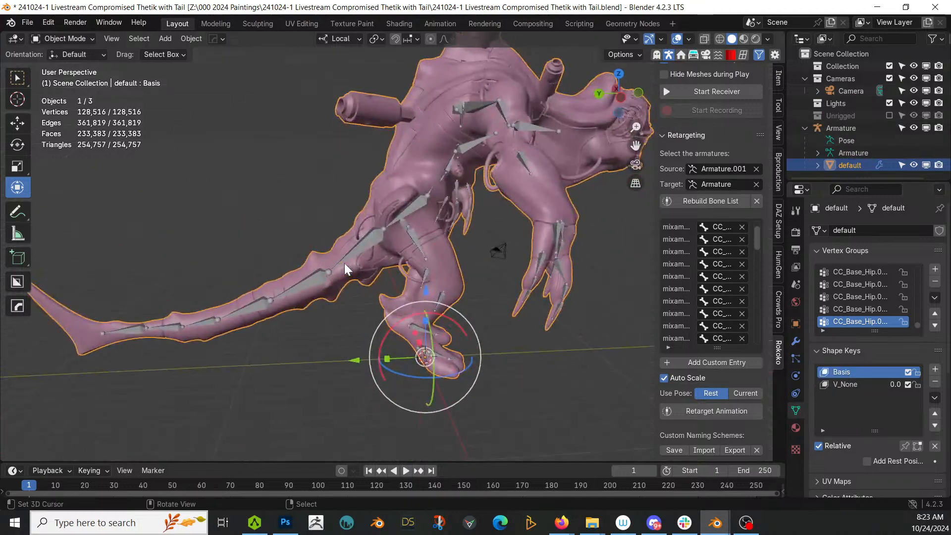
# Set the armature to Pose Position and examine how the creature mesh and its loose parts deform.
pyautogui.click(408, 210)
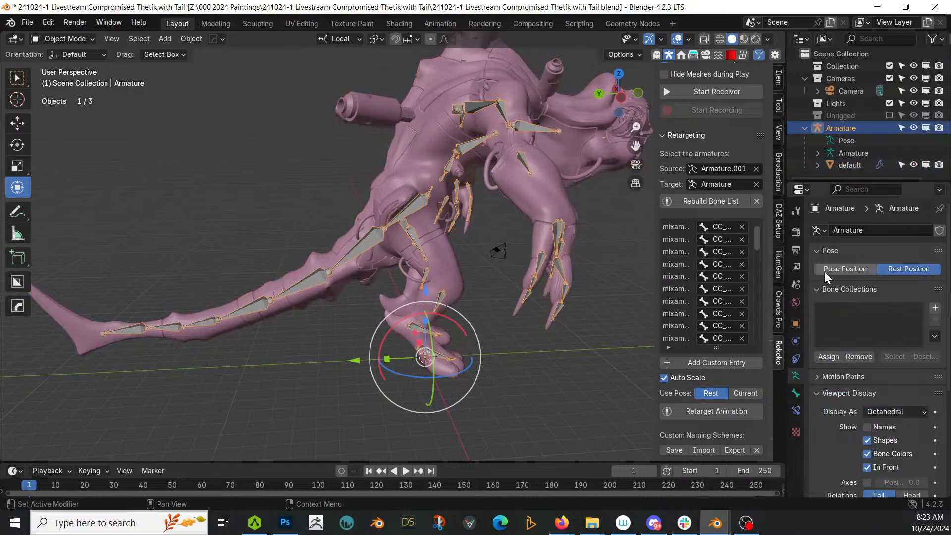
pyautogui.click(839, 272)
pyautogui.moveTo(485, 268); pyautogui.dragTo(447, 242, button='middle')
pyautogui.click(581, 206)
pyautogui.moveTo(581, 206); pyautogui.dragTo(581, 155, button='middle')
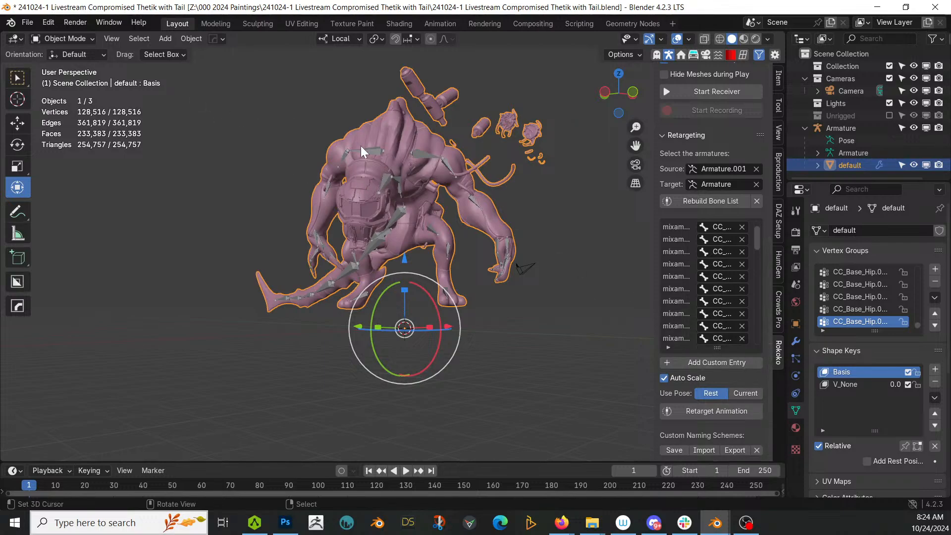
pyautogui.press('Tab')
pyautogui.moveTo(361, 146); pyautogui.dragTo(406, 153, button='middle')
pyautogui.moveTo(442, 221); pyautogui.dragTo(474, 244, button='middle')
pyautogui.press('Tab')
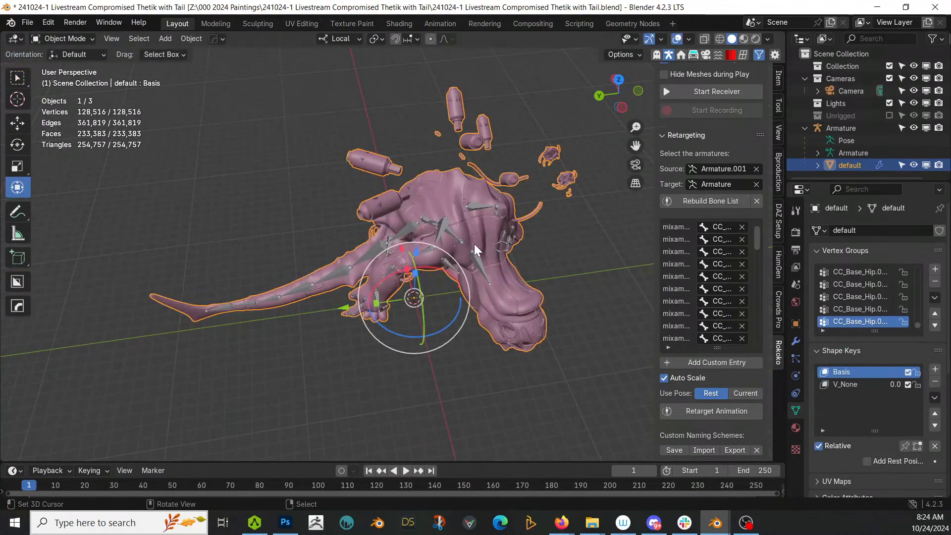
# Set the armature back to Rest Position.
pyautogui.click(450, 228)
pyautogui.click(901, 268)
pyautogui.moveTo(541, 270); pyautogui.dragTo(419, 319, button='middle')
# Remove the Armature modifier from the creature mesh.
pyautogui.click(360, 173)
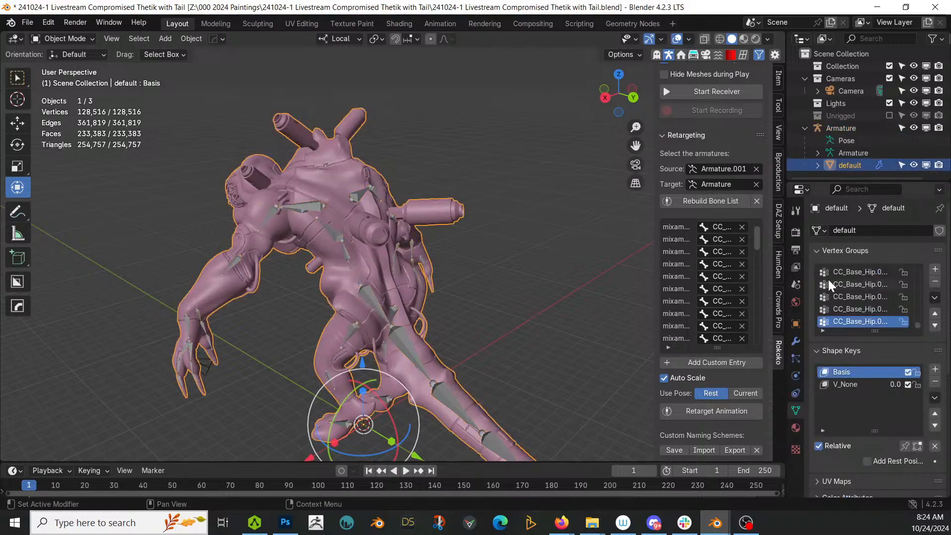
pyautogui.click(796, 341)
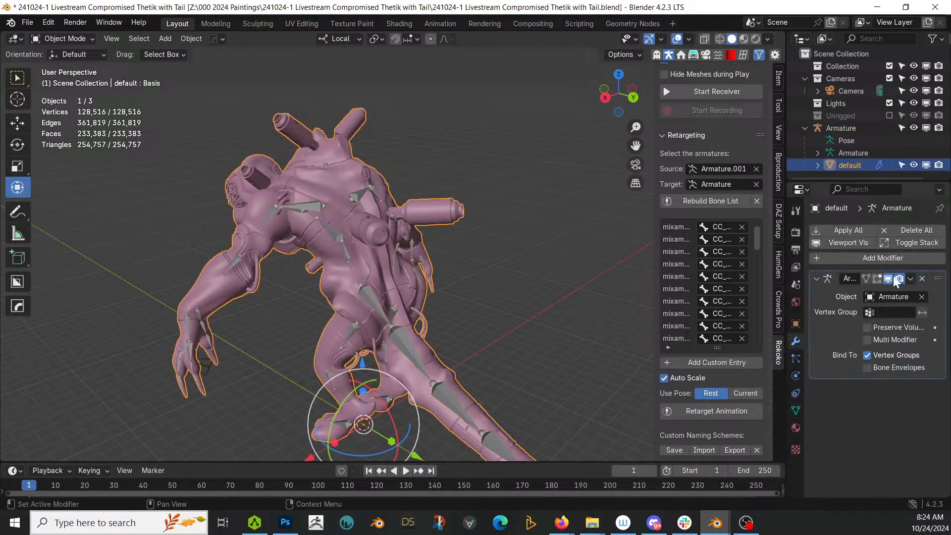
pyautogui.click(921, 279)
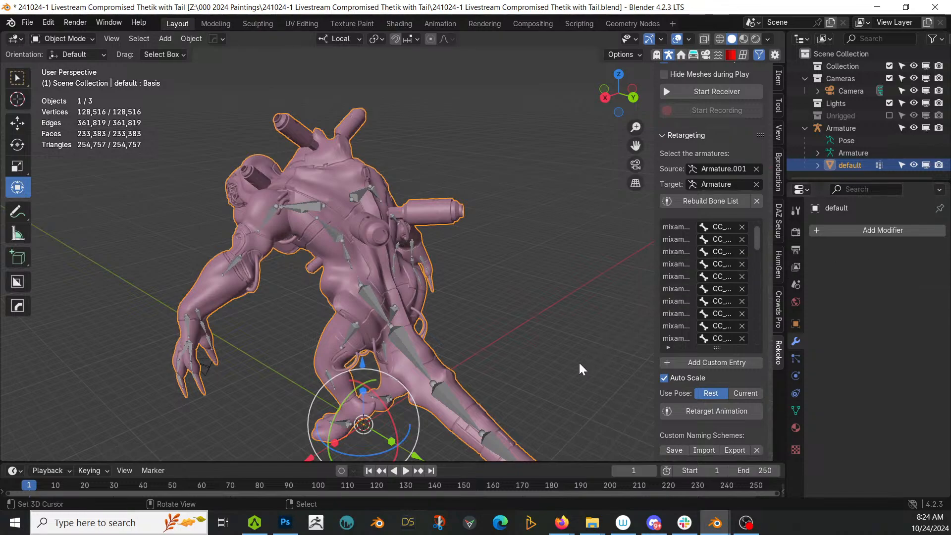
# Examine the creature's topology in Edit Mode around the head, shoulders and back canisters, and look through the mesh and vertex operations.
pyautogui.moveTo(430, 333); pyautogui.dragTo(497, 299, button='middle')
pyautogui.keyDown('shift'); pyautogui.moveTo(424, 261); pyautogui.dragTo(525, 293, button='middle'); pyautogui.keyUp('shift')
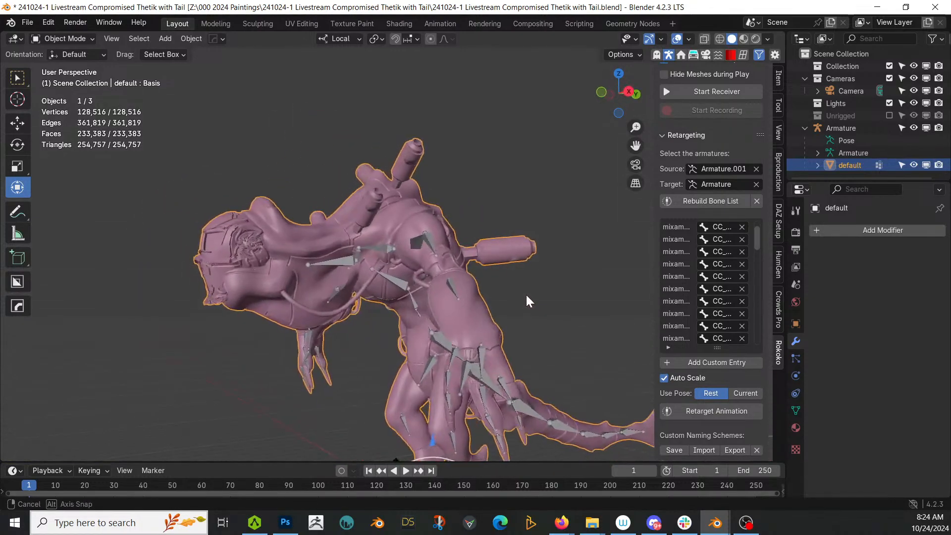
pyautogui.scroll(3, 527, 295)
pyautogui.press('Tab')
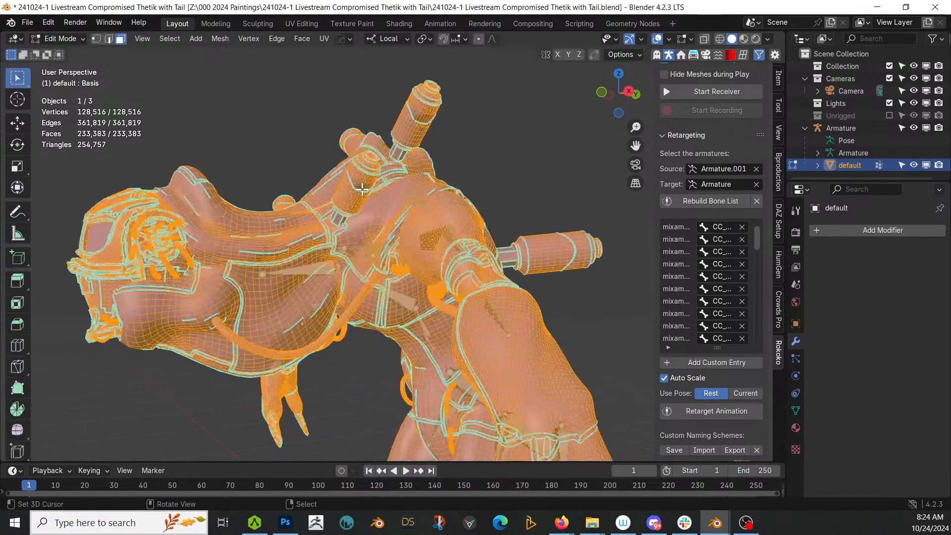
pyautogui.moveTo(362, 191); pyautogui.dragTo(349, 231, button='middle')
pyautogui.scroll(-3, 347, 232)
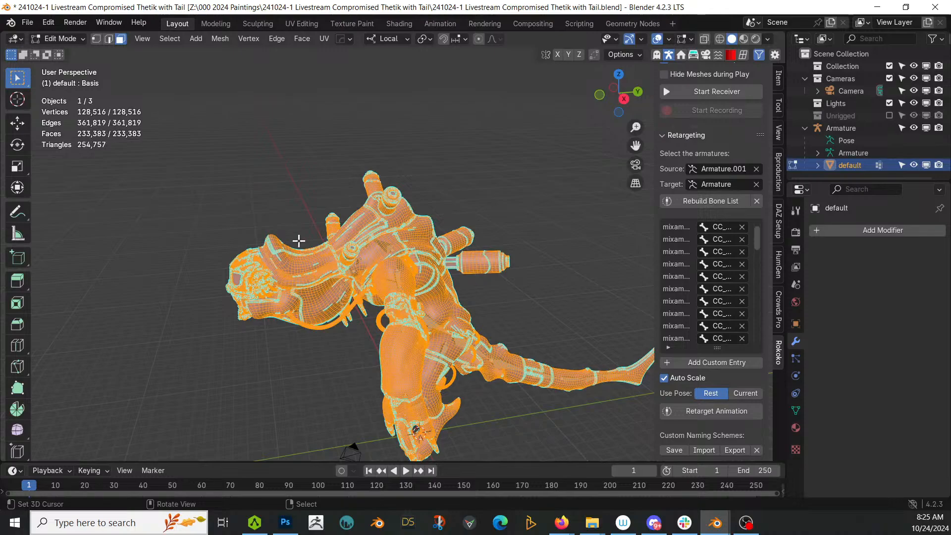
pyautogui.moveTo(291, 265); pyautogui.dragTo(371, 240, button='middle')
pyautogui.scroll(3, 337, 218)
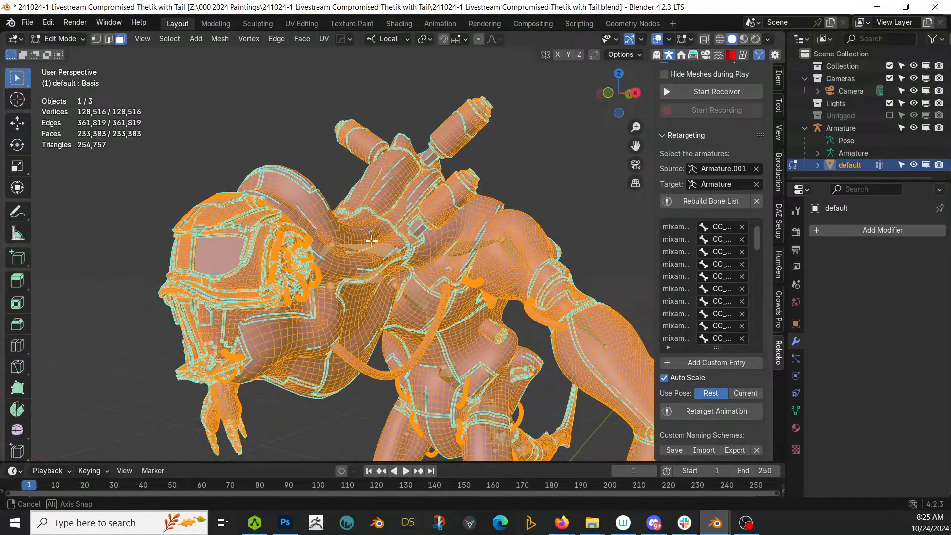
pyautogui.click(220, 38)
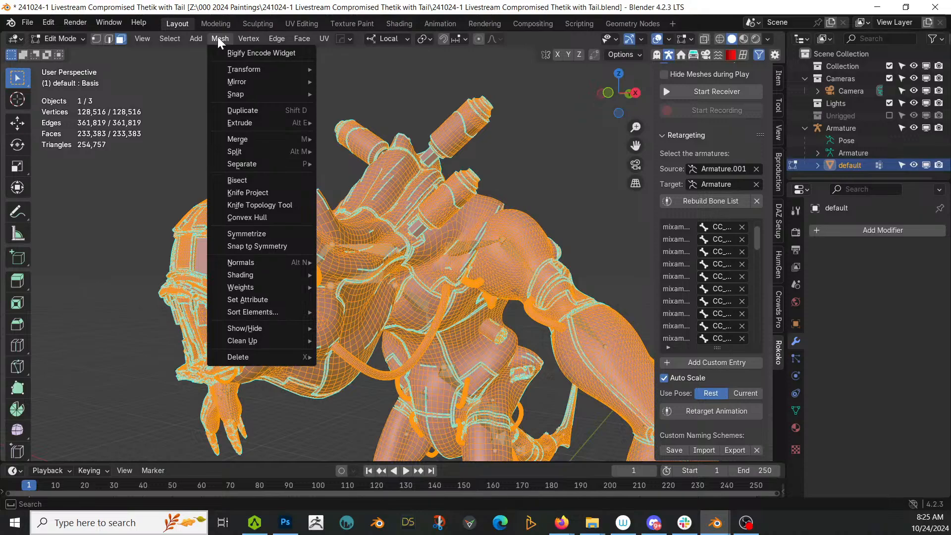
pyautogui.moveTo(240, 36)
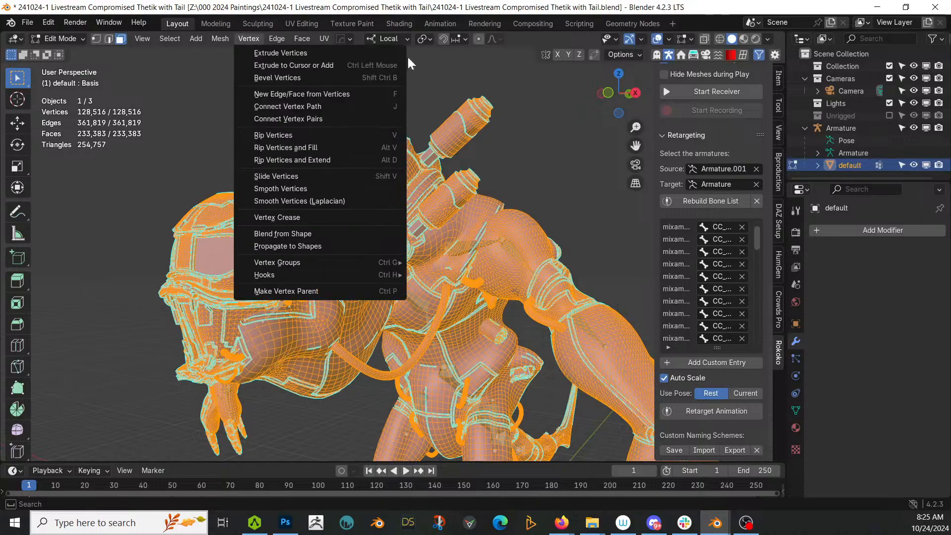
pyautogui.press('Tab')
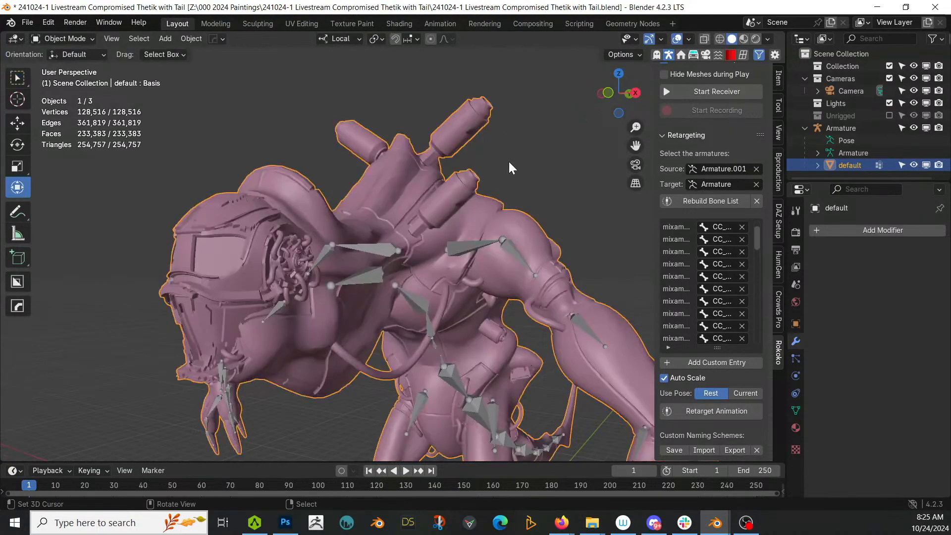
# Try a brush Union boolean on the single creature mesh, and separate the mesh by loose parts.
pyautogui.click(191, 39)
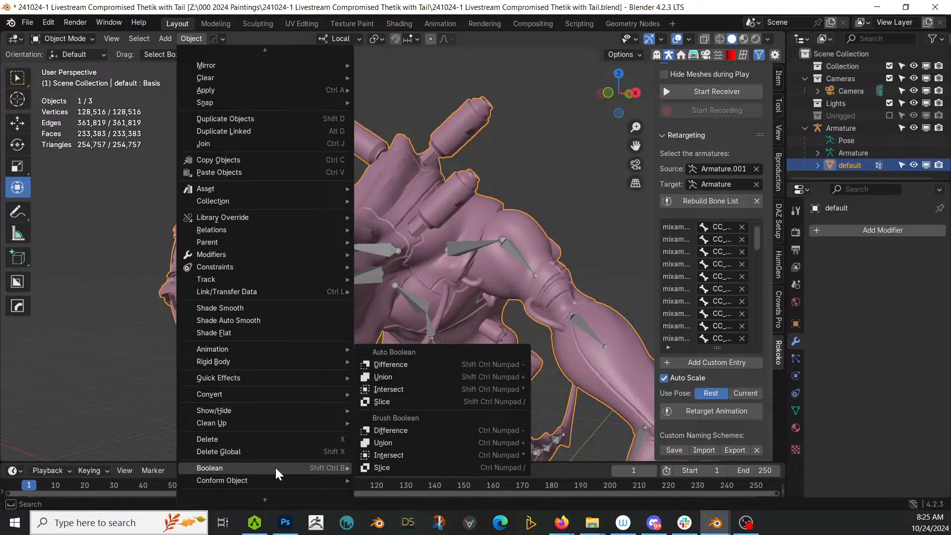
pyautogui.click(387, 442)
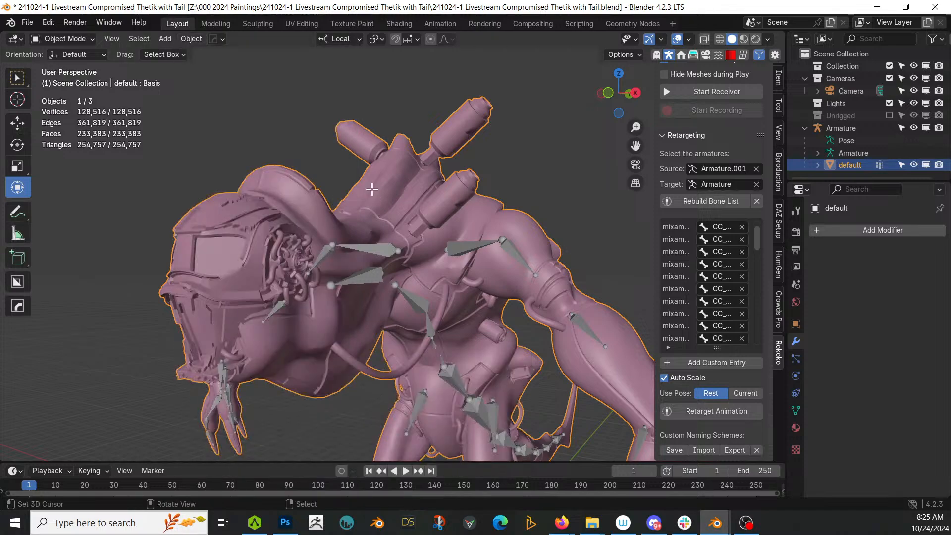
pyautogui.press('Tab')
pyautogui.press('p')
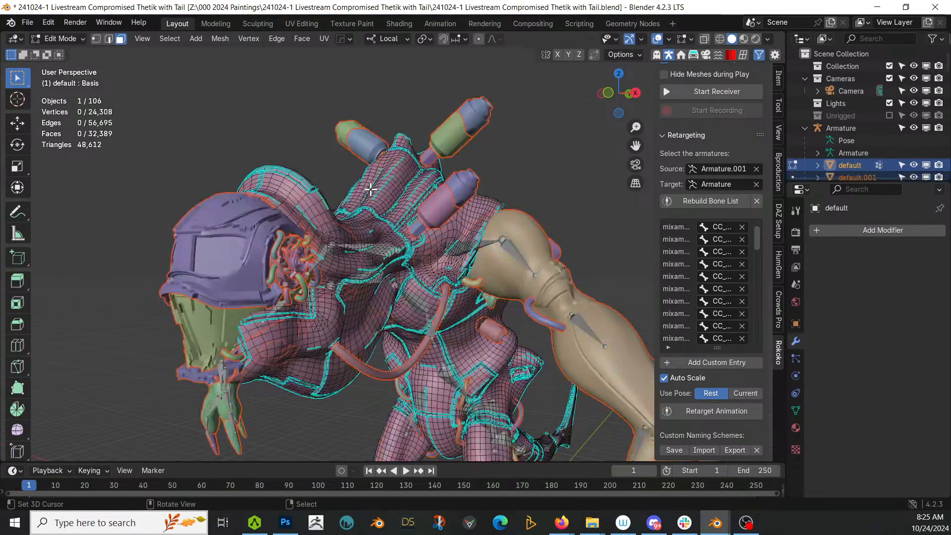
# Return to Object Mode and union the separated parts with the creature's main body using the Fast boolean solver.
pyautogui.scroll(-2, 370, 189)
pyautogui.press('Tab')
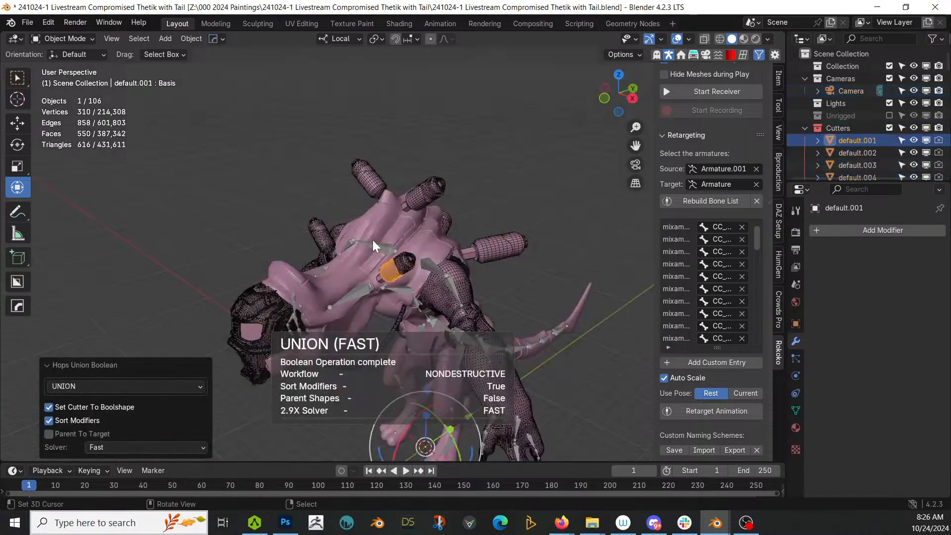
pyautogui.moveTo(322, 213); pyautogui.dragTo(609, 247, button='middle')
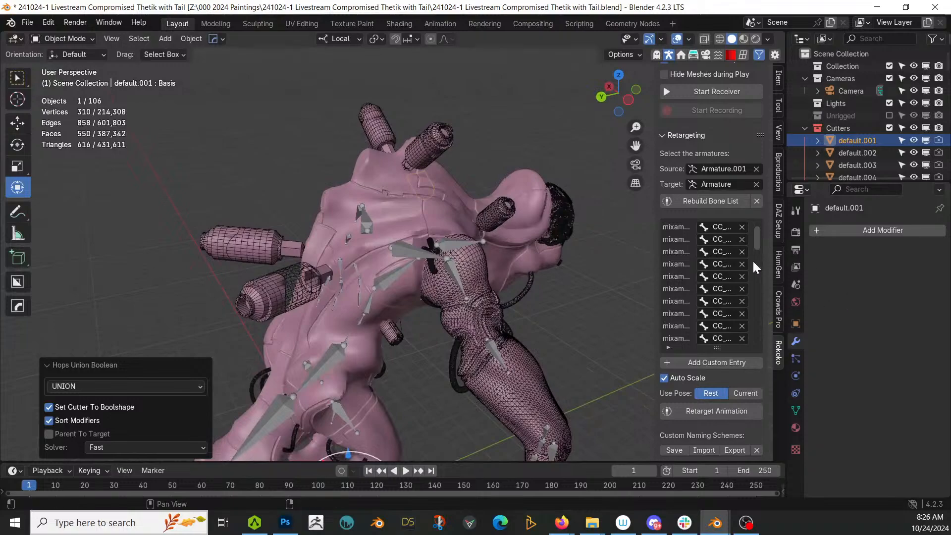
# Select the creature's main body and widen the properties area to review its whole stack of Boolean modifiers.
pyautogui.click(410, 204)
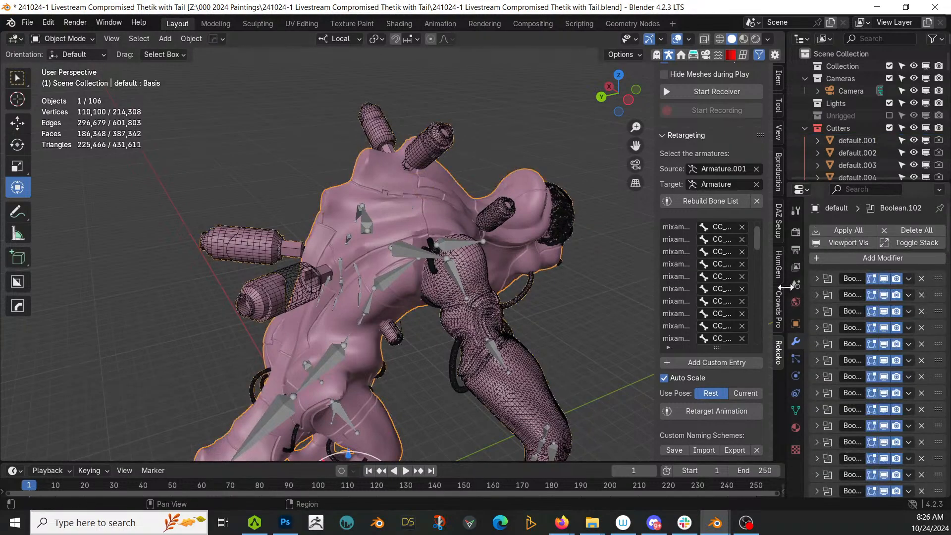
pyautogui.moveTo(784, 278); pyautogui.dragTo(592, 277)
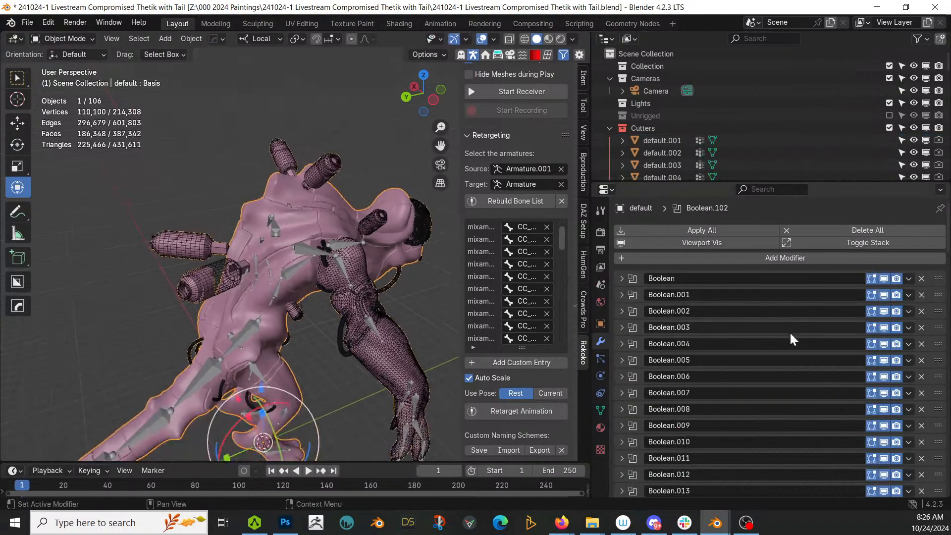
pyautogui.scroll(-5, 791, 332)
pyautogui.scroll(-20, 791, 339)
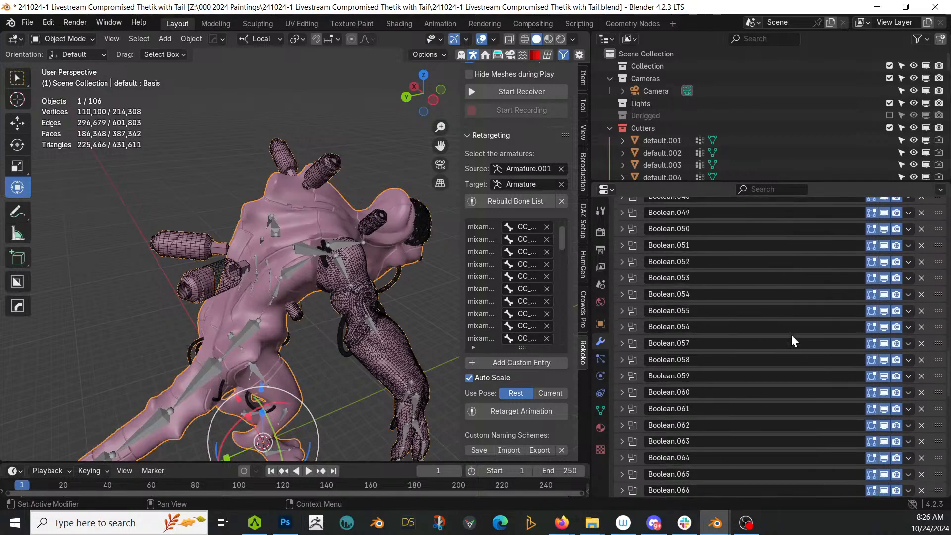
pyautogui.scroll(-14, 791, 340)
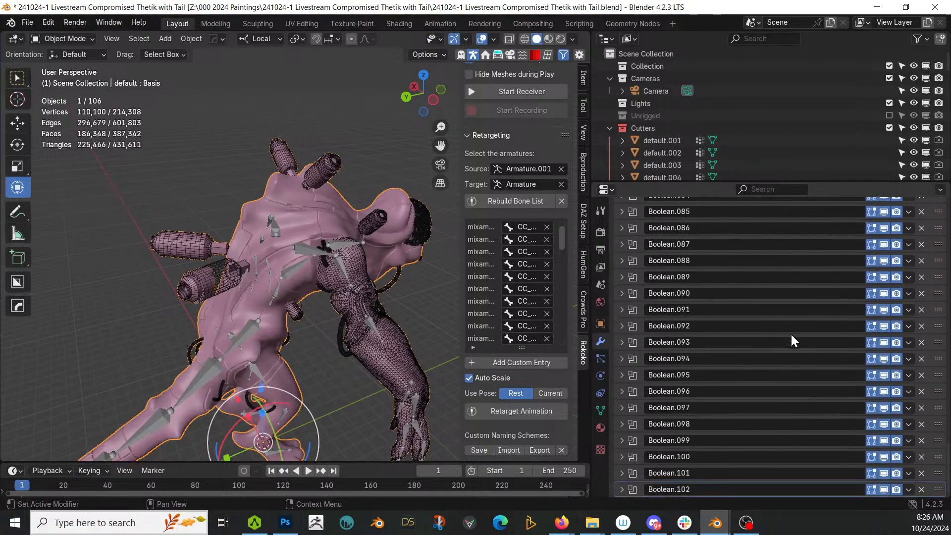
# Inspect the separate canister pieces on the creature's back by selecting them individually, ending in Object Mode.
pyautogui.click(225, 274)
pyautogui.click(200, 279)
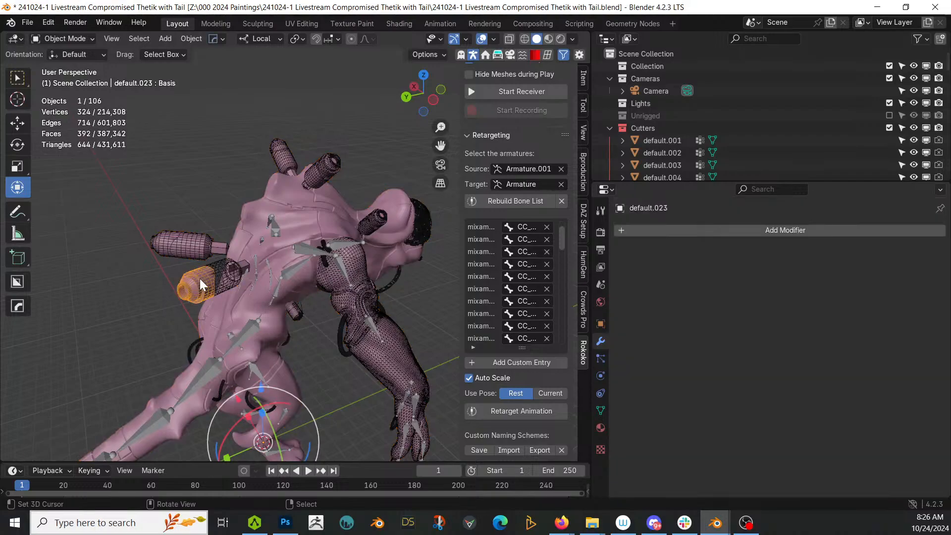
pyautogui.click(247, 269)
pyautogui.click(230, 269)
pyautogui.moveTo(230, 268); pyautogui.dragTo(548, 207, button='middle')
pyautogui.click(331, 106)
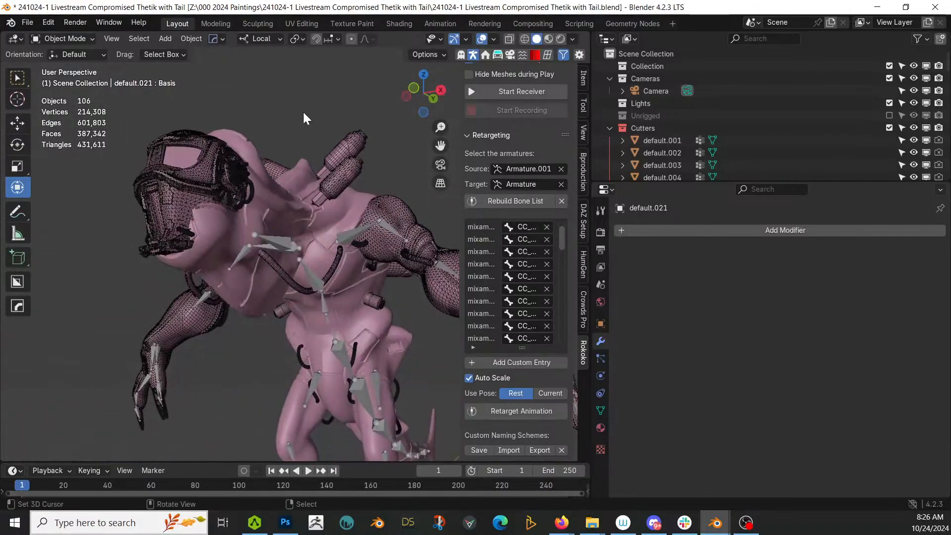
pyautogui.moveTo(304, 117); pyautogui.dragTo(353, 124, button='middle')
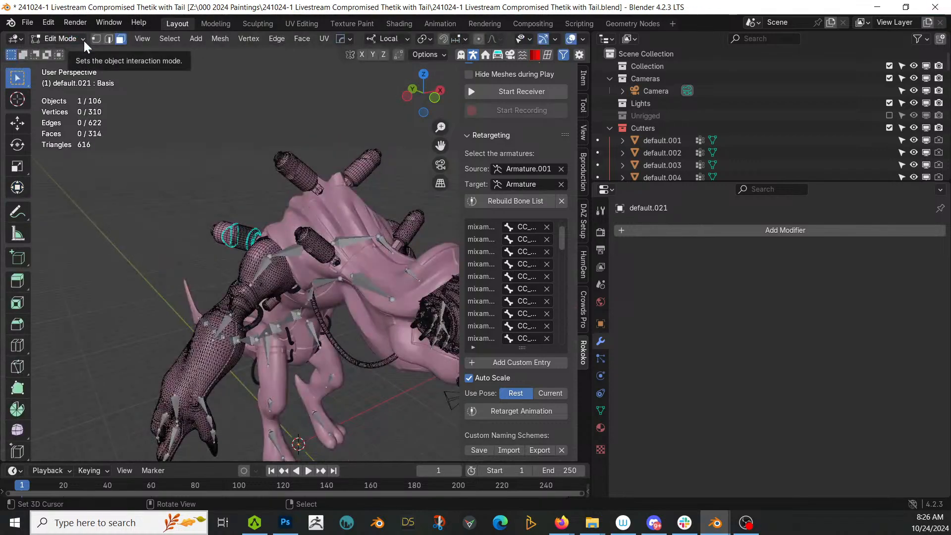
pyautogui.click(78, 37)
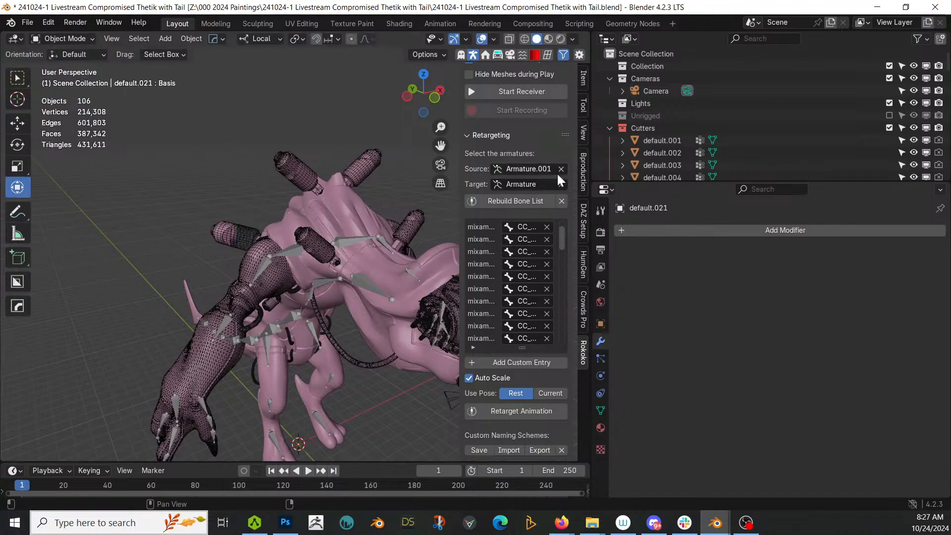
# Hide the Cutters collection and apply all Boolean modifiers on the creature's main body.
pyautogui.click(889, 127)
pyautogui.moveTo(224, 126); pyautogui.dragTo(114, 109, button='middle')
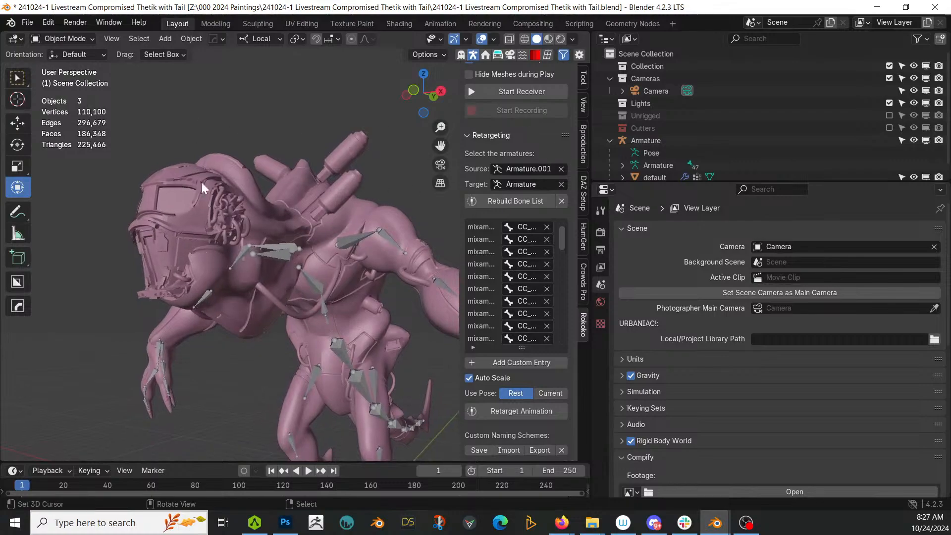
pyautogui.click(165, 181)
pyautogui.click(688, 230)
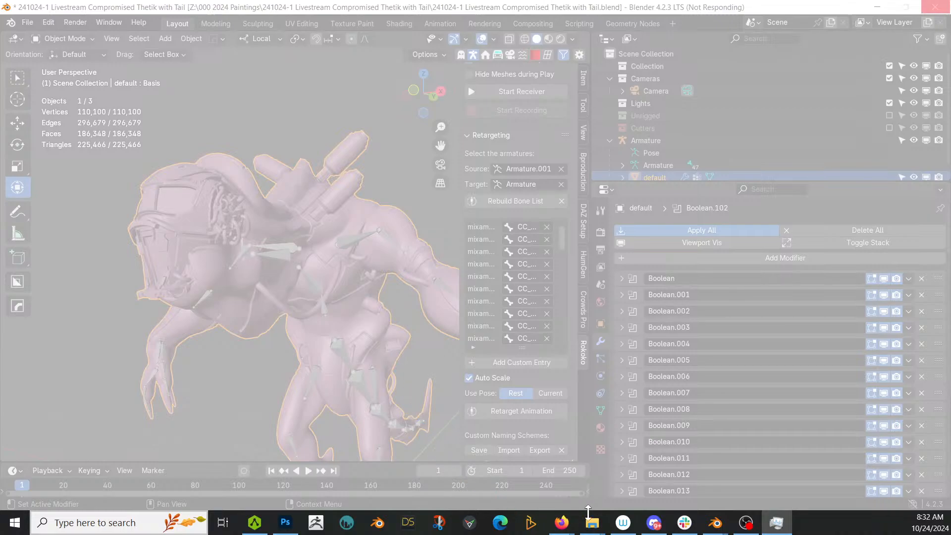
# Switch to the open 241023-2 Scrapper Thetik window, look over its scene and save the file.
pyautogui.moveTo(722, 528)
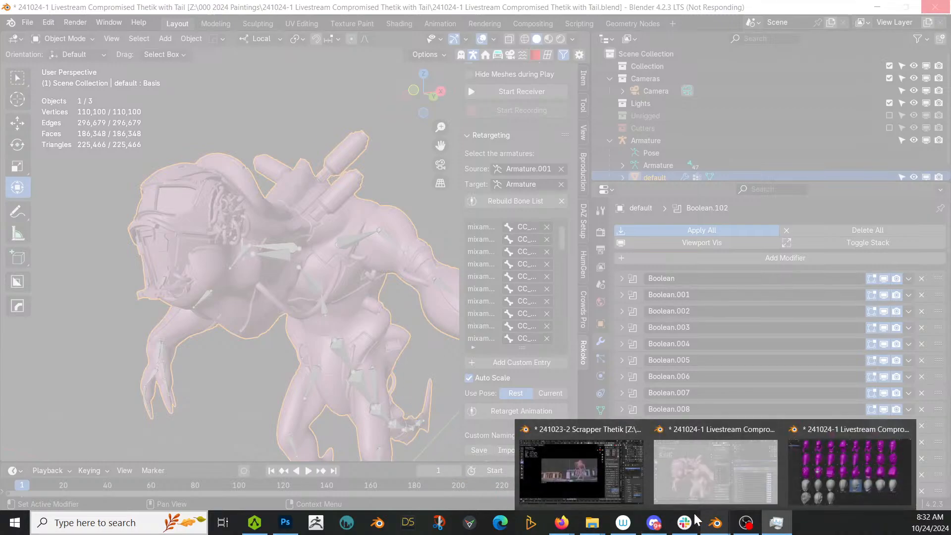
pyautogui.click(568, 477)
pyautogui.moveTo(348, 277); pyautogui.dragTo(403, 302, button='middle')
pyautogui.scroll(-5, 402, 302)
pyautogui.scroll(-3, 403, 302)
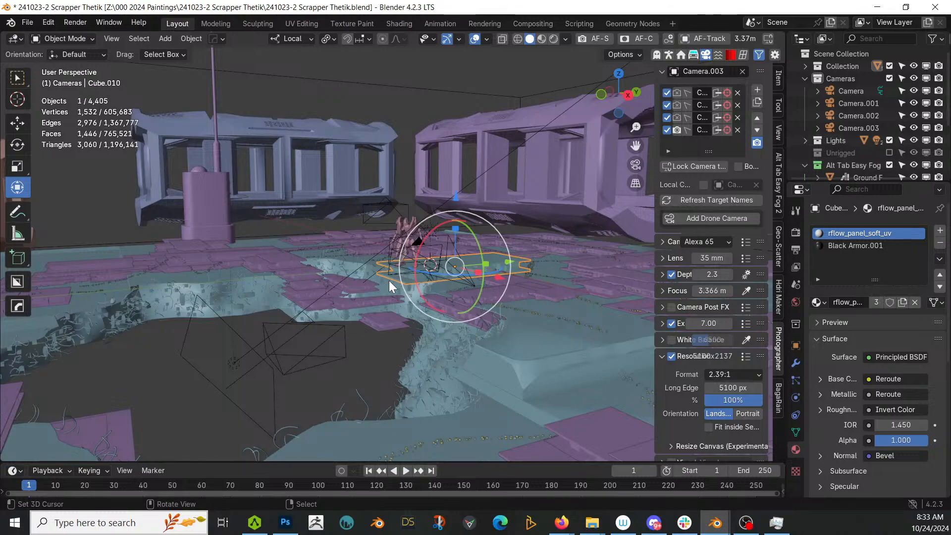
pyautogui.moveTo(377, 183); pyautogui.dragTo(426, 297, button='middle')
pyautogui.scroll(2, 366, 267)
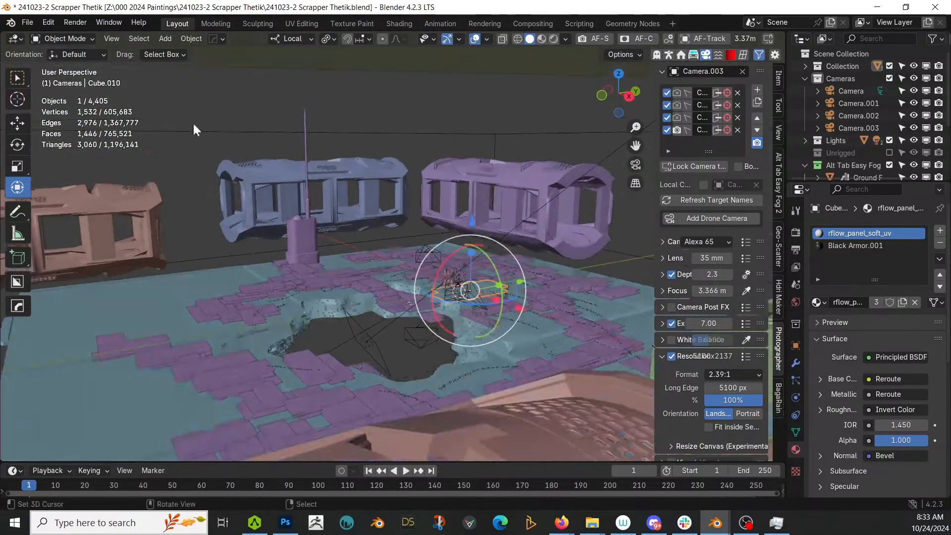
pyautogui.click(26, 23)
pyautogui.click(61, 99)
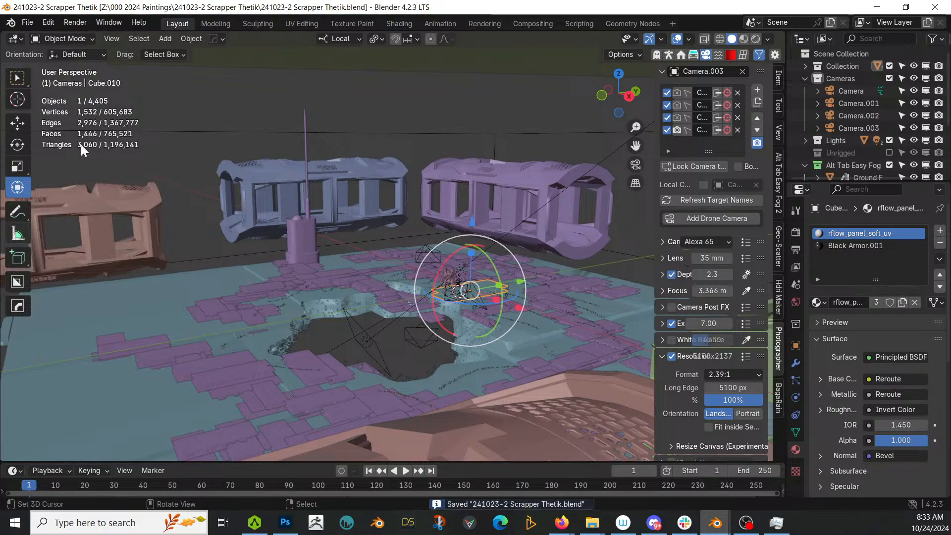
# Start a new file containing the default cube.
pyautogui.click(28, 22)
pyautogui.moveTo(65, 38)
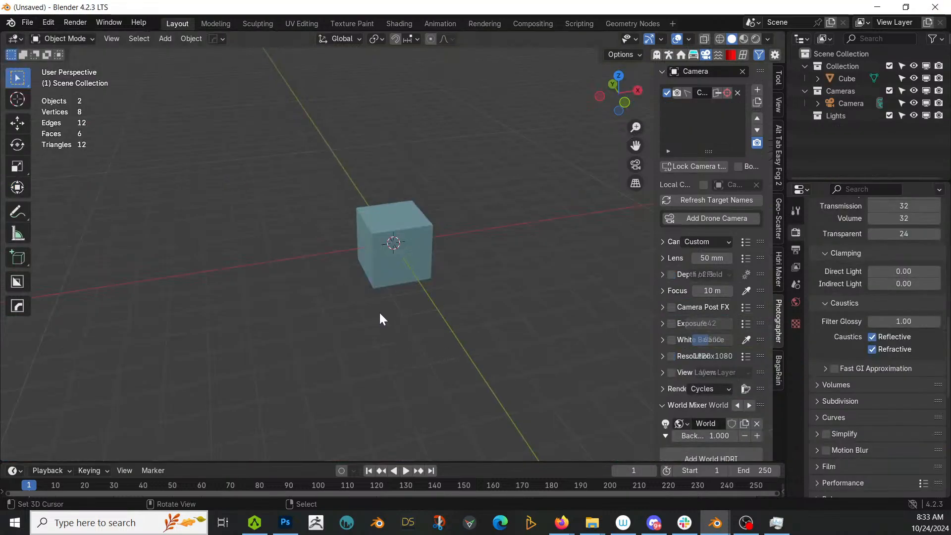
pyautogui.scroll(-4, 418, 275)
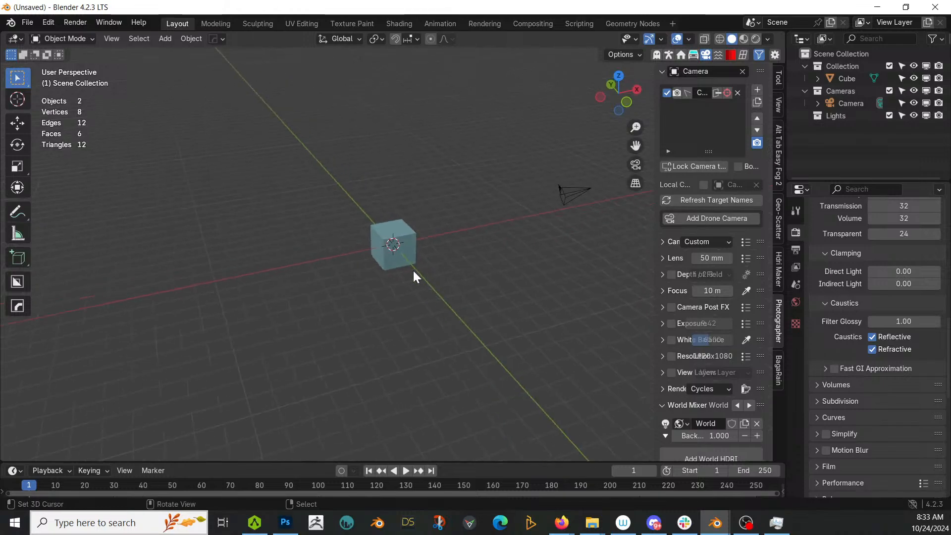
pyautogui.scroll(4, 416, 272)
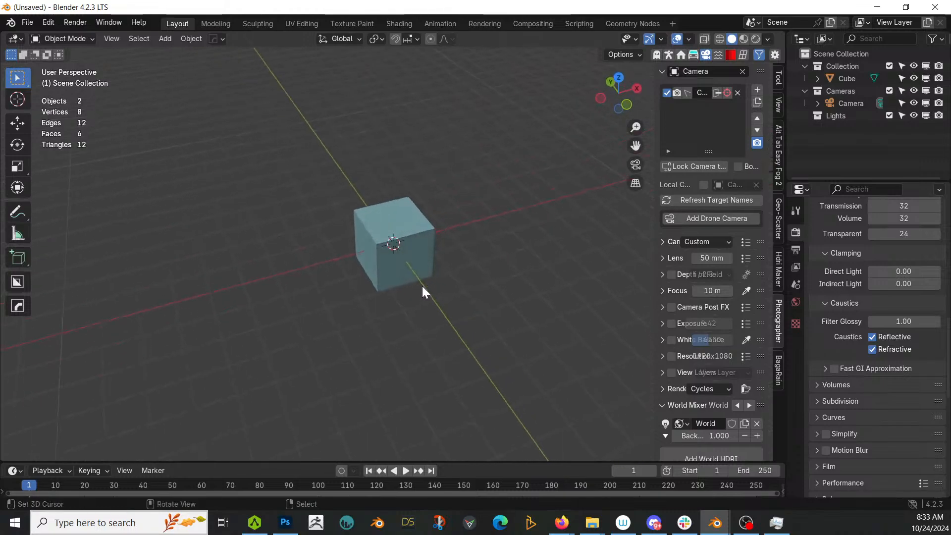
pyautogui.moveTo(439, 302); pyautogui.dragTo(422, 275, button='middle')
# Scale the default cube up by 10, apply its object transform and check its mesh, ending in Object Mode.
pyautogui.click(373, 231)
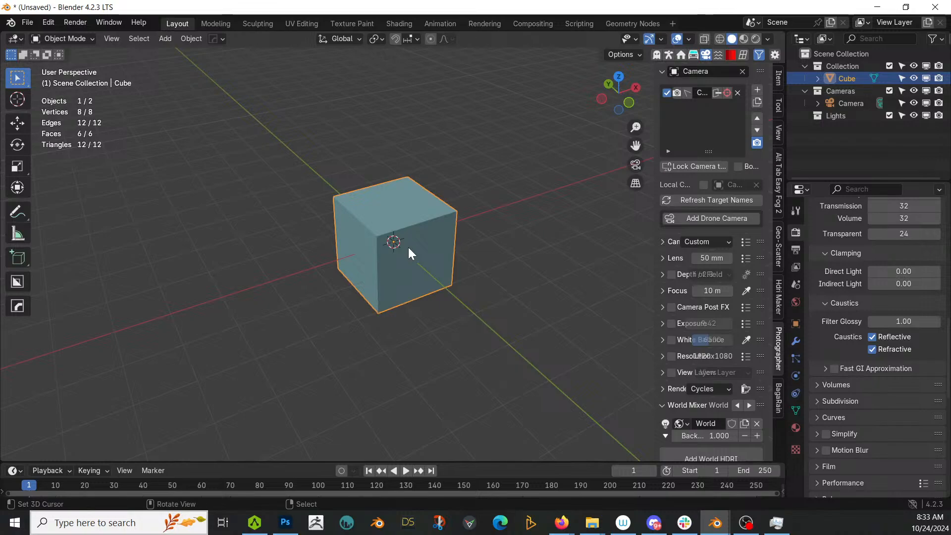
pyautogui.press('s')
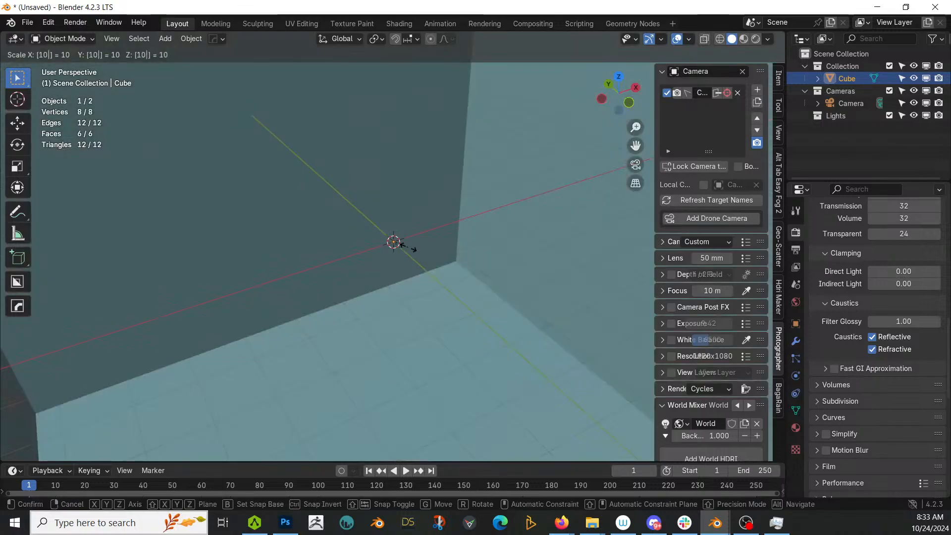
pyautogui.click(408, 247)
pyautogui.hotkey('ctrl', 'a')
pyautogui.click(408, 247)
pyautogui.scroll(-5, 409, 248)
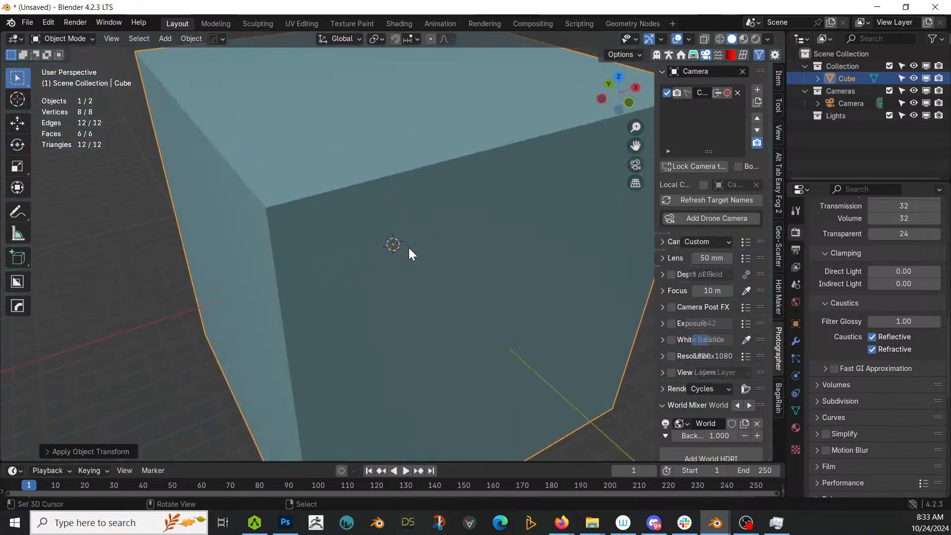
pyautogui.moveTo(410, 248); pyautogui.dragTo(433, 251, button='middle')
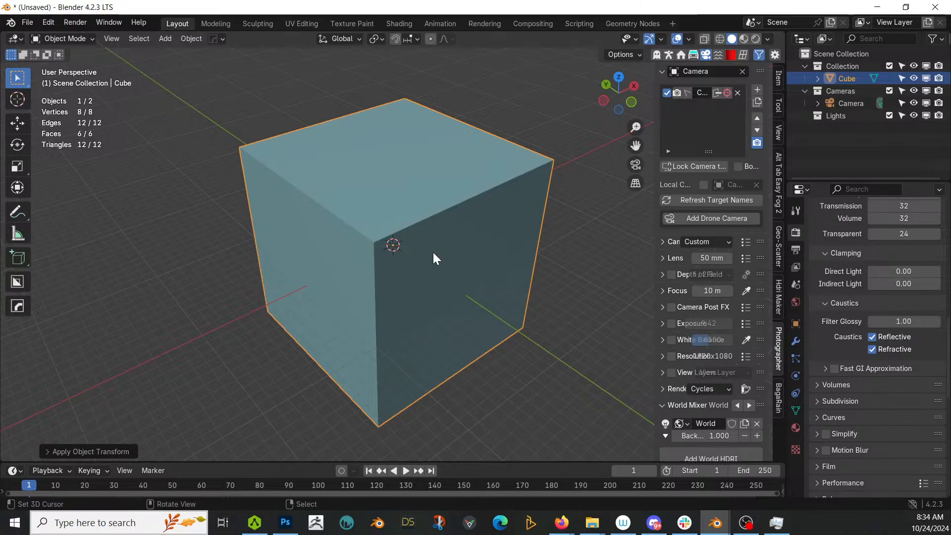
pyautogui.press('Tab')
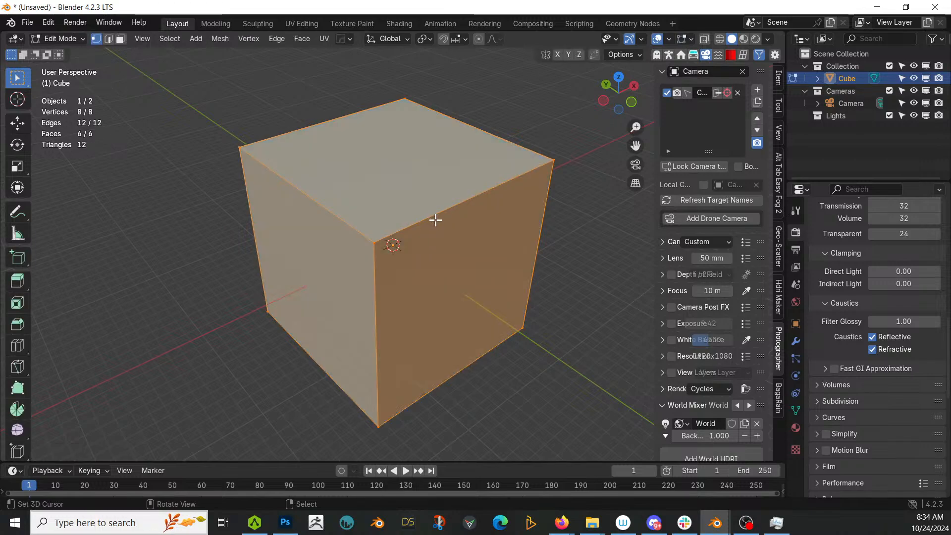
pyautogui.press('Tab')
# Add a second cube, enlarge it and stretch it along the Z axis into a tall box inside the large cube.
pyautogui.hotkey('shift', 'a')
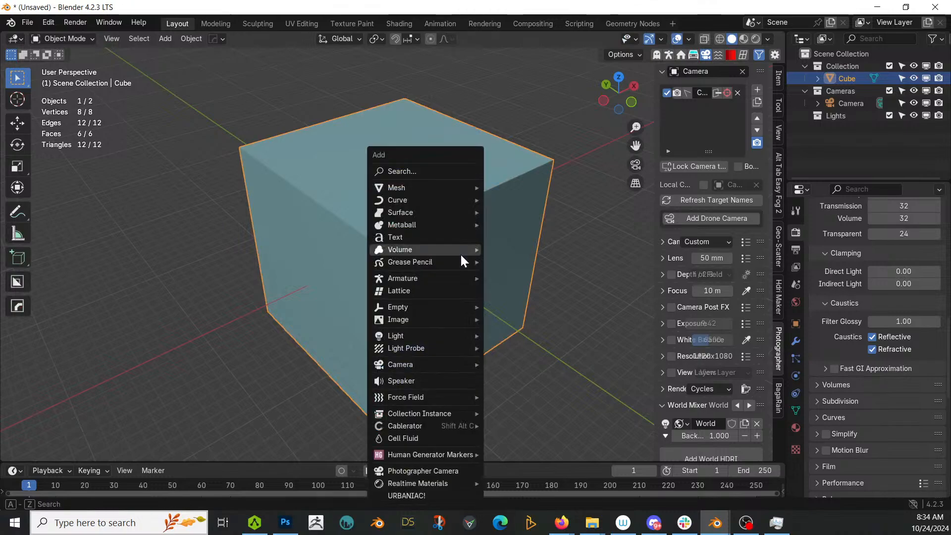
pyautogui.moveTo(464, 193)
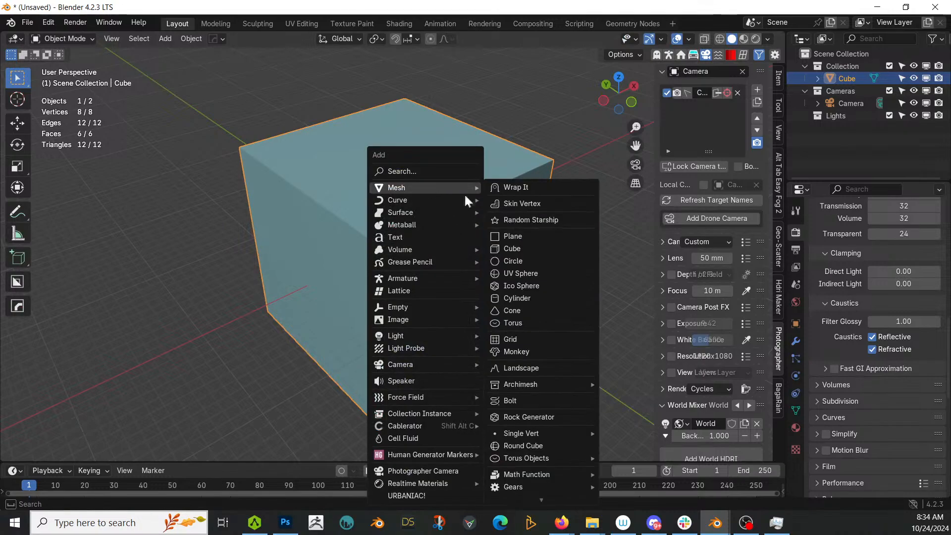
pyautogui.click(522, 248)
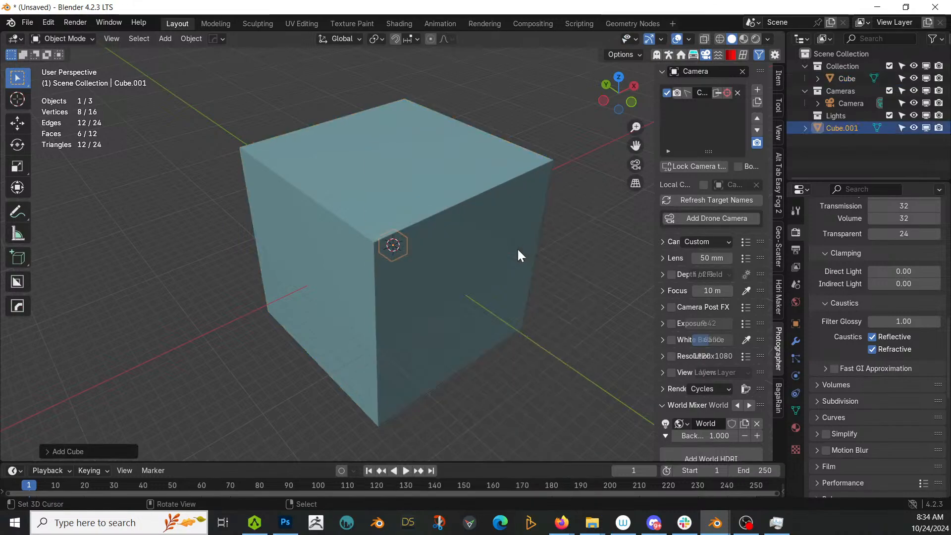
pyautogui.press('s')
pyautogui.click(481, 289)
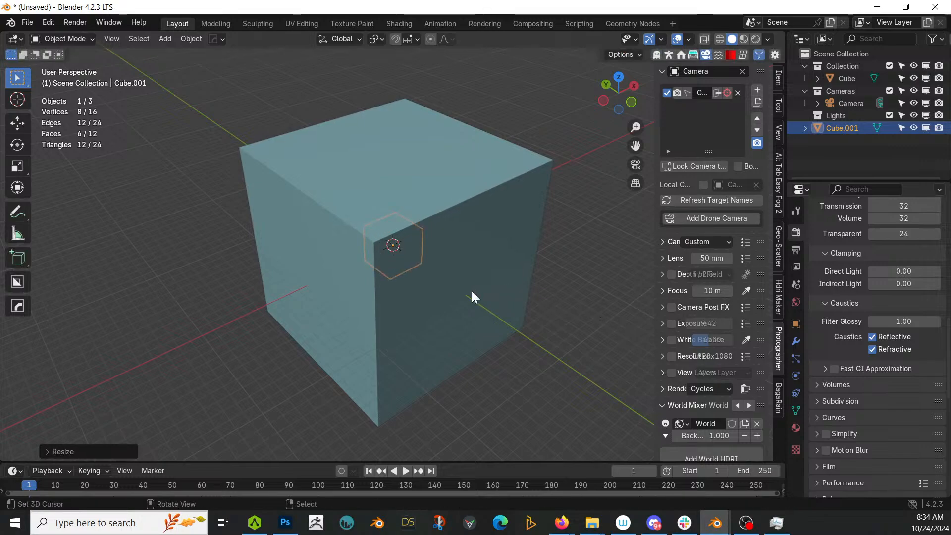
pyautogui.press('s')
pyautogui.press('z')
pyautogui.click(14, 329)
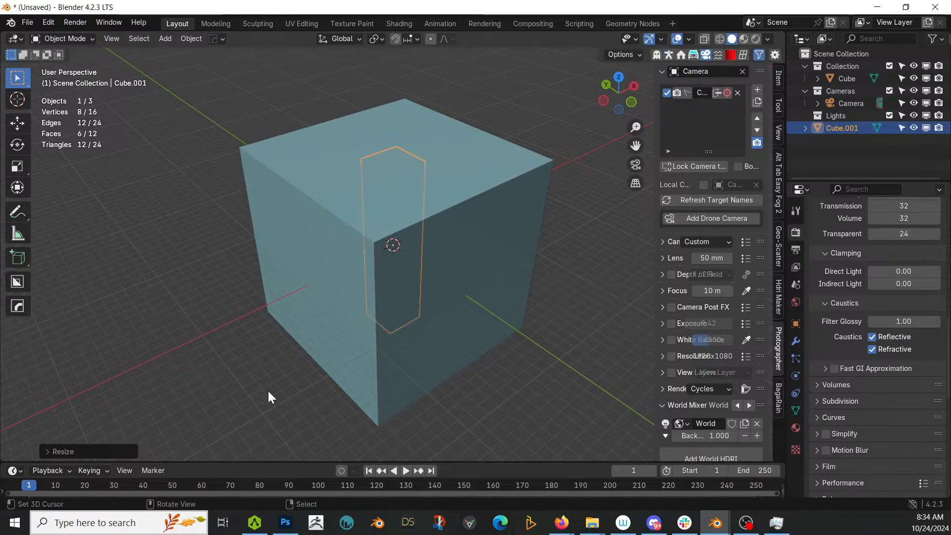
# Widen the tall box along the X axis into a broad slab.
pyautogui.press('s')
pyautogui.press('y')
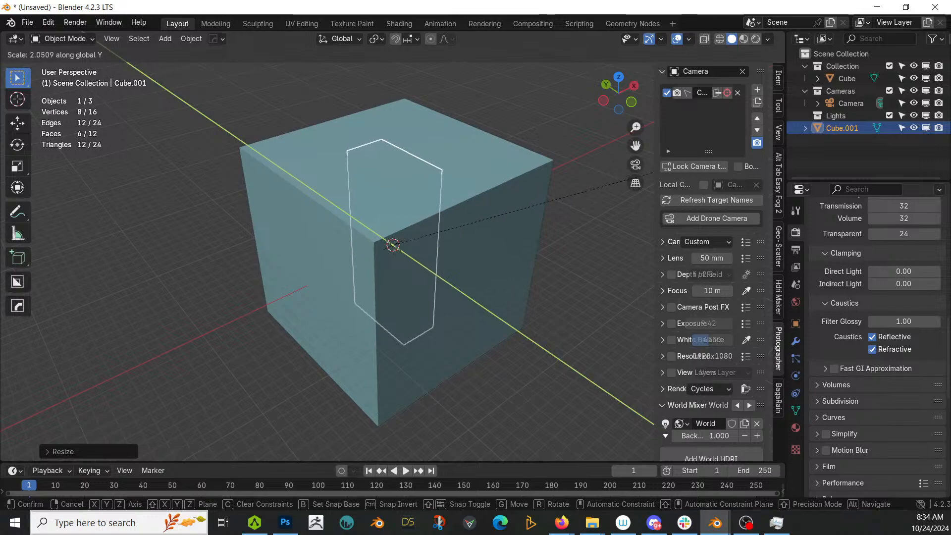
pyautogui.press('Escape')
pyautogui.press('s')
pyautogui.press('y')
pyautogui.click(627, 197)
# Move the slab along Y so it protrudes from the large cube's front face, and raise it about 3.3 m along Z.
pyautogui.press('g')
pyautogui.press('y')
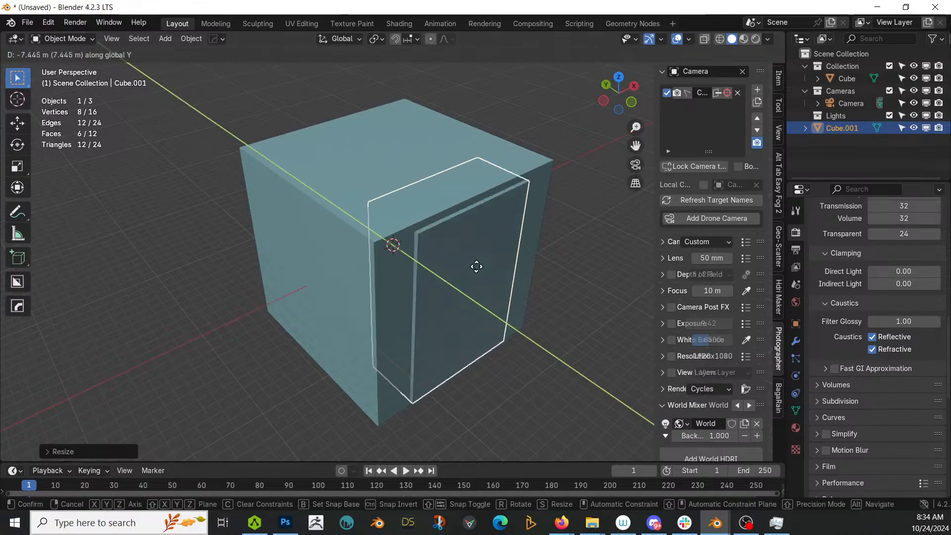
pyautogui.click(482, 275)
pyautogui.press('g')
pyautogui.press('y')
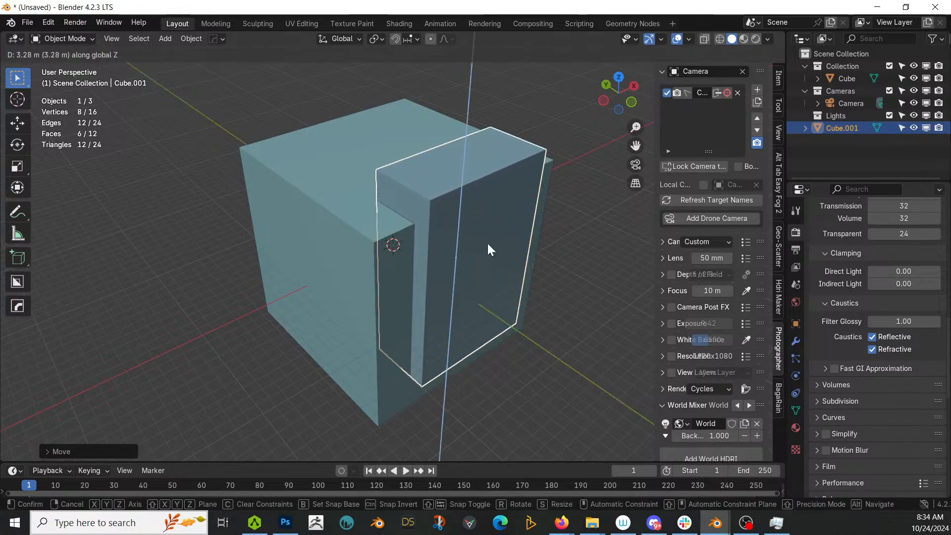
pyautogui.click(487, 248)
# Cut the slab out of the large cube with a Difference boolean.
pyautogui.keyDown('shift'); pyautogui.click(306, 171); pyautogui.keyUp('shift')
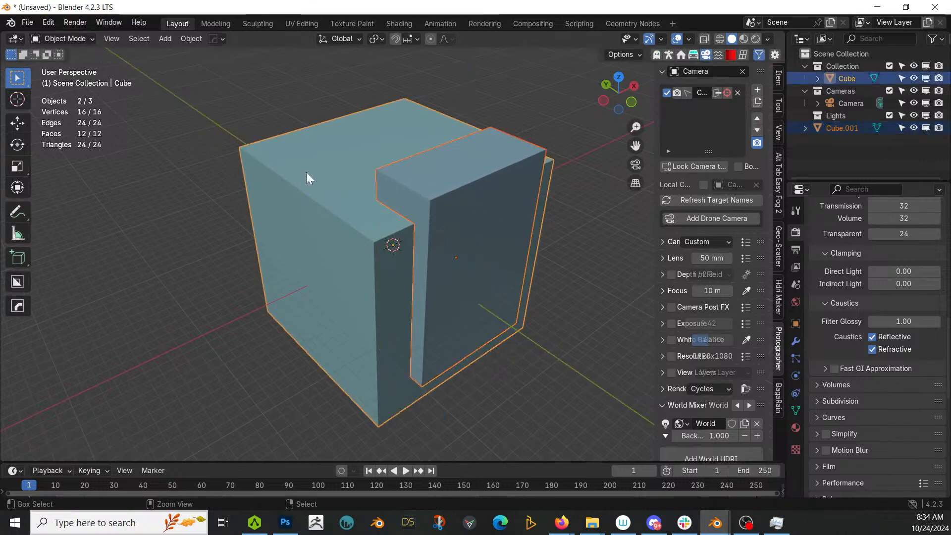
pyautogui.press('ctrl+KP_Subtract')
pyautogui.moveTo(306, 172); pyautogui.dragTo(419, 213, button='middle')
# Duplicate the cutter slab in place, and move the copy deeper into the cube along Y and up along Z.
pyautogui.click(409, 218)
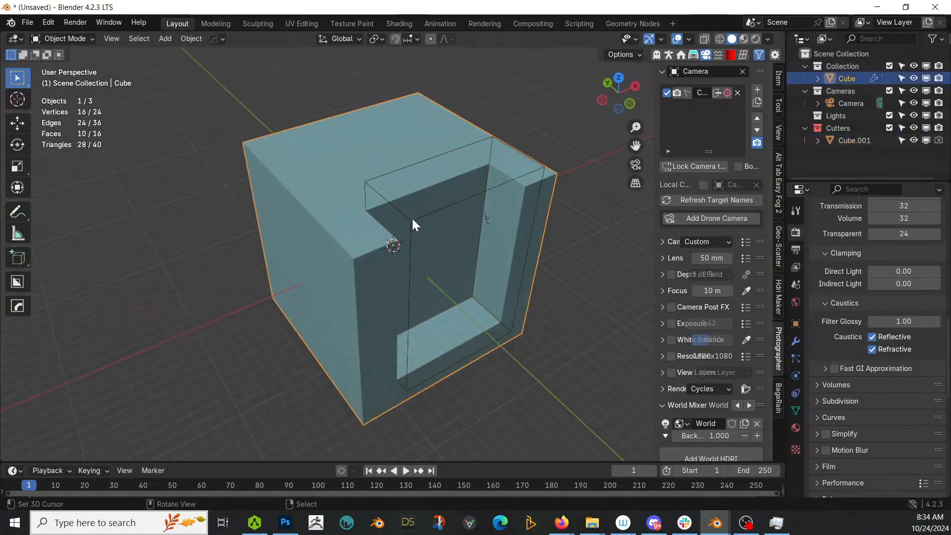
pyautogui.click(410, 218)
pyautogui.hotkey('shift', 'd')
pyautogui.press('Escape')
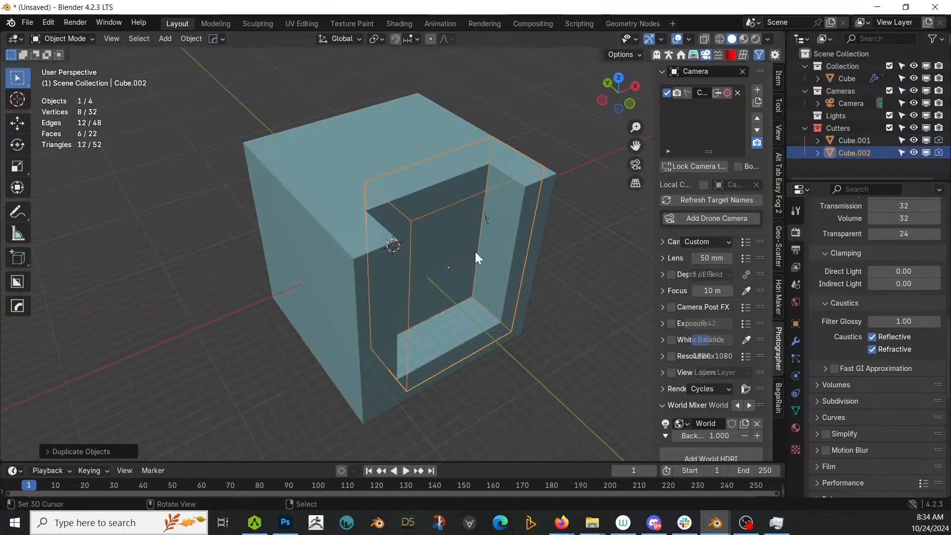
pyautogui.press('g')
pyautogui.press('y')
pyautogui.click(457, 236)
pyautogui.press('g')
pyautogui.press('z')
pyautogui.click(462, 223)
# Subtract the duplicated cutter from the large cube with a Difference boolean, and set that modifier's solver to Exact.
pyautogui.keyDown('shift'); pyautogui.click(314, 168); pyautogui.keyUp('shift')
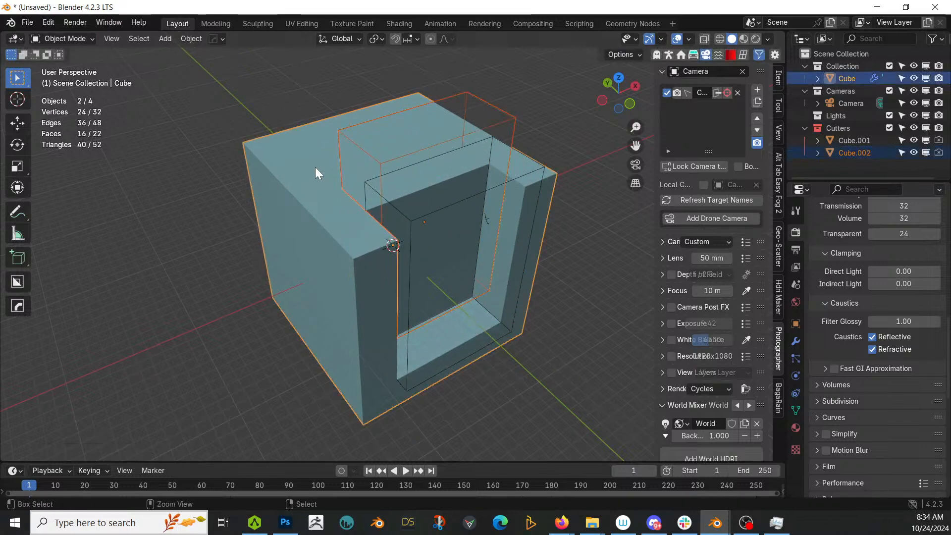
pyautogui.press('ctrl+KP_Subtract')
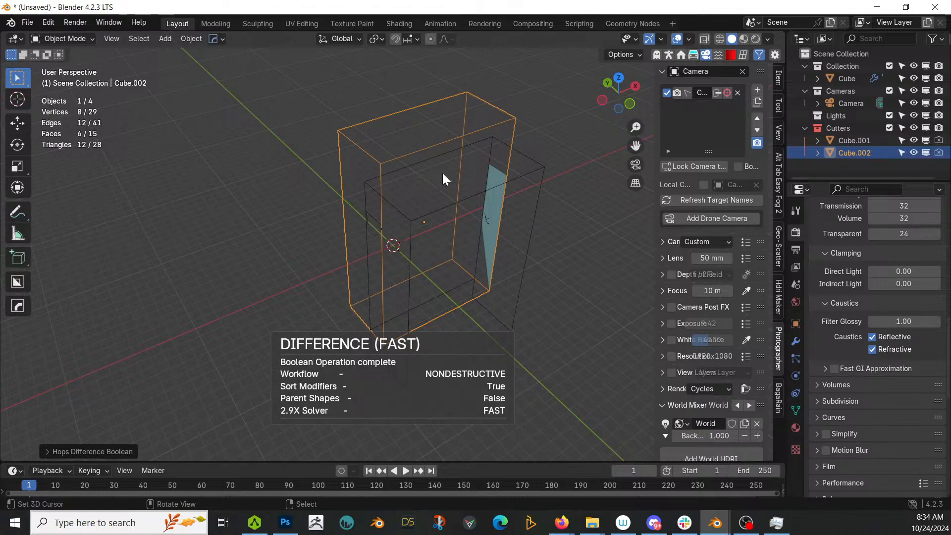
pyautogui.click(498, 200)
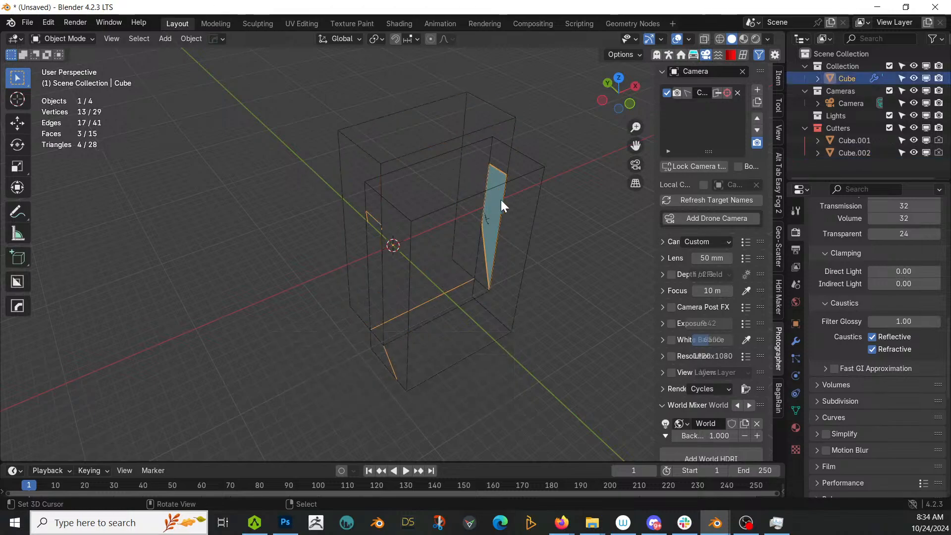
pyautogui.click(795, 427)
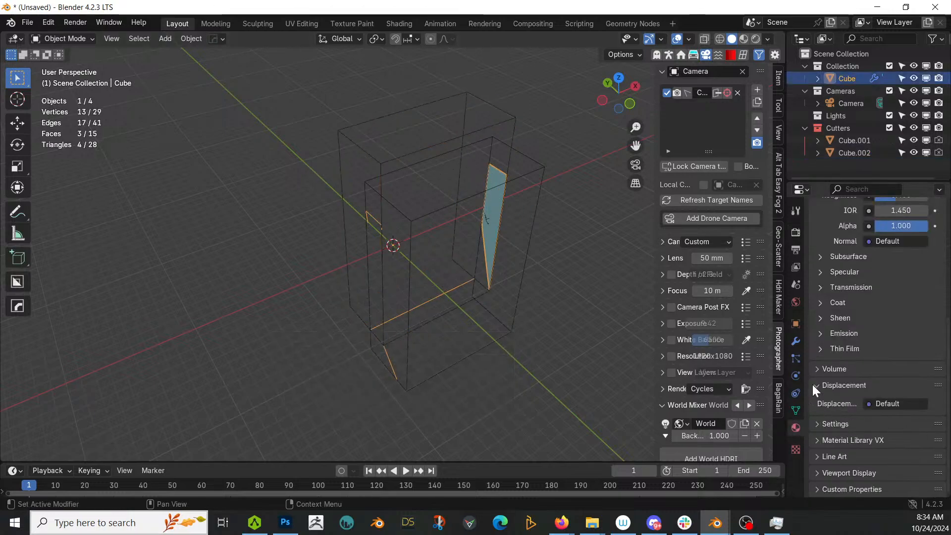
pyautogui.click(796, 341)
pyautogui.click(816, 294)
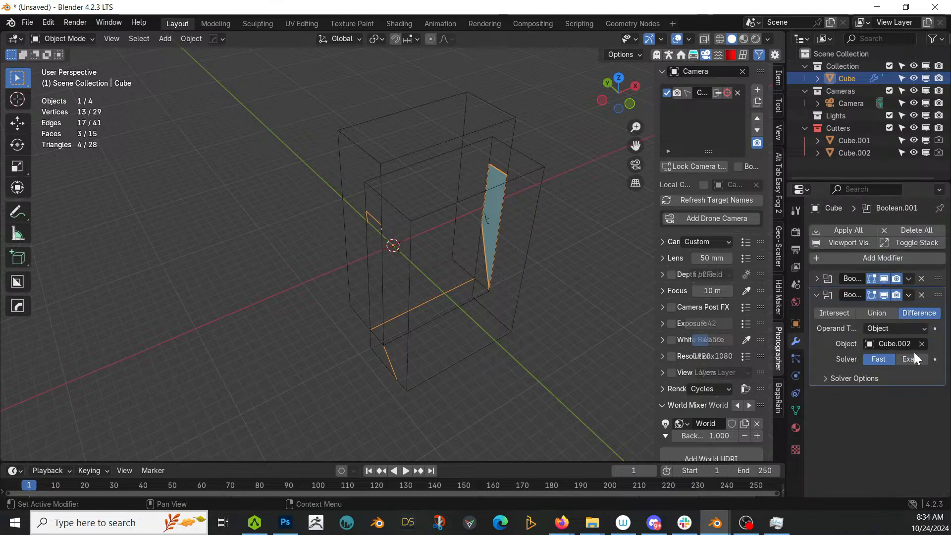
pyautogui.click(912, 359)
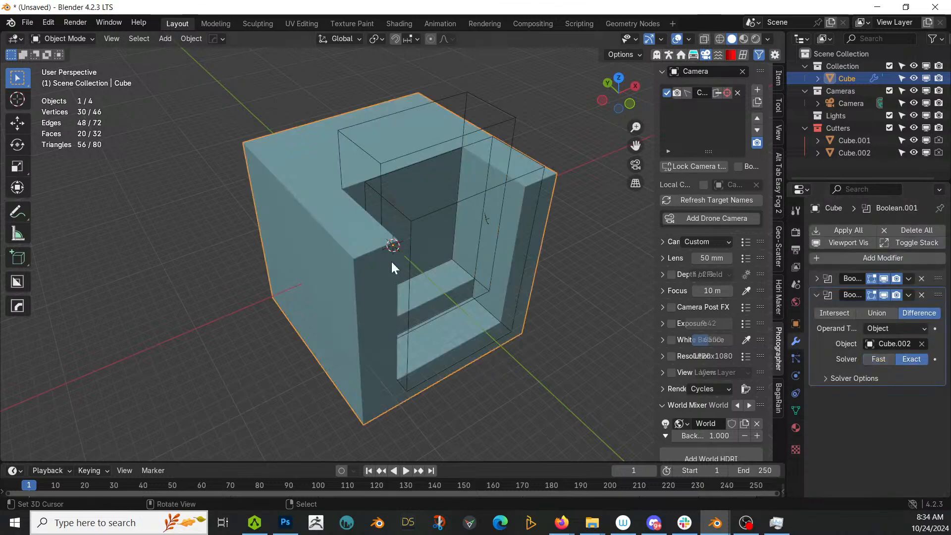
# Move the second cutter about 1.9 m along the X axis.
pyautogui.moveTo(393, 267); pyautogui.dragTo(324, 276, button='middle')
pyautogui.click(475, 175)
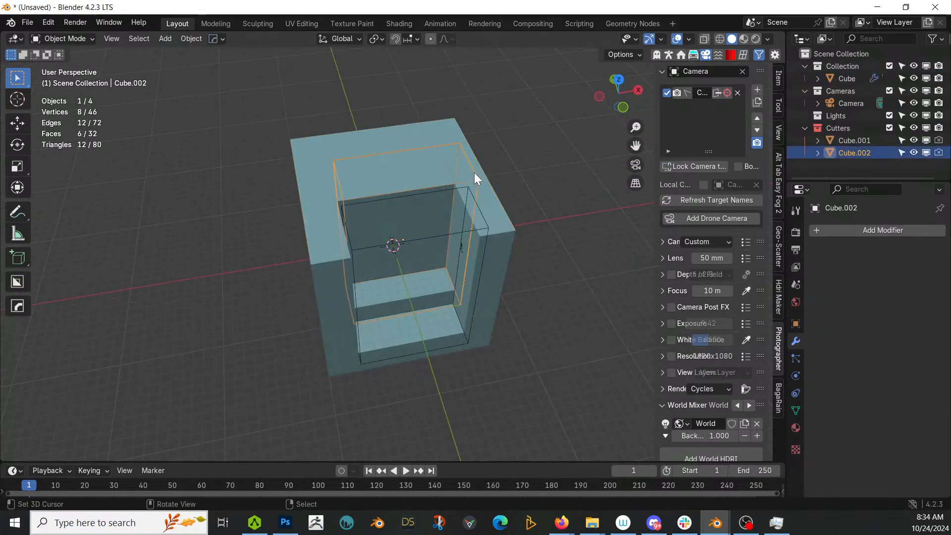
pyautogui.press('g')
pyautogui.press('x')
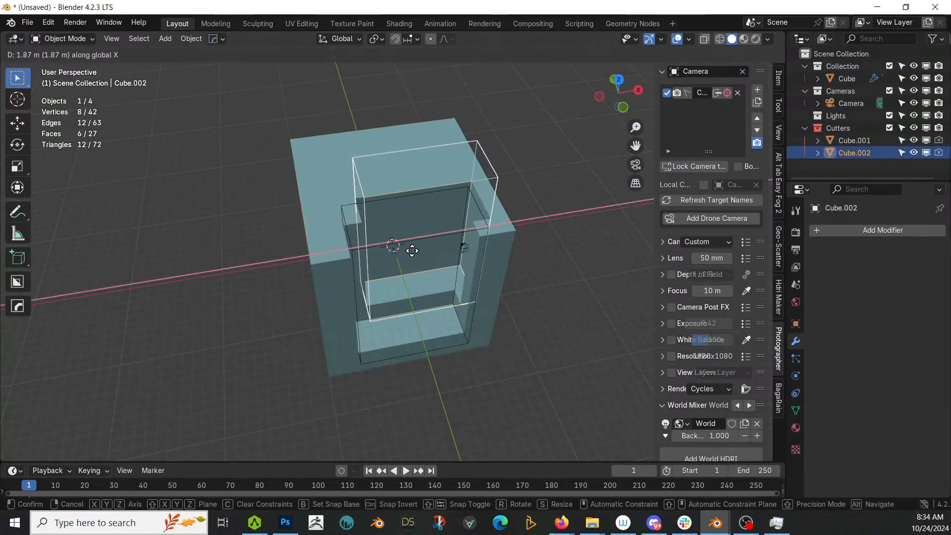
pyautogui.click(412, 250)
pyautogui.moveTo(412, 251); pyautogui.dragTo(441, 275, button='middle')
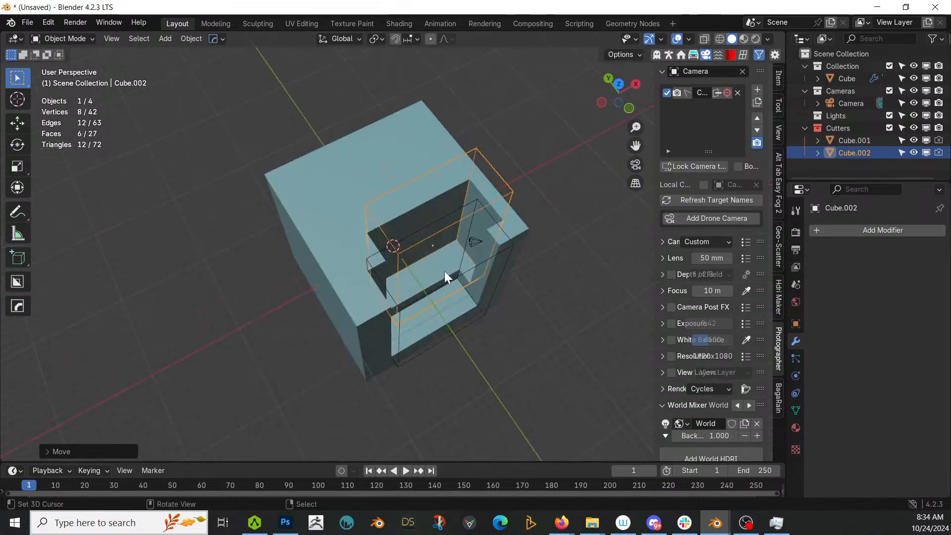
# Duplicate the second cutter, move the copy deeper along Y and higher on the large cube, and scale it down slightly.
pyautogui.hotkey('shift', 'd')
pyautogui.press('y')
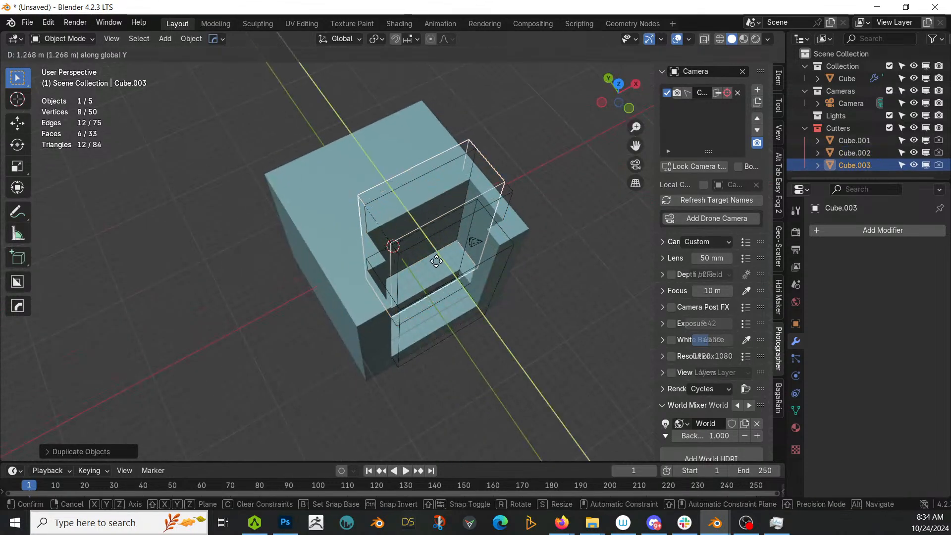
pyautogui.click(427, 250)
pyautogui.click(433, 232)
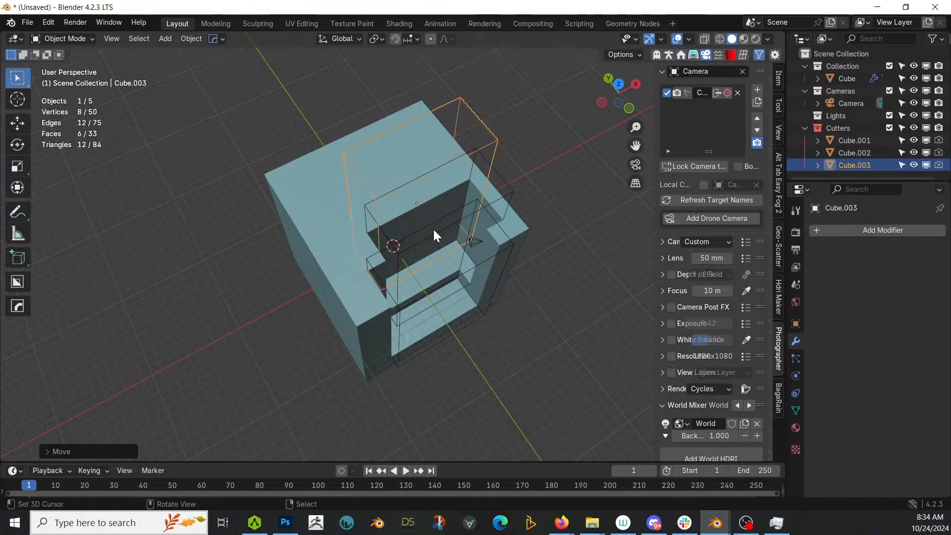
pyautogui.press('s')
pyautogui.click(503, 245)
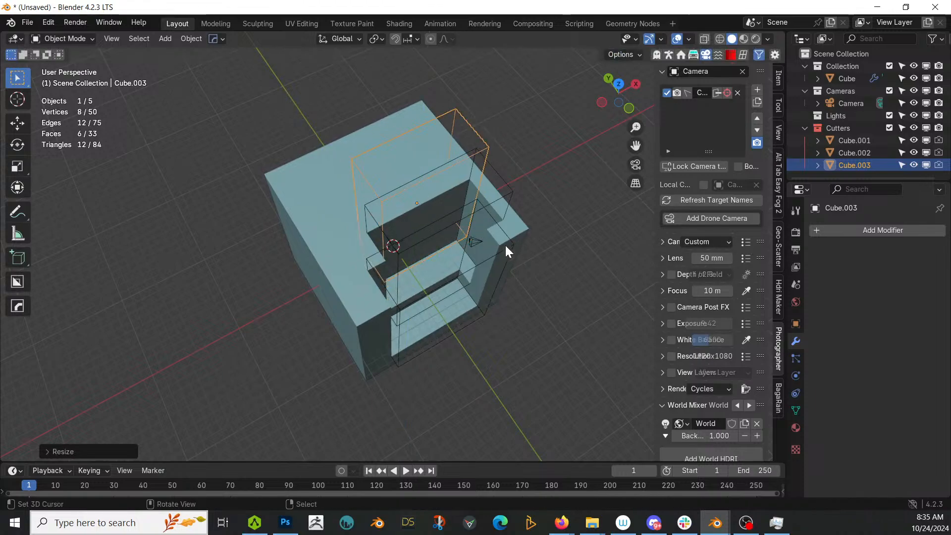
# Subtract the third cutter from the large cube with a Difference boolean.
pyautogui.keyDown('shift'); pyautogui.click(325, 224); pyautogui.keyUp('shift')
pyautogui.hotkey('ctrl', '-')
pyautogui.moveTo(323, 221); pyautogui.dragTo(253, 171, button='middle')
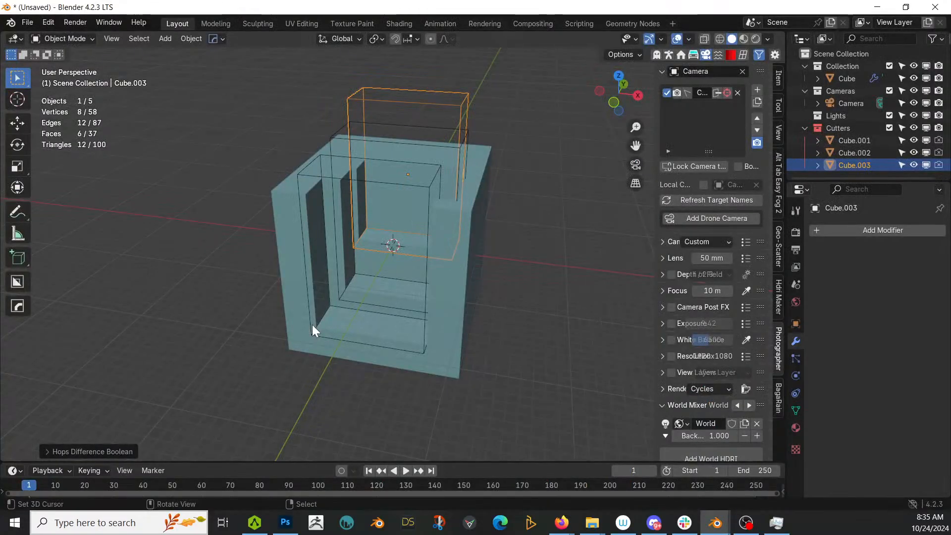
pyautogui.moveTo(313, 325); pyautogui.dragTo(485, 219, button='middle')
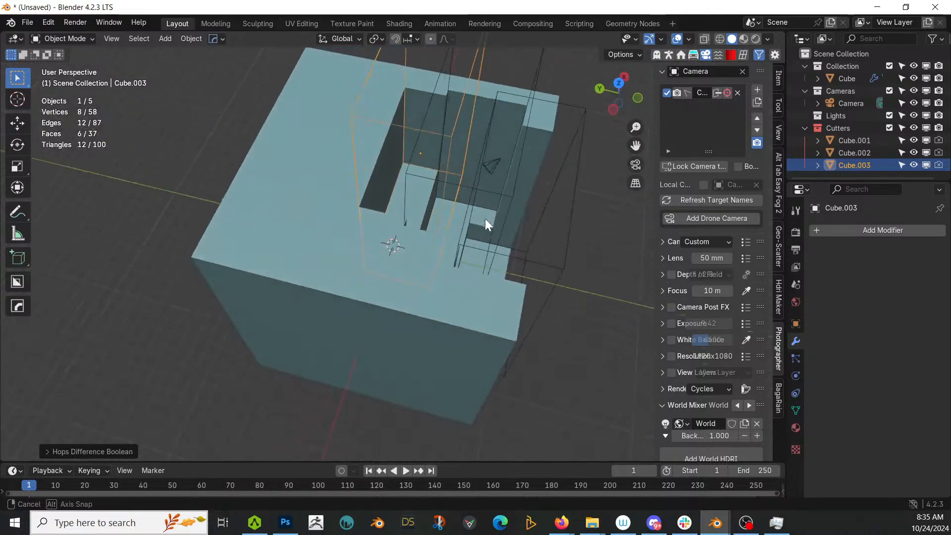
# Duplicate the third cutter upward, stretch the copy along Y, and move it along Y toward the back of the cube.
pyautogui.hotkey('shift', 'd')
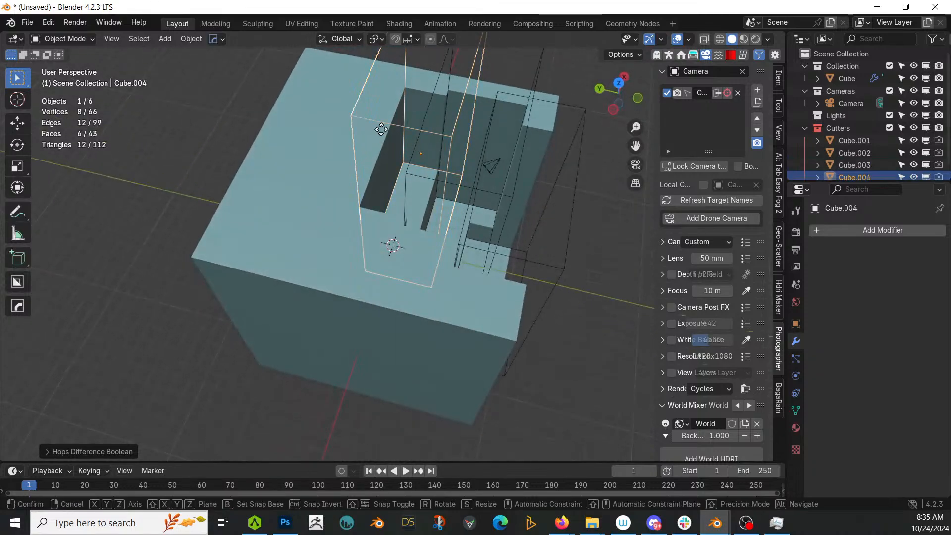
pyautogui.click(433, 145)
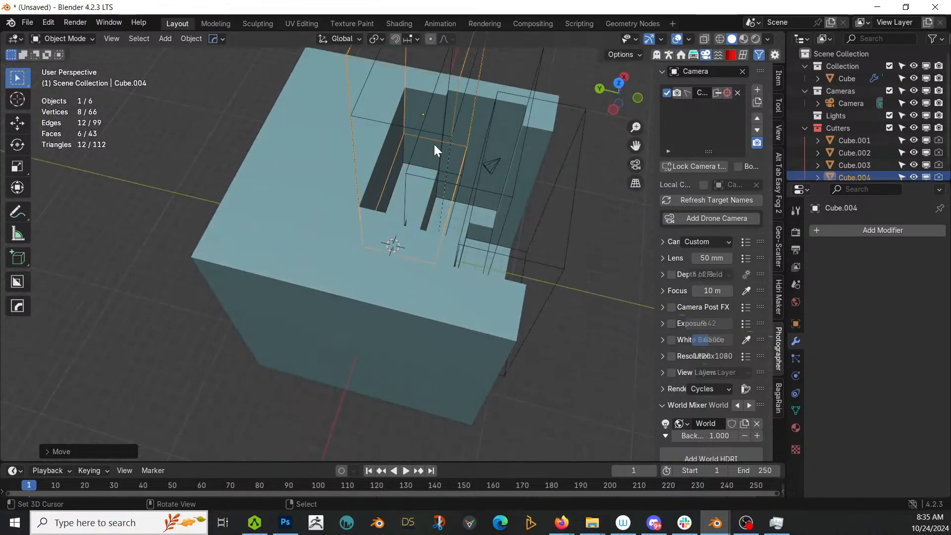
pyautogui.press('s')
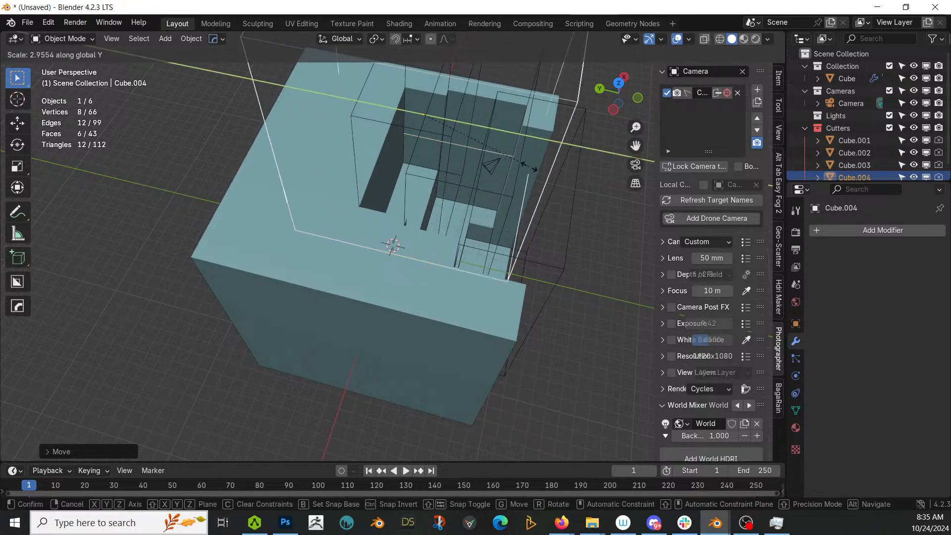
pyautogui.click(529, 167)
pyautogui.press('g')
pyautogui.press('y')
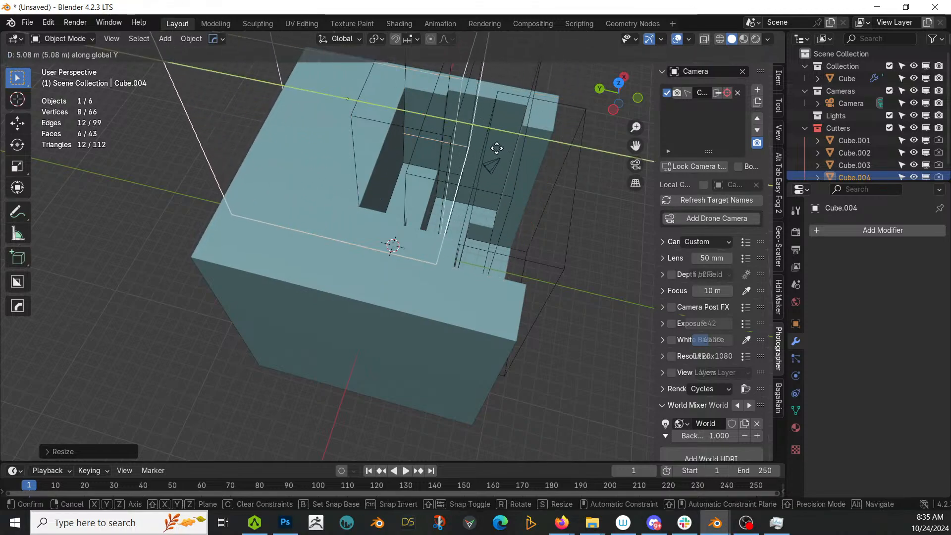
pyautogui.click(520, 158)
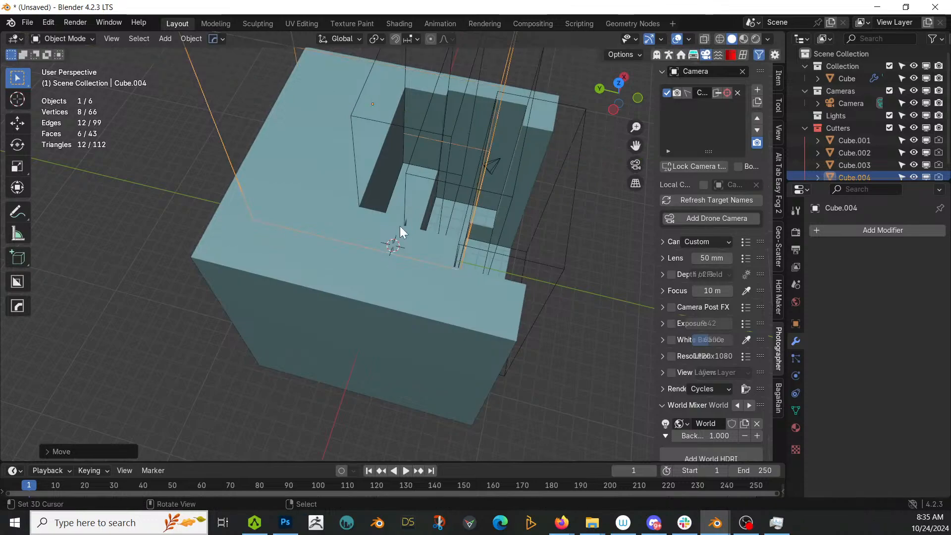
# Try to subtract the stretched fourth cutter from the large cube with a Difference boolean.
pyautogui.press('ctrl+KP_Subtract')
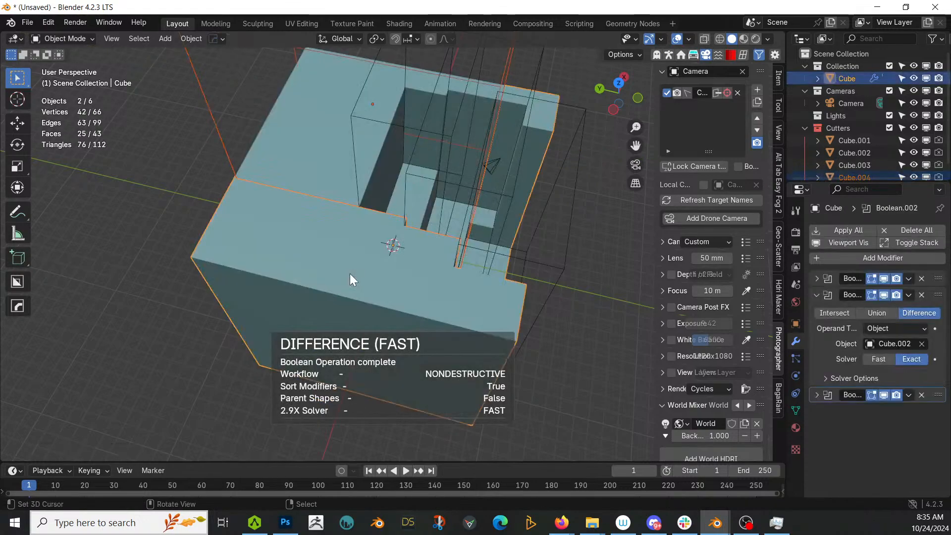
pyautogui.moveTo(305, 248); pyautogui.dragTo(444, 272, button='middle')
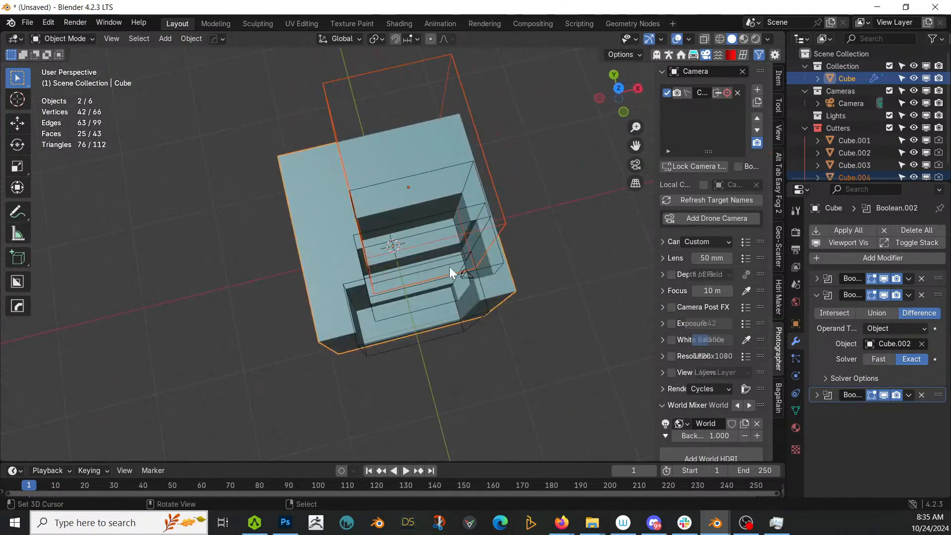
pyautogui.press('s')
pyautogui.rightClick(486, 259)
# Scale the fourth cutter down slightly and subtract it from the large cube with a Difference boolean.
pyautogui.click(499, 186)
pyautogui.press('s')
pyautogui.click(501, 220)
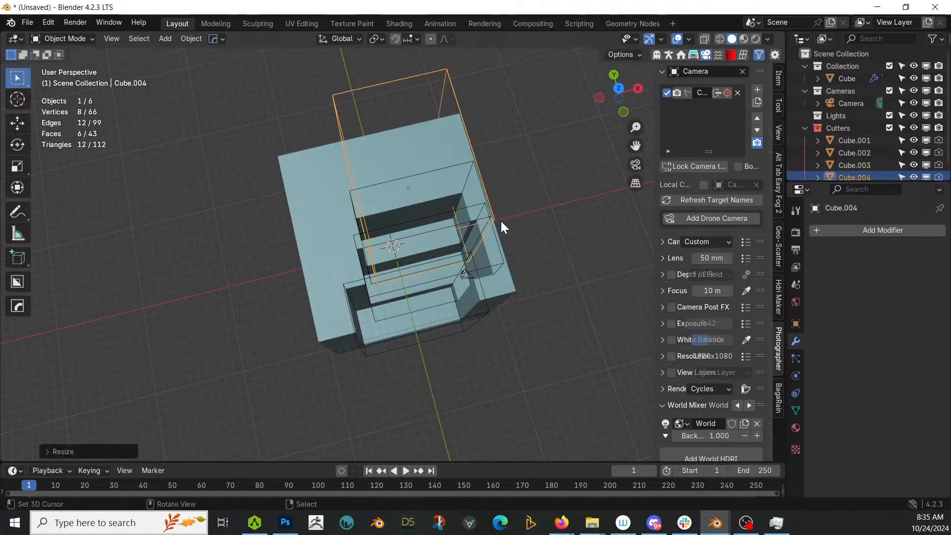
pyautogui.keyDown('shift'); pyautogui.click(308, 216); pyautogui.keyUp('shift')
pyautogui.press('ctrl+KP_Subtract')
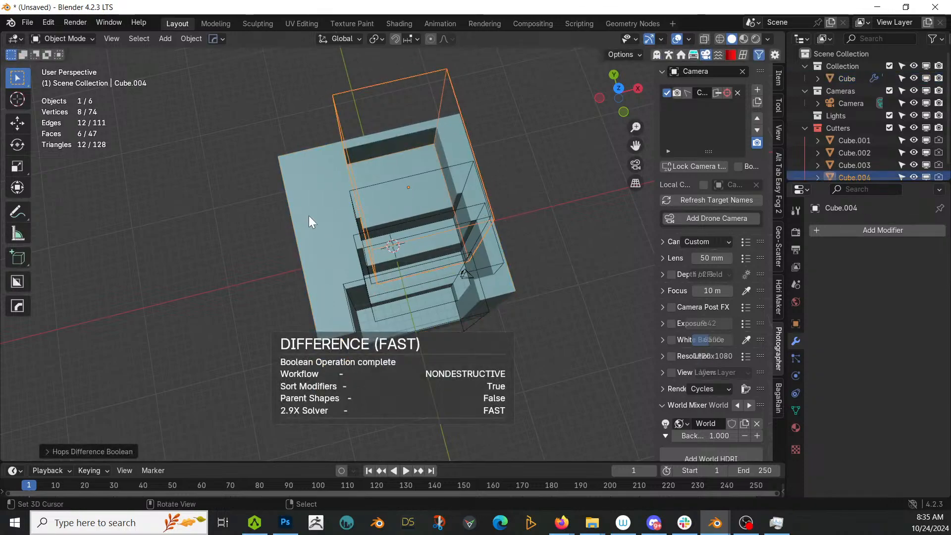
pyautogui.moveTo(286, 188); pyautogui.dragTo(643, 120, button='middle')
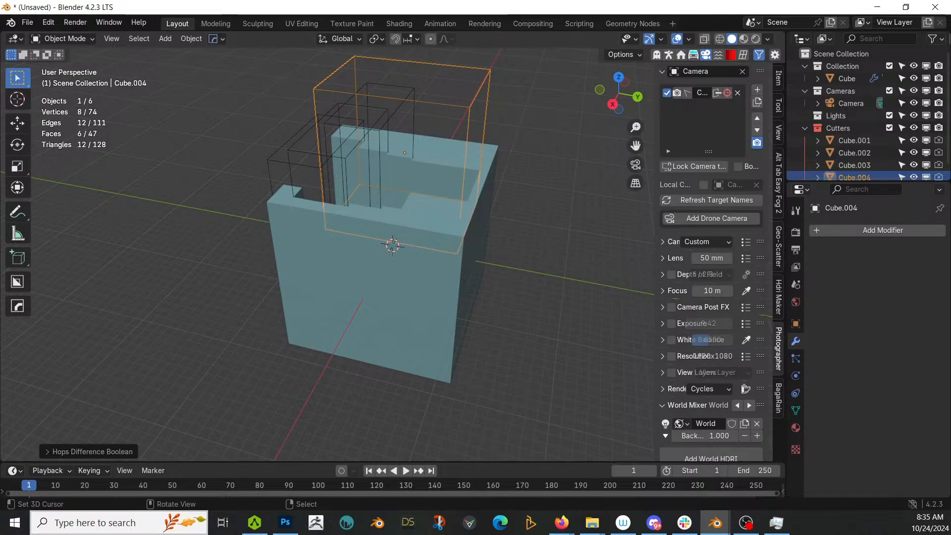
pyautogui.moveTo(296, 274); pyautogui.dragTo(449, 264, button='middle')
# Apply all Boolean modifiers on the large cube.
pyautogui.click(453, 290)
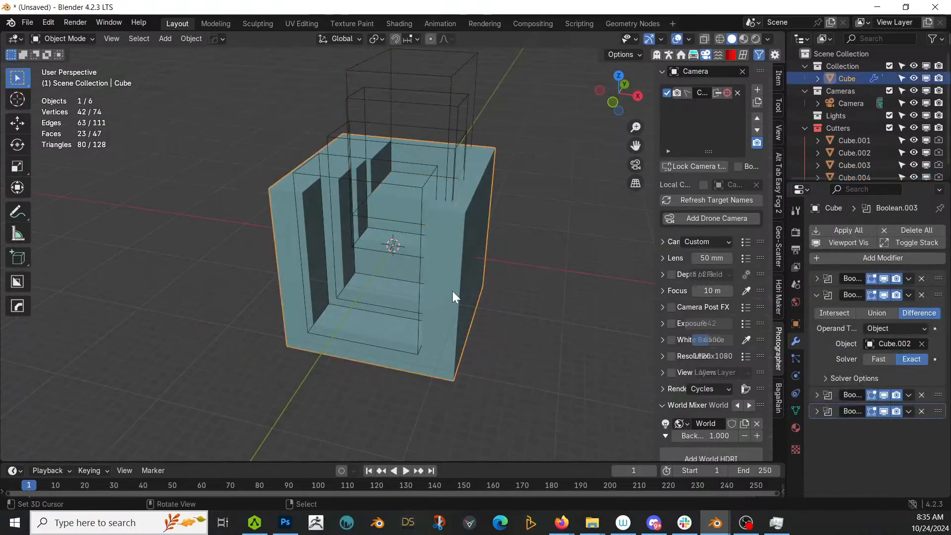
pyautogui.click(815, 295)
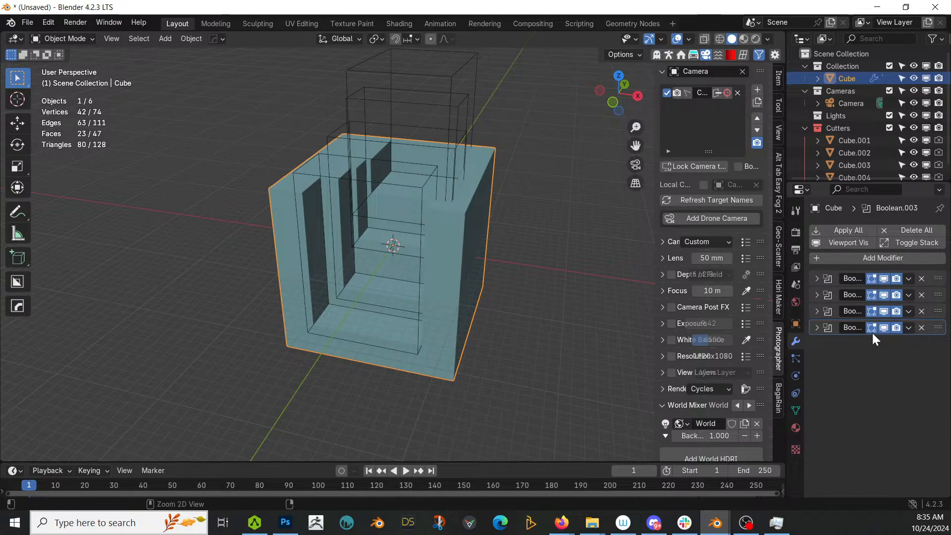
pyautogui.hotkey('ctrl', 'x')
pyautogui.hotkey('ctrl', 'x')
pyautogui.hotkey('ctrl', 'x')
pyautogui.hotkey('ctrl', 'a')
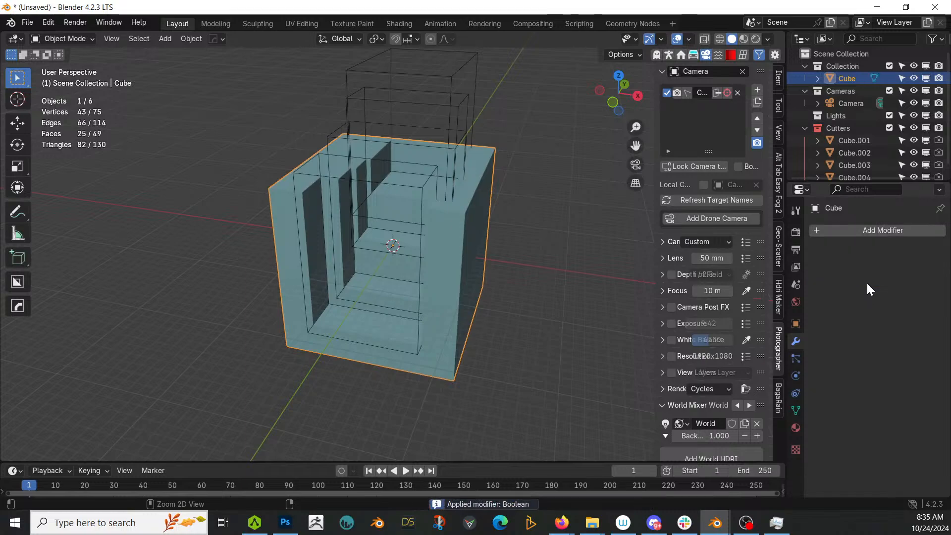
# Delete the Cutters collection together with all the cutter objects in it.
pyautogui.click(439, 121)
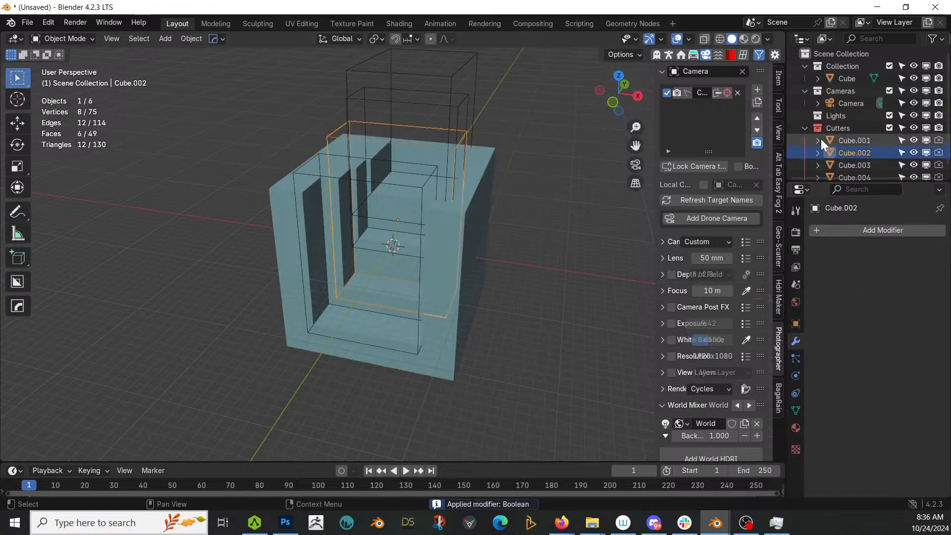
pyautogui.rightClick(838, 127)
pyautogui.click(788, 123)
pyautogui.moveTo(495, 203); pyautogui.dragTo(468, 246, button='middle')
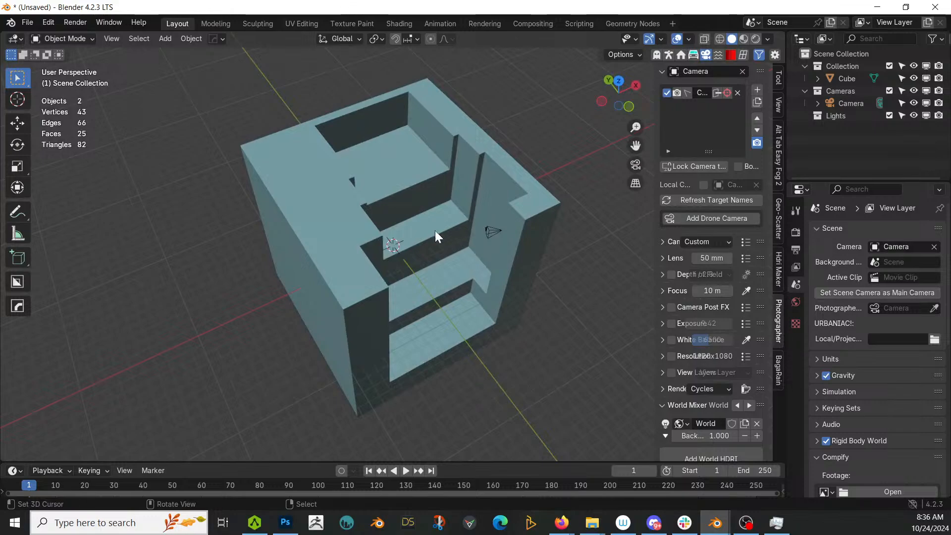
# Examine the topology of the stair-shaped cuts on the cube in Edit Mode.
pyautogui.click(352, 206)
pyautogui.press('Tab')
pyautogui.moveTo(352, 206); pyautogui.dragTo(265, 170, button='middle')
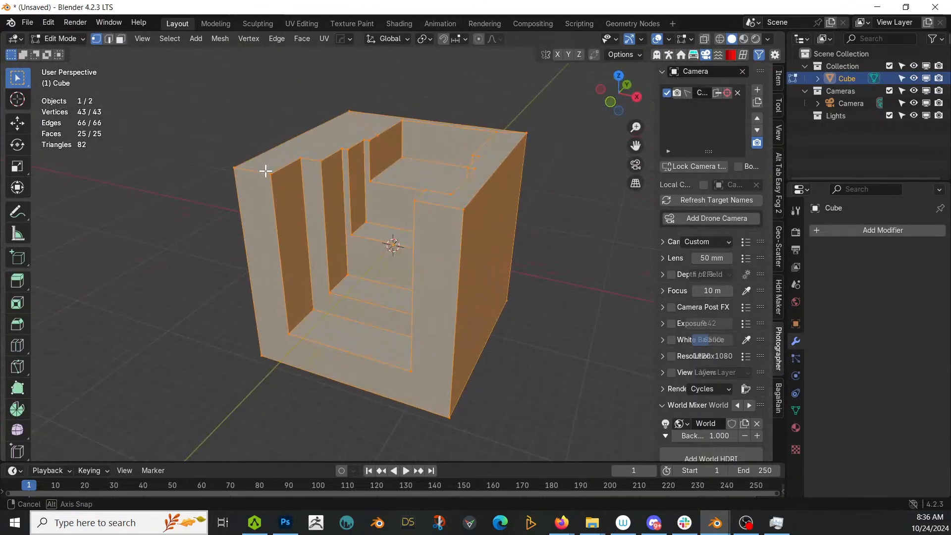
pyautogui.scroll(5, 363, 205)
pyautogui.moveTo(363, 204); pyautogui.dragTo(419, 199, button='middle')
pyautogui.press('Tab')
pyautogui.scroll(-5, 397, 214)
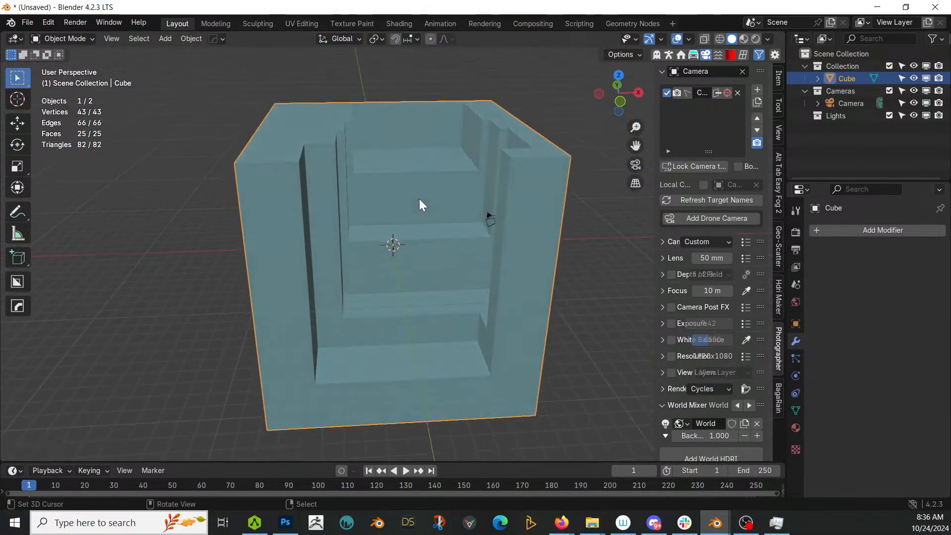
# Remesh the cut cube with Quad Remesher using a quad count of 1000.
pyautogui.click(744, 54)
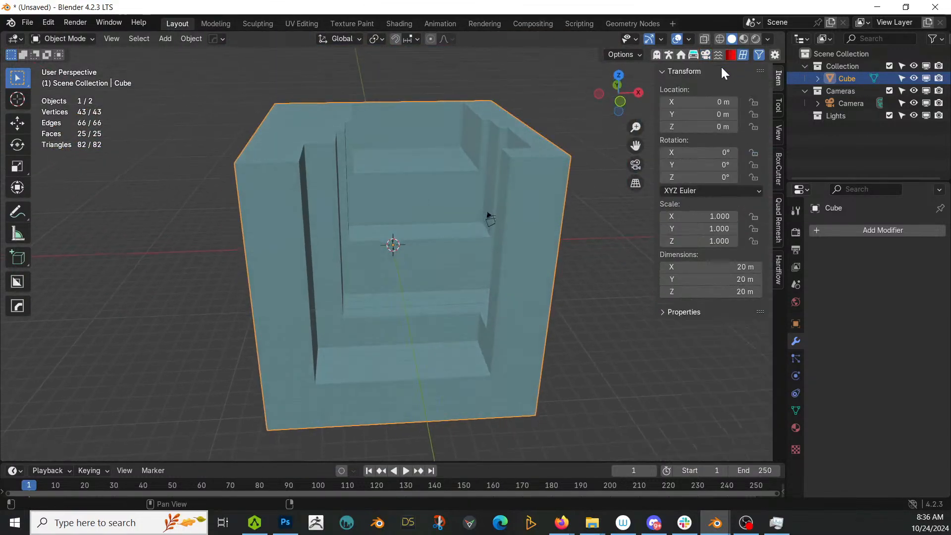
pyautogui.click(777, 224)
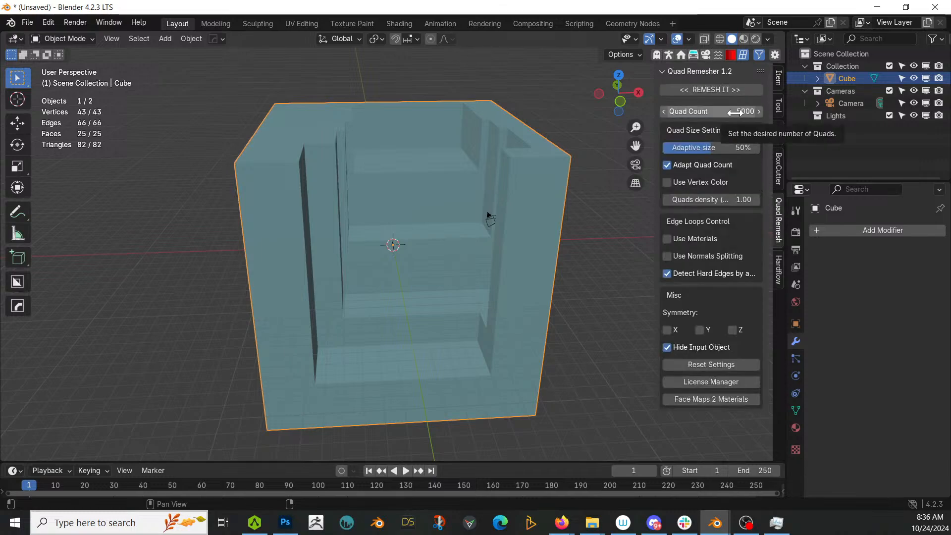
pyautogui.click(734, 112)
pyautogui.write('1000')
pyautogui.press('Return')
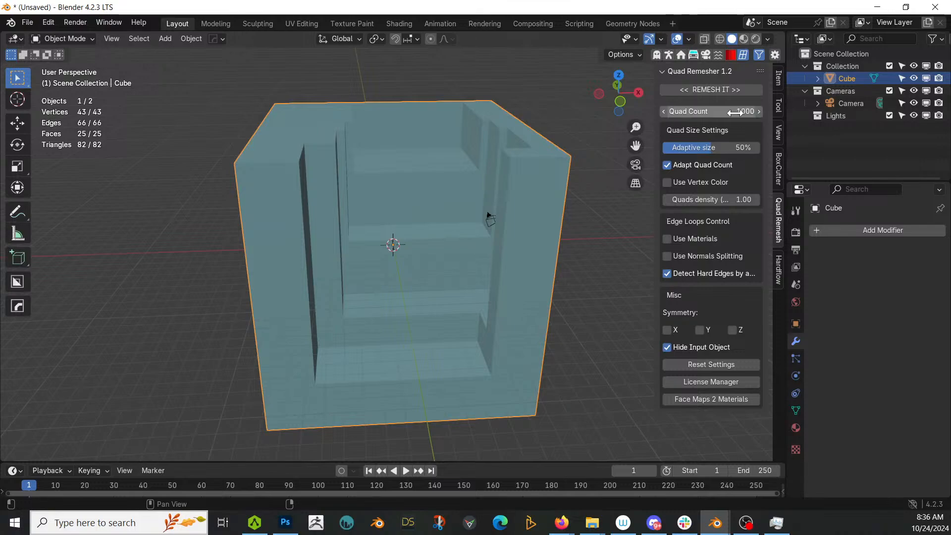
pyautogui.click(718, 90)
pyautogui.moveTo(317, 218); pyautogui.dragTo(275, 264, button='middle')
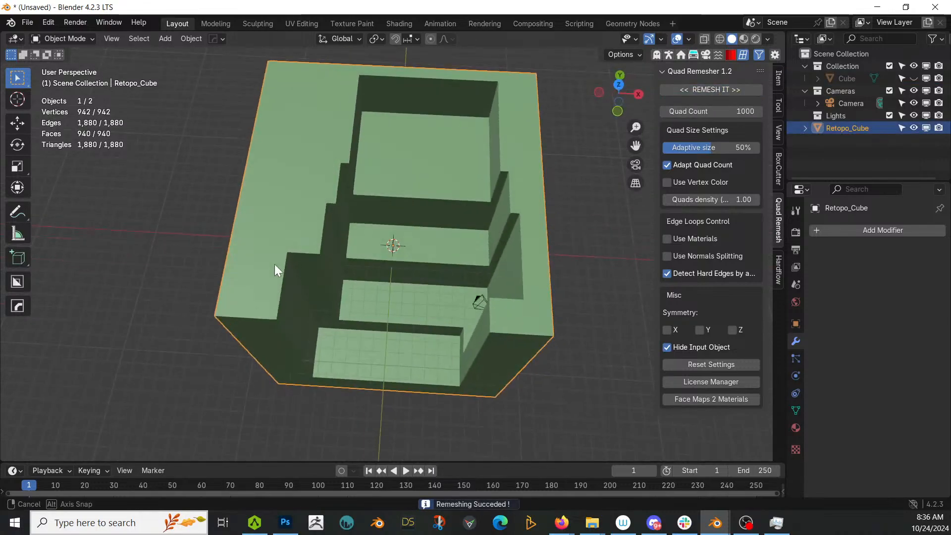
pyautogui.moveTo(289, 215)
pyautogui.mouseDown(button='middle')
pyautogui.moveTo(282, 138)
pyautogui.moveTo(314, 149)
pyautogui.moveTo(304, 188)
pyautogui.moveTo(290, 196)
pyautogui.mouseUp(button='middle')
pyautogui.scroll(3, 316, 150)
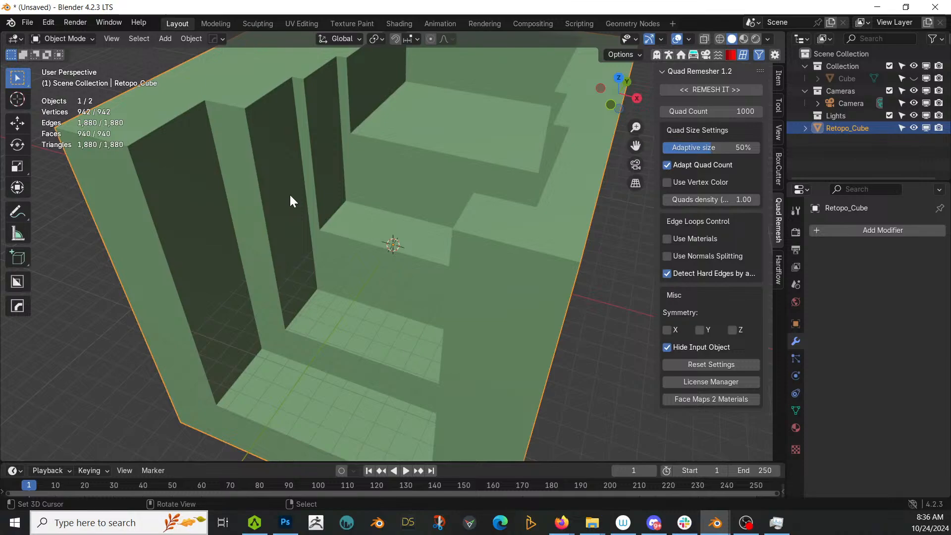
# Check the boolean processing in the creature file's Blender window and inspect the remeshed cube in the test scene.
pyautogui.hotkey('alt', 'Tab')
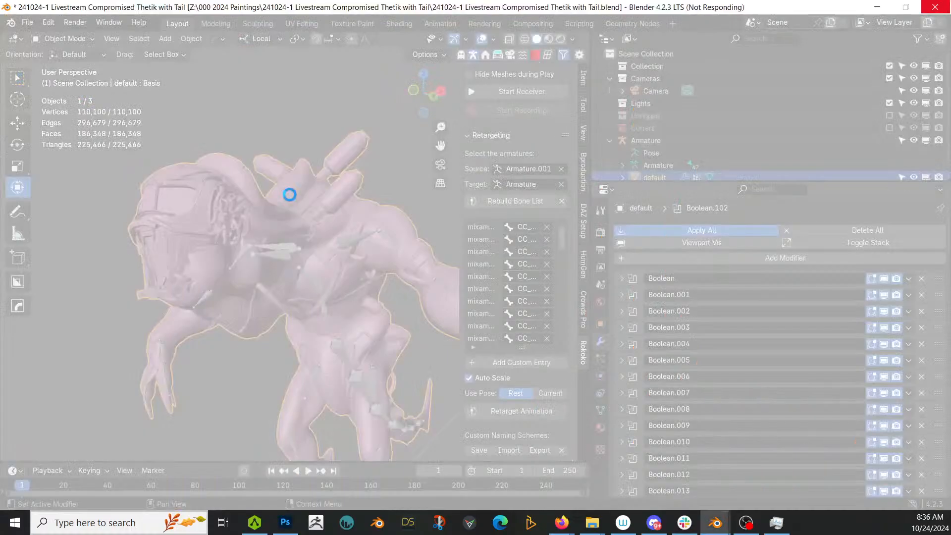
pyautogui.click(935, 7)
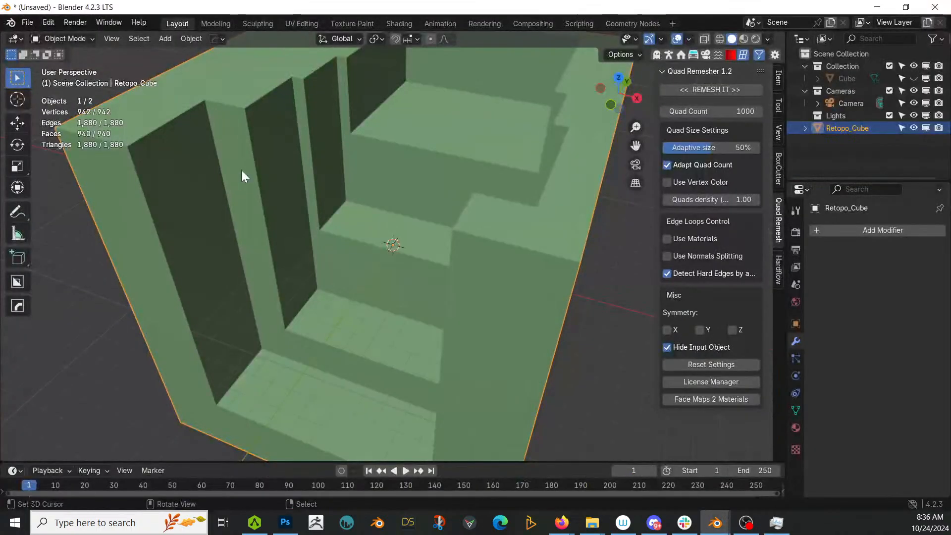
pyautogui.moveTo(241, 170); pyautogui.dragTo(318, 147, button='middle')
pyautogui.scroll(-3, 347, 189)
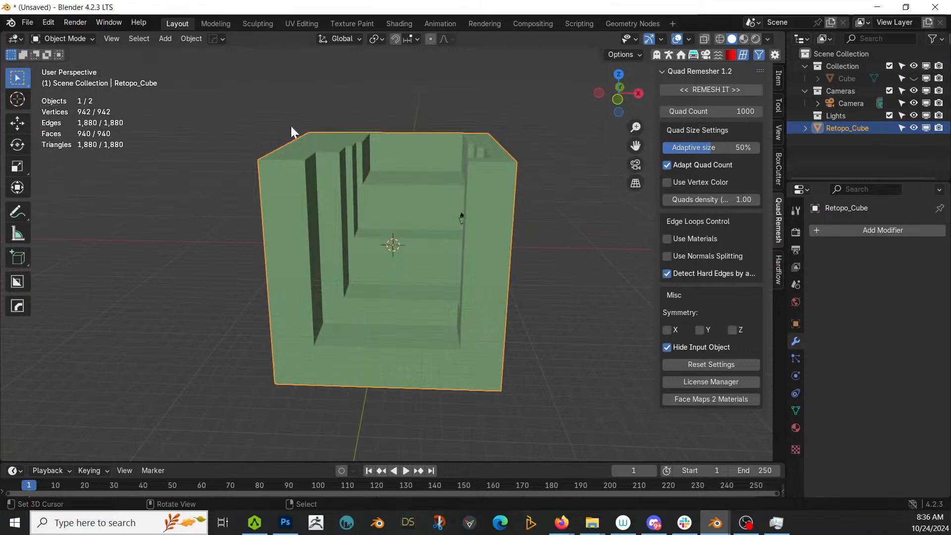
pyautogui.press('Tab')
pyautogui.press('Tab')
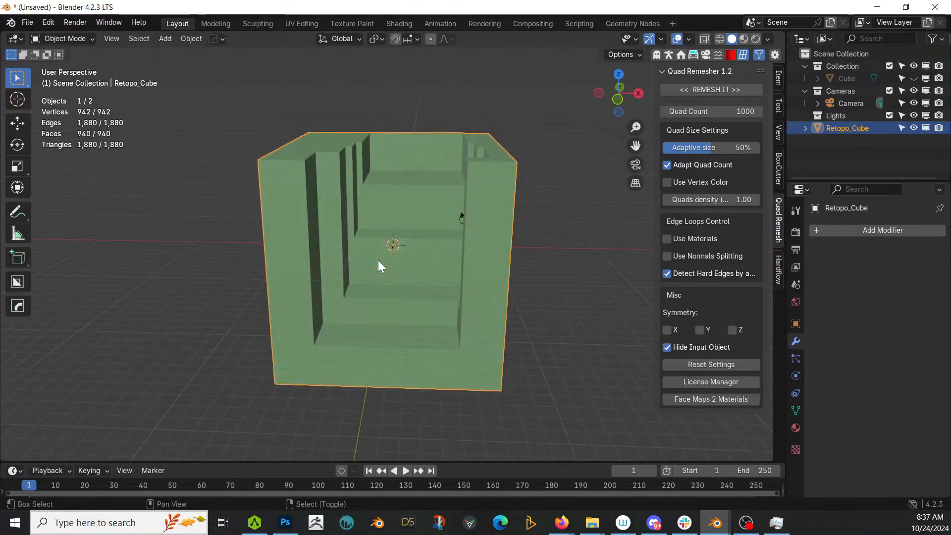
# Toggle the Dynamic Scale option in the Random Flow settings.
pyautogui.hotkey('shift', 'q')
pyautogui.moveTo(350, 448)
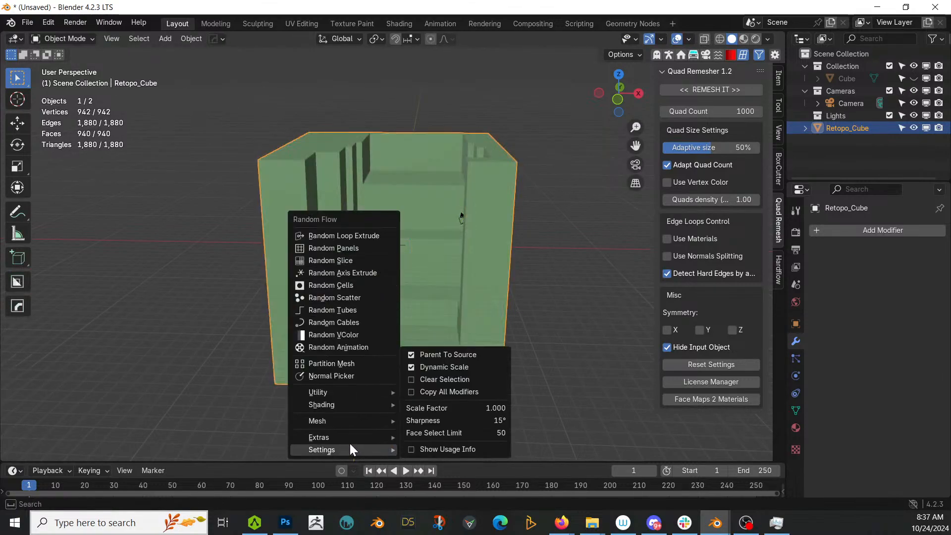
pyautogui.click(429, 365)
# Apply Random Flow's Plate Insets utility to the remeshed cube with 100 plates.
pyautogui.hotkey('shift', 'q')
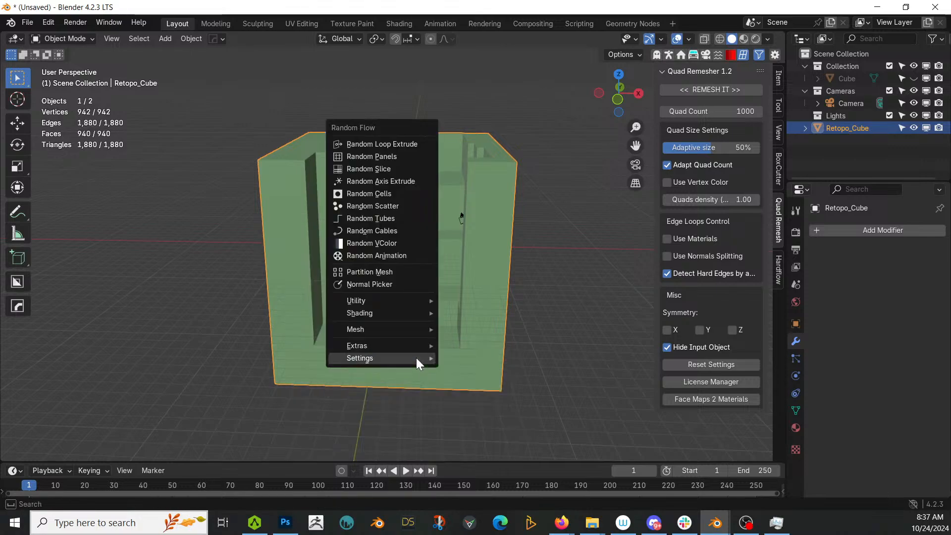
pyautogui.moveTo(400, 299)
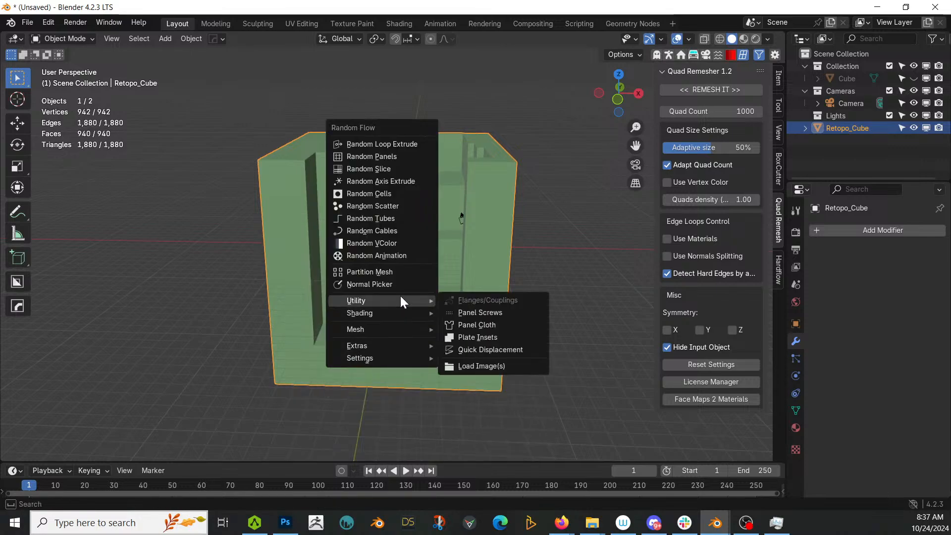
pyautogui.click(505, 338)
pyautogui.click(626, 251)
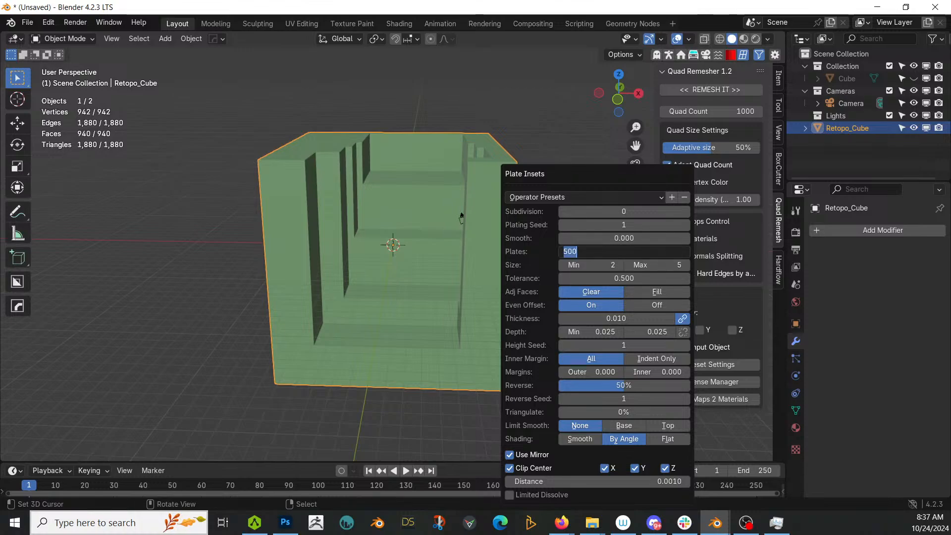
pyautogui.press('Return')
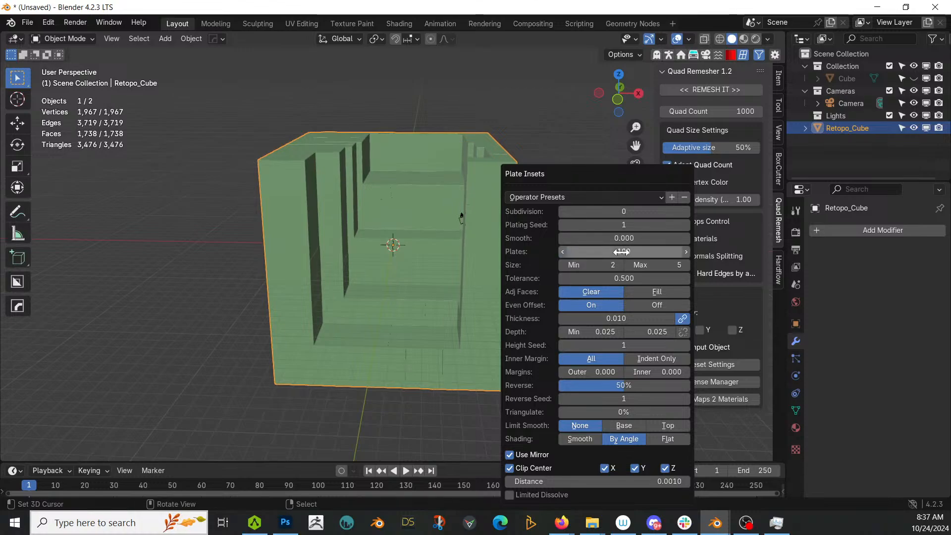
pyautogui.moveTo(403, 292); pyautogui.dragTo(530, 317, button='middle')
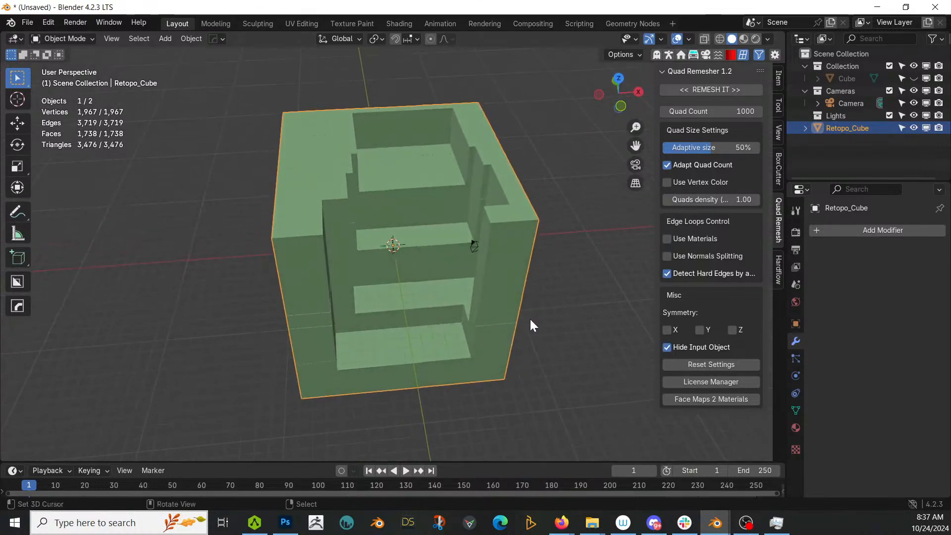
# Increase the maximum depth of the cube's plate insets to about 2.281.
pyautogui.press('F9')
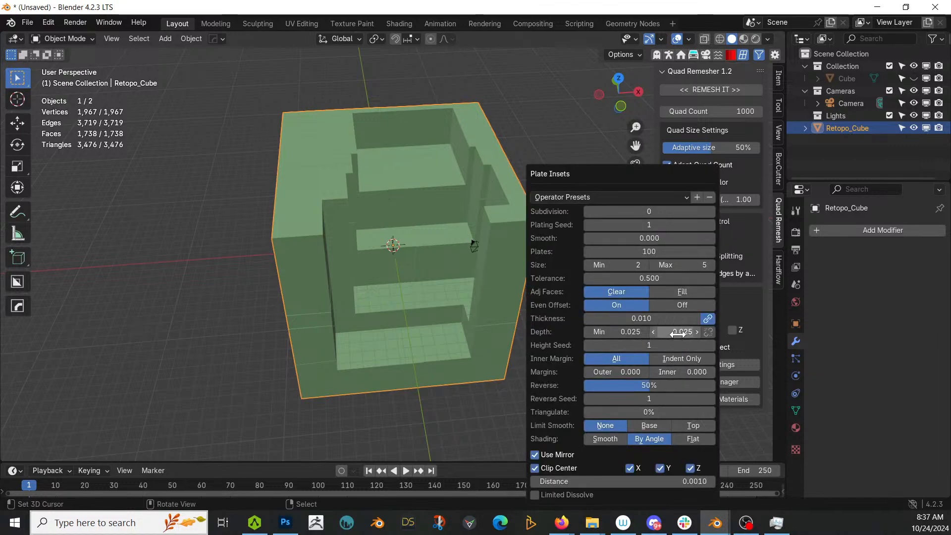
pyautogui.write('0.05')
pyautogui.press('Return')
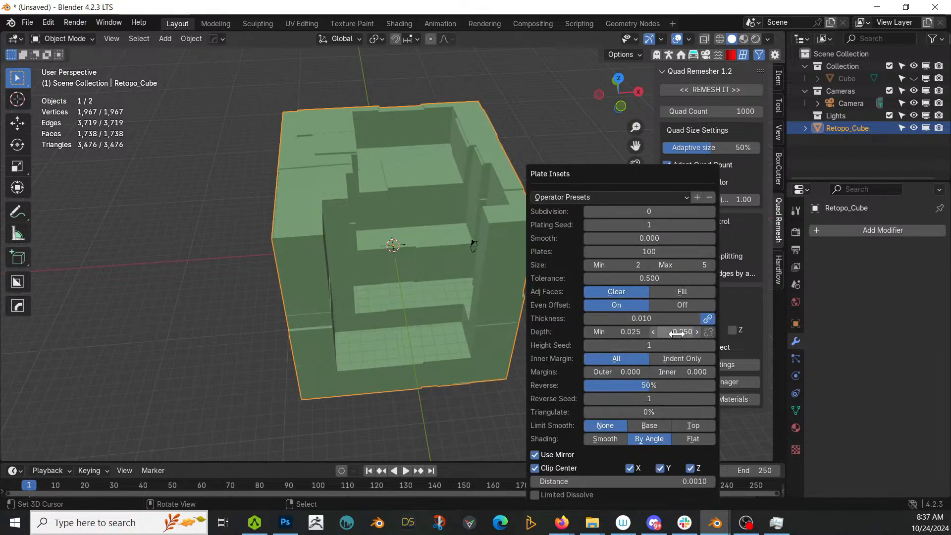
pyautogui.moveTo(677, 334); pyautogui.dragTo(822, 334)
pyautogui.moveTo(323, 262); pyautogui.dragTo(659, 277, button='middle')
# Set the Triangulate amount of the cube's plate insets to 20%.
pyautogui.press('F9')
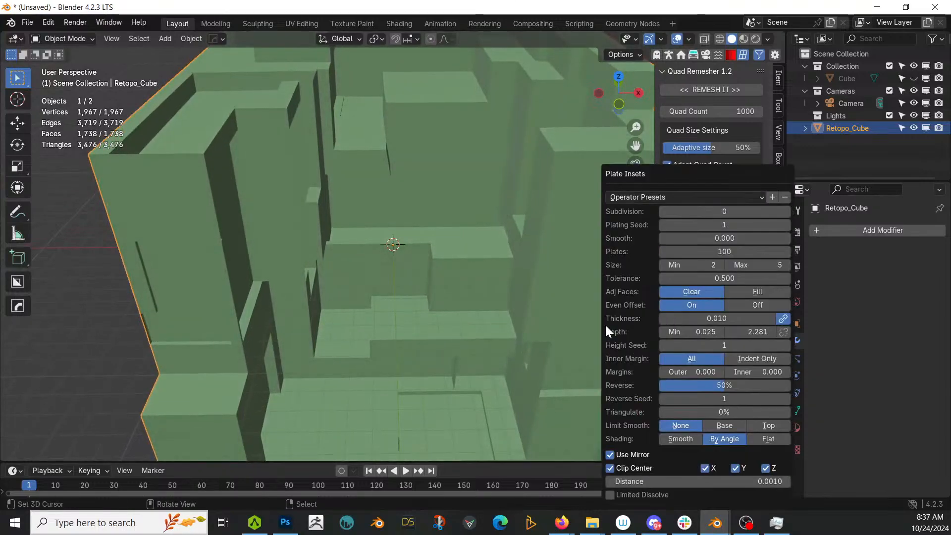
pyautogui.click(722, 411)
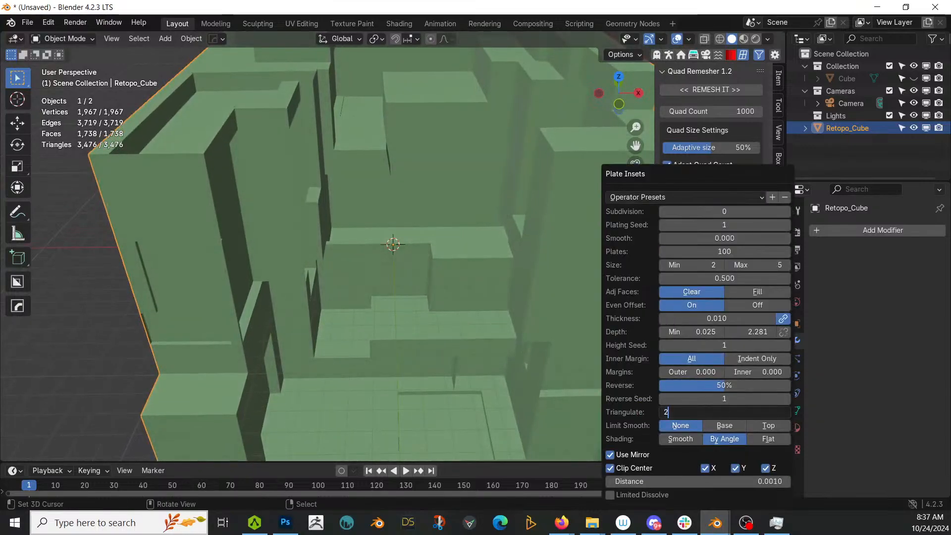
pyautogui.write('2')
pyautogui.press('Return')
pyautogui.moveTo(569, 321); pyautogui.dragTo(494, 297, button='middle')
pyautogui.scroll(-5, 444, 325)
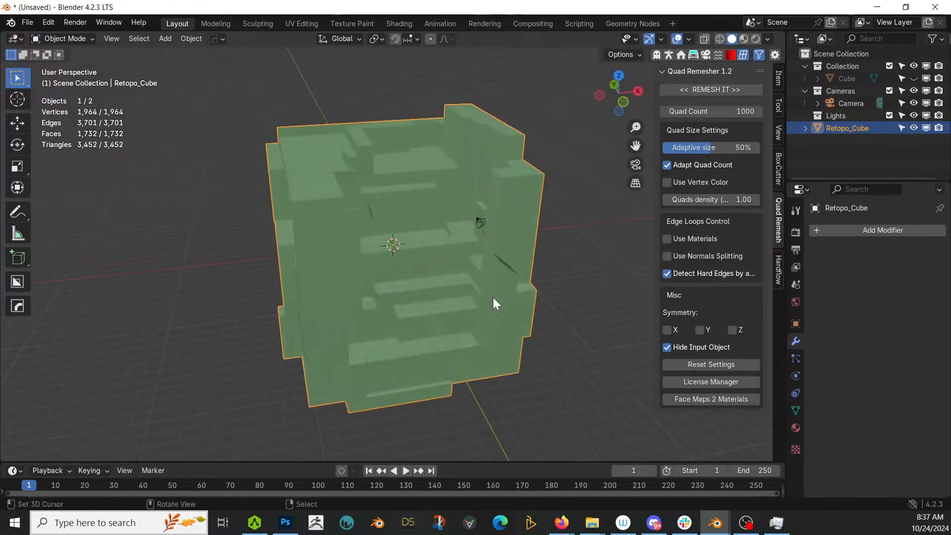
# Examine the stepped plate shapes on the cube up close and from several sides.
pyautogui.press('q')
pyautogui.click(390, 310)
pyautogui.moveTo(391, 310)
pyautogui.mouseDown(button='middle')
pyautogui.moveTo(440, 318)
pyautogui.moveTo(477, 346)
pyautogui.moveTo(391, 327)
pyautogui.mouseUp(button='middle')
pyautogui.scroll(6, 391, 327)
pyautogui.moveTo(342, 263); pyautogui.dragTo(379, 215, button='middle')
pyautogui.hotkey('alt', 'v')
pyautogui.click(305, 266)
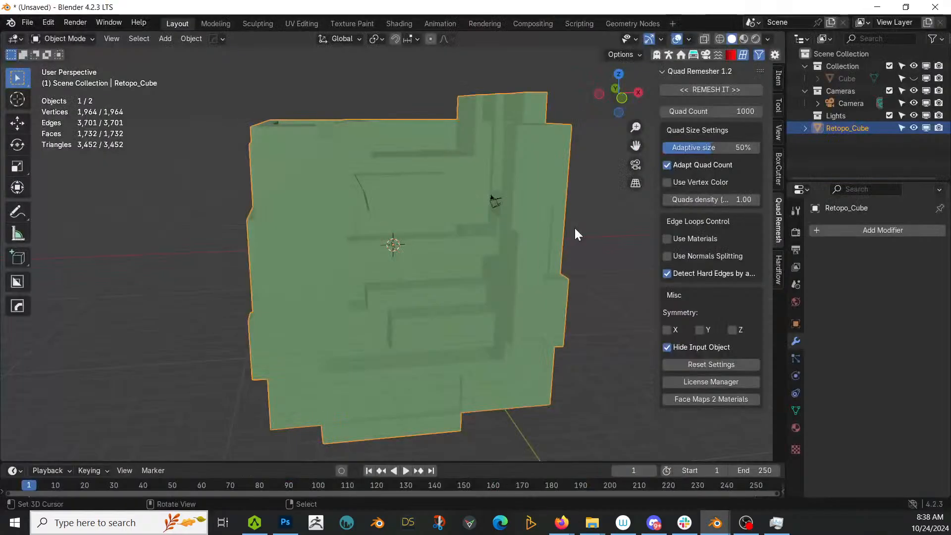
pyautogui.moveTo(362, 229); pyautogui.dragTo(390, 242, button='middle')
pyautogui.scroll(-6, 304, 171)
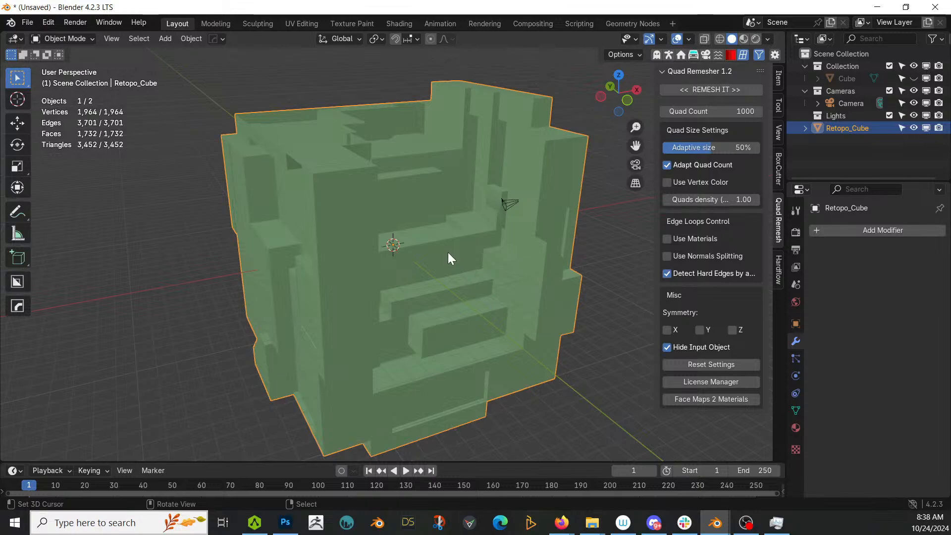
# Set the inner margin of the plate insets to 0.010, keeping Even Offset on.
pyautogui.press('F9')
pyautogui.click(612, 305)
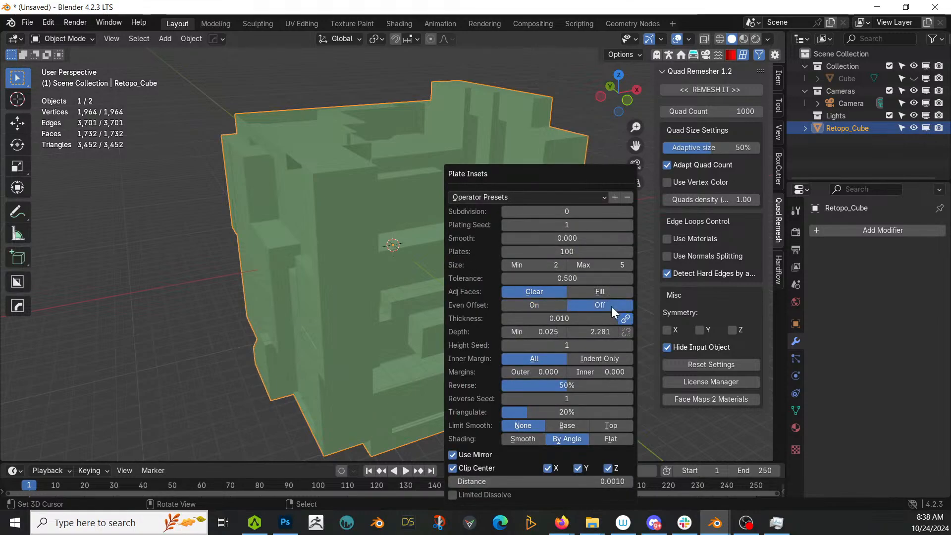
pyautogui.click(533, 303)
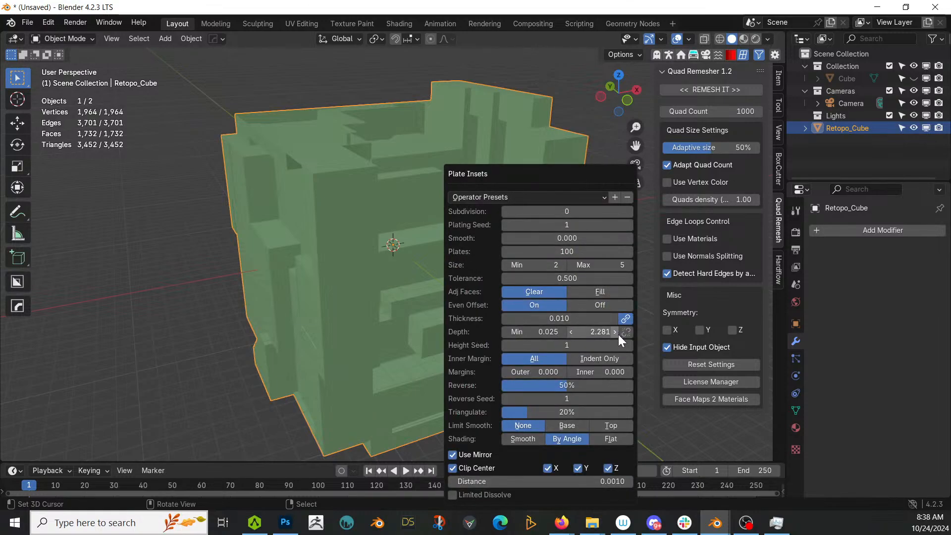
pyautogui.click(602, 371)
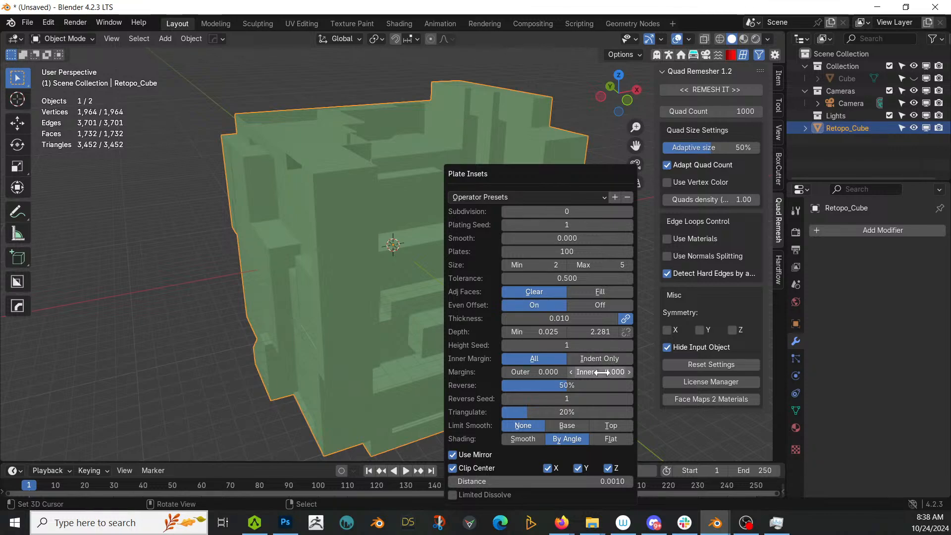
pyautogui.press('BackSpace')
pyautogui.write('.01')
pyautogui.press('Return')
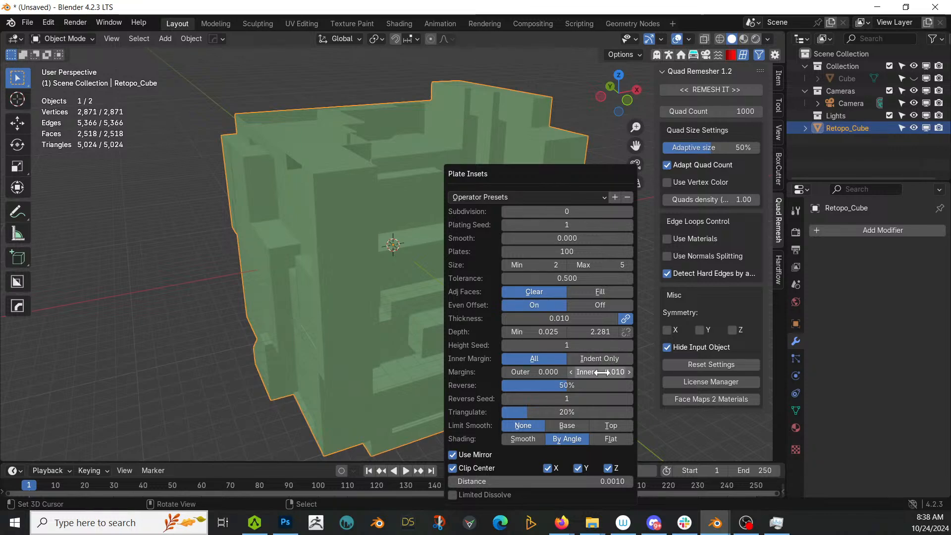
pyautogui.scroll(6, 387, 272)
pyautogui.moveTo(387, 272); pyautogui.dragTo(410, 322, button='middle')
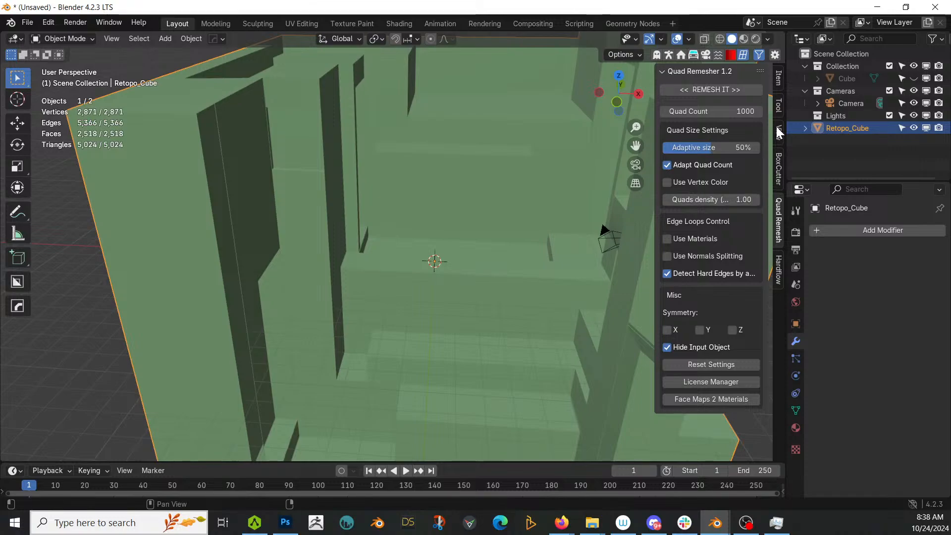
# Generate a male HumGen human from the Asian 1 starting preset and judge the cube's scale against it.
pyautogui.click(669, 54)
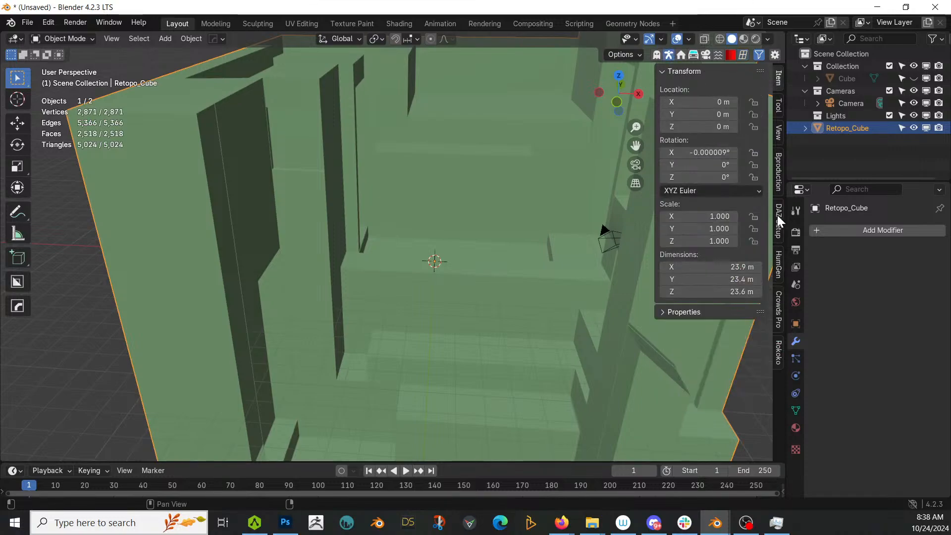
pyautogui.click(778, 257)
pyautogui.click(718, 164)
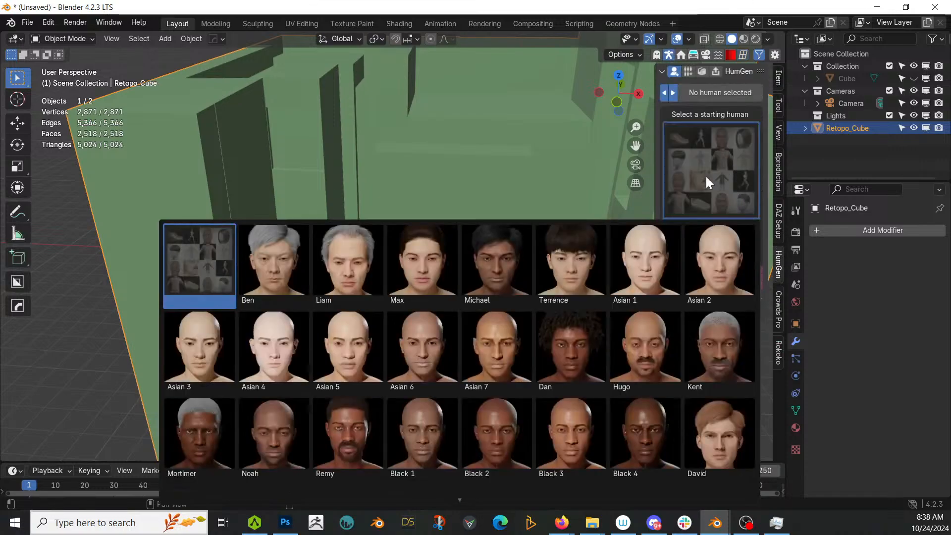
pyautogui.click(650, 240)
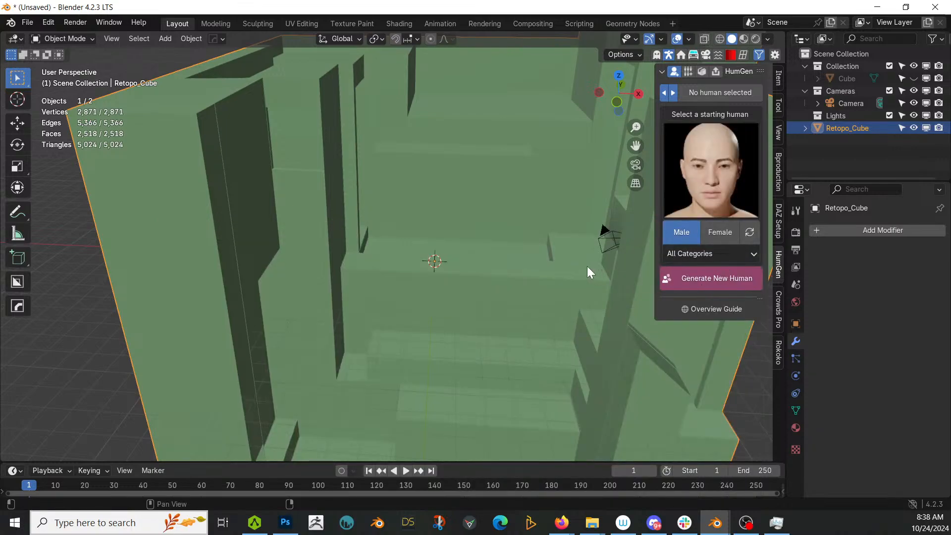
pyautogui.moveTo(500, 268); pyautogui.dragTo(492, 224, button='middle')
pyautogui.scroll(4, 486, 230)
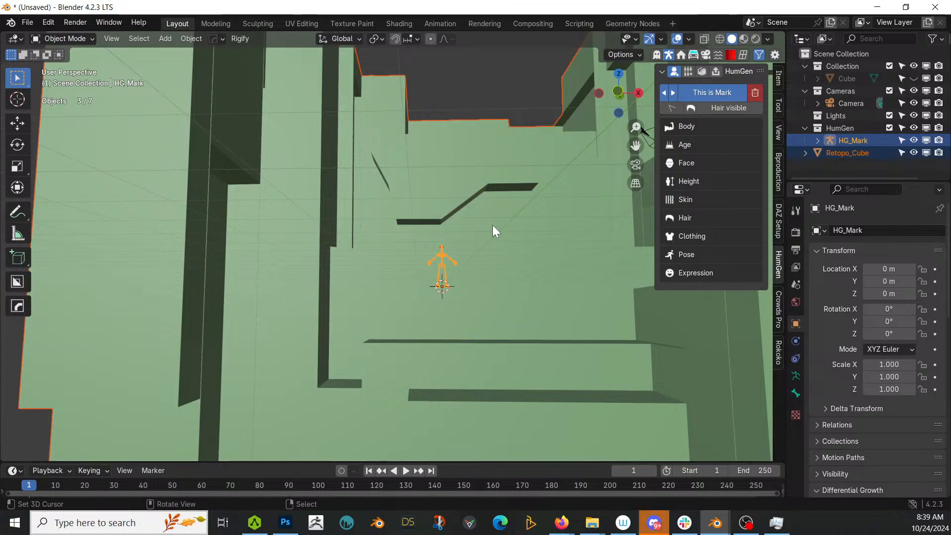
pyautogui.moveTo(492, 231); pyautogui.dragTo(370, 253, button='middle')
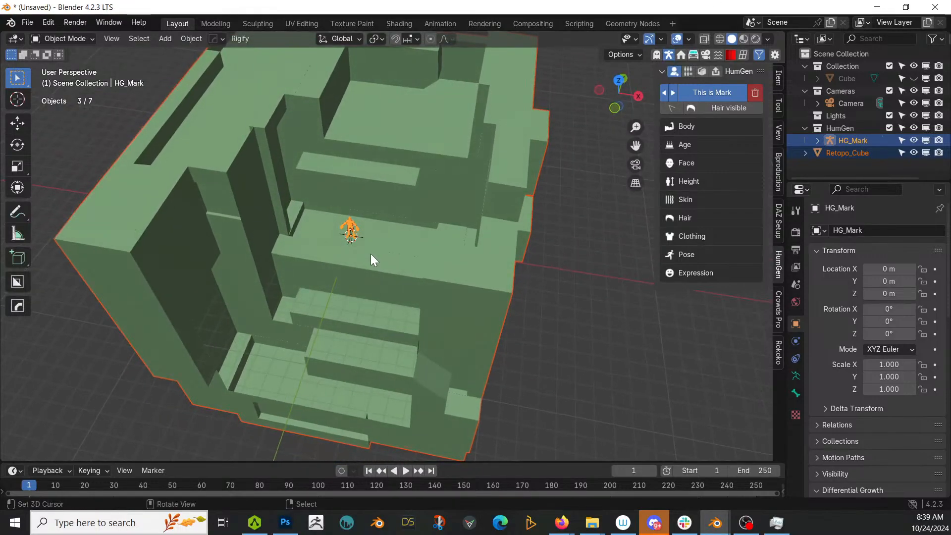
pyautogui.scroll(1, 370, 253)
pyautogui.moveTo(367, 276); pyautogui.dragTo(433, 237, button='middle')
# Select the plated cube and apply Plate Insets again with a minimum depth of 0.100 and a maximum of 0.200.
pyautogui.press('Tab')
pyautogui.press('Tab')
pyautogui.click(448, 217)
pyautogui.press('Tab')
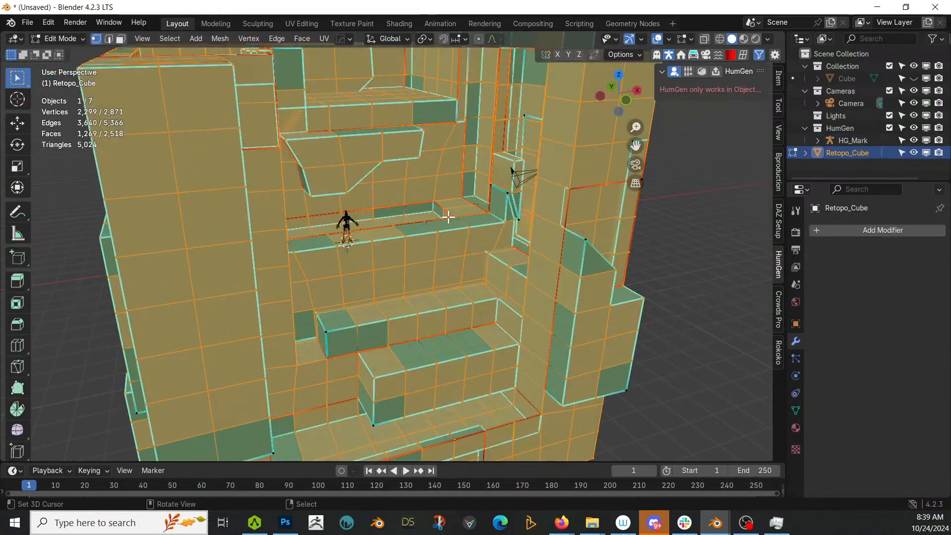
pyautogui.press('Tab')
pyautogui.press('q')
pyautogui.moveTo(447, 217)
pyautogui.click(531, 254)
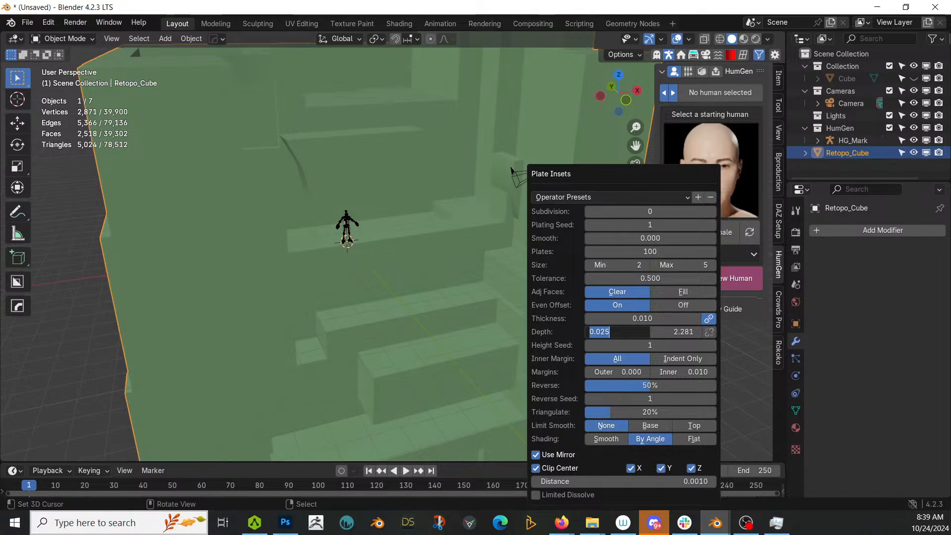
pyautogui.press('Return')
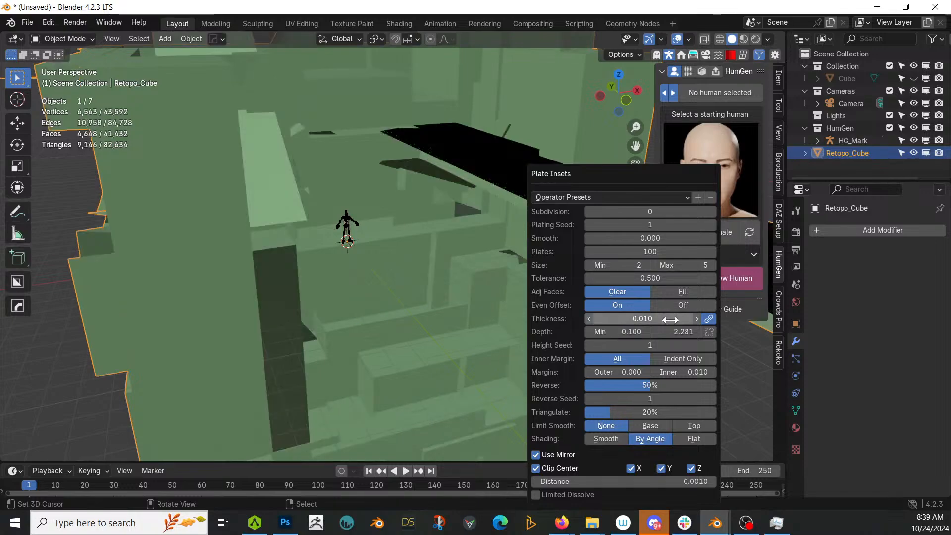
pyautogui.click(676, 331)
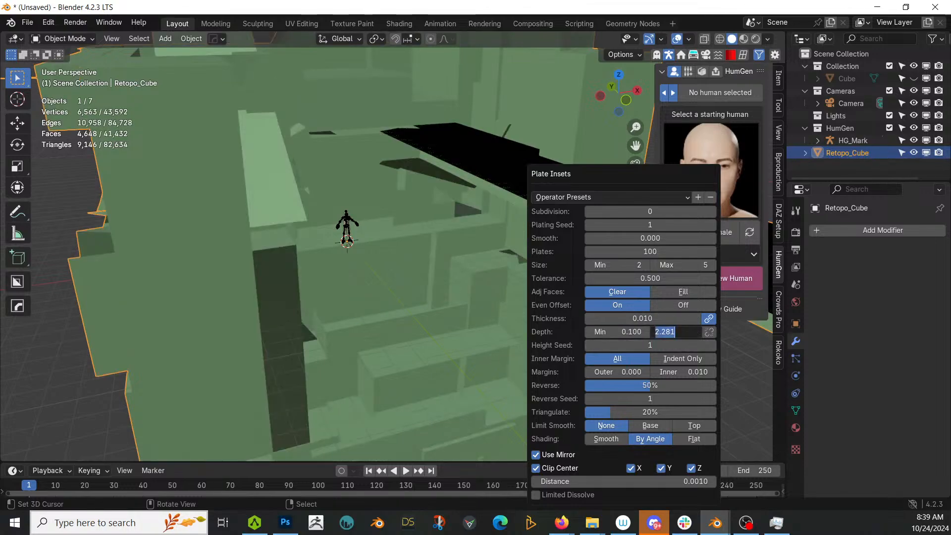
pyautogui.press('Return')
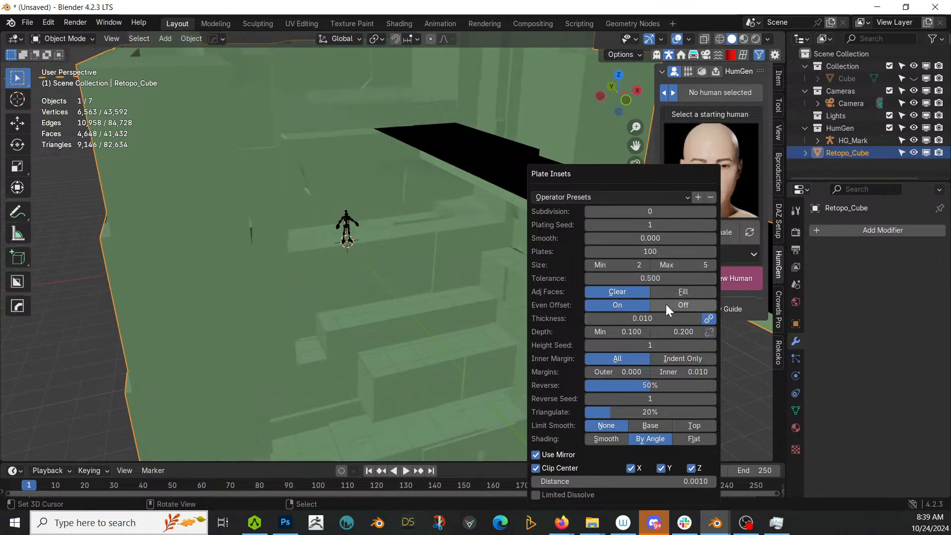
# Turn off Even Offset and set Subdivision to 1 for the second plate insets.
pyautogui.click(651, 371)
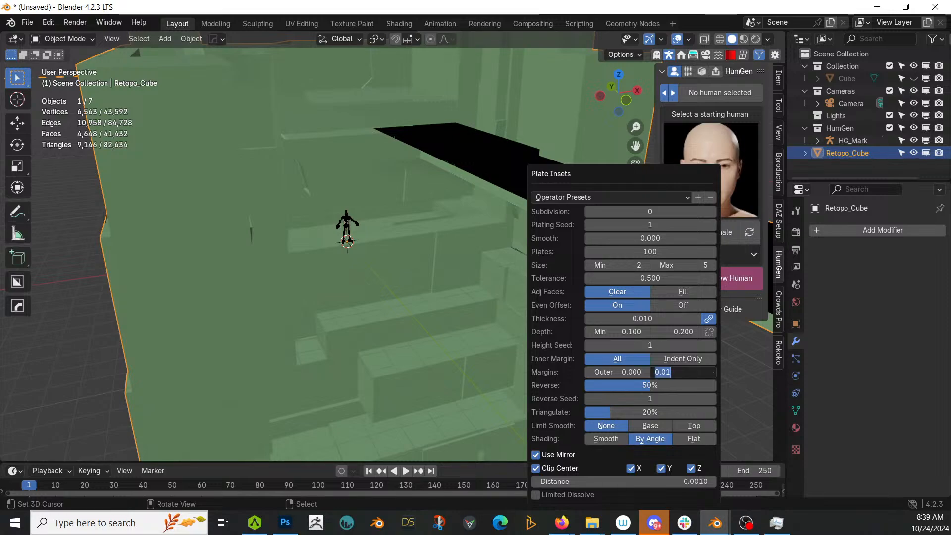
pyautogui.press('Return')
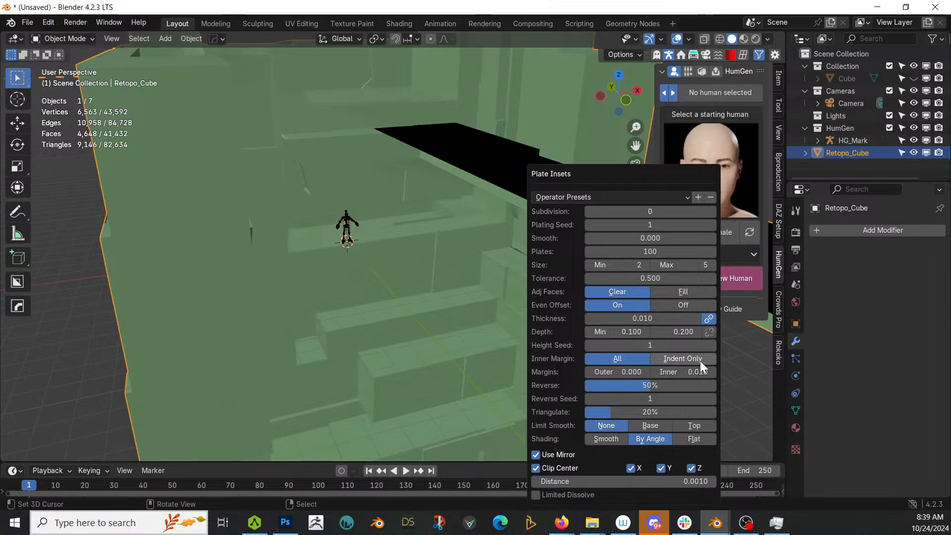
pyautogui.click(693, 304)
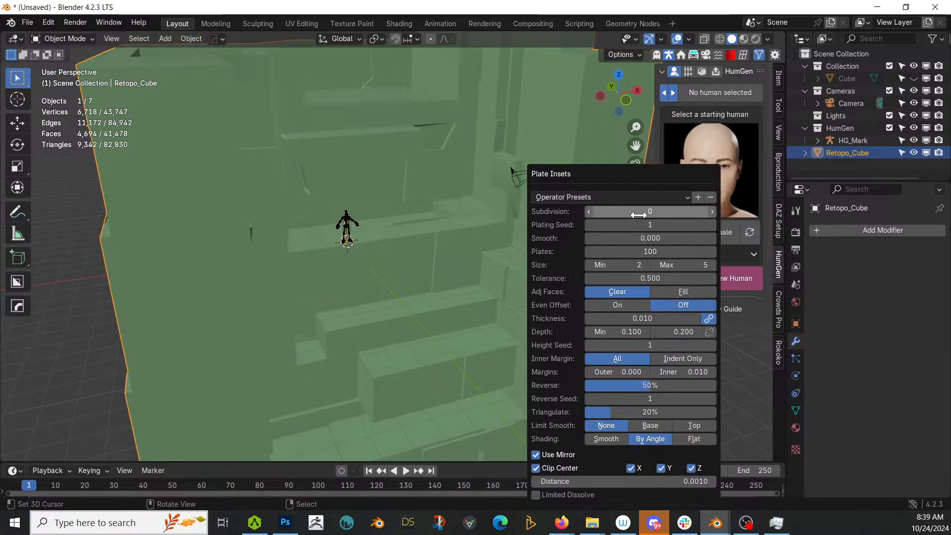
pyautogui.click(712, 212)
pyautogui.moveTo(445, 225); pyautogui.dragTo(403, 253, button='middle')
# Set the maximum plate size to 4 and the number of plates to 500.
pyautogui.press('F9')
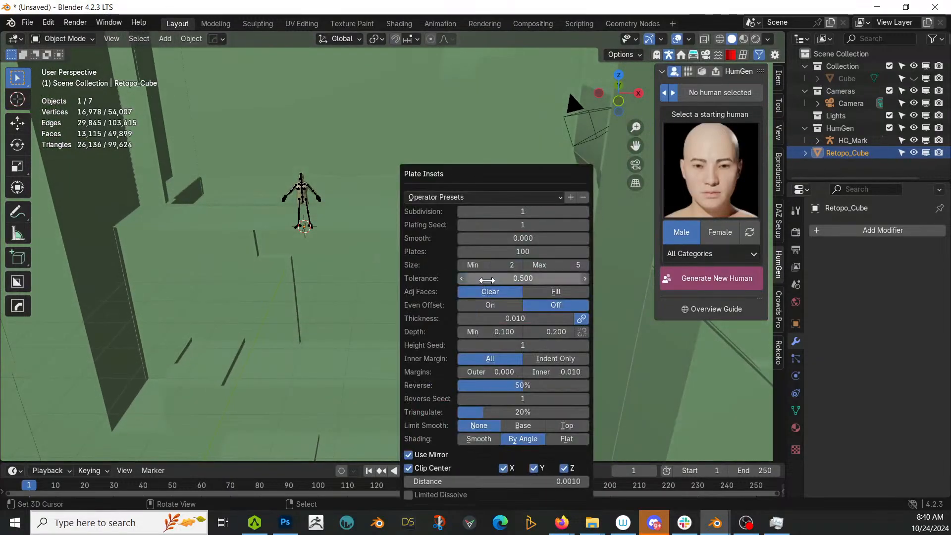
pyautogui.click(529, 265)
pyautogui.click(529, 251)
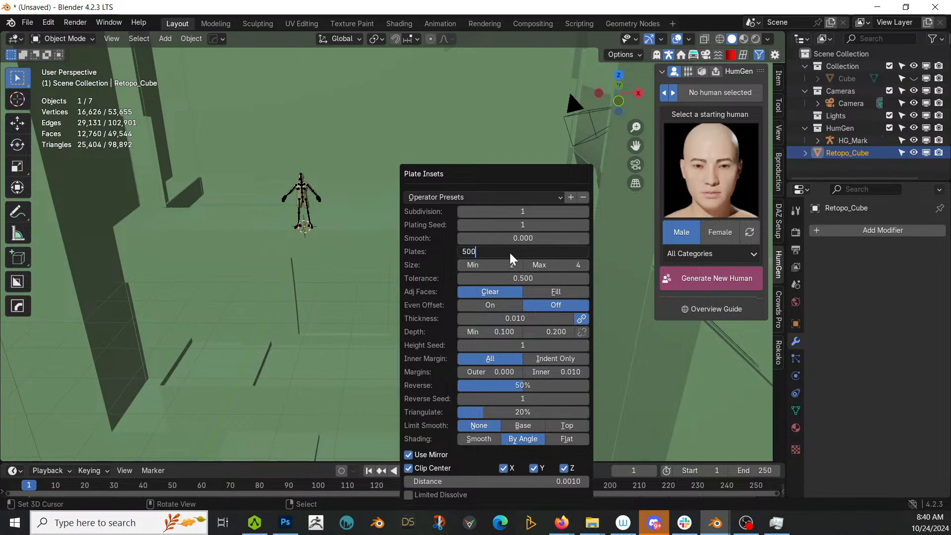
pyautogui.press('Return')
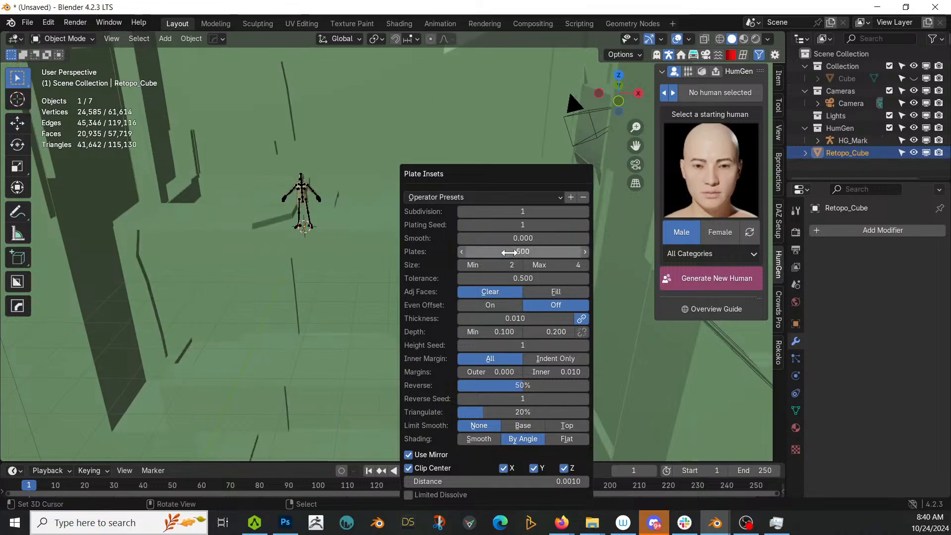
pyautogui.moveTo(293, 272); pyautogui.dragTo(355, 356, button='middle')
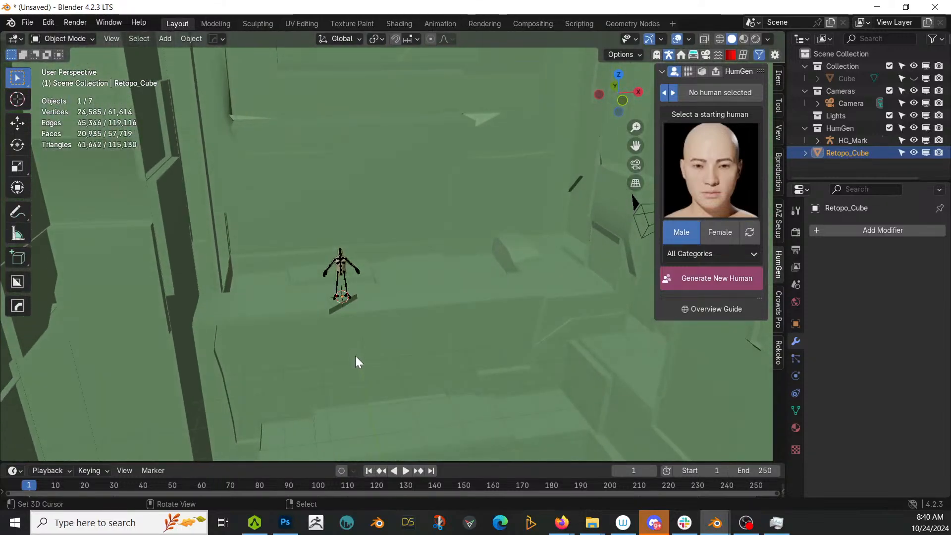
# Set Triangulate to 10% for the cube's second plate insets.
pyautogui.press('F9')
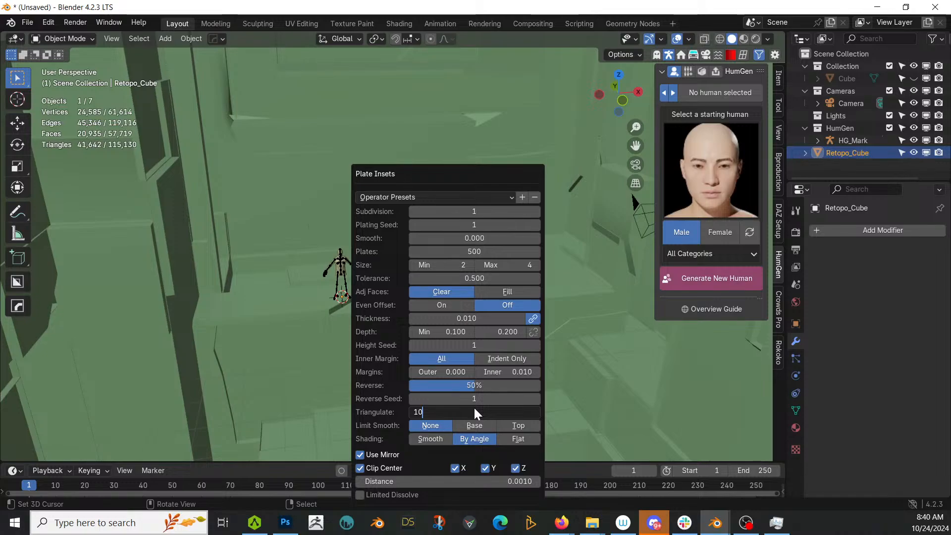
pyautogui.press('Return')
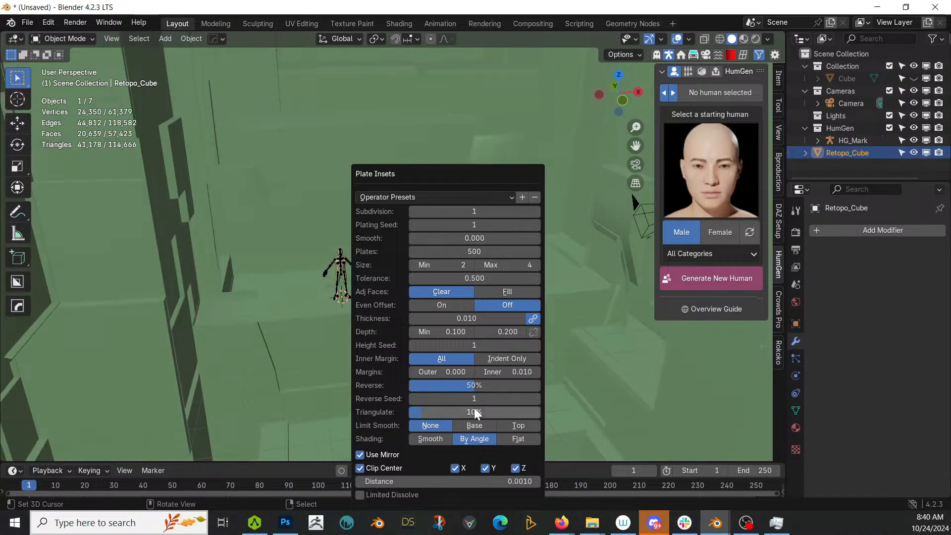
pyautogui.moveTo(326, 307)
pyautogui.mouseDown(button='middle')
pyautogui.moveTo(284, 274)
pyautogui.moveTo(281, 260)
pyautogui.moveTo(321, 268)
pyautogui.moveTo(349, 248)
pyautogui.moveTo(344, 238)
pyautogui.moveTo(363, 242)
pyautogui.moveTo(365, 299)
pyautogui.moveTo(332, 306)
pyautogui.mouseUp(button='middle')
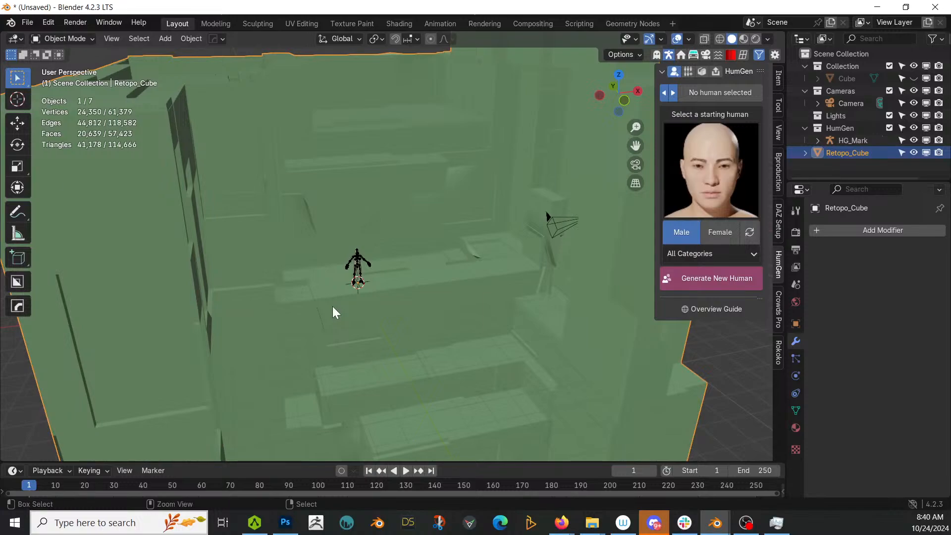
# Save the file as 241024-1 Livestream Compromised Thetik with Tail Scene.blend in the 241024-1 Livestream Compromised Thetik with Tail folder.
pyautogui.hotkey('ctrl', 's')
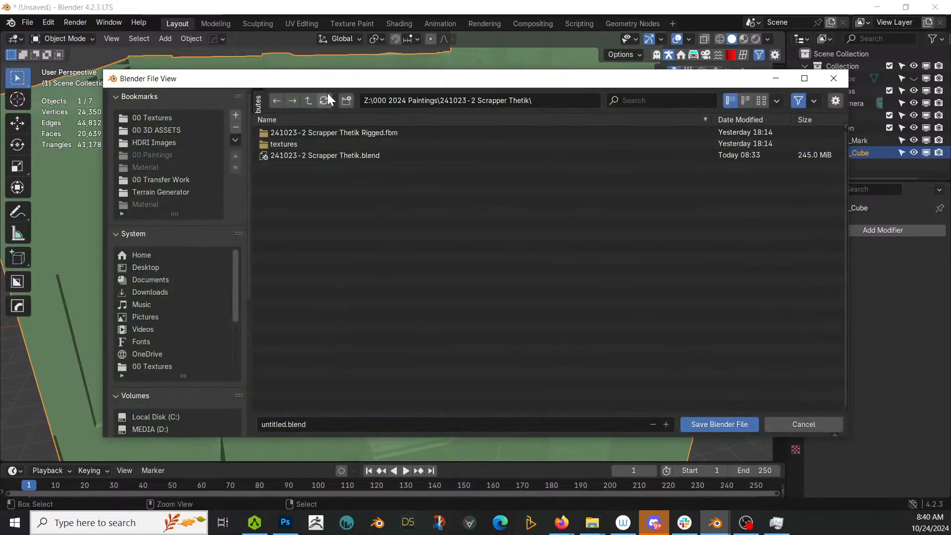
pyautogui.click(308, 101)
pyautogui.click(340, 119)
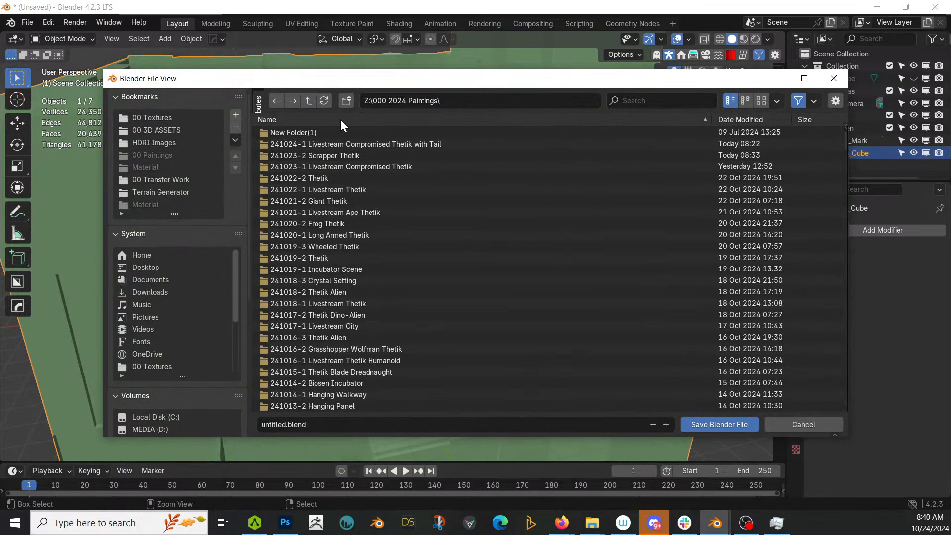
pyautogui.click(369, 145)
pyautogui.click(370, 147)
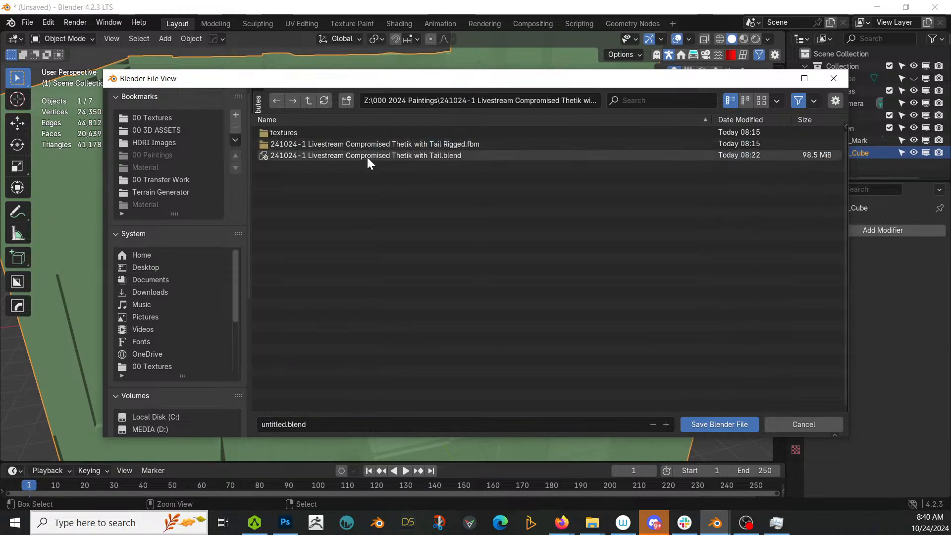
pyautogui.click(367, 156)
pyautogui.click(452, 424)
pyautogui.press('Right')
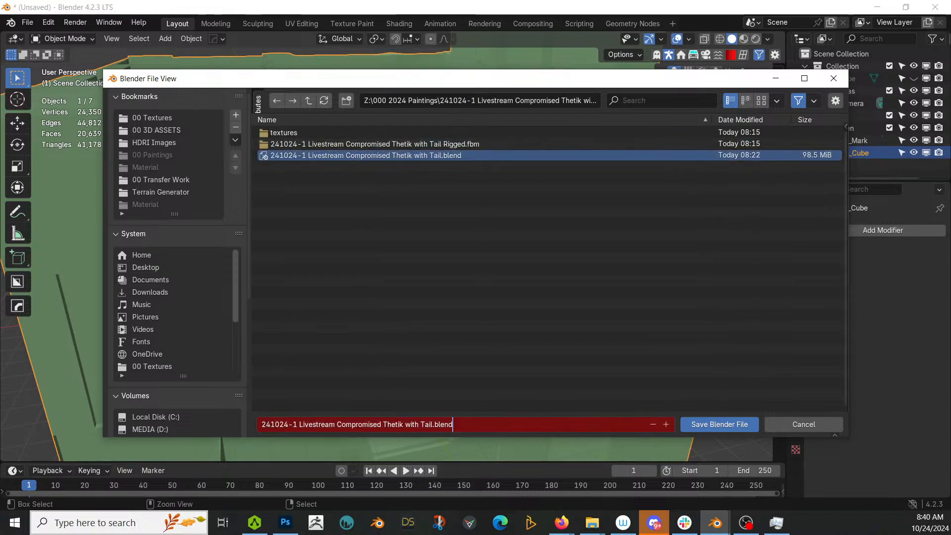
pyautogui.write('Scene')
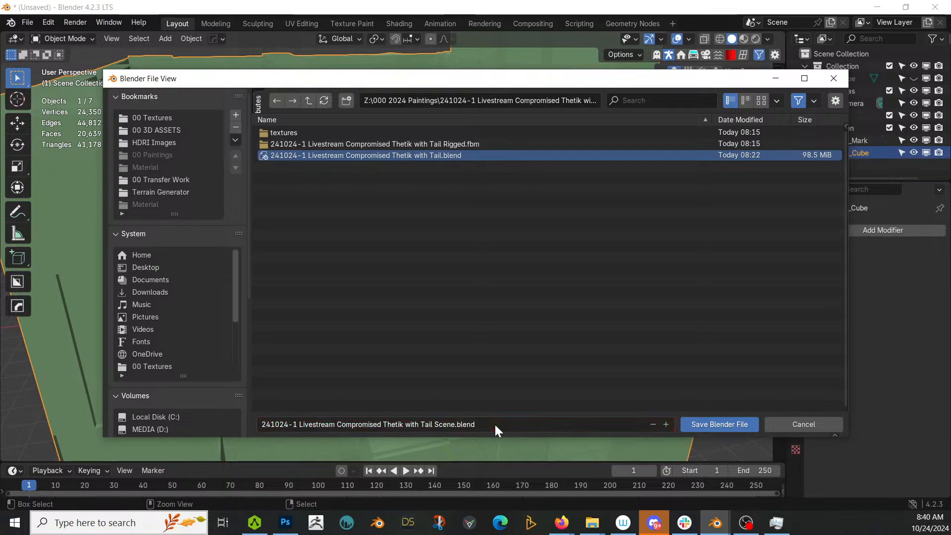
pyautogui.press('Return')
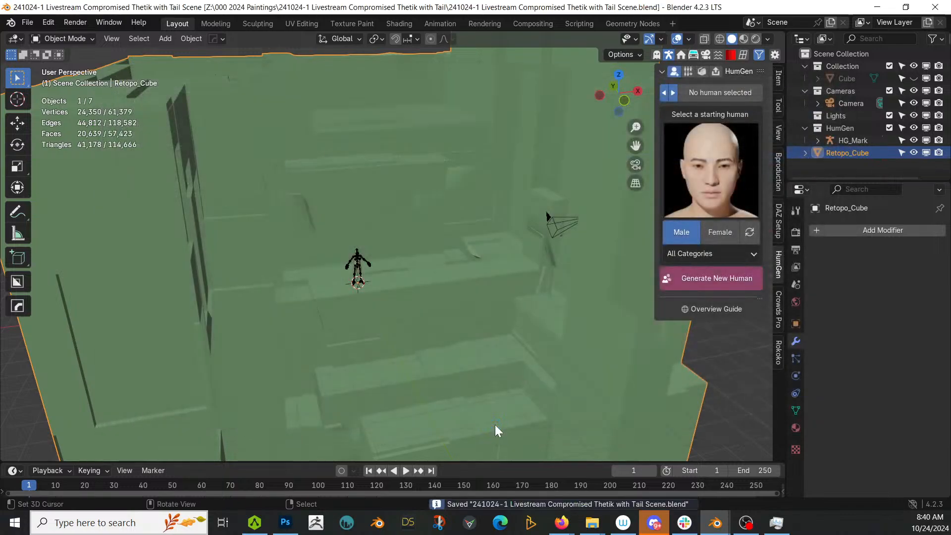
# Check how far the modifiers are applied in the tailed creature's file and return to the plated cube scene.
pyautogui.hotkey('alt', 'Tab')
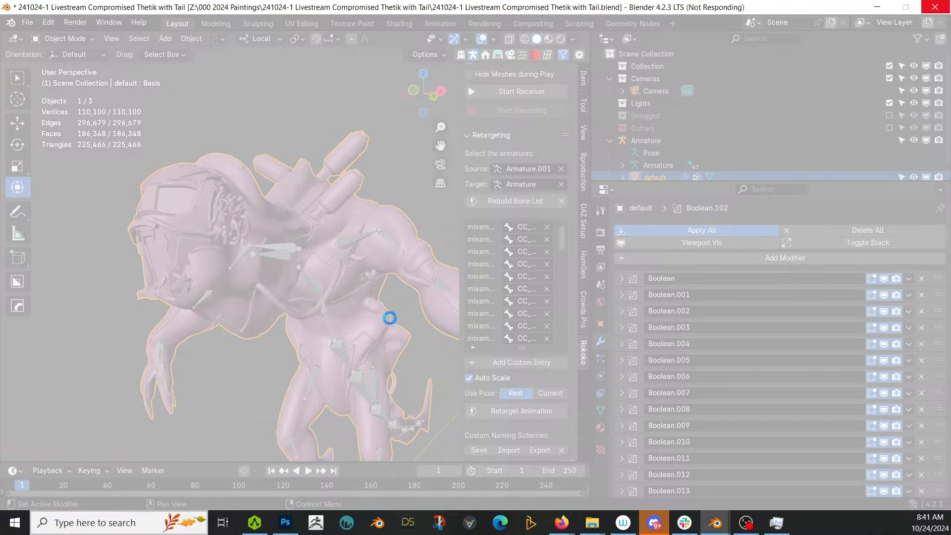
pyautogui.hotkey('alt', 'Tab')
# Dissolve the two protruding vertices on the lower edge of the raised ledge plate.
pyautogui.scroll(-1, 391, 318)
pyautogui.moveTo(391, 318); pyautogui.dragTo(473, 270, button='middle')
pyautogui.scroll(2, 421, 354)
pyautogui.scroll(3, 408, 352)
pyautogui.scroll(3, 399, 302)
pyautogui.scroll(2, 467, 270)
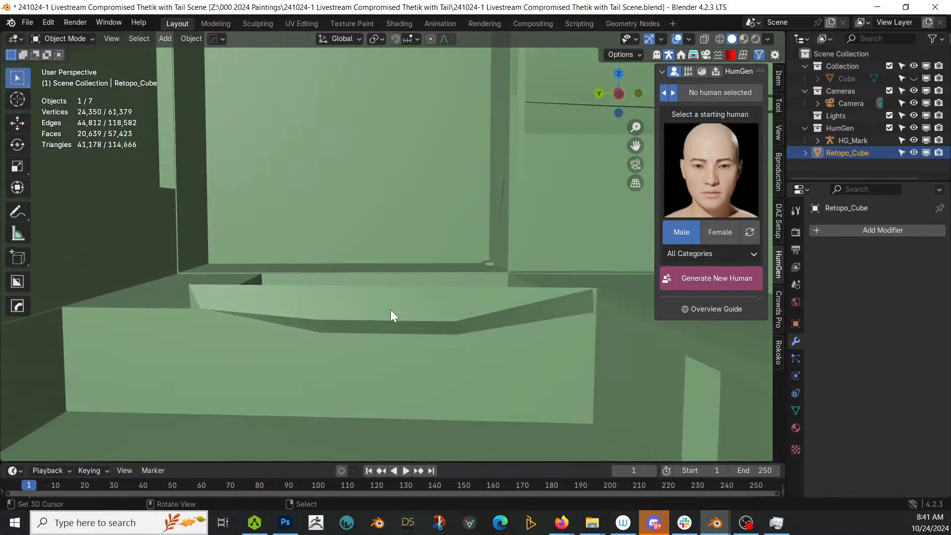
pyautogui.press('Tab')
pyautogui.click(456, 321)
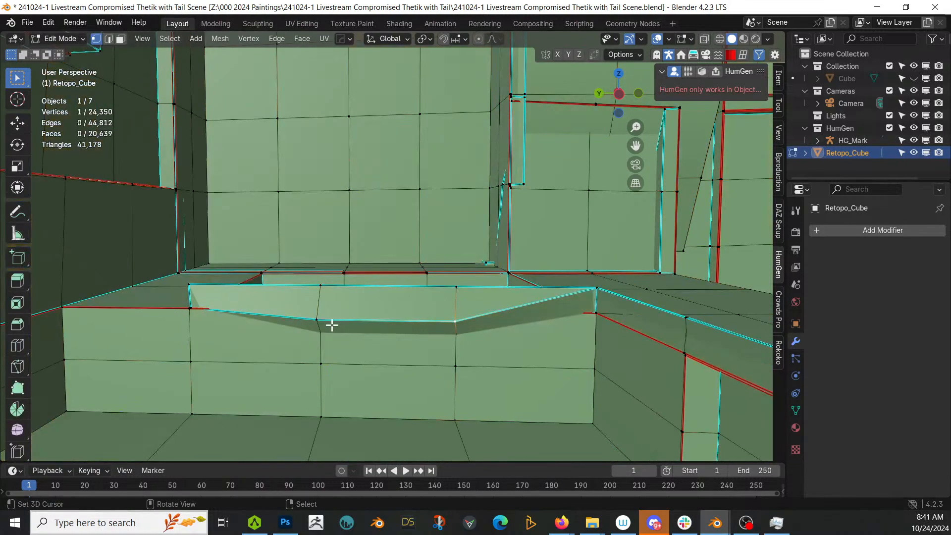
pyautogui.hotkey('ctrl', 'x')
pyautogui.moveTo(334, 348); pyautogui.dragTo(305, 74, button='middle')
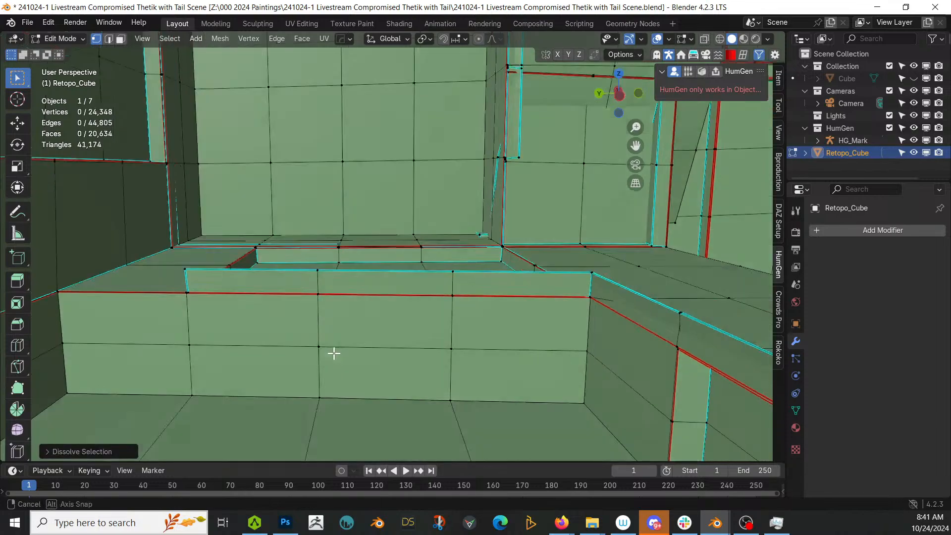
# Try to extrude the three faces of the thin upright strip beside the recessed plate by about 0.09 m.
pyautogui.moveTo(337, 239); pyautogui.dragTo(295, 346, button='middle')
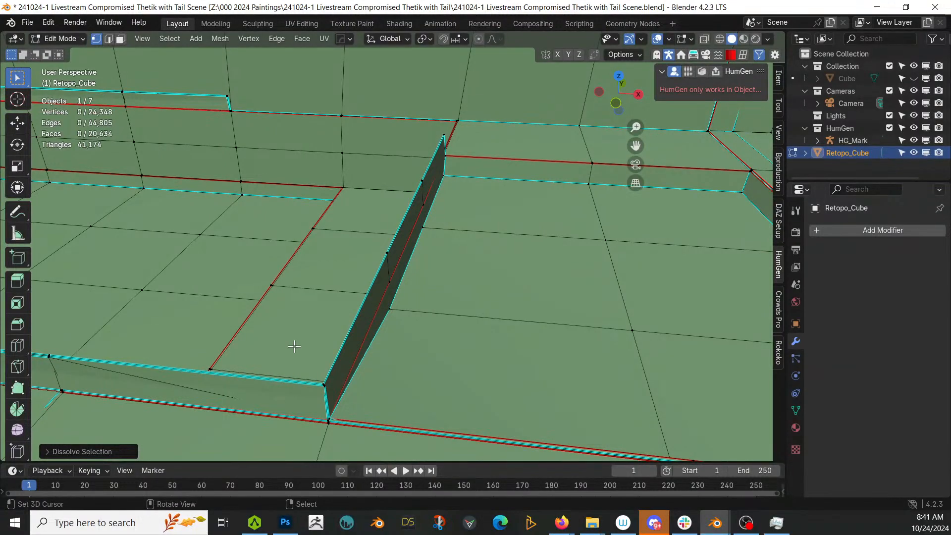
pyautogui.press('3')
pyautogui.click(365, 333)
pyautogui.moveTo(365, 333); pyautogui.dragTo(429, 334, button='middle')
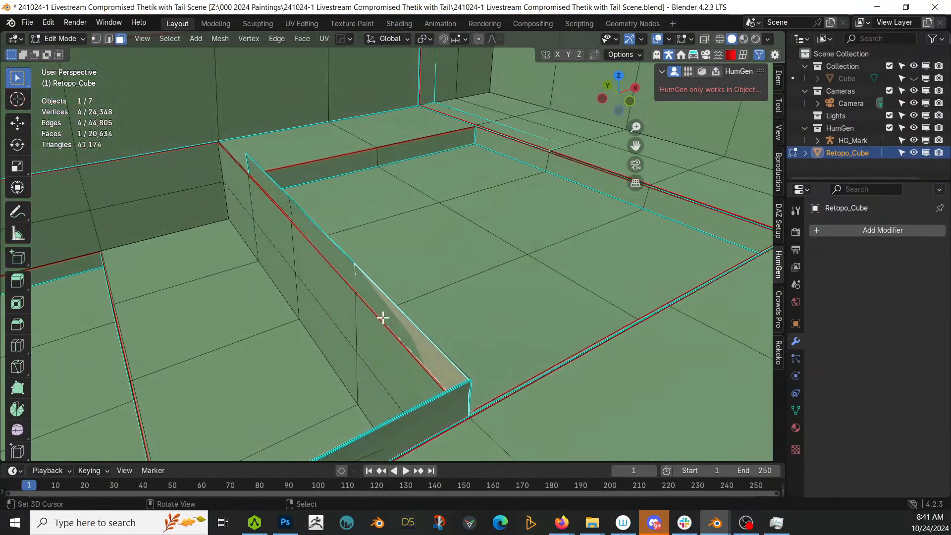
pyautogui.keyDown('shift'); pyautogui.click(297, 213); pyautogui.keyUp('shift')
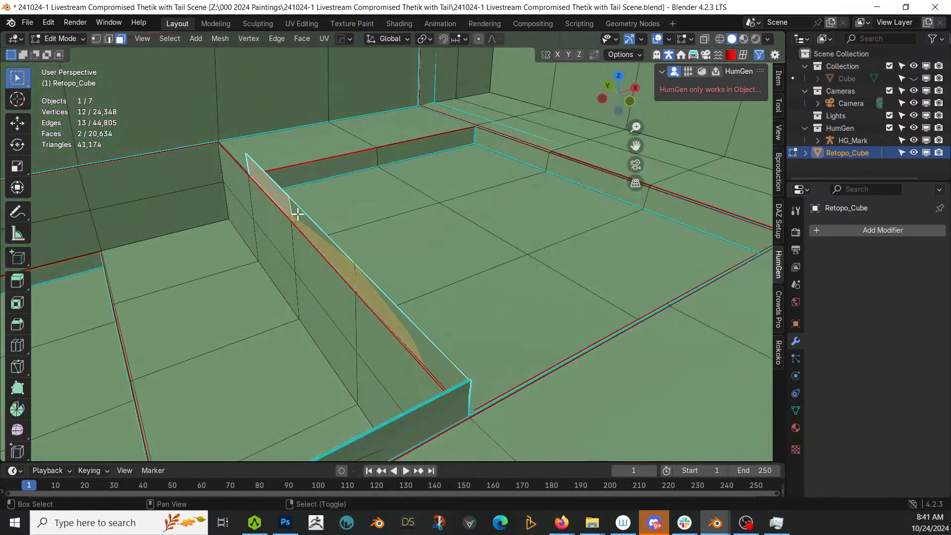
pyautogui.keyDown('shift'); pyautogui.click(432, 358); pyautogui.keyUp('shift')
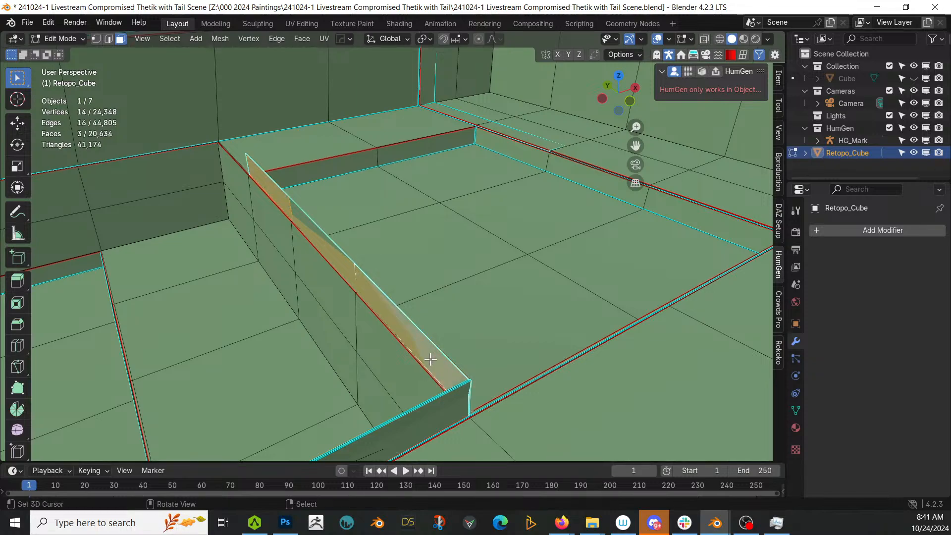
pyautogui.press('e')
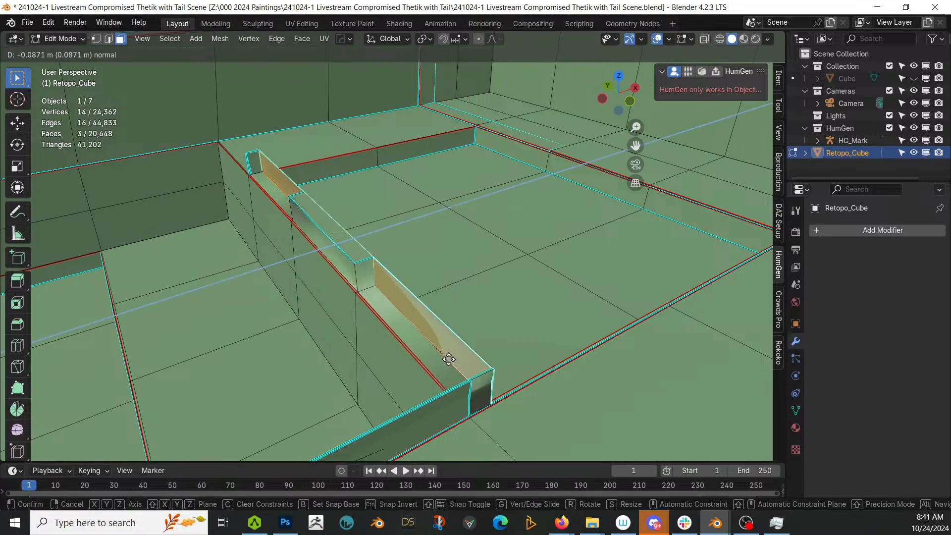
pyautogui.click(450, 359)
pyautogui.press('Tab')
pyautogui.moveTo(450, 358); pyautogui.dragTo(358, 360, button='middle')
pyautogui.press('Tab')
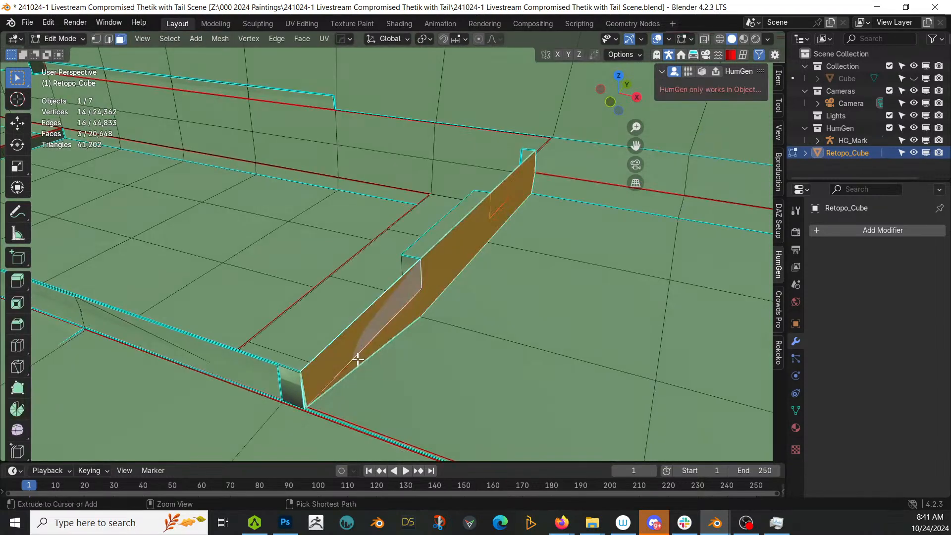
# Merge all the cube's vertices by distance and sharpen the mesh with the HardOps Sharpen operation.
pyautogui.press('a')
pyautogui.press('m')
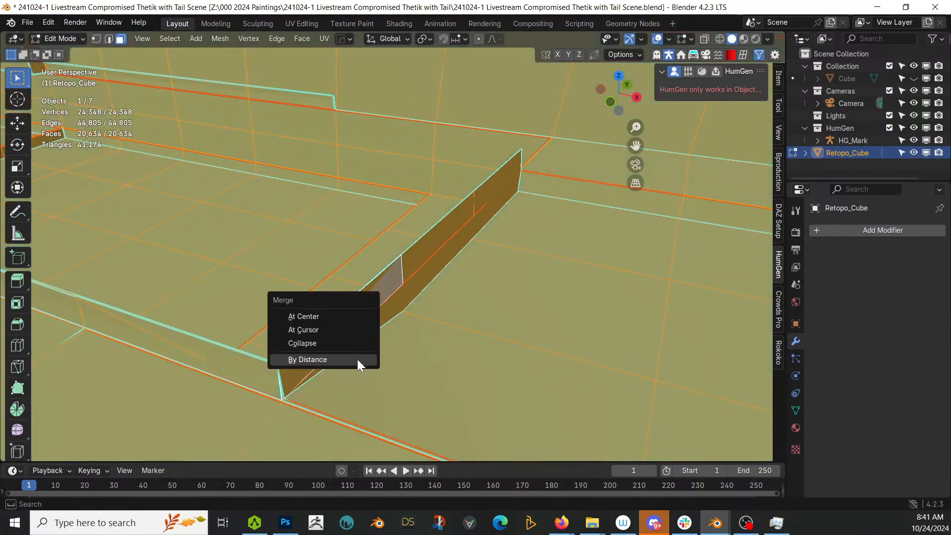
pyautogui.click(357, 360)
pyautogui.press('Tab')
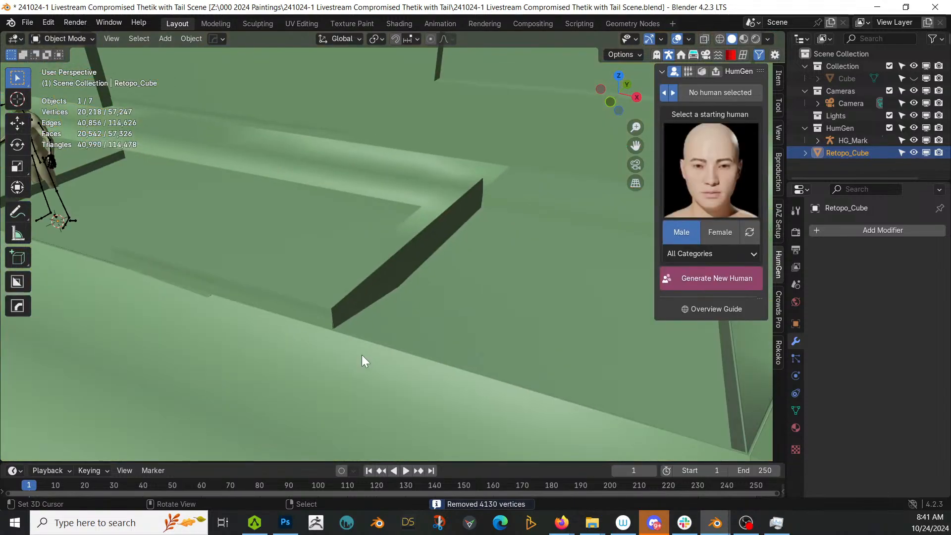
pyautogui.press('q')
pyautogui.click(368, 335)
# Select the two inner faces of the thin upright strip beside the recessed plate and extrude them.
pyautogui.scroll(-5, 460, 322)
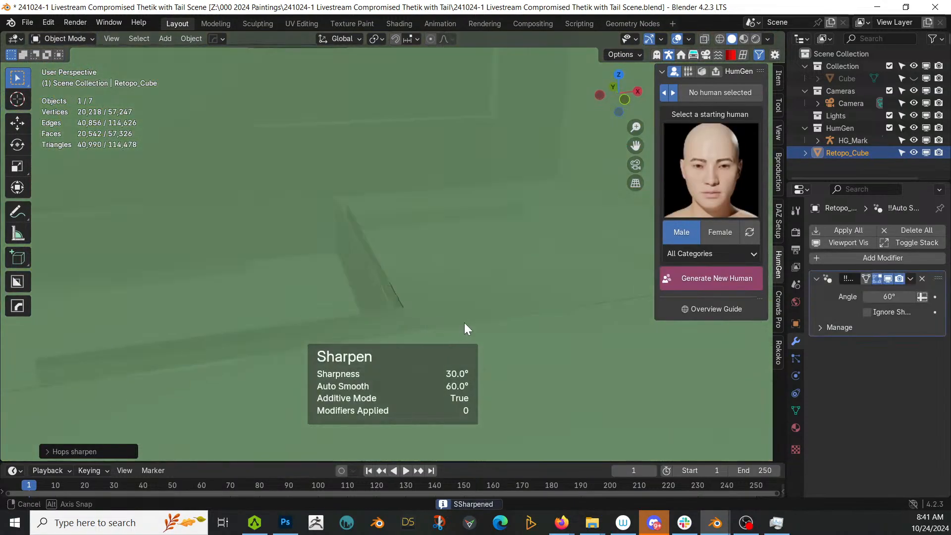
pyautogui.press('Tab')
pyautogui.click(396, 289)
pyautogui.keyDown('shift'); pyautogui.click(354, 259); pyautogui.keyUp('shift')
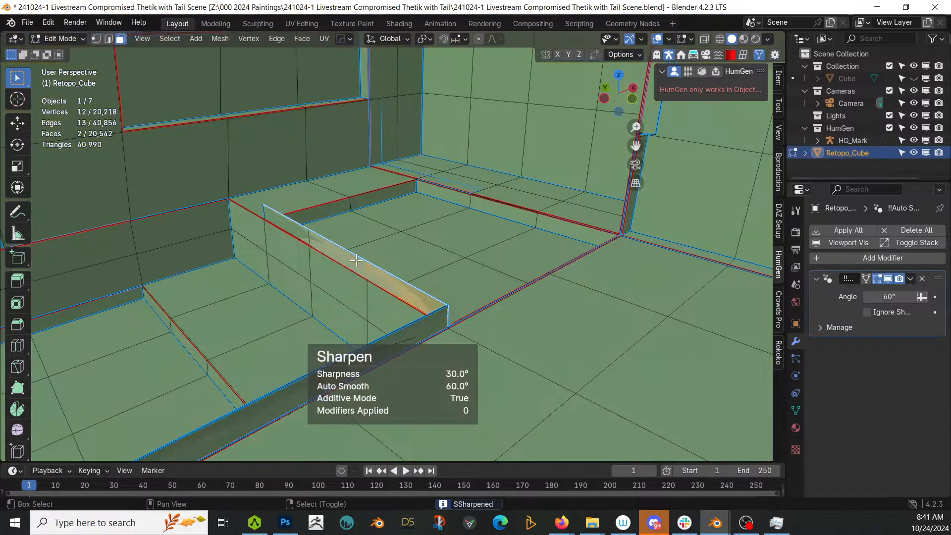
pyautogui.moveTo(323, 272); pyautogui.dragTo(297, 302, button='middle')
pyautogui.press('e')
pyautogui.click(399, 308)
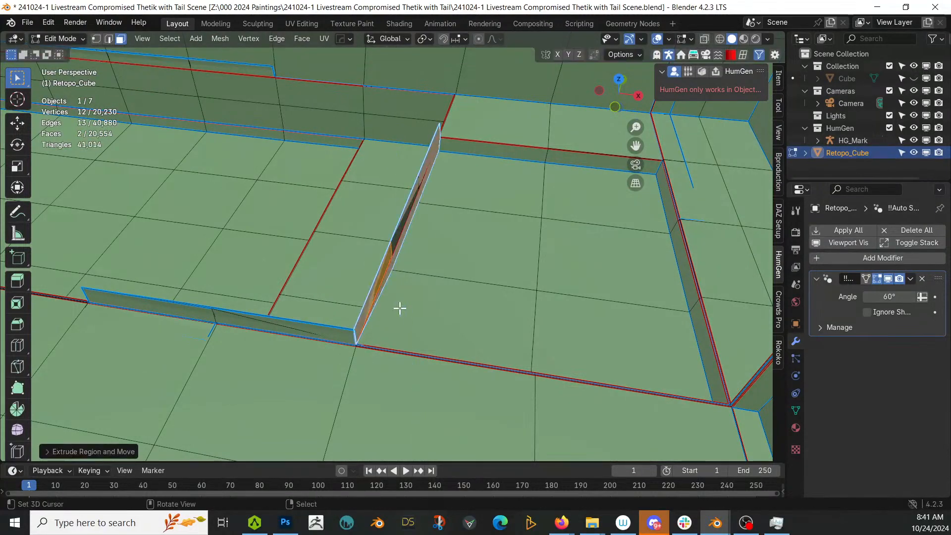
# Extrude the upright strip's outer face outward by about 0.05 m to thicken it, and save the file.
pyautogui.click(429, 161)
pyautogui.press('e')
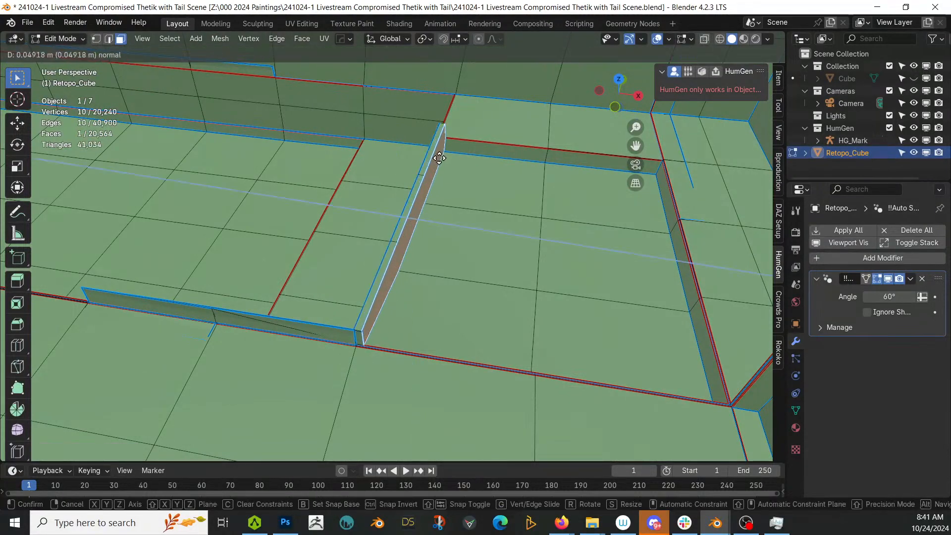
pyautogui.click(445, 159)
pyautogui.press('Tab')
pyautogui.moveTo(454, 242); pyautogui.dragTo(560, 209, button='middle')
pyautogui.scroll(-4, 382, 251)
pyautogui.moveTo(370, 263)
pyautogui.mouseDown(button='middle')
pyautogui.moveTo(355, 281)
pyautogui.moveTo(308, 241)
pyautogui.moveTo(312, 271)
pyautogui.moveTo(409, 286)
pyautogui.moveTo(386, 252)
pyautogui.moveTo(368, 250)
pyautogui.mouseUp(button='middle')
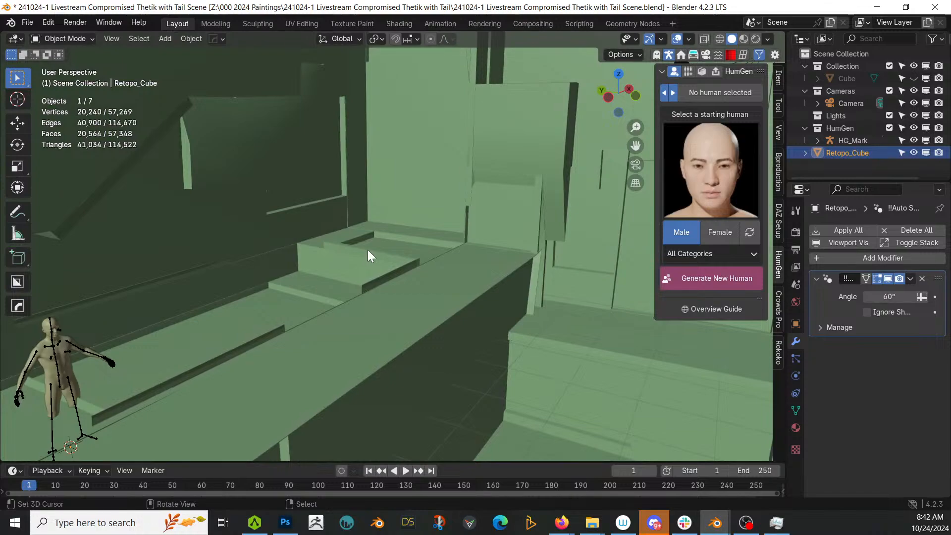
pyautogui.hotkey('ctrl', 's')
# Turn a vertex on the underside of the wall overhang into a circle with HardOps Circle.
pyautogui.moveTo(367, 250)
pyautogui.mouseDown(button='middle')
pyautogui.moveTo(360, 263)
pyautogui.moveTo(277, 281)
pyautogui.moveTo(241, 243)
pyautogui.moveTo(242, 280)
pyautogui.moveTo(232, 295)
pyautogui.moveTo(467, 267)
pyautogui.moveTo(410, 195)
pyautogui.moveTo(410, 233)
pyautogui.moveTo(409, 187)
pyautogui.moveTo(428, 206)
pyautogui.moveTo(448, 207)
pyautogui.moveTo(317, 210)
pyautogui.moveTo(336, 226)
pyautogui.moveTo(372, 242)
pyautogui.moveTo(384, 231)
pyautogui.moveTo(276, 151)
pyautogui.moveTo(242, 103)
pyautogui.moveTo(295, 190)
pyautogui.moveTo(307, 266)
pyautogui.moveTo(272, 262)
pyautogui.moveTo(299, 286)
pyautogui.moveTo(306, 311)
pyautogui.moveTo(365, 267)
pyautogui.moveTo(374, 453)
pyautogui.moveTo(347, 397)
pyautogui.moveTo(325, 278)
pyautogui.moveTo(298, 332)
pyautogui.moveTo(357, 282)
pyautogui.moveTo(361, 257)
pyautogui.moveTo(350, 249)
pyautogui.mouseUp(button='middle')
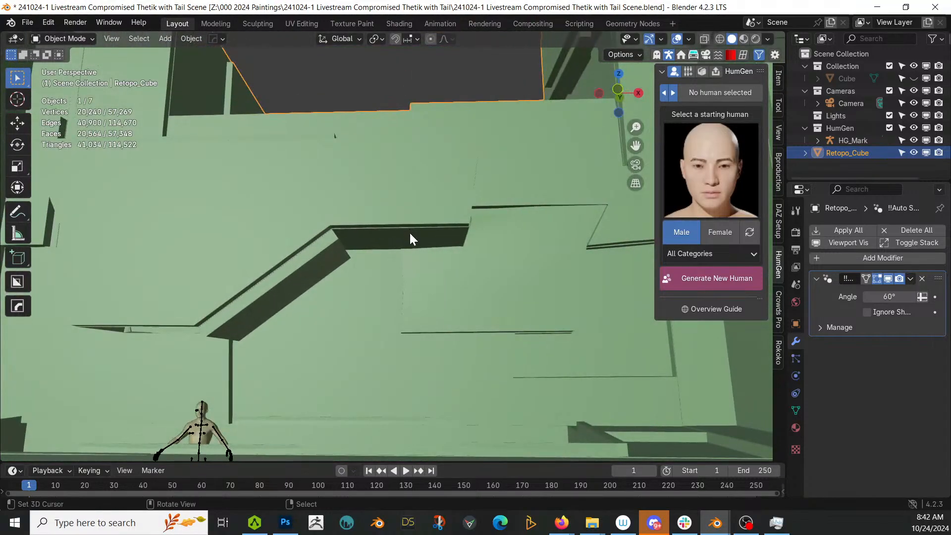
pyautogui.press('Tab')
pyautogui.keyDown('shift'); pyautogui.moveTo(414, 229); pyautogui.dragTo(383, 280, button='middle'); pyautogui.keyUp('shift')
pyautogui.press('1')
pyautogui.click(391, 287)
pyautogui.press('q')
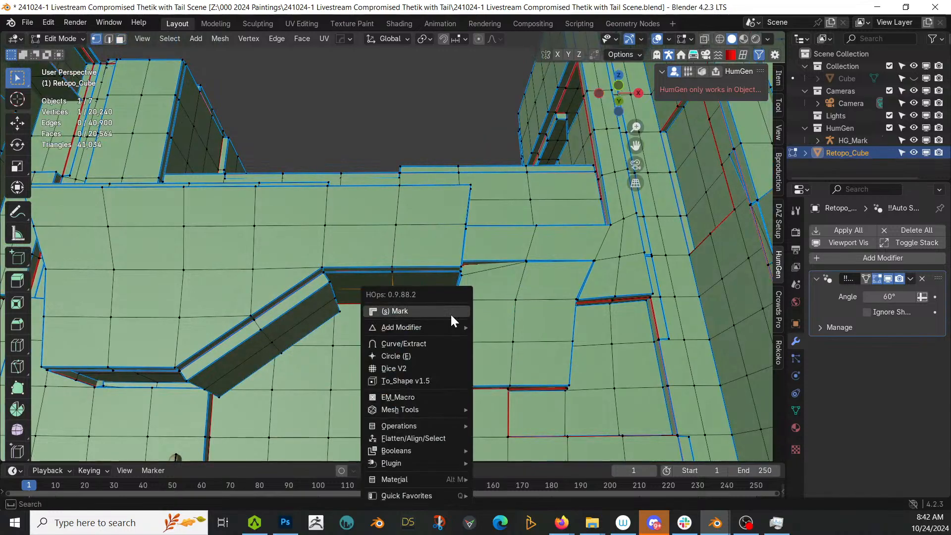
pyautogui.click(418, 355)
pyautogui.click(450, 354)
# Extrude the circle's faces down from the overhang to the platform below to form a round column.
pyautogui.press('3')
pyautogui.moveTo(416, 314); pyautogui.dragTo(429, 367, button='middle')
pyautogui.press('e')
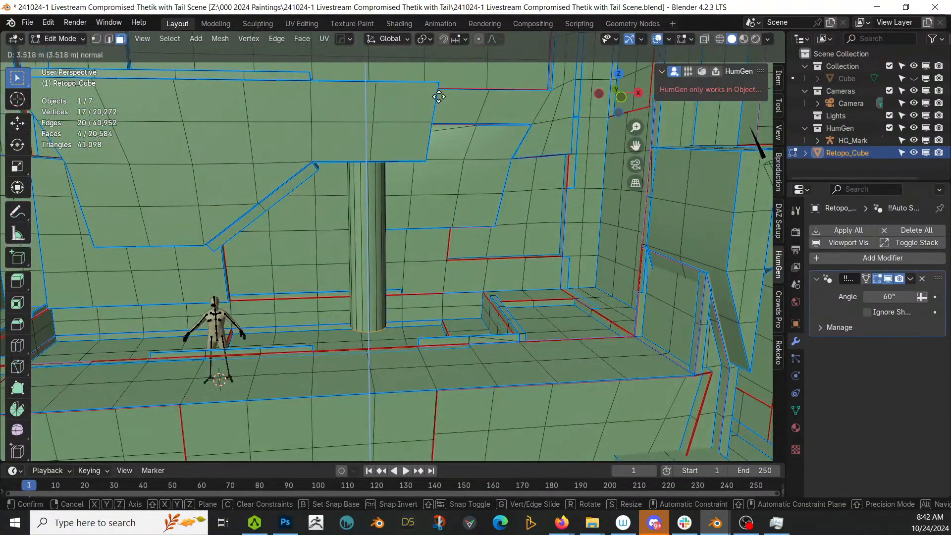
pyautogui.click(431, 132)
pyautogui.moveTo(449, 174); pyautogui.dragTo(421, 212, button='middle')
pyautogui.press('Tab')
pyautogui.press('Tab')
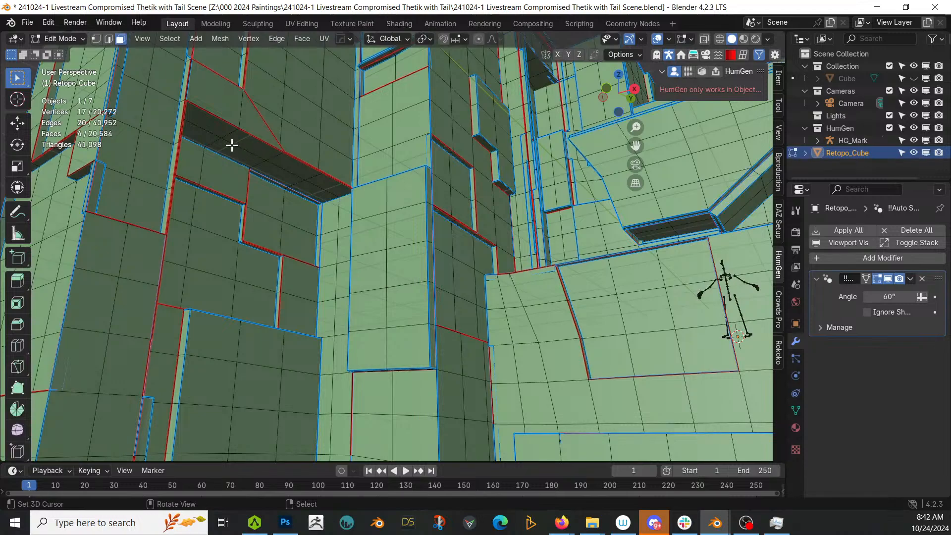
# Turn three vertices along the underside of the corner overhang into 16-segment circles with HardOps Circle.
pyautogui.press('1')
pyautogui.rightClick(221, 138)
pyautogui.keyDown('shift'); pyautogui.rightClick(271, 160); pyautogui.keyUp('shift')
pyautogui.keyDown('shift'); pyautogui.rightClick(303, 180); pyautogui.keyUp('shift')
pyautogui.press('q')
pyautogui.click(376, 225)
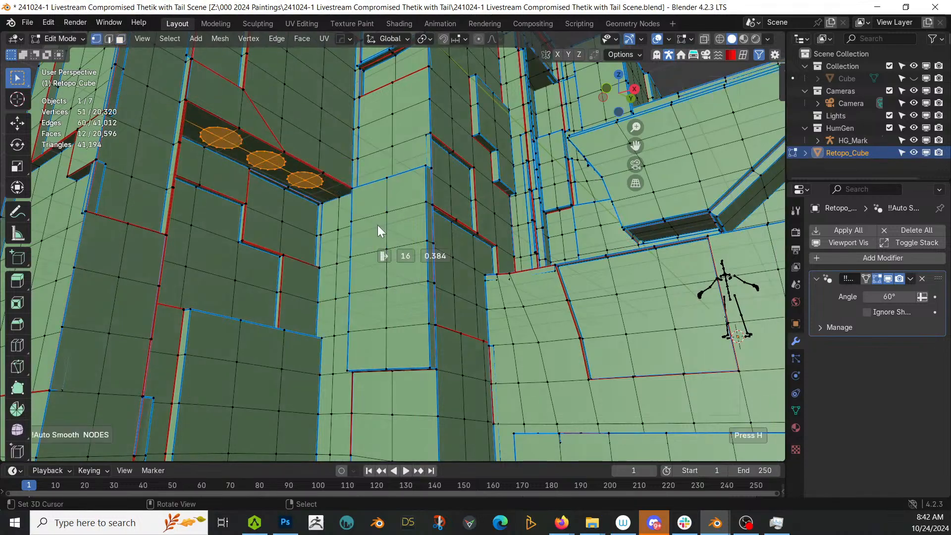
pyautogui.click(363, 219)
# Extrude the three circles' faces down from the corner overhang to form parallel round columns.
pyautogui.press('3')
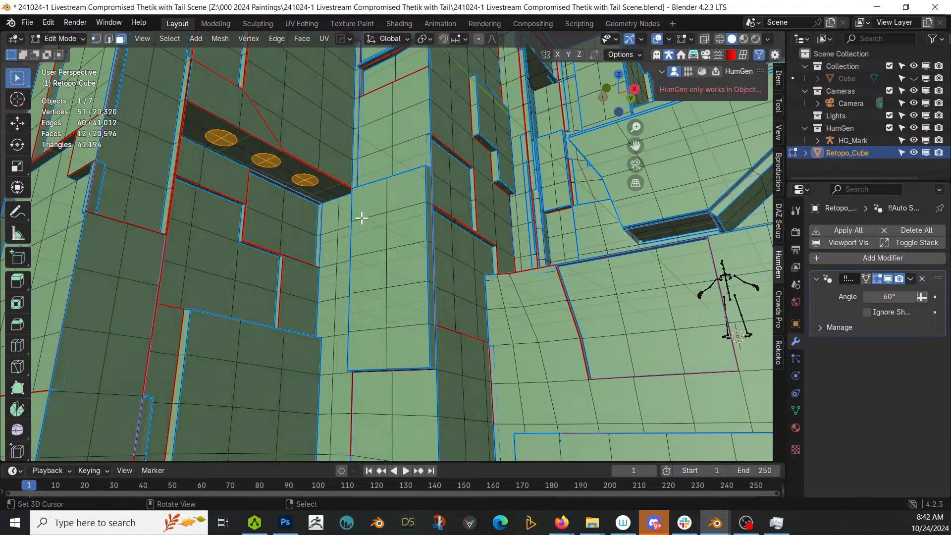
pyautogui.press('e')
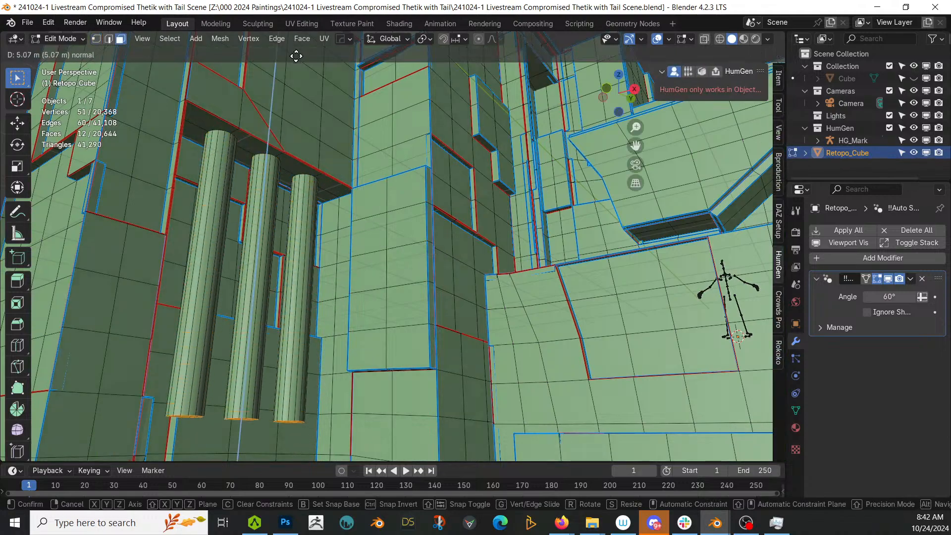
pyautogui.click(276, 191)
pyautogui.moveTo(275, 191); pyautogui.dragTo(323, 167, button='middle')
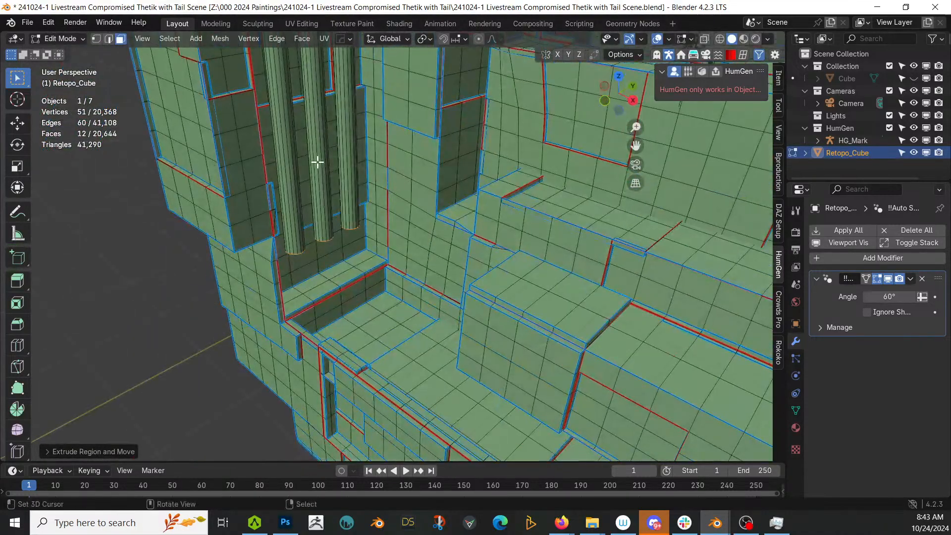
# Lower the three columns' ends along Z by about 2 m to the ledge below, and save the file.
pyautogui.press('g')
pyautogui.press('z')
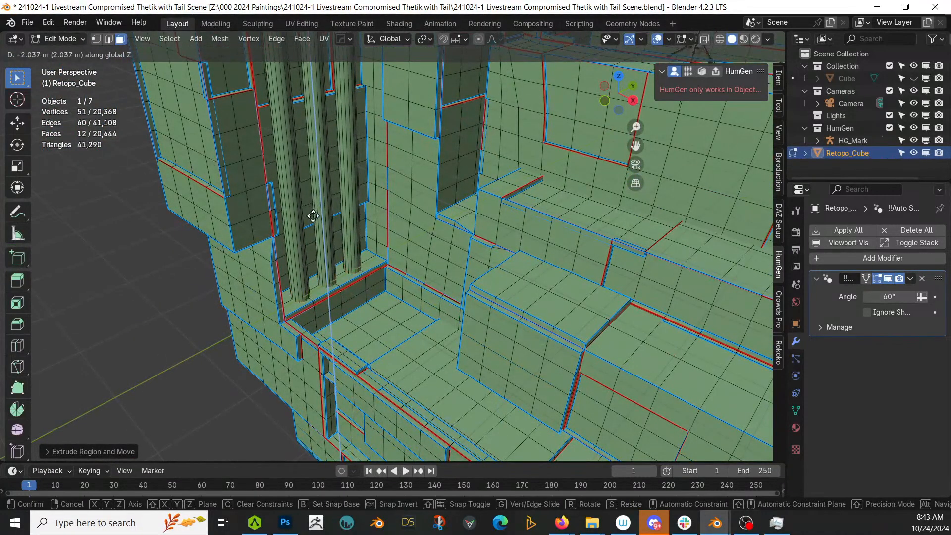
pyautogui.click(313, 216)
pyautogui.press('Tab')
pyautogui.moveTo(321, 211); pyautogui.dragTo(364, 426, button='middle')
pyautogui.hotkey('ctrl', 's')
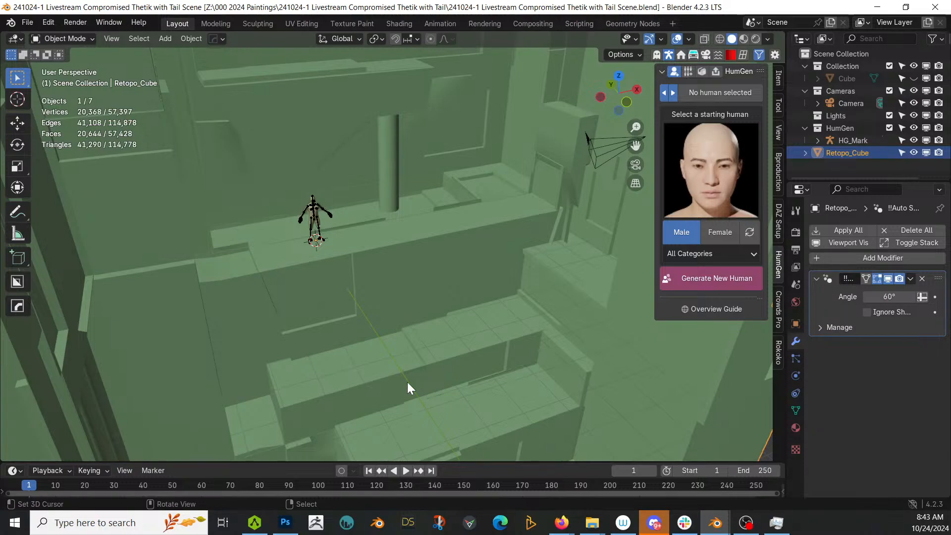
# Turn a row of four vertices on the raised block's side into 16-segment circles with HardOps Circle.
pyautogui.scroll(2, 413, 301)
pyautogui.moveTo(412, 300); pyautogui.dragTo(269, 135, button='middle')
pyautogui.press('Tab')
pyautogui.moveTo(490, 176); pyautogui.dragTo(455, 256, button='middle')
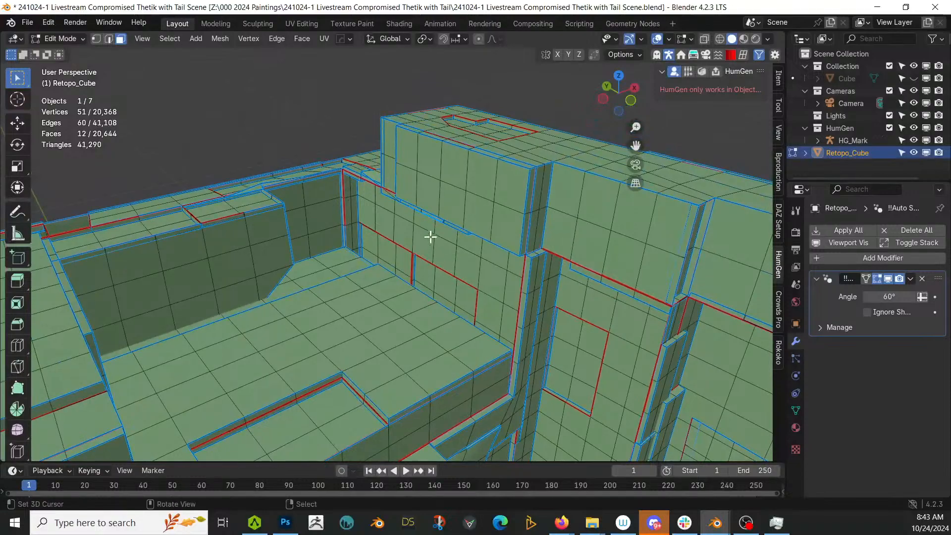
pyautogui.press('1')
pyautogui.click(417, 171)
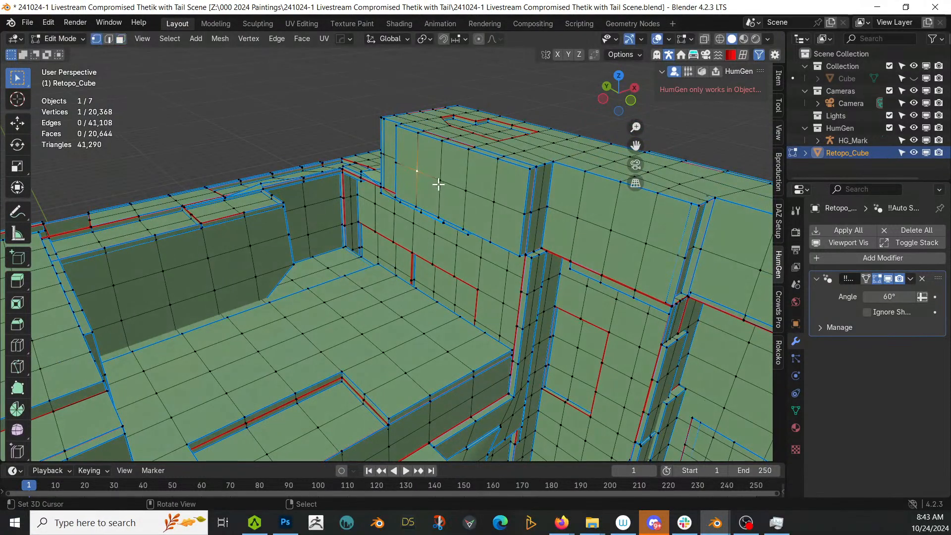
pyautogui.keyDown('ctrl'); pyautogui.click(494, 202); pyautogui.keyUp('ctrl')
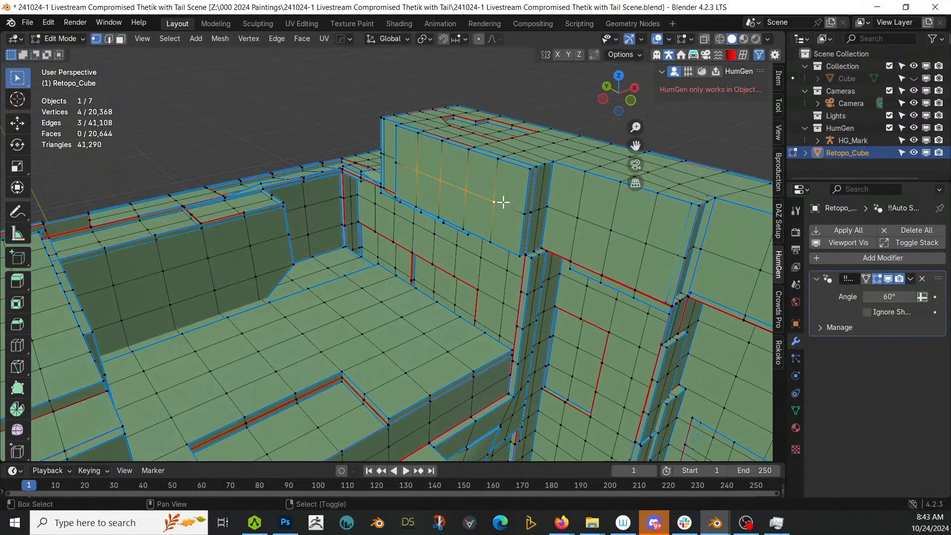
pyautogui.press('q')
pyautogui.click(509, 228)
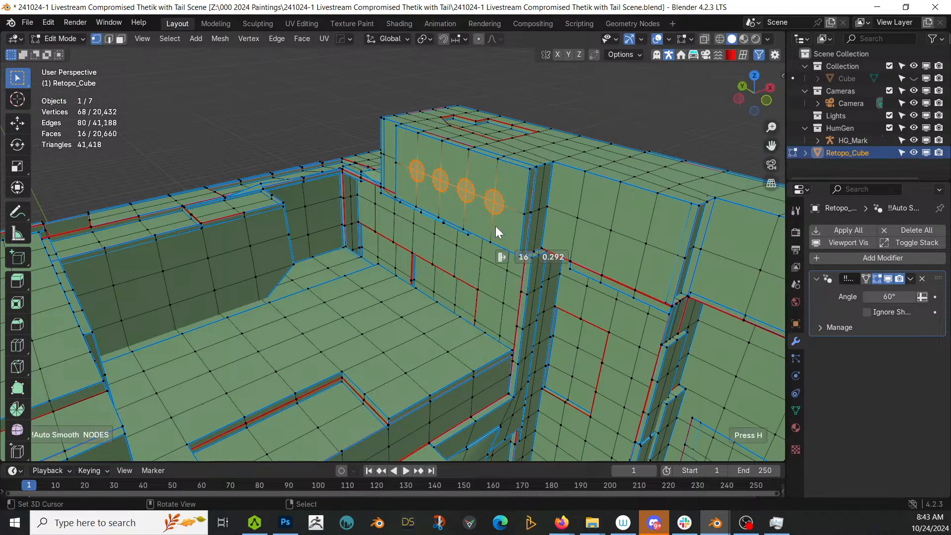
pyautogui.click(495, 226)
# Extrude the four circles' faces outward across the open gap to form long horizontal pipes.
pyautogui.press('3')
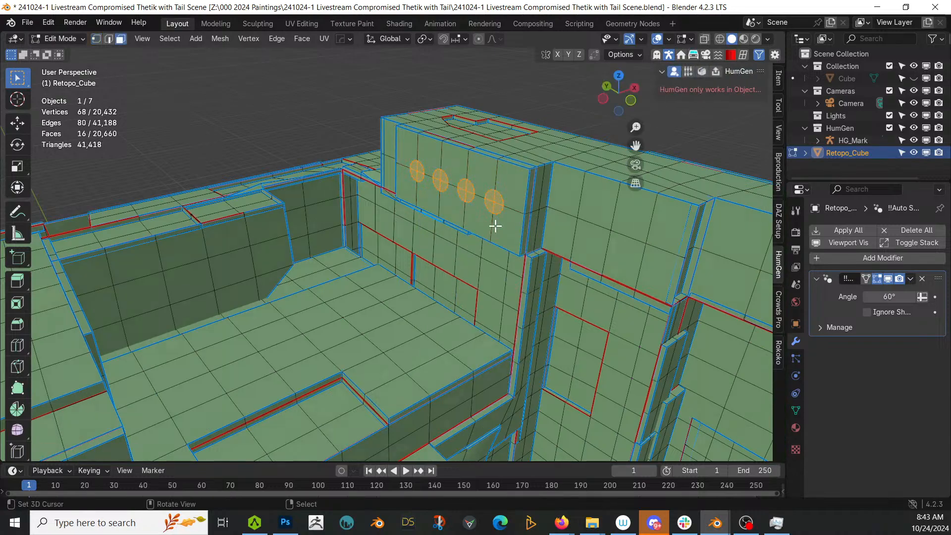
pyautogui.moveTo(495, 226); pyautogui.dragTo(433, 224, button='middle')
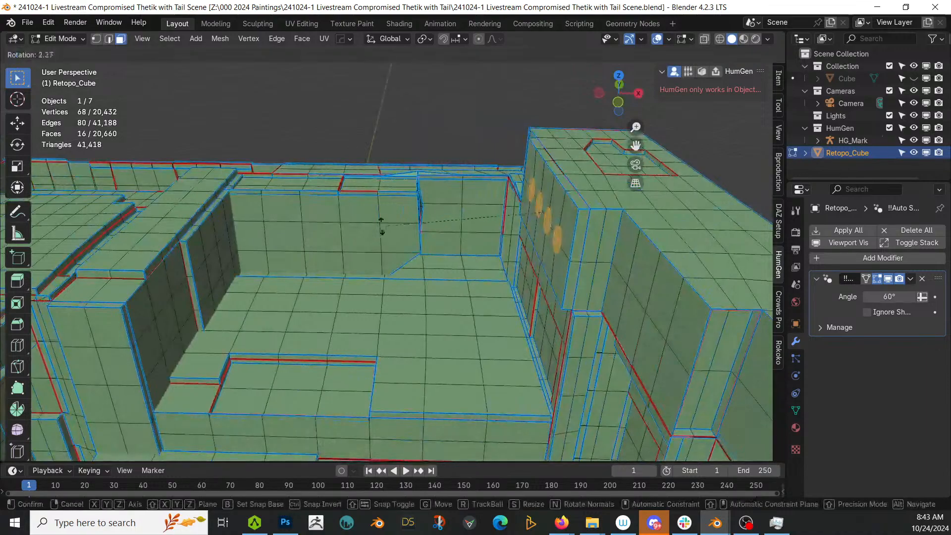
pyautogui.press('e')
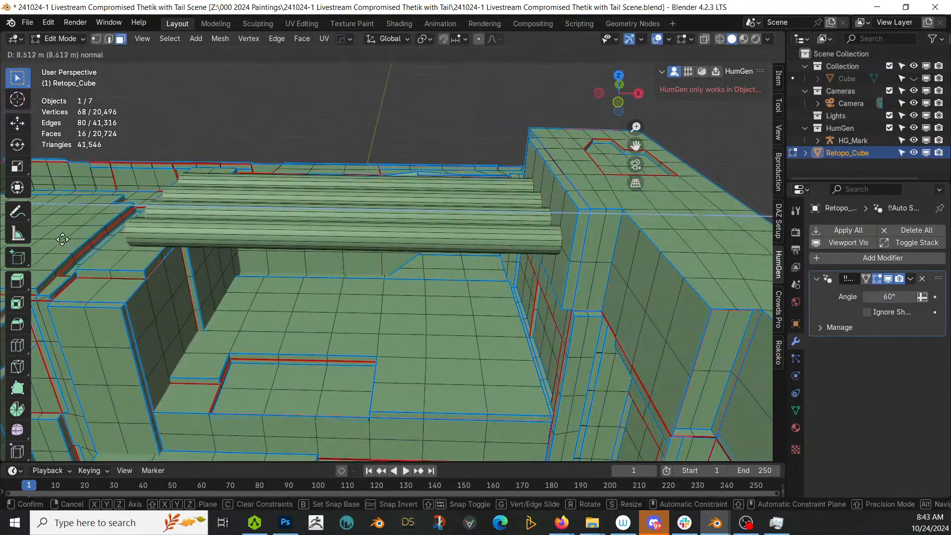
pyautogui.click(554, 224)
pyautogui.moveTo(552, 223); pyautogui.dragTo(387, 203, button='middle')
pyautogui.press('Tab')
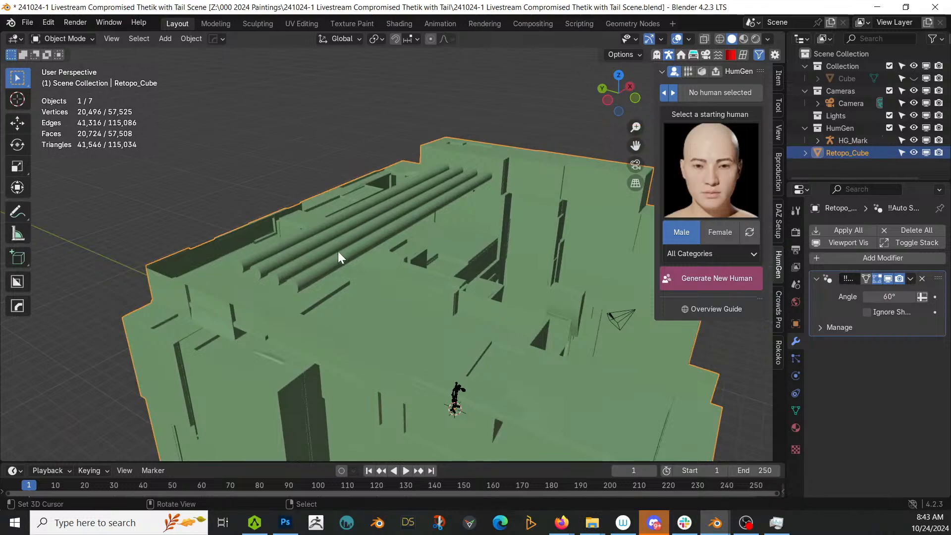
# Move the free ends of the four pipes along X to adjust their length, and save the file.
pyautogui.press('Tab')
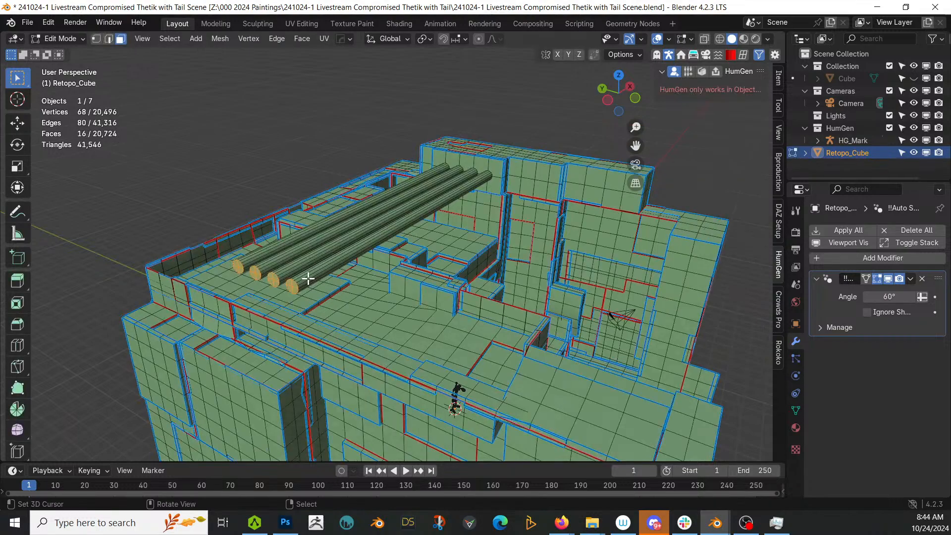
pyautogui.press('g')
pyautogui.press('x')
pyautogui.click(216, 333)
pyautogui.press('Tab')
pyautogui.moveTo(252, 311); pyautogui.dragTo(117, 171, button='middle')
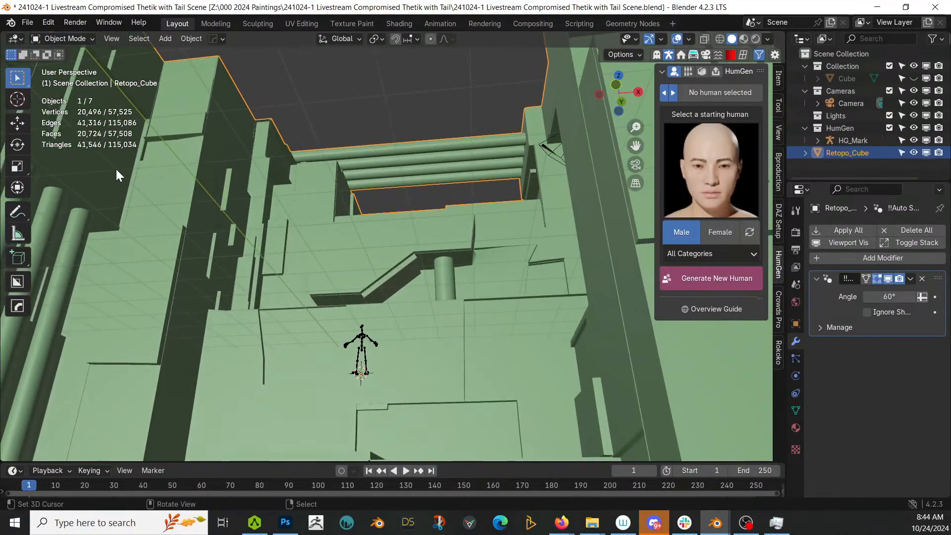
pyautogui.hotkey('ctrl', 's')
# Close the unresponsive Blender window with the tailed creature and launch a new Blender 4.2 instance.
pyautogui.hotkey('alt', 'Tab')
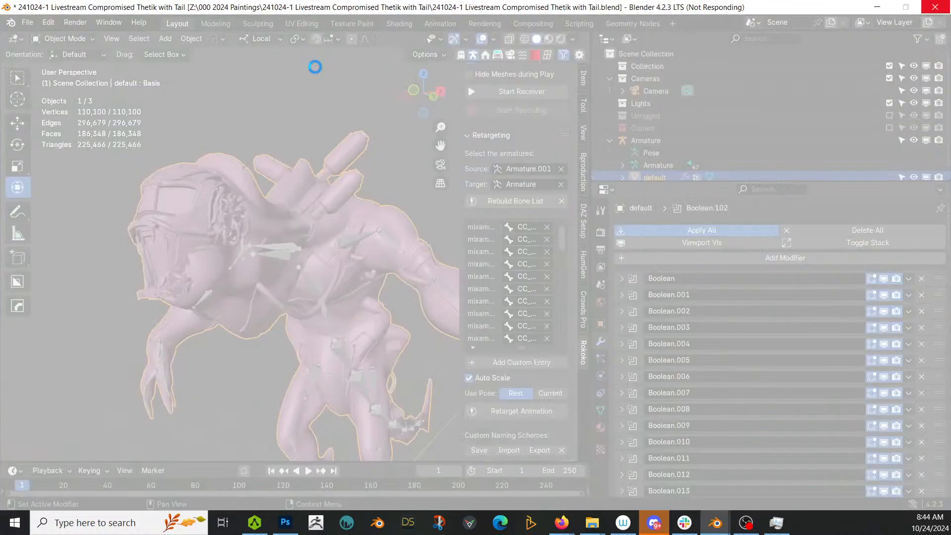
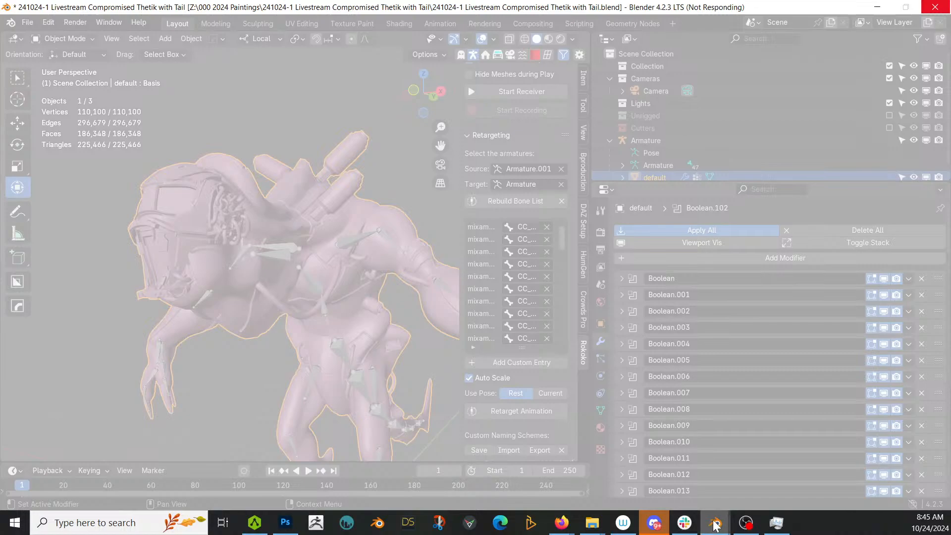
pyautogui.moveTo(721, 526)
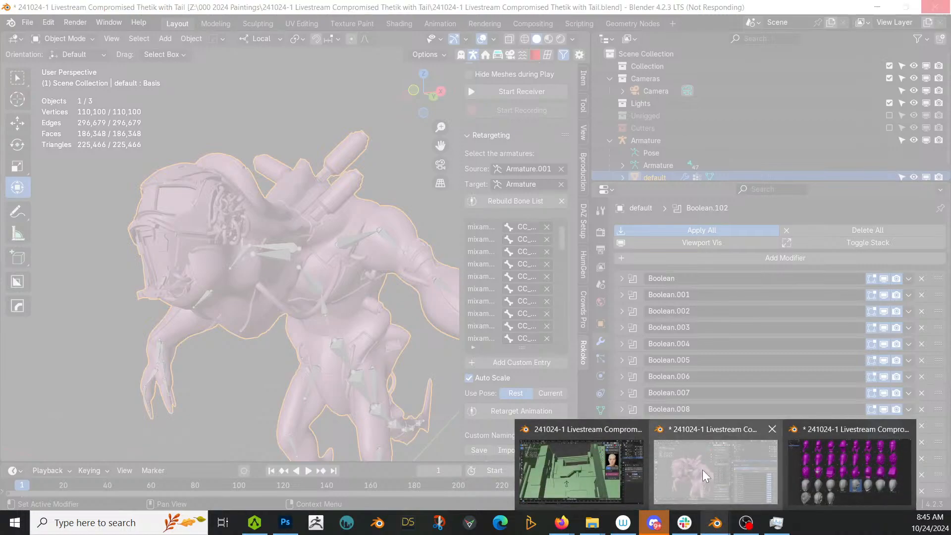
pyautogui.rightClick(705, 474)
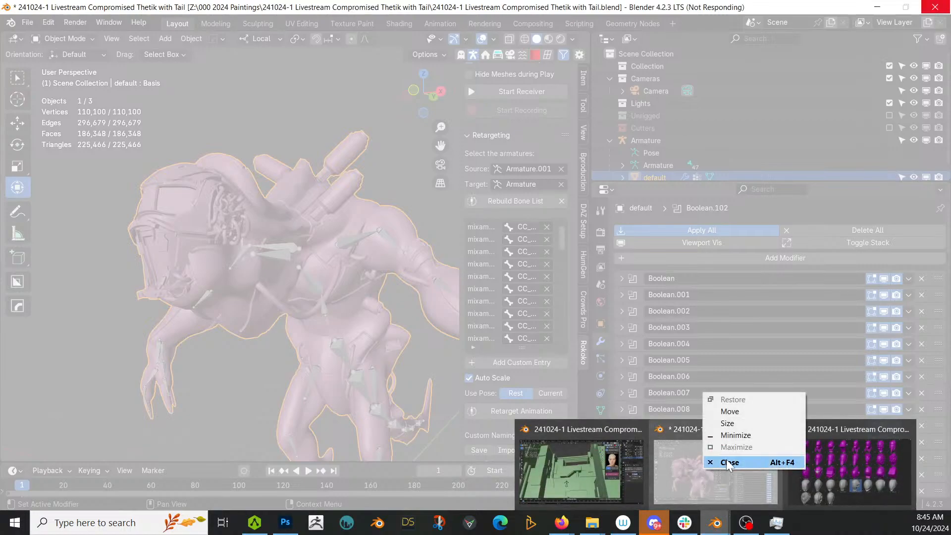
pyautogui.click(728, 462)
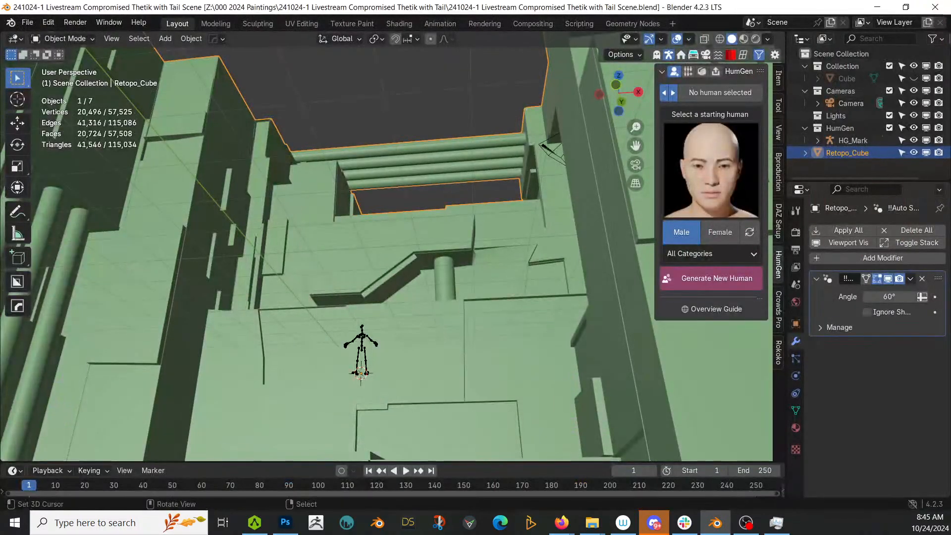
pyautogui.rightClick(715, 522)
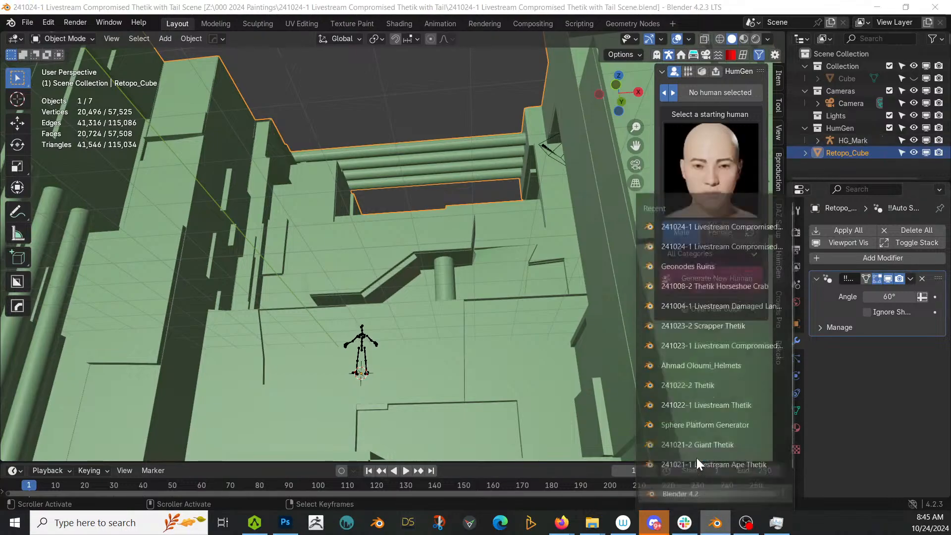
pyautogui.click(696, 456)
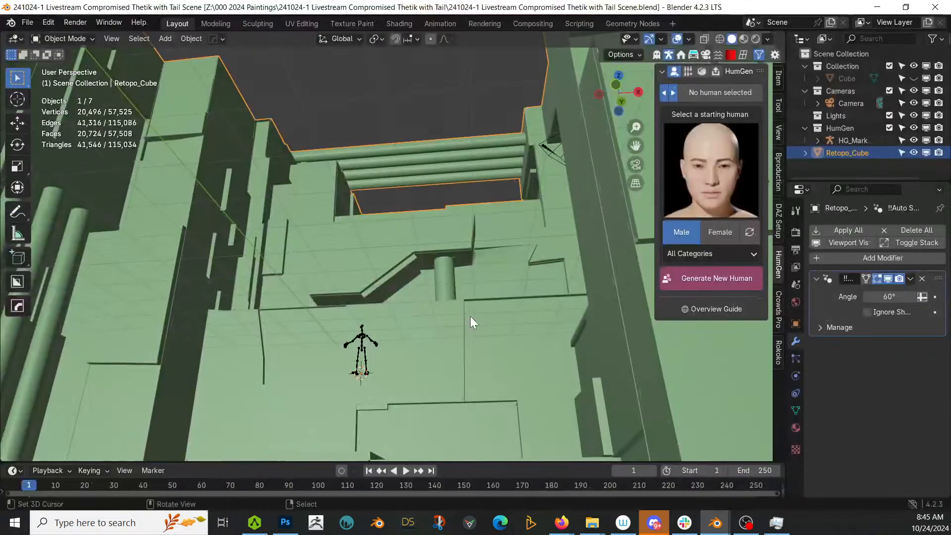
# Select the recess floor around the human figure with Select Similar's Coplanar option.
pyautogui.moveTo(470, 316); pyautogui.dragTo(330, 169, button='middle')
pyautogui.scroll(4, 481, 366)
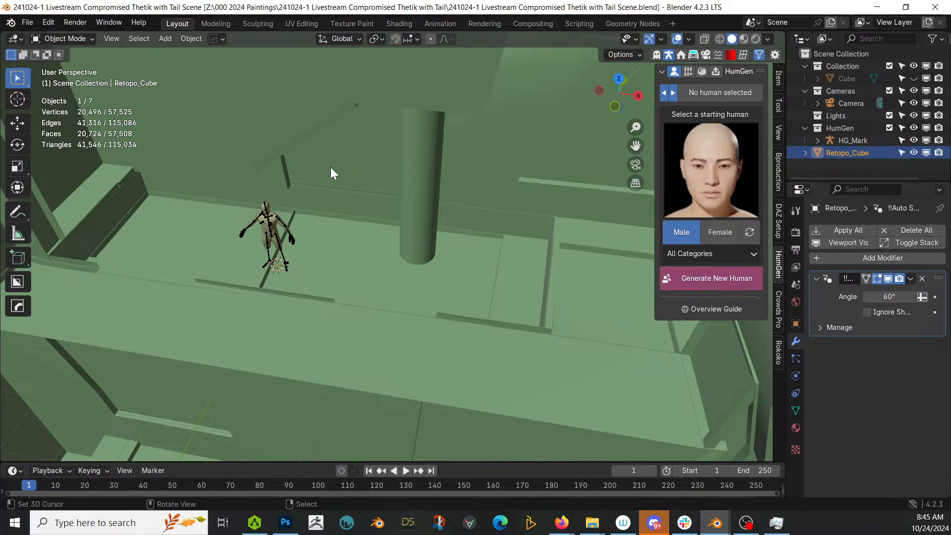
pyautogui.moveTo(335, 157); pyautogui.dragTo(345, 165, button='middle')
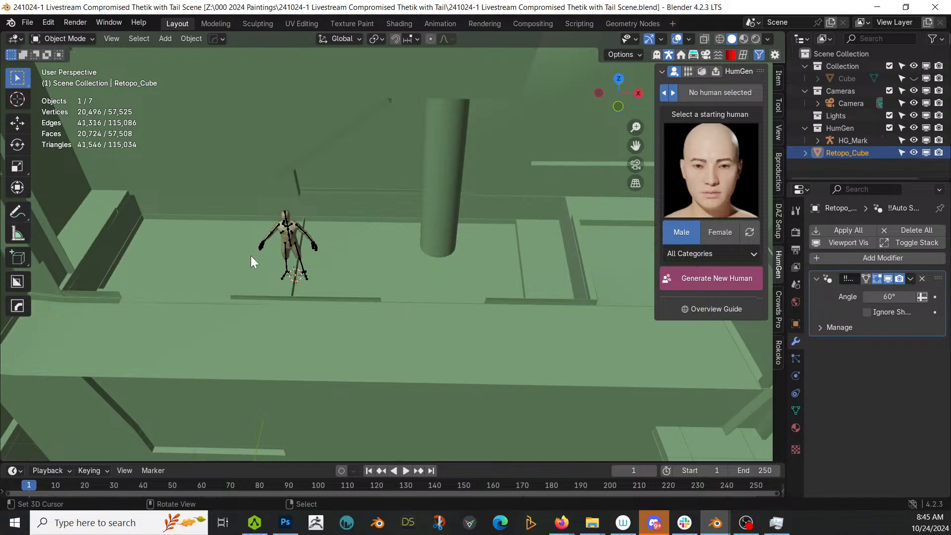
pyautogui.press('Tab')
pyautogui.click(191, 249)
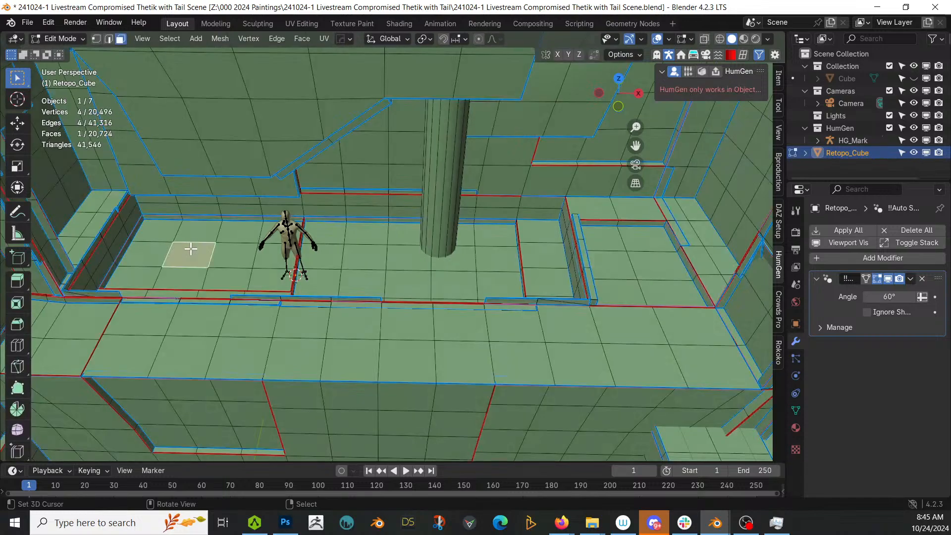
pyautogui.hotkey('shift', 'g')
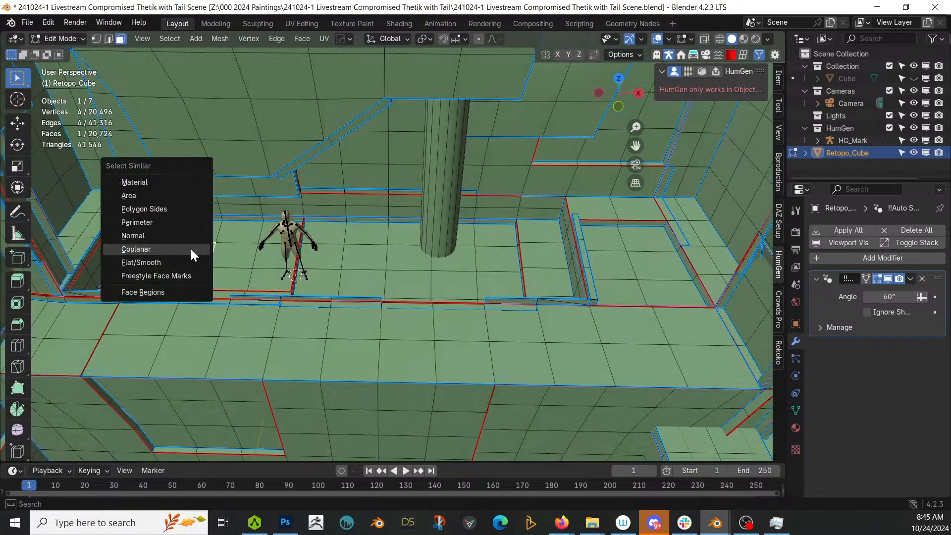
pyautogui.click(191, 249)
pyautogui.scroll(2, 242, 246)
pyautogui.keyDown('shift'); pyautogui.moveTo(242, 242); pyautogui.dragTo(302, 251, button='middle'); pyautogui.keyUp('shift')
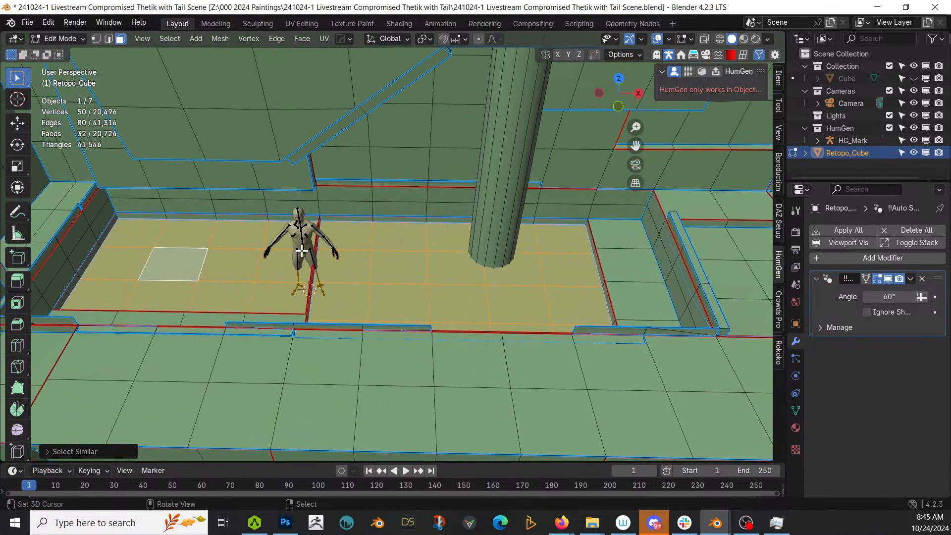
# Fill the edge loop halfway up the recess's inner walls with one face and separate it into its own object.
pyautogui.press('2')
pyautogui.keyDown('alt'); pyautogui.click(220, 200); pyautogui.keyUp('alt')
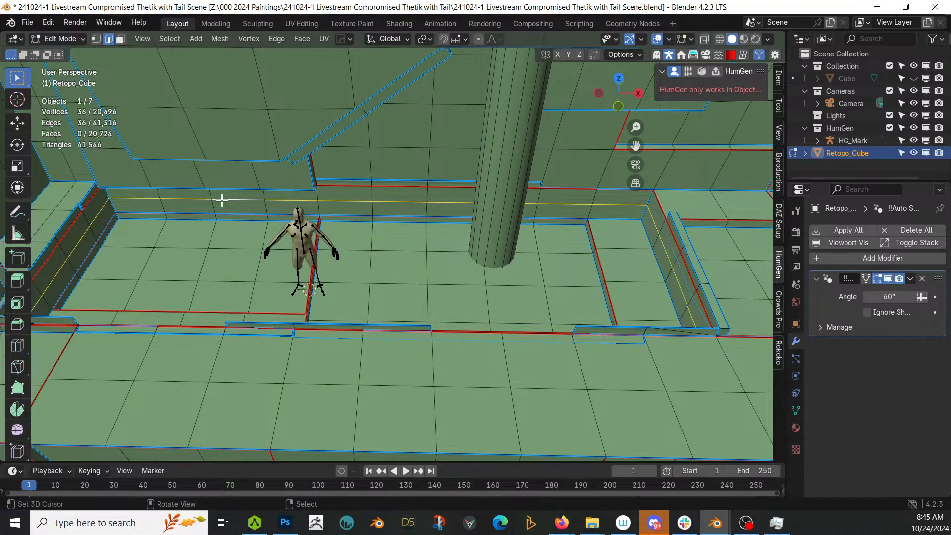
pyautogui.press('f')
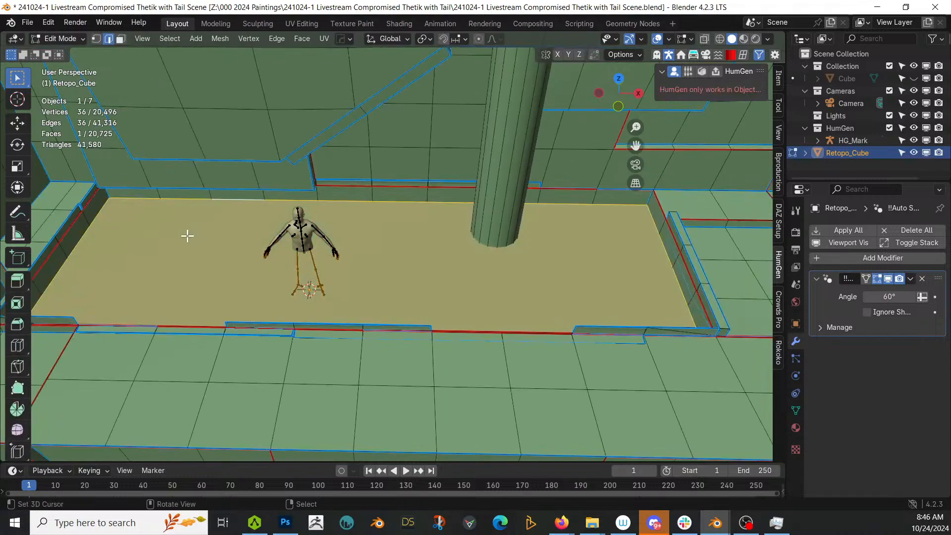
pyautogui.press('3')
pyautogui.press('p')
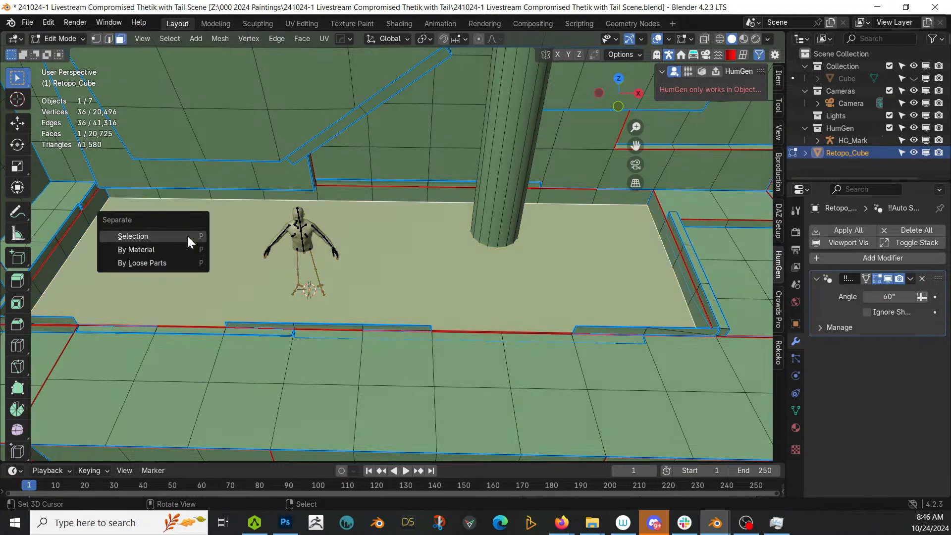
pyautogui.click(188, 236)
pyautogui.press('Tab')
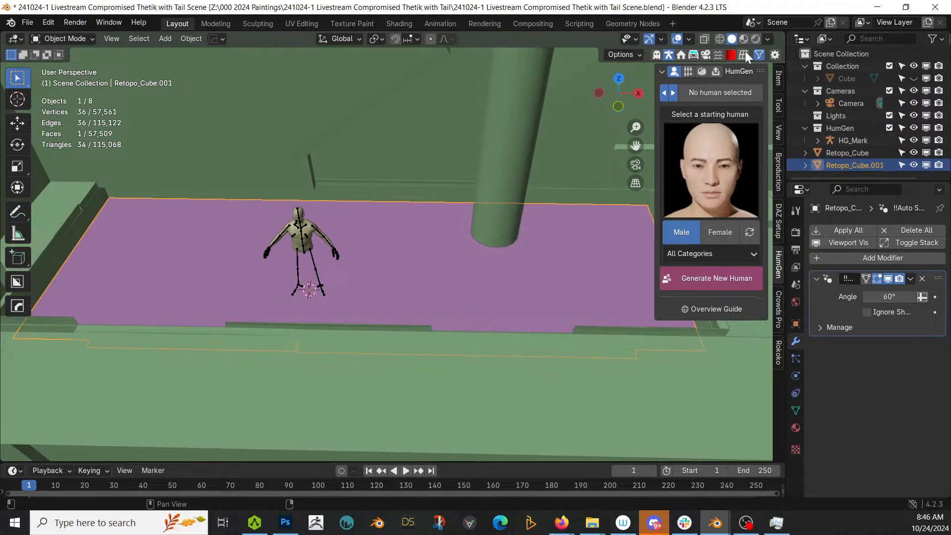
# Spawn the aquatiq Water Fountain material from the water category on the separated plane.
pyautogui.click(696, 54)
pyautogui.click(779, 160)
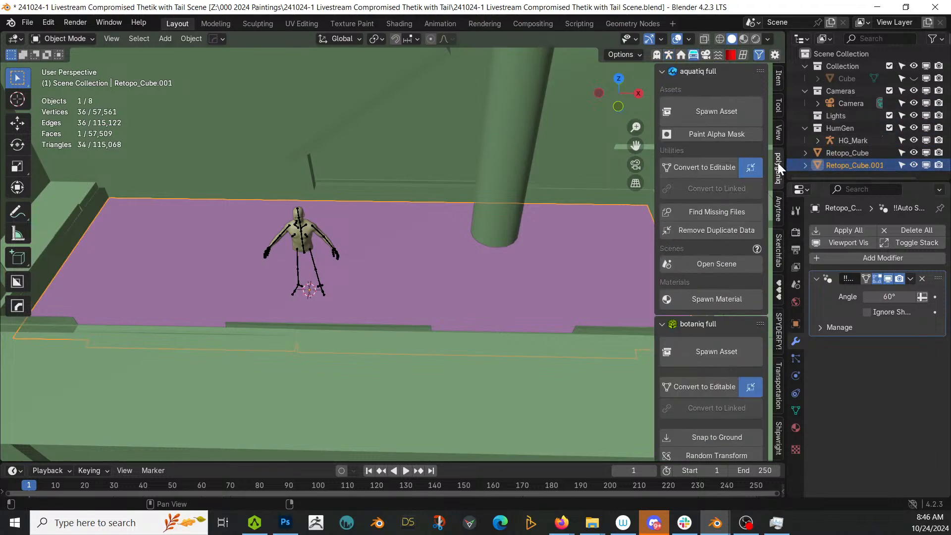
pyautogui.click(708, 297)
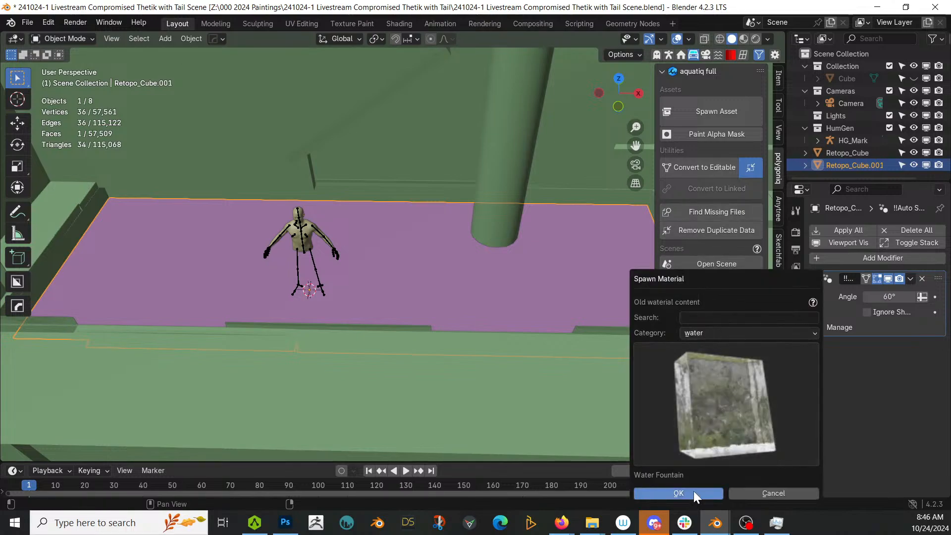
pyautogui.click(694, 492)
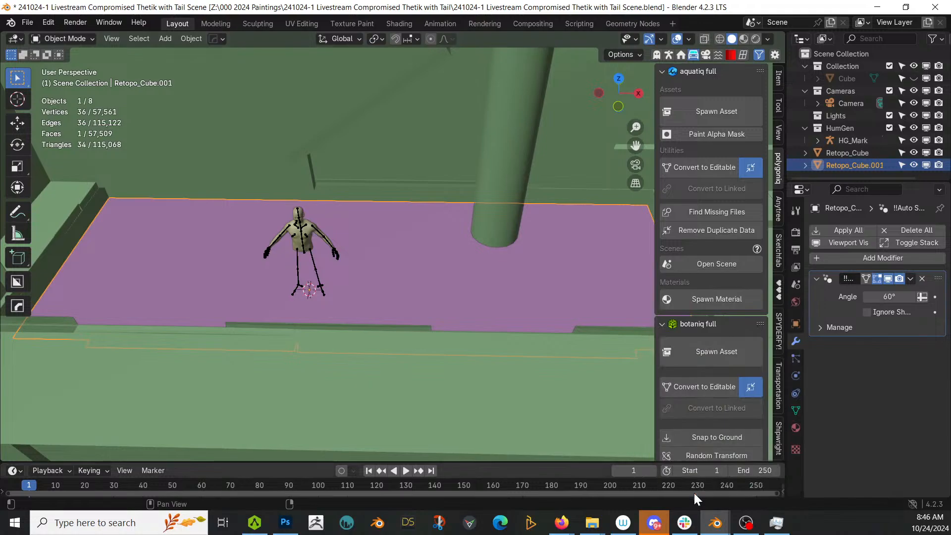
# Isolate the water plane, extrude its face downward into a solid volume and move the bottom face further down along Z.
pyautogui.moveTo(407, 355); pyautogui.dragTo(435, 251, button='middle')
pyautogui.press('KP_Divide')
pyautogui.press('Tab')
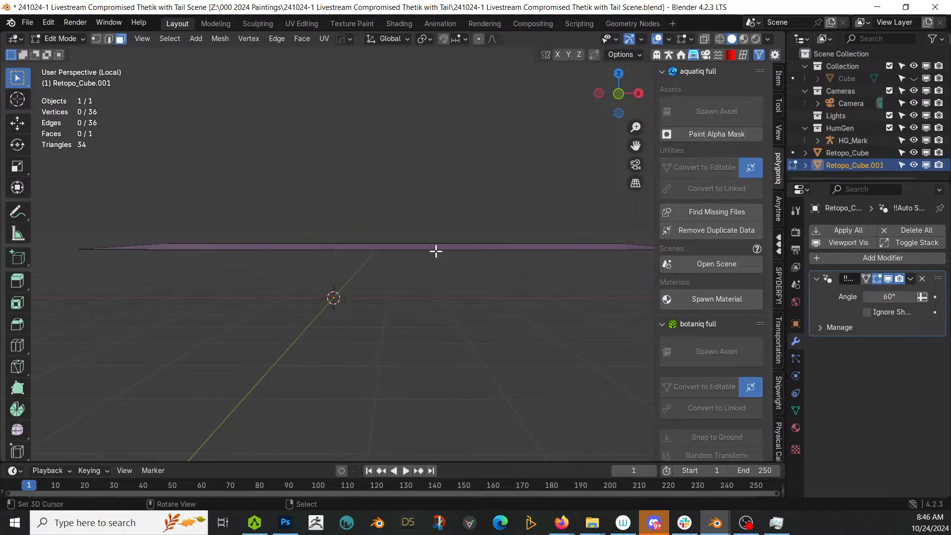
pyautogui.press('e')
pyautogui.click(439, 261)
pyautogui.moveTo(439, 261); pyautogui.dragTo(386, 446, button='middle')
pyautogui.press('KP_Divide')
pyautogui.press('e')
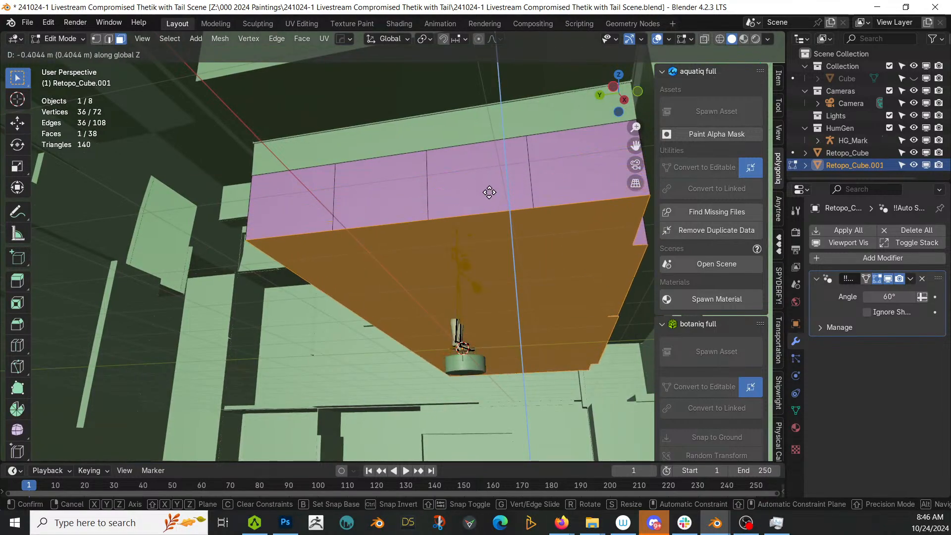
pyautogui.click(494, 185)
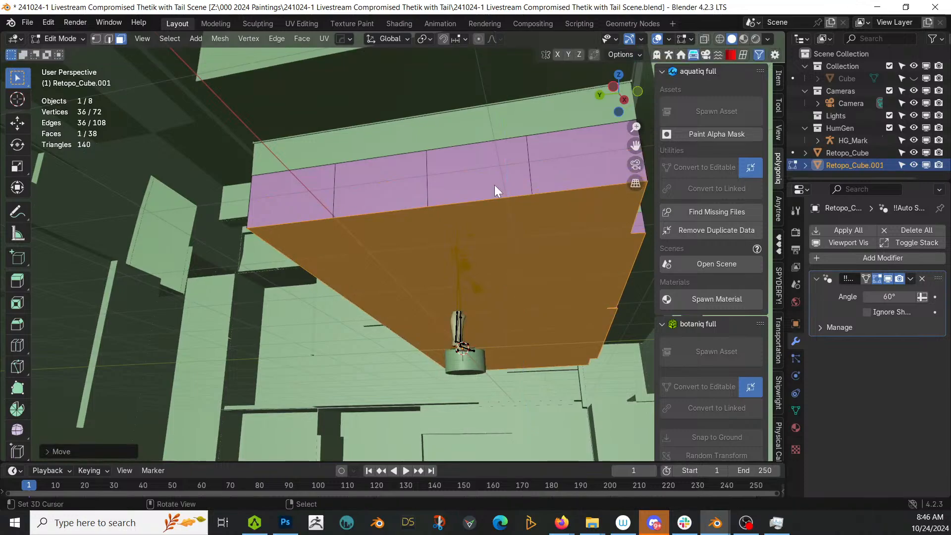
# Switch the viewport to rendered shading and examine the water surface around the human figure and the column.
pyautogui.press('Tab')
pyautogui.moveTo(459, 212); pyautogui.dragTo(336, 313, button='middle')
pyautogui.press('z')
pyautogui.press('r')
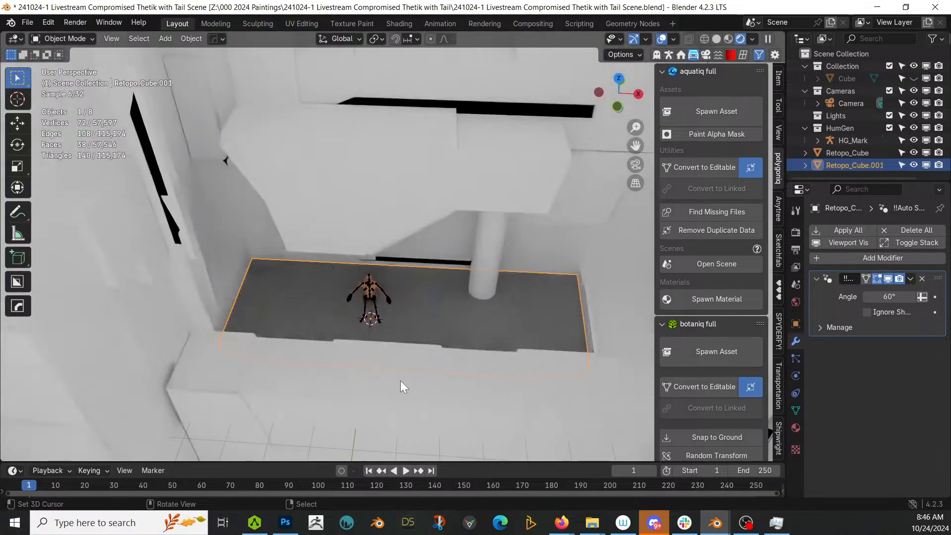
pyautogui.scroll(4, 468, 314)
pyautogui.moveTo(468, 314); pyautogui.dragTo(304, 276, button='middle')
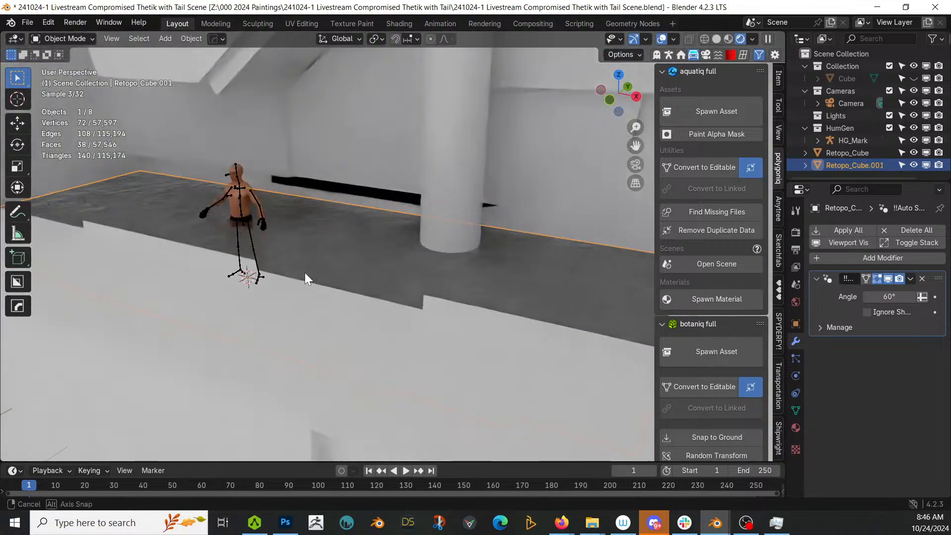
# Append the Random Flow materials and assign rflow_panel_soft_uv to the plated environment mesh in place of its plain material.
pyautogui.hotkey('shift', 'q')
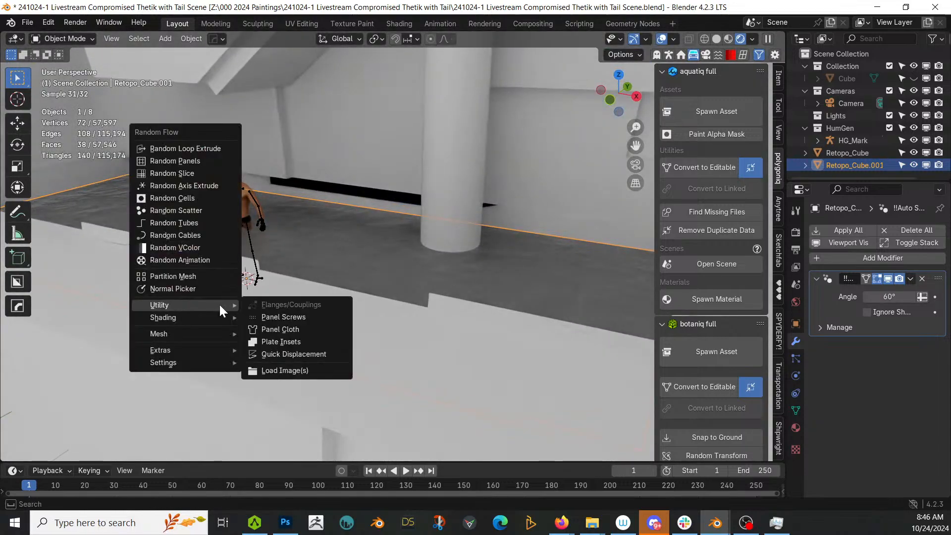
pyautogui.moveTo(184, 317)
pyautogui.click(299, 329)
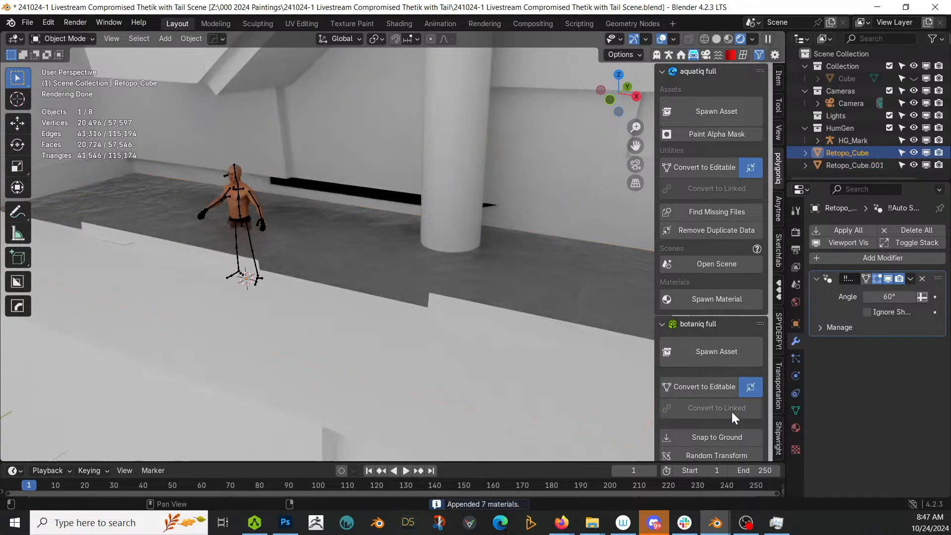
pyautogui.click(796, 427)
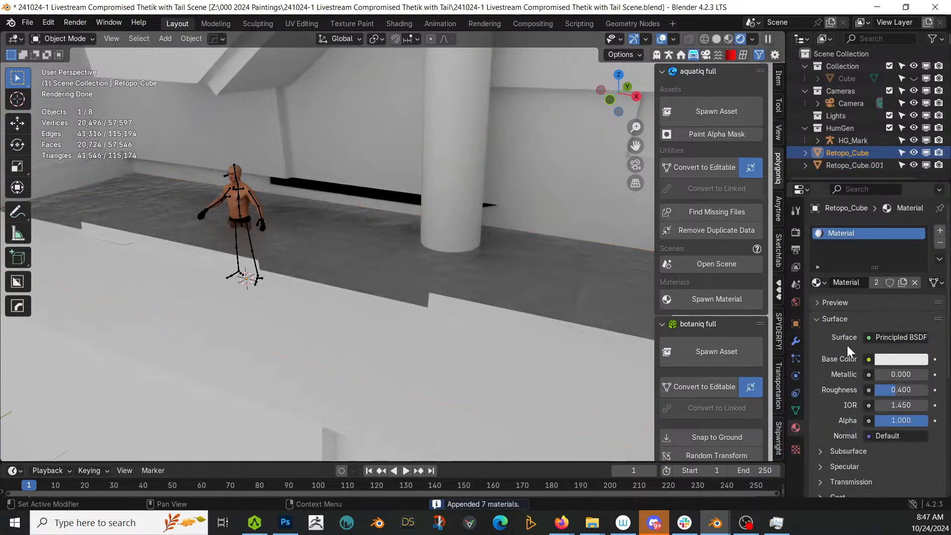
pyautogui.click(819, 282)
pyautogui.write('rflow')
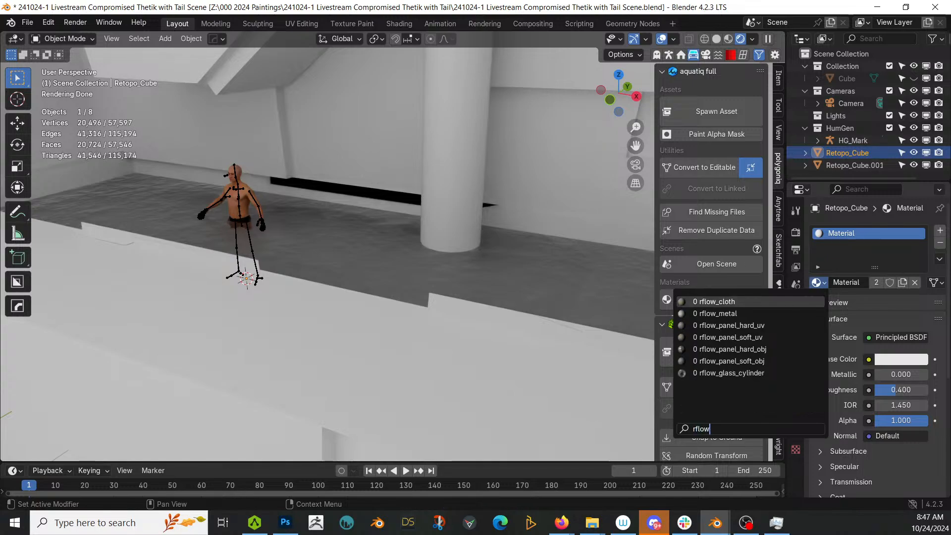
pyautogui.click(770, 338)
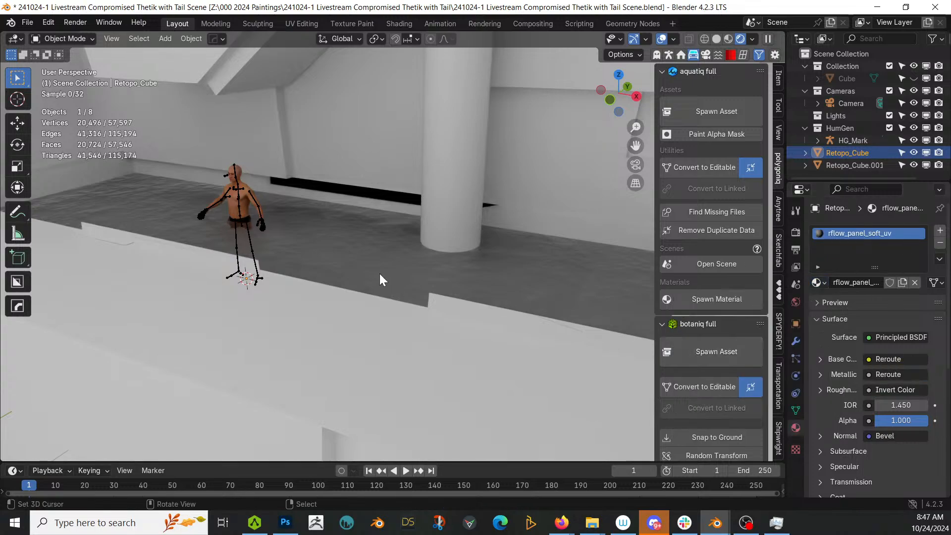
# Unwrap all faces of the plated environment mesh with Smart UV Project at its default settings.
pyautogui.press('Tab')
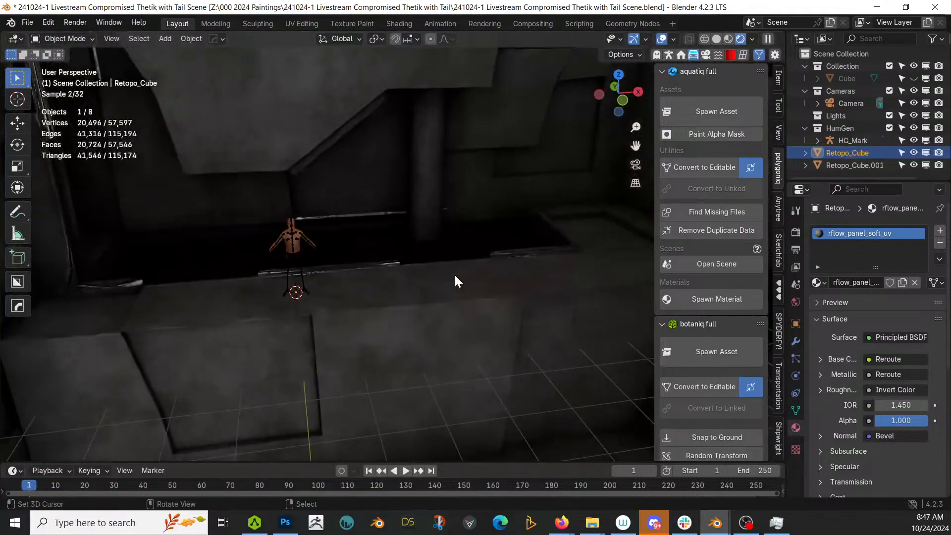
pyautogui.press('a')
pyautogui.press('u')
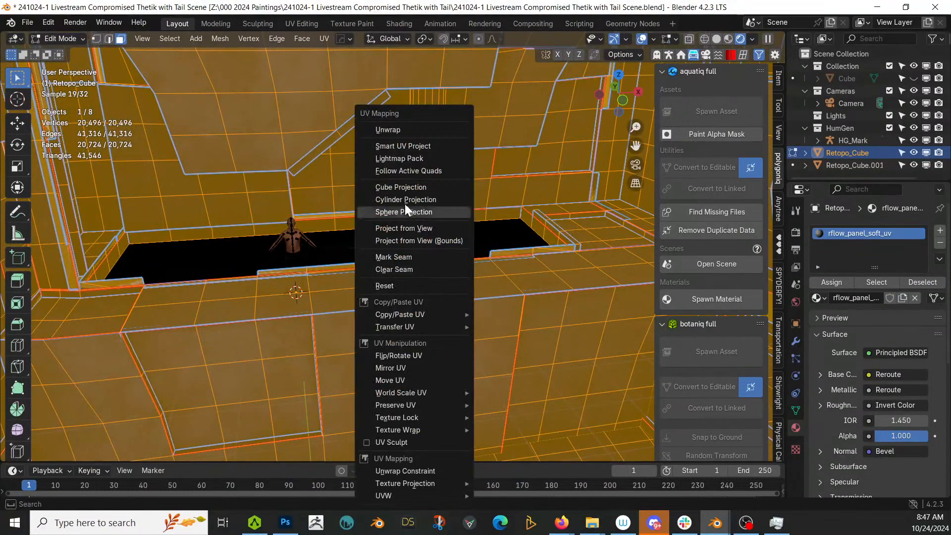
pyautogui.click(430, 145)
pyautogui.click(414, 263)
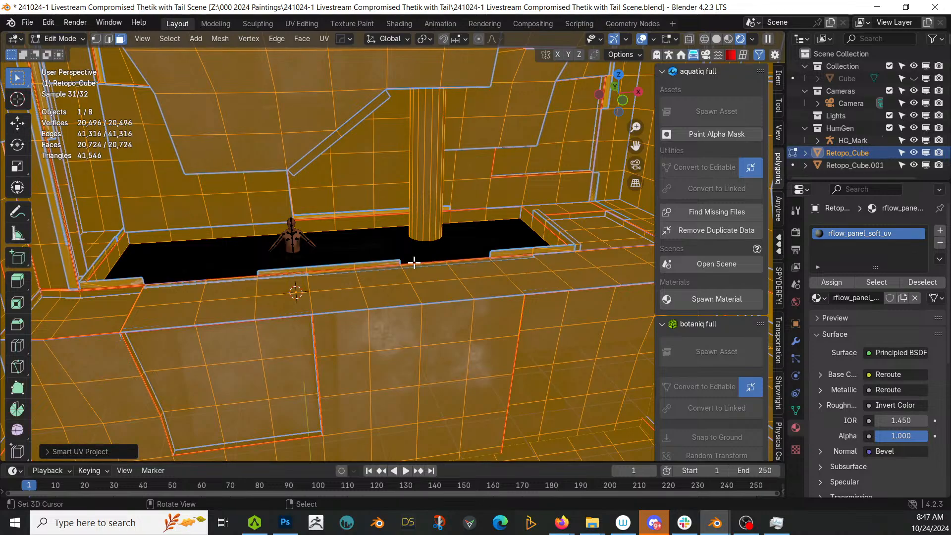
pyautogui.press('Tab')
pyautogui.scroll(-2, 352, 283)
pyautogui.moveTo(352, 283); pyautogui.dragTo(299, 254, button='middle')
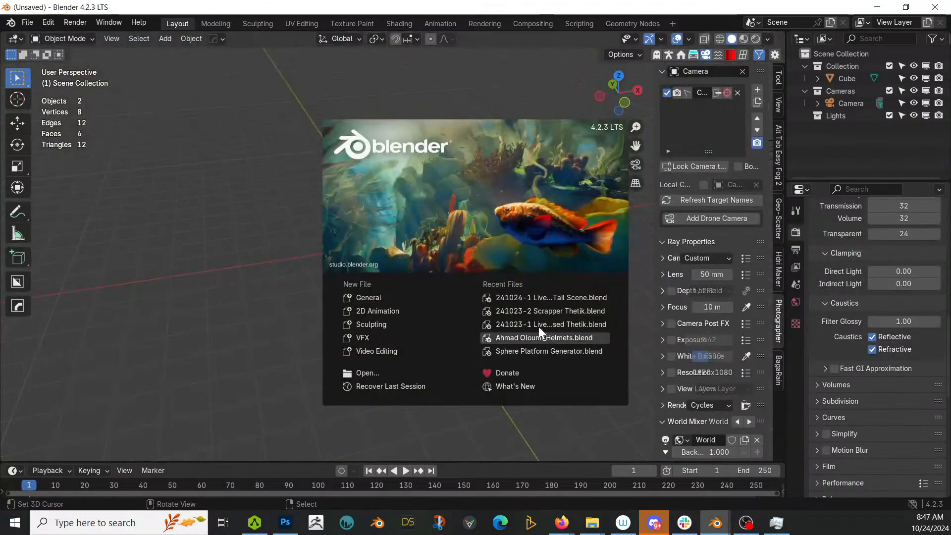
# In the new Blender instance, recover the auto-save 241024-1 Livestream Compromised Thetik with Tail Scene_36892_autosave.blend.
pyautogui.click(32, 19)
pyautogui.click(27, 22)
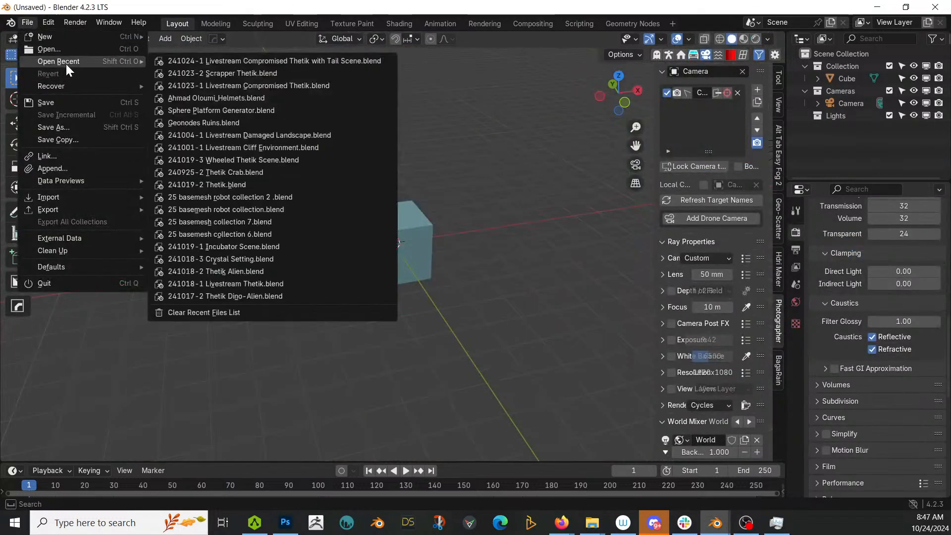
pyautogui.moveTo(60, 85)
pyautogui.click(187, 99)
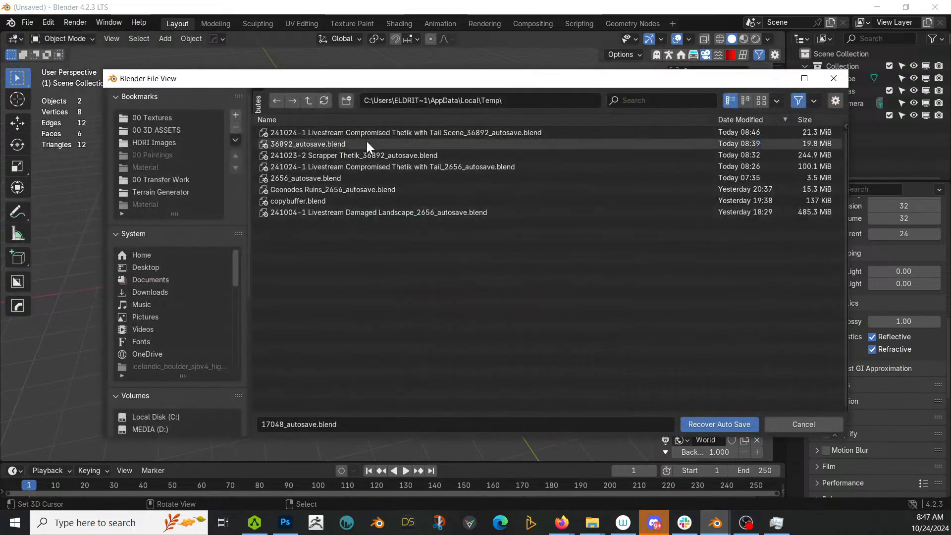
pyautogui.click(406, 134)
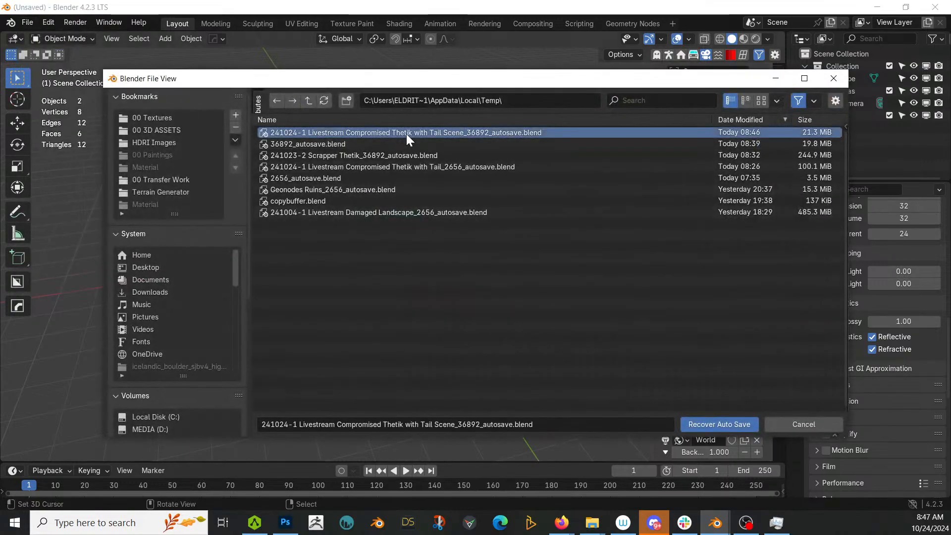
pyautogui.click(732, 426)
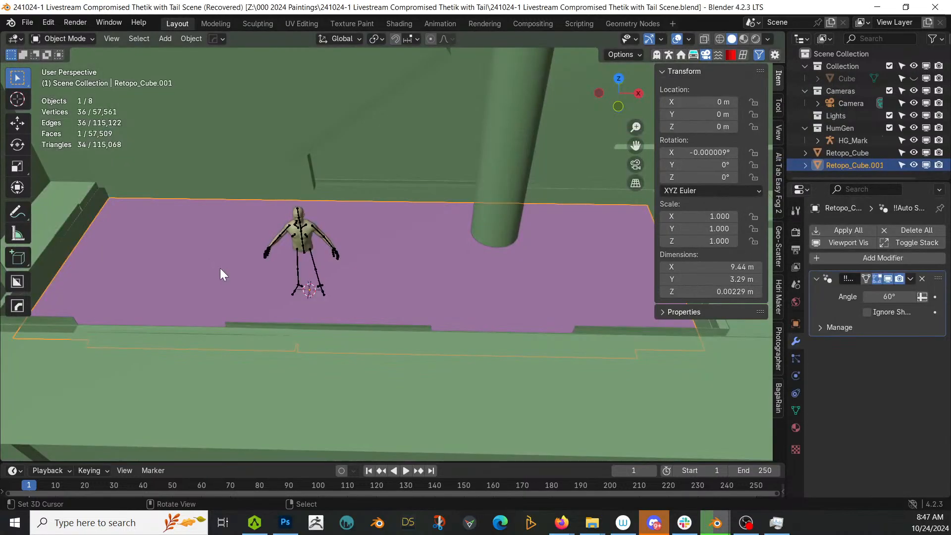
pyautogui.scroll(-5, 300, 227)
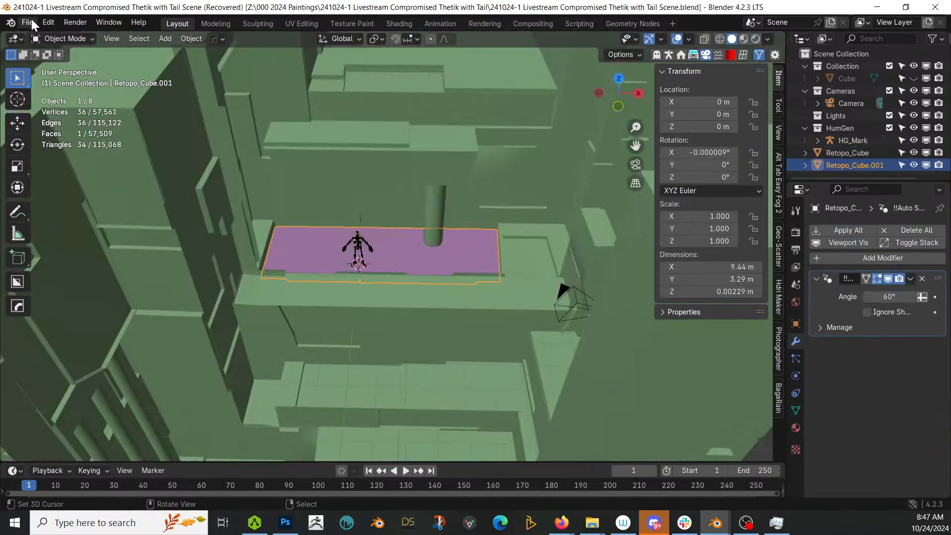
# Recover the tailed creature from the auto-save 241024-1 Livestream Compromised Thetik with Tail_2656_autosave.blend.
pyautogui.click(31, 19)
pyautogui.moveTo(57, 84)
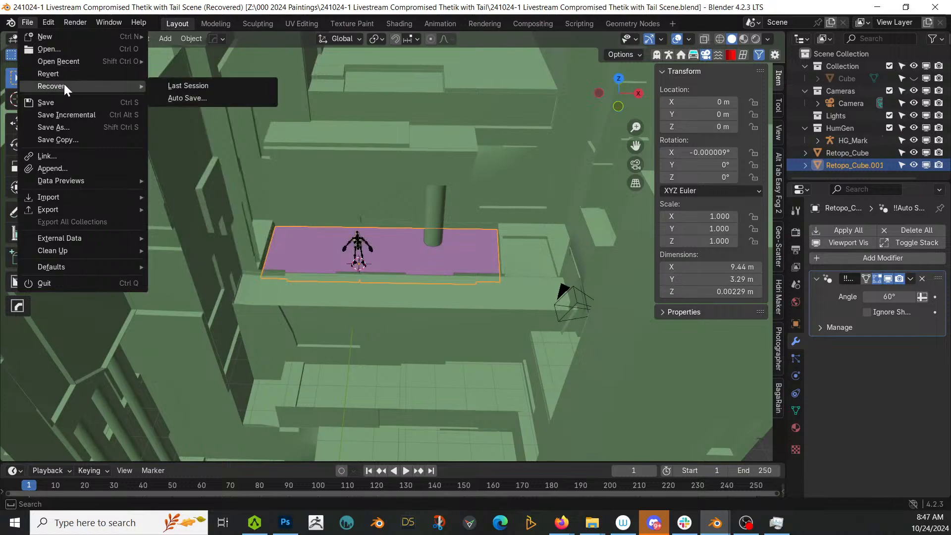
pyautogui.click(220, 97)
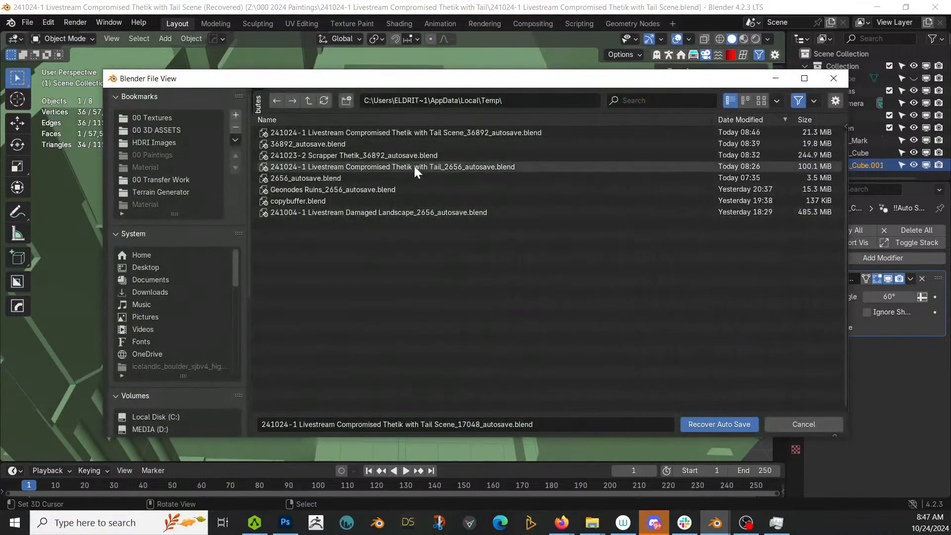
pyautogui.click(432, 168)
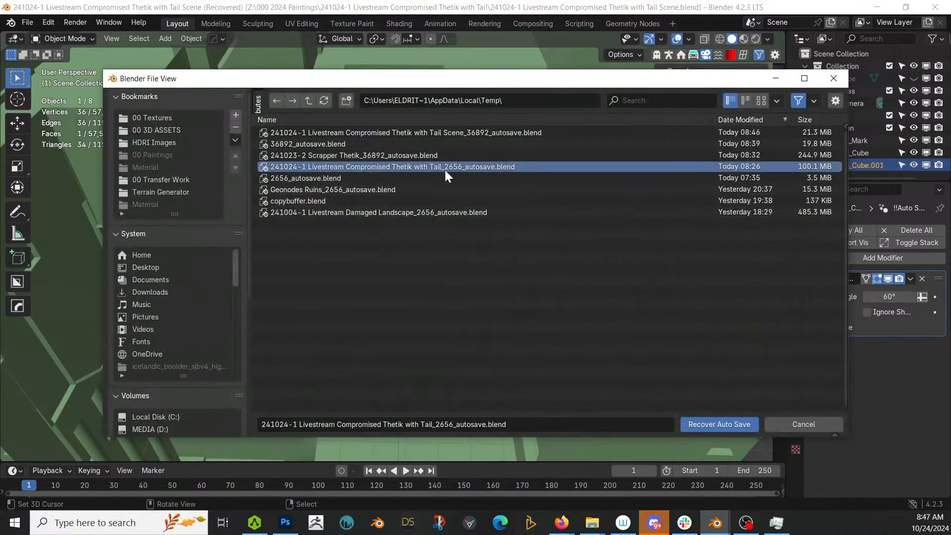
pyautogui.click(718, 423)
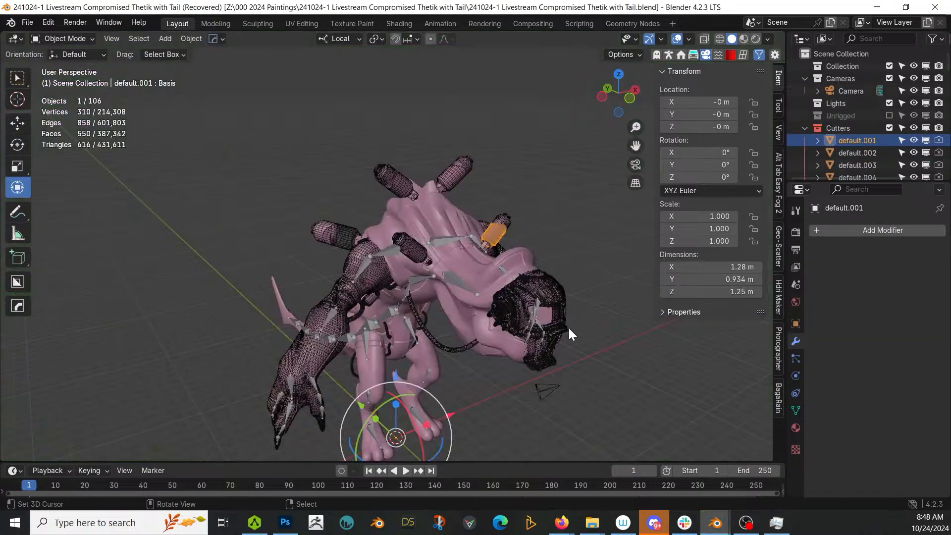
# Select the creature's body mesh, expand its first Boolean modifier for review and delete all of the mesh's shape keys.
pyautogui.moveTo(568, 326); pyautogui.dragTo(502, 320, button='middle')
pyautogui.scroll(6, 502, 320)
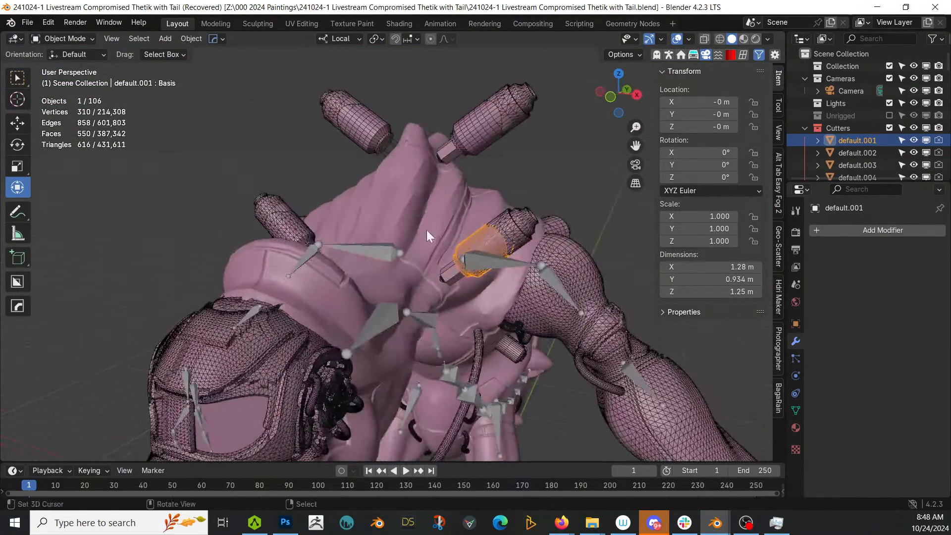
pyautogui.click(418, 207)
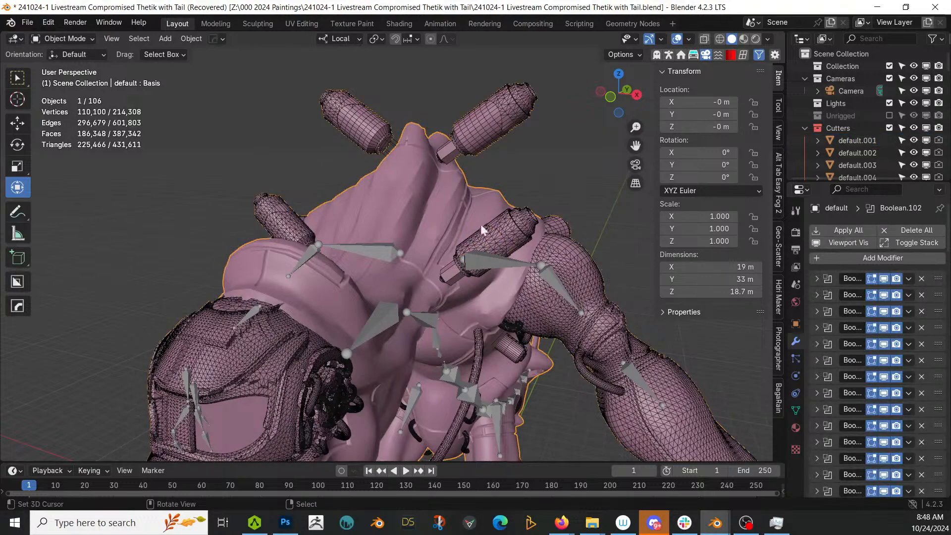
pyautogui.click(817, 278)
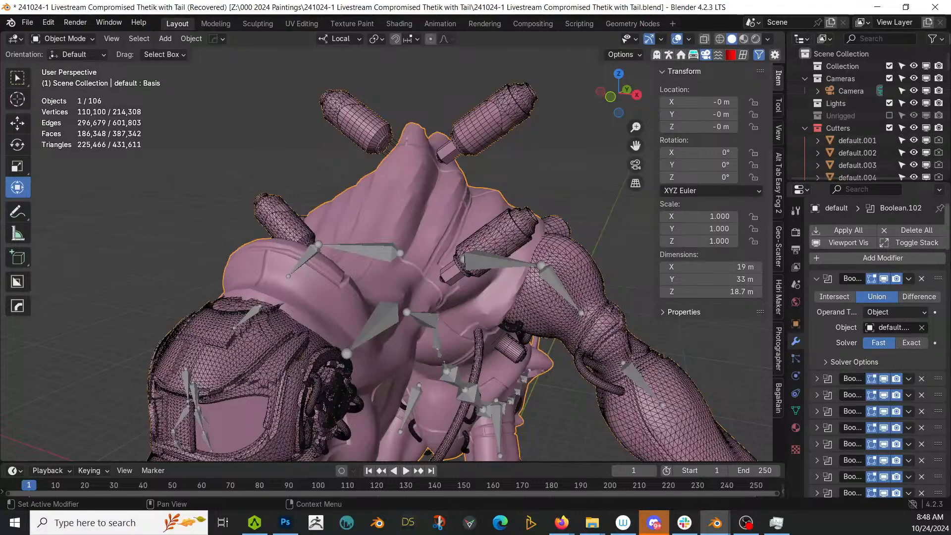
pyautogui.moveTo(555, 267); pyautogui.dragTo(596, 272, button='middle')
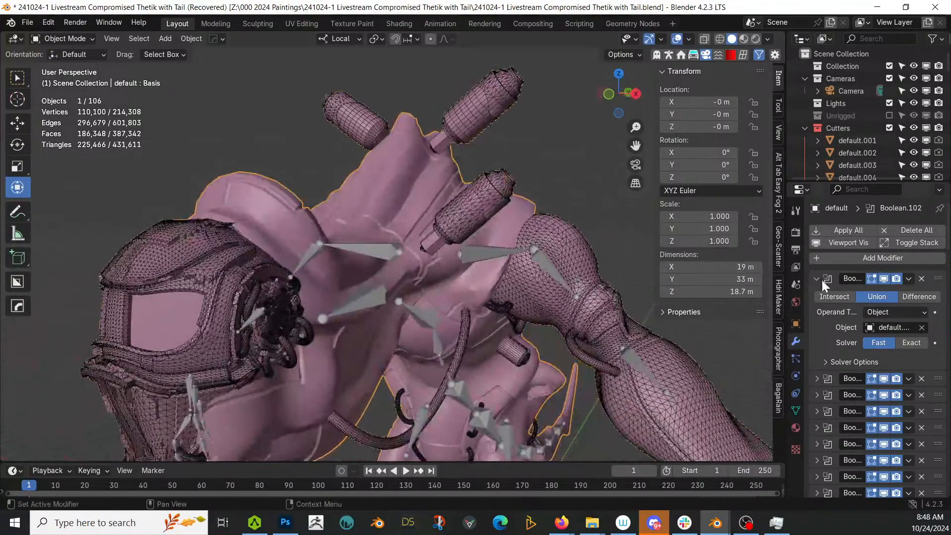
pyautogui.click(795, 410)
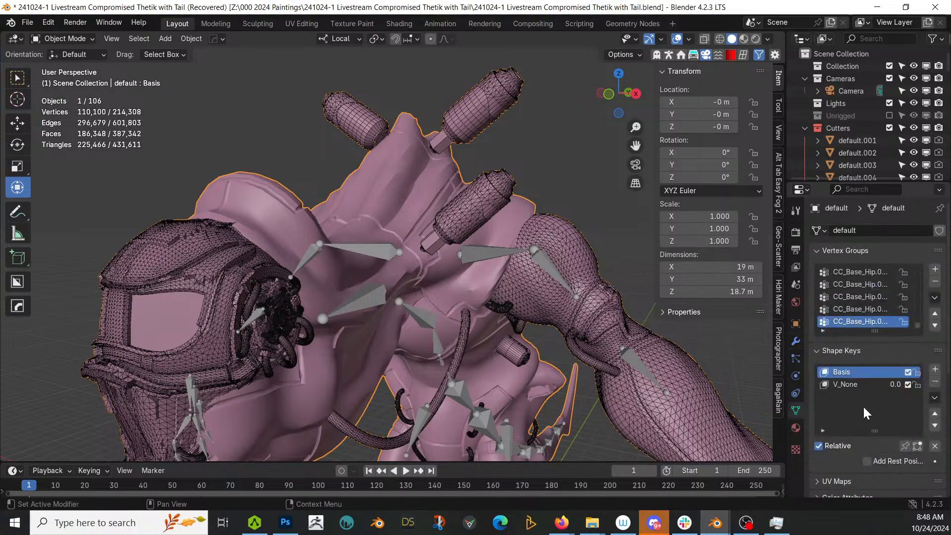
pyautogui.click(934, 397)
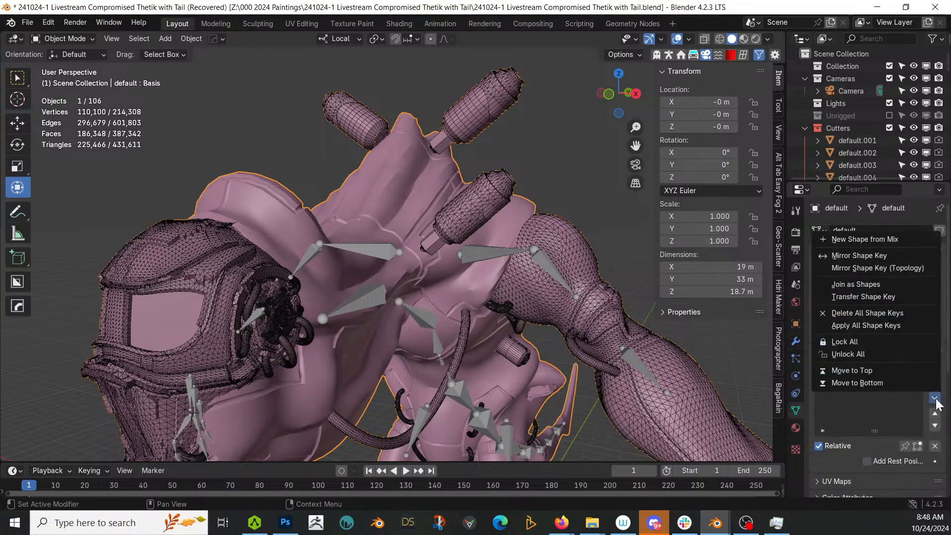
pyautogui.click(894, 314)
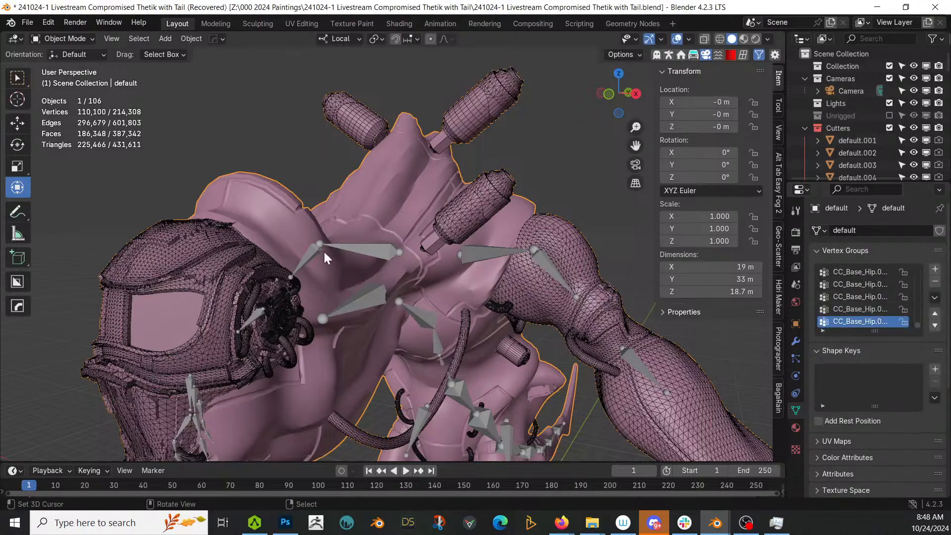
# Select the creature's main body mesh rather than the separate back parts and show its modifier stack.
pyautogui.moveTo(408, 287); pyautogui.dragTo(409, 263, button='middle')
pyautogui.click(328, 183)
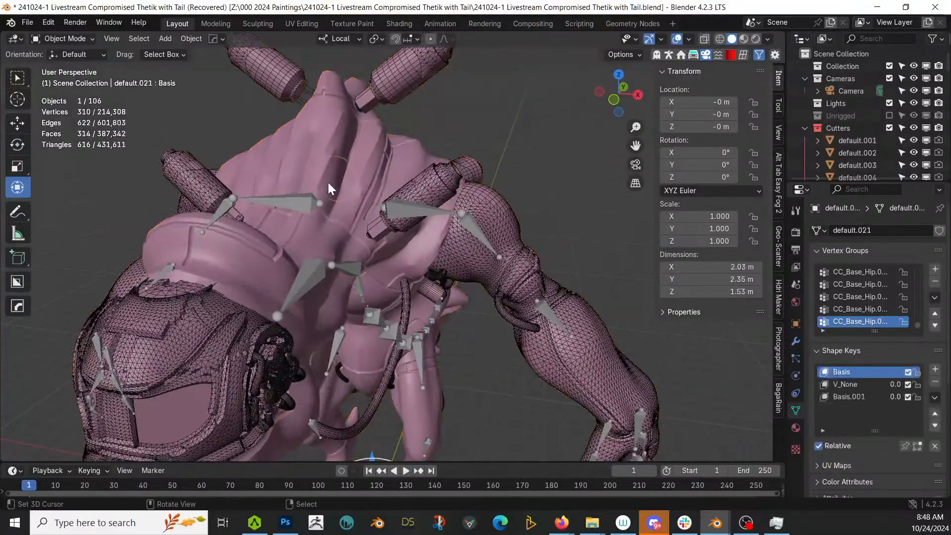
pyautogui.click(334, 152)
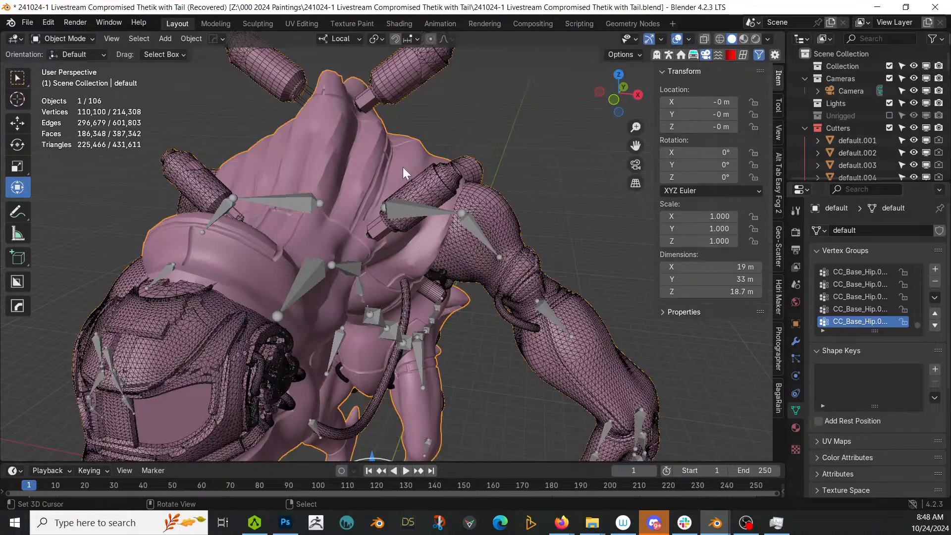
pyautogui.click(342, 167)
pyautogui.moveTo(361, 187)
pyautogui.mouseDown(button='middle')
pyautogui.moveTo(509, 206)
pyautogui.moveTo(360, 197)
pyautogui.mouseUp(button='middle')
pyautogui.click(313, 129)
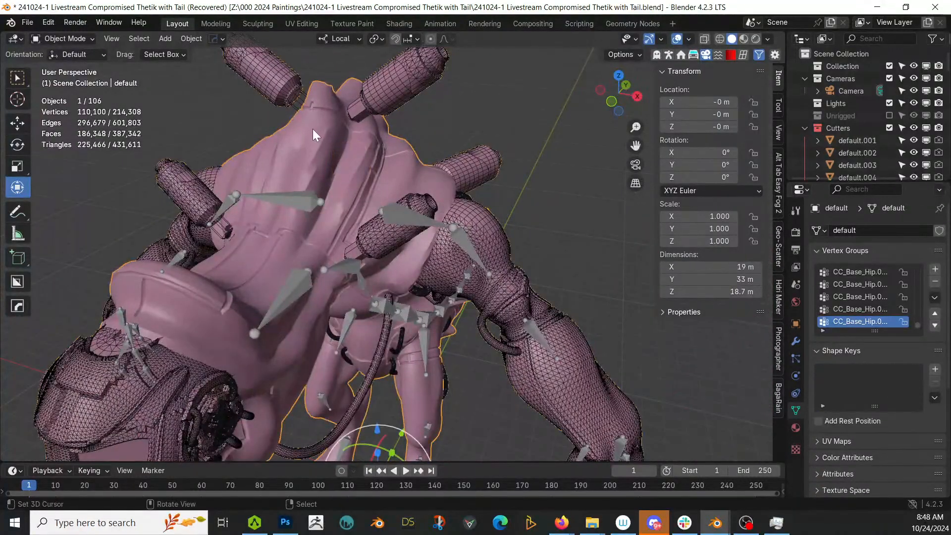
pyautogui.click(795, 340)
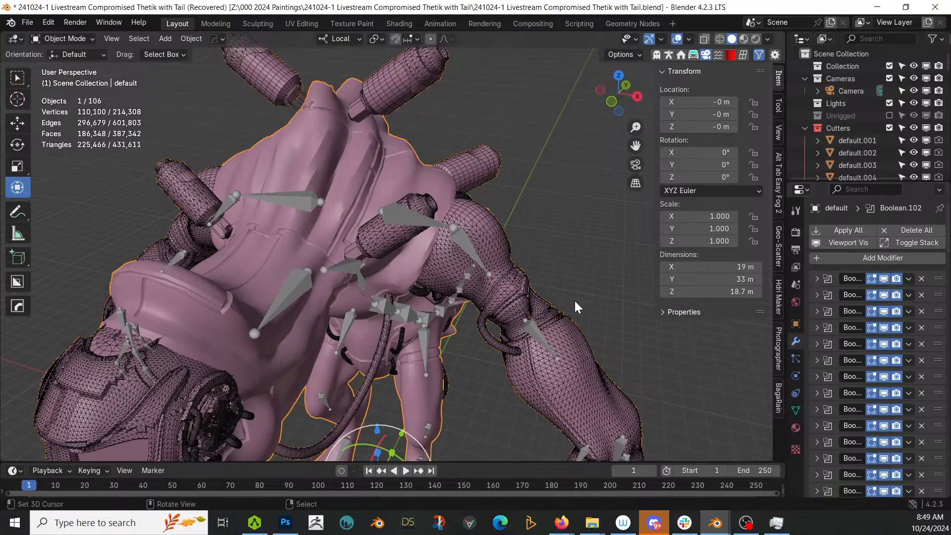
# Select the canister part on the creature's upper back and locate its entry in the outliner.
pyautogui.moveTo(583, 304); pyautogui.dragTo(562, 260, button='middle')
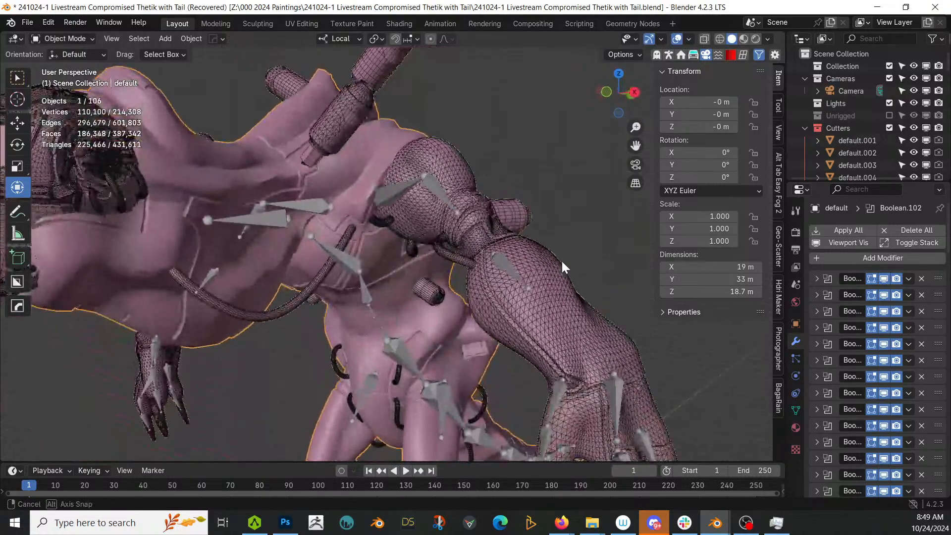
pyautogui.moveTo(626, 266); pyautogui.dragTo(662, 310, button='middle')
pyautogui.click(277, 69)
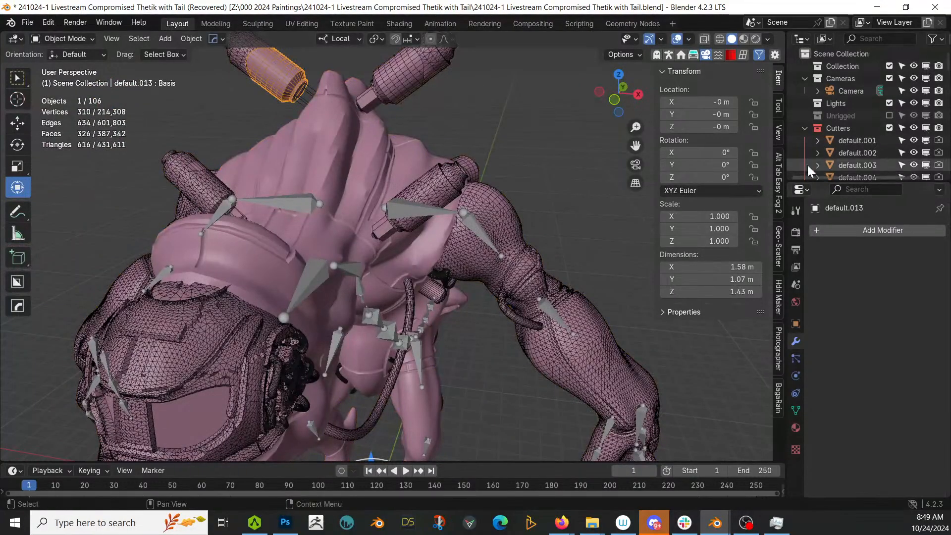
pyautogui.press('KP_Decimal')
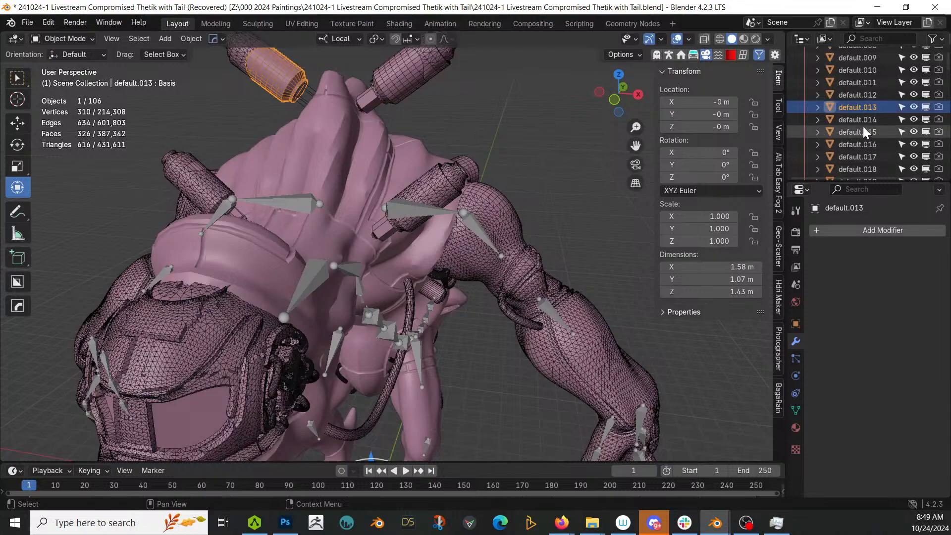
pyautogui.moveTo(370, 113); pyautogui.dragTo(400, 137, button='middle')
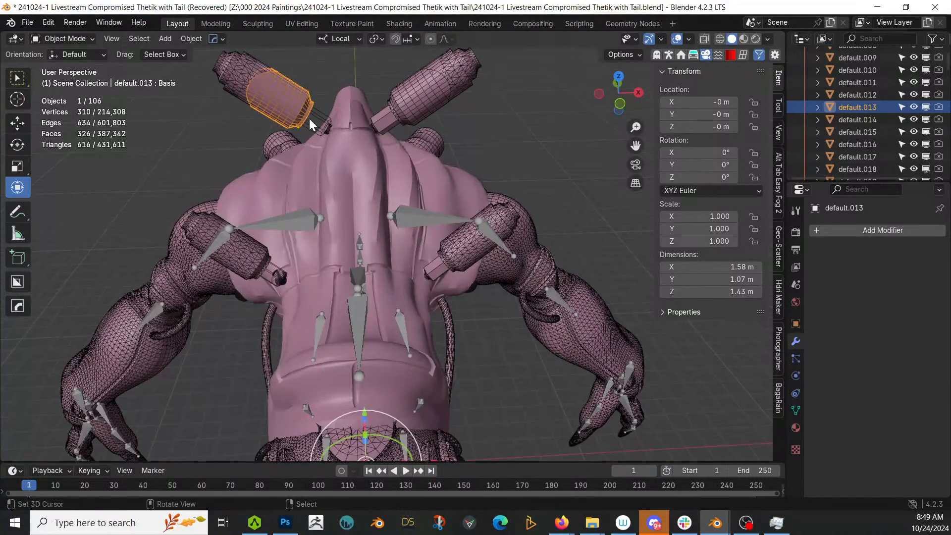
pyautogui.moveTo(309, 118); pyautogui.dragTo(393, 140, button='middle')
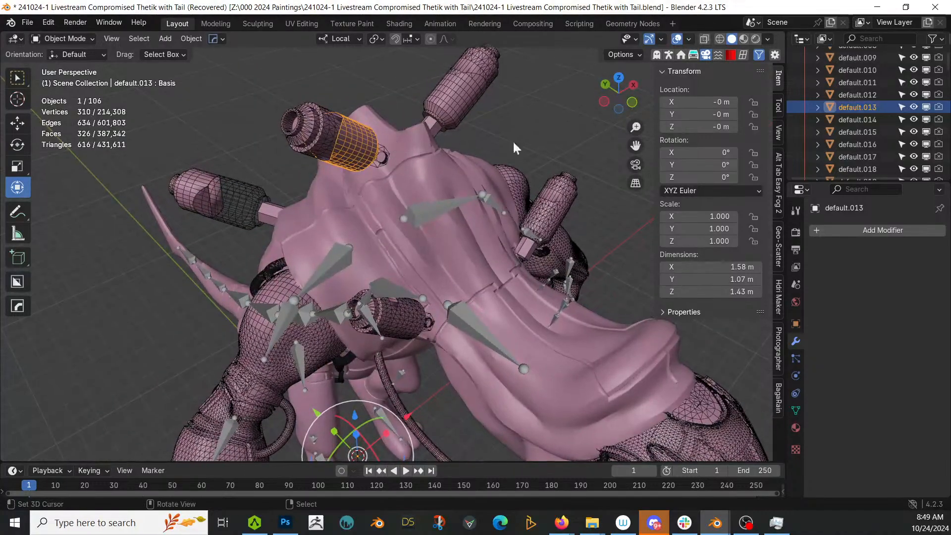
# On the body mesh, find the Union modifier that references default.013, try its Exact solver and remove that modifier.
pyautogui.click(465, 221)
pyautogui.moveTo(786, 297); pyautogui.dragTo(631, 294)
pyautogui.scroll(-2, 792, 410)
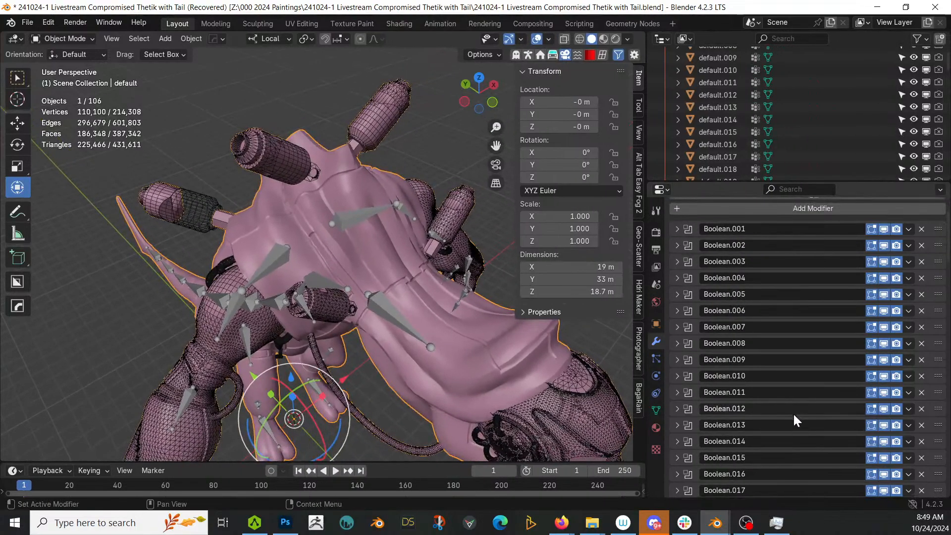
pyautogui.click(676, 424)
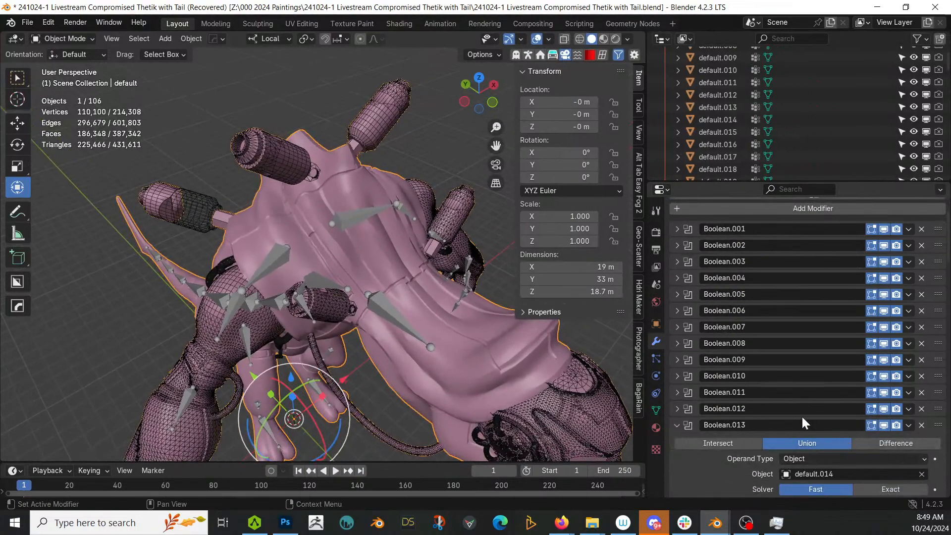
pyautogui.scroll(-3, 801, 416)
pyautogui.click(676, 334)
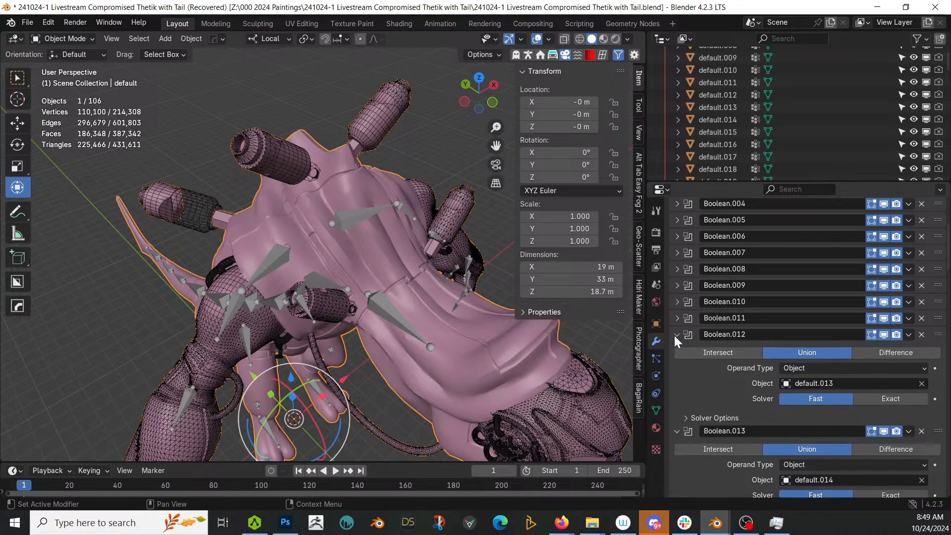
pyautogui.click(896, 399)
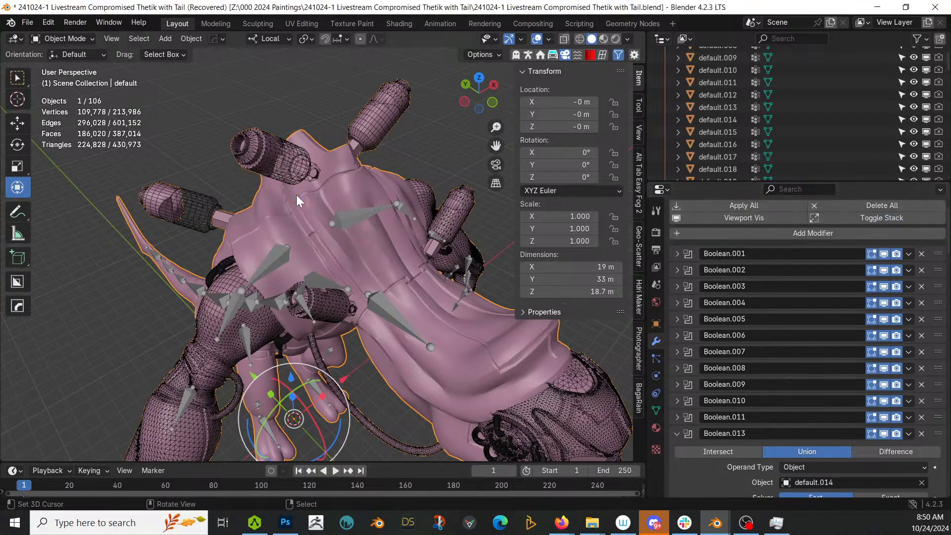
# Exclude the Cutters collection from the view layer, check the creature's body from several angles and save the file.
pyautogui.moveTo(297, 195); pyautogui.dragTo(223, 153, button='middle')
pyautogui.scroll(2, 815, 213)
pyautogui.scroll(4, 812, 102)
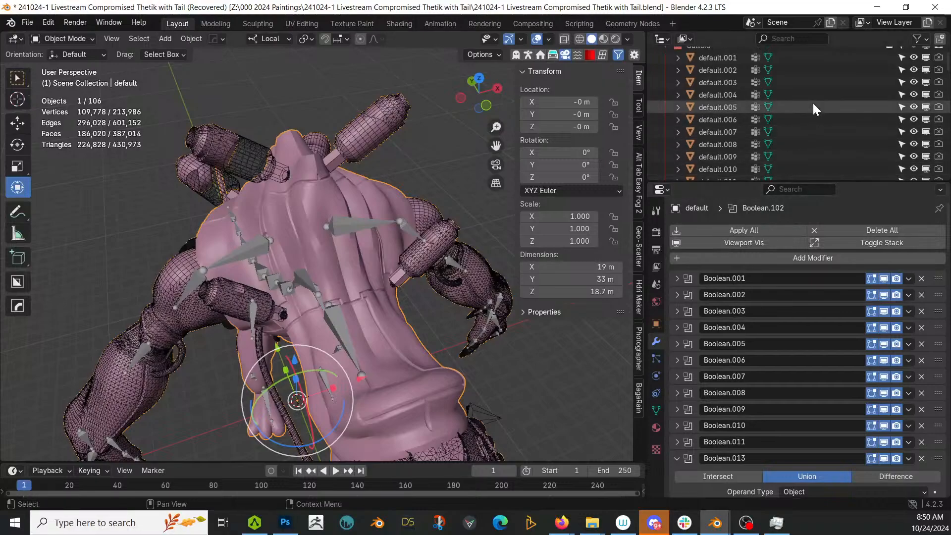
pyautogui.scroll(3, 812, 102)
pyautogui.click(889, 119)
pyautogui.moveTo(515, 132); pyautogui.dragTo(478, 76, button='middle')
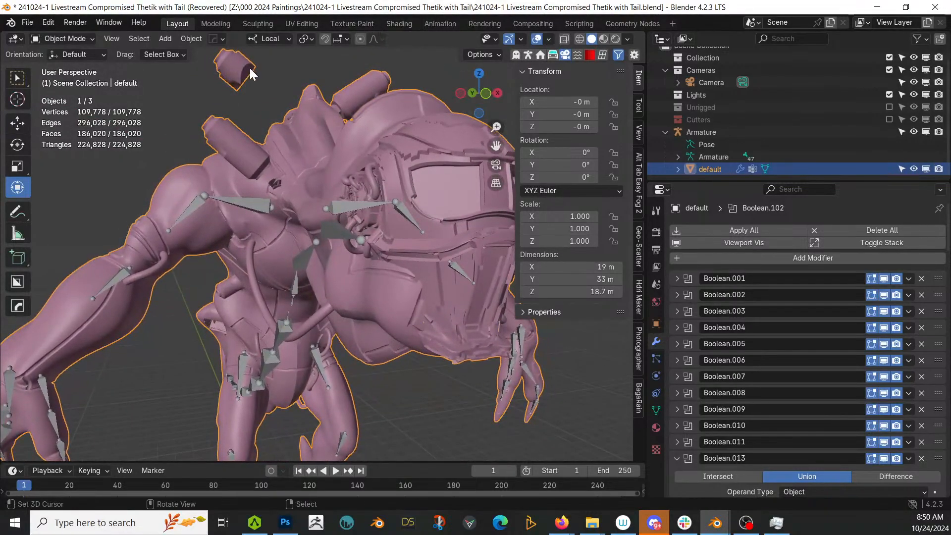
pyautogui.scroll(-3, 360, 138)
pyautogui.moveTo(365, 185); pyautogui.dragTo(327, 206, button='middle')
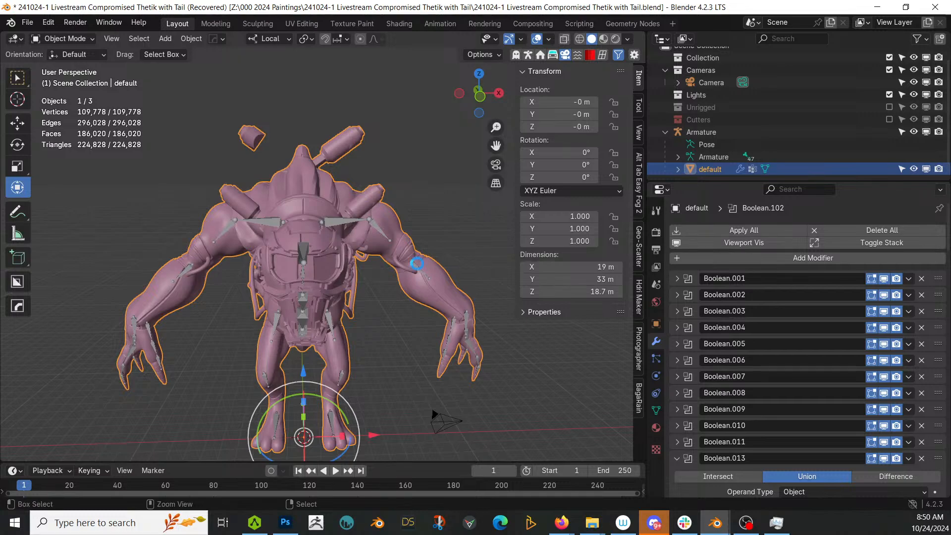
pyautogui.hotkey('ctrl', 's')
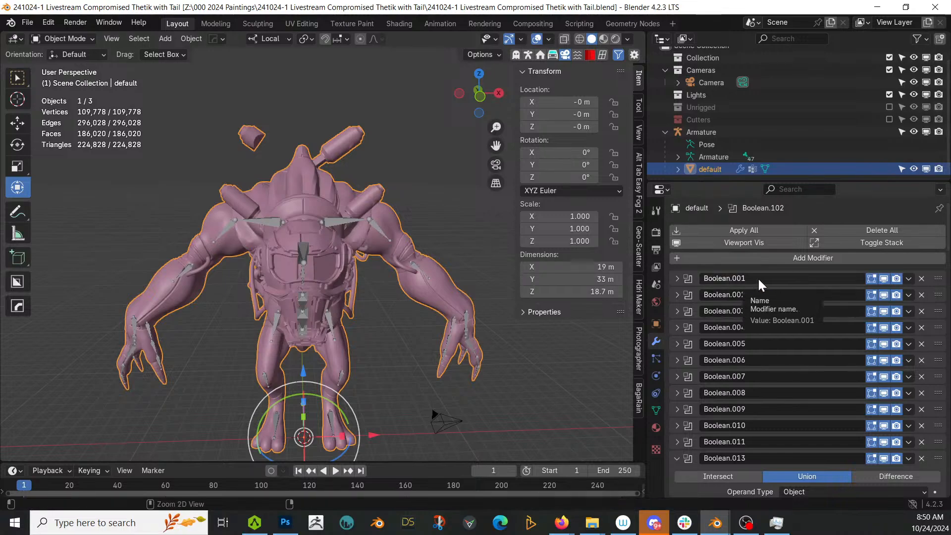
# Apply the body mesh's Boolean.001 modifier, save the file and bring up the object conversion options.
pyautogui.hotkey('ctrl', 'a')
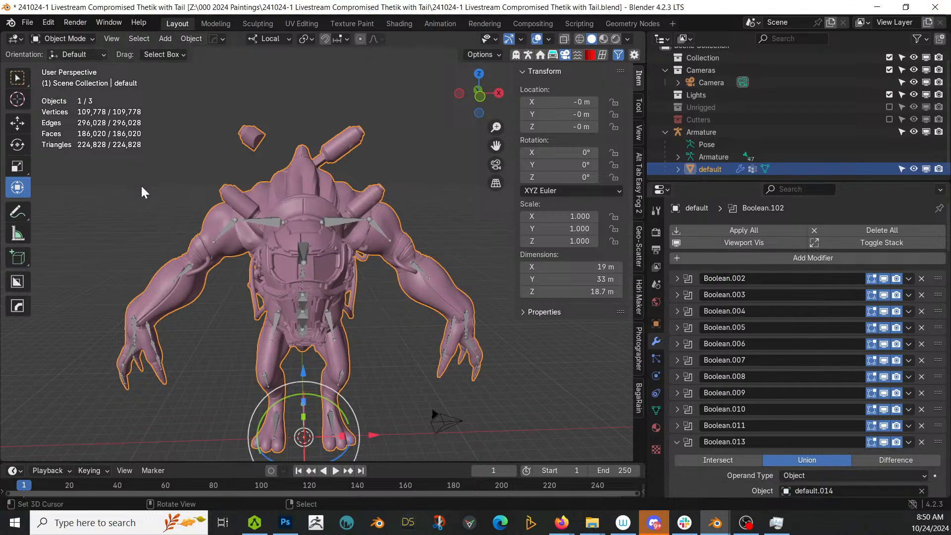
pyautogui.hotkey('ctrl', 's')
pyautogui.click(194, 39)
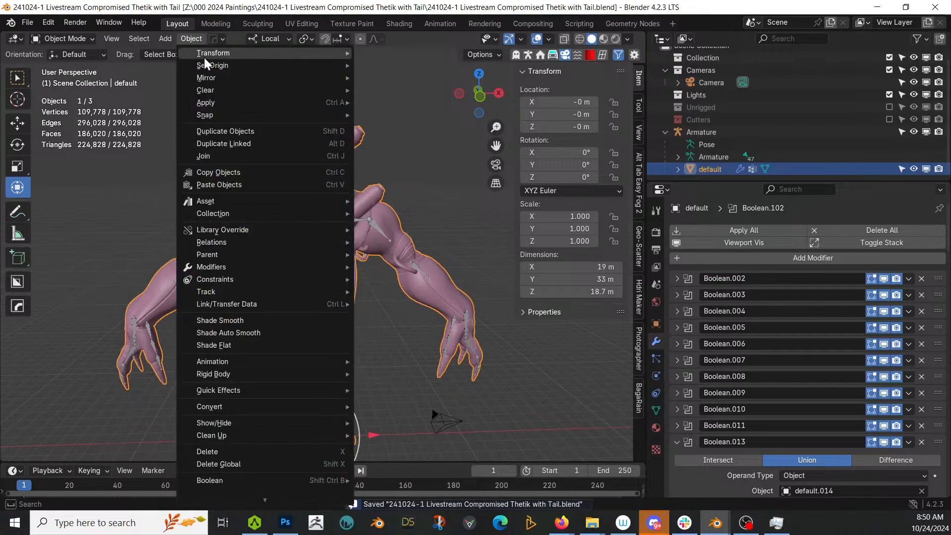
pyautogui.moveTo(245, 406)
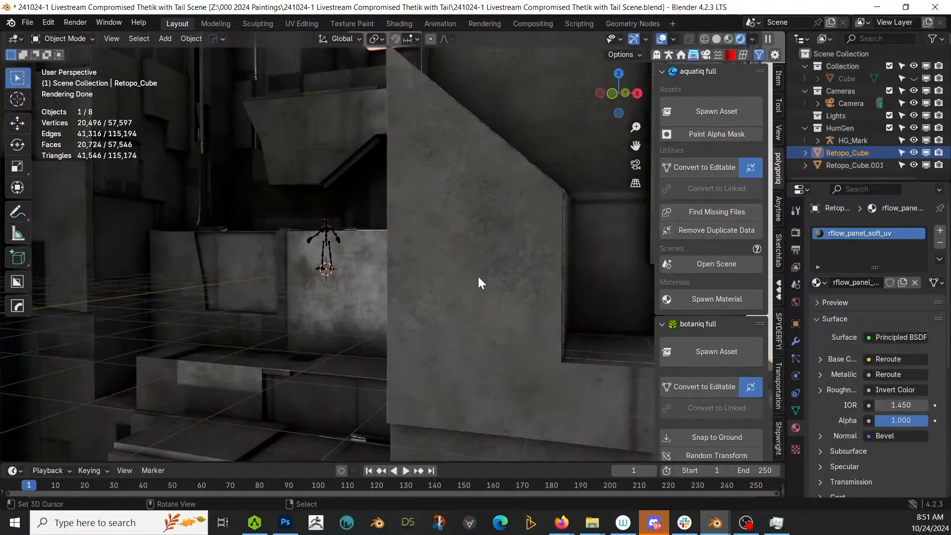
# Switch to the environment scene's Blender window and display its viewport in solid shading.
pyautogui.moveTo(477, 276); pyautogui.dragTo(519, 330, button='middle')
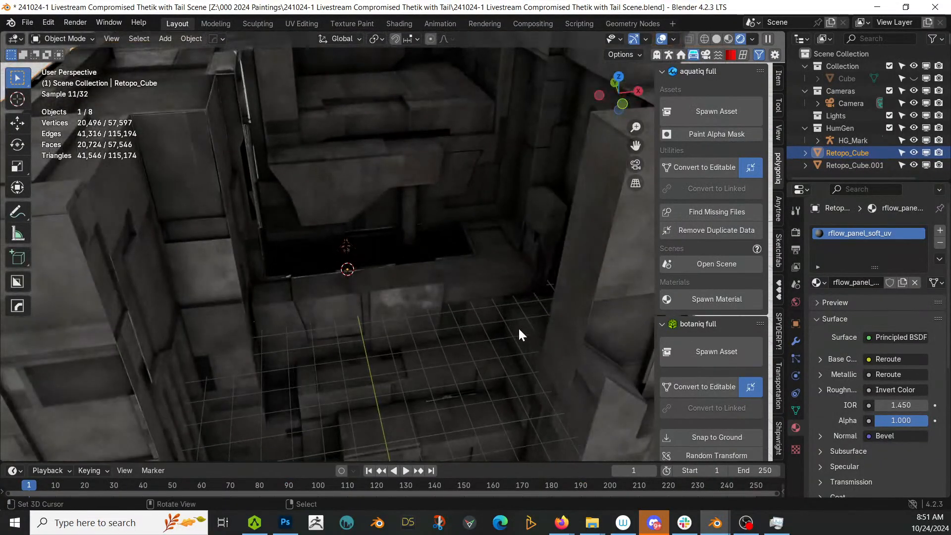
pyautogui.press('z')
pyautogui.press('z')
pyautogui.press('6')
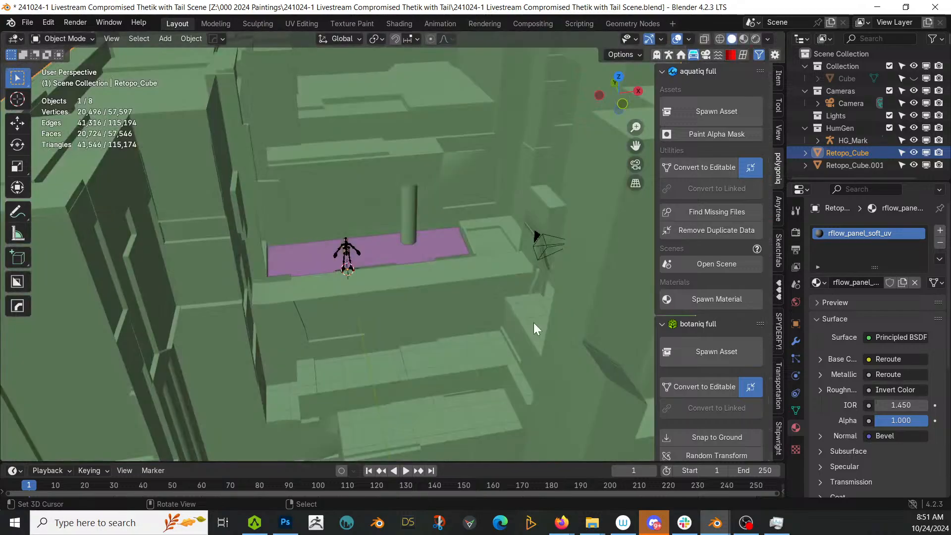
pyautogui.moveTo(507, 319); pyautogui.dragTo(276, 272, button='middle')
# On Retopo_Cube, inset the four faces under the overhang above the human figure and extrude them into a recessed panel.
pyautogui.press('Tab')
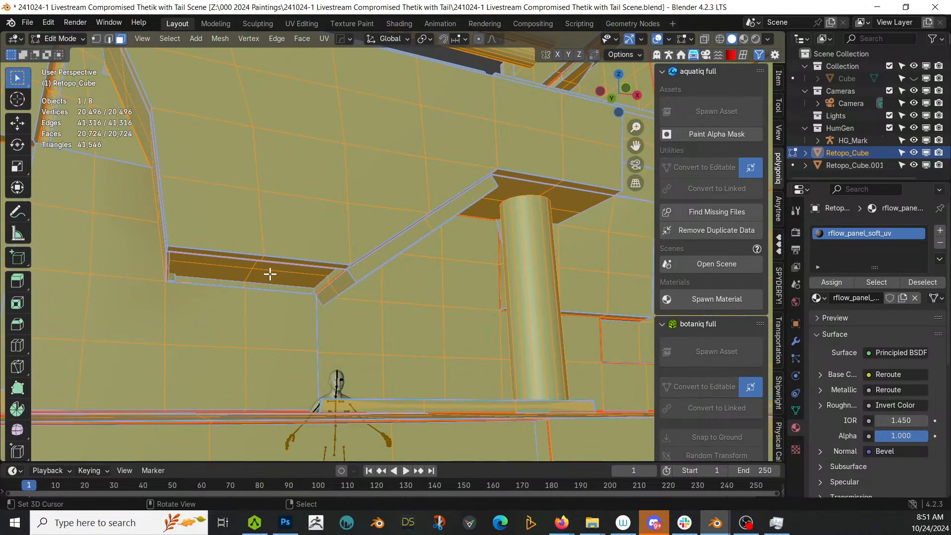
pyautogui.keyDown('shift'); pyautogui.rightClick(230, 274); pyautogui.keyUp('shift')
pyautogui.keyDown('shift'); pyautogui.rightClick(228, 267); pyautogui.keyUp('shift')
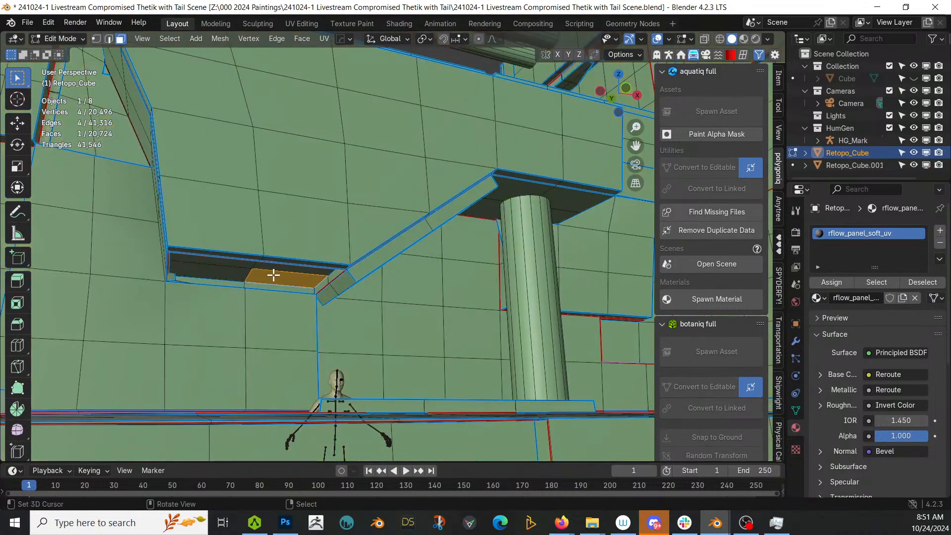
pyautogui.press('KP_Decimal')
pyautogui.scroll(-3, 272, 267)
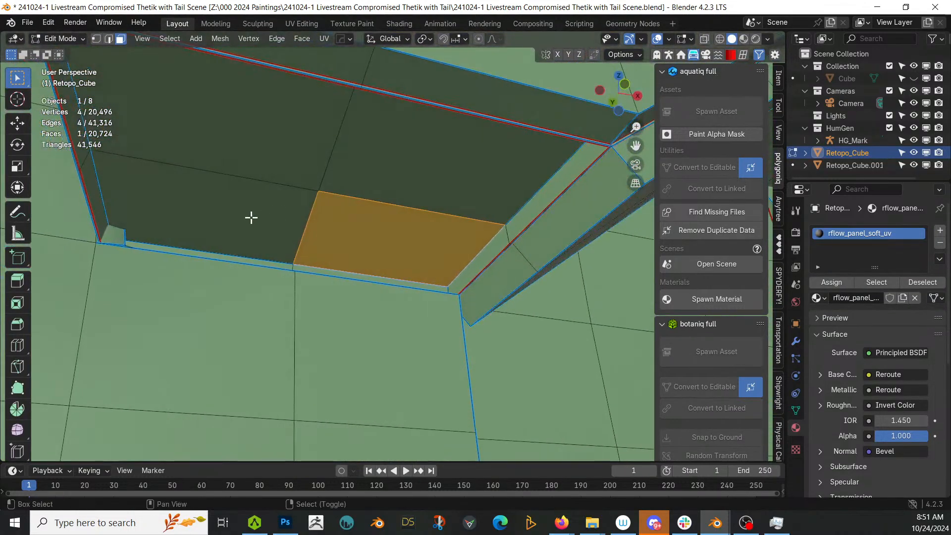
pyautogui.keyDown('shift'); pyautogui.rightClick(252, 214); pyautogui.keyUp('shift')
pyautogui.keyDown('shift'); pyautogui.rightClick(252, 161); pyautogui.keyUp('shift')
pyautogui.keyDown('shift'); pyautogui.rightClick(483, 196); pyautogui.keyUp('shift')
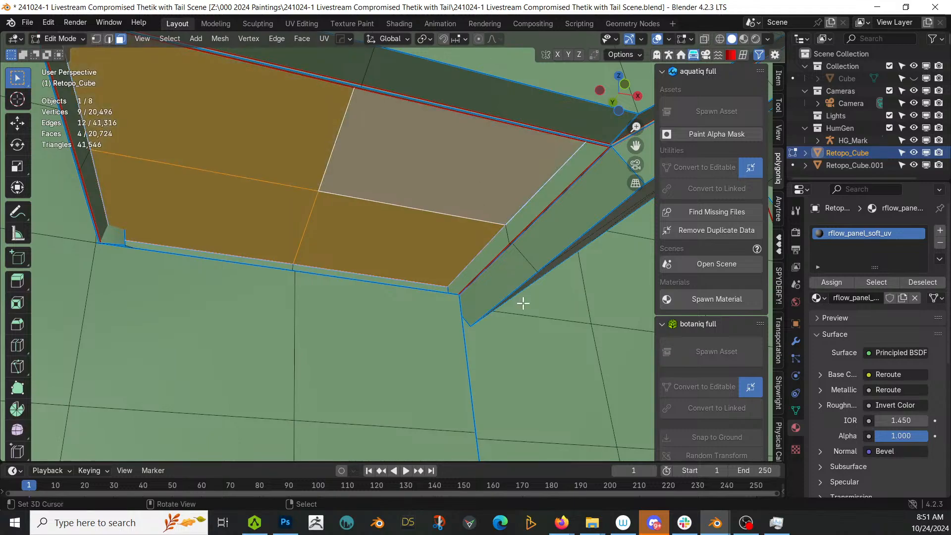
pyautogui.press('i')
pyautogui.click(502, 299)
pyautogui.press('e')
pyautogui.click(512, 279)
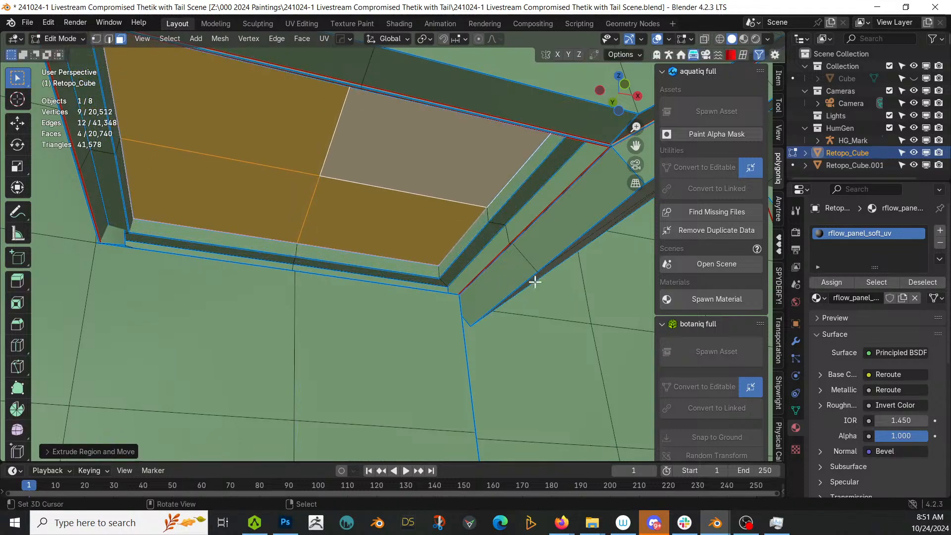
# Add a second material slot to Retopo_Cube and choose the warm emissive material from the KO-Emissive pack in KIT OPS.
pyautogui.click(939, 231)
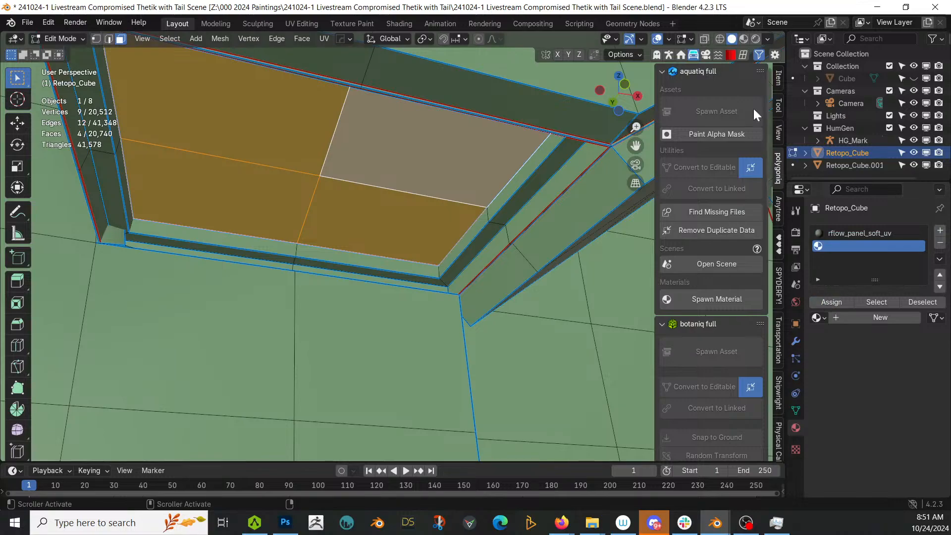
pyautogui.click(730, 53)
pyautogui.click(777, 163)
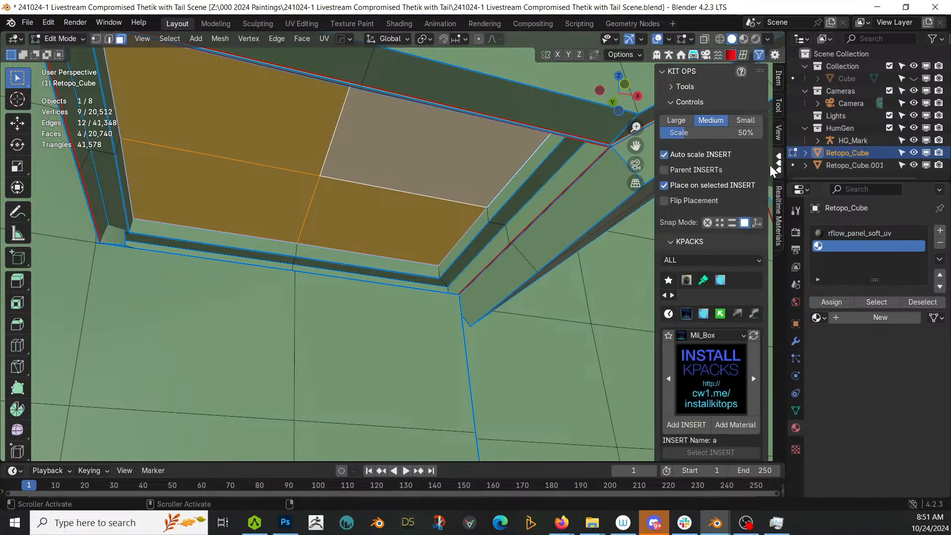
pyautogui.click(720, 279)
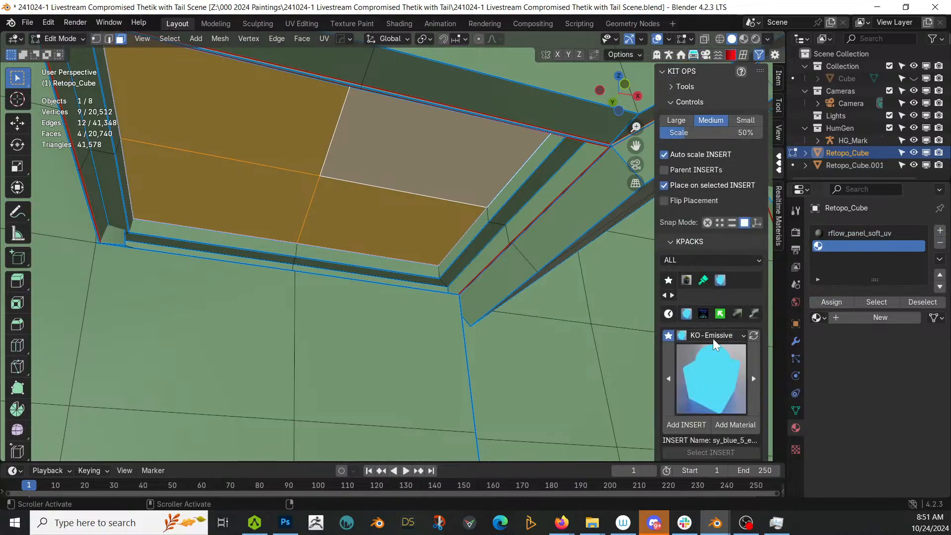
pyautogui.click(708, 380)
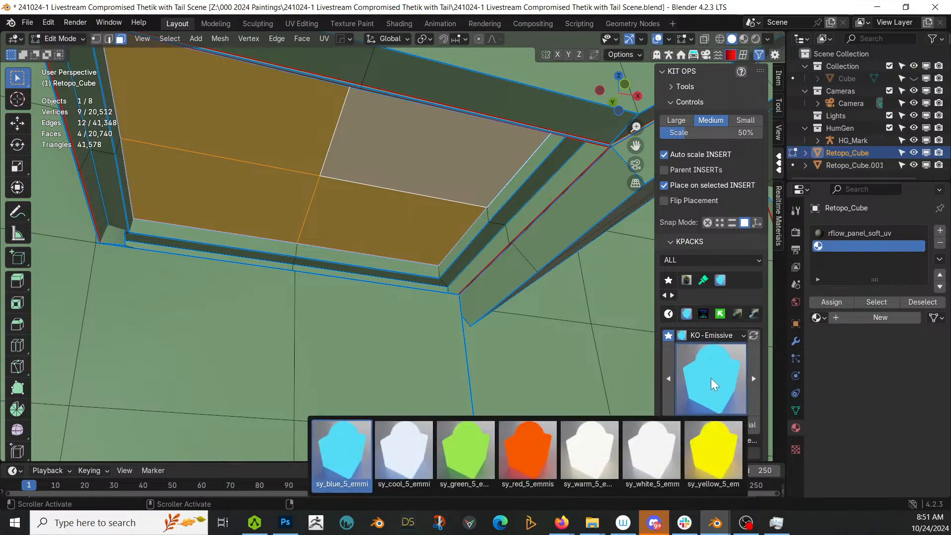
pyautogui.click(601, 468)
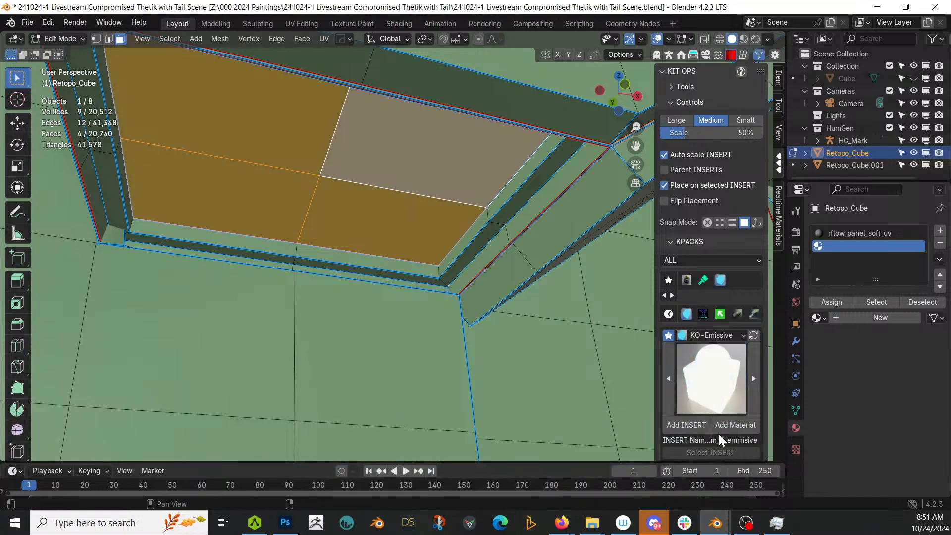
# Add the sy_warm_5_emmisive material to the selected recessed panel faces and preview the glow in rendered shading.
pyautogui.click(730, 426)
pyautogui.moveTo(347, 237)
pyautogui.mouseDown(button='middle')
pyautogui.moveTo(312, 229)
pyautogui.moveTo(291, 280)
pyautogui.mouseUp(button='middle')
pyautogui.press('z')
pyautogui.press('8')
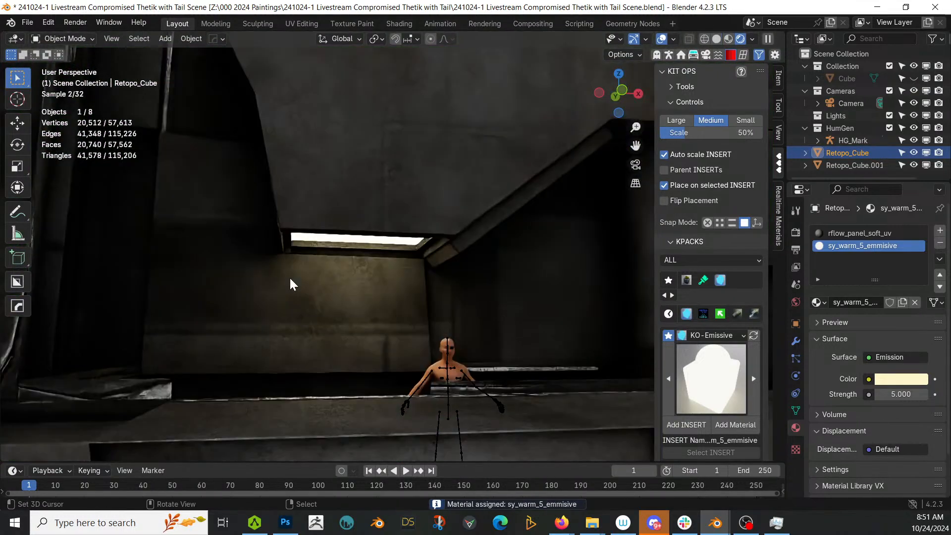
pyautogui.moveTo(281, 285); pyautogui.dragTo(308, 318, button='middle')
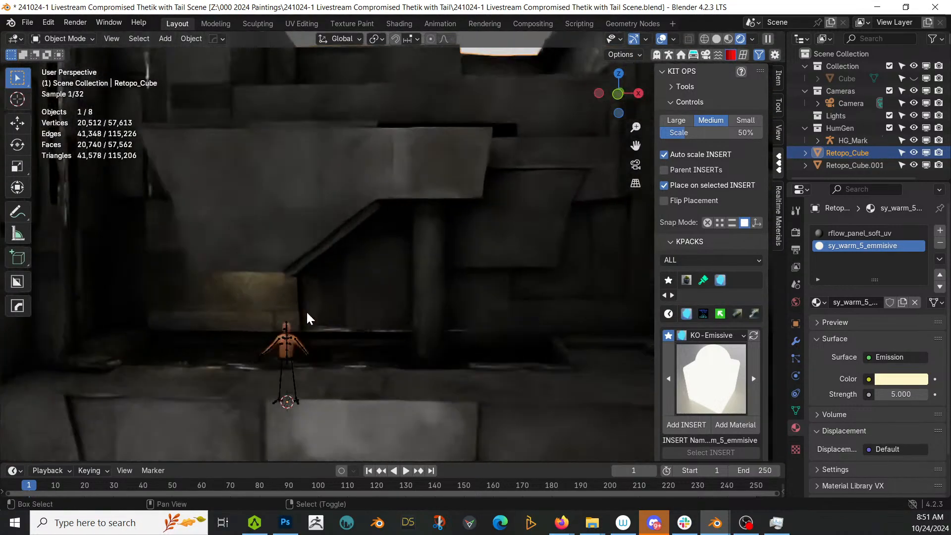
pyautogui.scroll(-3, 334, 293)
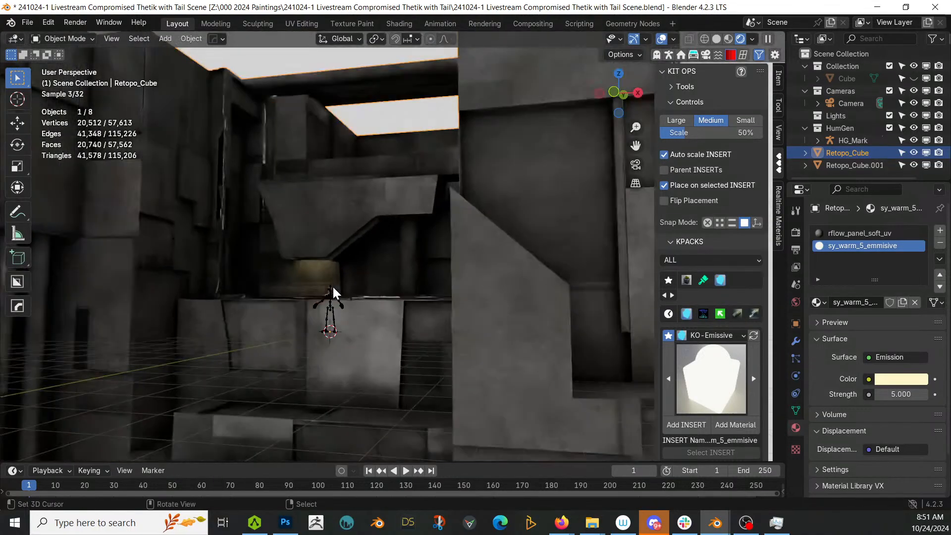
# In solid shading, inset the underside faces of the two adjoining upper-wall ledges by about 0.17 m and extrude them into recesses.
pyautogui.press('z')
pyautogui.press('6')
pyautogui.moveTo(345, 291)
pyautogui.mouseDown(button='middle')
pyautogui.moveTo(373, 268)
pyautogui.moveTo(425, 272)
pyautogui.moveTo(264, 407)
pyautogui.moveTo(344, 372)
pyautogui.mouseUp(button='middle')
pyautogui.scroll(3, 396, 341)
pyautogui.moveTo(399, 336); pyautogui.dragTo(417, 310, button='middle')
pyautogui.scroll(-1, 386, 278)
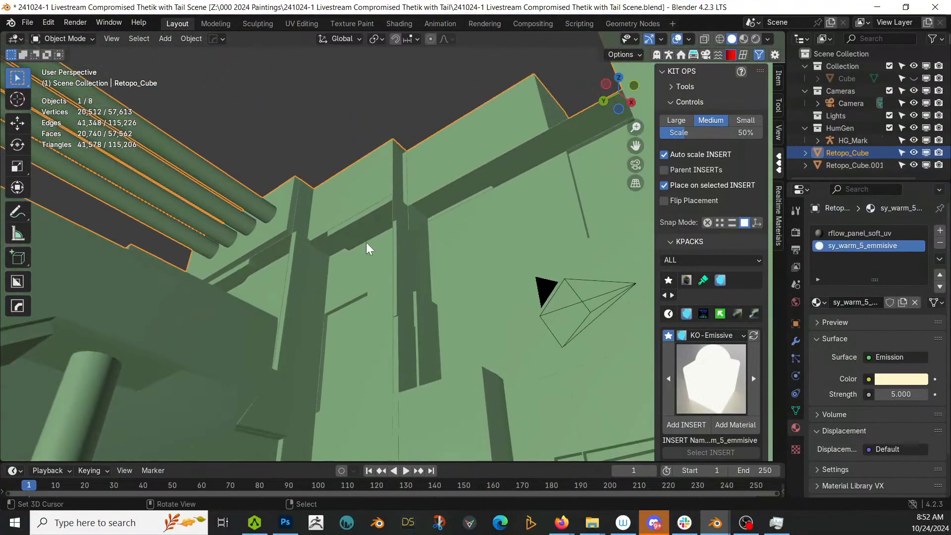
pyautogui.press('Tab')
pyautogui.click(348, 232)
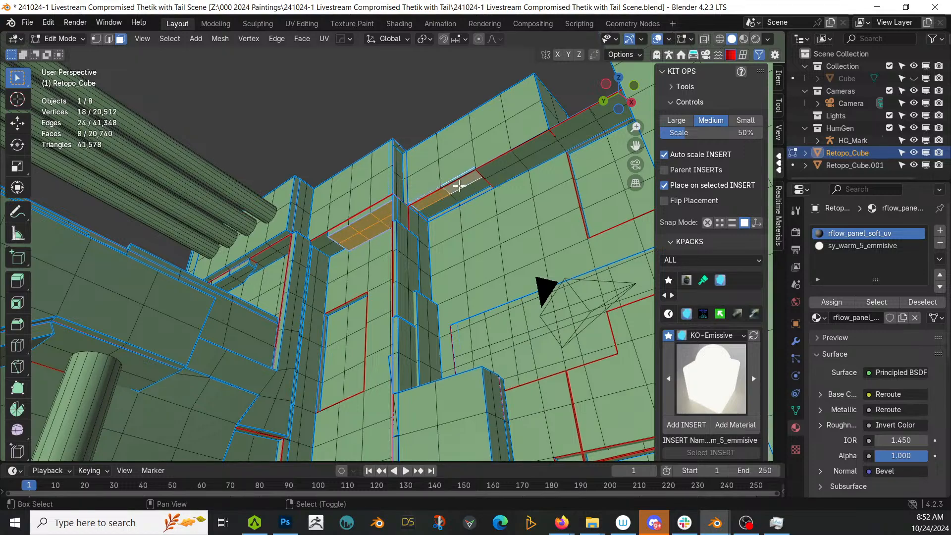
pyautogui.keyDown('shift'); pyautogui.click(436, 205); pyautogui.keyUp('shift')
pyautogui.moveTo(437, 205); pyautogui.dragTo(449, 231, button='middle')
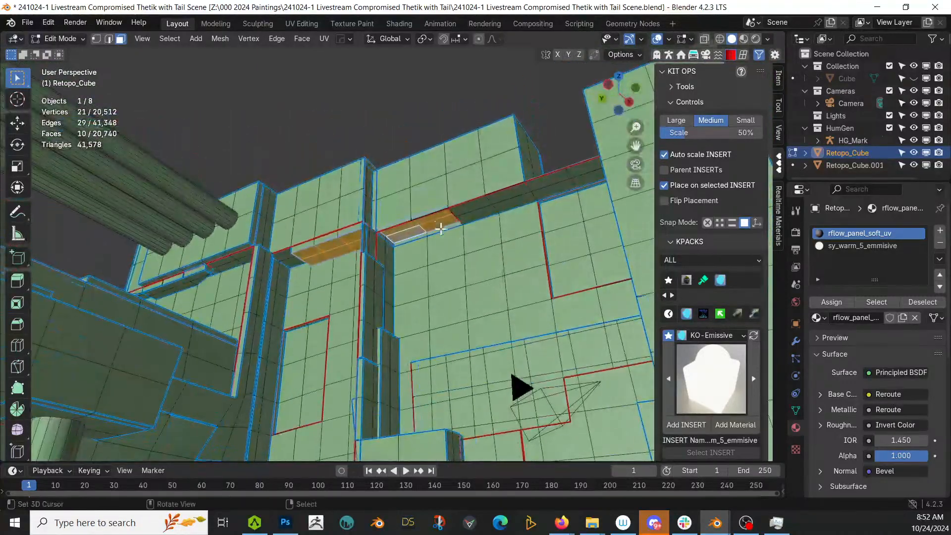
pyautogui.press('i')
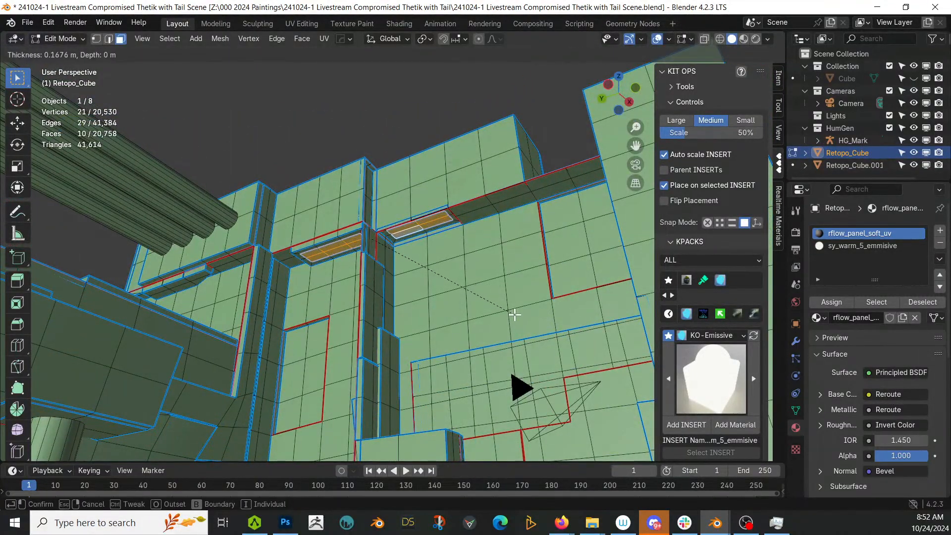
pyautogui.click(515, 314)
pyautogui.press('e')
pyautogui.click(515, 314)
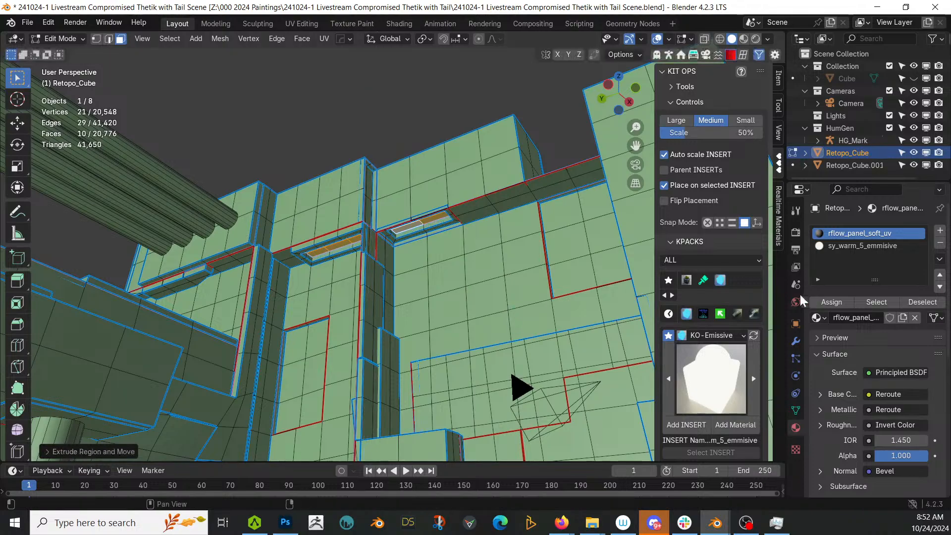
# Assign the existing sy_warm_5_emmisive material to the two recessed ledge panels and leave Edit Mode.
pyautogui.click(852, 246)
pyautogui.click(831, 302)
pyautogui.press('Tab')
# Inset the three underside faces of the narrow wall ledge near the pipes and extrude them into a recess.
pyautogui.moveTo(248, 275); pyautogui.dragTo(423, 311, button='middle')
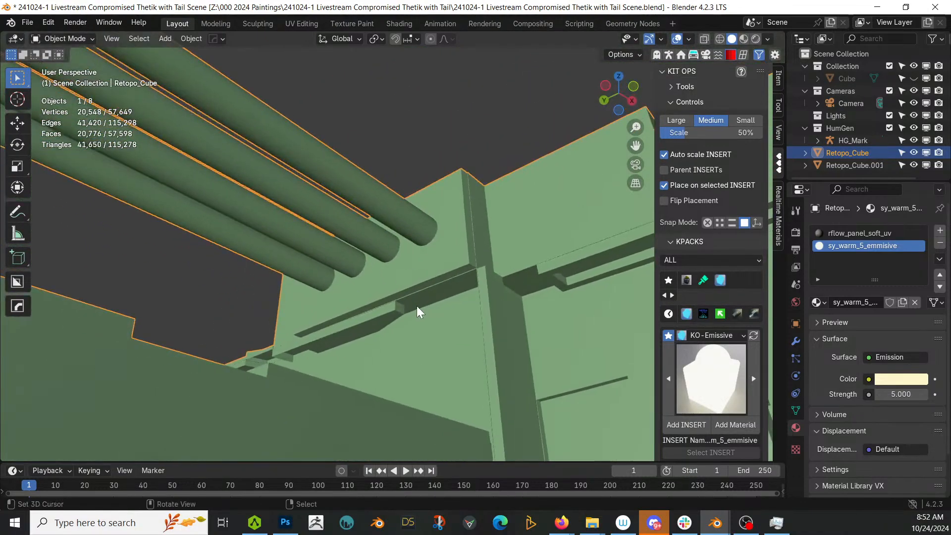
pyautogui.press('Tab')
pyautogui.click(386, 318)
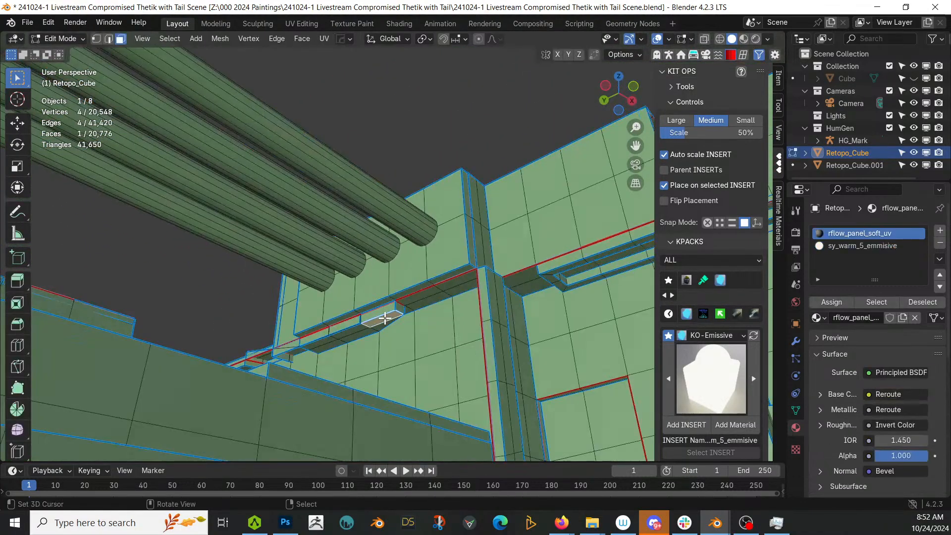
pyautogui.press('KP_Decimal')
pyautogui.keyDown('ctrl'); pyautogui.click(186, 352); pyautogui.keyUp('ctrl')
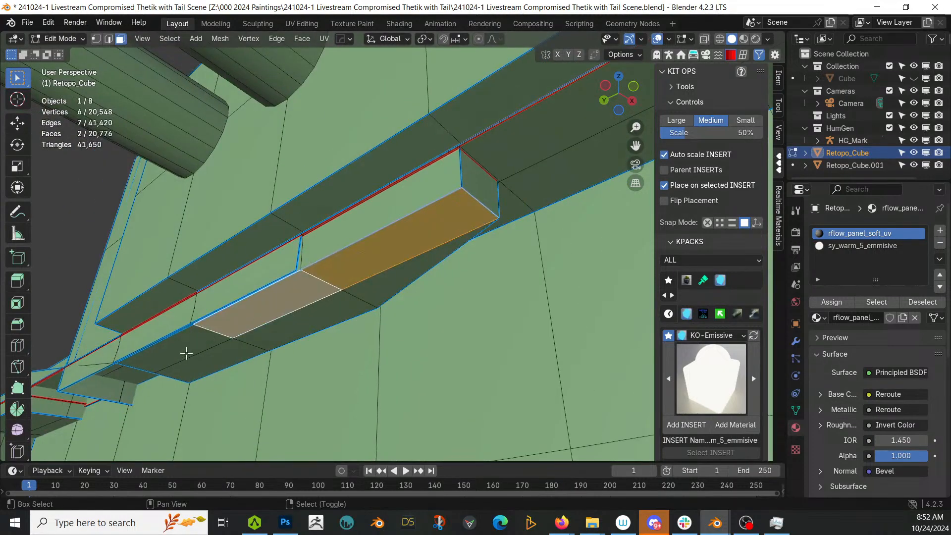
pyautogui.press('i')
pyautogui.click(475, 323)
pyautogui.press('e')
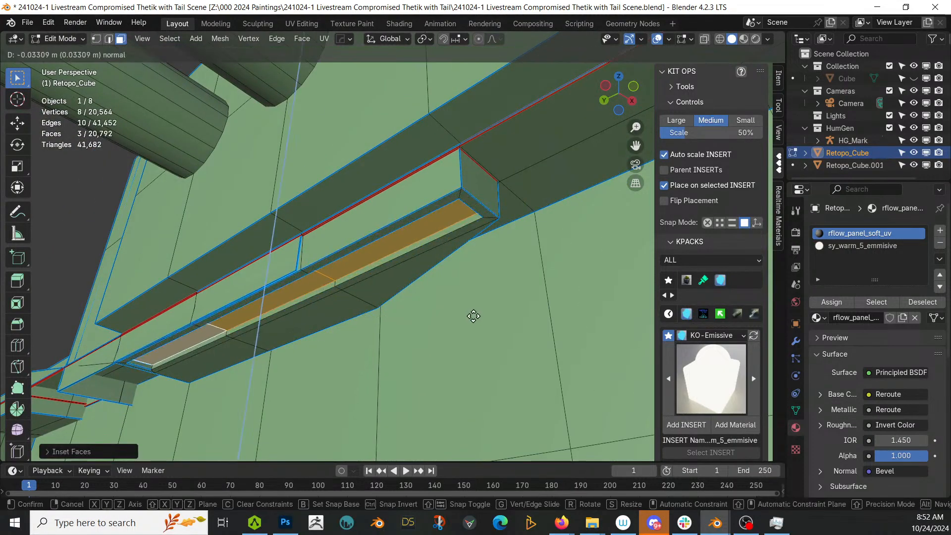
pyautogui.click(509, 304)
# Assign sy_warm_5_emmisive to the recessed strip under the ledge near the pipes and return to Object Mode.
pyautogui.click(861, 246)
pyautogui.click(832, 302)
pyautogui.moveTo(346, 213); pyautogui.dragTo(276, 244, button='middle')
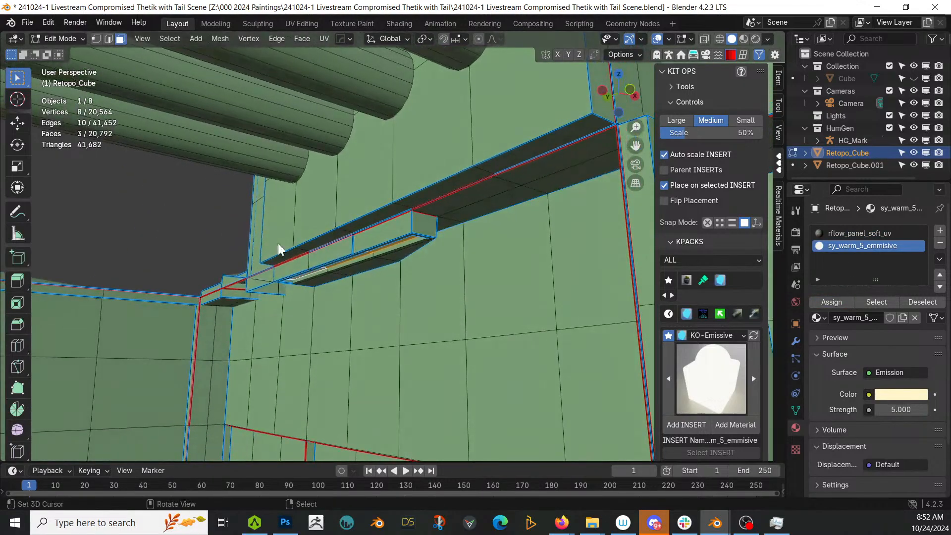
pyautogui.press('Tab')
# Switch to the Blender window with the creature, mirror its mesh across X with bisect, and apply the mirror modifier.
pyautogui.scroll(5, 372, 263)
pyautogui.hotkey('alt', 'Tab')
pyautogui.moveTo(443, 293)
pyautogui.mouseDown(button='middle')
pyautogui.moveTo(394, 315)
pyautogui.moveTo(438, 308)
pyautogui.moveTo(450, 334)
pyautogui.moveTo(401, 353)
pyautogui.moveTo(363, 311)
pyautogui.moveTo(459, 288)
pyautogui.mouseUp(button='middle')
pyautogui.moveTo(391, 269); pyautogui.dragTo(411, 274, button='middle')
pyautogui.moveTo(296, 234); pyautogui.dragTo(227, 332, button='middle')
pyautogui.moveTo(343, 327); pyautogui.dragTo(327, 227, button='middle')
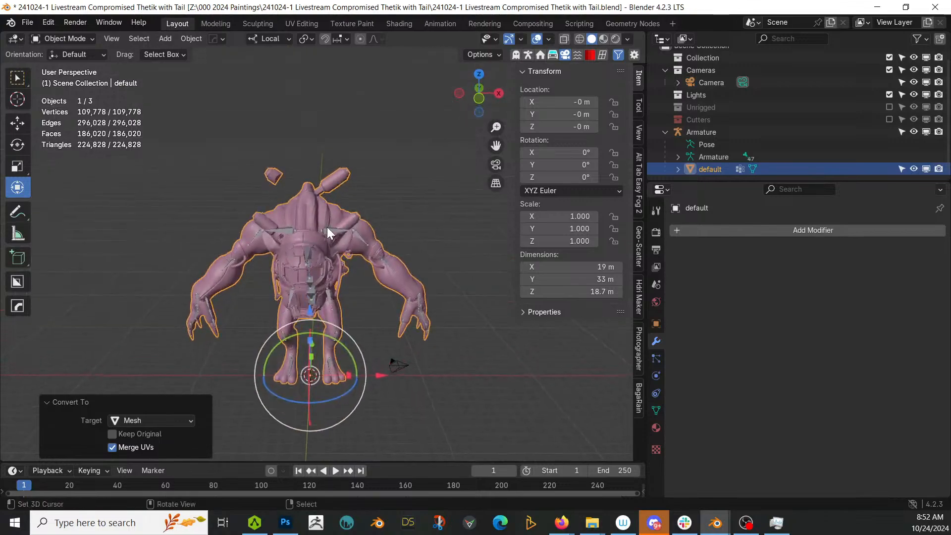
pyautogui.hotkey('alt', 'x')
pyautogui.click(399, 375)
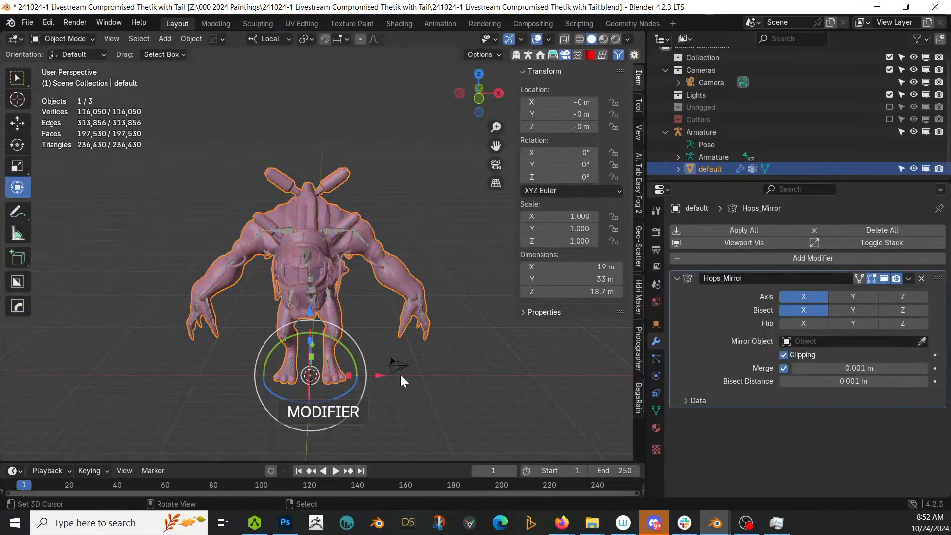
pyautogui.hotkey('ctrl', 'a')
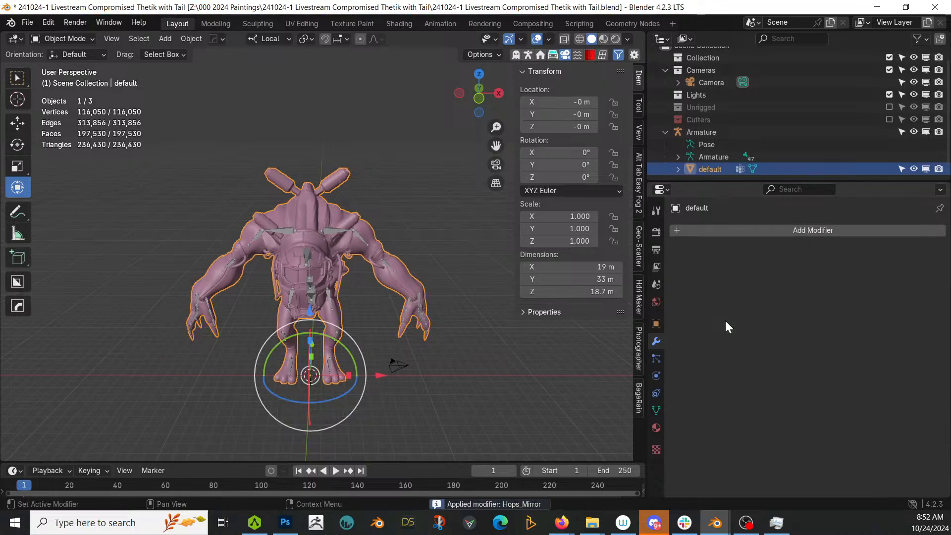
# Try to parent the mirrored creature mesh to the armature with automatic weights.
pyautogui.moveTo(438, 299)
pyautogui.mouseDown(button='middle')
pyautogui.moveTo(512, 278)
pyautogui.moveTo(550, 328)
pyautogui.moveTo(639, 287)
pyautogui.moveTo(22, 297)
pyautogui.moveTo(48, 319)
pyautogui.moveTo(537, 327)
pyautogui.moveTo(433, 260)
pyautogui.moveTo(422, 264)
pyautogui.mouseUp(button='middle')
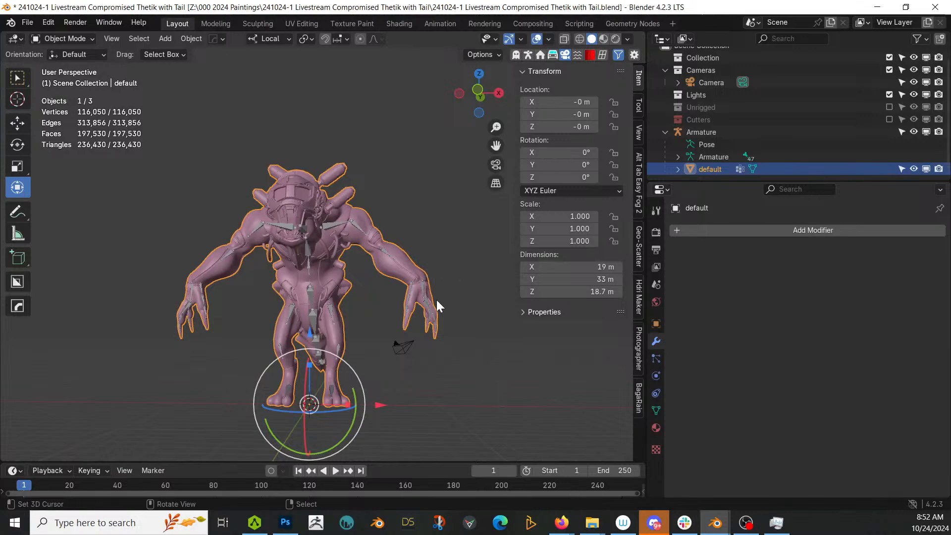
pyautogui.scroll(2, 437, 302)
pyautogui.keyDown('shift'); pyautogui.click(300, 256); pyautogui.keyUp('shift')
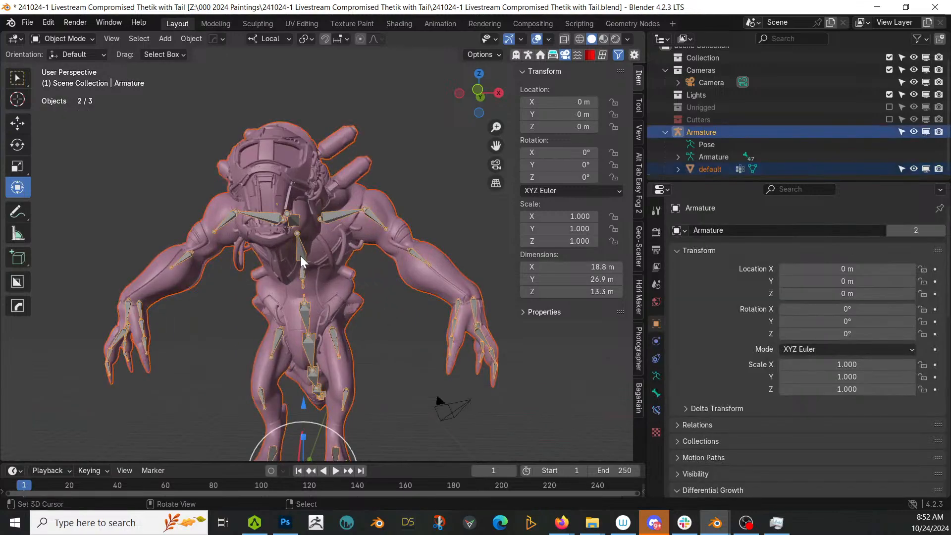
pyautogui.hotkey('ctrl', 'p')
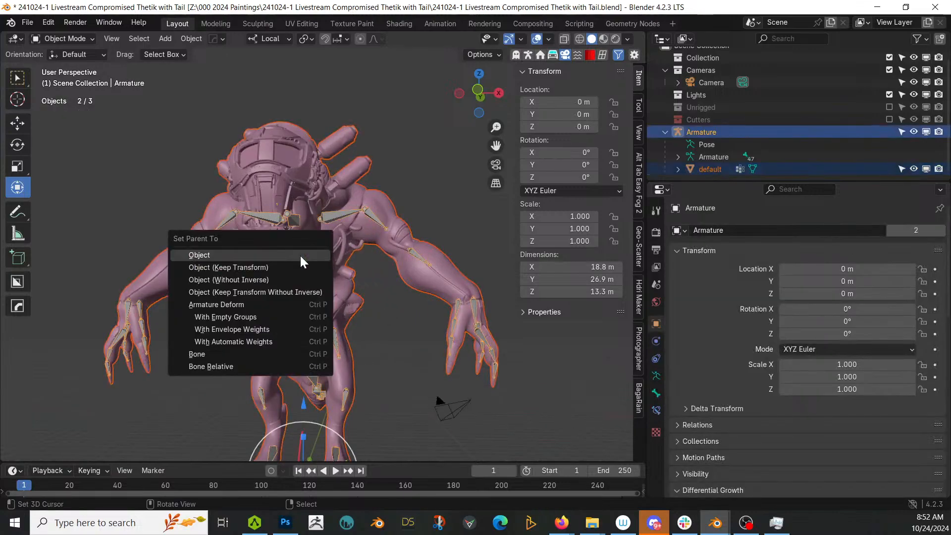
pyautogui.click(270, 342)
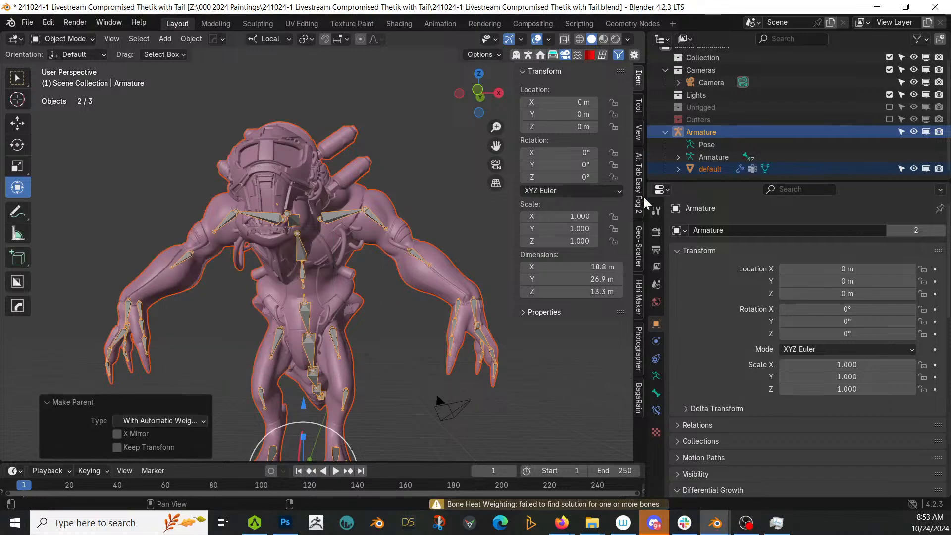
# Scale the creature mesh and armature by 10 and apply their rotation and scale.
pyautogui.moveTo(361, 271); pyautogui.dragTo(450, 342, button='middle')
pyautogui.press('s')
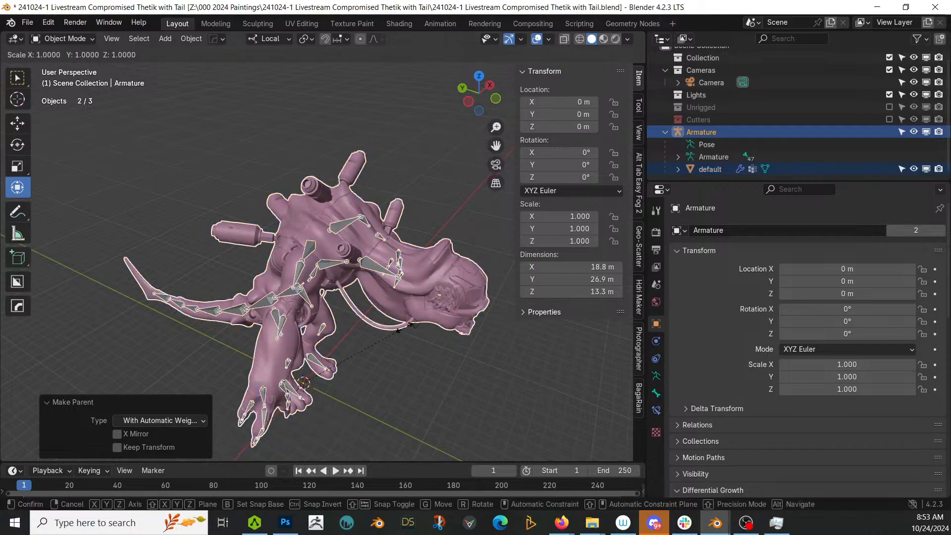
pyautogui.press('1')
pyautogui.press('0')
pyautogui.press('Return')
pyautogui.hotkey('ctrl', 'a')
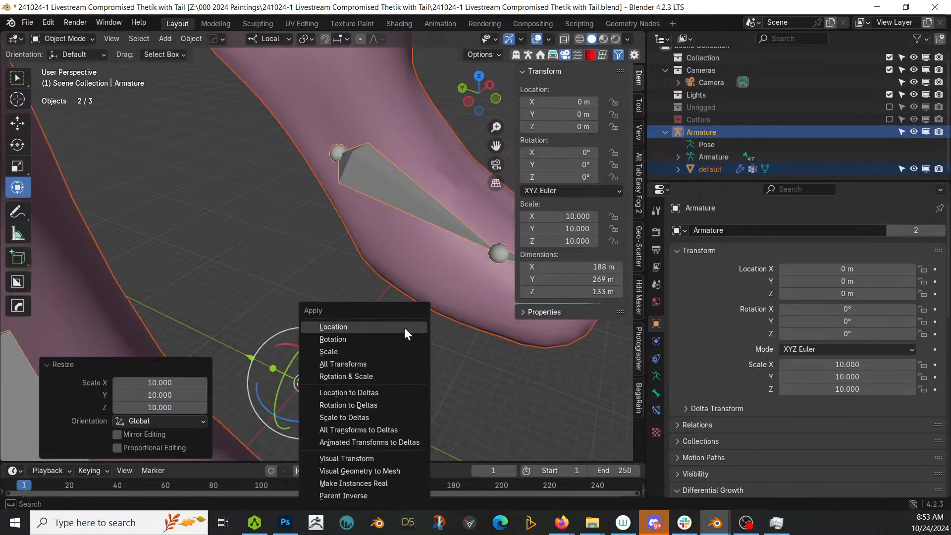
pyautogui.click(377, 376)
# Try again to parent the enlarged creature mesh to the armature with automatic weights.
pyautogui.scroll(-5, 391, 369)
pyautogui.moveTo(392, 369); pyautogui.dragTo(409, 388, button='middle')
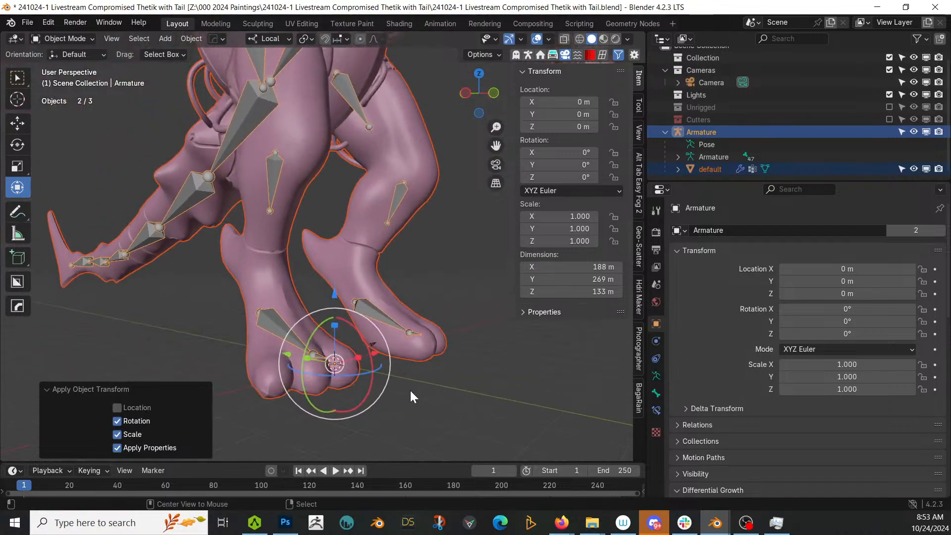
pyautogui.hotkey('alt', 'p')
pyautogui.click(410, 390)
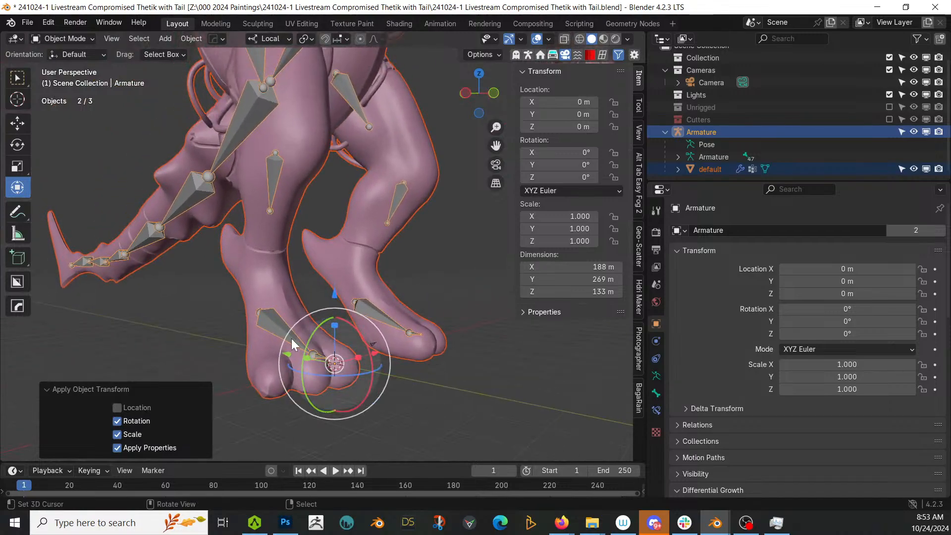
pyautogui.click(275, 331)
pyautogui.click(278, 313)
pyautogui.click(278, 316)
pyautogui.keyDown('shift'); pyautogui.click(277, 319); pyautogui.keyUp('shift')
pyautogui.hotkey('ctrl', 'p')
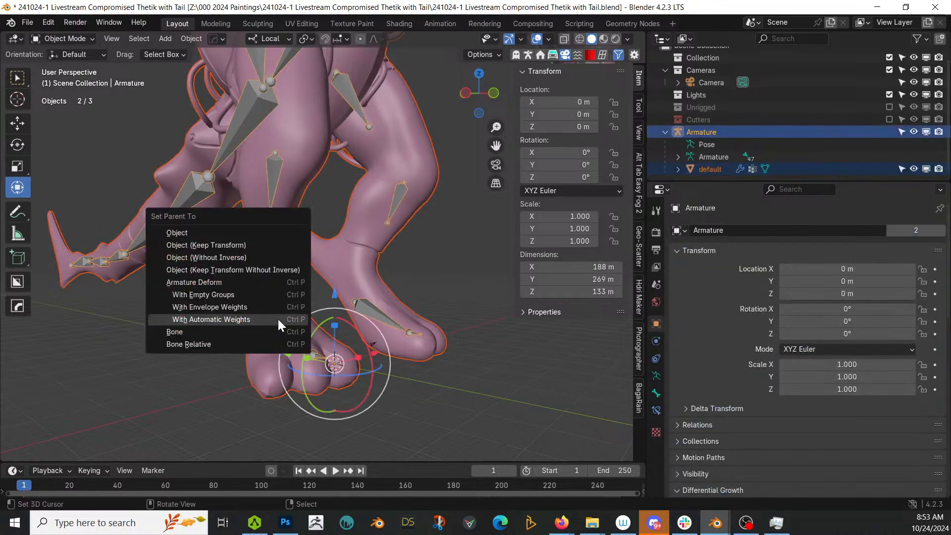
pyautogui.click(242, 319)
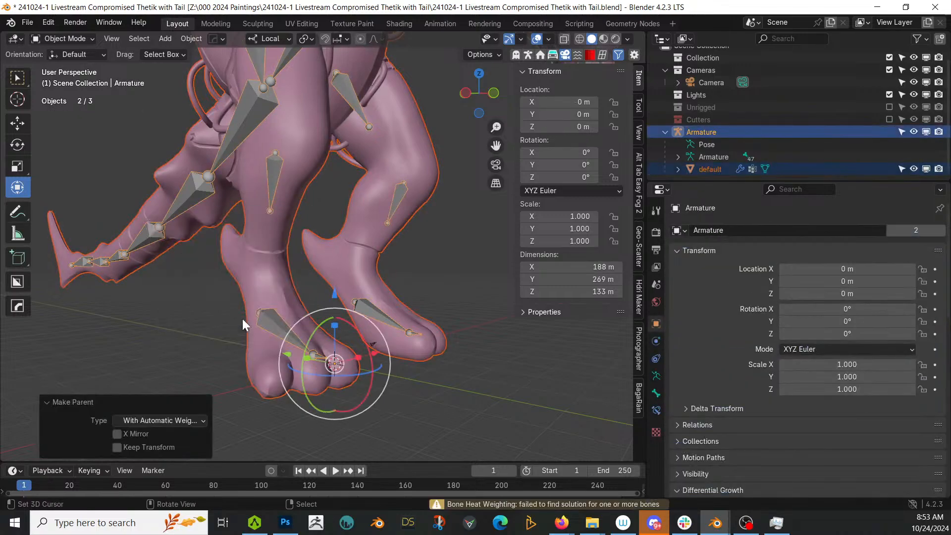
# Select the linked body geometry of the creature mesh in Edit Mode and examine which parts are disconnected around the back canisters.
pyautogui.moveTo(423, 297); pyautogui.dragTo(438, 459, button='middle')
pyautogui.moveTo(403, 367); pyautogui.dragTo(461, 388, button='middle')
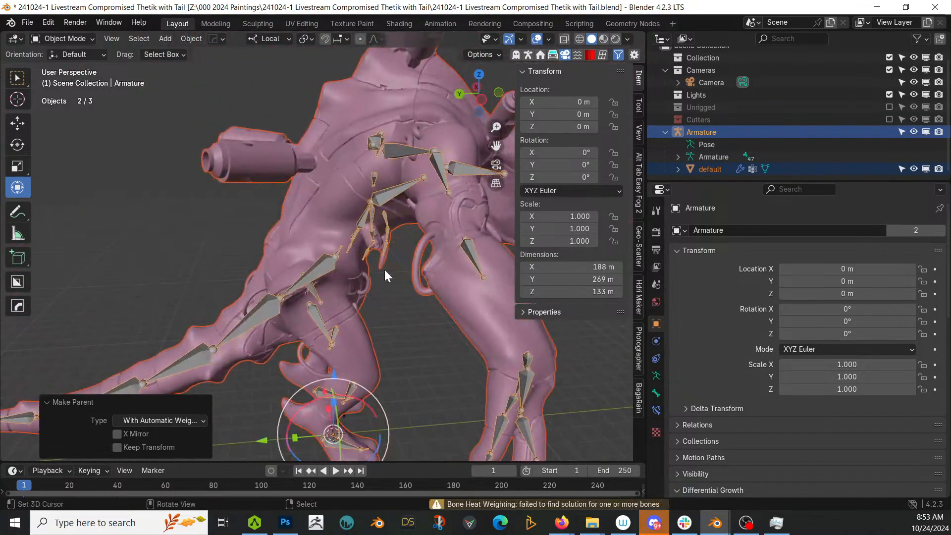
pyautogui.click(334, 127)
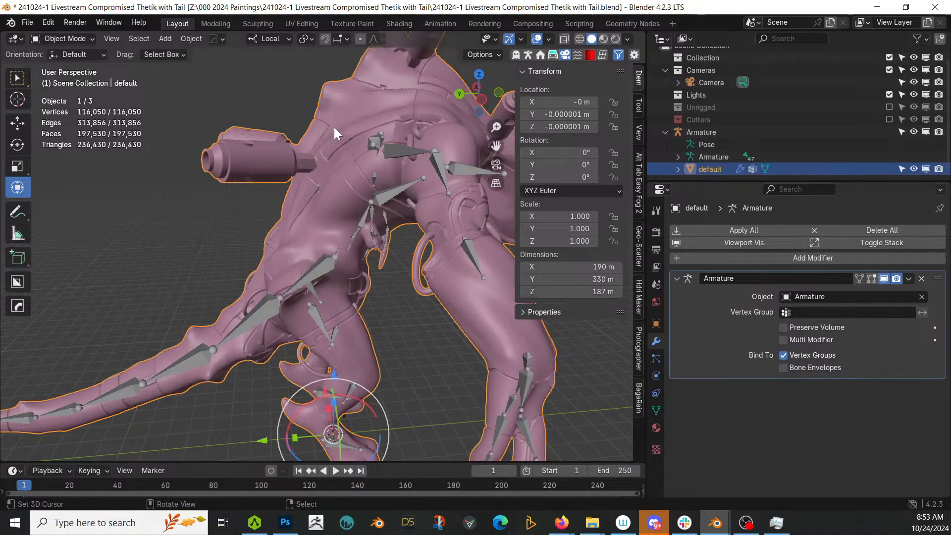
pyautogui.press('Tab')
pyautogui.hotkey('ctrl', 'l')
pyautogui.moveTo(360, 140); pyautogui.dragTo(344, 299, button='middle')
pyautogui.scroll(4, 293, 192)
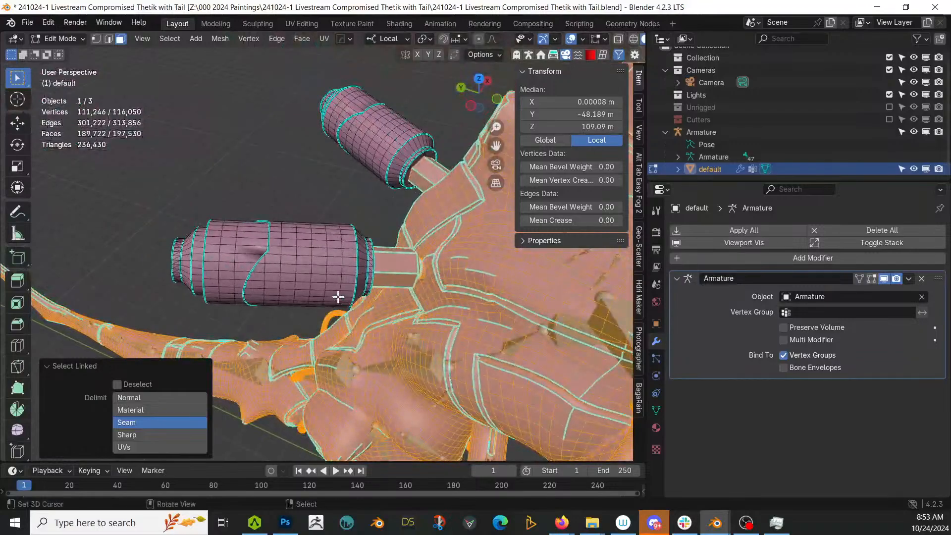
pyautogui.scroll(5, 300, 264)
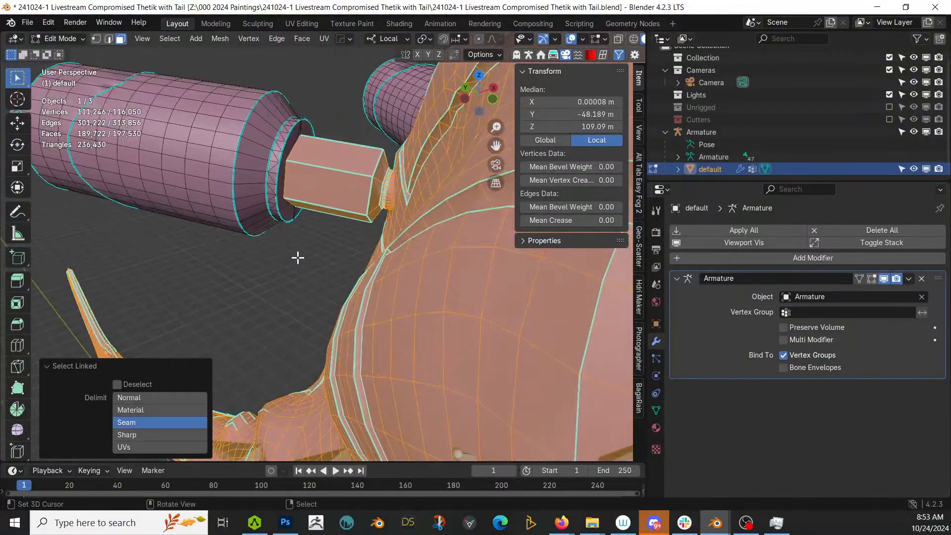
# Merge all of the creature mesh's vertices by distance at 0.0001 m.
pyautogui.press('a')
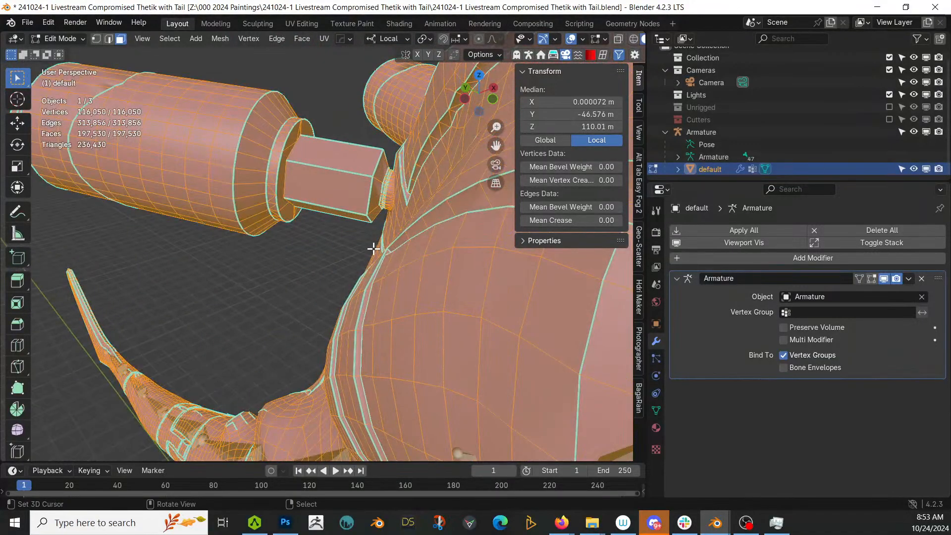
pyautogui.press('m')
pyautogui.click(359, 289)
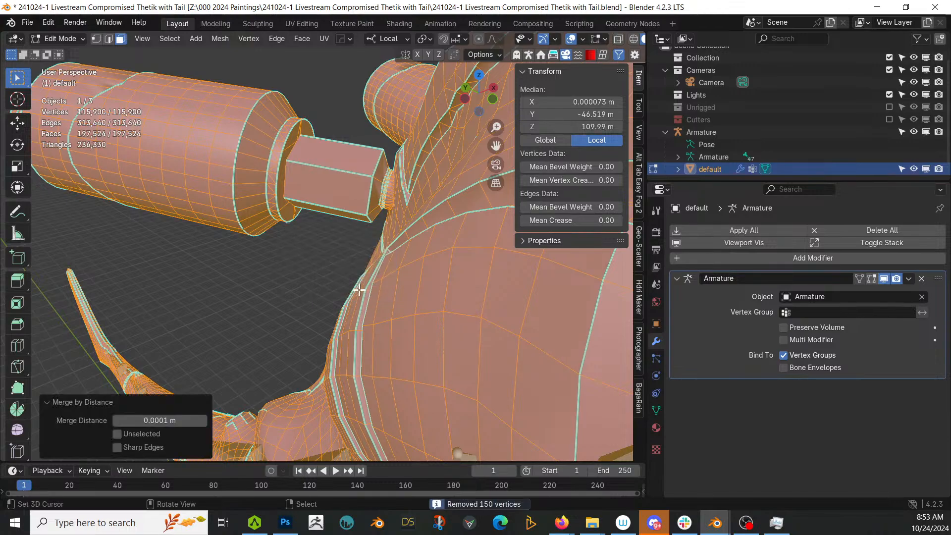
# Select the geometry linked to a body face again to recheck the merged mesh's connectivity, and return to Object Mode.
pyautogui.click(430, 327)
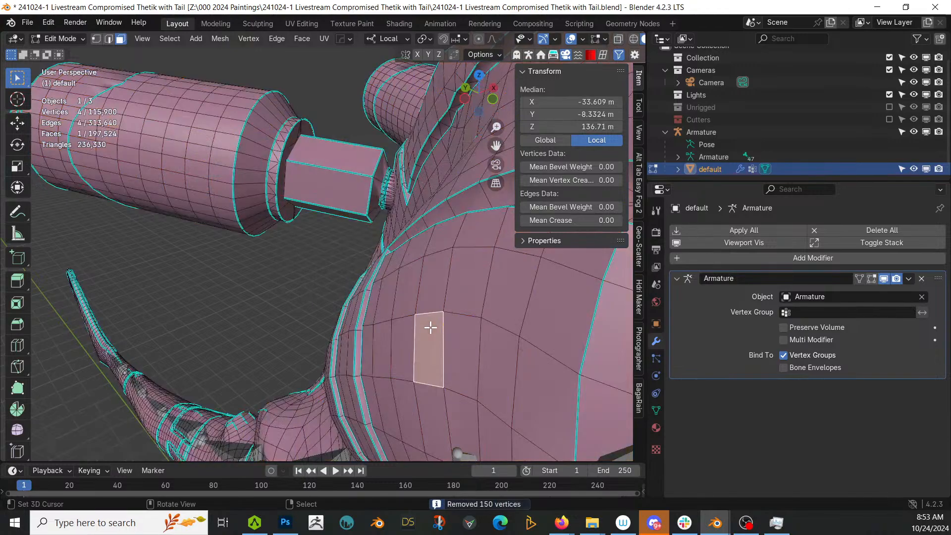
pyautogui.hotkey('ctrl', 'l')
pyautogui.scroll(-10, 430, 325)
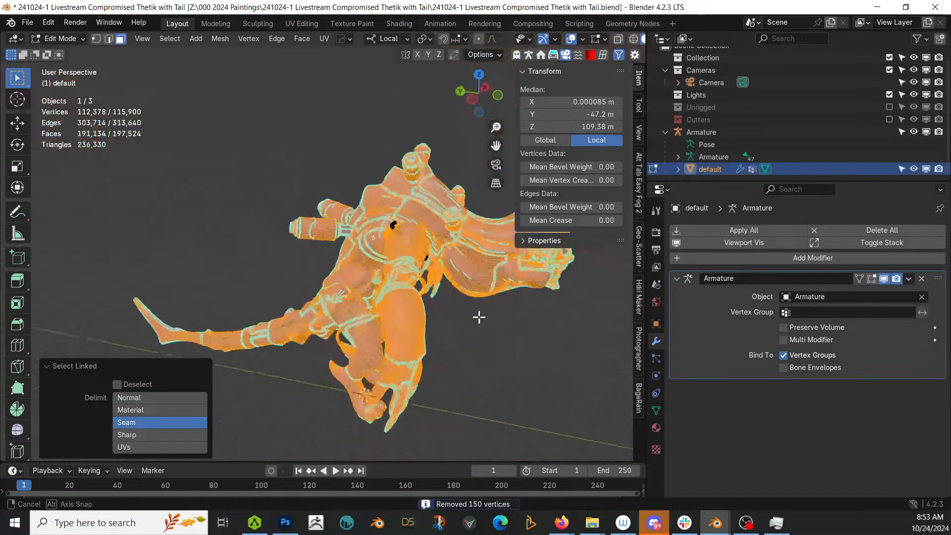
pyautogui.press('Tab')
pyautogui.moveTo(479, 315); pyautogui.dragTo(396, 275, button='middle')
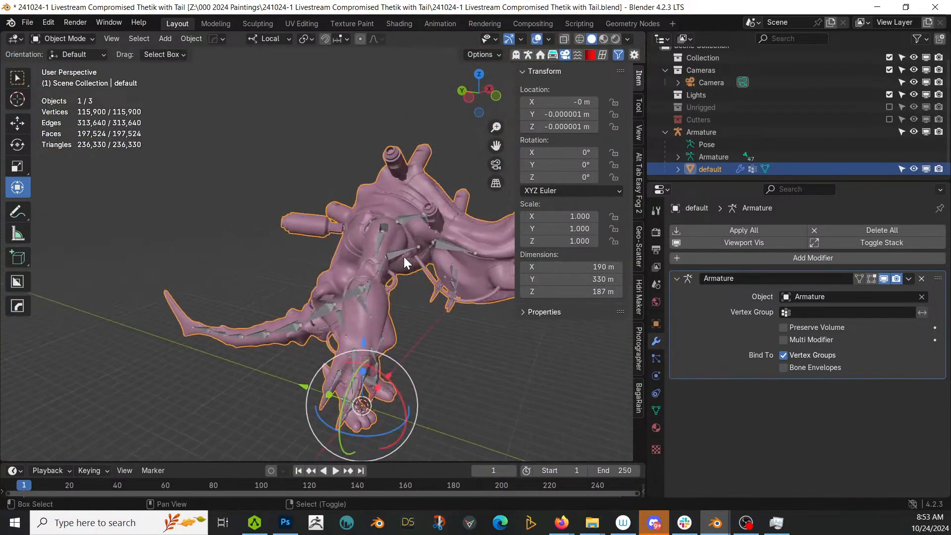
# Select the creature mesh with the armature active and parent it with automatic weights.
pyautogui.keyDown('shift'); pyautogui.click(403, 257); pyautogui.keyUp('shift')
pyautogui.click(381, 223)
pyautogui.keyDown('shift'); pyautogui.click(398, 252); pyautogui.keyUp('shift')
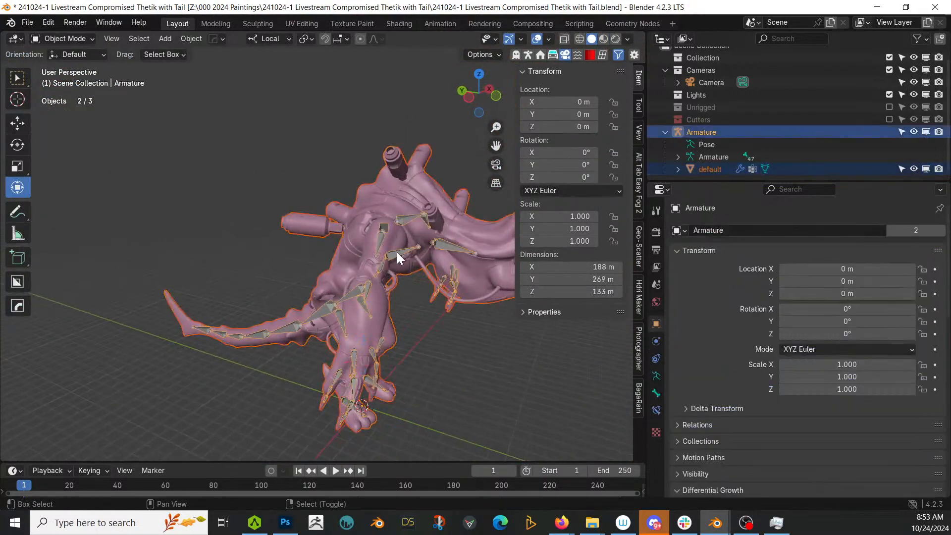
pyautogui.hotkey('ctrl', 'p')
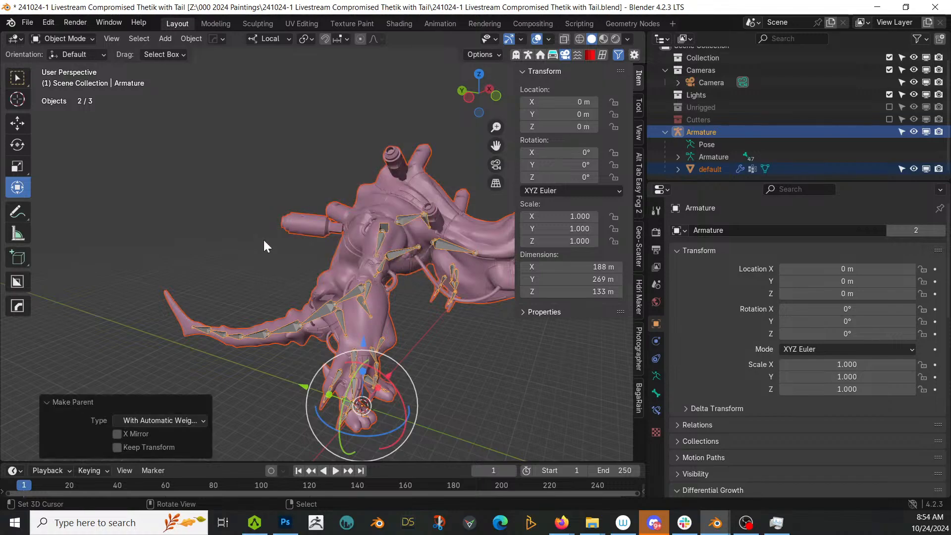
# Enter Pose Mode on the armature, select the right upper arm bone, and set the armature to Pose Position.
pyautogui.click(83, 40)
pyautogui.click(65, 80)
pyautogui.moveTo(466, 292); pyautogui.dragTo(402, 331, button='middle')
pyautogui.click(284, 244)
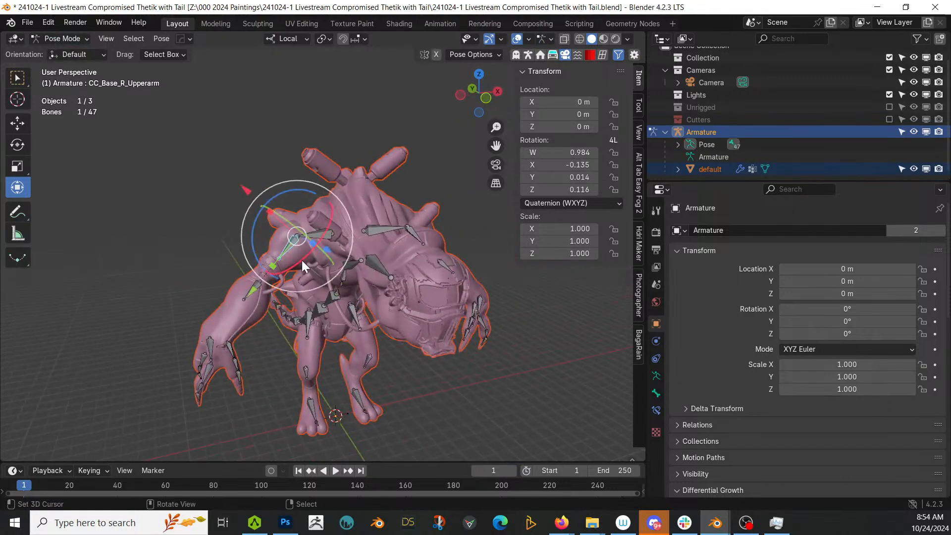
pyautogui.click(302, 260)
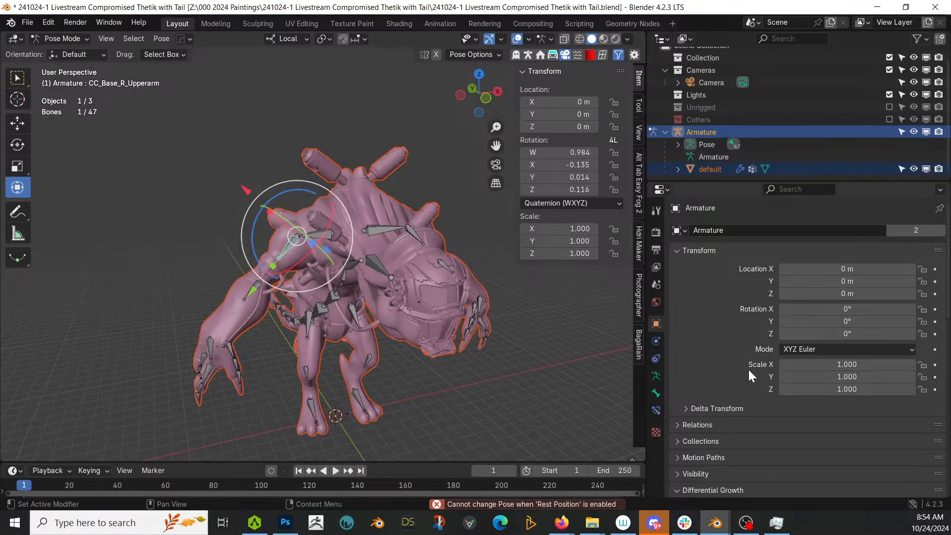
pyautogui.click(657, 377)
pyautogui.click(752, 270)
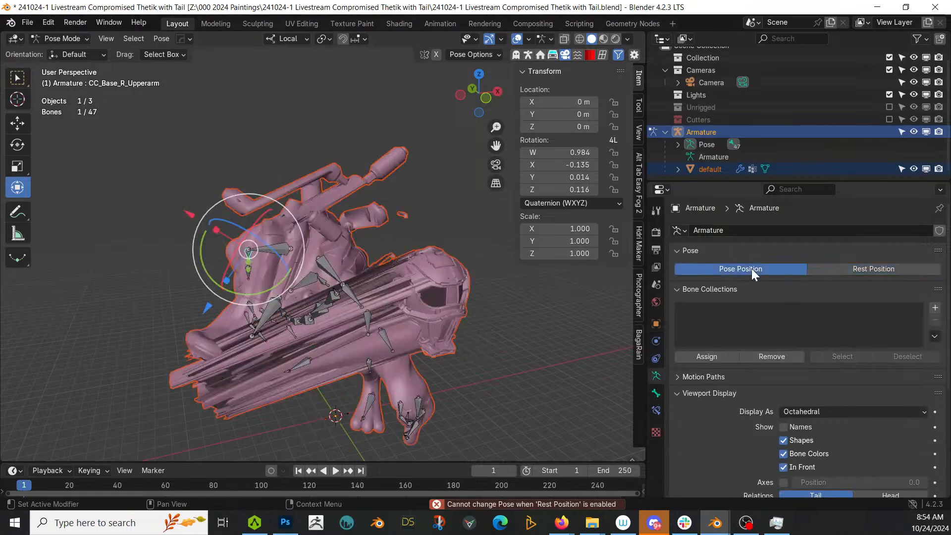
# Clear the pose rotation of all the armature's bones and deselect them.
pyautogui.moveTo(334, 347); pyautogui.dragTo(254, 424, button='middle')
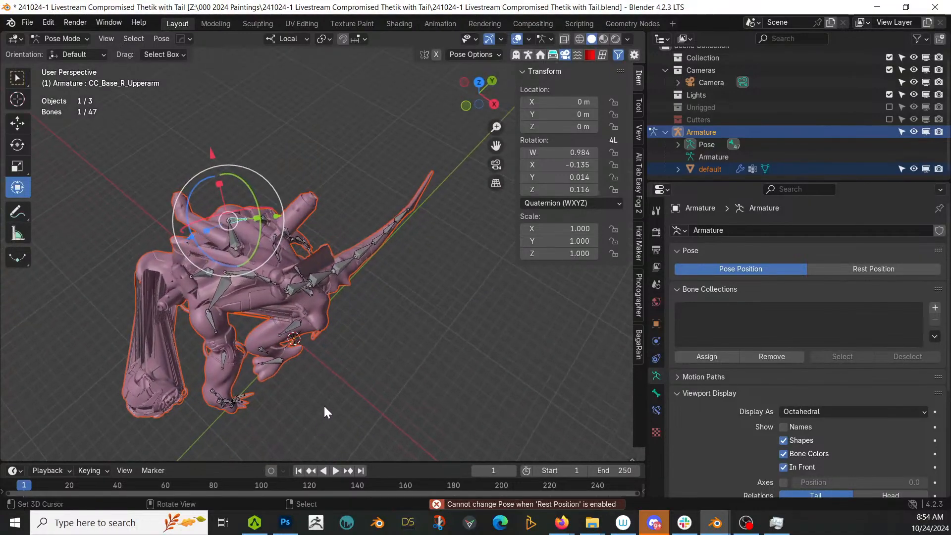
pyautogui.press('a')
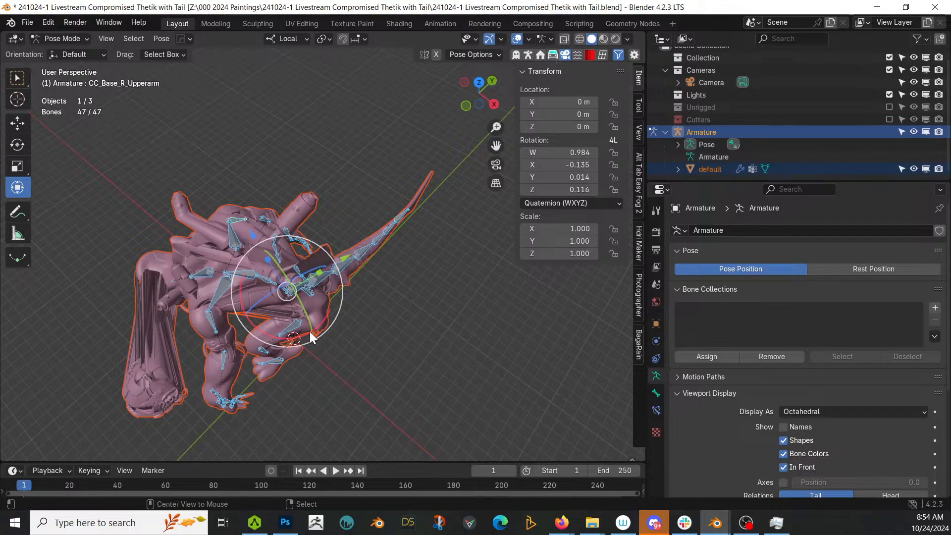
pyautogui.hotkey('alt', 'r')
pyautogui.moveTo(310, 331); pyautogui.dragTo(420, 245, button='middle')
pyautogui.hotkey('alt', 'a')
# Rotate the CC_Base_NeckTwist01 bone freely with Trackball by about 11.5° and 19.5° to test the mesh deformation.
pyautogui.moveTo(466, 342); pyautogui.dragTo(410, 271, button='middle')
pyautogui.click(371, 283)
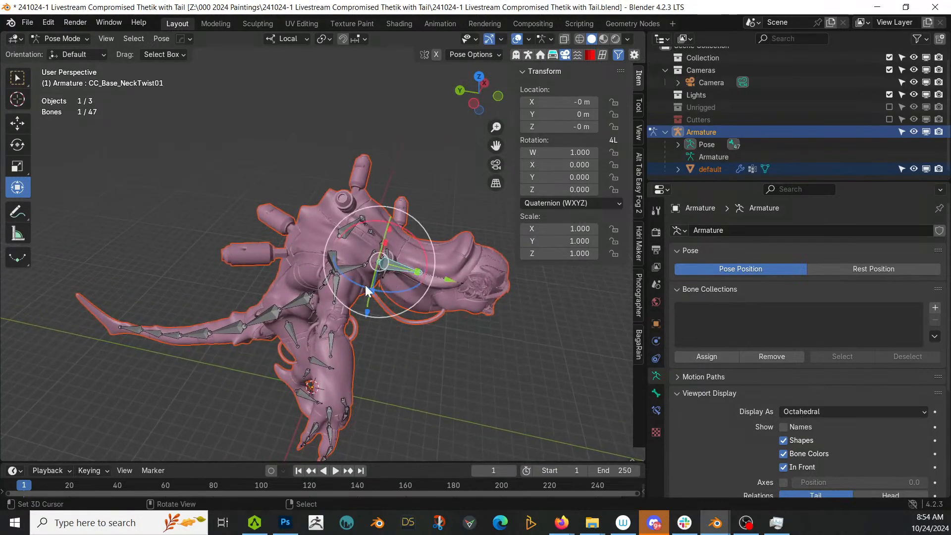
pyautogui.press('r')
pyautogui.press('r')
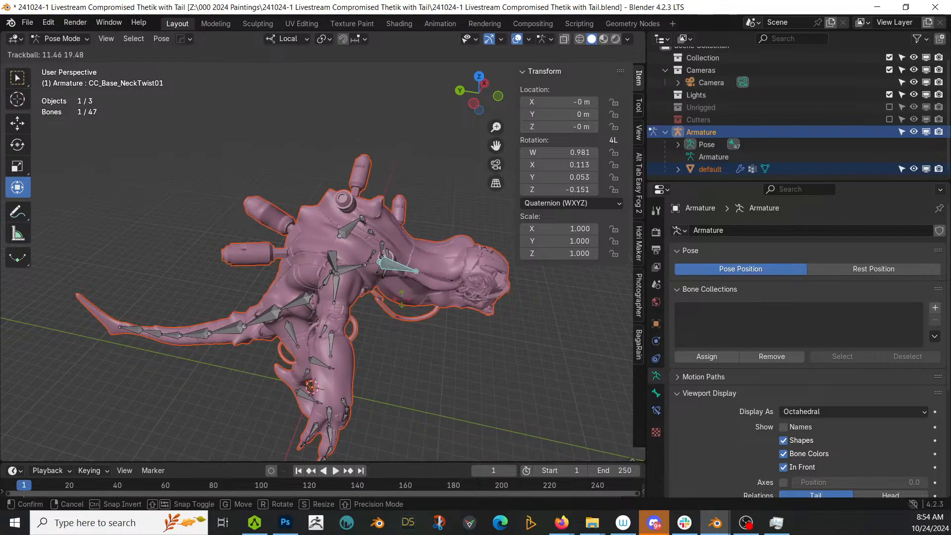
pyautogui.click(402, 299)
pyautogui.scroll(3, 406, 296)
pyautogui.moveTo(406, 297); pyautogui.dragTo(448, 287, button='middle')
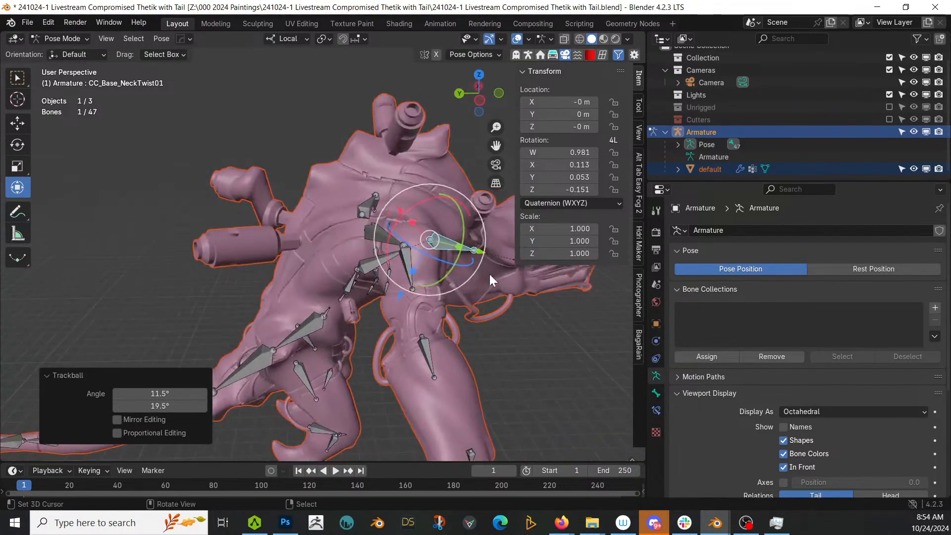
# Try twisting the neck bone around its local Y axis, and undo the twist.
pyautogui.press('r')
pyautogui.press('y')
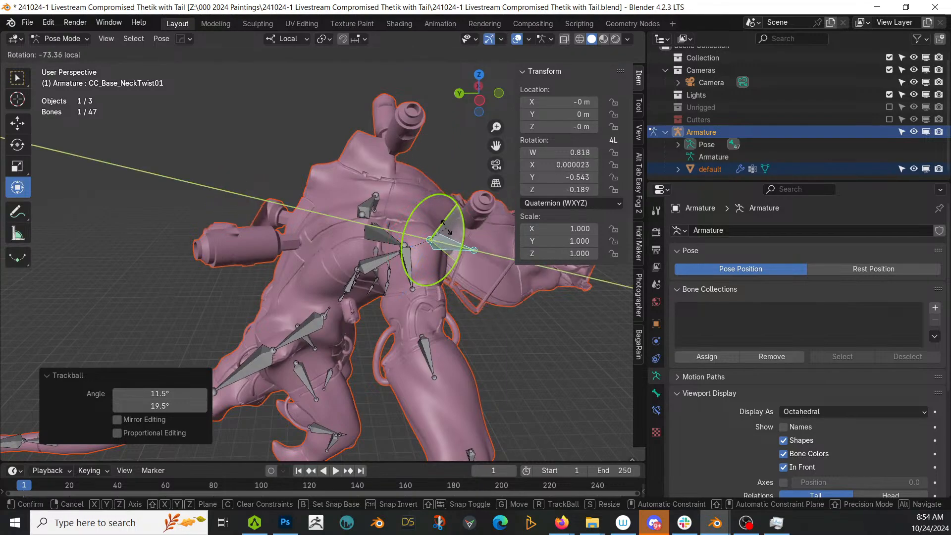
pyautogui.click(453, 265)
pyautogui.hotkey('ctrl', 'z')
# Inspect the deformed creature from both sides and delete the armature together with its child mesh hierarchy.
pyautogui.moveTo(453, 265); pyautogui.dragTo(181, 252, button='middle')
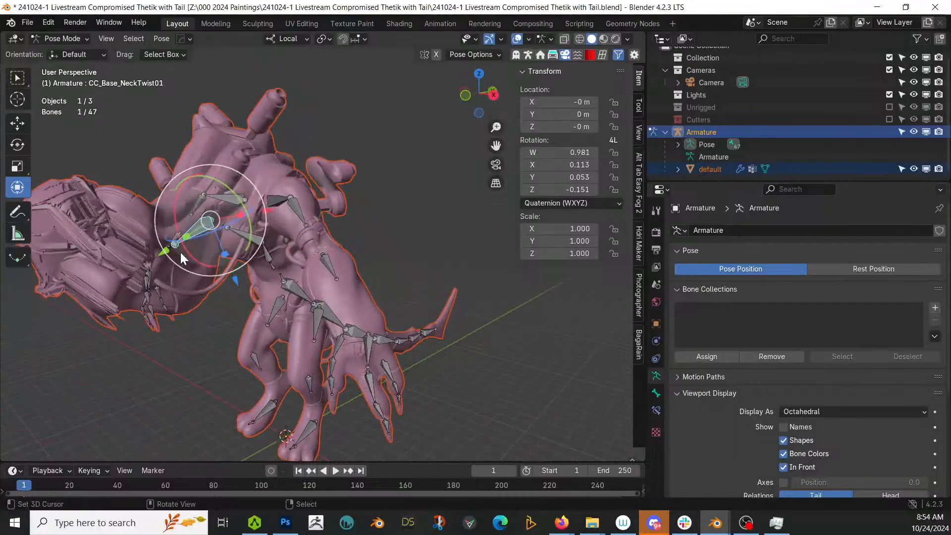
pyautogui.scroll(-2, 180, 251)
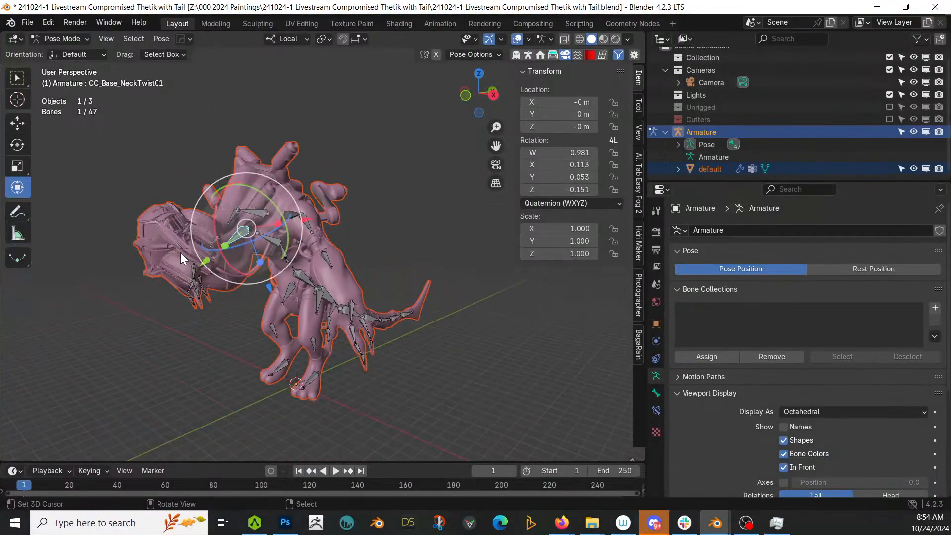
pyautogui.moveTo(208, 250); pyautogui.dragTo(233, 263, button='middle')
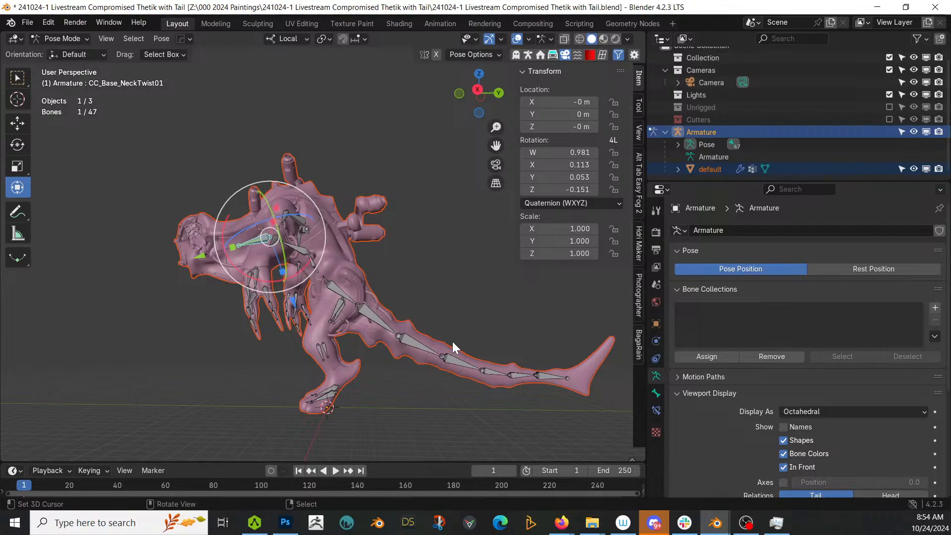
pyautogui.scroll(3, 491, 373)
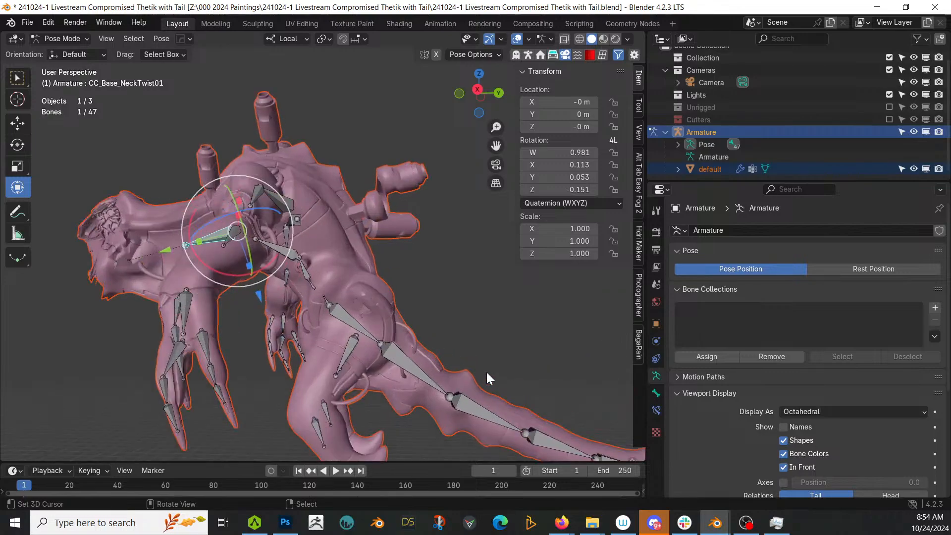
pyautogui.scroll(-3, 399, 317)
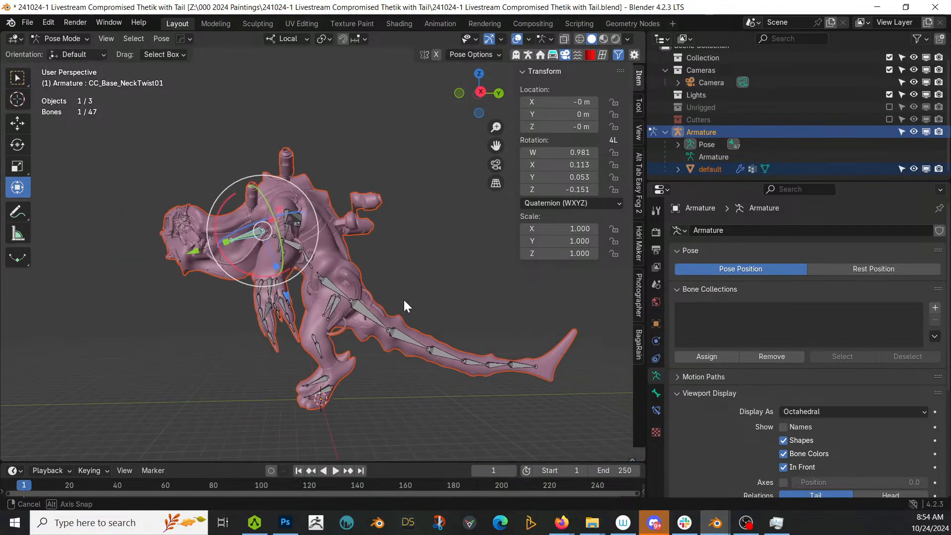
pyautogui.rightClick(706, 132)
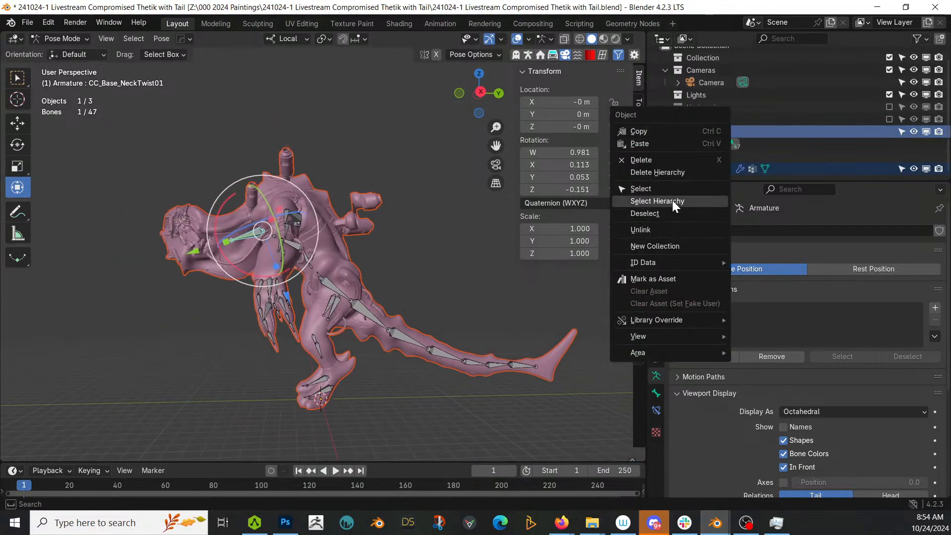
pyautogui.click(662, 171)
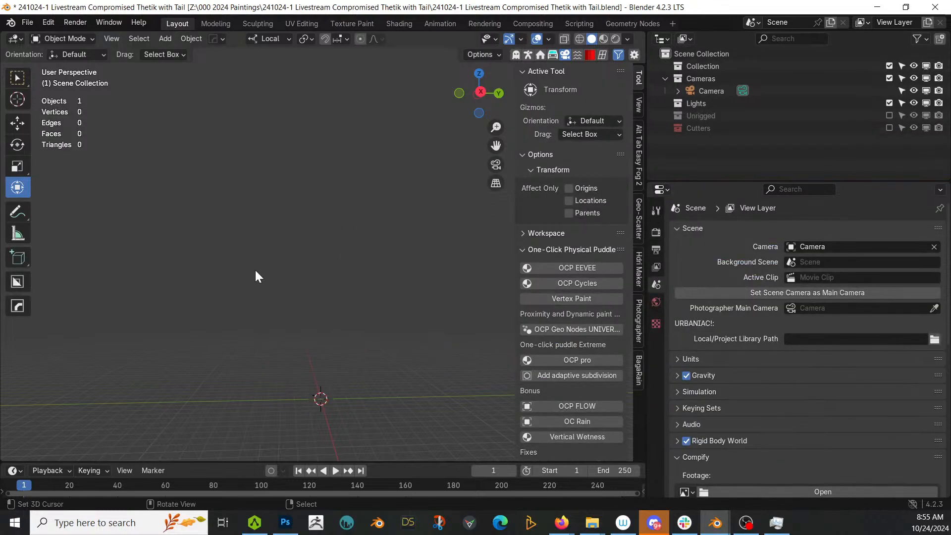
# Import the FBX file 241024-1 Livestream Compromised Thetik with Tail Rigged.fbx at scale 1.00.
pyautogui.press('F4')
pyautogui.moveTo(217, 339)
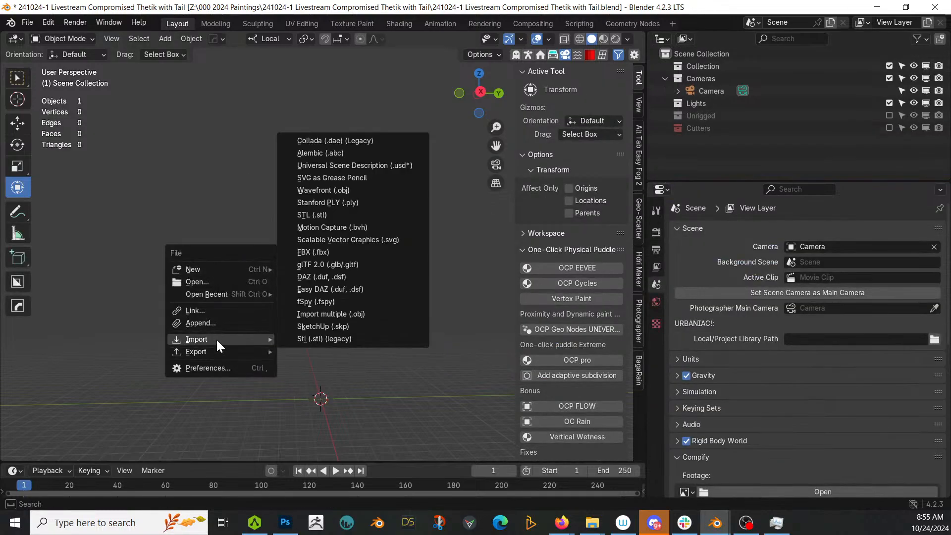
pyautogui.click(331, 252)
pyautogui.click(379, 152)
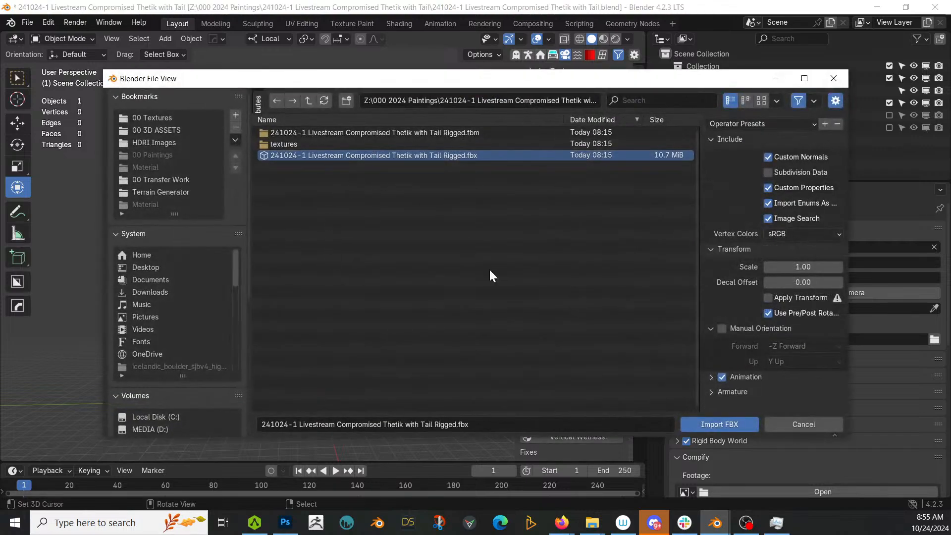
pyautogui.click(720, 425)
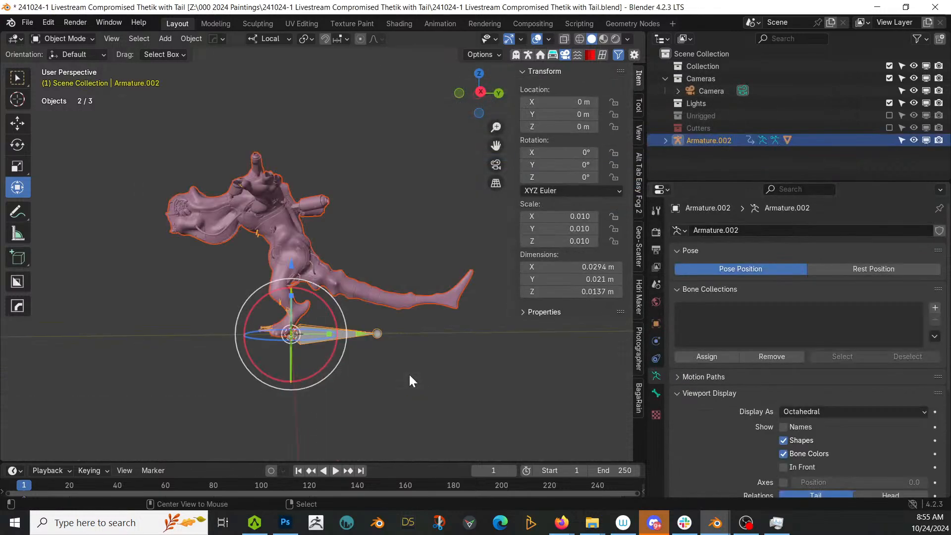
# Clear the scale of the imported armature.
pyautogui.hotkey('alt', 's')
pyautogui.scroll(-10, 409, 374)
pyautogui.moveTo(393, 425); pyautogui.dragTo(419, 330, button='middle')
pyautogui.press('Tab')
pyautogui.press('Tab')
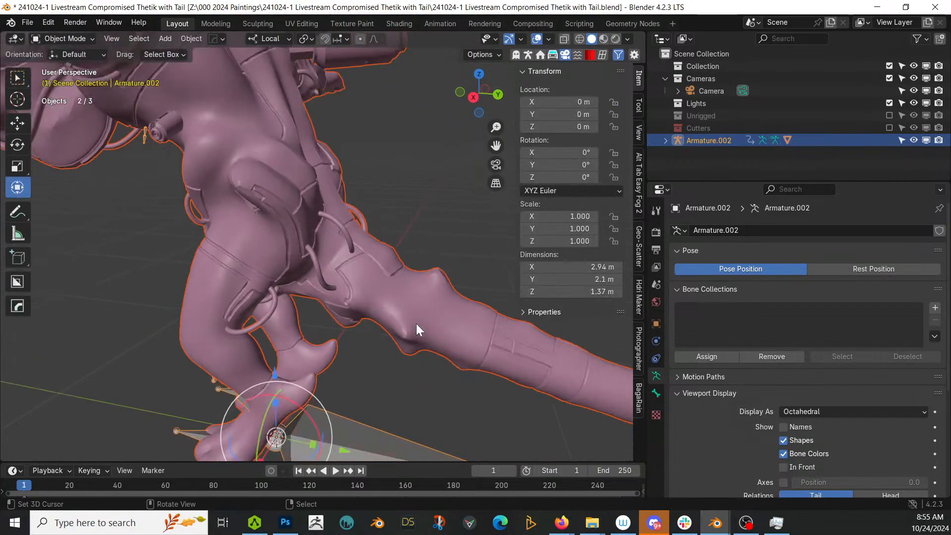
# Enter Edit Mode on the imported creature mesh, select the edge loop around the tail's base, and split the mesh along it.
pyautogui.click(423, 300)
pyautogui.press('Tab')
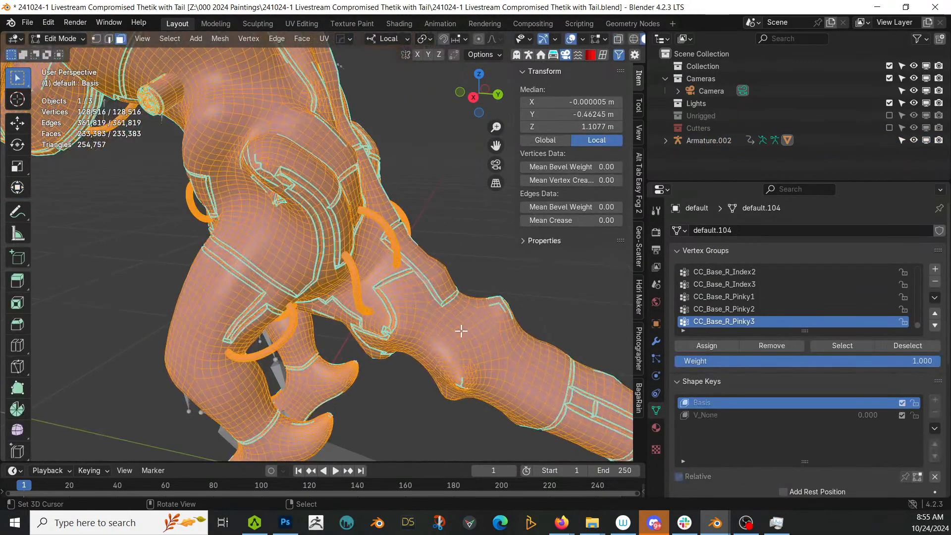
pyautogui.hotkey('alt', 'a')
pyautogui.keyDown('alt'); pyautogui.click(445, 316); pyautogui.keyUp('alt')
pyautogui.moveTo(445, 316); pyautogui.dragTo(305, 339, button='middle')
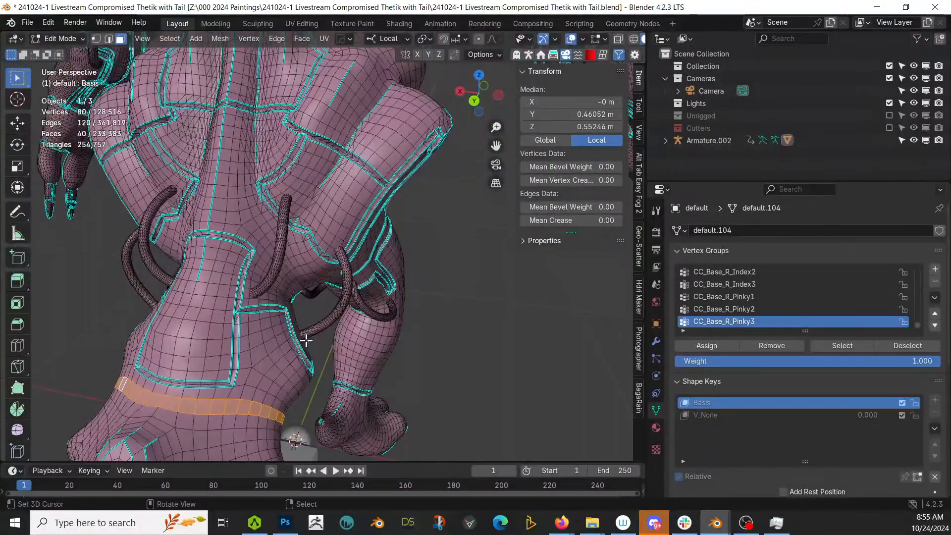
pyautogui.click(236, 401)
pyautogui.keyDown('alt'); pyautogui.click(233, 400); pyautogui.keyUp('alt')
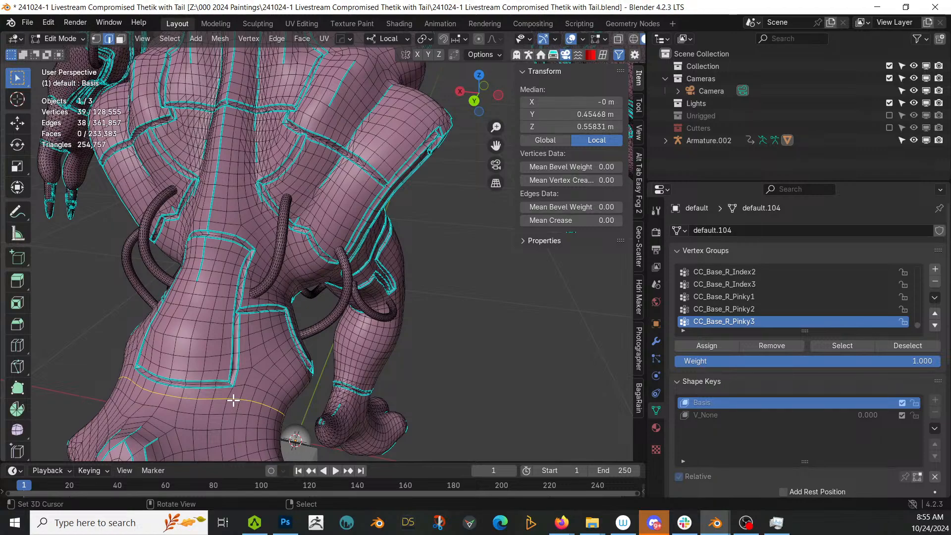
pyautogui.hotkey('ctrl', 'z')
# Test the split by selecting linked faces on the body and tail, and revert through the undo history to the split edge loop.
pyautogui.press('3')
pyautogui.press('l')
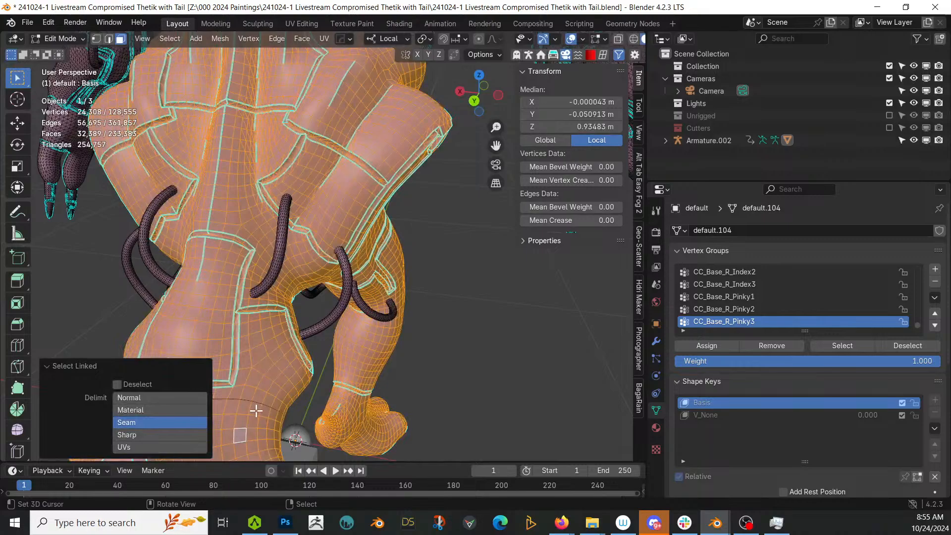
pyautogui.click(255, 410)
pyautogui.moveTo(251, 414); pyautogui.dragTo(240, 378, button='middle')
pyautogui.press('l')
pyautogui.scroll(2, 221, 358)
pyautogui.hotkey('ctrl', 'z')
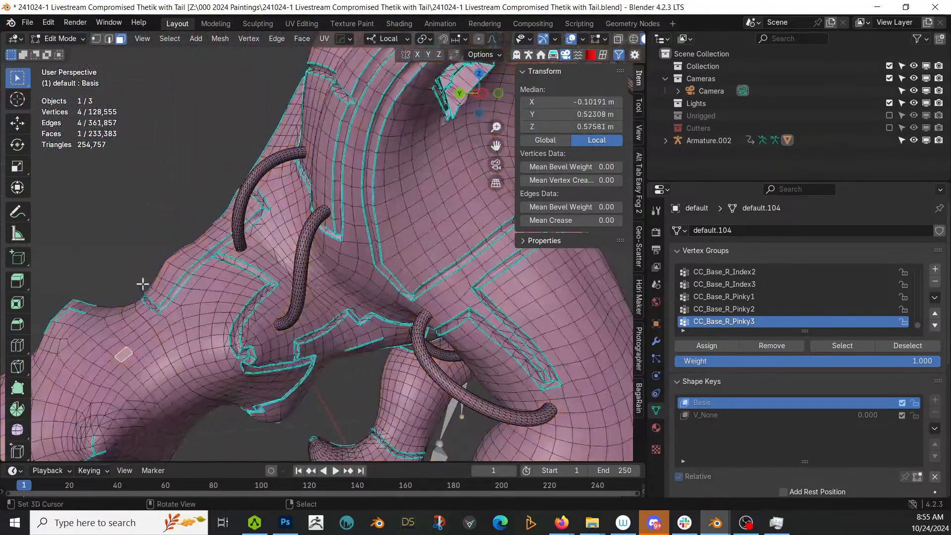
pyautogui.click(49, 23)
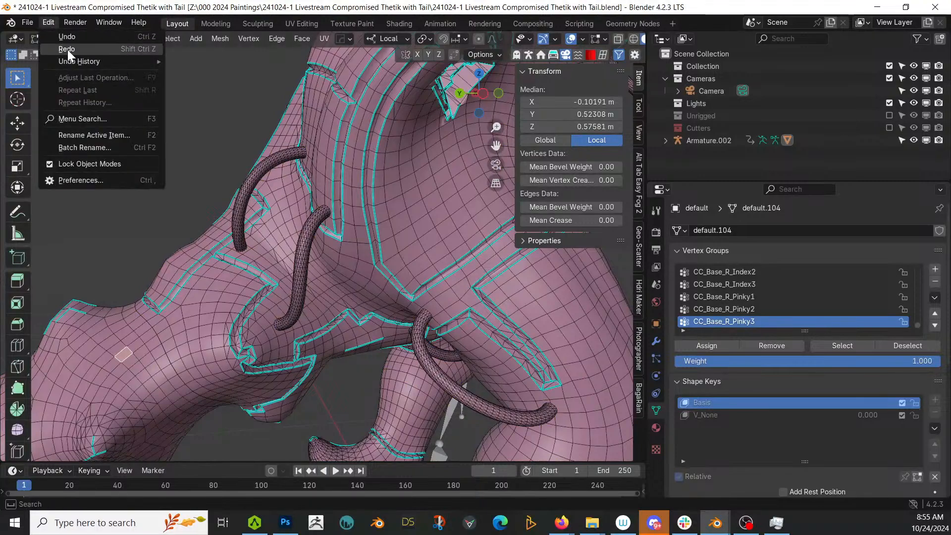
pyautogui.moveTo(70, 59)
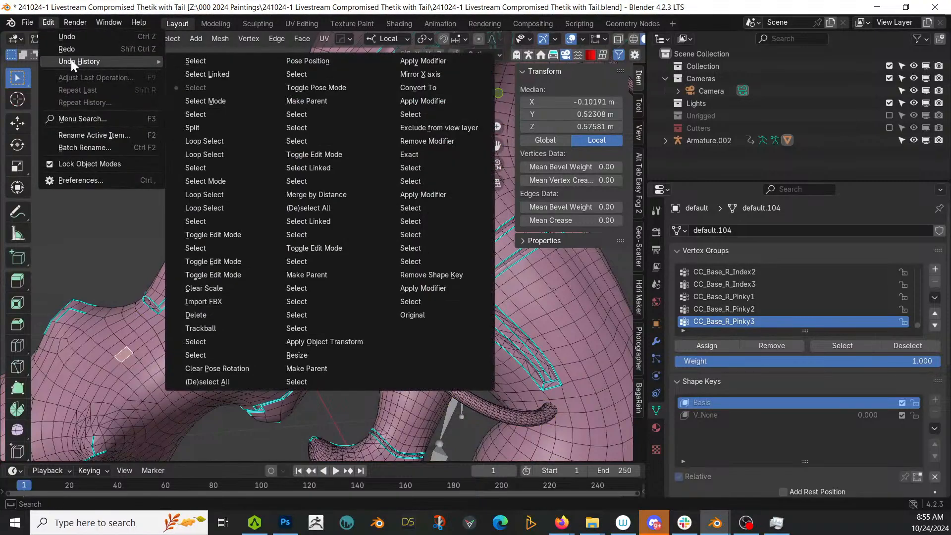
pyautogui.click(200, 308)
# Select the face loop around the tail's base in face mode and hide it.
pyautogui.moveTo(189, 318); pyautogui.dragTo(347, 312, button='middle')
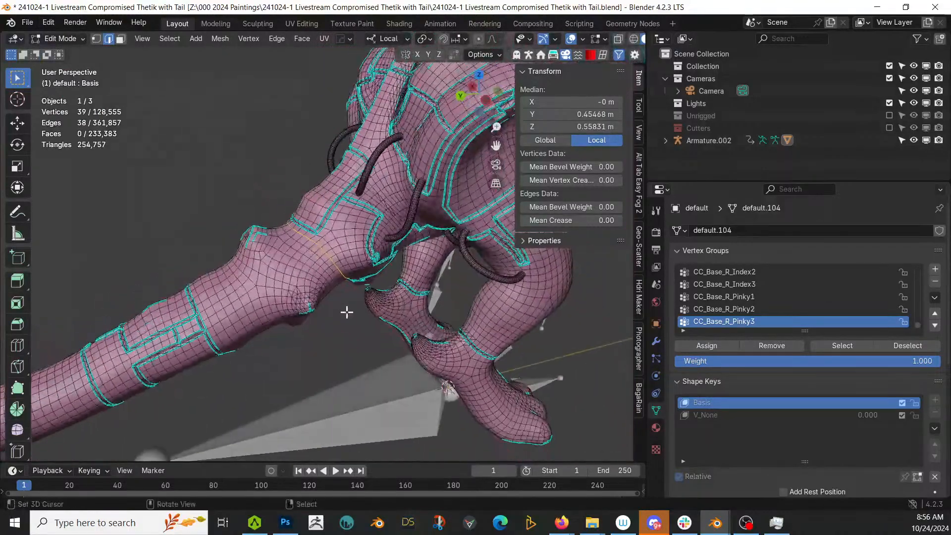
pyautogui.scroll(3, 347, 312)
pyautogui.press('3')
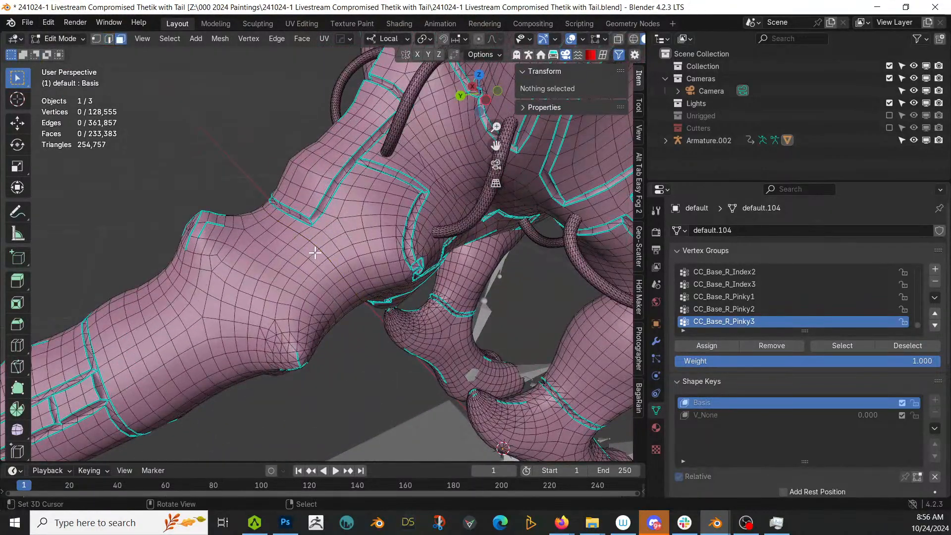
pyautogui.keyDown('alt'); pyautogui.rightClick(316, 235); pyautogui.keyUp('alt')
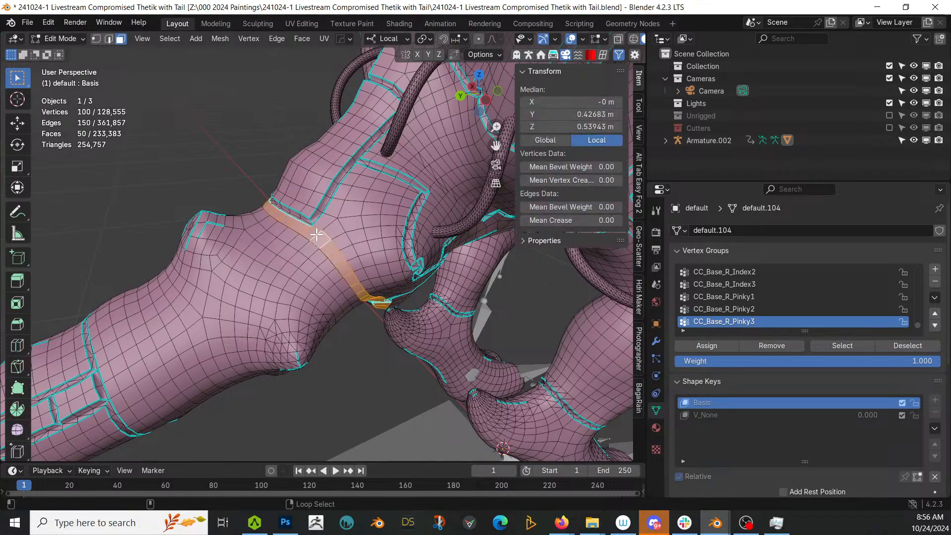
pyautogui.press('h')
# Select the linked faces of the tail, separate them into their own object, and return to Object Mode with nothing selected.
pyautogui.rightClick(308, 254)
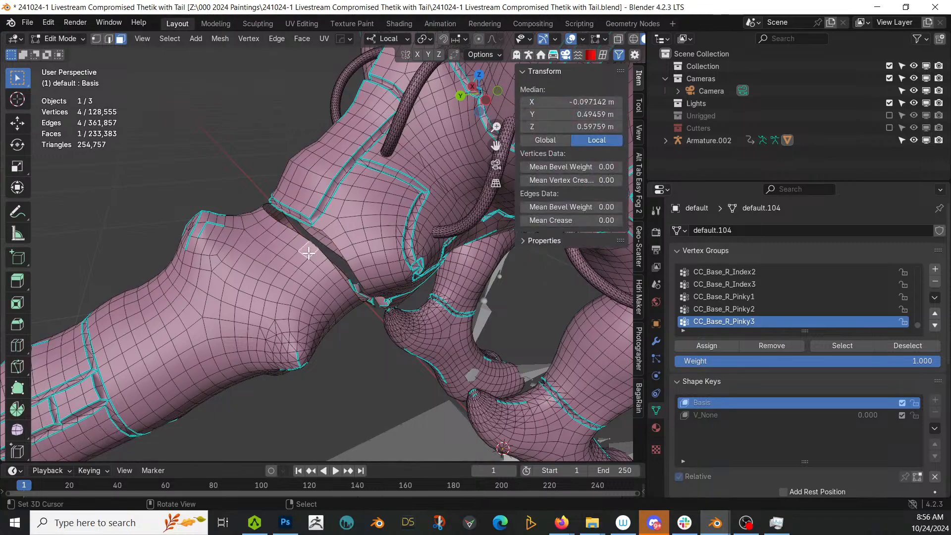
pyautogui.hotkey('ctrl', 'l')
pyautogui.moveTo(308, 253); pyautogui.dragTo(257, 178, button='middle')
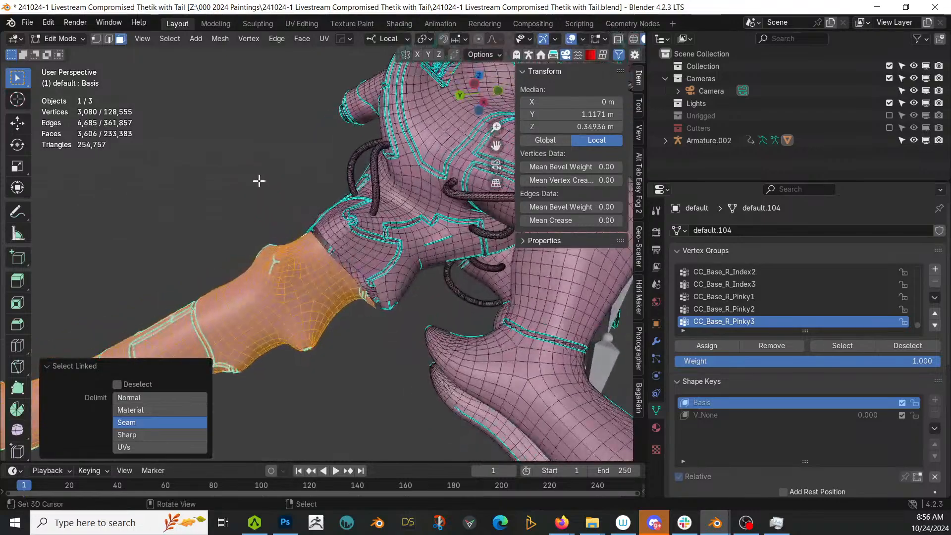
pyautogui.press('p')
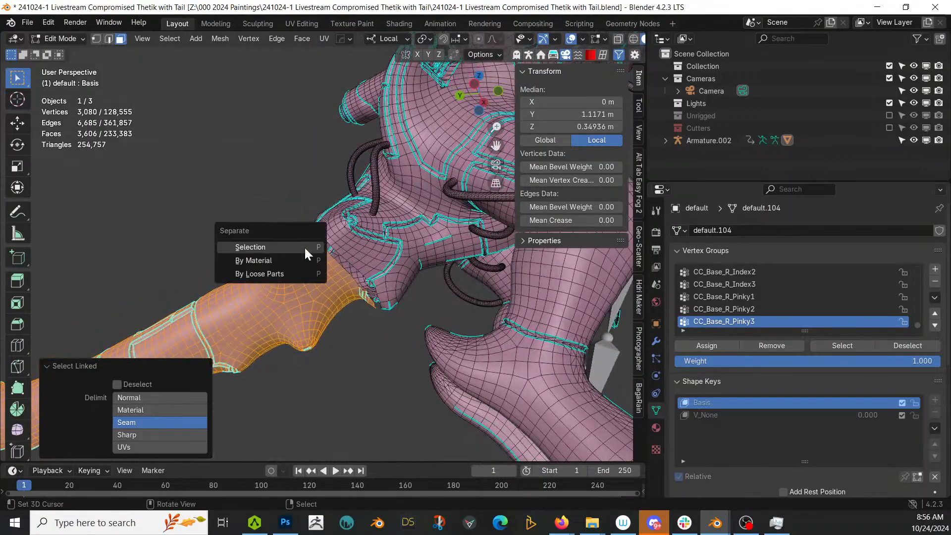
pyautogui.click(304, 245)
pyautogui.moveTo(304, 245); pyautogui.dragTo(202, 272, button='middle')
pyautogui.press('Tab')
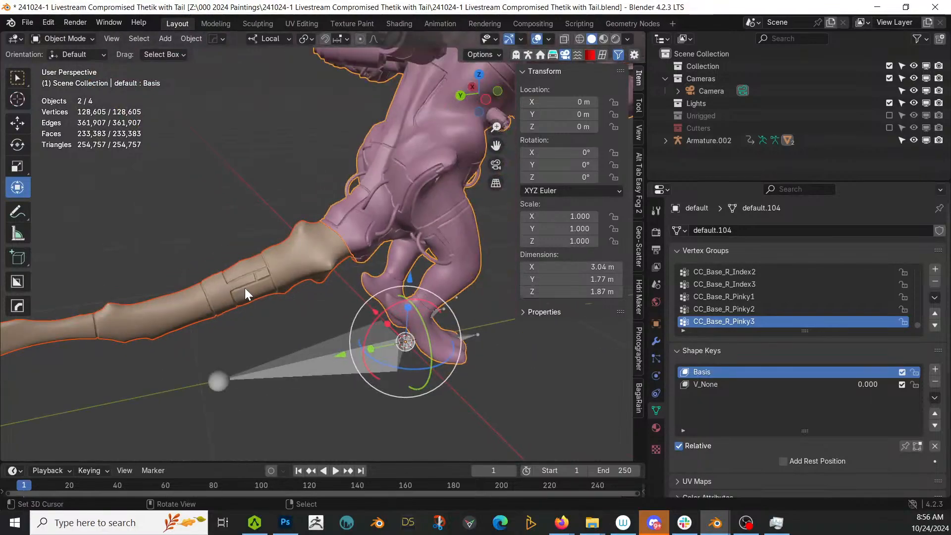
pyautogui.moveTo(245, 287); pyautogui.dragTo(340, 203, button='middle')
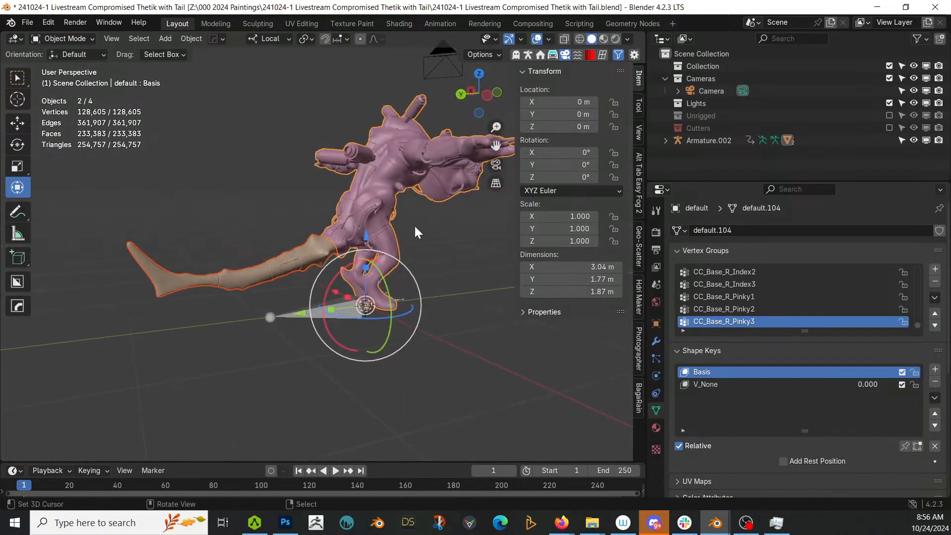
pyautogui.moveTo(204, 180)
pyautogui.mouseDown(button='middle')
pyautogui.moveTo(183, 197)
pyautogui.moveTo(218, 185)
pyautogui.mouseUp(button='middle')
pyautogui.click(218, 185)
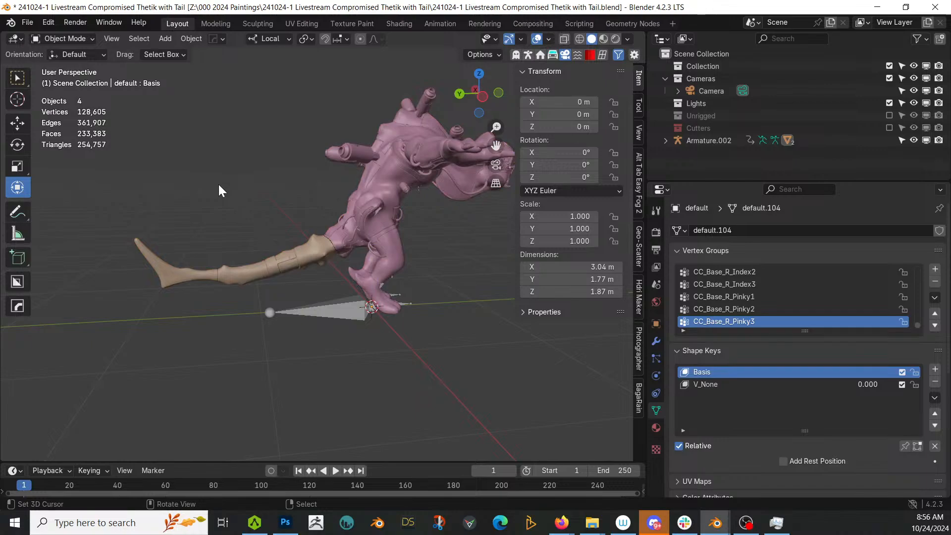
# Import the pose file Standing Death Forward 02.fbx from the 000 G8 for HumanGen\Poses folder.
pyautogui.press('F4')
pyautogui.moveTo(218, 184)
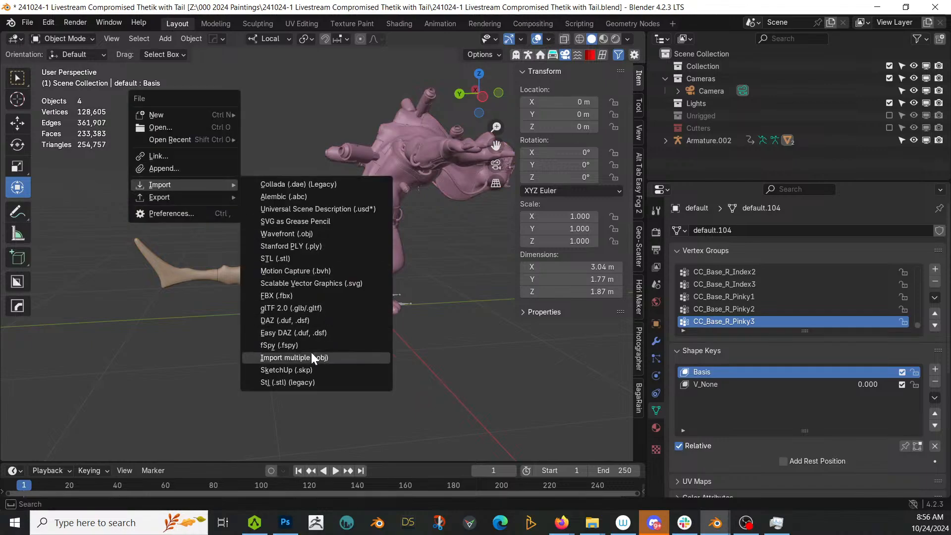
pyautogui.click(303, 299)
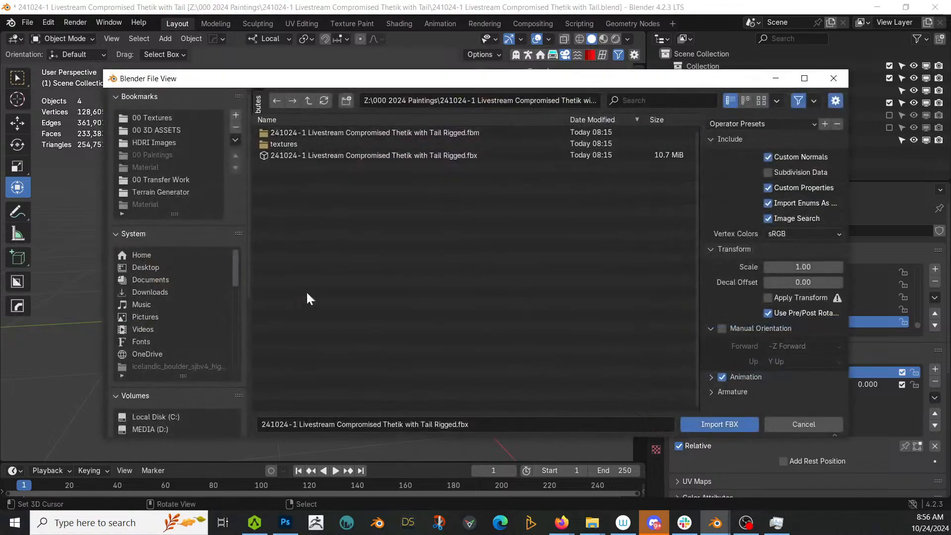
pyautogui.click(308, 101)
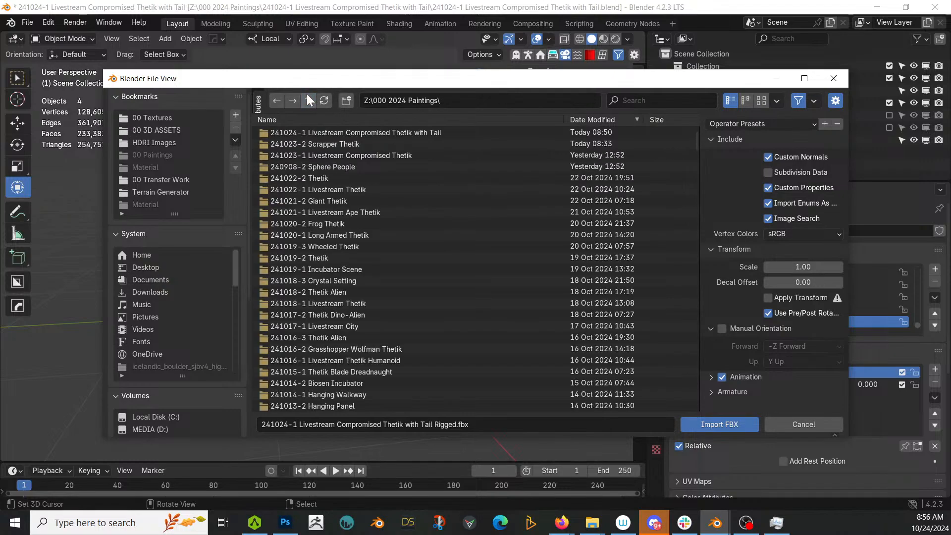
pyautogui.click(331, 118)
pyautogui.doubleClick(333, 133)
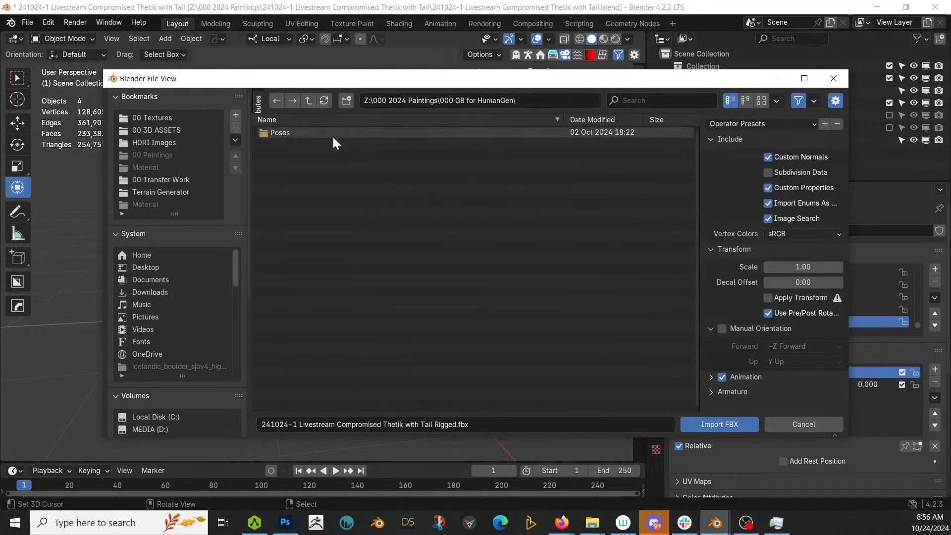
pyautogui.doubleClick(281, 136)
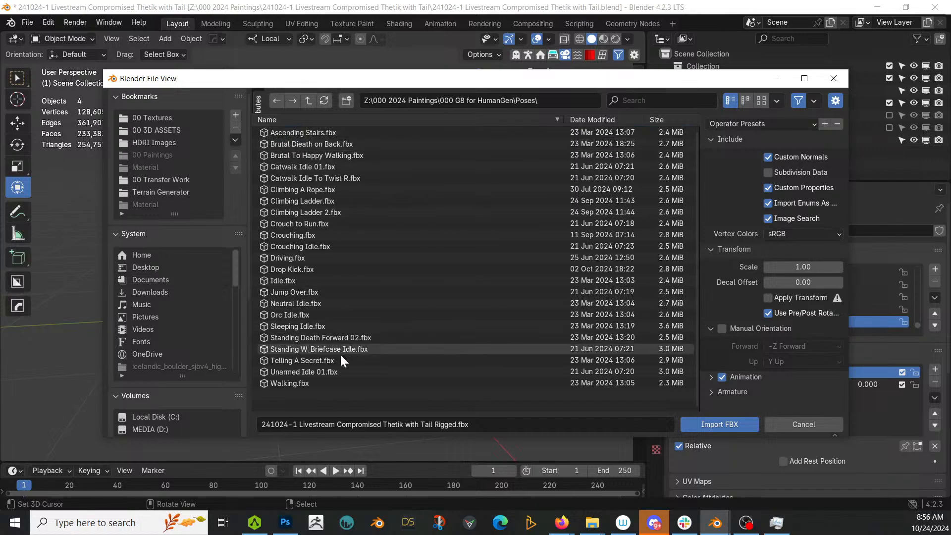
pyautogui.doubleClick(353, 337)
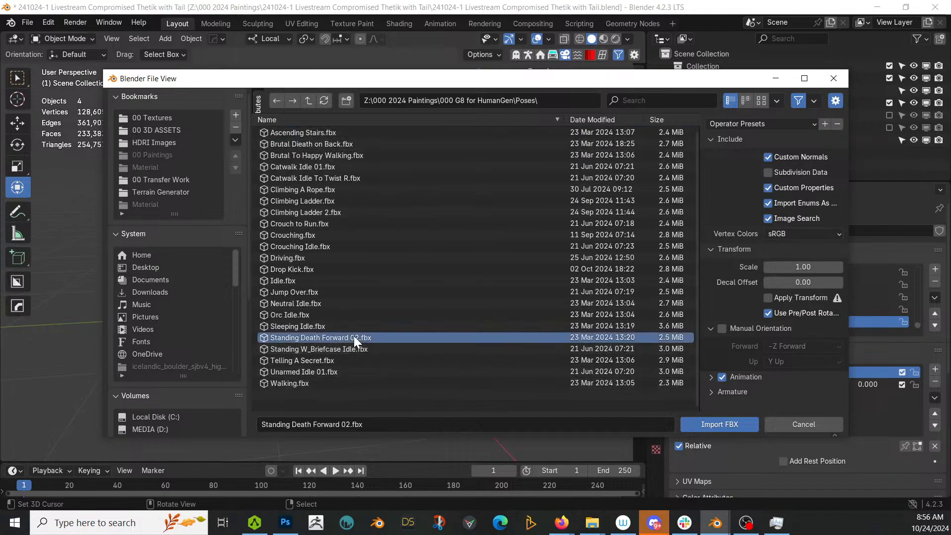
pyautogui.moveTo(477, 303); pyautogui.dragTo(462, 325, button='middle')
pyautogui.scroll(3, 463, 324)
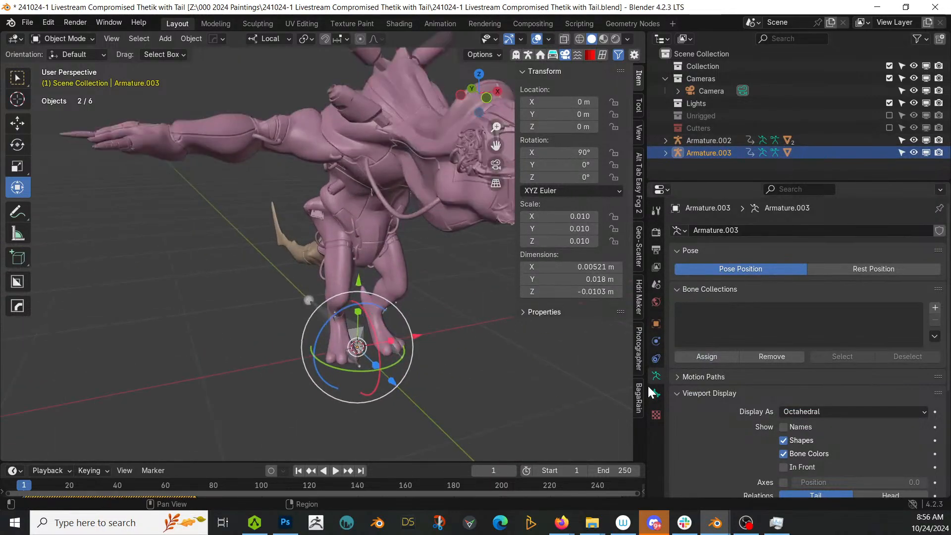
# Replace the Rokoko retargeting armatures with Armature.003 as source and Armature.002 as target.
pyautogui.click(529, 54)
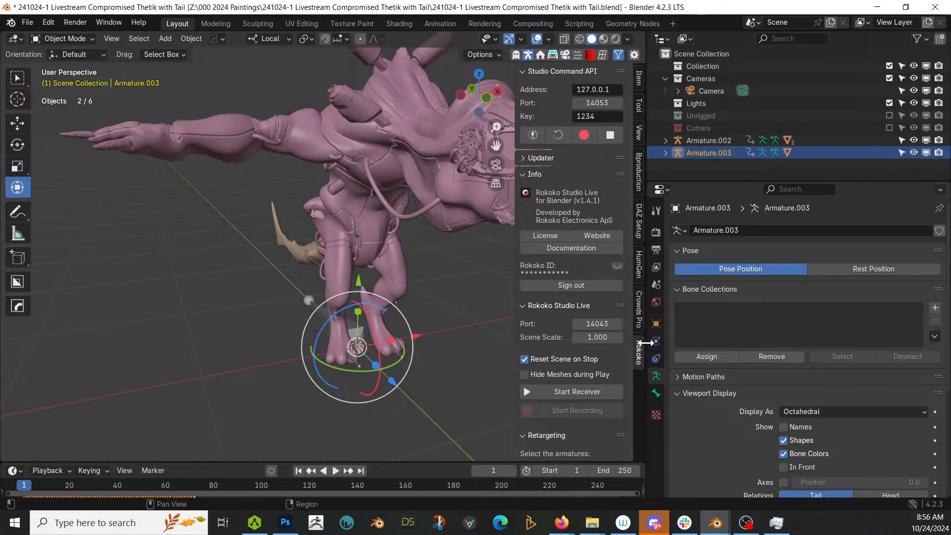
pyautogui.scroll(-4, 552, 423)
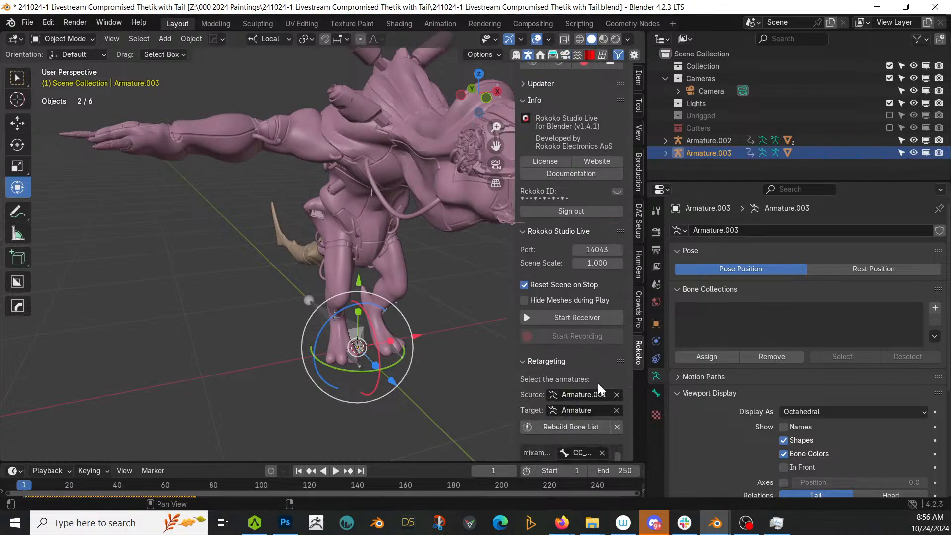
pyautogui.click(617, 394)
pyautogui.click(617, 413)
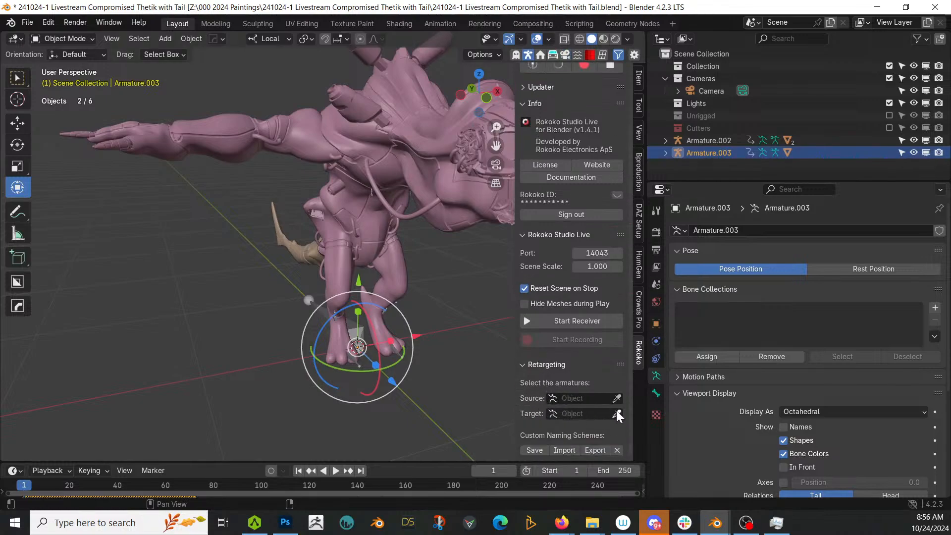
pyautogui.click(580, 398)
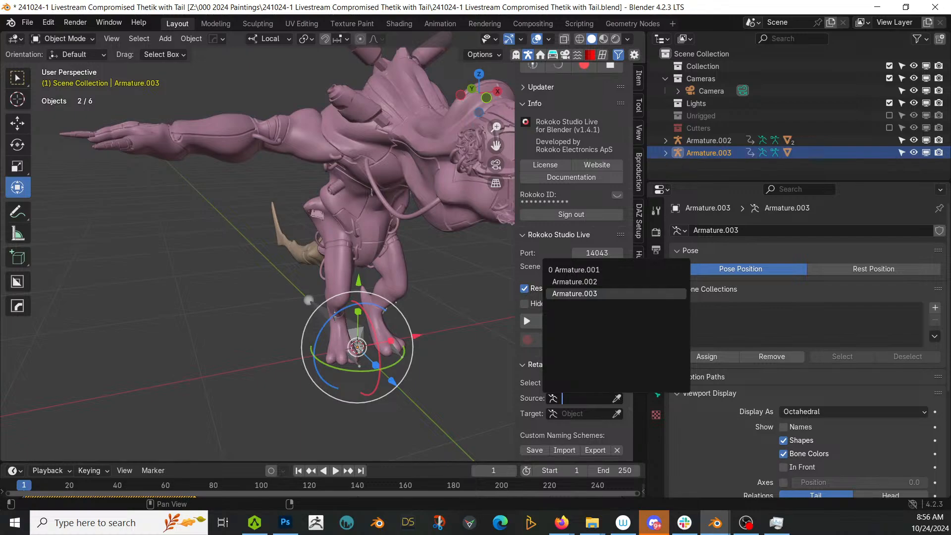
pyautogui.click(575, 293)
pyautogui.click(570, 413)
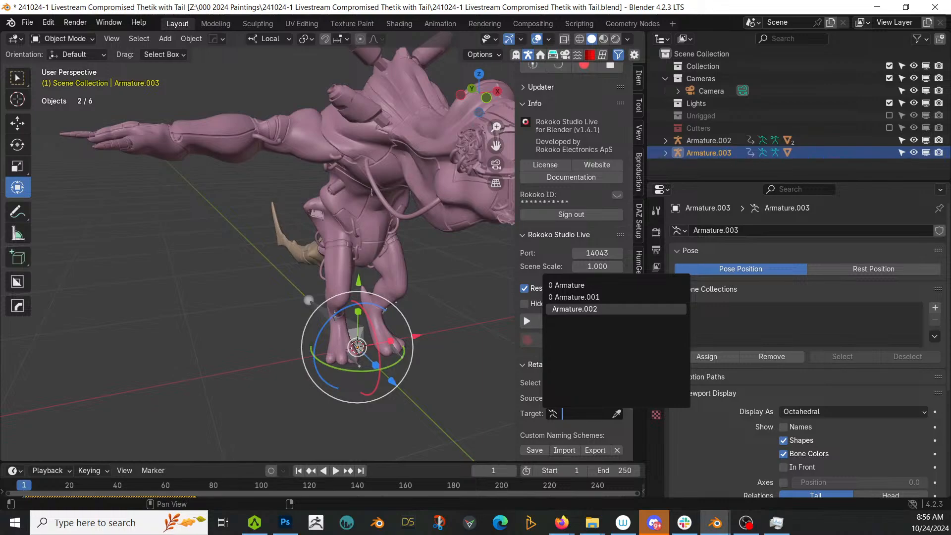
pyautogui.click(587, 309)
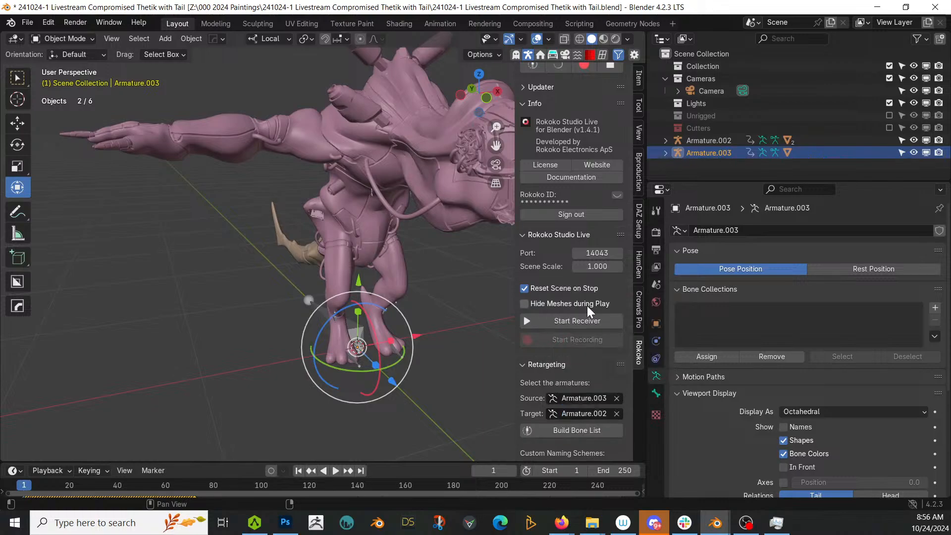
# Build the retargeting bone list and retarget the animation onto the creature using the rest pose with Auto Scale.
pyautogui.click(580, 430)
pyautogui.scroll(-10, 626, 411)
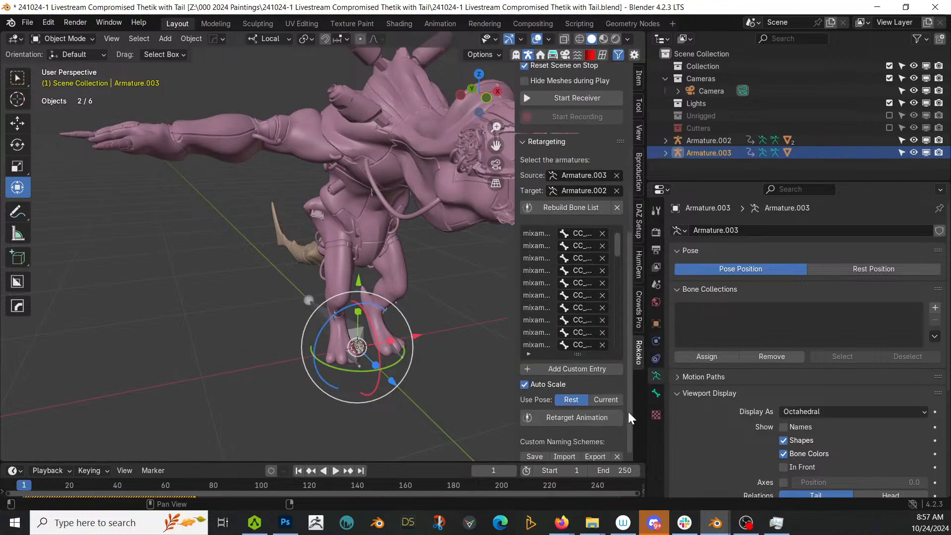
pyautogui.click(589, 410)
pyautogui.moveTo(370, 362); pyautogui.dragTo(456, 341, button='middle')
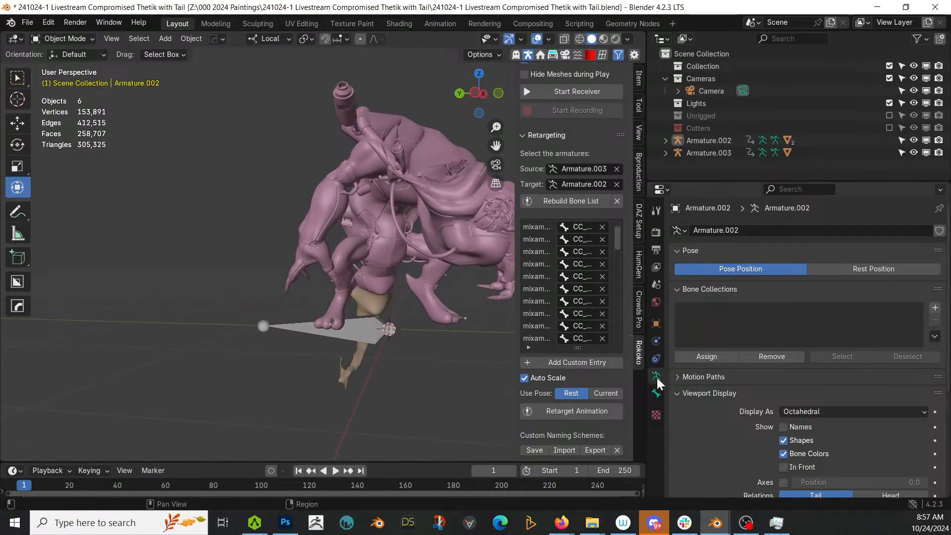
# Enter Pose Mode on Armature.002 and hide its unselected bones, including the large root bone.
pyautogui.click(367, 333)
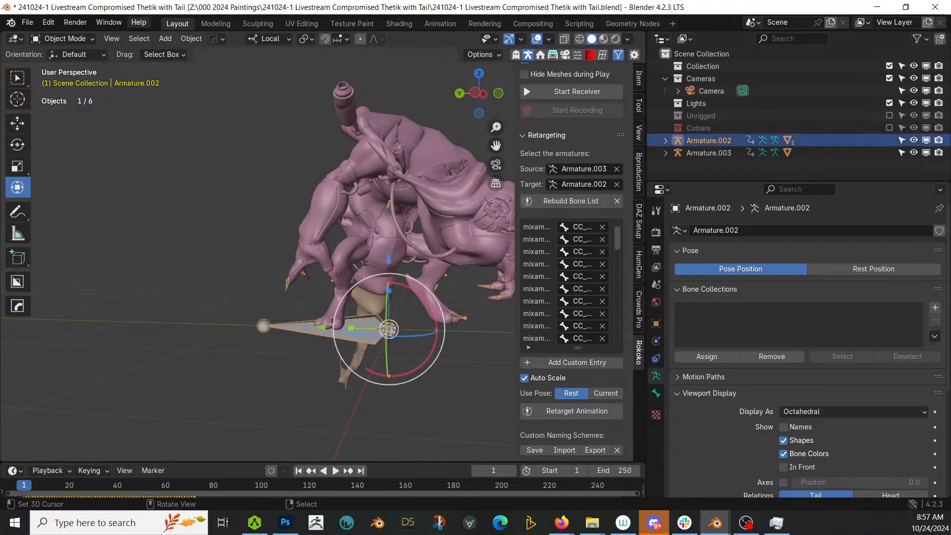
pyautogui.click(64, 39)
pyautogui.click(66, 80)
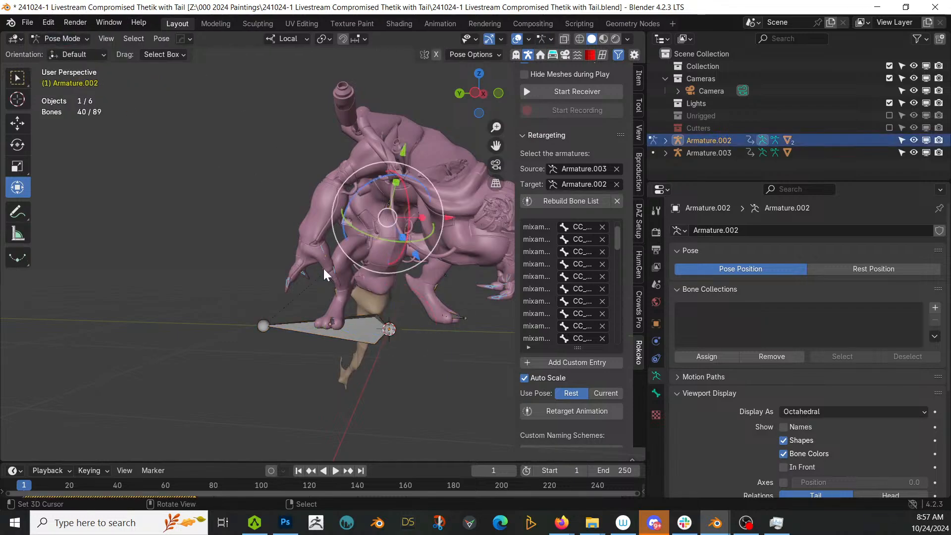
pyautogui.hotkey('shift', 'h')
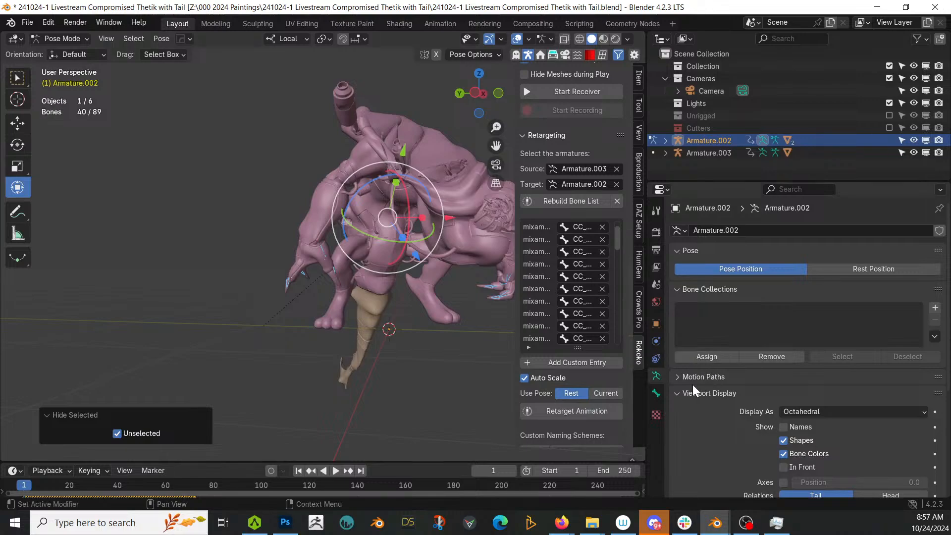
# Switch Armature.002 to Rest Position and deselect its bones.
pyautogui.click(847, 270)
pyautogui.moveTo(450, 277); pyautogui.dragTo(469, 306, button='middle')
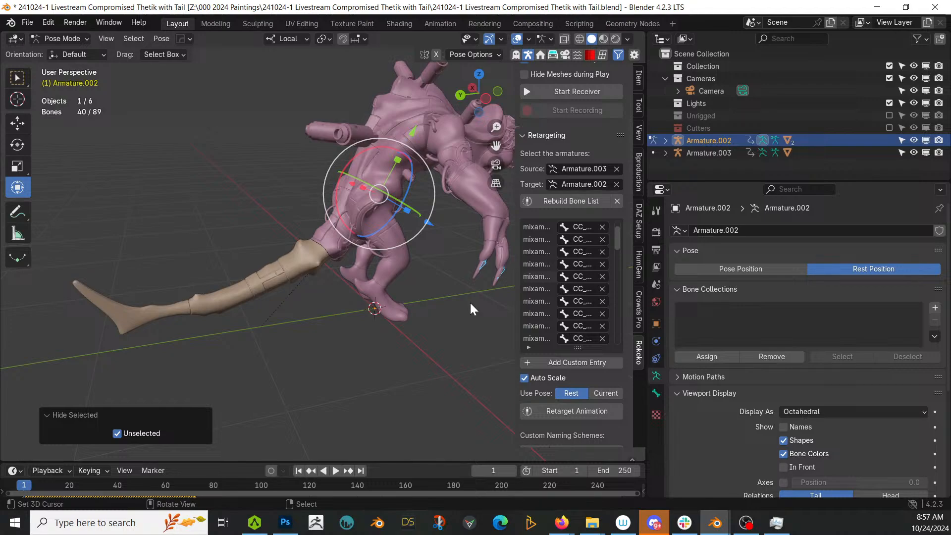
pyautogui.scroll(5, 334, 305)
pyautogui.keyDown('shift'); pyautogui.moveTo(306, 258); pyautogui.dragTo(360, 302, button='middle'); pyautogui.keyUp('shift')
pyautogui.rightClick(381, 260)
pyautogui.scroll(-3, 379, 260)
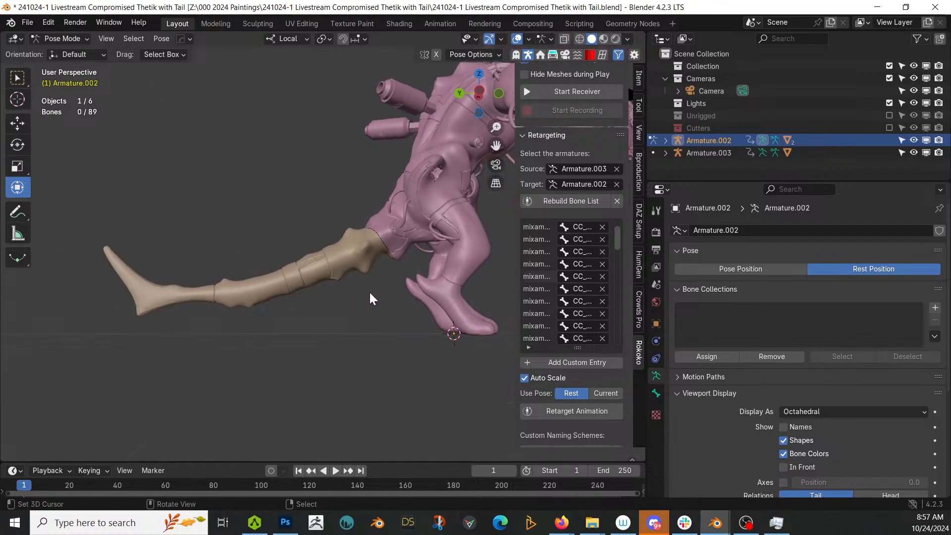
# In the right orthographic view, return to Object Mode and add a single-bone armature at the world origin.
pyautogui.press('KP_1')
pyautogui.press('KP_3')
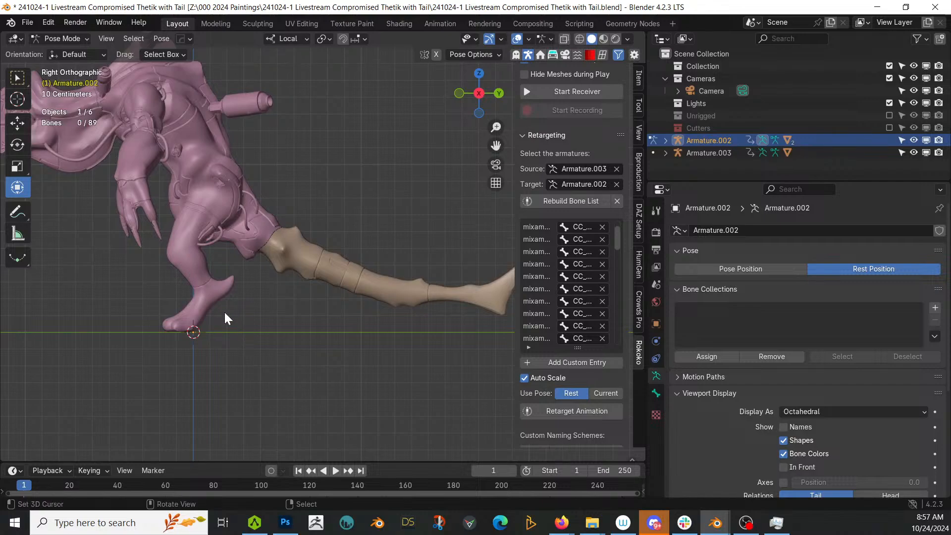
pyautogui.click(59, 39)
pyautogui.click(67, 49)
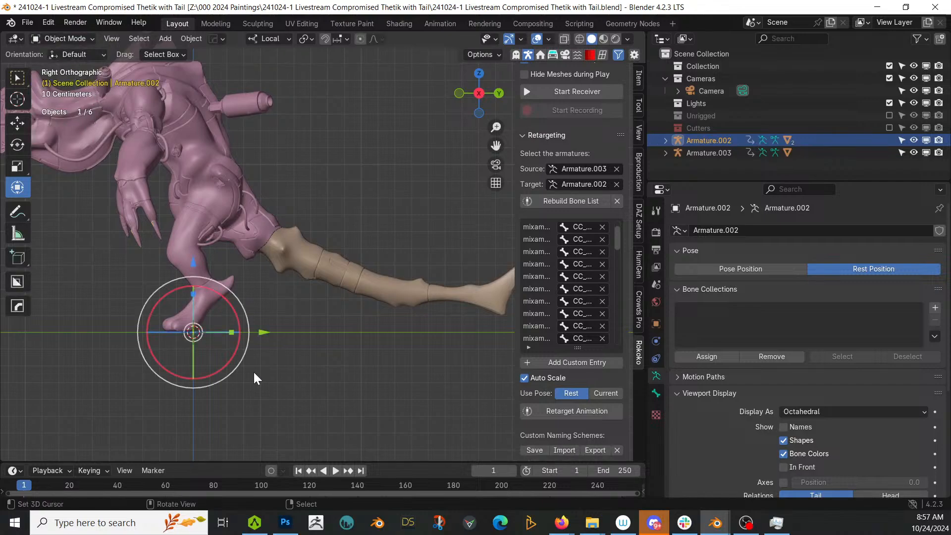
pyautogui.hotkey('shift', 'a')
pyautogui.moveTo(253, 277)
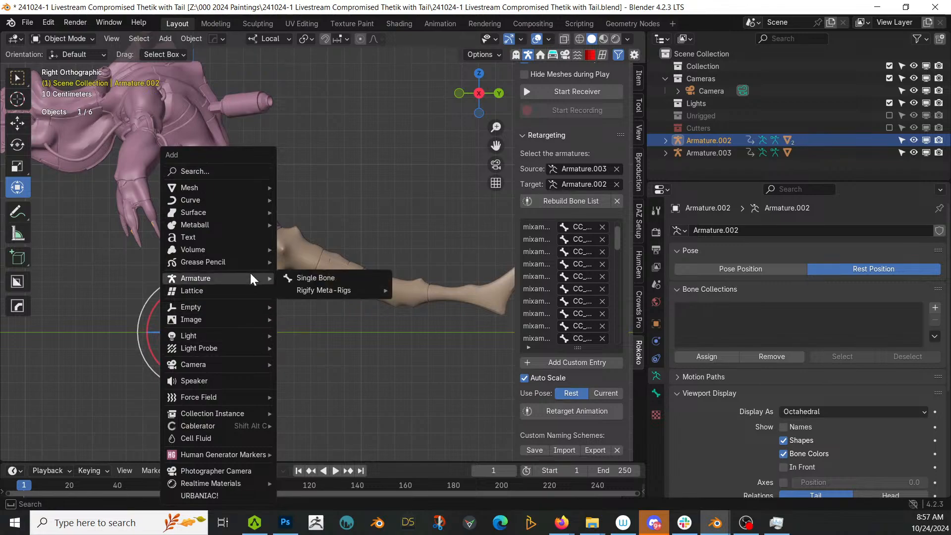
pyautogui.click(336, 278)
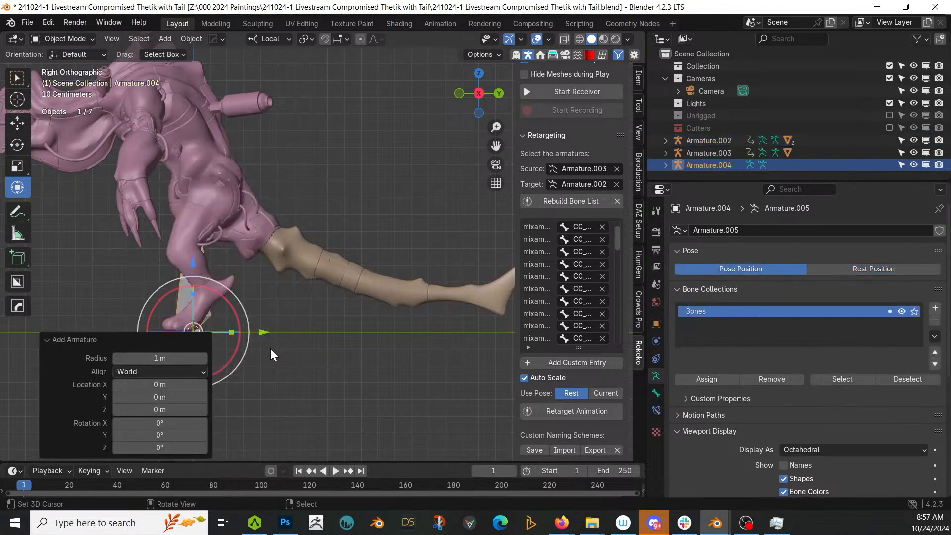
# Move and rotate the new bone along the base of the tail, scale it to about 0.352, and display it In Front.
pyautogui.scroll(-2, 257, 375)
pyautogui.moveTo(248, 363); pyautogui.dragTo(307, 302)
pyautogui.moveTo(314, 218); pyautogui.dragTo(332, 287)
pyautogui.press('s')
pyautogui.click(329, 270)
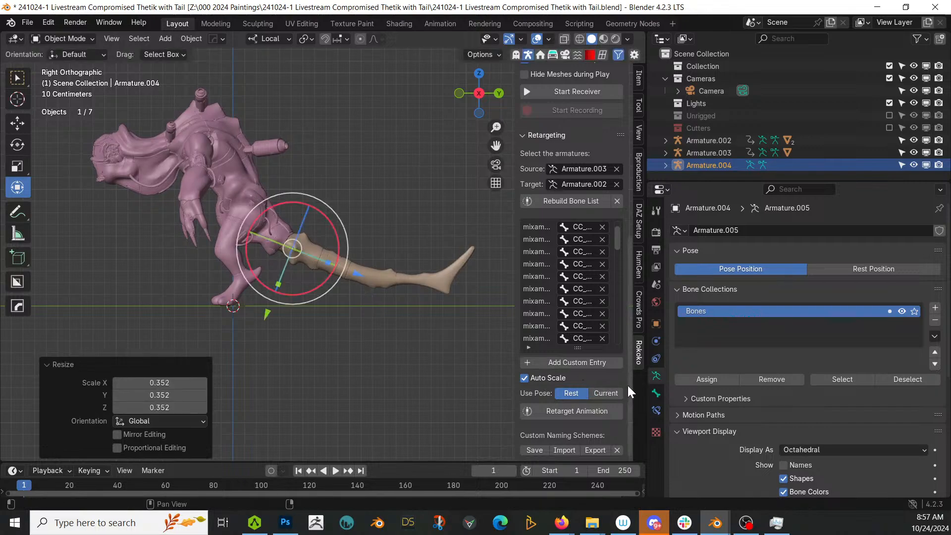
pyautogui.scroll(-3, 822, 500)
pyautogui.click(783, 455)
# Shrink the tail bone by a factor of about 0.642 and move it to where the tail joins the body, keeping it selected.
pyautogui.scroll(5, 349, 369)
pyautogui.press('s')
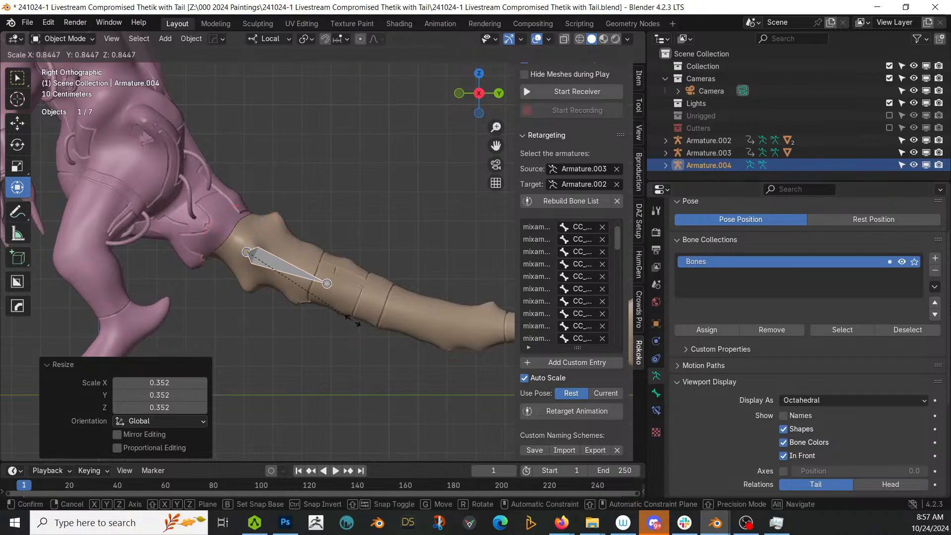
pyautogui.click(316, 327)
pyautogui.press('g')
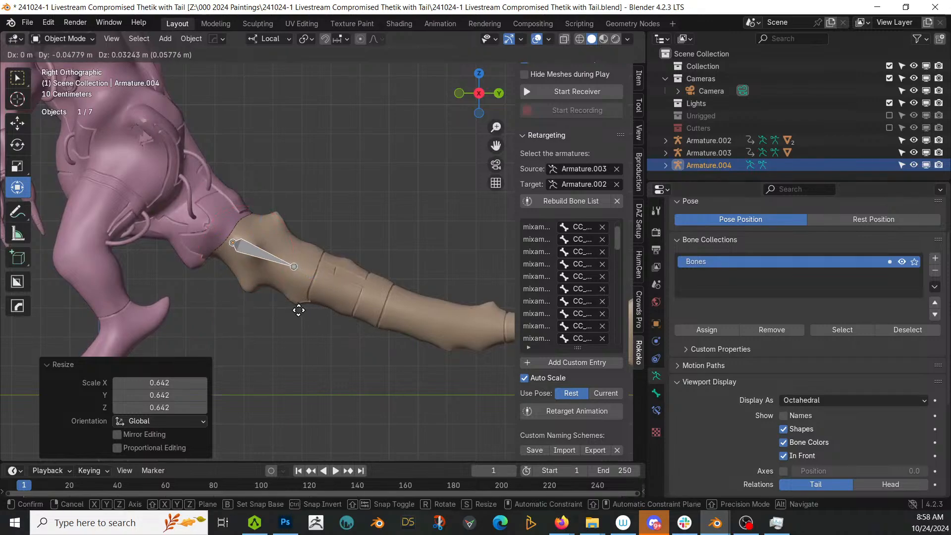
pyautogui.click(300, 310)
pyautogui.click(292, 266)
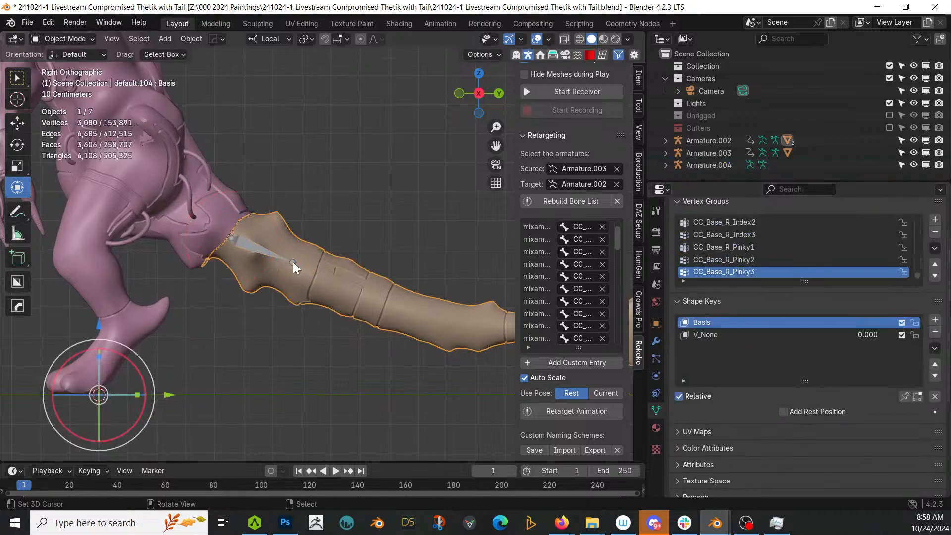
pyautogui.click(296, 268)
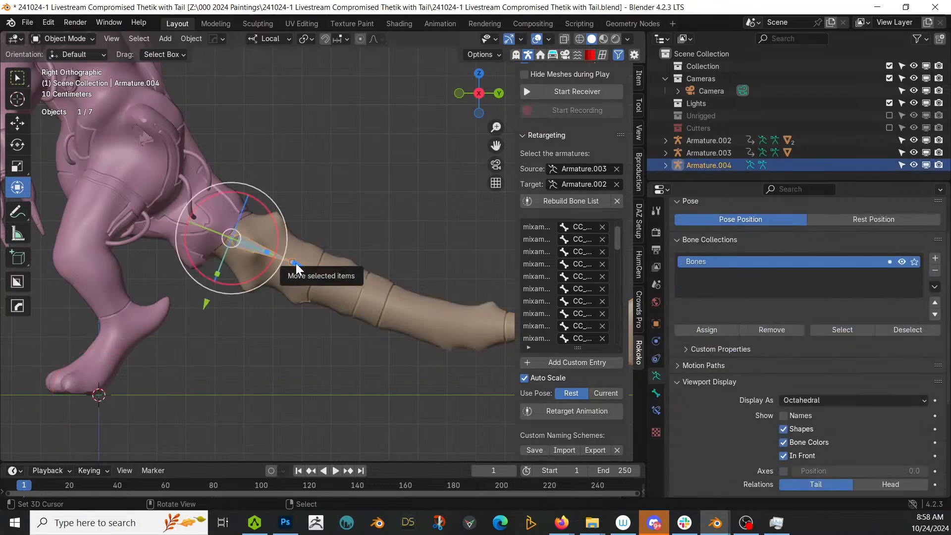
# In Edit Mode, nudge the first bone's tip into line and extrude four more bones along the front and middle of the tail.
pyautogui.press('Tab')
pyautogui.moveTo(296, 262)
pyautogui.mouseDown()
pyautogui.moveTo(313, 272)
pyautogui.moveTo(306, 275)
pyautogui.mouseUp()
pyautogui.press('e')
pyautogui.click(361, 296)
pyautogui.press('e')
pyautogui.click(416, 318)
pyautogui.press('e')
pyautogui.click(479, 328)
pyautogui.keyDown('shift'); pyautogui.moveTo(482, 329); pyautogui.dragTo(352, 335, button='middle'); pyautogui.keyUp('shift')
pyautogui.press('e')
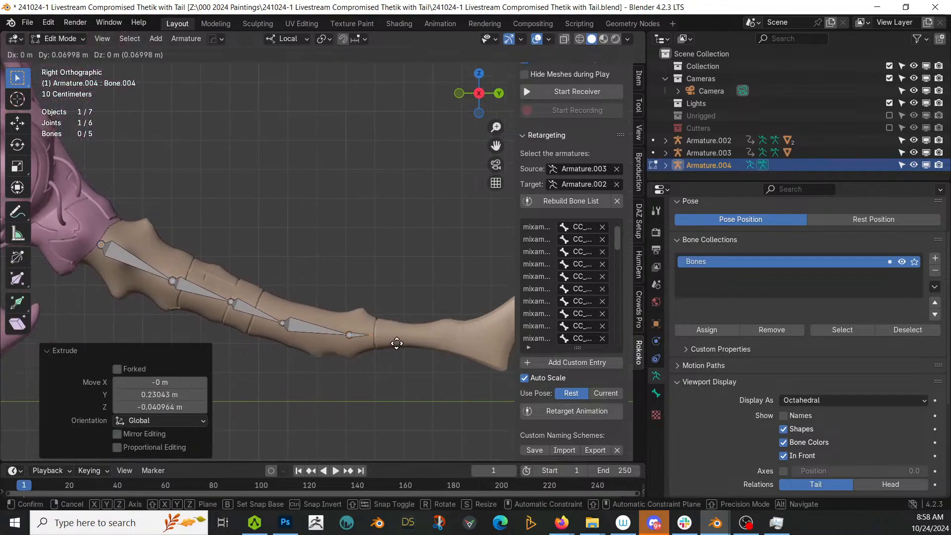
pyautogui.click(446, 344)
# Extrude three more bones to follow the tail's curve up to its tip, return to Object Mode, and check the chain's alignment from above.
pyautogui.press('e')
pyautogui.click(494, 348)
pyautogui.keyDown('shift'); pyautogui.moveTo(427, 383); pyautogui.dragTo(336, 382, button='middle'); pyautogui.keyUp('shift')
pyautogui.press('e')
pyautogui.click(424, 329)
pyautogui.press('e')
pyautogui.click(451, 303)
pyautogui.press('Tab')
pyautogui.moveTo(378, 391); pyautogui.dragTo(377, 298, button='middle')
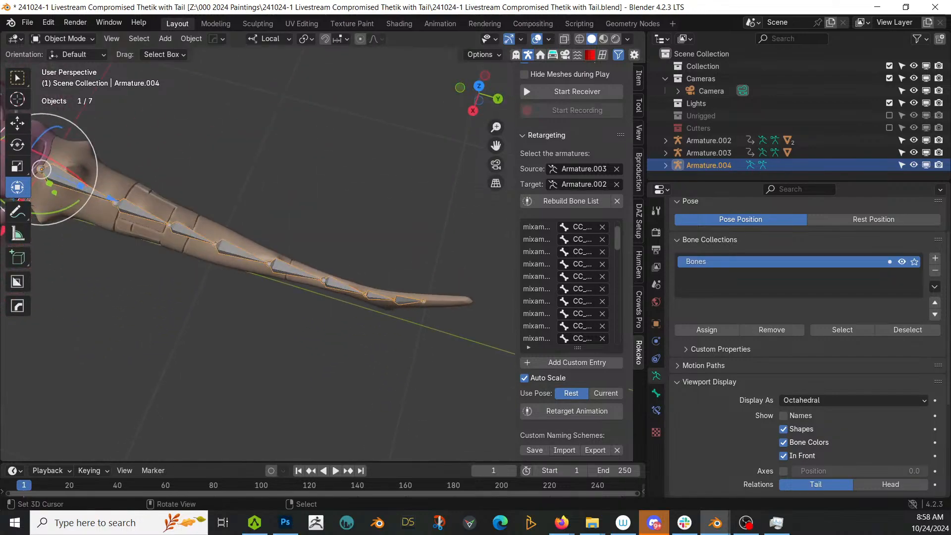
pyautogui.press('KP_7')
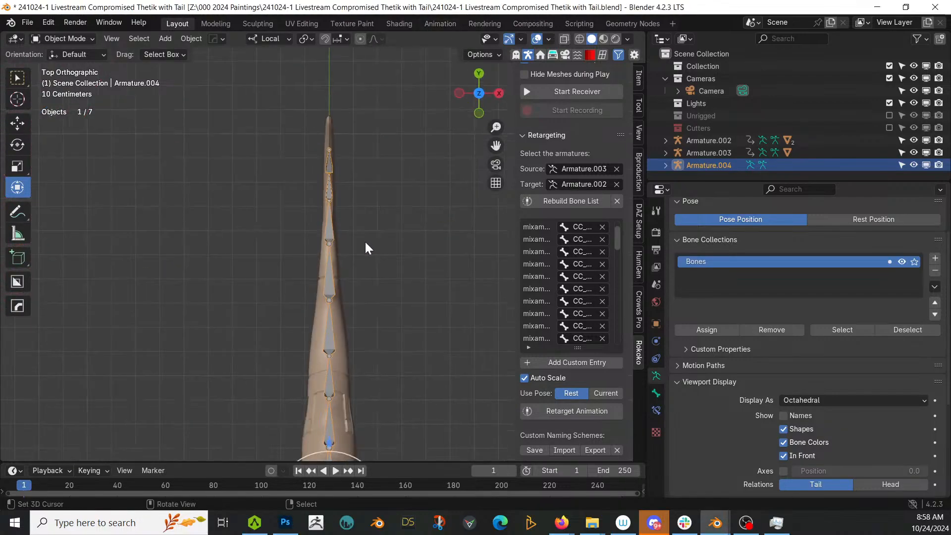
pyautogui.keyDown('shift'); pyautogui.moveTo(365, 240); pyautogui.dragTo(339, 102, button='middle'); pyautogui.keyUp('shift')
pyautogui.moveTo(342, 183); pyautogui.dragTo(216, 152, button='middle')
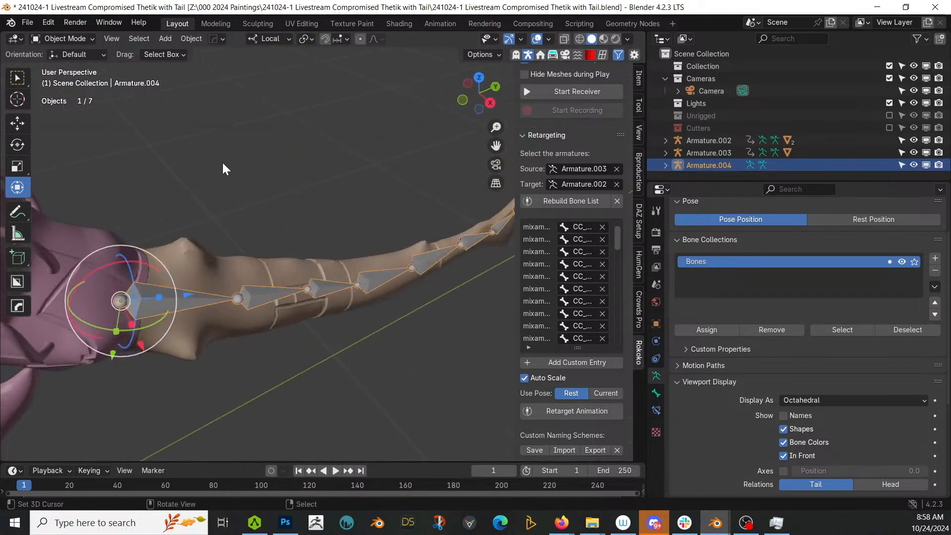
# Isolate the tail mesh in Local View and fill the open edge loop at its base with a face, finishing in Object Mode.
pyautogui.click(193, 327)
pyautogui.press('KP_Divide')
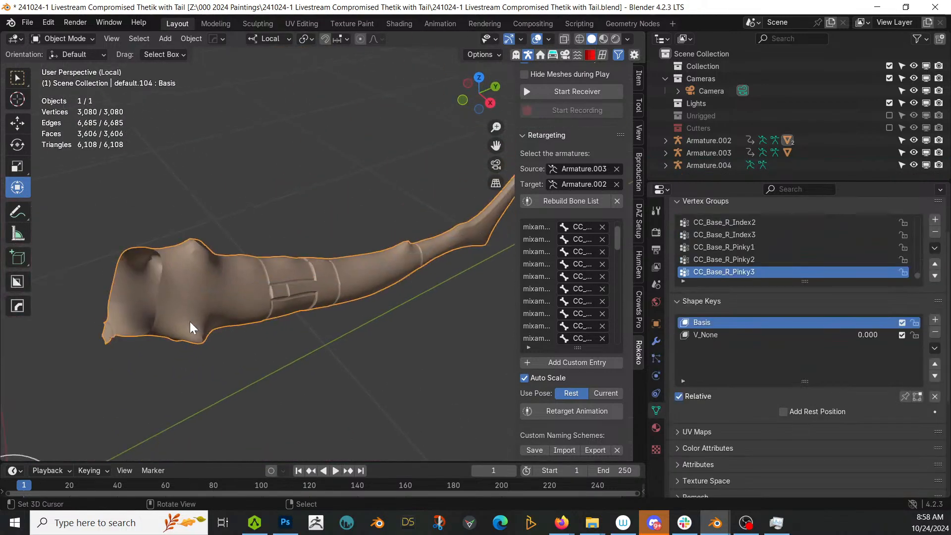
pyautogui.scroll(4, 190, 323)
pyautogui.press('Tab')
pyautogui.moveTo(179, 328); pyautogui.dragTo(314, 282, button='middle')
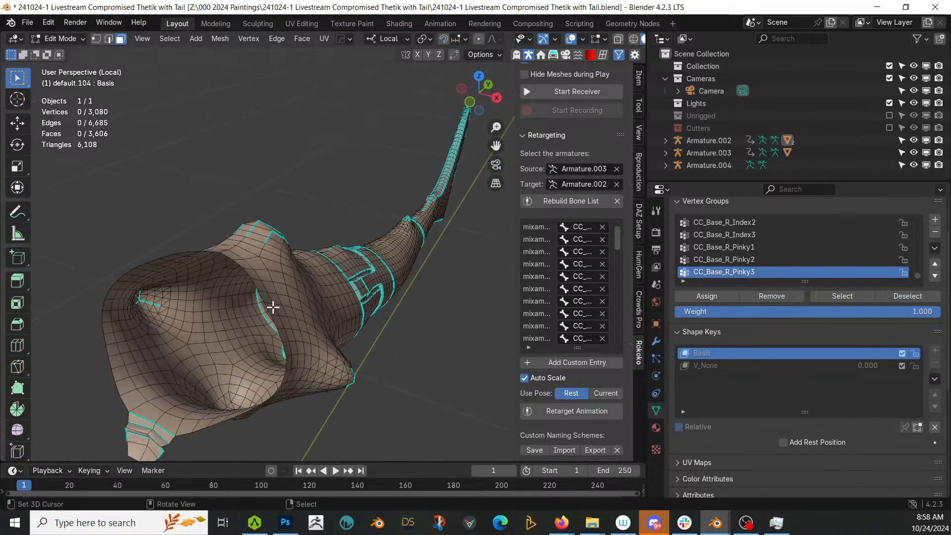
pyautogui.press('2')
pyautogui.keyDown('alt'); pyautogui.click(256, 286); pyautogui.keyUp('alt')
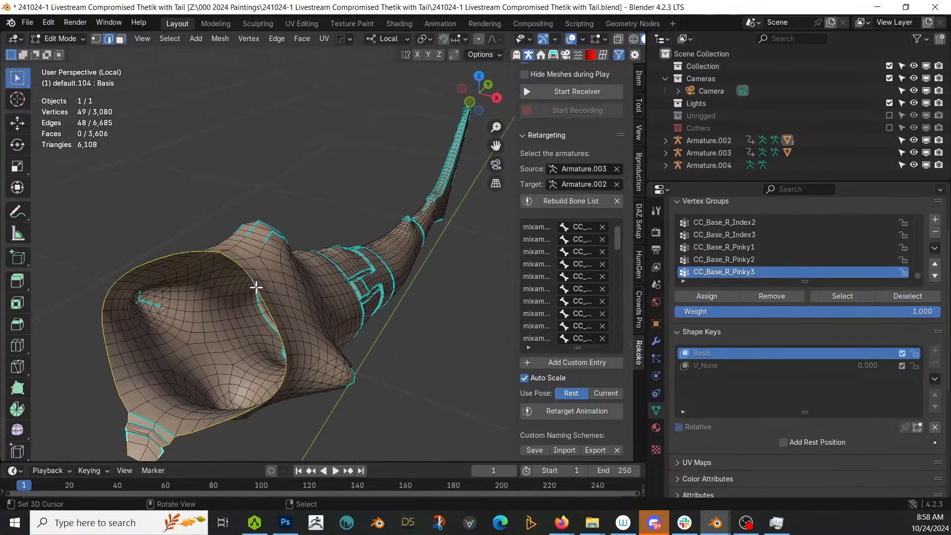
pyautogui.press('f')
pyautogui.moveTo(256, 288); pyautogui.dragTo(162, 274, button='middle')
pyautogui.press('Tab')
pyautogui.scroll(-4, 174, 278)
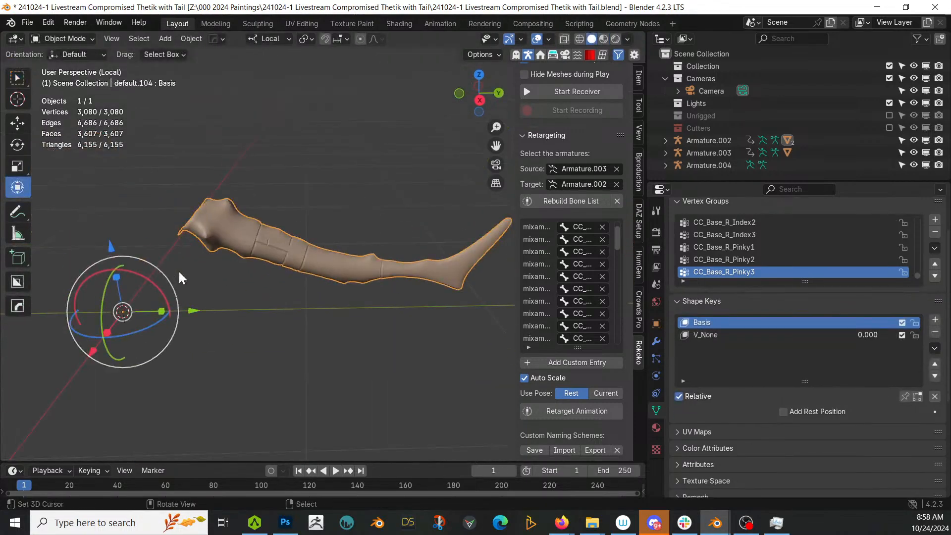
# Leave Local View and parent the tail mesh to Armature.004 with automatic weights.
pyautogui.click(743, 165)
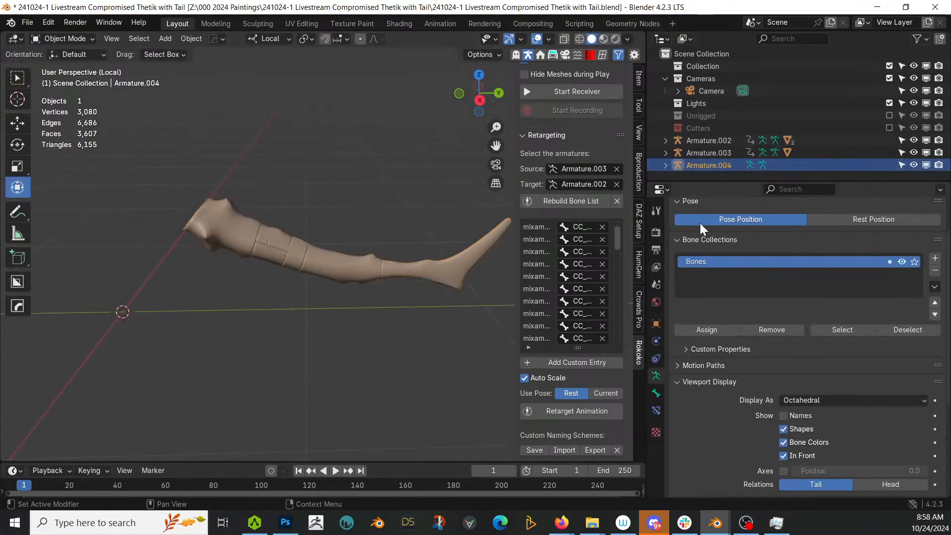
pyautogui.click(263, 237)
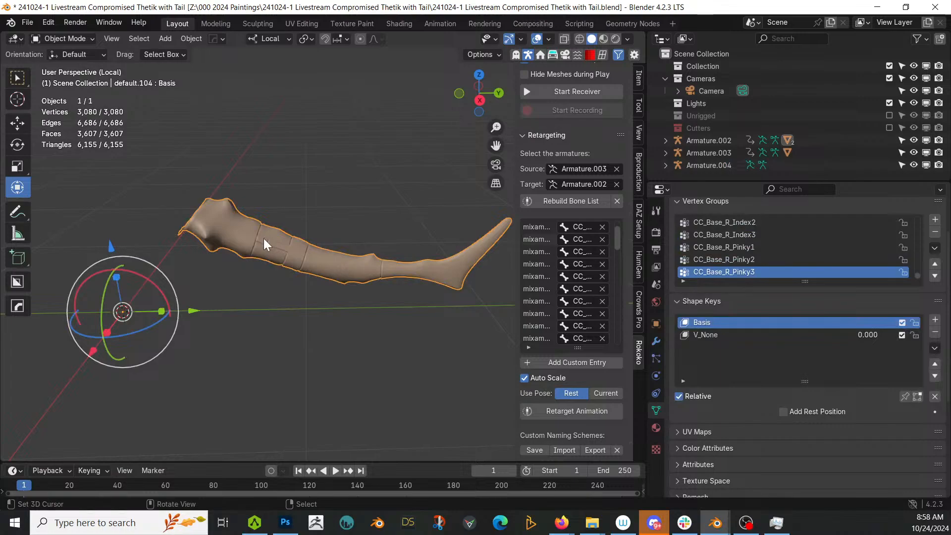
pyautogui.click(718, 165)
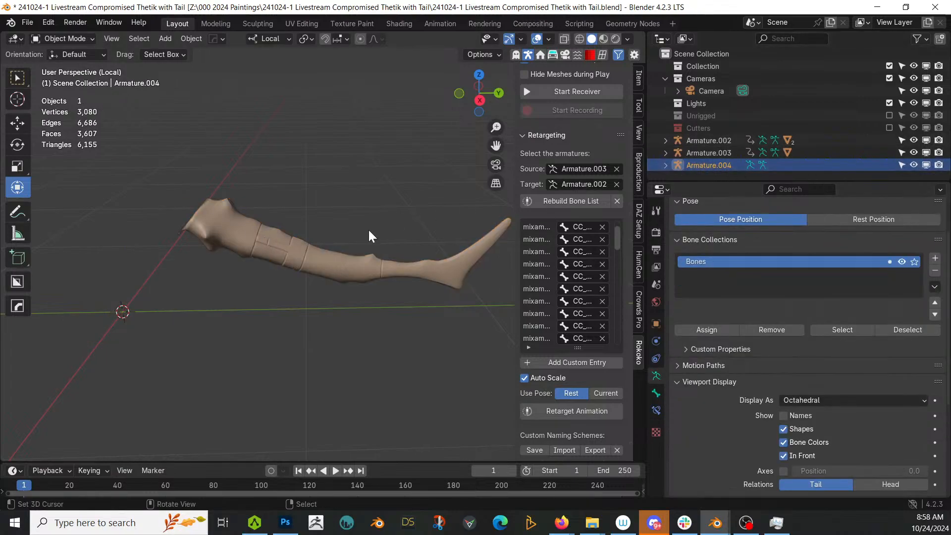
pyautogui.press('KP_Divide')
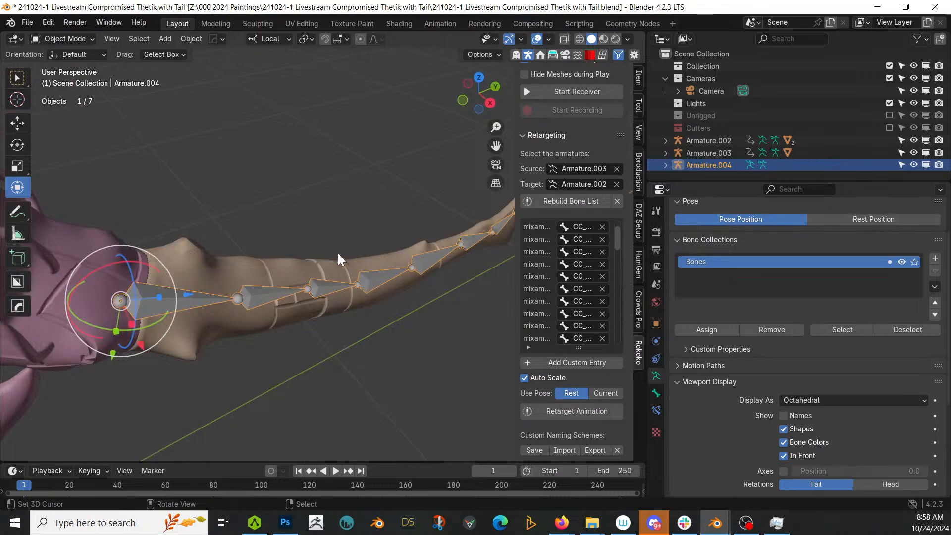
pyautogui.keyDown('shift'); pyautogui.click(224, 265); pyautogui.keyUp('shift')
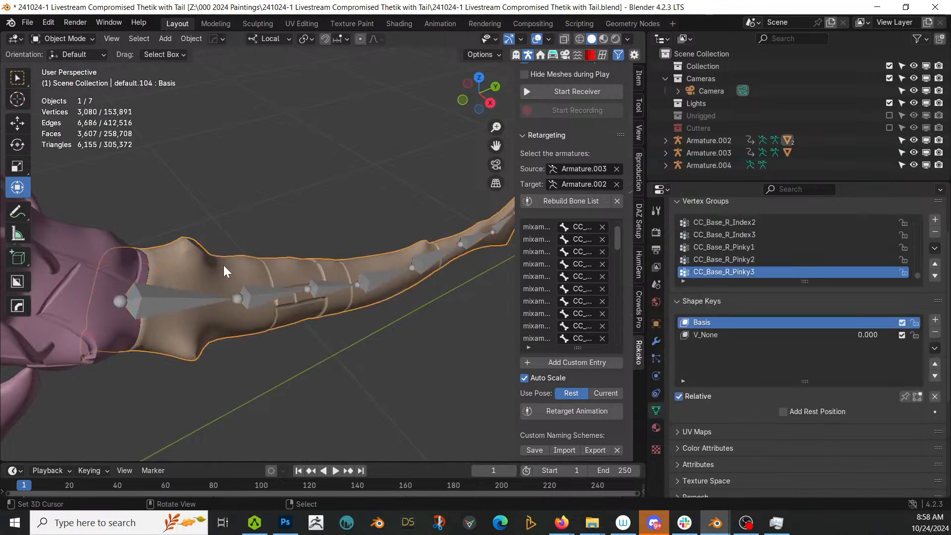
pyautogui.keyDown('shift'); pyautogui.click(182, 302); pyautogui.keyUp('shift')
pyautogui.hotkey('ctrl', 'p')
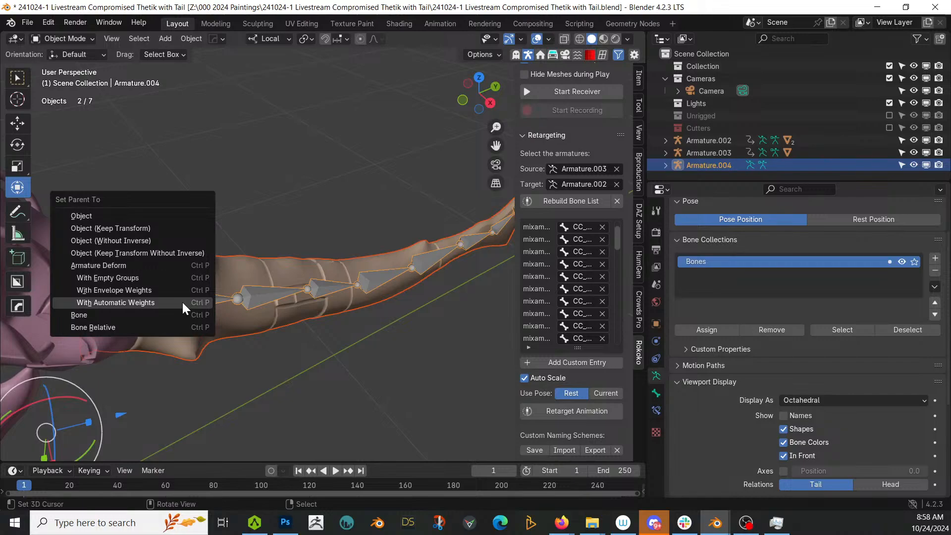
pyautogui.click(183, 302)
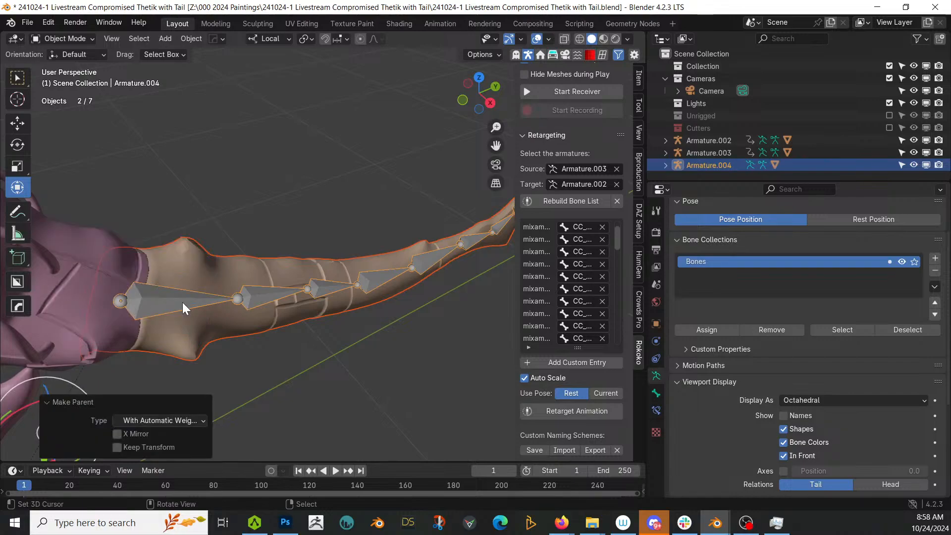
pyautogui.scroll(-3, 231, 308)
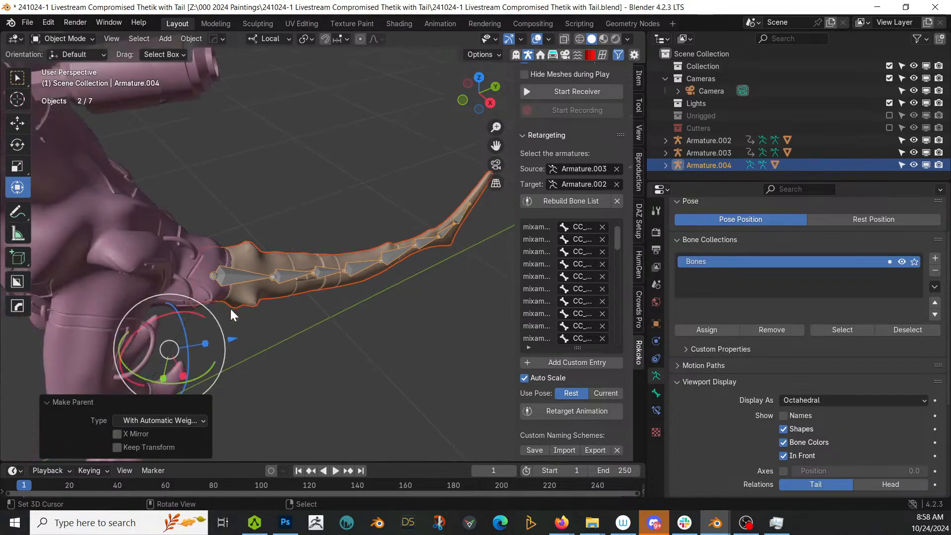
# In Pose Mode, rotate the second tail bone by 5.51° about its local X axis, and deselect it.
pyautogui.click(241, 274)
pyautogui.click(241, 274)
pyautogui.click(63, 39)
pyautogui.click(70, 80)
pyautogui.click(301, 263)
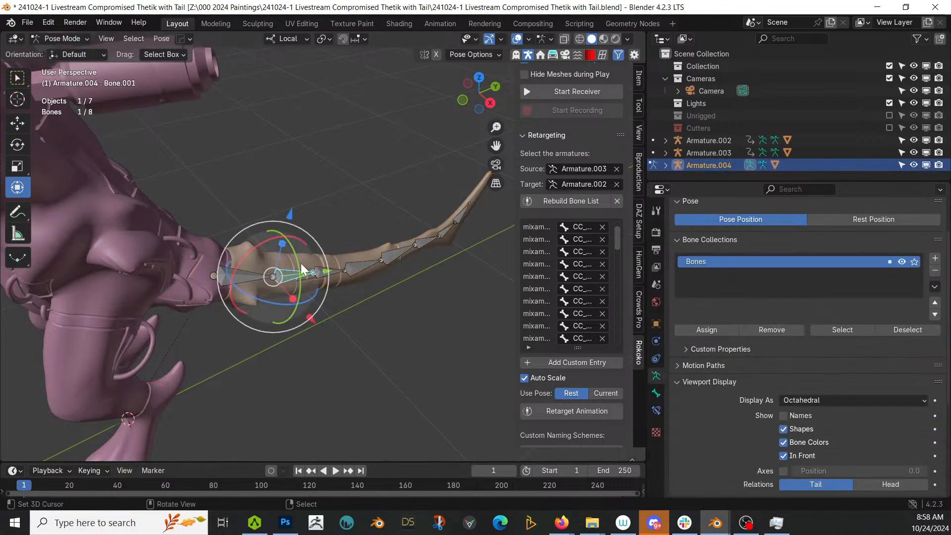
pyautogui.moveTo(265, 238)
pyautogui.mouseDown()
pyautogui.moveTo(248, 247)
pyautogui.moveTo(263, 246)
pyautogui.mouseUp()
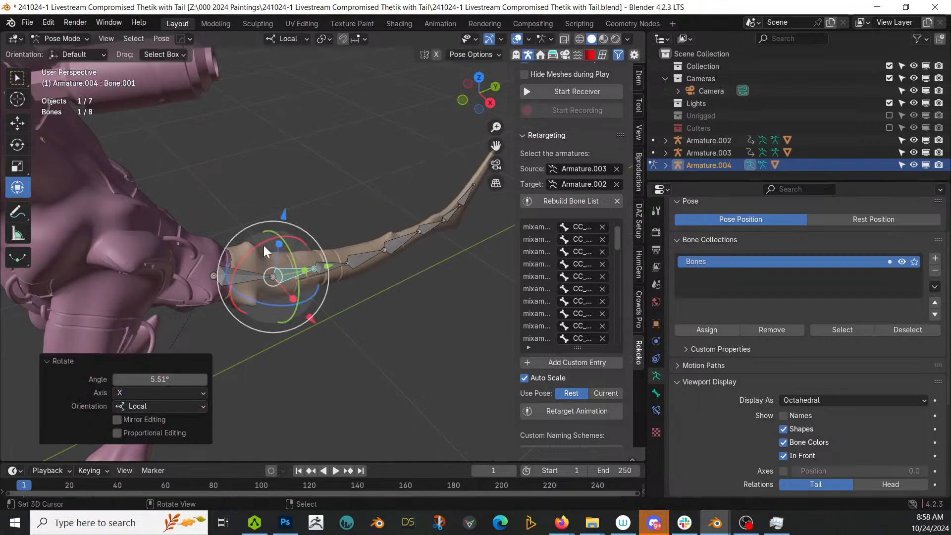
pyautogui.moveTo(299, 273); pyautogui.dragTo(231, 223, button='middle')
pyautogui.press('KP_Divide')
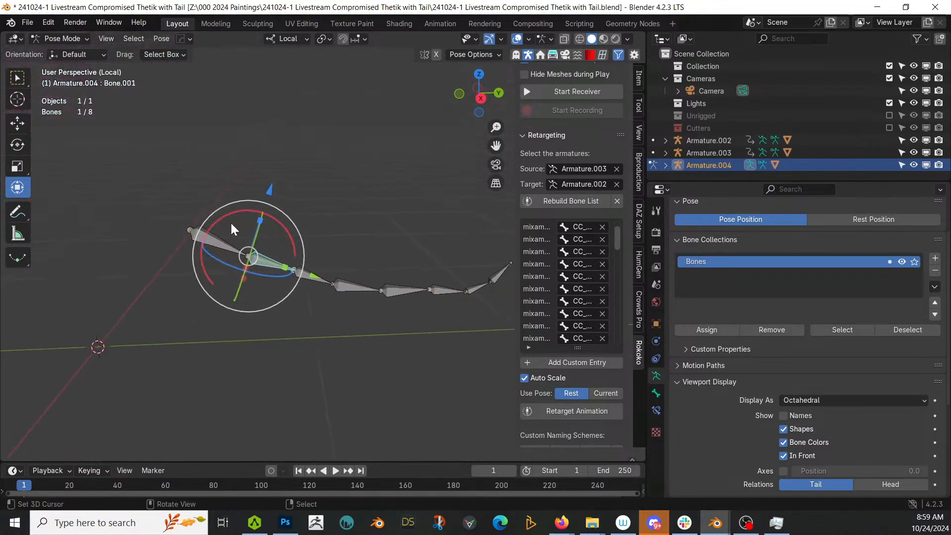
pyautogui.press('KP_Divide')
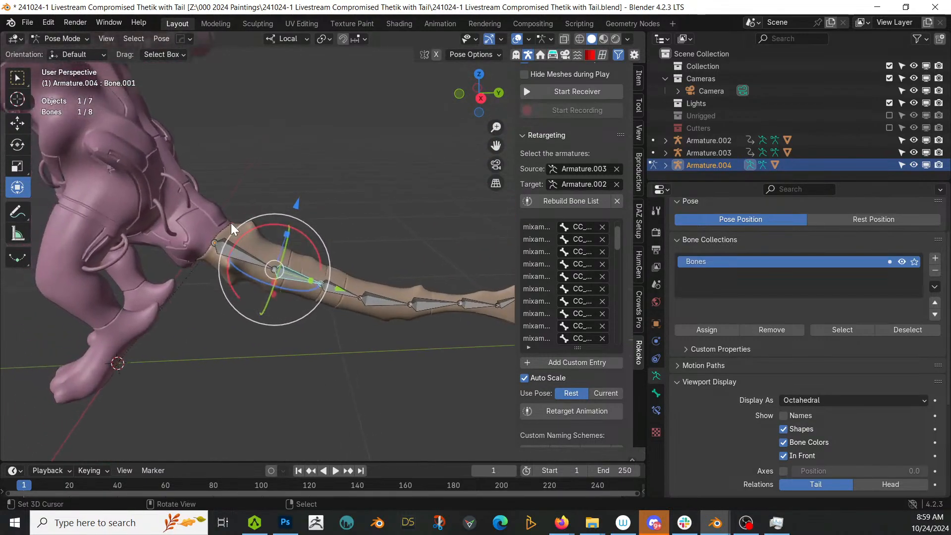
pyautogui.rightClick(173, 212)
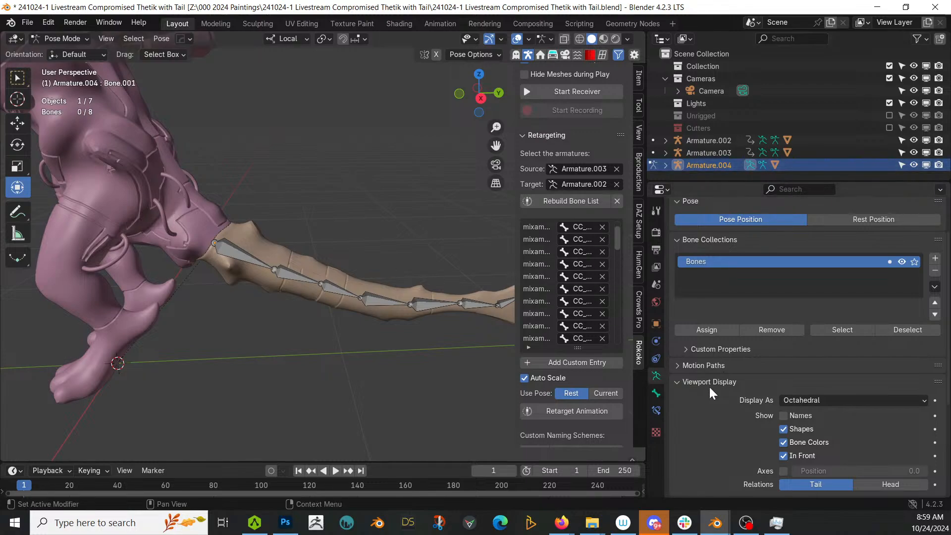
pyautogui.scroll(-3, 131, 194)
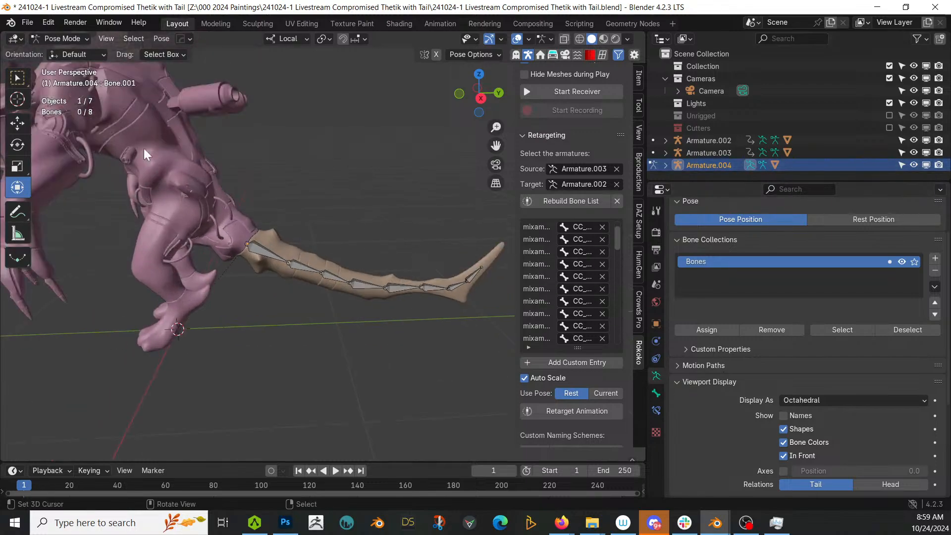
# Delete Armature.003 together with its hierarchy.
pyautogui.click(716, 141)
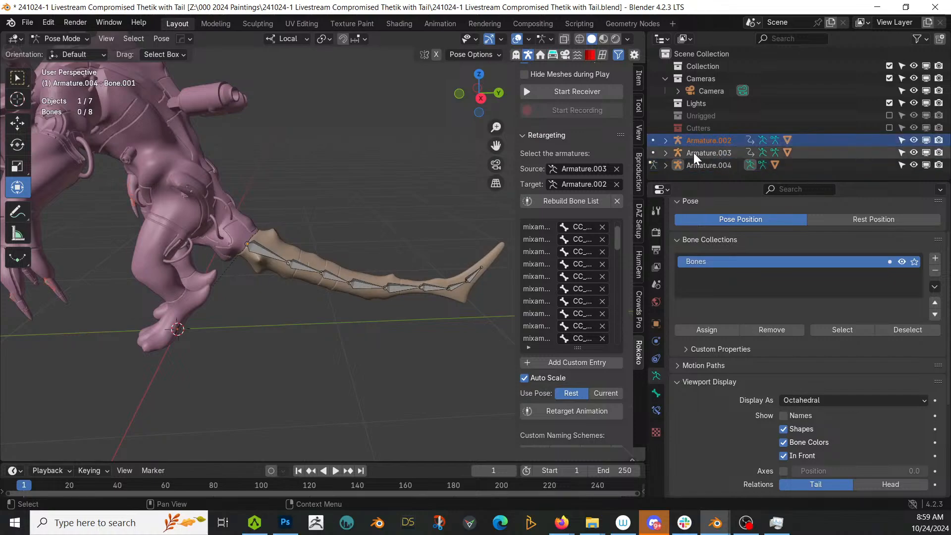
pyautogui.click(693, 153)
pyautogui.rightClick(700, 153)
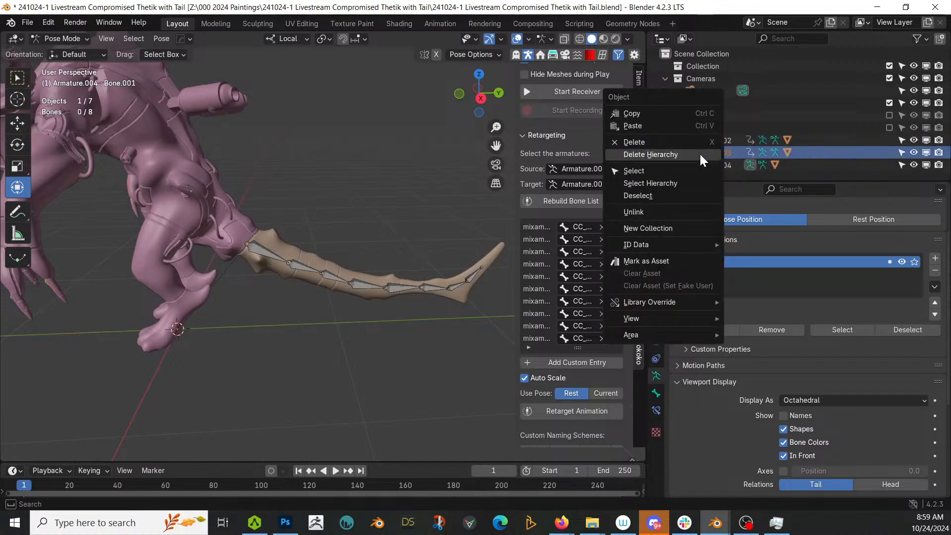
pyautogui.click(675, 153)
# Select Armature.002 along with the first bone of the tail armature, and isolate both armatures in Local View.
pyautogui.click(700, 141)
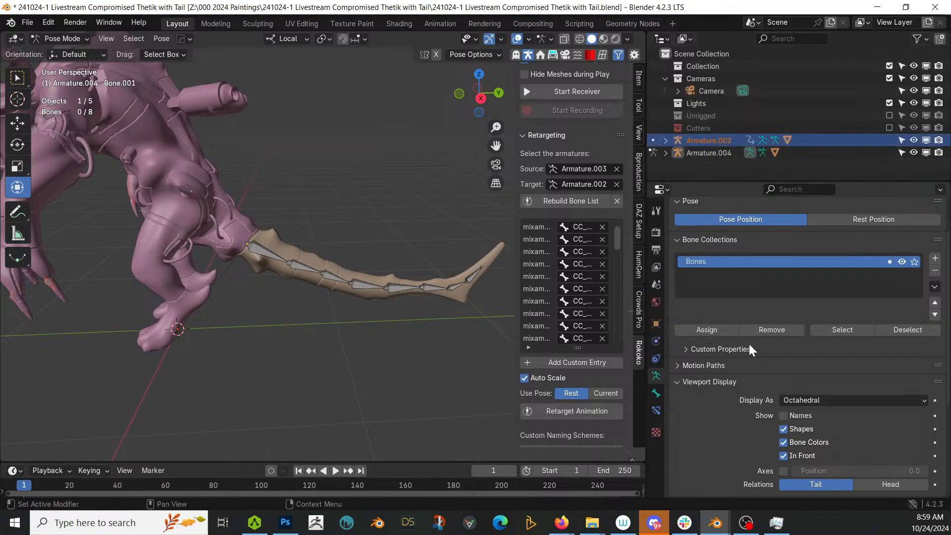
pyautogui.scroll(-3, 317, 272)
pyautogui.moveTo(247, 255); pyautogui.dragTo(269, 237, button='middle')
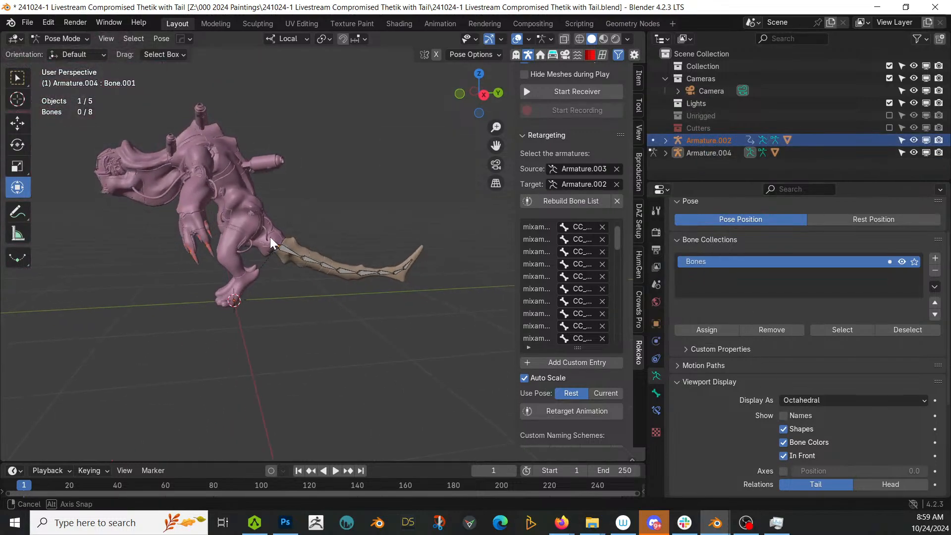
pyautogui.click(289, 251)
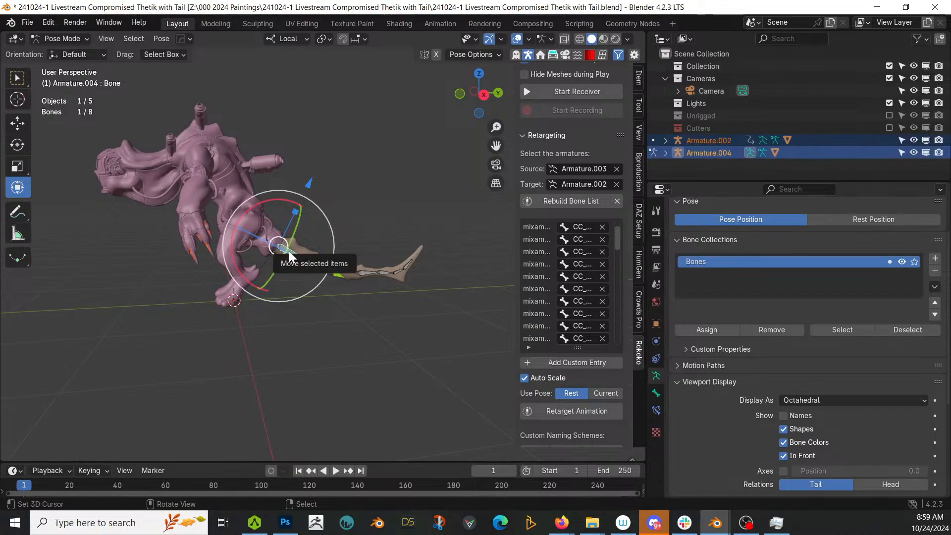
pyautogui.press('KP_Divide')
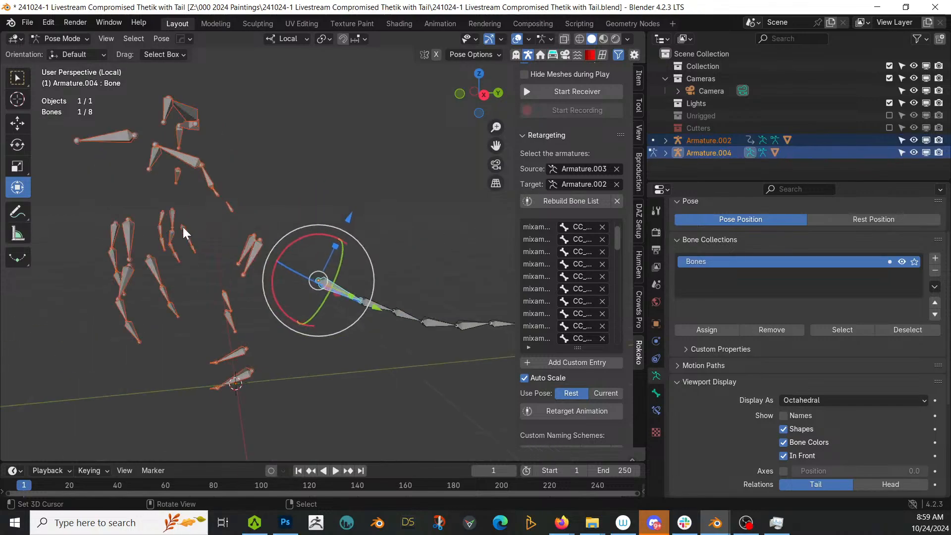
pyautogui.moveTo(213, 252); pyautogui.dragTo(297, 242, button='middle')
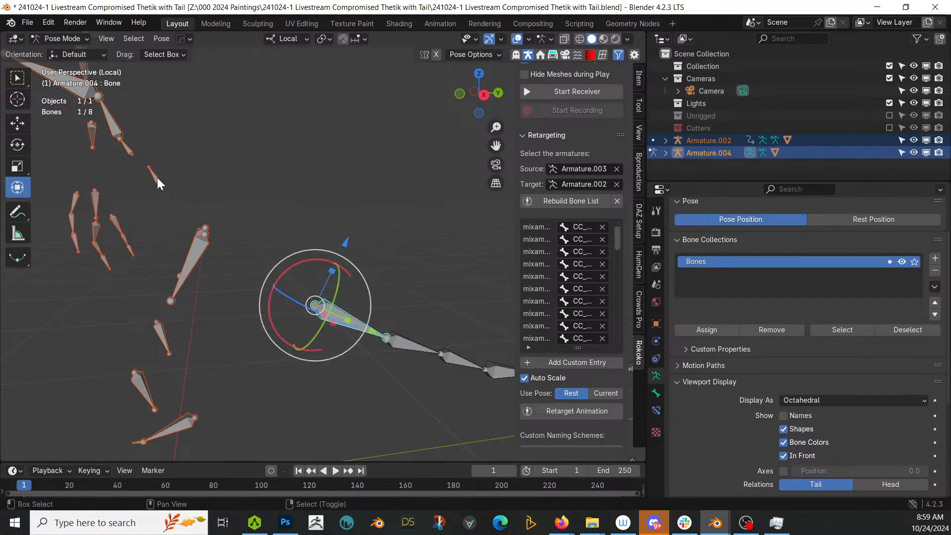
# Return to Object Mode and reselect the tail armature together with Armature.002, making Armature.002 active.
pyautogui.hotkey('alt', 'a')
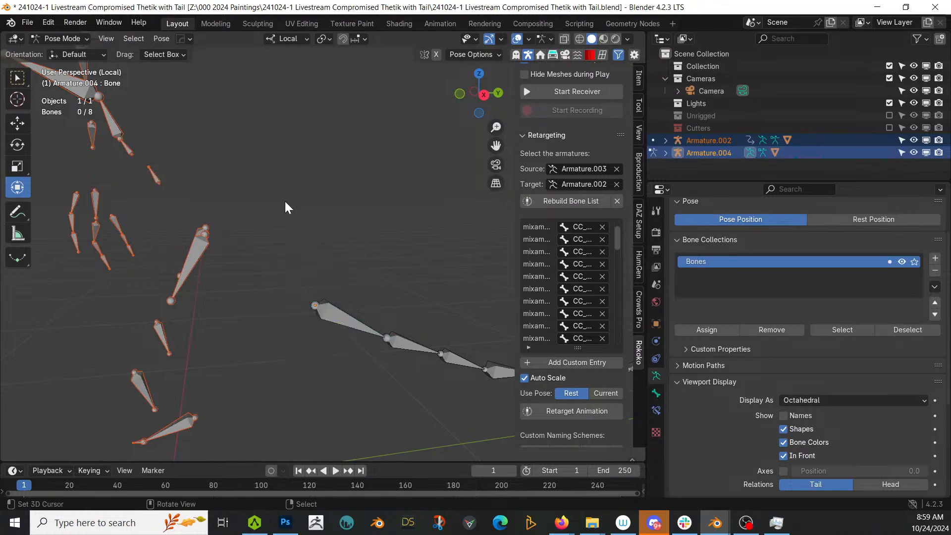
pyautogui.click(73, 44)
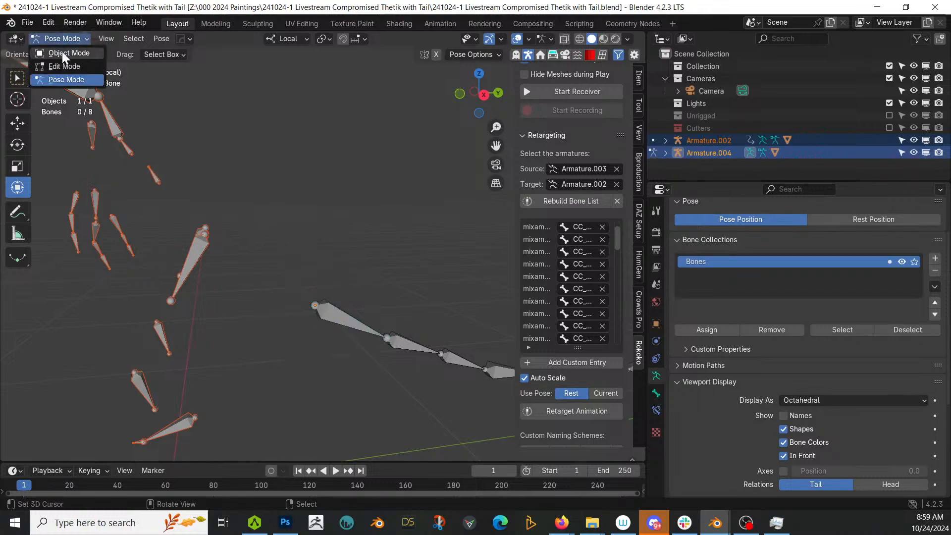
pyautogui.click(61, 52)
pyautogui.hotkey('alt', 'a')
pyautogui.rightClick(334, 308)
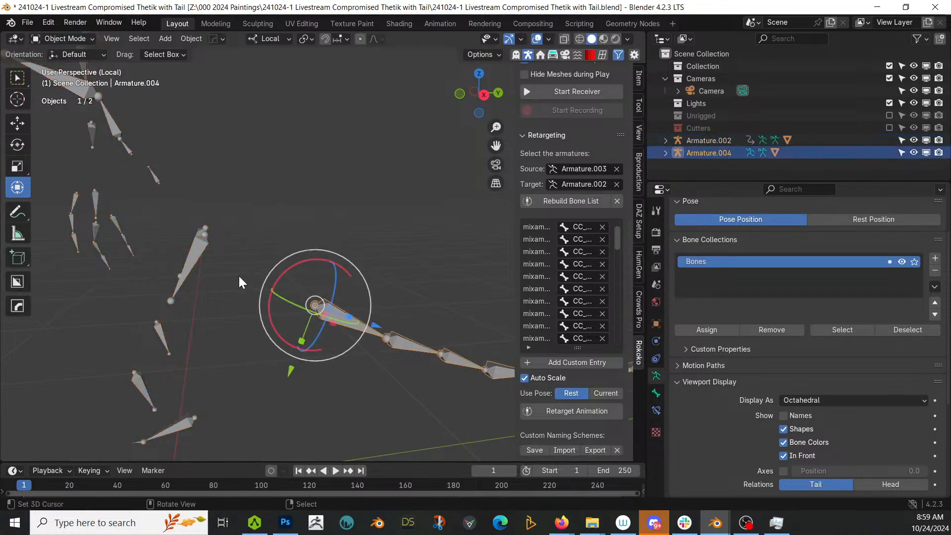
pyautogui.keyDown('shift'); pyautogui.rightClick(196, 246); pyautogui.keyUp('shift')
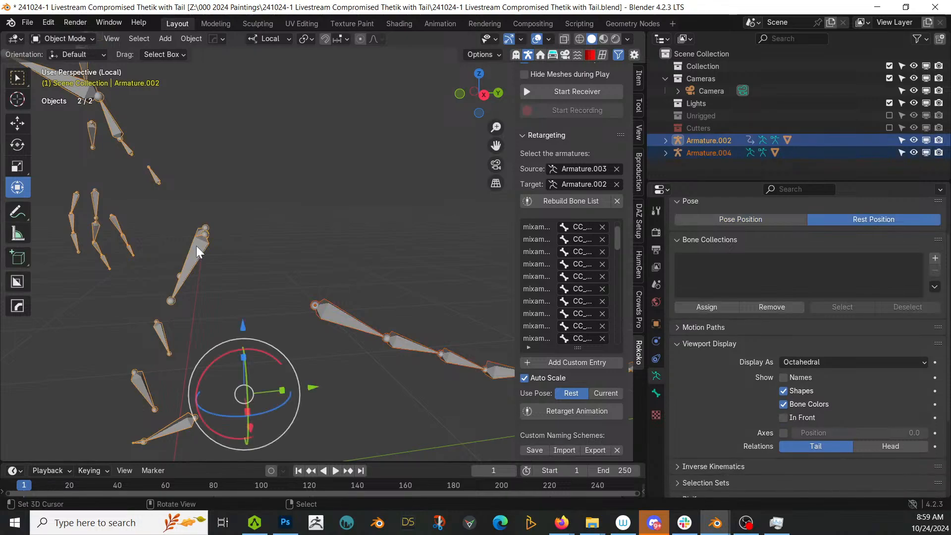
# In Pose Mode, parent the tail armature to Armature.002's CC_Base_Hip bone using the Bone option, and leave Local View.
pyautogui.click(78, 40)
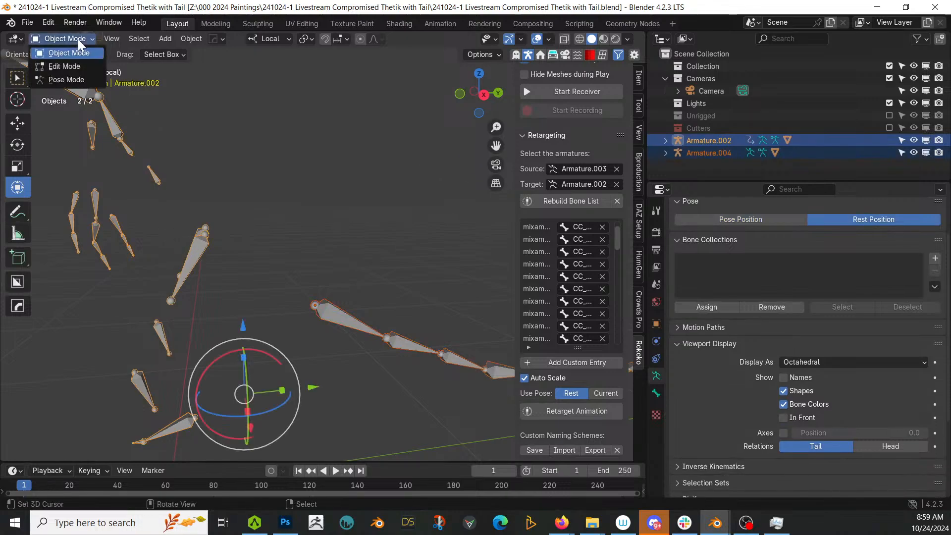
pyautogui.click(79, 81)
pyautogui.rightClick(318, 310)
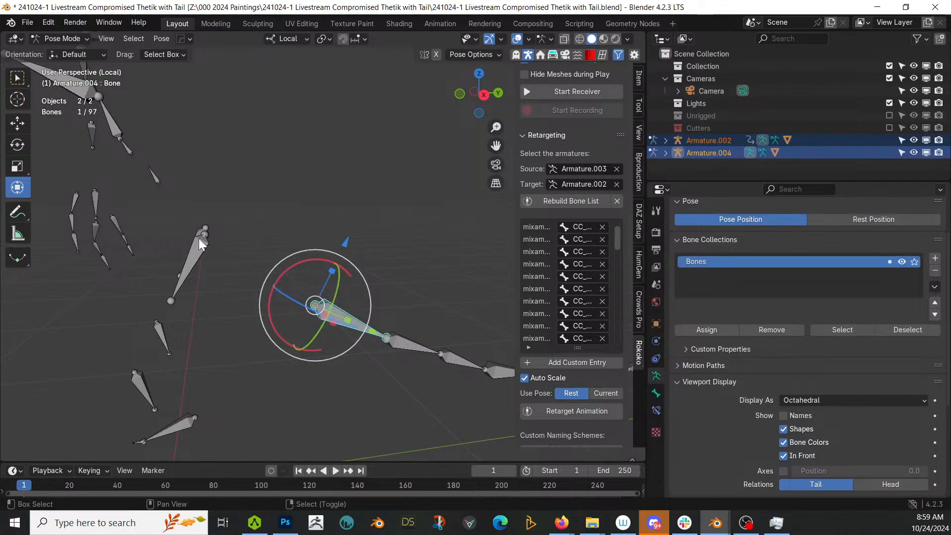
pyautogui.keyDown('shift'); pyautogui.rightClick(158, 181); pyautogui.keyUp('shift')
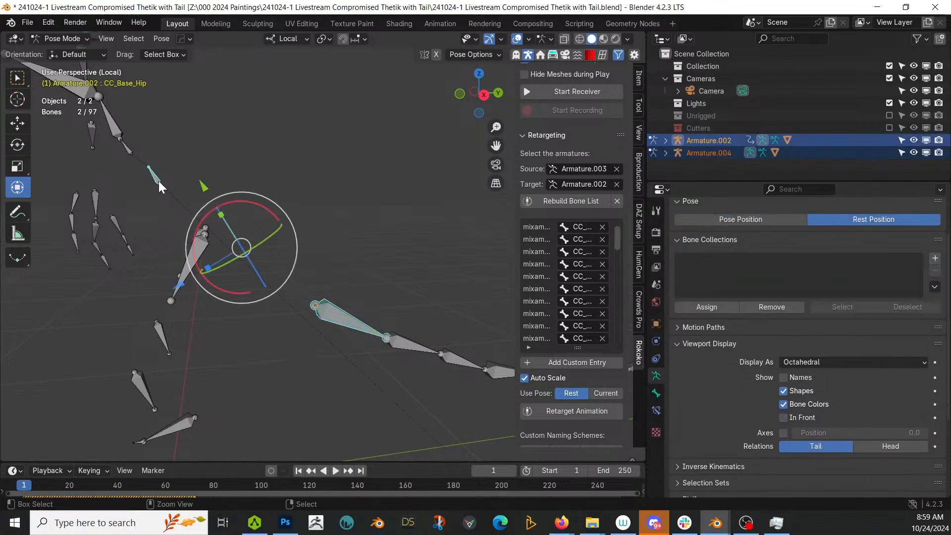
pyautogui.hotkey('ctrl', 'p')
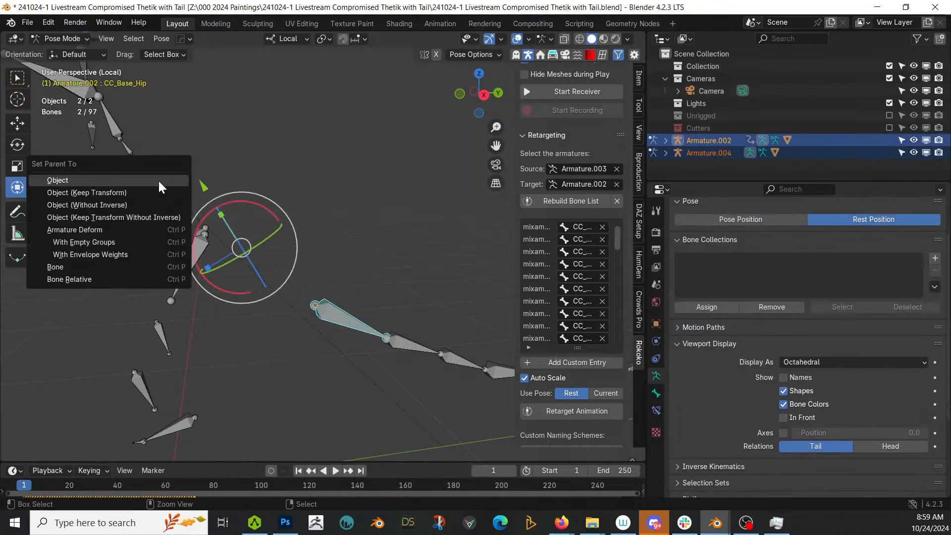
pyautogui.click(78, 268)
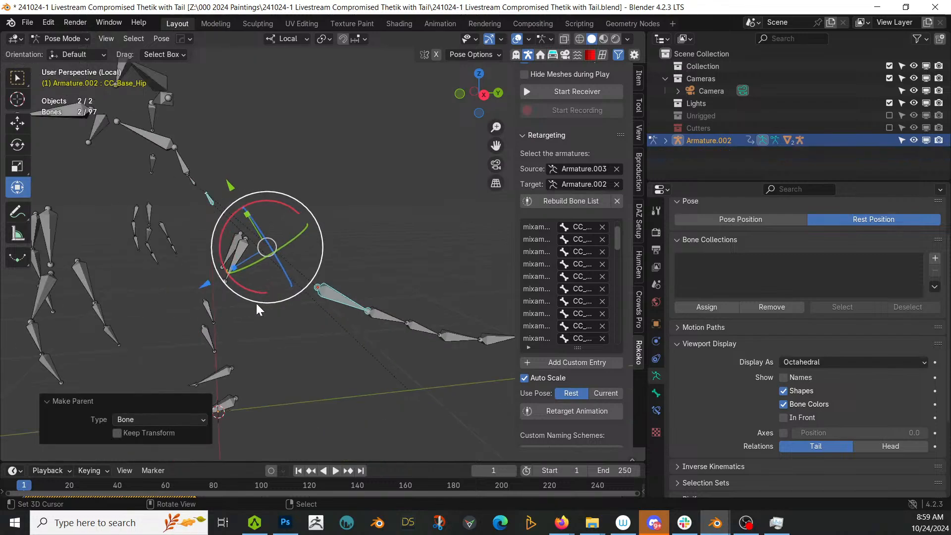
pyautogui.press('KP_Divide')
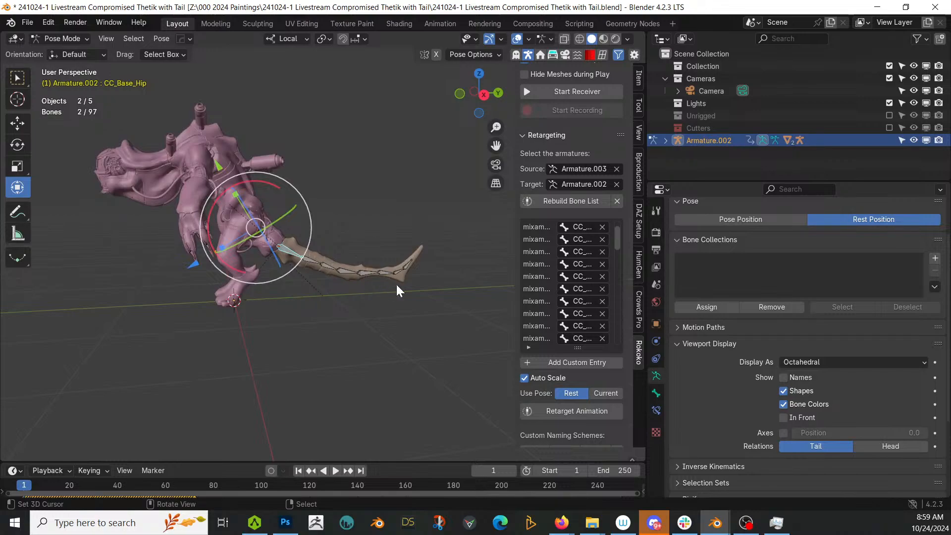
# Deselect all bones, try Armature.002 in Pose Position to check the tail, and undo the switch.
pyautogui.hotkey('alt', 'a')
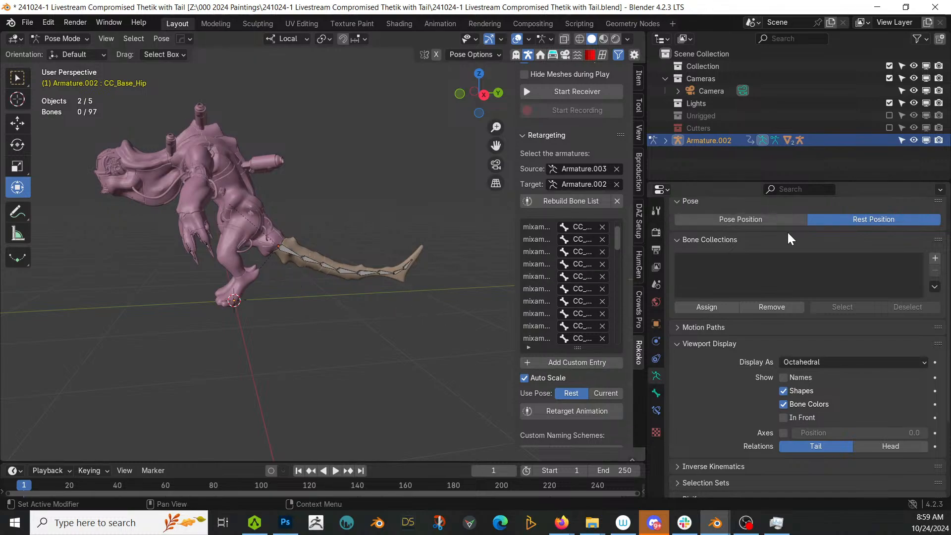
pyautogui.click(735, 219)
pyautogui.moveTo(334, 237); pyautogui.dragTo(353, 258, button='middle')
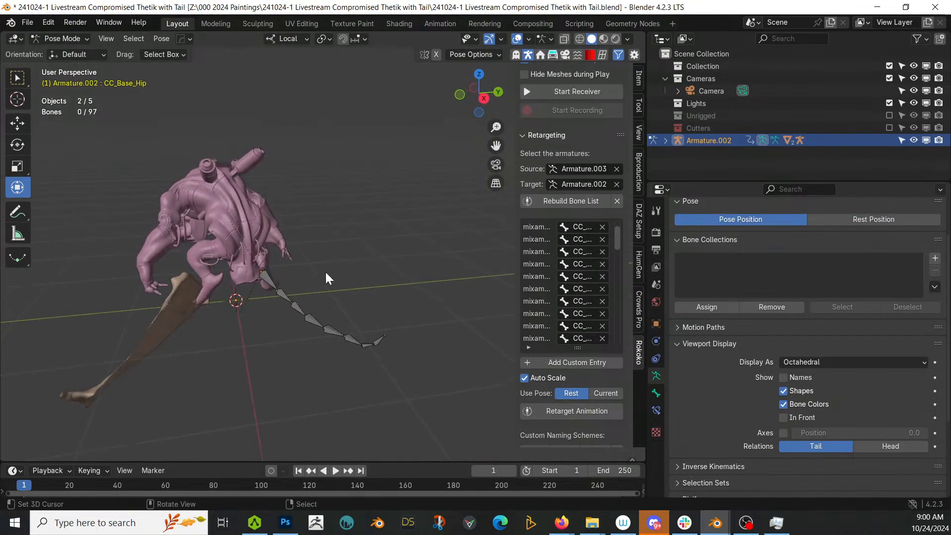
pyautogui.hotkey('ctrl', 'z')
pyautogui.click(310, 253)
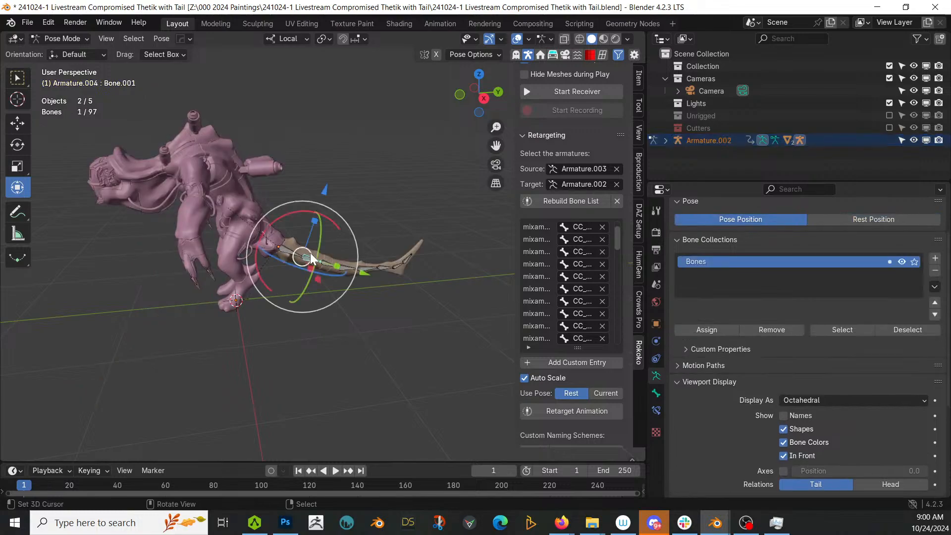
pyautogui.moveTo(298, 245); pyautogui.dragTo(336, 264, button='middle')
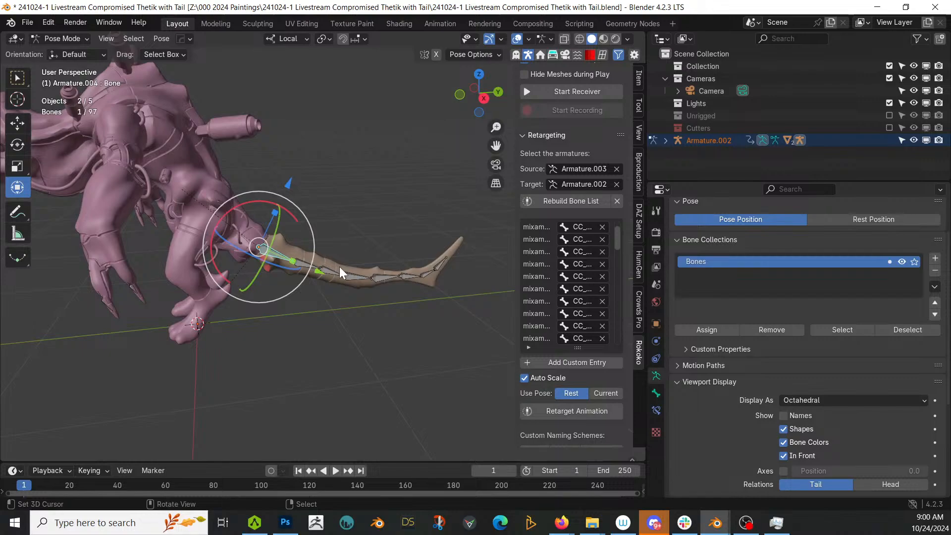
pyautogui.moveTo(339, 267); pyautogui.dragTo(326, 268, button='middle')
pyautogui.click(296, 254)
pyautogui.press('Tab')
pyautogui.press('Tab')
# Return to Object Mode and delete all vertex groups from the tail mesh.
pyautogui.click(82, 37)
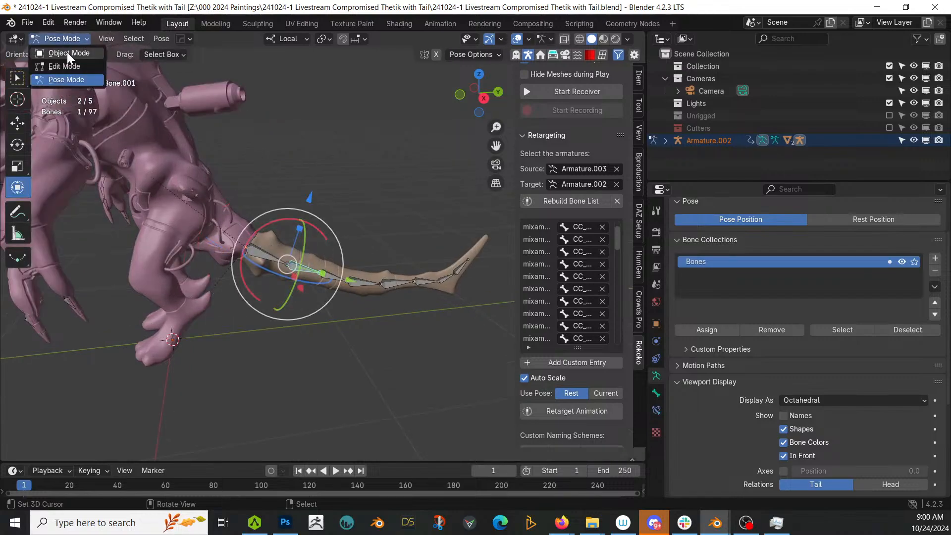
pyautogui.click(66, 52)
pyautogui.click(277, 239)
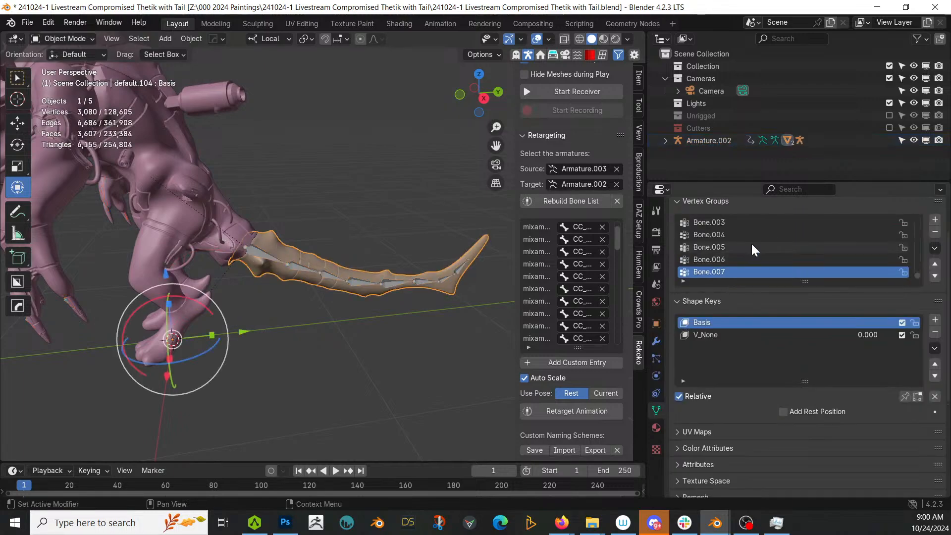
pyautogui.click(934, 247)
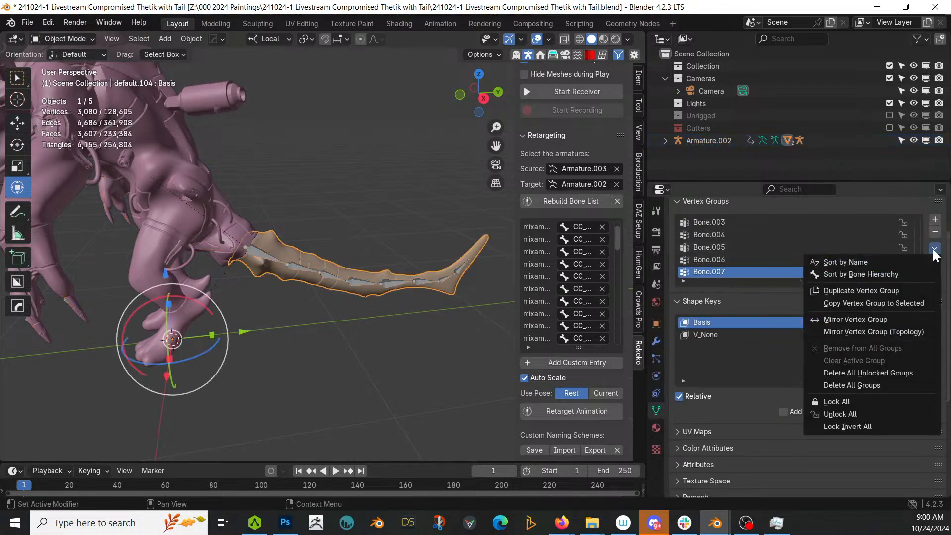
pyautogui.click(867, 384)
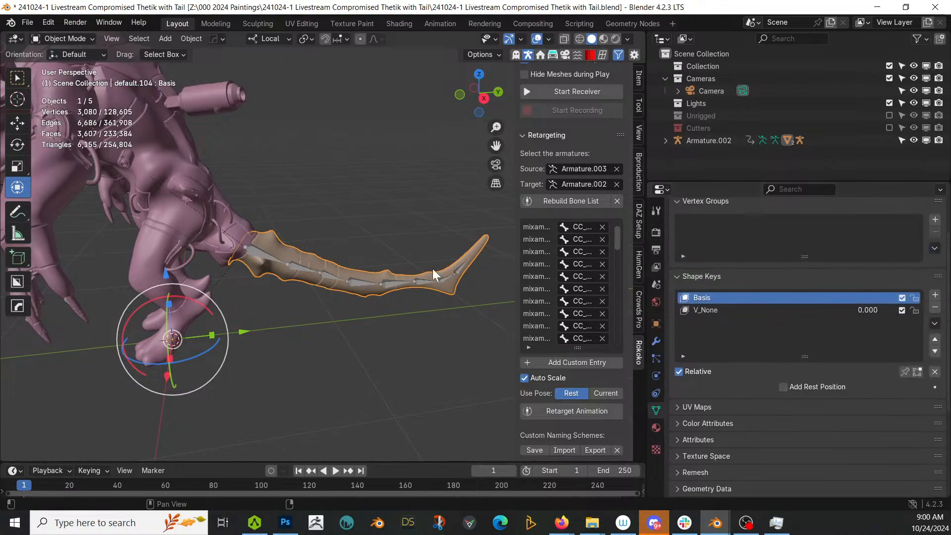
# Parent the tail mesh to the tail armature, Armature.004, with automatic weights.
pyautogui.keyDown('shift'); pyautogui.click(308, 268); pyautogui.keyUp('shift')
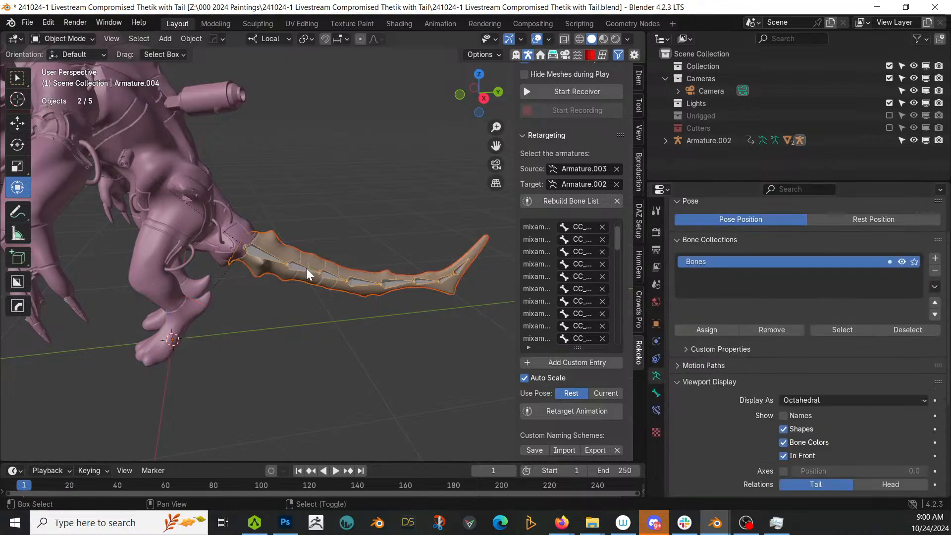
pyautogui.hotkey('ctrl', 'p')
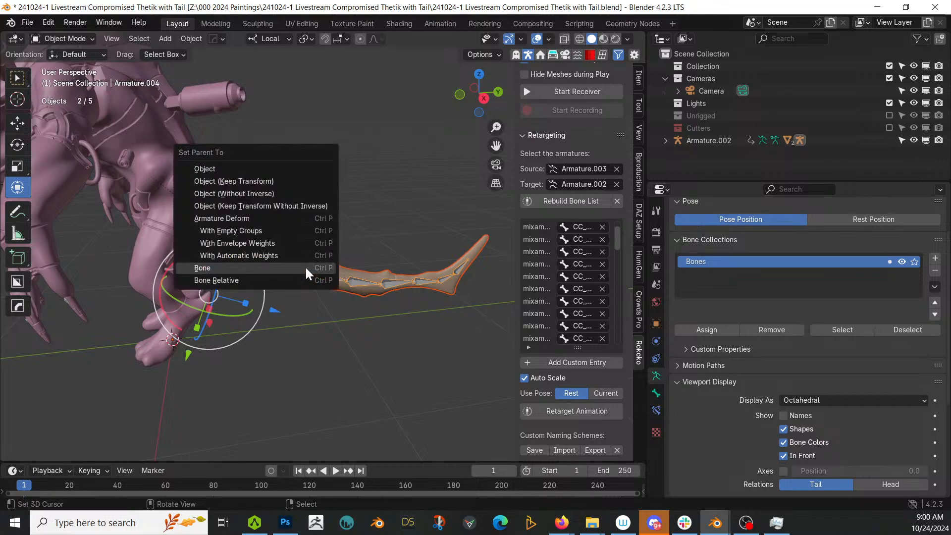
pyautogui.click(281, 257)
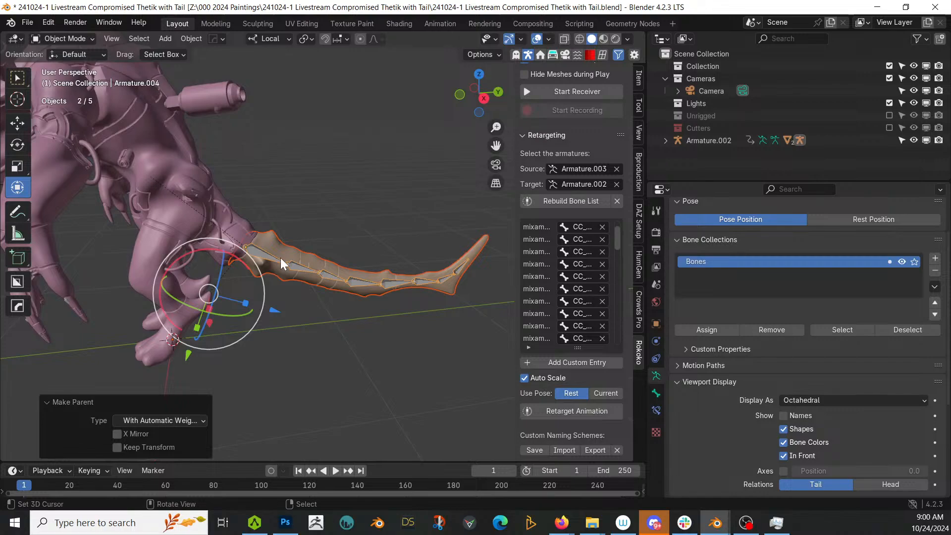
# Switch Armature.002 to Pose Position and check how the tail follows the posed body.
pyautogui.moveTo(168, 236); pyautogui.dragTo(136, 263, button='middle')
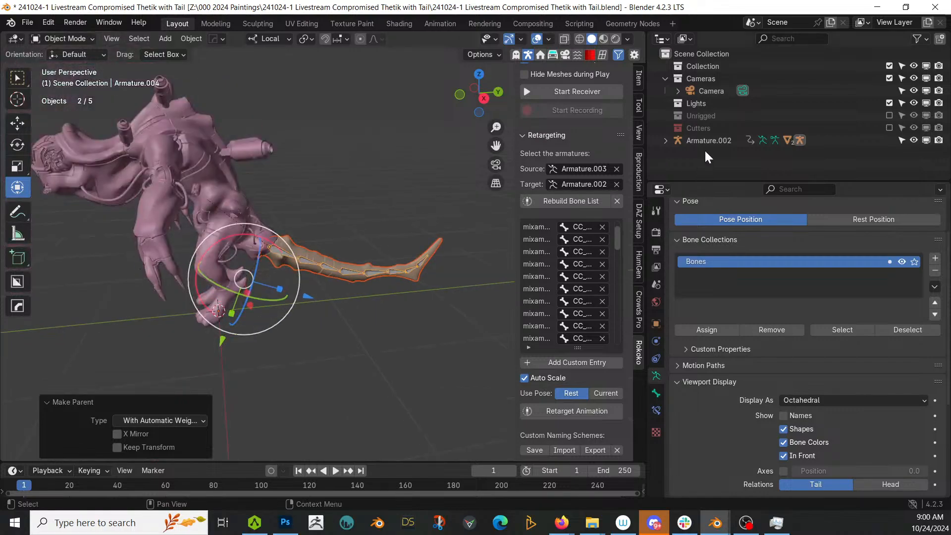
pyautogui.click(710, 139)
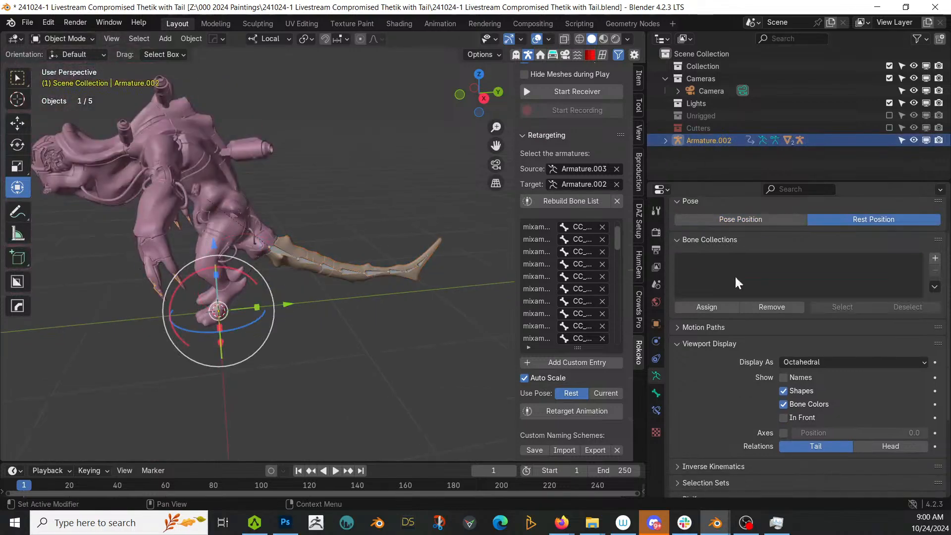
pyautogui.click(757, 216)
pyautogui.moveTo(501, 254); pyautogui.dragTo(455, 269, button='middle')
# Try moving the tail armature -0.25226 m along local Z and 0.16151 m along local Y, and undo both moves.
pyautogui.rightClick(341, 278)
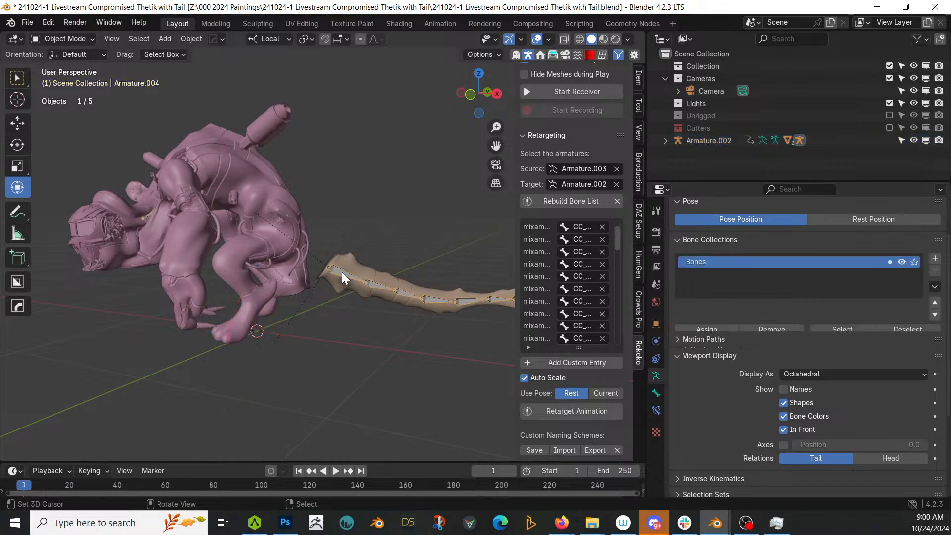
pyautogui.moveTo(393, 288); pyautogui.dragTo(358, 272)
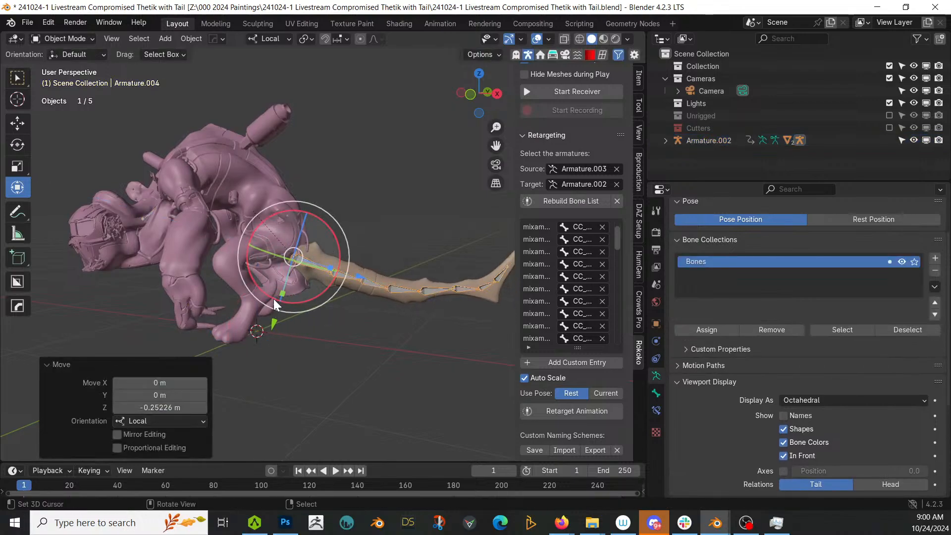
pyautogui.moveTo(275, 322); pyautogui.dragTo(268, 343)
pyautogui.moveTo(268, 343); pyautogui.dragTo(336, 175, button='middle')
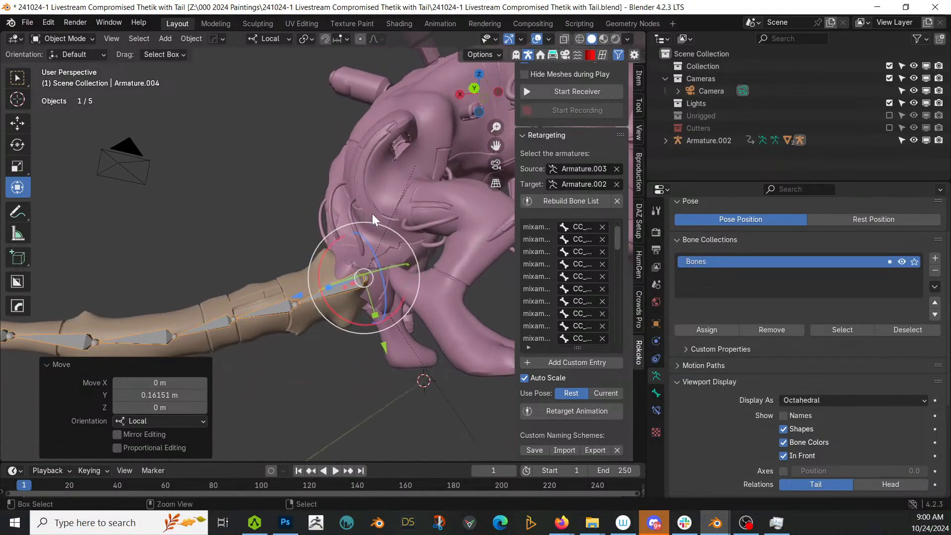
pyautogui.hotkey('ctrl', 'z')
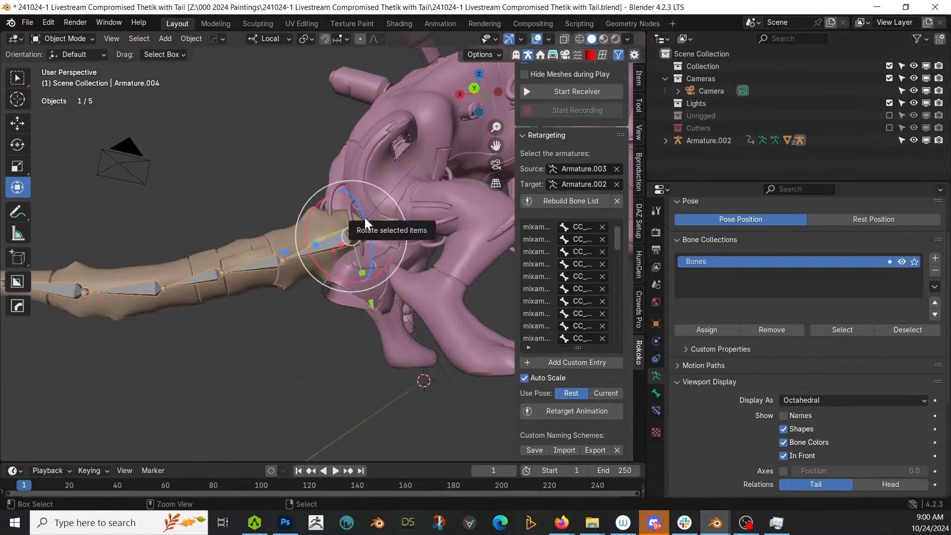
pyautogui.hotkey('ctrl', 'z')
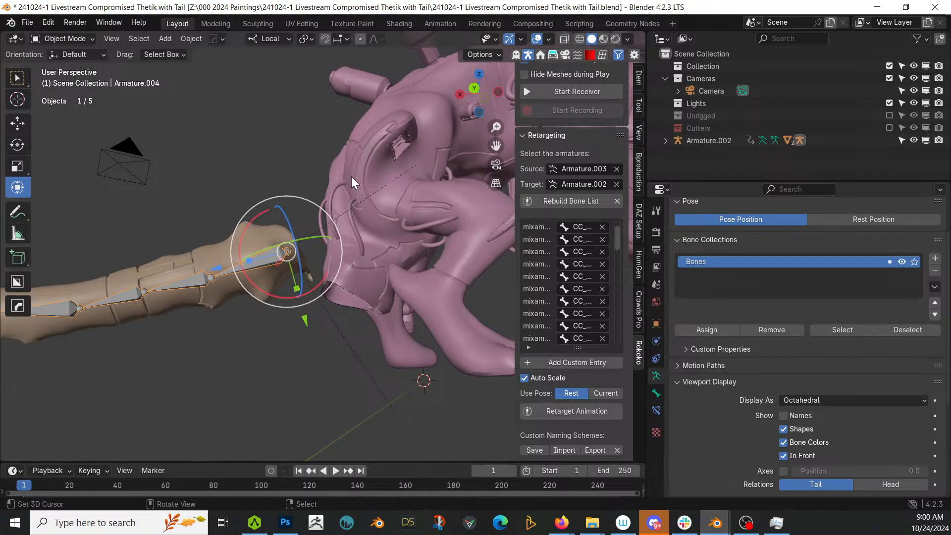
# Set both the tail armature and Armature.002 to Rest Position.
pyautogui.click(850, 216)
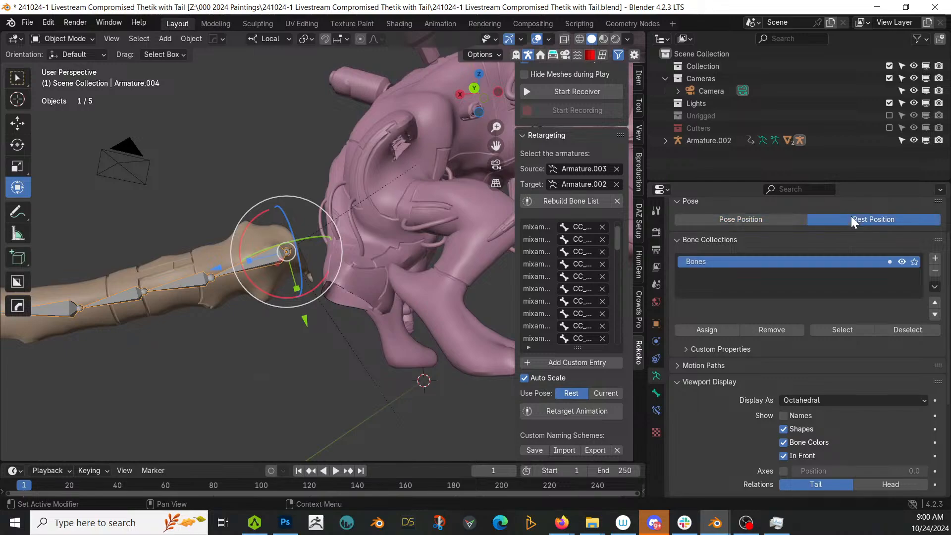
pyautogui.moveTo(400, 209); pyautogui.dragTo(437, 209, button='middle')
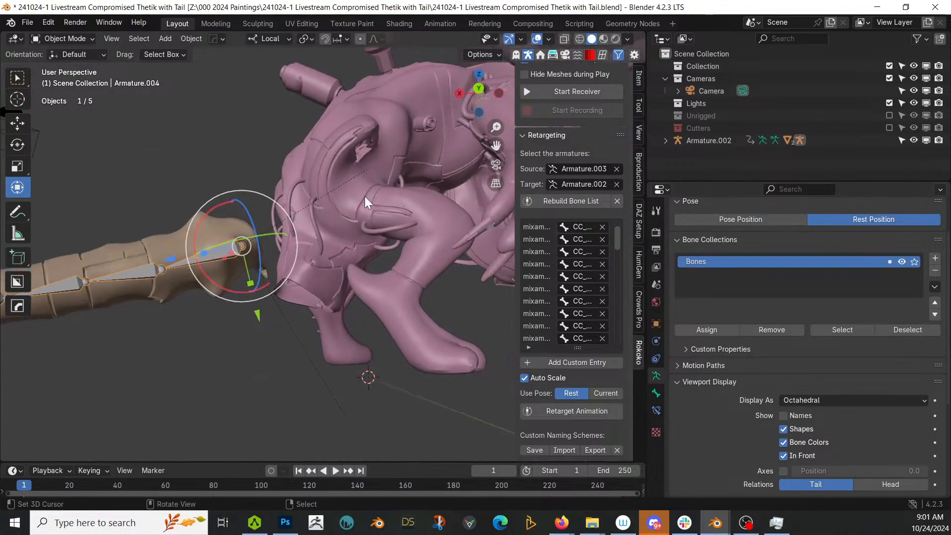
pyautogui.click(61, 38)
pyautogui.click(704, 140)
pyautogui.click(877, 218)
# Select the tail armature, display its transform values, and apply all its transforms.
pyautogui.scroll(2, 570, 248)
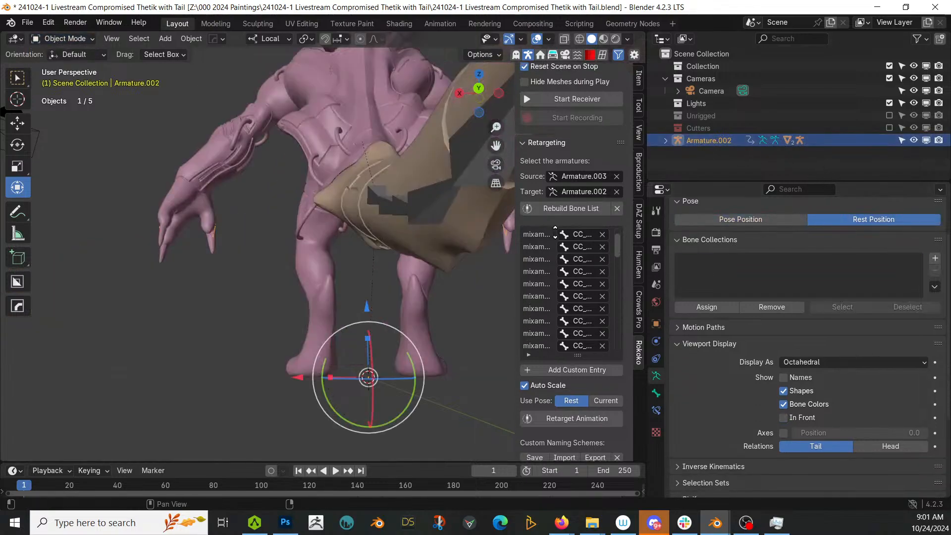
pyautogui.moveTo(271, 248); pyautogui.dragTo(387, 330, button='middle')
pyautogui.scroll(2, 267, 313)
pyautogui.click(319, 285)
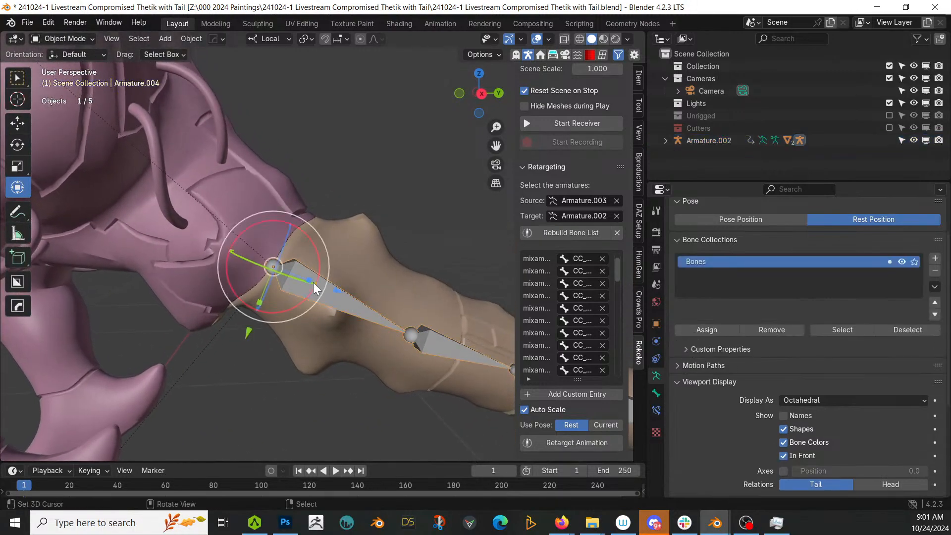
pyautogui.scroll(-2, 313, 282)
pyautogui.click(639, 78)
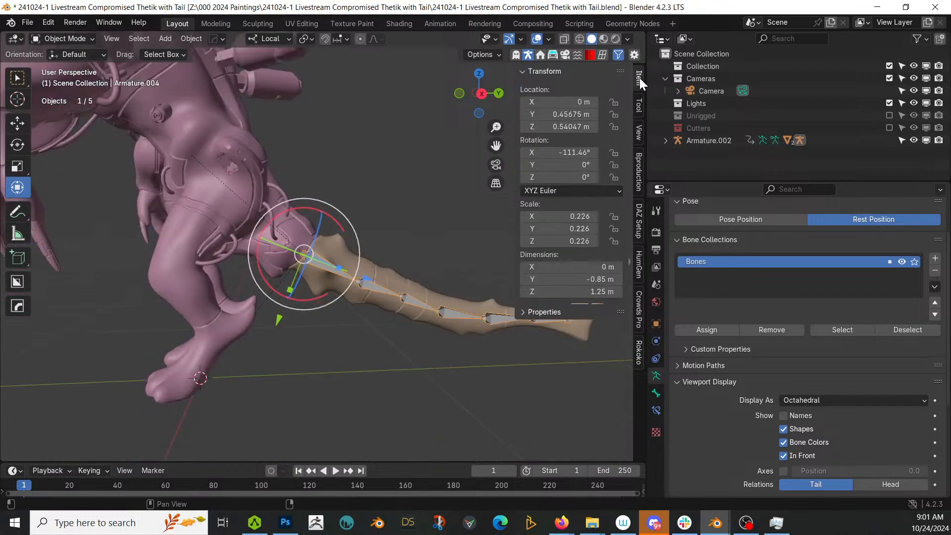
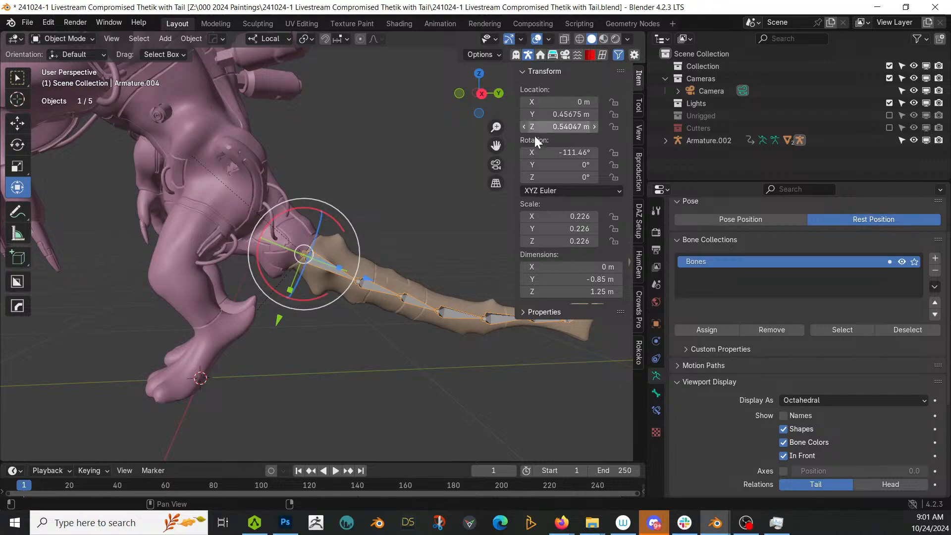
pyautogui.hotkey('ctrl', 'a')
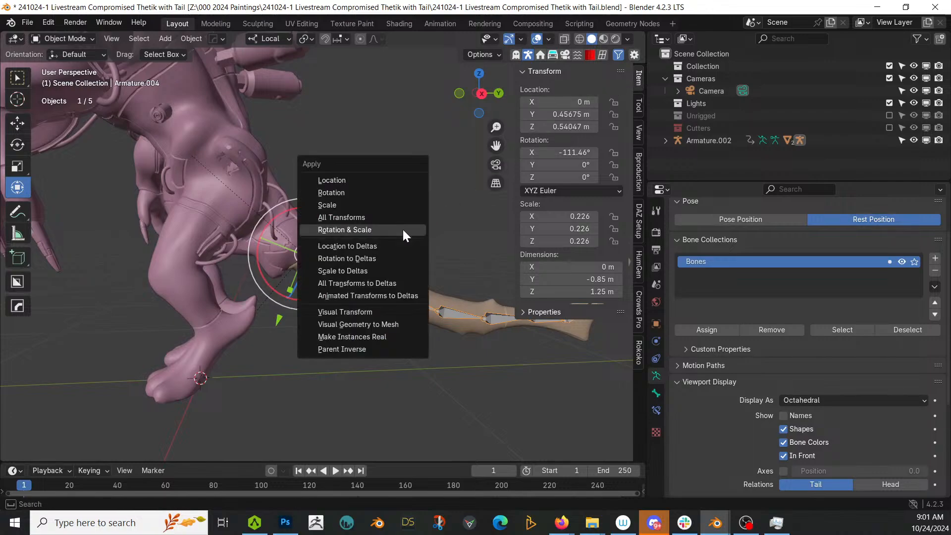
pyautogui.click(378, 218)
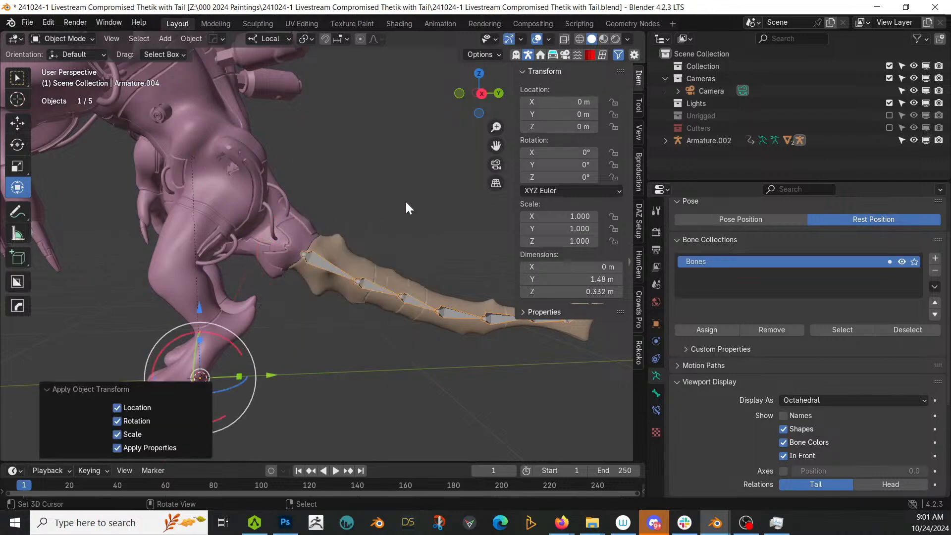
# Switch the tail armature to Pose Position, check the body mesh's transforms, and select Armature.002.
pyautogui.click(726, 221)
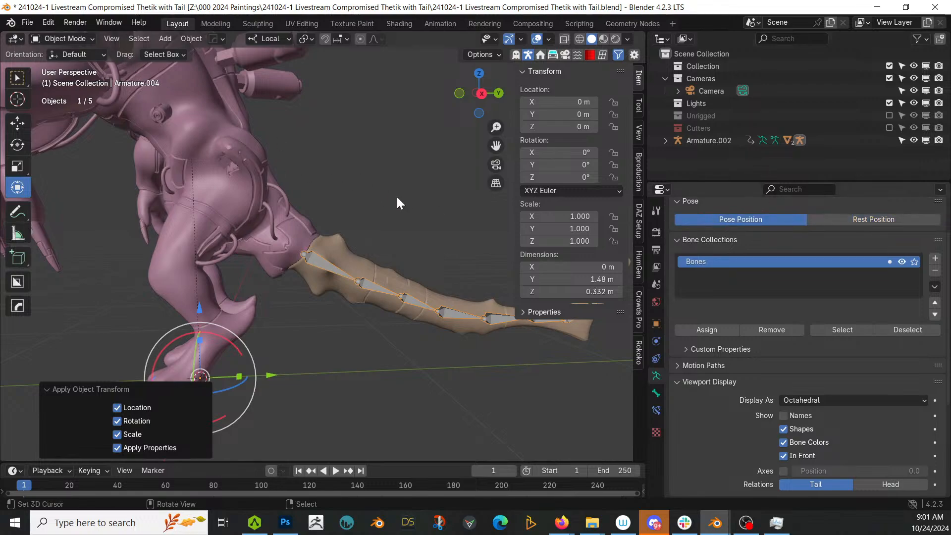
pyautogui.scroll(-2, 397, 198)
pyautogui.click(242, 190)
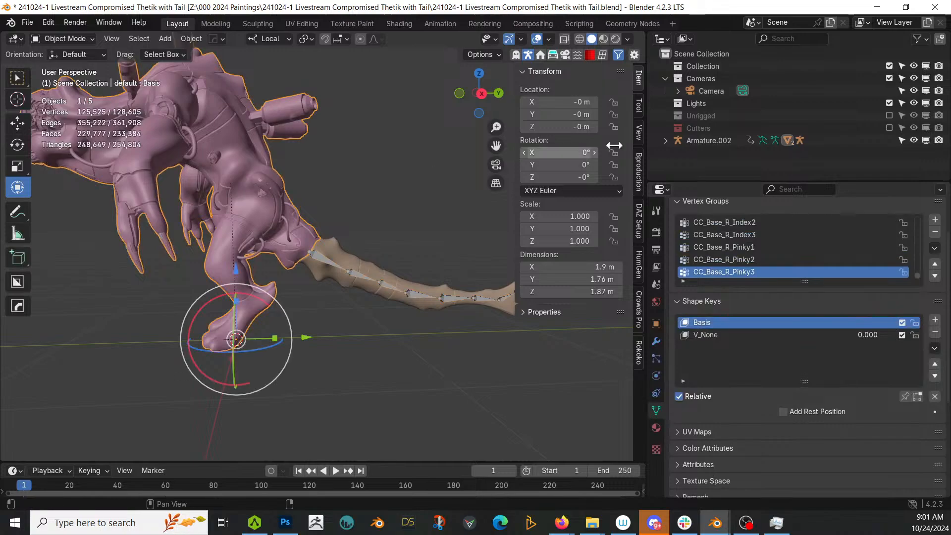
pyautogui.click(694, 142)
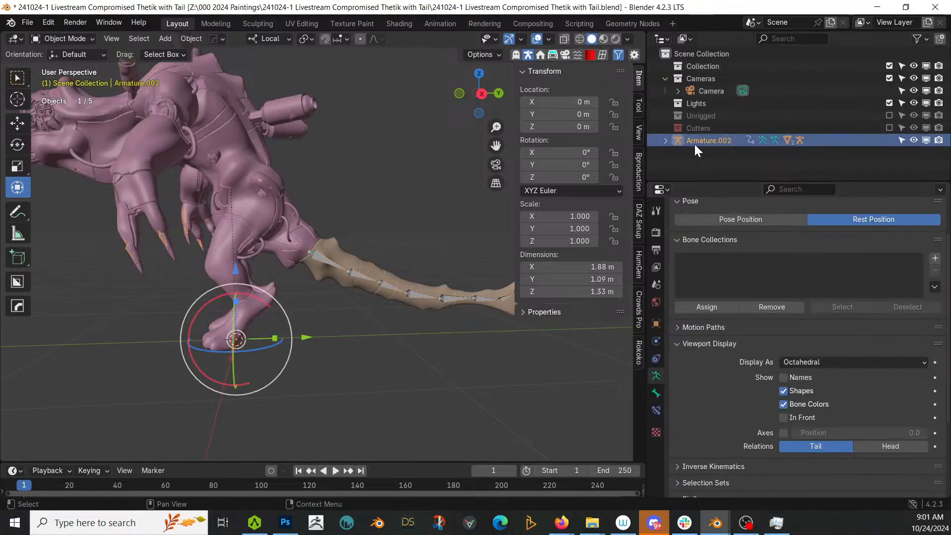
# Set Armature.002 to Pose Position, and move the tail armature -0.23739 m along local Y and about -0.13 m along local Z.
pyautogui.click(731, 218)
pyautogui.moveTo(434, 243); pyautogui.dragTo(442, 263, button='middle')
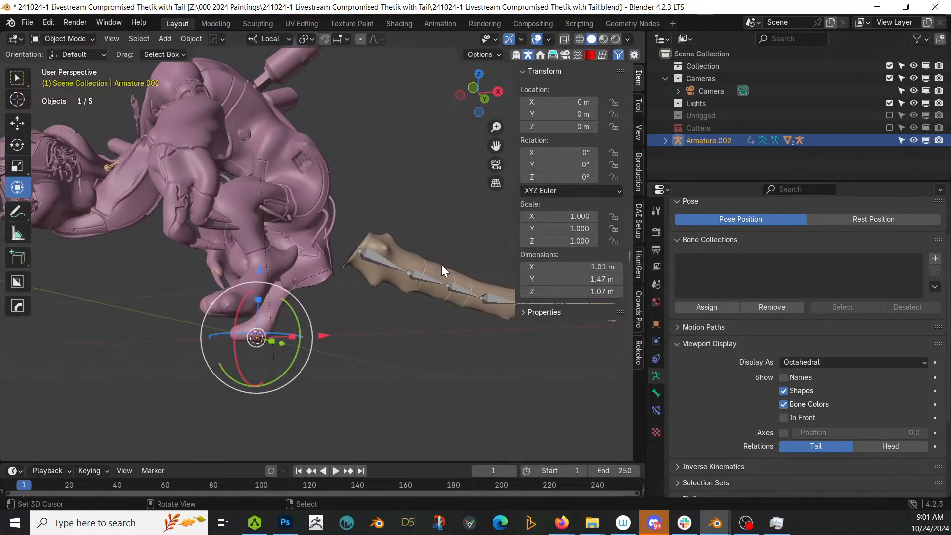
pyautogui.click(386, 264)
pyautogui.moveTo(344, 365); pyautogui.dragTo(307, 344)
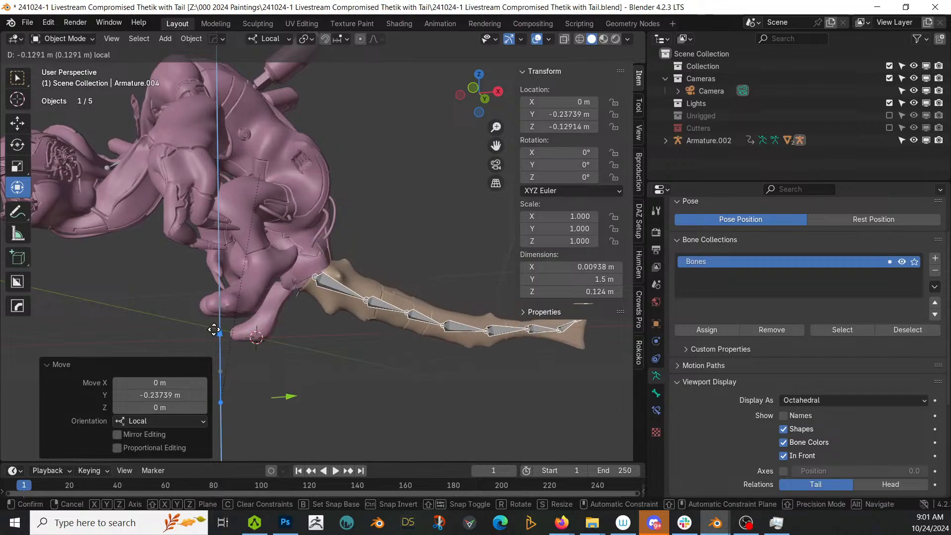
pyautogui.click(228, 337)
# Rotate the tail armature -17.6° about local X and shift it along its local axes to location Y -0.4005 m, Z 0.039384 m.
pyautogui.moveTo(291, 397); pyautogui.dragTo(245, 430)
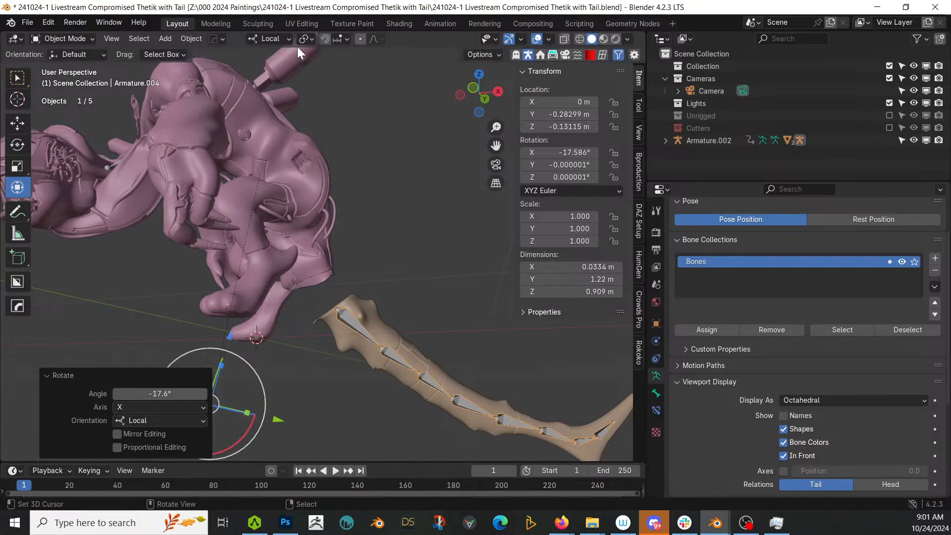
pyautogui.scroll(-2, 330, 171)
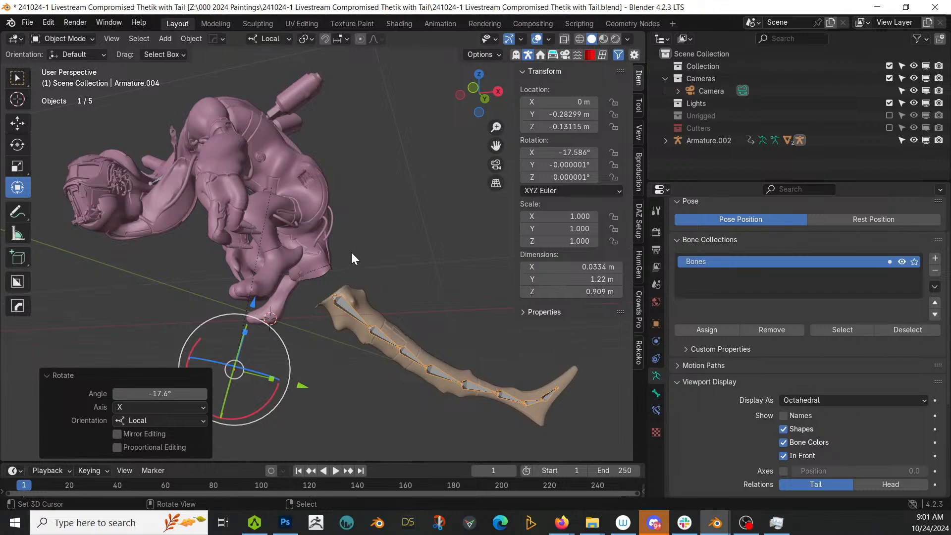
pyautogui.moveTo(297, 387); pyautogui.dragTo(284, 346)
pyautogui.moveTo(231, 299); pyautogui.dragTo(242, 286)
pyautogui.moveTo(290, 363); pyautogui.dragTo(275, 365)
pyautogui.moveTo(230, 287); pyautogui.dragTo(242, 273)
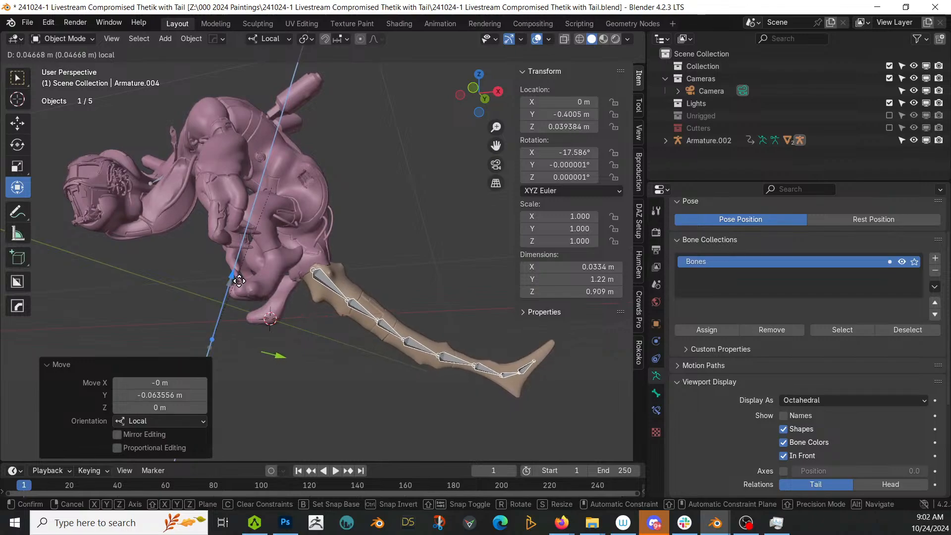
# Use Median Point as the pivot, and slightly adjust the far end of the tail's first bone in Edit Mode.
pyautogui.scroll(5, 311, 280)
pyautogui.moveTo(310, 322); pyautogui.dragTo(509, 339, button='middle')
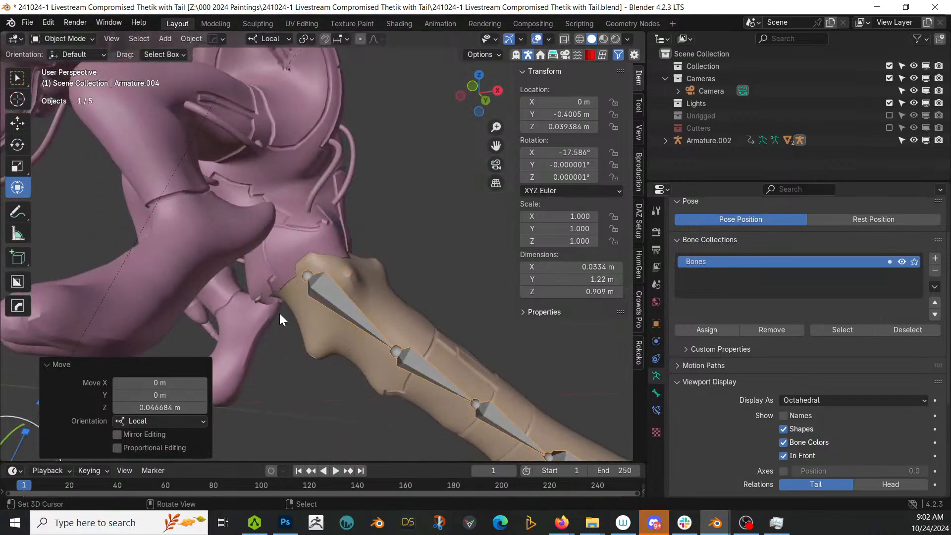
pyautogui.click(304, 38)
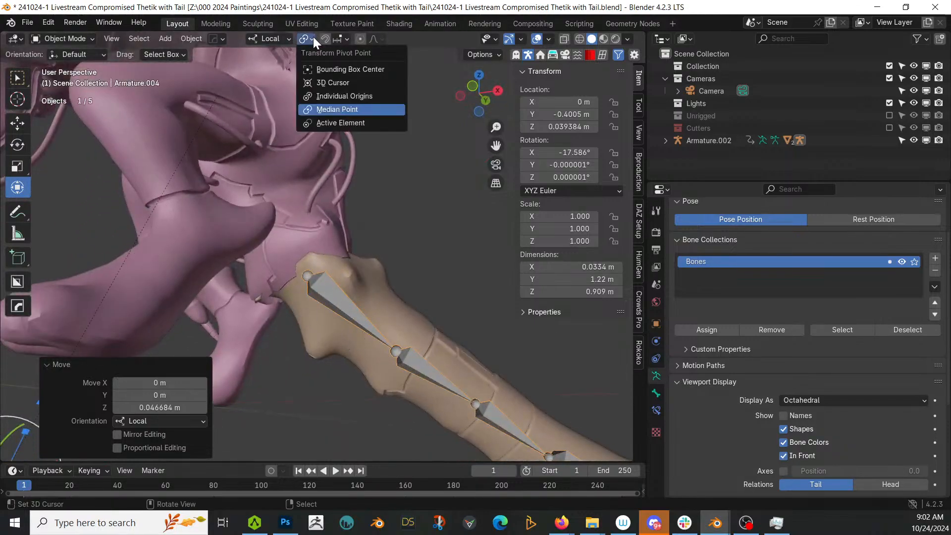
pyautogui.click(351, 109)
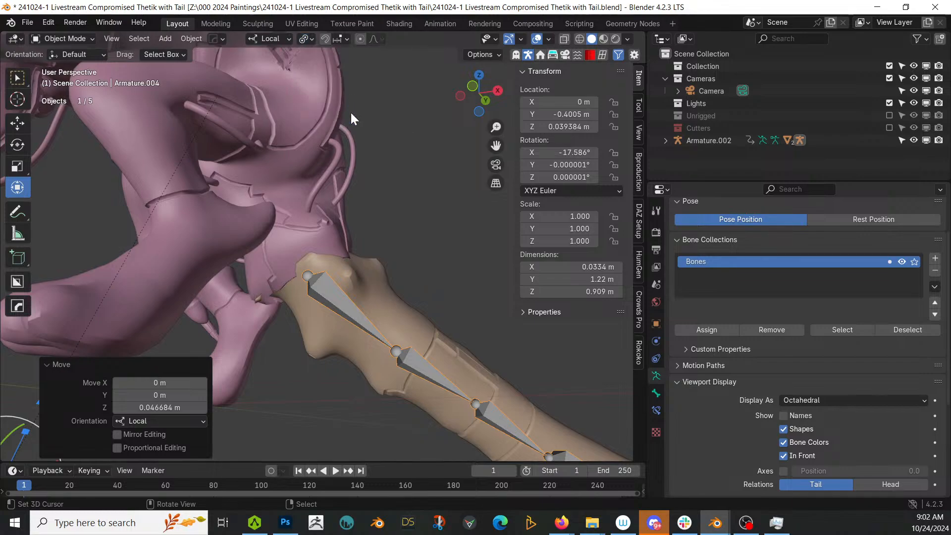
pyautogui.rightClick(332, 287)
pyautogui.rightClick(321, 289)
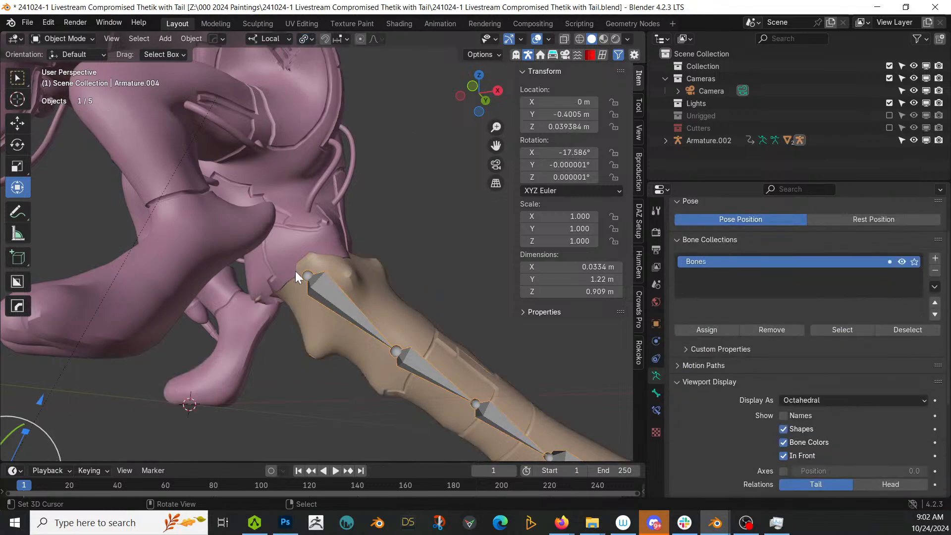
pyautogui.press('Tab')
pyautogui.rightClick(331, 291)
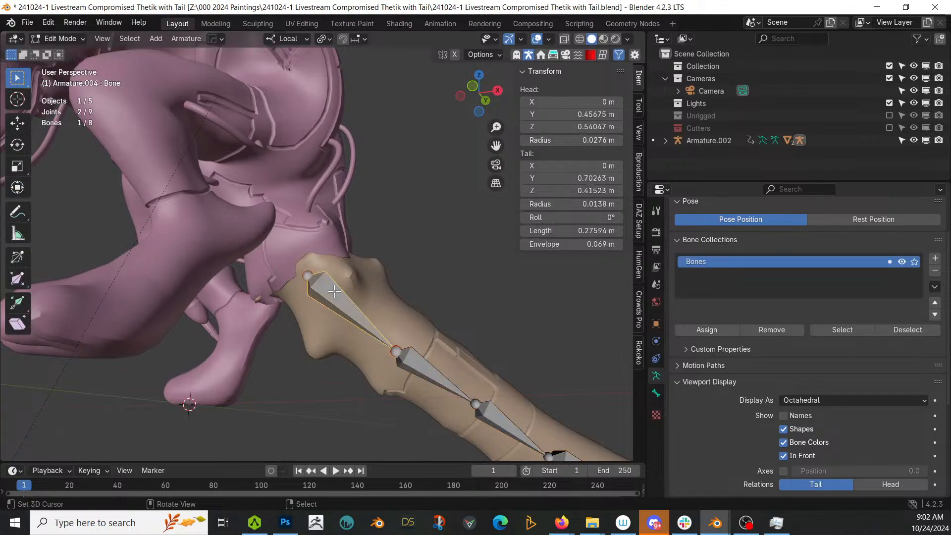
pyautogui.click(17, 187)
pyautogui.moveTo(378, 346); pyautogui.dragTo(378, 348)
pyautogui.press('Tab')
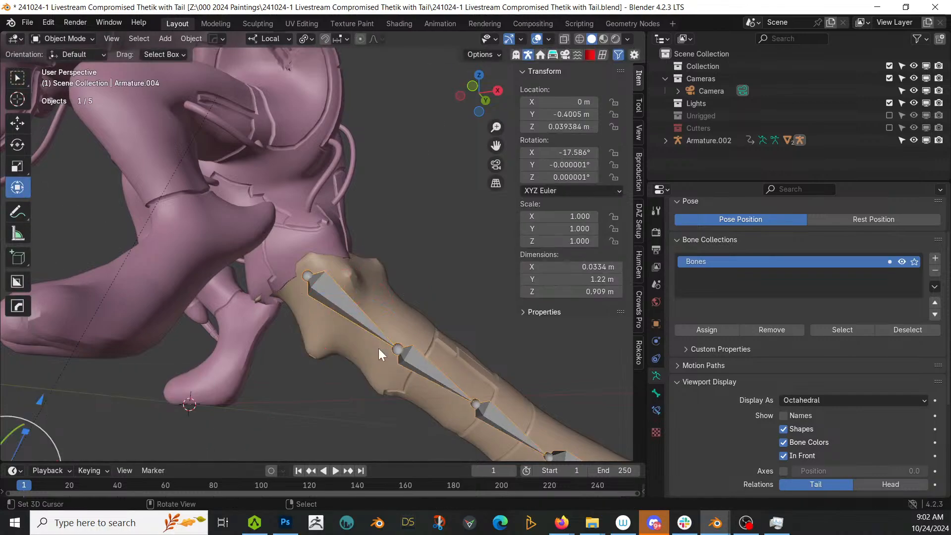
# Move the tail armature -0.018821 m along local Z and rotate it -13.5° about local X.
pyautogui.scroll(-2, 322, 294)
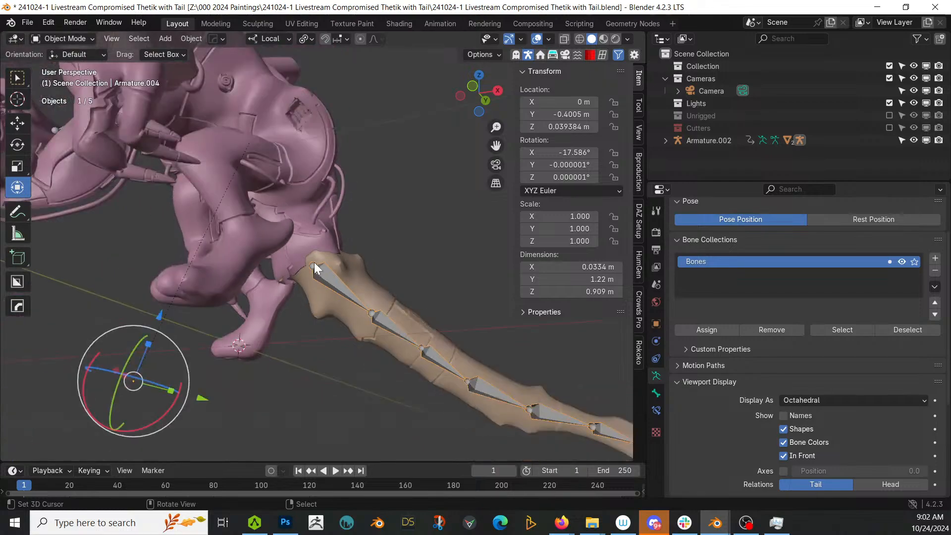
pyautogui.moveTo(315, 268); pyautogui.dragTo(333, 270, button='middle')
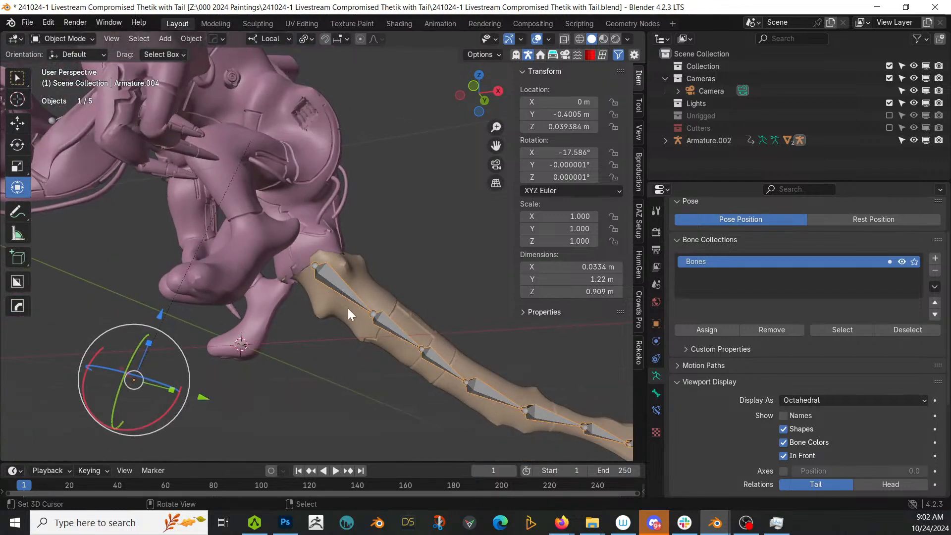
pyautogui.moveTo(159, 314); pyautogui.dragTo(159, 321)
pyautogui.moveTo(167, 363); pyautogui.dragTo(238, 353, button='middle')
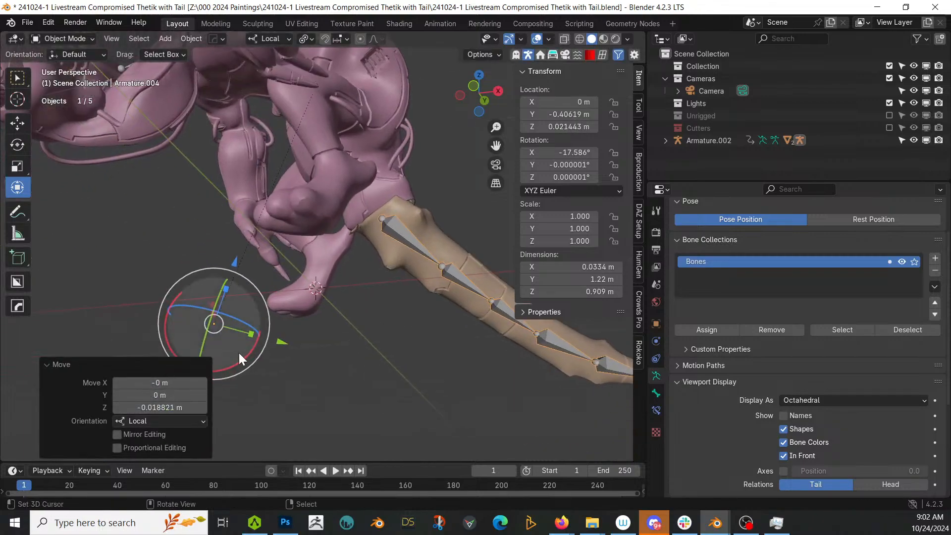
pyautogui.moveTo(256, 342); pyautogui.dragTo(263, 366)
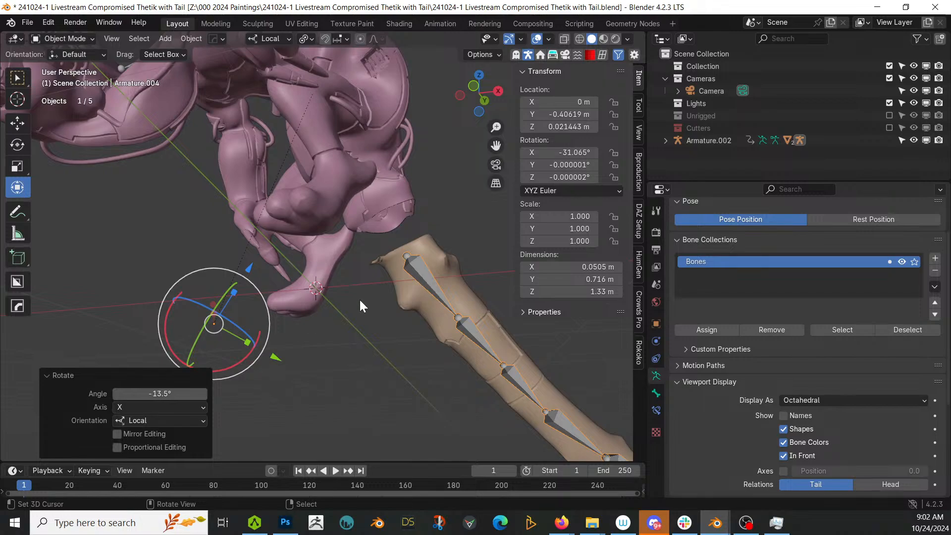
# In the front view, move the tail armature -0.045061 m in global X and 0.13928 m in global Z to meet the hips.
pyautogui.press('KP_3')
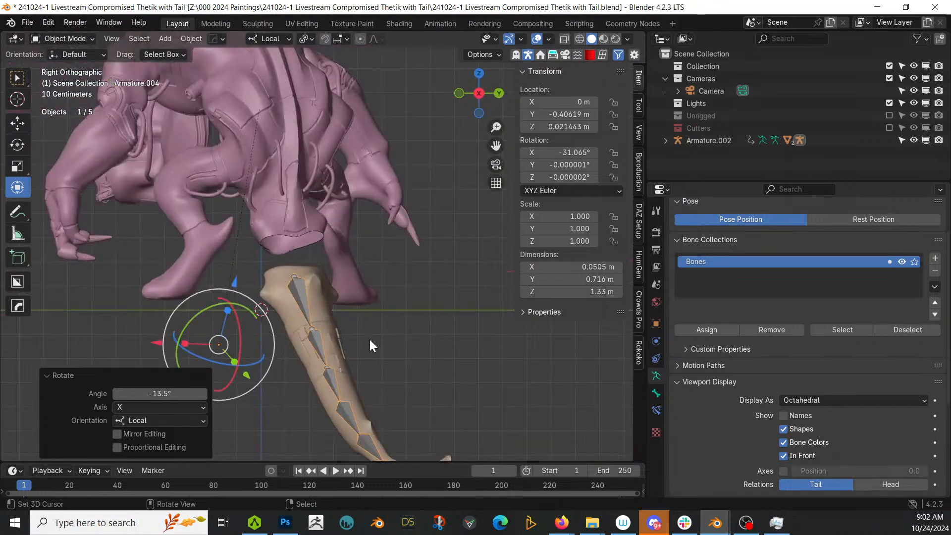
pyautogui.press('KP_1')
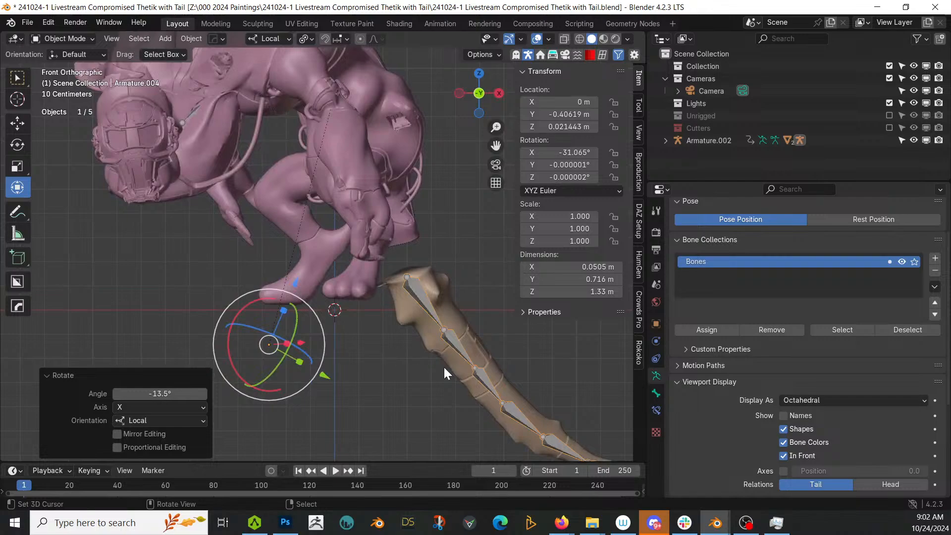
pyautogui.press('g')
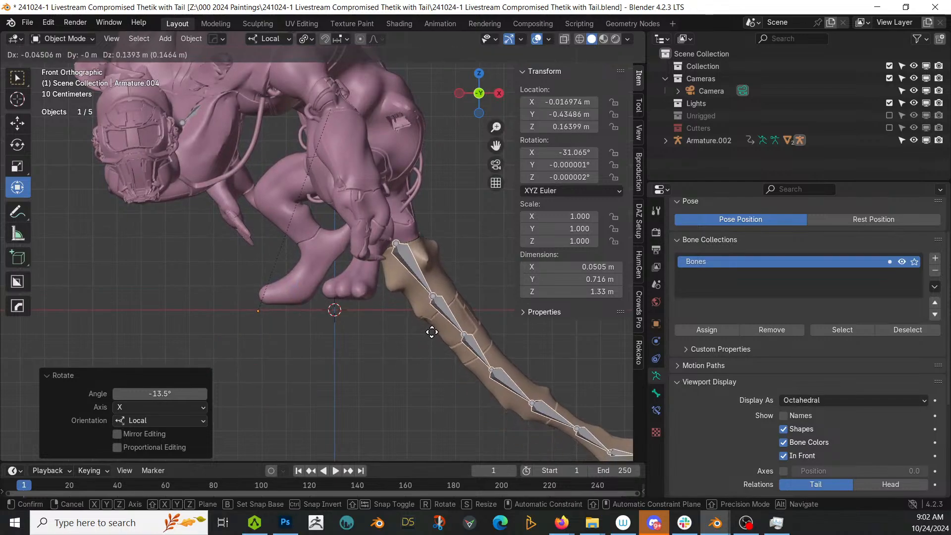
pyautogui.click(432, 332)
pyautogui.moveTo(364, 328); pyautogui.dragTo(216, 376, button='middle')
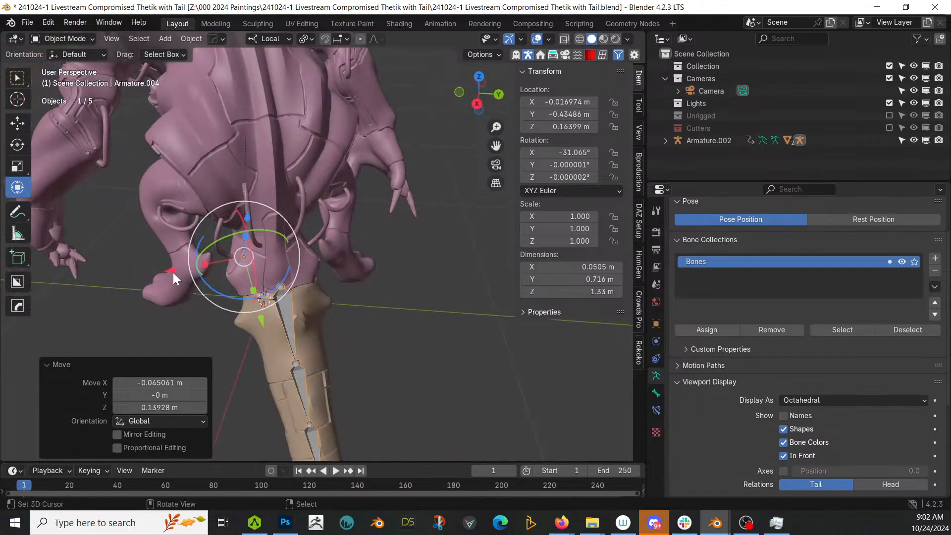
# Shift the tail armature 0.007339 m along local X, and fine-tune its fit to the hips with a 0.015584 m local Z move.
pyautogui.press('g')
pyautogui.press('x')
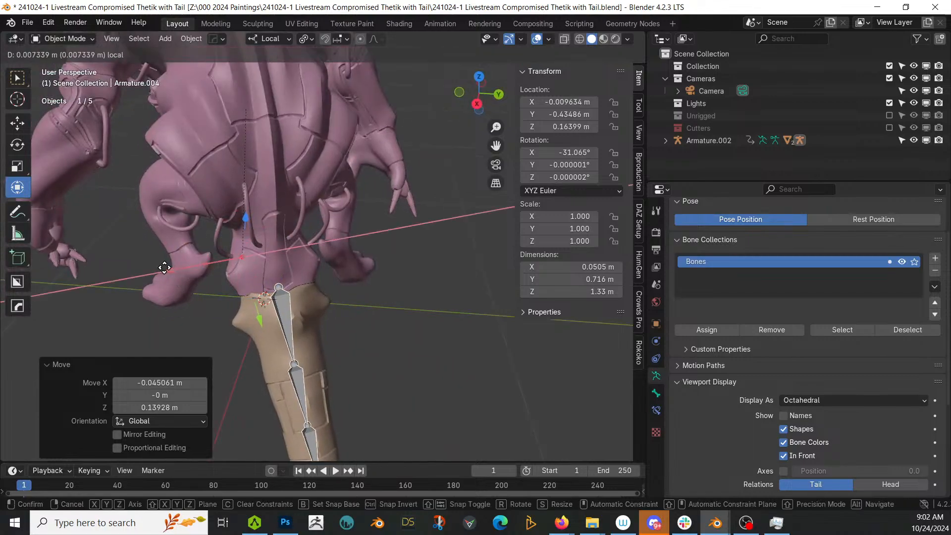
pyautogui.click(164, 267)
pyautogui.moveTo(164, 267); pyautogui.dragTo(282, 163, button='middle')
pyautogui.moveTo(217, 242); pyautogui.dragTo(230, 313)
pyautogui.moveTo(217, 236); pyautogui.dragTo(228, 233)
pyautogui.moveTo(228, 233); pyautogui.dragTo(254, 282, button='middle')
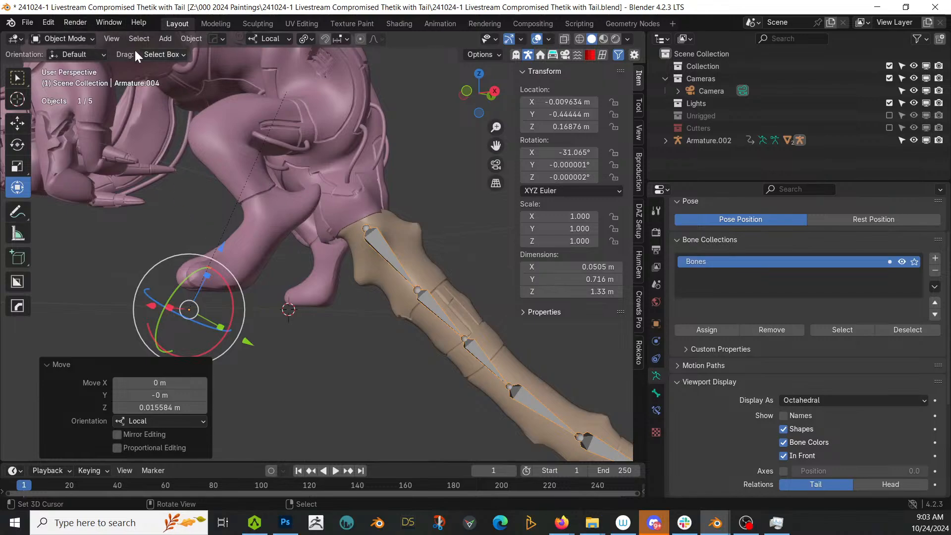
# In Pose Mode, rotate the tail's first bone slightly and its second bone 36.9° about local X.
pyautogui.click(73, 38)
pyautogui.click(65, 80)
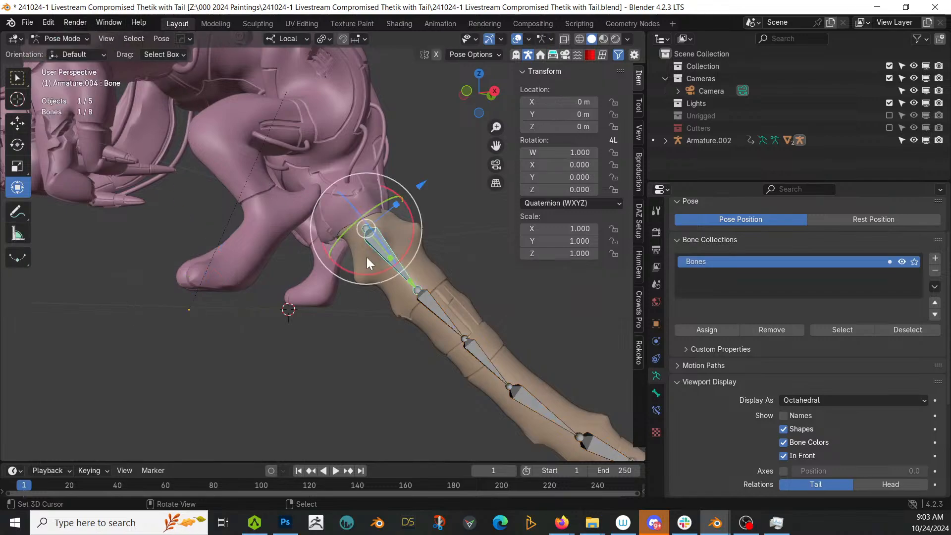
pyautogui.moveTo(418, 221)
pyautogui.mouseDown()
pyautogui.moveTo(407, 204)
pyautogui.moveTo(411, 218)
pyautogui.mouseUp()
pyautogui.click(444, 294)
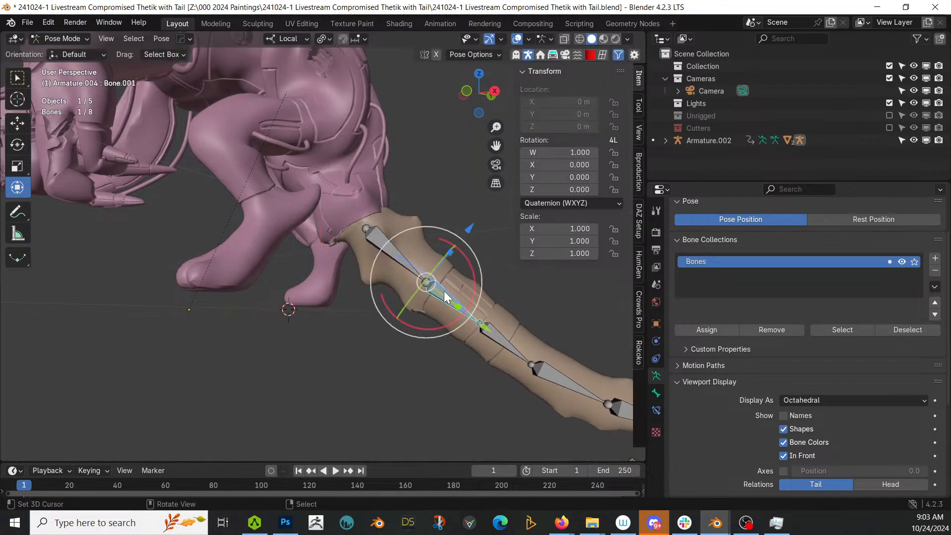
pyautogui.moveTo(466, 259); pyautogui.dragTo(463, 210)
pyautogui.scroll(-2, 425, 256)
pyautogui.moveTo(423, 257); pyautogui.dragTo(326, 319, button='middle')
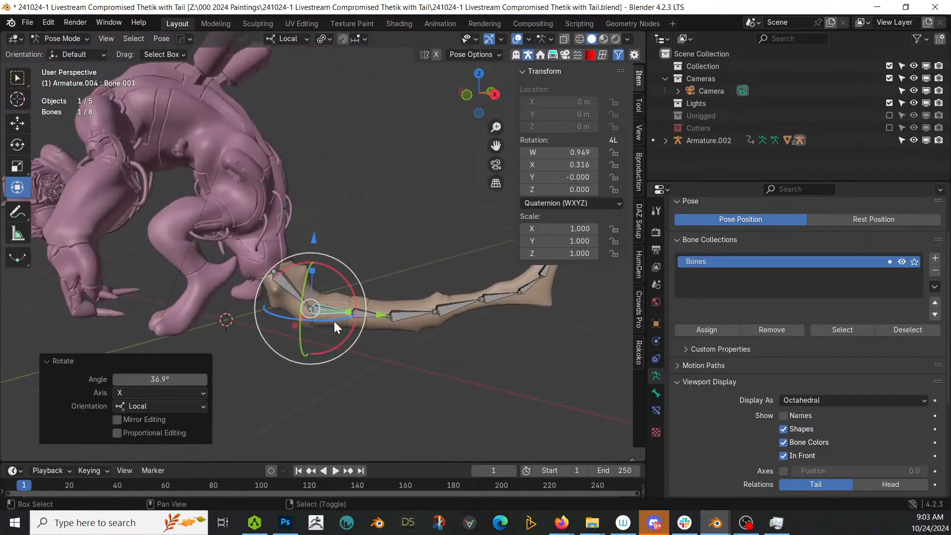
# Rotate the third tail bone slightly, and rotate the fourth tail bone 24.1° about local Z to curve the tail sideways.
pyautogui.click(373, 315)
pyautogui.moveTo(382, 282)
pyautogui.mouseDown()
pyautogui.moveTo(376, 275)
pyautogui.moveTo(361, 292)
pyautogui.moveTo(384, 274)
pyautogui.mouseUp()
pyautogui.moveTo(405, 307); pyautogui.dragTo(334, 381, button='middle')
pyautogui.click(336, 356)
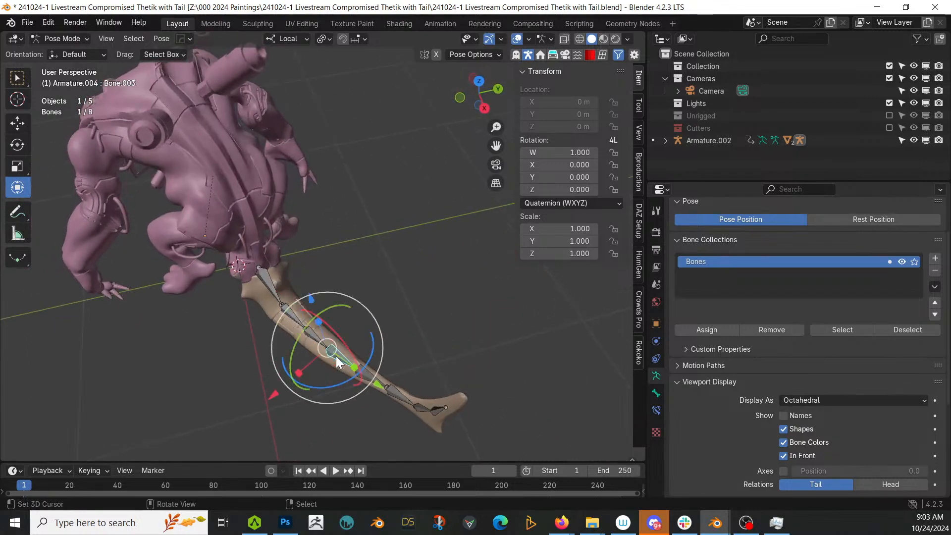
pyautogui.moveTo(330, 384); pyautogui.dragTo(345, 375)
pyautogui.moveTo(347, 366); pyautogui.dragTo(351, 355, button='middle')
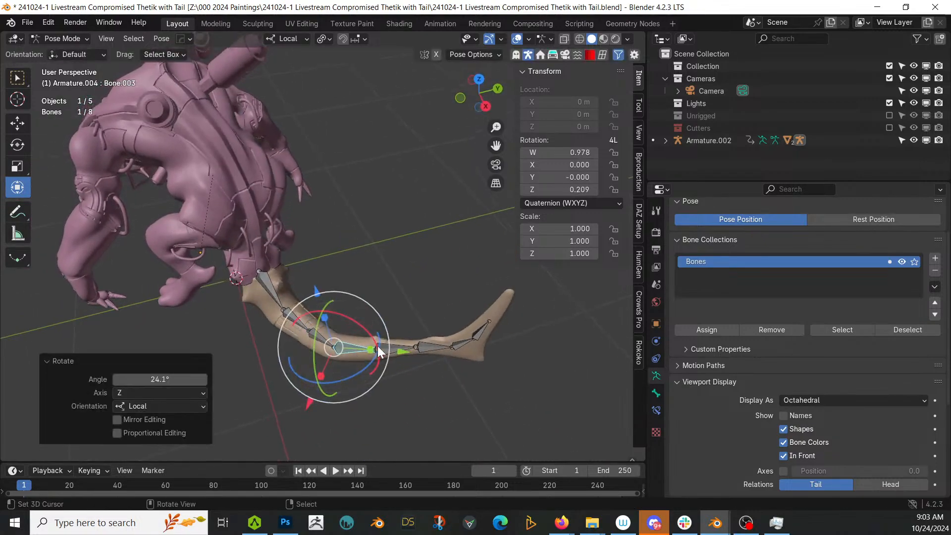
# Rotate the fifth tail bone -12.4° about local Z, and adjust the sixth tail bone's rotation.
pyautogui.rightClick(396, 348)
pyautogui.moveTo(392, 376); pyautogui.dragTo(391, 374)
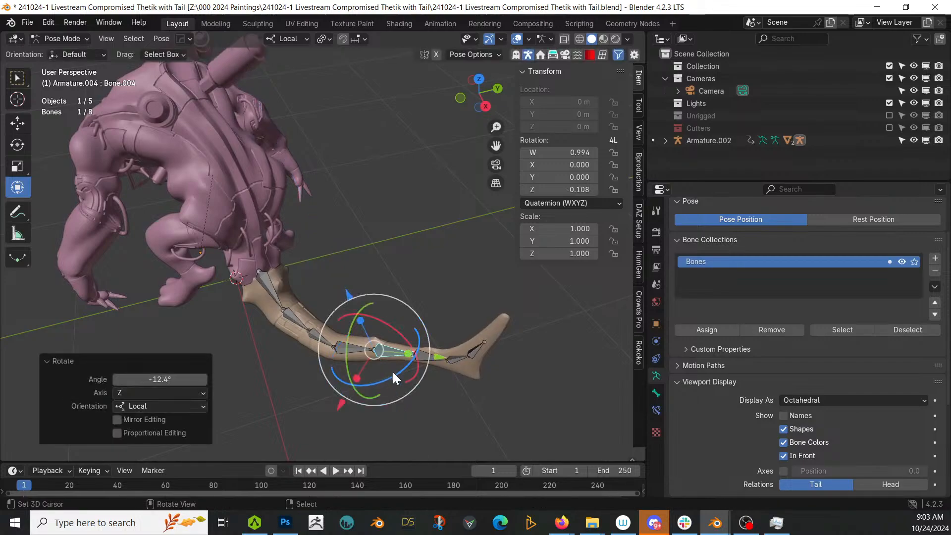
pyautogui.moveTo(391, 374); pyautogui.dragTo(424, 333, button='middle')
pyautogui.click(441, 316)
pyautogui.moveTo(478, 318); pyautogui.dragTo(476, 328)
# Rotate the second-to-last tail bone about -11.6° and the tail's tip bone 15.2° in the current view.
pyautogui.click(486, 323)
pyautogui.press('r')
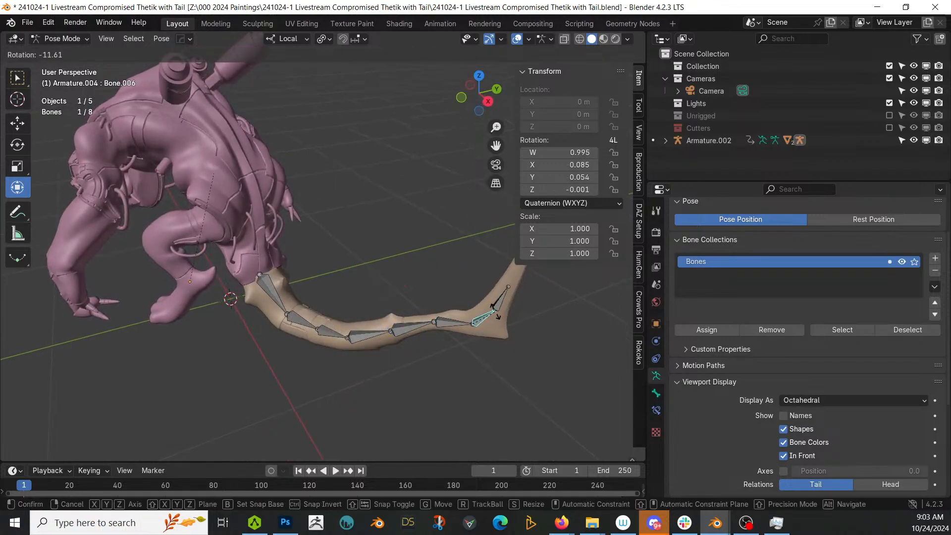
pyautogui.click(496, 313)
pyautogui.rightClick(504, 300)
pyautogui.press('r')
pyautogui.click(516, 301)
# Return to Object Mode, select Armature.002, and enable In Front display for its bones.
pyautogui.moveTo(518, 305); pyautogui.dragTo(439, 279, button='middle')
pyautogui.press('KP_3')
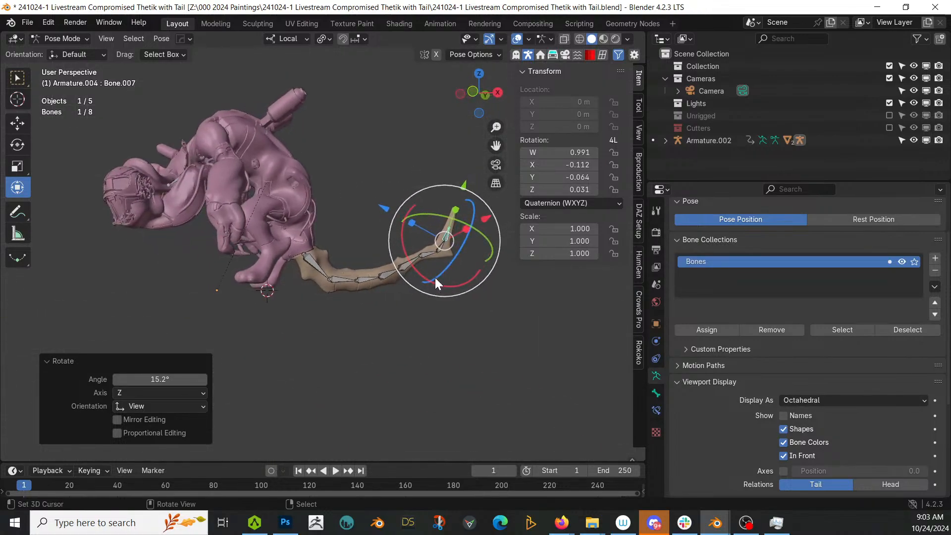
pyautogui.scroll(2, 335, 283)
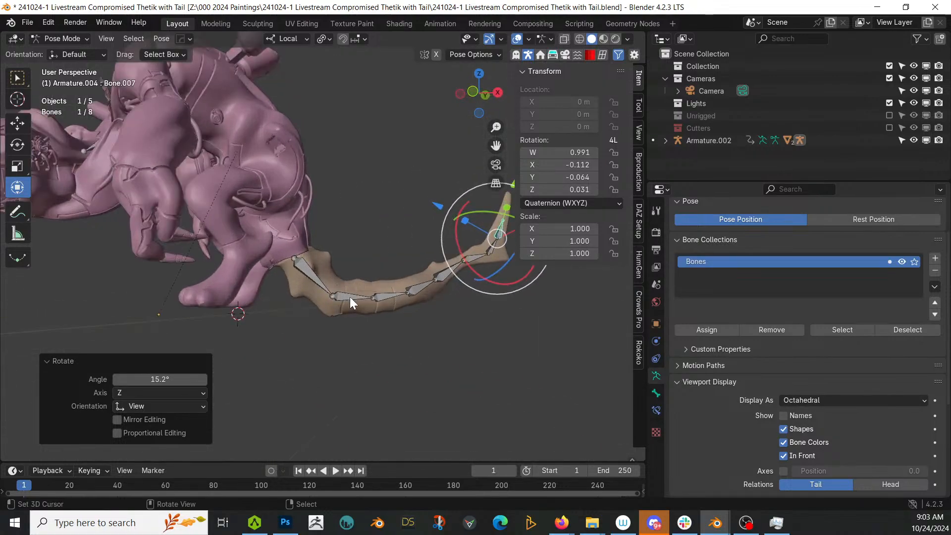
pyautogui.scroll(-3, 320, 279)
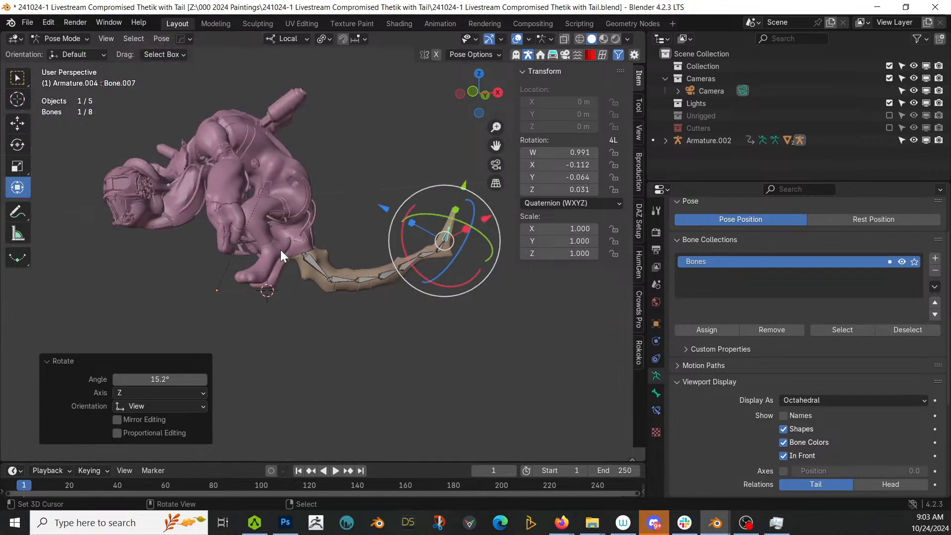
pyautogui.click(269, 179)
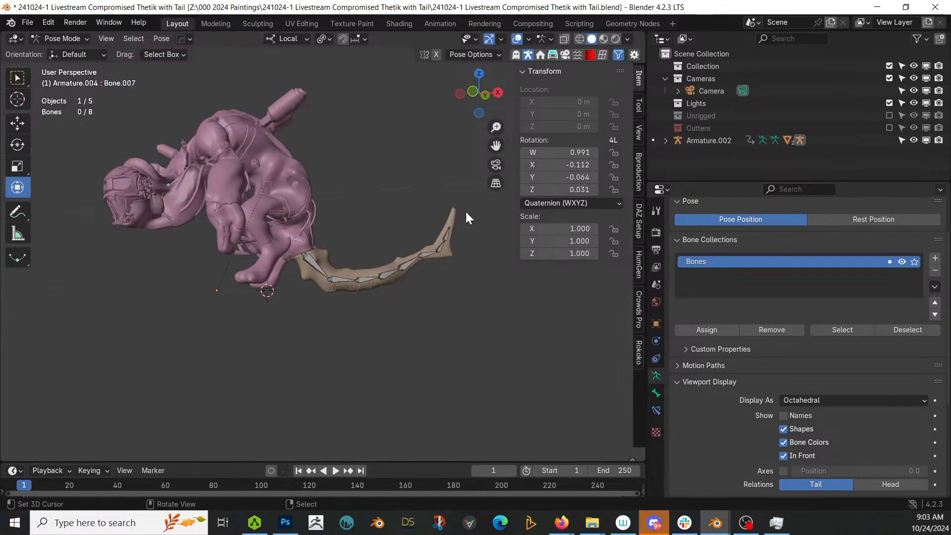
pyautogui.click(78, 35)
pyautogui.click(69, 53)
pyautogui.click(275, 181)
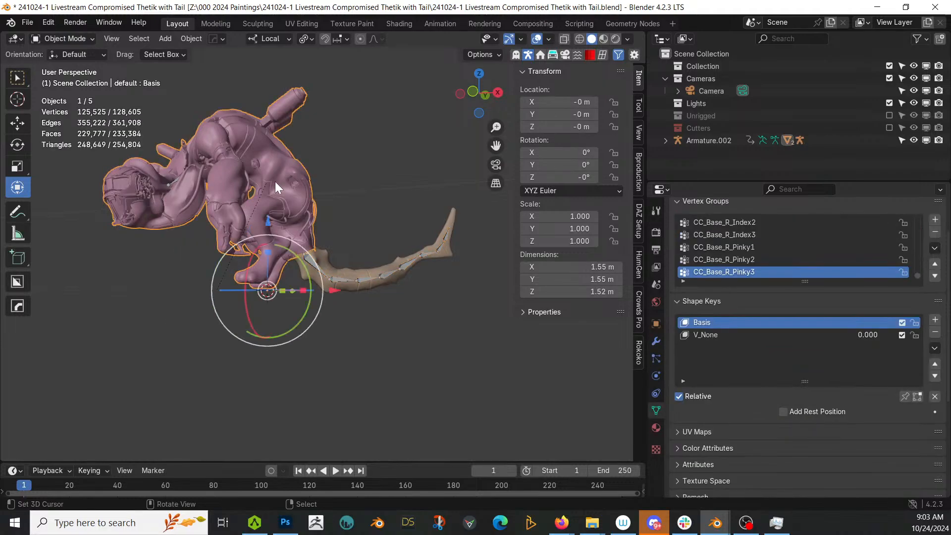
pyautogui.click(707, 142)
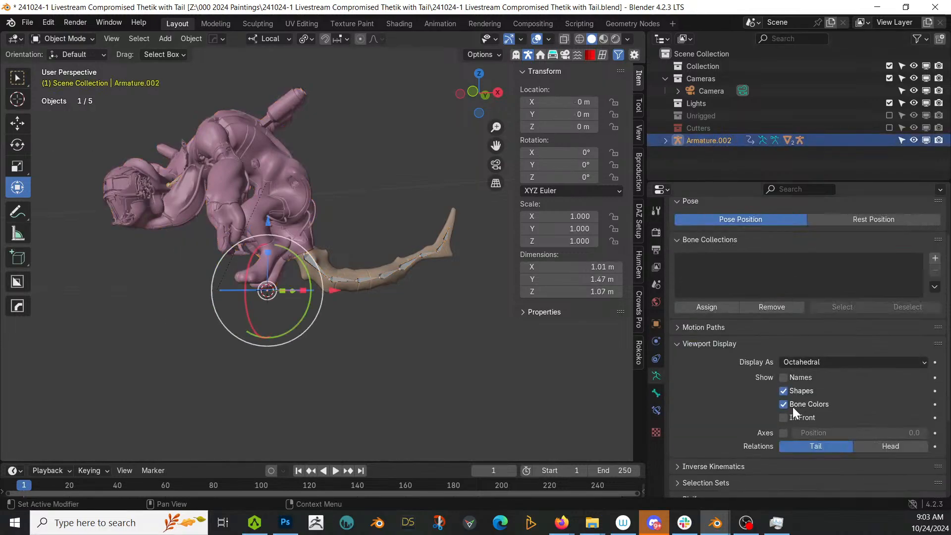
pyautogui.click(783, 418)
pyautogui.scroll(5, 343, 274)
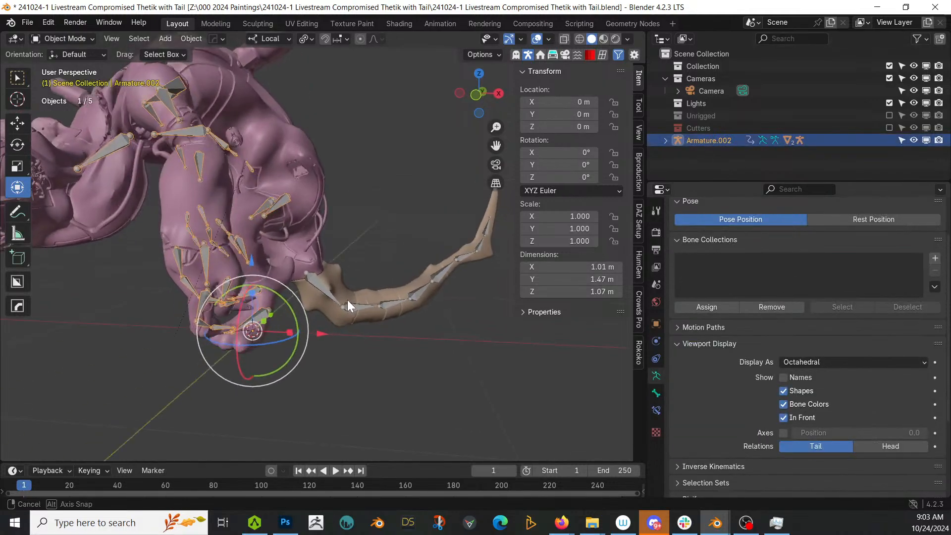
# Switch Armature.002 to Pose Mode and expand its object hierarchy.
pyautogui.rightClick(222, 153)
pyautogui.rightClick(215, 151)
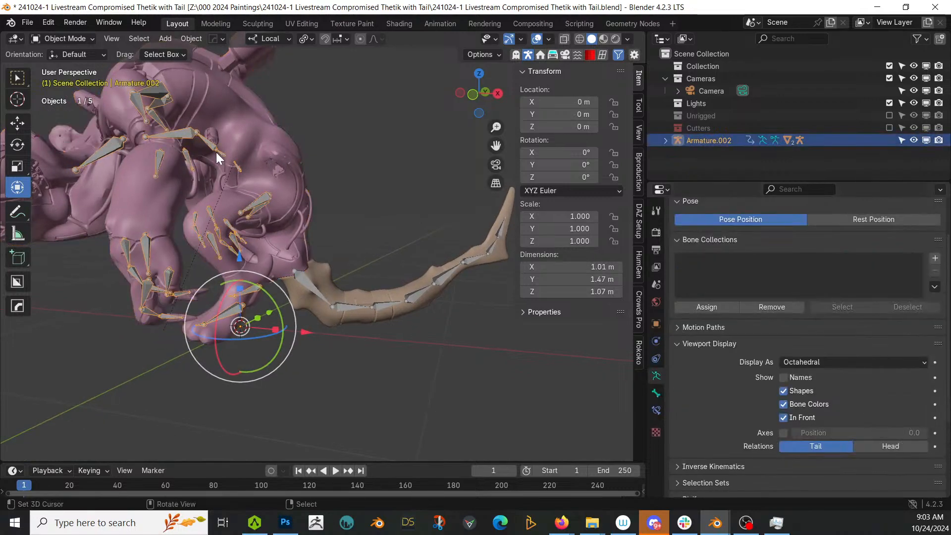
pyautogui.click(74, 38)
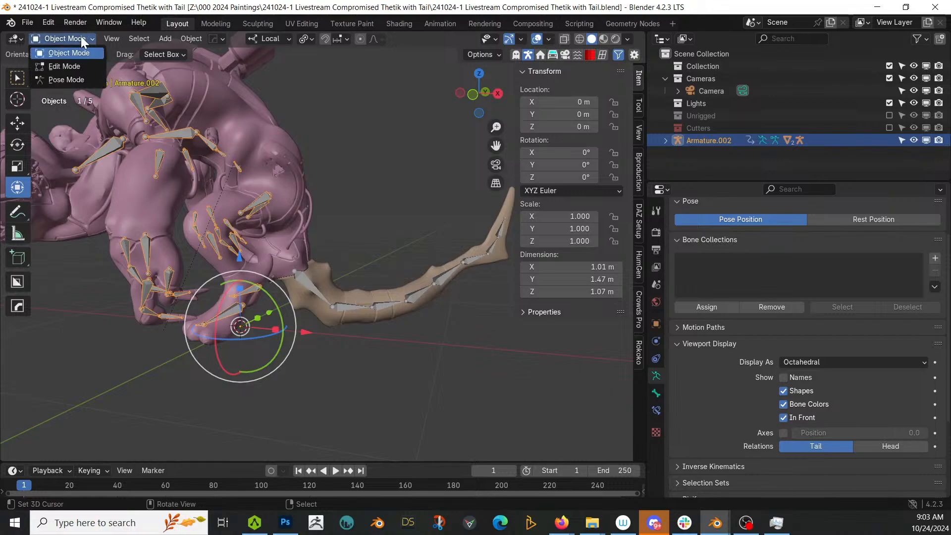
pyautogui.click(85, 77)
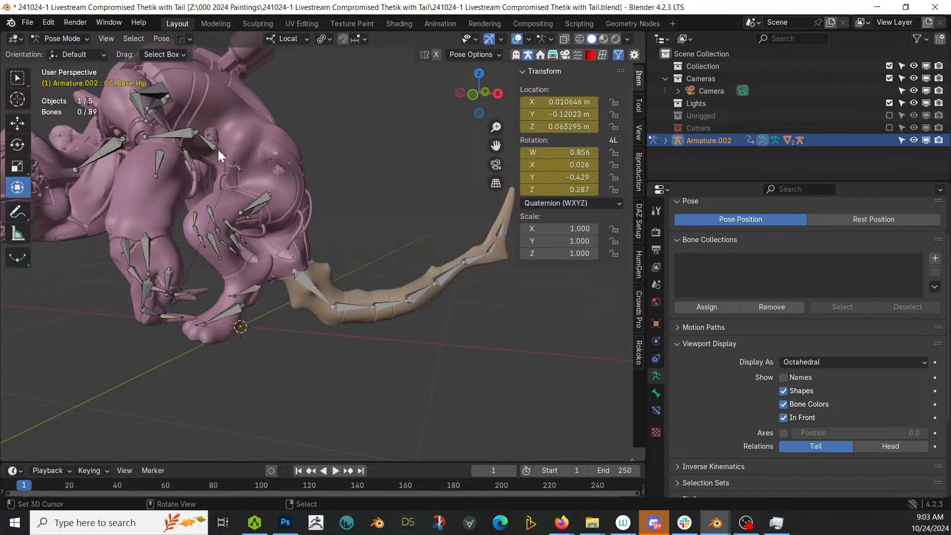
pyautogui.rightClick(225, 152)
pyautogui.click(665, 140)
pyautogui.rightClick(705, 152)
pyautogui.click(643, 153)
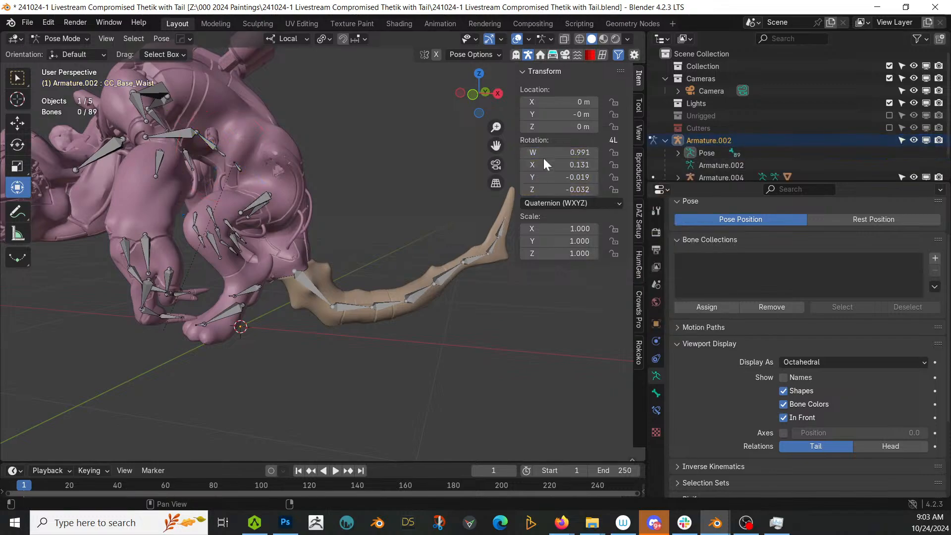
# Rotate the creature's waist bone slightly, and rotate its hip bone 5.19° about local X.
pyautogui.rightClick(224, 153)
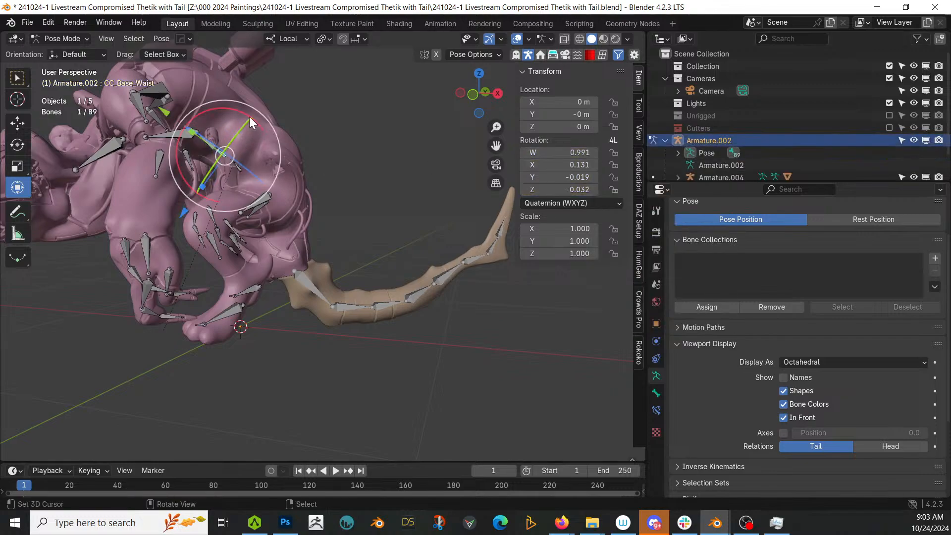
pyautogui.moveTo(242, 115); pyautogui.dragTo(235, 115)
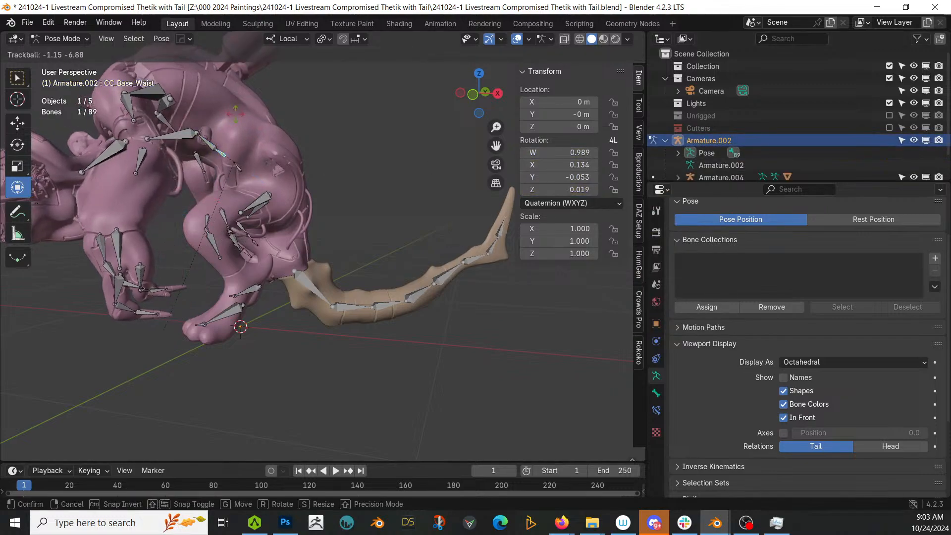
pyautogui.click(236, 120)
pyautogui.rightClick(239, 164)
pyautogui.press('r')
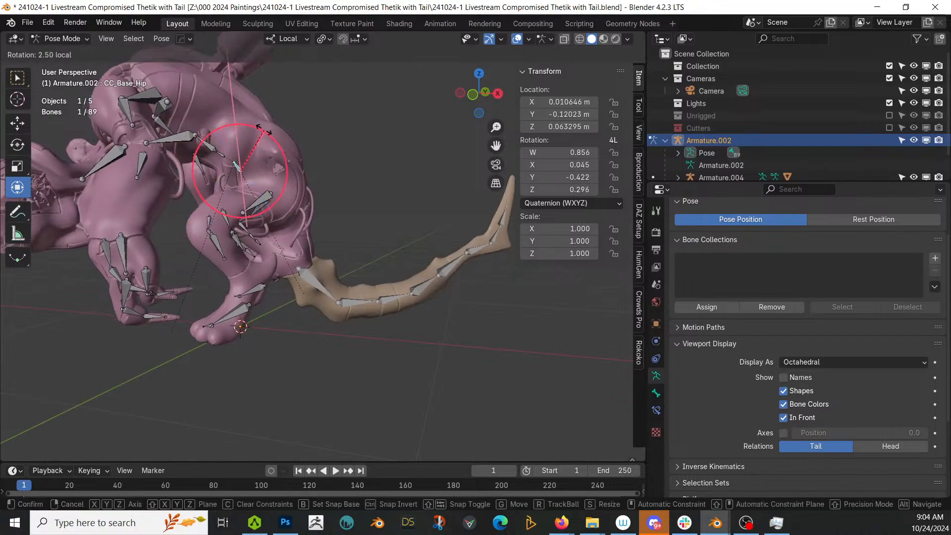
pyautogui.click(277, 140)
pyautogui.moveTo(284, 146)
pyautogui.mouseDown(button='middle')
pyautogui.moveTo(294, 133)
pyautogui.moveTo(277, 135)
pyautogui.mouseUp(button='middle')
pyautogui.press('KP_3')
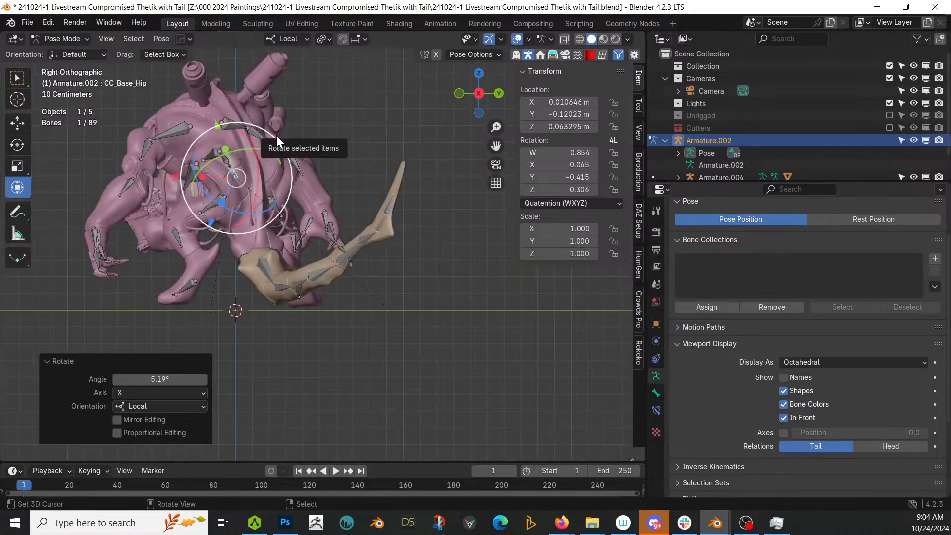
# Rotate the left calf bone -2.53° about local X and the left thigh bone -2.24° about local Z.
pyautogui.moveTo(237, 225); pyautogui.dragTo(337, 227, button='middle')
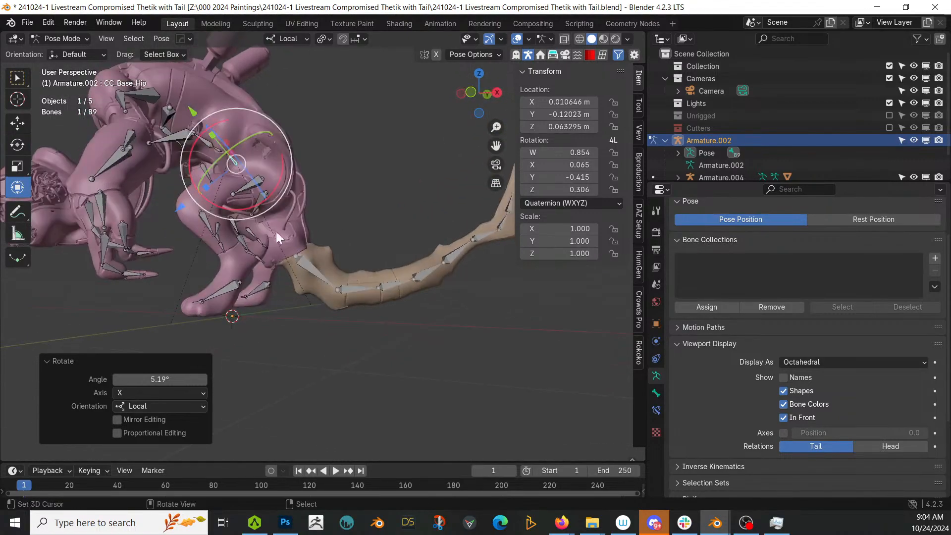
pyautogui.click(202, 221)
pyautogui.moveTo(164, 178); pyautogui.dragTo(206, 177)
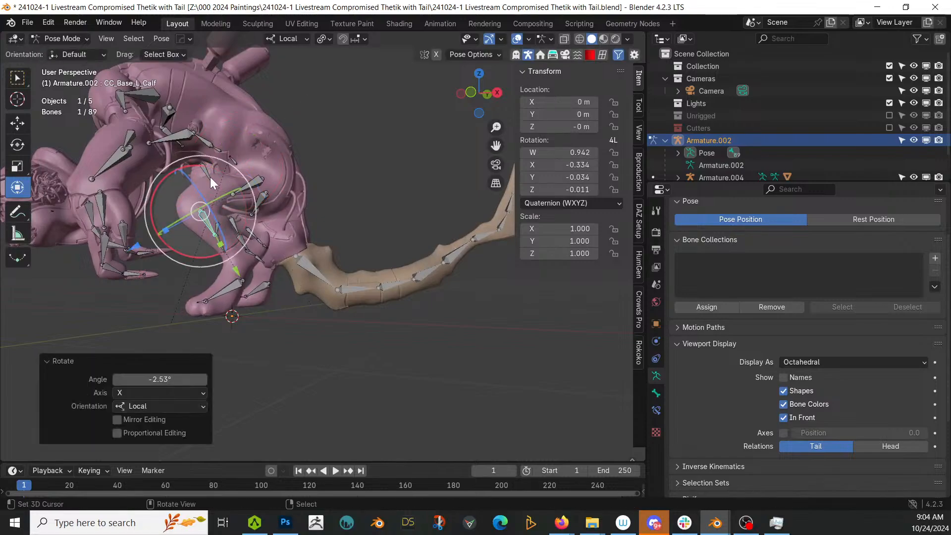
pyautogui.moveTo(220, 190); pyautogui.dragTo(254, 209, button='middle')
pyautogui.click(254, 209)
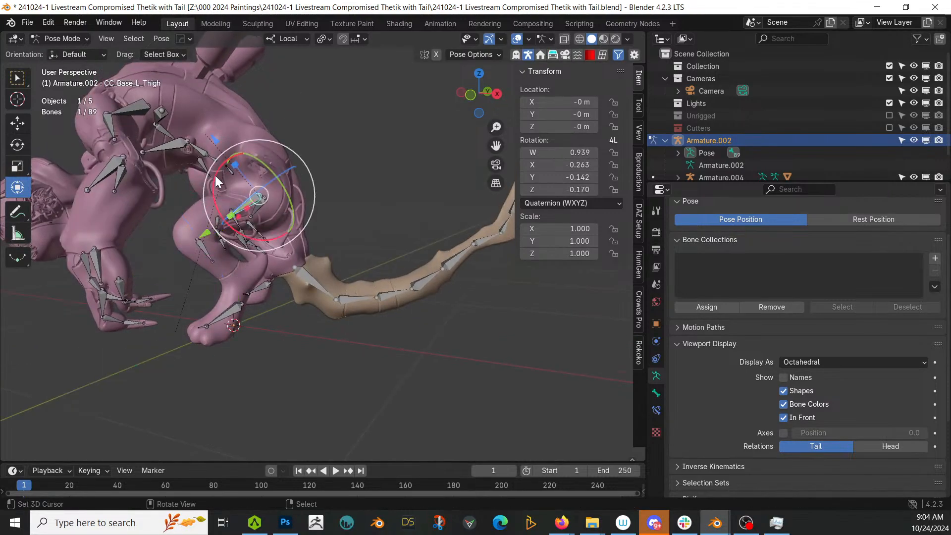
pyautogui.moveTo(215, 176); pyautogui.dragTo(263, 171)
pyautogui.press('KP_3')
pyautogui.moveTo(296, 253); pyautogui.dragTo(197, 271, button='middle')
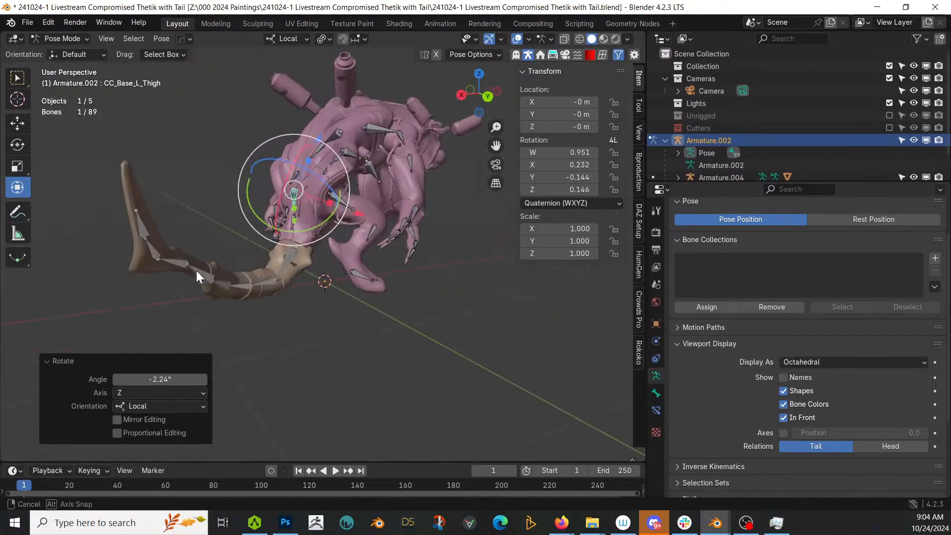
# Rotate the right thigh bone 3.13° in the current view.
pyautogui.click(350, 200)
pyautogui.moveTo(336, 136); pyautogui.dragTo(342, 144)
pyautogui.press('KP_3')
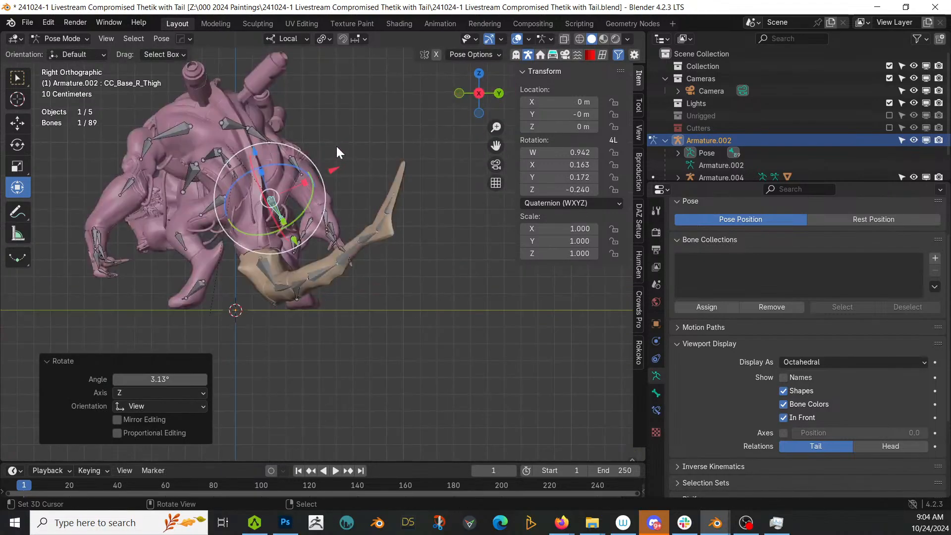
# Rotate the creature's neck bone CC_Base_NeckTwist01 -12.2° about local X.
pyautogui.moveTo(323, 192); pyautogui.dragTo(474, 311, button='middle')
pyautogui.scroll(2, 123, 322)
pyautogui.keyDown('shift'); pyautogui.moveTo(123, 323); pyautogui.dragTo(299, 312, button='middle'); pyautogui.keyUp('shift')
pyautogui.scroll(3, 250, 299)
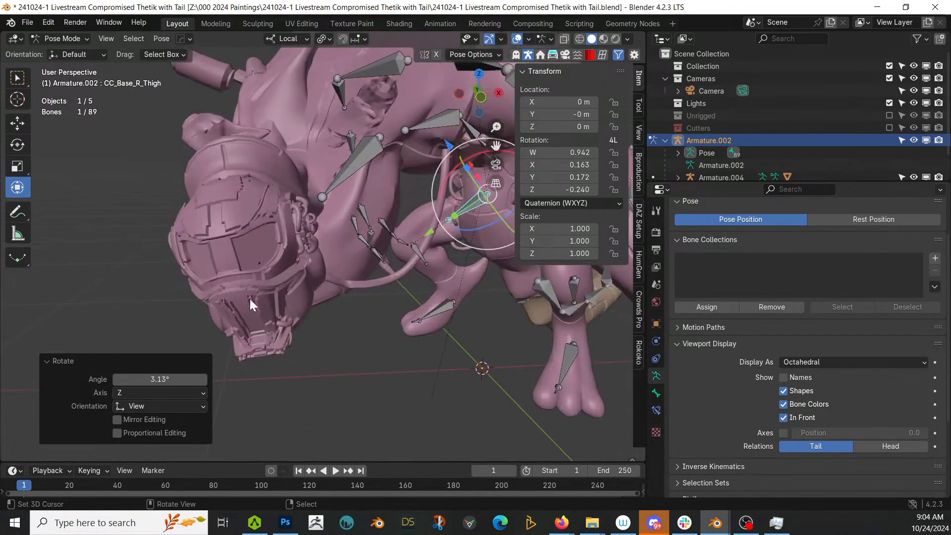
pyautogui.click(261, 268)
pyautogui.moveTo(261, 269); pyautogui.dragTo(388, 189, button='middle')
pyautogui.click(385, 188)
pyautogui.moveTo(411, 144)
pyautogui.mouseDown()
pyautogui.moveTo(411, 131)
pyautogui.moveTo(409, 144)
pyautogui.mouseUp()
# Try clearing the rotation of the left hand's bones together with the neck bone, and undo the clear.
pyautogui.moveTo(409, 144); pyautogui.dragTo(506, 294, button='middle')
pyautogui.scroll(3, 504, 294)
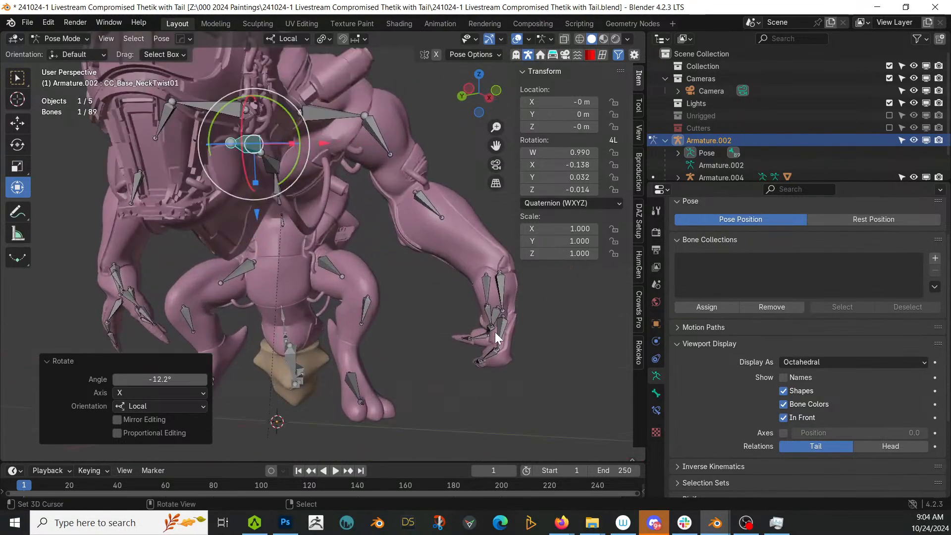
pyautogui.press('c')
pyautogui.moveTo(474, 334)
pyautogui.mouseDown()
pyautogui.moveTo(490, 317)
pyautogui.moveTo(477, 358)
pyautogui.moveTo(463, 334)
pyautogui.moveTo(471, 346)
pyautogui.mouseUp()
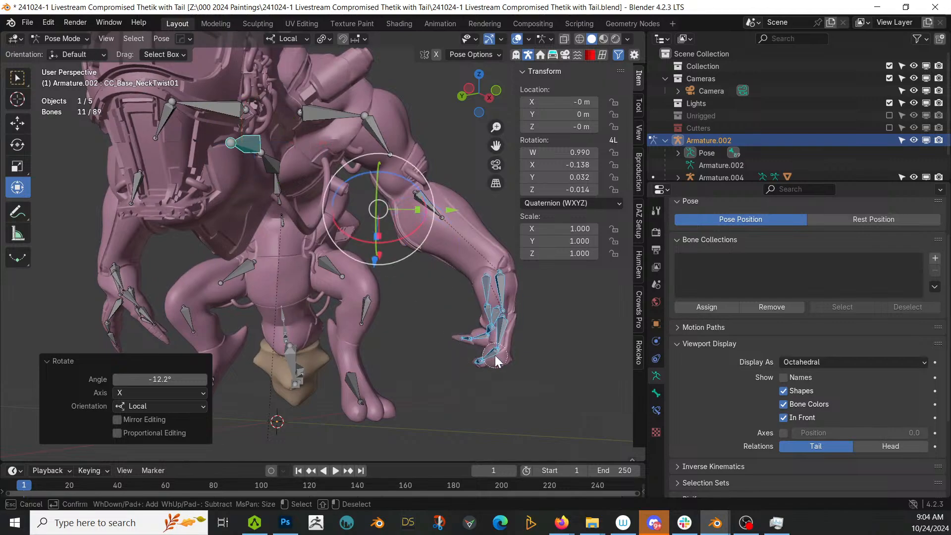
pyautogui.press('Escape')
pyautogui.hotkey('alt', 'r')
pyautogui.moveTo(495, 355); pyautogui.dragTo(392, 365, button='middle')
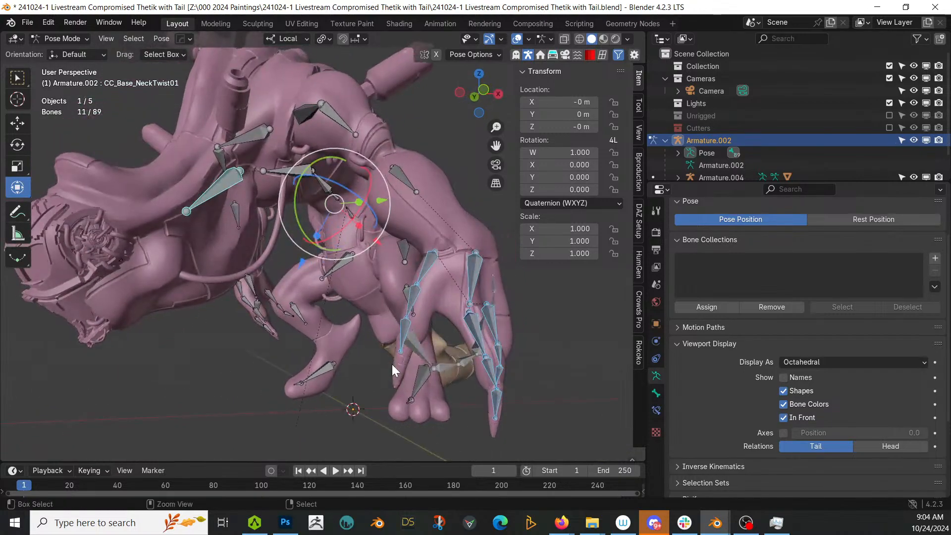
pyautogui.hotkey('ctrl', 'z')
pyautogui.hotkey('ctrl', 'z')
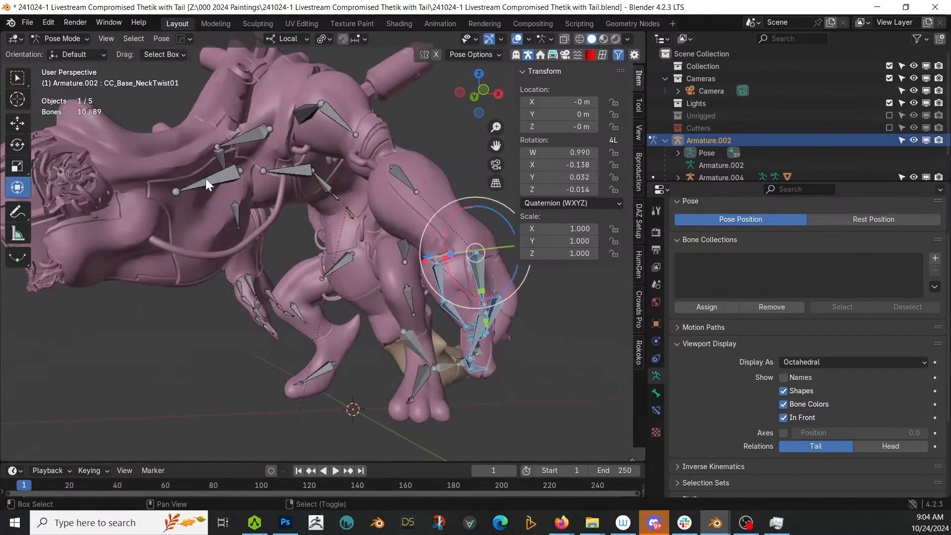
# Rotate the right hand's first index finger bone 47.3° about local Z and save the file.
pyautogui.moveTo(379, 319); pyautogui.dragTo(417, 312, button='middle')
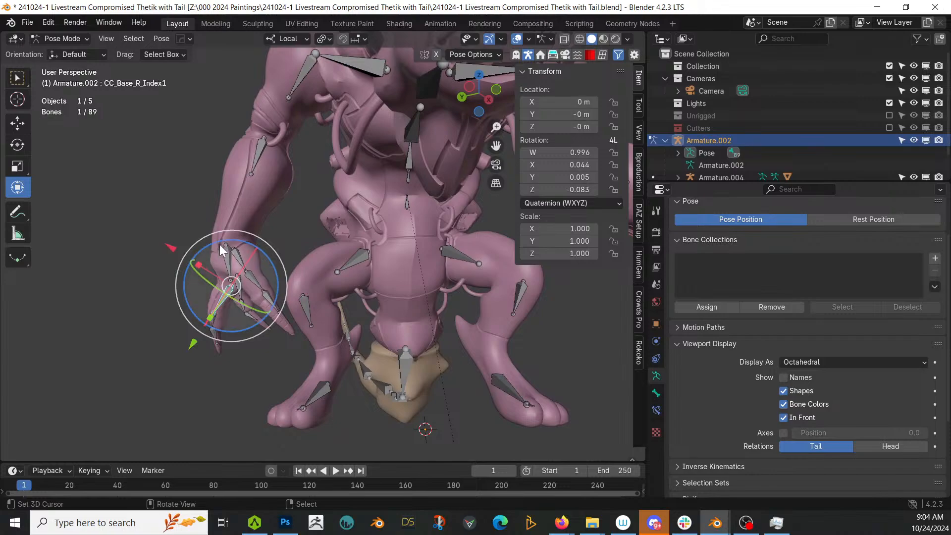
pyautogui.moveTo(248, 234); pyautogui.dragTo(244, 233, button='middle')
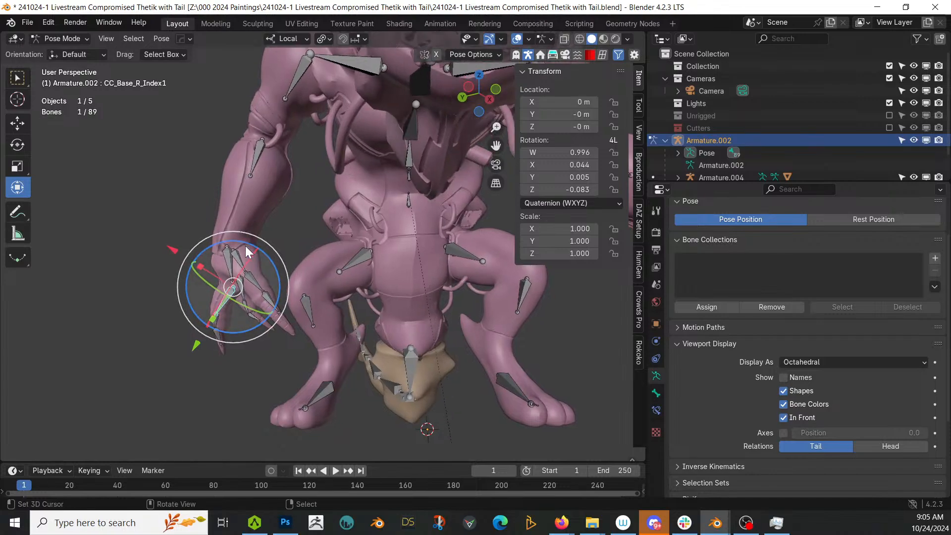
pyautogui.moveTo(245, 245); pyautogui.dragTo(203, 243)
pyautogui.moveTo(295, 262); pyautogui.dragTo(459, 310, button='middle')
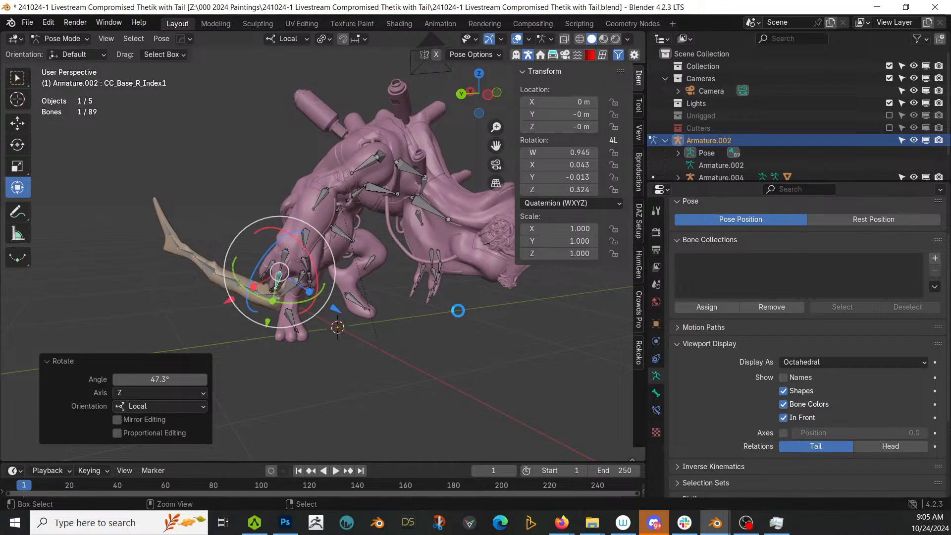
# Deselect all bones, return to Object Mode, and select the creature's body mesh.
pyautogui.moveTo(458, 309); pyautogui.dragTo(254, 282, button='middle')
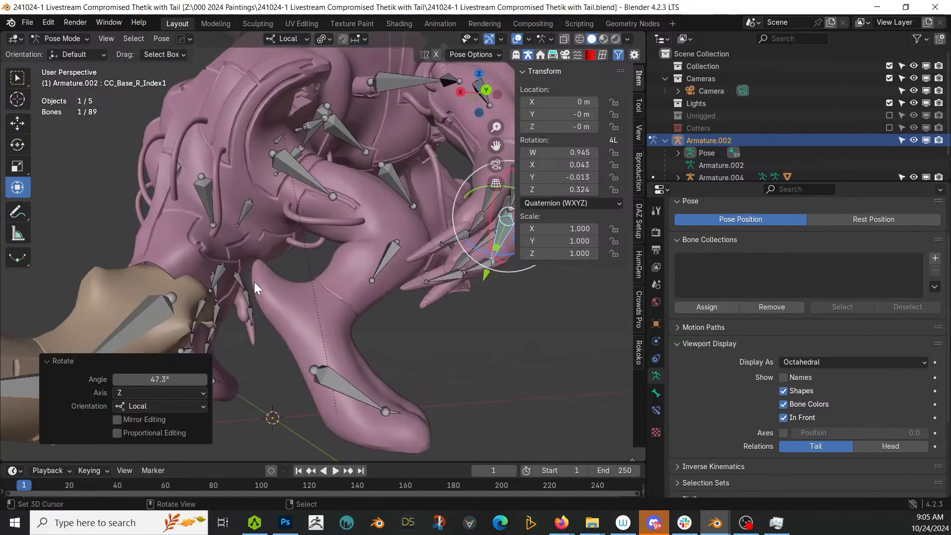
pyautogui.click(157, 305)
pyautogui.moveTo(152, 312); pyautogui.dragTo(194, 331, button='middle')
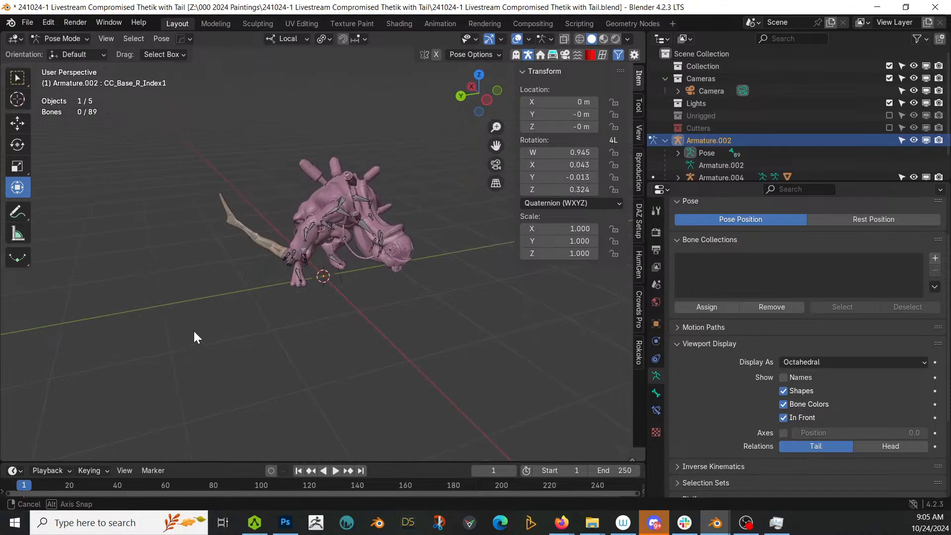
pyautogui.scroll(5, 223, 328)
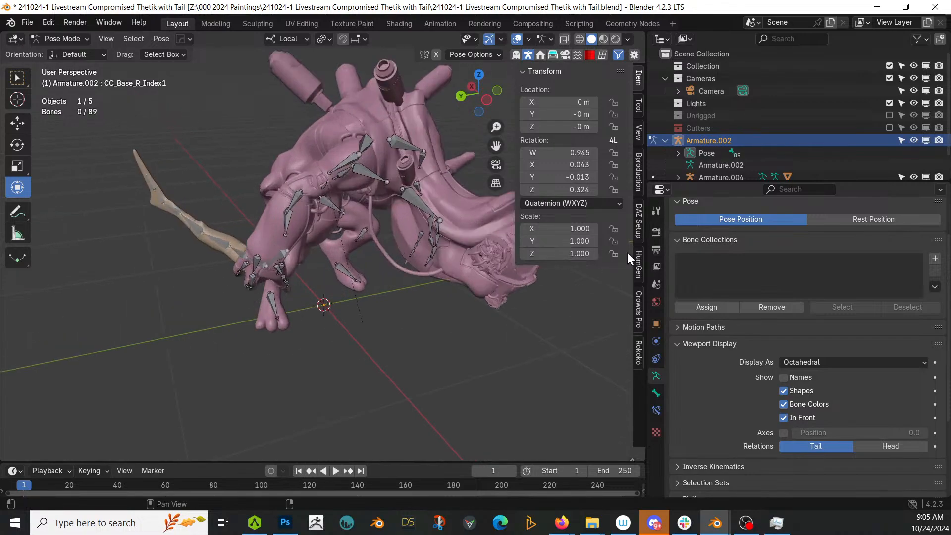
pyautogui.click(74, 38)
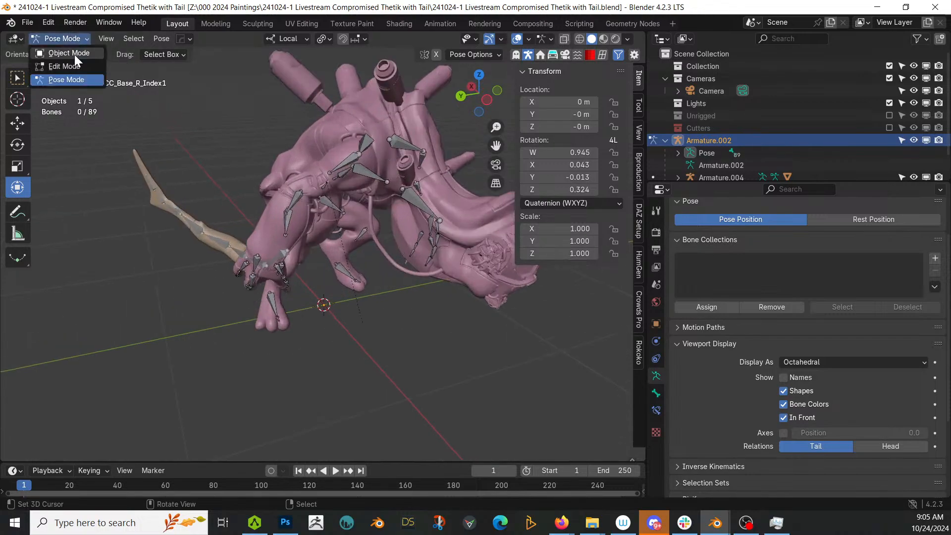
pyautogui.click(74, 54)
pyautogui.click(388, 102)
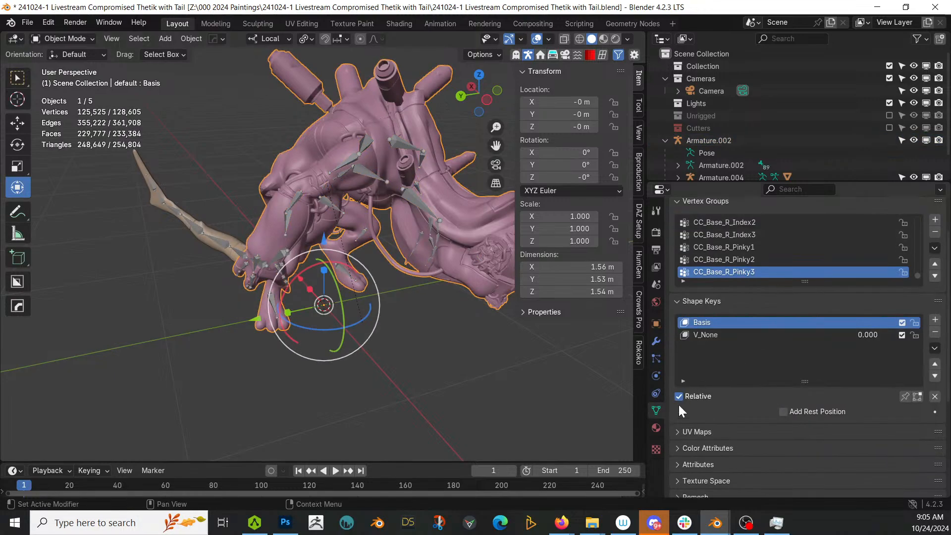
# Assign Blood Rust Armor to the mesh's first material slot and Black Armor to the second.
pyautogui.click(656, 429)
pyautogui.scroll(3, 773, 251)
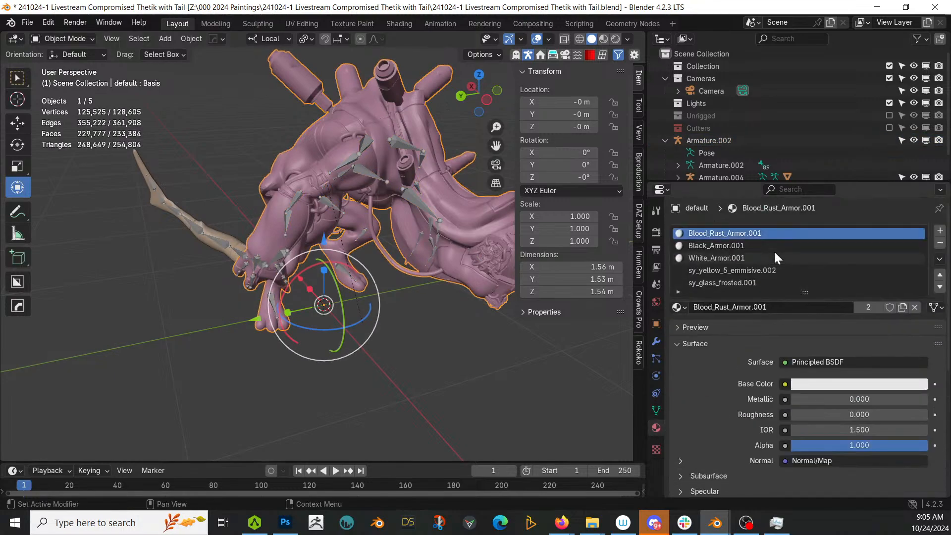
pyautogui.click(680, 307)
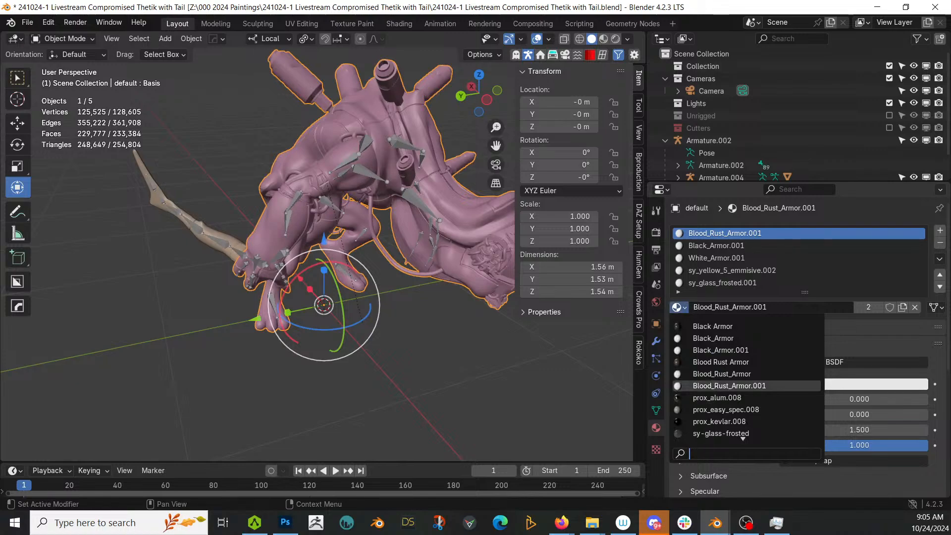
pyautogui.click(720, 362)
pyautogui.click(720, 246)
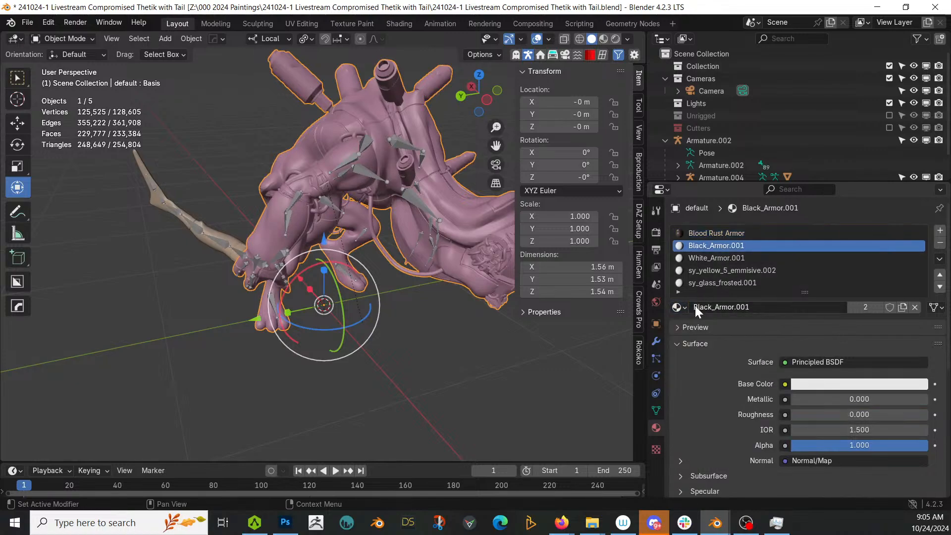
pyautogui.click(679, 307)
pyautogui.click(703, 327)
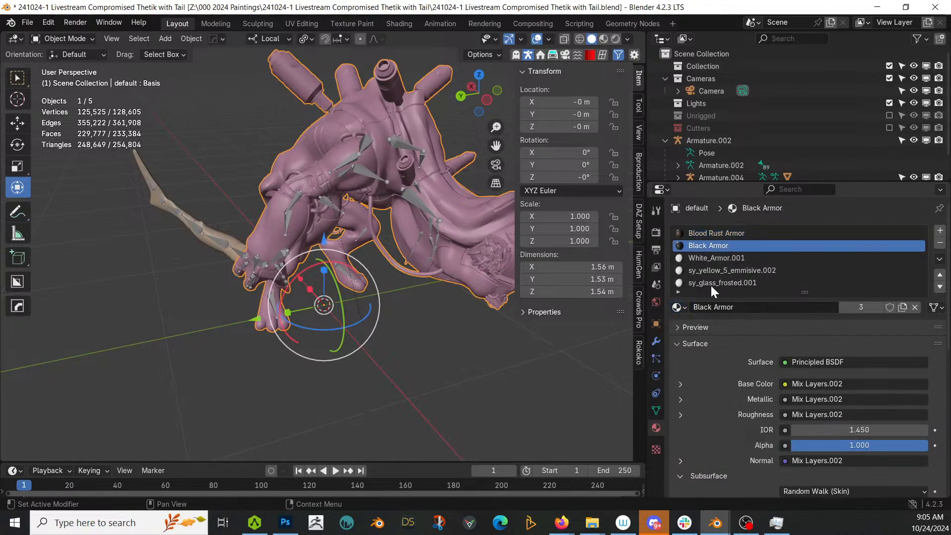
# Assign White Armor to the third material slot and sy_yellow_5_emmisive to the fourth.
pyautogui.click(712, 258)
pyautogui.click(678, 307)
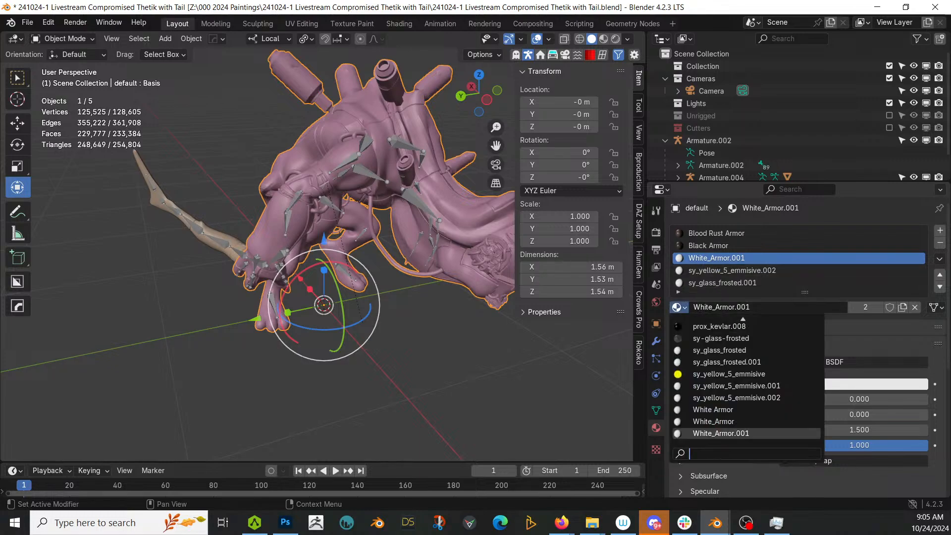
pyautogui.click(701, 410)
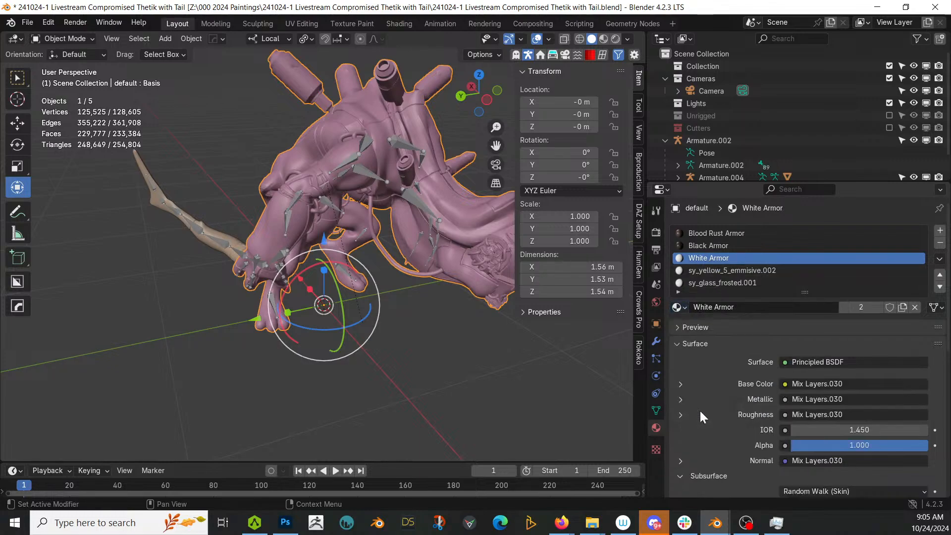
pyautogui.click(717, 272)
pyautogui.click(679, 307)
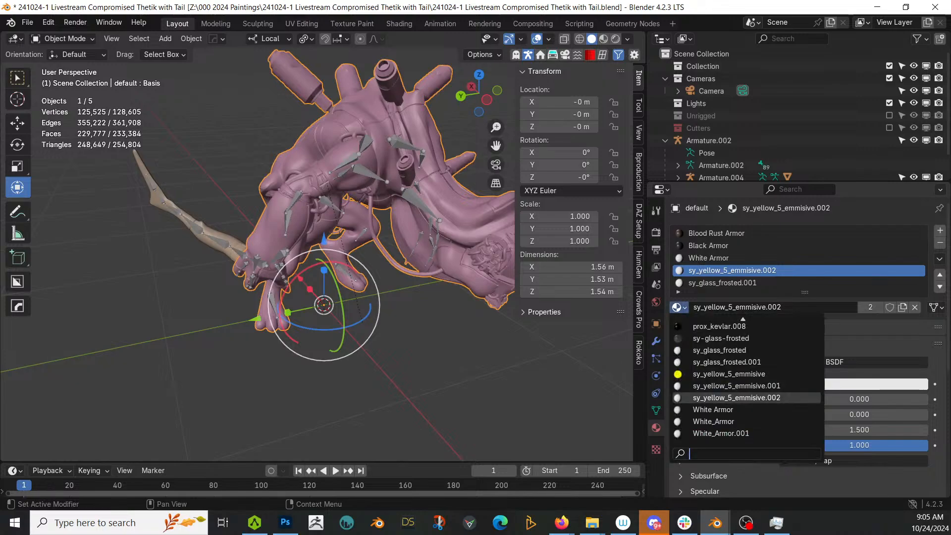
pyautogui.click(715, 376)
# Assign sy-glass-frosted to the body mesh's fifth material slot.
pyautogui.click(706, 282)
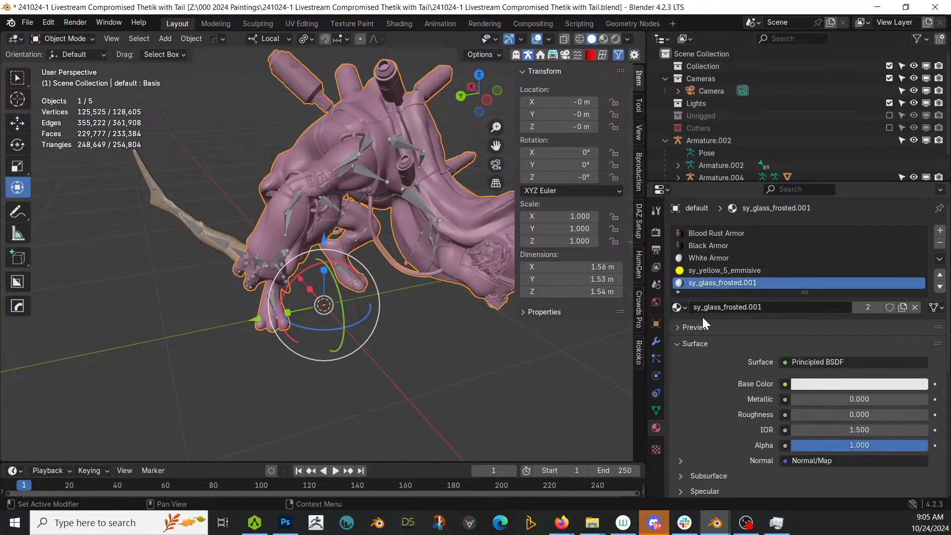
pyautogui.click(679, 307)
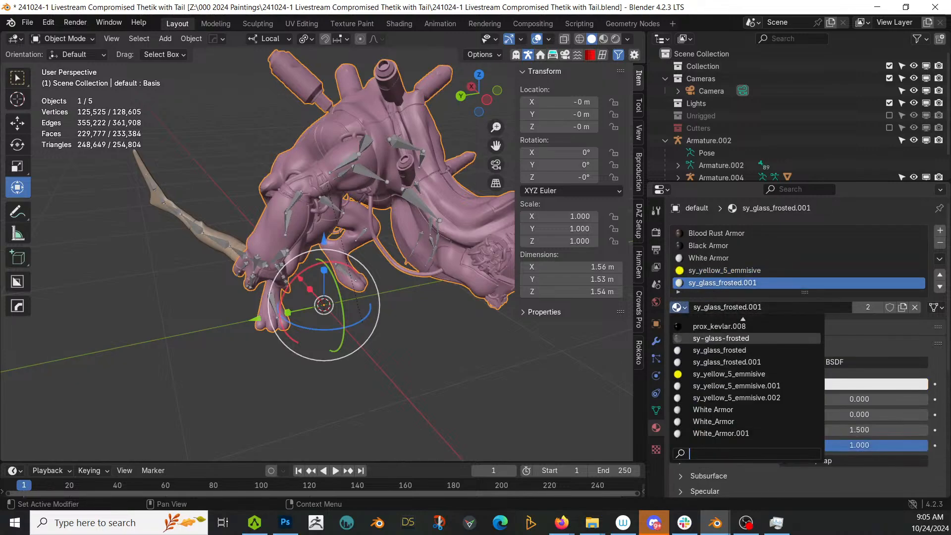
pyautogui.click(720, 339)
pyautogui.scroll(-3, 759, 261)
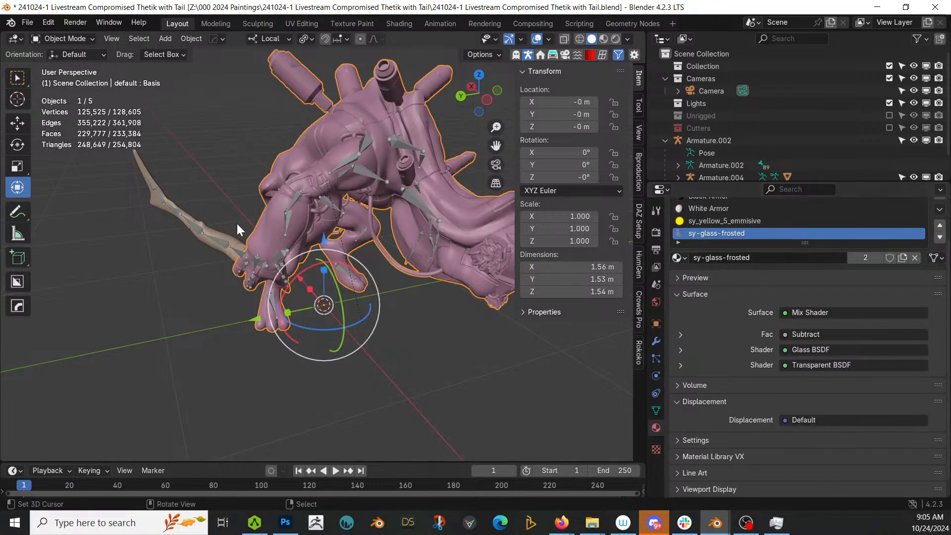
# Select the tail mesh, remove its unused material slots, and assign Blood Rust Armor to the remaining slot.
pyautogui.click(232, 239)
pyautogui.scroll(3, 747, 236)
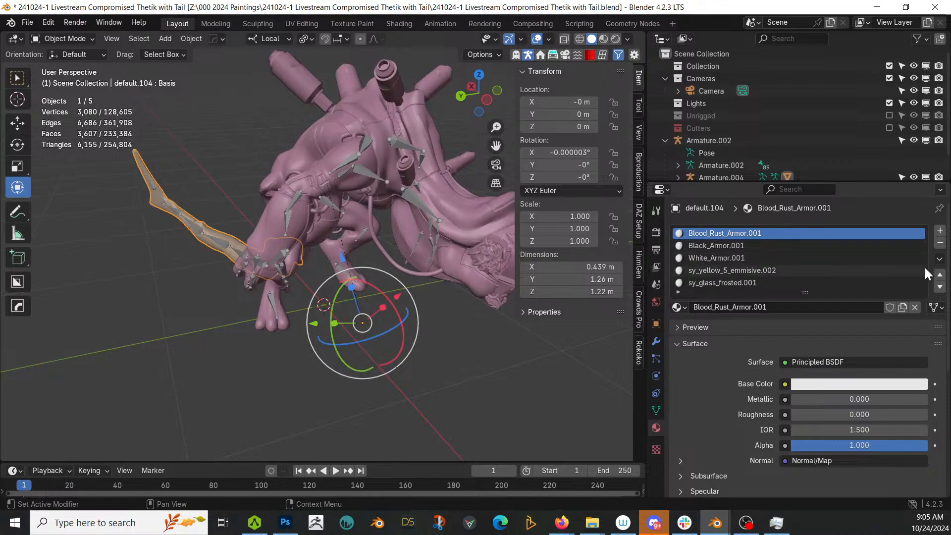
pyautogui.click(939, 259)
pyautogui.click(902, 310)
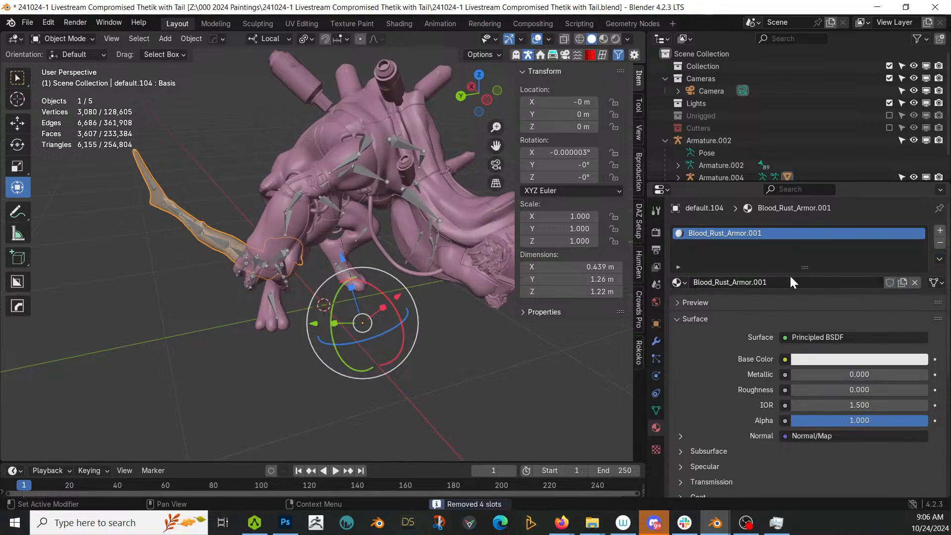
pyautogui.click(684, 283)
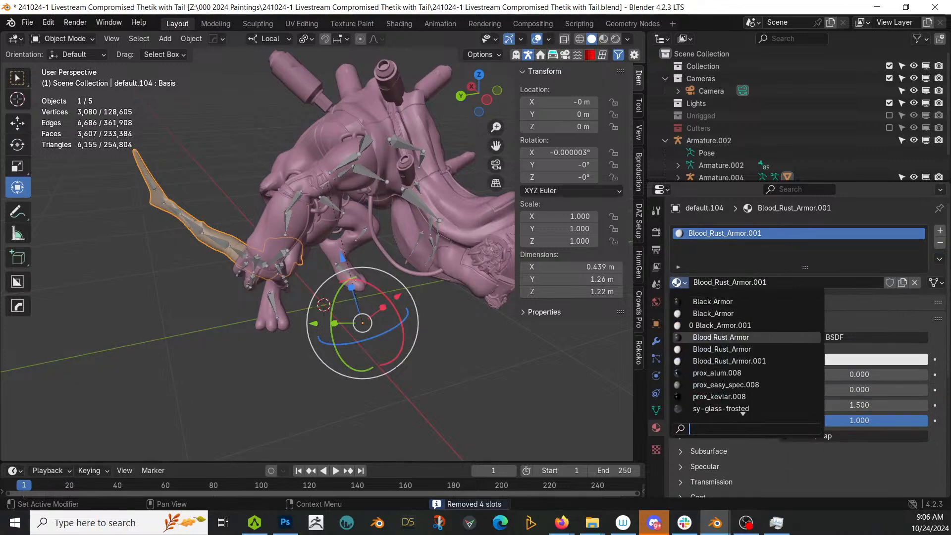
pyautogui.click(718, 337)
# Switch the viewport to Rendered shading and examine the materials on the creature and its tail.
pyautogui.press('z')
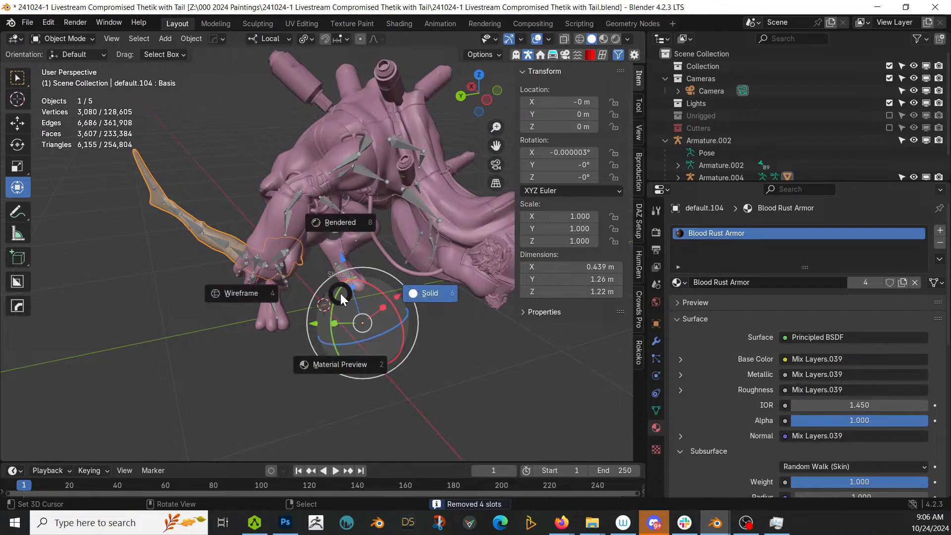
pyautogui.click(340, 293)
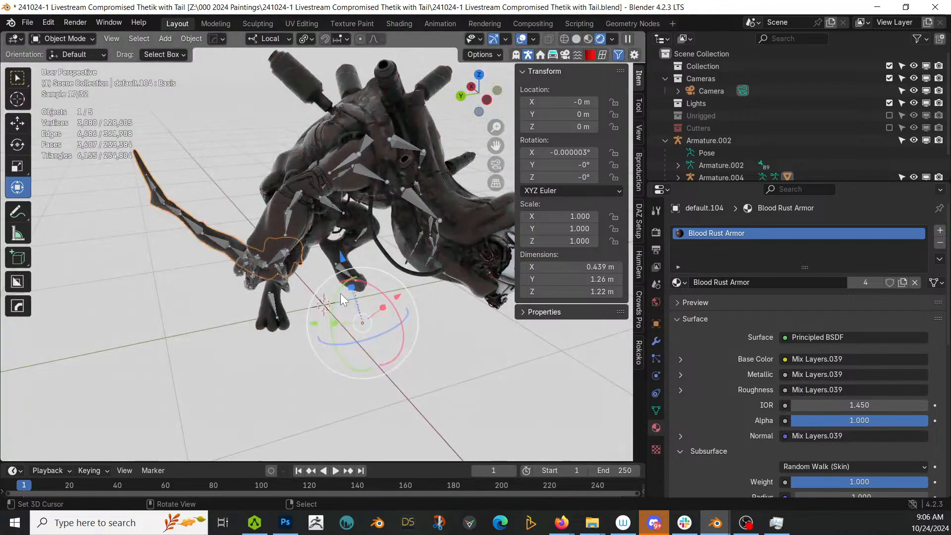
pyautogui.moveTo(436, 310); pyautogui.dragTo(447, 281, button='middle')
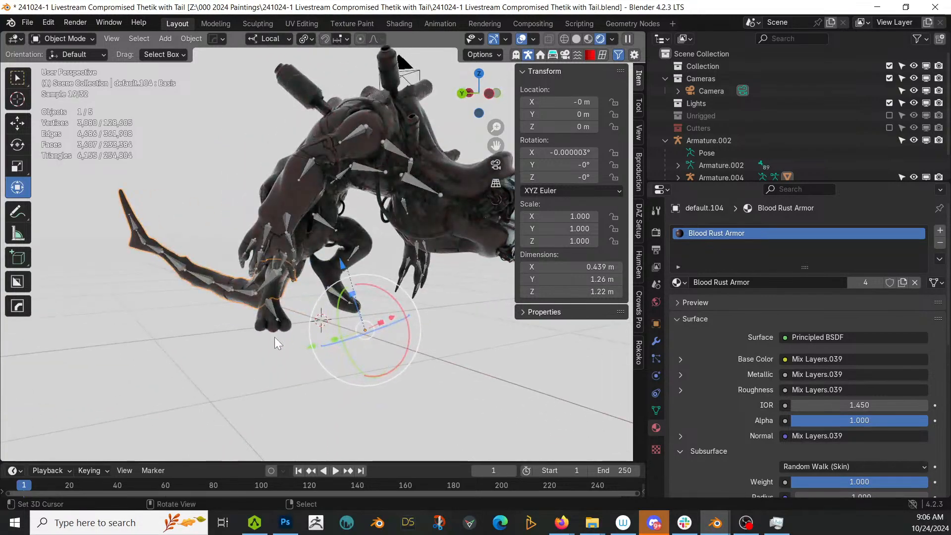
# Put the tail armature in Pose Mode and rotate its bones, including one by -18.3° about local Z.
pyautogui.click(201, 278)
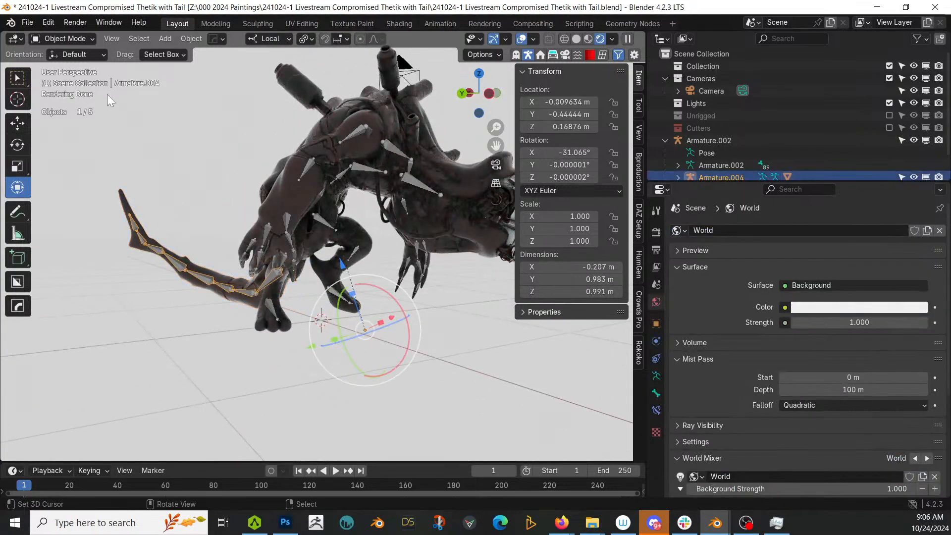
pyautogui.click(69, 39)
pyautogui.click(67, 80)
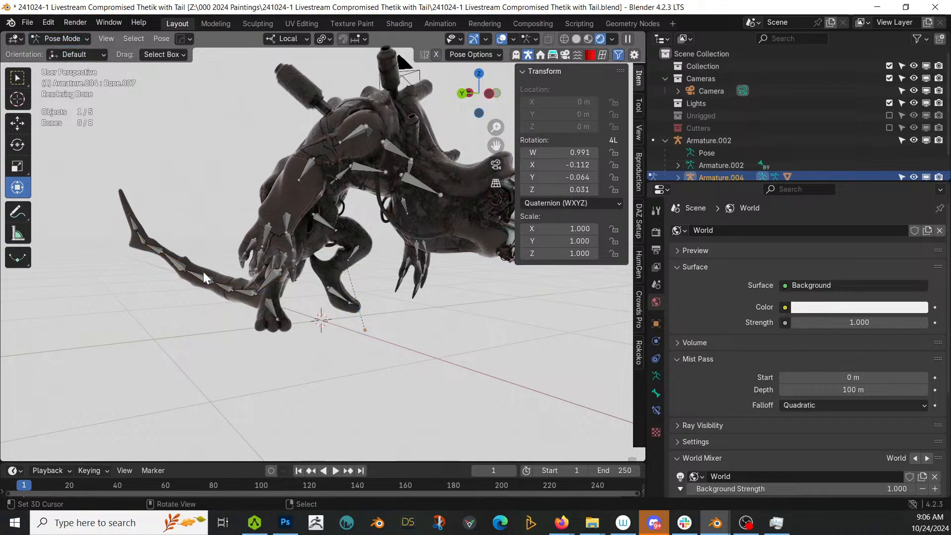
pyautogui.click(207, 283)
pyautogui.moveTo(218, 301); pyautogui.dragTo(186, 258)
pyautogui.click(209, 280)
pyautogui.click(221, 246)
pyautogui.moveTo(213, 286); pyautogui.dragTo(213, 278)
pyautogui.moveTo(212, 278); pyautogui.dragTo(200, 301, button='middle')
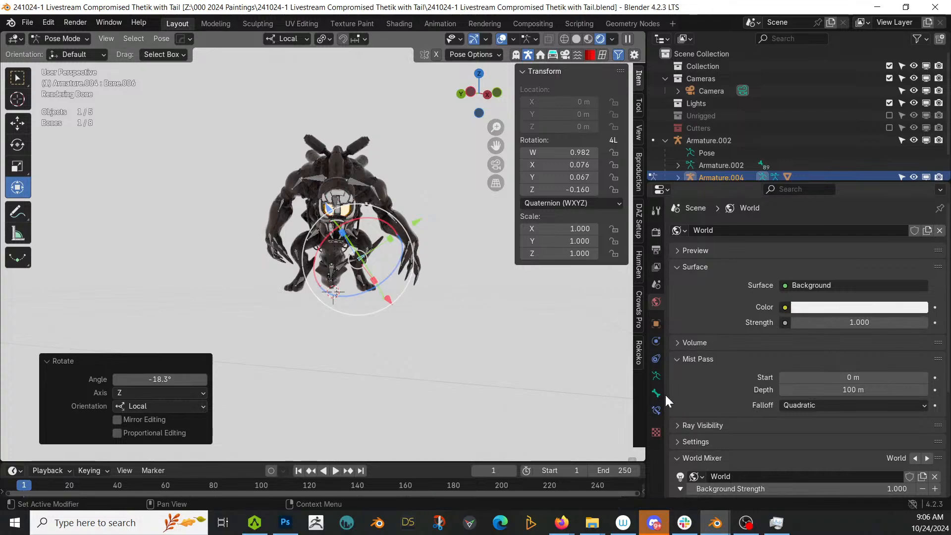
# Turn off In Front display for the tail armature's bones and return to Object Mode.
pyautogui.click(655, 376)
pyautogui.scroll(-3, 783, 444)
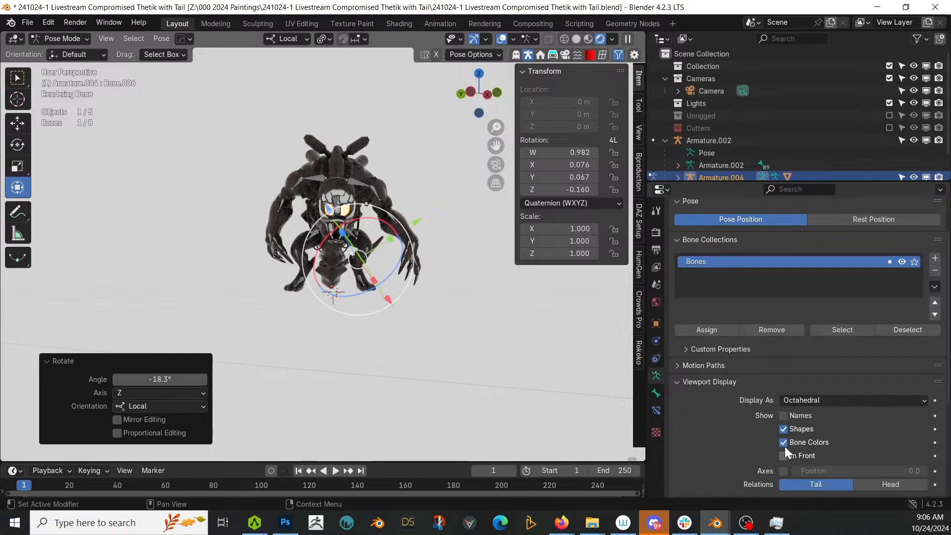
pyautogui.click(705, 142)
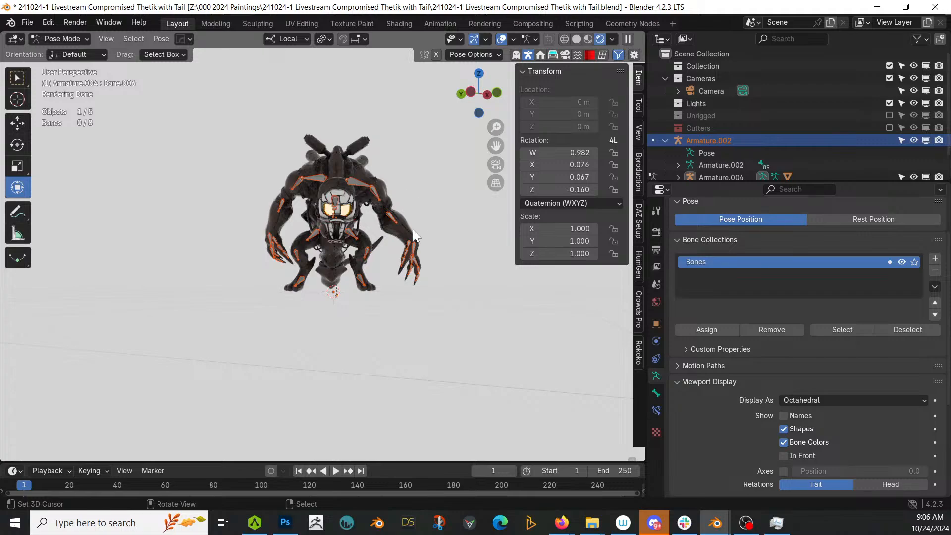
pyautogui.click(62, 40)
pyautogui.click(64, 55)
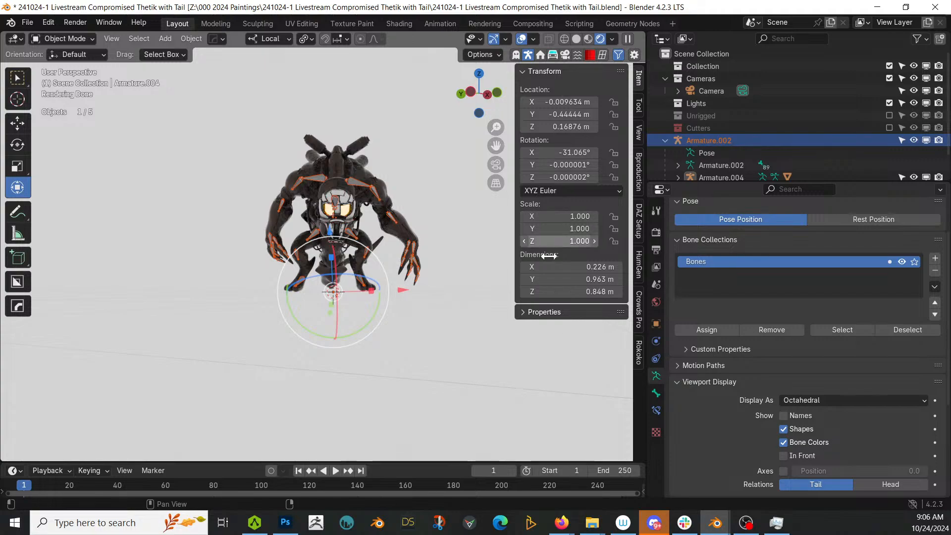
# Select the creature's main armature, Armature.002, and turn off its In Front display.
pyautogui.moveTo(378, 295); pyautogui.dragTo(458, 335, button='middle')
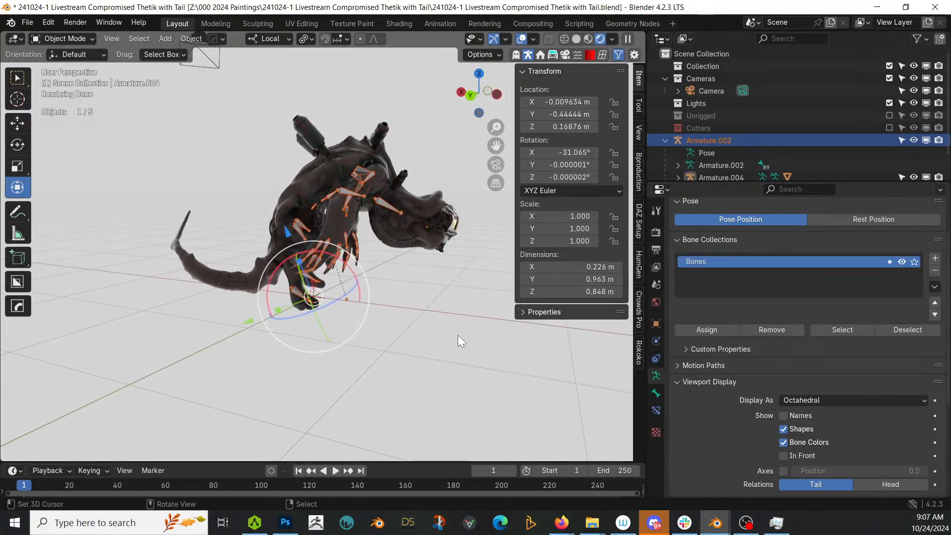
pyautogui.click(386, 210)
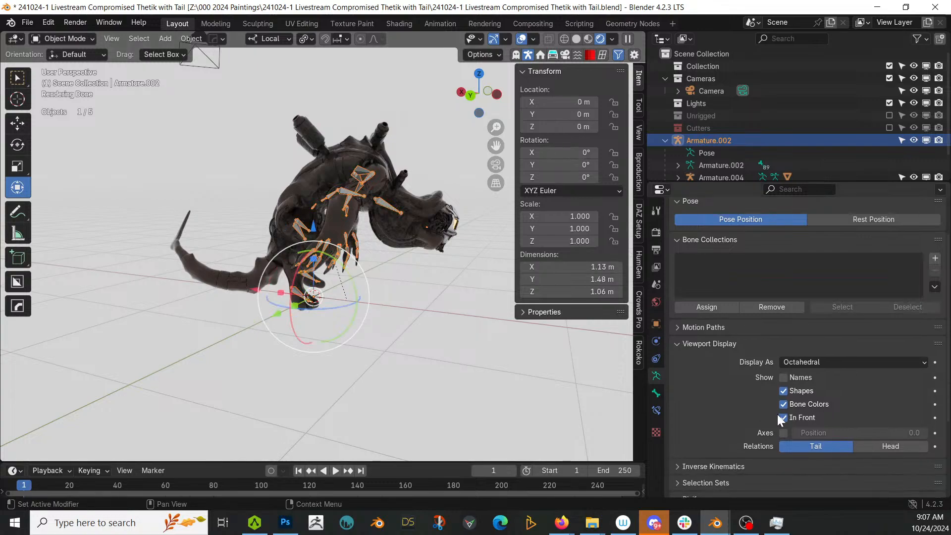
pyautogui.click(780, 417)
pyautogui.moveTo(415, 333); pyautogui.dragTo(269, 385, button='middle')
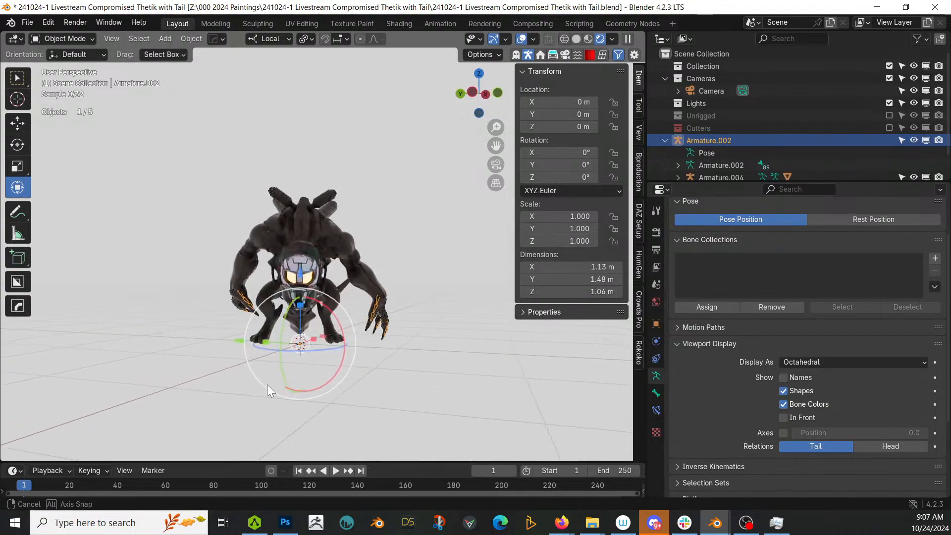
# Select Armature.002 with its whole hierarchy, save the file, and copy the selected objects.
pyautogui.click(664, 140)
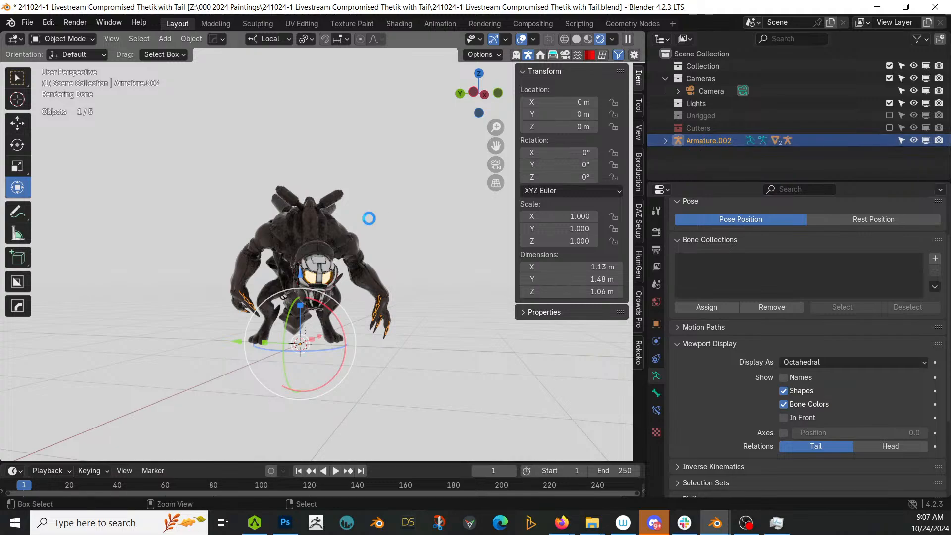
pyautogui.rightClick(703, 139)
pyautogui.click(671, 170)
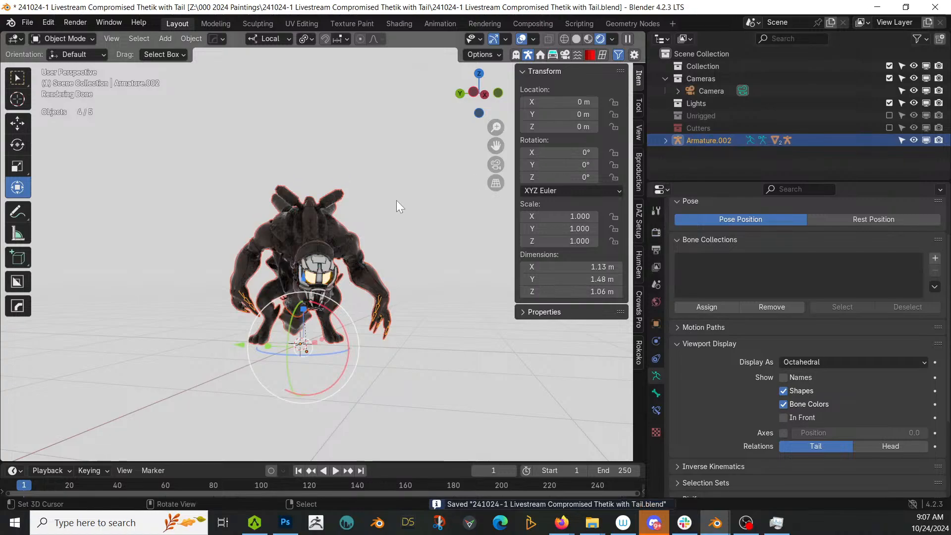
pyautogui.hotkey('ctrl', 'c')
pyautogui.click(381, 198)
# Paste the creature into the separate Scene file and move its objects to a new collection named People.
pyautogui.hotkey('alt', 'Tab')
pyautogui.moveTo(382, 200); pyautogui.dragTo(317, 267, button='middle')
pyautogui.scroll(-5, 365, 296)
pyautogui.keyDown('shift'); pyautogui.moveTo(317, 268); pyautogui.dragTo(473, 123, button='middle'); pyautogui.keyUp('shift')
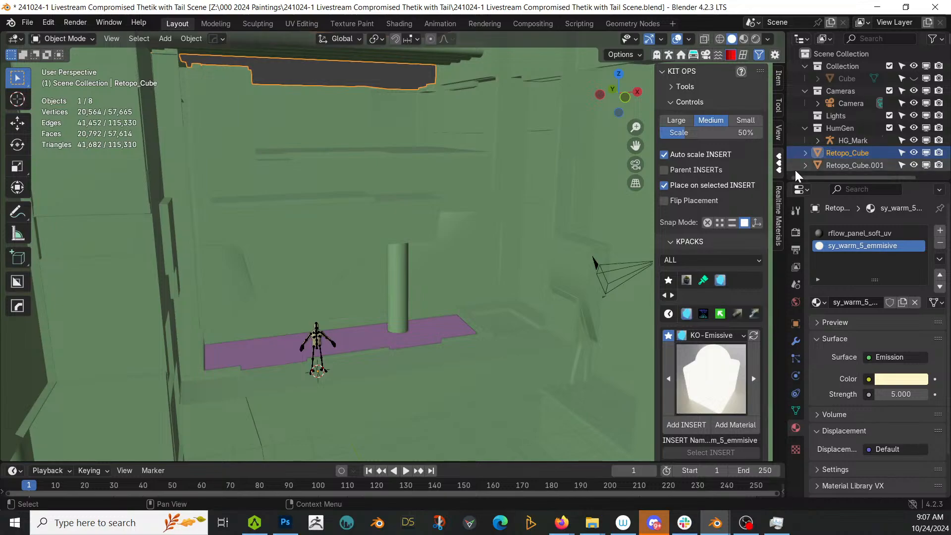
pyautogui.hotkey('ctrl', 'v')
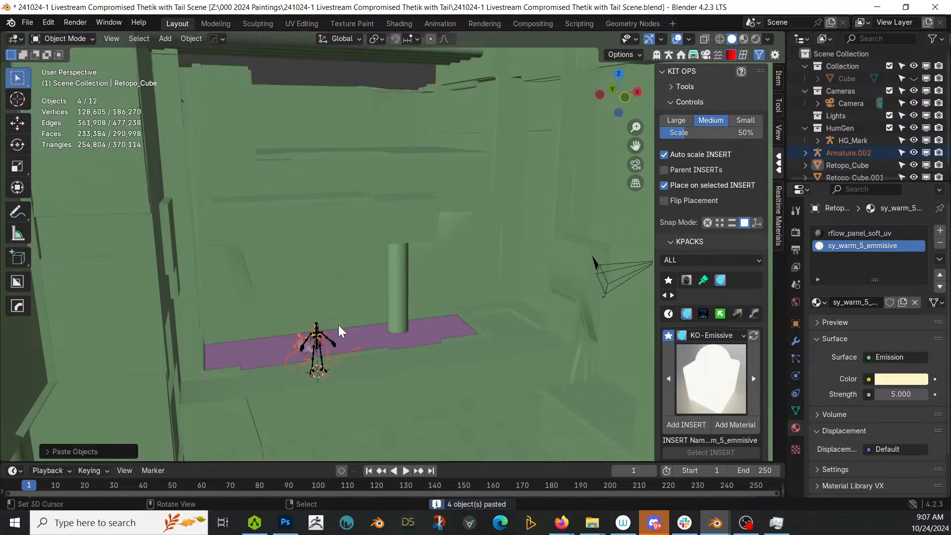
pyautogui.press('m')
pyautogui.click(307, 307)
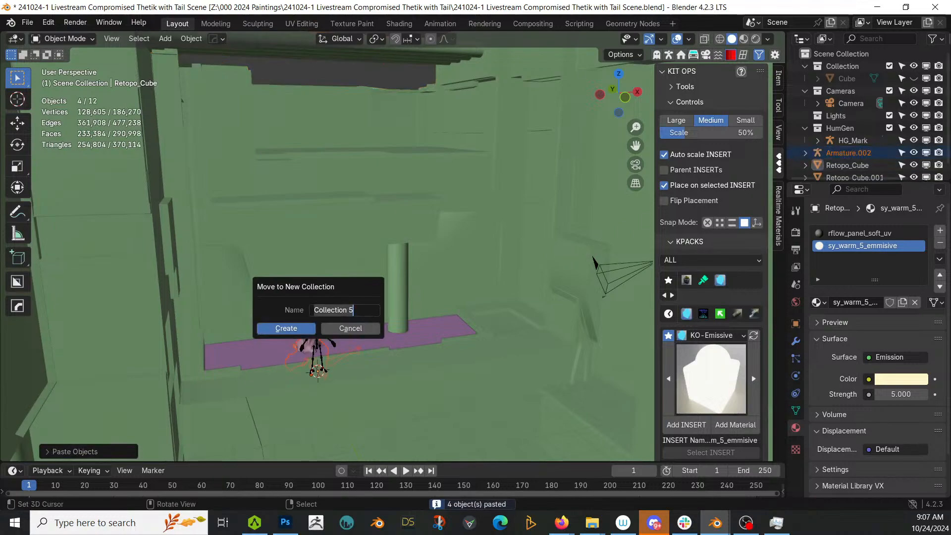
pyautogui.press('Return')
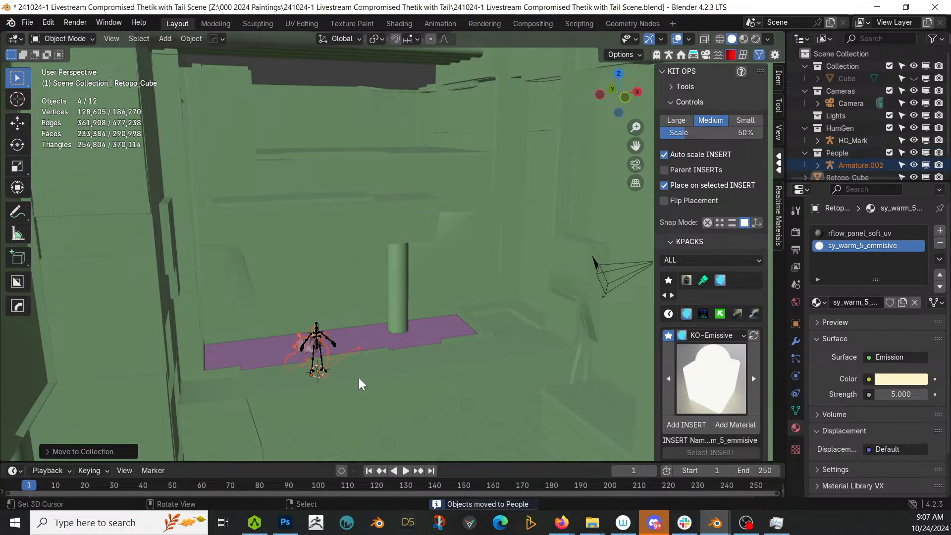
# Move the pasted creature off the human figure and up onto the ledge in front of the purple floor strip.
pyautogui.press('KP_7')
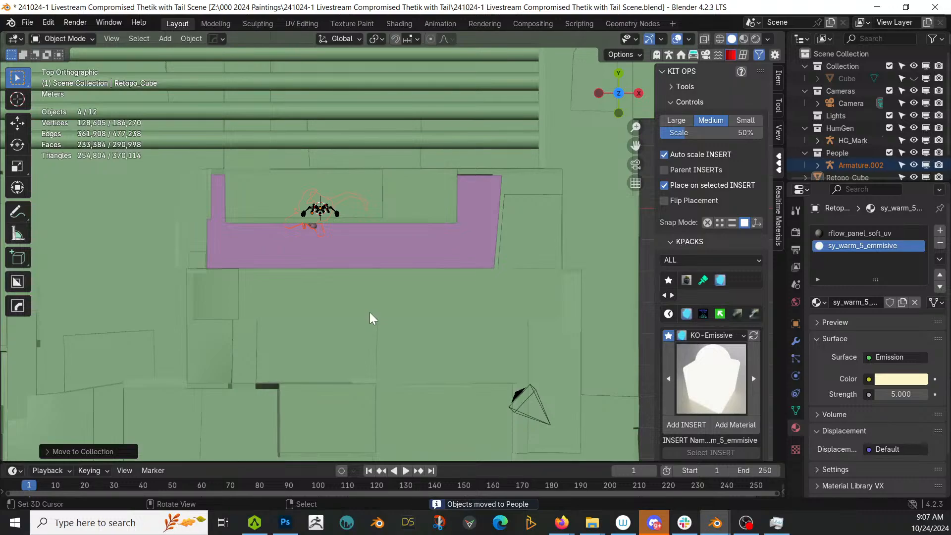
pyautogui.press('g')
pyautogui.click(379, 403)
pyautogui.moveTo(385, 402); pyautogui.dragTo(384, 288, button='middle')
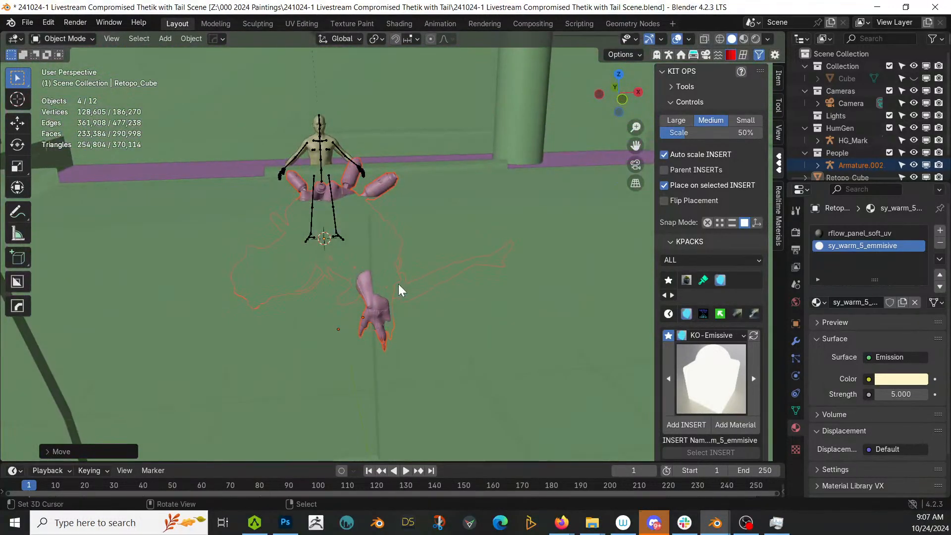
pyautogui.press('g')
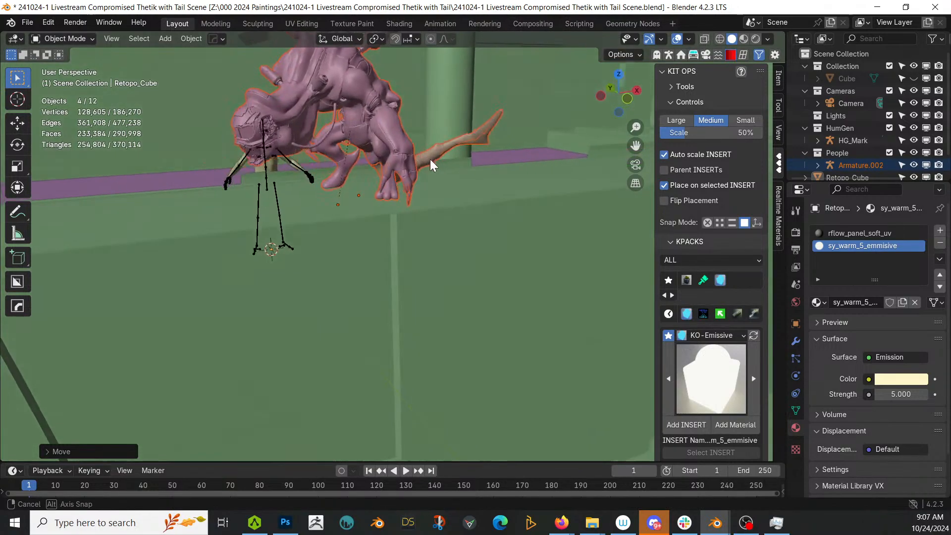
pyautogui.moveTo(430, 160); pyautogui.dragTo(494, 204, button='middle')
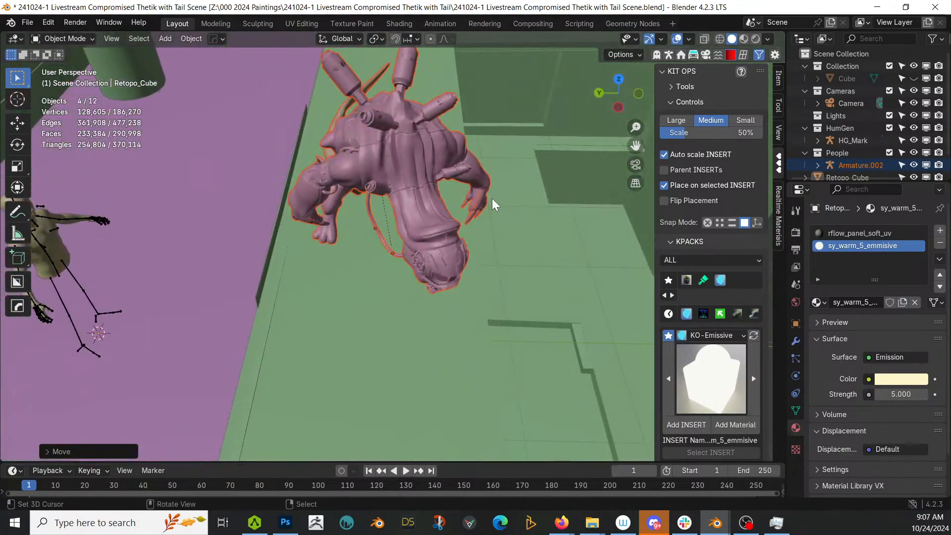
# Rotate the creature with the Transform tool so that it faces outward from the ledge.
pyautogui.click(17, 187)
pyautogui.moveTo(356, 274); pyautogui.dragTo(380, 262)
pyautogui.moveTo(380, 262); pyautogui.dragTo(474, 172, button='middle')
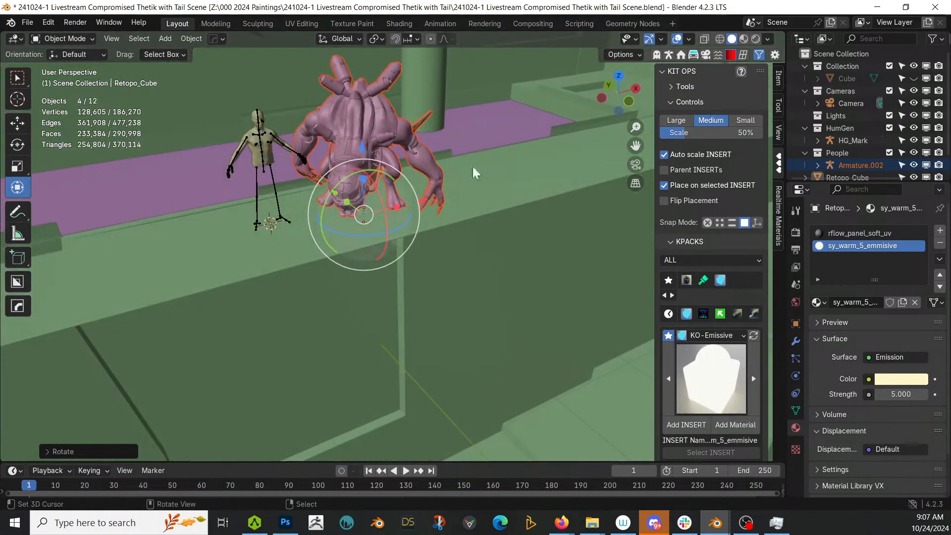
# Delete the HumGen collection together with the HG_Mark reference figure.
pyautogui.click(864, 128)
pyautogui.rightClick(821, 130)
pyautogui.click(818, 129)
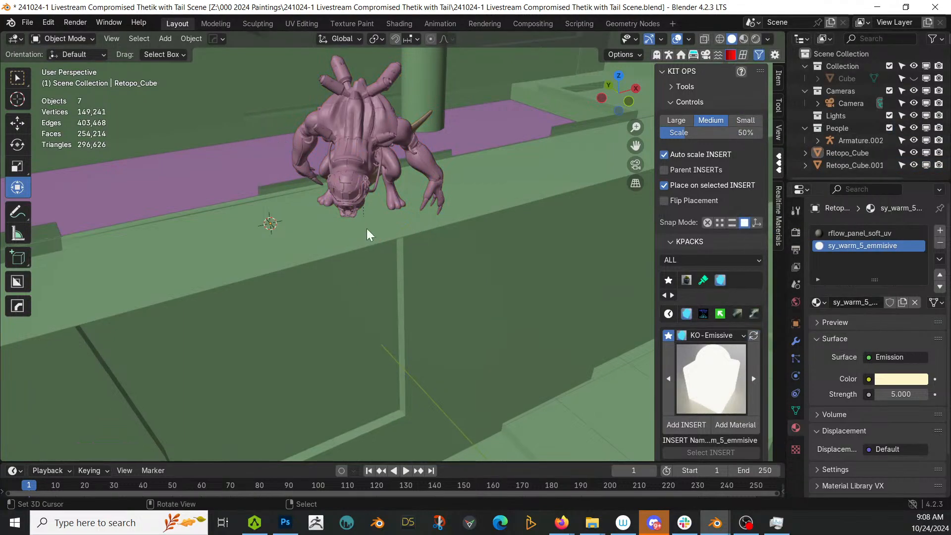
# Add a Sun light to the Lights collection and raise it above the creature's ledge.
pyautogui.scroll(-8, 367, 237)
pyautogui.moveTo(366, 238); pyautogui.dragTo(365, 210, button='middle')
pyautogui.scroll(4, 342, 192)
pyautogui.scroll(-4, 454, 246)
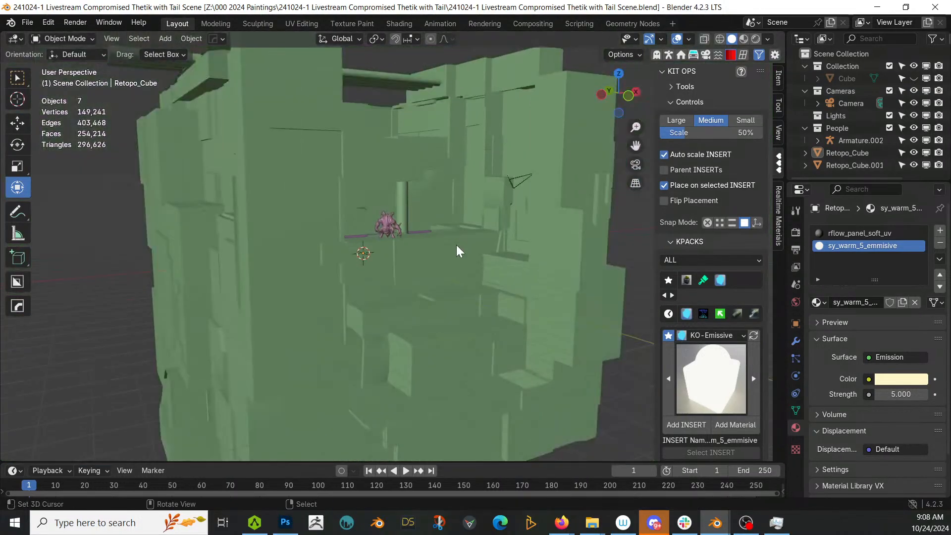
pyautogui.moveTo(349, 162); pyautogui.dragTo(386, 218, button='middle')
pyautogui.click(839, 121)
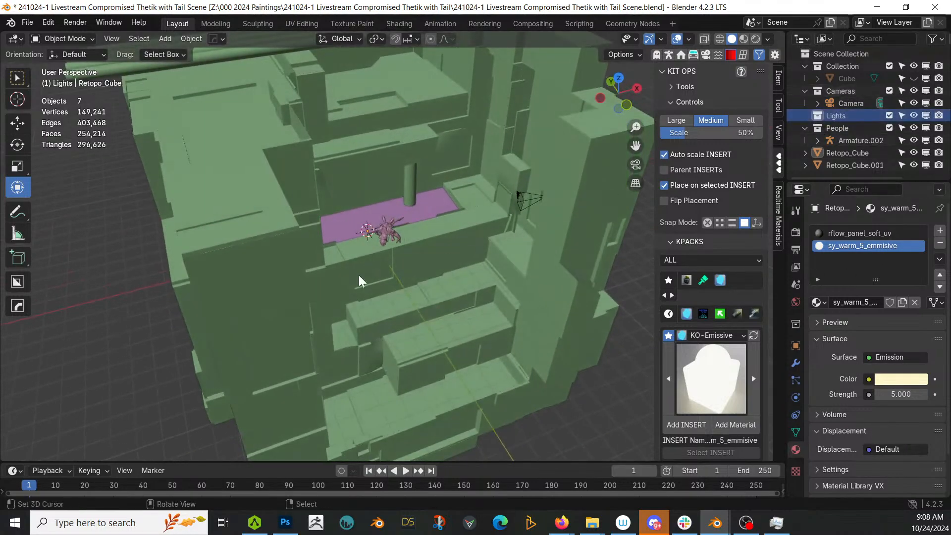
pyautogui.hotkey('shift', 'a')
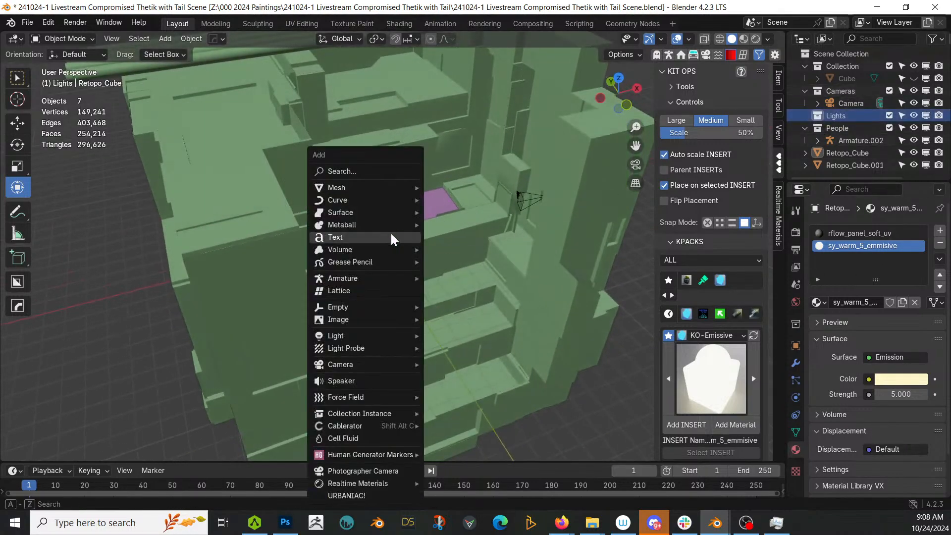
pyautogui.moveTo(367, 335)
pyautogui.click(491, 347)
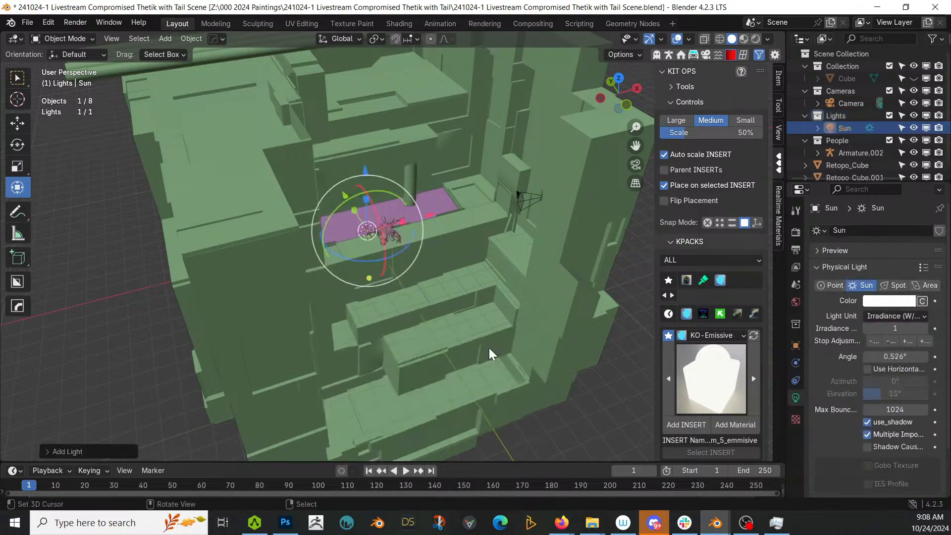
pyautogui.moveTo(366, 180)
pyautogui.mouseDown()
pyautogui.moveTo(369, 145)
pyautogui.moveTo(365, 197)
pyautogui.mouseUp()
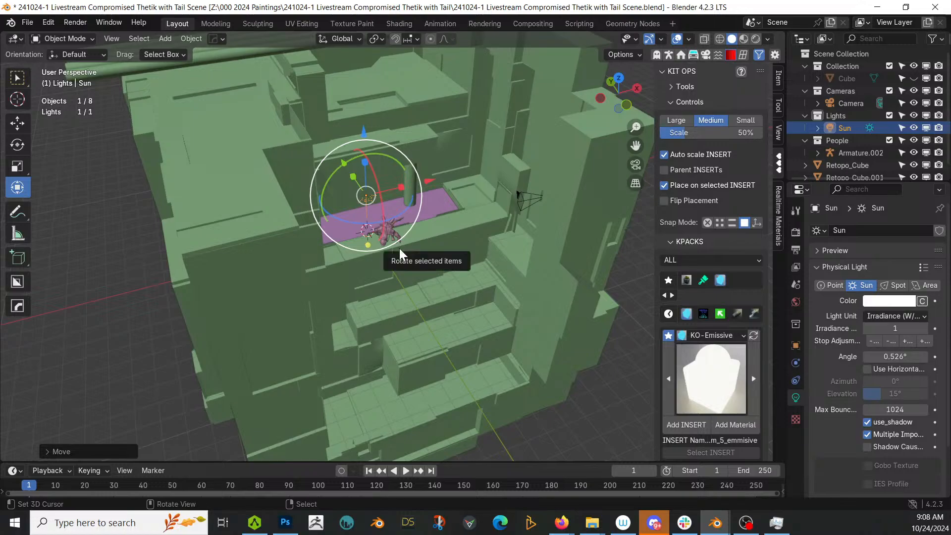
# Move the Sun light along Y over the creature and tilt it to about -13° on X and 24° on Y.
pyautogui.press('g')
pyautogui.press('y')
pyautogui.click(405, 269)
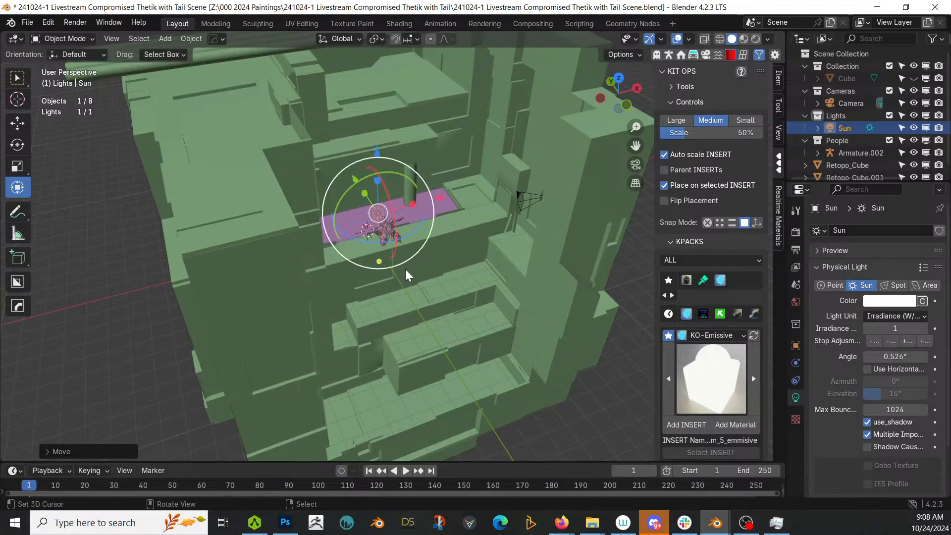
pyautogui.scroll(8, 408, 272)
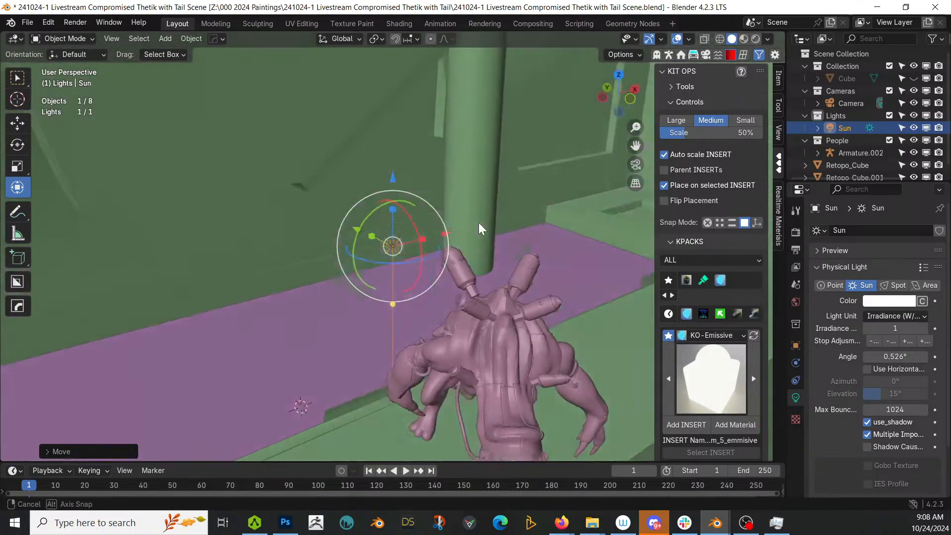
pyautogui.moveTo(480, 229); pyautogui.dragTo(513, 217, button='middle')
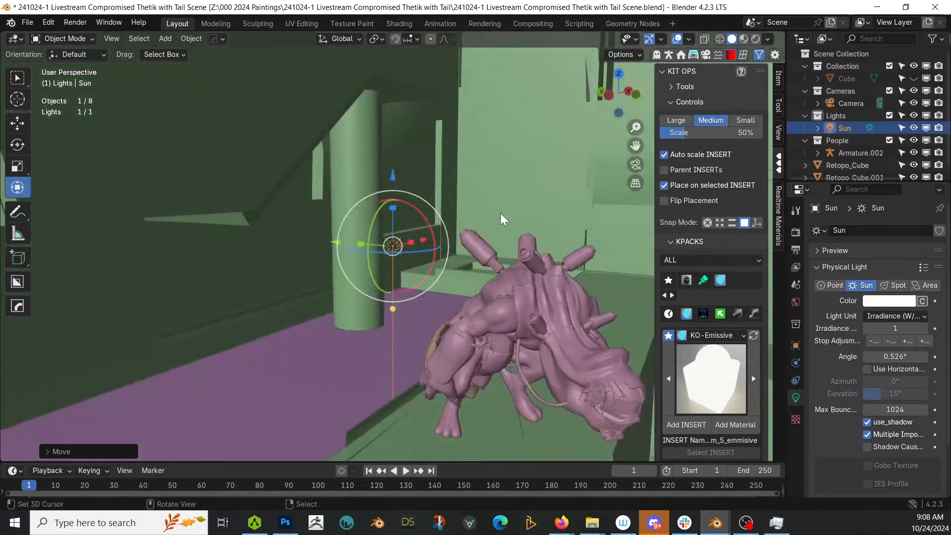
pyautogui.press('r')
pyautogui.click(419, 210)
pyautogui.moveTo(419, 210); pyautogui.dragTo(373, 221, button='middle')
pyautogui.moveTo(365, 213); pyautogui.dragTo(389, 215)
# Switch the Sun light to color temperature, set it to 10000, and set its irradiance to 2.
pyautogui.scroll(-6, 391, 217)
pyautogui.moveTo(434, 150); pyautogui.dragTo(429, 102, button='middle')
pyautogui.scroll(-3, 423, 203)
pyautogui.moveTo(423, 204); pyautogui.dragTo(416, 243, button='middle')
pyautogui.click(922, 301)
pyautogui.click(877, 301)
pyautogui.write('1000')
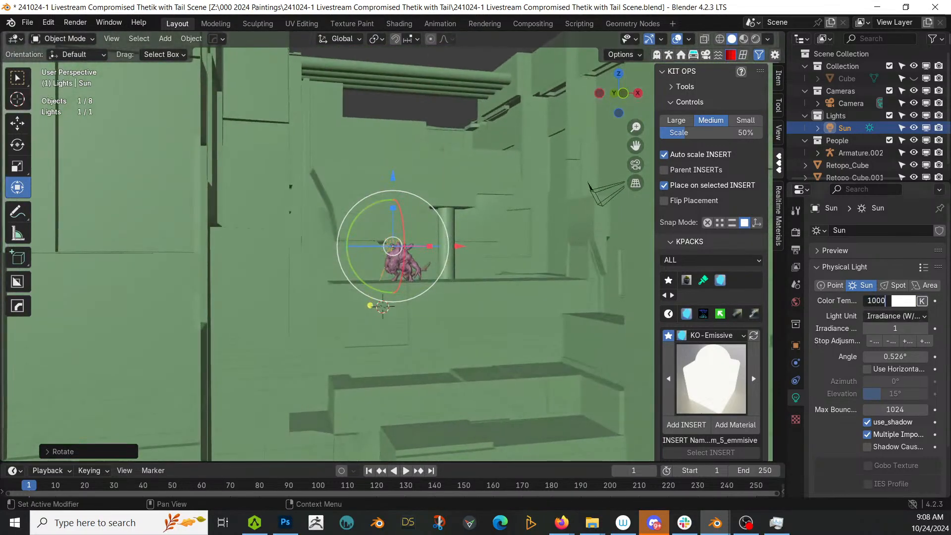
pyautogui.write('0')
pyautogui.press('Return')
pyautogui.click(904, 325)
pyautogui.write('2')
pyautogui.press('Return')
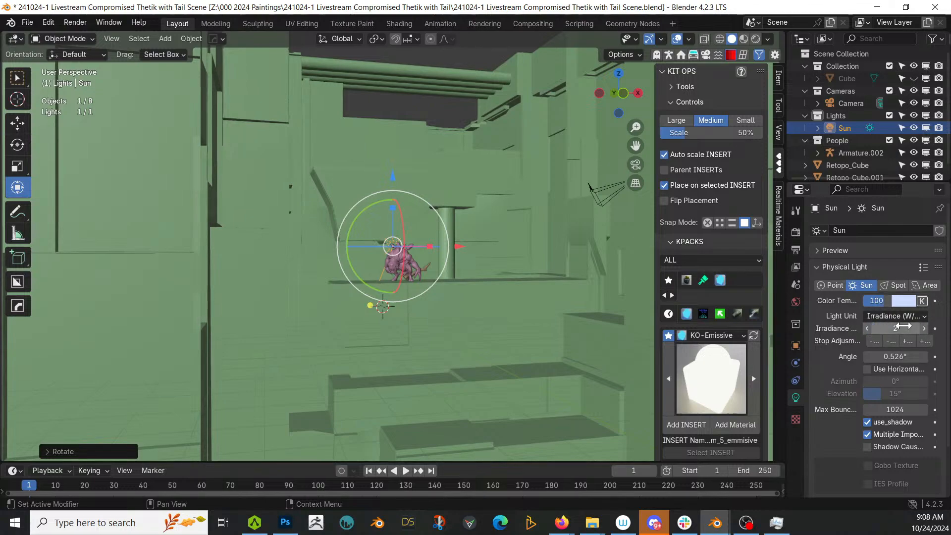
# Darken the World background surface color to black.
pyautogui.click(796, 301)
pyautogui.click(899, 308)
pyautogui.moveTo(919, 118); pyautogui.dragTo(919, 219)
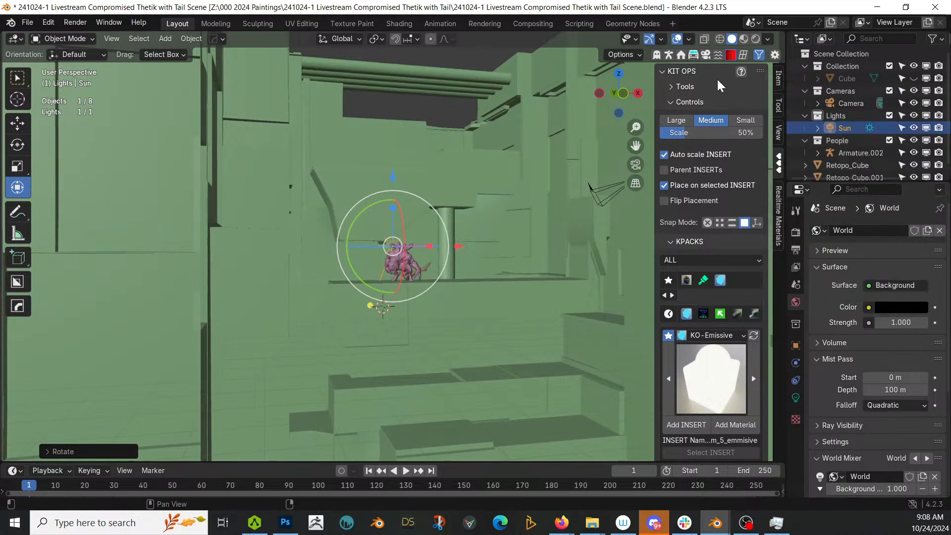
# Apply the arri alexa 65 preset to the camera in Photographer, plus a 50 mm lens preset with depth of field at 2.3.
pyautogui.click(706, 55)
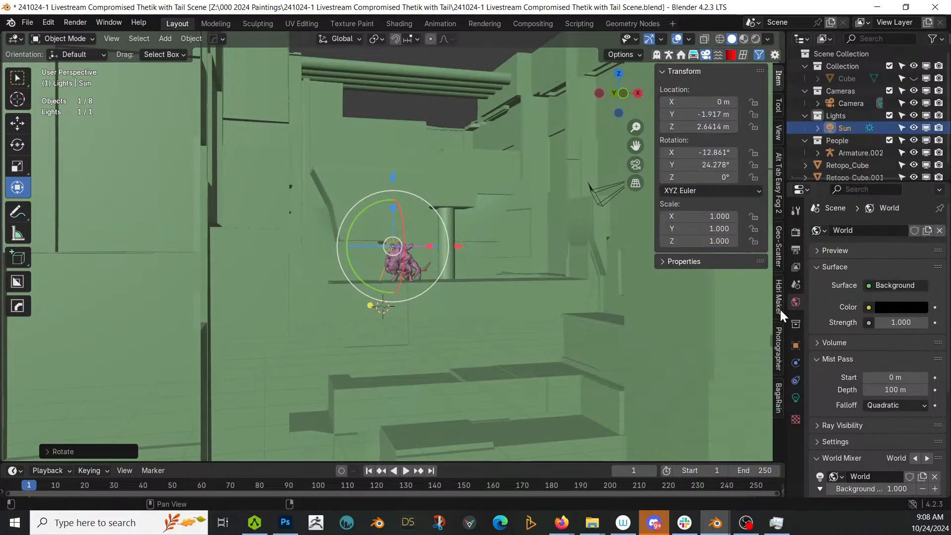
pyautogui.click(779, 333)
pyautogui.click(745, 241)
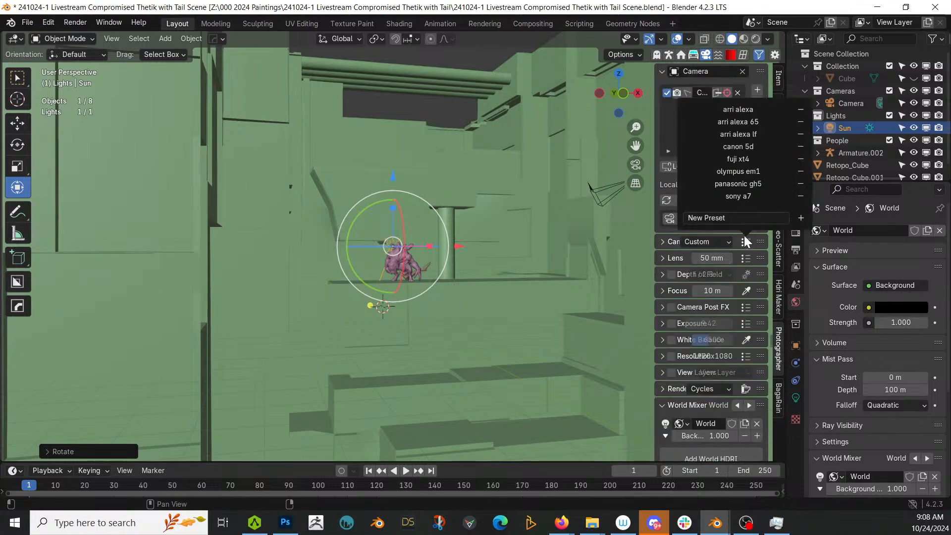
pyautogui.click(737, 122)
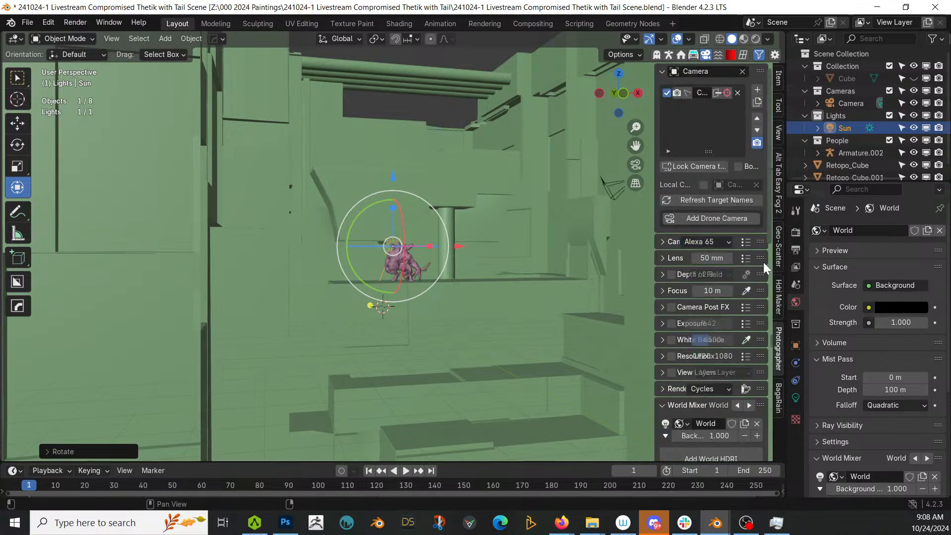
pyautogui.click(745, 257)
pyautogui.click(755, 115)
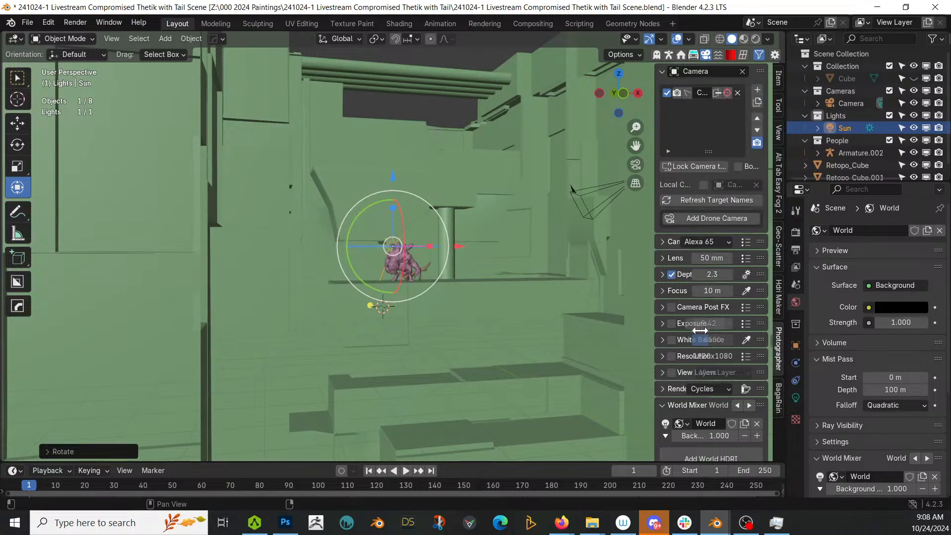
# Enable the camera's exposure and resolution settings and apply the "2 39 50 of 5100" resolution preset.
pyautogui.click(671, 323)
pyautogui.click(671, 356)
pyautogui.click(744, 355)
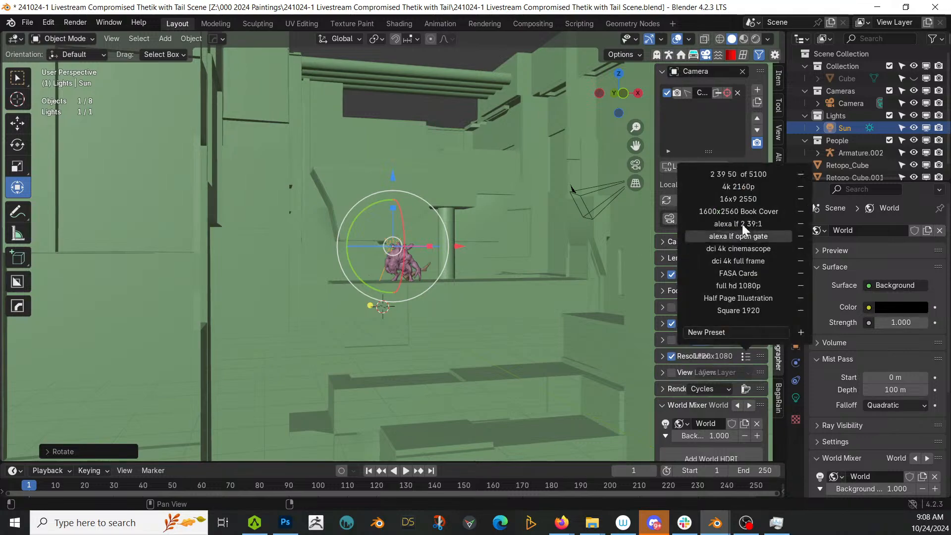
pyautogui.click(748, 174)
# Reframe the camera with walk navigation to a closer, low-angle view of the creature, and set its focus on the creature.
pyautogui.press('KP_0')
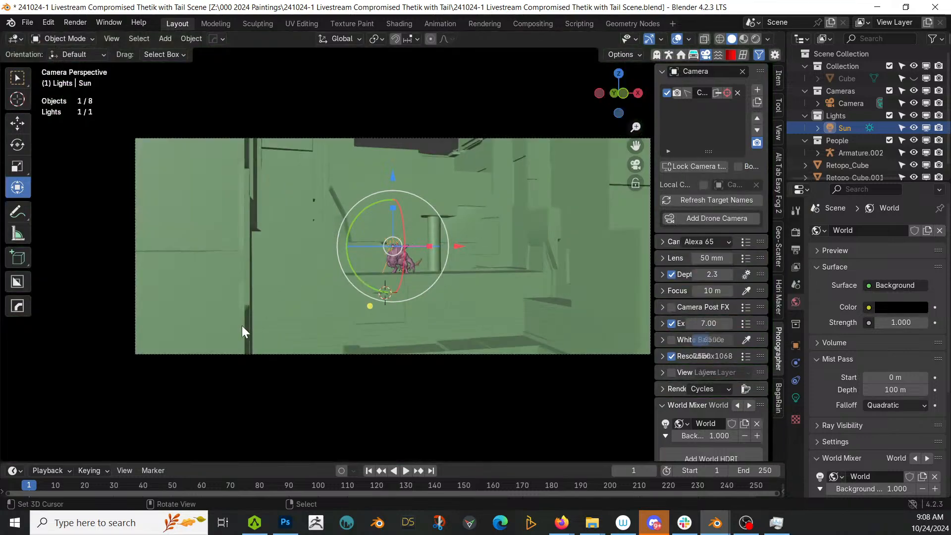
pyautogui.hotkey('shift', '`')
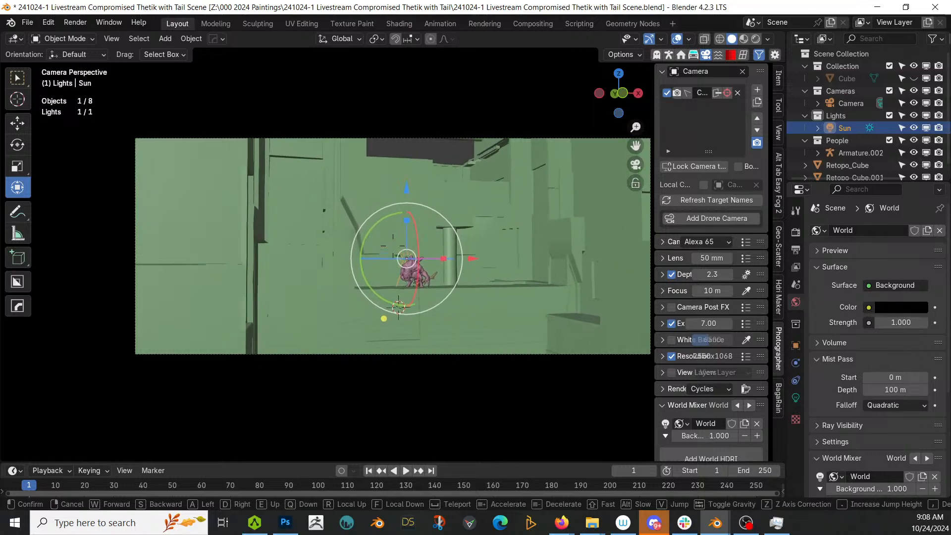
pyautogui.press('w')
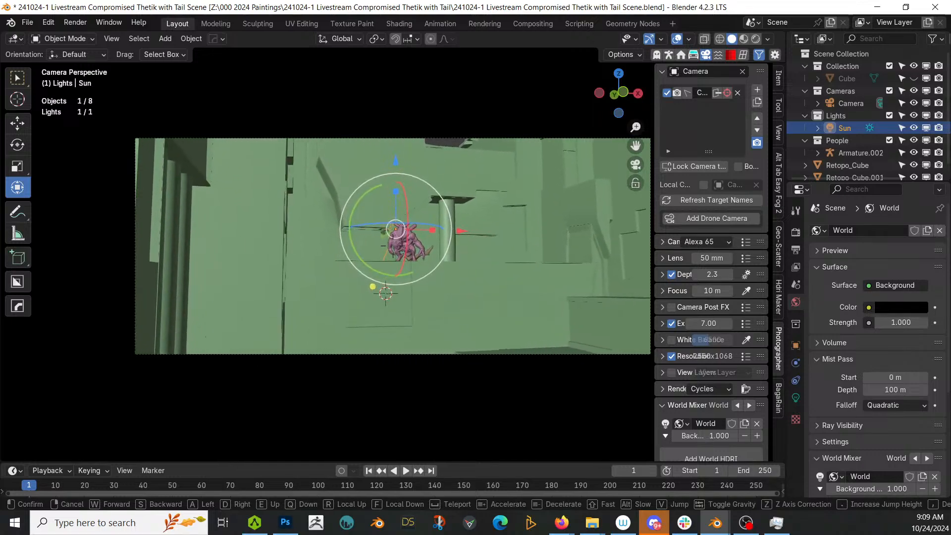
pyautogui.press('w')
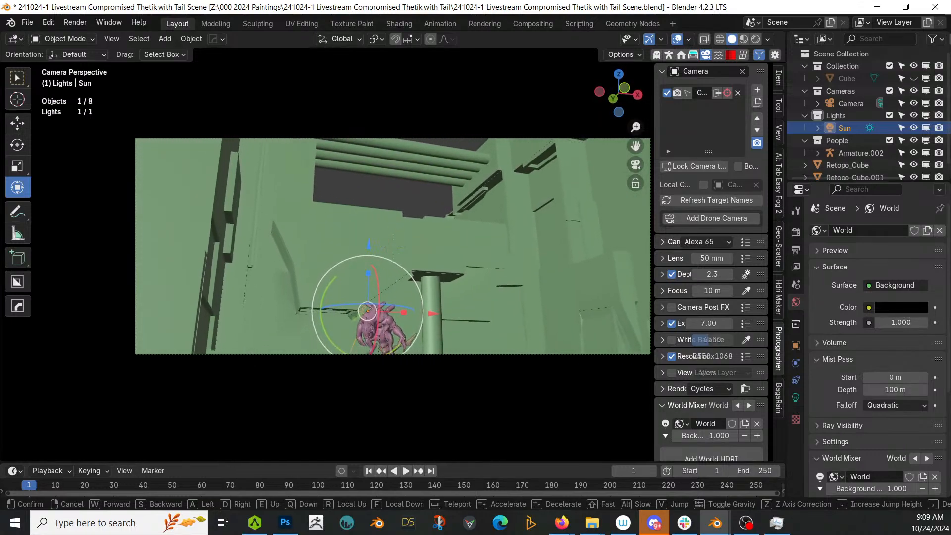
pyautogui.press('q')
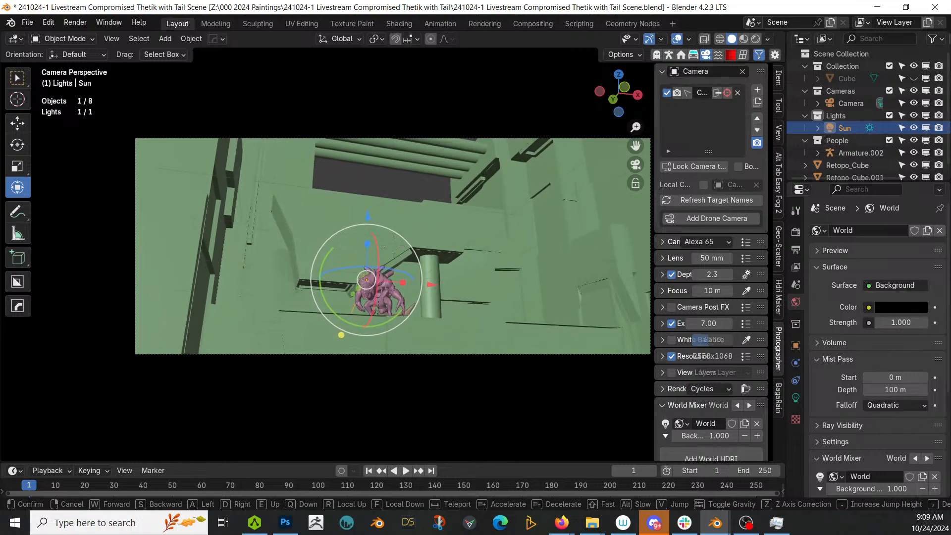
pyautogui.click(393, 246)
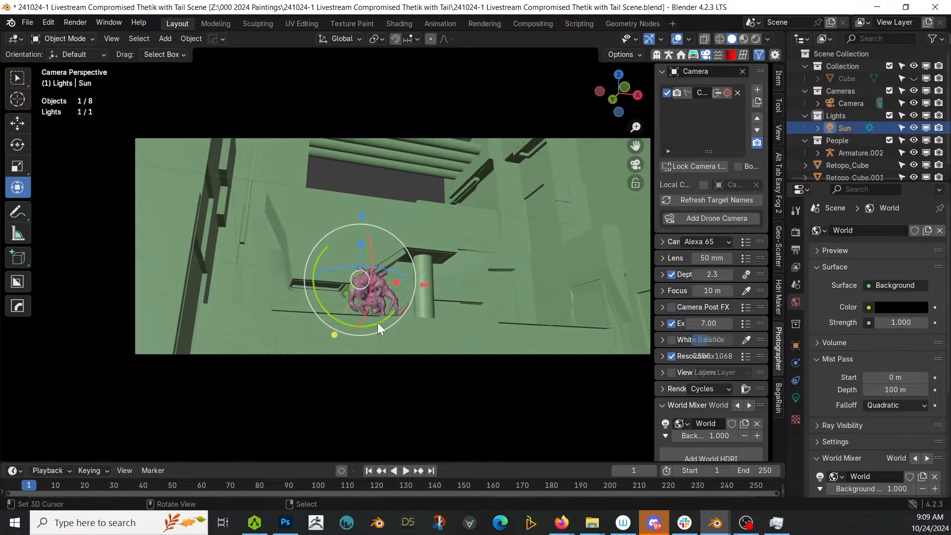
pyautogui.click(745, 290)
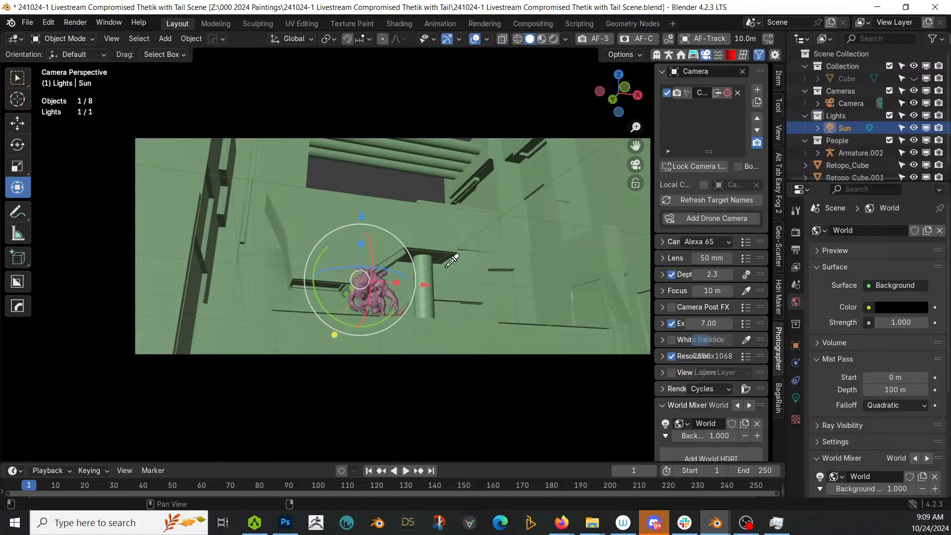
pyautogui.click(364, 283)
# Try to add a fog volume from the All category of Alt Tab Easy Fog 2.
pyautogui.moveTo(459, 273); pyautogui.dragTo(461, 320, button='middle')
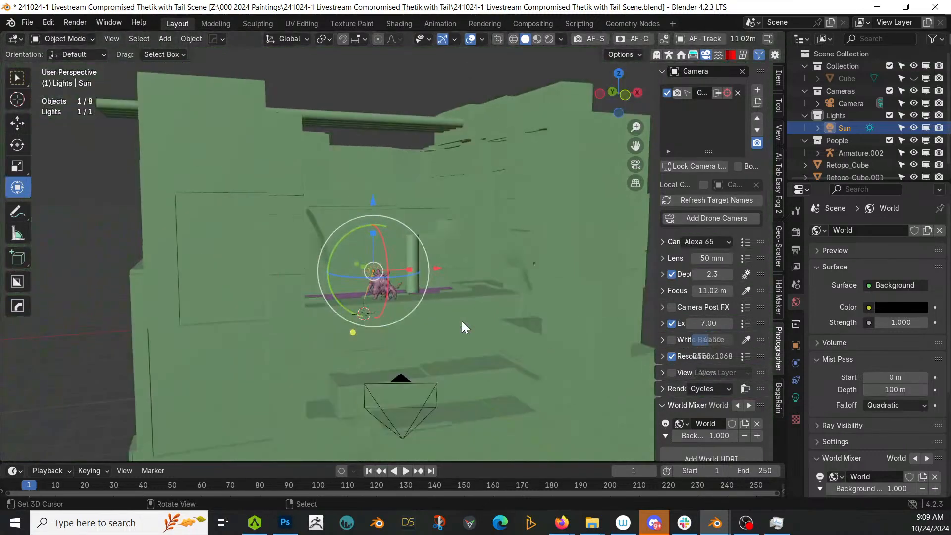
pyautogui.click(779, 191)
pyautogui.click(711, 191)
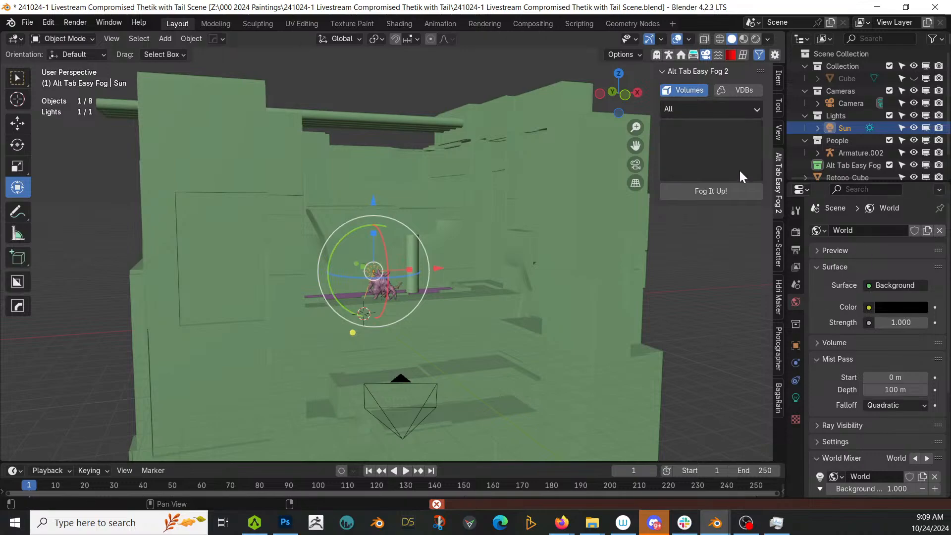
pyautogui.click(711, 191)
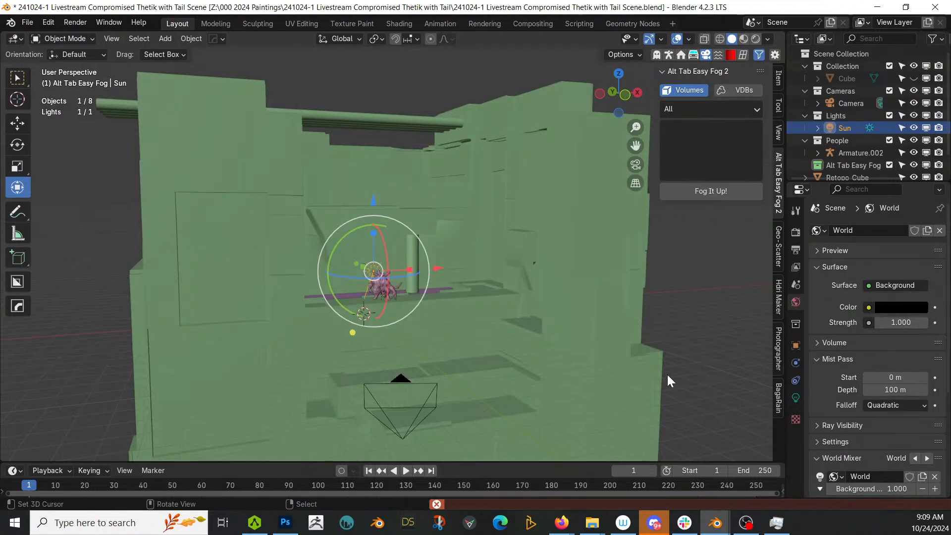
# Add the GodRay Fog volume from the Ground Fogs category of Alt Tab Easy Fog 2.
pyautogui.moveTo(667, 372); pyautogui.dragTo(723, 328, button='middle')
pyautogui.click(842, 103)
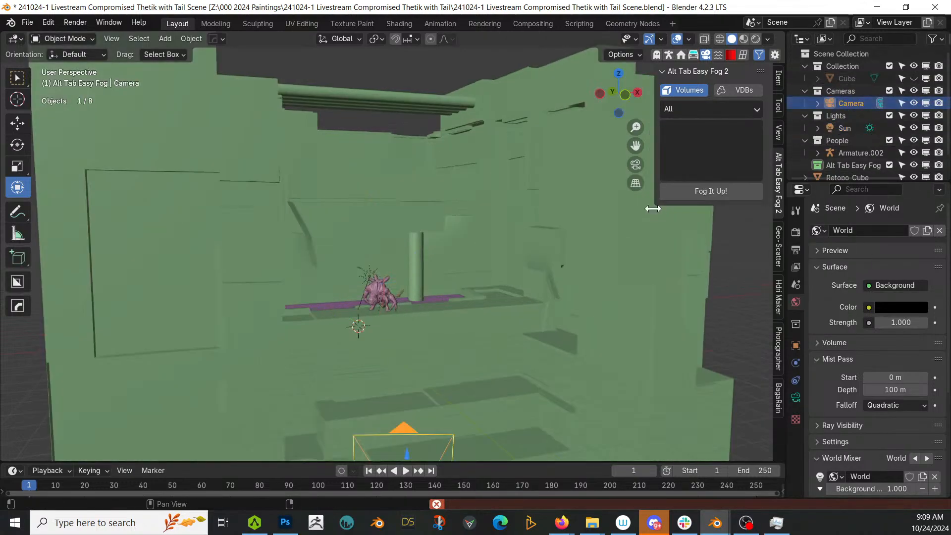
pyautogui.moveTo(656, 207); pyautogui.dragTo(635, 254, button='middle')
pyautogui.moveTo(581, 201); pyautogui.dragTo(580, 228, button='middle')
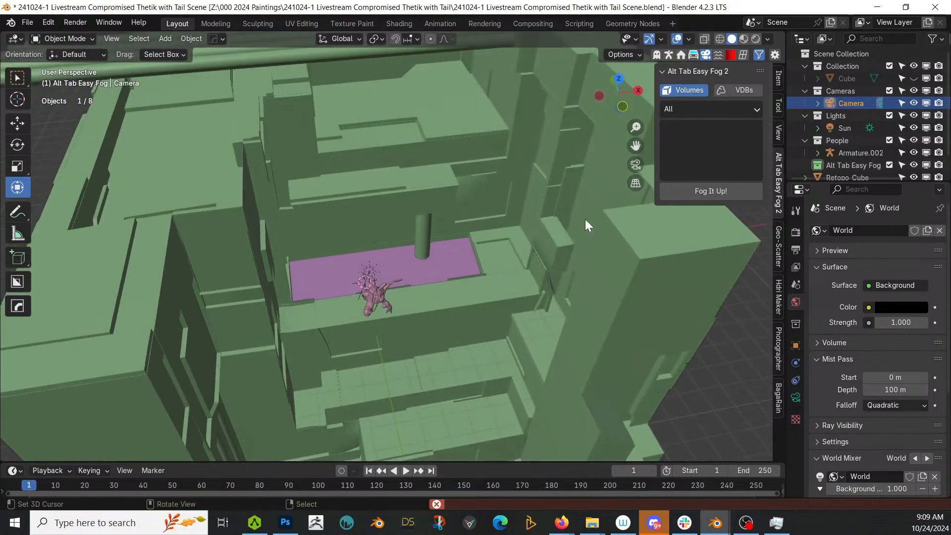
pyautogui.click(708, 107)
pyautogui.click(684, 155)
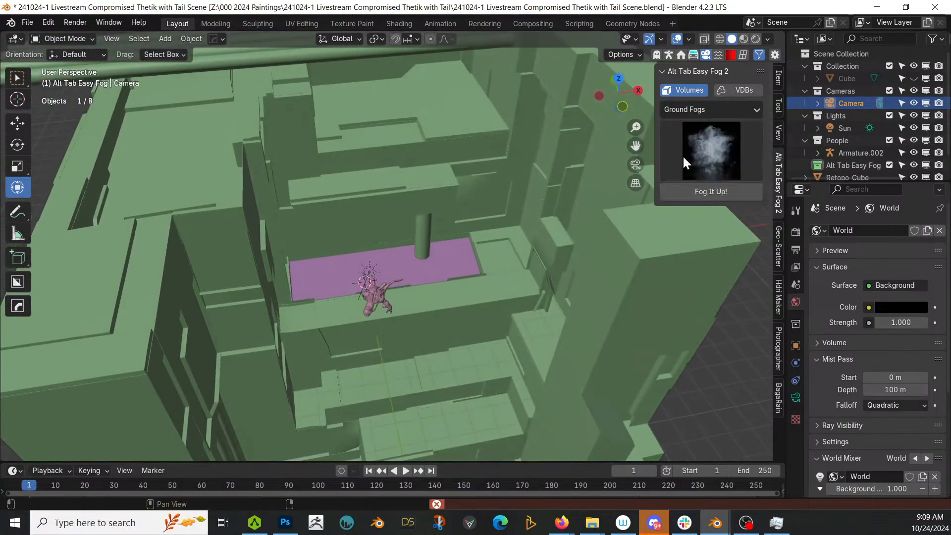
pyautogui.click(707, 156)
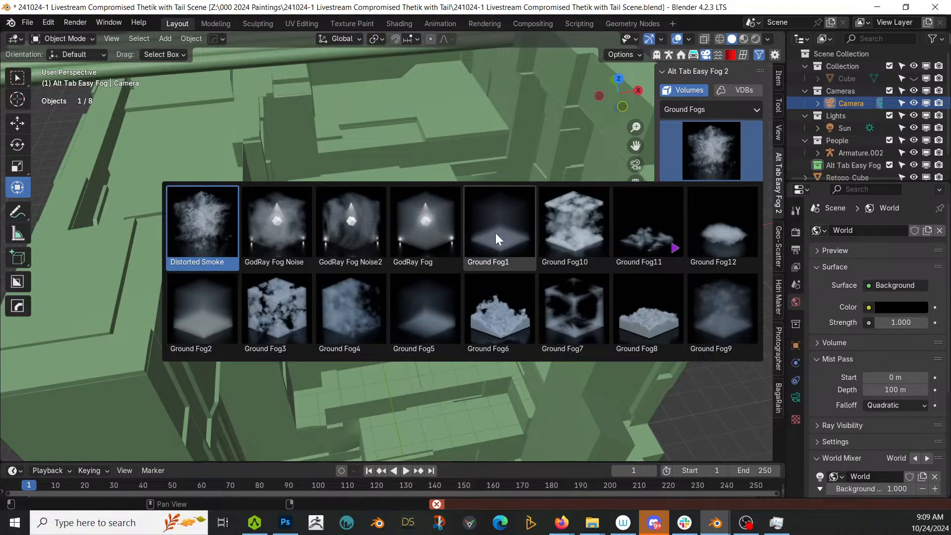
pyautogui.click(433, 236)
pyautogui.click(713, 191)
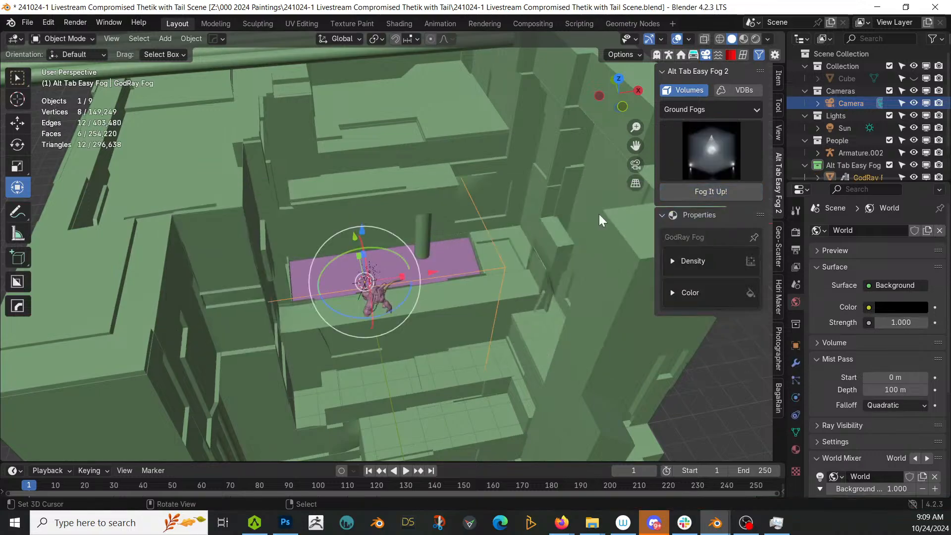
# Scale the GodRay Fog cube up until it encloses the whole building.
pyautogui.scroll(-4, 457, 275)
pyautogui.moveTo(458, 275); pyautogui.dragTo(485, 321, button='middle')
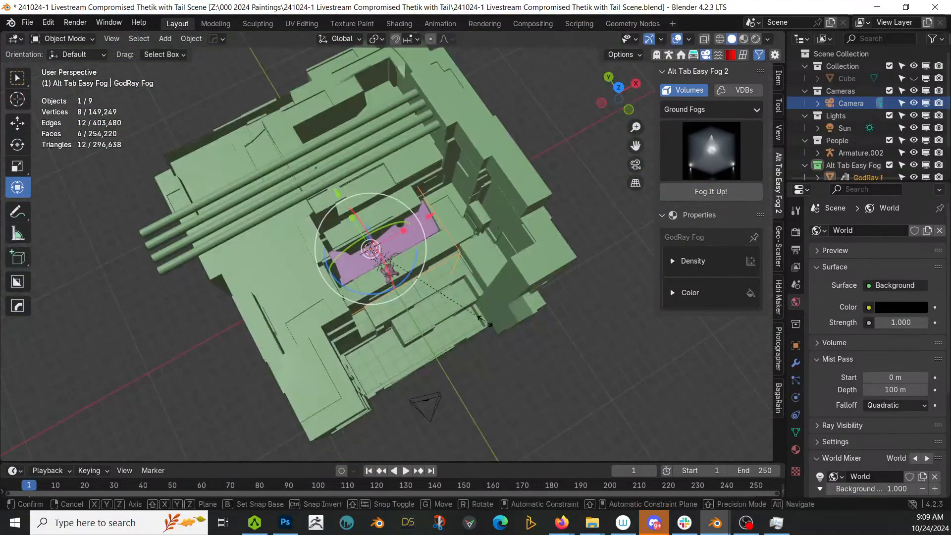
pyautogui.press('s')
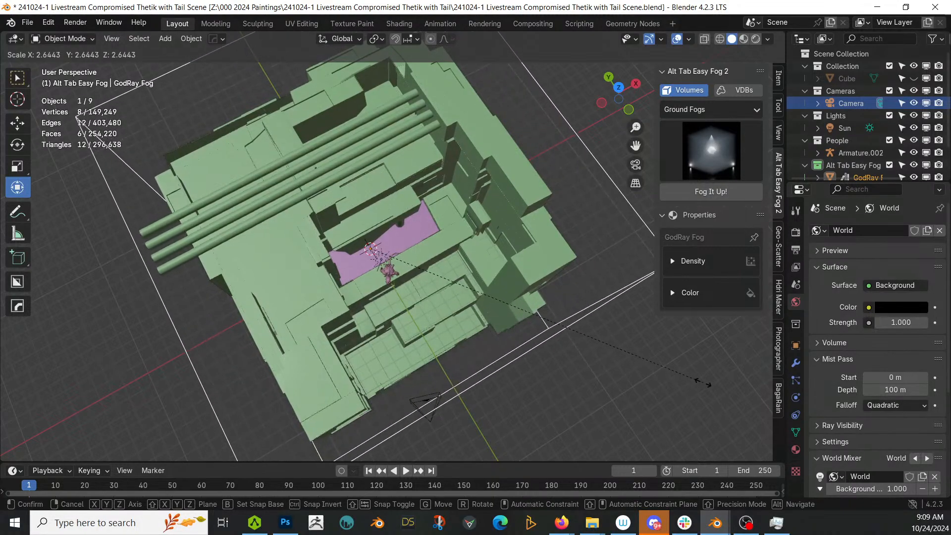
pyautogui.click(664, 375)
pyautogui.press('KP_1')
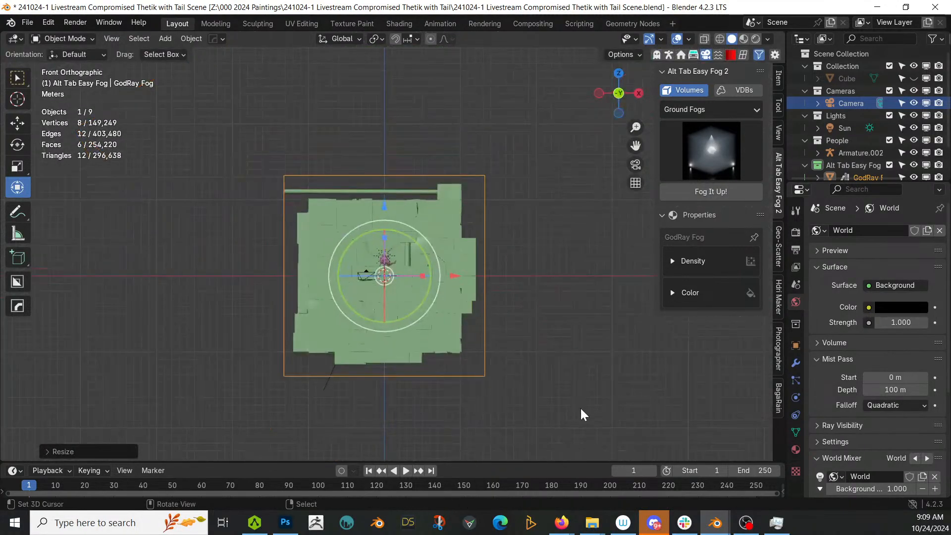
pyautogui.press('s')
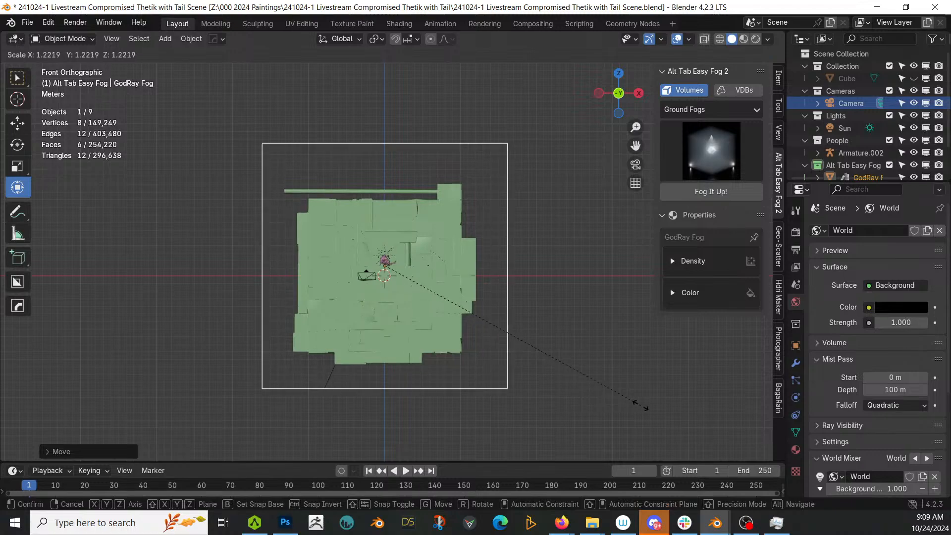
pyautogui.click(584, 406)
# Raise the GodRay Fog cube about 2.4 m along Z and apply its object transform.
pyautogui.press('g')
pyautogui.press('z')
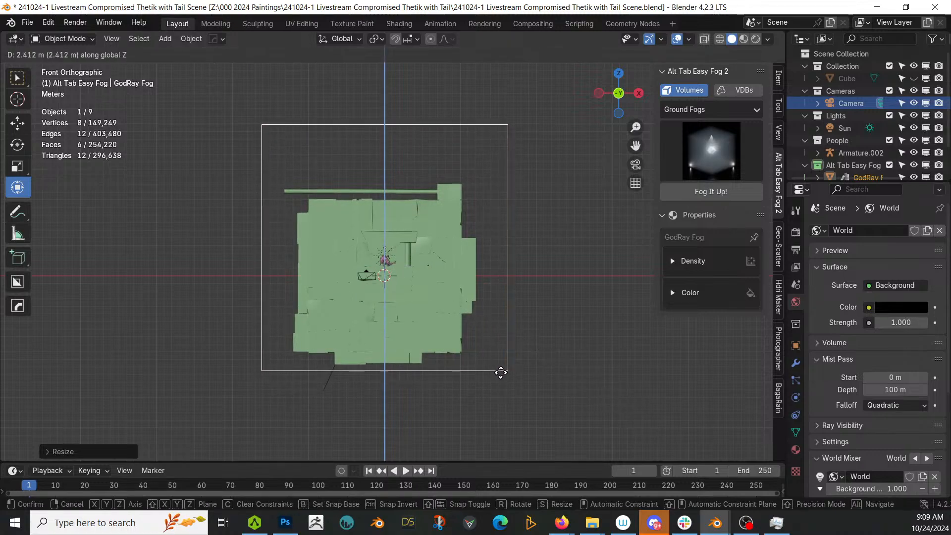
pyautogui.click(501, 374)
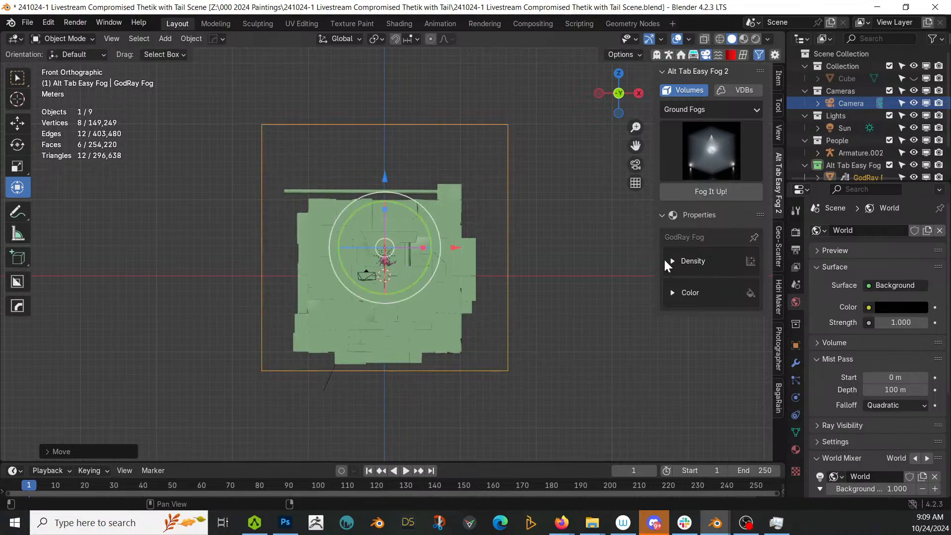
pyautogui.hotkey('ctrl', 'a')
pyautogui.click(420, 247)
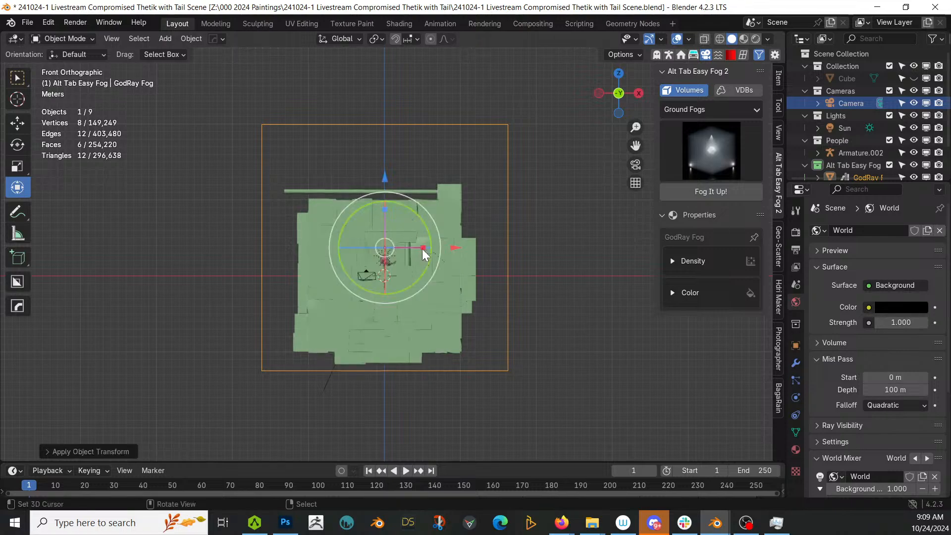
# Set the GodRay Fog density to 0.3 and tint its color pale green.
pyautogui.click(677, 263)
pyautogui.click(713, 283)
pyautogui.write('.3')
pyautogui.press('Return')
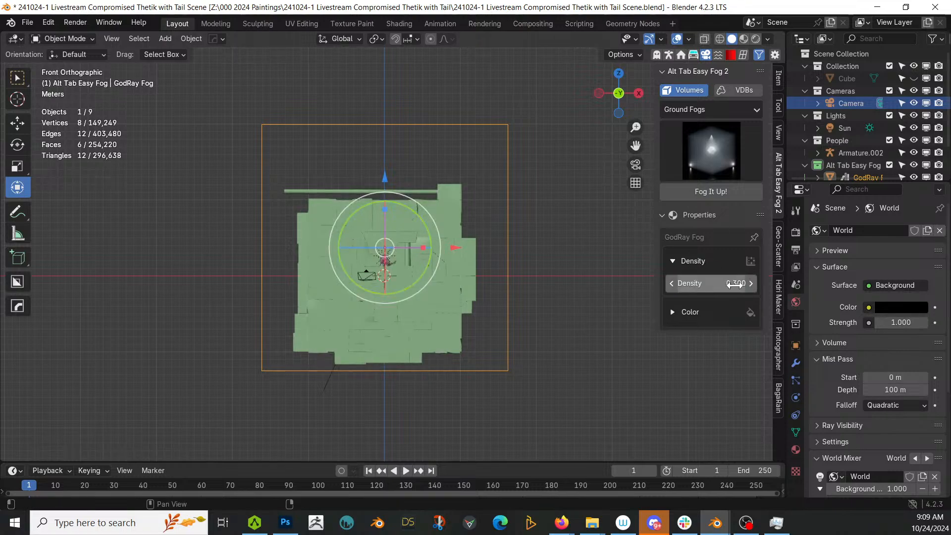
pyautogui.click(672, 312)
pyautogui.click(726, 334)
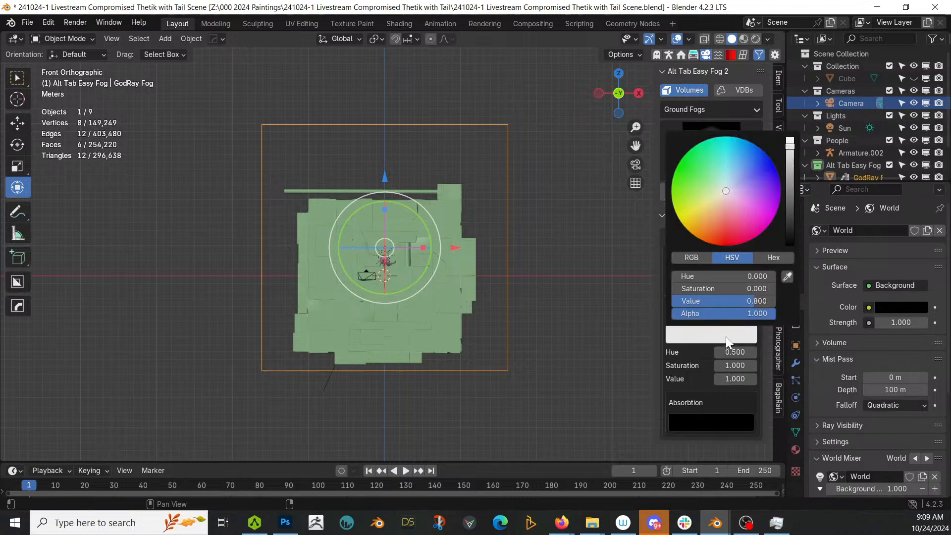
pyautogui.click(712, 188)
# Preview the green fog through the camera in Rendered shading.
pyautogui.press('KP_0')
pyautogui.press('z')
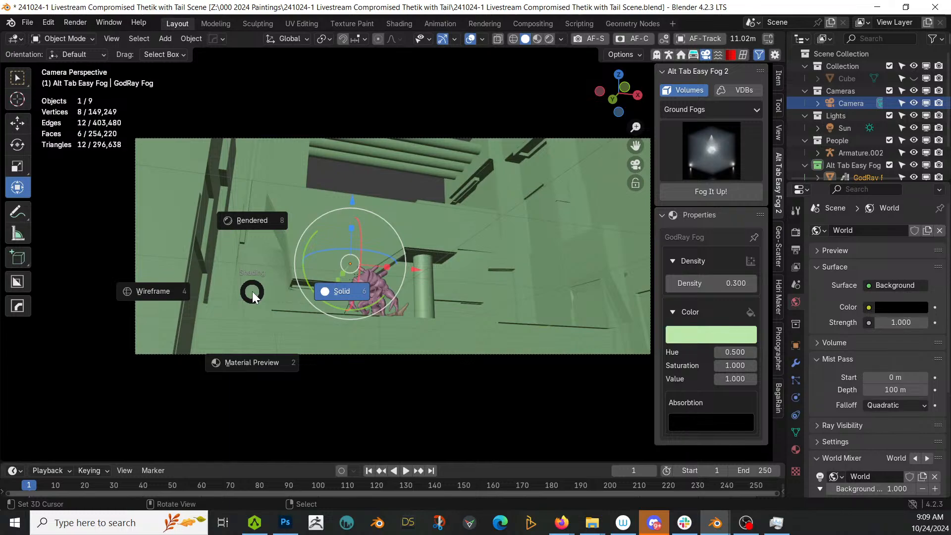
pyautogui.press('KP_8')
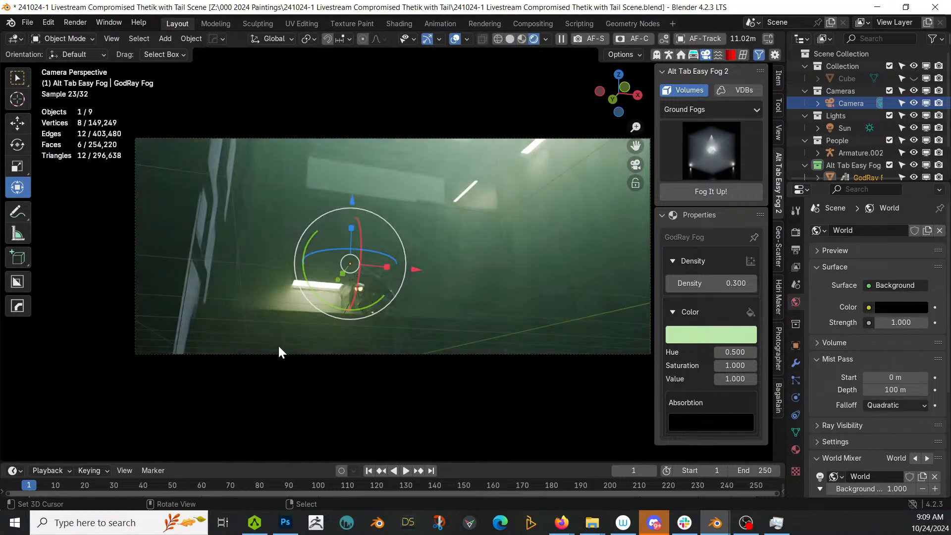
pyautogui.scroll(3, 278, 344)
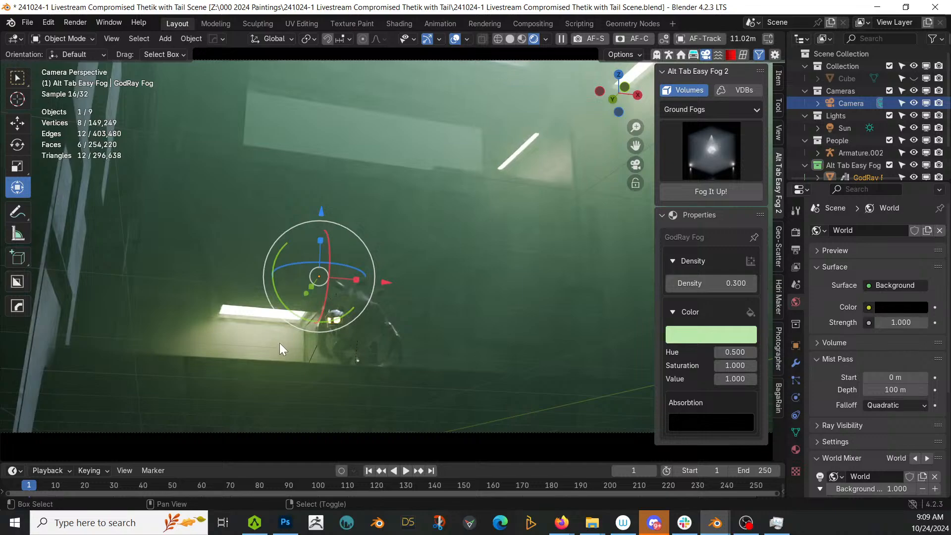
pyautogui.keyDown('shift'); pyautogui.moveTo(280, 343); pyautogui.dragTo(237, 280, button='middle'); pyautogui.keyUp('shift')
pyautogui.scroll(-2, 239, 292)
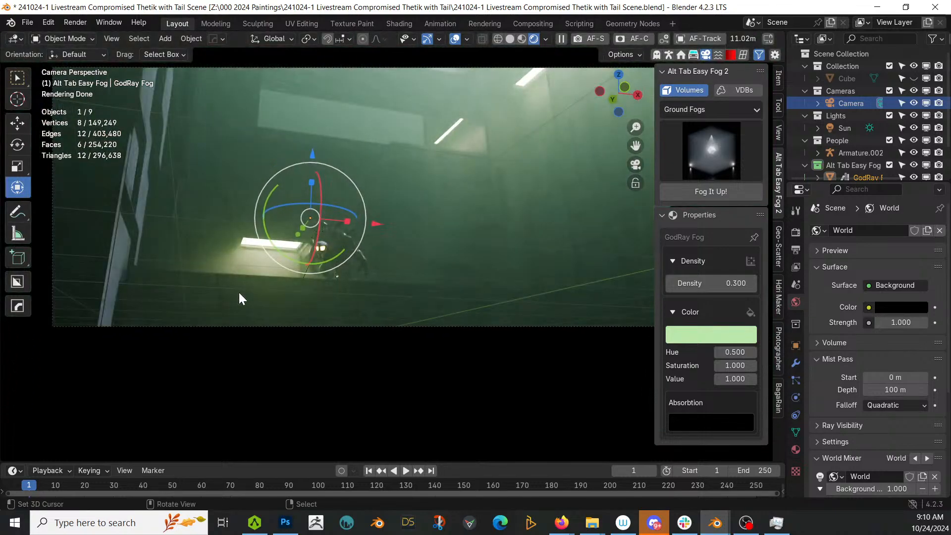
# Move Armature.002 slightly in the positive X direction, away from the glowing window, and save the scene file.
pyautogui.click(866, 153)
pyautogui.moveTo(403, 289); pyautogui.dragTo(418, 291)
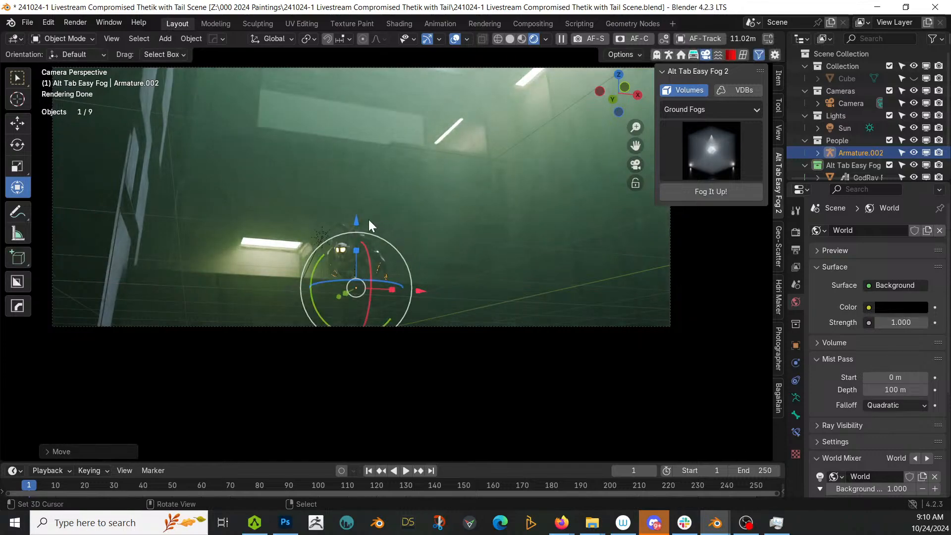
pyautogui.scroll(5, 366, 221)
pyautogui.scroll(3, 372, 246)
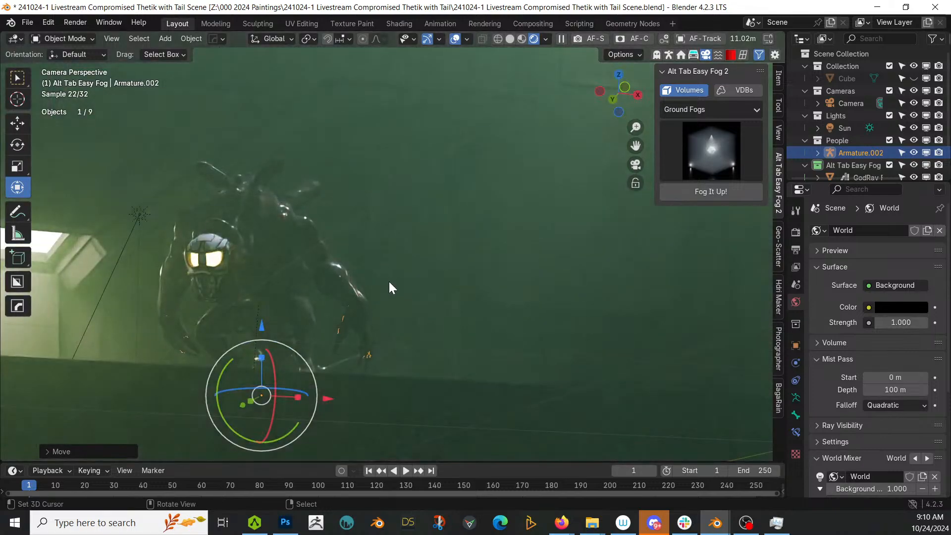
pyautogui.press('ctrl')
pyautogui.hotkey('ctrl', 's')
# Check the creature's placement from the front and through the camera in the rendered preview.
pyautogui.press('KP_1')
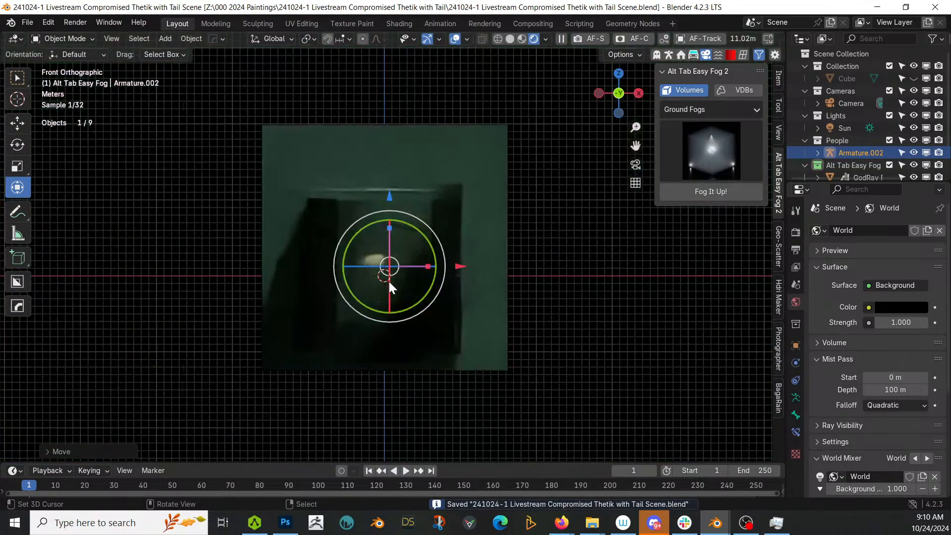
pyautogui.press('KP_0')
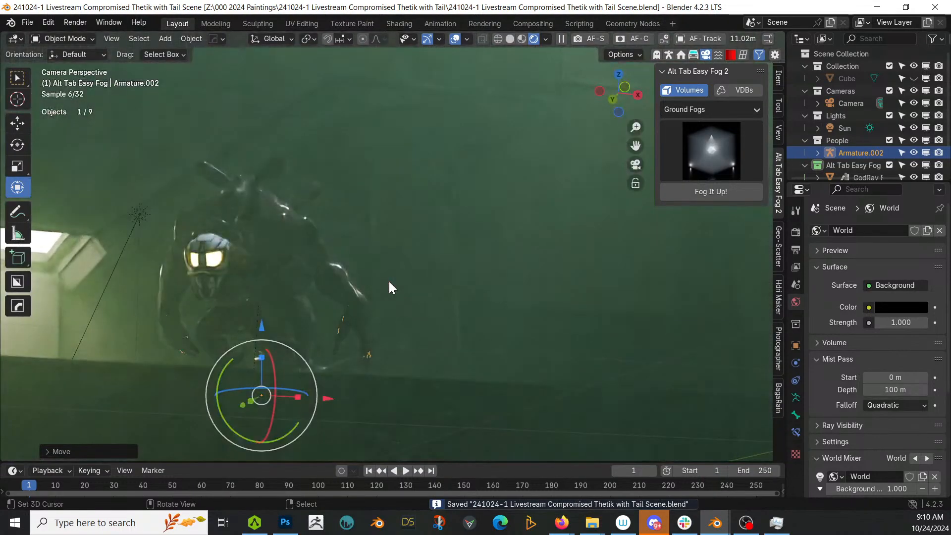
pyautogui.scroll(-6, 389, 282)
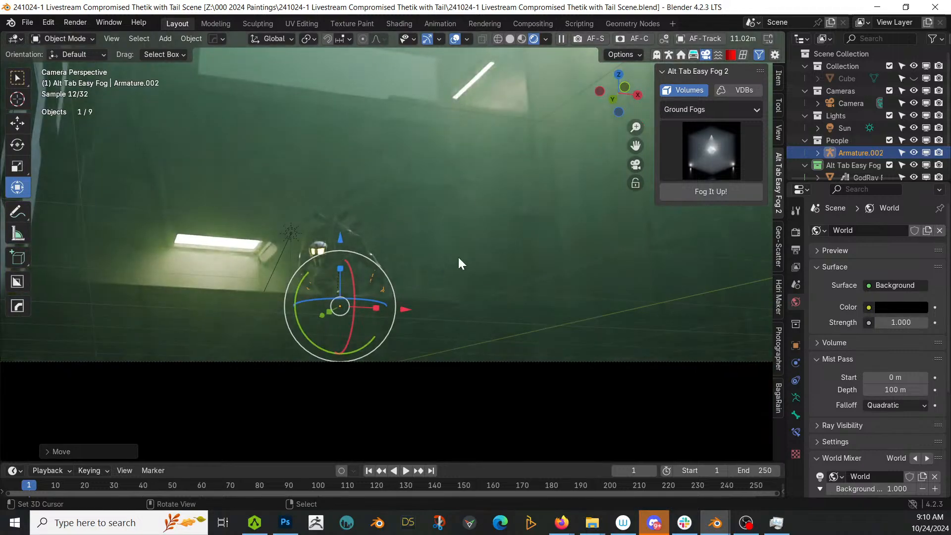
pyautogui.keyDown('shift'); pyautogui.moveTo(470, 269); pyautogui.dragTo(433, 325, button='middle'); pyautogui.keyUp('shift')
pyautogui.scroll(-1, 434, 327)
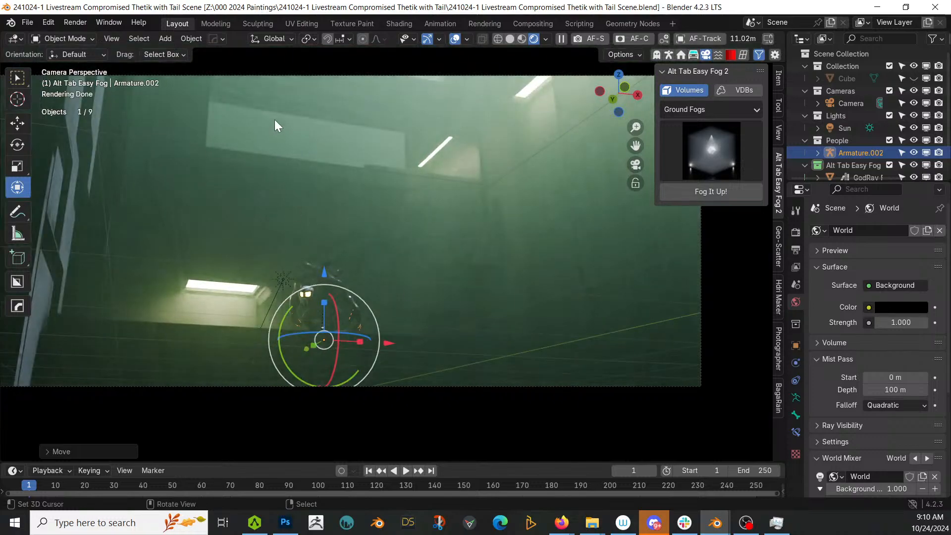
# Switch the viewport to Solid shading and view the whole building from above.
pyautogui.press('z')
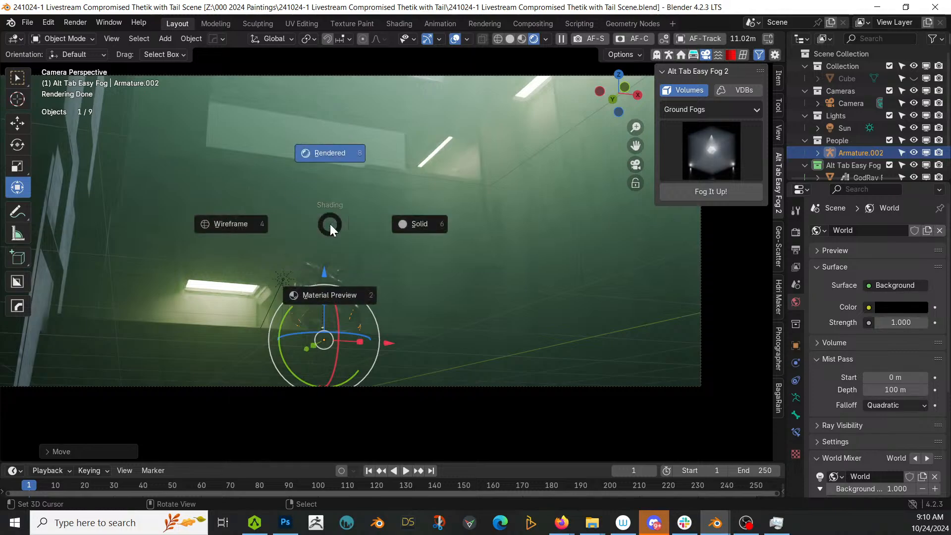
pyautogui.moveTo(330, 224)
pyautogui.mouseDown(button='middle')
pyautogui.moveTo(449, 187)
pyautogui.moveTo(487, 298)
pyautogui.moveTo(625, 280)
pyautogui.mouseUp(button='middle')
pyautogui.scroll(-6, 486, 301)
pyautogui.scroll(3, 464, 280)
pyautogui.moveTo(456, 291); pyautogui.dragTo(498, 295, button='middle')
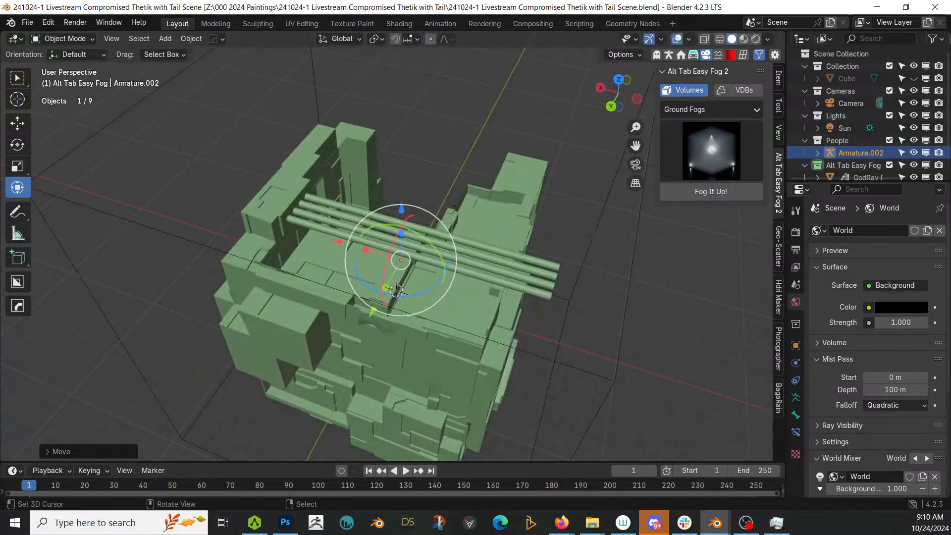
pyautogui.hotkey('alt', 'Tab')
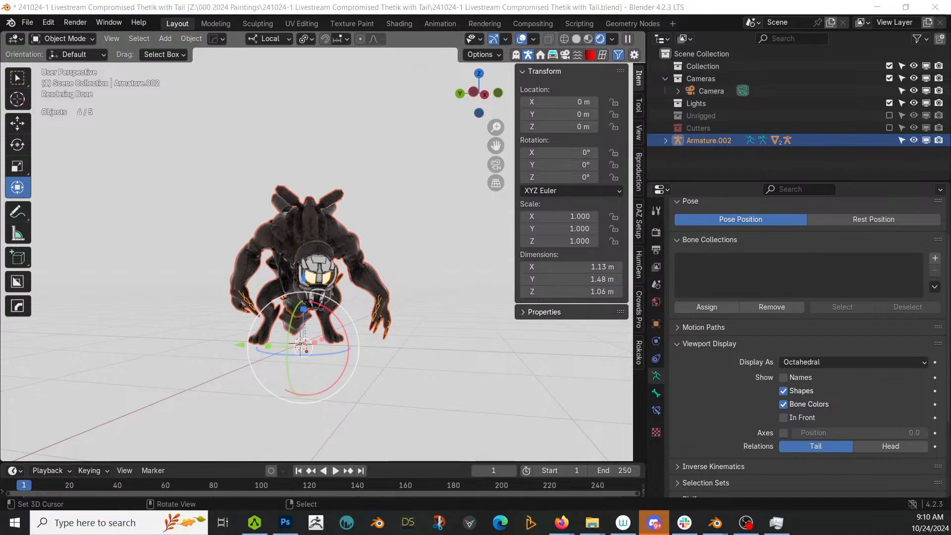
pyautogui.hotkey('alt', 'Tab')
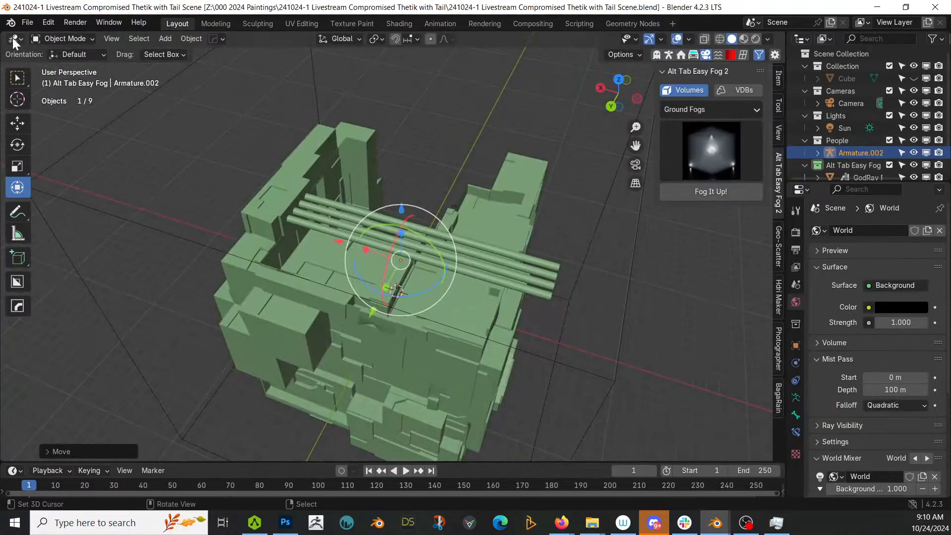
# Open an Asset Browser beside the 3D viewport, showing the TechHeavy parts catalog of the Seth Objects library.
pyautogui.moveTo(2, 34); pyautogui.dragTo(339, 44)
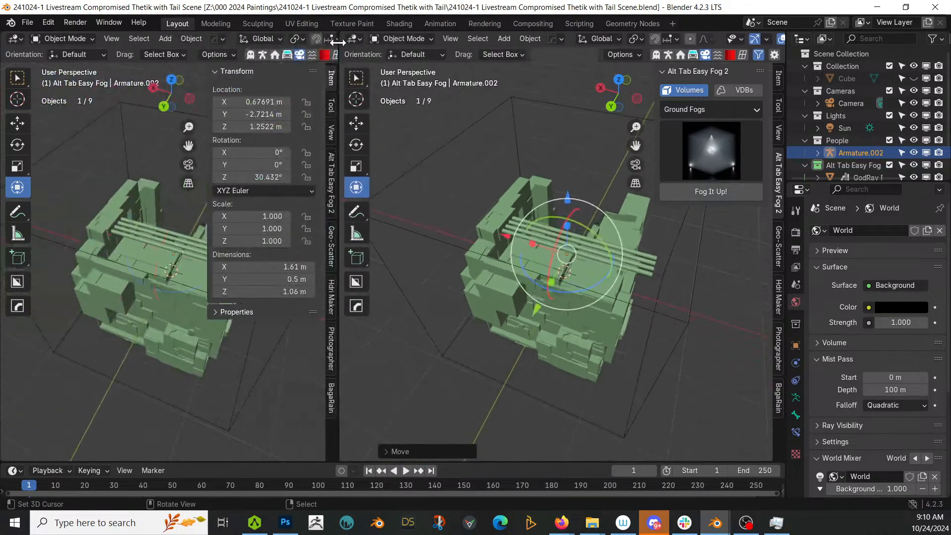
pyautogui.hotkey('shift', 'F1')
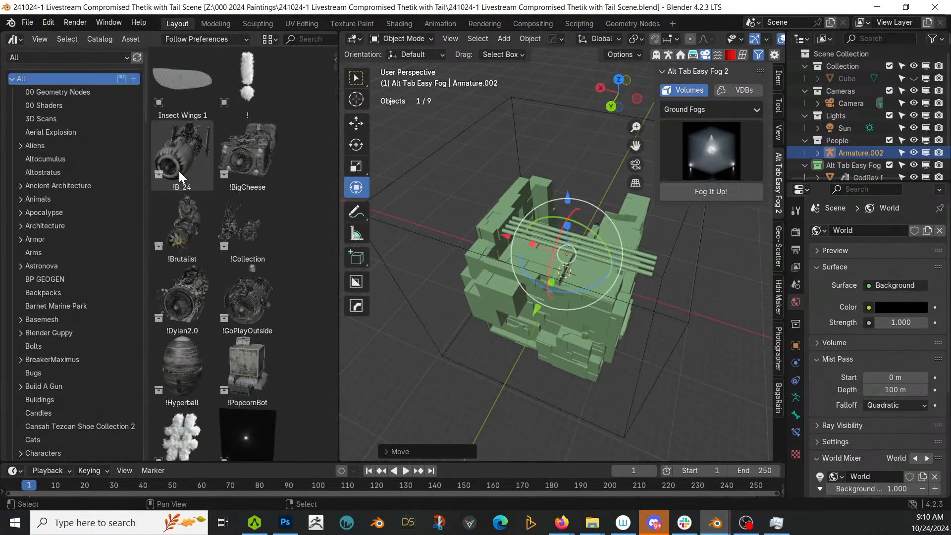
pyautogui.click(62, 56)
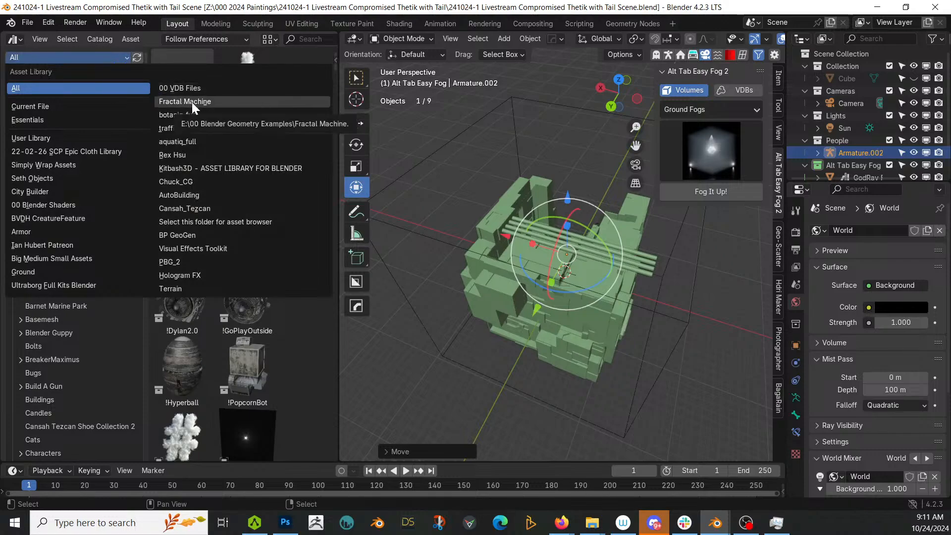
pyautogui.click(55, 177)
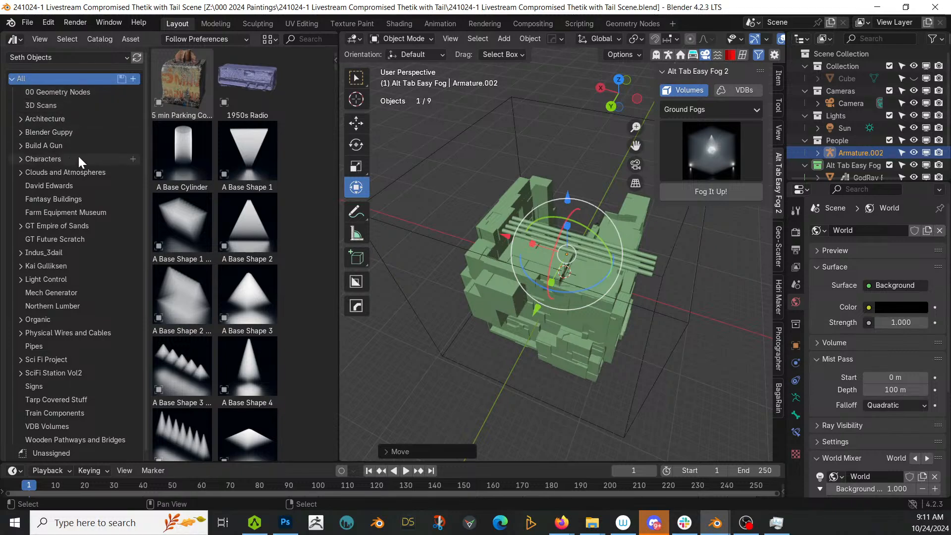
pyautogui.click(67, 186)
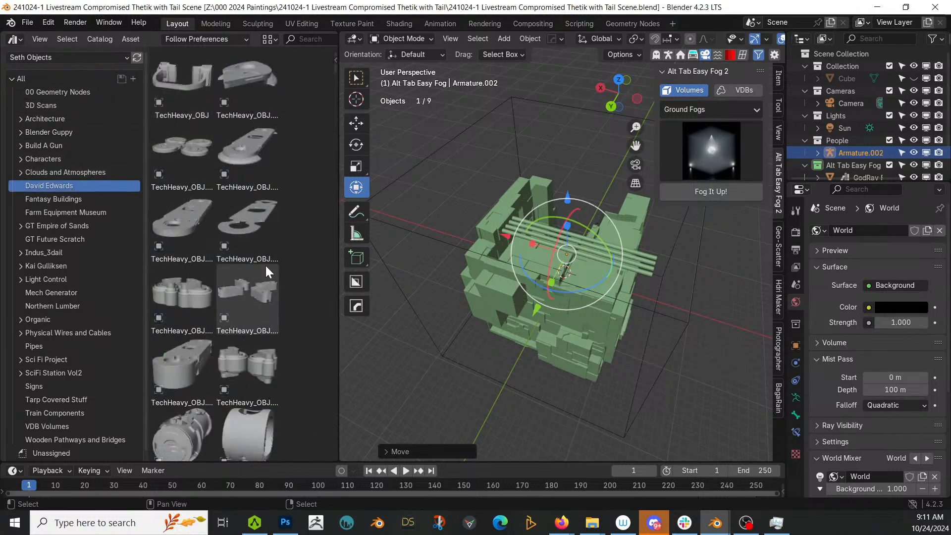
# Place the large cylindrical TechHeavy asset on the building and rotate it 90° about X to stand upright.
pyautogui.moveTo(181, 435); pyautogui.dragTo(498, 280)
pyautogui.press('KP_Decimal')
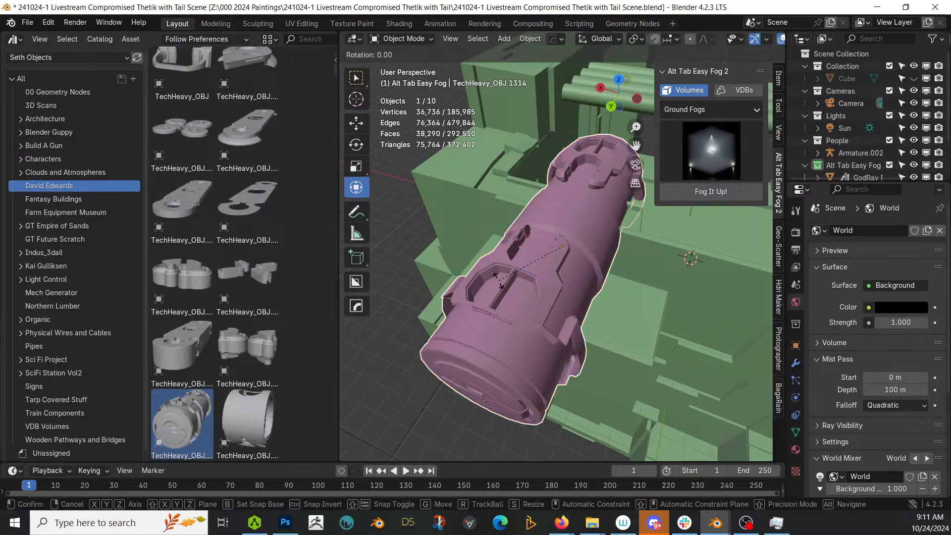
pyautogui.write('rx90')
pyautogui.press('Return')
# Raise the TechHeavy cylinder along Z, then enlarge and reposition it high behind the creature in the camera view.
pyautogui.press('g')
pyautogui.press('z')
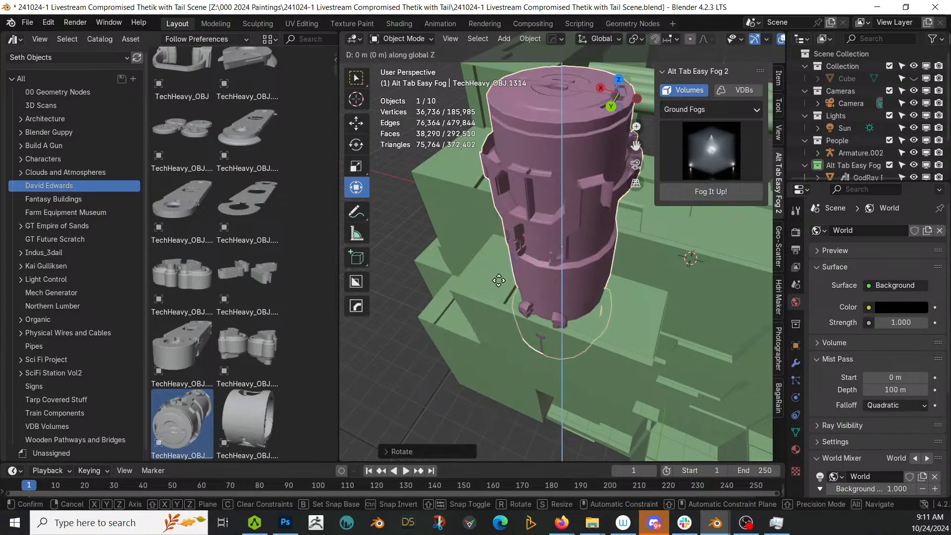
pyautogui.click(570, 225)
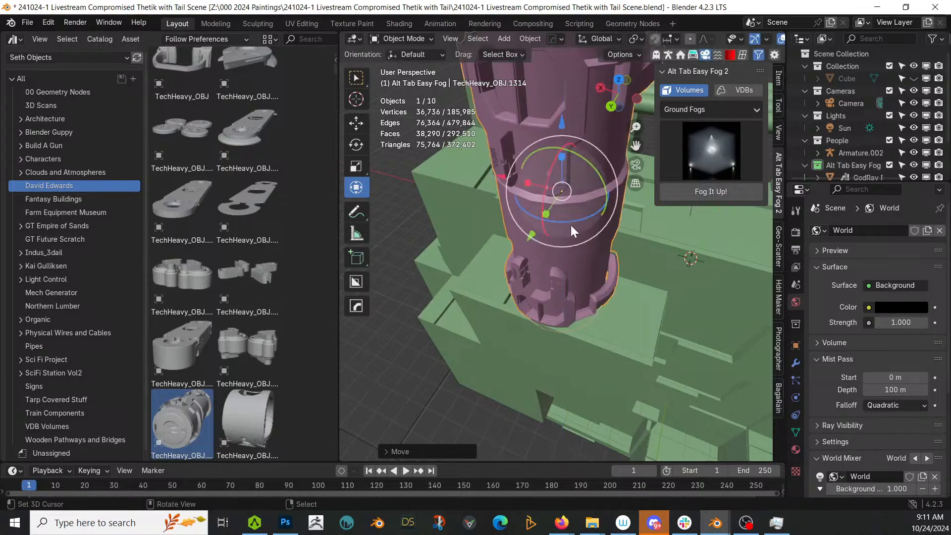
pyautogui.press('KP_0')
pyautogui.scroll(-2, 390, 300)
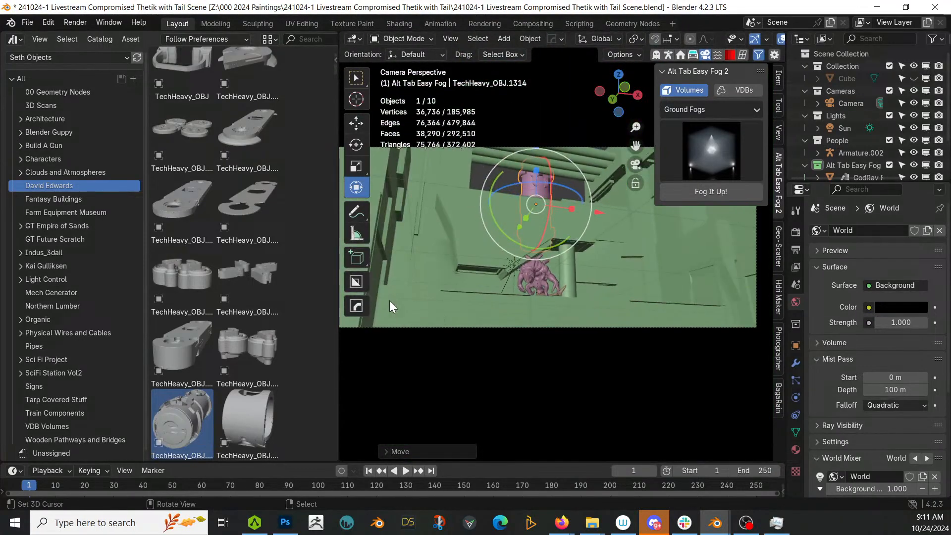
pyautogui.press('s')
pyautogui.click(630, 295)
pyautogui.press('g')
pyautogui.click(629, 272)
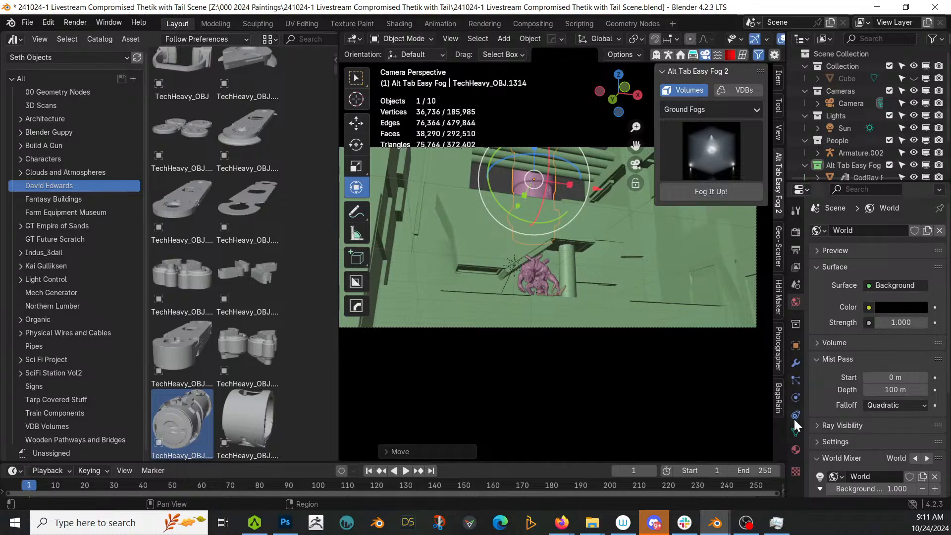
# Link the Retopo_Cube building's materials to the TechHeavy cylinder and preview the result in Rendered shading.
pyautogui.click(794, 448)
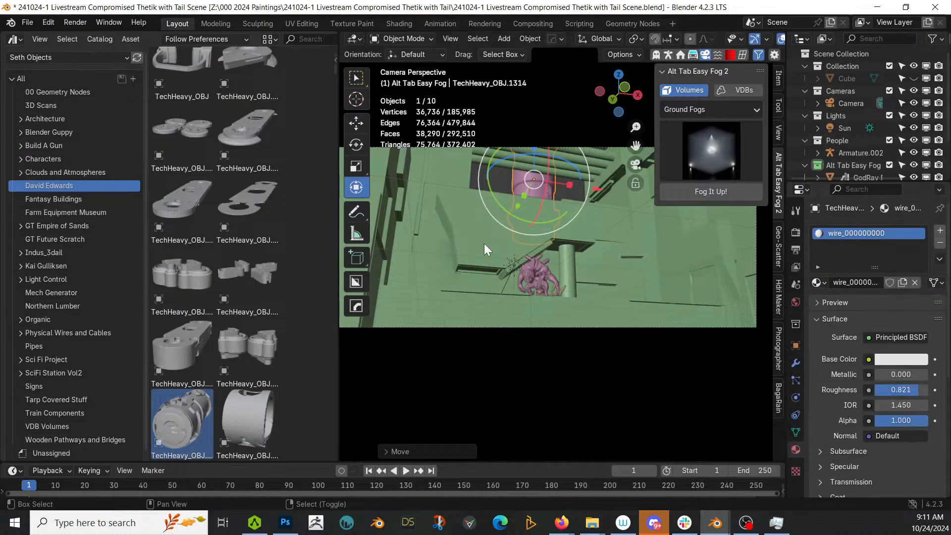
pyautogui.keyDown('shift'); pyautogui.click(480, 219); pyautogui.keyUp('shift')
pyautogui.hotkey('ctrl', 'l')
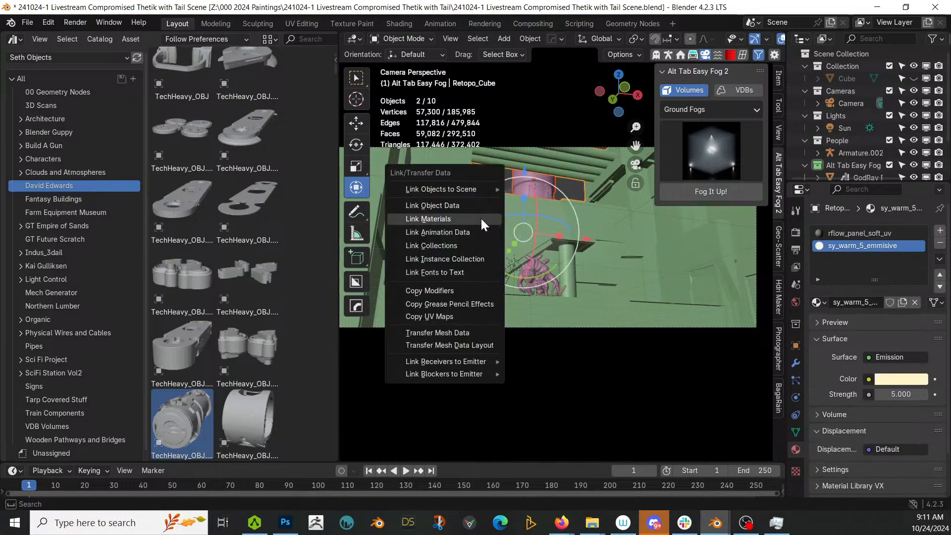
pyautogui.click(480, 218)
pyautogui.press('z')
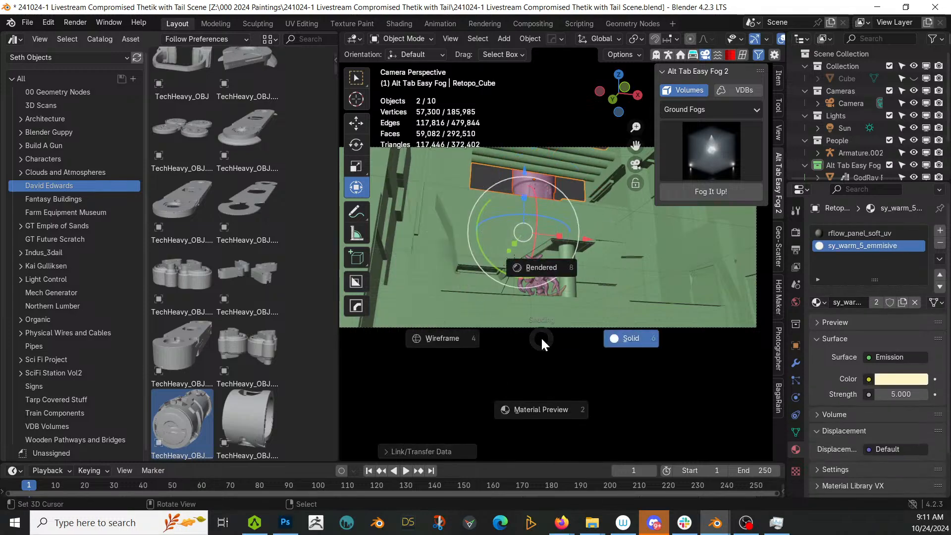
pyautogui.press('8')
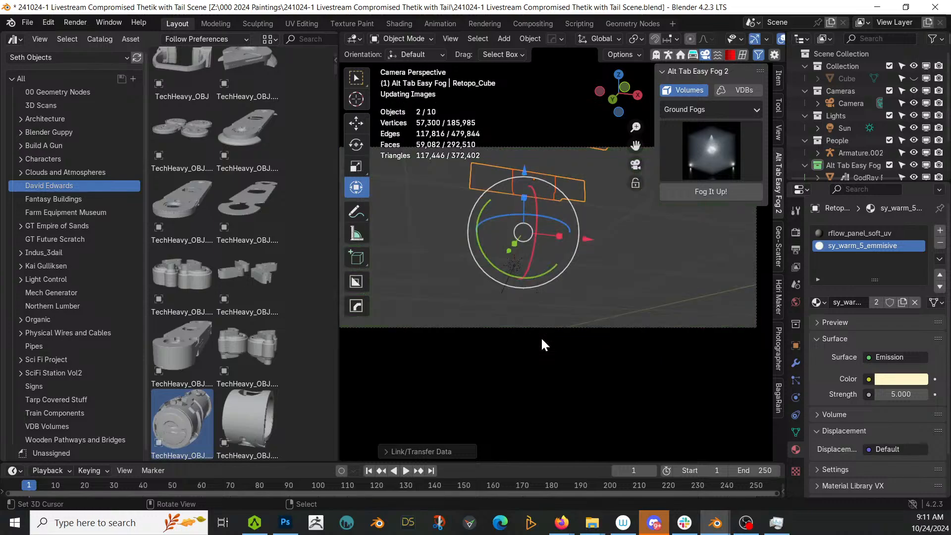
pyautogui.rightClick(608, 408)
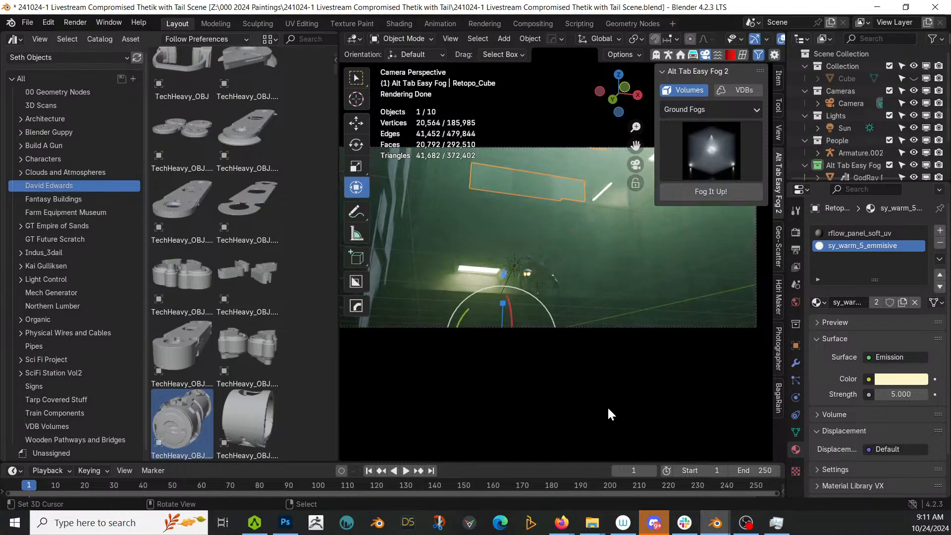
# Shift the TechHeavy cylinder in the negative X direction and check the full camera frame.
pyautogui.scroll(2, 607, 406)
pyautogui.click(529, 169)
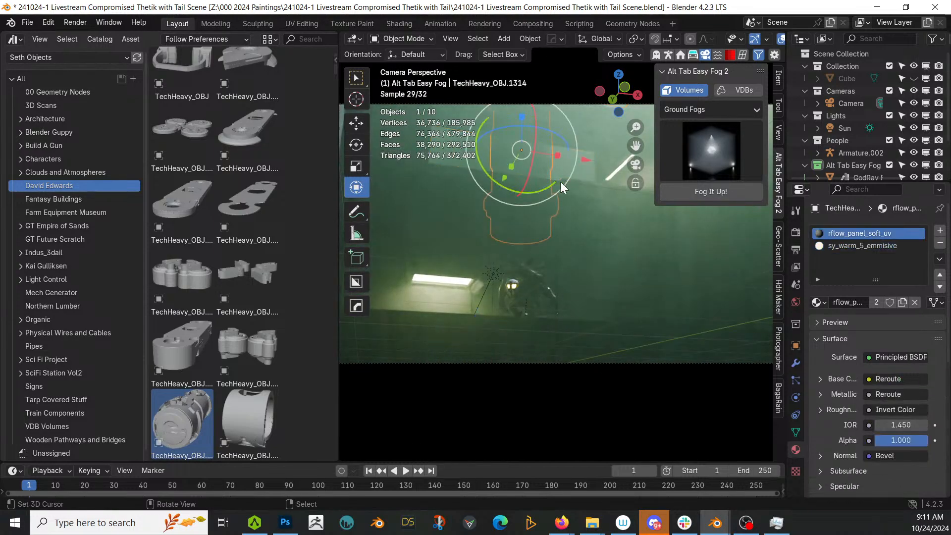
pyautogui.press('g')
pyautogui.press('x')
pyautogui.moveTo(551, 159); pyautogui.dragTo(550, 159)
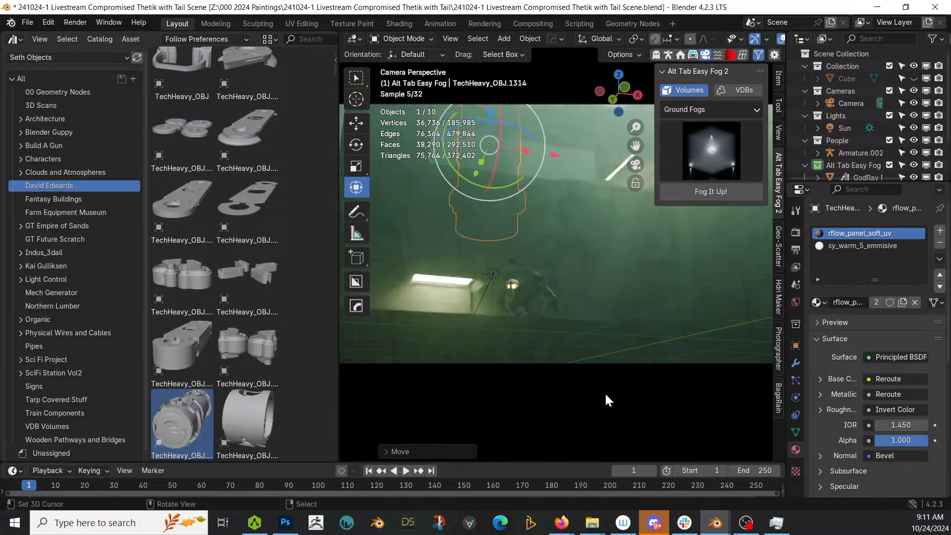
pyautogui.rightClick(594, 436)
pyautogui.scroll(-1, 595, 437)
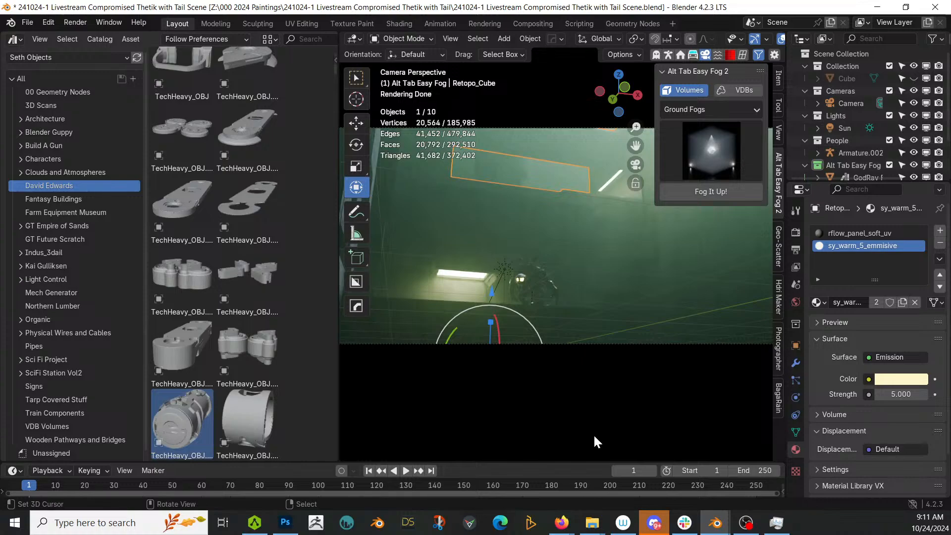
pyautogui.scroll(-2, 545, 315)
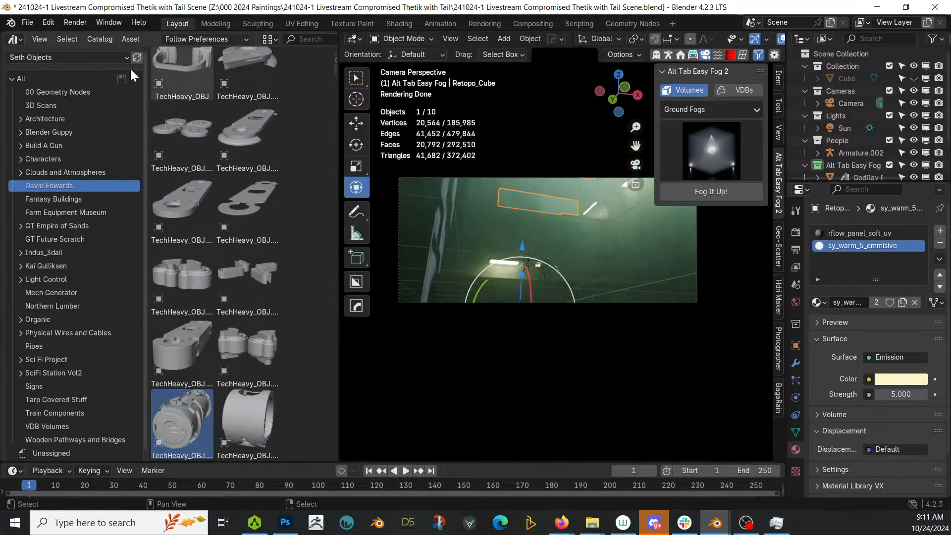
# Close the asset browser area to enlarge the camera view, and save the scene file.
pyautogui.rightClick(143, 36)
pyautogui.moveTo(123, 74)
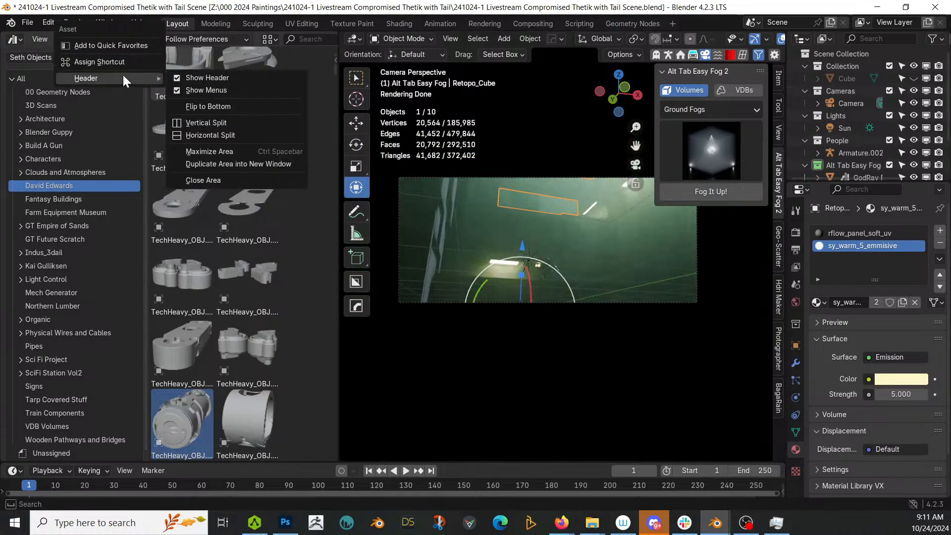
pyautogui.click(236, 181)
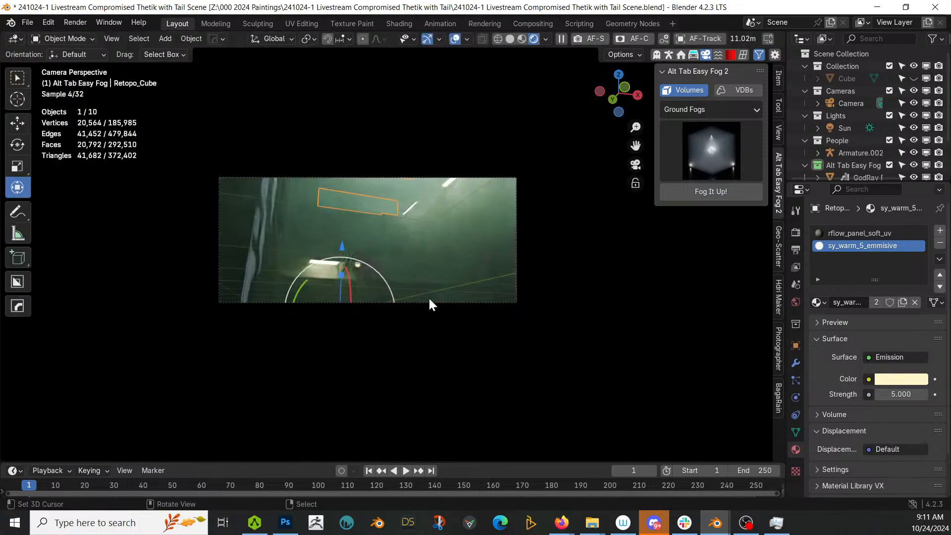
pyautogui.scroll(3, 429, 297)
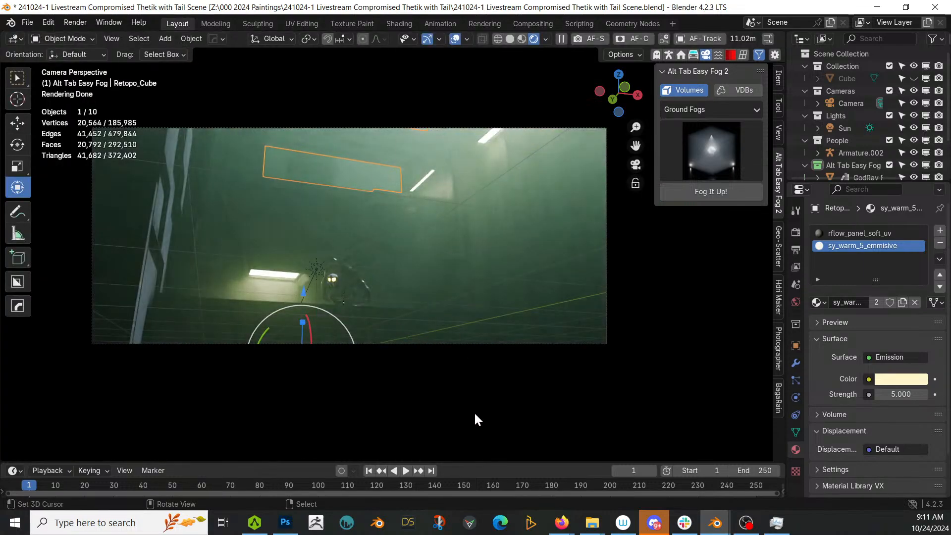
pyautogui.hotkey('ctrl', 's')
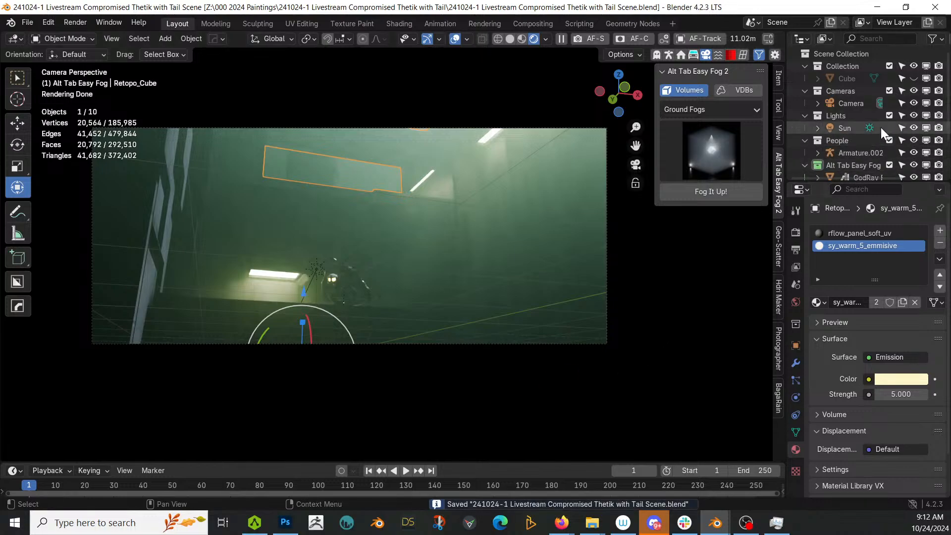
# Set the GodRay Fog object's density to 0.2 and save the scene file.
pyautogui.scroll(-2, 876, 141)
pyautogui.click(866, 148)
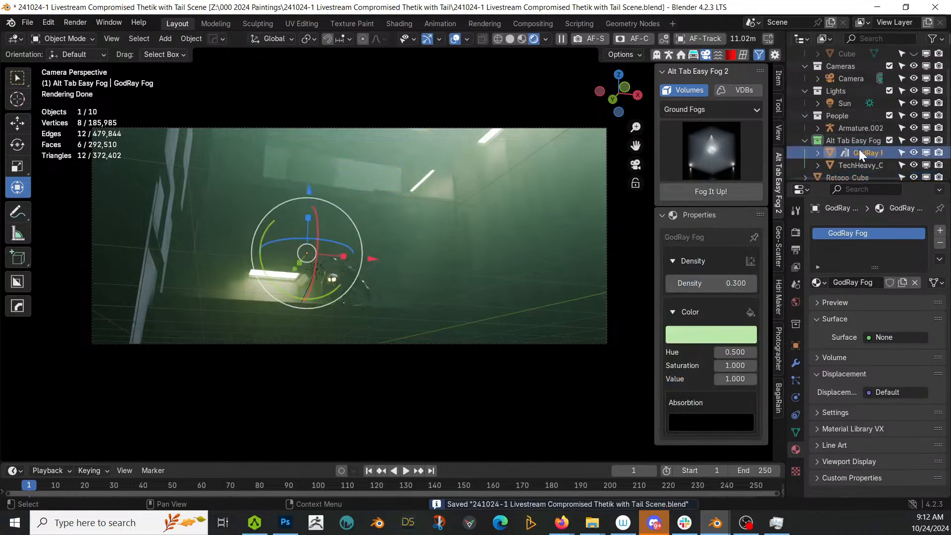
pyautogui.click(713, 283)
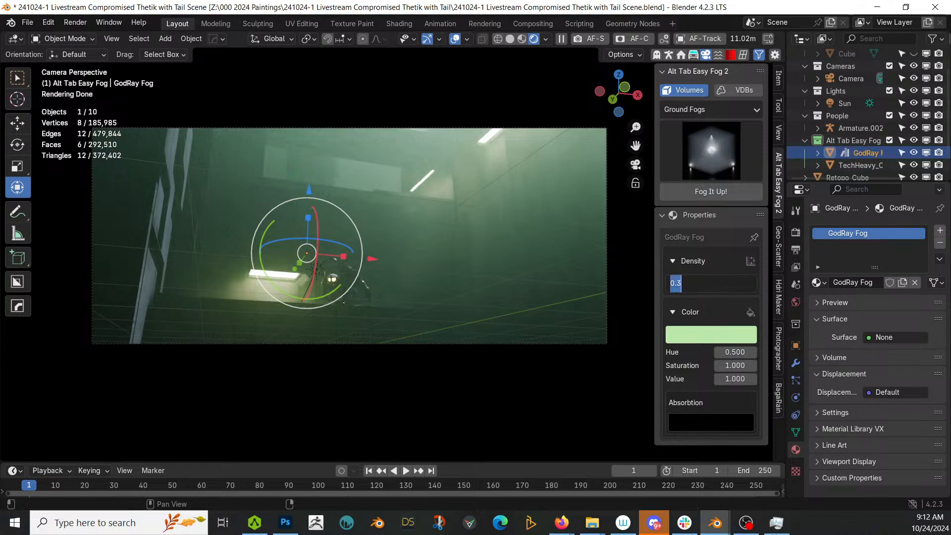
pyautogui.write('0.2')
pyautogui.press('Return')
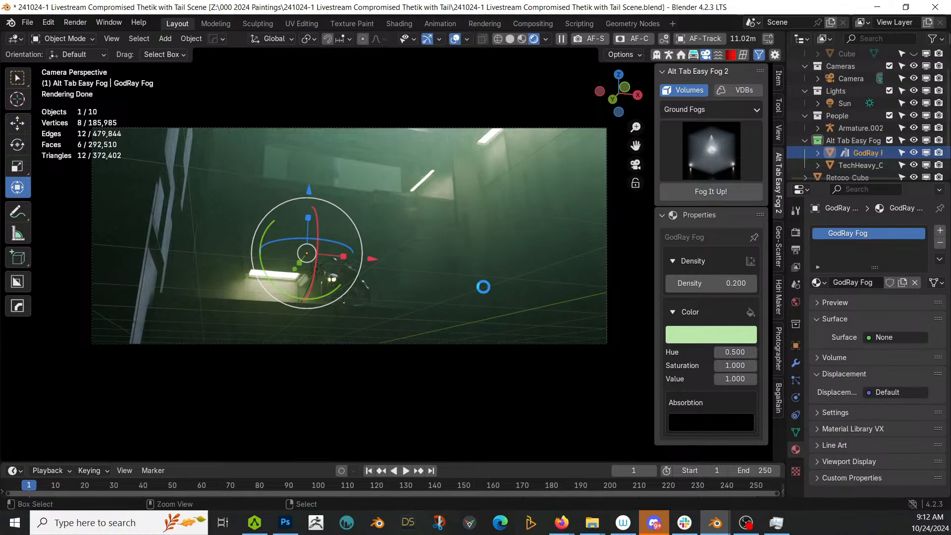
pyautogui.hotkey('ctrl', 's')
# Switch the viewport to Solid shading and frame the creature's body and tail joint from the side.
pyautogui.press('z')
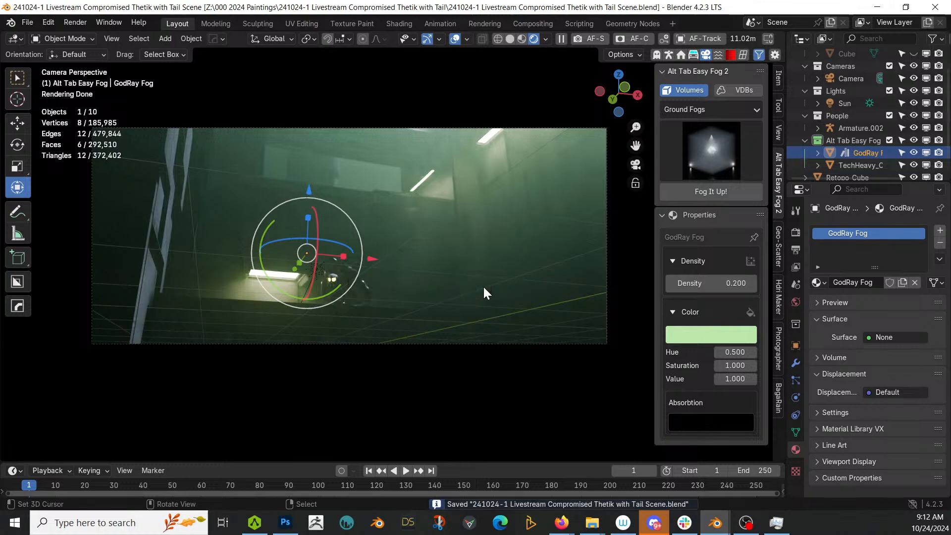
pyautogui.press('z')
pyautogui.press('6')
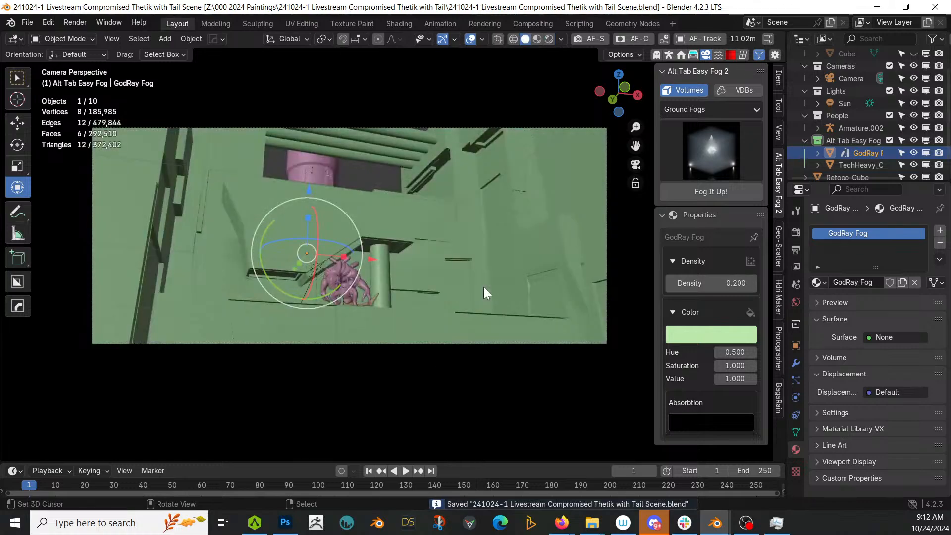
pyautogui.click(337, 275)
pyautogui.press('KP_Decimal')
pyautogui.moveTo(427, 212); pyautogui.dragTo(483, 270, button='middle')
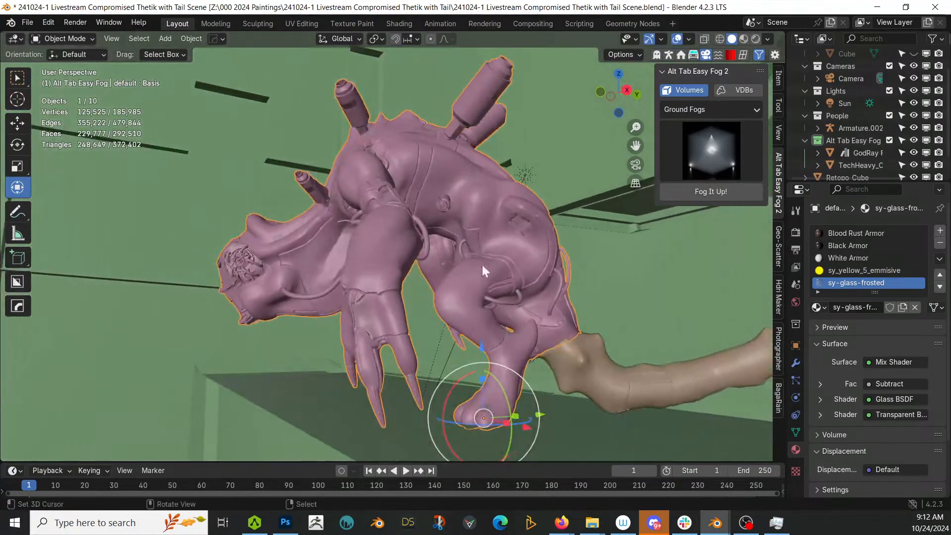
pyautogui.click(591, 369)
pyautogui.moveTo(464, 423); pyautogui.dragTo(475, 422)
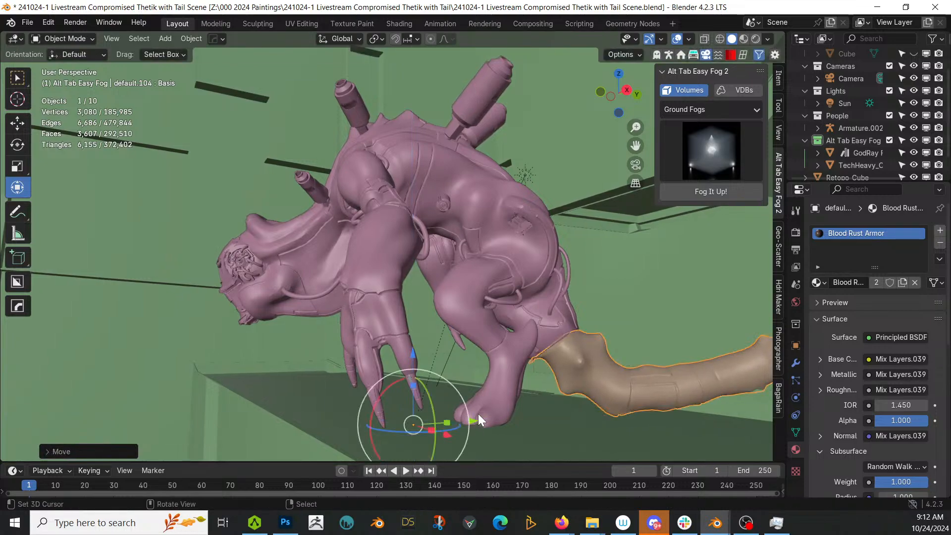
pyautogui.hotkey('ctrl', 'z')
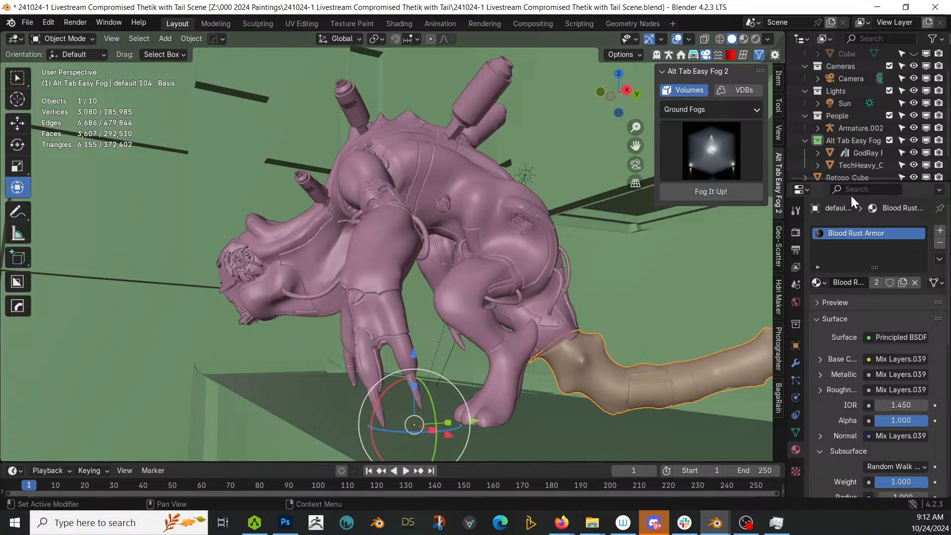
# Select the tail's Armature.004 inside Armature.002 and set the pivot point to 3D Cursor with Local transform orientation.
pyautogui.scroll(-2, 864, 158)
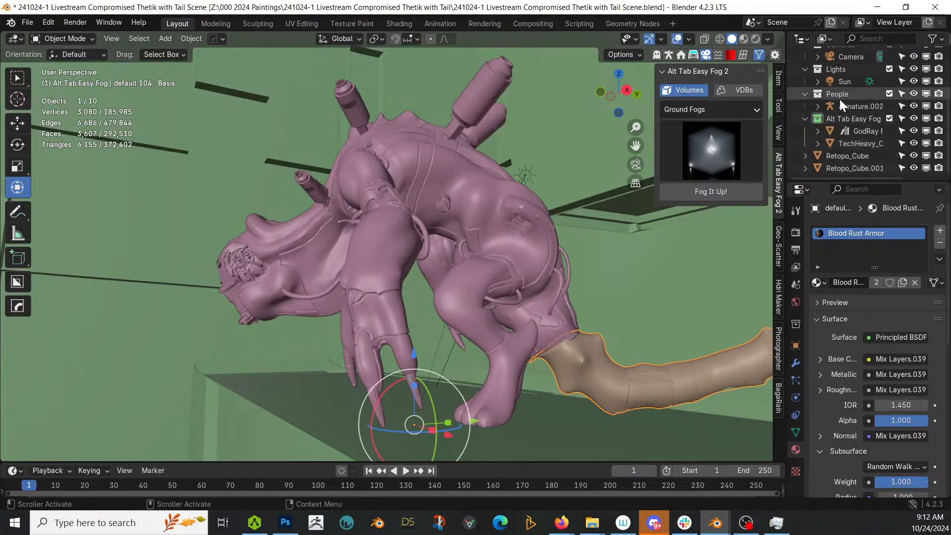
pyautogui.click(818, 107)
pyautogui.click(852, 144)
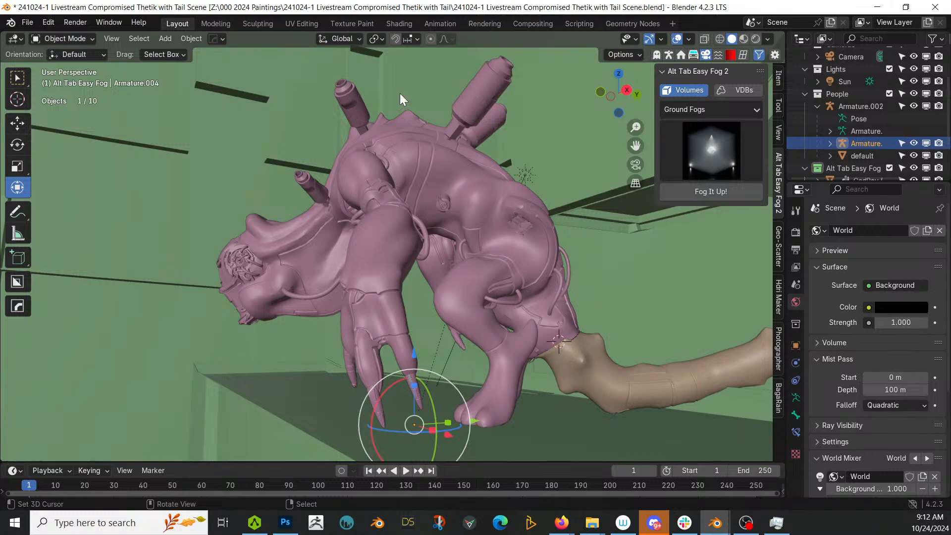
pyautogui.click(380, 40)
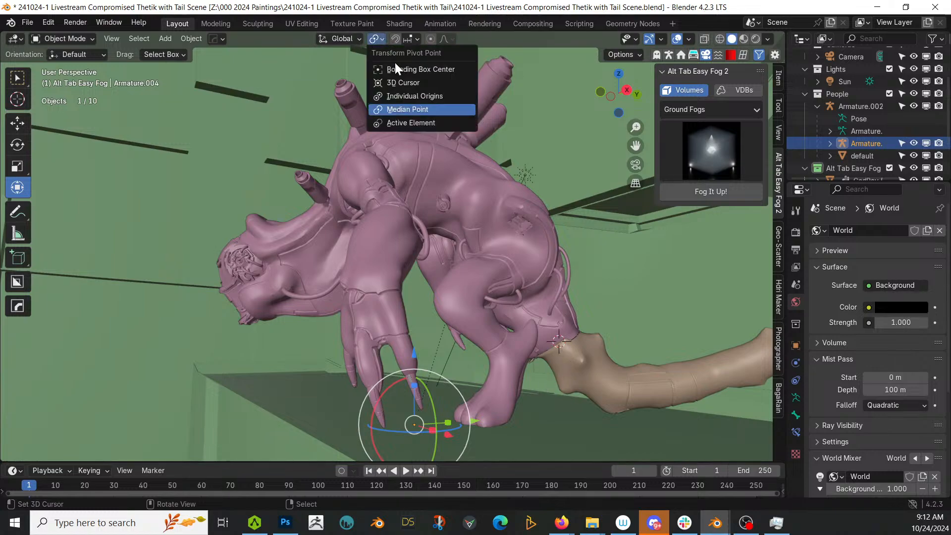
pyautogui.click(405, 87)
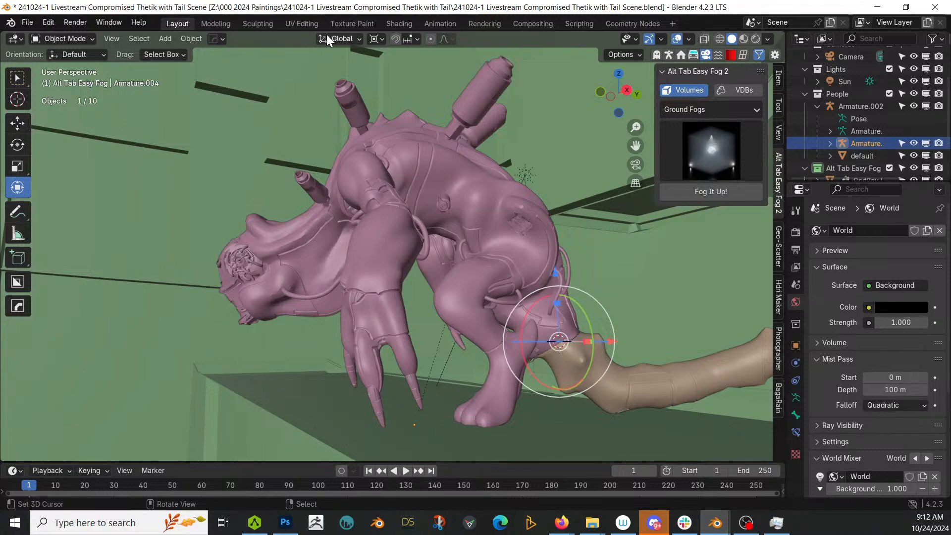
pyautogui.click(345, 37)
pyautogui.click(328, 88)
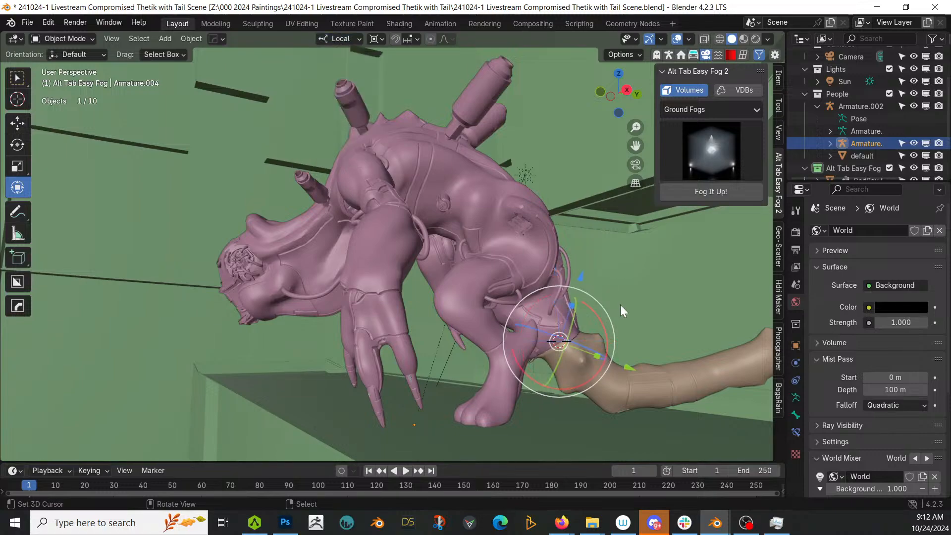
# Nudge and slightly rotate the tail armature along its local axes to fit the tail base against the creature's body.
pyautogui.moveTo(581, 278); pyautogui.dragTo(579, 276)
pyautogui.moveTo(597, 320); pyautogui.dragTo(597, 328)
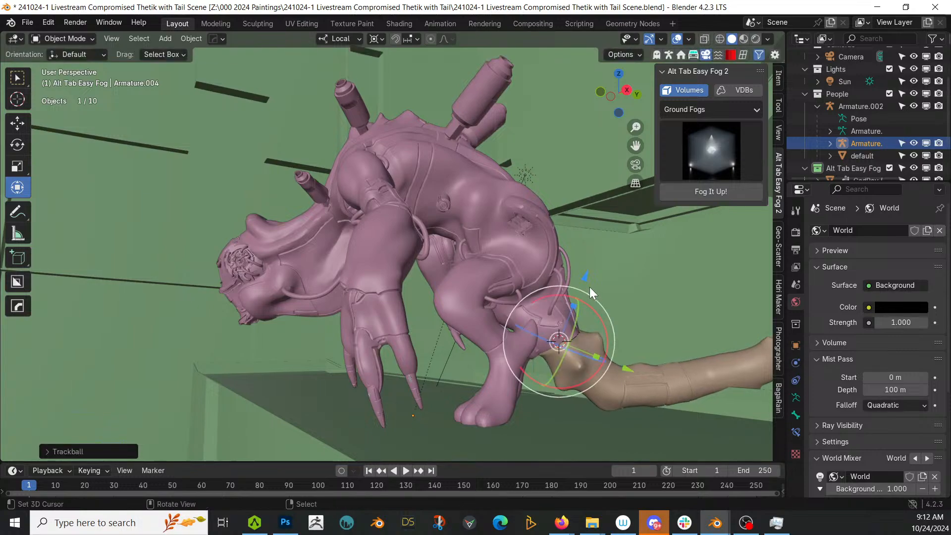
pyautogui.moveTo(625, 370); pyautogui.dragTo(626, 366)
pyautogui.moveTo(587, 274); pyautogui.dragTo(586, 277)
pyautogui.moveTo(587, 278); pyautogui.dragTo(607, 350, button='middle')
pyautogui.moveTo(531, 356); pyautogui.dragTo(535, 356)
pyautogui.moveTo(471, 302); pyautogui.dragTo(79, 339, button='middle')
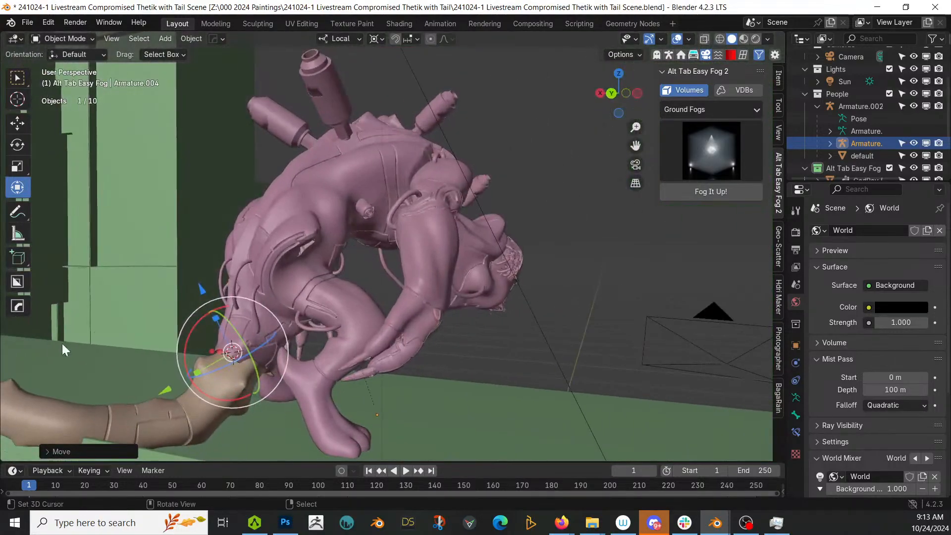
pyautogui.moveTo(202, 292); pyautogui.dragTo(201, 290)
# Examine the creature and its tail joint from several angles, and preview the camera view in Rendered shading.
pyautogui.moveTo(210, 292); pyautogui.dragTo(68, 283, button='middle')
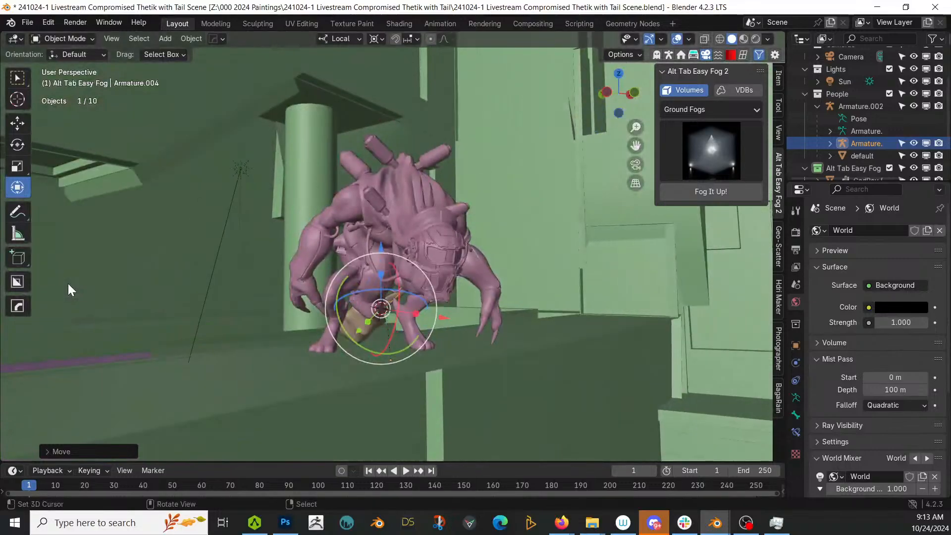
pyautogui.press('KP_0')
pyautogui.moveTo(152, 305); pyautogui.dragTo(506, 127, button='middle')
pyautogui.scroll(3, 324, 282)
pyautogui.scroll(2, 392, 139)
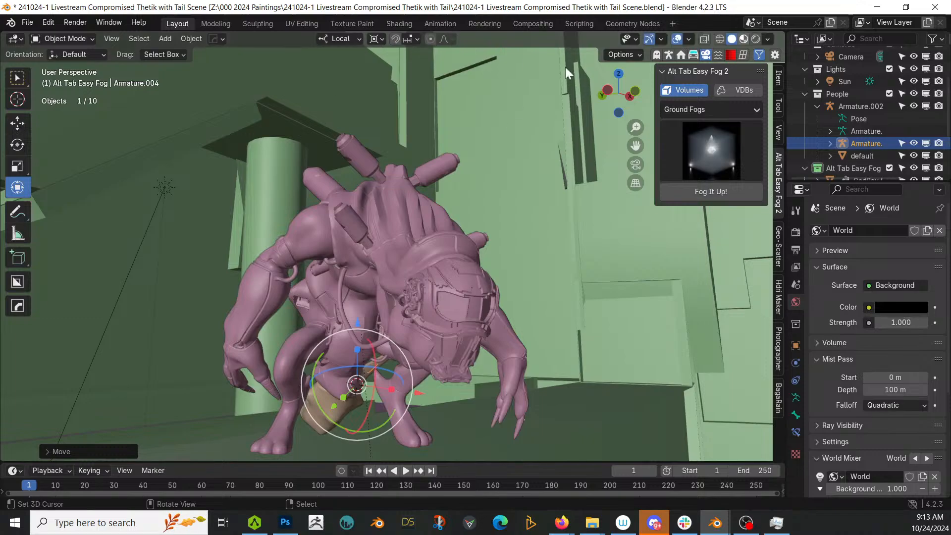
pyautogui.moveTo(453, 267); pyautogui.dragTo(385, 273, button='middle')
pyautogui.scroll(-4, 462, 289)
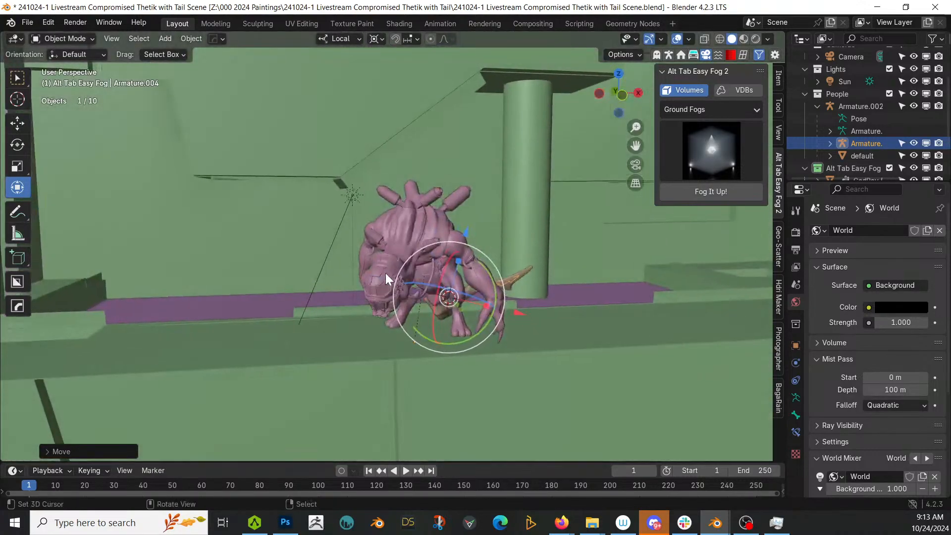
pyautogui.scroll(-3, 386, 272)
pyautogui.press('KP_0')
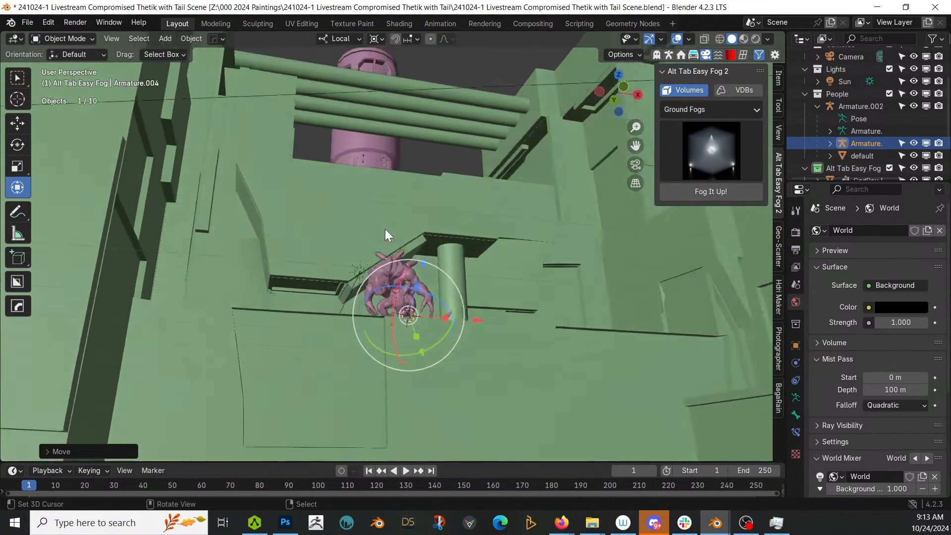
pyautogui.press('z')
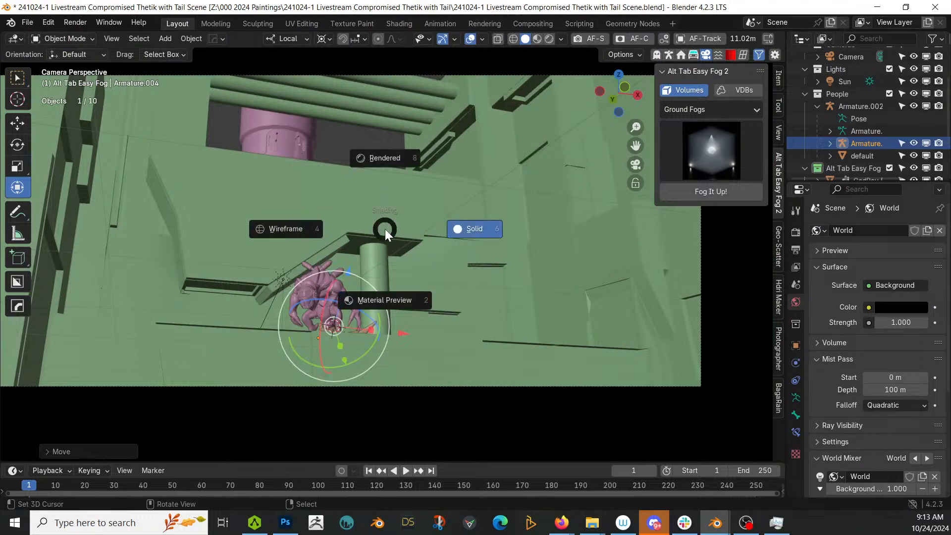
pyautogui.press('r')
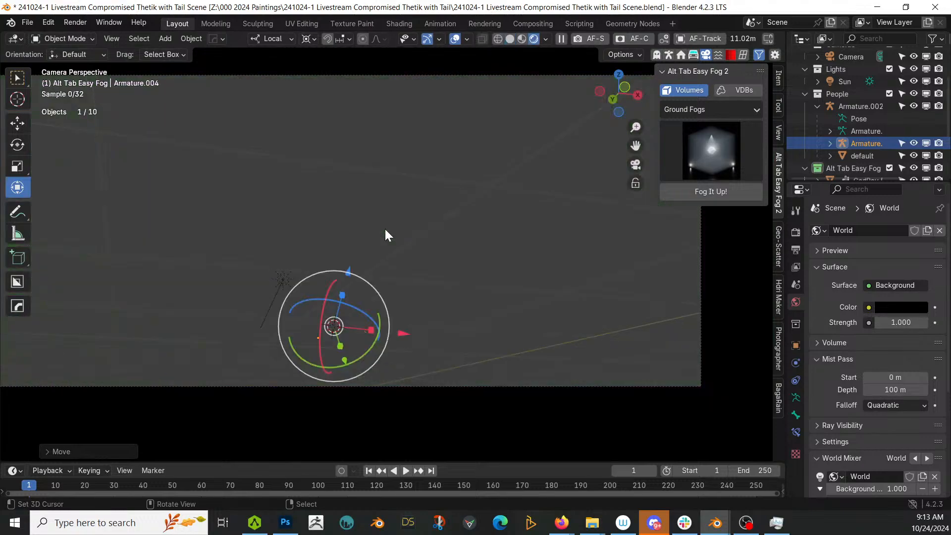